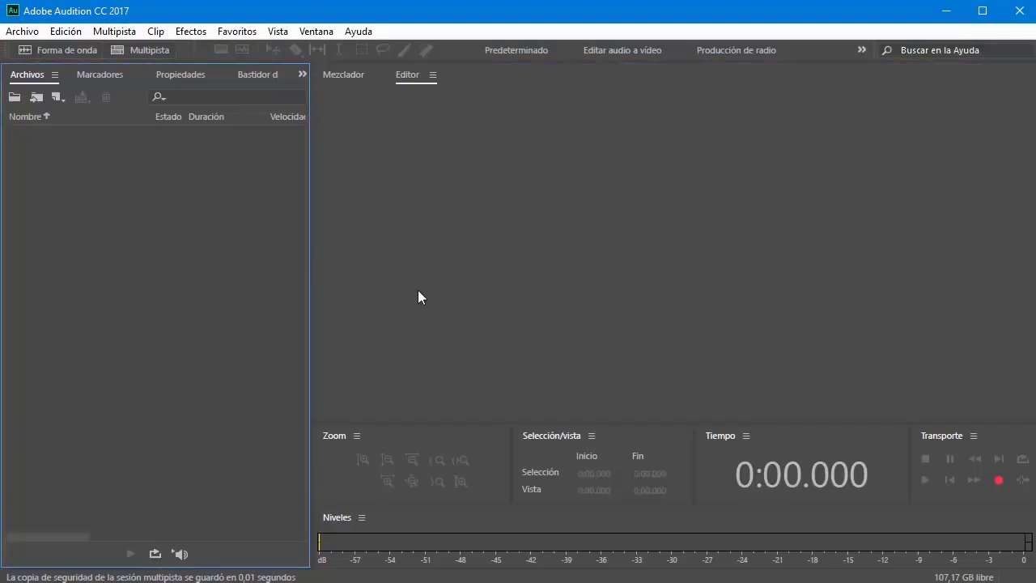
{"action": "left_click", "coordinate": [22, 31]}
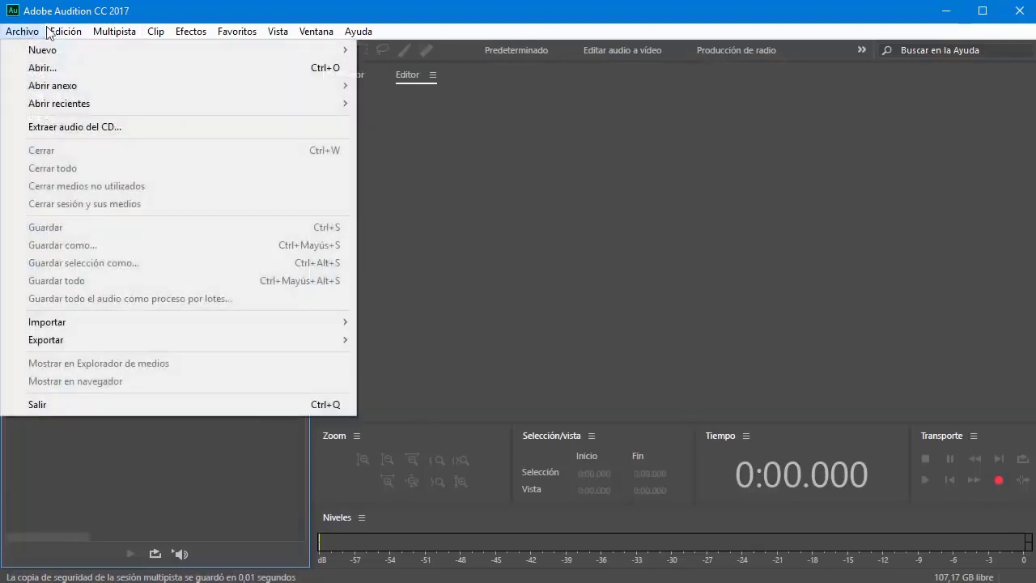
{"action": "left_click", "coordinate": [371, 15]}
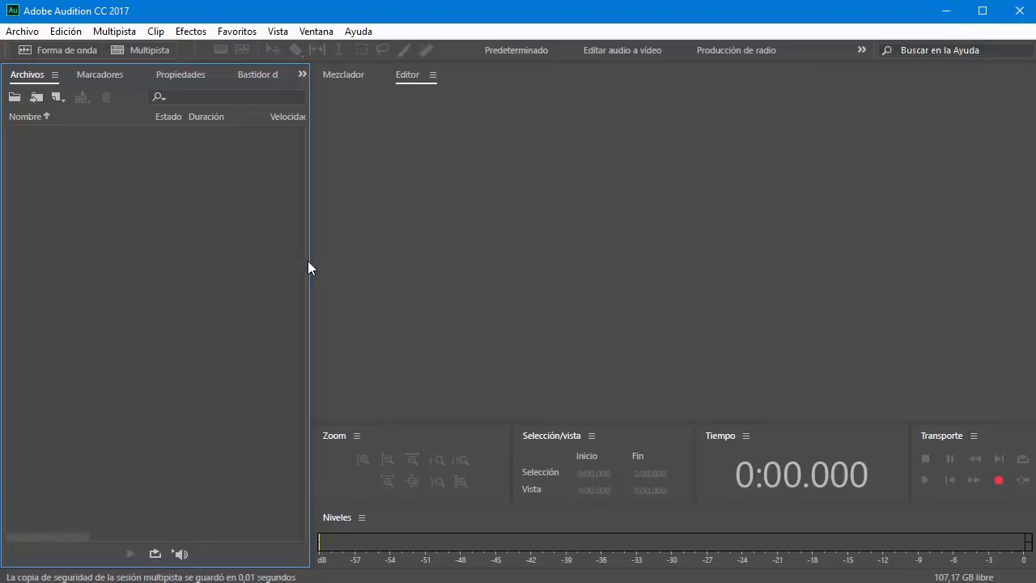
Widen the Archivos panel by moving the border it shares with the Editor panel
{"action": "left_click_drag", "start_coordinate": [310, 267], "coordinate": [450, 269]}
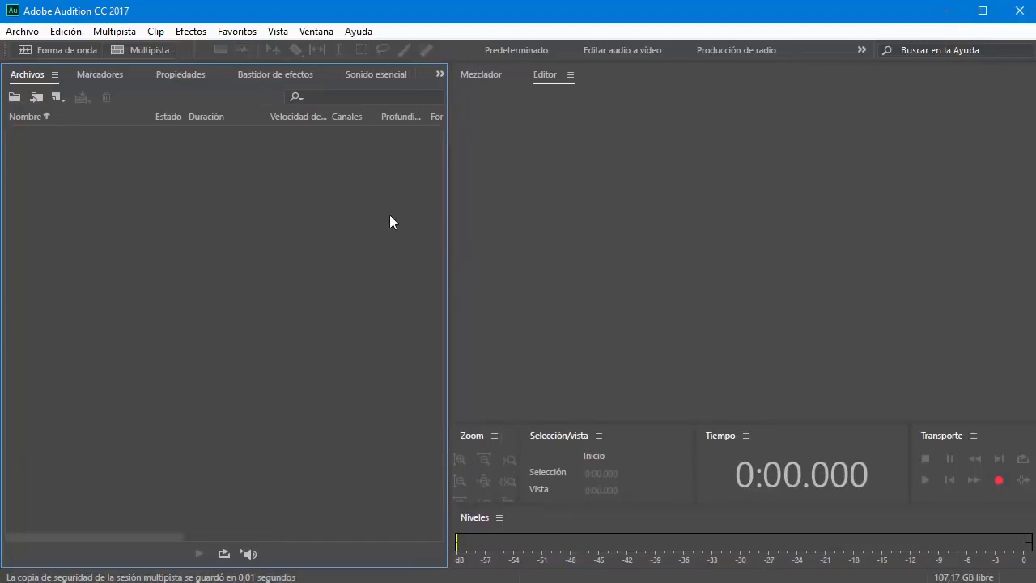
{"action": "left_click_drag", "start_coordinate": [448, 225], "coordinate": [402, 227]}
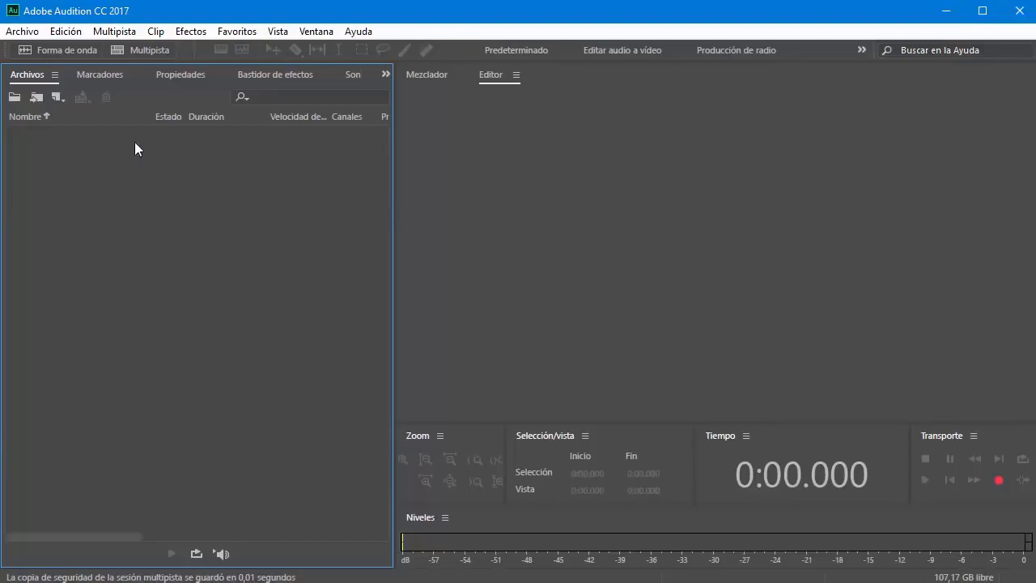
Open the Generales preferences and move the dialog down so that it is fully in view
{"action": "left_click", "coordinate": [70, 32]}
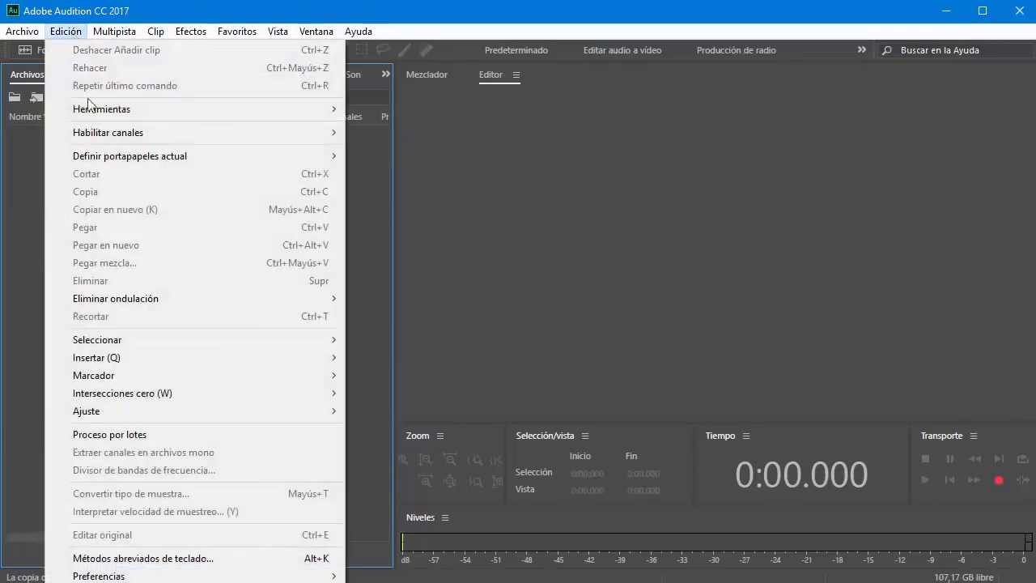
{"action": "mouse_move", "coordinate": [224, 576]}
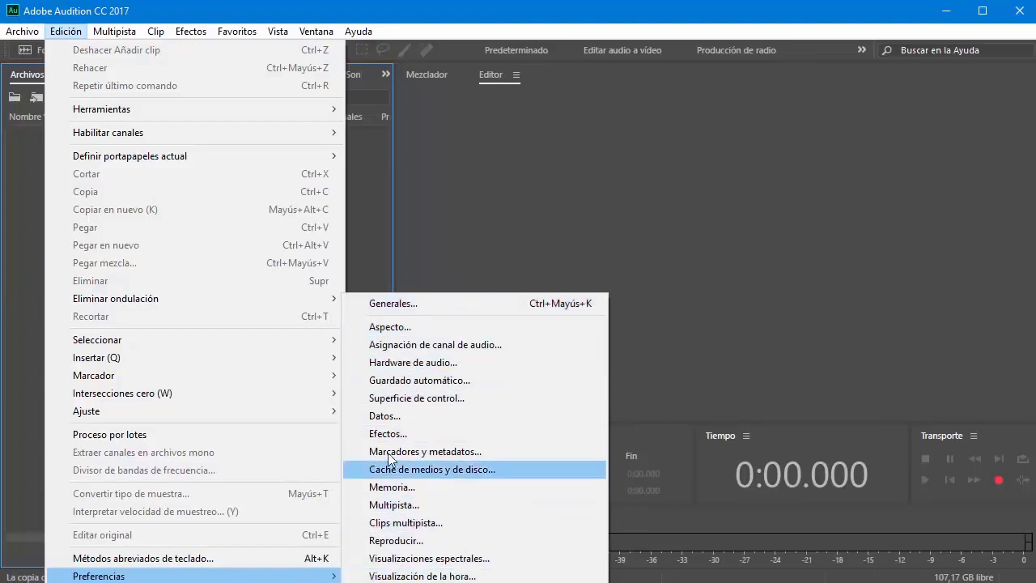
{"action": "left_click", "coordinate": [391, 303]}
{"action": "left_click_drag", "start_coordinate": [467, 0], "coordinate": [459, 49]}
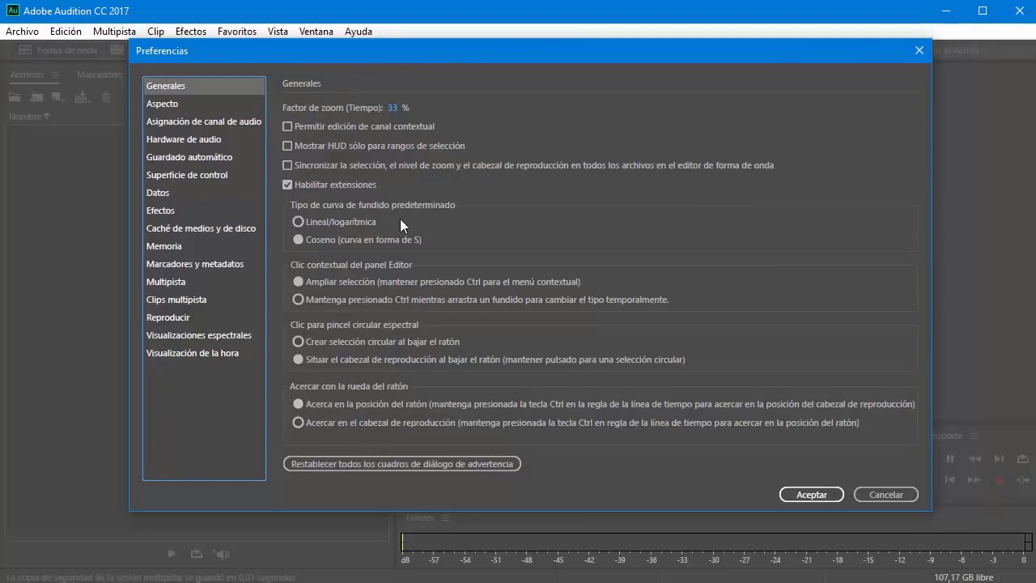
Try the Gris de Adobe, Blues de Seattle and Invisible presets in the Aspecto preferences, finally selecting Congelación ártica
{"action": "left_click", "coordinate": [169, 105]}
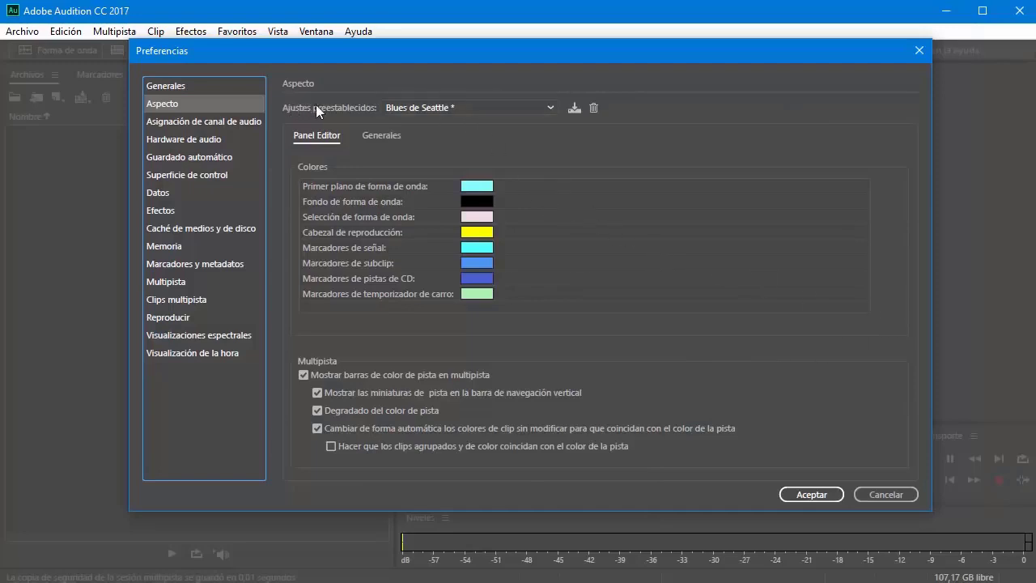
{"action": "left_click", "coordinate": [551, 108]}
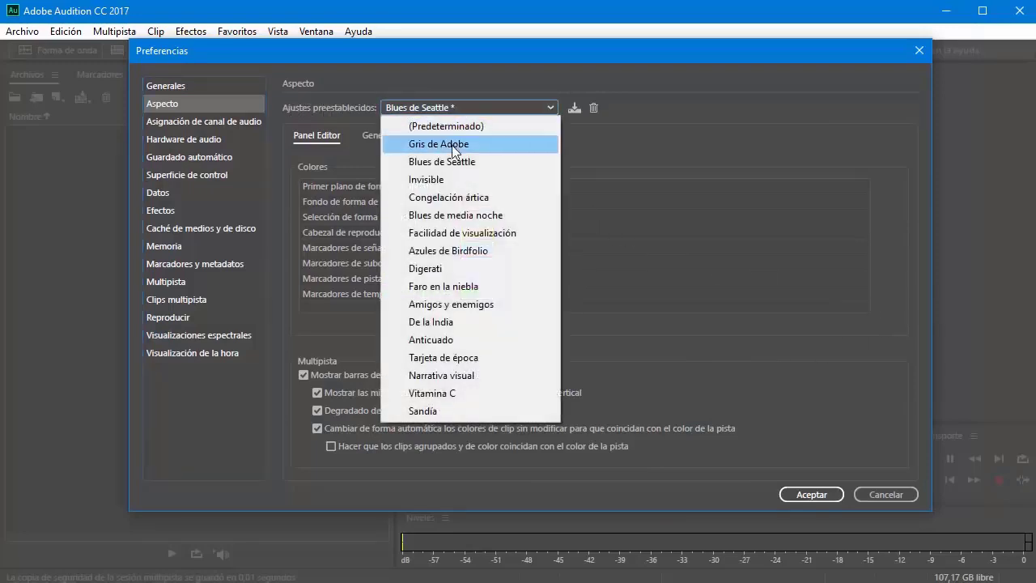
{"action": "left_click", "coordinate": [450, 144]}
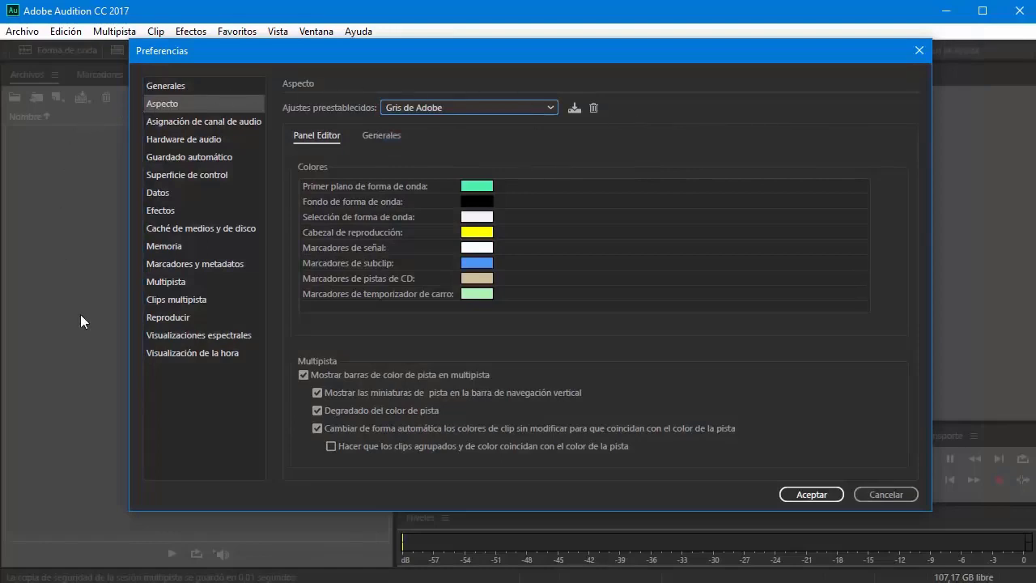
{"action": "left_click", "coordinate": [557, 110]}
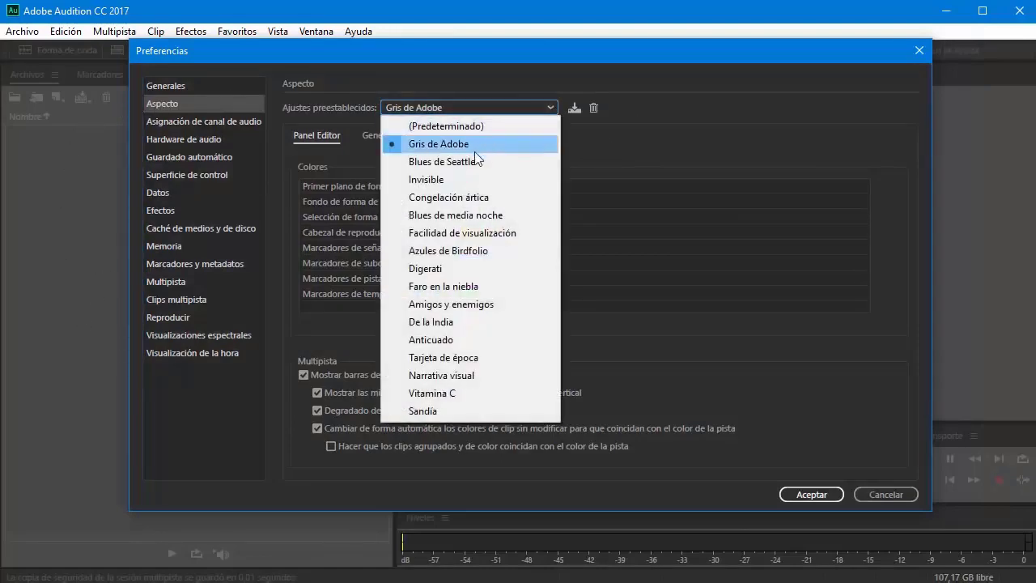
{"action": "left_click", "coordinate": [471, 162]}
{"action": "left_click", "coordinate": [550, 107]}
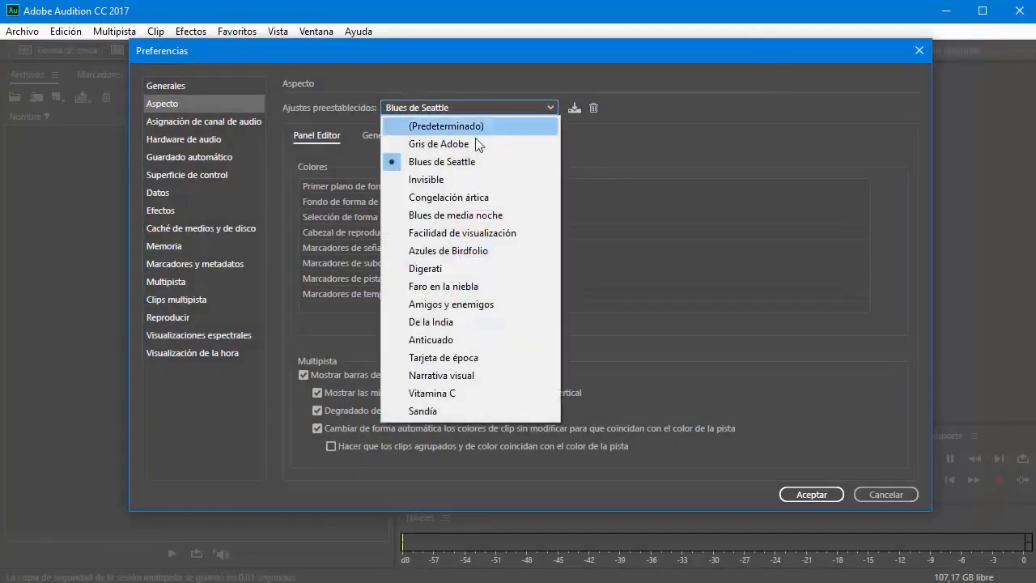
{"action": "left_click", "coordinate": [442, 177]}
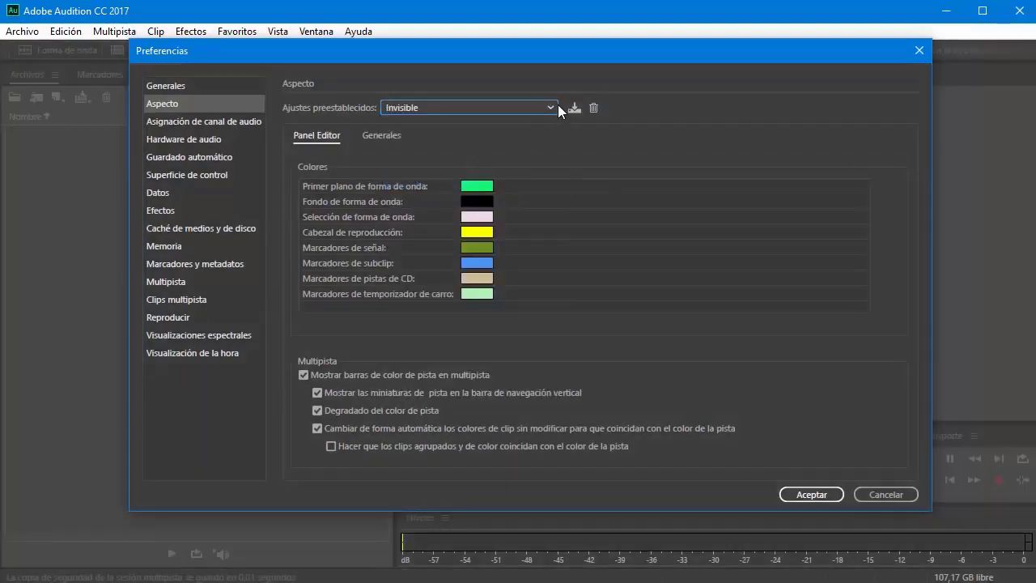
{"action": "left_click", "coordinate": [558, 106]}
{"action": "left_click", "coordinate": [464, 199]}
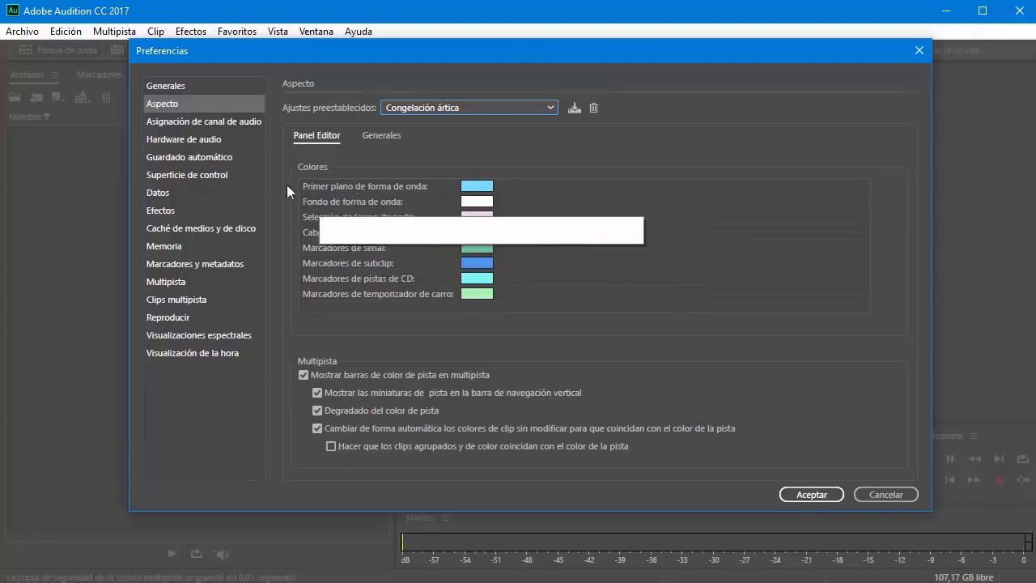
Examine the available default input and output devices in the Hardware de audio preferences, leaving the selection as it is
{"action": "left_click", "coordinate": [193, 141]}
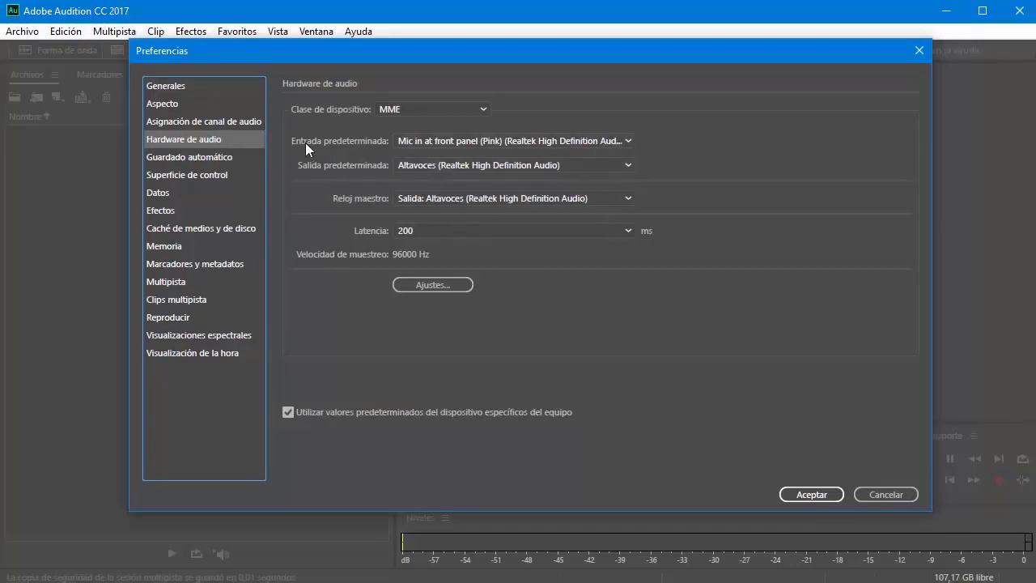
{"action": "left_click", "coordinate": [628, 141]}
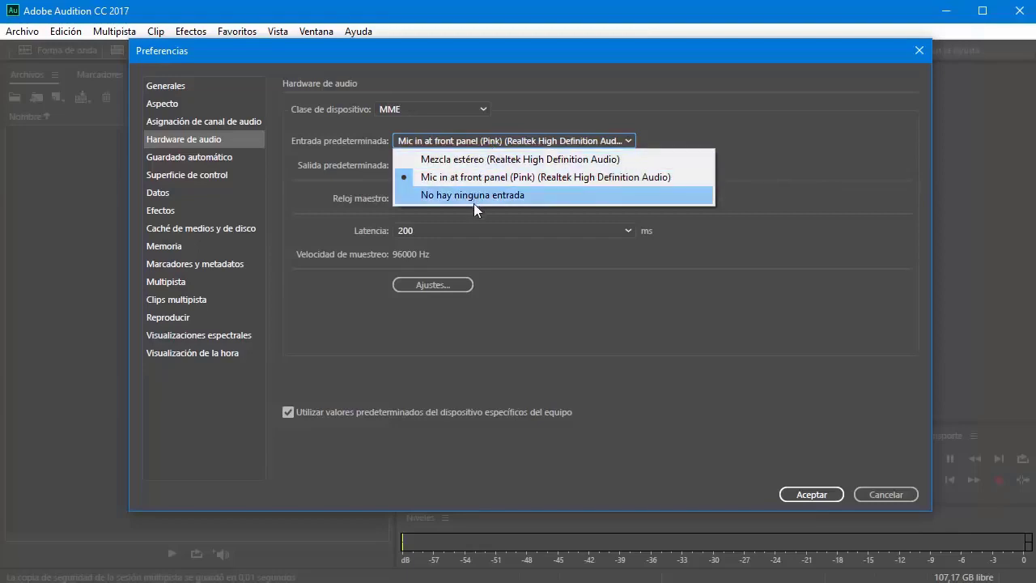
{"action": "left_click", "coordinate": [770, 170]}
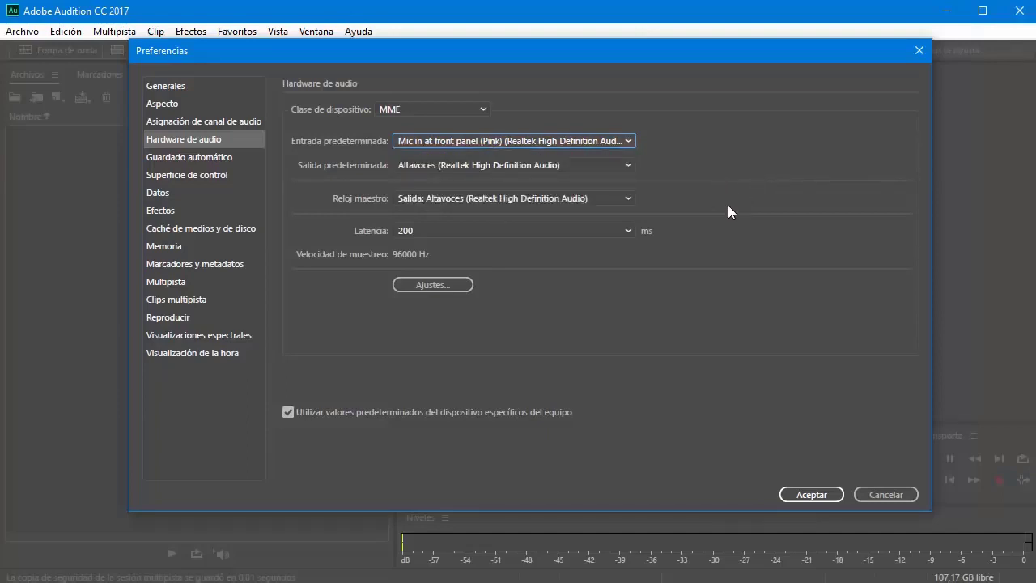
{"action": "left_click", "coordinate": [628, 141]}
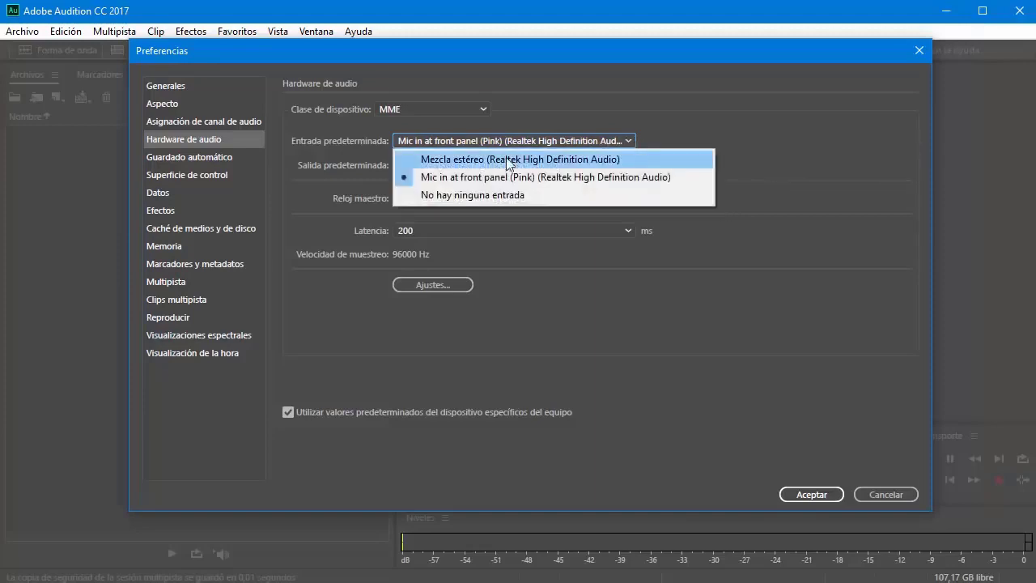
{"action": "left_click", "coordinate": [767, 150]}
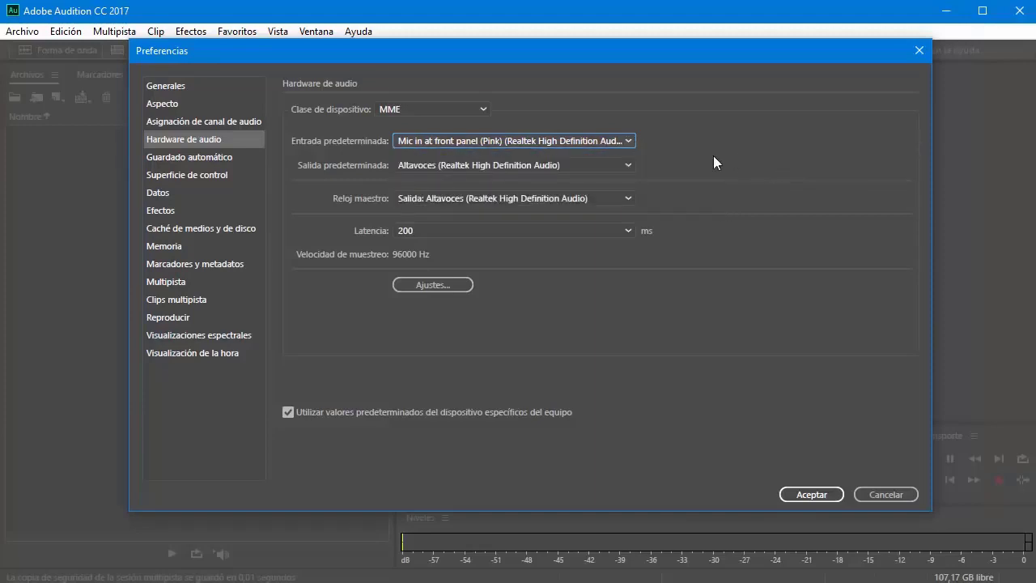
{"action": "left_click", "coordinate": [626, 165]}
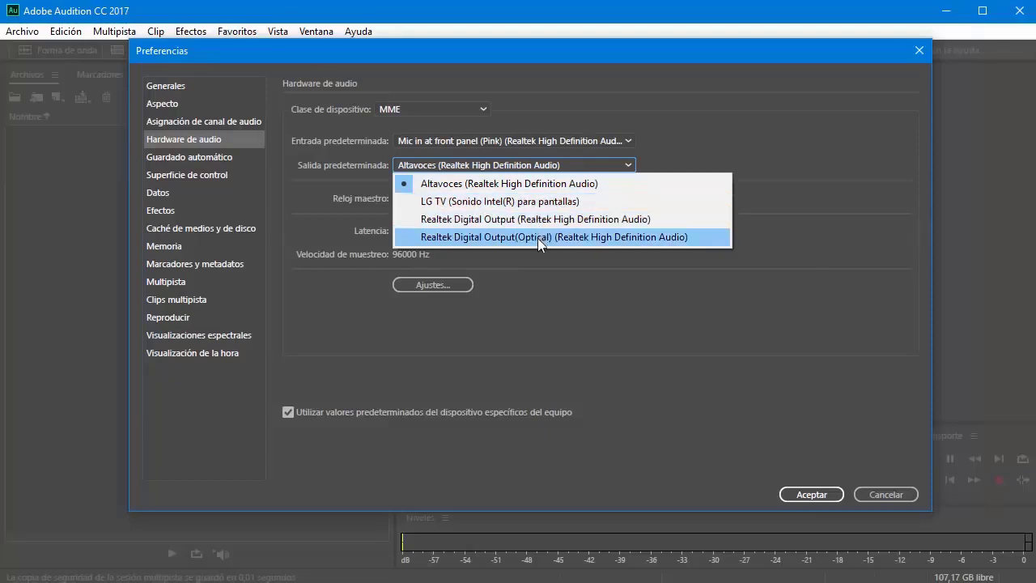
{"action": "left_click", "coordinate": [688, 147]}
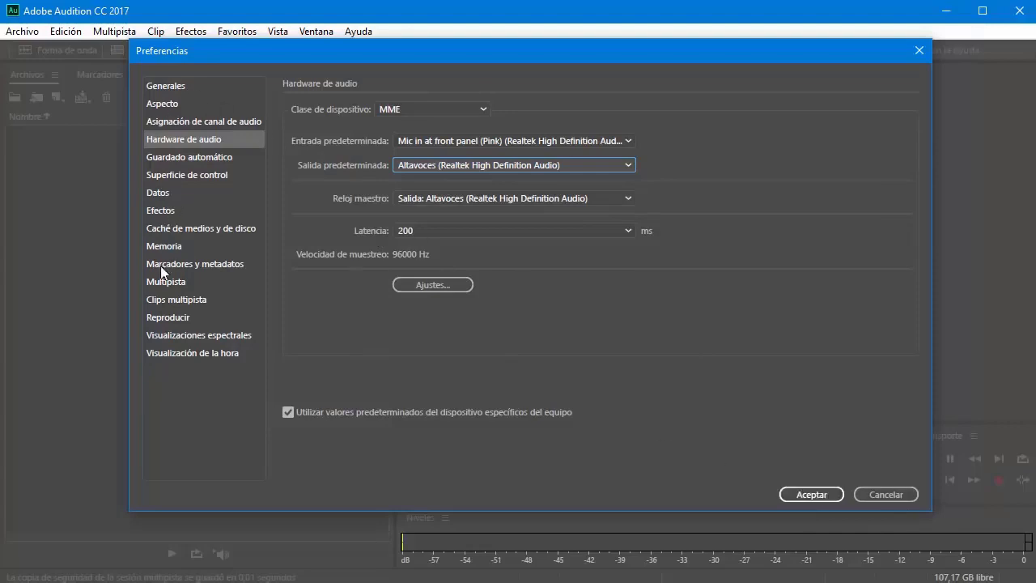
Check the Memoria preferences and accept the preferences dialog
{"action": "left_click", "coordinate": [170, 247]}
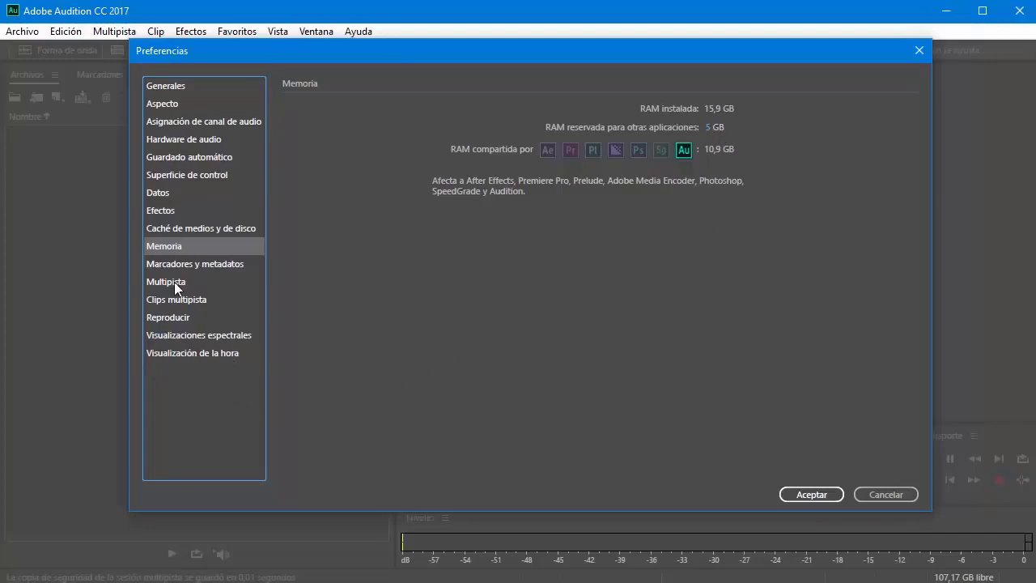
{"action": "left_click", "coordinate": [812, 494]}
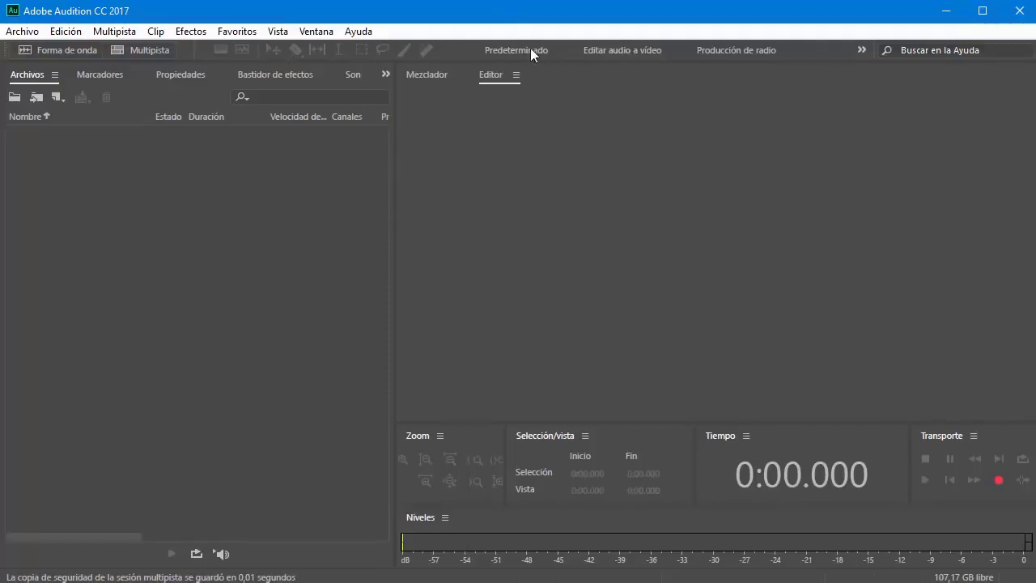
Try the Mezcla de vídeo esencial workspace, and switch to the Mezcla avanzada workspace
{"action": "left_click", "coordinate": [863, 51]}
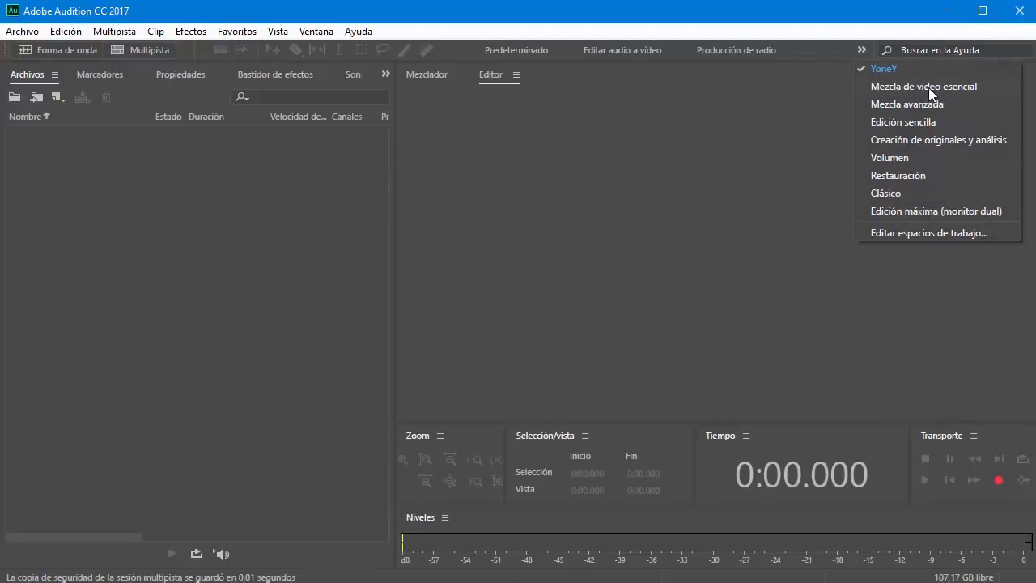
{"action": "left_click", "coordinate": [905, 87]}
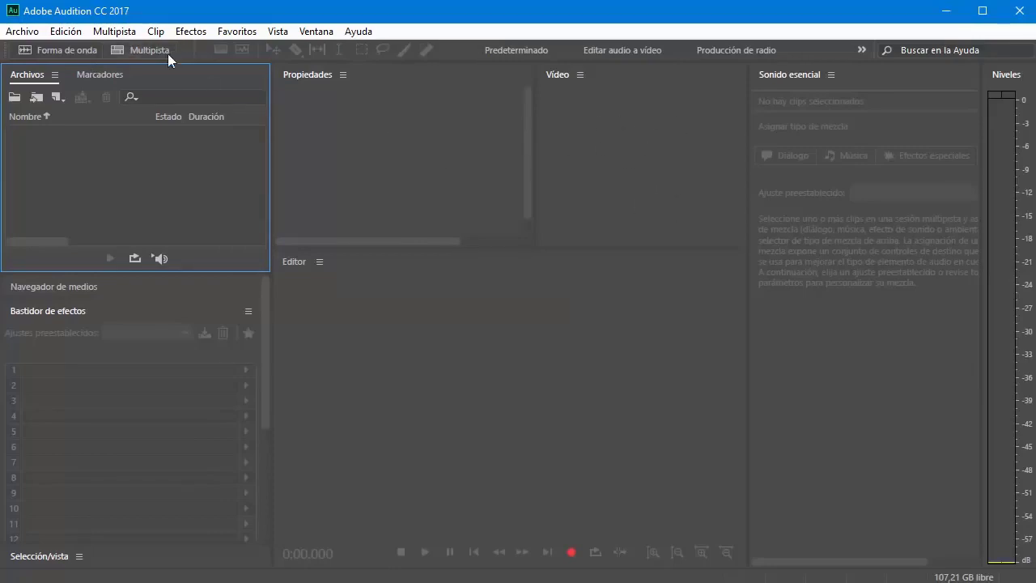
{"action": "left_click", "coordinate": [862, 51]}
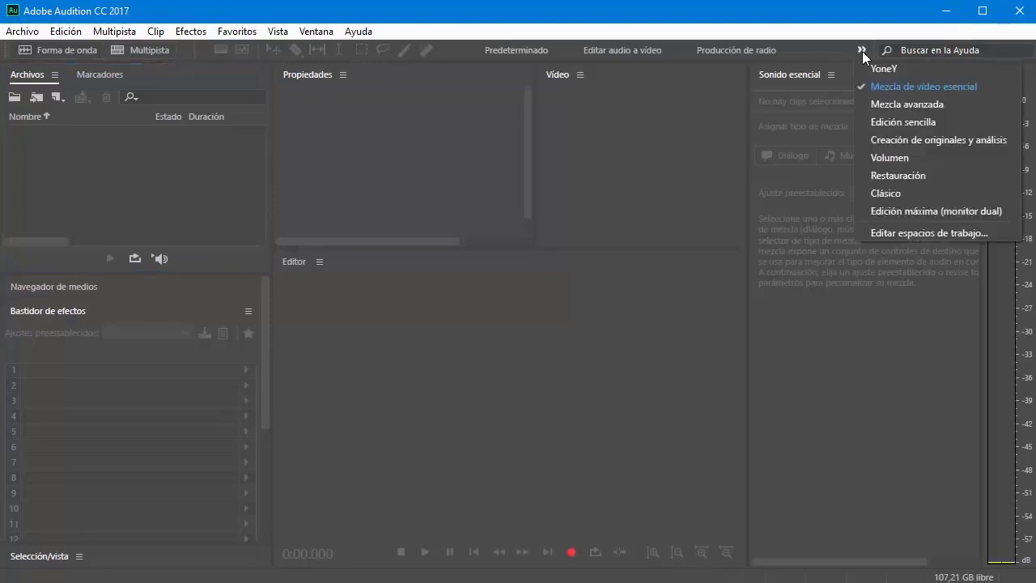
{"action": "left_click", "coordinate": [898, 104]}
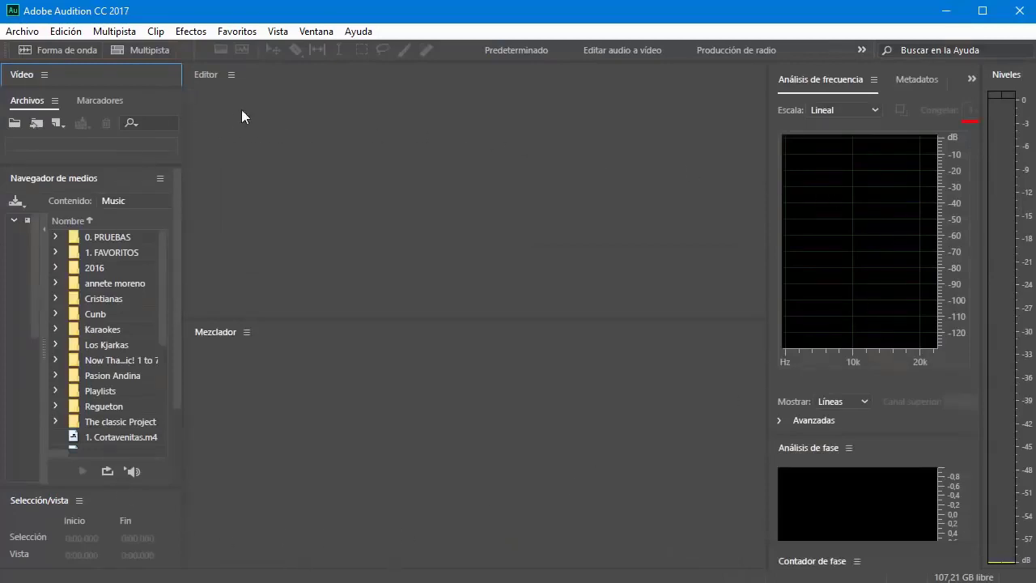
{"action": "right_click", "coordinate": [205, 74]}
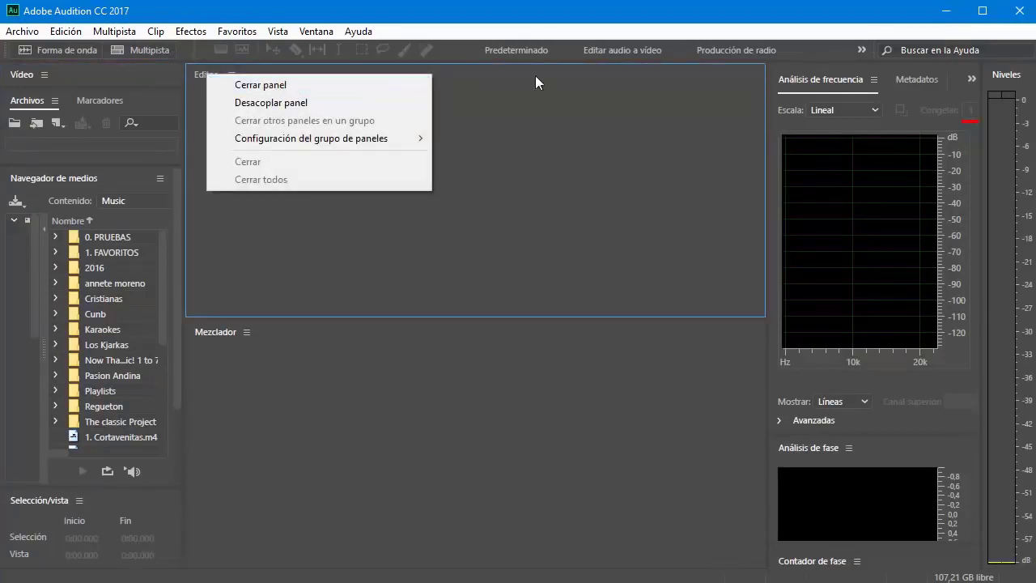
{"action": "left_click", "coordinate": [580, 75]}
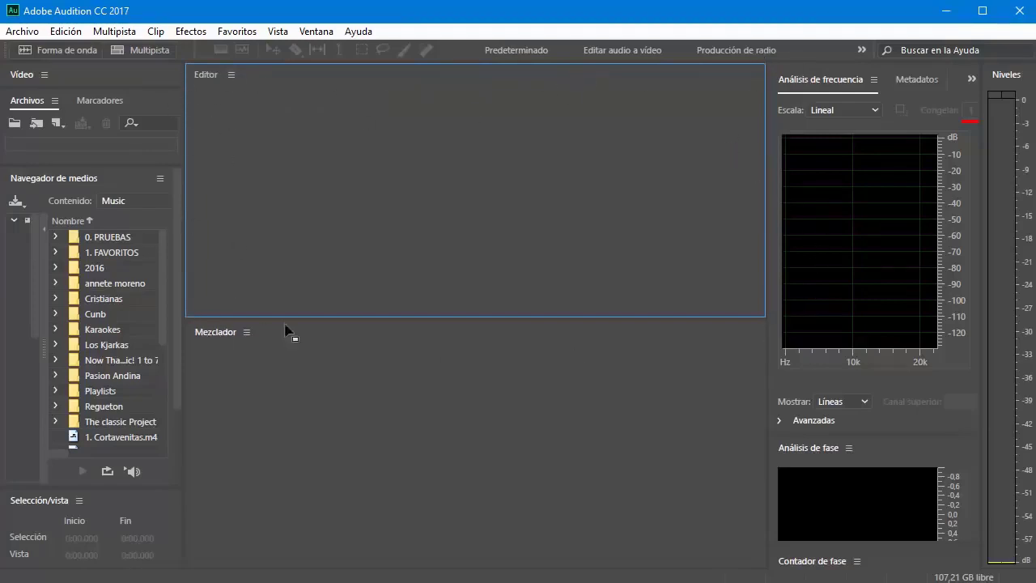
{"action": "left_click", "coordinate": [202, 332]}
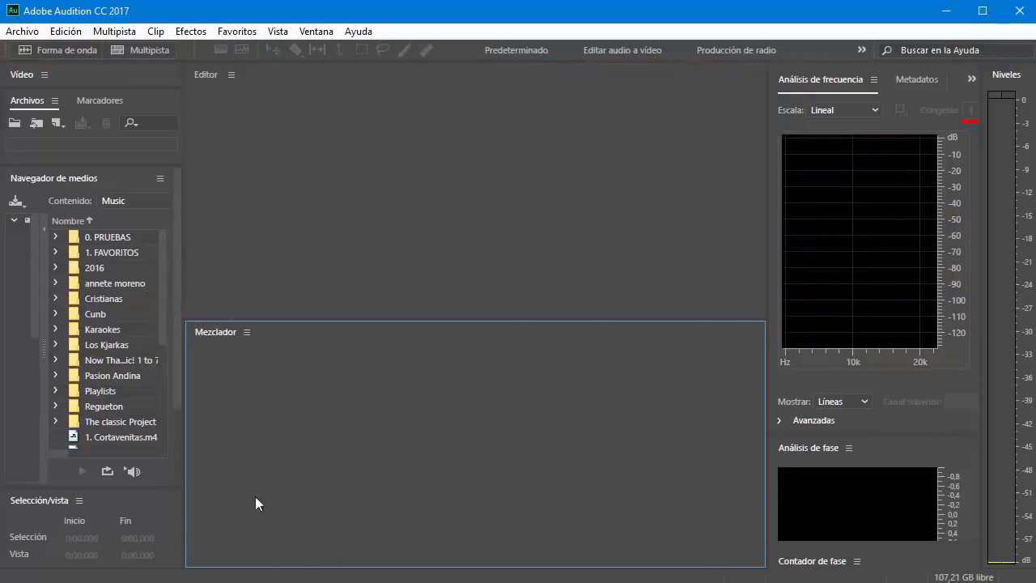
{"action": "left_click_drag", "start_coordinate": [207, 331], "coordinate": [464, 342]}
{"action": "right_click", "coordinate": [823, 71]}
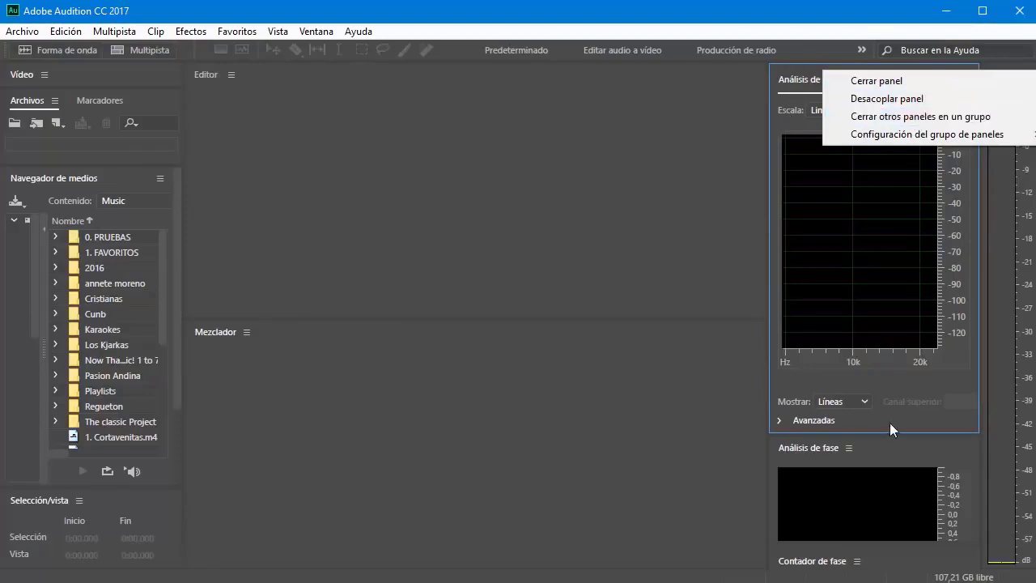
{"action": "left_click", "coordinate": [682, 255]}
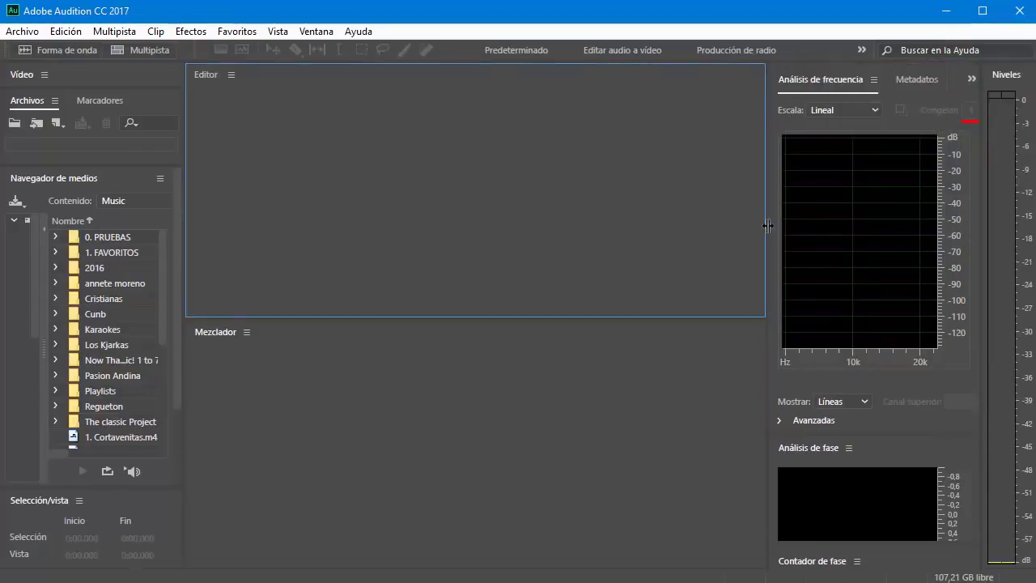
Resize the workspace panels, making Análisis de frecuencia wider and the Editor panel taller above the Mezclador
{"action": "left_click_drag", "start_coordinate": [767, 226], "coordinate": [585, 235]}
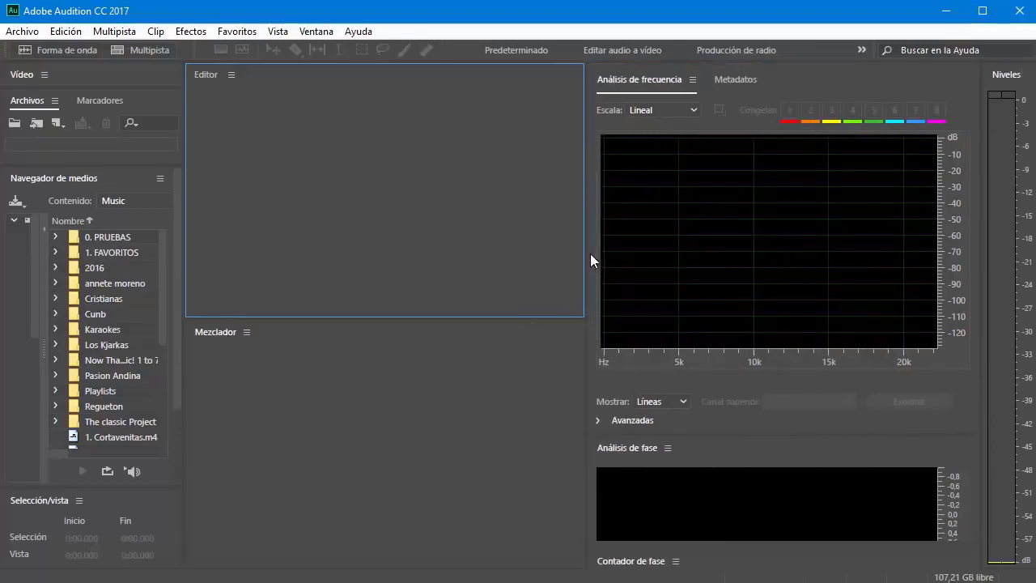
{"action": "left_click_drag", "start_coordinate": [585, 250], "coordinate": [659, 256]}
{"action": "left_click_drag", "start_coordinate": [579, 315], "coordinate": [583, 488]}
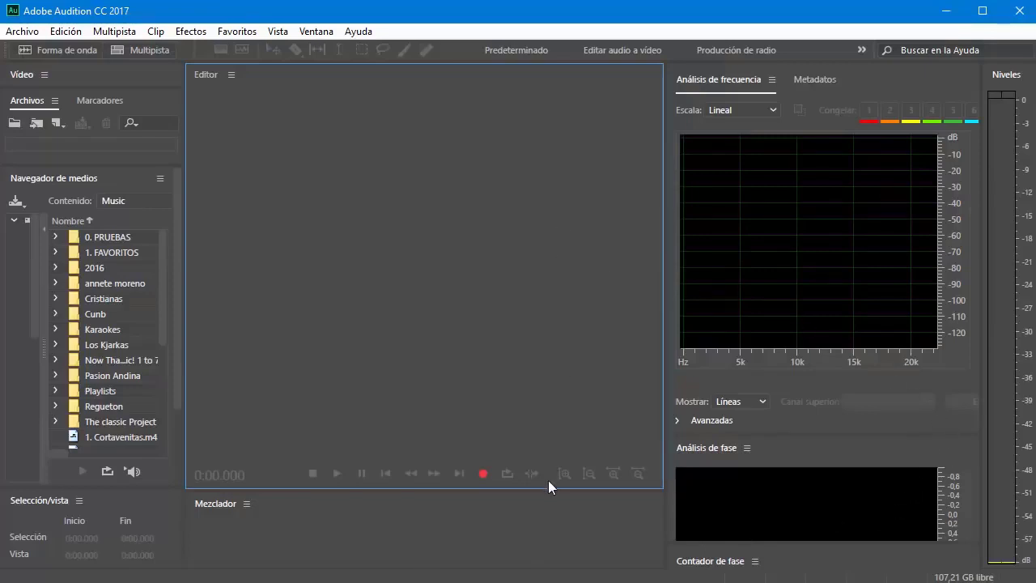
{"action": "left_click_drag", "start_coordinate": [548, 490], "coordinate": [541, 369]}
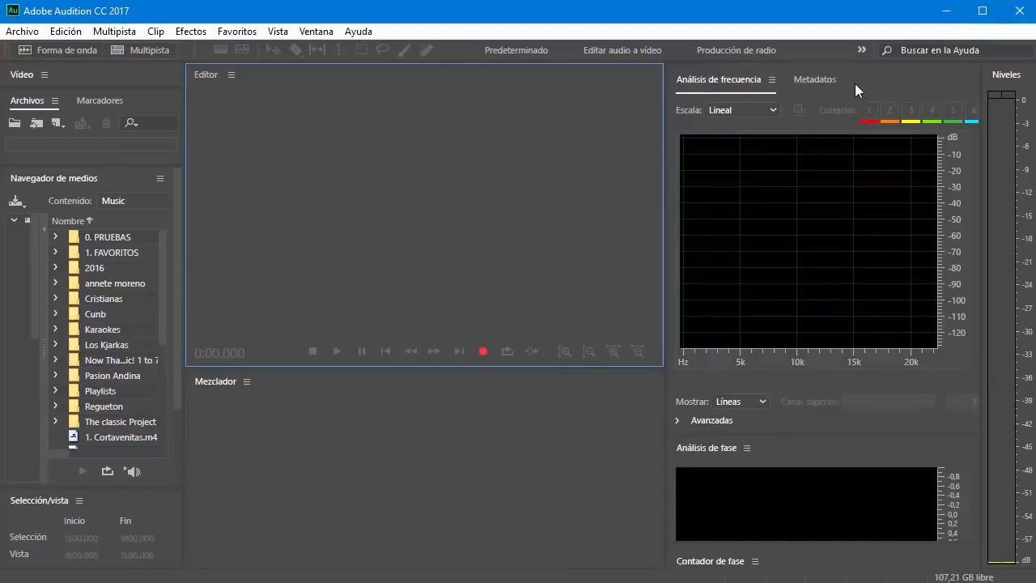
Switch to the Edición sencilla workspace and alternate between the Archivos and Marcadores panels, leaving Marcadores in front
{"action": "left_click", "coordinate": [863, 50]}
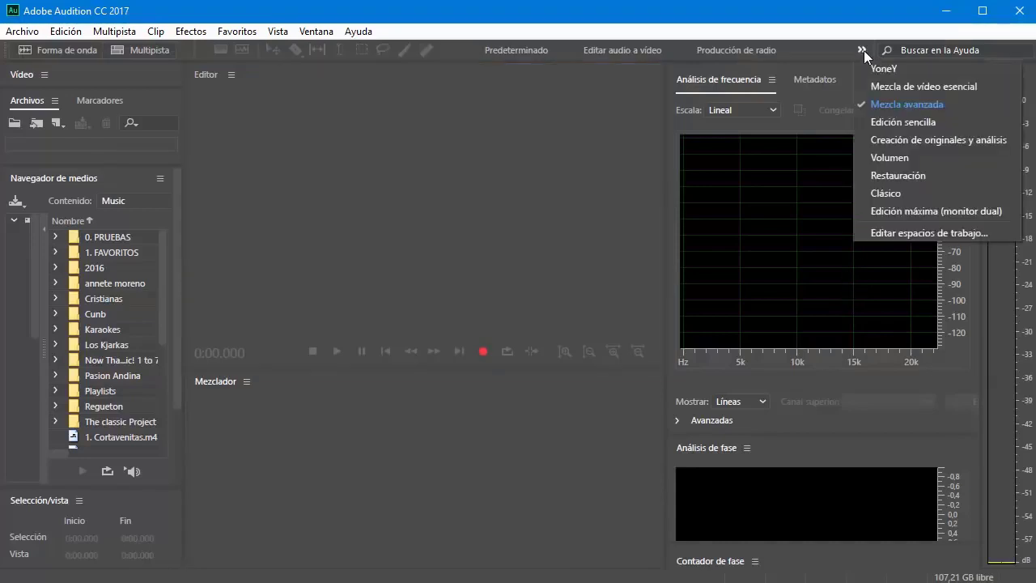
{"action": "left_click", "coordinate": [894, 123]}
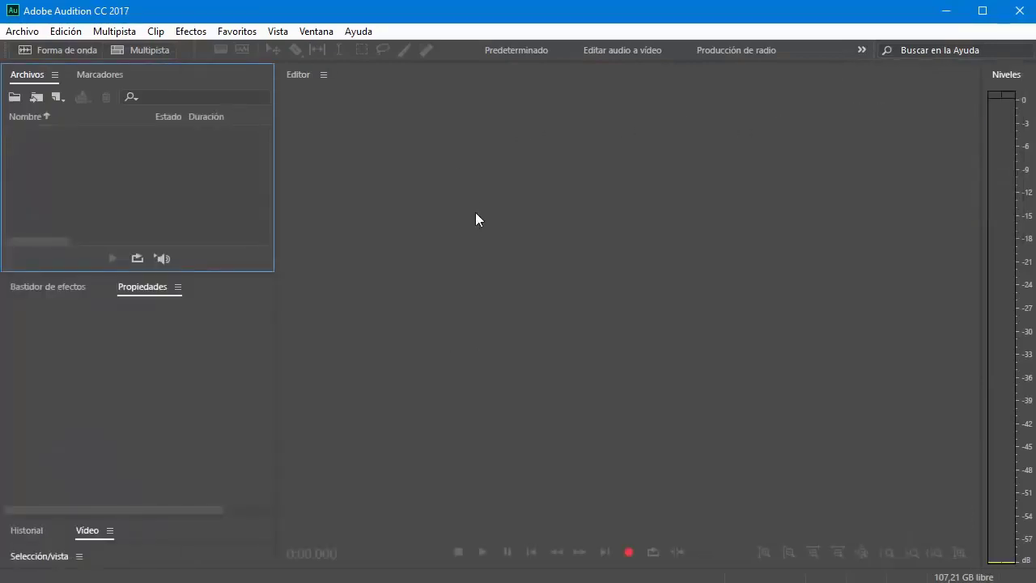
{"action": "left_click", "coordinate": [129, 74]}
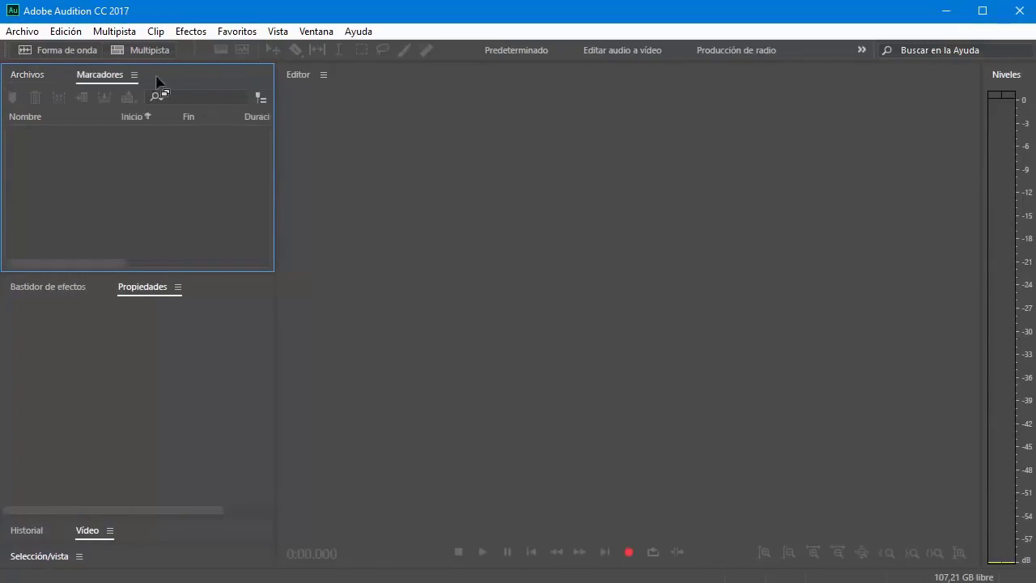
{"action": "left_click", "coordinate": [31, 74]}
{"action": "left_click", "coordinate": [107, 73]}
{"action": "left_click", "coordinate": [29, 74]}
{"action": "left_click", "coordinate": [97, 75]}
View the Bastidor de efectos and Propiedades panels, and maximize the Historial and Vídeo group before restoring it
{"action": "left_click", "coordinate": [52, 285]}
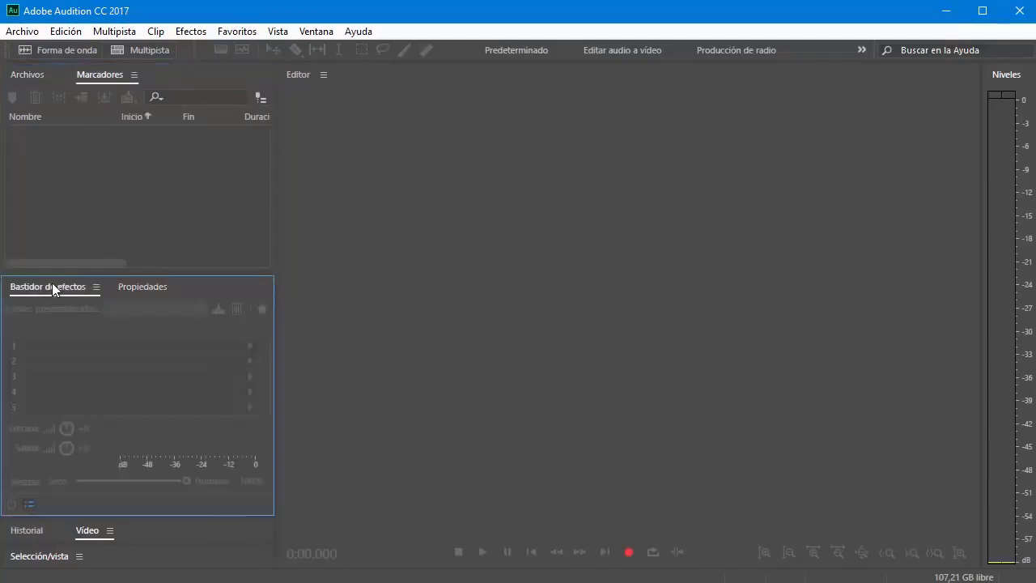
{"action": "left_click", "coordinate": [135, 286]}
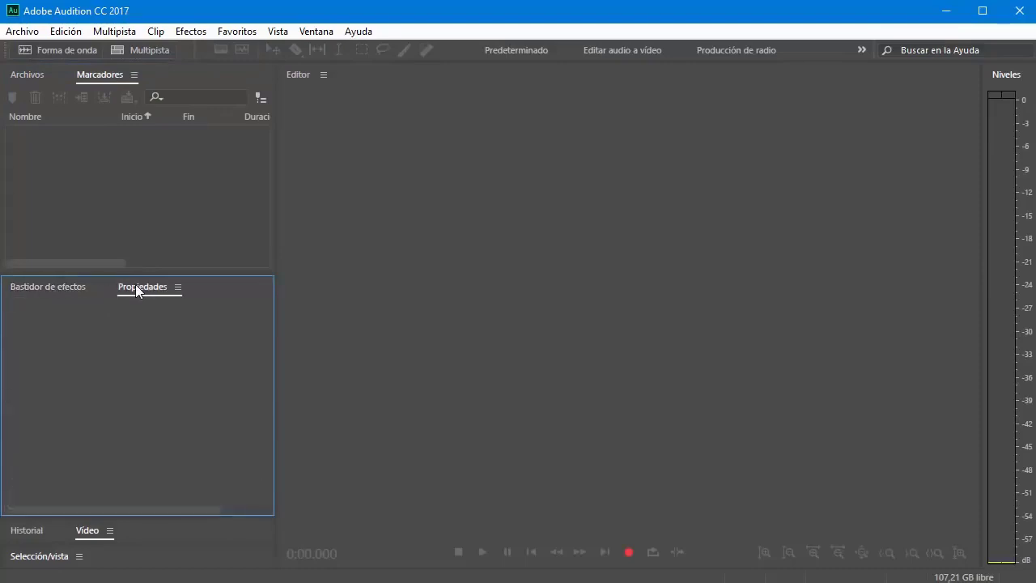
{"action": "left_click", "coordinate": [31, 530]}
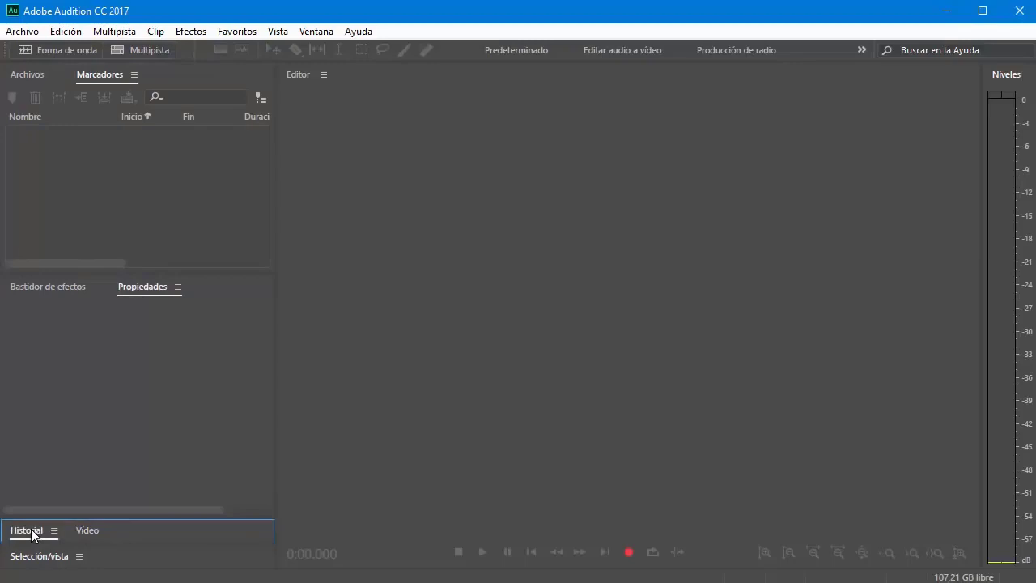
{"action": "double_click", "coordinate": [31, 531]}
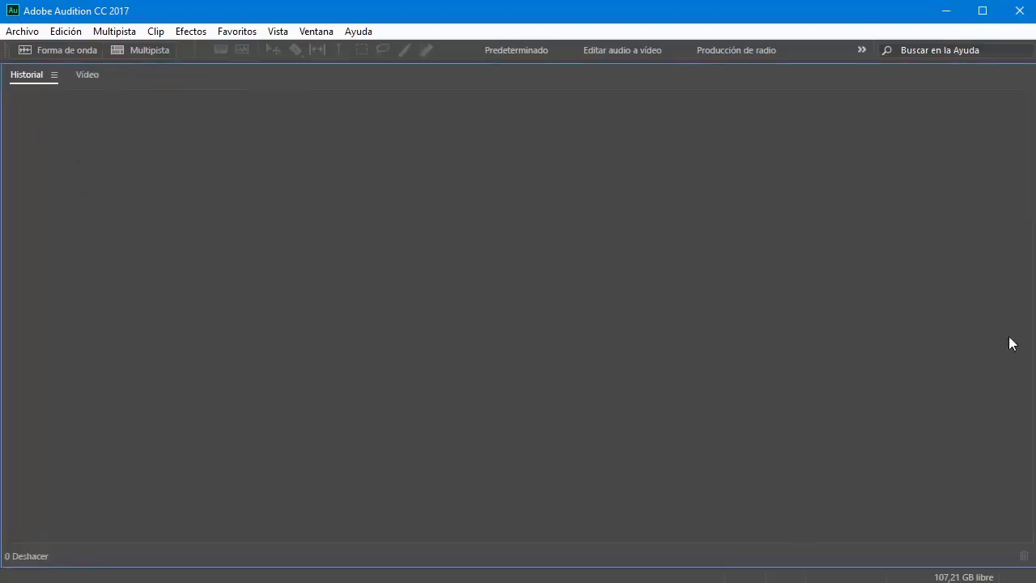
{"action": "left_click", "coordinate": [89, 74]}
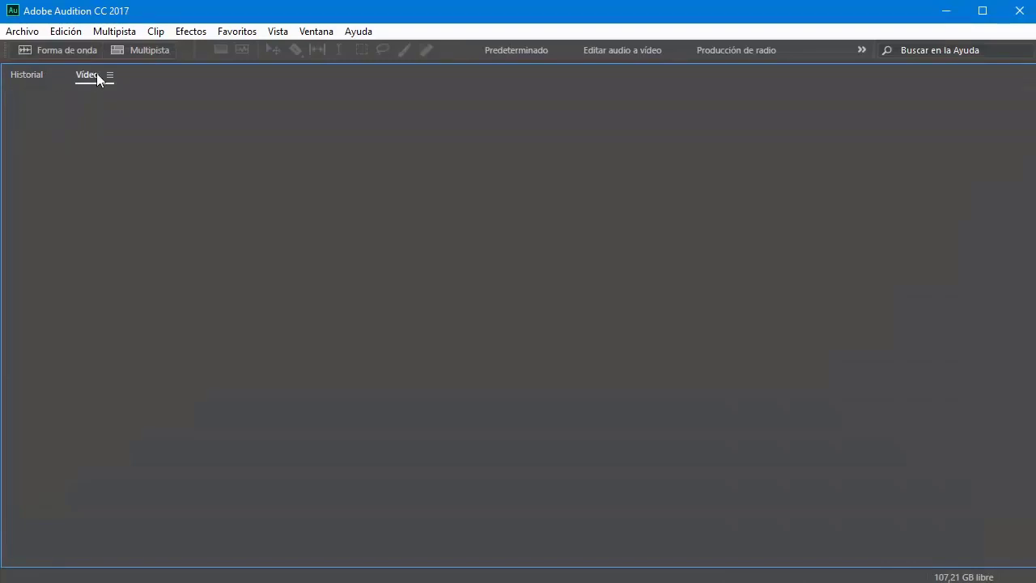
{"action": "double_click", "coordinate": [97, 72]}
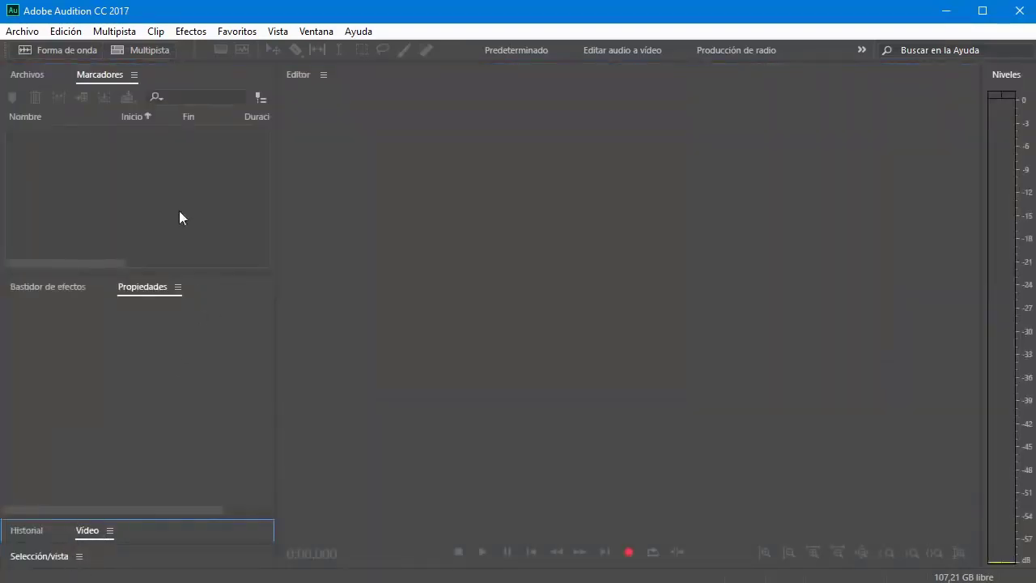
Dock the Marcadores panel on the right side of the Propiedades group and widen the panels beside the Editor
{"action": "left_click", "coordinate": [174, 183]}
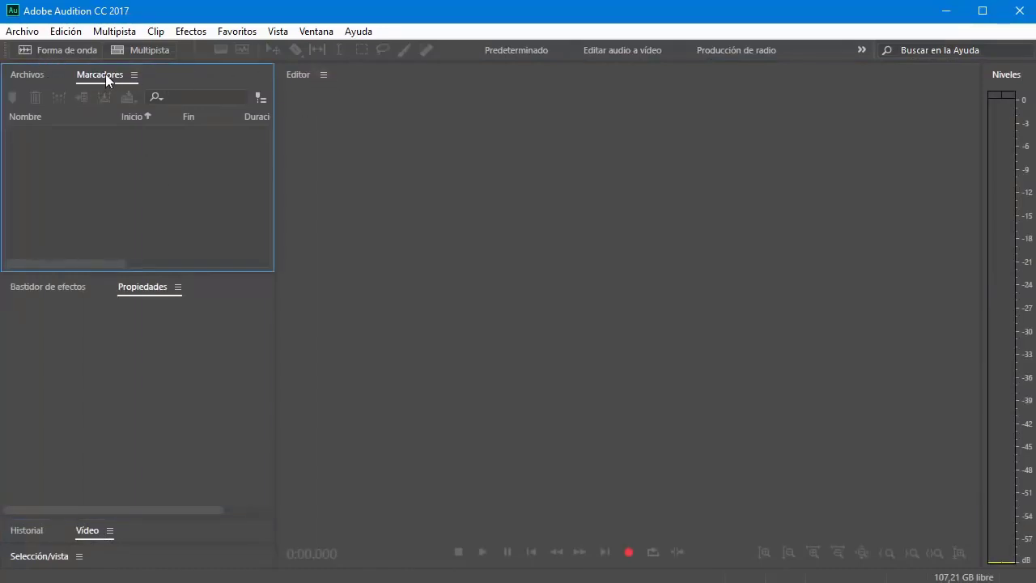
{"action": "left_click_drag", "start_coordinate": [197, 268], "coordinate": [215, 293]}
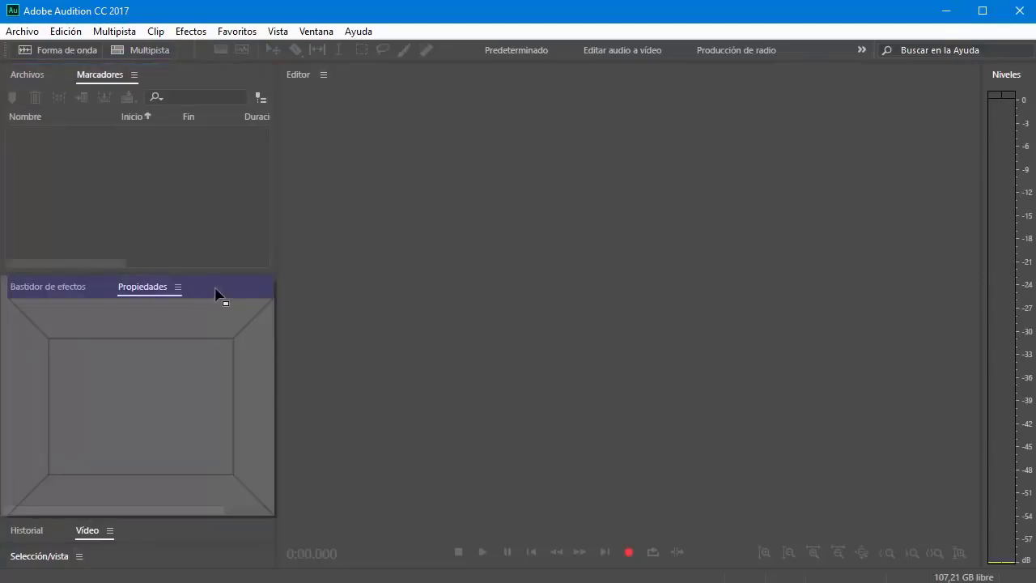
{"action": "left_click_drag", "start_coordinate": [215, 293], "coordinate": [256, 411]}
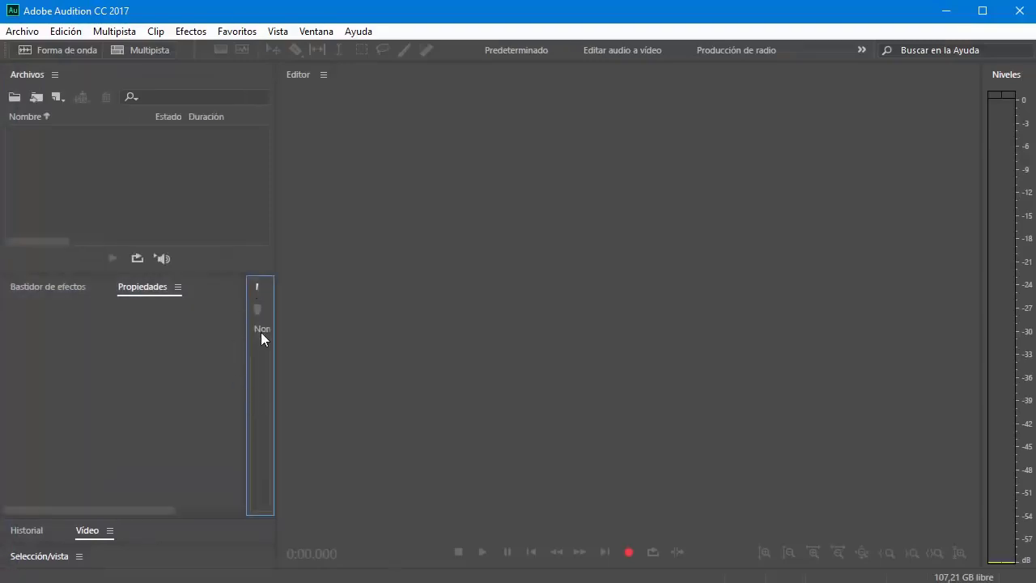
{"action": "left_click_drag", "start_coordinate": [275, 332], "coordinate": [427, 340]}
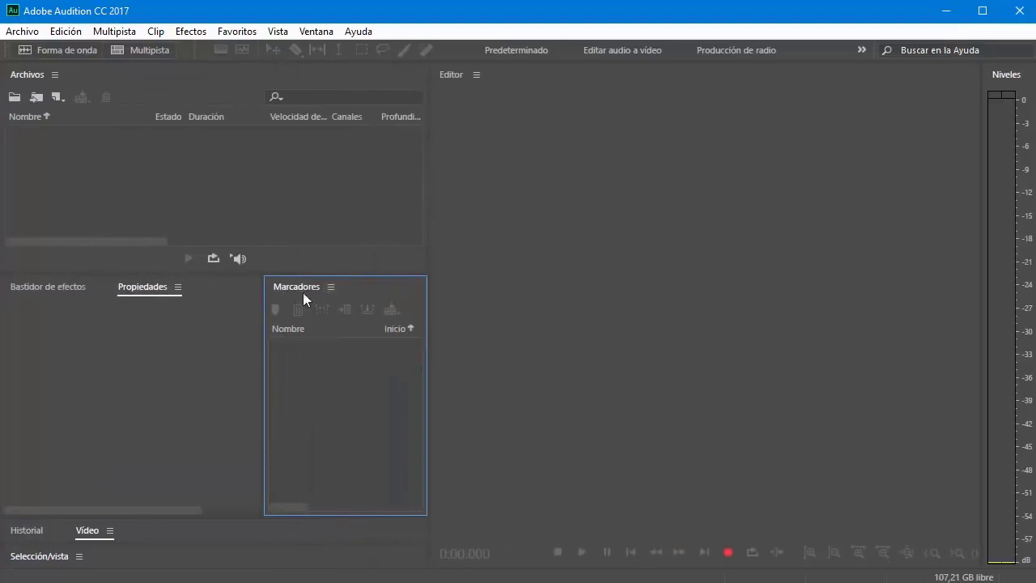
Move the Propiedades panel into the Archivos group, and dock it above the Editor panel
{"action": "left_click", "coordinate": [150, 290]}
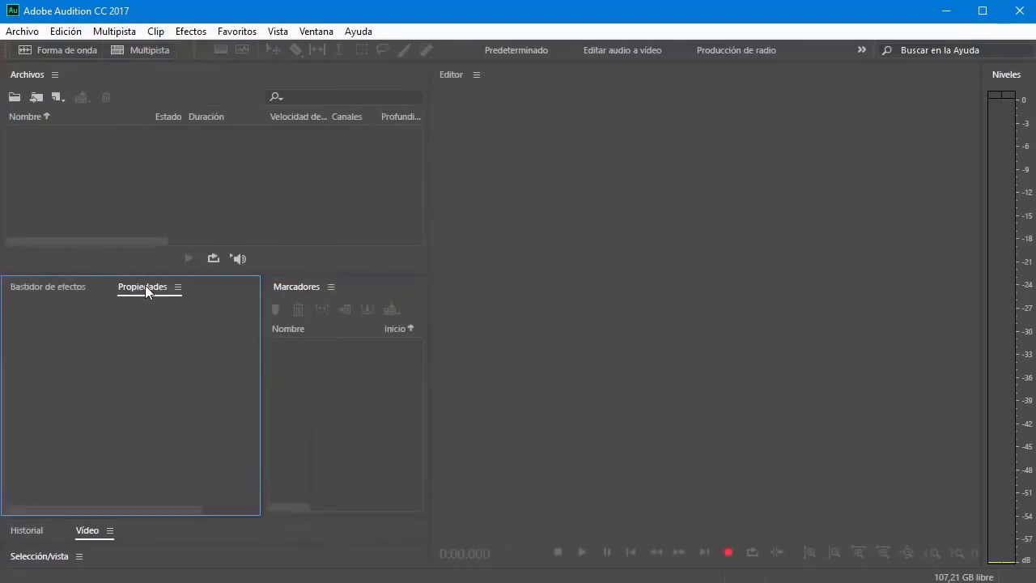
{"action": "left_click_drag", "start_coordinate": [145, 285], "coordinate": [396, 79]}
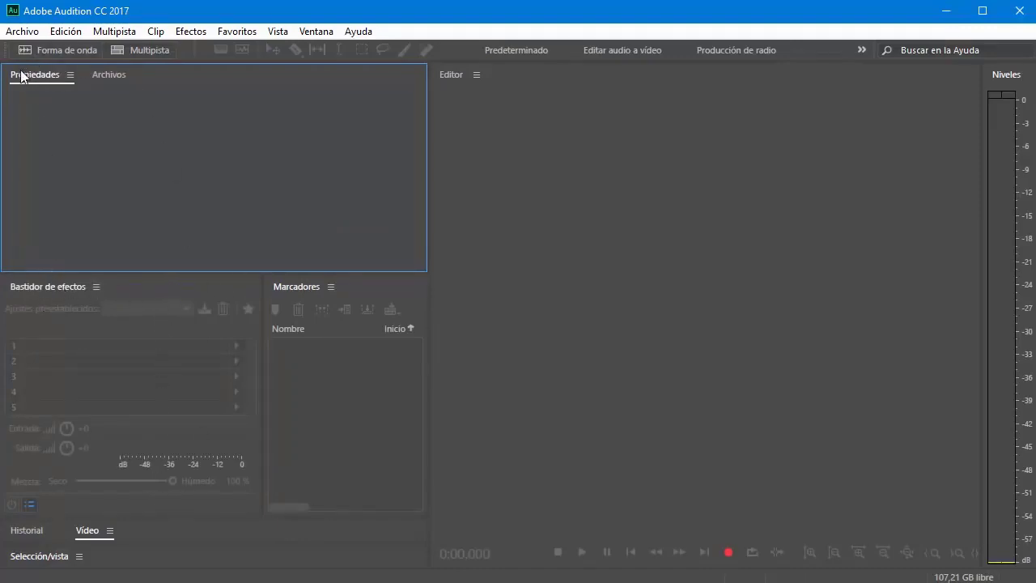
{"action": "left_click_drag", "start_coordinate": [21, 77], "coordinate": [657, 114]}
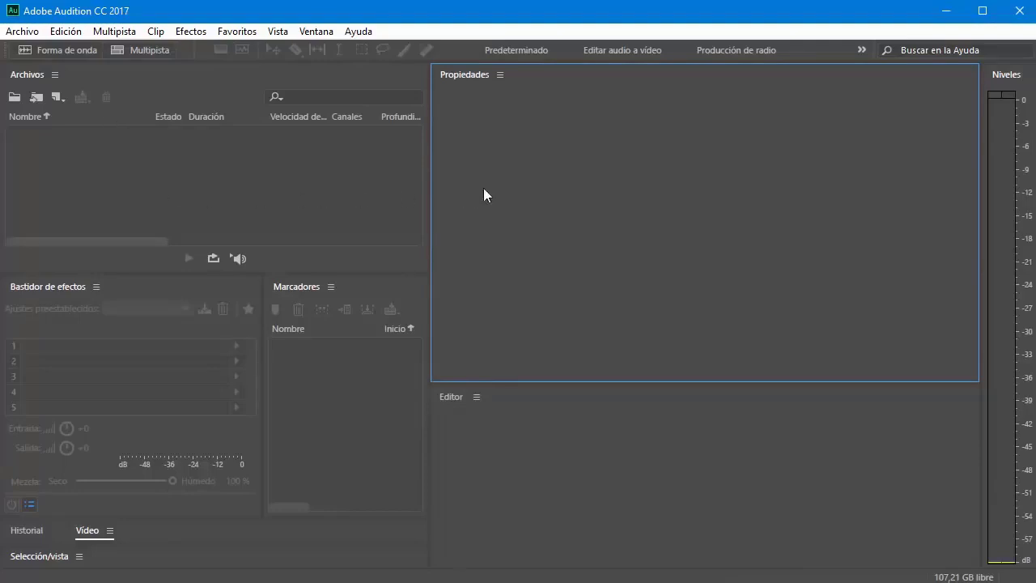
Dock the Marcadores panel in the Historial and Vídeo group and make that group taller
{"action": "left_click", "coordinate": [861, 49]}
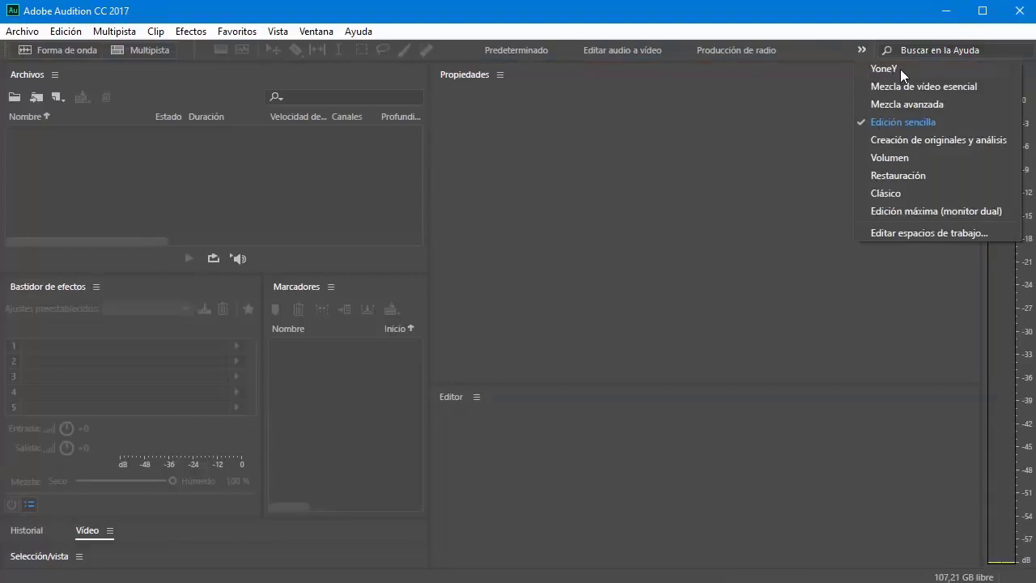
{"action": "left_click", "coordinate": [663, 181]}
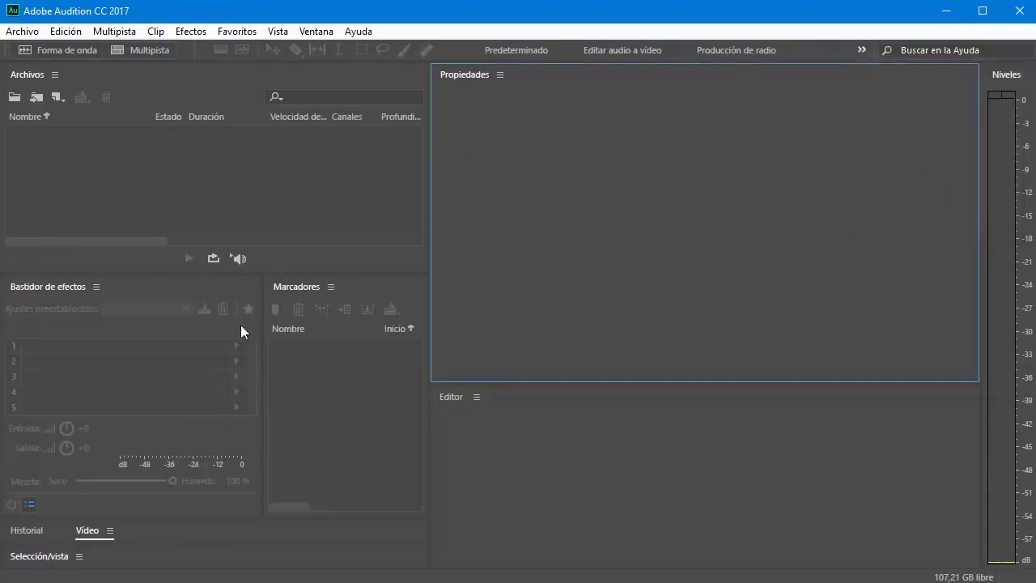
{"action": "left_click_drag", "start_coordinate": [304, 286], "coordinate": [148, 532]}
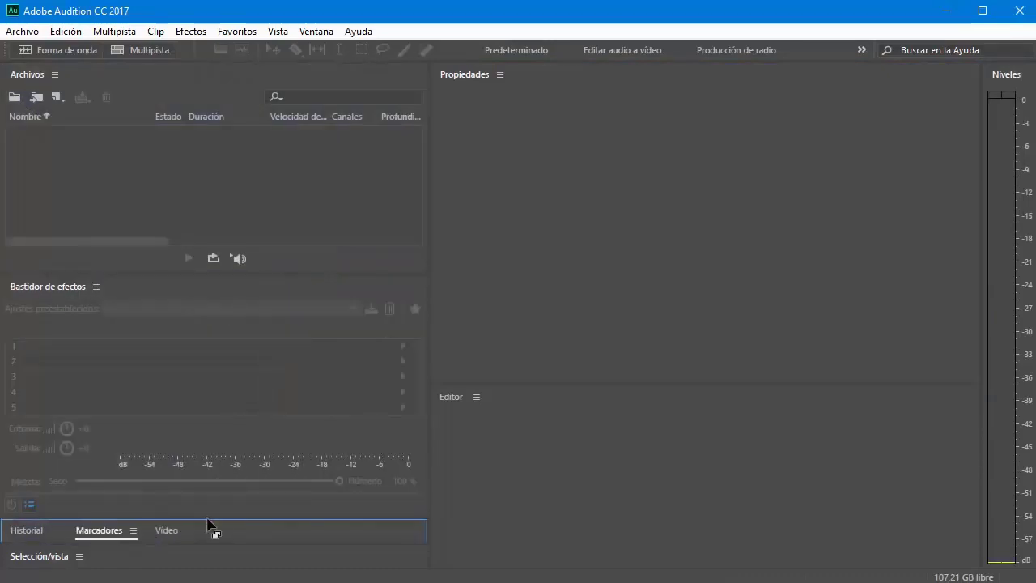
{"action": "left_click_drag", "start_coordinate": [207, 518], "coordinate": [209, 412]}
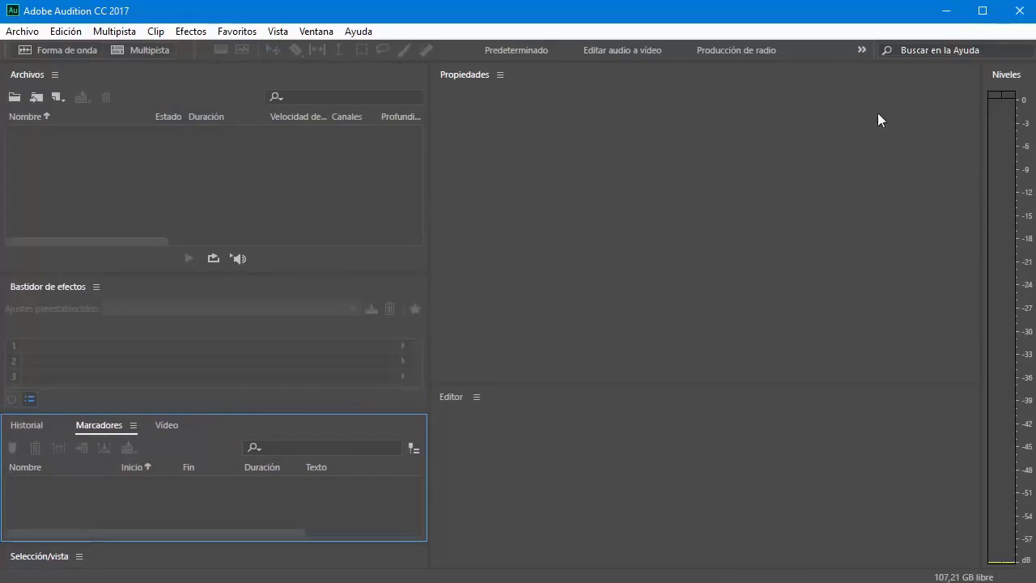
Switch to the custom YoneY workspace and widen the Archivos panel group to fit the Sonido esencial tab
{"action": "left_click", "coordinate": [860, 49]}
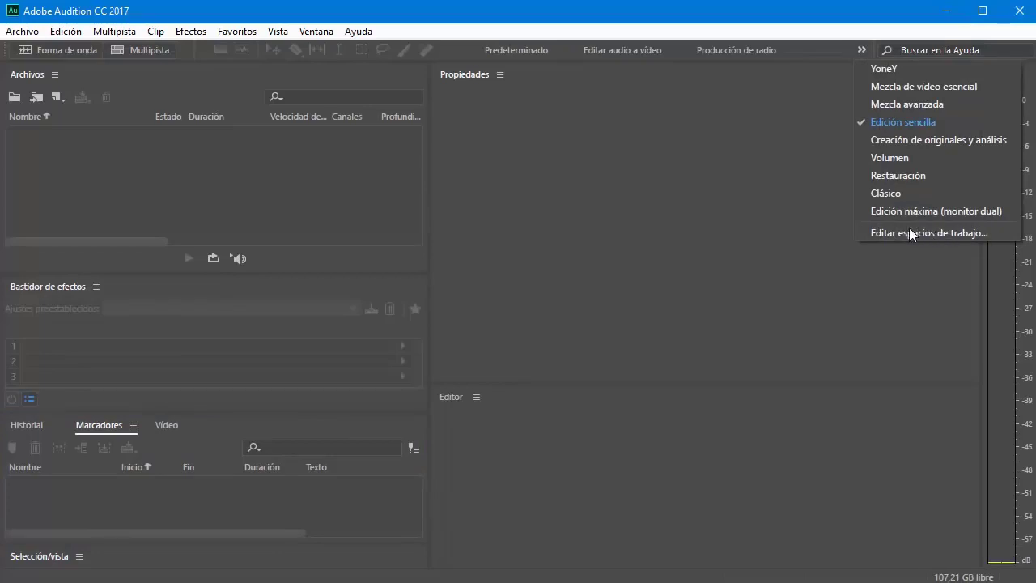
{"action": "left_click", "coordinate": [884, 68]}
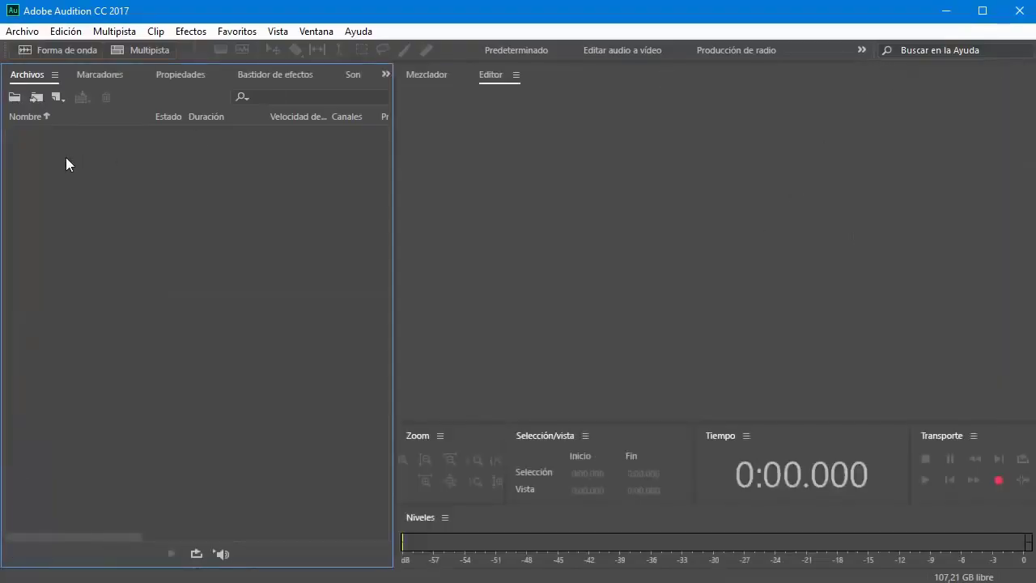
{"action": "left_click_drag", "start_coordinate": [395, 176], "coordinate": [455, 180]}
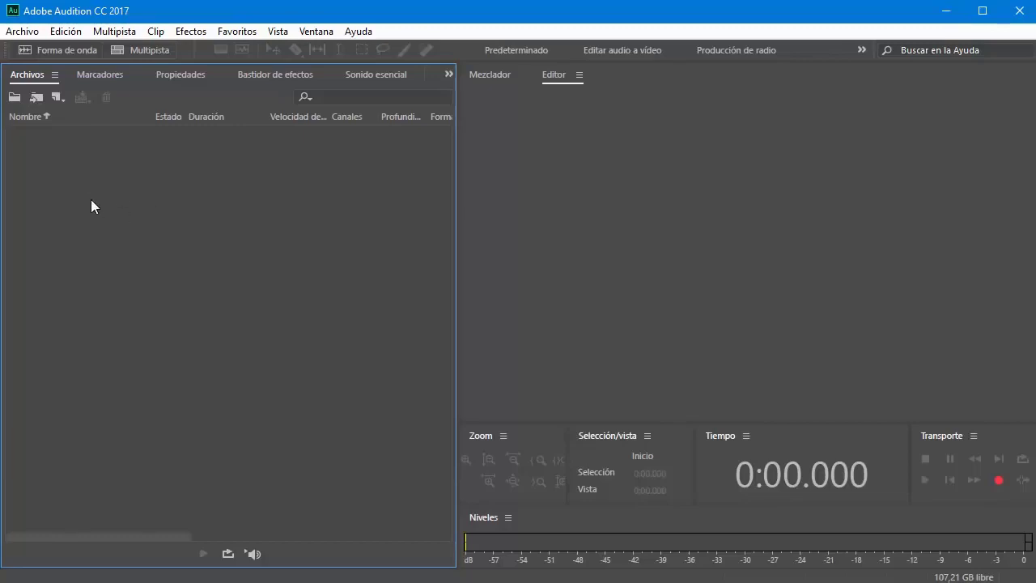
{"action": "left_click", "coordinate": [16, 32]}
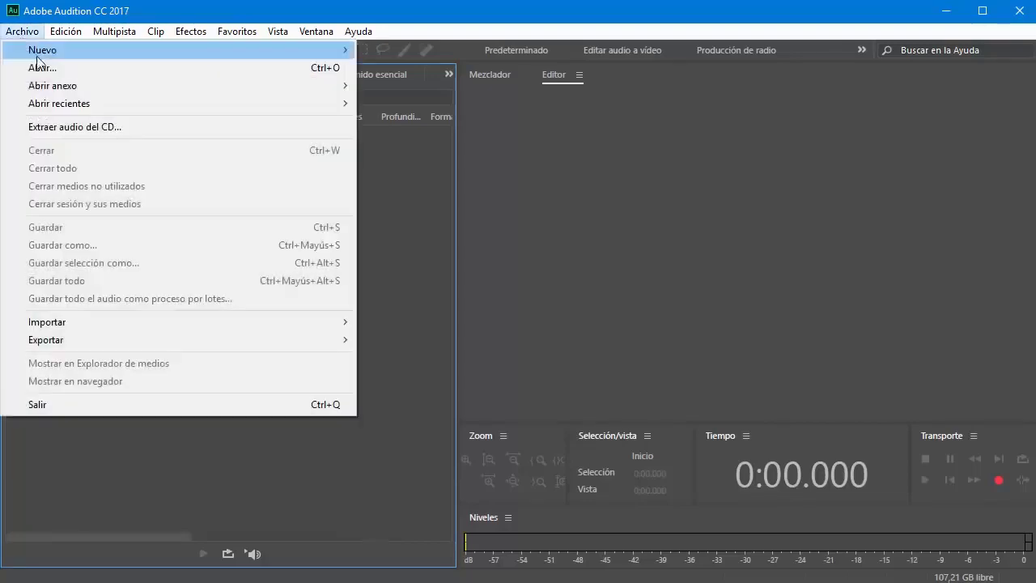
{"action": "left_click", "coordinate": [452, 15]}
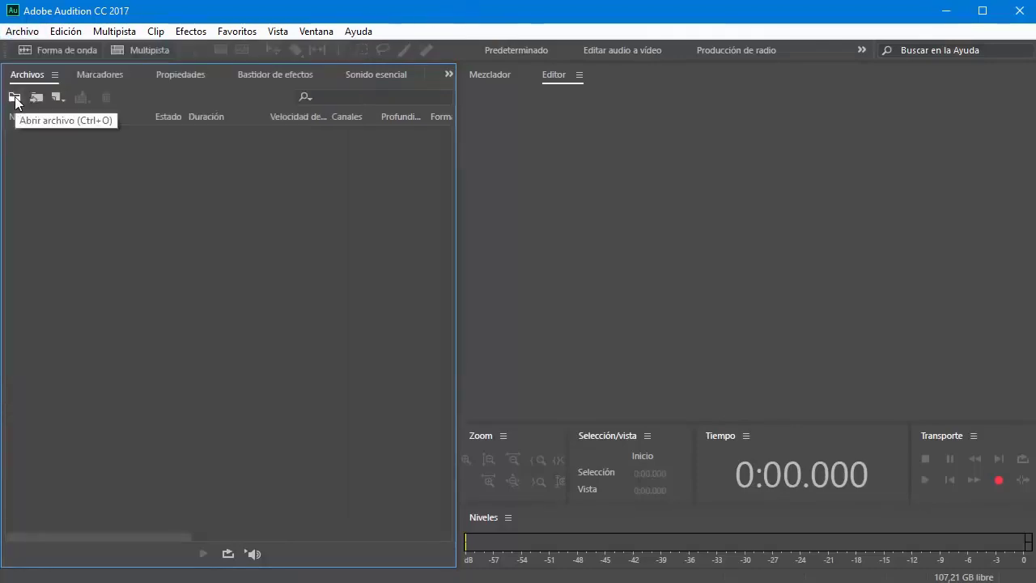
{"action": "left_click", "coordinate": [14, 98]}
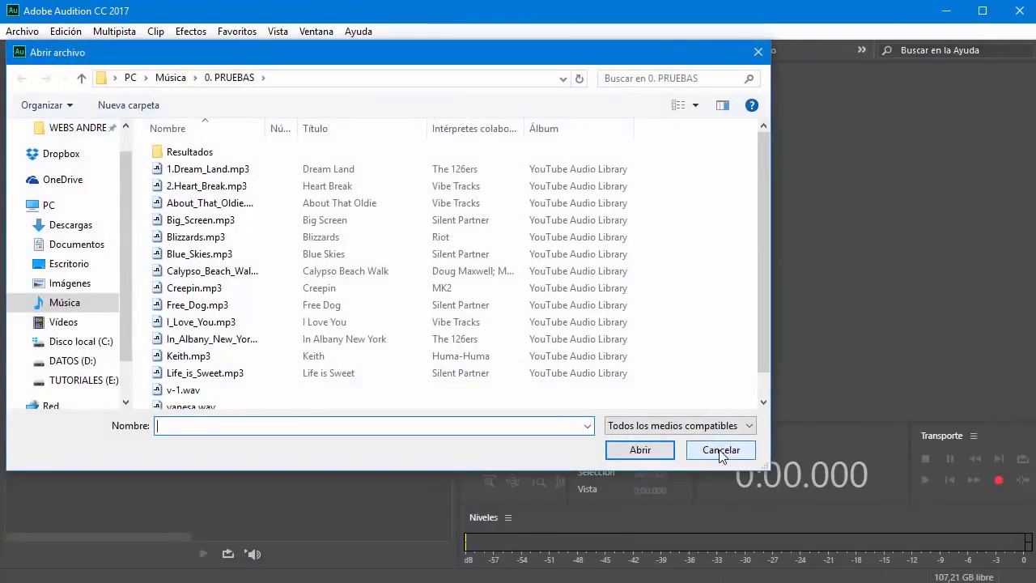
{"action": "left_click", "coordinate": [721, 453]}
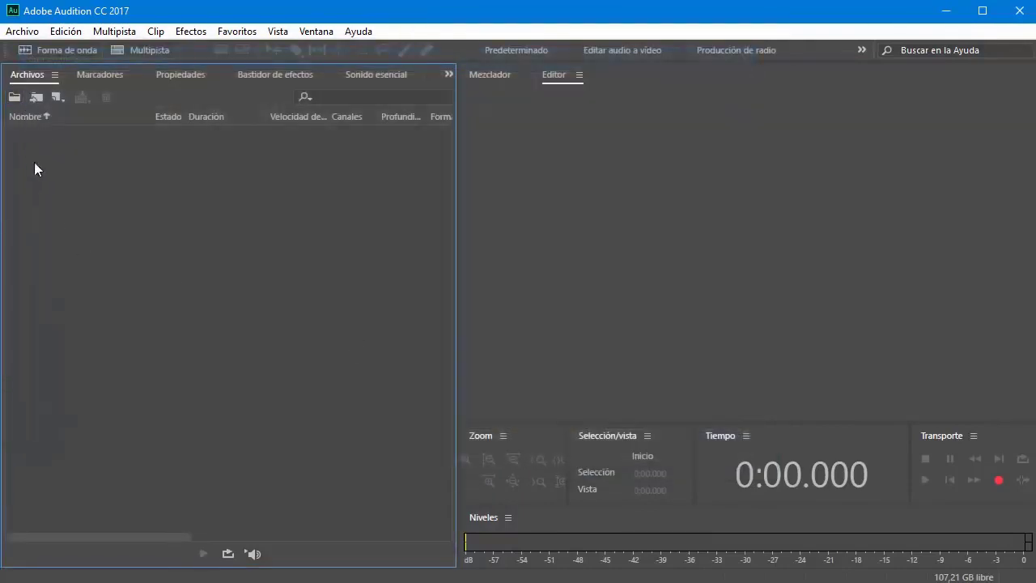
Open 2.Heart_Break.mp3 from the 0. PRUEBAS folder and place the playhead at about 0:46.5 in its waveform
{"action": "double_click", "coordinate": [42, 161]}
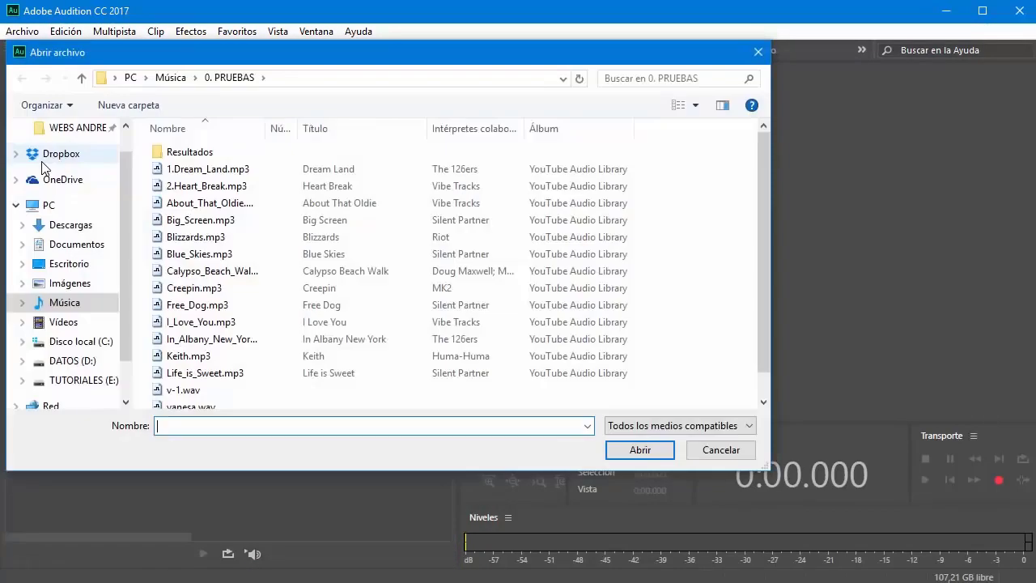
{"action": "left_click", "coordinate": [179, 191]}
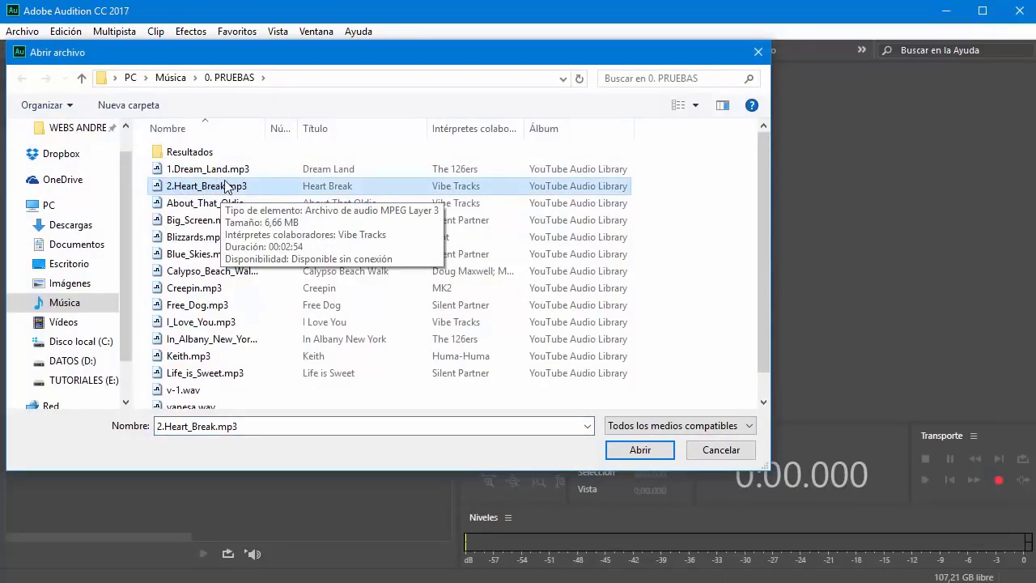
{"action": "left_click_drag", "start_coordinate": [326, 58], "coordinate": [380, 74]}
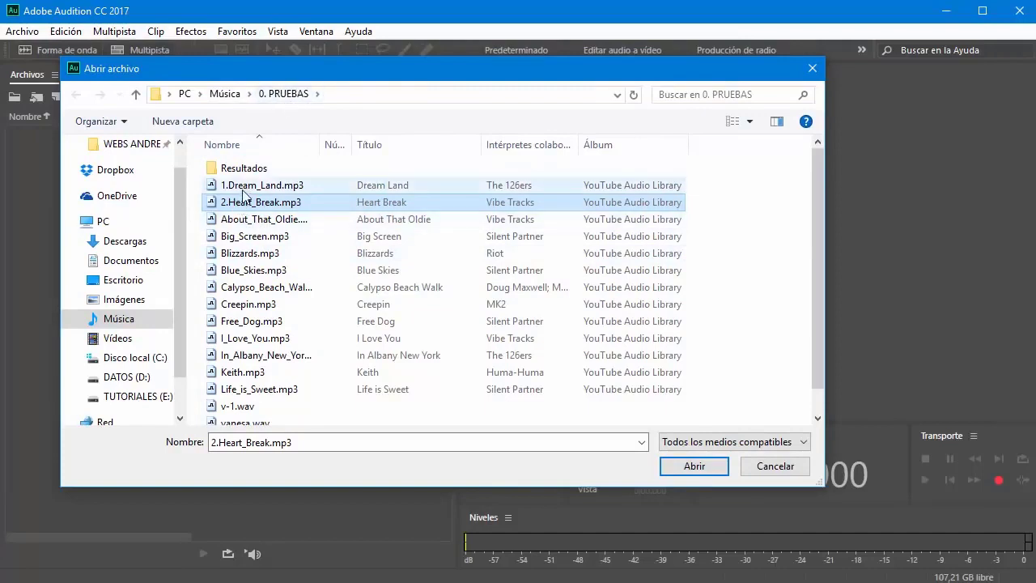
{"action": "scroll", "coordinate": [252, 208], "scroll_direction": "down", "scroll_amount": 1}
{"action": "scroll", "coordinate": [252, 208], "scroll_direction": "up", "scroll_amount": 1}
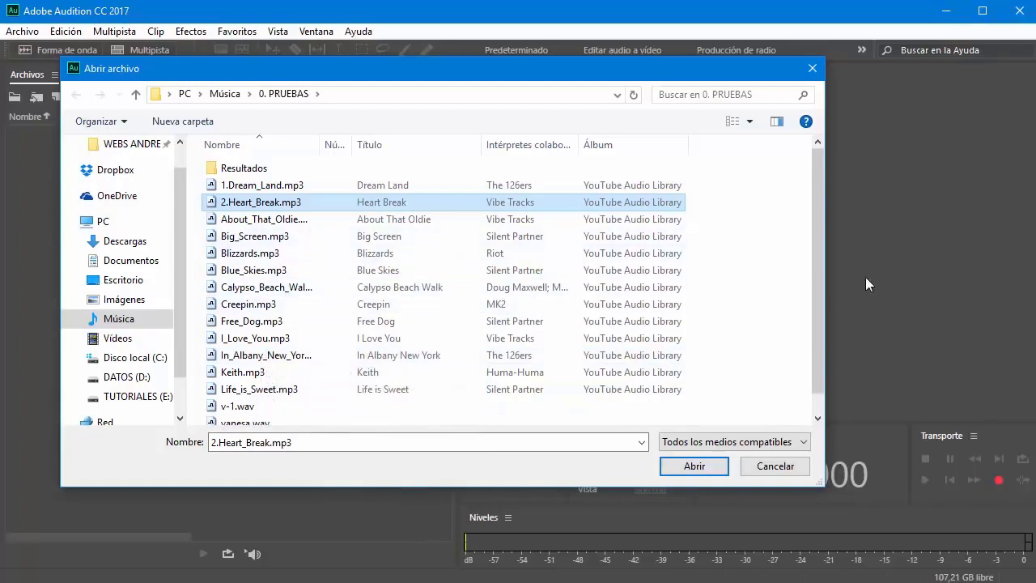
{"action": "left_click", "coordinate": [259, 223]}
{"action": "left_click", "coordinate": [260, 204]}
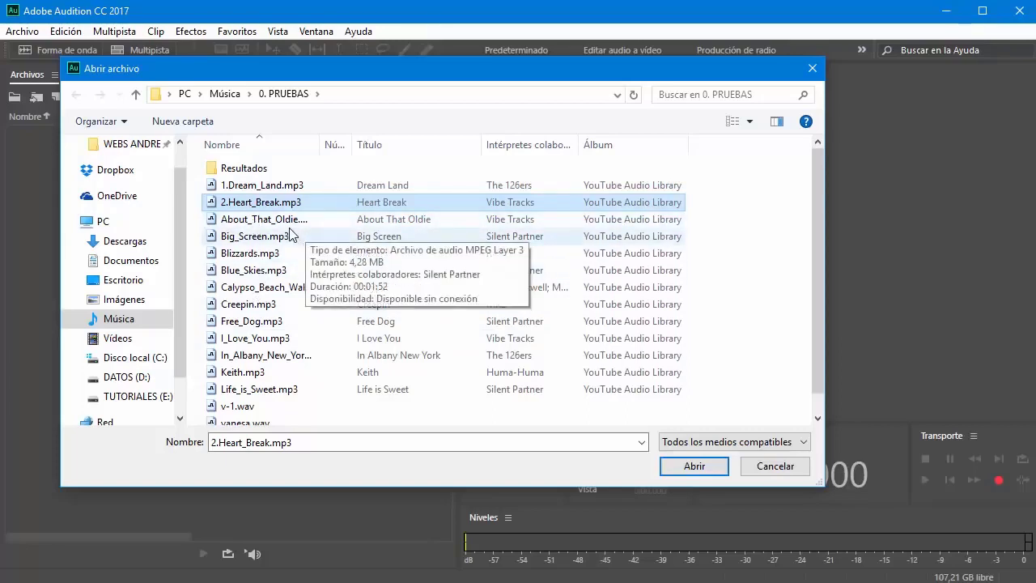
{"action": "left_click", "coordinate": [251, 220]}
{"action": "left_click", "coordinate": [243, 204]}
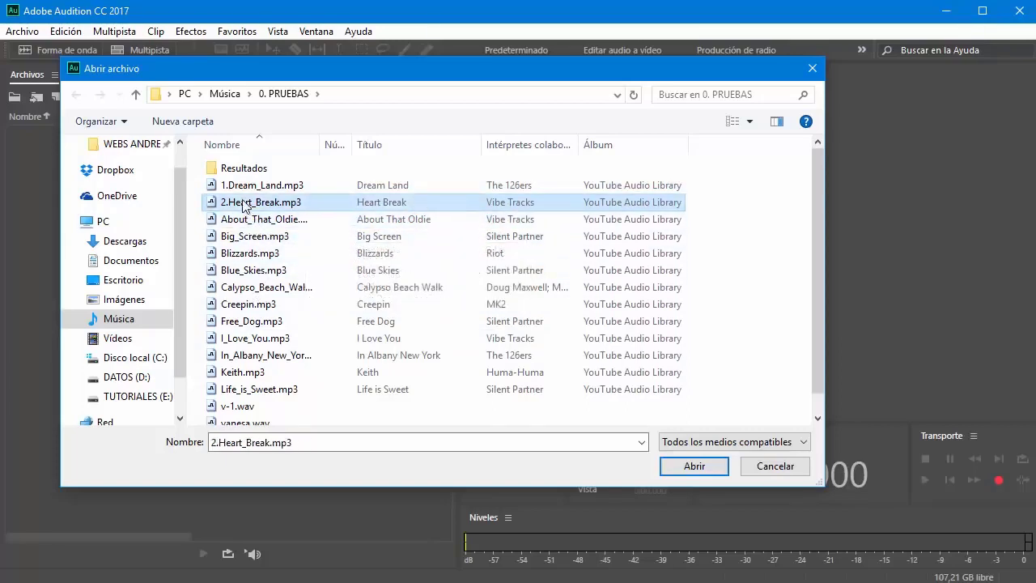
{"action": "left_click", "coordinate": [696, 468]}
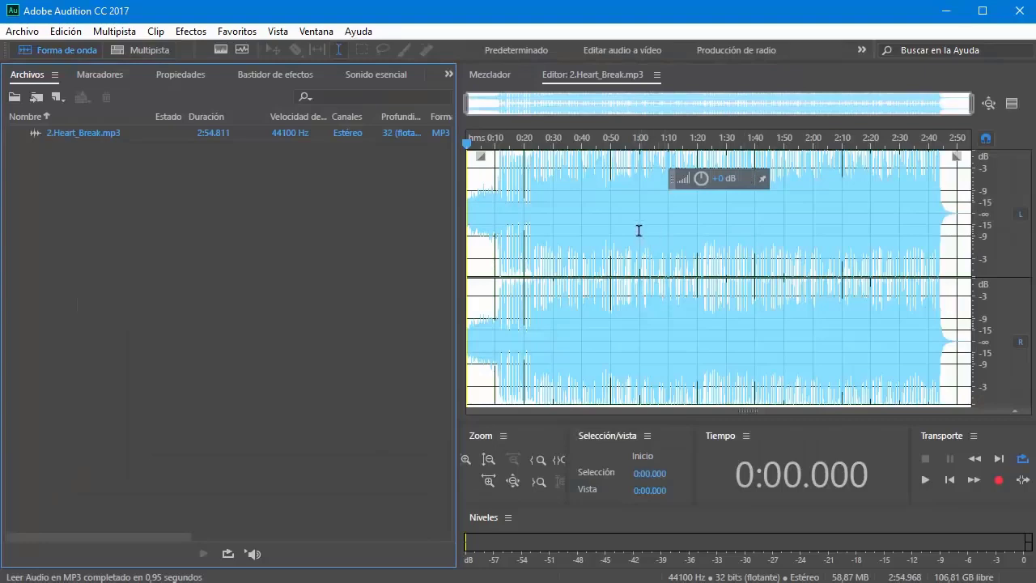
{"action": "left_click", "coordinate": [601, 235]}
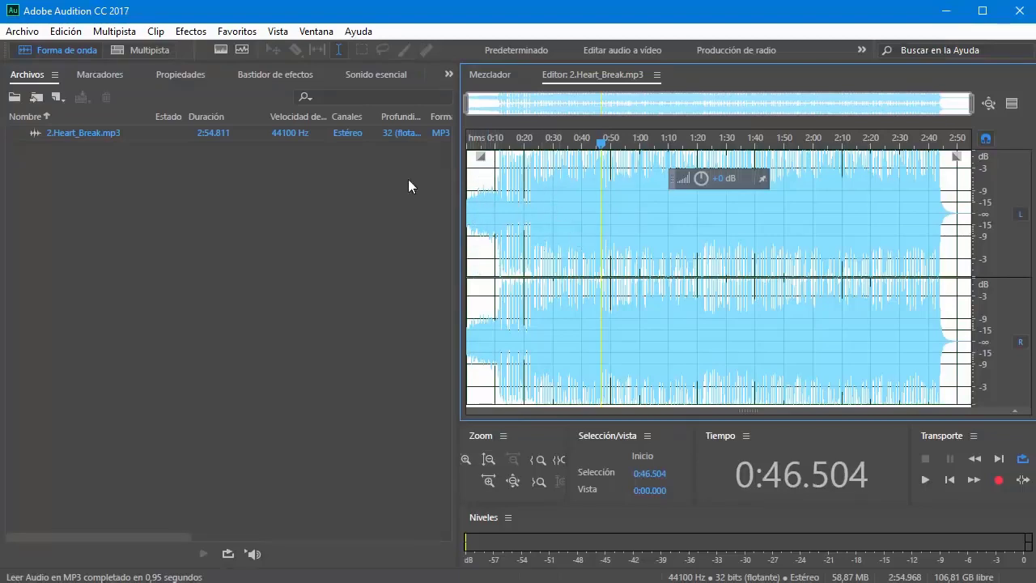
Set the waveform background colour to near-black 0A000E in the Aspecto preferences and apply the change
{"action": "left_click", "coordinate": [64, 32]}
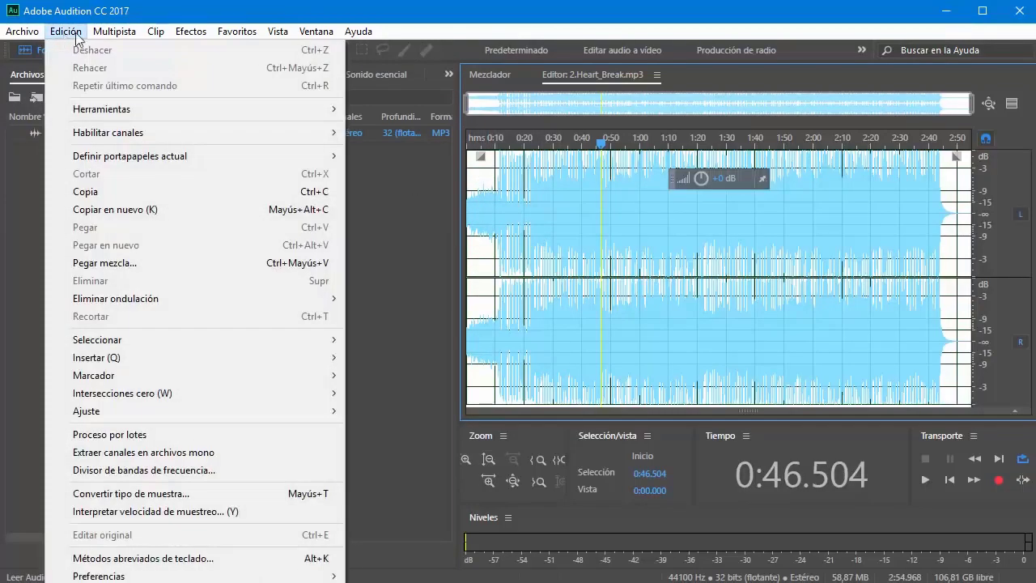
{"action": "mouse_move", "coordinate": [185, 576]}
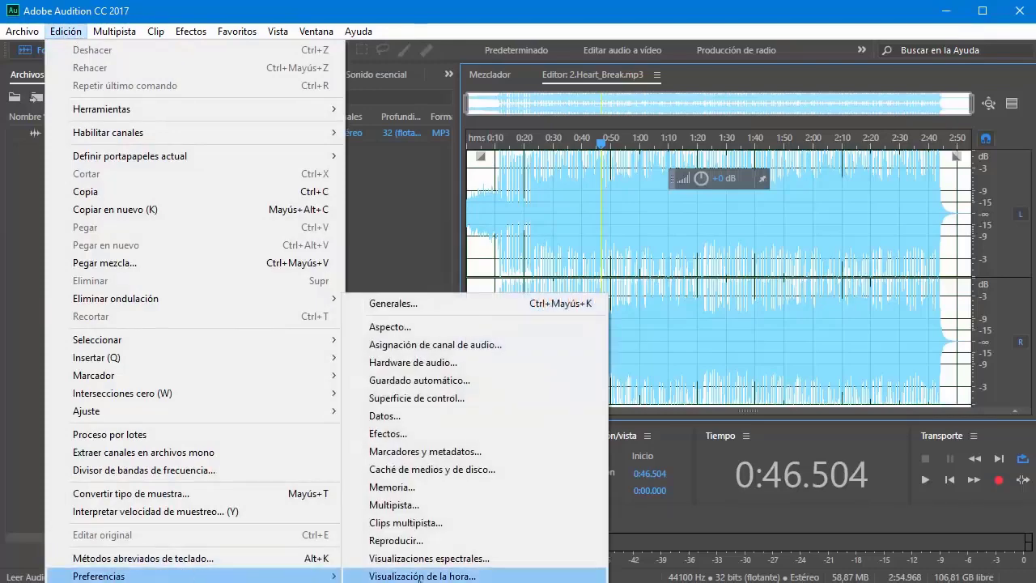
{"action": "left_click", "coordinate": [397, 327]}
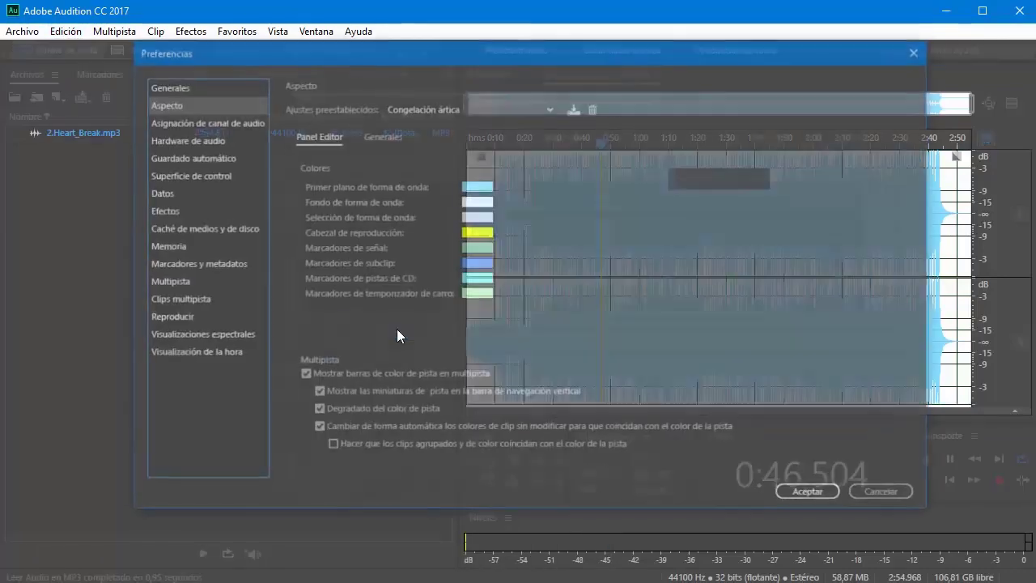
{"action": "left_click", "coordinate": [472, 202]}
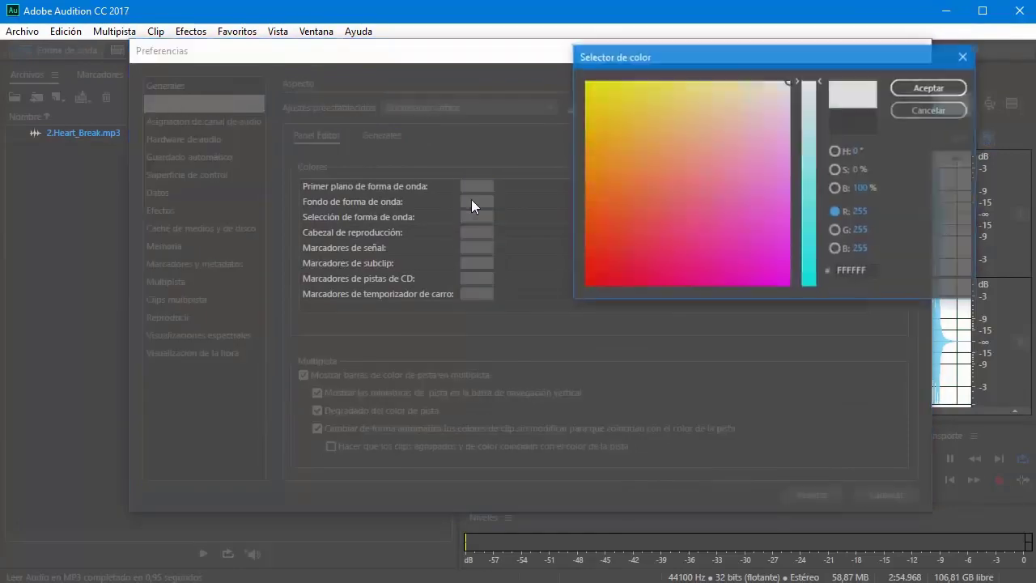
{"action": "left_click_drag", "start_coordinate": [679, 203], "coordinate": [588, 282]}
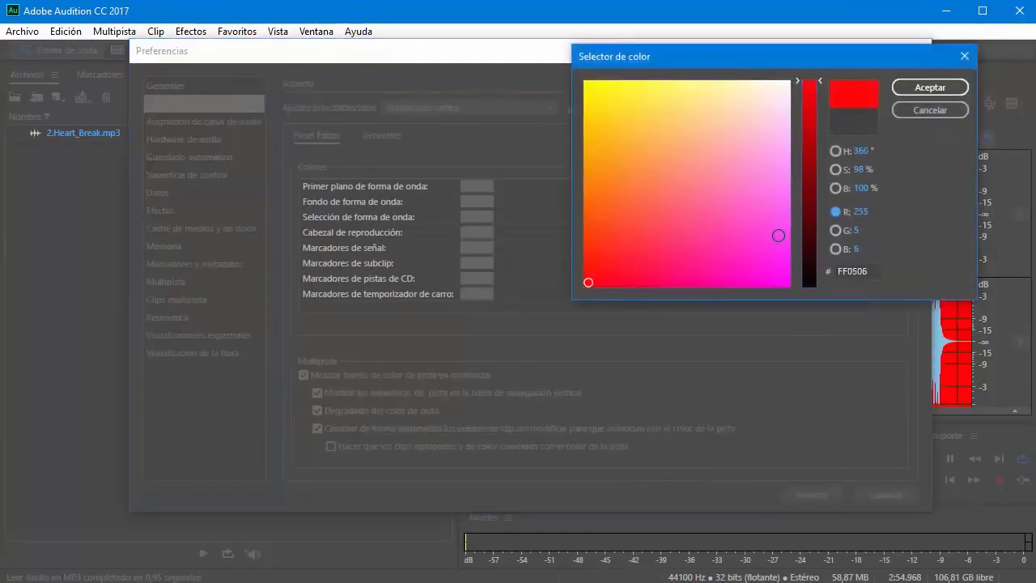
{"action": "left_click_drag", "start_coordinate": [808, 241], "coordinate": [806, 279]}
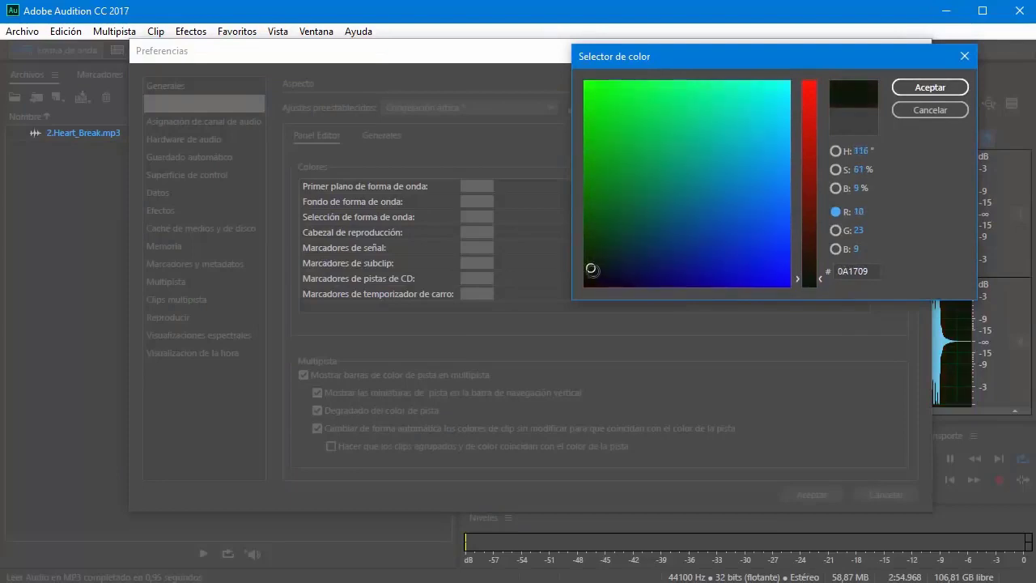
{"action": "mouse_move", "coordinate": [594, 271]}
{"action": "left_mouse_down"}
{"action": "mouse_move", "coordinate": [568, 263]}
{"action": "mouse_move", "coordinate": [581, 225]}
{"action": "mouse_move", "coordinate": [626, 292]}
{"action": "mouse_move", "coordinate": [685, 292]}
{"action": "mouse_move", "coordinate": [595, 306]}
{"action": "left_mouse_up"}
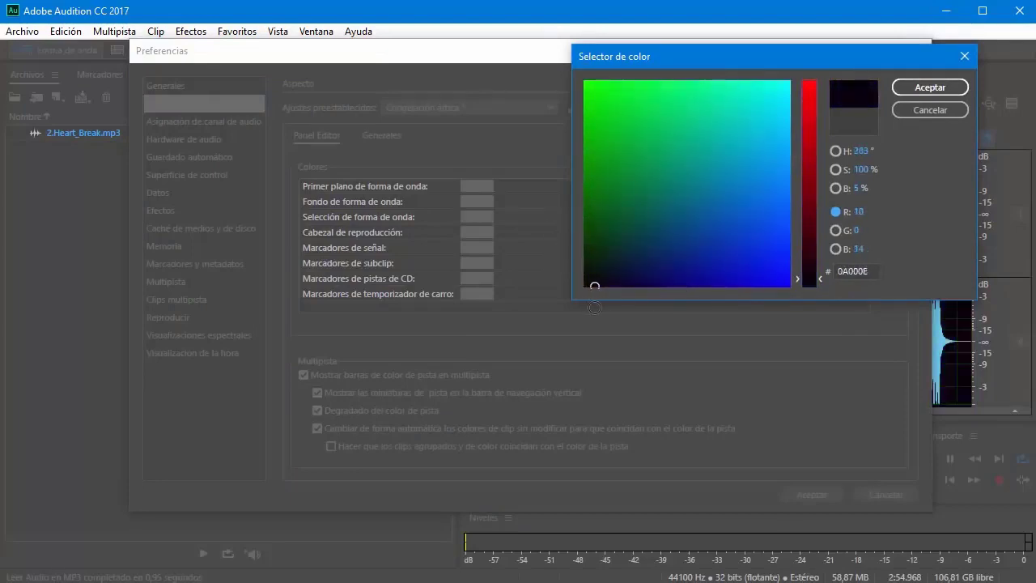
{"action": "left_click", "coordinate": [910, 89]}
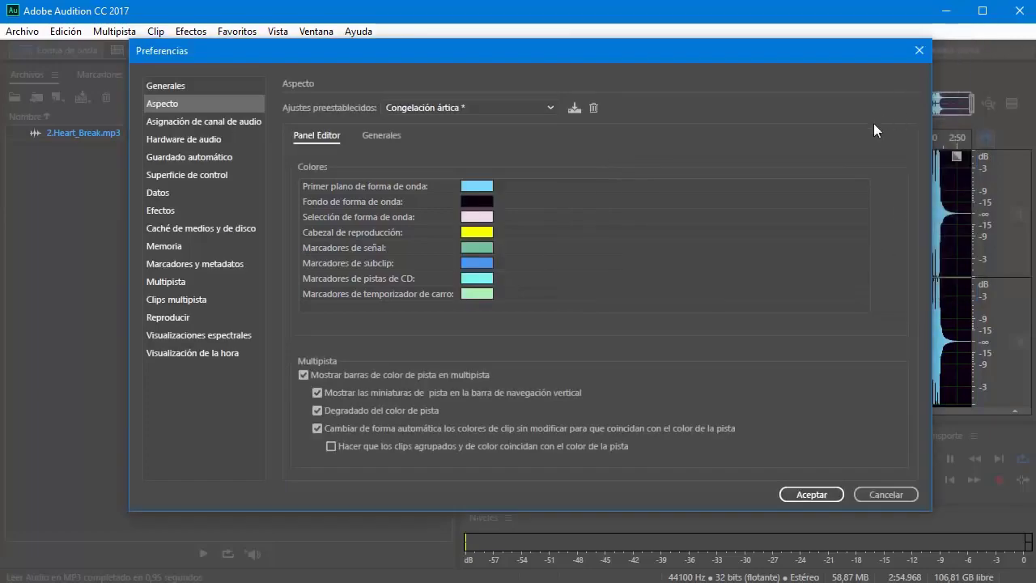
{"action": "left_click_drag", "start_coordinate": [772, 66], "coordinate": [699, 367]}
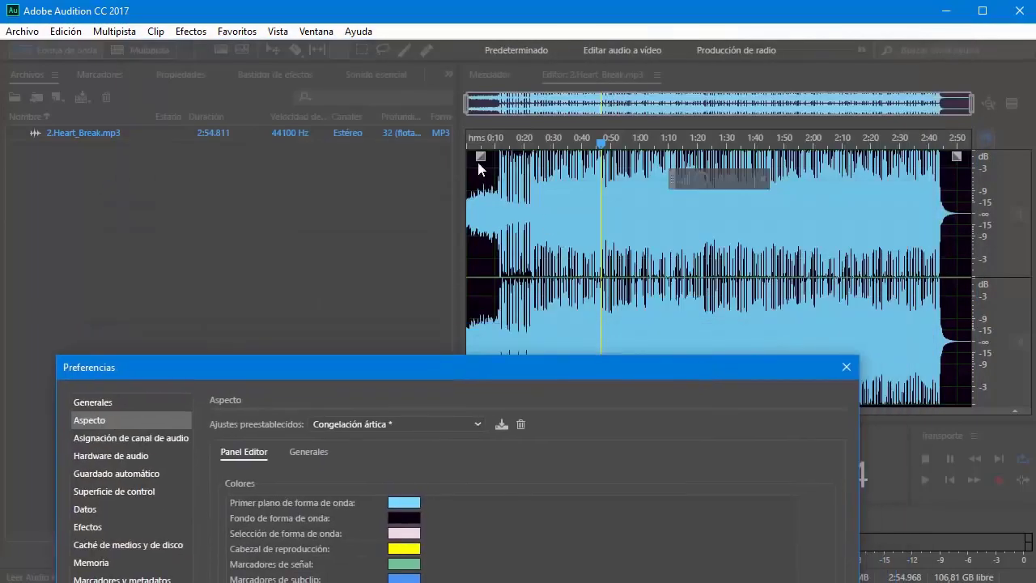
{"action": "left_click_drag", "start_coordinate": [551, 372], "coordinate": [596, 82]}
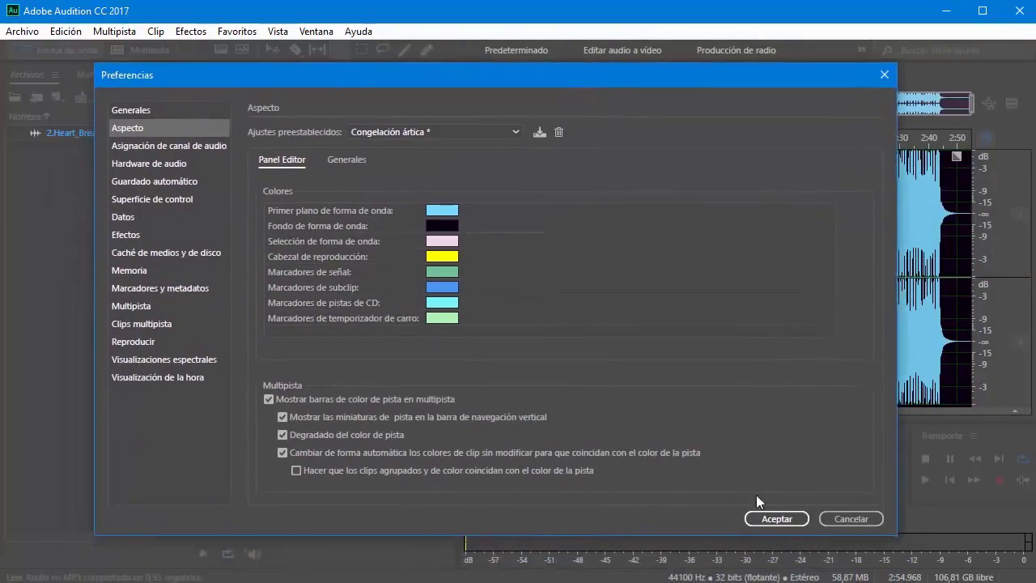
{"action": "left_click", "coordinate": [768, 518]}
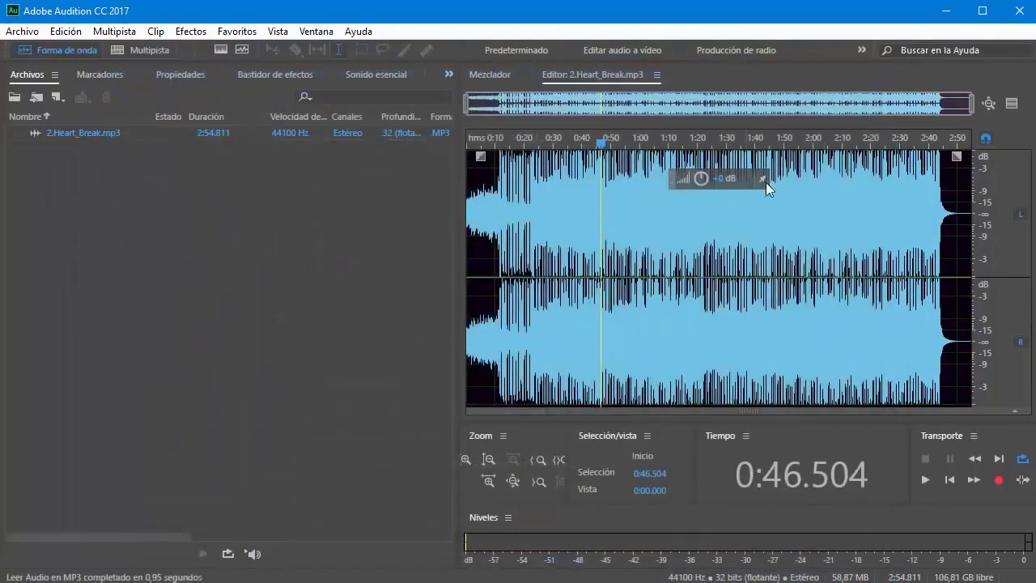
Zoom the 2.Heart_Break.mp3 waveform to about its first 27 seconds and widen the Archivos panel group to reveal the Formato de origen column
{"action": "left_click_drag", "start_coordinate": [969, 103], "coordinate": [545, 123]}
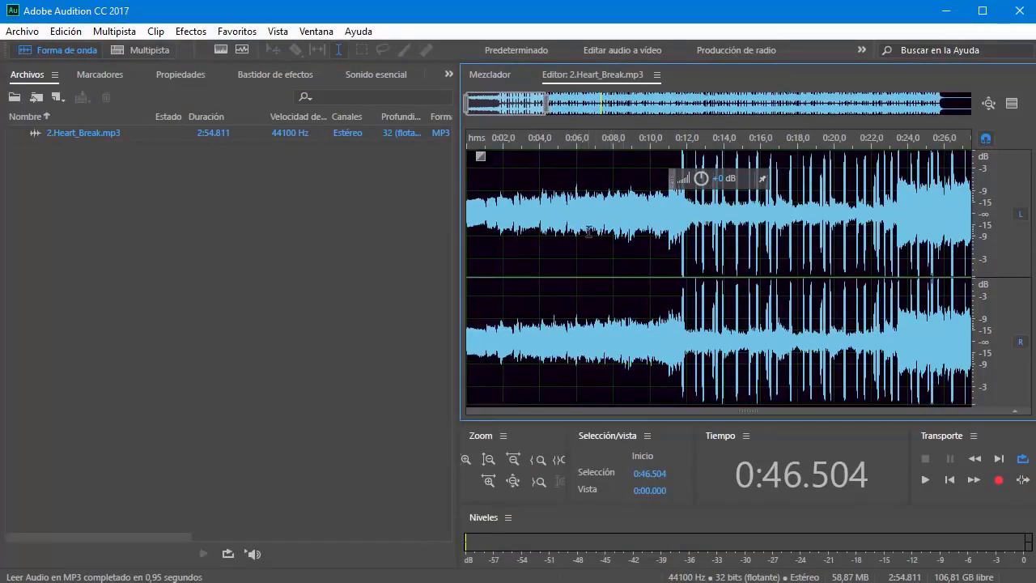
{"action": "left_click", "coordinate": [128, 227]}
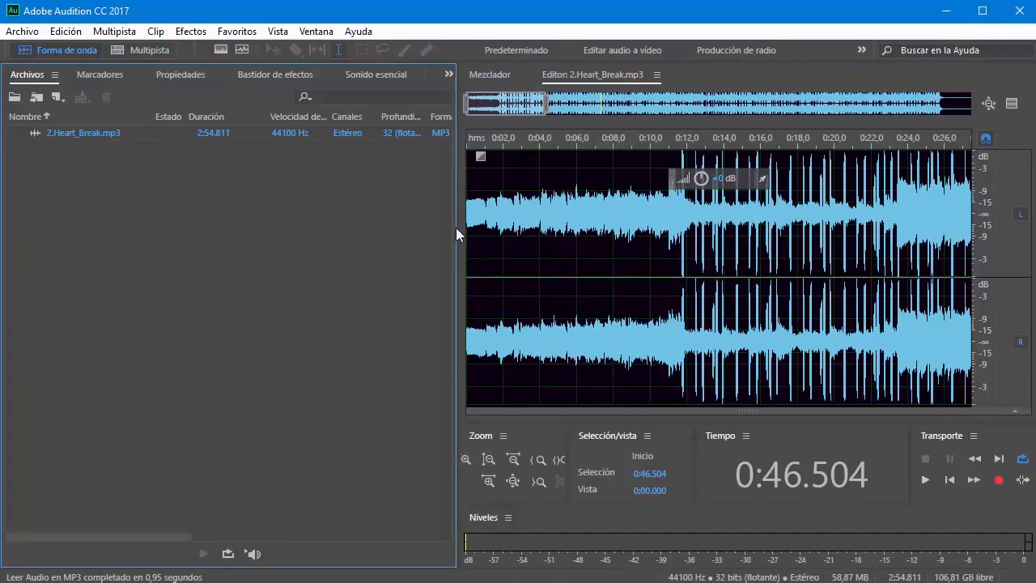
{"action": "left_click_drag", "start_coordinate": [455, 228], "coordinate": [538, 230]}
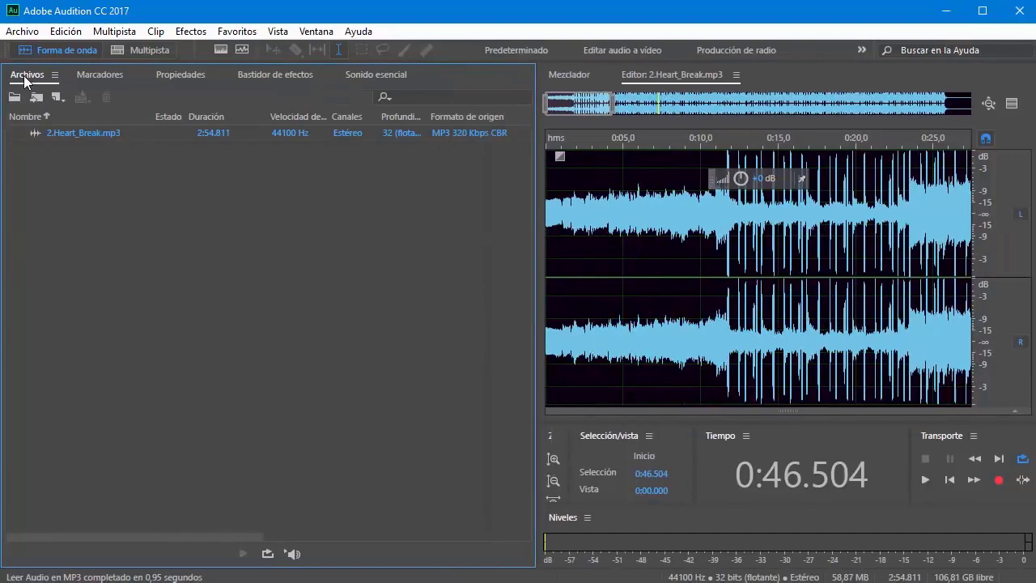
Open About_That_Oldie.mp3 from the 0. PRUEBAS folder
{"action": "double_click", "coordinate": [73, 184]}
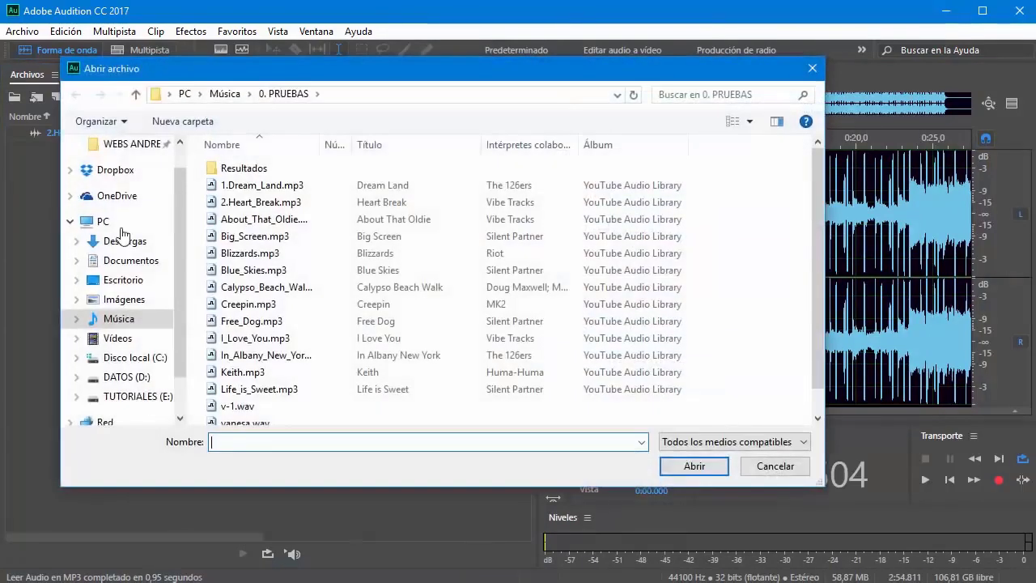
{"action": "left_click", "coordinate": [257, 188]}
{"action": "left_click", "coordinate": [272, 220]}
{"action": "left_click", "coordinate": [673, 466]}
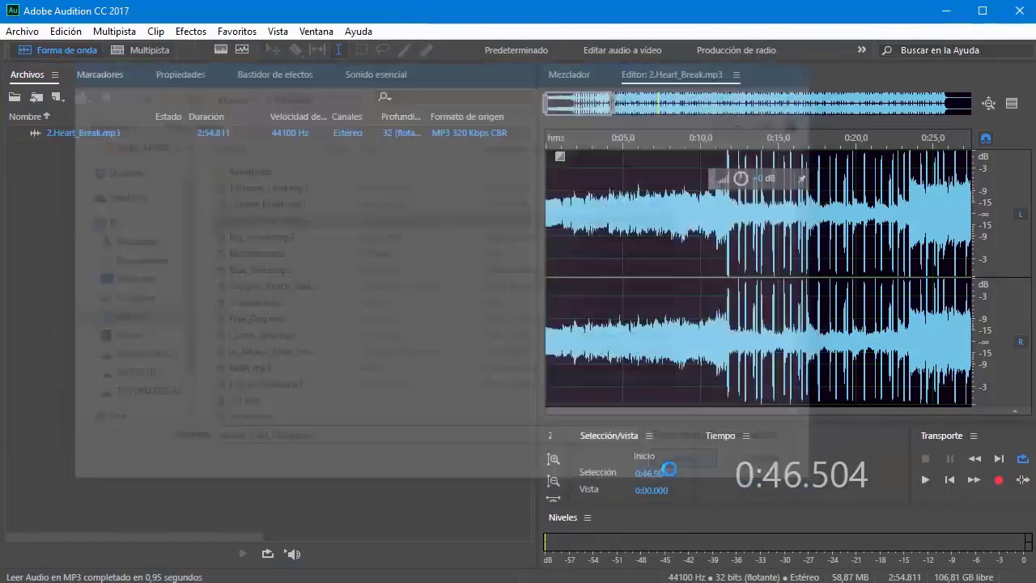
Open Blue_Skies.mp3, Calypso_Beach_Walk.mp3 and Keith.mp3 together from the 0. PRUEBAS folder
{"action": "double_click", "coordinate": [78, 224]}
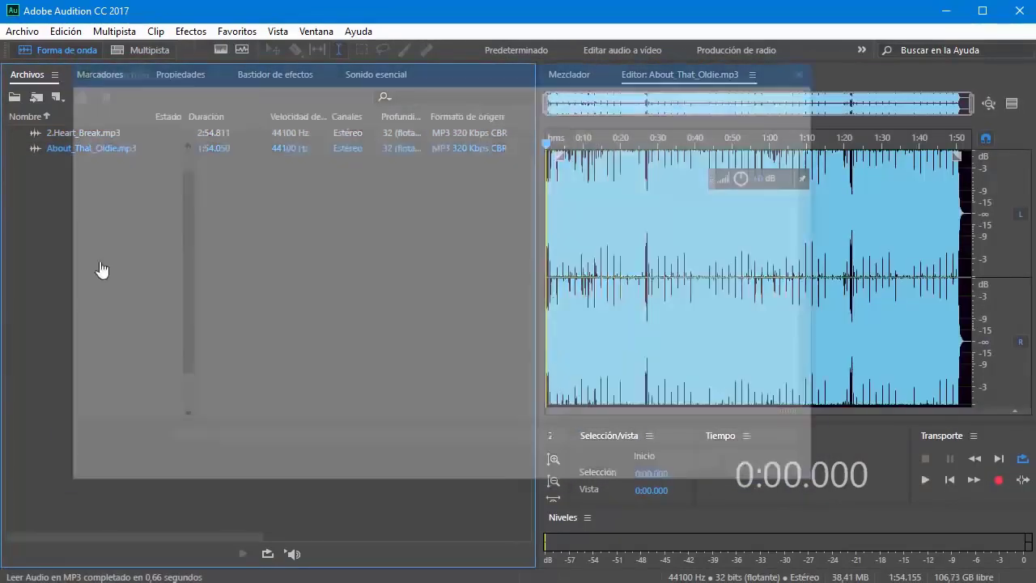
{"action": "left_click", "coordinate": [253, 236]}
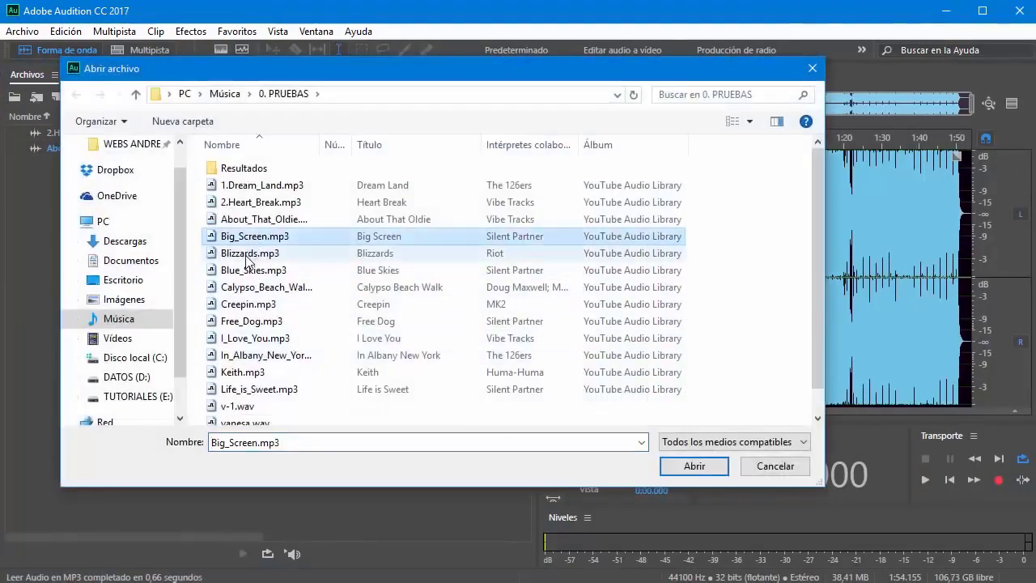
{"action": "left_click", "coordinate": [247, 257], "text": "ctrl"}
{"action": "left_click", "coordinate": [244, 290]}
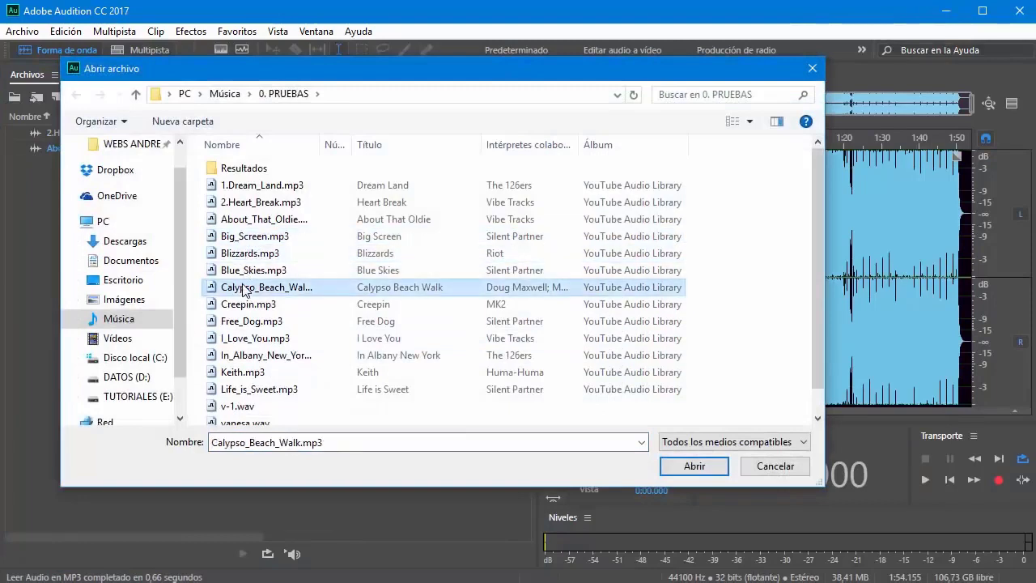
{"action": "left_click", "coordinate": [247, 271], "text": "ctrl"}
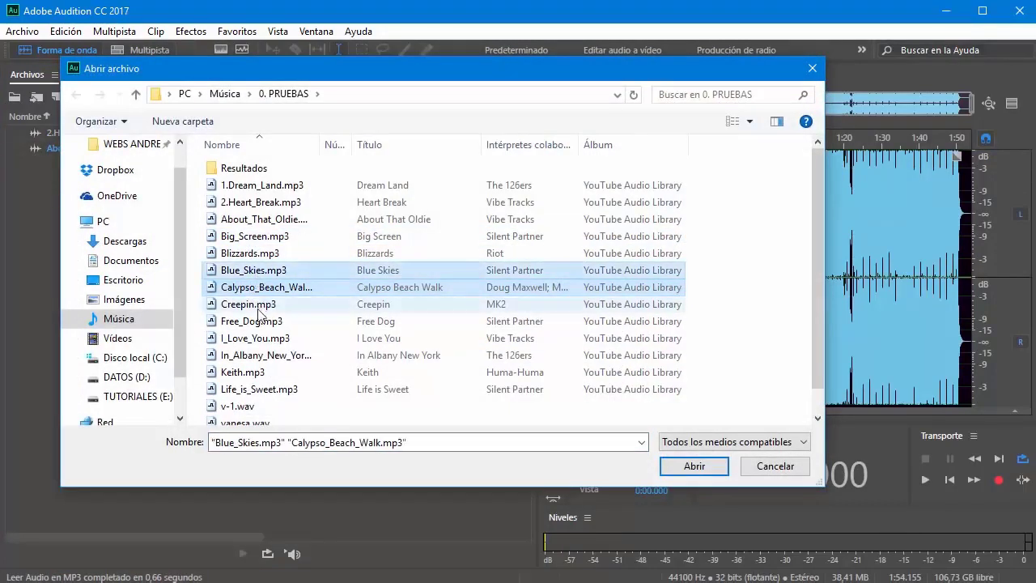
{"action": "left_click", "coordinate": [259, 373], "text": "ctrl"}
{"action": "left_click", "coordinate": [692, 466]}
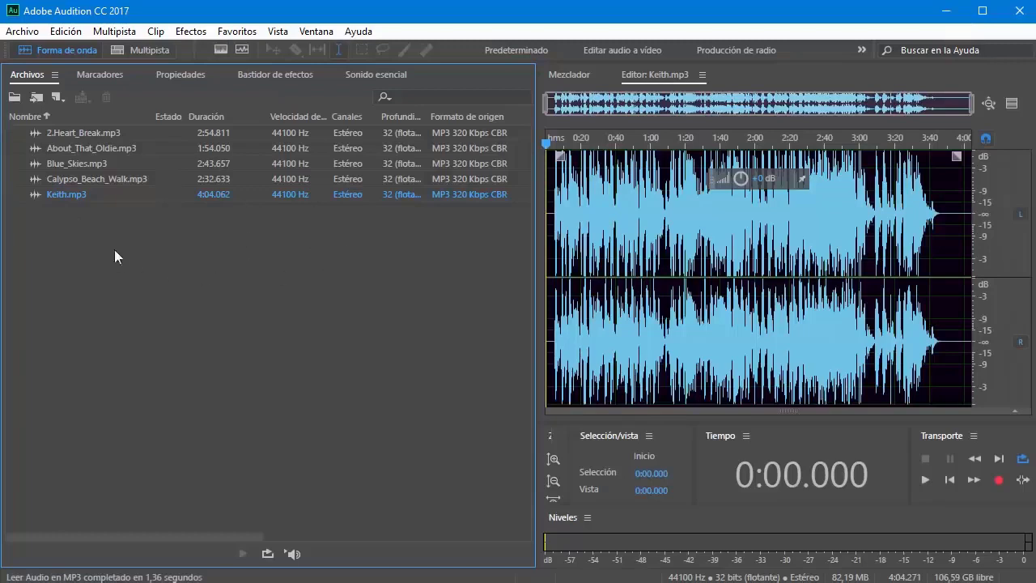
Look through the Marcadores, Propiedades, Bastidor de efectos and Sonido esencial panels, and return to Archivos
{"action": "left_click", "coordinate": [96, 73]}
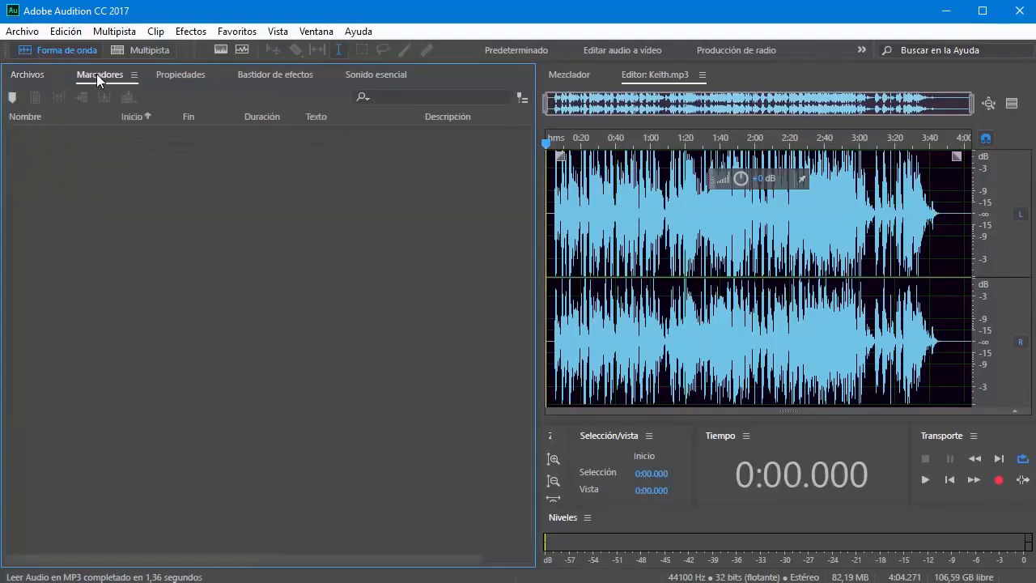
{"action": "left_click", "coordinate": [182, 75]}
{"action": "left_click", "coordinate": [262, 73]}
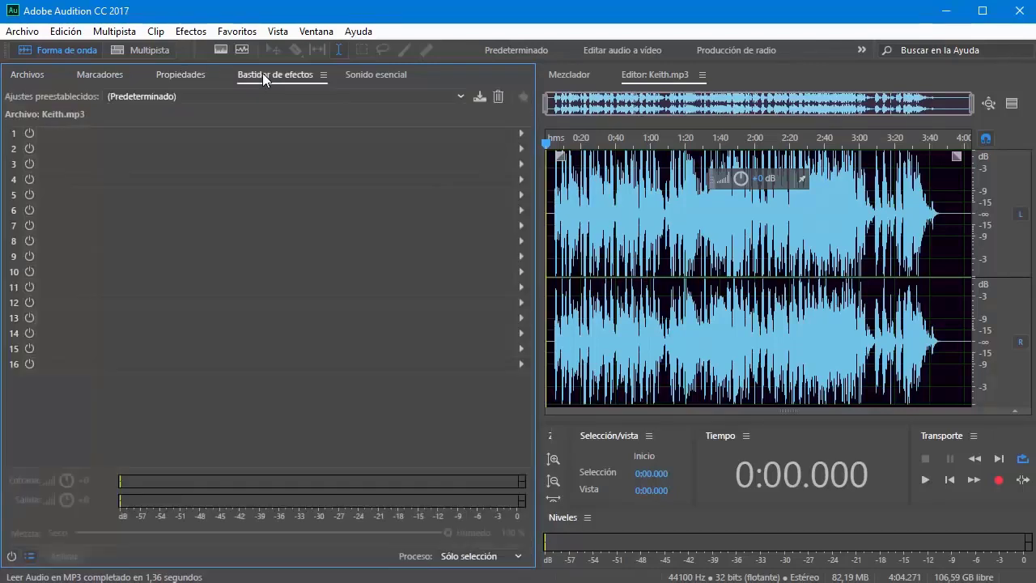
{"action": "left_click", "coordinate": [381, 74]}
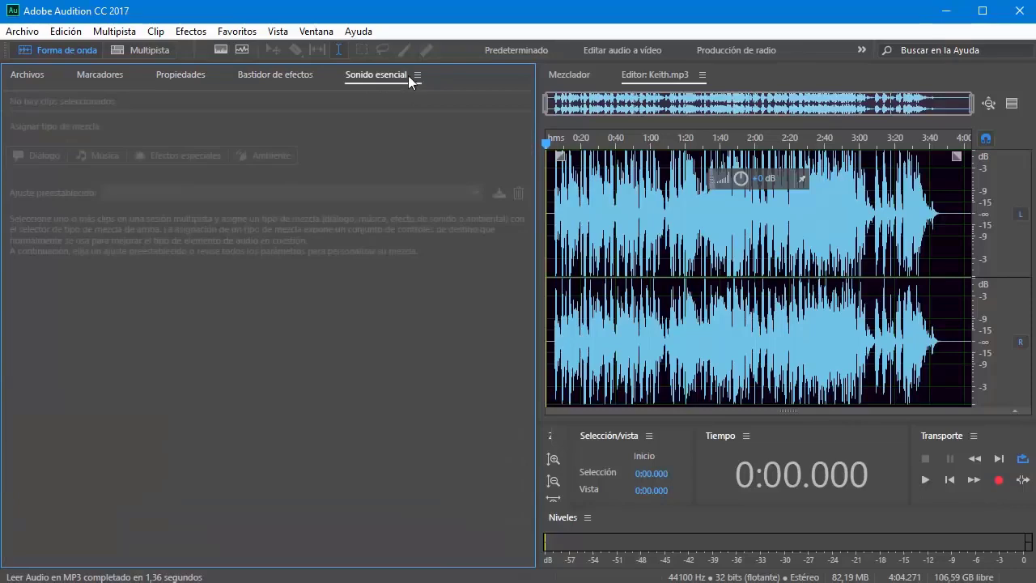
{"action": "left_click", "coordinate": [28, 74]}
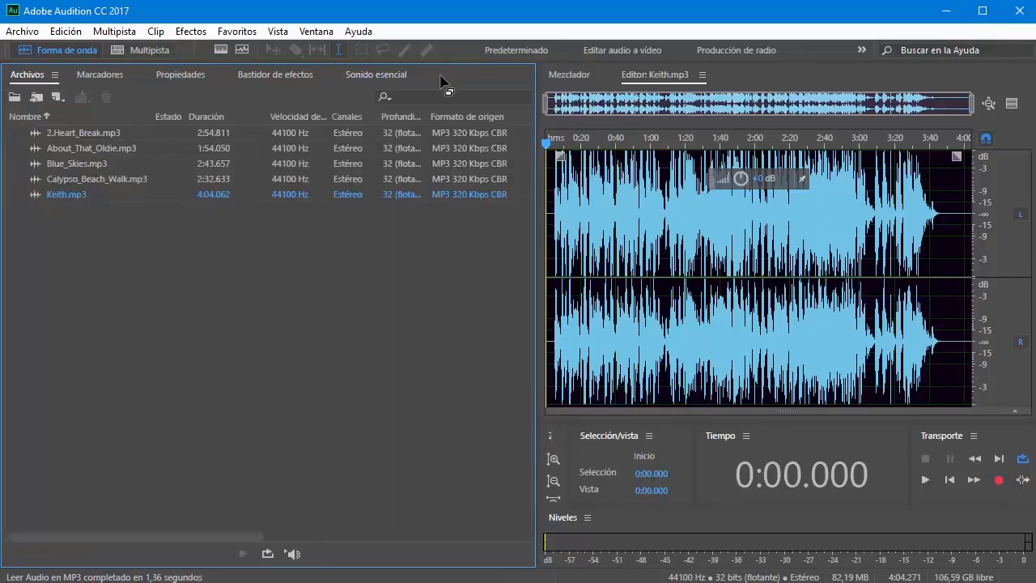
Display the Historial panel in the Archivos panel group
{"action": "left_click", "coordinate": [314, 32]}
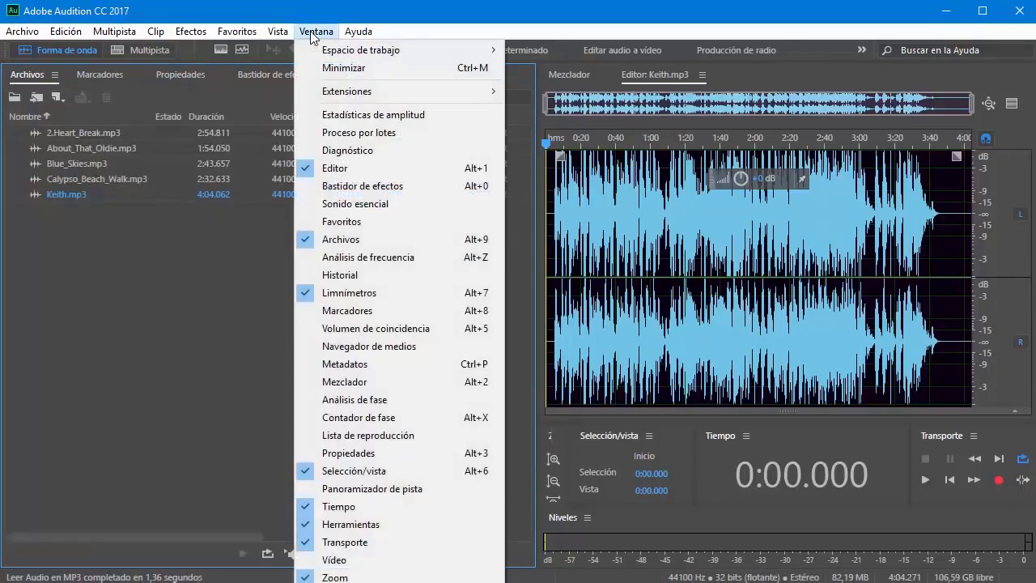
{"action": "left_click", "coordinate": [144, 283]}
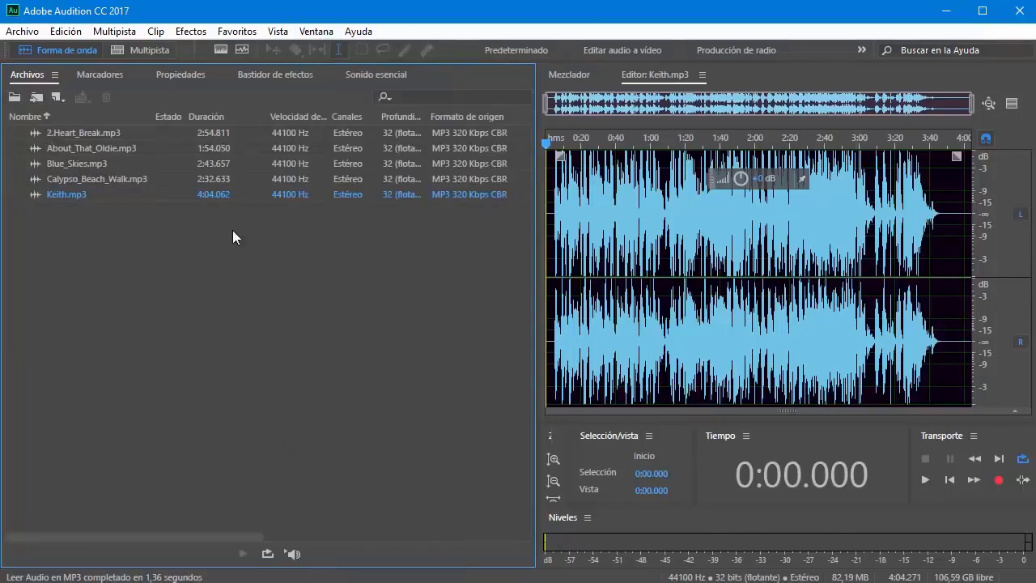
{"action": "left_click", "coordinate": [325, 34]}
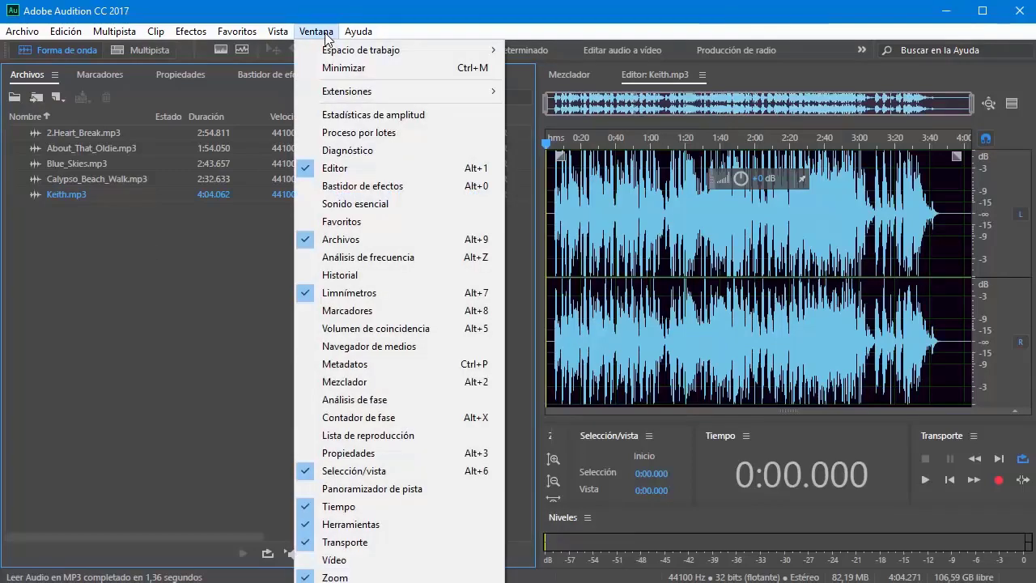
{"action": "left_click", "coordinate": [361, 275]}
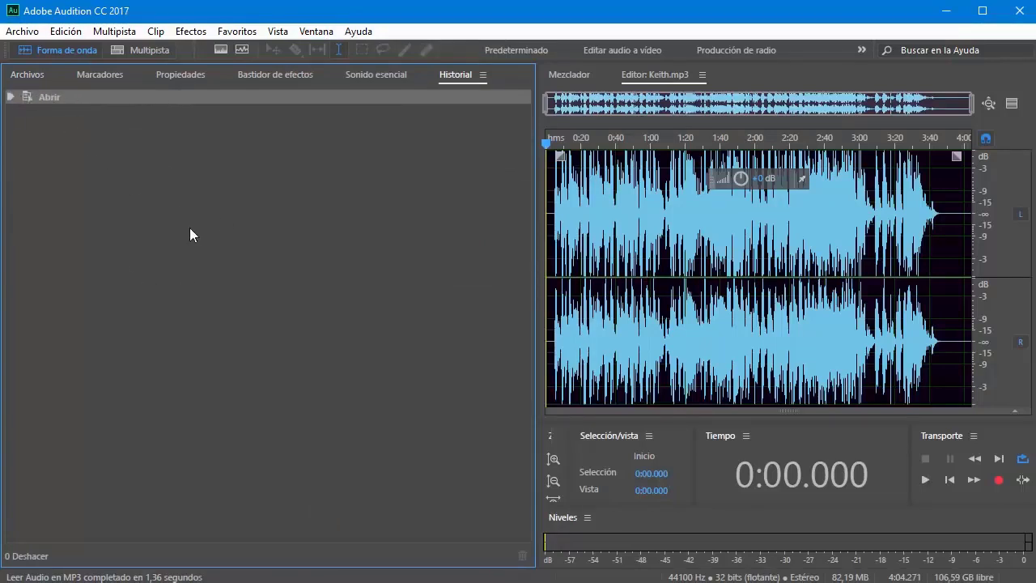
Delete the section from 0:40 to about 1:52 in Keith.mp3, undo the deletion and clear the selection
{"action": "left_click", "coordinate": [652, 187]}
{"action": "left_click_drag", "start_coordinate": [616, 210], "coordinate": [740, 210]}
{"action": "key", "text": "Delete"}
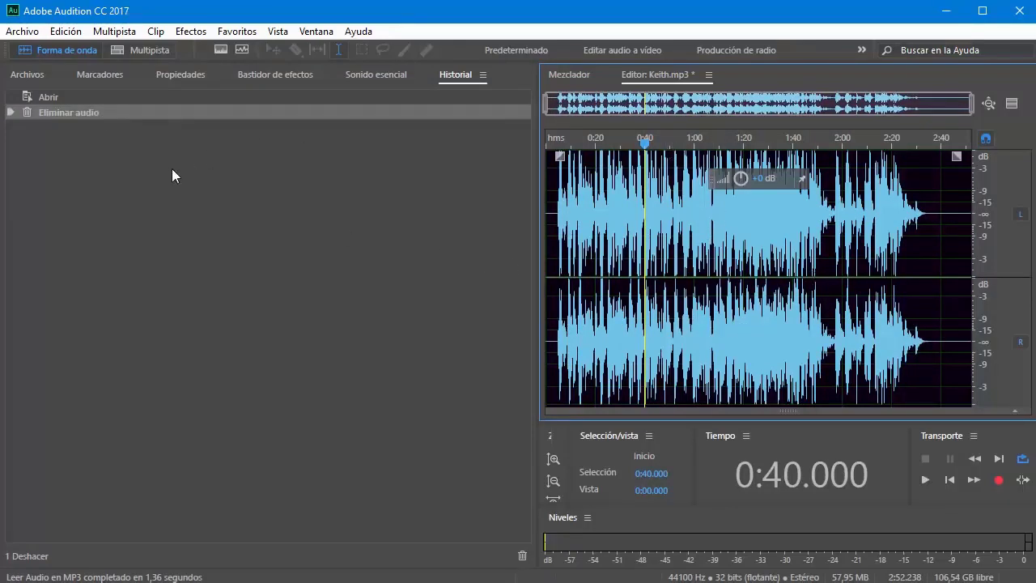
{"action": "key", "text": "ctrl+z"}
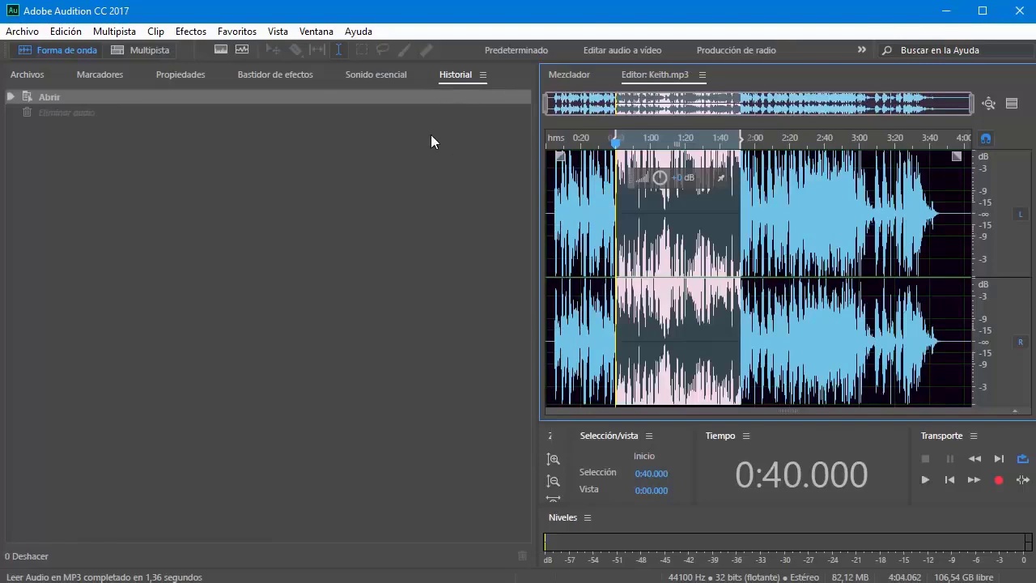
{"action": "left_click", "coordinate": [789, 222]}
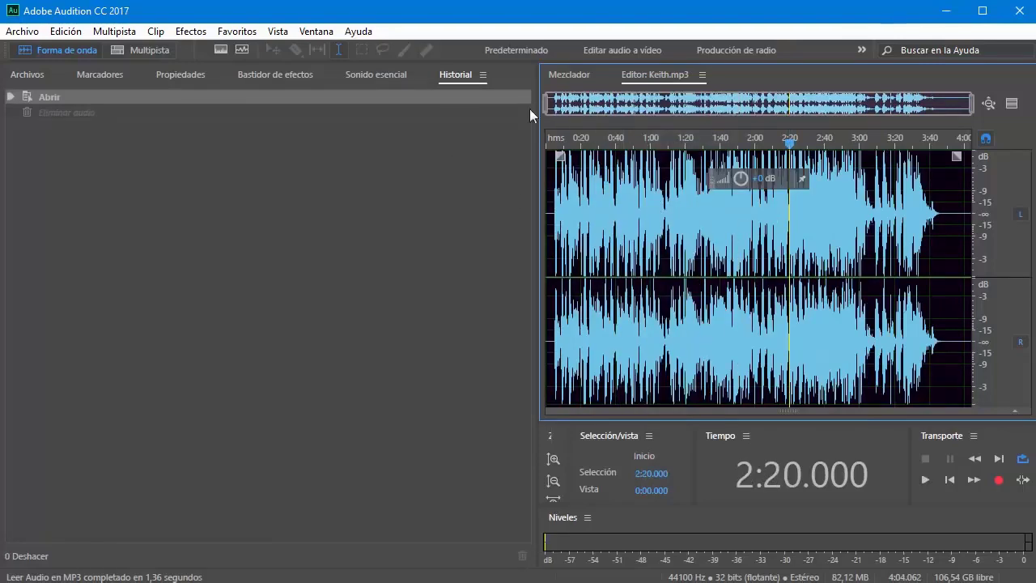
Close the Historial panel and return to the list of open files
{"action": "left_click", "coordinate": [462, 76]}
{"action": "right_click", "coordinate": [463, 78]}
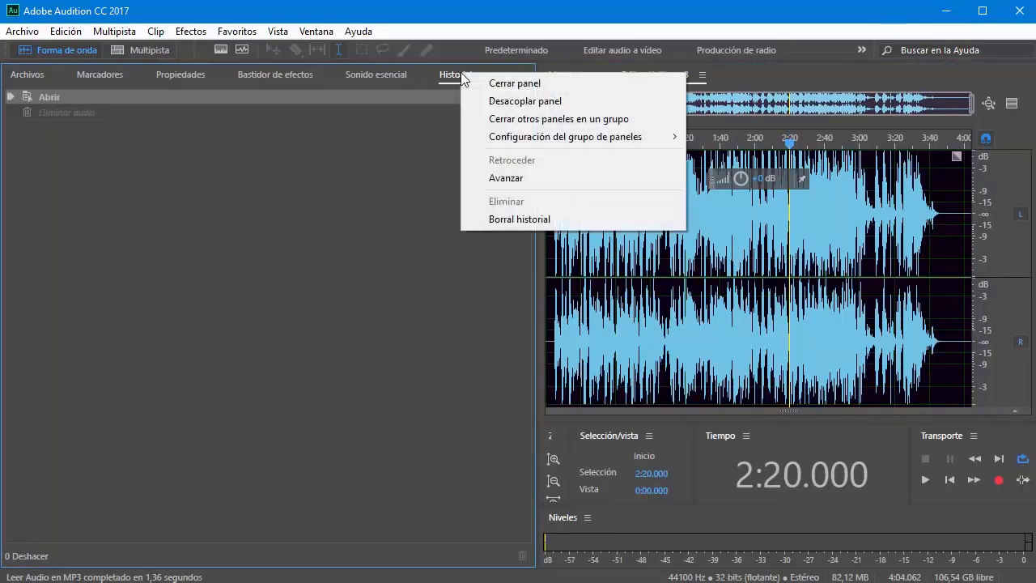
{"action": "left_click", "coordinate": [514, 84]}
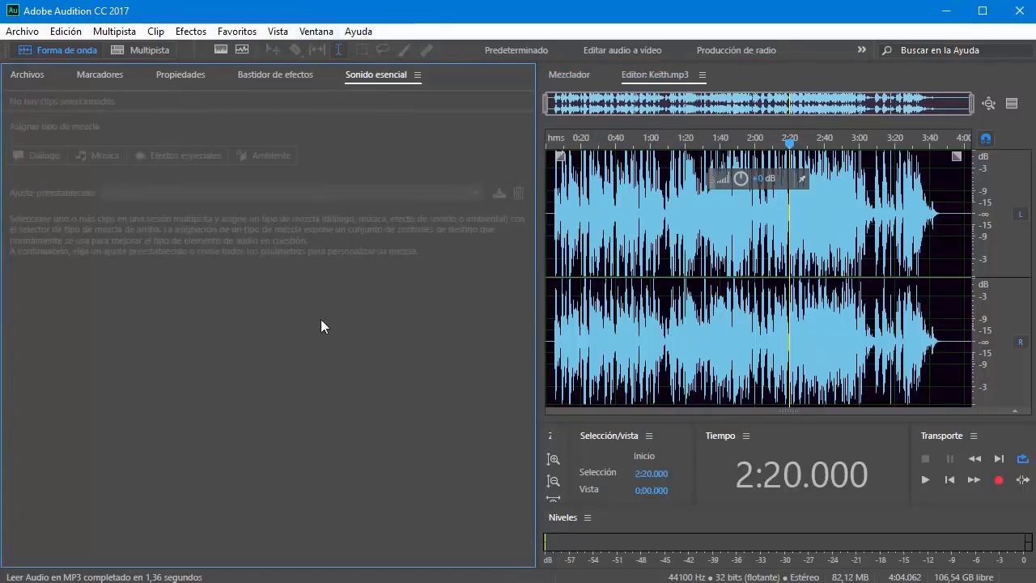
{"action": "left_click", "coordinate": [24, 78]}
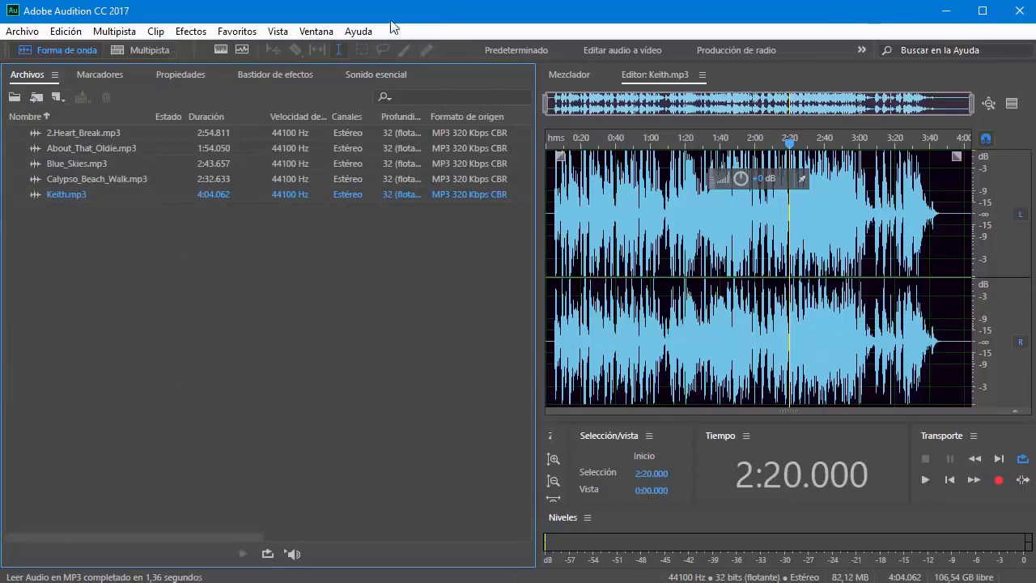
Display the Navegador de medios panel and widen its folder tree slightly
{"action": "left_click", "coordinate": [323, 32]}
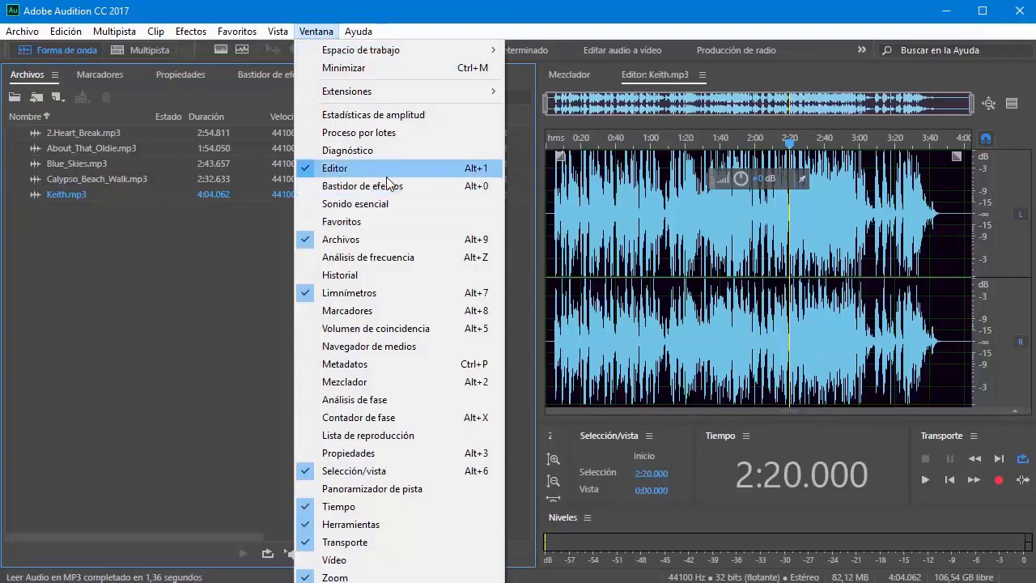
{"action": "left_click", "coordinate": [380, 346]}
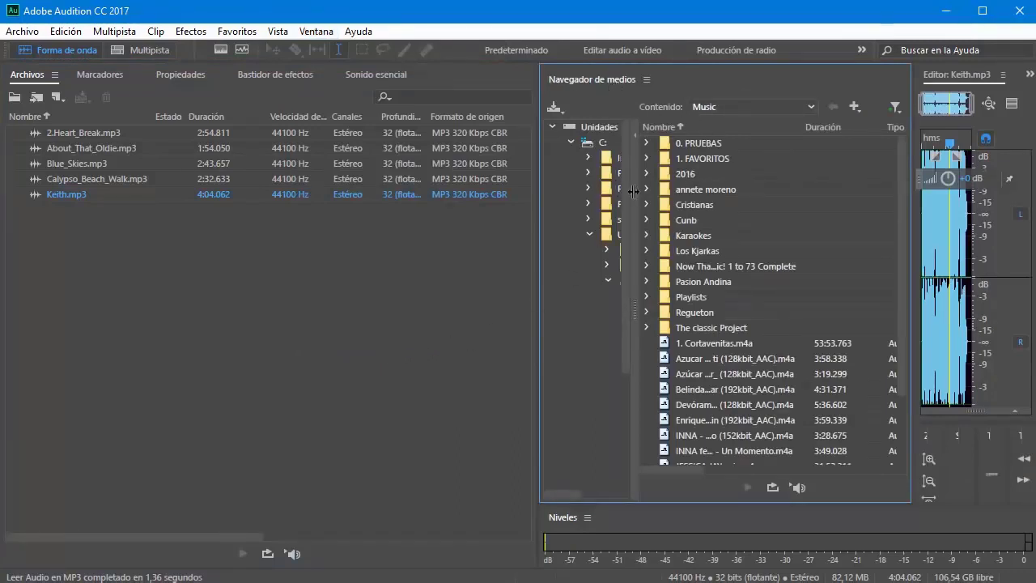
{"action": "left_click_drag", "start_coordinate": [634, 192], "coordinate": [667, 197]}
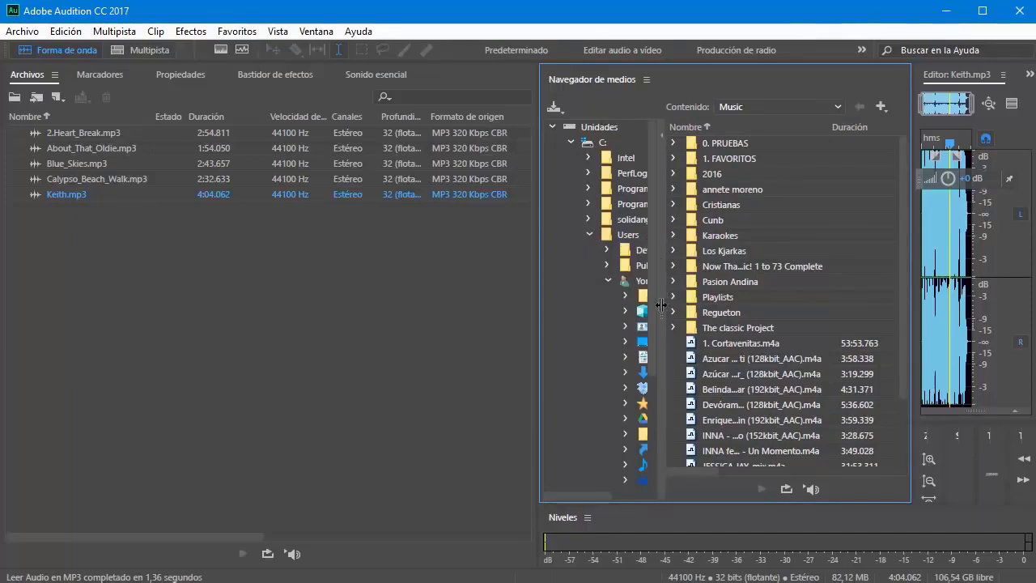
{"action": "left_click_drag", "start_coordinate": [661, 304], "coordinate": [643, 301]}
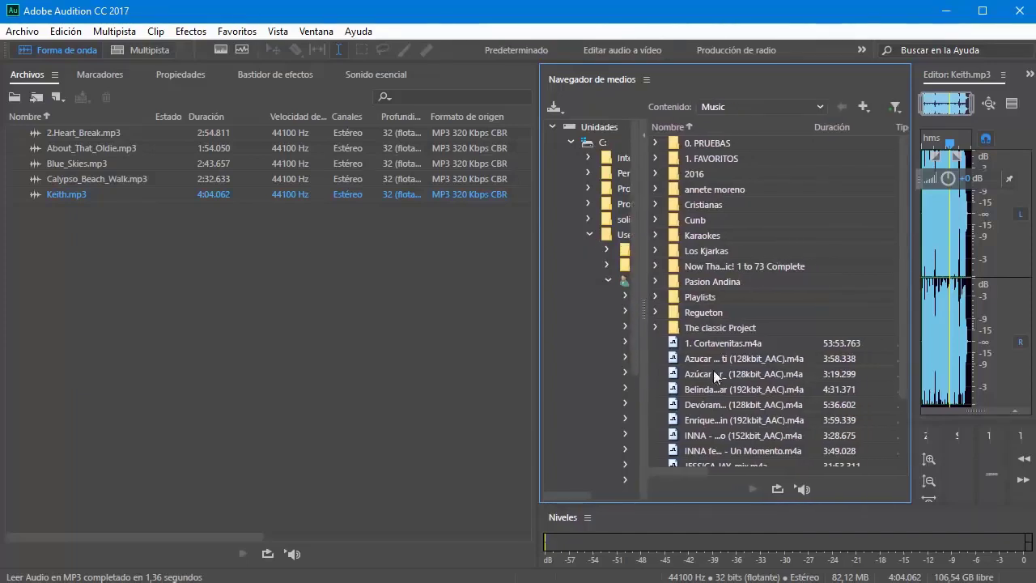
Browse the Music folder to 0. PRUEBAS in Navegador de medios and open I_Love_You.mp3
{"action": "left_click", "coordinate": [717, 349]}
{"action": "scroll", "coordinate": [740, 277], "scroll_direction": "down", "scroll_amount": 2}
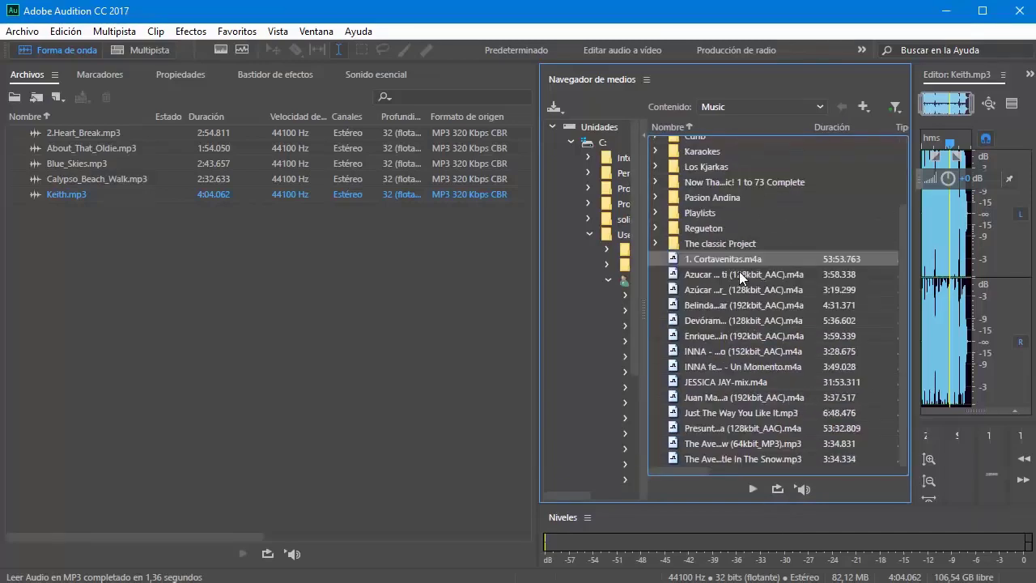
{"action": "scroll", "coordinate": [739, 275], "scroll_direction": "up", "scroll_amount": 2}
{"action": "double_click", "coordinate": [713, 142]}
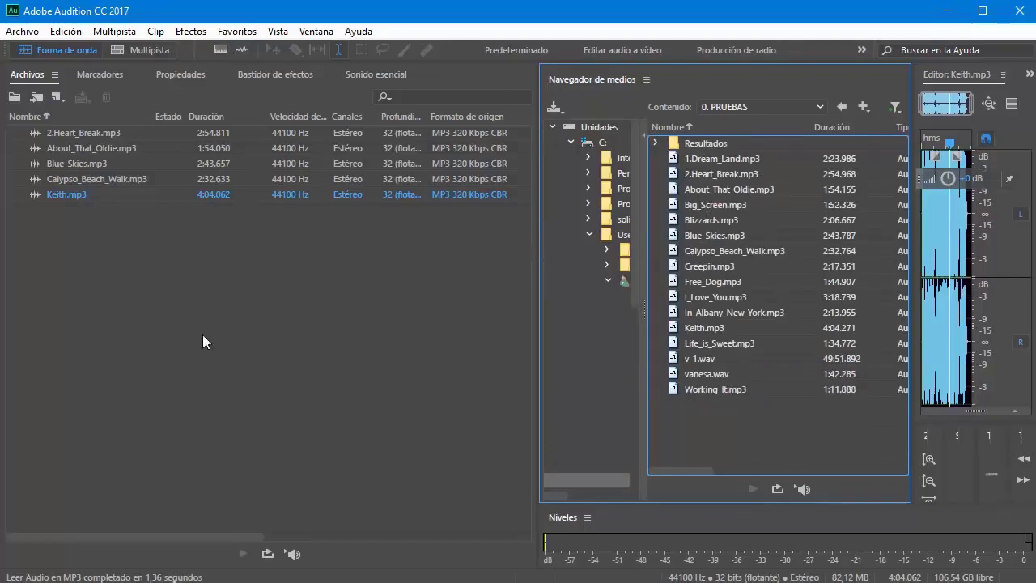
{"action": "left_click", "coordinate": [711, 297]}
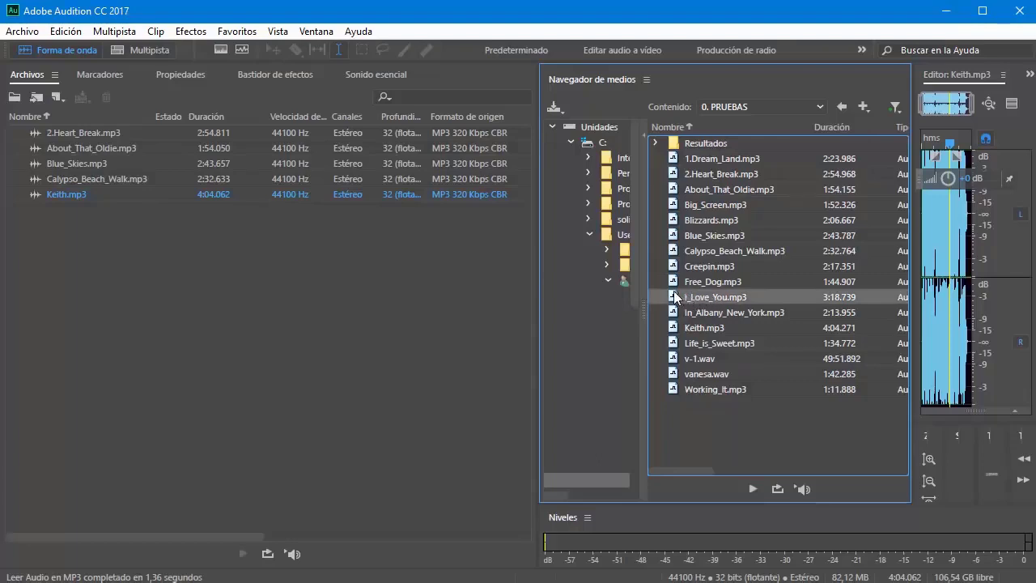
{"action": "double_click", "coordinate": [674, 297]}
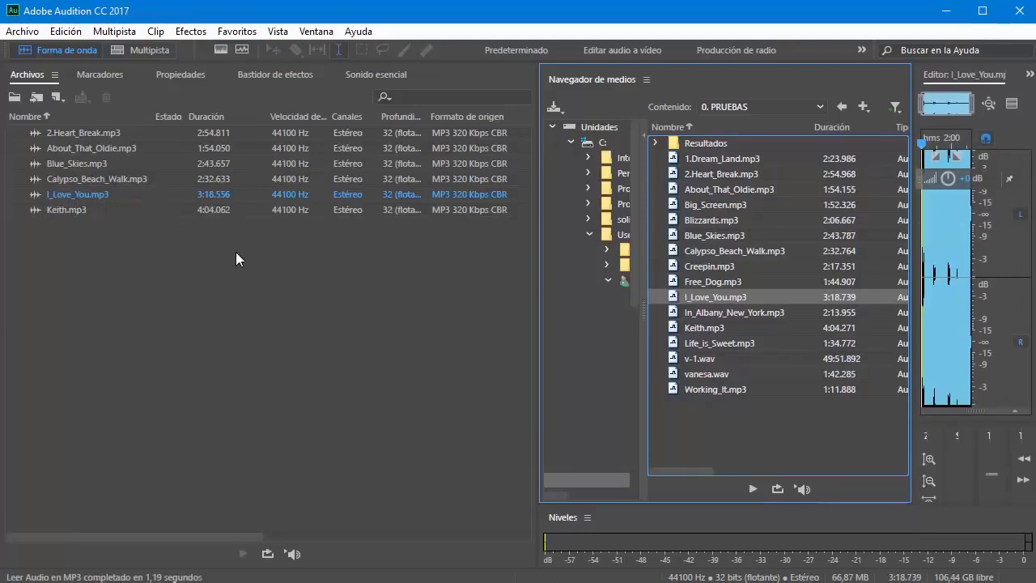
Close the Navegador de medios panel
{"action": "left_click", "coordinate": [701, 297]}
{"action": "right_click", "coordinate": [582, 78]}
{"action": "left_click", "coordinate": [639, 91]}
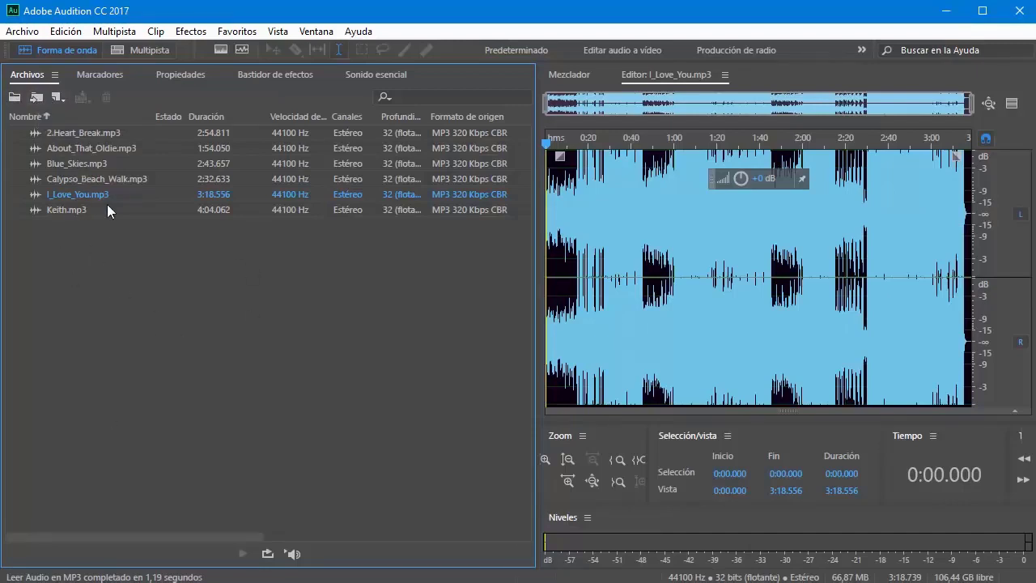
Look at the options for creating new files and for inserting 2.Heart_Break.mp3 into a multitrack session
{"action": "left_click", "coordinate": [58, 97]}
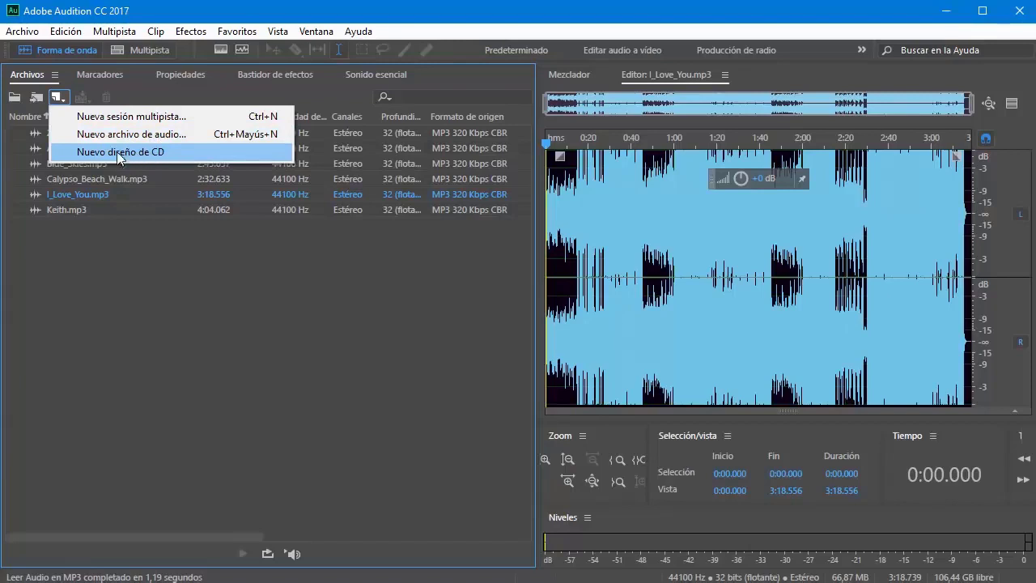
{"action": "left_click", "coordinate": [155, 263]}
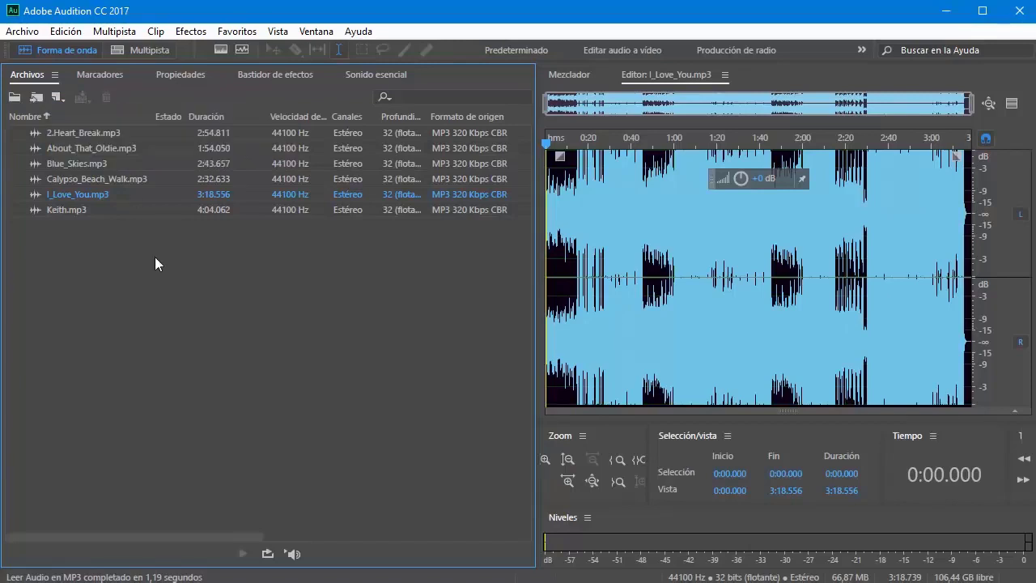
{"action": "left_click", "coordinate": [82, 133]}
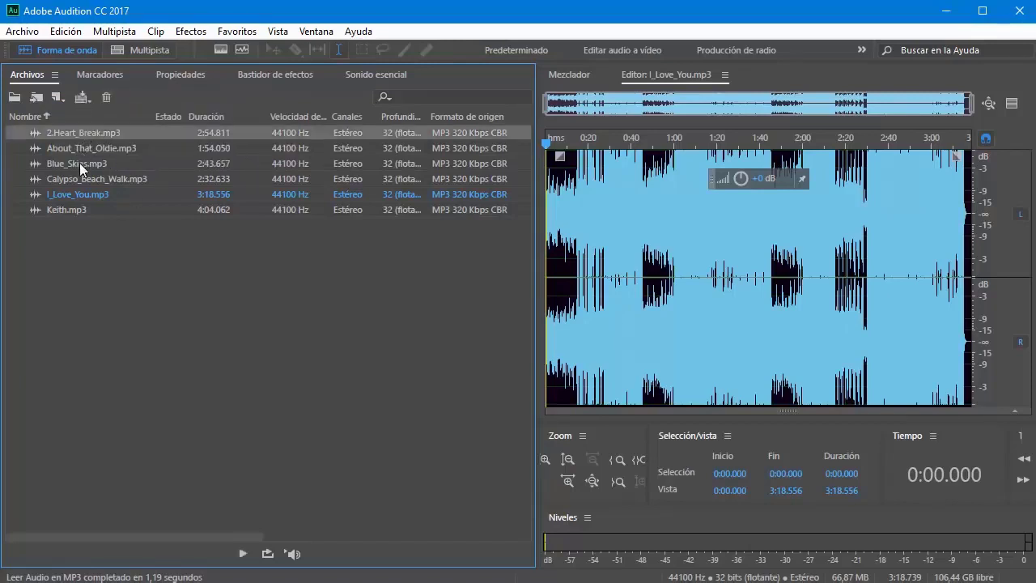
{"action": "left_click", "coordinate": [89, 101]}
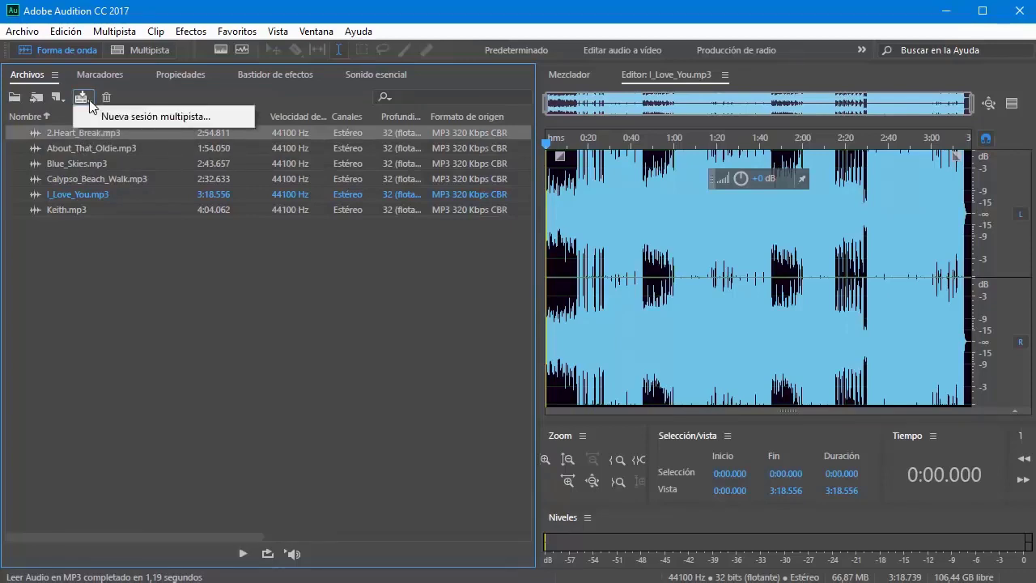
{"action": "left_click", "coordinate": [270, 382]}
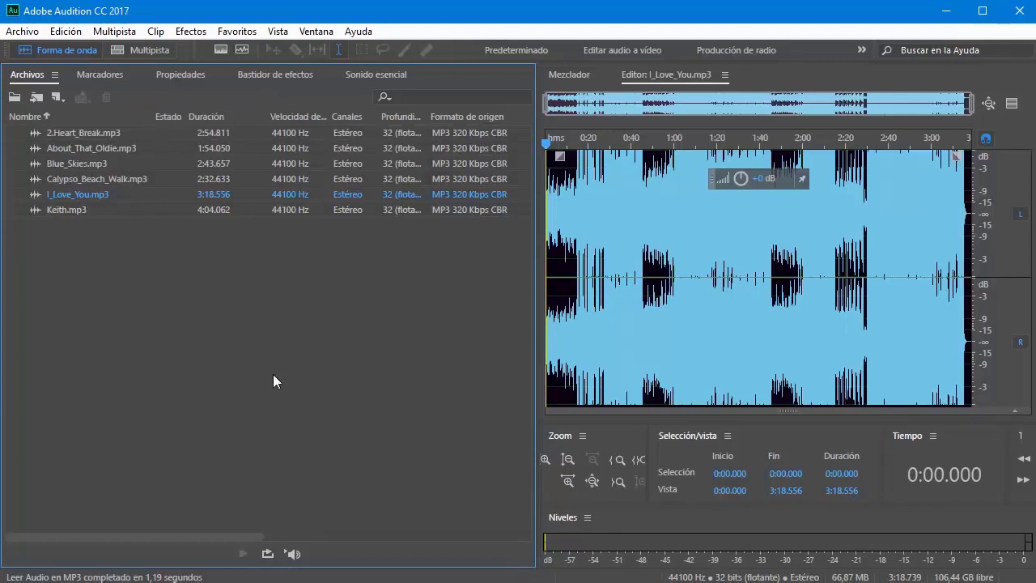
Narrow the Archivos panel slightly and preview 2.Heart_Break.mp3 briefly from the file list
{"action": "left_click", "coordinate": [74, 135]}
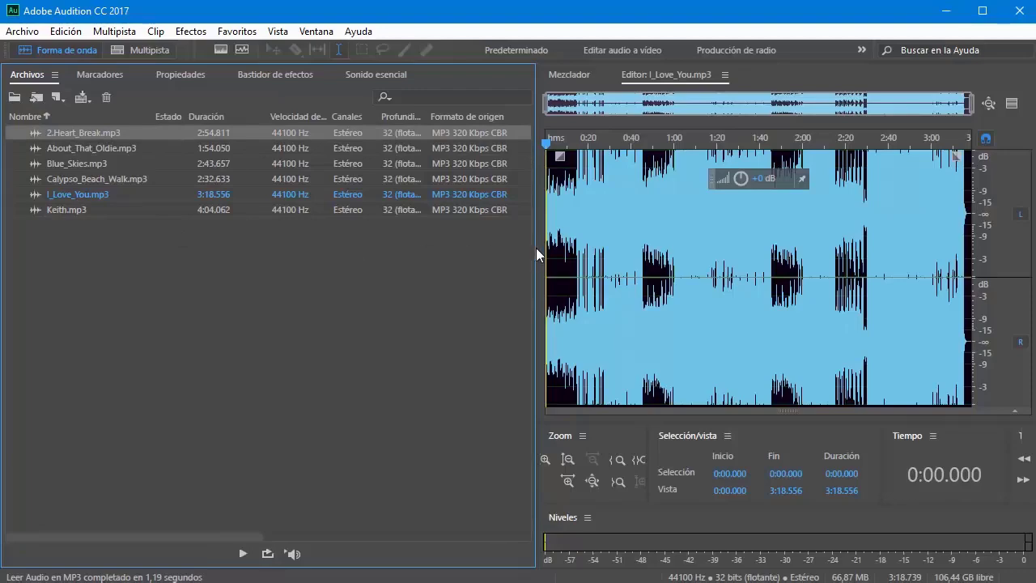
{"action": "mouse_move", "coordinate": [537, 250]}
{"action": "left_mouse_down"}
{"action": "mouse_move", "coordinate": [423, 253]}
{"action": "mouse_move", "coordinate": [578, 260]}
{"action": "mouse_move", "coordinate": [528, 261]}
{"action": "left_mouse_up"}
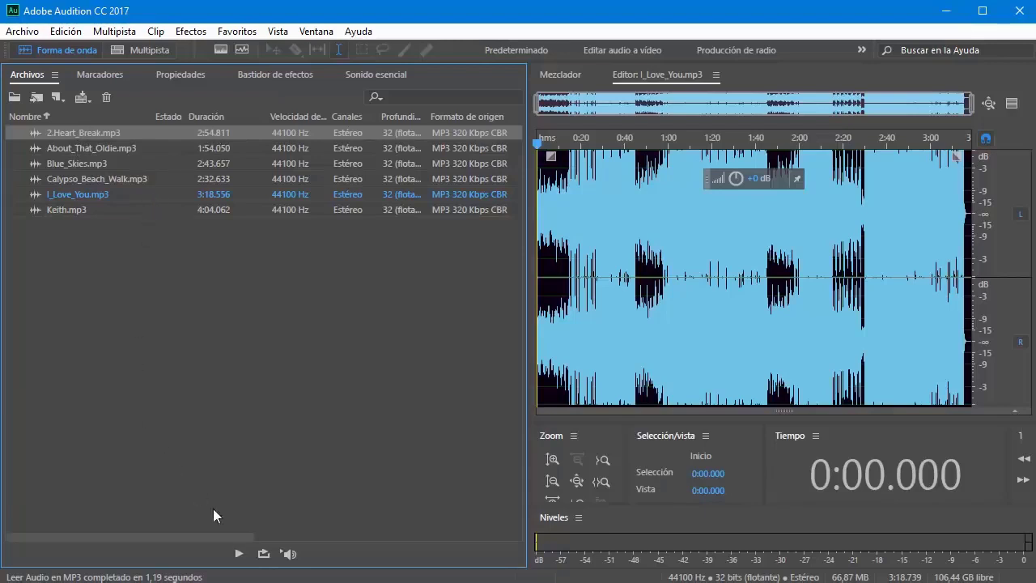
{"action": "left_click", "coordinate": [239, 555]}
{"action": "left_click", "coordinate": [240, 553]}
Close Keith.mp3 from the list of open files
{"action": "left_click", "coordinate": [85, 148]}
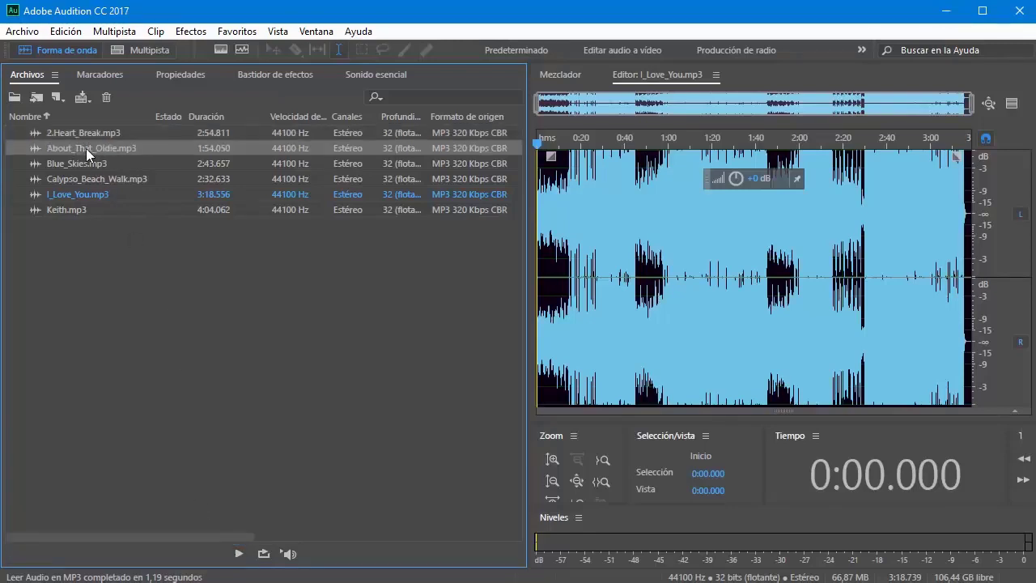
{"action": "left_click", "coordinate": [85, 133]}
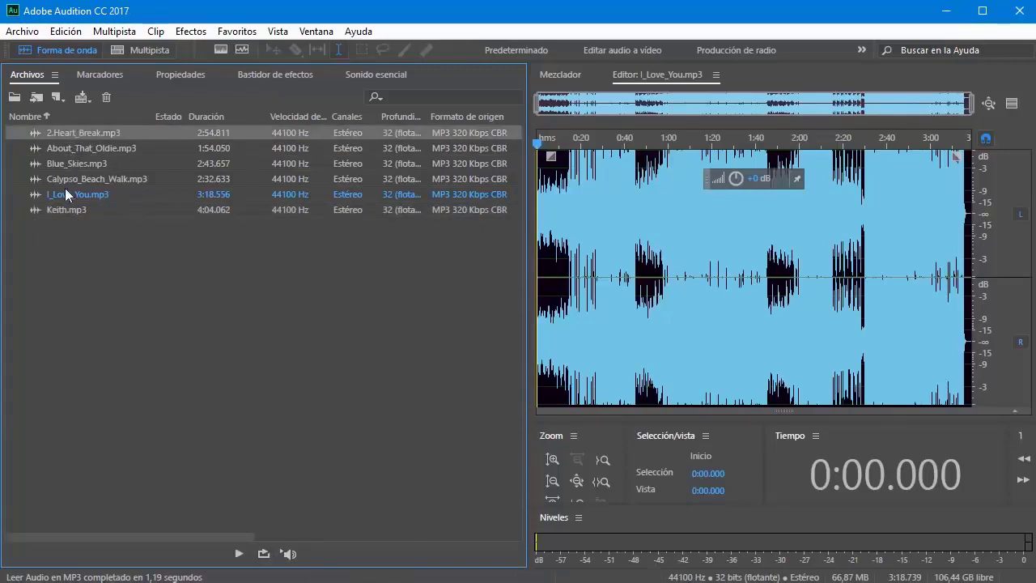
{"action": "left_click", "coordinate": [69, 210]}
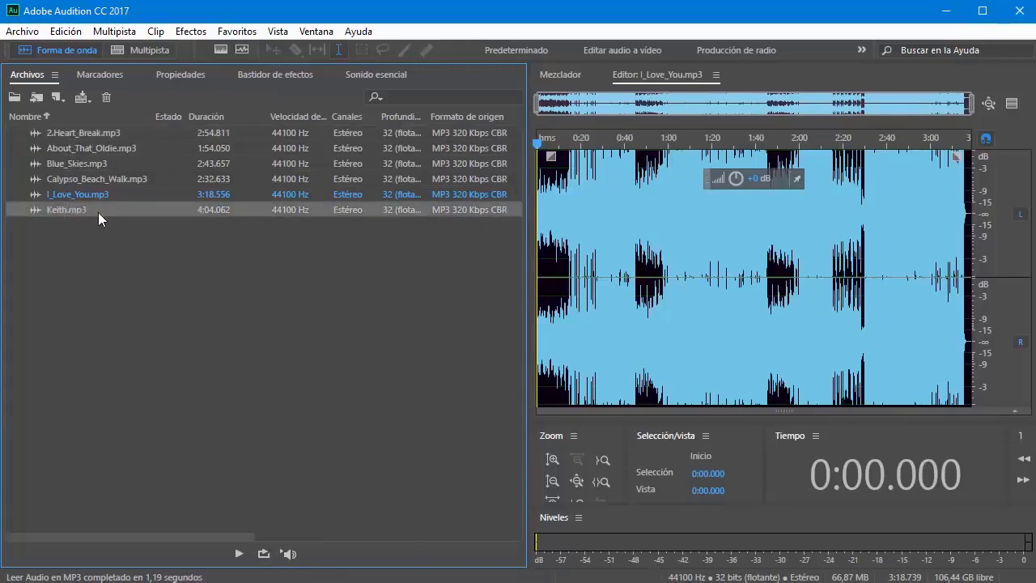
{"action": "left_click", "coordinate": [106, 96]}
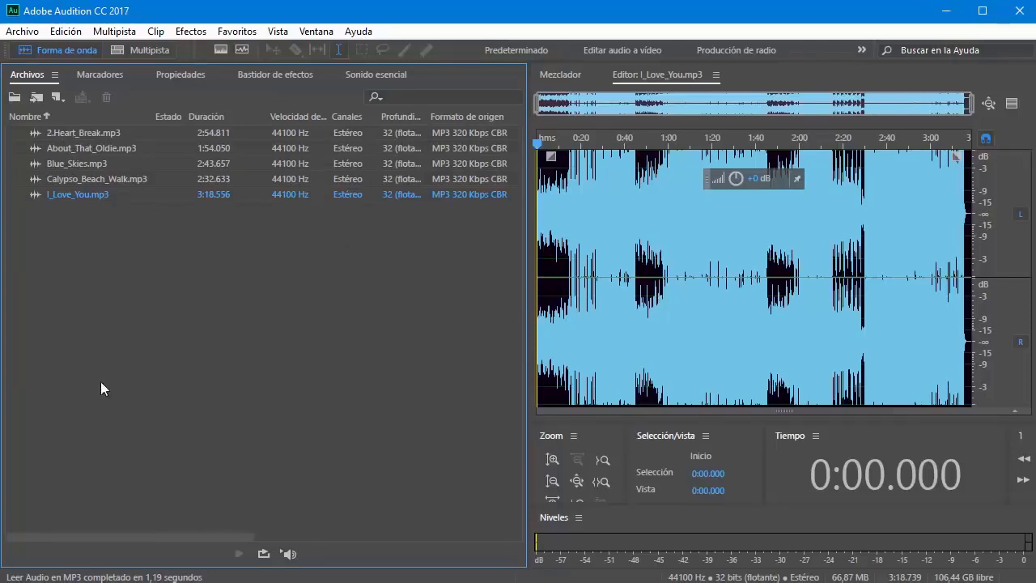
Filter the open files by "caly" and clear the search
{"action": "left_click", "coordinate": [417, 96]}
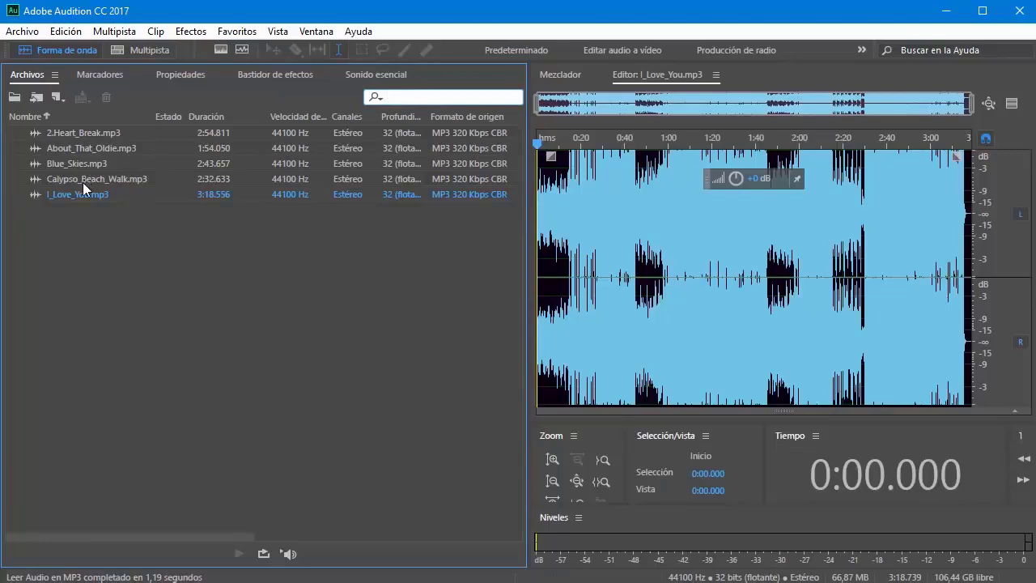
{"action": "type", "text": "caly"}
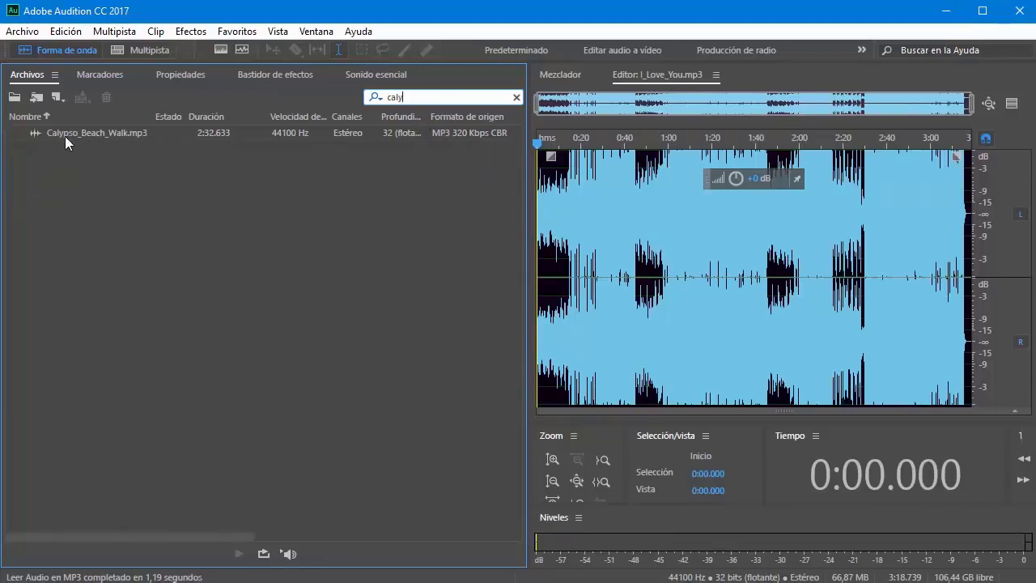
{"action": "left_click", "coordinate": [515, 97]}
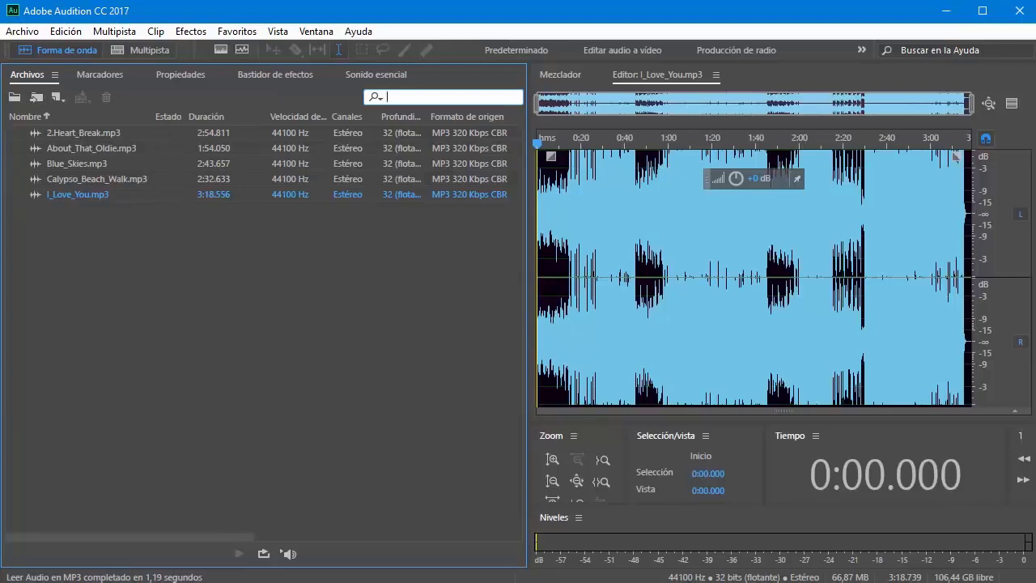
Play a short preview of 2.Heart_Break.mp3 from the file list and stop it
{"action": "left_click", "coordinate": [85, 135]}
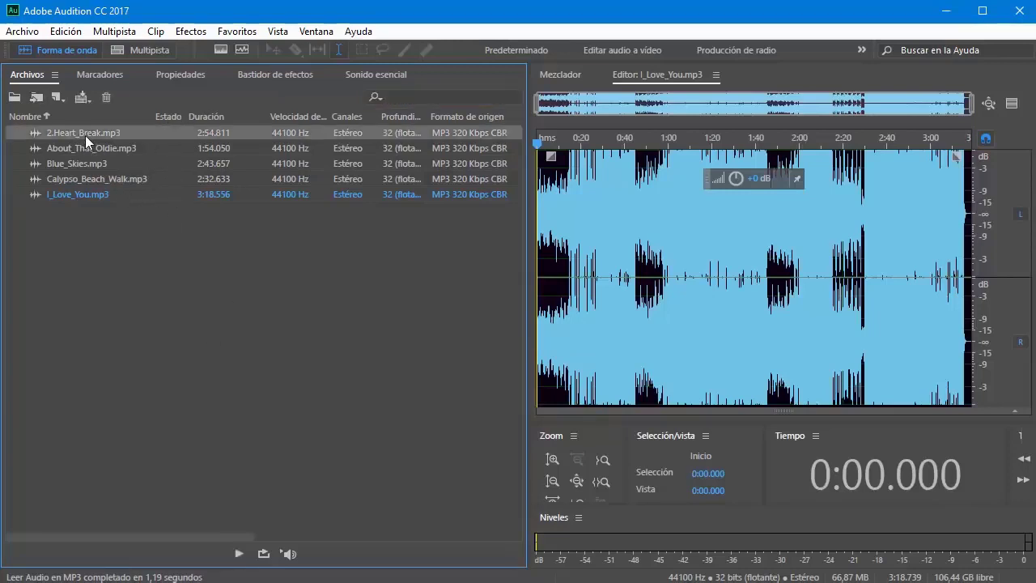
{"action": "left_click", "coordinate": [239, 553]}
{"action": "left_click", "coordinate": [239, 553]}
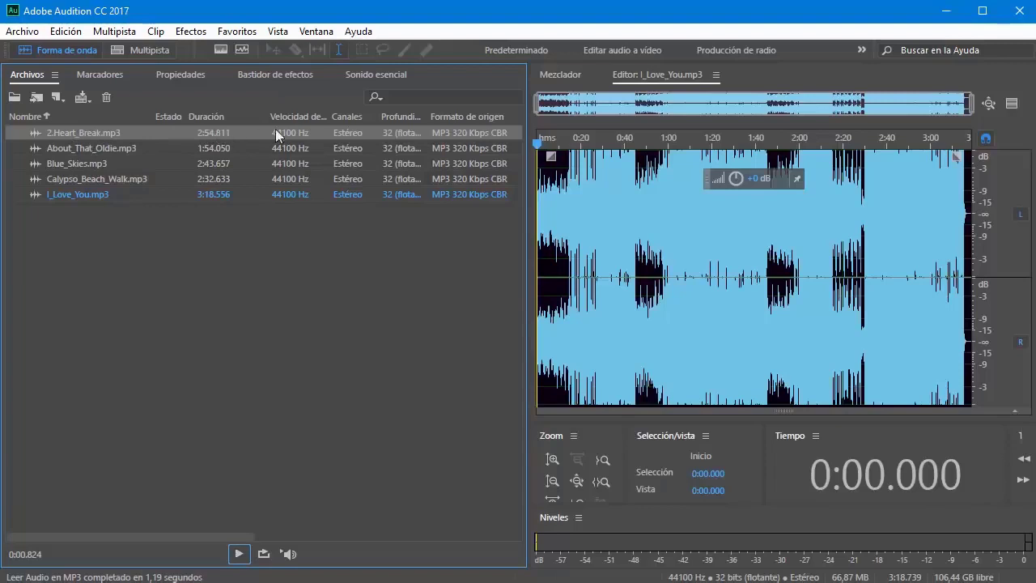
Widen the sample rate and bit depth columns of the file list, and narrow the Archivos panel group
{"action": "mouse_move", "coordinate": [329, 116]}
{"action": "left_mouse_down"}
{"action": "mouse_move", "coordinate": [348, 115]}
{"action": "mouse_move", "coordinate": [329, 116]}
{"action": "left_mouse_up"}
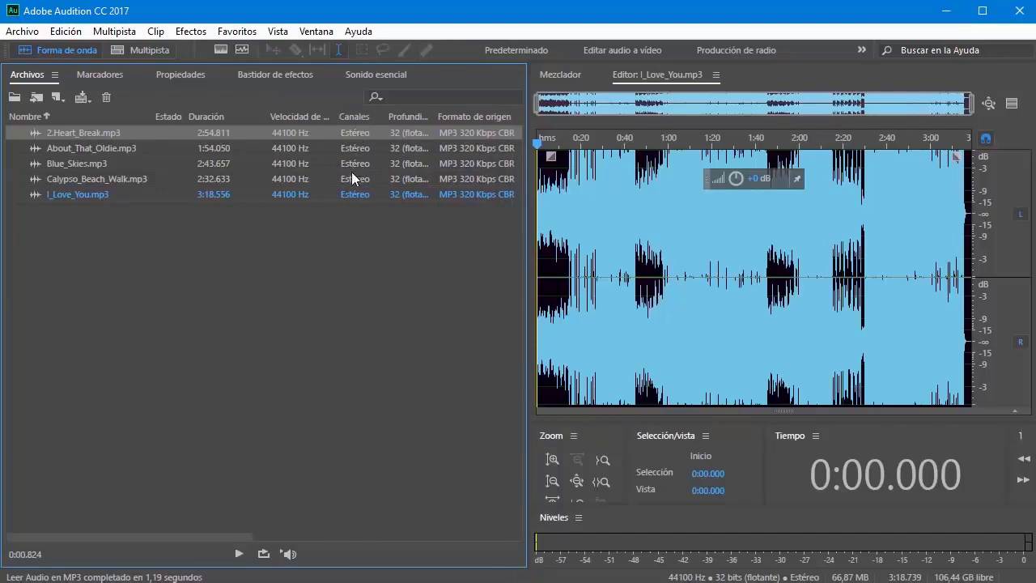
{"action": "left_click_drag", "start_coordinate": [433, 116], "coordinate": [458, 116]}
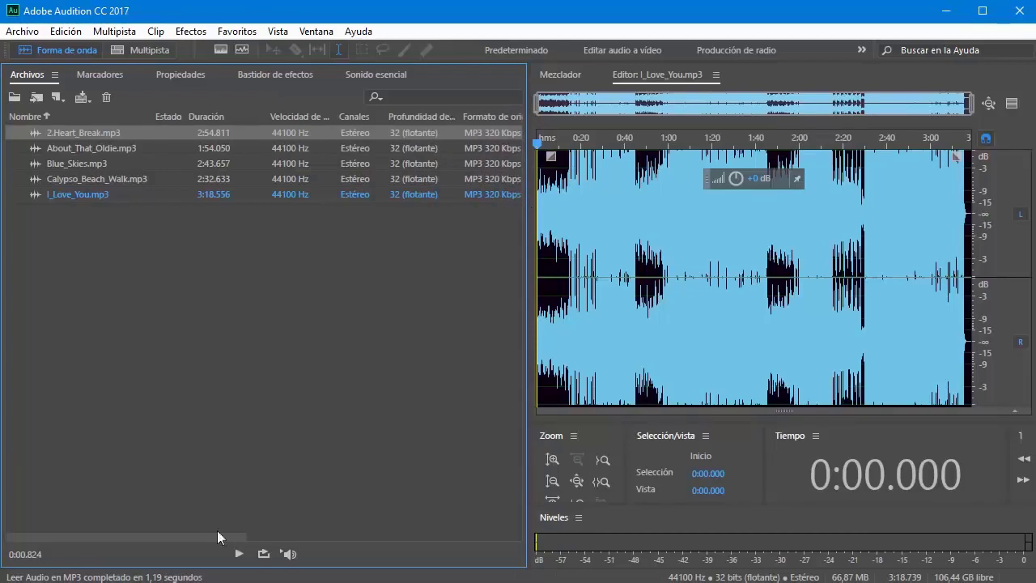
{"action": "left_click_drag", "start_coordinate": [180, 535], "coordinate": [354, 534]}
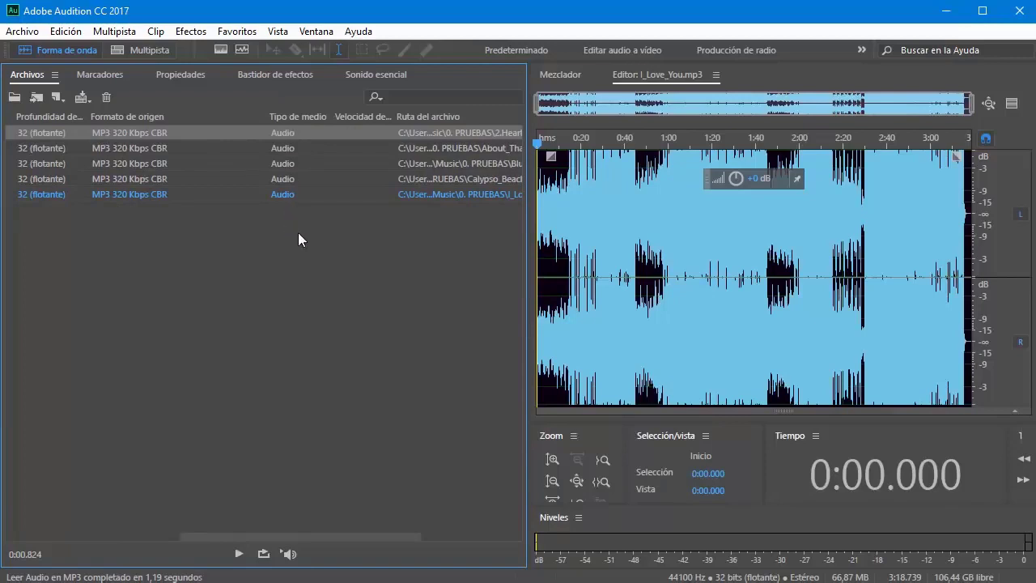
{"action": "left_click_drag", "start_coordinate": [283, 535], "coordinate": [390, 535]}
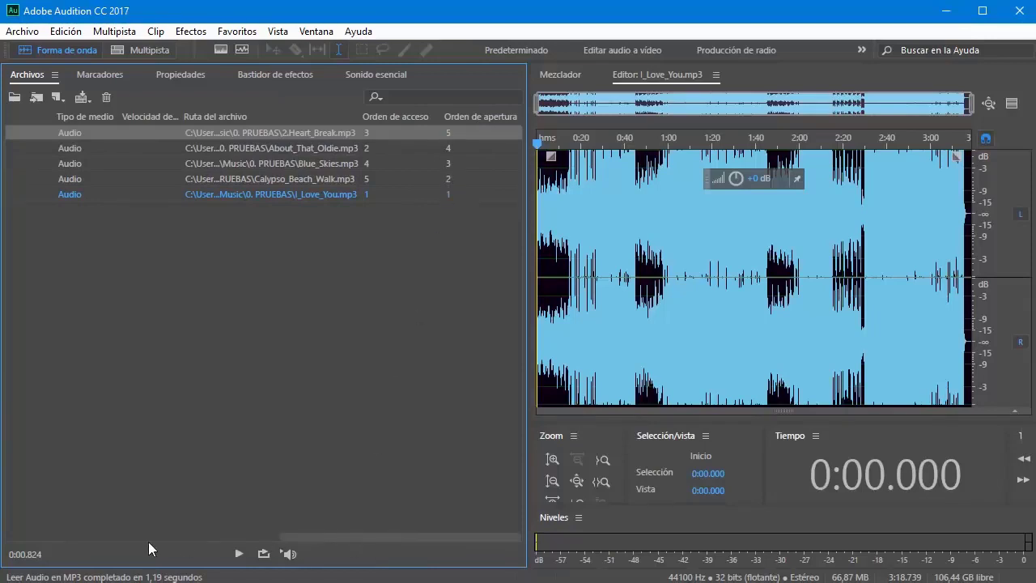
{"action": "left_click_drag", "start_coordinate": [301, 535], "coordinate": [33, 535]}
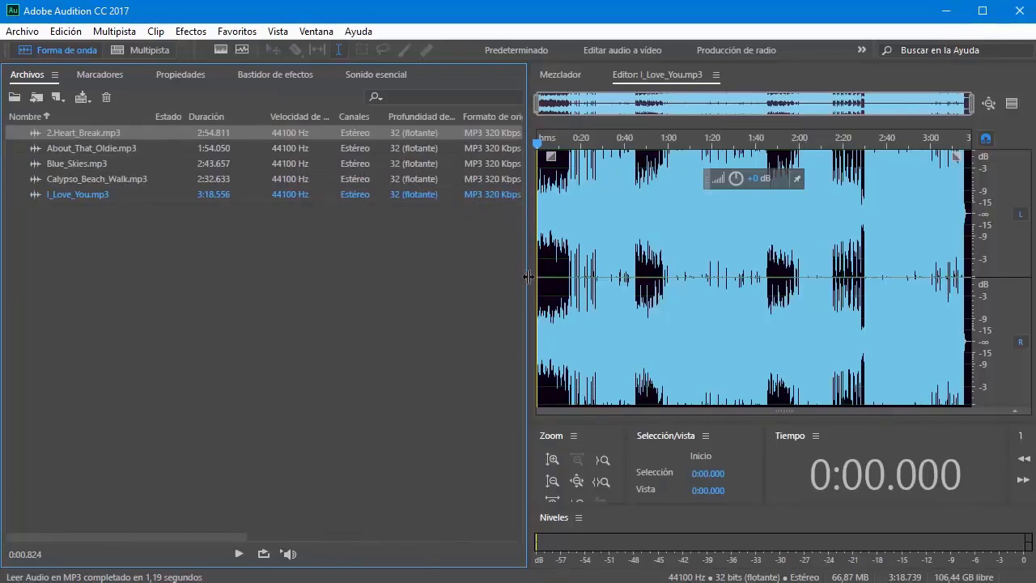
{"action": "left_click_drag", "start_coordinate": [527, 276], "coordinate": [447, 276]}
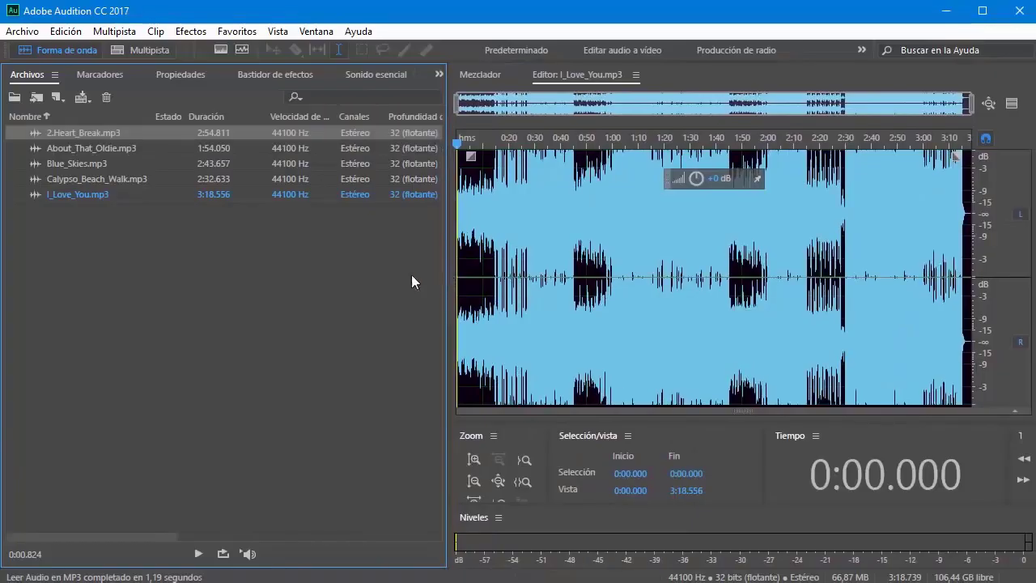
Display the Marcadores panel and place the playhead at about 0:34 in I_Love_You.mp3
{"action": "left_click", "coordinate": [78, 73]}
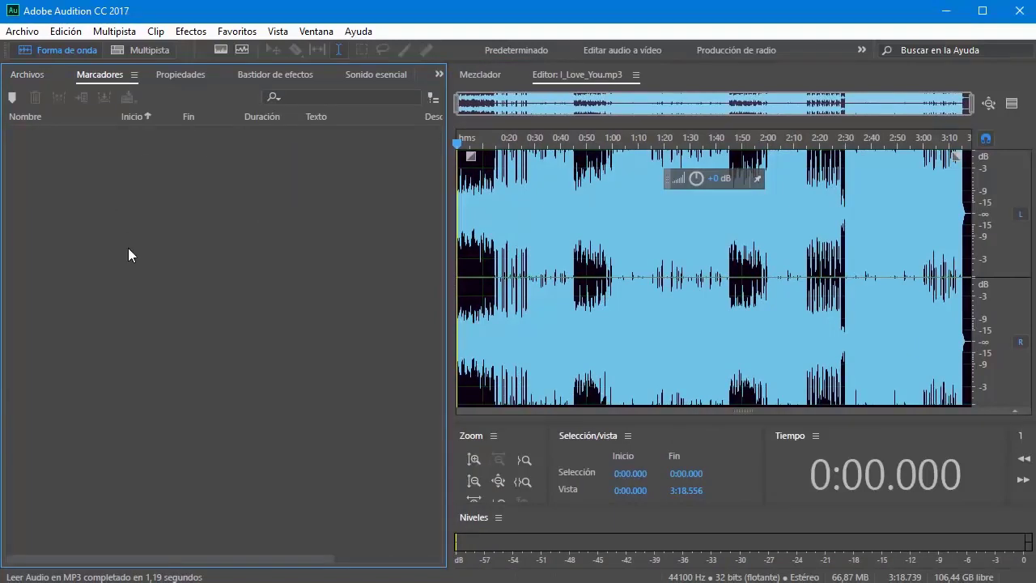
{"action": "left_click", "coordinate": [614, 142]}
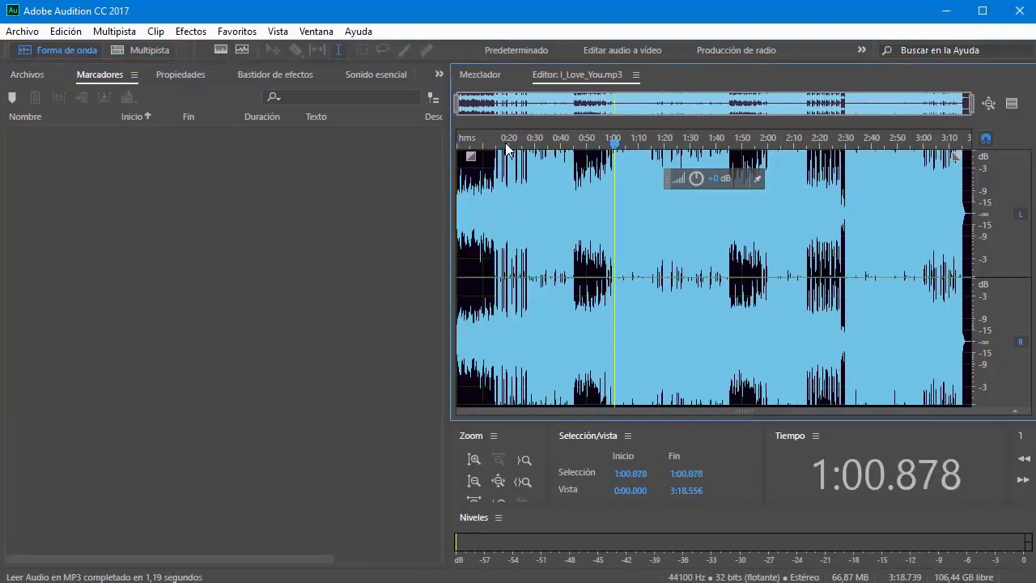
{"action": "left_click", "coordinate": [547, 141]}
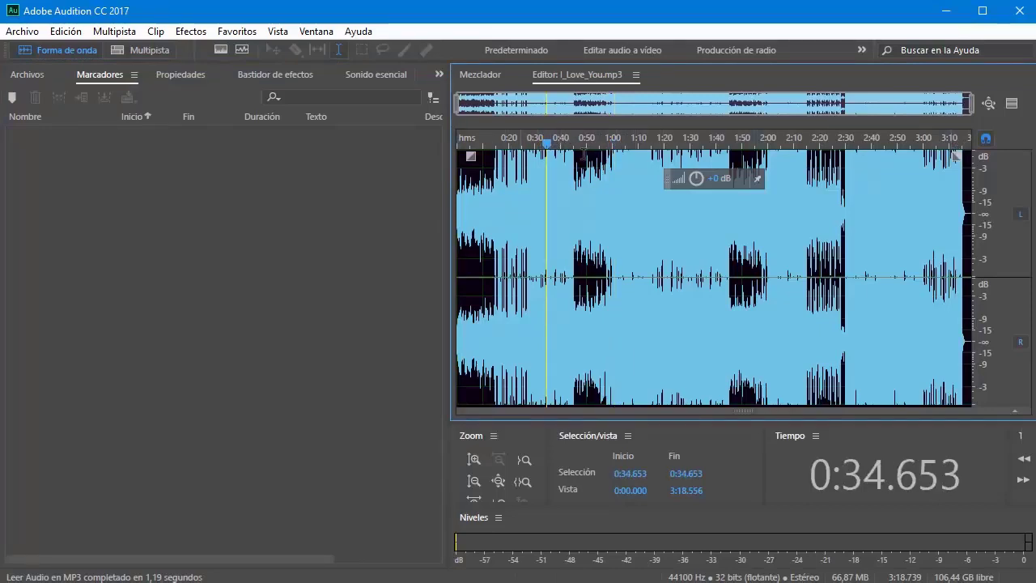
{"action": "mouse_move", "coordinate": [547, 144]}
{"action": "left_mouse_down"}
{"action": "mouse_move", "coordinate": [534, 143]}
{"action": "mouse_move", "coordinate": [545, 144]}
{"action": "left_mouse_up"}
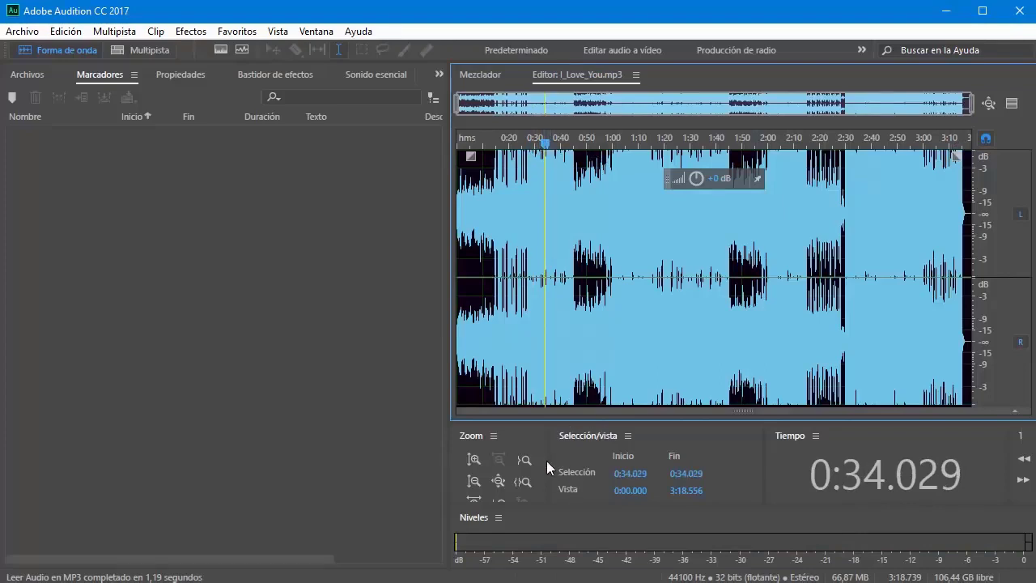
Widen the Zoom panel and add a marker at the playhead position, 0:34.029, in I_Love_You.mp3
{"action": "left_click_drag", "start_coordinate": [546, 460], "coordinate": [582, 461]}
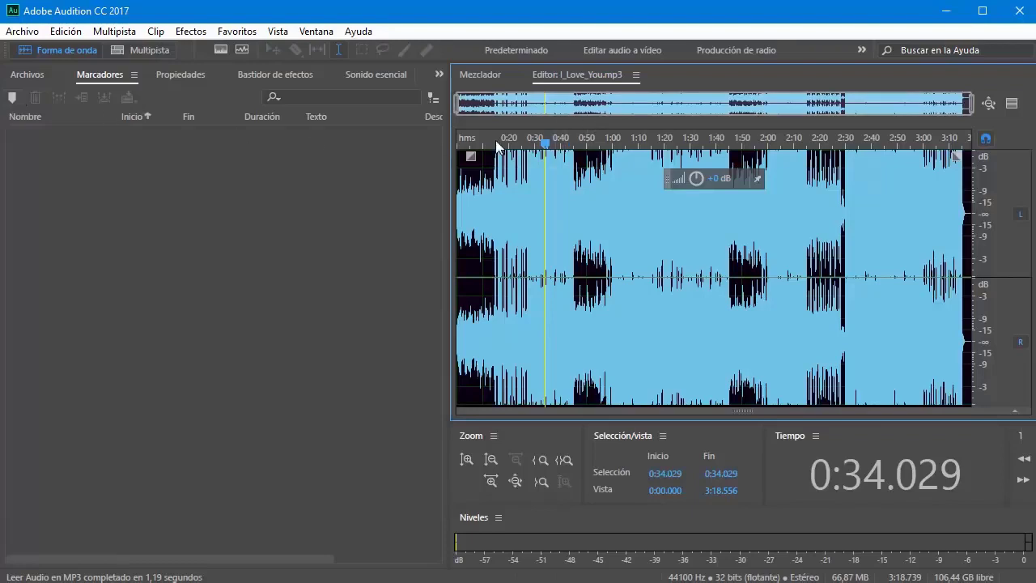
{"action": "left_click", "coordinate": [12, 97]}
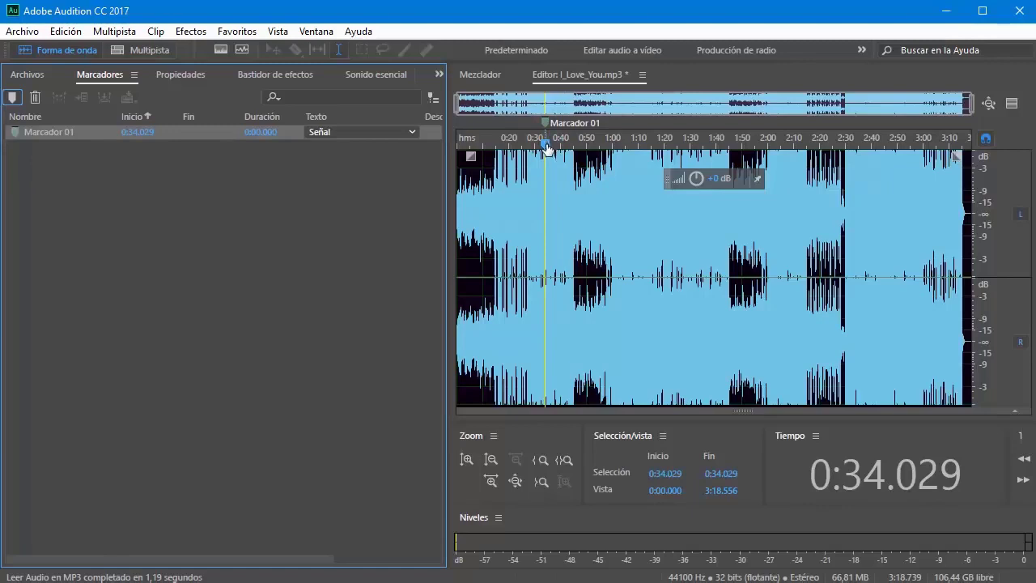
Add three more markers to I_Love_You.mp3 at about 0:44.3, 1:17.7 and 1:38.7
{"action": "left_click_drag", "start_coordinate": [547, 150], "coordinate": [573, 145]}
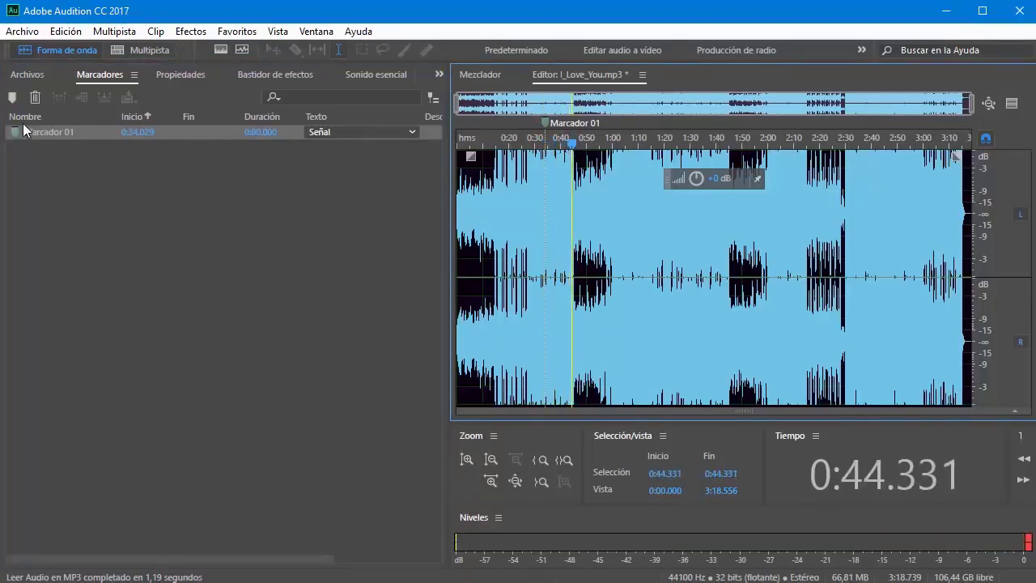
{"action": "left_click", "coordinate": [12, 99]}
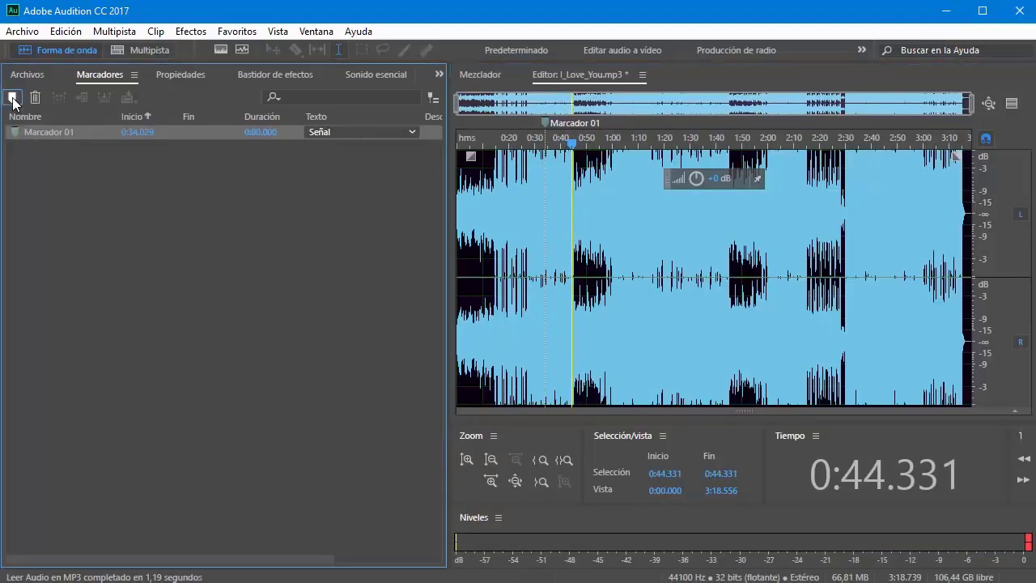
{"action": "left_click", "coordinate": [658, 139]}
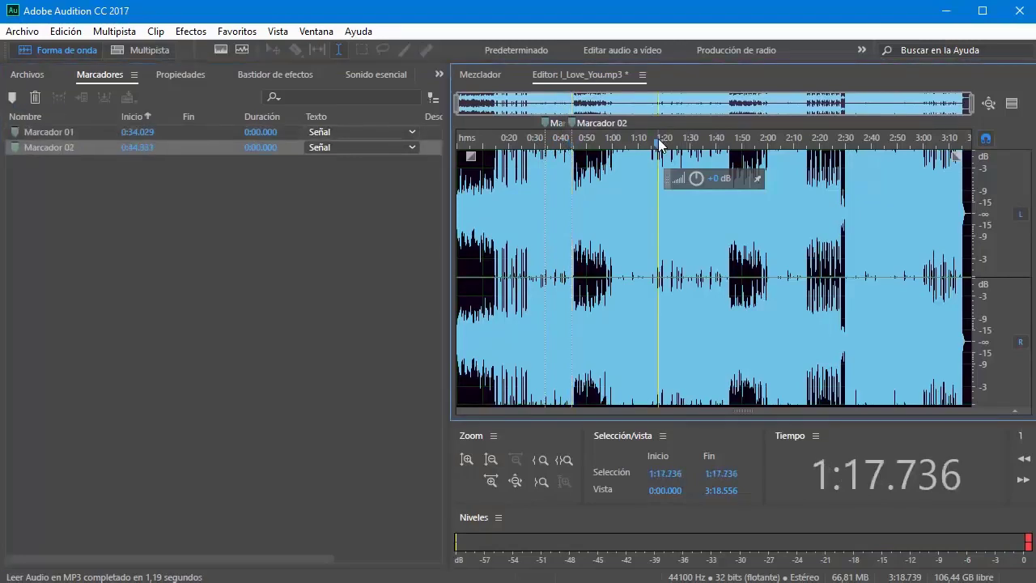
{"action": "left_click", "coordinate": [12, 98]}
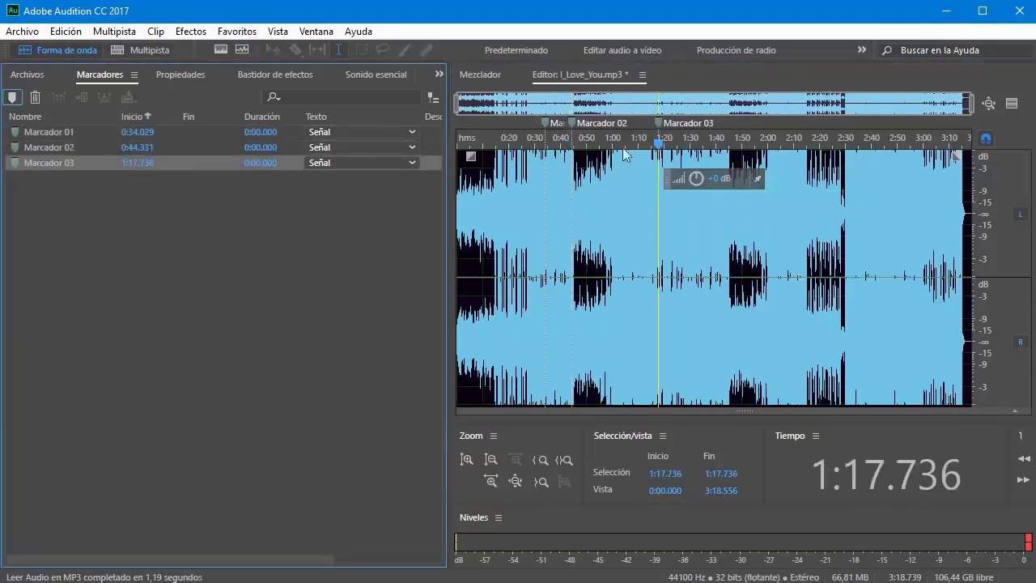
{"action": "left_click", "coordinate": [712, 138]}
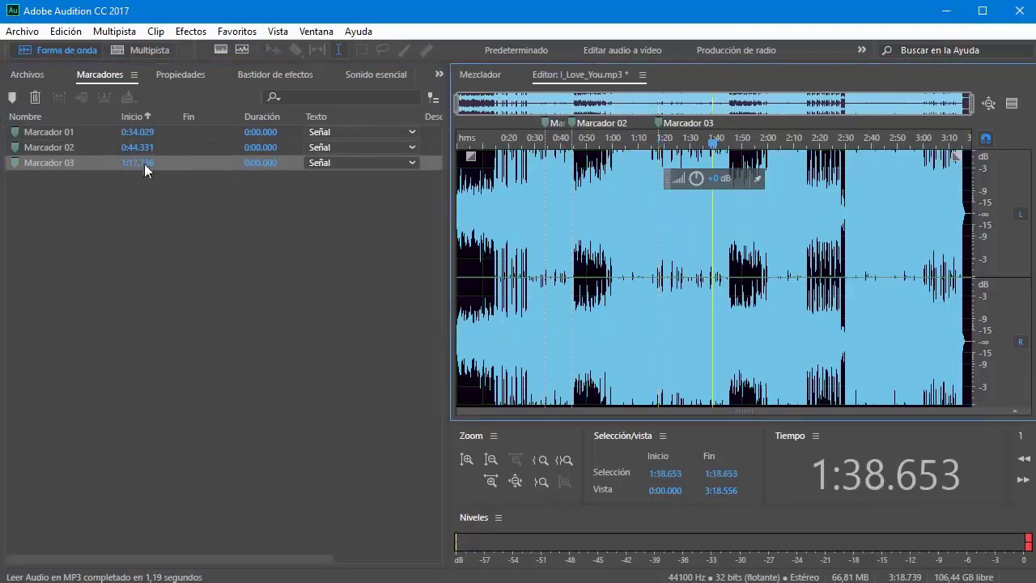
{"action": "left_click", "coordinate": [12, 97]}
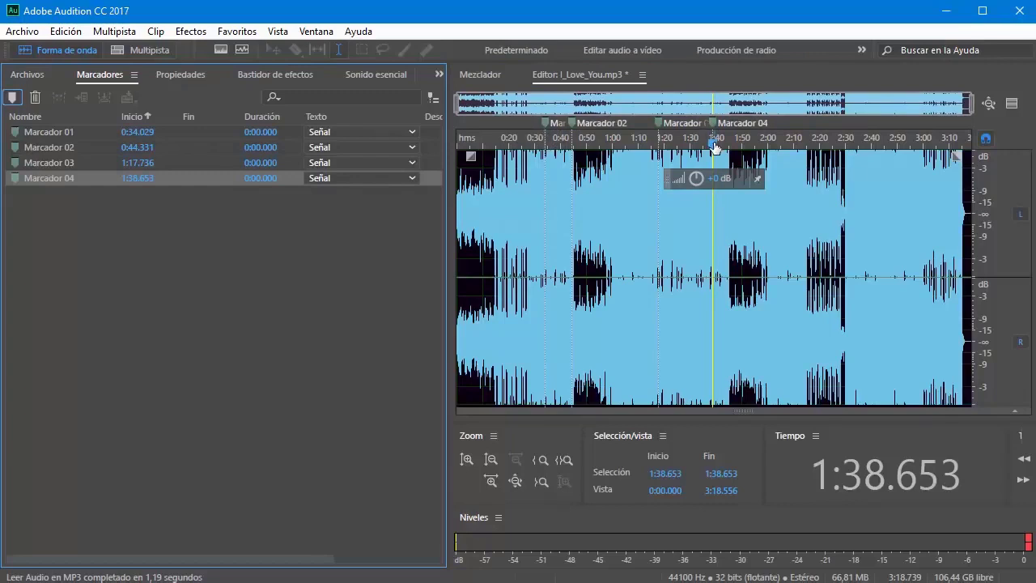
Merge Marcador 01 and Marcador 02 into one range marker and extend its end to 1:00.000
{"action": "left_click", "coordinate": [560, 144]}
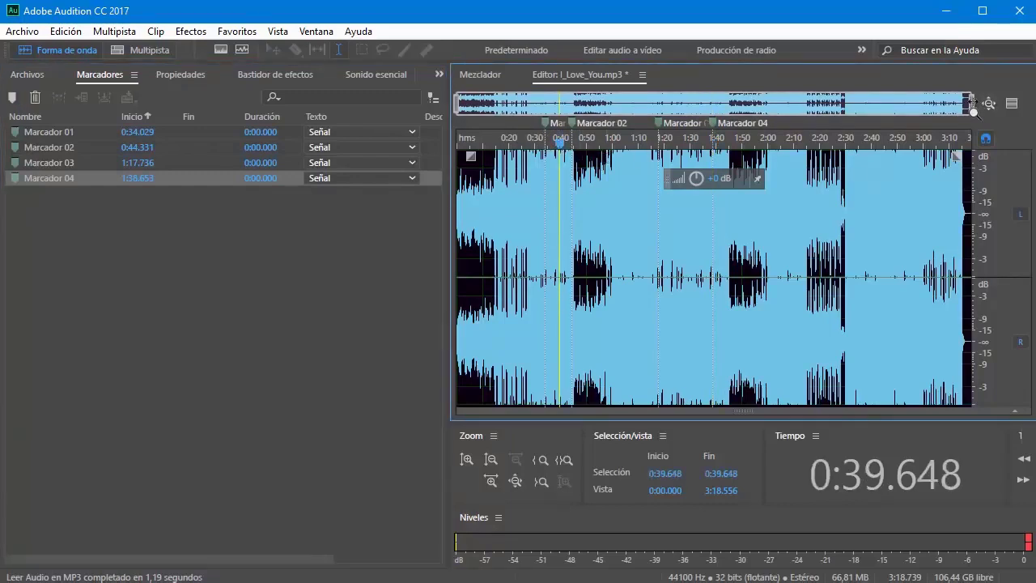
{"action": "left_click_drag", "start_coordinate": [973, 110], "coordinate": [725, 110]}
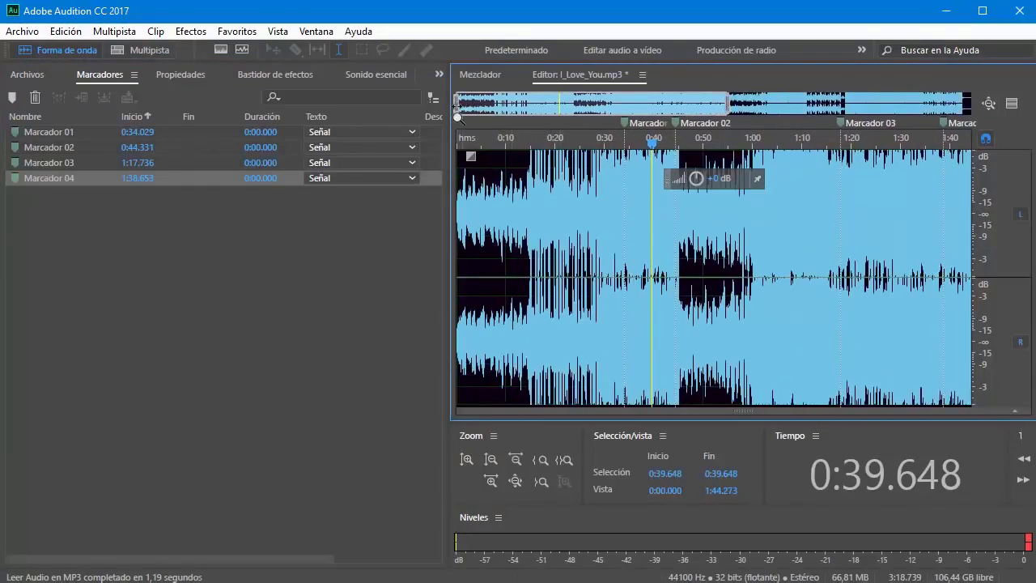
{"action": "left_click_drag", "start_coordinate": [455, 104], "coordinate": [507, 104]}
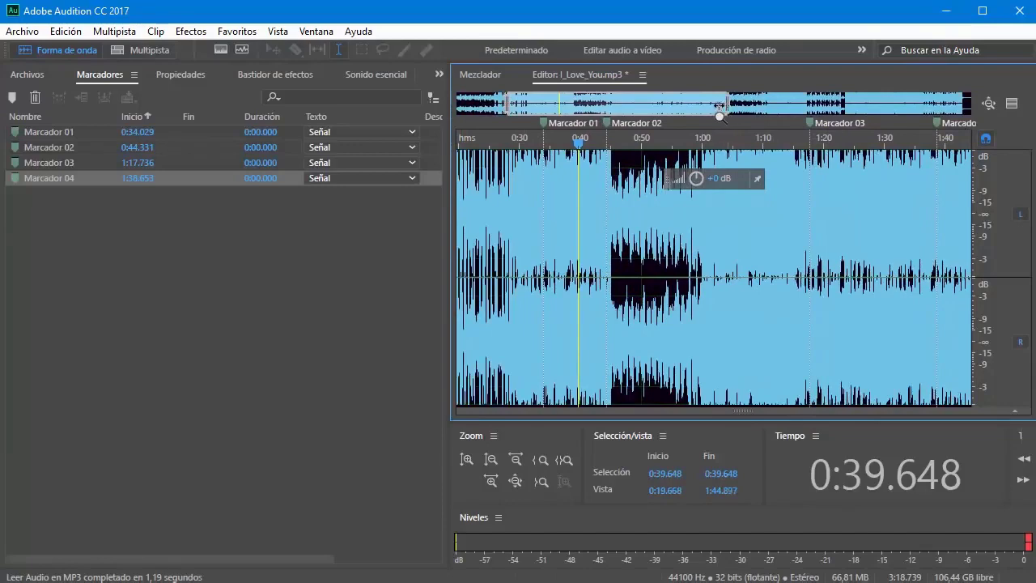
{"action": "left_click_drag", "start_coordinate": [719, 107], "coordinate": [683, 108]}
{"action": "mouse_move", "coordinate": [507, 108]}
{"action": "left_mouse_down"}
{"action": "mouse_move", "coordinate": [523, 110]}
{"action": "mouse_move", "coordinate": [512, 110]}
{"action": "left_mouse_up"}
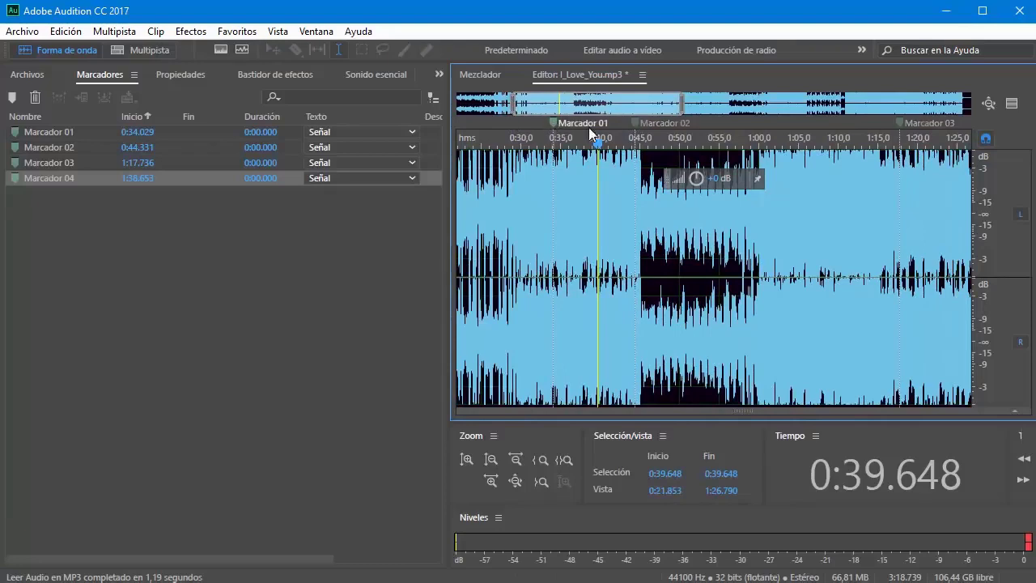
{"action": "left_click", "coordinate": [56, 134]}
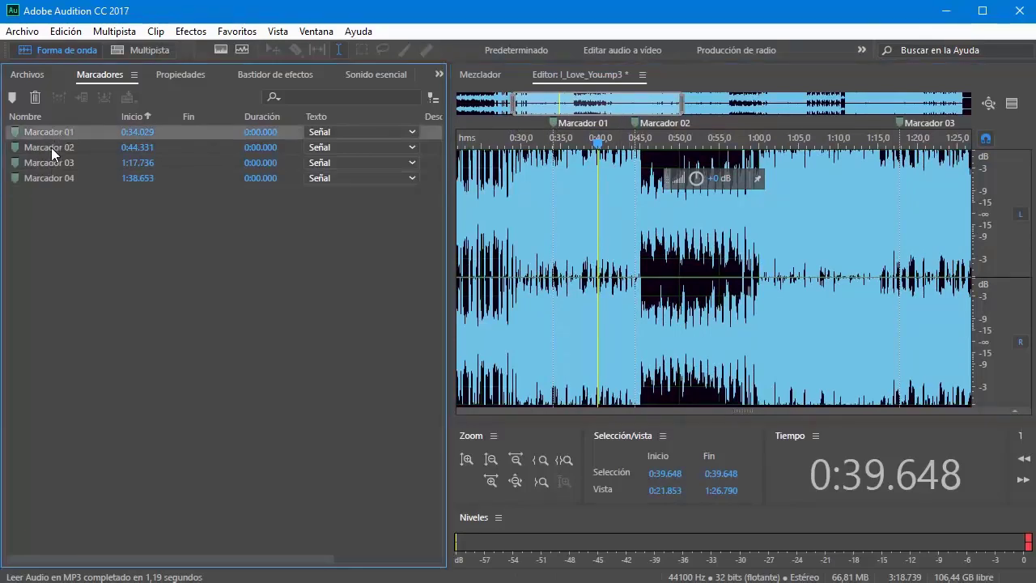
{"action": "left_click", "coordinate": [51, 148], "text": "shift"}
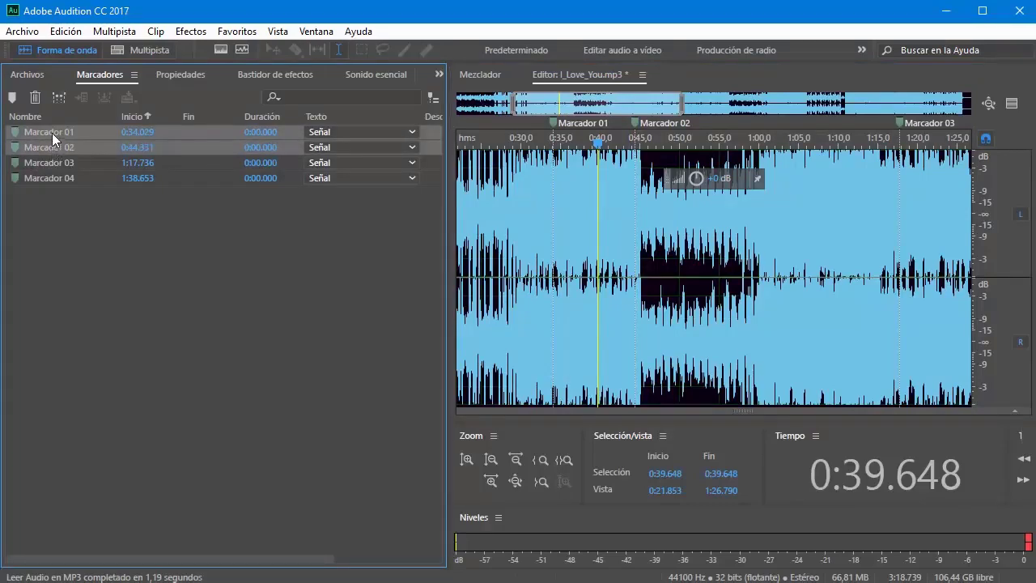
{"action": "left_click", "coordinate": [60, 99]}
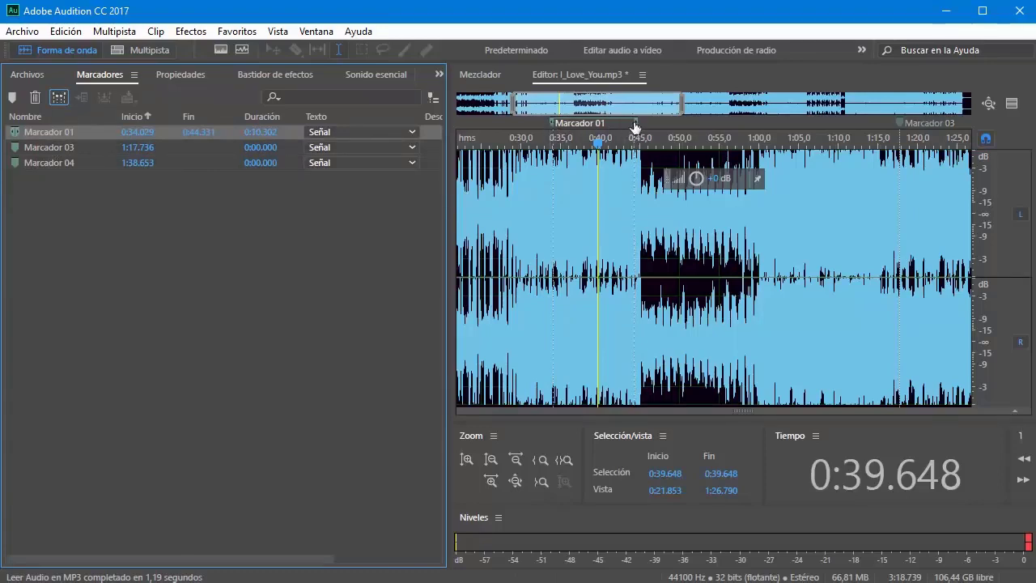
{"action": "left_click_drag", "start_coordinate": [636, 123], "coordinate": [763, 135]}
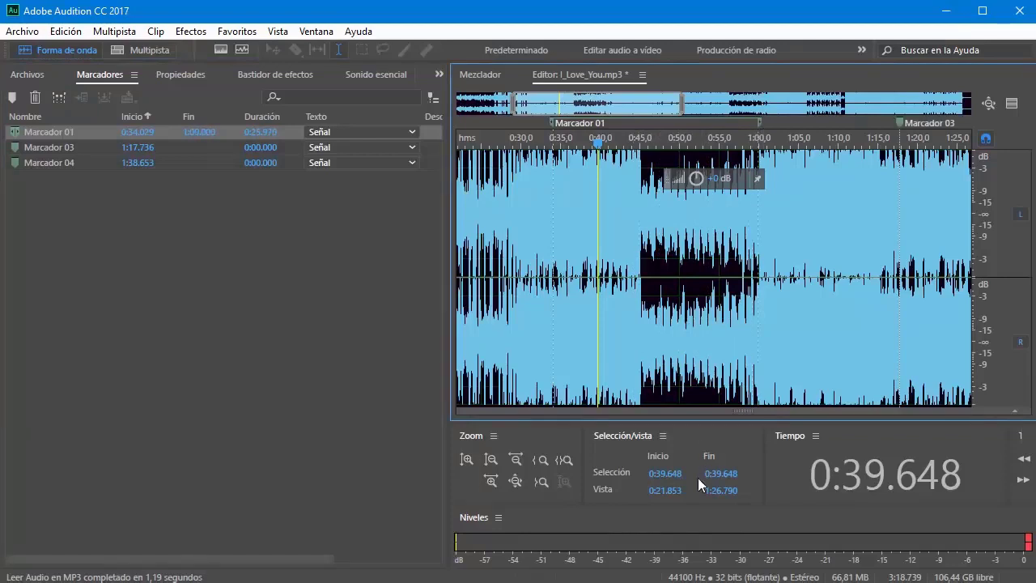
Rename the range marker Marcador 01 as Borrar
{"action": "left_click", "coordinate": [32, 149]}
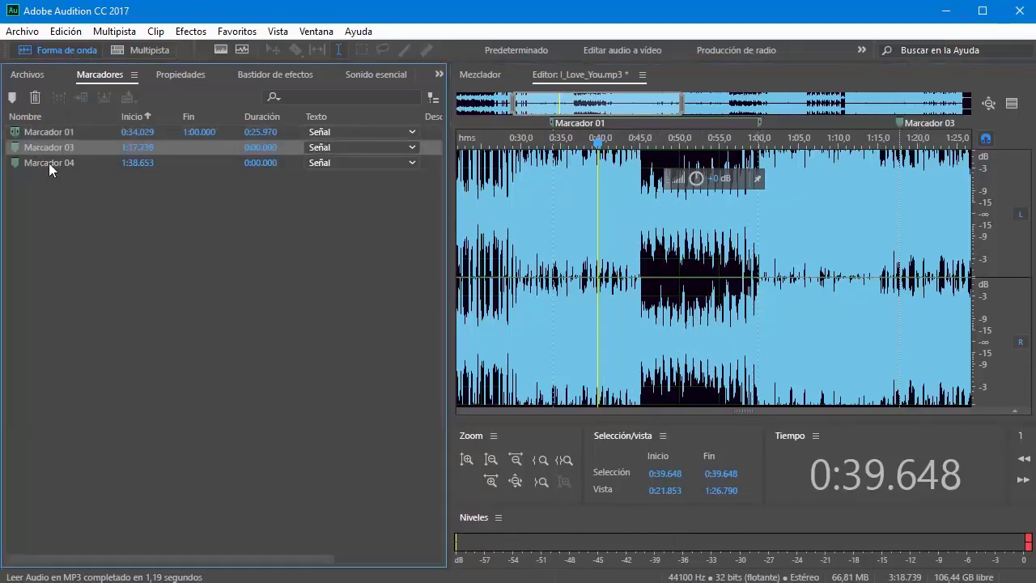
{"action": "left_click", "coordinate": [48, 163]}
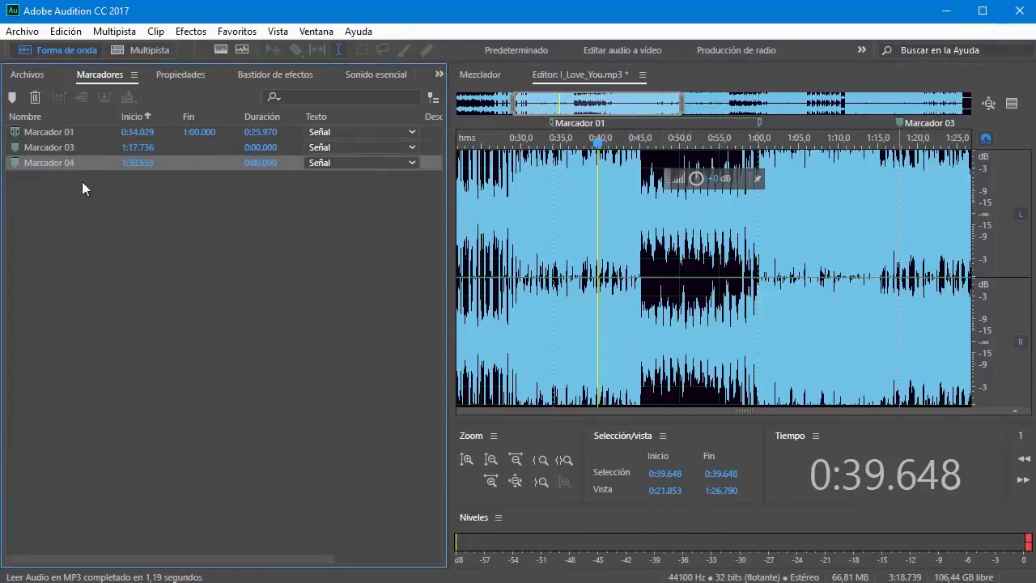
{"action": "left_click", "coordinate": [38, 132]}
{"action": "double_click", "coordinate": [32, 135]}
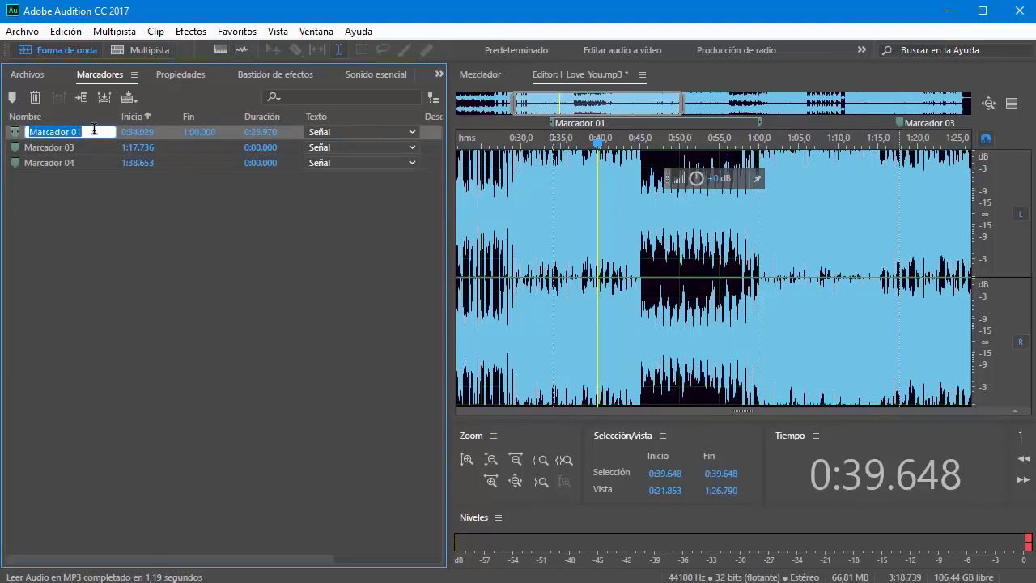
{"action": "type", "text": "Borrar"}
{"action": "key", "text": "Return"}
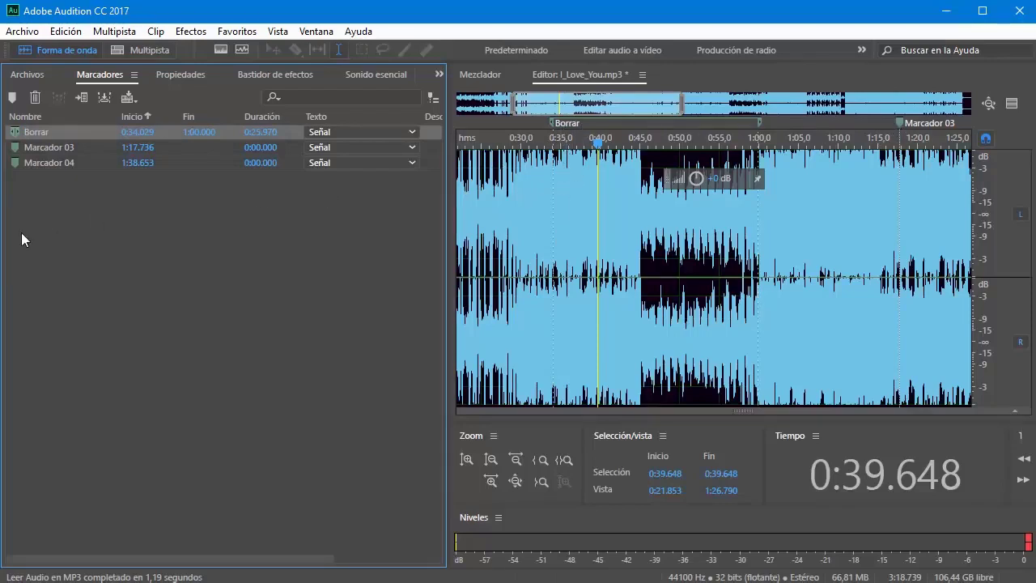
Delete Marcador 03 and Marcador 04 from the marker list
{"action": "left_click", "coordinate": [50, 146]}
{"action": "left_click", "coordinate": [33, 148]}
{"action": "left_click", "coordinate": [91, 203]}
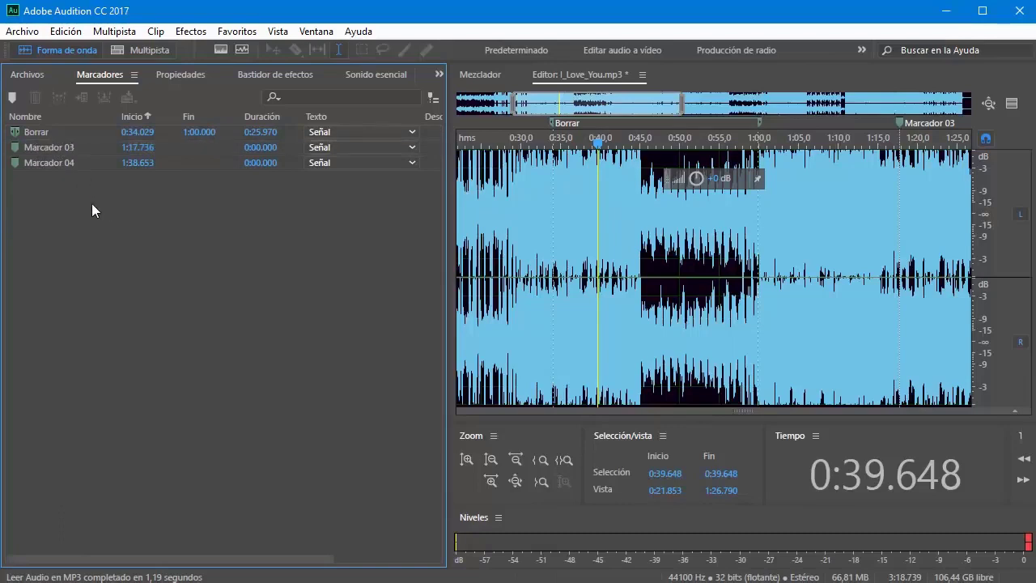
{"action": "left_click", "coordinate": [31, 150]}
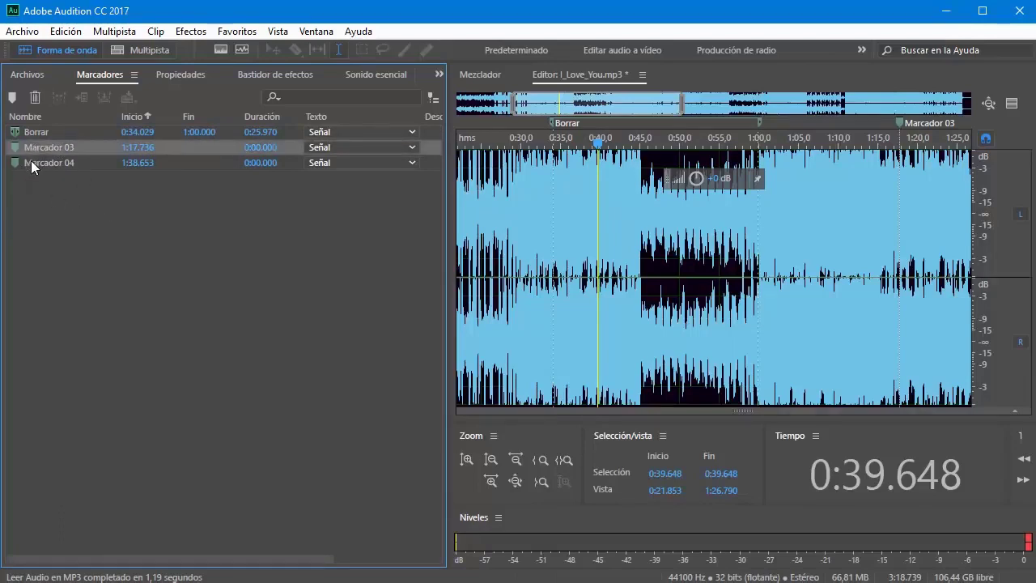
{"action": "left_click", "coordinate": [32, 162], "text": "shift"}
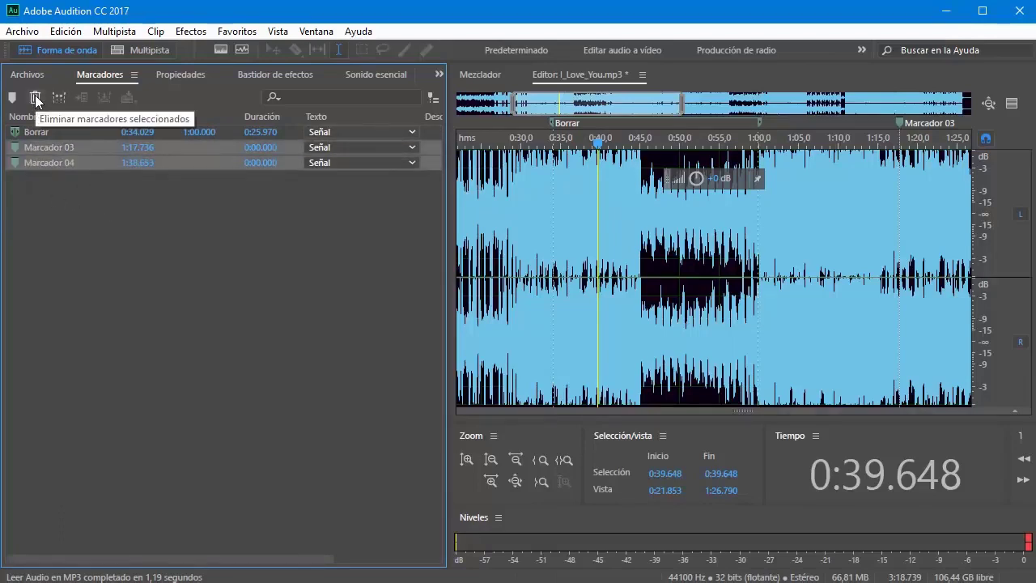
{"action": "left_click", "coordinate": [36, 98]}
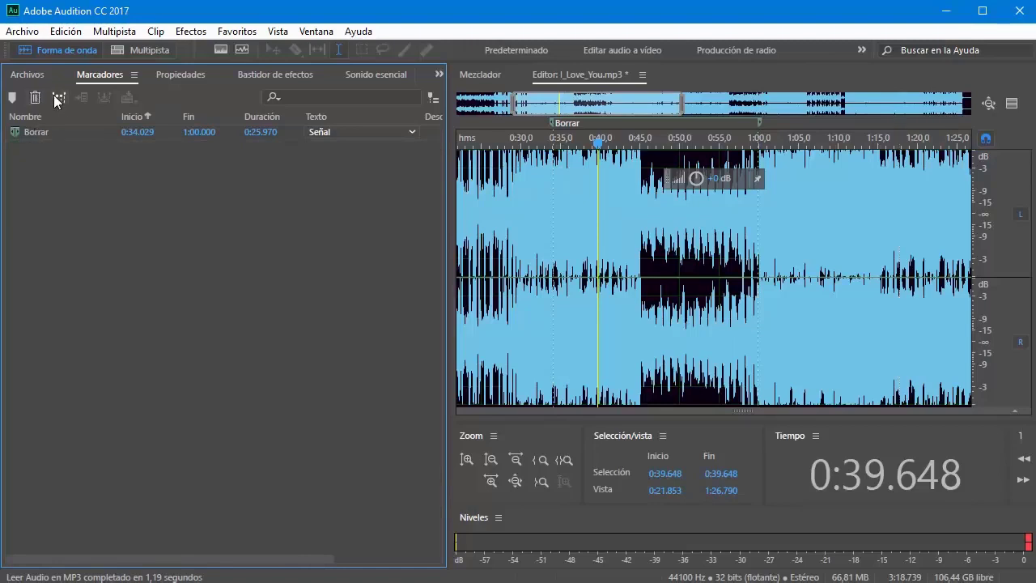
{"action": "left_click", "coordinate": [39, 131]}
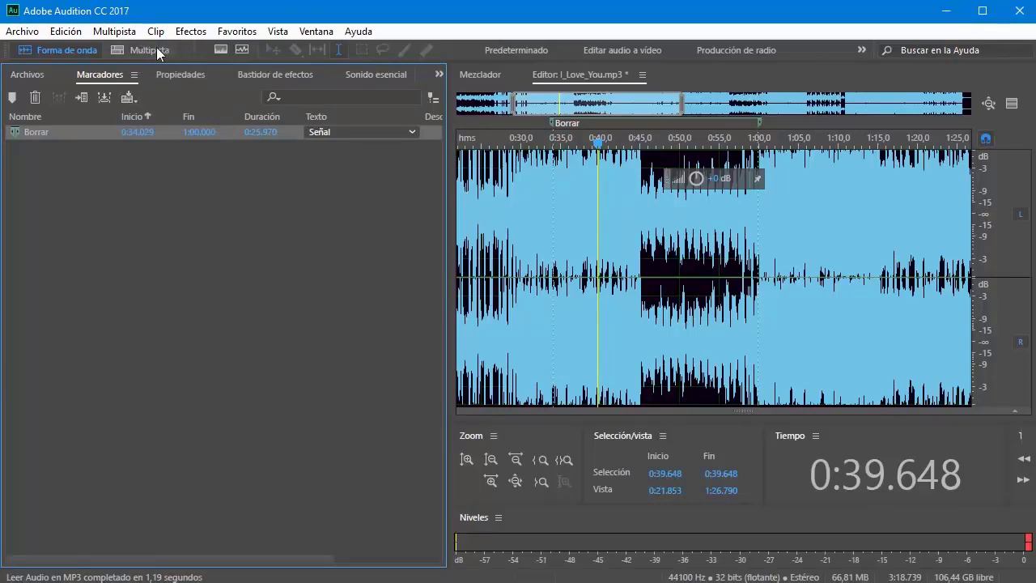
{"action": "left_click", "coordinate": [196, 237]}
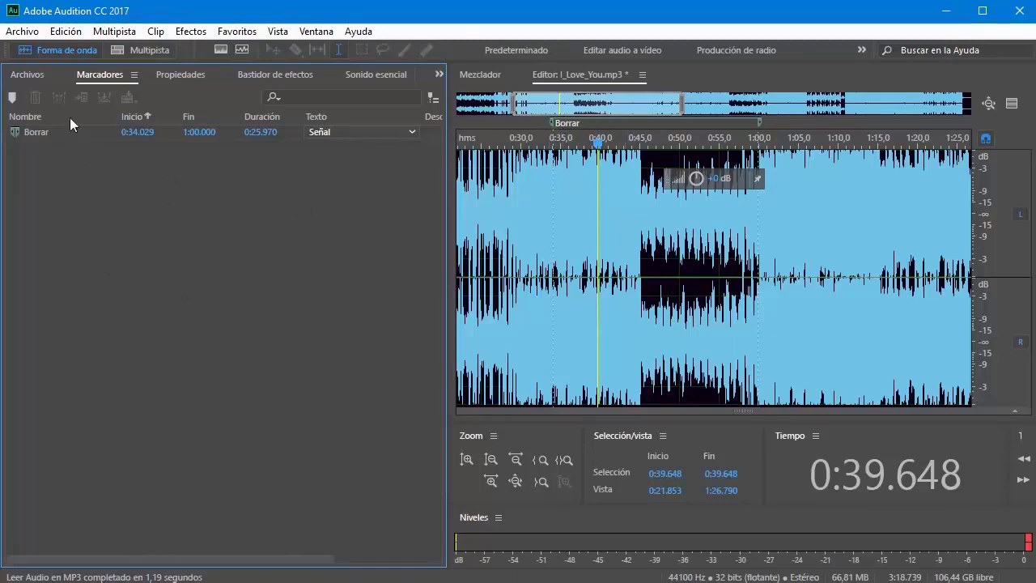
{"action": "left_click", "coordinate": [26, 33]}
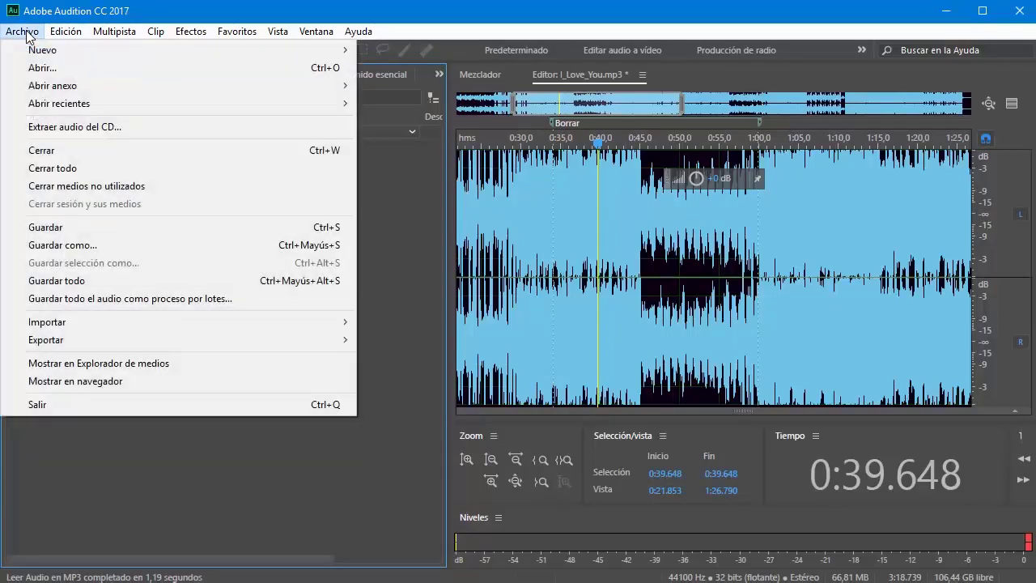
{"action": "mouse_move", "coordinate": [98, 347]}
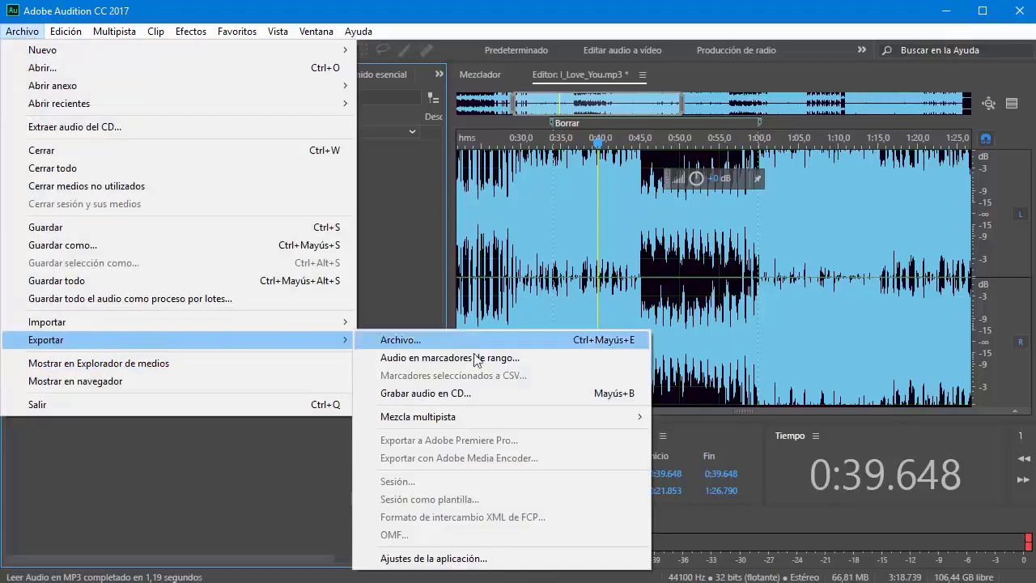
{"action": "mouse_move", "coordinate": [446, 421]}
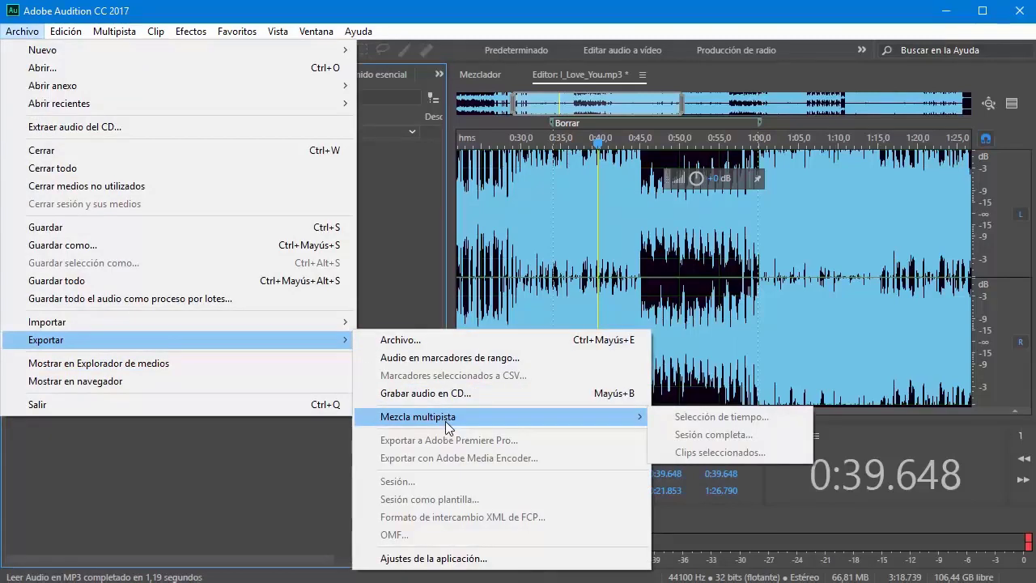
{"action": "mouse_move", "coordinate": [72, 32]}
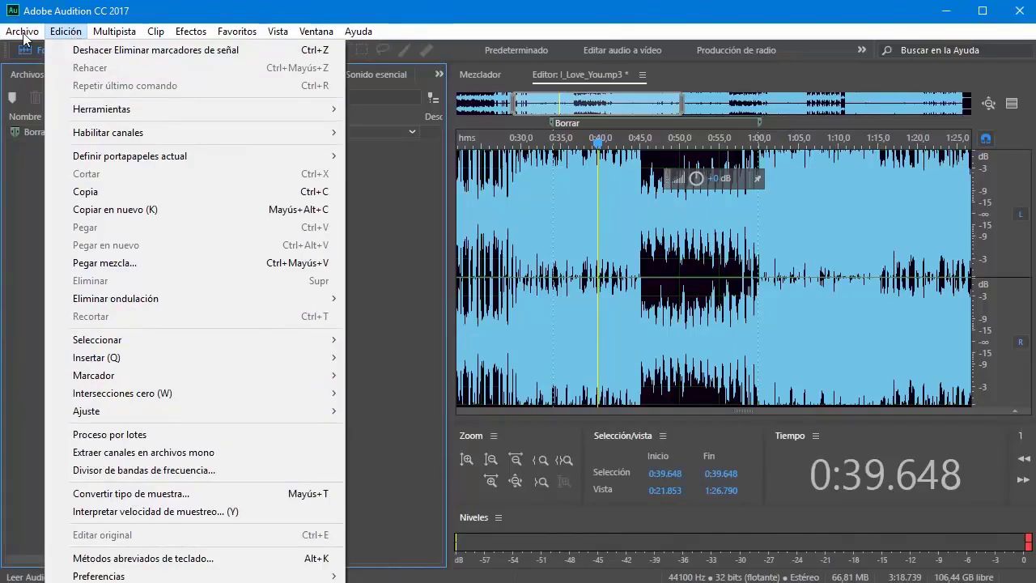
{"action": "mouse_move", "coordinate": [123, 37]}
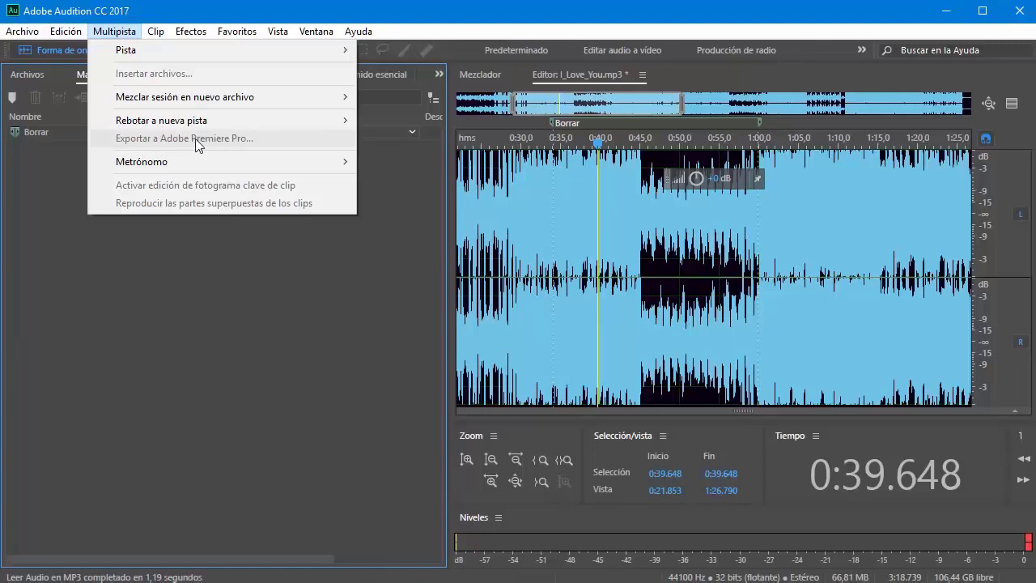
{"action": "left_click", "coordinate": [74, 253]}
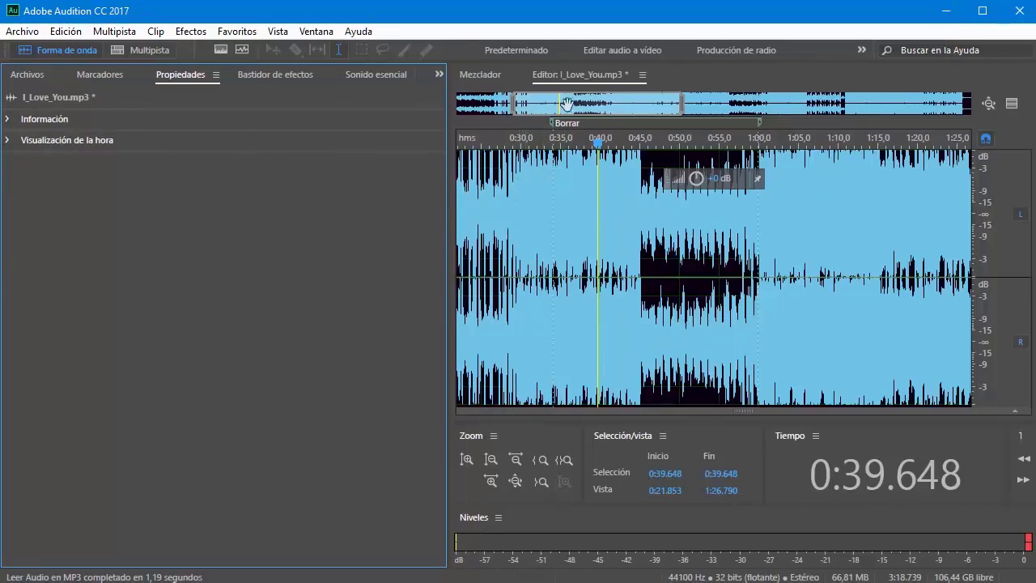
Show Calypso_Beach_Walk.mp3 in the editor and play it from about 0:43.7
{"action": "left_click", "coordinate": [642, 76]}
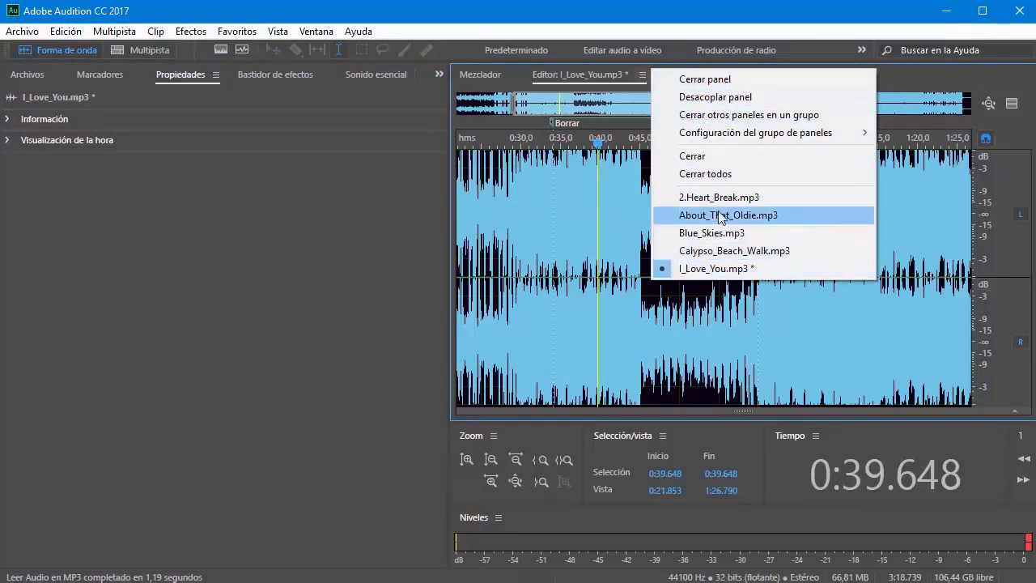
{"action": "left_click", "coordinate": [723, 251]}
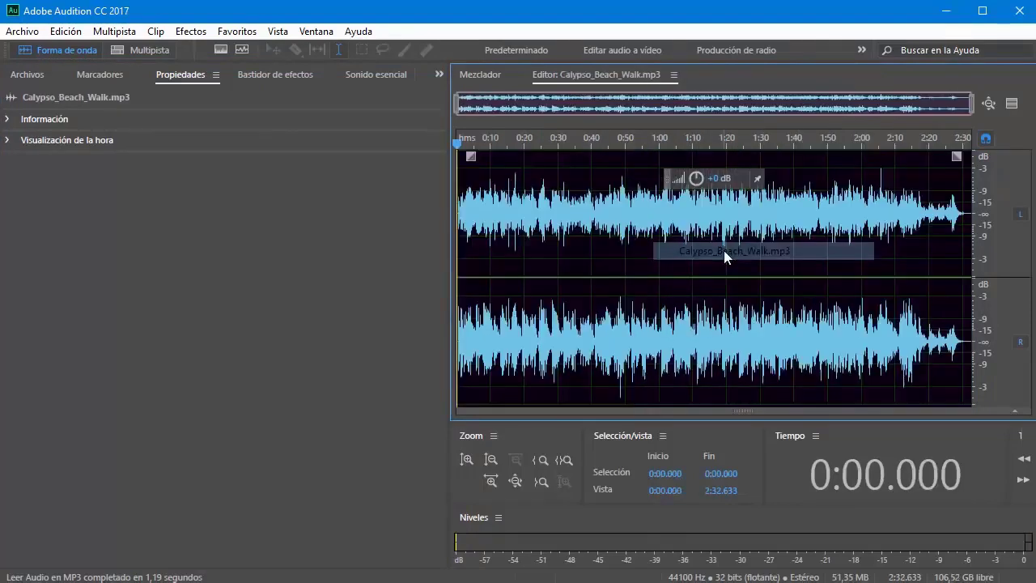
{"action": "left_click", "coordinate": [604, 225]}
{"action": "key", "text": "space"}
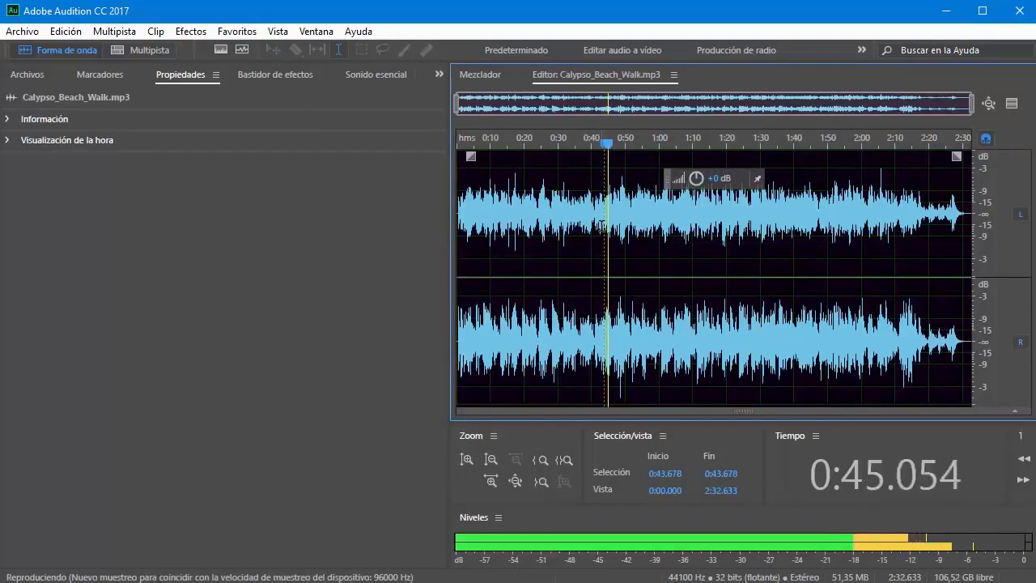
Stop playback and review the Información and Visualización de la hora properties of Calypso_Beach_Walk.mp3
{"action": "key", "text": "space"}
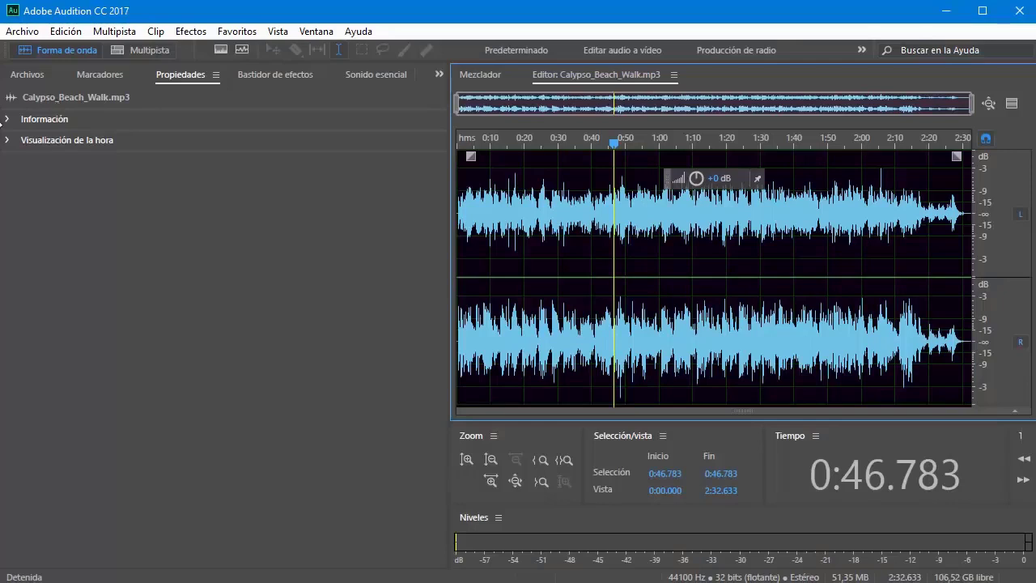
{"action": "left_click", "coordinate": [7, 123]}
{"action": "left_click", "coordinate": [6, 120]}
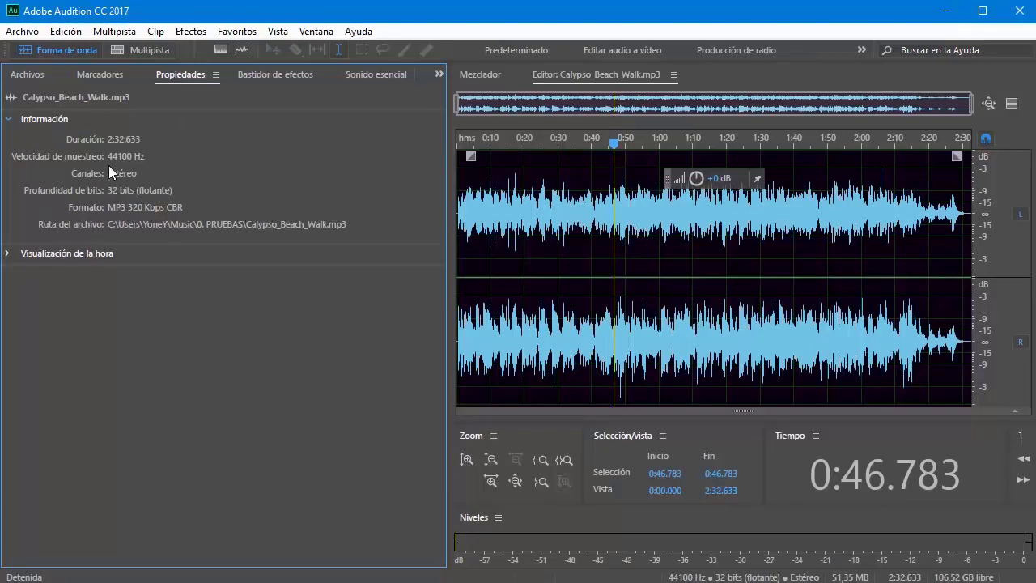
{"action": "left_click", "coordinate": [27, 75]}
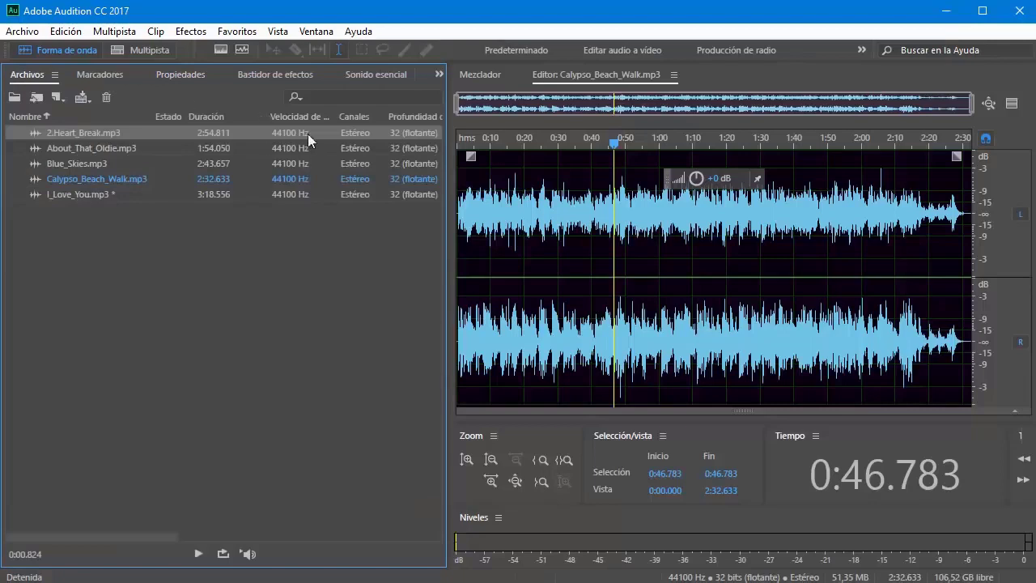
{"action": "mouse_move", "coordinate": [68, 535]}
{"action": "left_mouse_down"}
{"action": "mouse_move", "coordinate": [354, 536]}
{"action": "mouse_move", "coordinate": [59, 539]}
{"action": "left_mouse_up"}
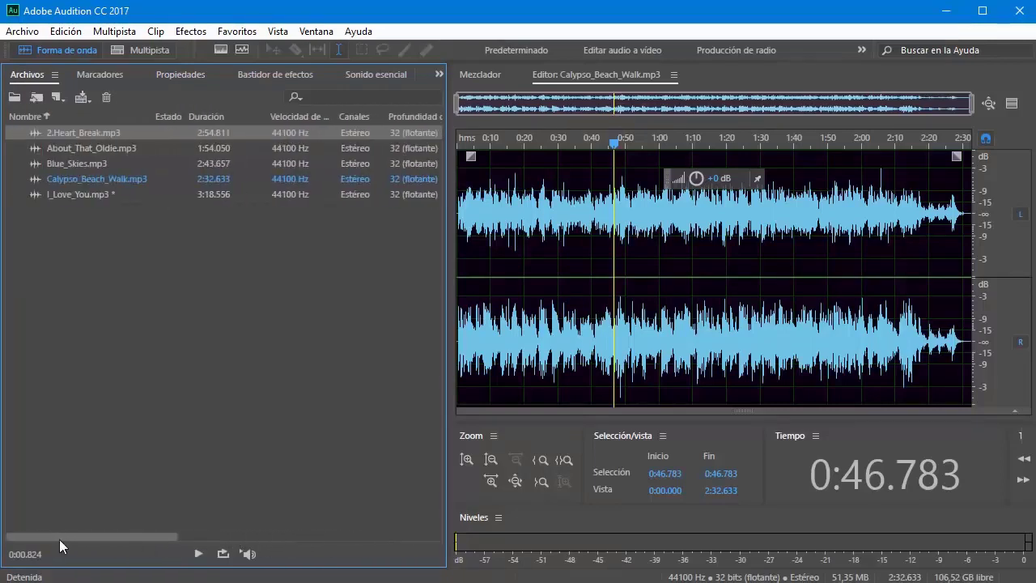
{"action": "left_click", "coordinate": [176, 74]}
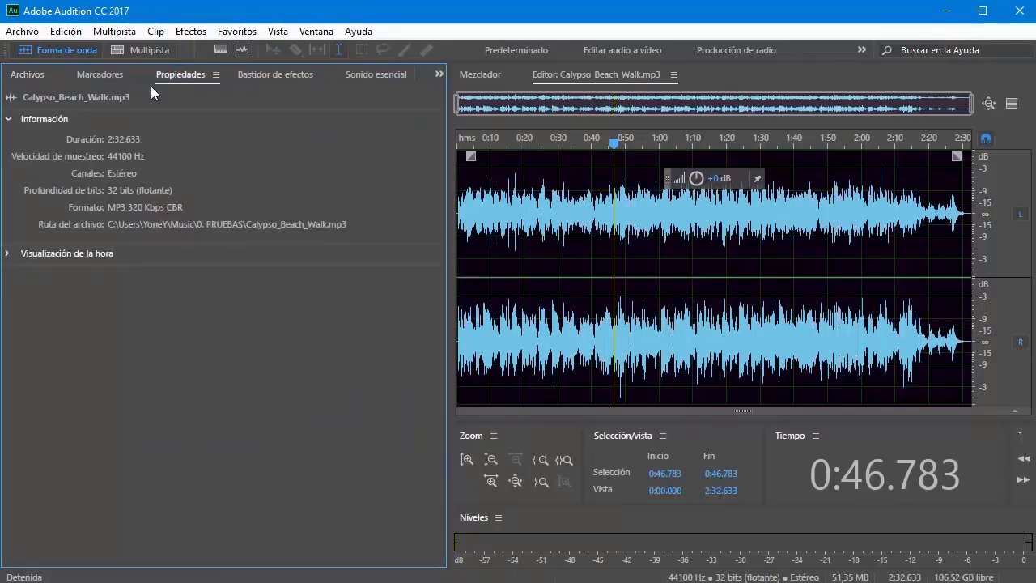
{"action": "left_click", "coordinate": [7, 254]}
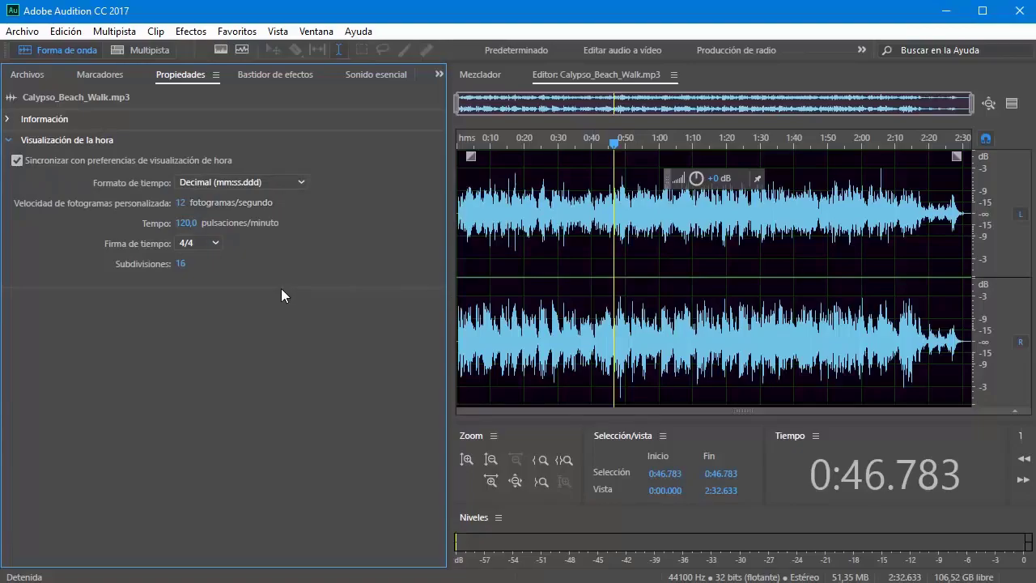
{"action": "left_click", "coordinate": [285, 145]}
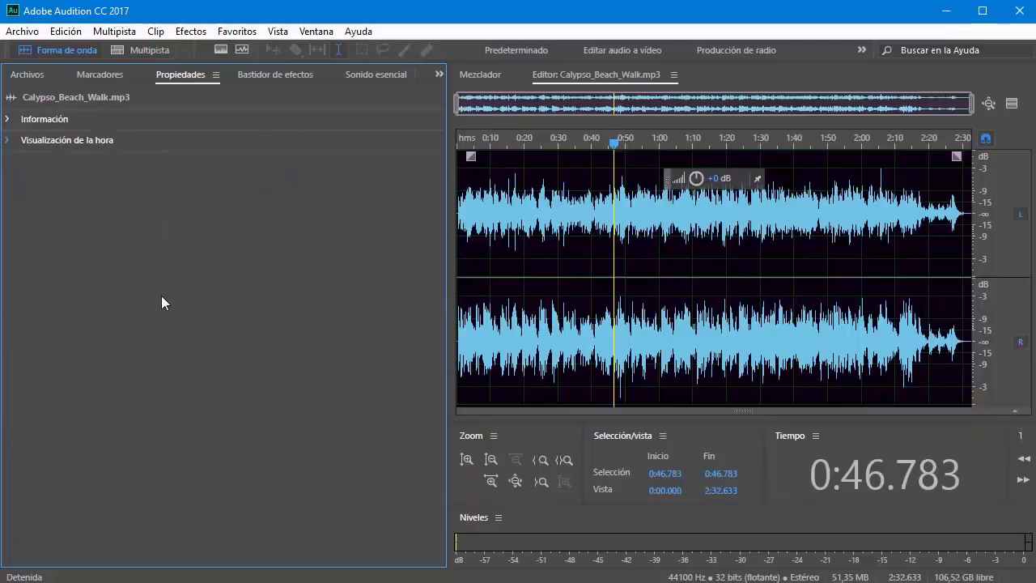
Switch on slot 1 of the Bastidor de efectos and insert the Eco effect from the Retardo y eco category
{"action": "left_click", "coordinate": [269, 76]}
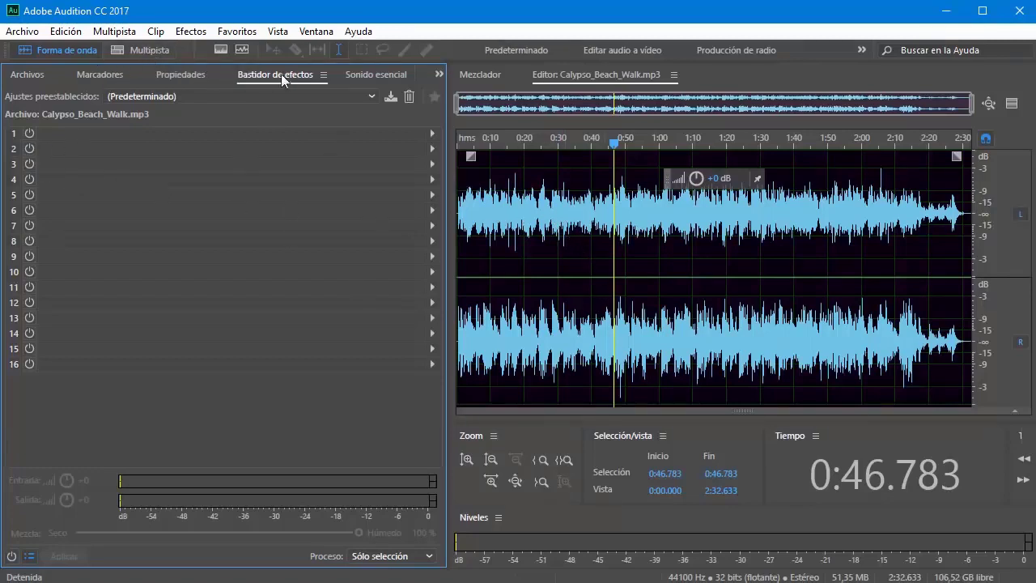
{"action": "left_click", "coordinate": [432, 132]}
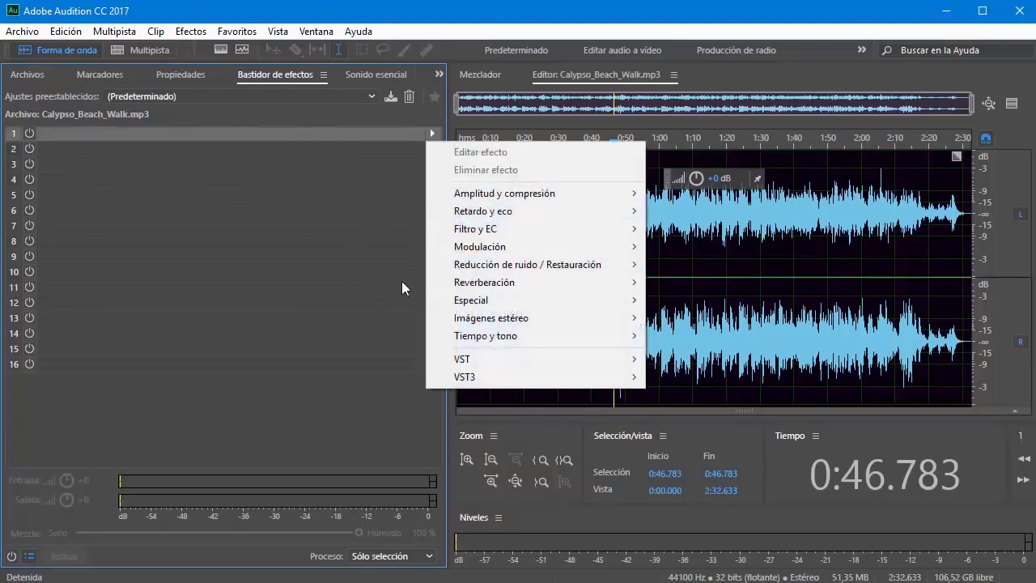
{"action": "left_click", "coordinate": [96, 429]}
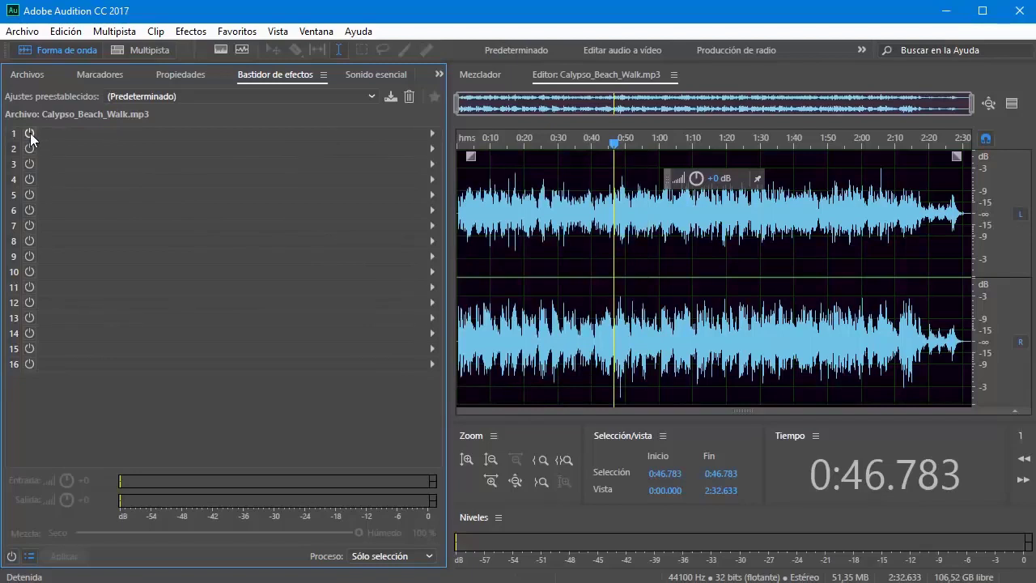
{"action": "left_click", "coordinate": [432, 133]}
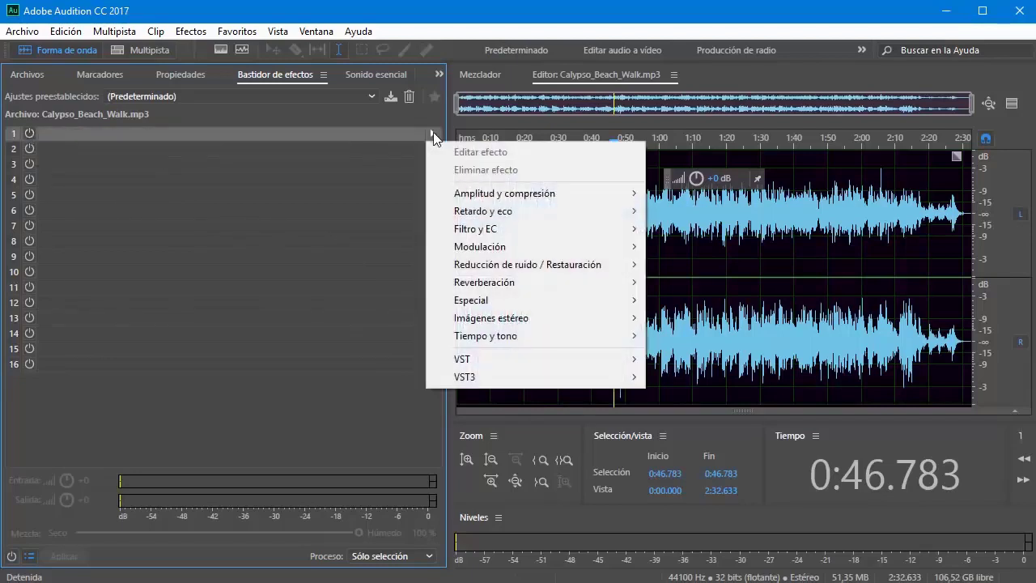
{"action": "left_click", "coordinate": [30, 134]}
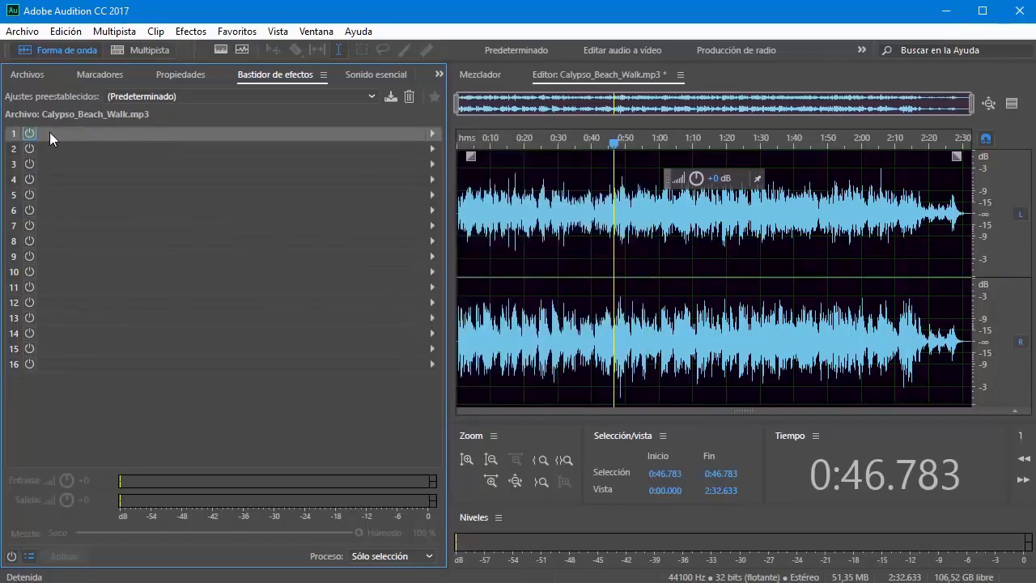
{"action": "left_click", "coordinate": [433, 133]}
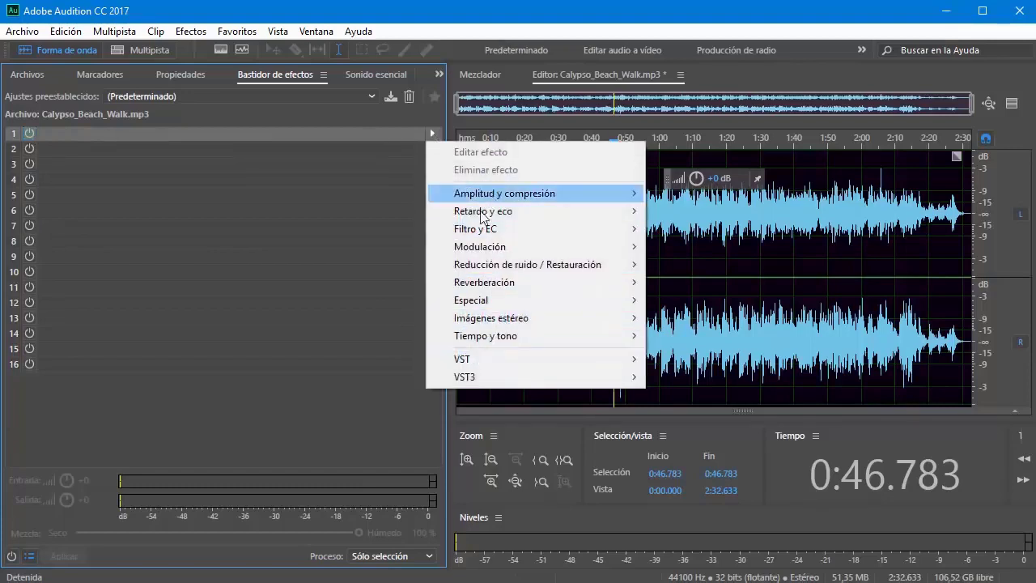
{"action": "mouse_move", "coordinate": [482, 216]}
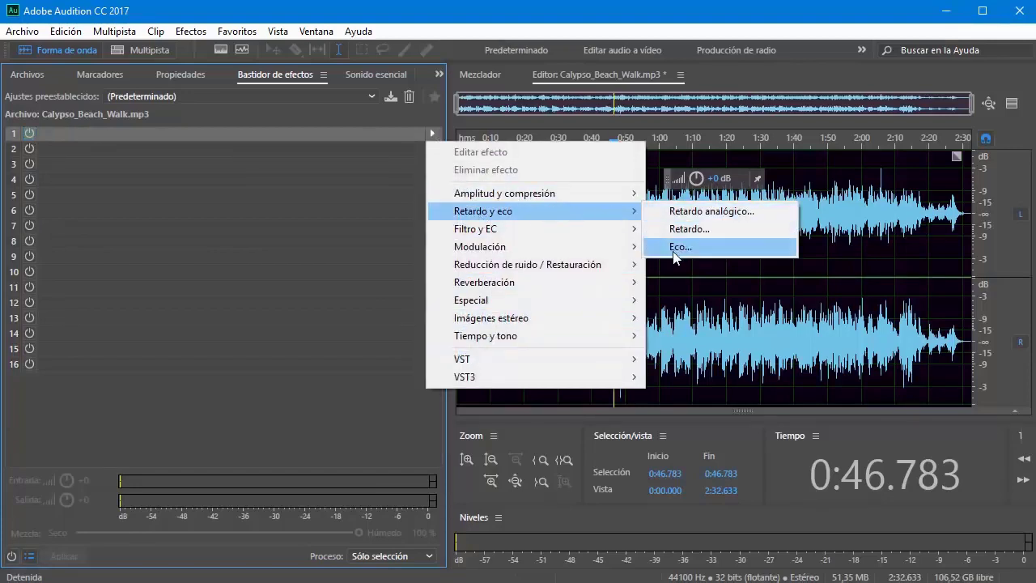
{"action": "left_click", "coordinate": [677, 248]}
{"action": "left_click_drag", "start_coordinate": [501, 108], "coordinate": [486, 42]}
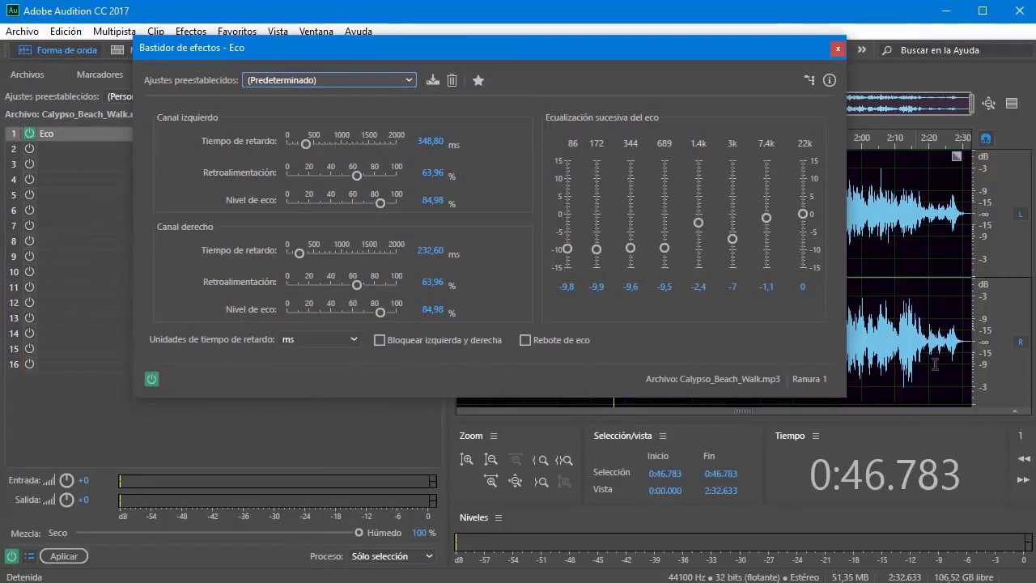
While playing the track, set Eco's left channel to 1191,18 ms delay, 88,96 % feedback and 33,09 % echo level, and enable Rebote de eco
{"action": "left_click_drag", "start_coordinate": [1009, 458], "coordinate": [964, 462]}
{"action": "left_click", "coordinate": [925, 479]}
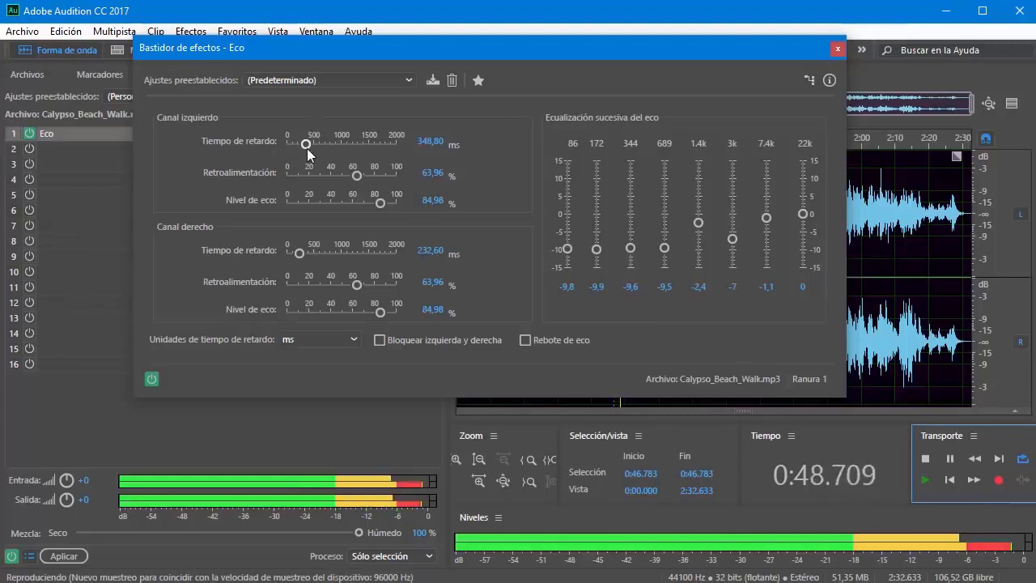
{"action": "left_click_drag", "start_coordinate": [307, 148], "coordinate": [323, 203]}
{"action": "left_click", "coordinate": [524, 340]}
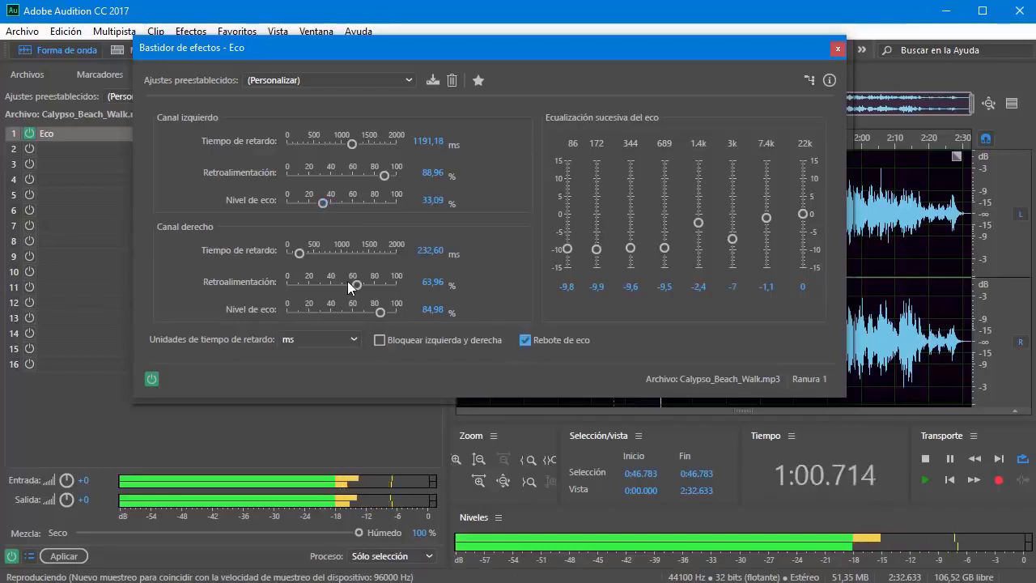
{"action": "left_click", "coordinate": [838, 49]}
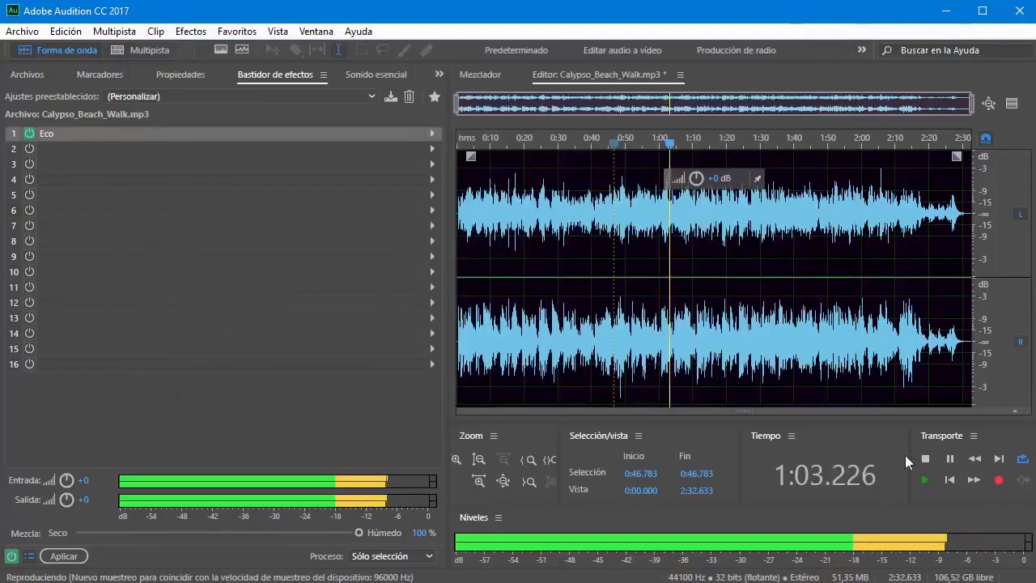
Compare the track's sound with the Eco effect in slot 1 bypassed and re-enabled, pausing playback between switches
{"action": "left_click", "coordinate": [950, 458]}
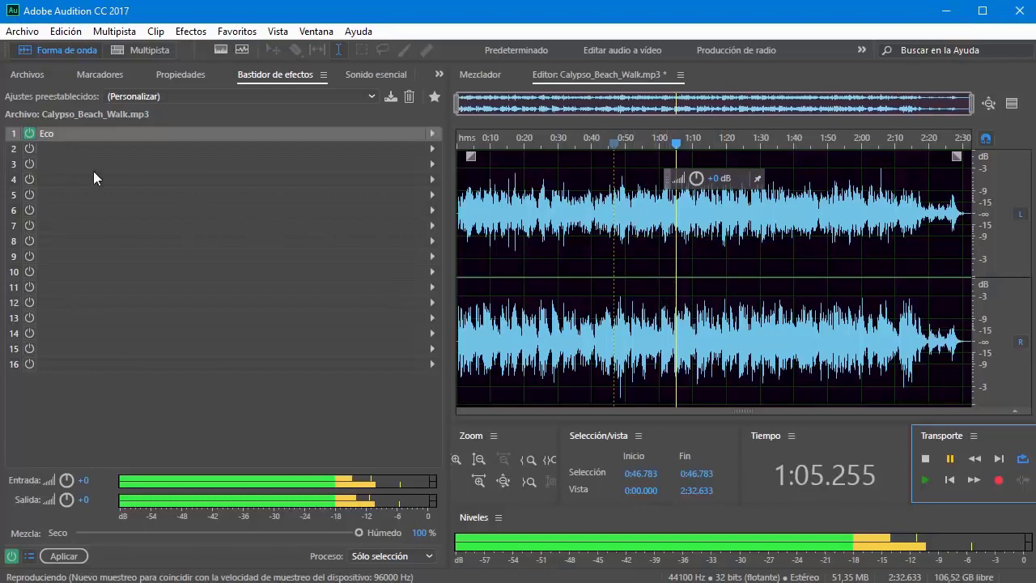
{"action": "left_click", "coordinate": [31, 135]}
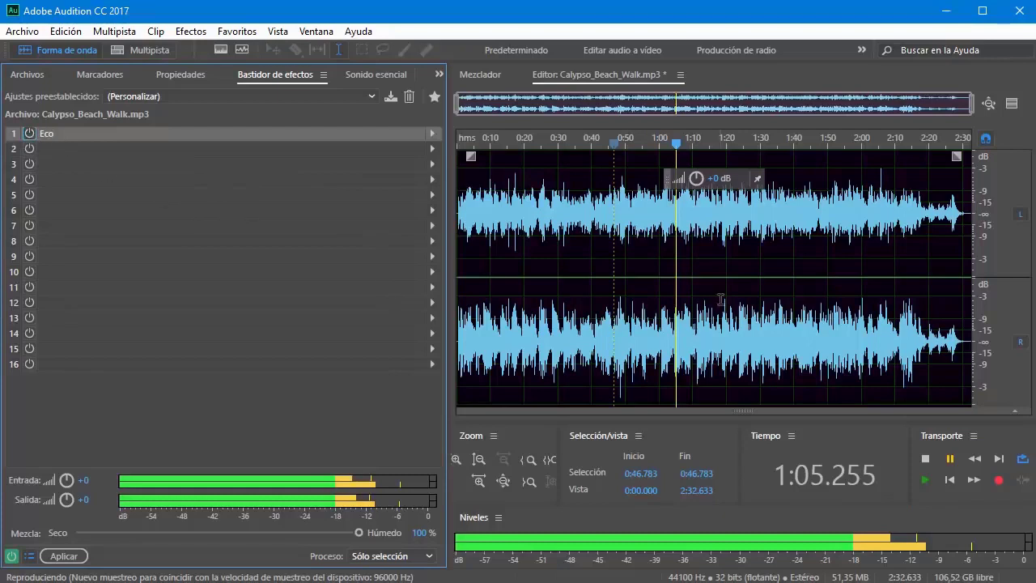
{"action": "left_click", "coordinate": [951, 458]}
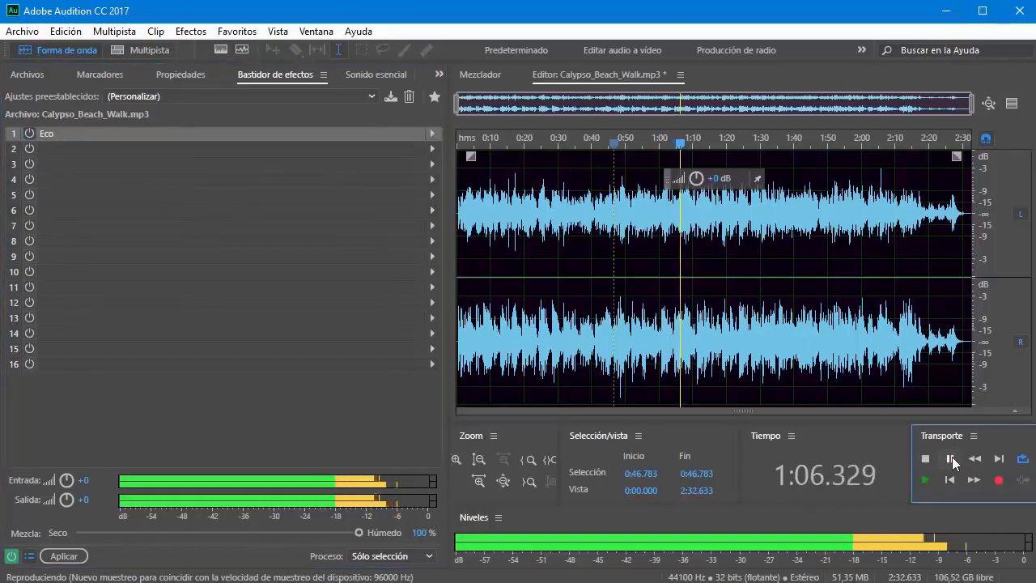
{"action": "left_click_drag", "start_coordinate": [908, 463], "coordinate": [882, 462]}
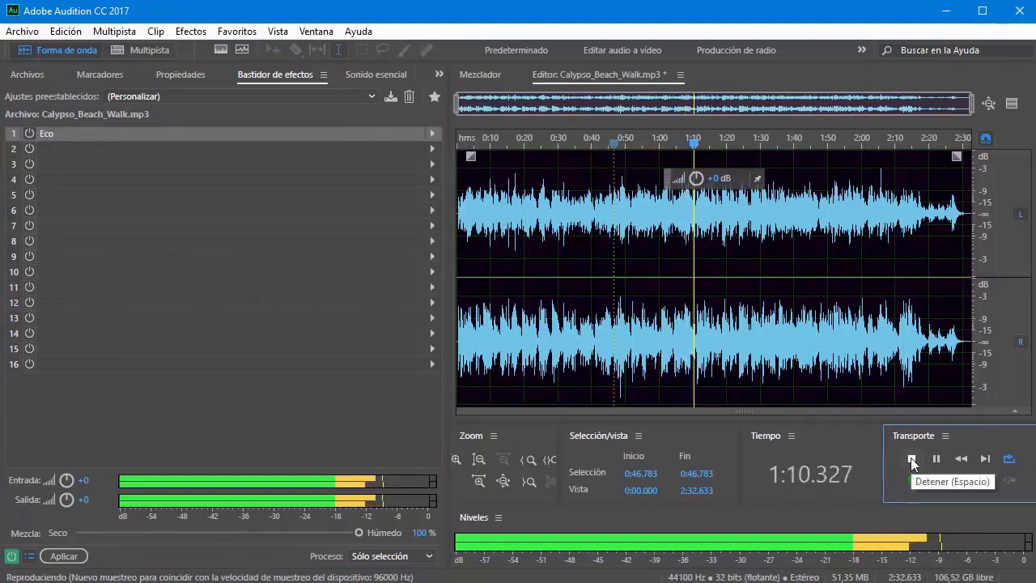
{"action": "left_click", "coordinate": [937, 458]}
{"action": "left_click", "coordinate": [30, 133]}
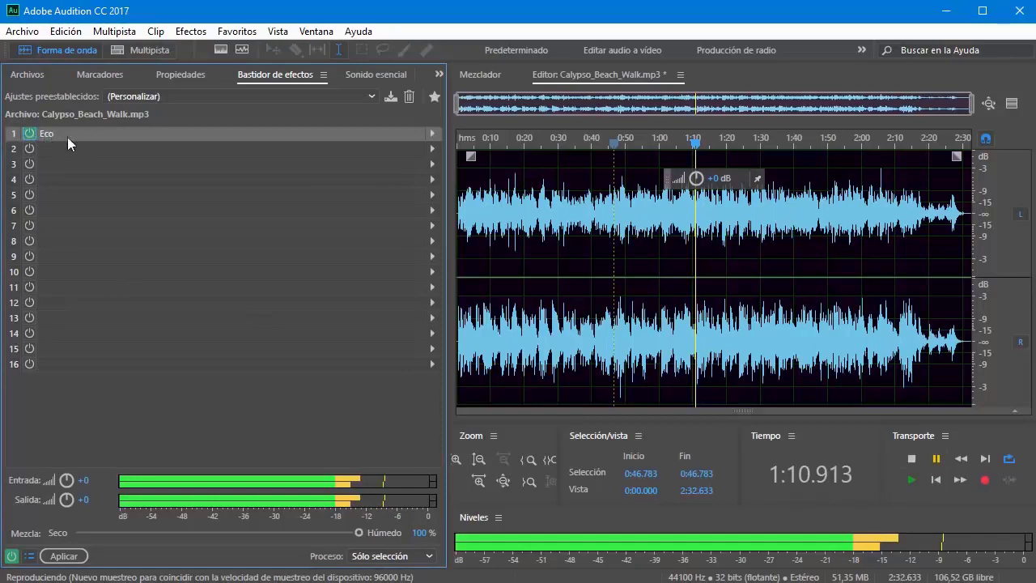
{"action": "left_click", "coordinate": [936, 459]}
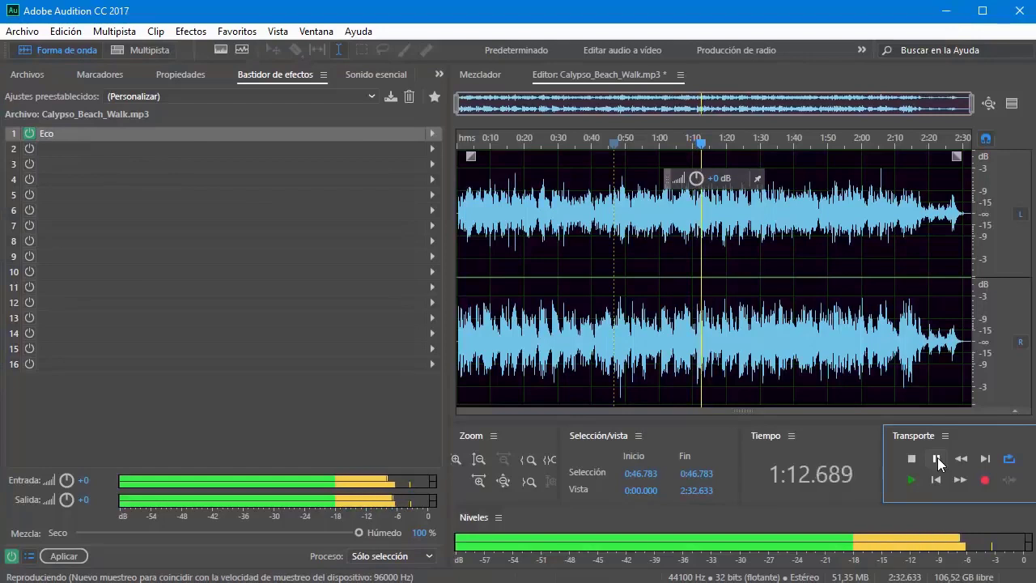
{"action": "left_click", "coordinate": [937, 458]}
Move the playback start point to 0:37.918 and switch off the Eco effect in slot 1
{"action": "left_click", "coordinate": [558, 224]}
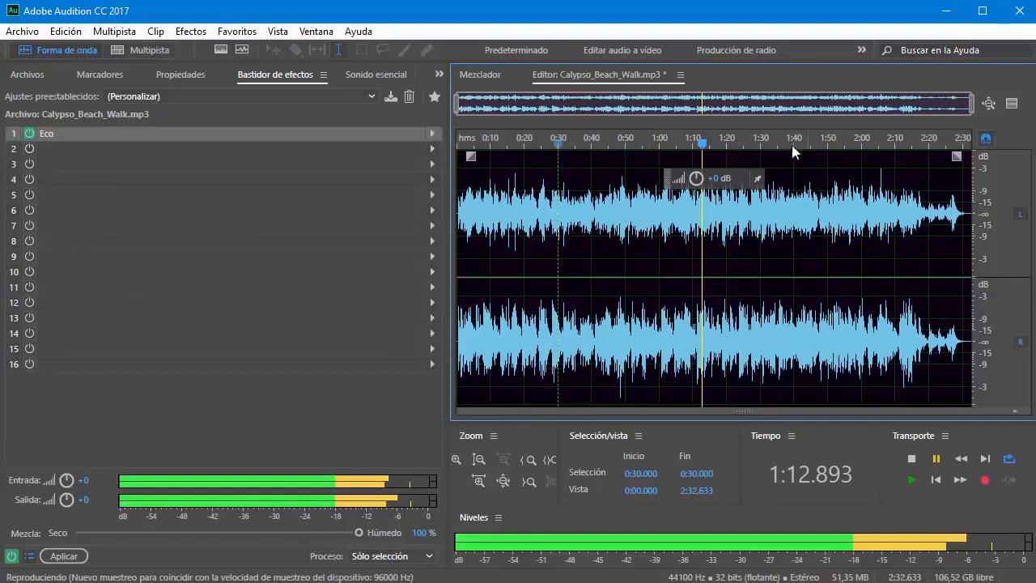
{"action": "left_click", "coordinate": [584, 324]}
{"action": "left_click", "coordinate": [430, 148]}
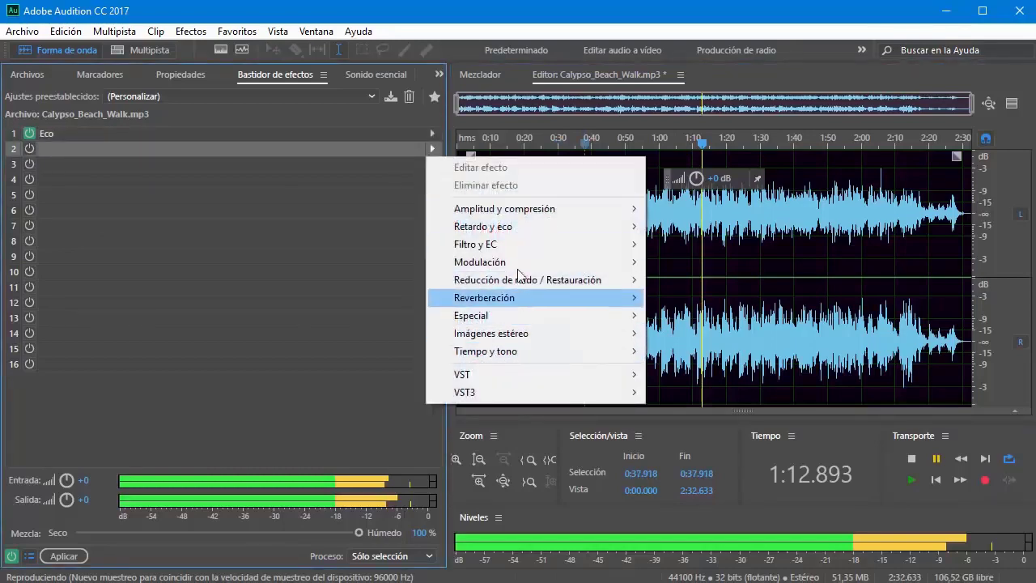
{"action": "left_click", "coordinate": [339, 424]}
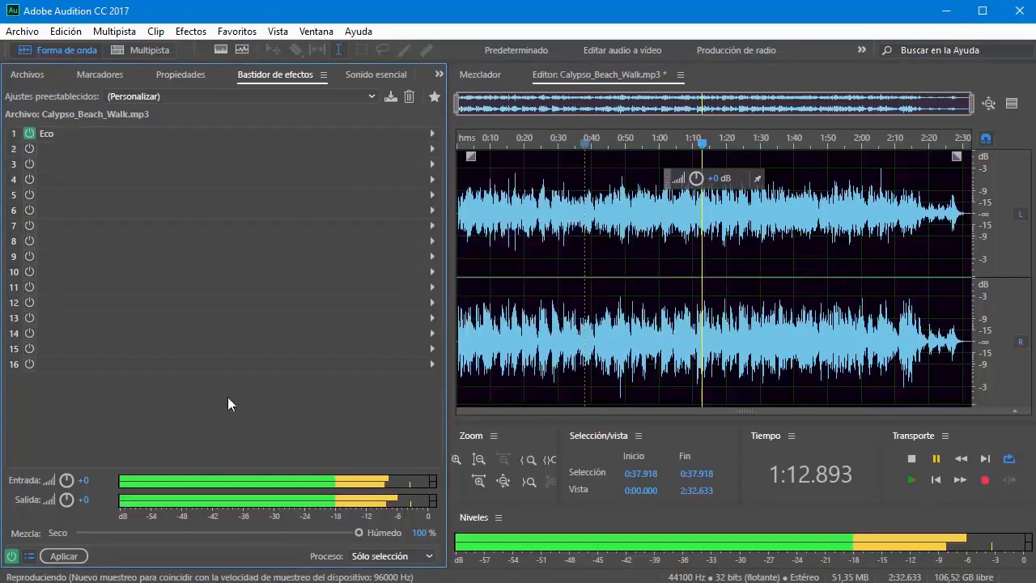
{"action": "left_click", "coordinate": [30, 133]}
Show the Sonido esencial panel, widen its panel group to inspect it, and restore the group's width
{"action": "left_click", "coordinate": [361, 73]}
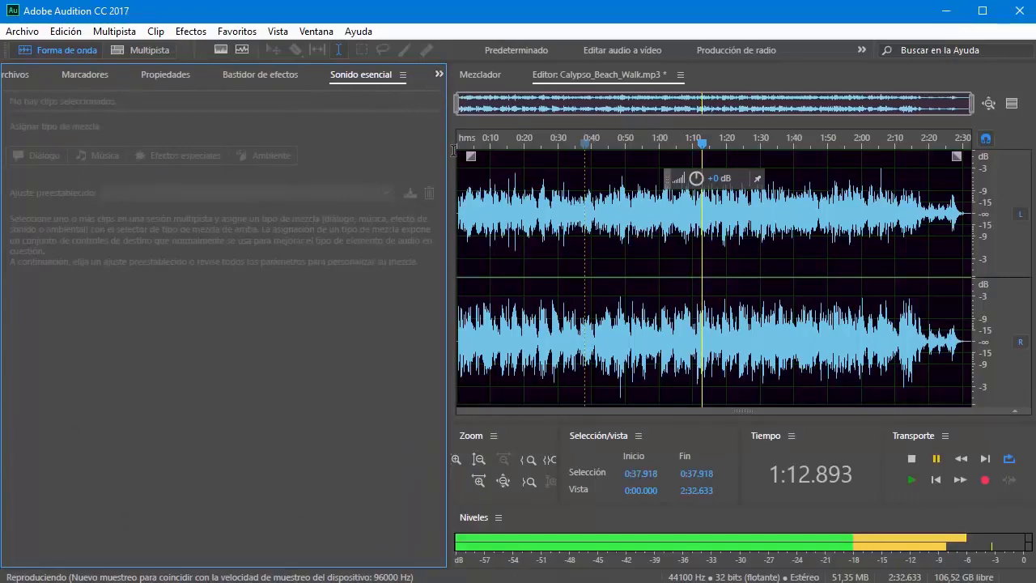
{"action": "left_click_drag", "start_coordinate": [446, 151], "coordinate": [538, 151]}
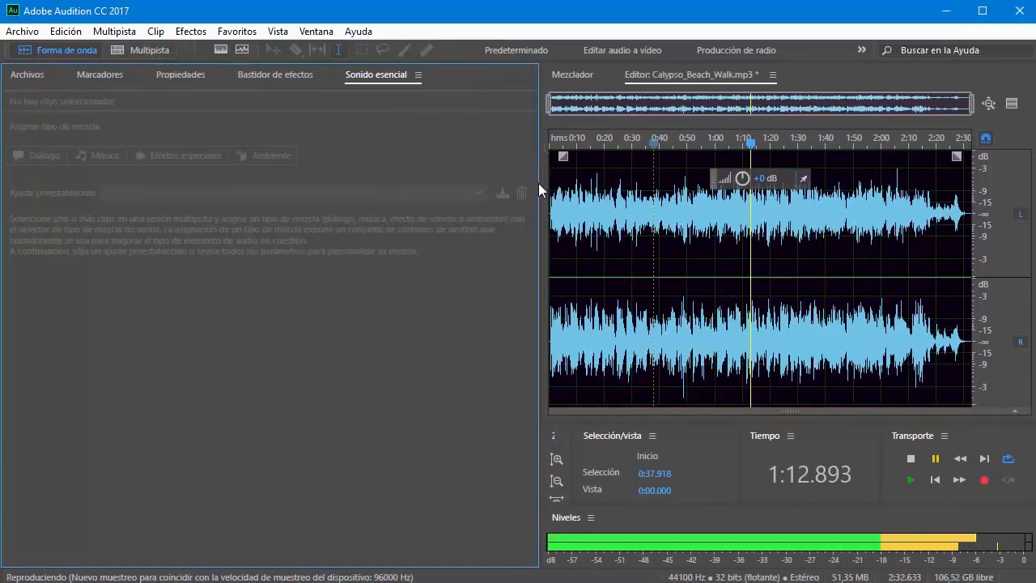
{"action": "left_click_drag", "start_coordinate": [538, 183], "coordinate": [449, 184]}
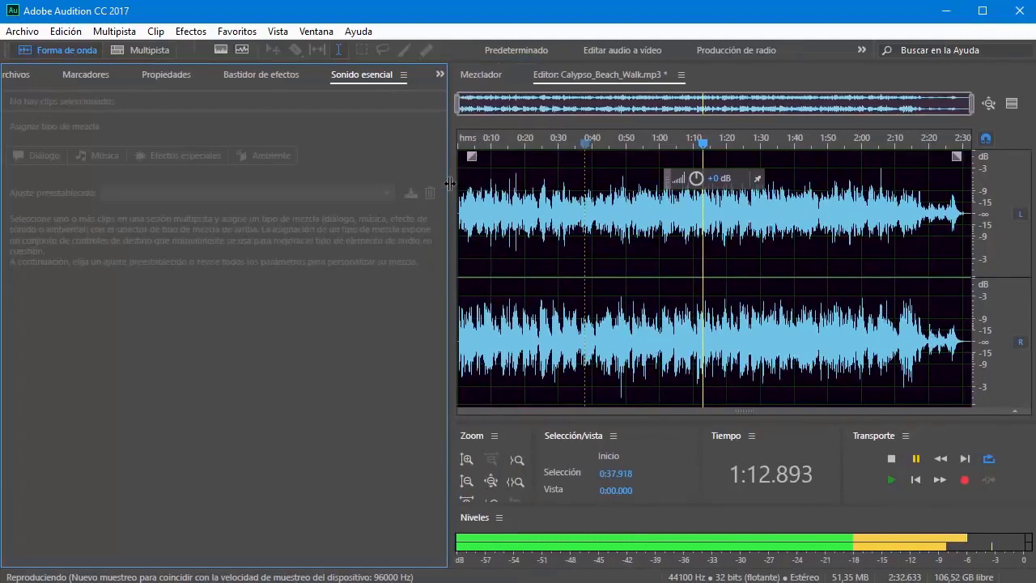
Narrow the panel group containing Archivos to enlarge the waveform editor, and cycle through its panels to Sonido esencial
{"action": "left_click", "coordinate": [18, 76]}
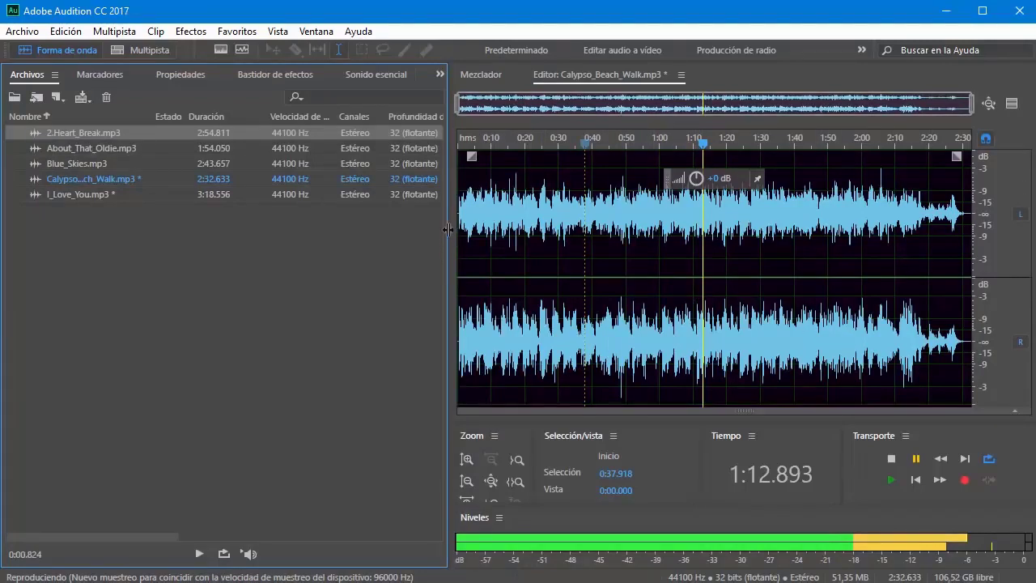
{"action": "left_click_drag", "start_coordinate": [447, 229], "coordinate": [256, 234]}
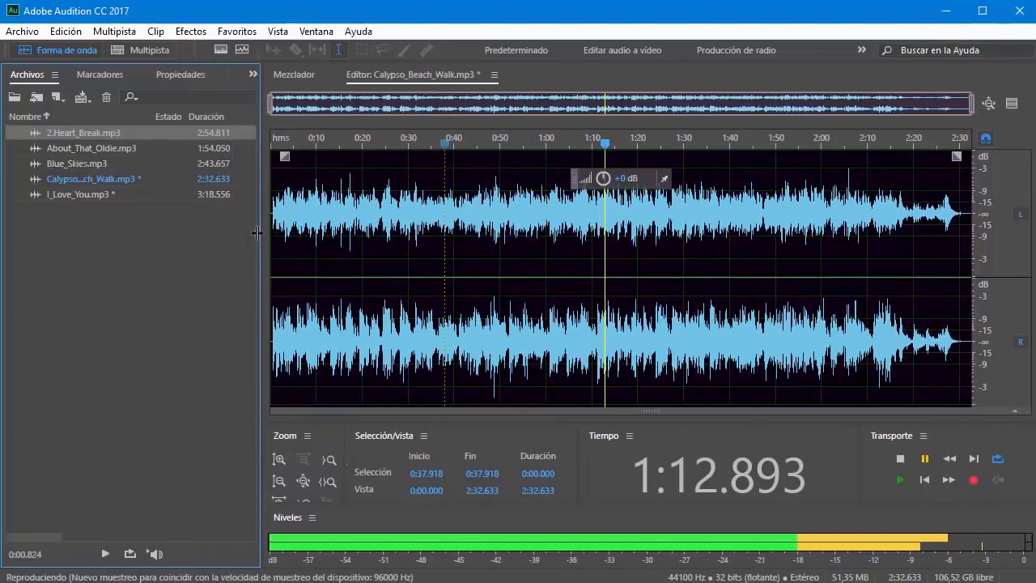
{"action": "left_click", "coordinate": [186, 76]}
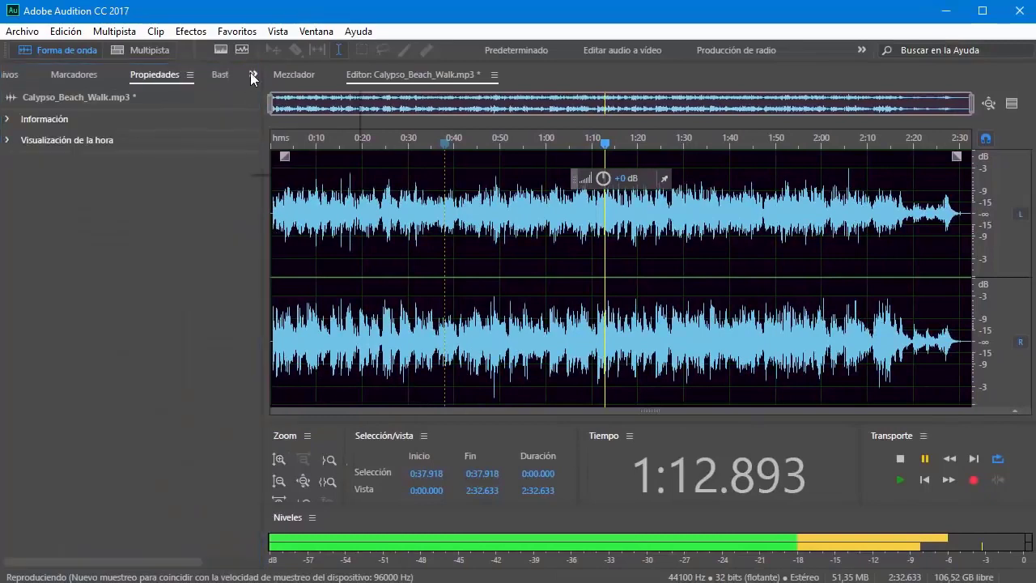
{"action": "left_click", "coordinate": [223, 76]}
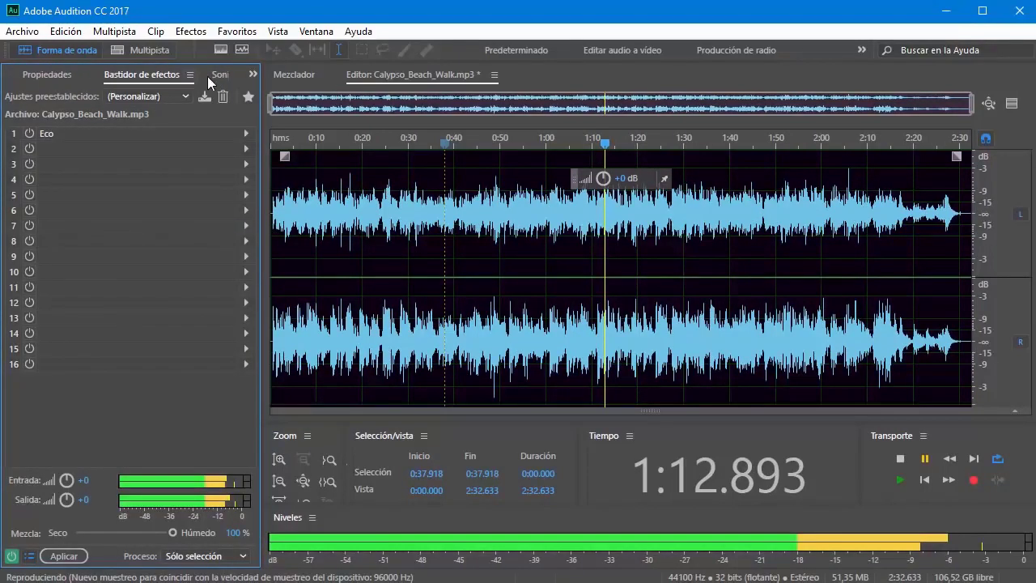
{"action": "left_click", "coordinate": [218, 76]}
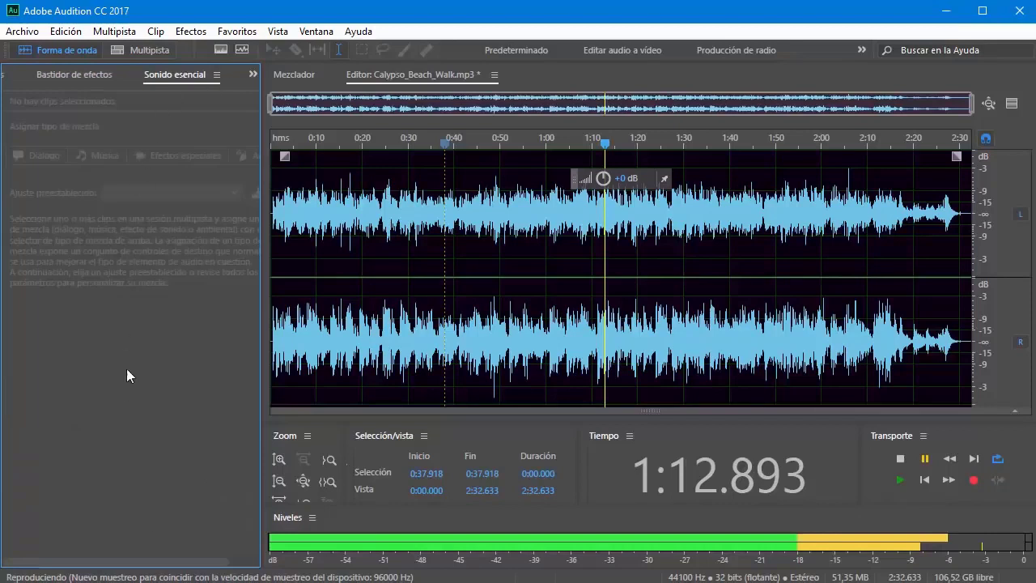
Close the Bastidor de efectos panel
{"action": "left_click", "coordinate": [71, 76]}
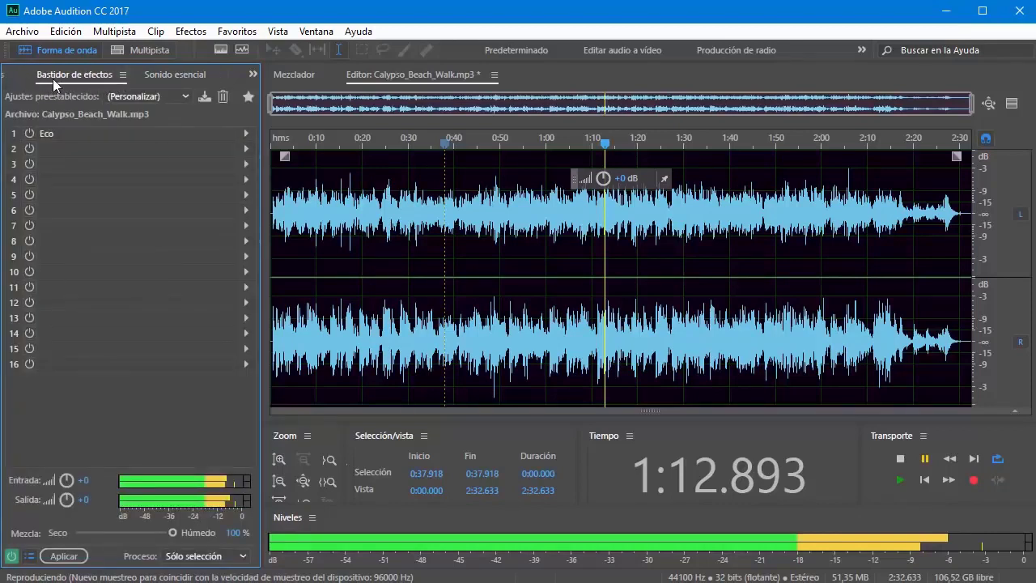
{"action": "right_click", "coordinate": [52, 81]}
{"action": "left_click", "coordinate": [89, 86]}
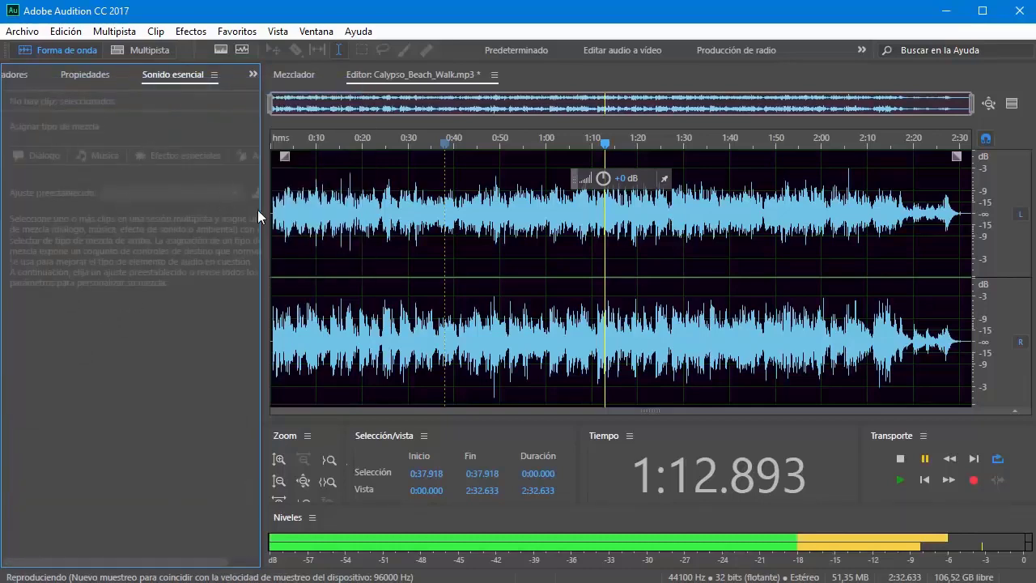
Widen the panel group slightly and bring the Archivos panel back to the front after viewing Marcadores
{"action": "left_click_drag", "start_coordinate": [264, 211], "coordinate": [303, 209]}
{"action": "left_click", "coordinate": [33, 76]}
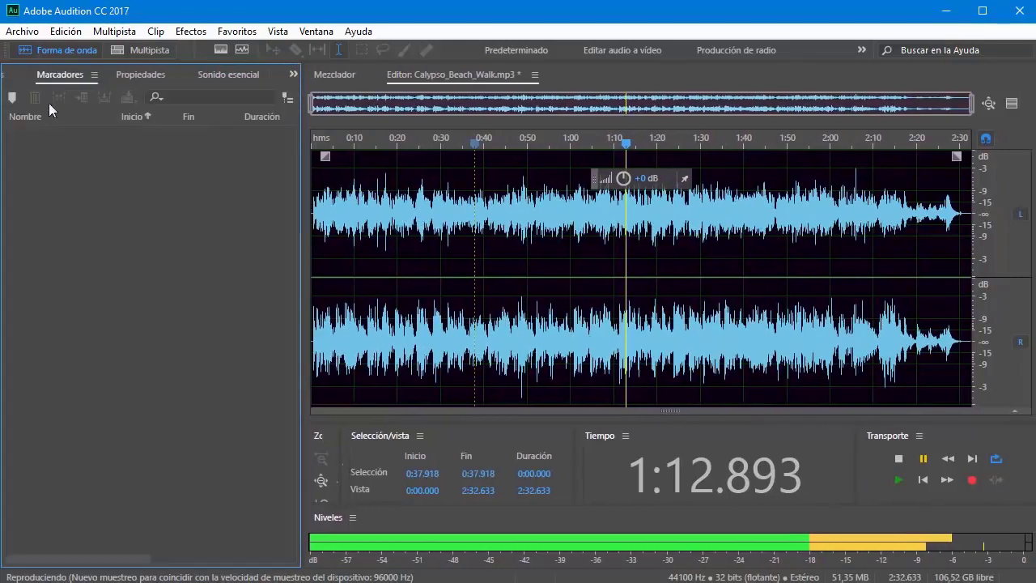
{"action": "left_click", "coordinate": [8, 77]}
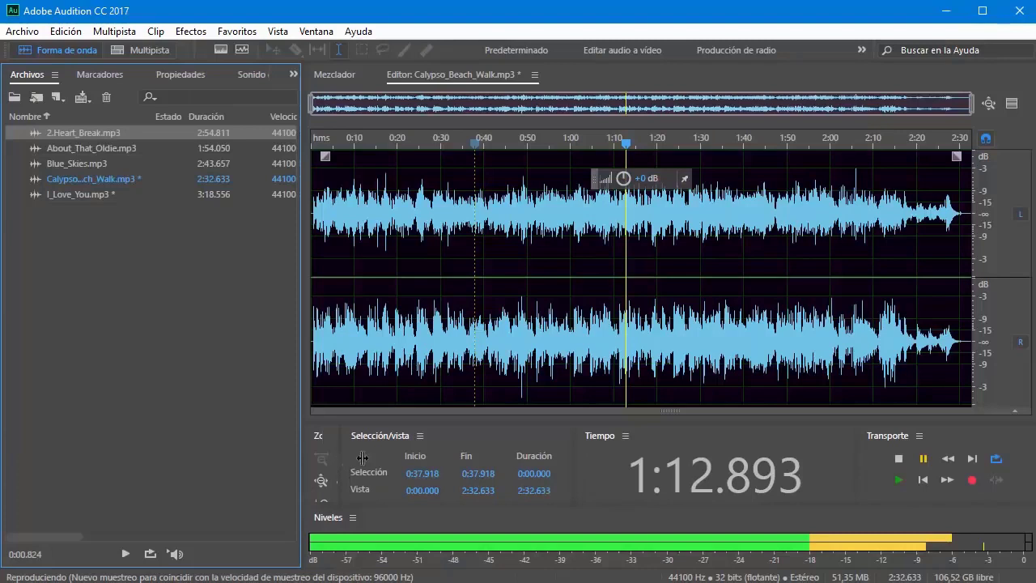
Widen the Zoom panel to show all its controls and enlarge the Transporte panel beside Tiempo
{"action": "left_click_drag", "start_coordinate": [363, 458], "coordinate": [458, 459]}
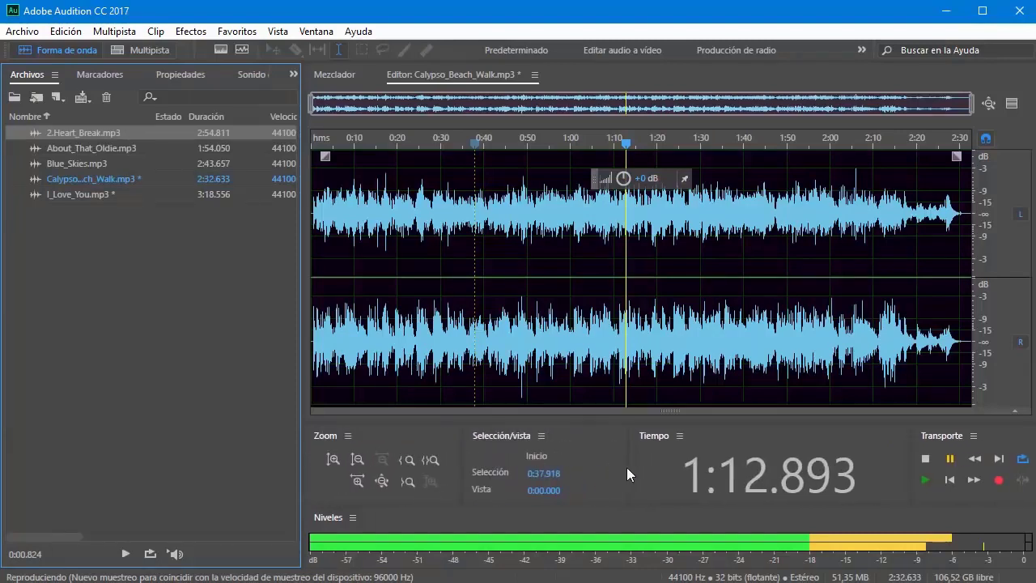
{"action": "mouse_move", "coordinate": [642, 469]}
{"action": "left_mouse_down"}
{"action": "mouse_move", "coordinate": [660, 469]}
{"action": "mouse_move", "coordinate": [642, 469]}
{"action": "left_mouse_up"}
{"action": "left_click_drag", "start_coordinate": [913, 468], "coordinate": [865, 472]}
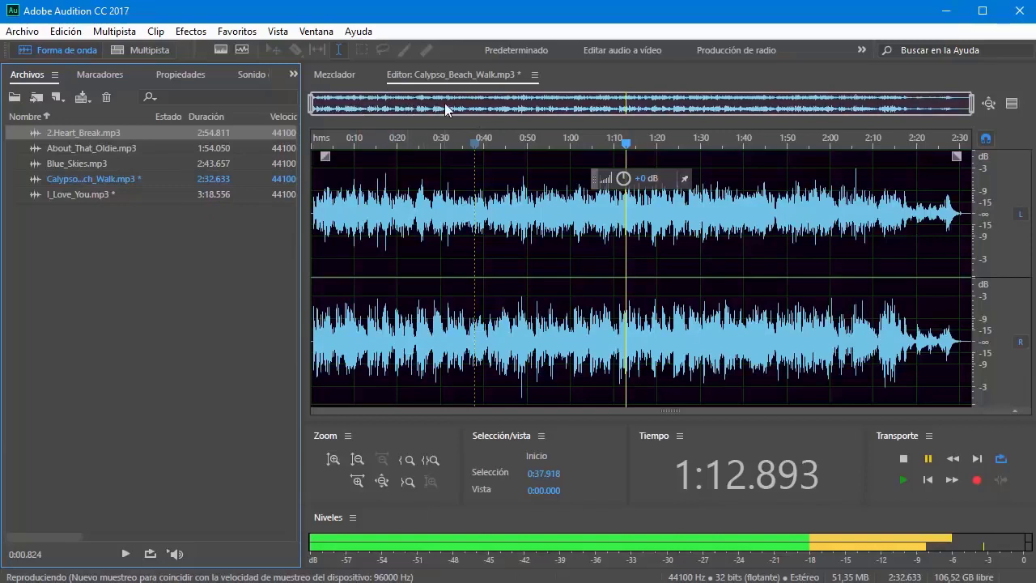
View the Mezclador panel, return to the Calypso_Beach_Walk.mp3 editor, and inspect the editor's list of open files
{"action": "left_click", "coordinate": [339, 73]}
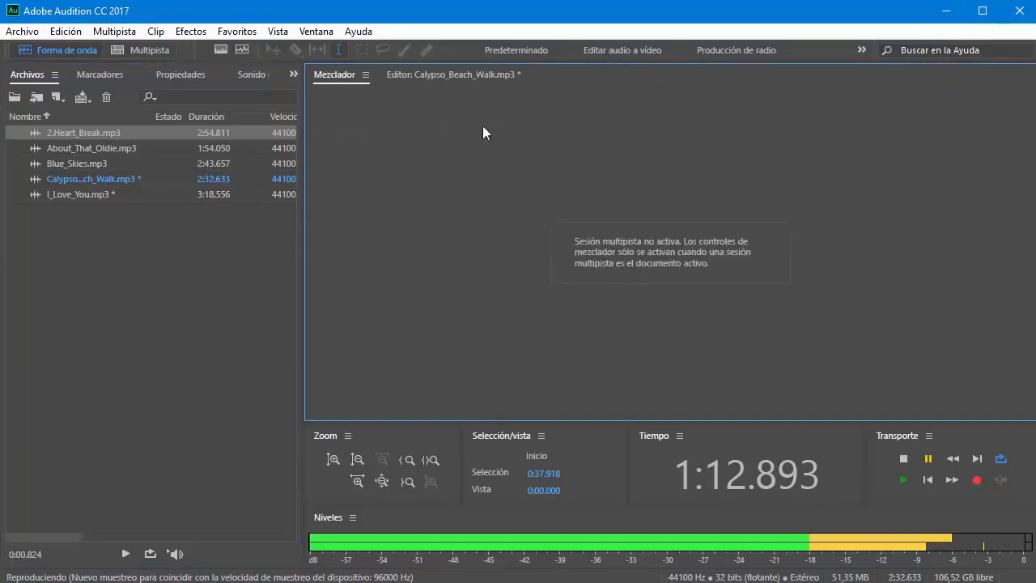
{"action": "left_click", "coordinate": [450, 75]}
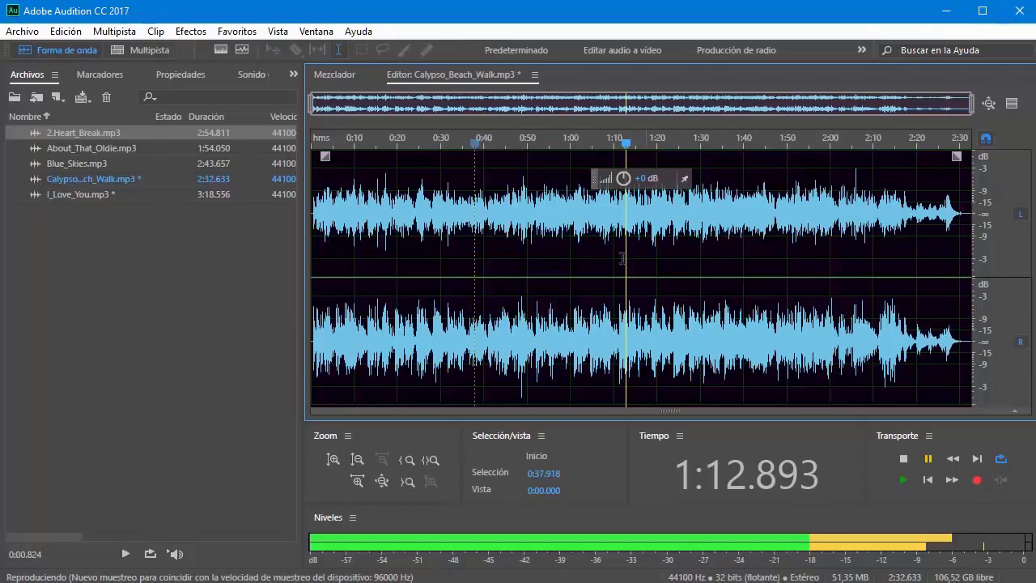
{"action": "left_click", "coordinate": [528, 220]}
{"action": "left_click", "coordinate": [534, 75]}
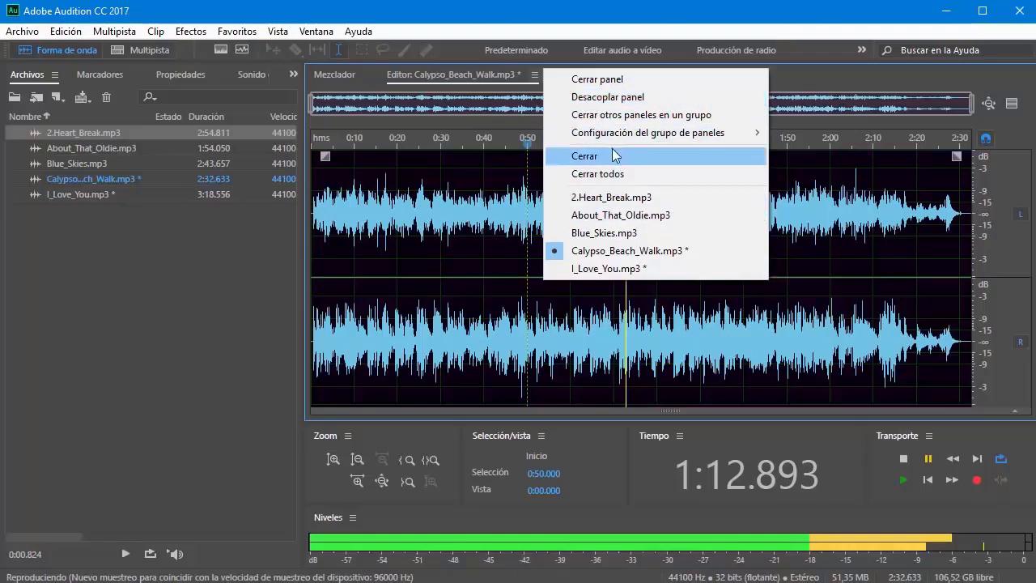
{"action": "left_click", "coordinate": [454, 16]}
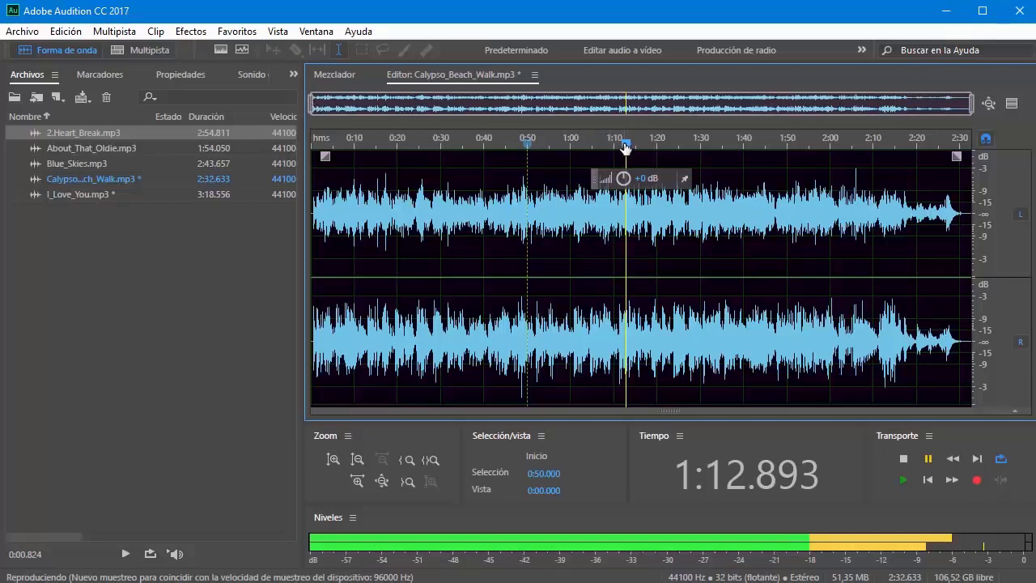
Move the playhead to 0:38.906, zoom the overview range in to a few seconds around it, and restore the full view
{"action": "left_click_drag", "start_coordinate": [626, 147], "coordinate": [478, 146]}
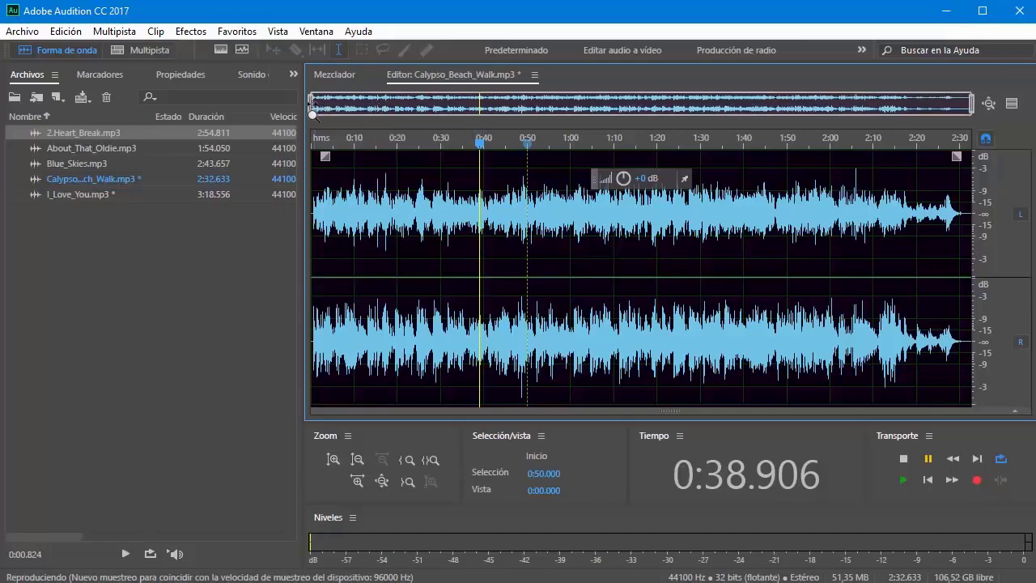
{"action": "left_click_drag", "start_coordinate": [312, 103], "coordinate": [434, 103]}
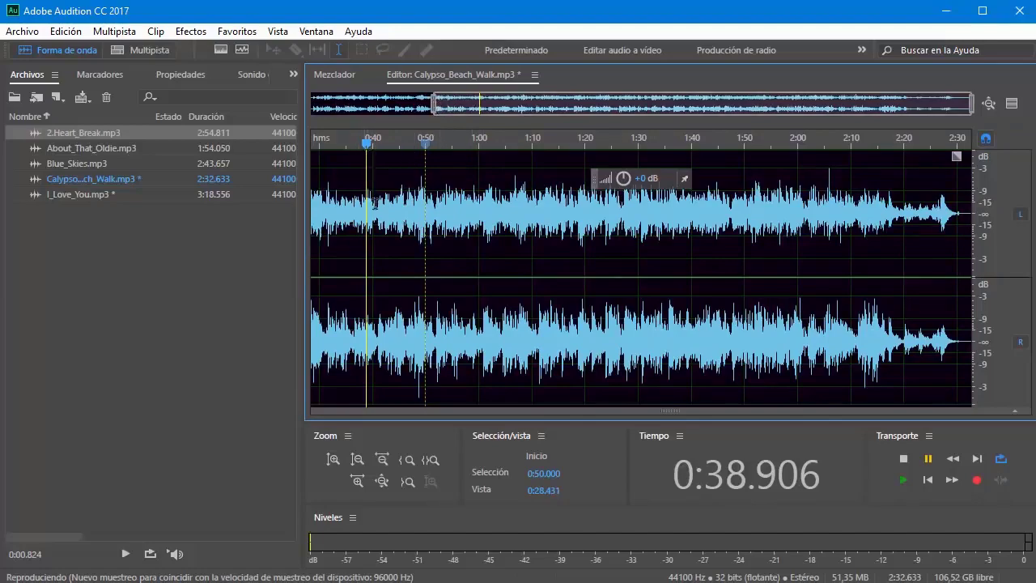
{"action": "left_click_drag", "start_coordinate": [971, 114], "coordinate": [488, 115]}
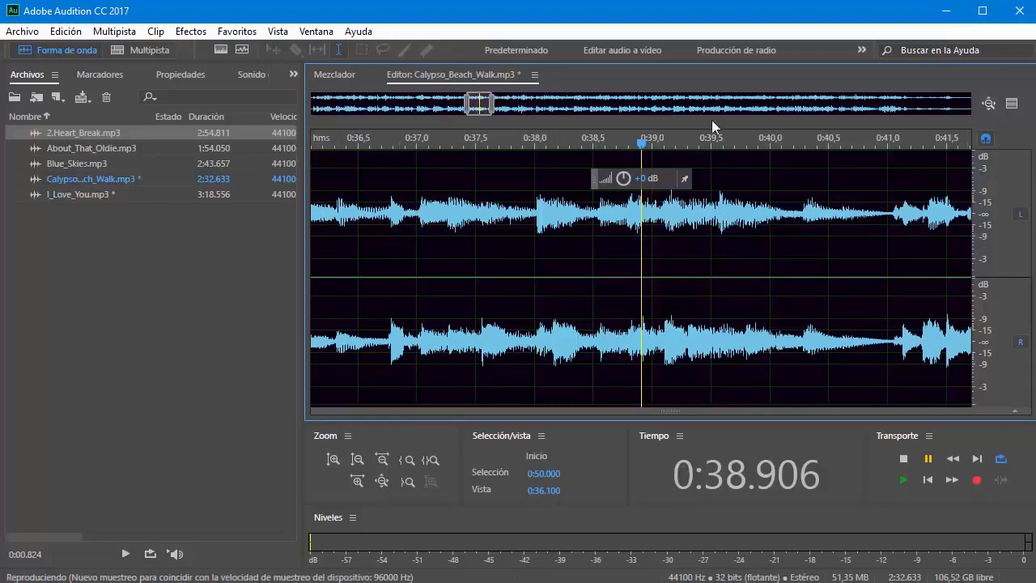
{"action": "left_click", "coordinate": [988, 104]}
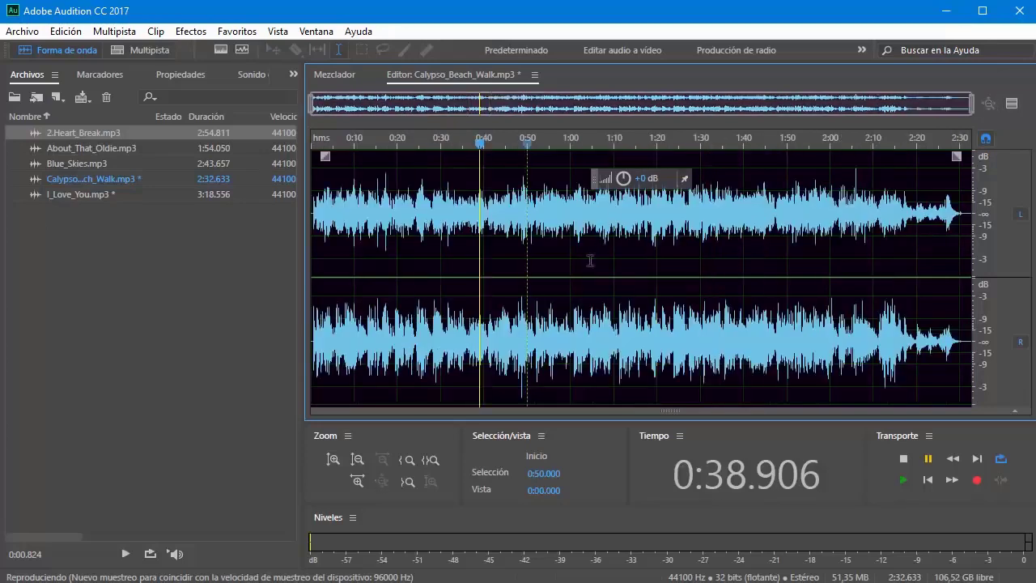
Set the start point to 0:42.834, then zoom the waveform's amplitude in two levels and back out
{"action": "left_click", "coordinate": [496, 183]}
{"action": "left_click", "coordinate": [332, 460]}
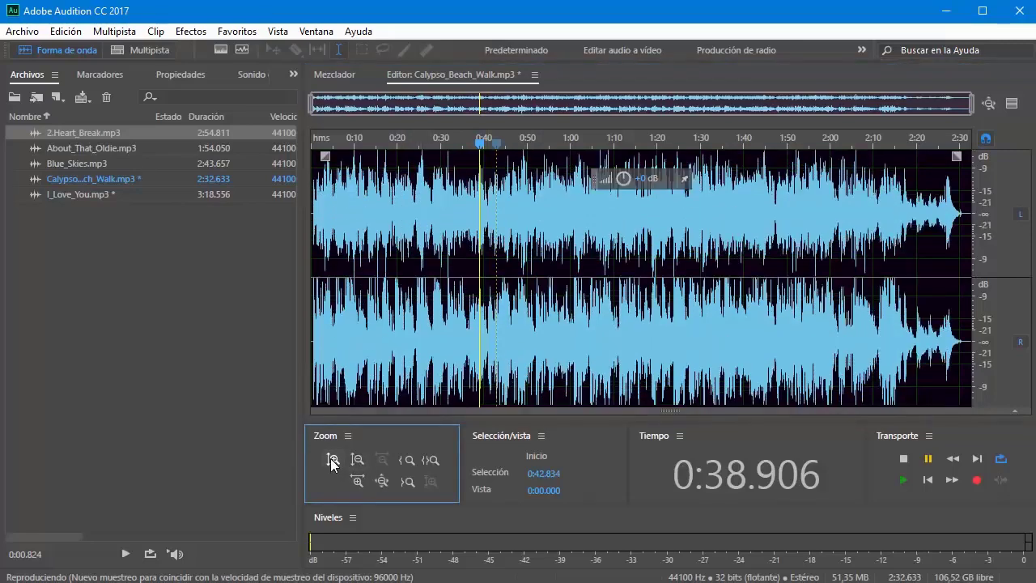
{"action": "left_click", "coordinate": [332, 460]}
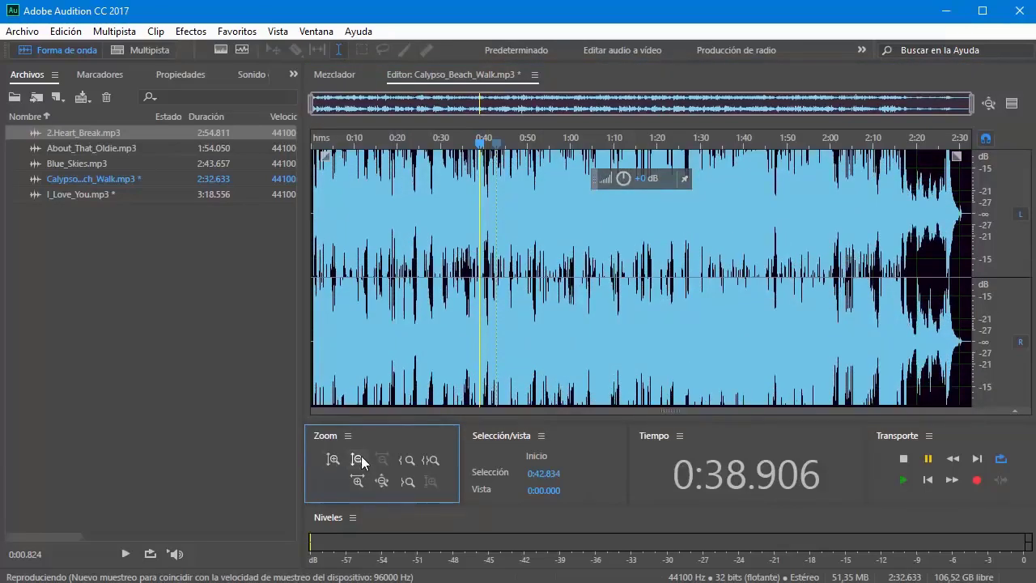
{"action": "left_click", "coordinate": [360, 462]}
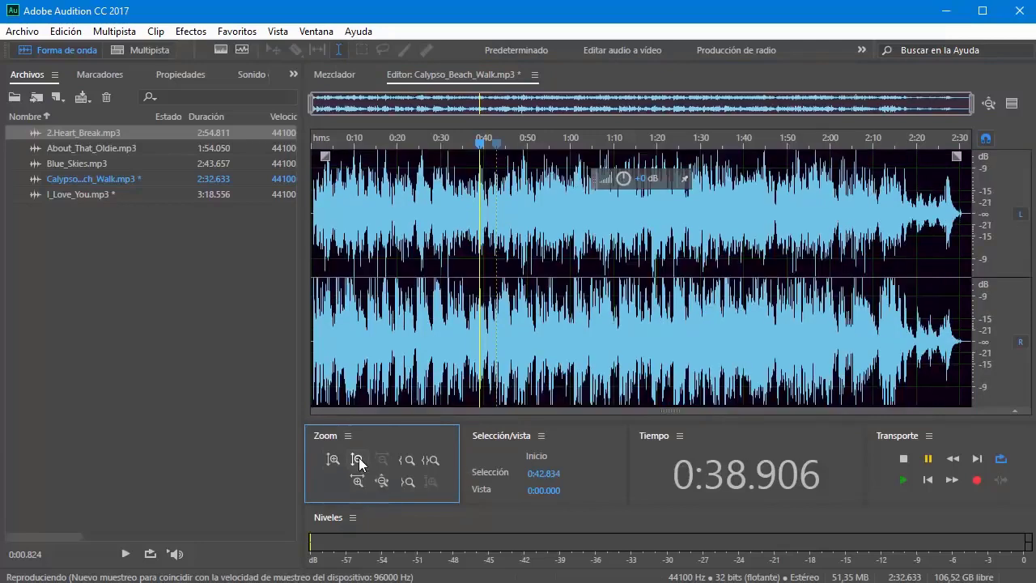
{"action": "left_click", "coordinate": [361, 462]}
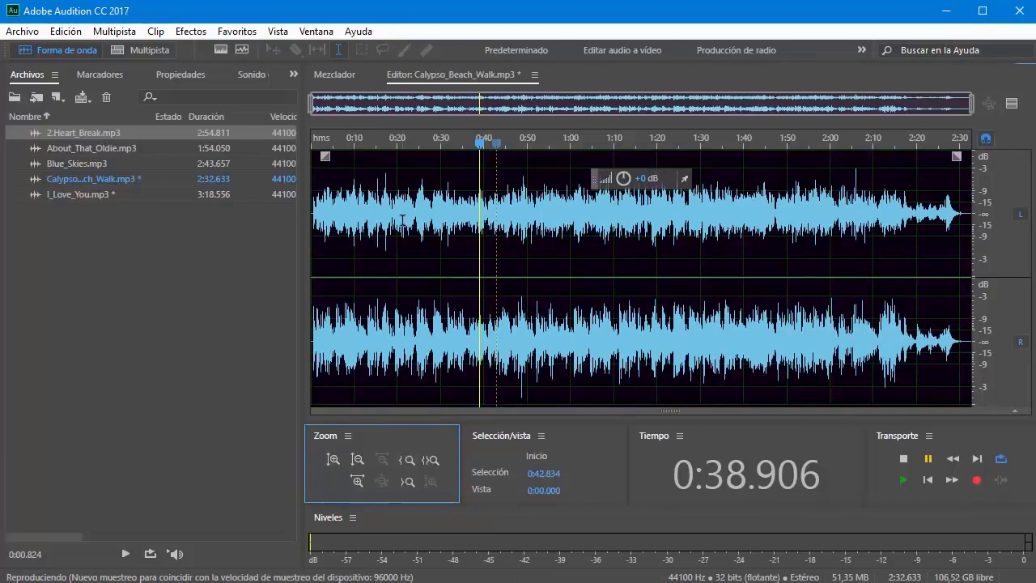
Select the audio from 0:20.000 to about 1:05 and zoom in repeatedly on the selection's in point
{"action": "left_click_drag", "start_coordinate": [397, 221], "coordinate": [593, 220]}
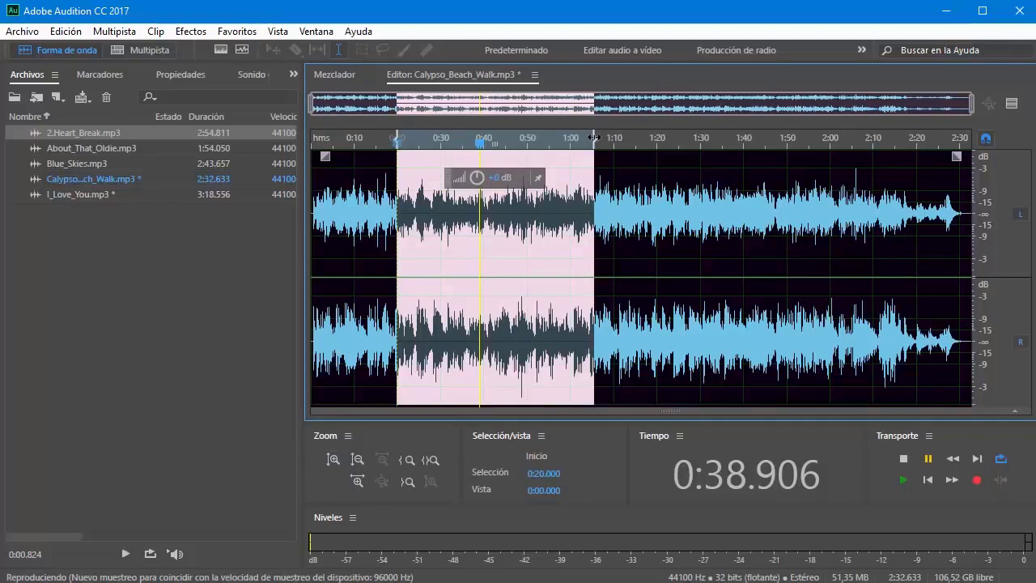
{"action": "left_click", "coordinate": [408, 460]}
{"action": "left_click", "coordinate": [408, 460]}
{"action": "left_click", "coordinate": [408, 460]}
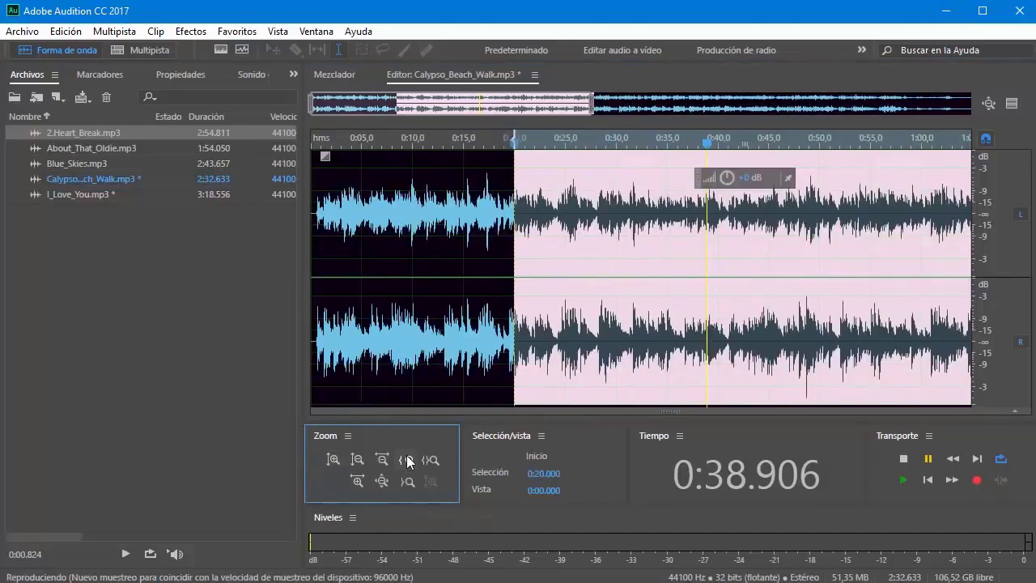
{"action": "left_click", "coordinate": [408, 460]}
{"action": "left_click", "coordinate": [408, 460]}
{"action": "left_click", "coordinate": [408, 460]}
{"action": "left_click", "coordinate": [408, 460]}
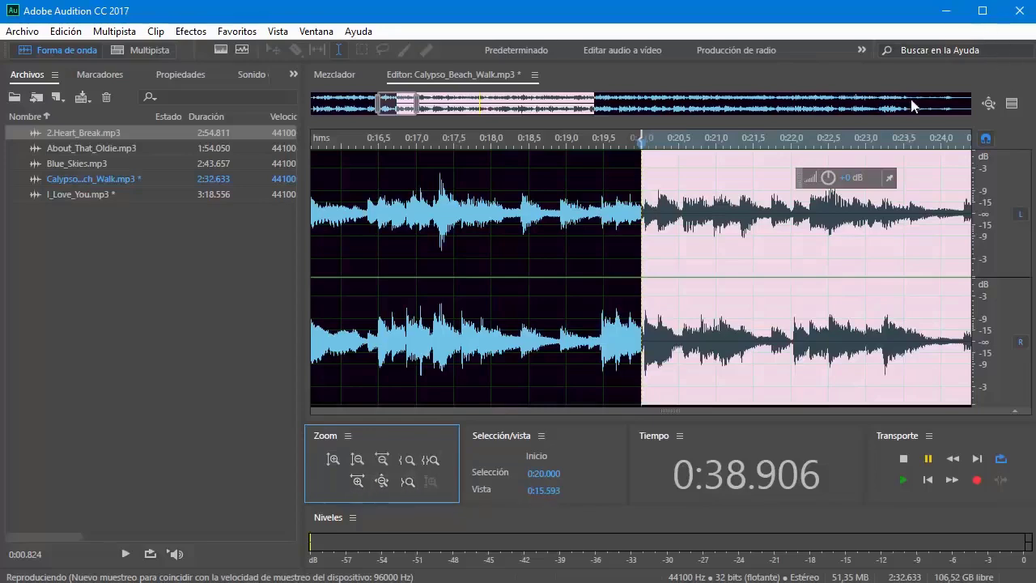
Zoom in on the selection's out point, then expand the overview range to show the whole track
{"action": "left_click_drag", "start_coordinate": [416, 104], "coordinate": [609, 108]}
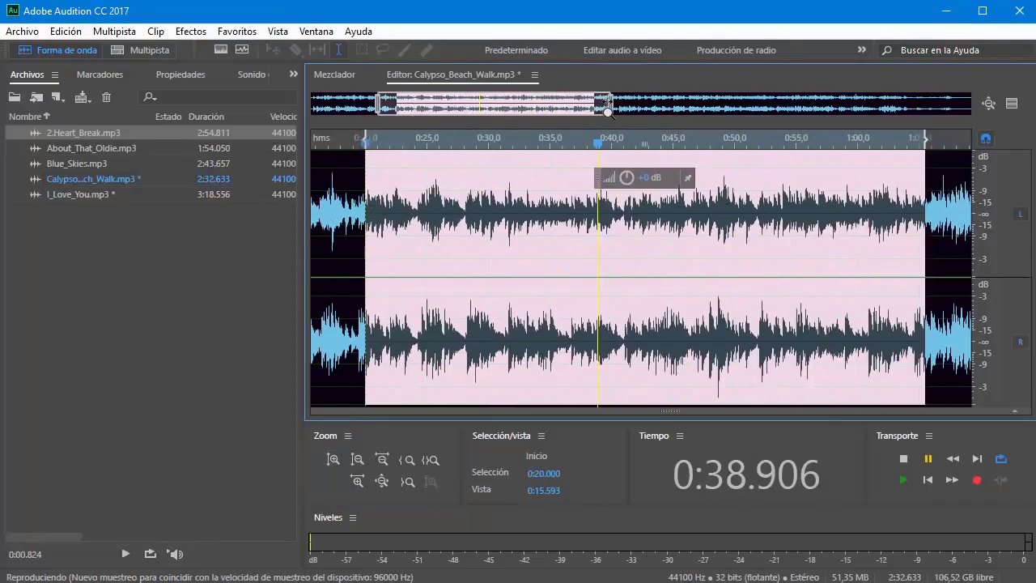
{"action": "left_click", "coordinate": [409, 481]}
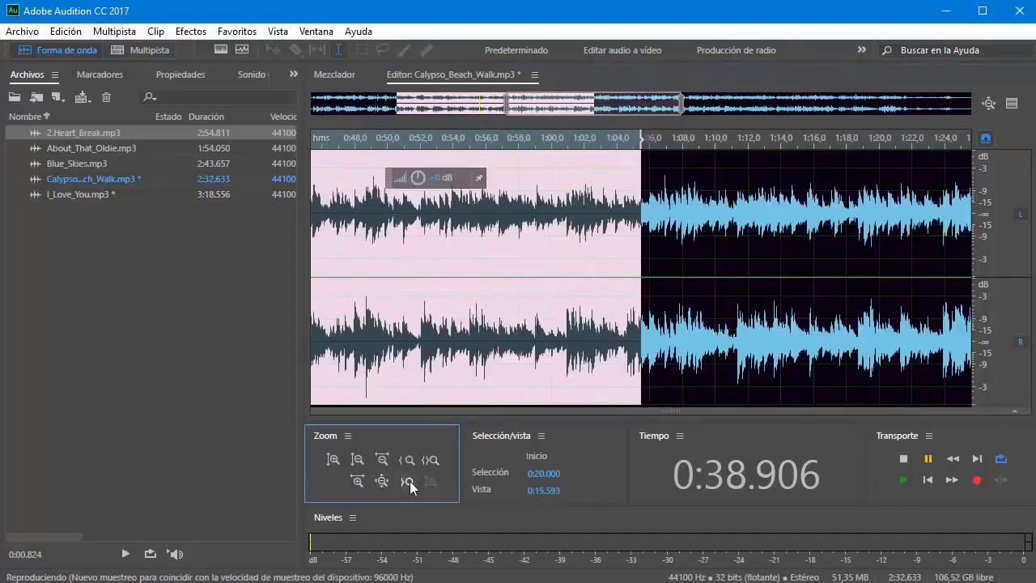
{"action": "left_click", "coordinate": [410, 481]}
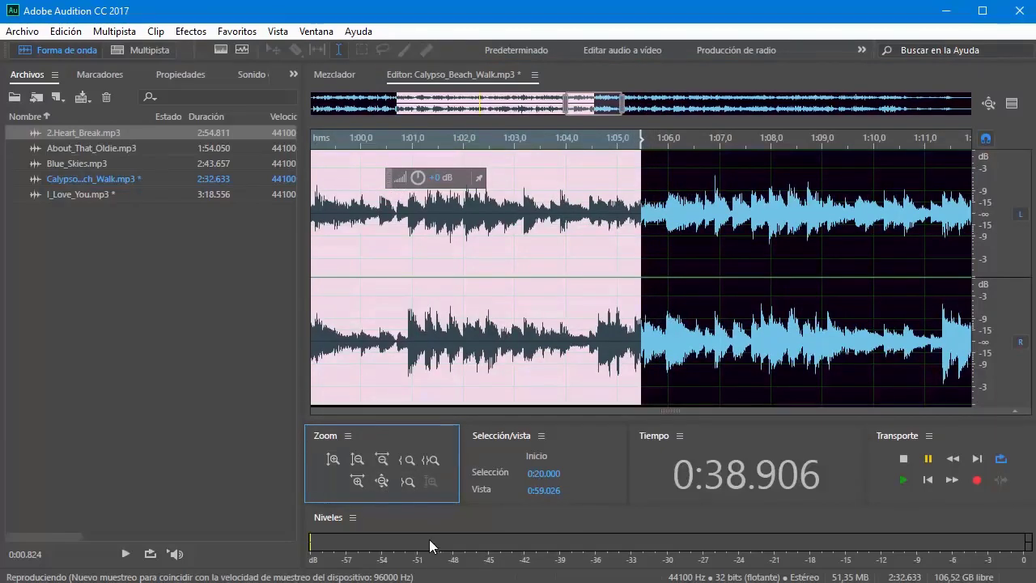
{"action": "left_click_drag", "start_coordinate": [564, 108], "coordinate": [366, 123]}
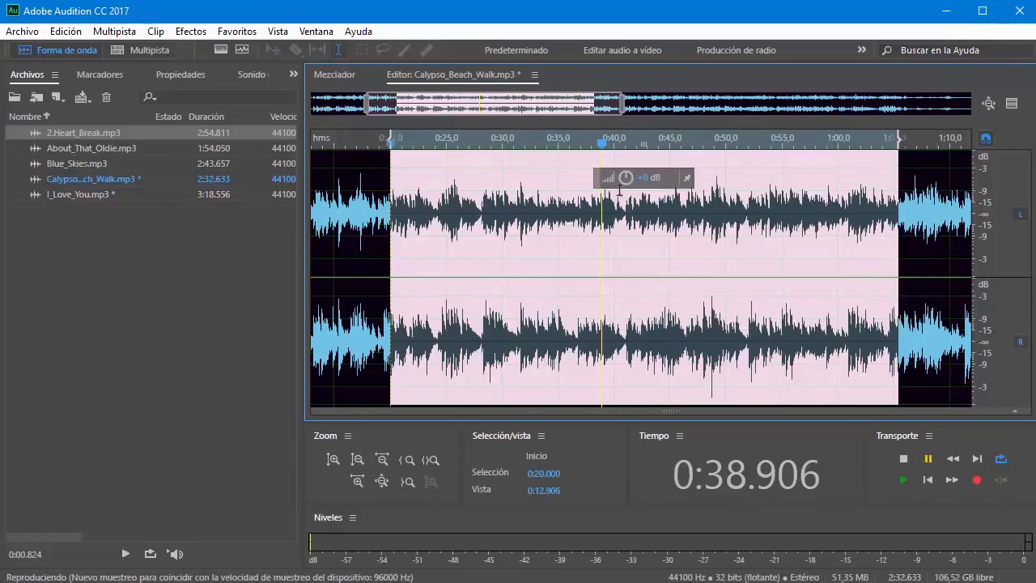
{"action": "left_click_drag", "start_coordinate": [367, 103], "coordinate": [312, 102]}
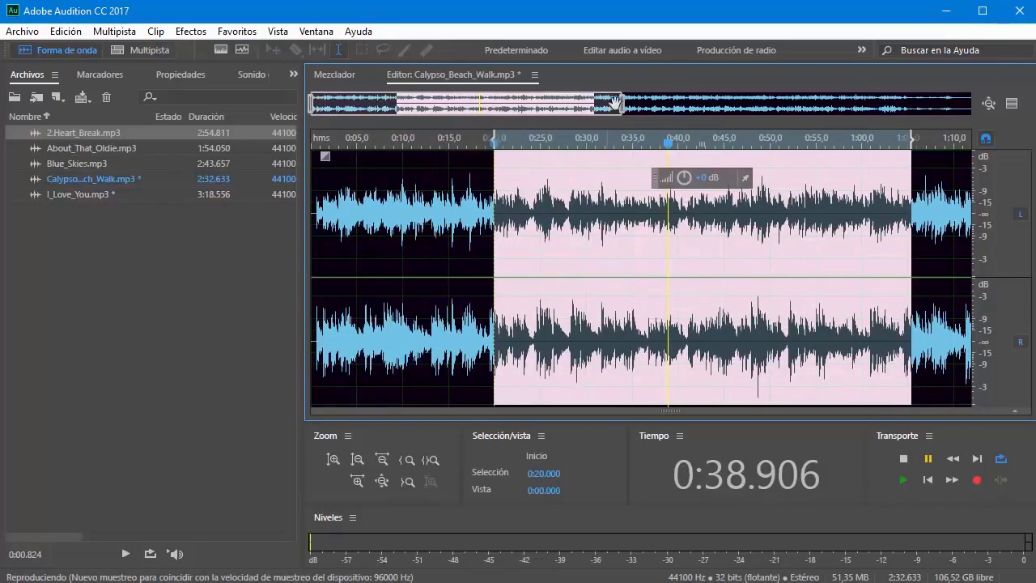
{"action": "left_click_drag", "start_coordinate": [617, 103], "coordinate": [970, 103]}
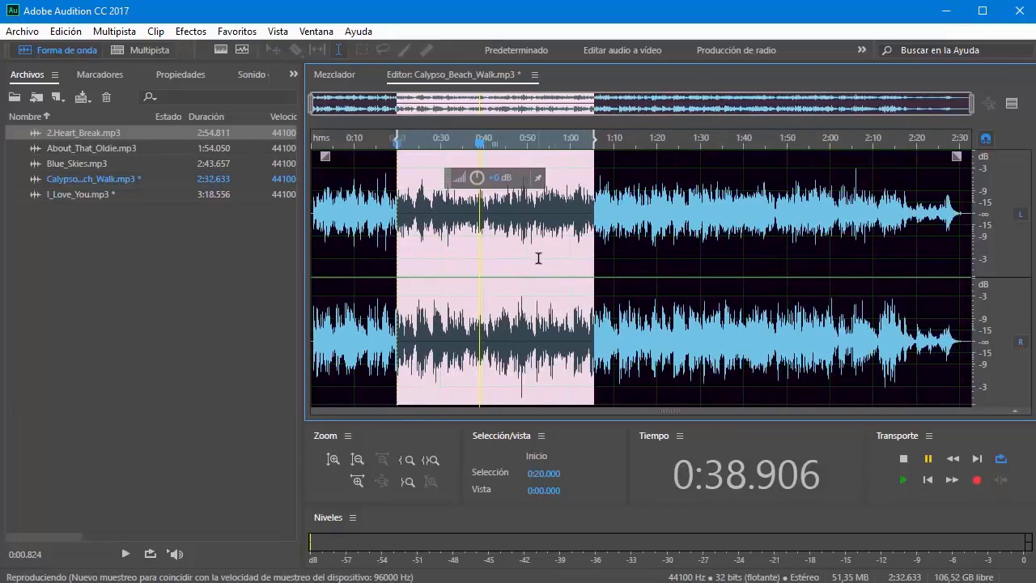
Select the audio from 0:28.431 to about 0:34, zoom to that selection, and place the playhead at 0:30.798
{"action": "left_click", "coordinate": [538, 258]}
{"action": "left_click_drag", "start_coordinate": [433, 224], "coordinate": [459, 227]}
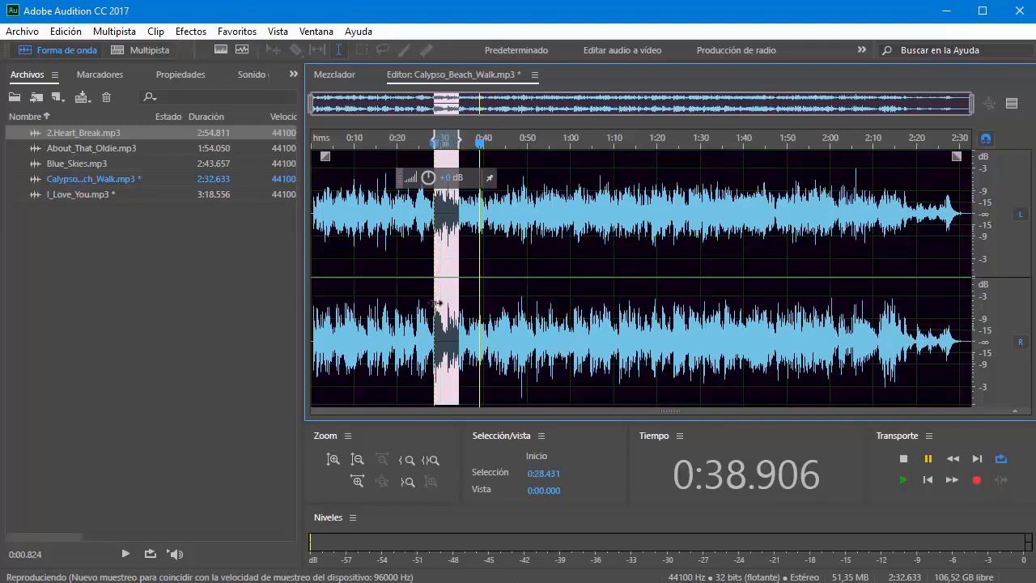
{"action": "left_click", "coordinate": [431, 459]}
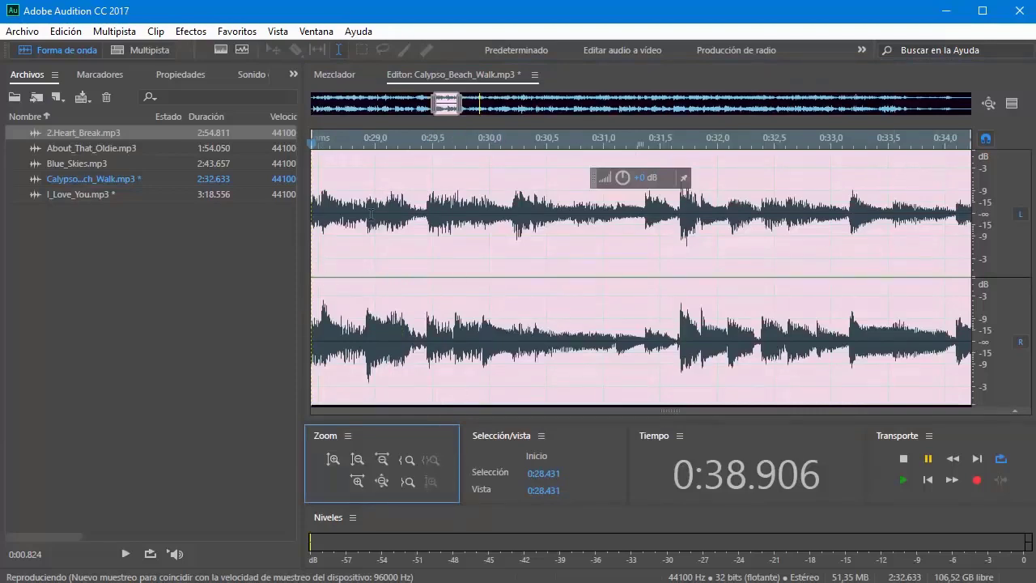
{"action": "left_click_drag", "start_coordinate": [434, 105], "coordinate": [472, 112]}
{"action": "left_click", "coordinate": [527, 140]}
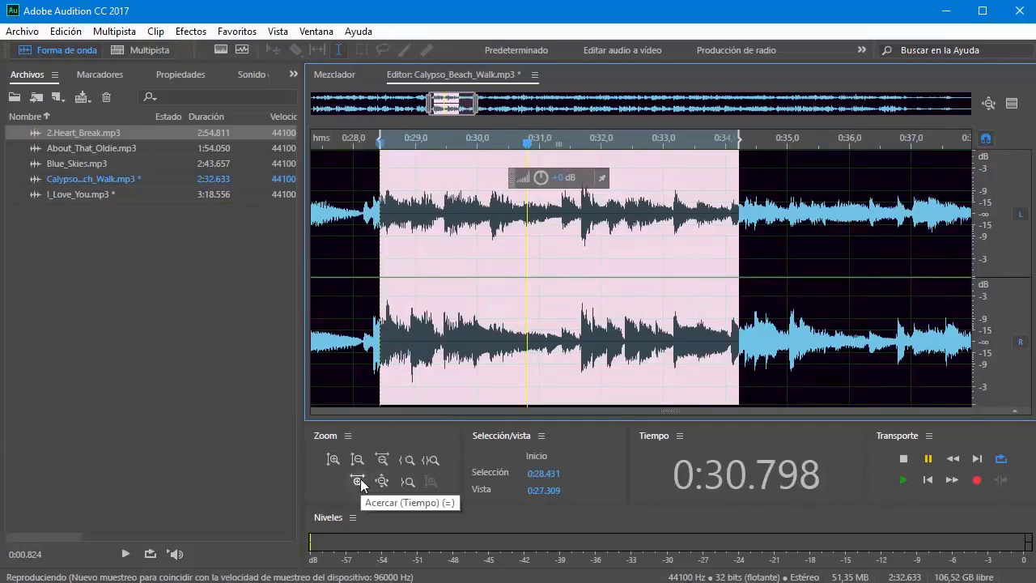
Try zooming out and in along the time axis around the selection, and zoom fully out to the whole track
{"action": "left_click", "coordinate": [382, 460]}
{"action": "left_click", "coordinate": [382, 459]}
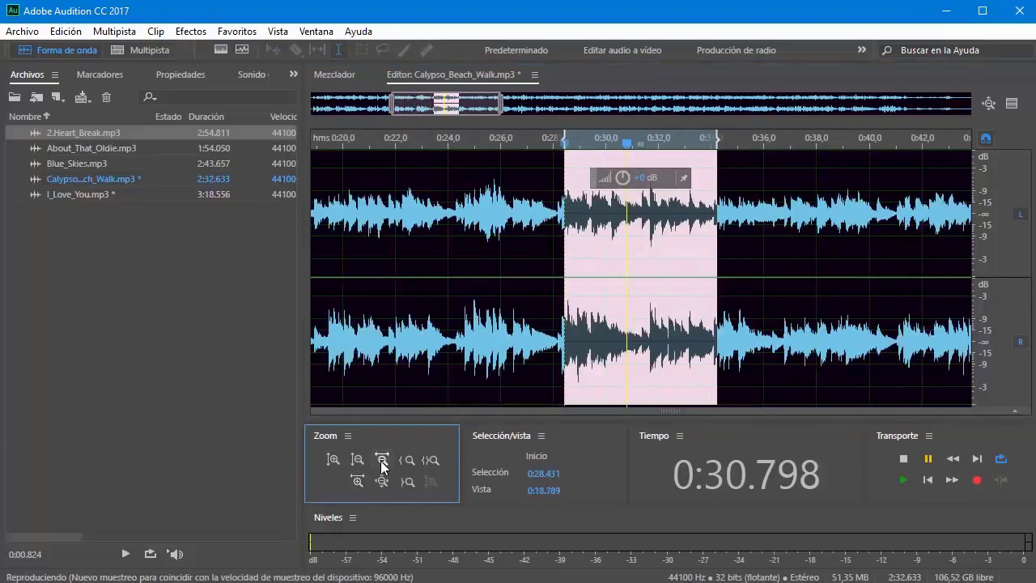
{"action": "left_click", "coordinate": [382, 460]}
{"action": "left_click", "coordinate": [381, 460]}
{"action": "left_click", "coordinate": [382, 459]}
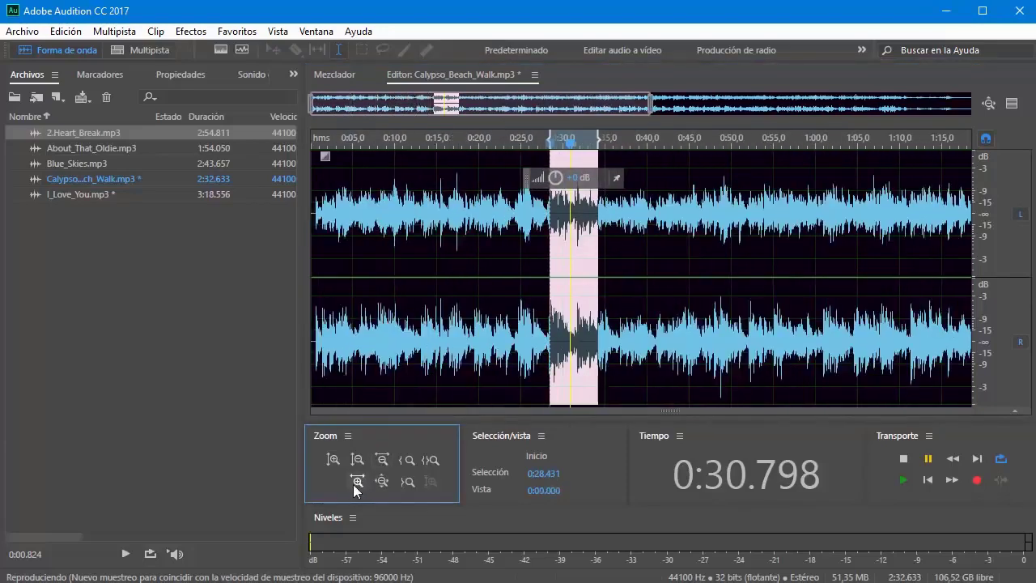
{"action": "left_click", "coordinate": [356, 483]}
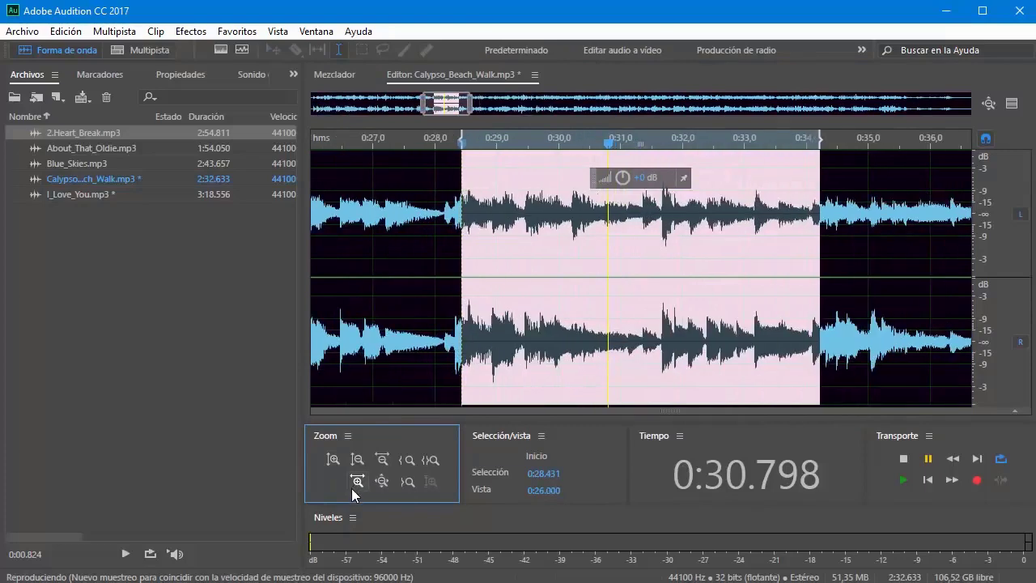
{"action": "left_click", "coordinate": [381, 483]}
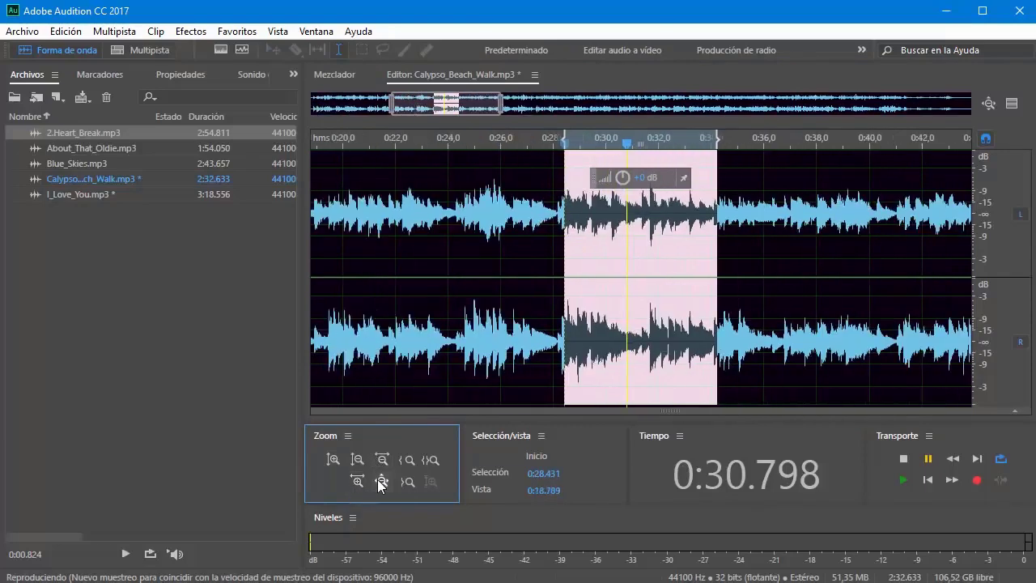
{"action": "left_click", "coordinate": [381, 484]}
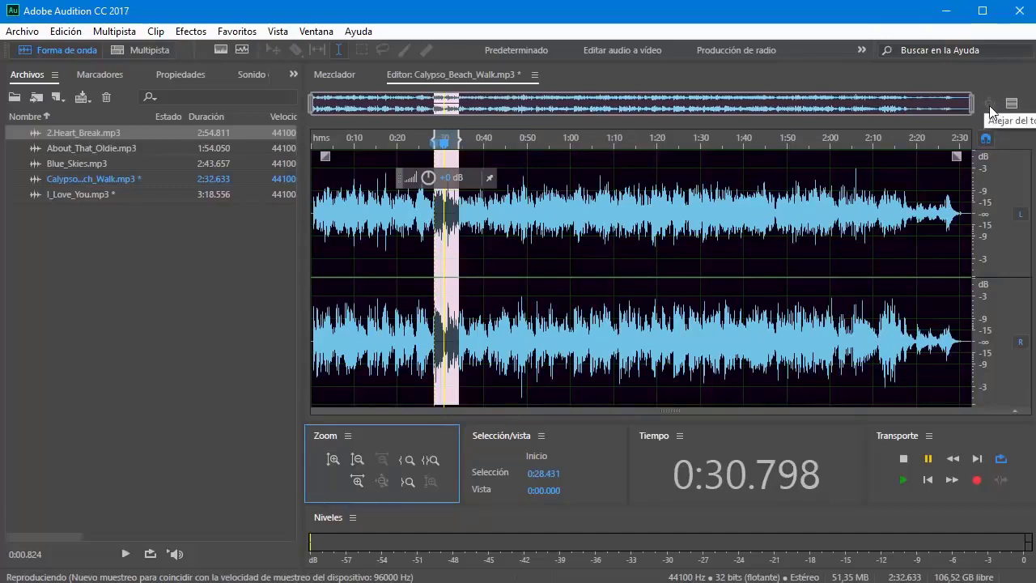
Place the cursor at 1:00.000 to clear the selection and widen the Selection/View panel to expose its end column
{"action": "left_click", "coordinate": [570, 257]}
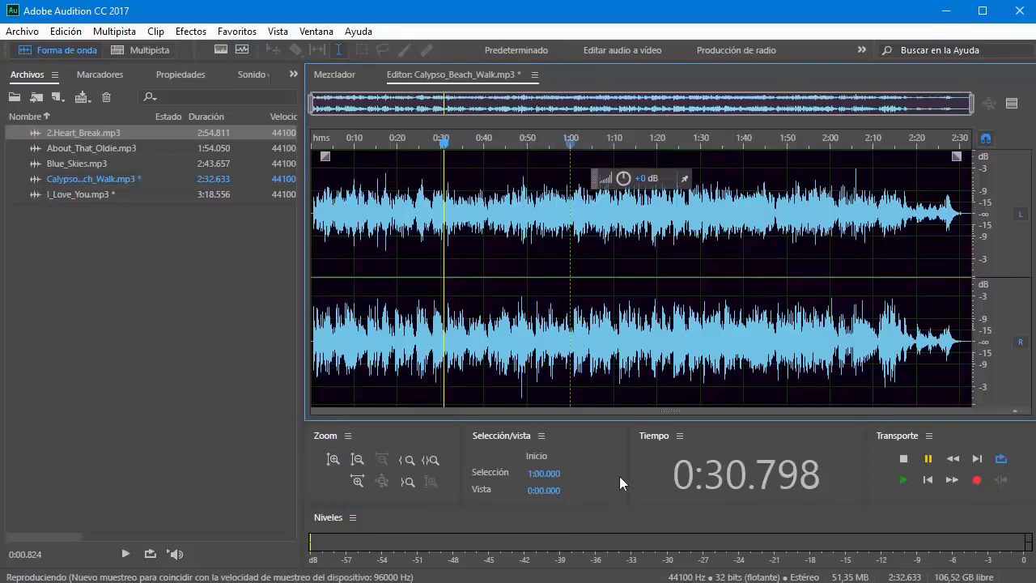
{"action": "left_click_drag", "start_coordinate": [629, 475], "coordinate": [633, 475]}
{"action": "left_click_drag", "start_coordinate": [641, 475], "coordinate": [644, 476]}
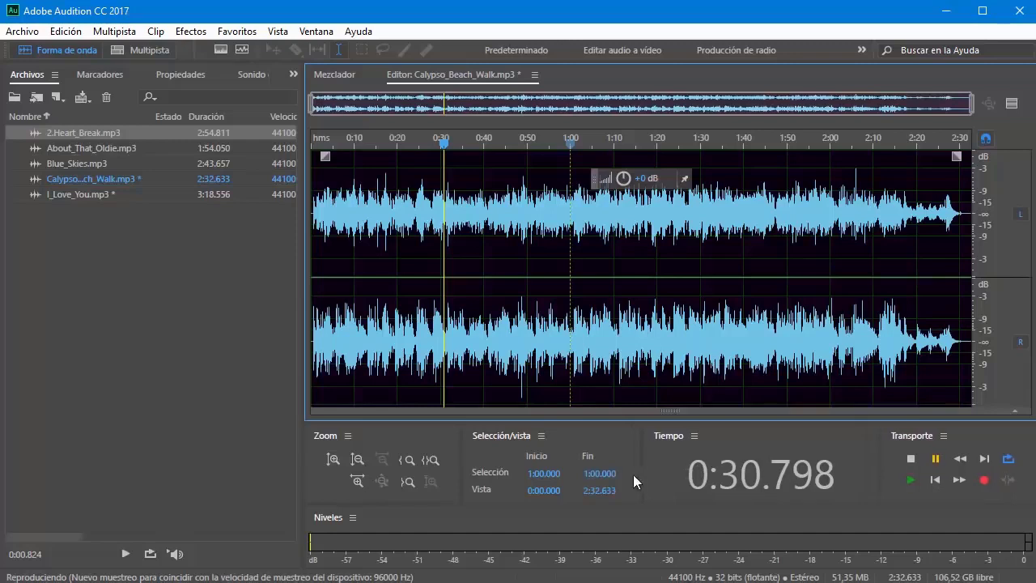
Place the edit cursor at 0:42.273 and move the playhead along the timeline ruler to 1:14.820
{"action": "left_click", "coordinate": [493, 225]}
{"action": "left_click", "coordinate": [546, 138]}
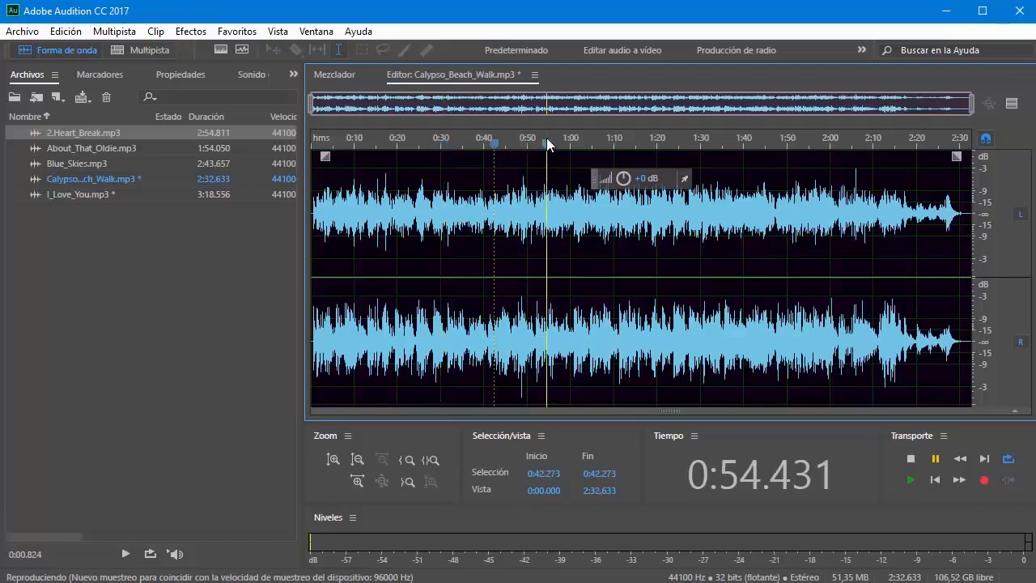
{"action": "left_click", "coordinate": [582, 137]}
{"action": "left_click", "coordinate": [635, 137]}
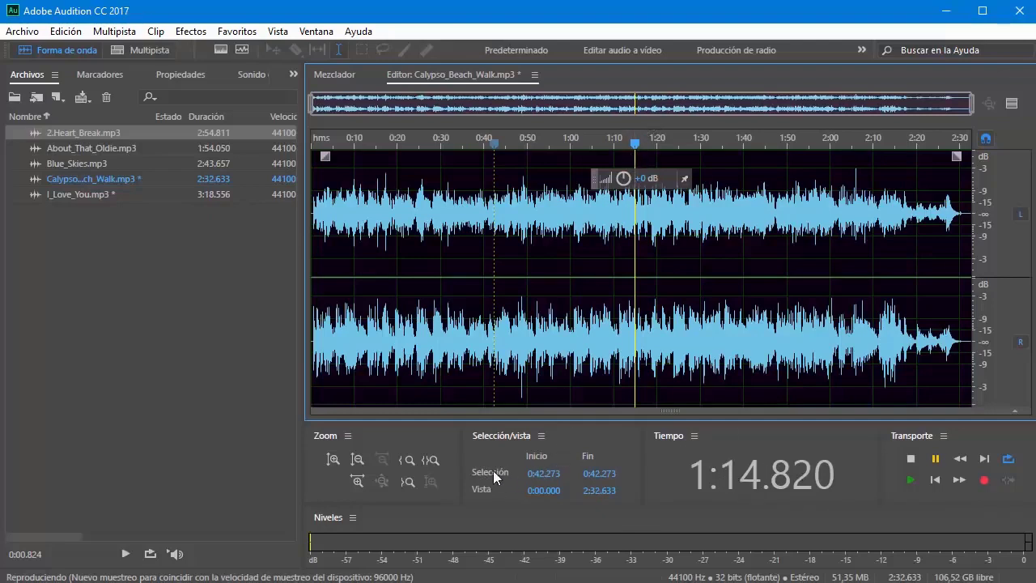
Select the audio from 0:16.647 to 0:43.208 and set the selection's start time to 0:10.000
{"action": "left_click_drag", "start_coordinate": [383, 214], "coordinate": [497, 227]}
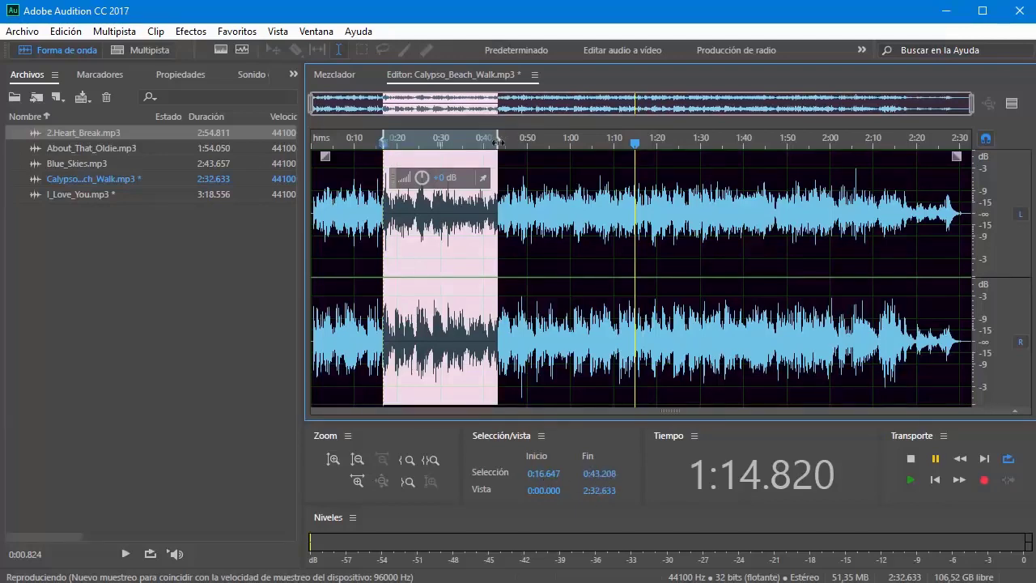
{"action": "left_click_drag", "start_coordinate": [549, 479], "coordinate": [544, 477]}
{"action": "left_click", "coordinate": [545, 479]}
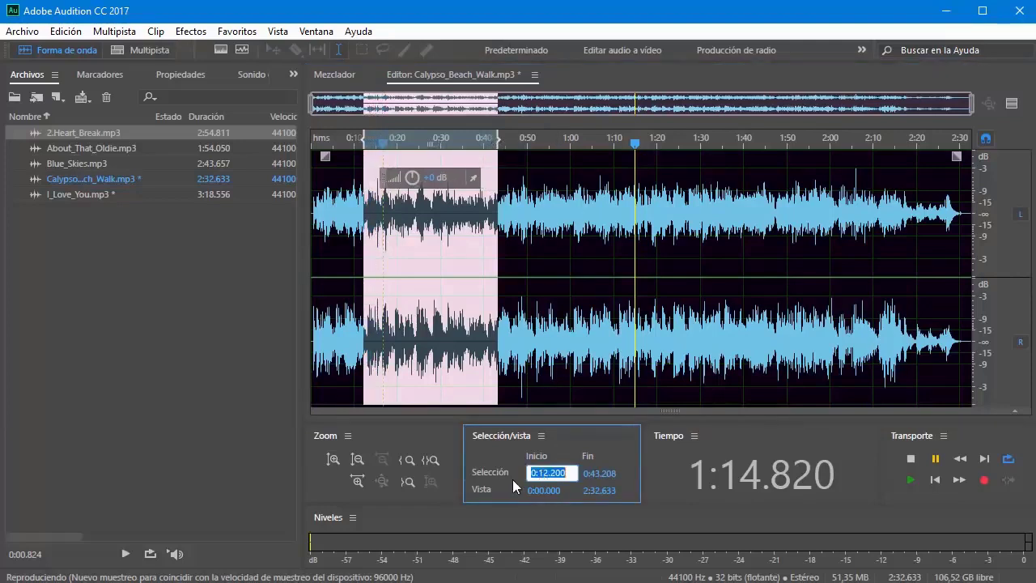
{"action": "left_click", "coordinate": [542, 472]}
{"action": "key", "text": "Delete"}
{"action": "key", "text": "Delete"}
{"action": "key", "text": "Return"}
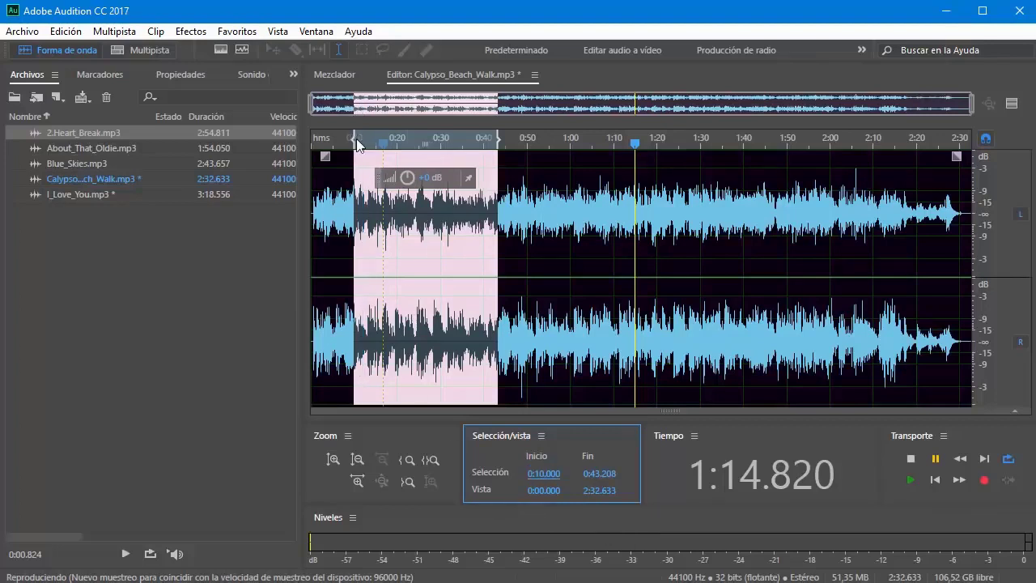
Set the selection's end time to 0:30.000
{"action": "left_click", "coordinate": [599, 474]}
{"action": "left_click", "coordinate": [597, 473]}
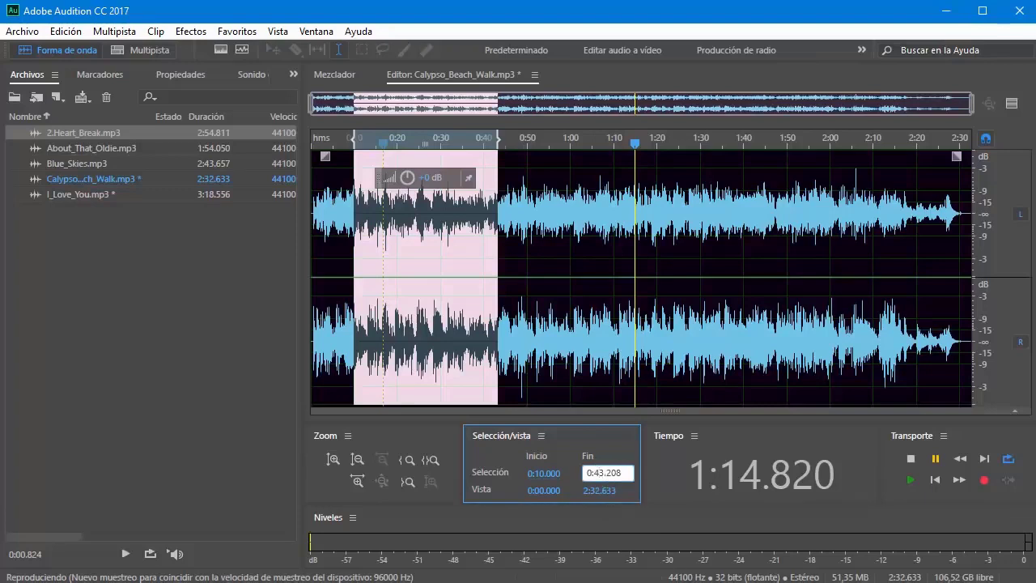
{"action": "key", "text": "BackSpace"}
{"action": "type", "text": "0"}
{"action": "key", "text": "Return"}
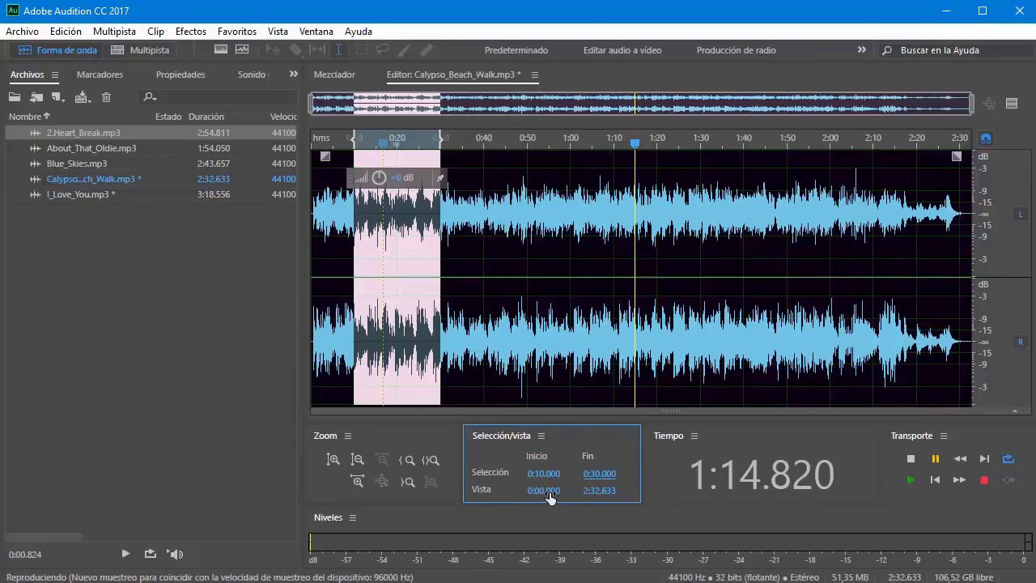
Set the start time of the visible waveform range to 0:09.000
{"action": "left_click_drag", "start_coordinate": [548, 493], "coordinate": [525, 492]}
{"action": "mouse_move", "coordinate": [971, 108]}
{"action": "left_mouse_down"}
{"action": "mouse_move", "coordinate": [615, 113]}
{"action": "mouse_move", "coordinate": [972, 109]}
{"action": "left_mouse_up"}
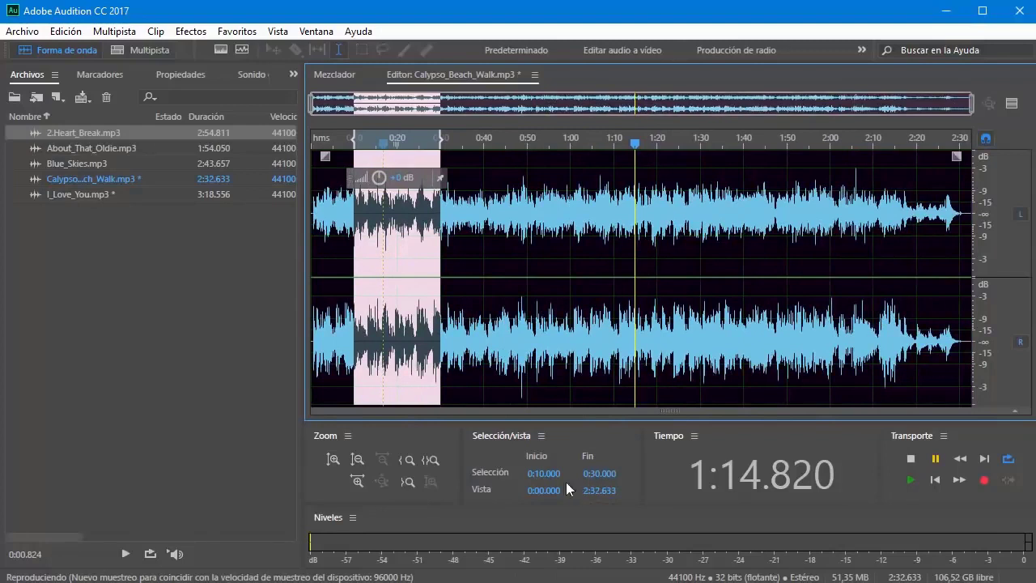
{"action": "left_click", "coordinate": [540, 494]}
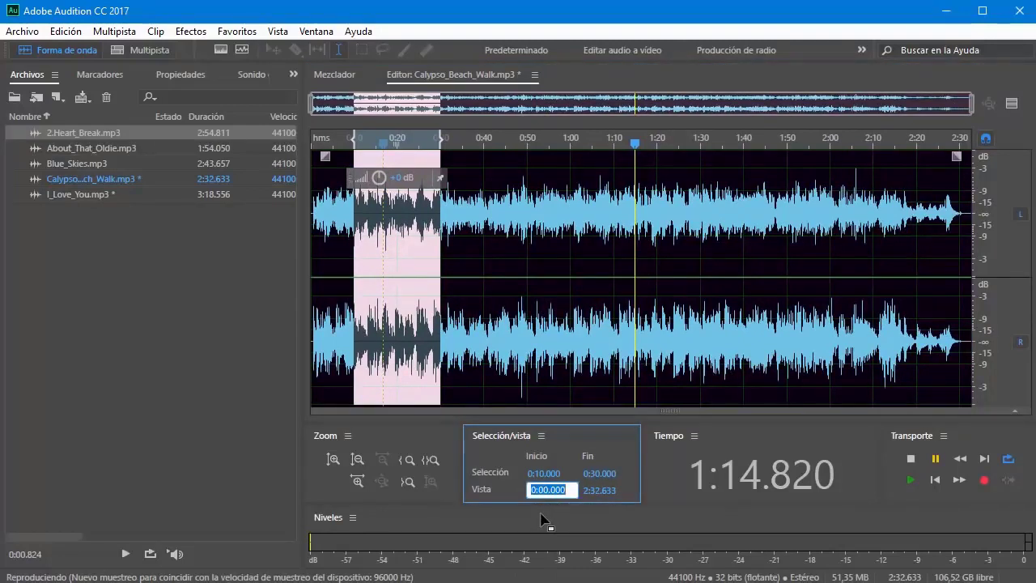
{"action": "key", "text": "End"}
{"action": "key", "text": "BackSpace"}
{"action": "type", "text": "1"}
{"action": "key", "text": "BackSpace"}
{"action": "key", "text": "BackSpace"}
{"action": "type", "text": "09"}
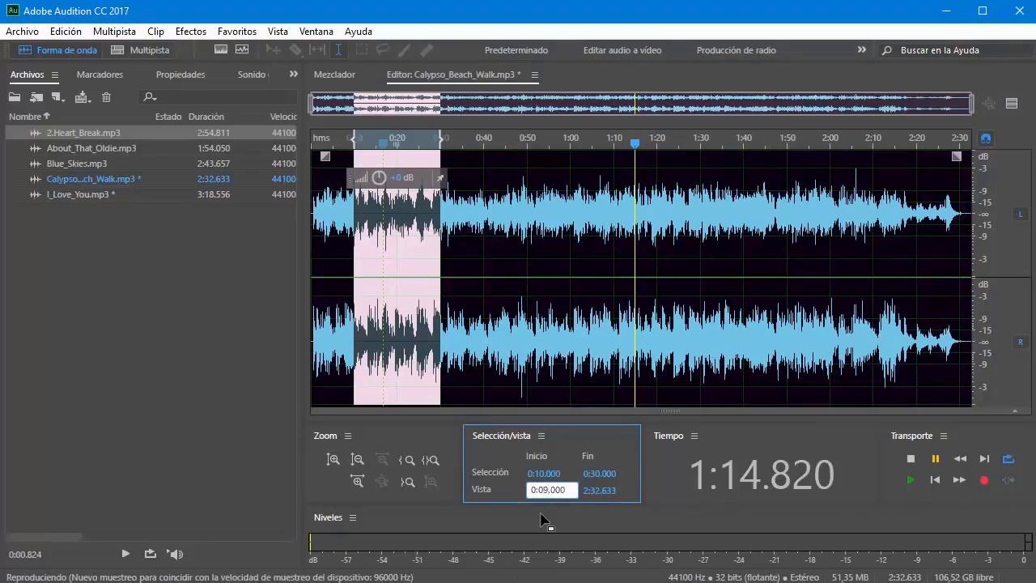
{"action": "key", "text": "Return"}
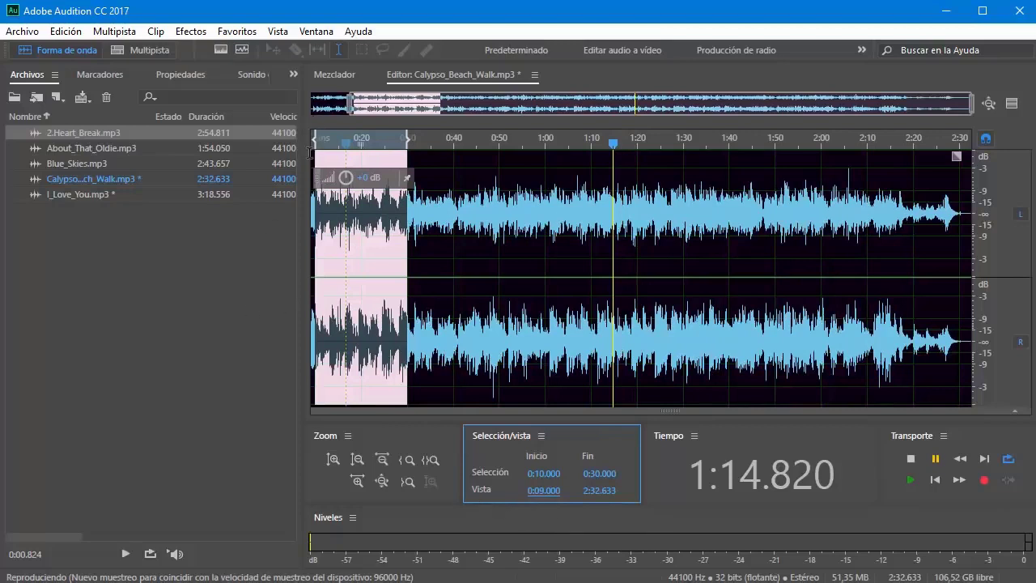
Set the end time of the visible waveform range to 0:40.000
{"action": "left_click", "coordinate": [607, 489]}
{"action": "left_click", "coordinate": [599, 494]}
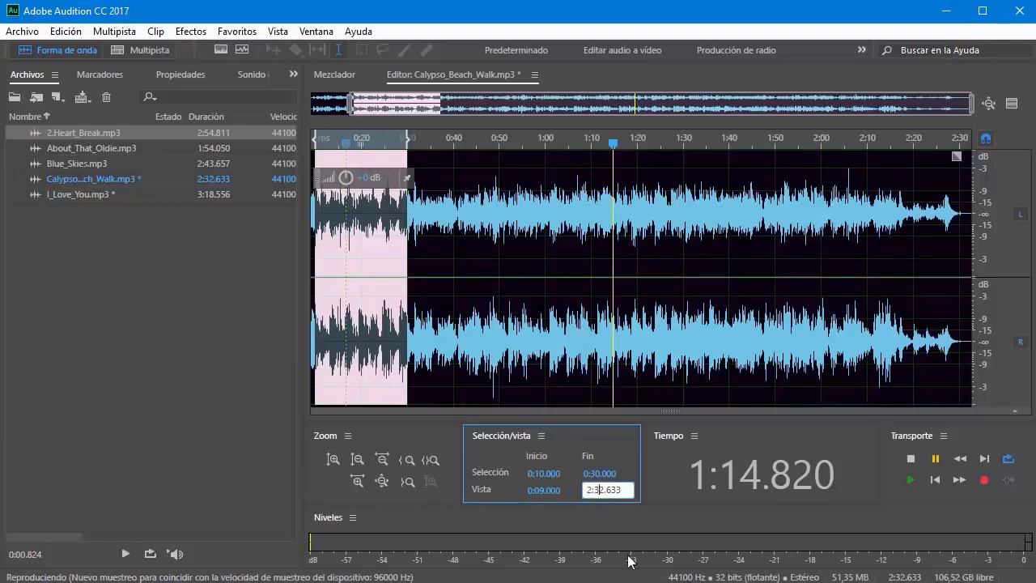
{"action": "key", "text": "Delete"}
{"action": "type", "text": "0"}
{"action": "key", "text": "Right"}
{"action": "key", "text": "Delete"}
{"action": "key", "text": "Delete"}
{"action": "type", "text": "40"}
{"action": "key", "text": "Return"}
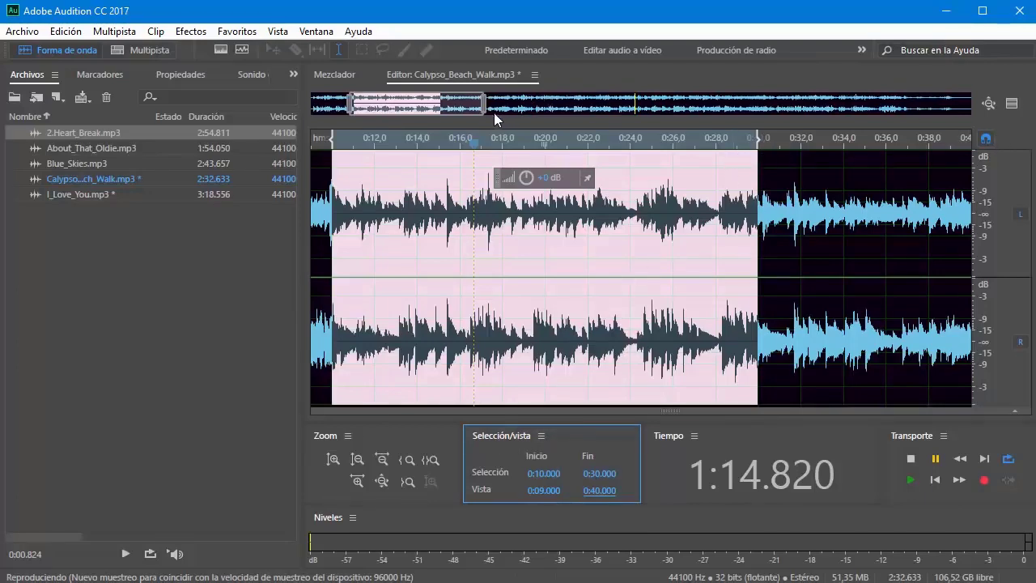
Shorten the visible range to end at 0:36.661 and select the audio from 0:13.305 to 0:17.407
{"action": "mouse_move", "coordinate": [483, 106]}
{"action": "left_mouse_down"}
{"action": "mouse_move", "coordinate": [449, 109]}
{"action": "mouse_move", "coordinate": [530, 114]}
{"action": "mouse_move", "coordinate": [469, 120]}
{"action": "left_mouse_up"}
{"action": "left_click_drag", "start_coordinate": [414, 215], "coordinate": [511, 209]}
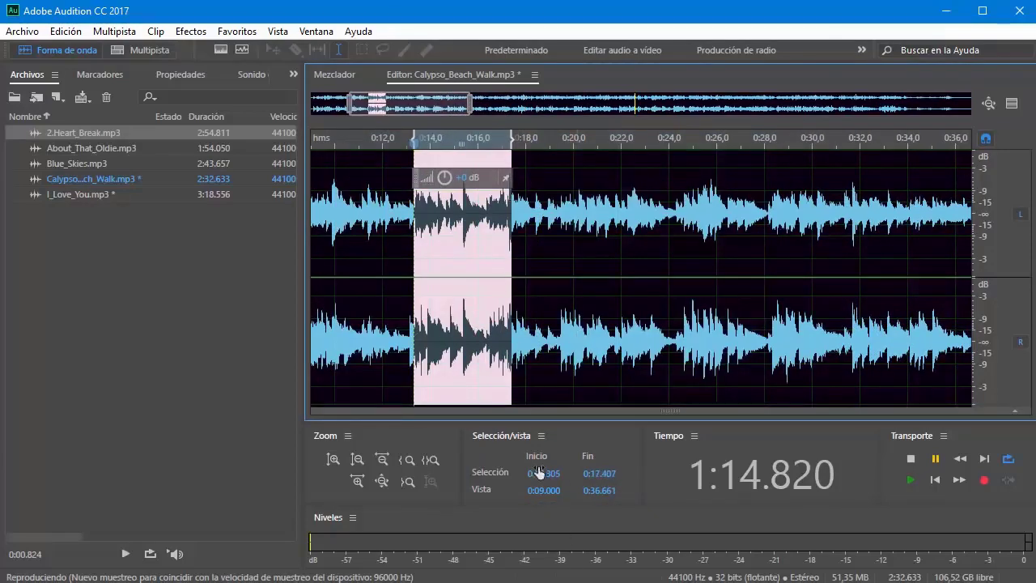
{"action": "right_click", "coordinate": [499, 438]}
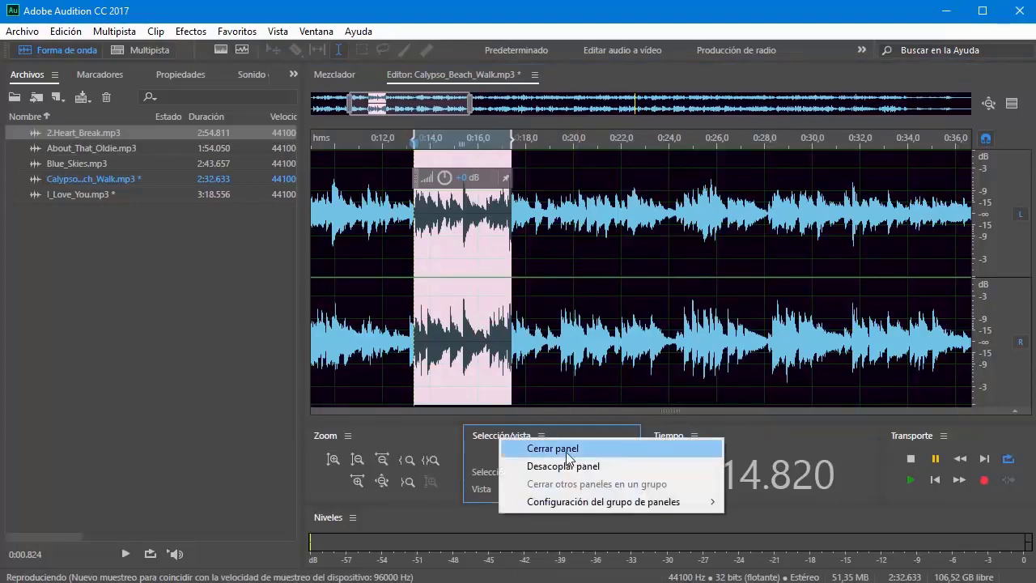
{"action": "left_click", "coordinate": [486, 437]}
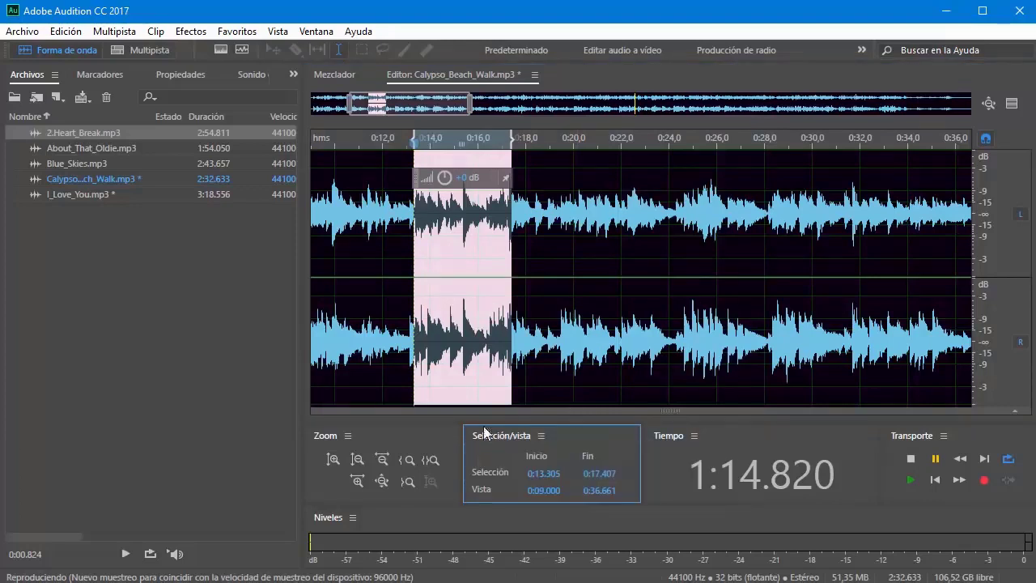
Make the Time panel's display smaller and select the audio from 0:15.508 to 0:21.576
{"action": "left_click", "coordinate": [656, 466]}
{"action": "left_click", "coordinate": [573, 220]}
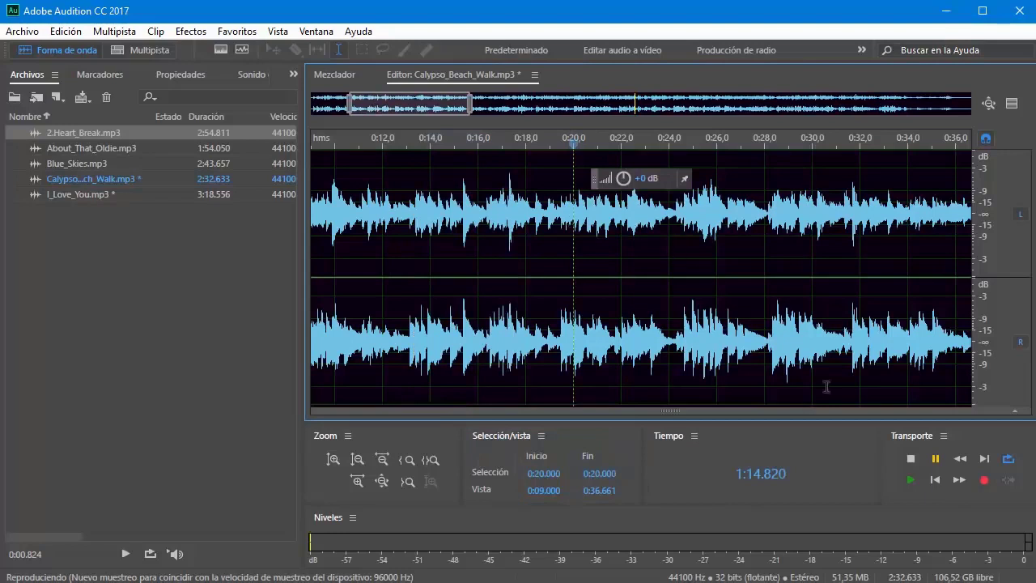
{"action": "left_click_drag", "start_coordinate": [467, 231], "coordinate": [611, 234]}
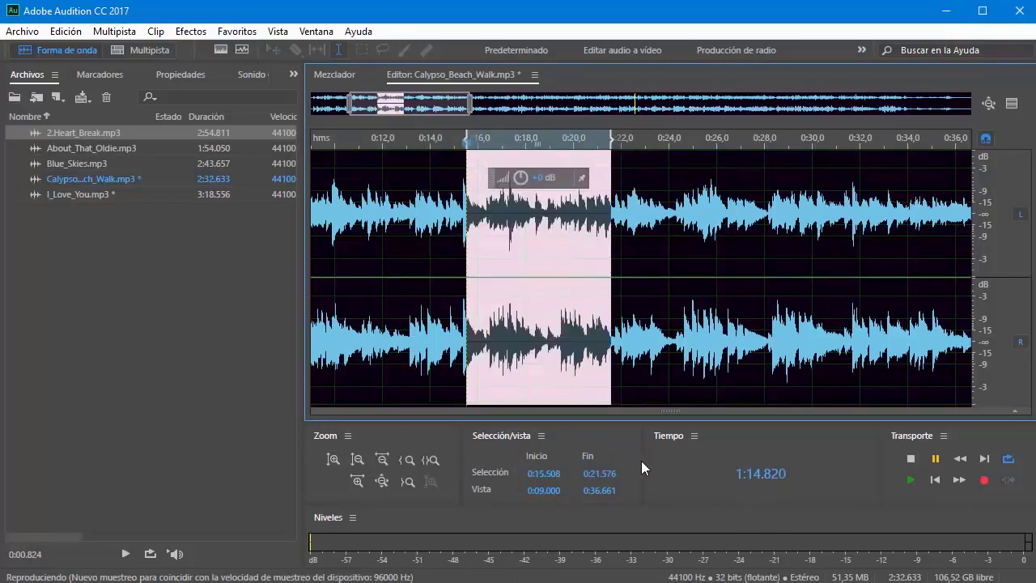
Narrow the Selection/View panel to its start column and place the edit cursor at 0:17.373
{"action": "left_click_drag", "start_coordinate": [640, 460], "coordinate": [619, 460]}
{"action": "left_click", "coordinate": [695, 305]}
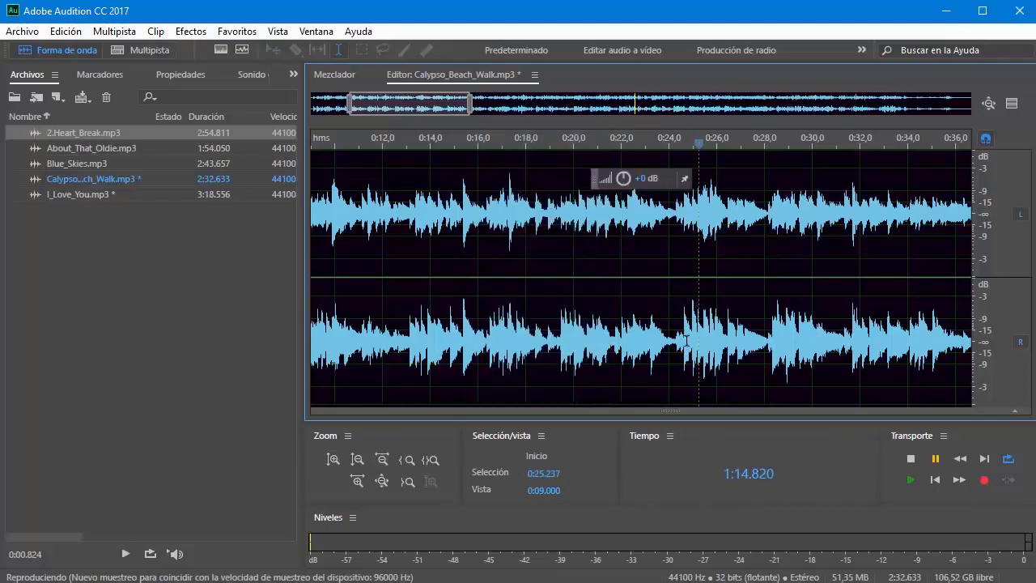
{"action": "left_click", "coordinate": [510, 217]}
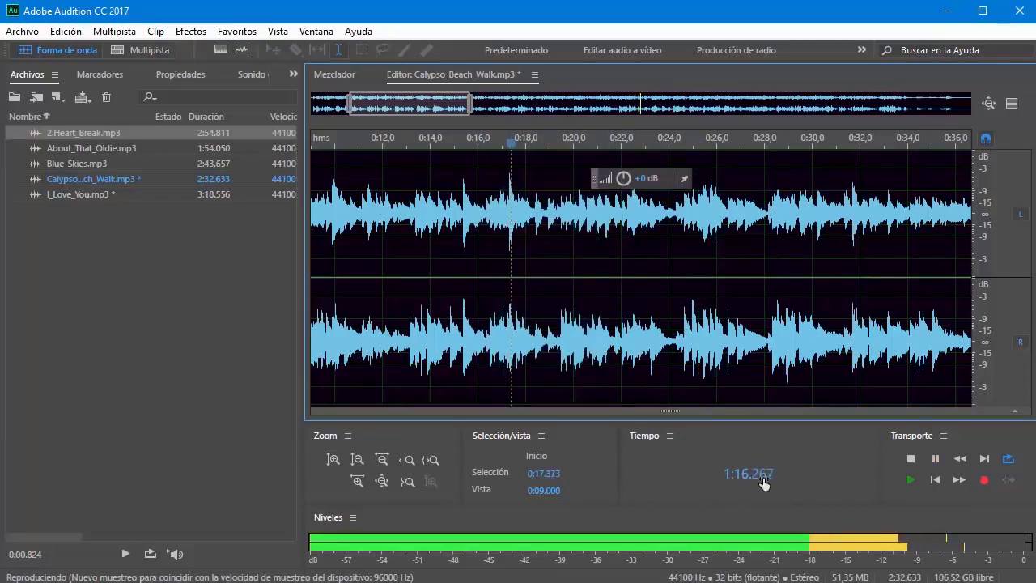
Stop playback and set the playhead time to 2:17.444 in the Time panel
{"action": "key", "text": "space"}
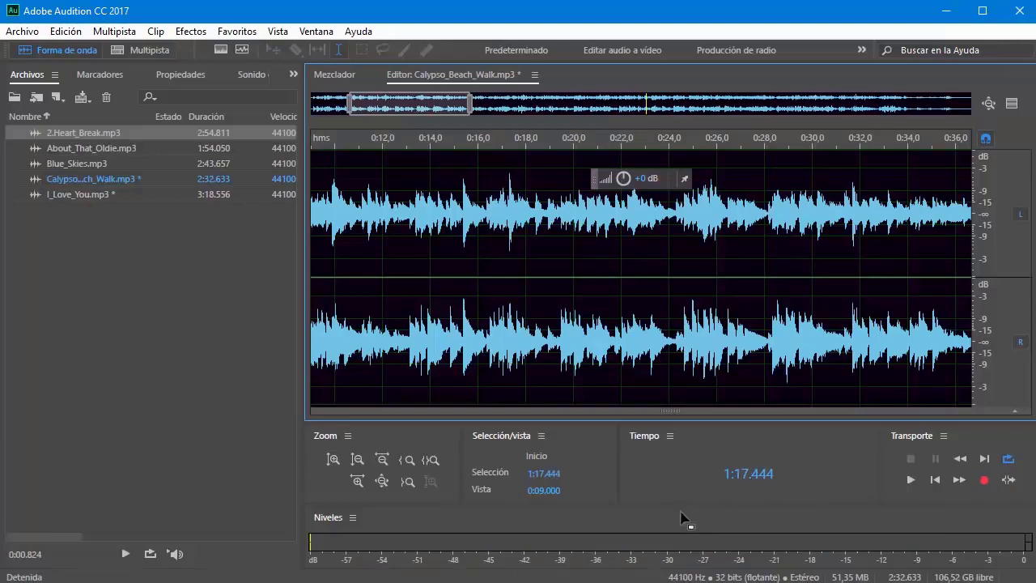
{"action": "left_click", "coordinate": [744, 479]}
{"action": "left_click", "coordinate": [726, 474]}
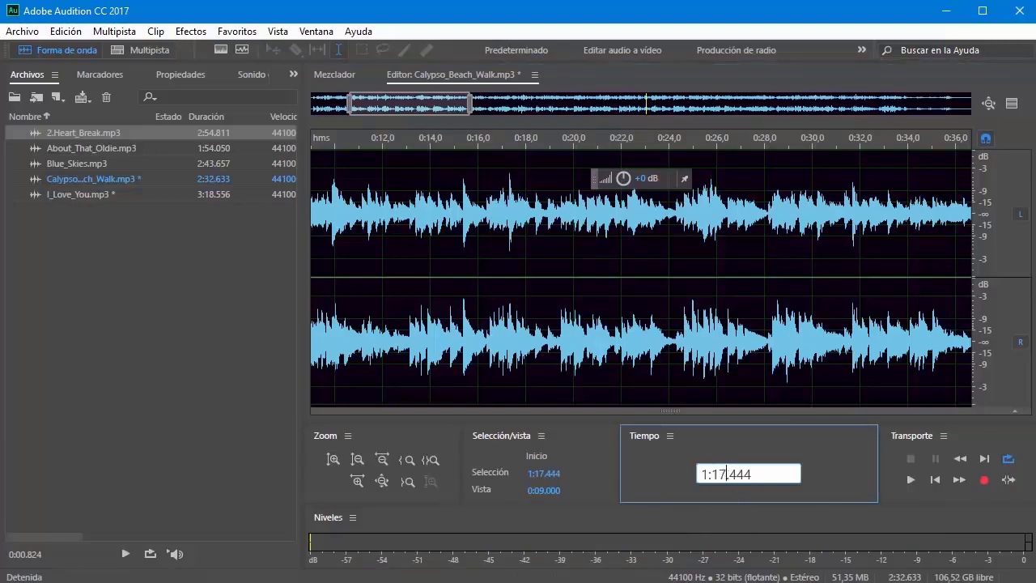
{"action": "key", "text": "BackSpace"}
{"action": "type", "text": "2"}
{"action": "left_click", "coordinate": [764, 474]}
{"action": "key", "text": "Return"}
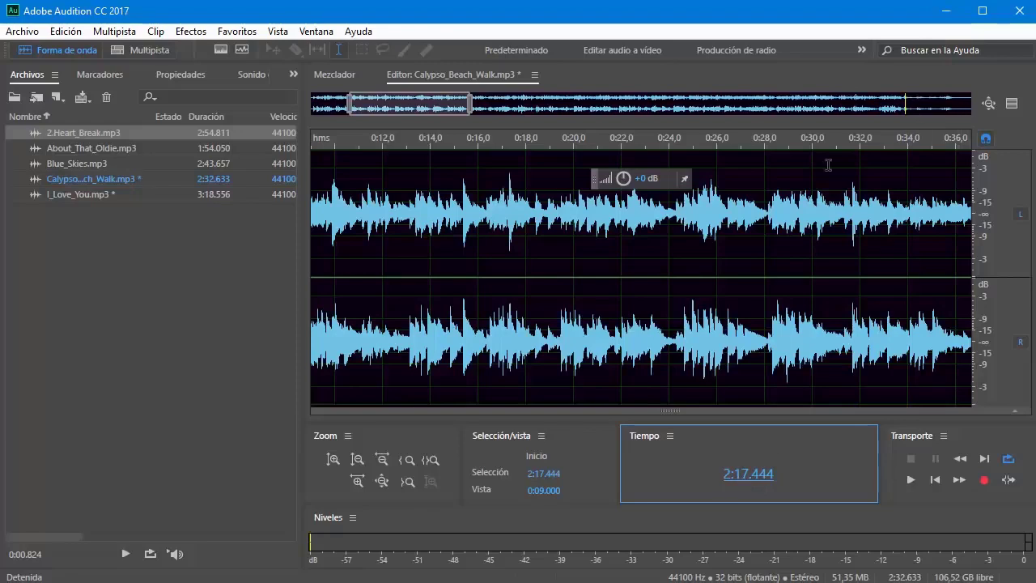
Zoom in twice along the time axis and shift the visible range to start at 2:08.316, around the playhead
{"action": "left_click", "coordinate": [358, 483]}
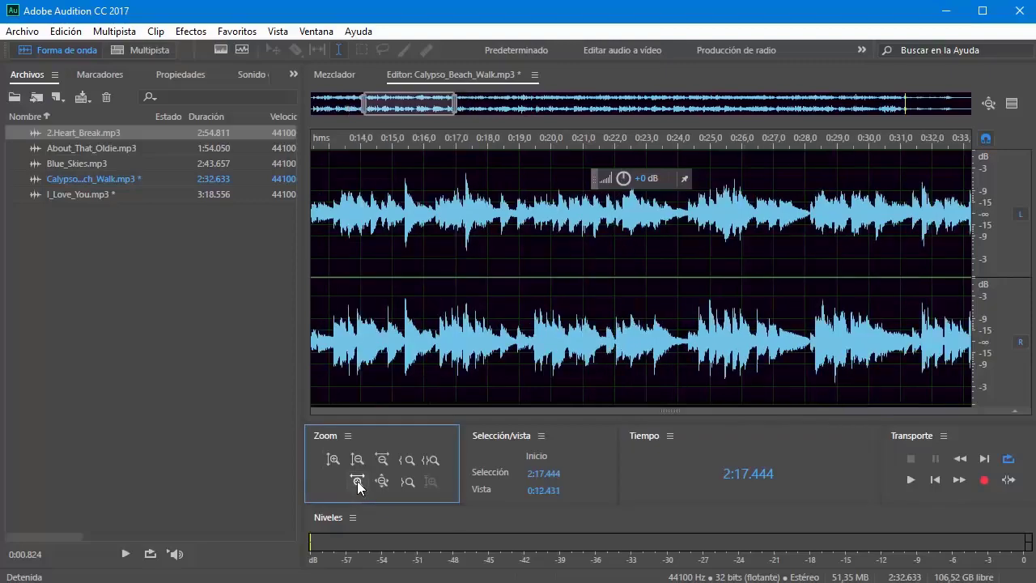
{"action": "left_click", "coordinate": [358, 482]}
{"action": "left_click", "coordinate": [421, 110]}
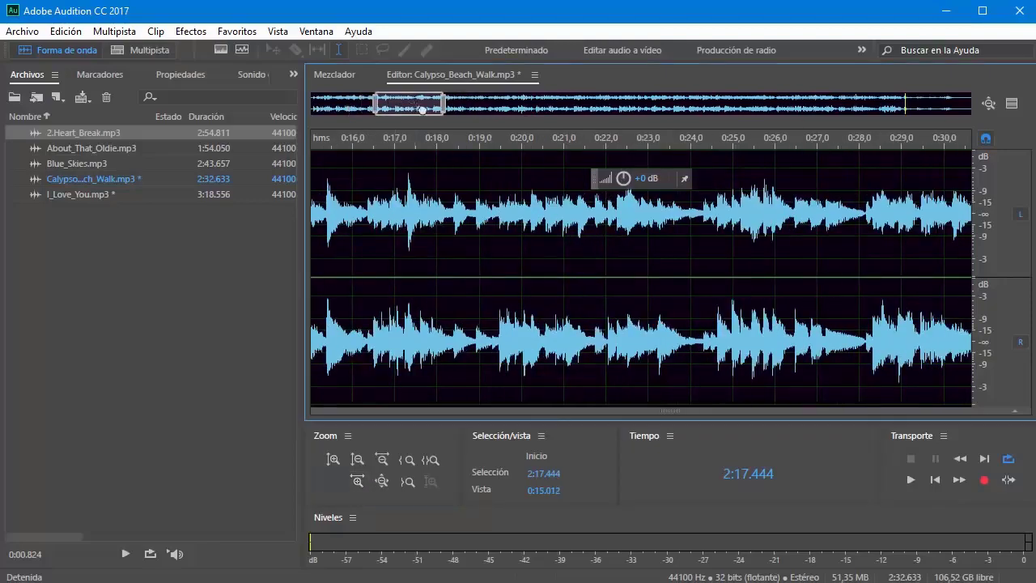
{"action": "left_click_drag", "start_coordinate": [422, 110], "coordinate": [901, 116]}
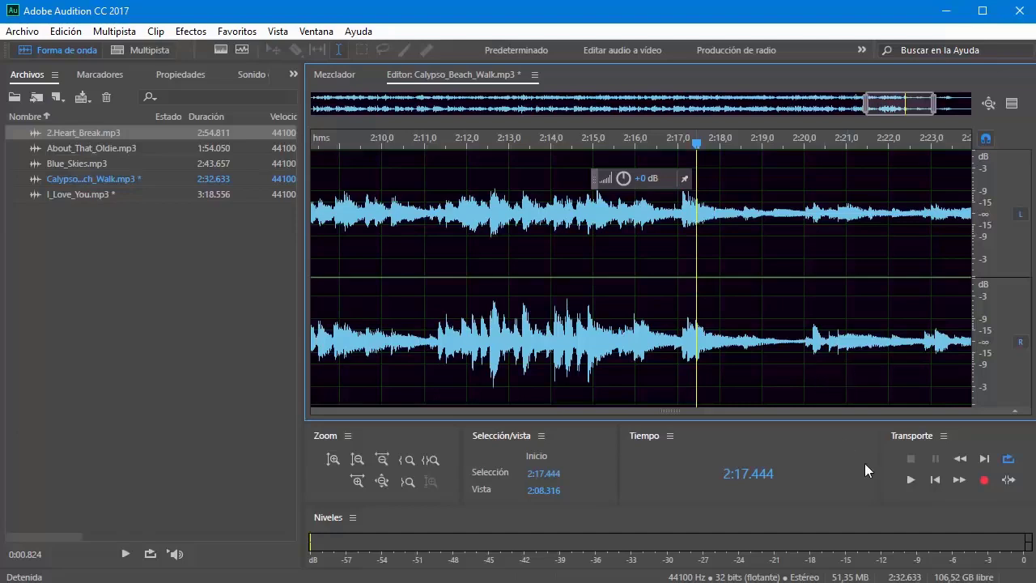
Widen the Transport panel to a single row of controls, and briefly play, pause and stop the audio from 2:14.000
{"action": "left_click_drag", "start_coordinate": [881, 462], "coordinate": [773, 461]}
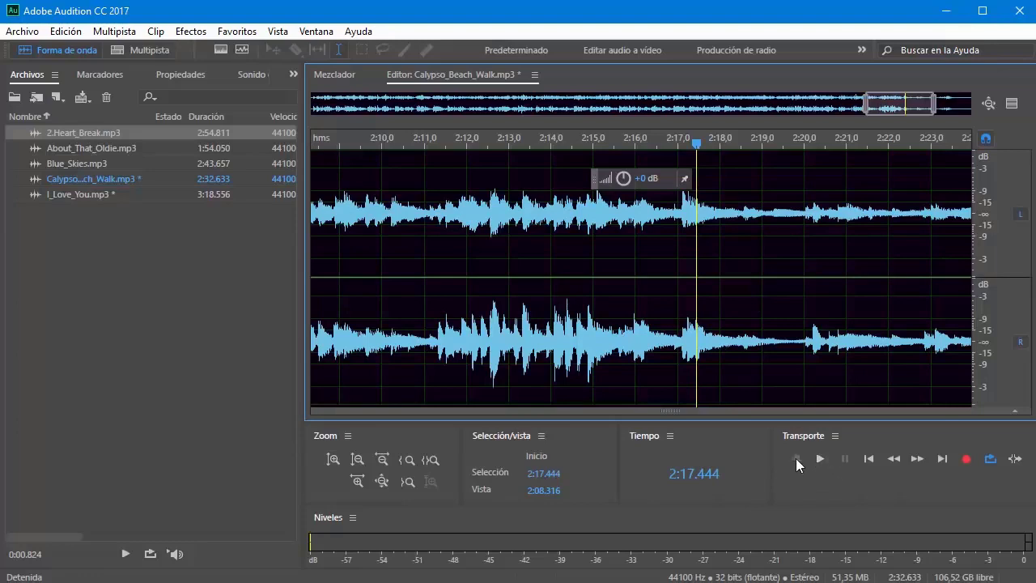
{"action": "left_click", "coordinate": [552, 284]}
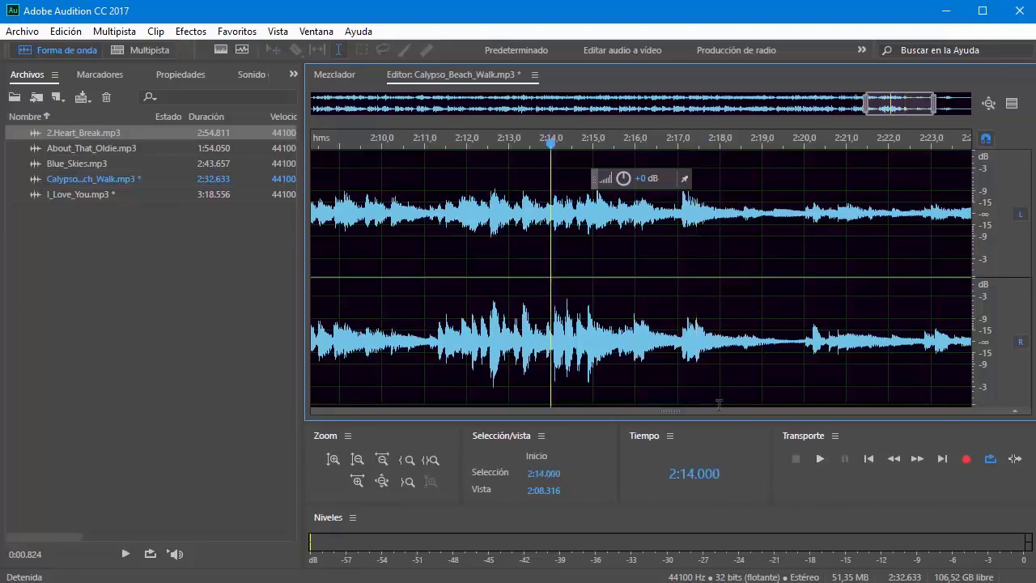
{"action": "left_click", "coordinate": [822, 458]}
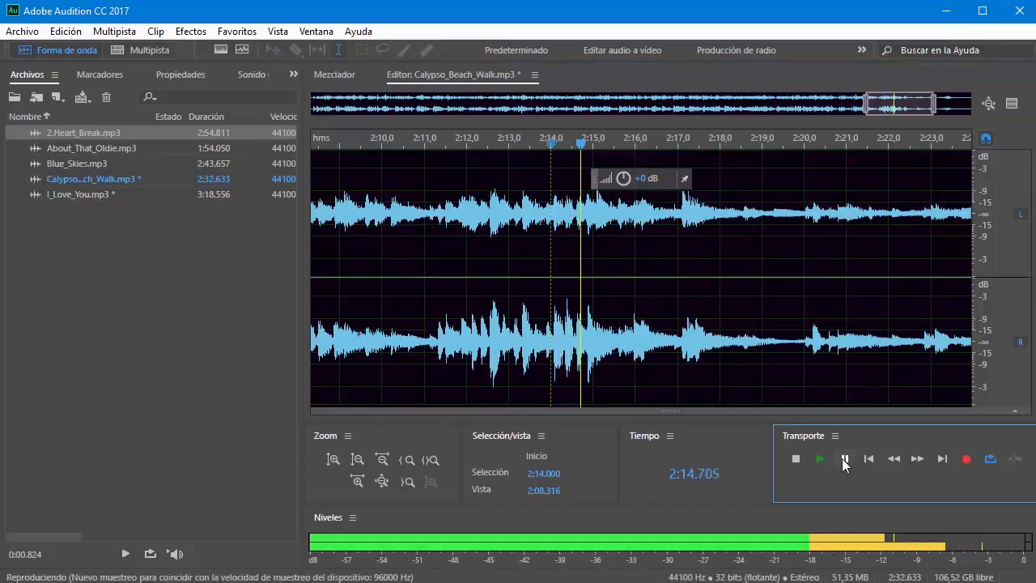
{"action": "left_click", "coordinate": [844, 458]}
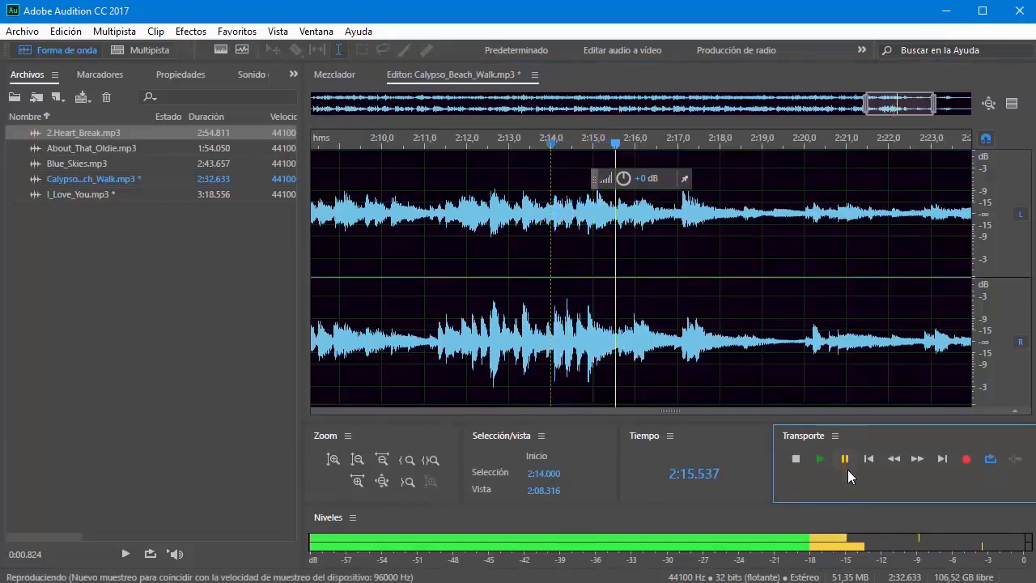
{"action": "left_click", "coordinate": [794, 458]}
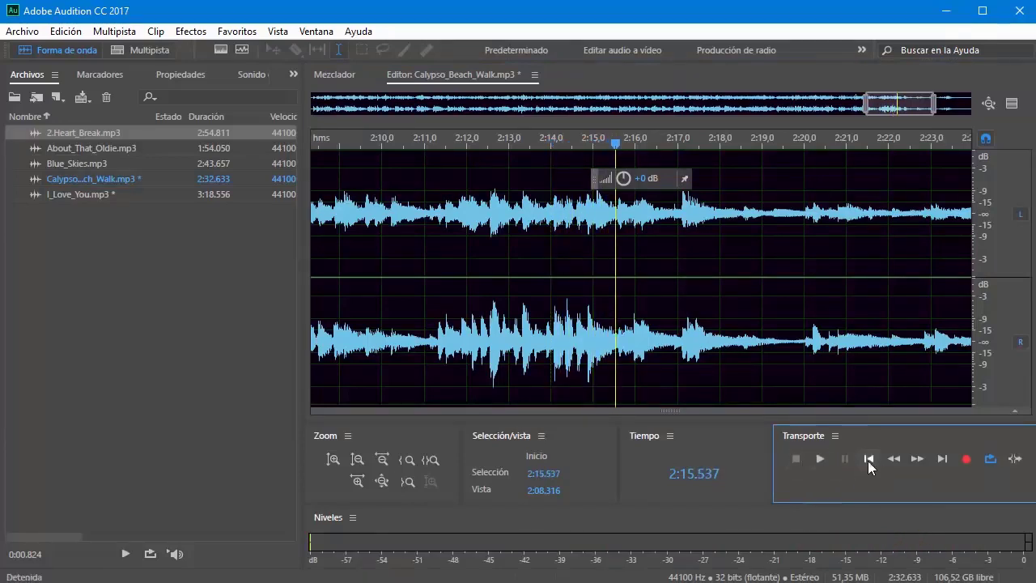
Select the audio from 2:12.360 to about 2:19.4
{"action": "left_click", "coordinate": [446, 230]}
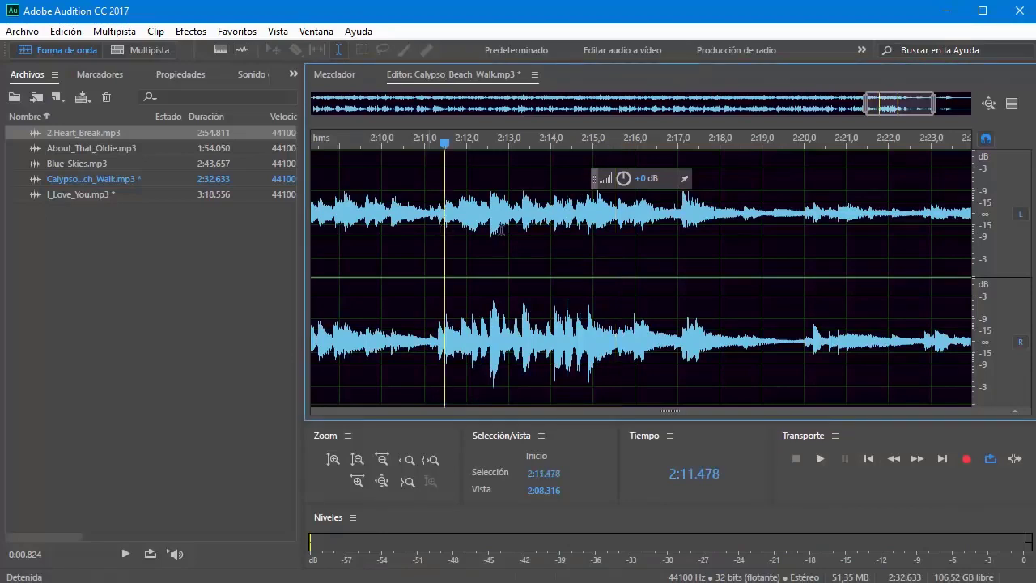
{"action": "left_click_drag", "start_coordinate": [482, 226], "coordinate": [781, 227]}
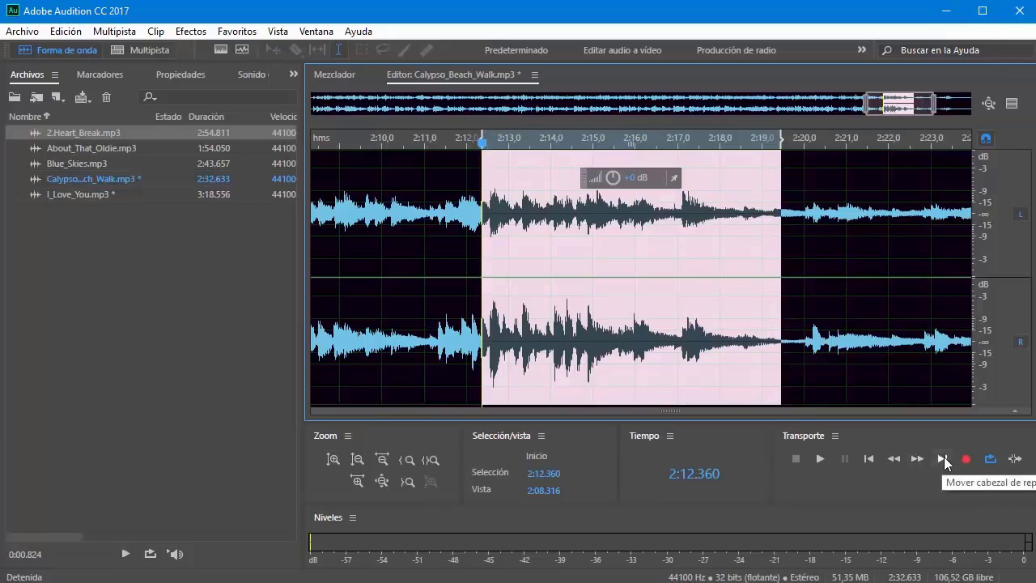
Select the audio from 2:13.146 to about 2:17.0, play it in a loop from 2:10.999, and stop
{"action": "left_click", "coordinate": [965, 471]}
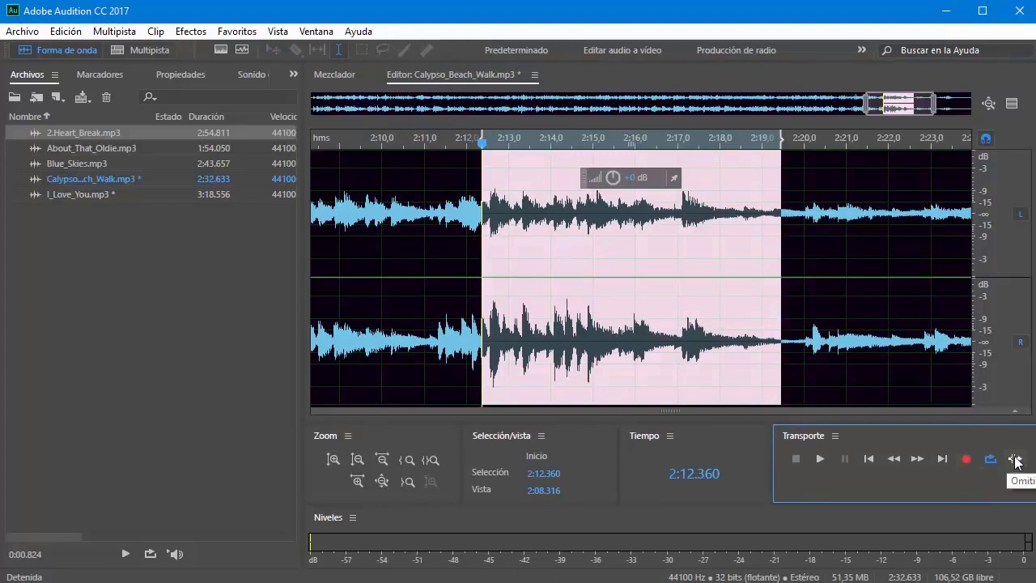
{"action": "left_click", "coordinate": [410, 281]}
{"action": "left_click_drag", "start_coordinate": [516, 238], "coordinate": [679, 240]}
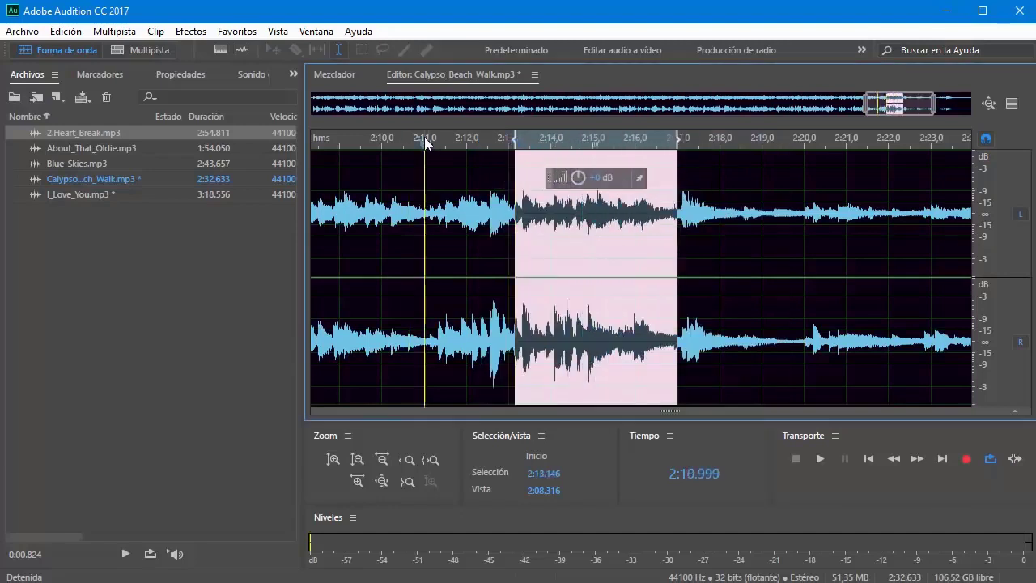
{"action": "key", "text": "space"}
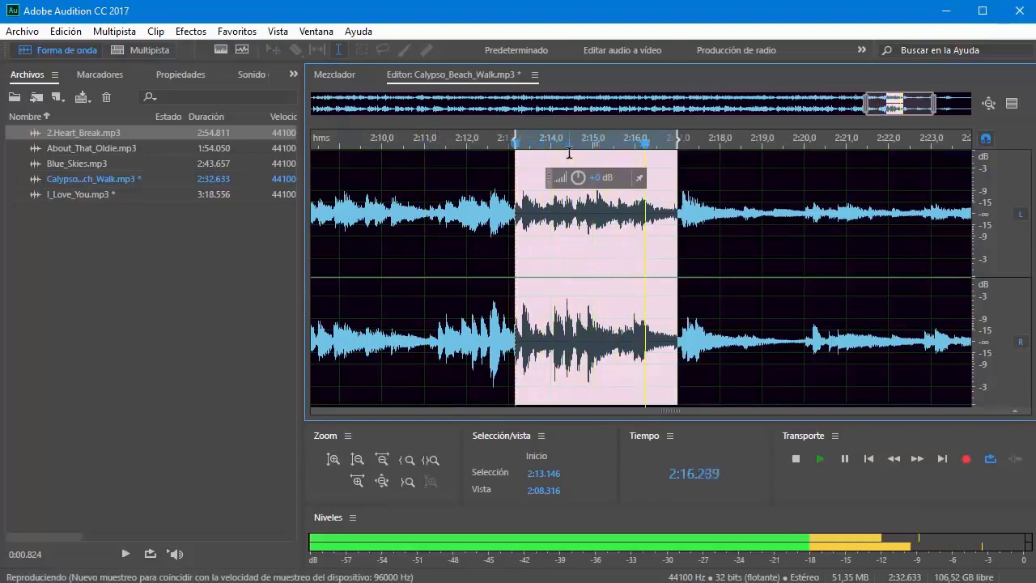
{"action": "key", "text": "space"}
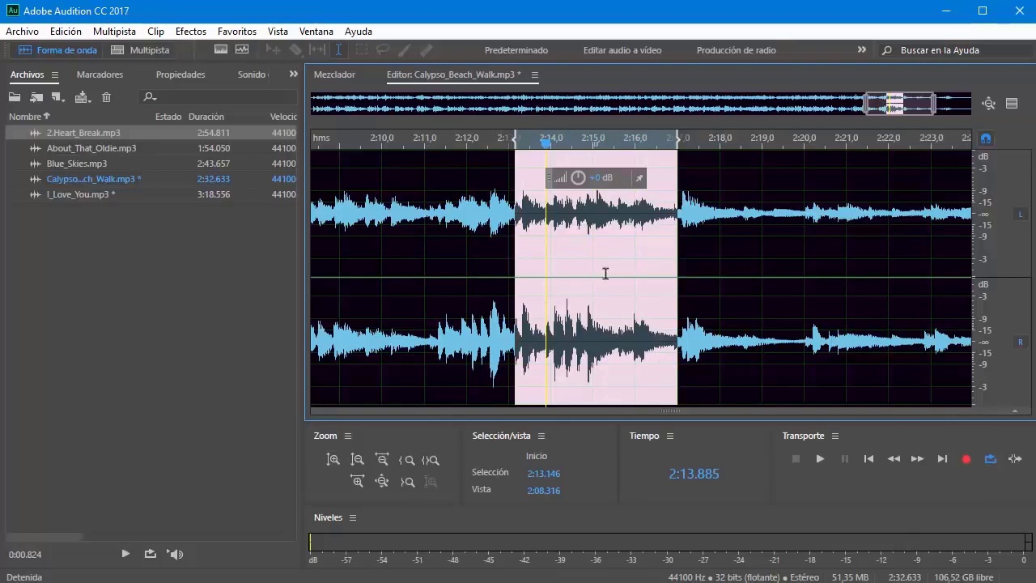
Turn off loop playback, and play from about 2:11.1 until past the end of the selection
{"action": "left_click", "coordinate": [989, 459]}
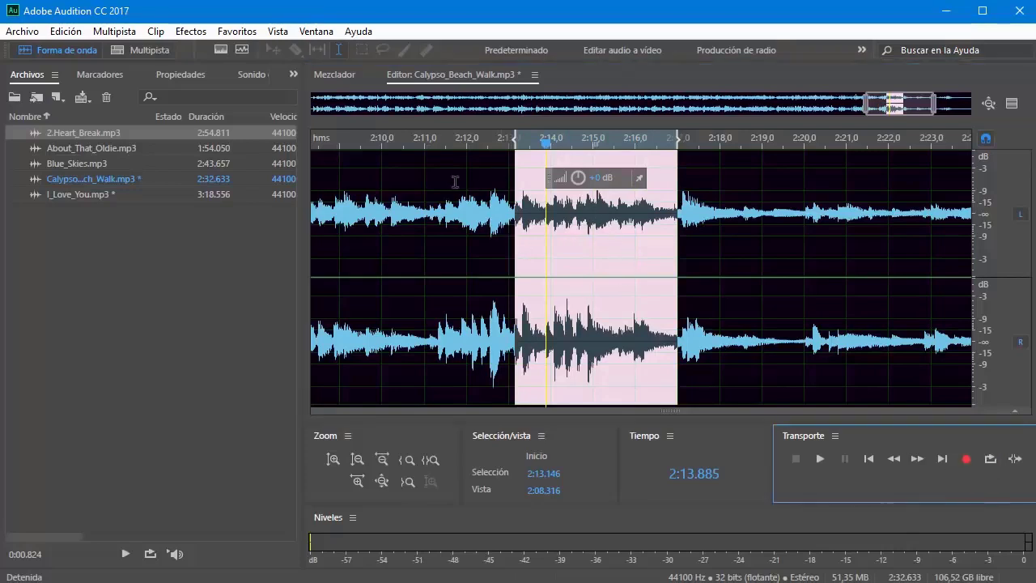
{"action": "left_click", "coordinate": [430, 146]}
{"action": "key", "text": "space"}
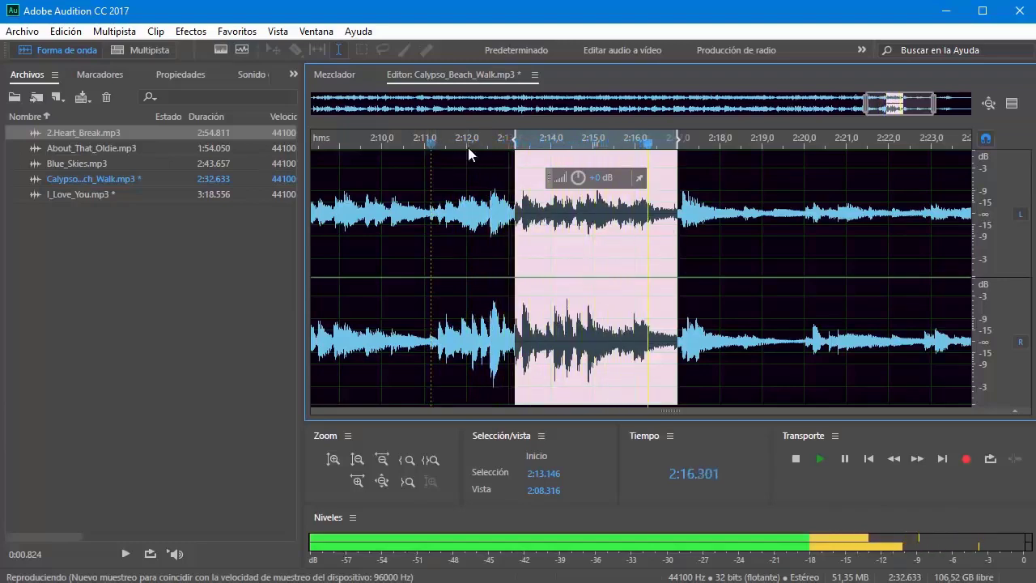
{"action": "key", "text": "space"}
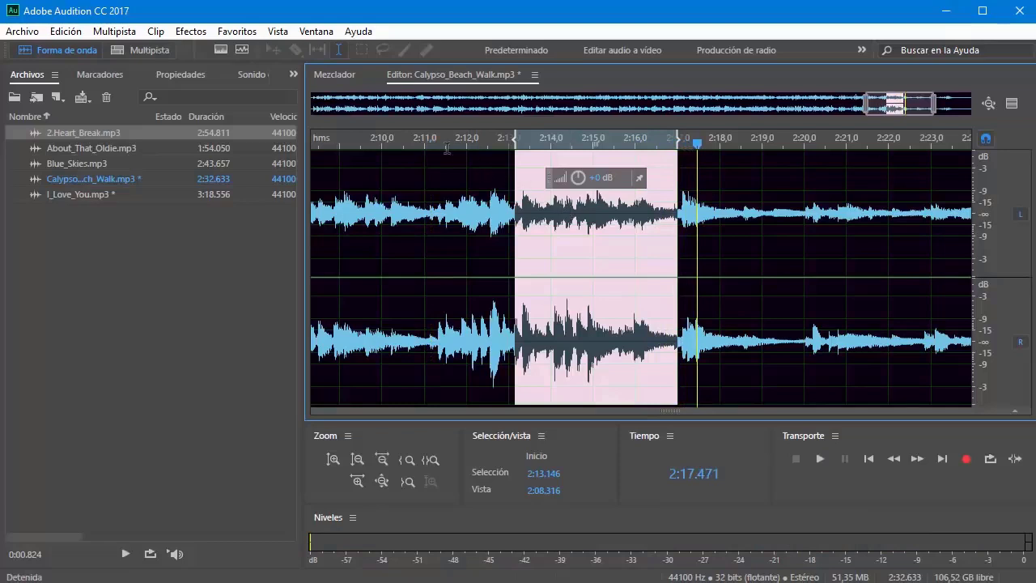
Turn on Skip Selection and play from 2:10.654 past the selected range, stopping and clearing the selection at the end
{"action": "left_click", "coordinate": [409, 140]}
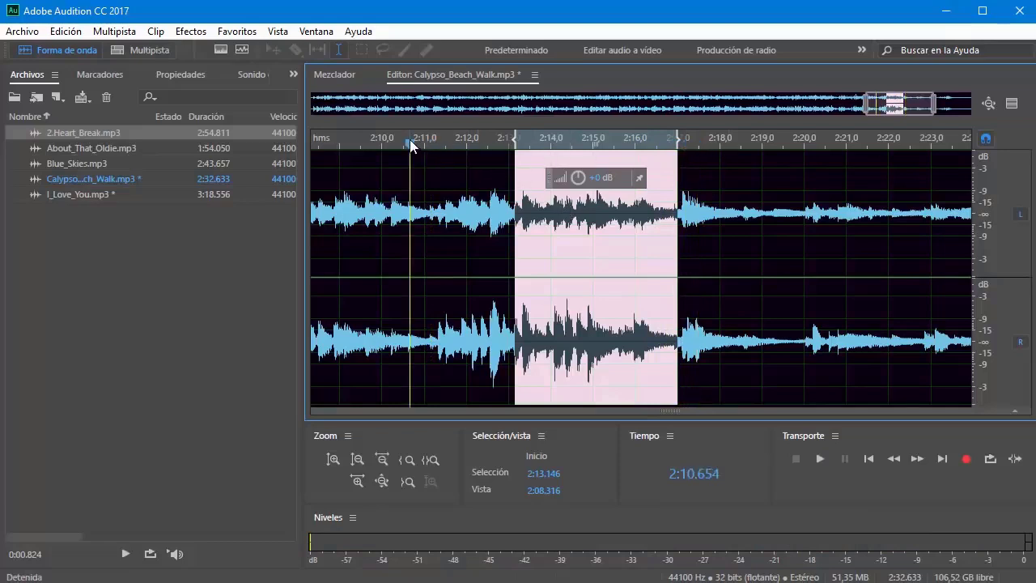
{"action": "left_click", "coordinate": [1013, 461]}
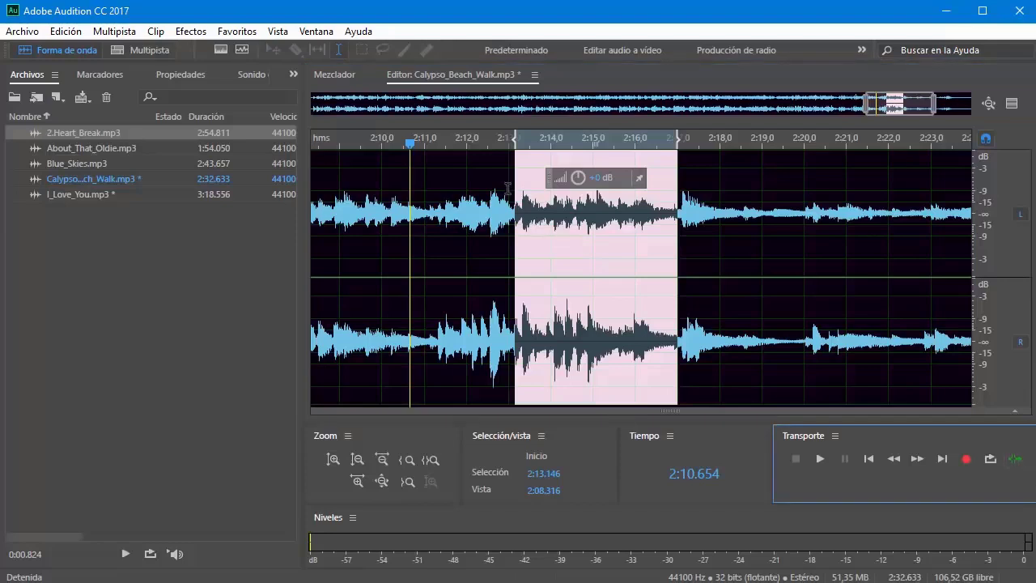
{"action": "key", "text": "space"}
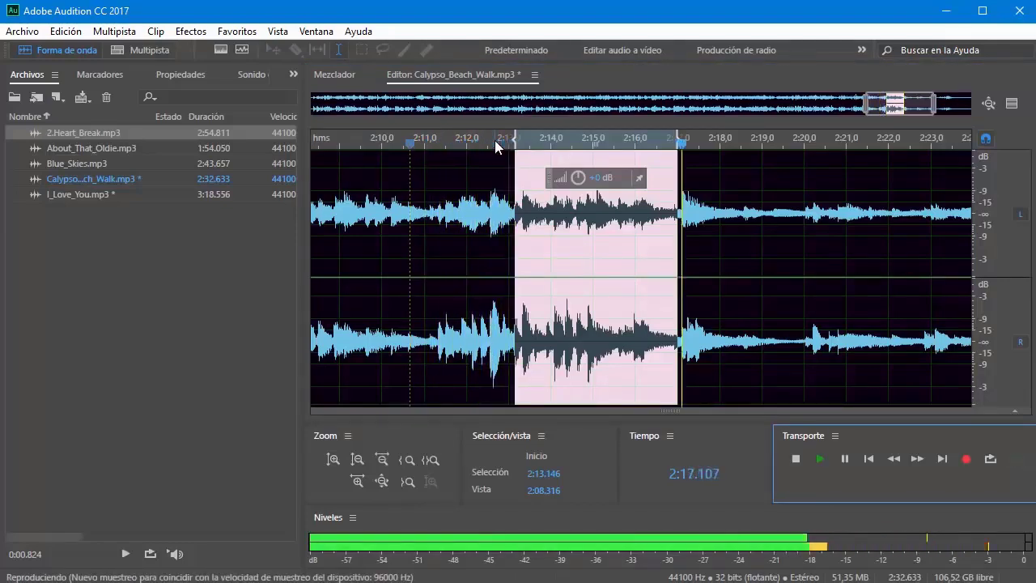
{"action": "key", "text": "space"}
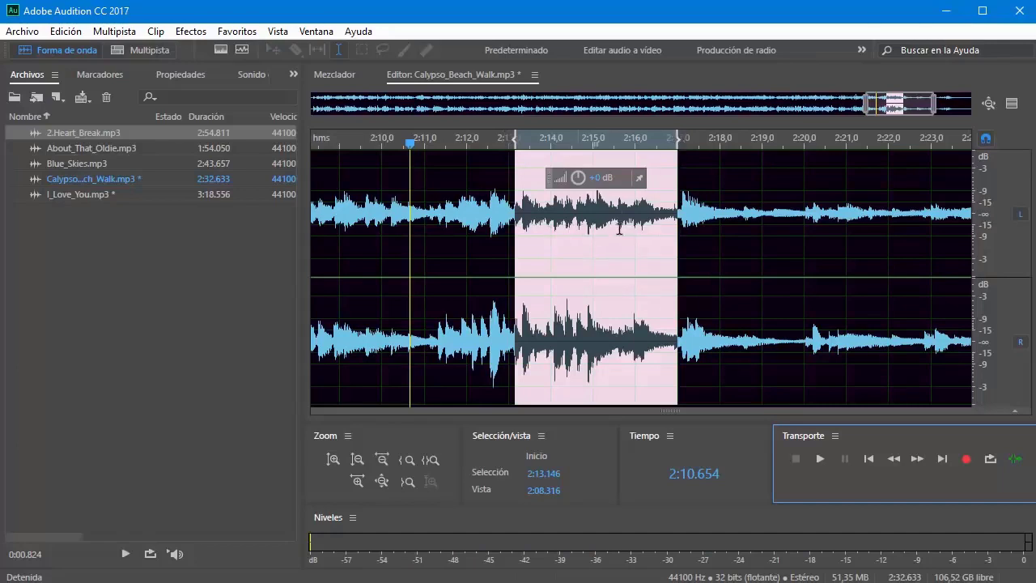
{"action": "left_click", "coordinate": [739, 288]}
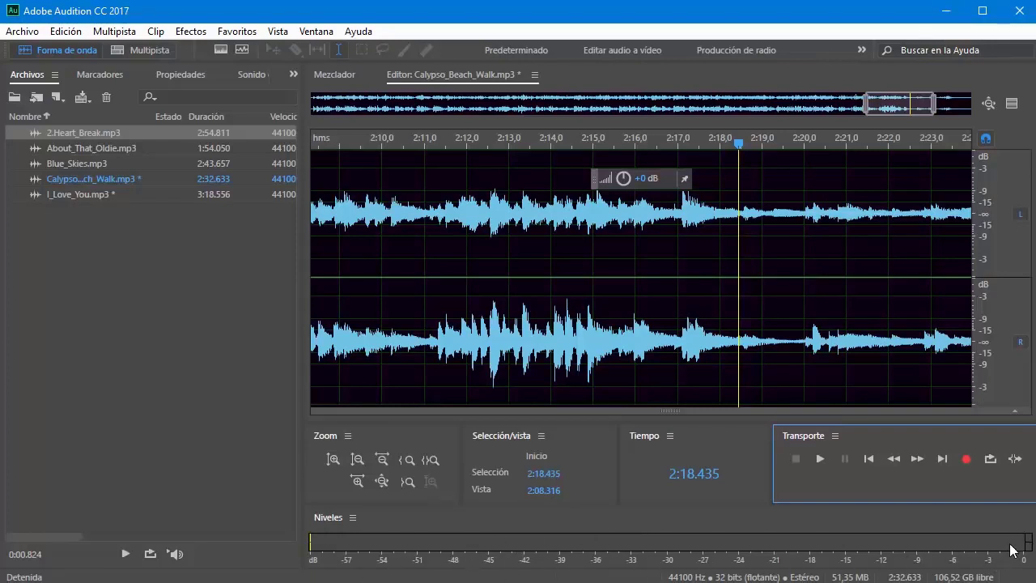
Play the audio briefly from 2:11.651 to watch the level meters, and make the Levels panel slightly taller
{"action": "left_click", "coordinate": [465, 238]}
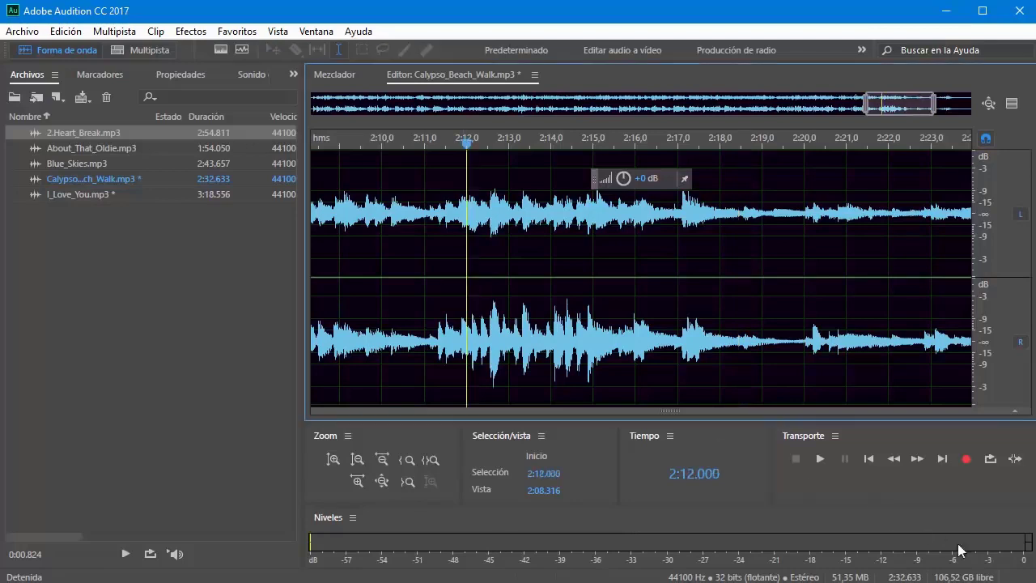
{"action": "left_click", "coordinate": [452, 219]}
{"action": "key", "text": "space"}
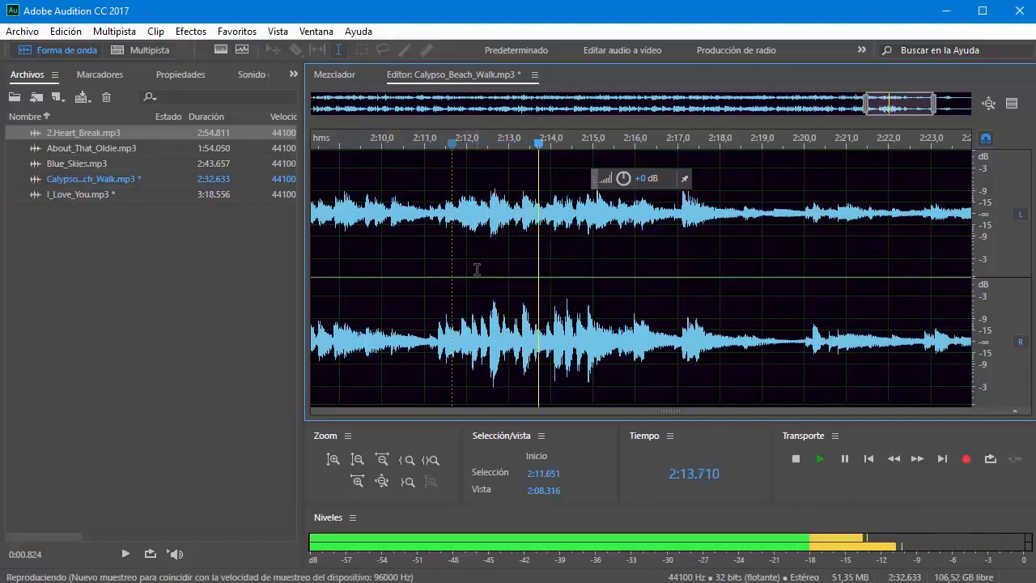
{"action": "key", "text": "space"}
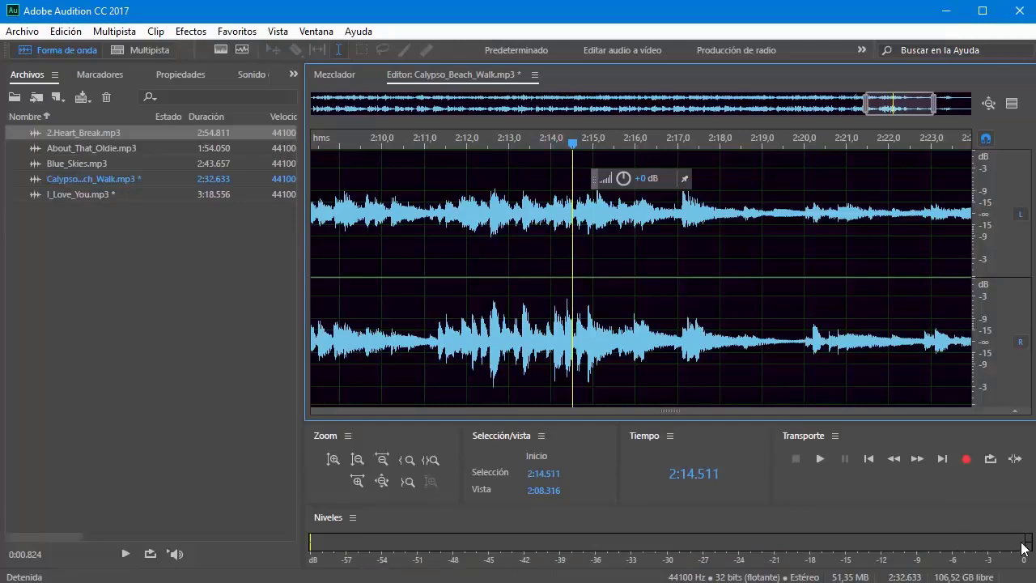
{"action": "left_click_drag", "start_coordinate": [745, 503], "coordinate": [740, 492]}
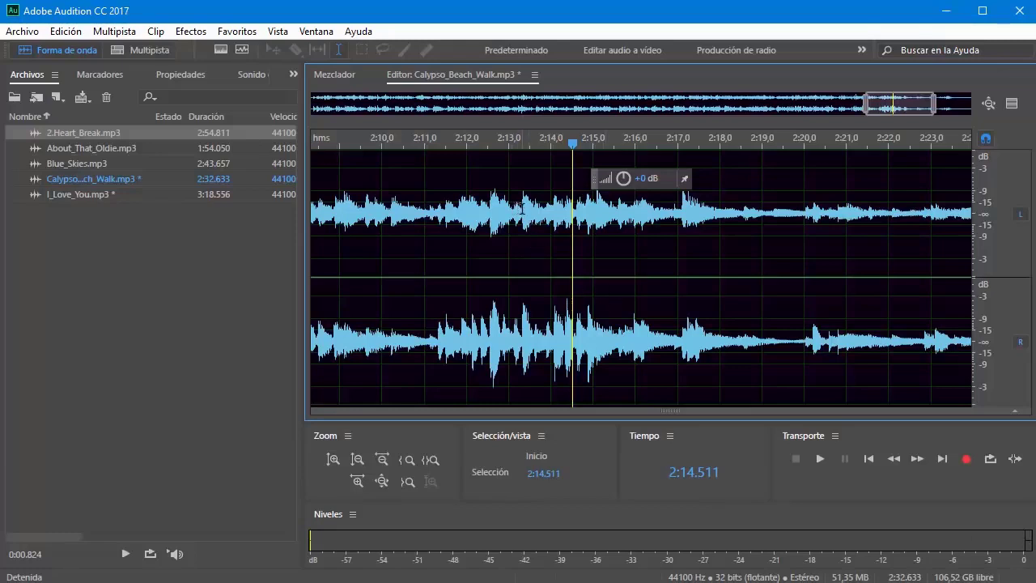
Select the audio from 2:13.318 to about 2:17.6 and amplify it strongly with the HUD volume control
{"action": "left_click_drag", "start_coordinate": [521, 208], "coordinate": [705, 216]}
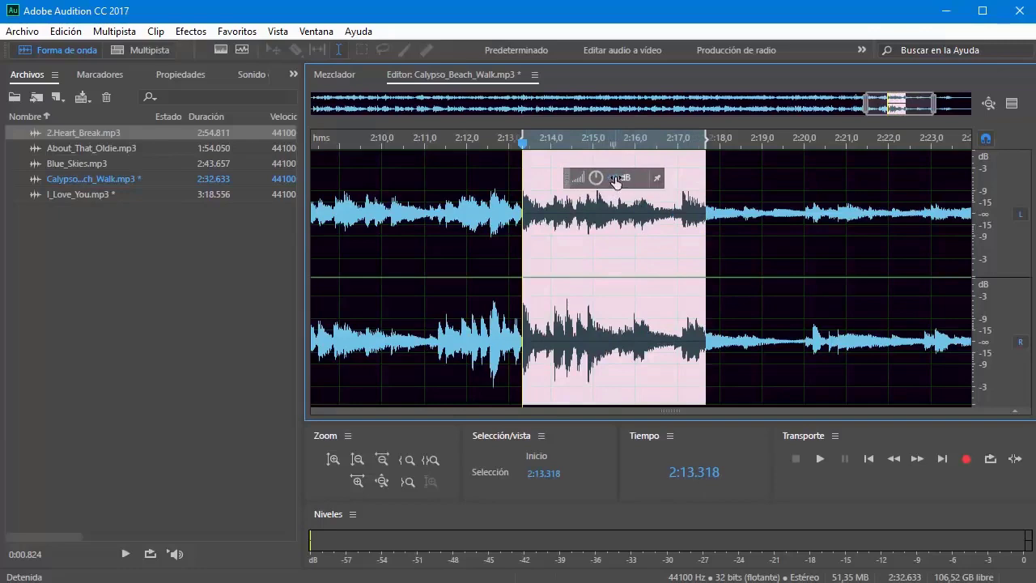
{"action": "left_click_drag", "start_coordinate": [615, 179], "coordinate": [672, 175]}
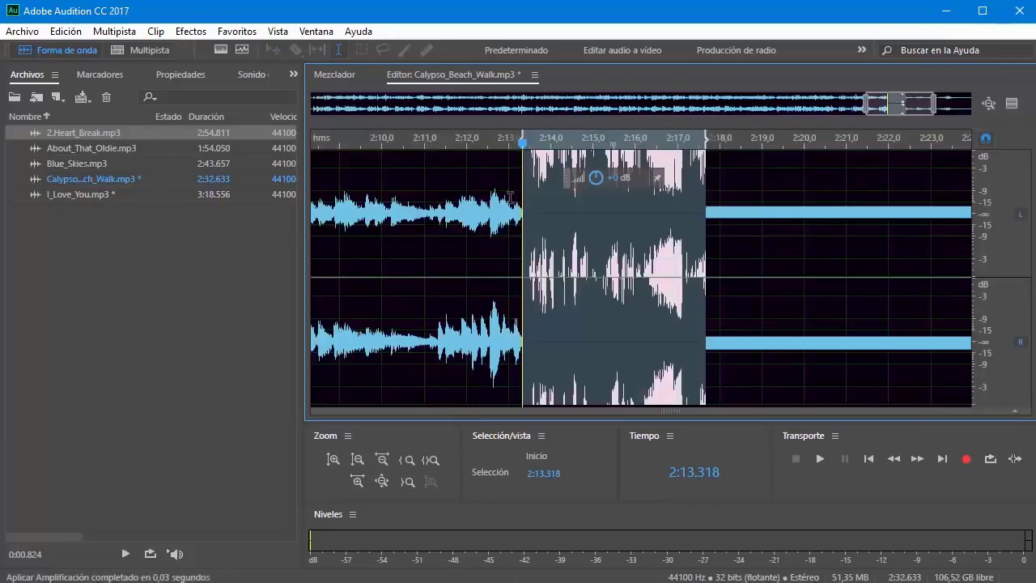
Play briefly from 2:12.820 into the amplified section, and reset the clipping indicators in the Levels panel
{"action": "left_click", "coordinate": [509, 198]}
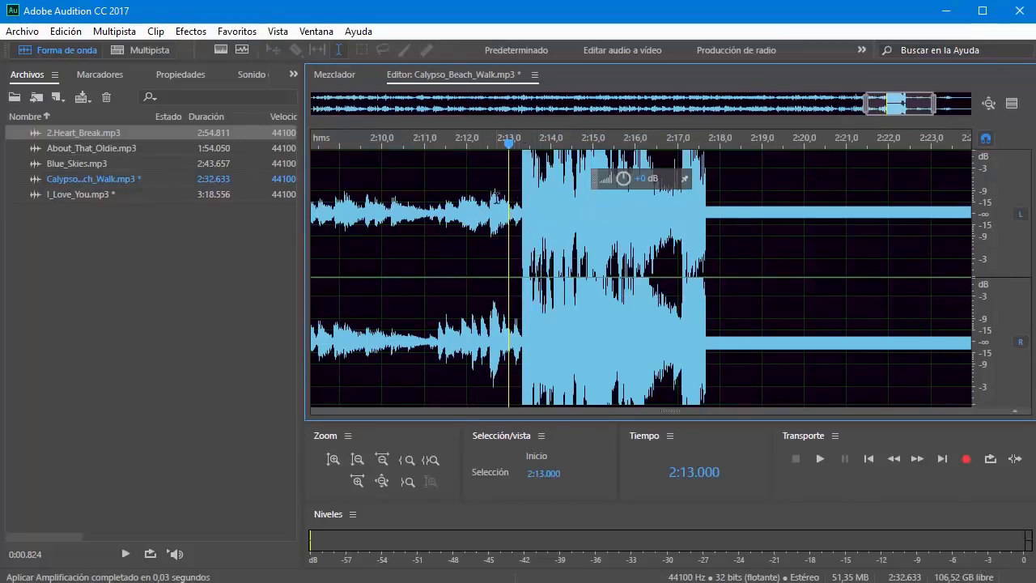
{"action": "left_click", "coordinate": [501, 208]}
{"action": "key", "text": "space"}
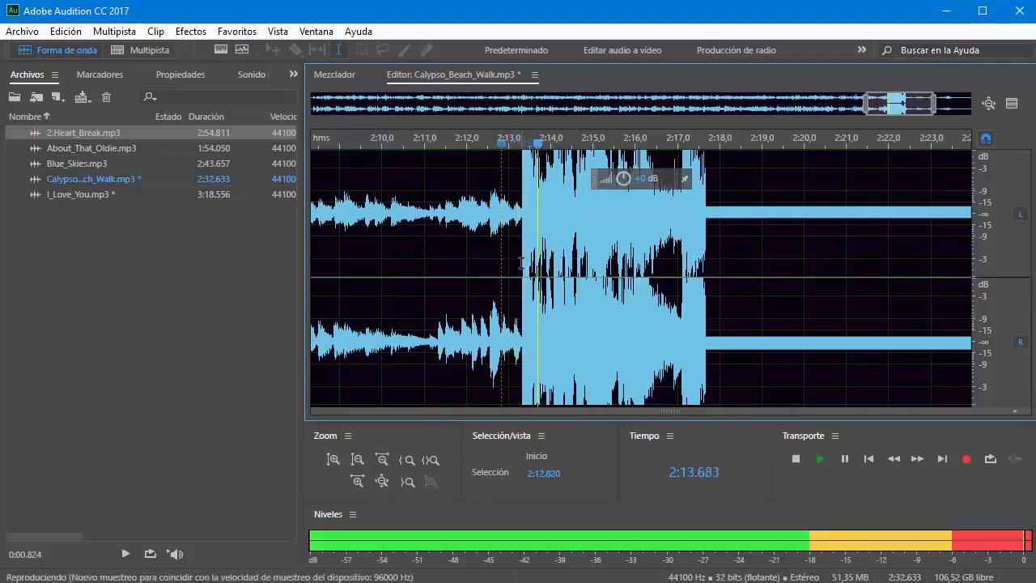
{"action": "key", "text": "space"}
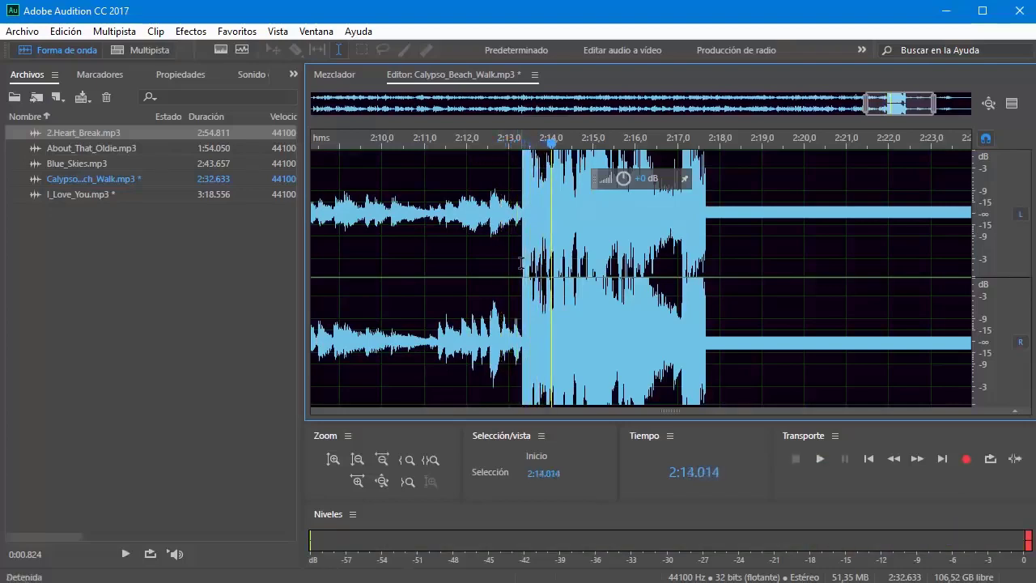
{"action": "left_click", "coordinate": [1028, 544]}
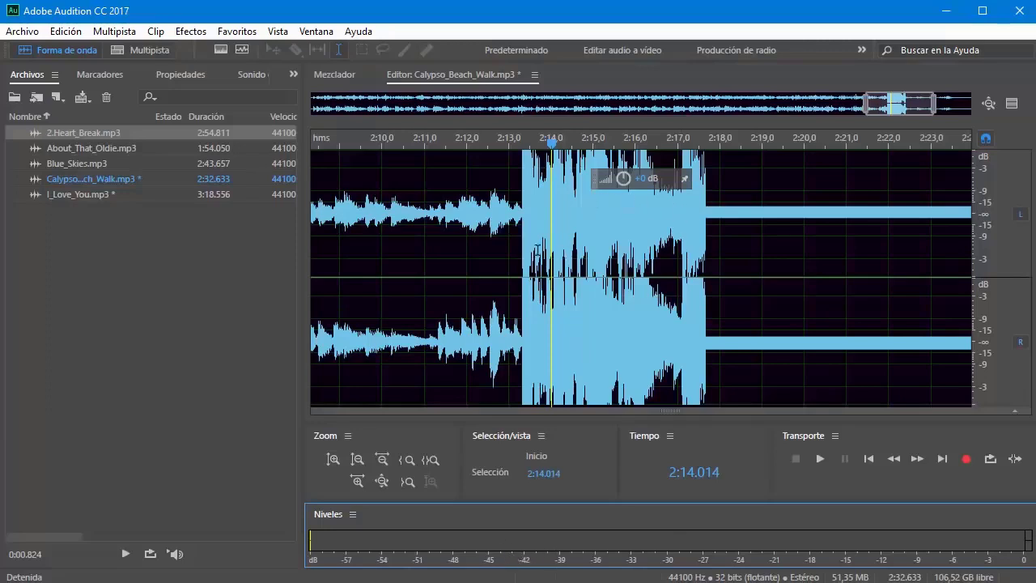
Undo the amplification and return to the full-file view with the playhead at 0:36.474
{"action": "left_click", "coordinate": [833, 240]}
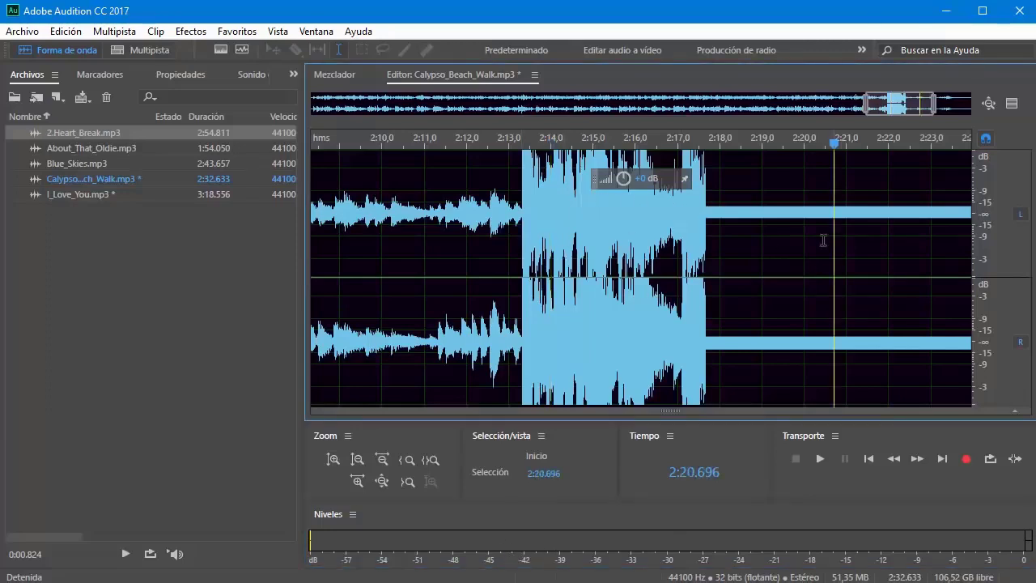
{"action": "key", "text": "ctrl+z"}
{"action": "left_click", "coordinate": [761, 274]}
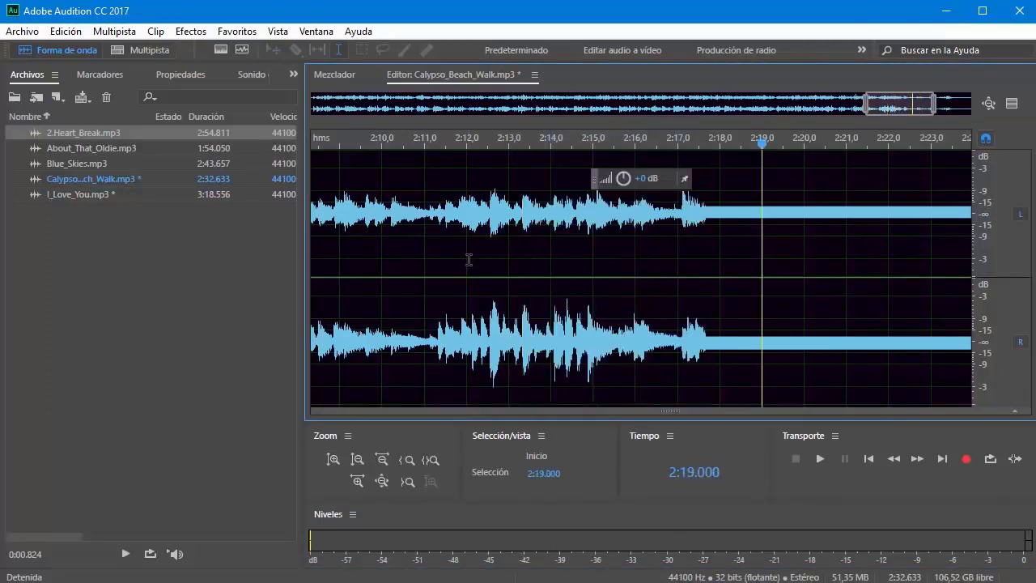
{"action": "left_click", "coordinate": [987, 104]}
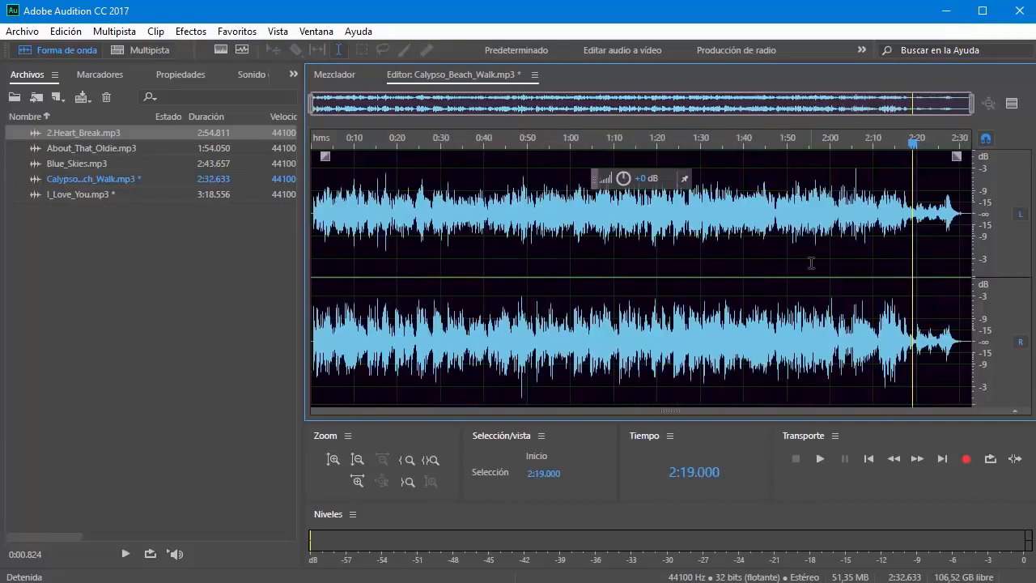
{"action": "left_click", "coordinate": [469, 207]}
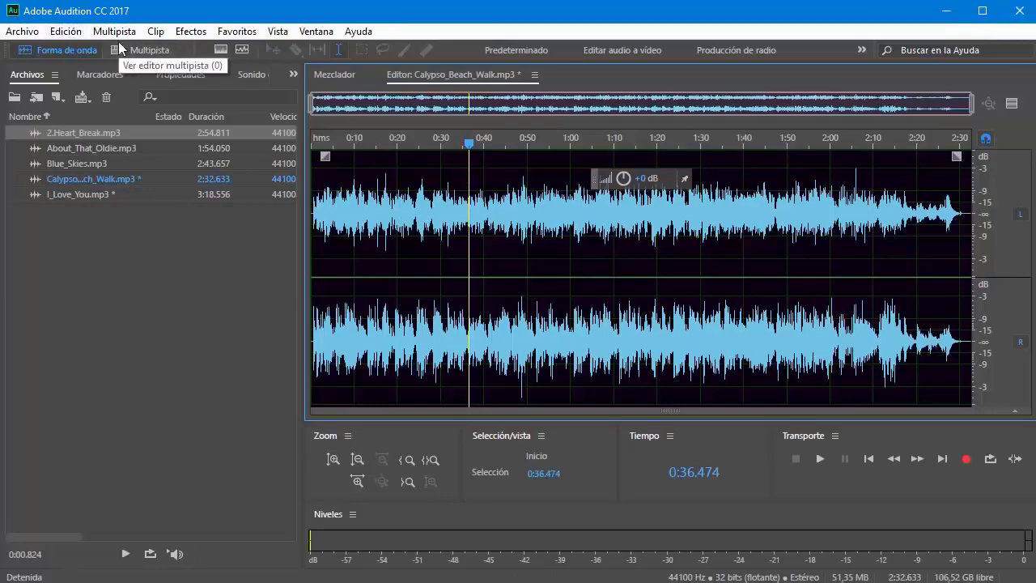
Hide the HUD volume control over the waveform and show it again
{"action": "left_click", "coordinate": [277, 32]}
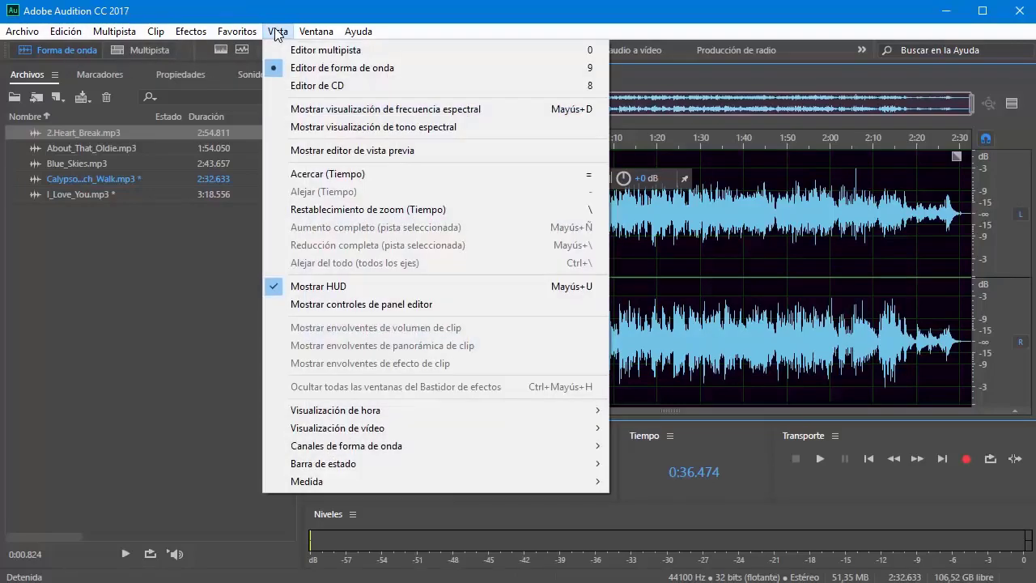
{"action": "left_click", "coordinate": [336, 288]}
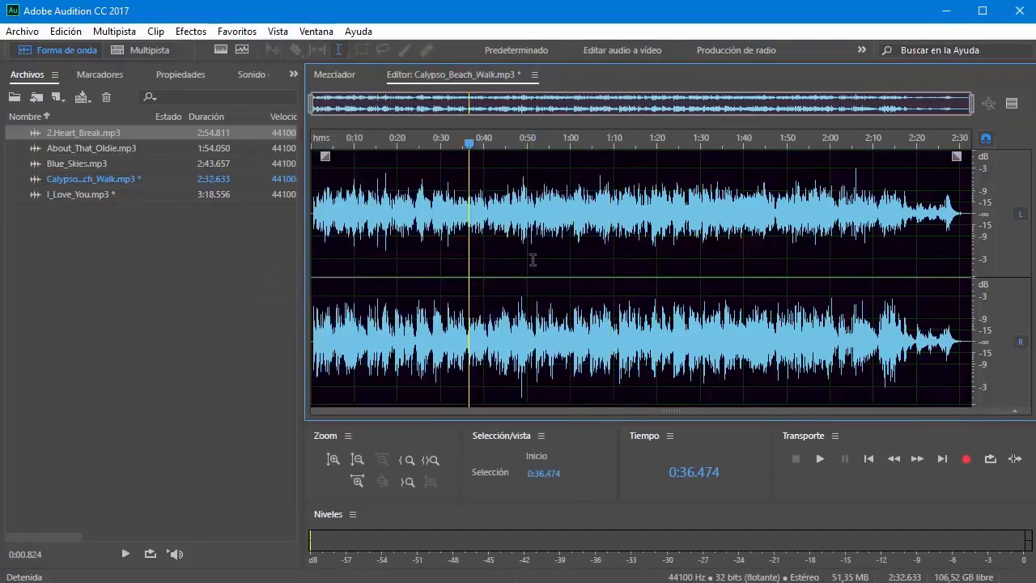
{"action": "left_click", "coordinate": [277, 32]}
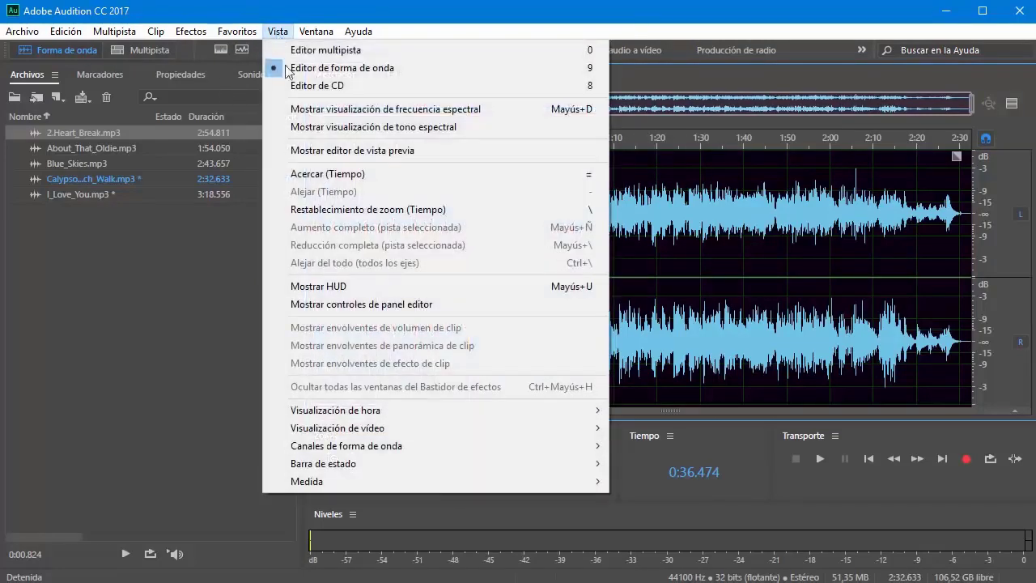
{"action": "left_click", "coordinate": [280, 287]}
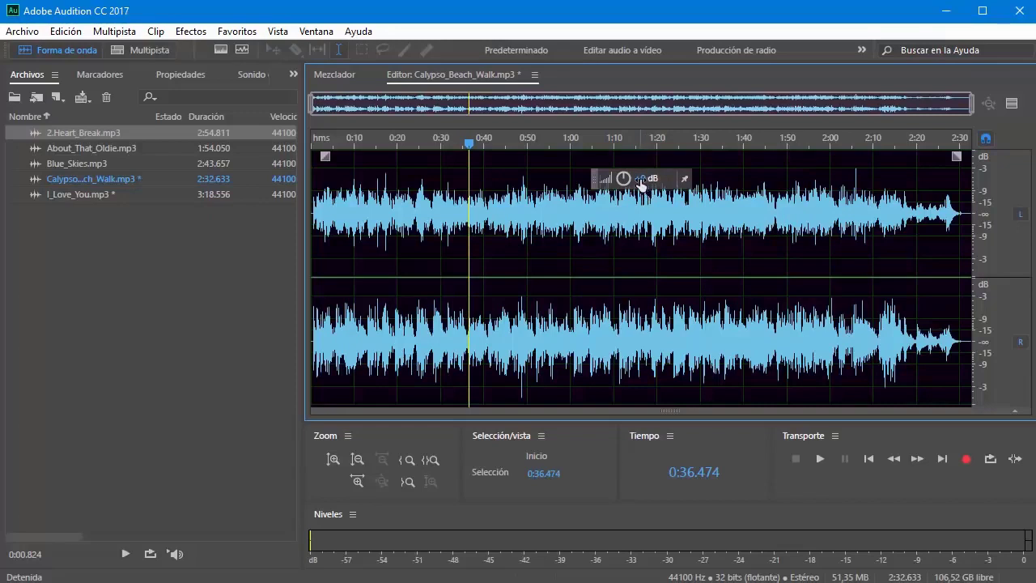
Try a slight volume increase on the whole file with the HUD, and undo it
{"action": "left_click", "coordinate": [524, 250]}
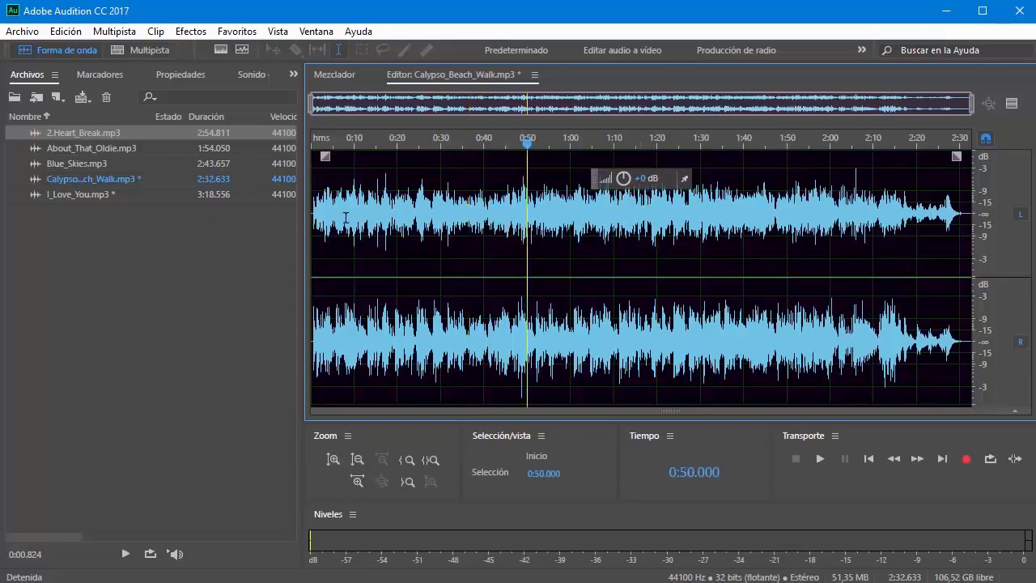
{"action": "mouse_move", "coordinate": [641, 184]}
{"action": "left_mouse_down"}
{"action": "mouse_move", "coordinate": [676, 185]}
{"action": "mouse_move", "coordinate": [641, 193]}
{"action": "left_mouse_up"}
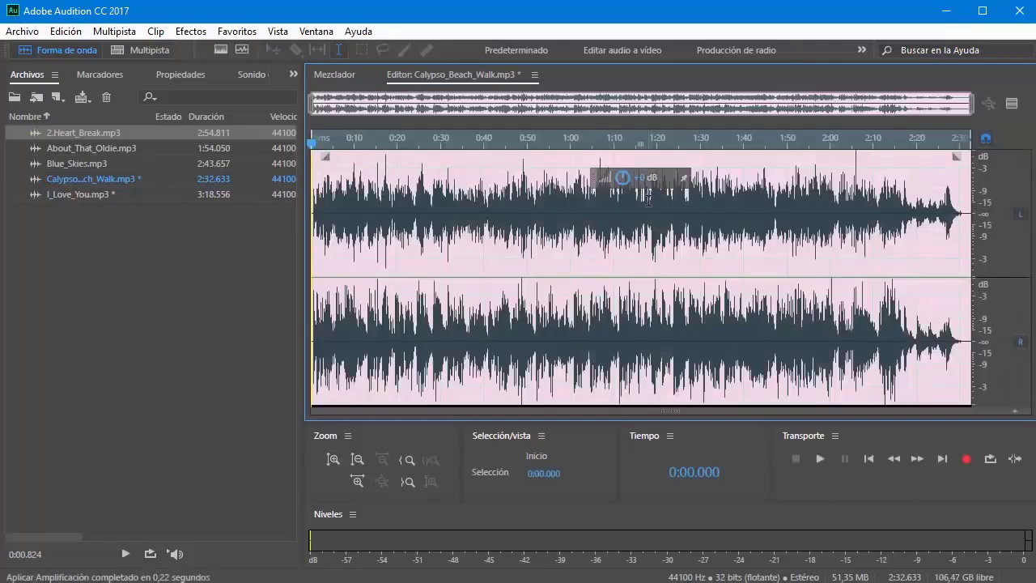
{"action": "key", "text": "ctrl+z"}
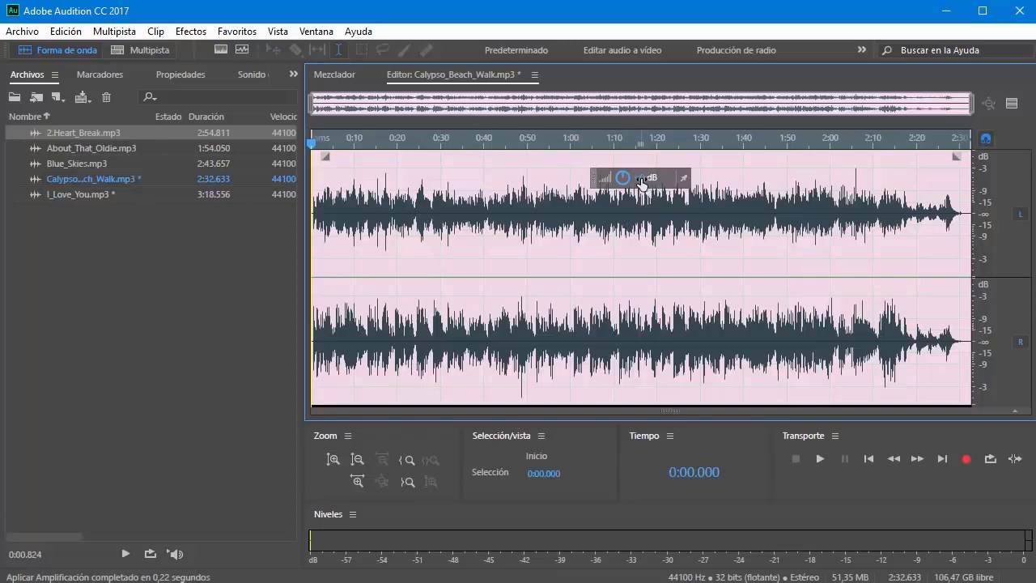
Try a much stronger HUD volume boost on the whole file, undo it, and clear the selection
{"action": "left_click_drag", "start_coordinate": [641, 182], "coordinate": [668, 178]}
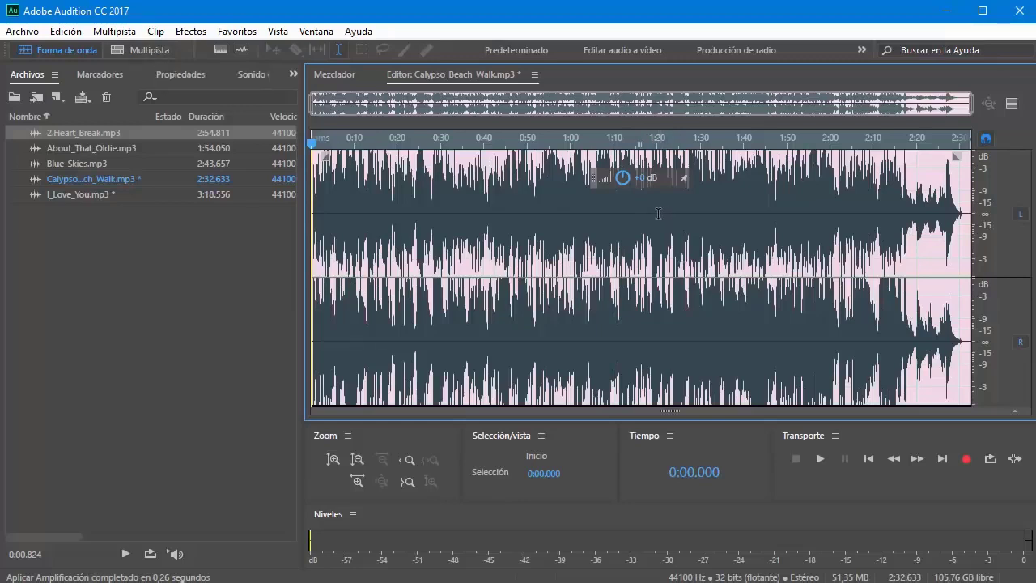
{"action": "key", "text": "ctrl+z"}
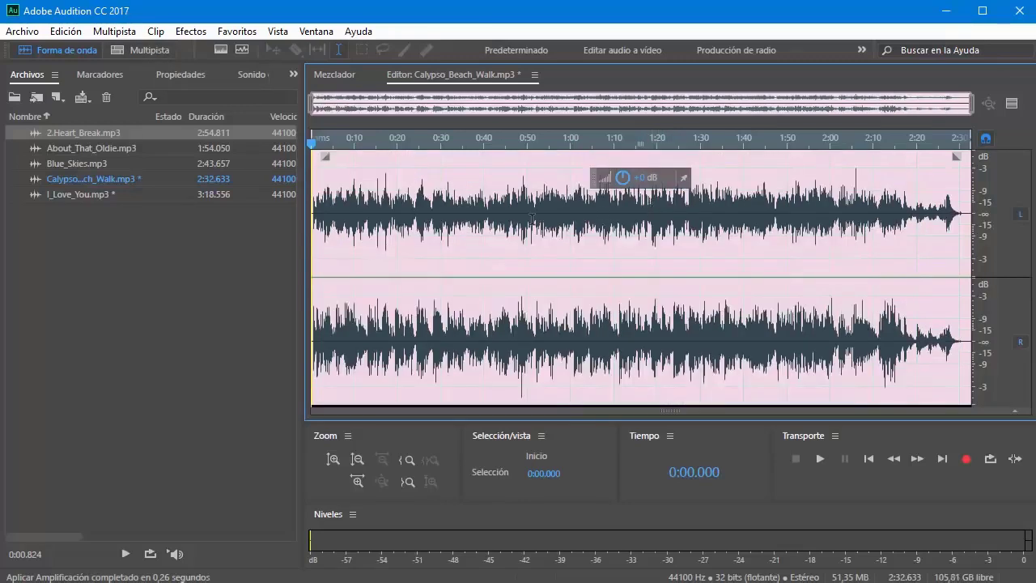
{"action": "left_click", "coordinate": [570, 223]}
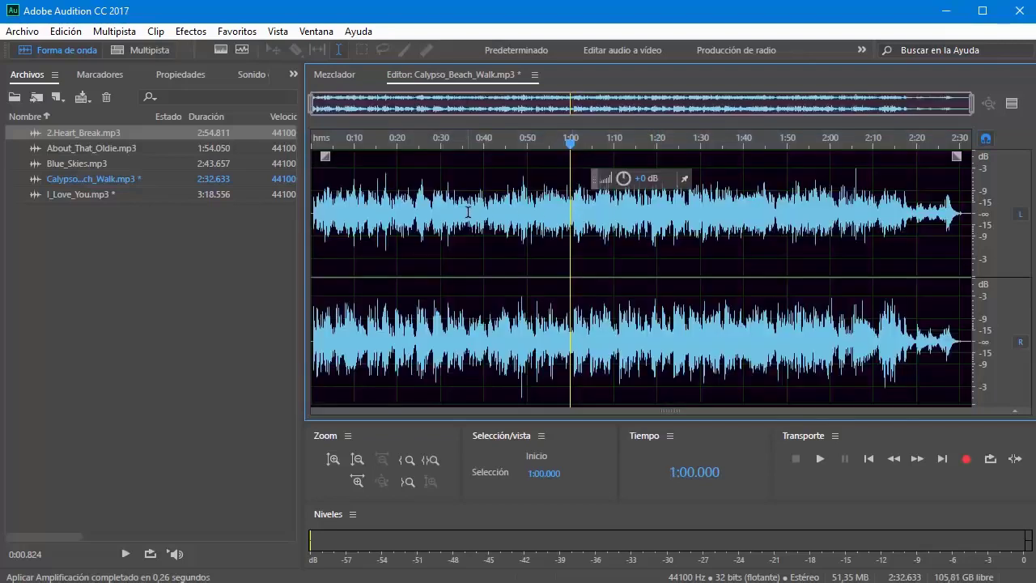
Select the audio from 0:35.352 to about 1:08 to see where the HUD moves, and clear the selection
{"action": "left_click_drag", "start_coordinate": [463, 214], "coordinate": [605, 215]}
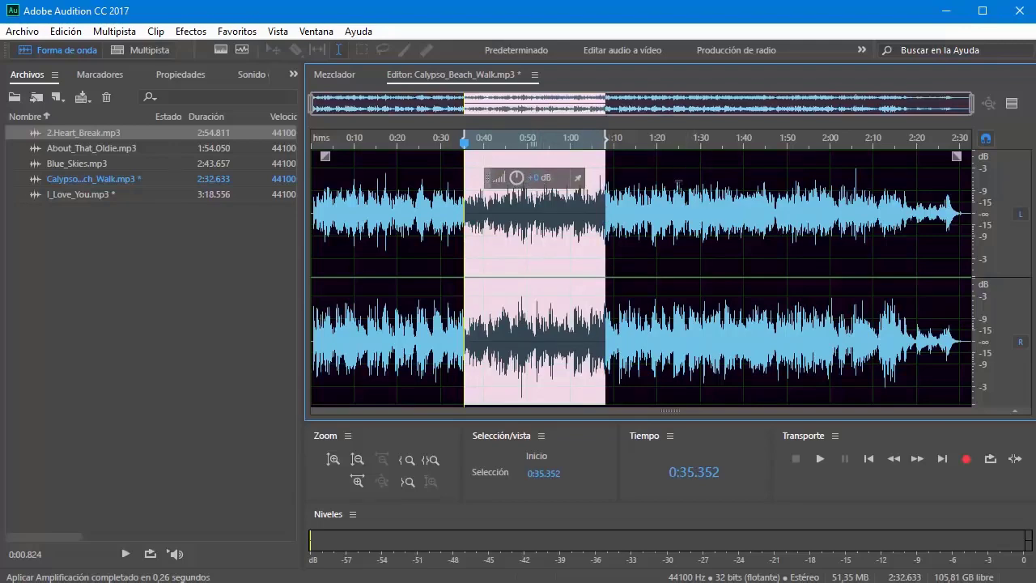
{"action": "left_click", "coordinate": [735, 171]}
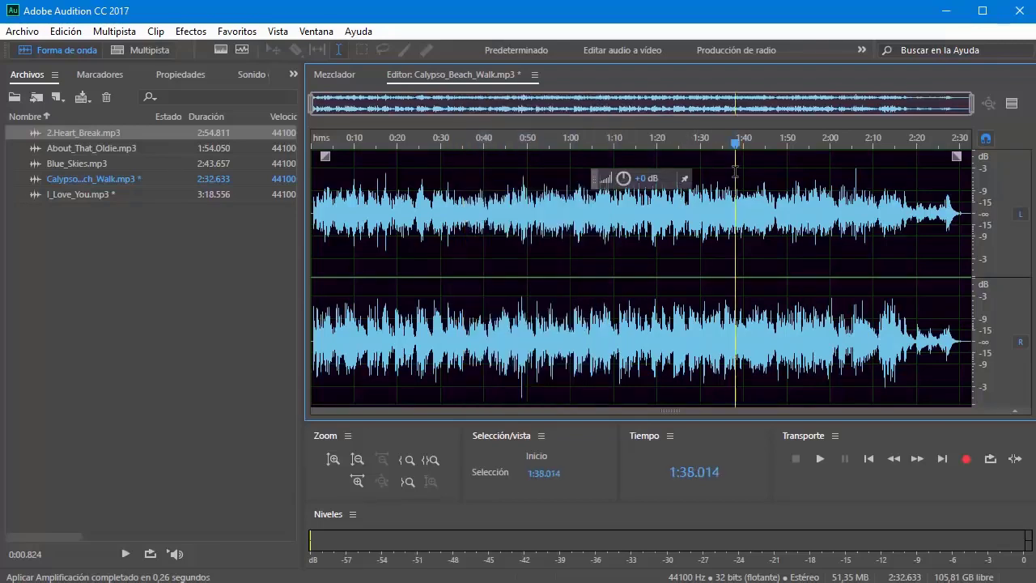
Pin the HUD in place, and test it by selecting 0:14.777 to about 0:46 and clearing that selection
{"action": "left_click", "coordinate": [684, 179]}
{"action": "left_click_drag", "start_coordinate": [374, 226], "coordinate": [509, 223]}
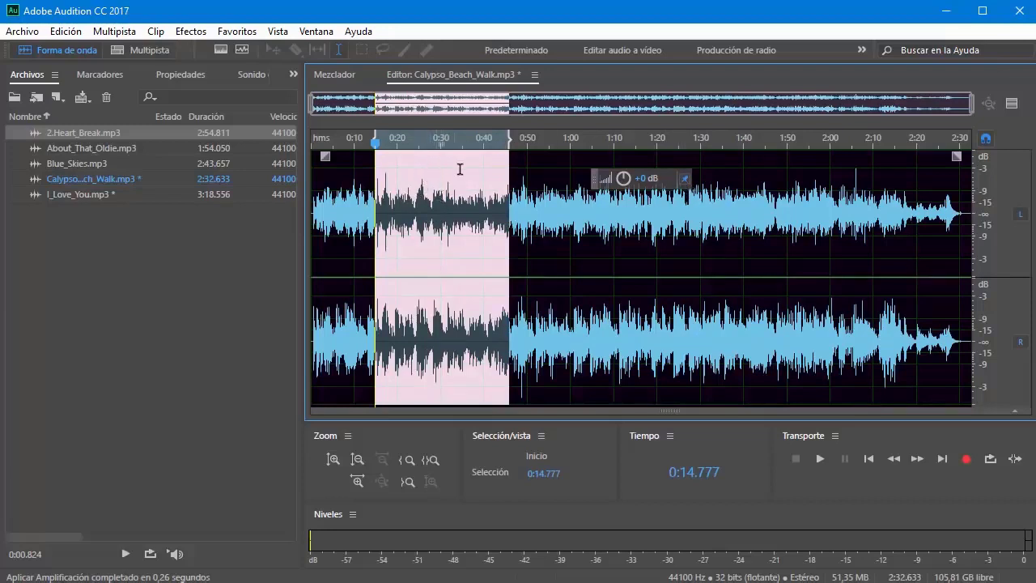
{"action": "left_click", "coordinate": [589, 223]}
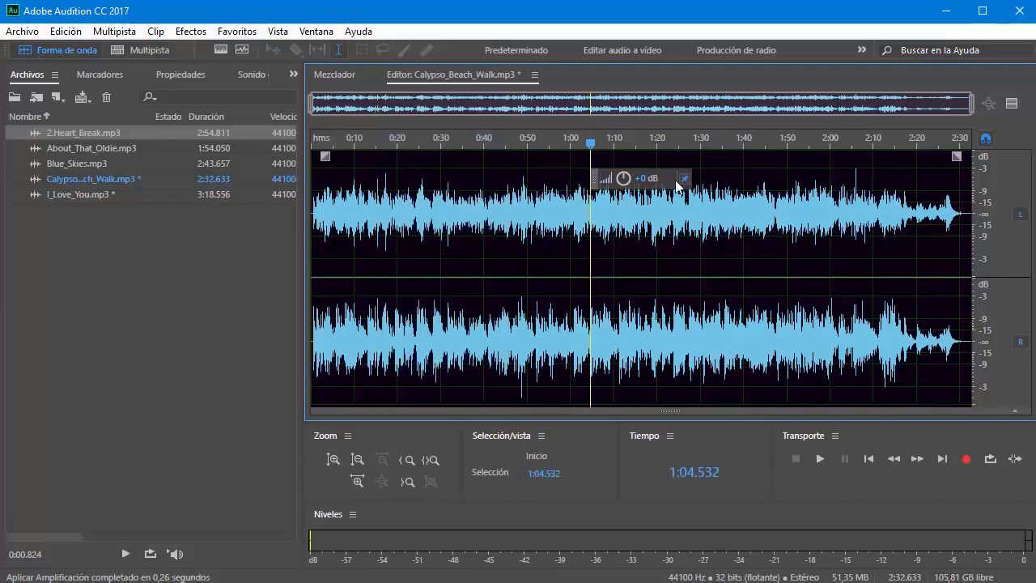
Try amplifying the passage from about 0:27 to 0:51 in both channels by about 13 dB, and undo the boost
{"action": "left_click_drag", "start_coordinate": [427, 209], "coordinate": [534, 209]}
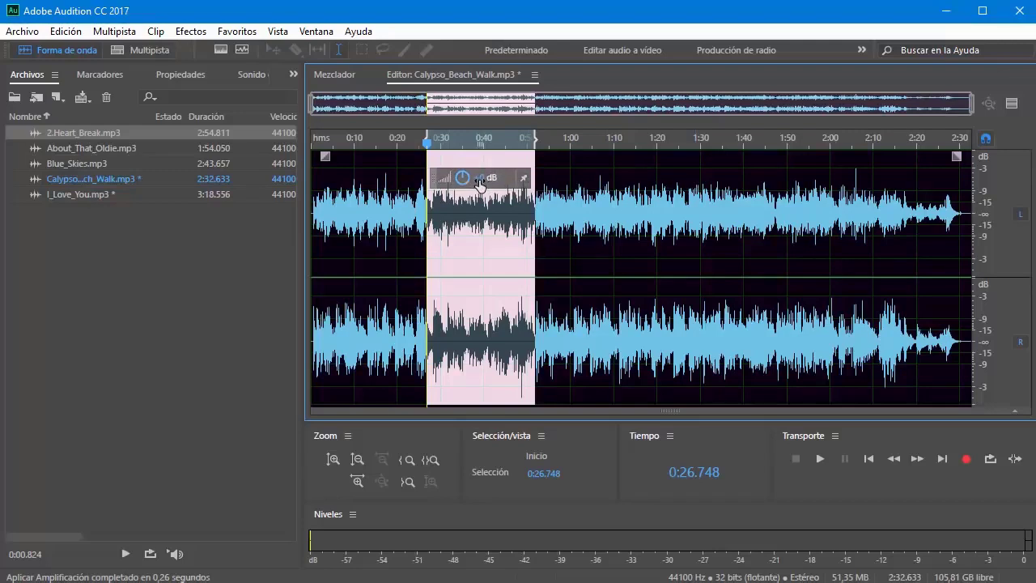
{"action": "left_click_drag", "start_coordinate": [483, 177], "coordinate": [510, 179]}
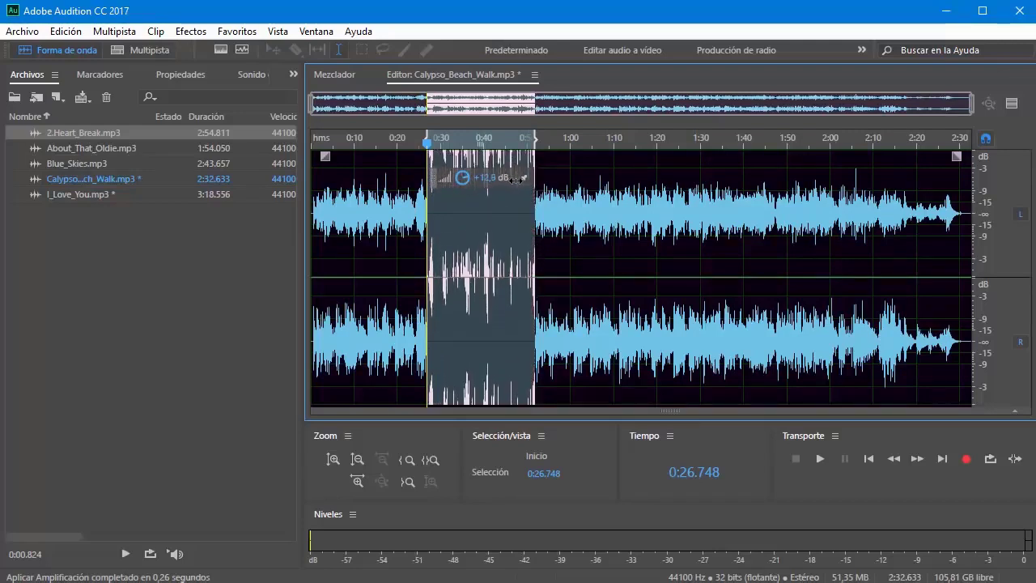
{"action": "left_click", "coordinate": [591, 222]}
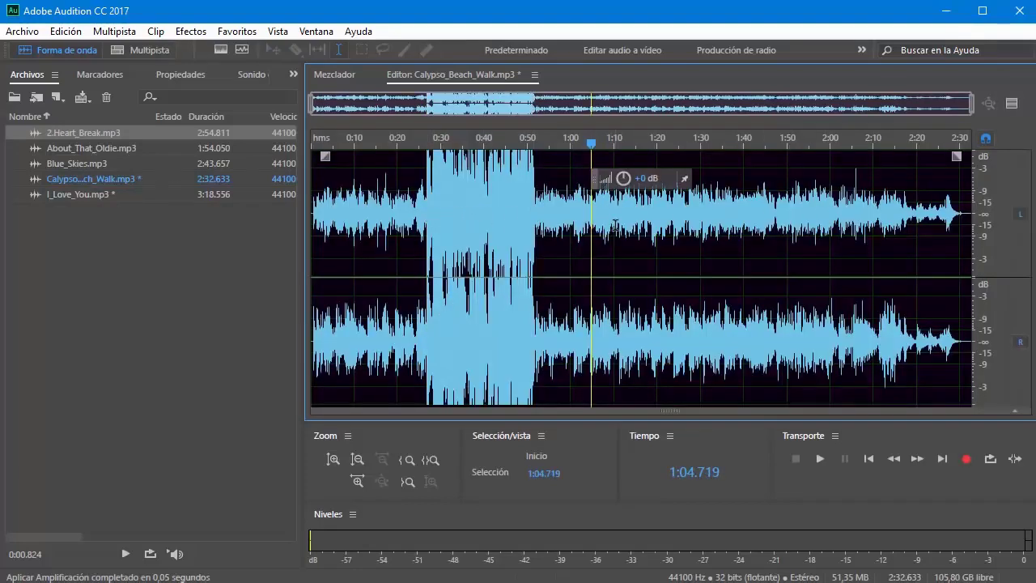
{"action": "key", "text": "ctrl+z"}
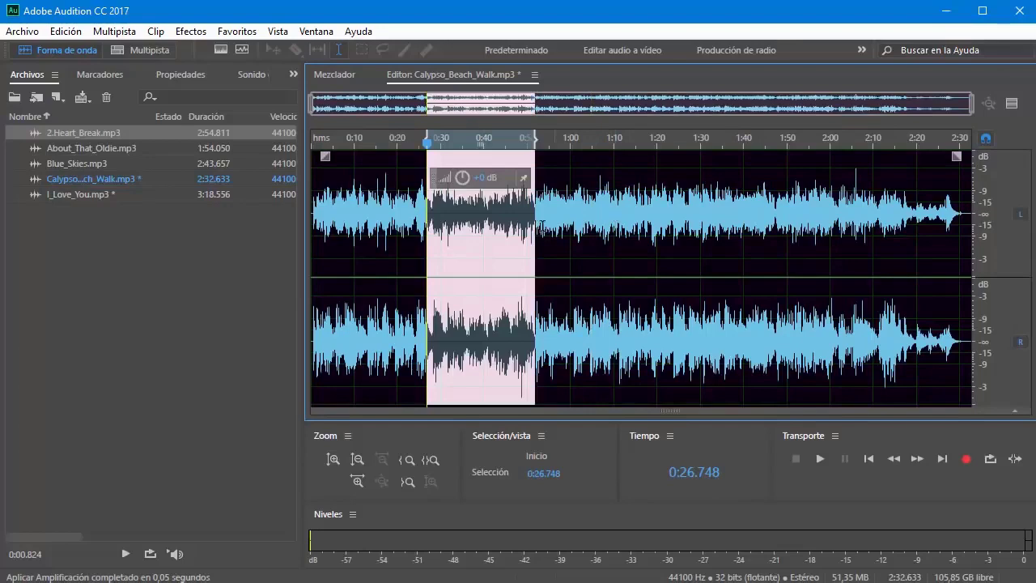
Amplify the same selected passage by entering a positive gain value directly, and undo the amplification
{"action": "left_click", "coordinate": [485, 178]}
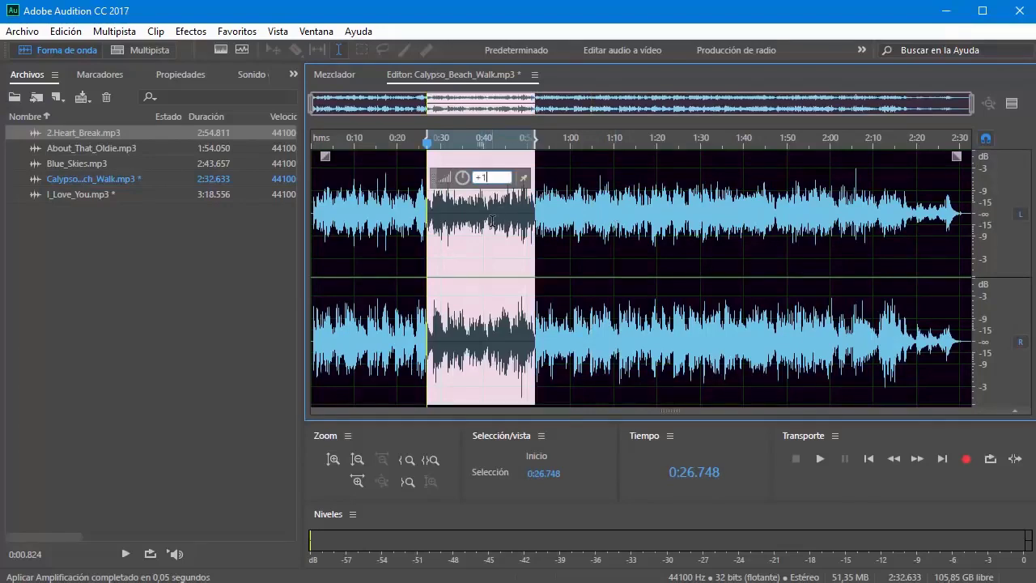
{"action": "type", "text": "+1"}
{"action": "key", "text": "Return"}
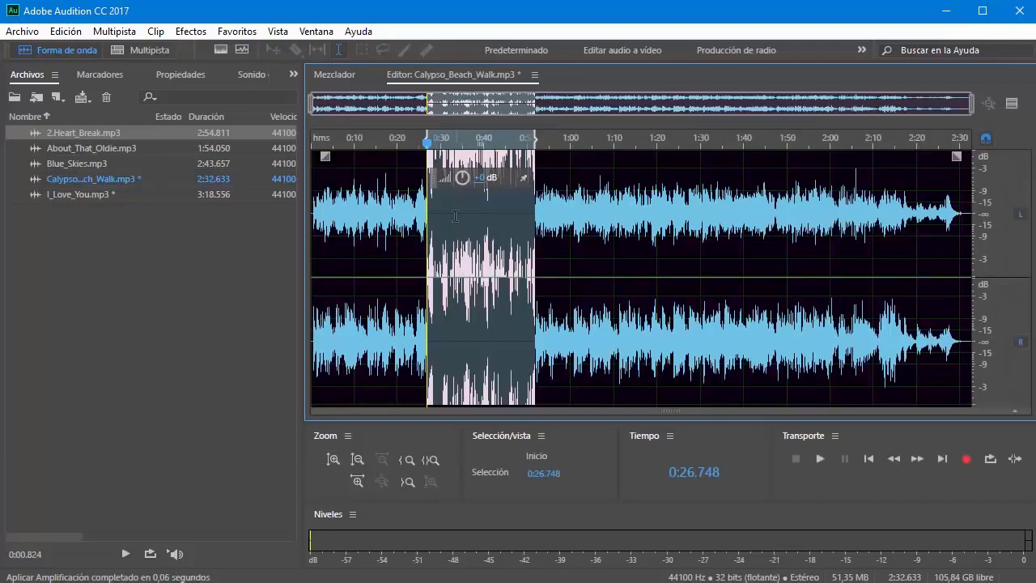
{"action": "left_click", "coordinate": [638, 222]}
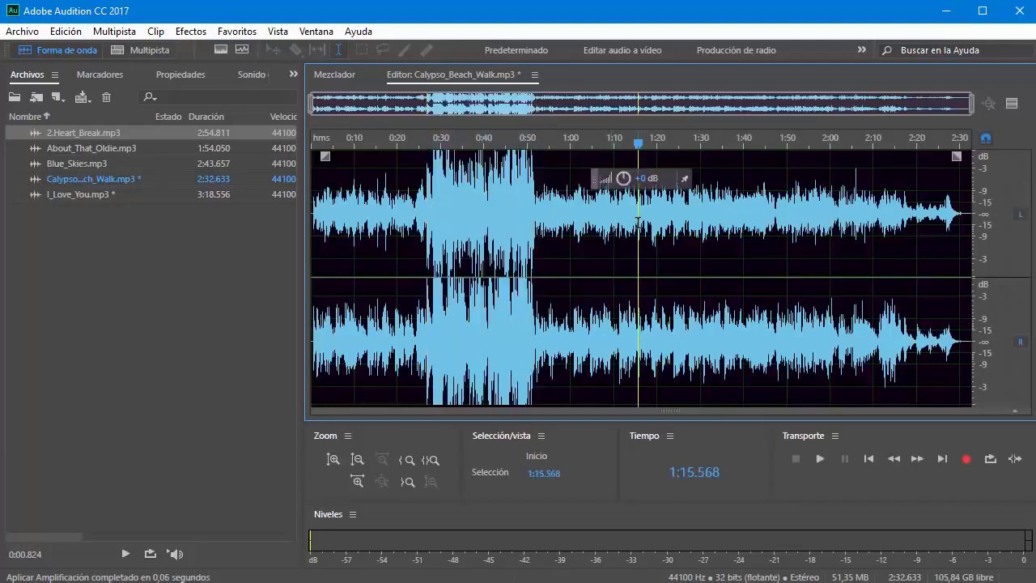
{"action": "key", "text": "ctrl+z"}
{"action": "left_click", "coordinate": [623, 239]}
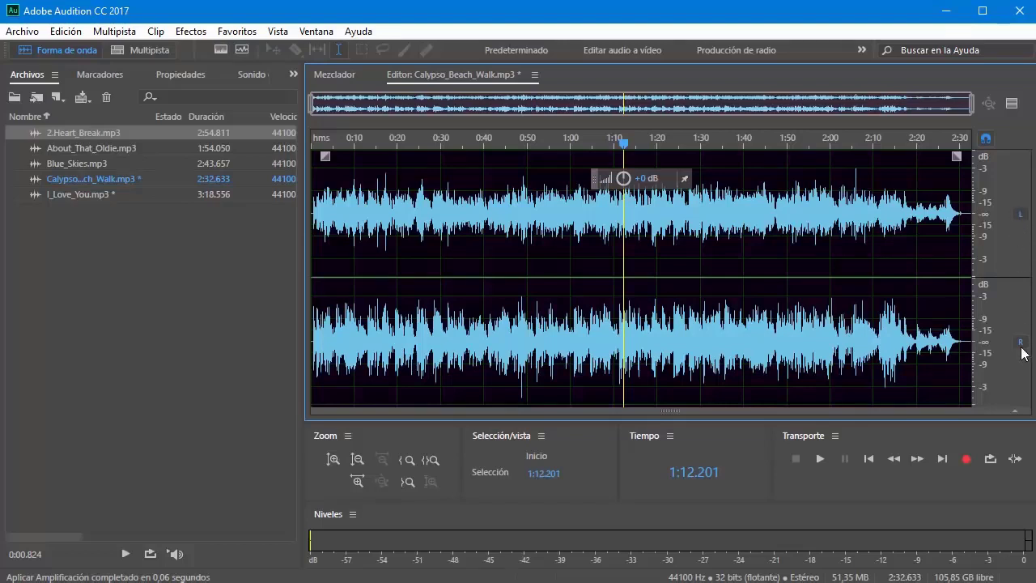
Disable the left channel and delete only the right channel's audio from about 1:03 to 1:25, and undo the deletion
{"action": "left_click", "coordinate": [693, 333]}
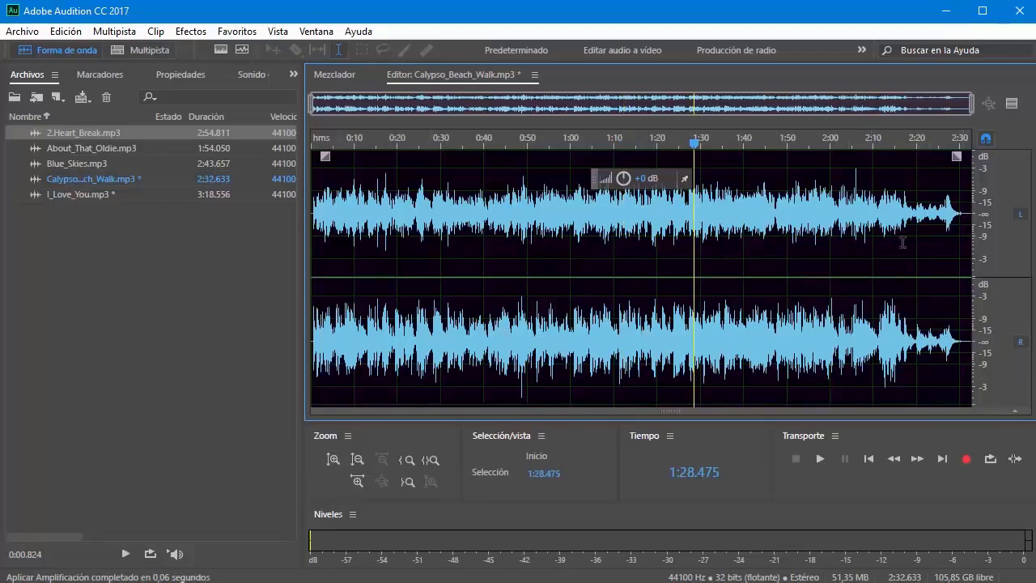
{"action": "left_click", "coordinate": [1020, 214]}
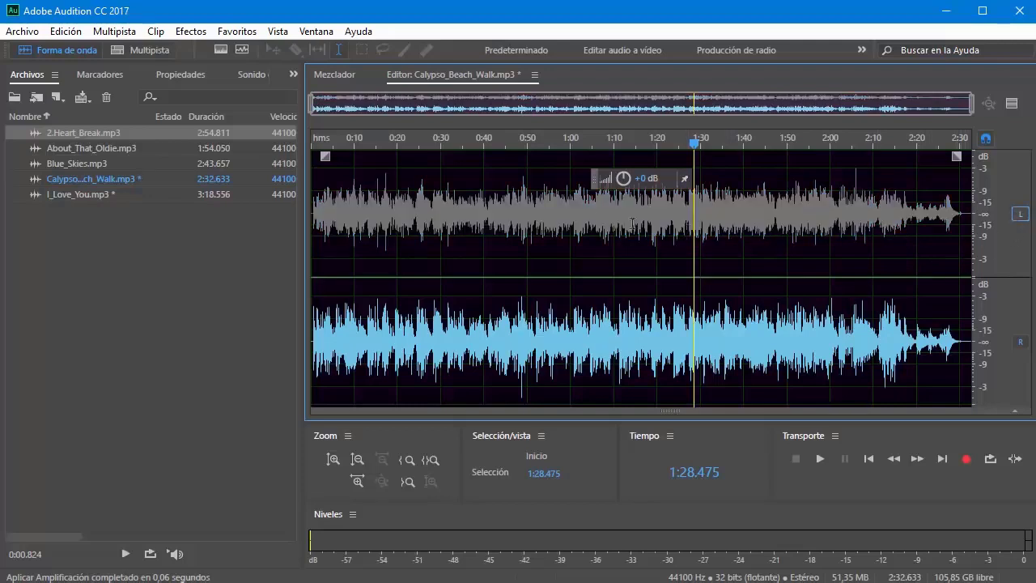
{"action": "left_click_drag", "start_coordinate": [584, 332], "coordinate": [682, 340]}
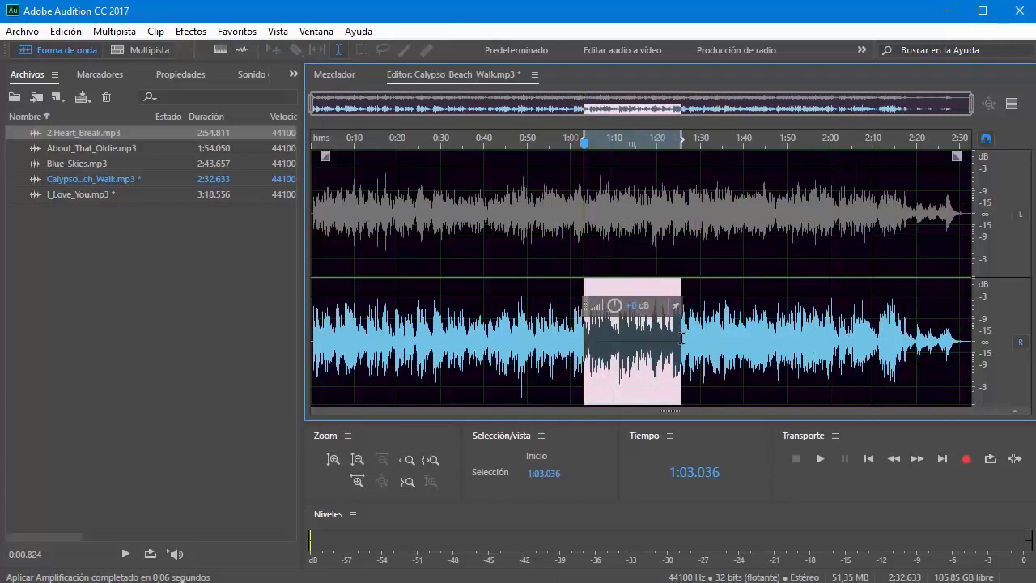
{"action": "key", "text": "Delete"}
{"action": "left_click", "coordinate": [731, 341]}
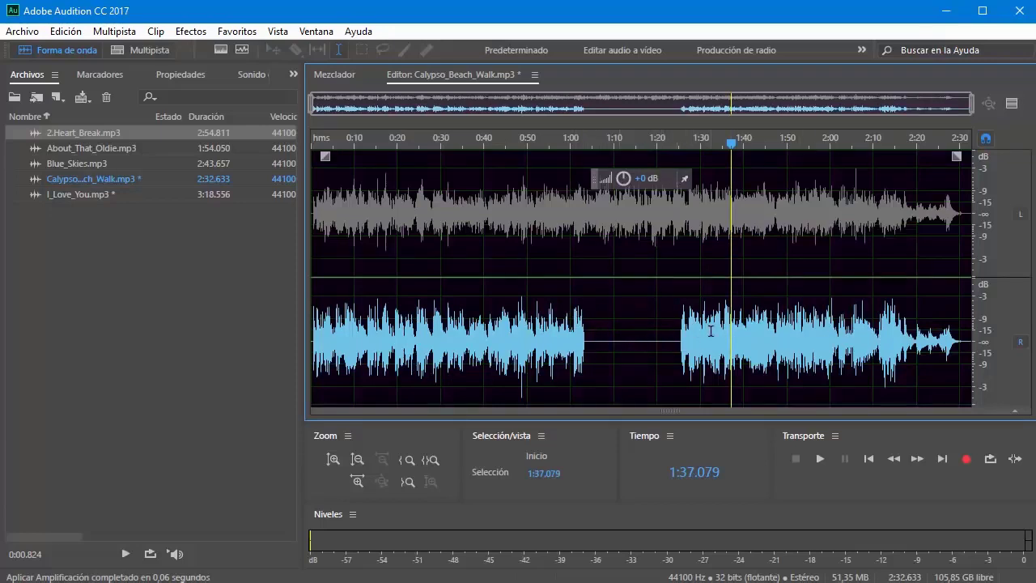
{"action": "key", "text": "ctrl+z"}
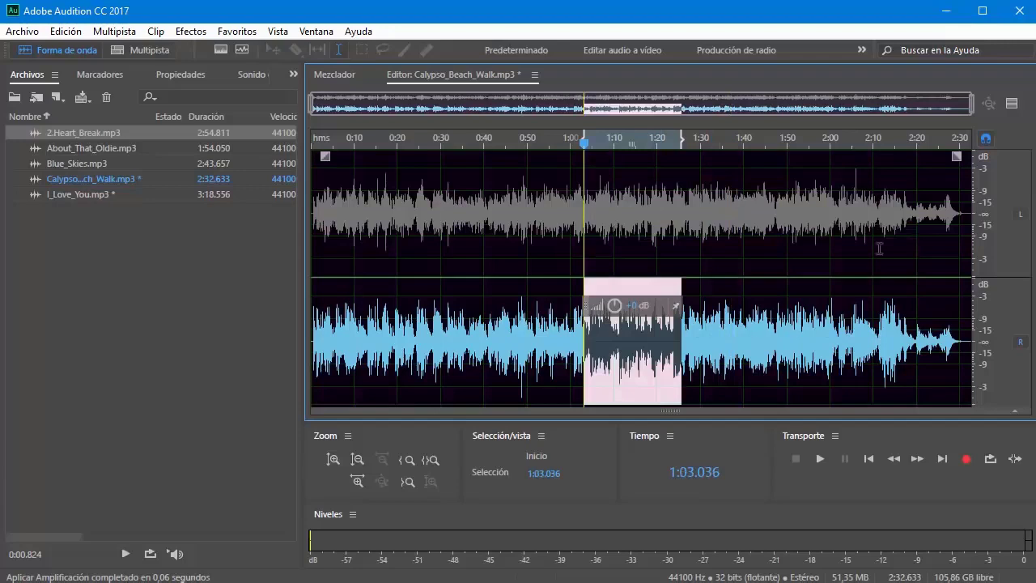
Re-enable the left channel and clear the time selection
{"action": "left_click", "coordinate": [1021, 214]}
{"action": "left_click", "coordinate": [770, 310]}
{"action": "left_click", "coordinate": [500, 221]}
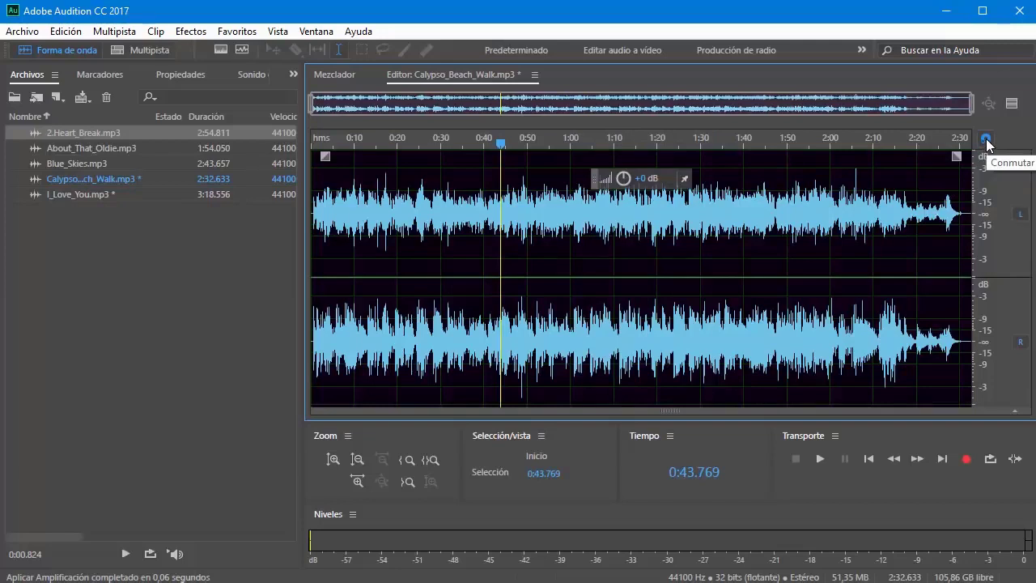
{"action": "left_click", "coordinate": [616, 235]}
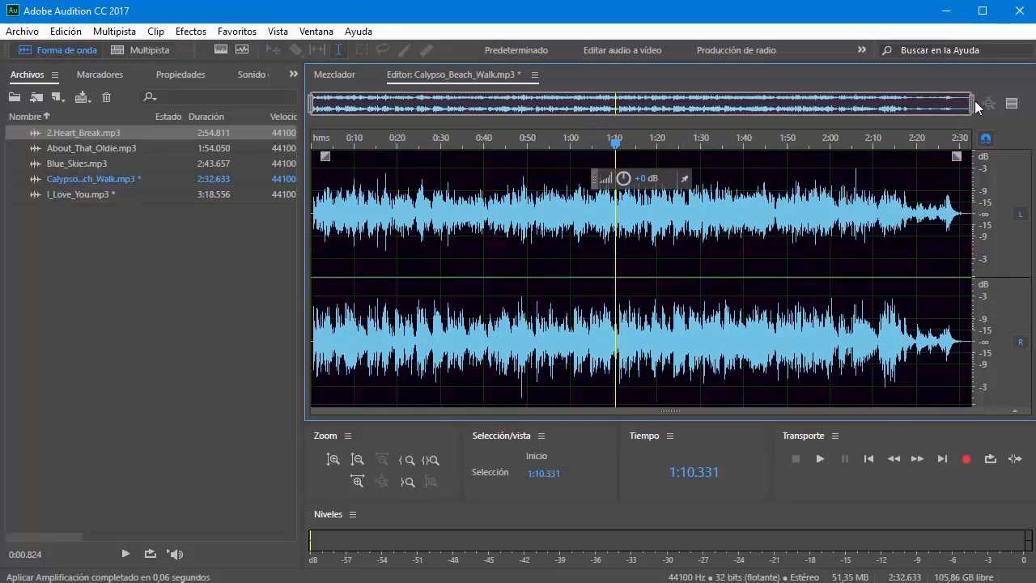
Play back the first few seconds of the track from its start to hear how it begins
{"action": "left_click_drag", "start_coordinate": [974, 101], "coordinate": [446, 126]}
{"action": "left_click", "coordinate": [321, 146]}
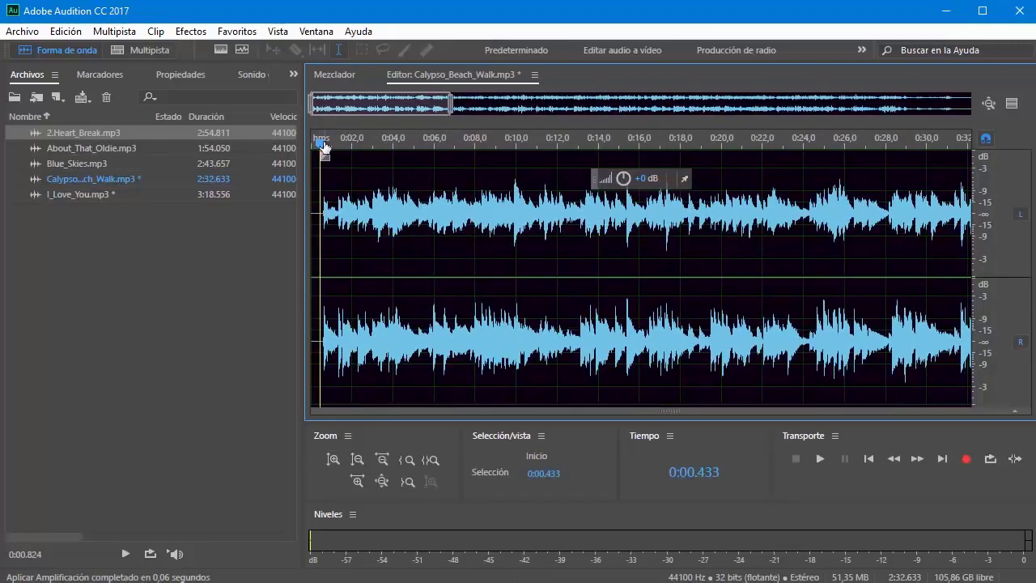
{"action": "left_click_drag", "start_coordinate": [321, 146], "coordinate": [302, 146]}
{"action": "key", "text": "space"}
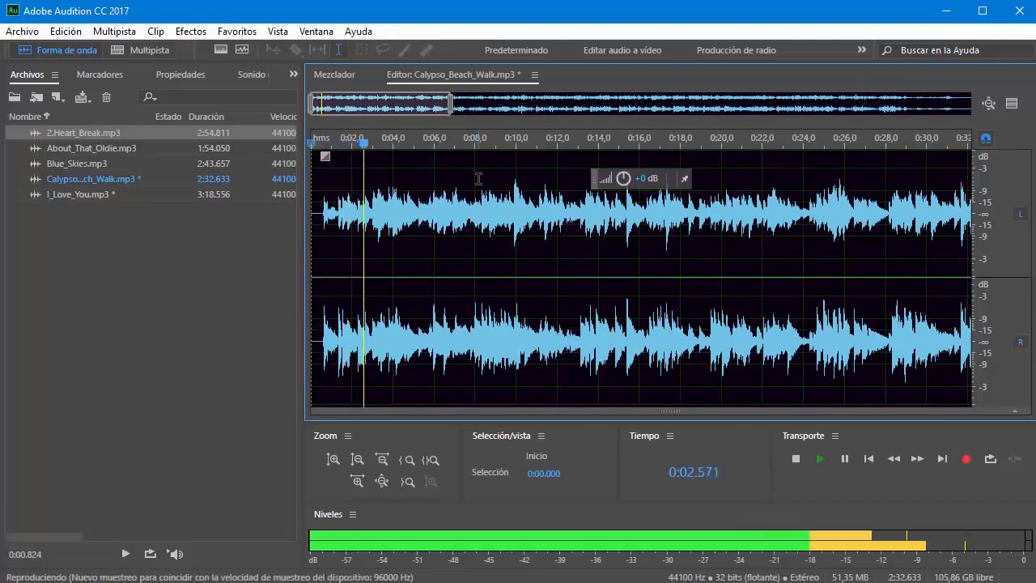
{"action": "key", "text": "space"}
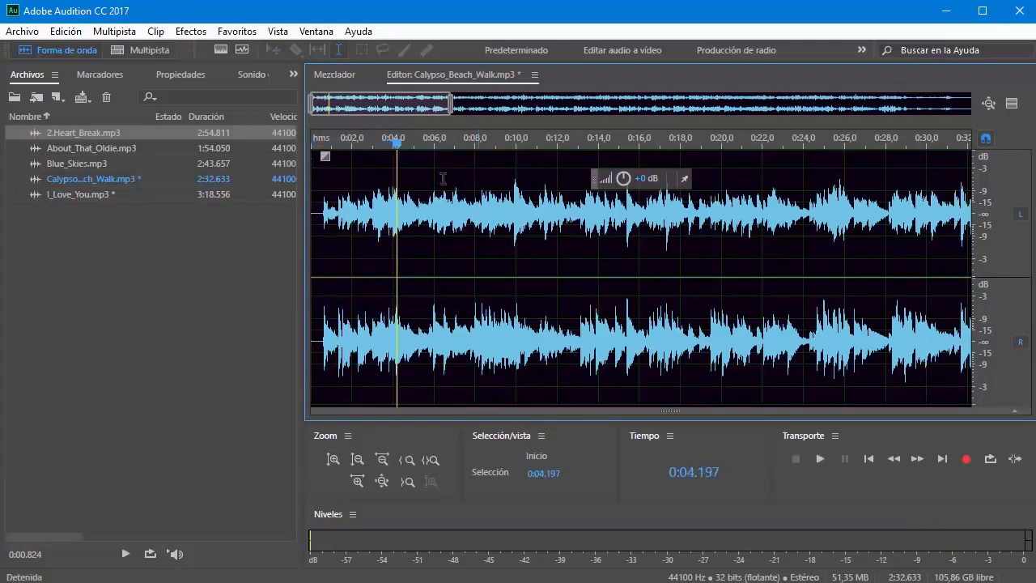
Apply a curved fade-in over the opening seconds of the track, listen to it from the start, and undo the fade
{"action": "left_click_drag", "start_coordinate": [396, 143], "coordinate": [314, 149]}
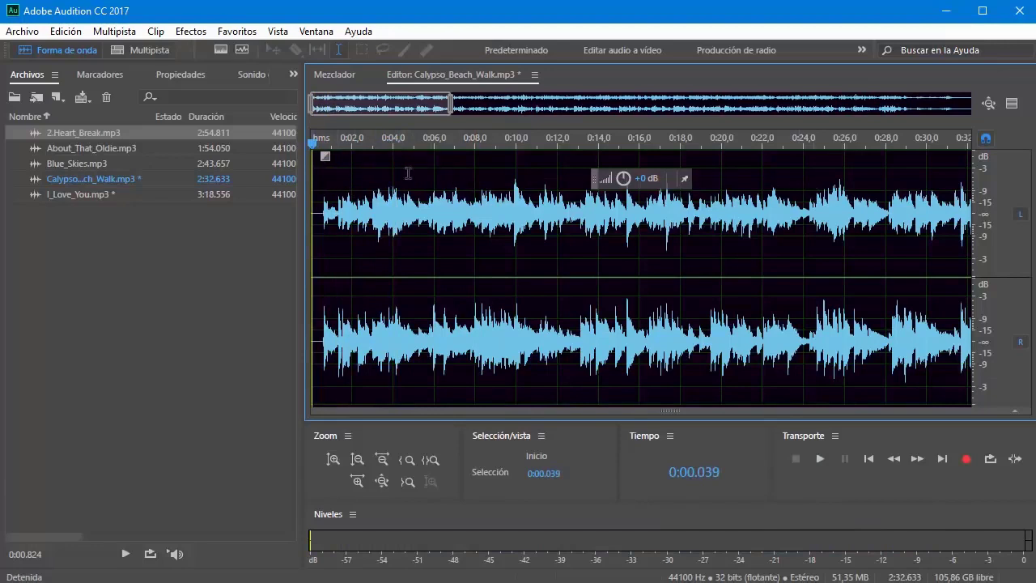
{"action": "left_click_drag", "start_coordinate": [313, 146], "coordinate": [477, 183]}
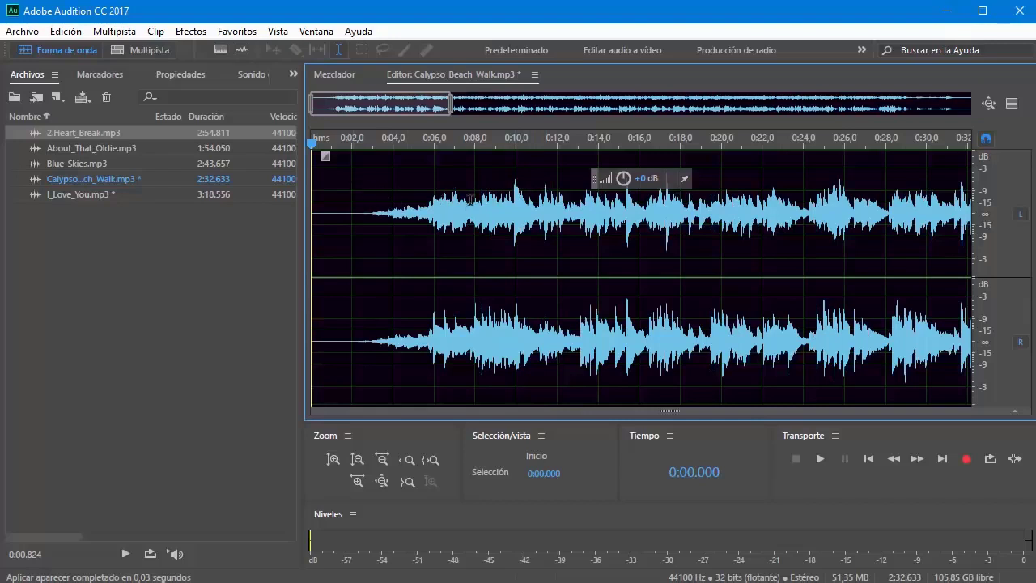
{"action": "key", "text": "space"}
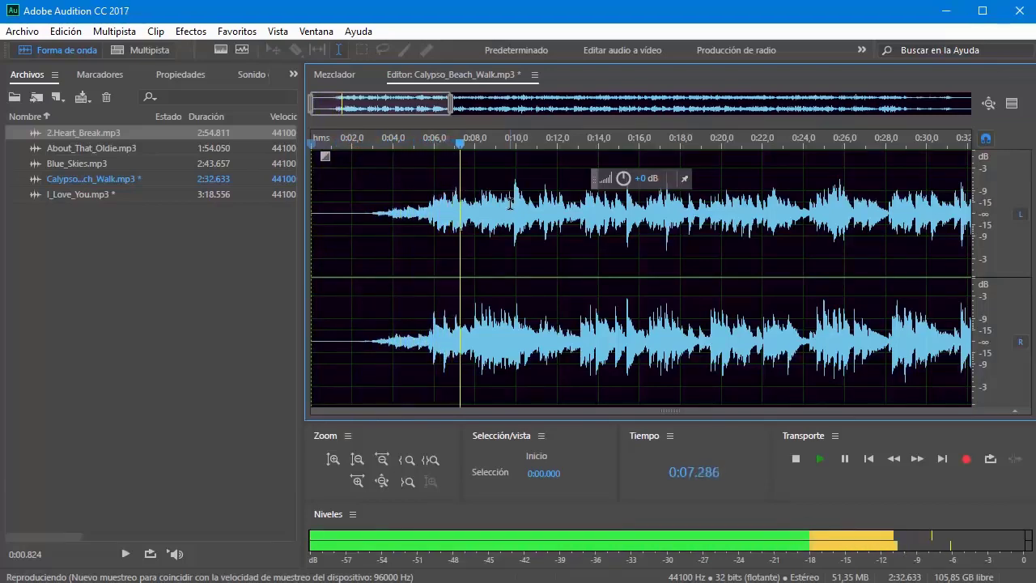
{"action": "key", "text": "space"}
{"action": "key", "text": "ctrl+z"}
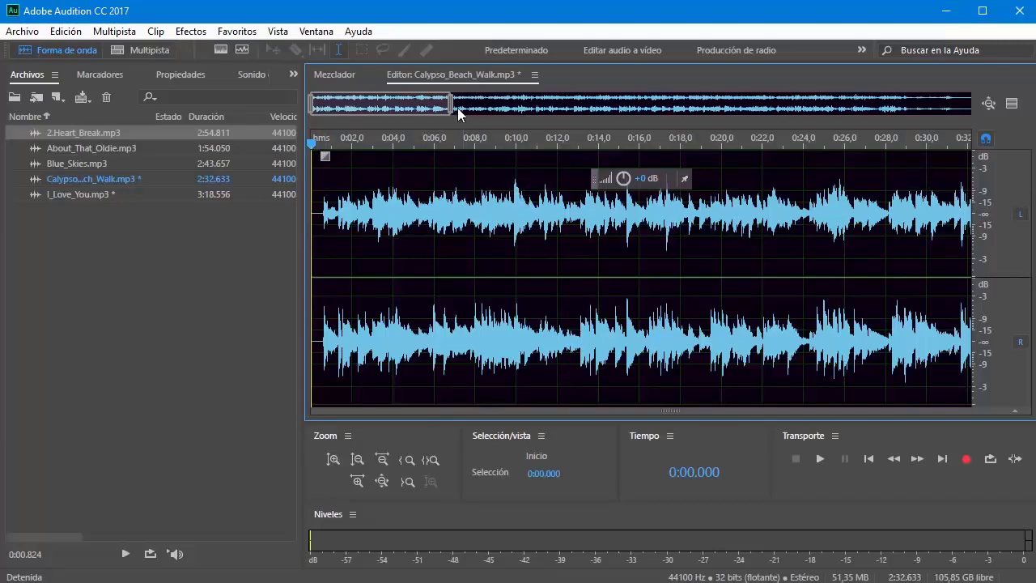
Apply a curved fade-out over roughly the last minute of the track, and undo it
{"action": "left_click_drag", "start_coordinate": [453, 107], "coordinate": [969, 107]}
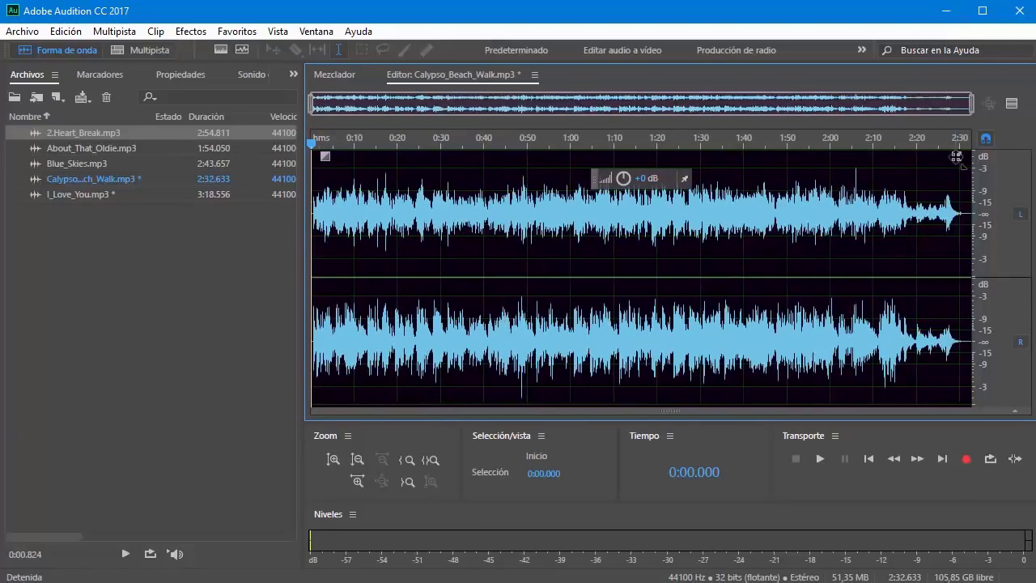
{"action": "left_click_drag", "start_coordinate": [956, 156], "coordinate": [694, 168]}
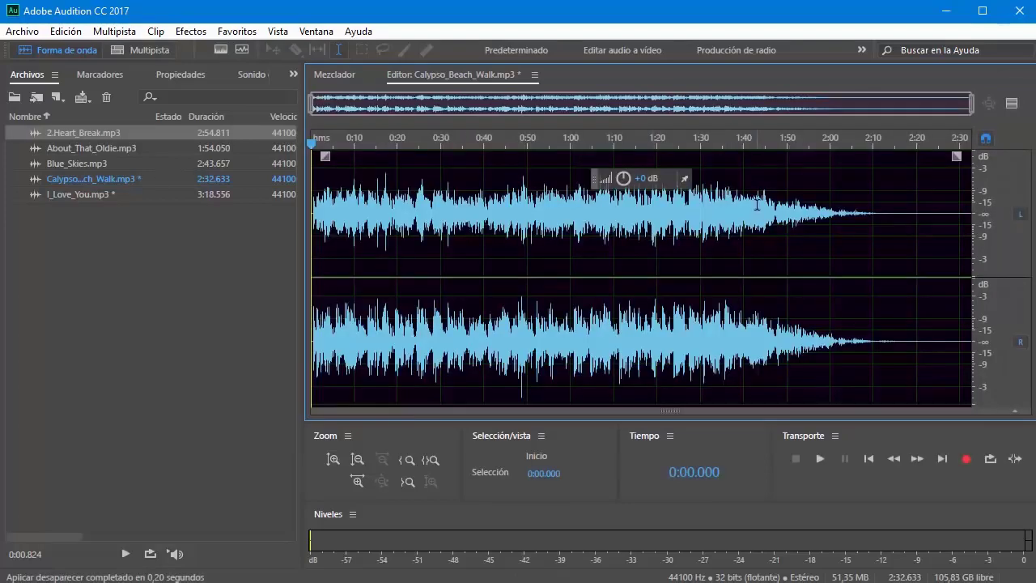
{"action": "key", "text": "ctrl+z"}
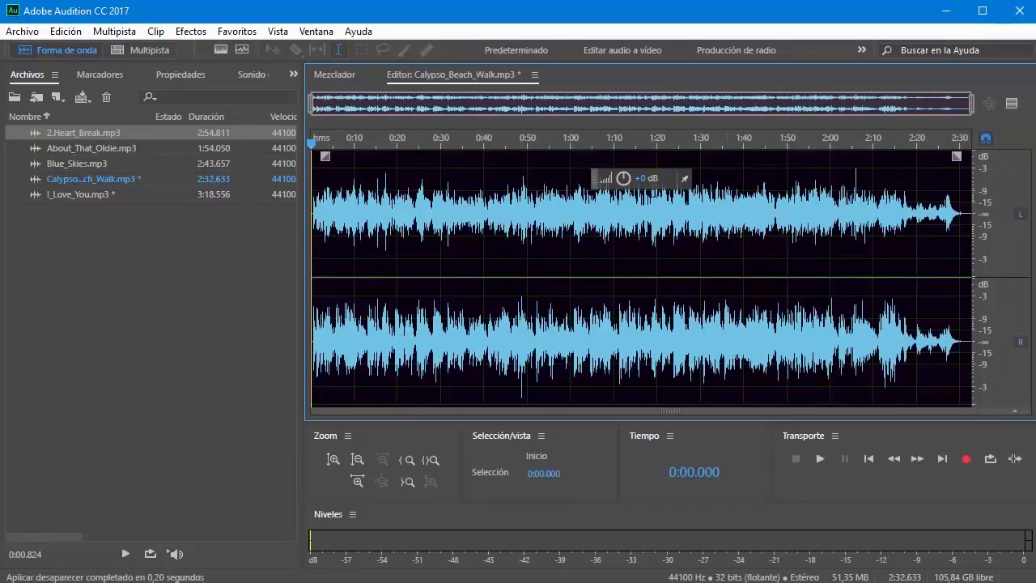
Set the default fade curve type to Lineal/logarítmica in the general preferences
{"action": "right_click", "coordinate": [324, 153]}
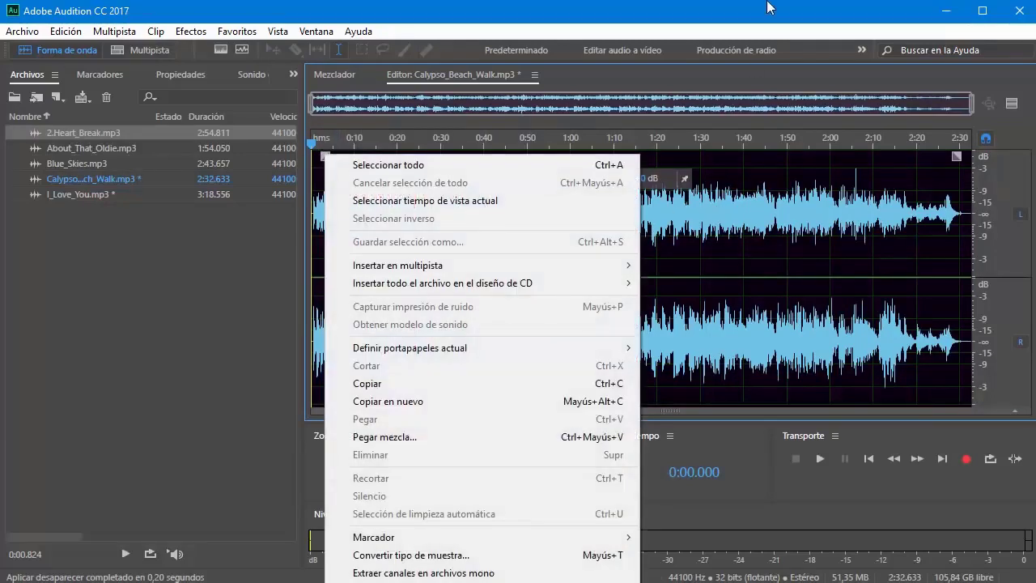
{"action": "left_click", "coordinate": [767, 10]}
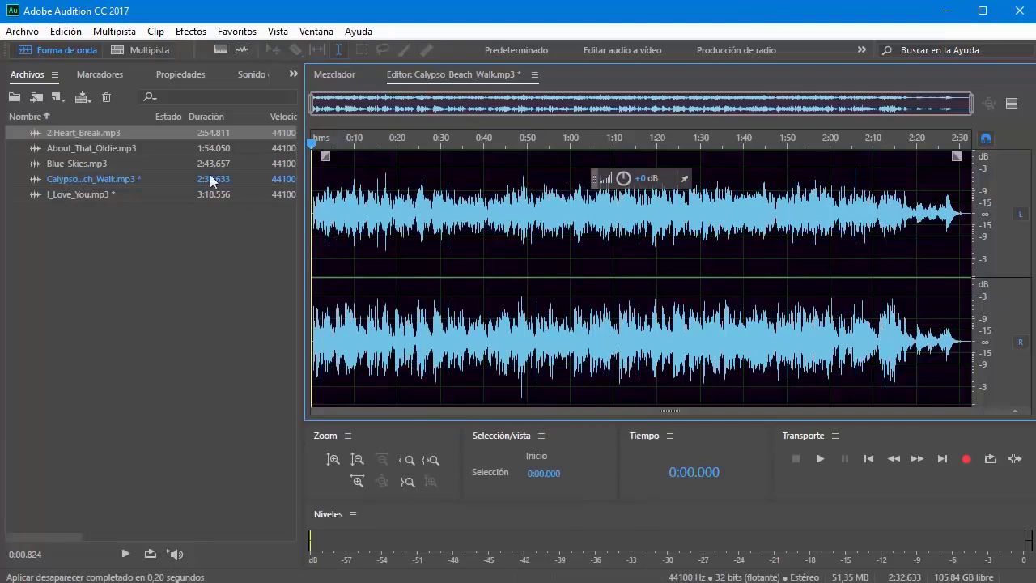
{"action": "left_click", "coordinate": [65, 31]}
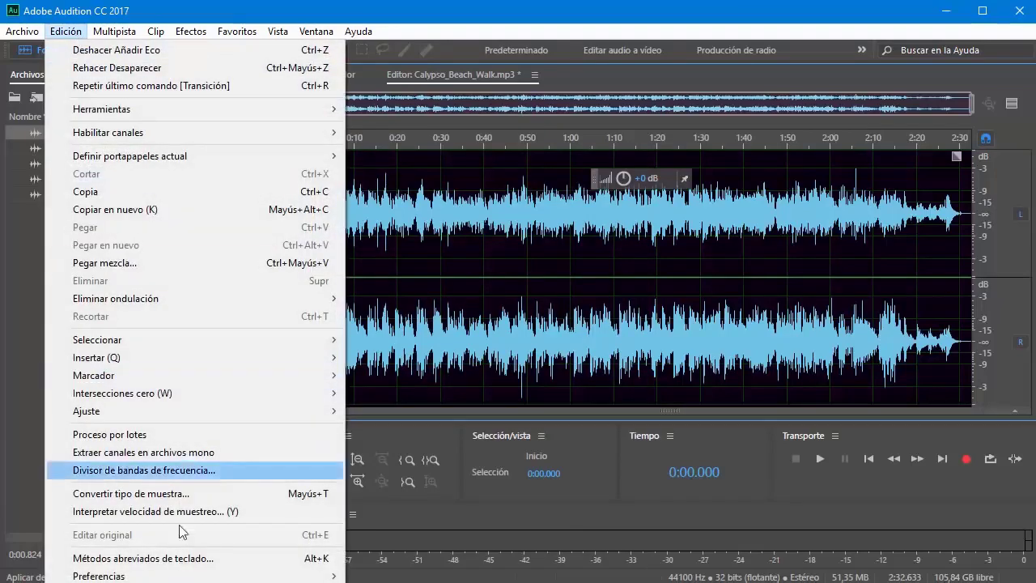
{"action": "mouse_move", "coordinate": [283, 575]}
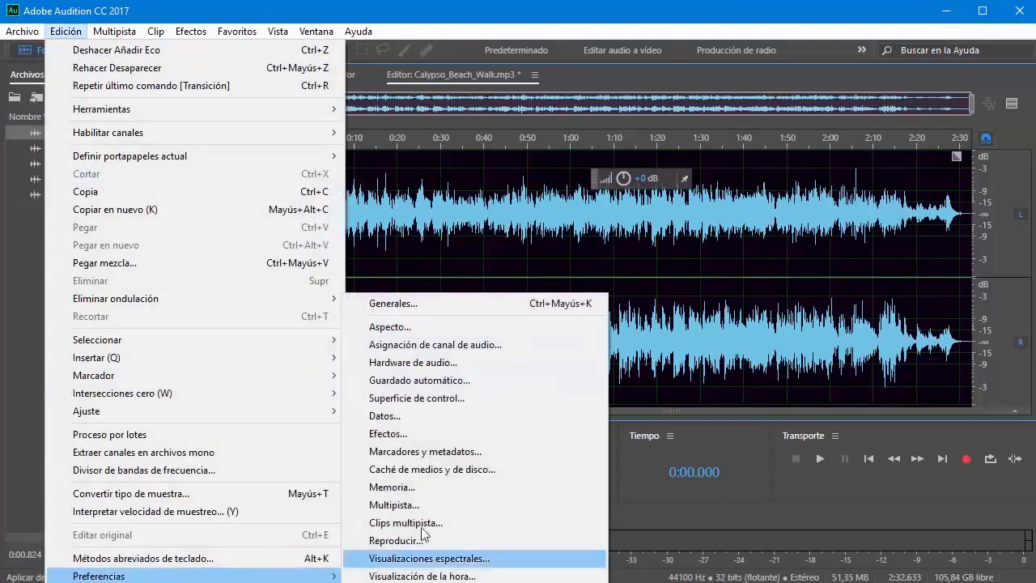
{"action": "left_click", "coordinate": [417, 304]}
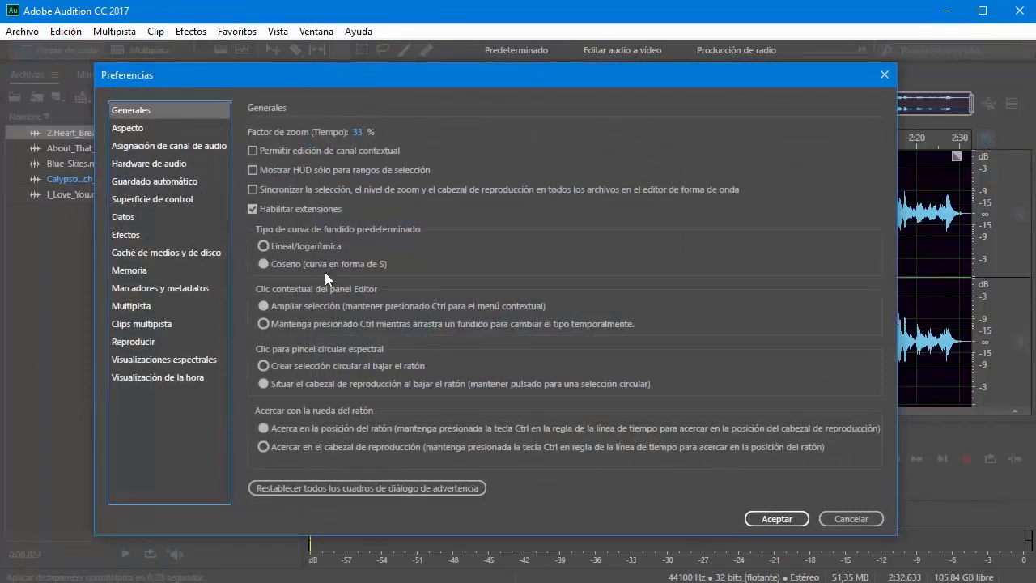
{"action": "left_click", "coordinate": [261, 245]}
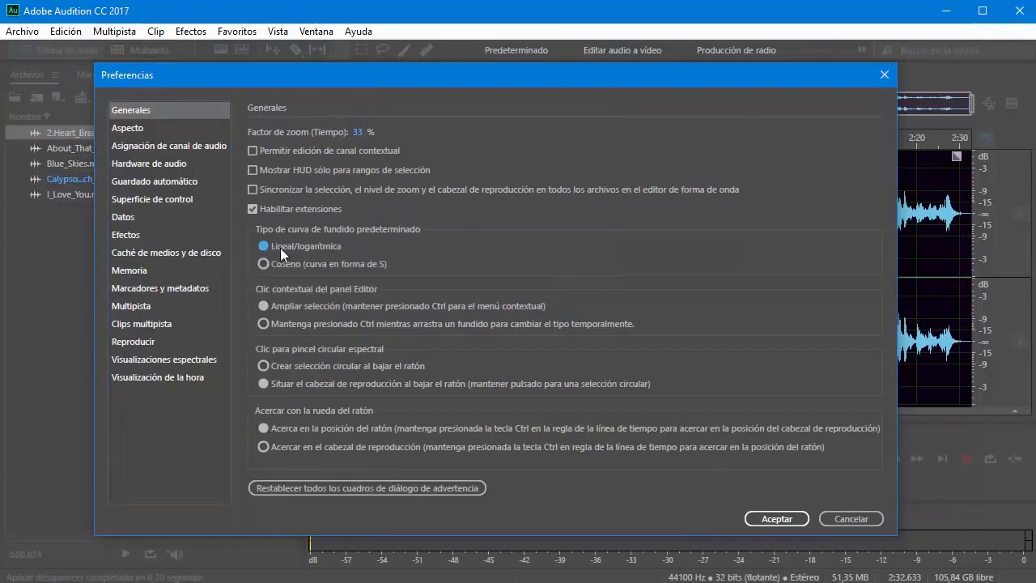
{"action": "left_click", "coordinate": [776, 519]}
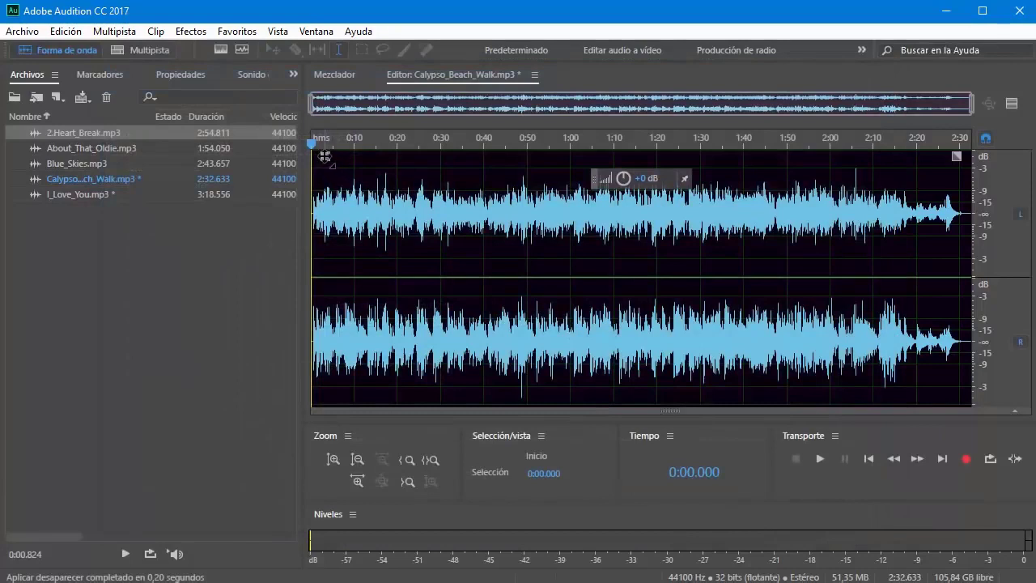
Apply a fade-in over about the first 45 seconds, bending its curve for a slower rise, and return the playhead to the start
{"action": "left_click_drag", "start_coordinate": [323, 156], "coordinate": [512, 157]}
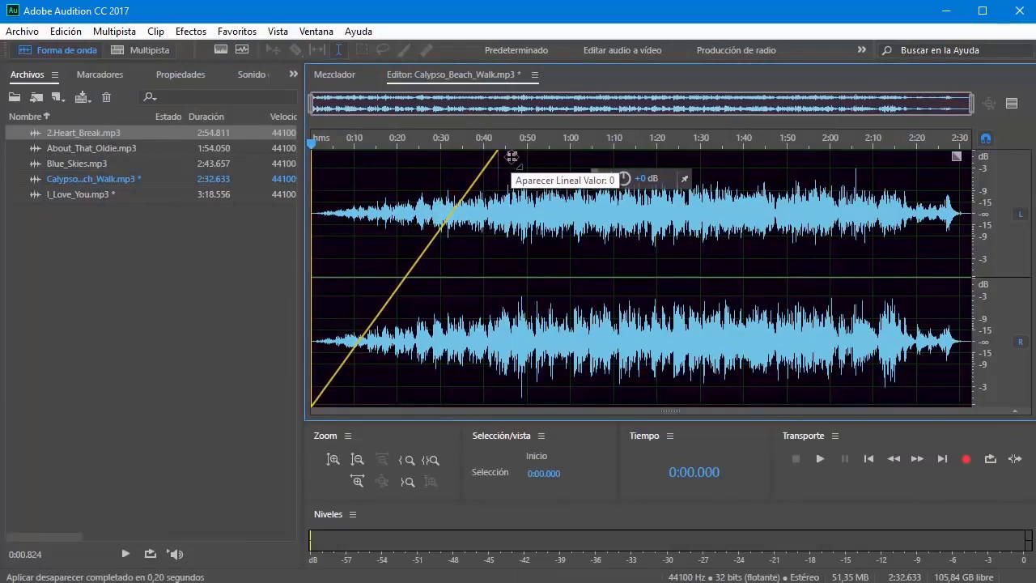
{"action": "left_click_drag", "start_coordinate": [511, 156], "coordinate": [521, 176]}
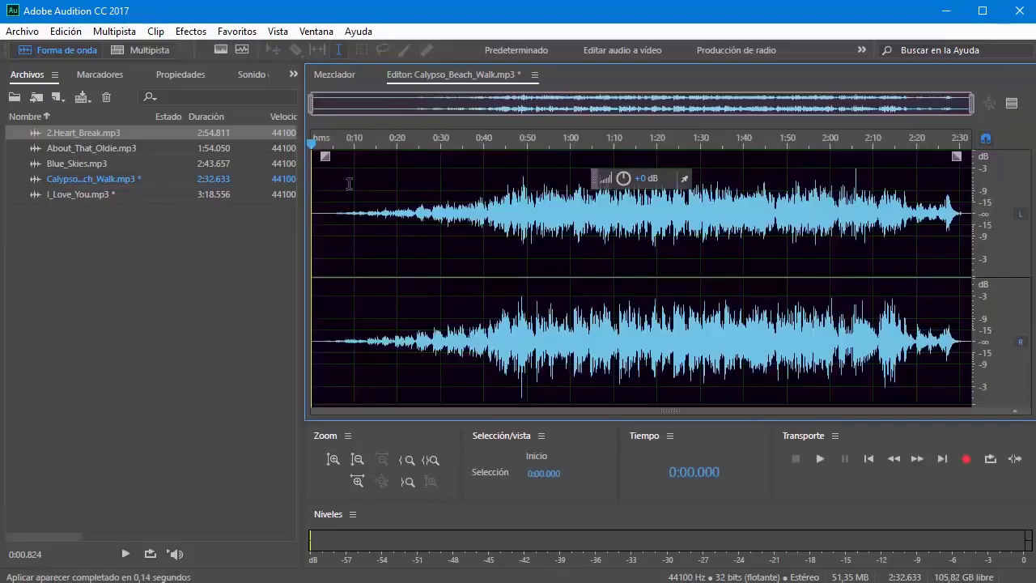
{"action": "left_click_drag", "start_coordinate": [330, 143], "coordinate": [314, 142]}
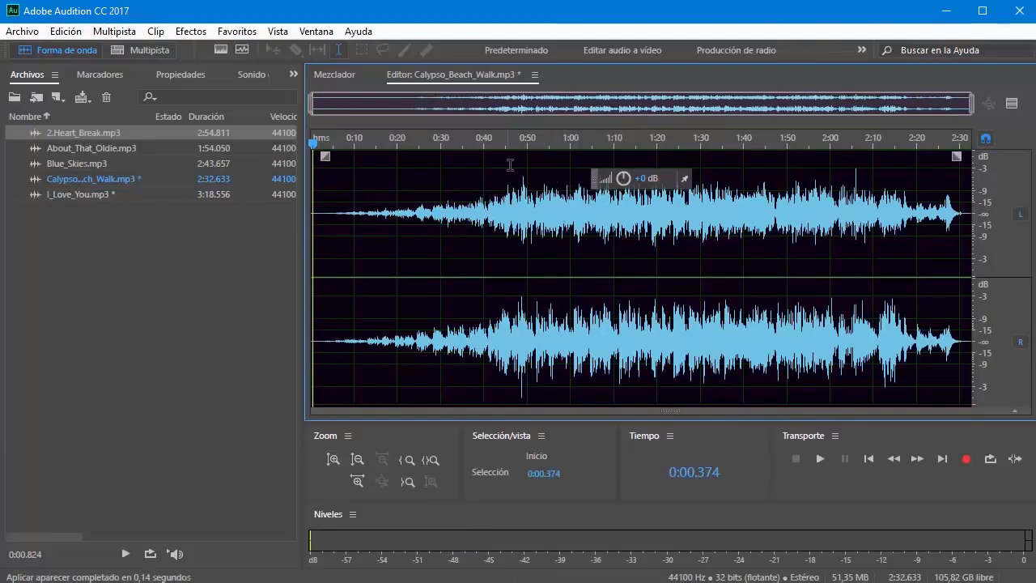
Play the track from the start to listen to the fade-in, skip ahead to about 0:20, and stop playback
{"action": "key", "text": "space"}
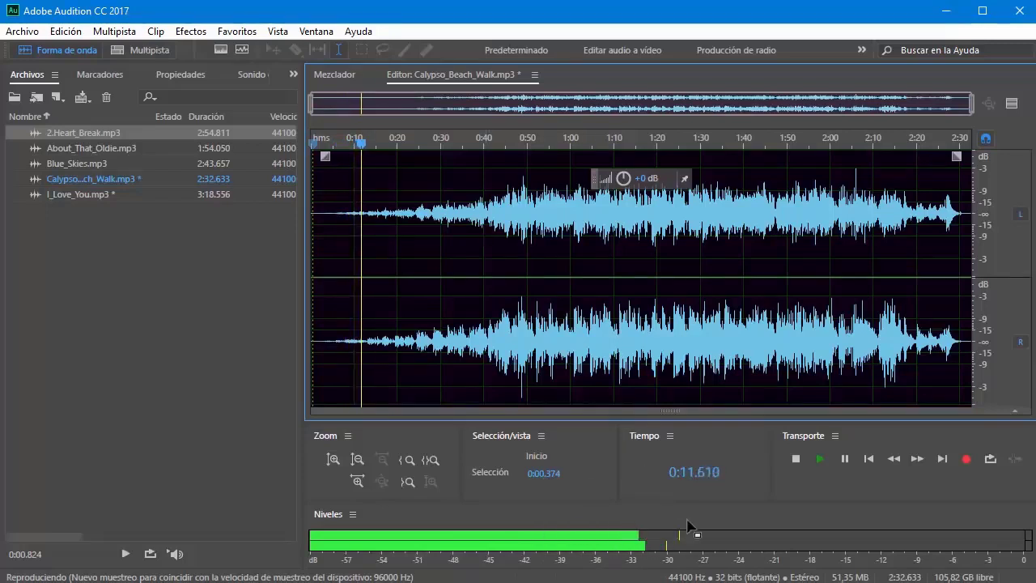
{"action": "left_click", "coordinate": [401, 140]}
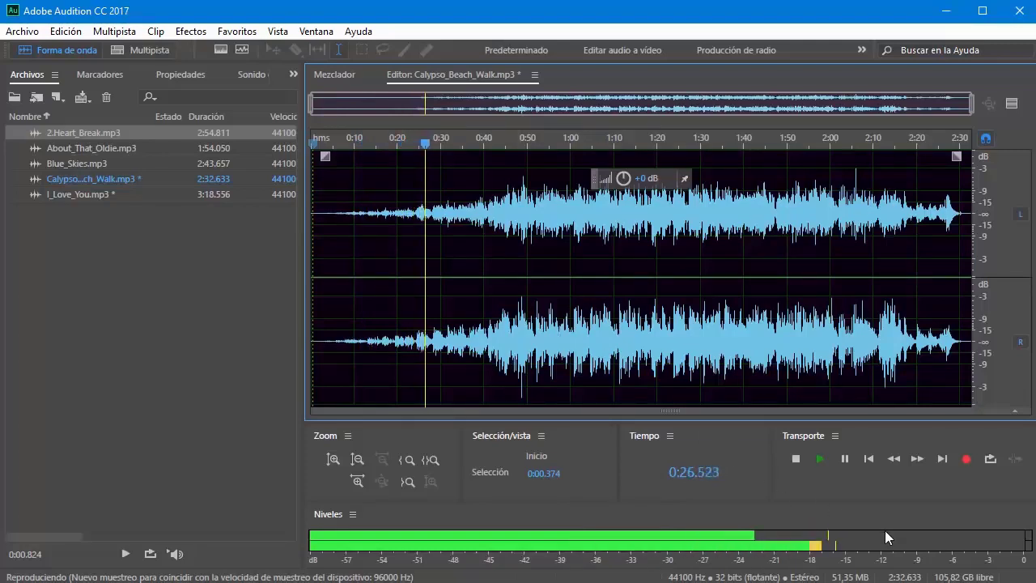
{"action": "key", "text": "space"}
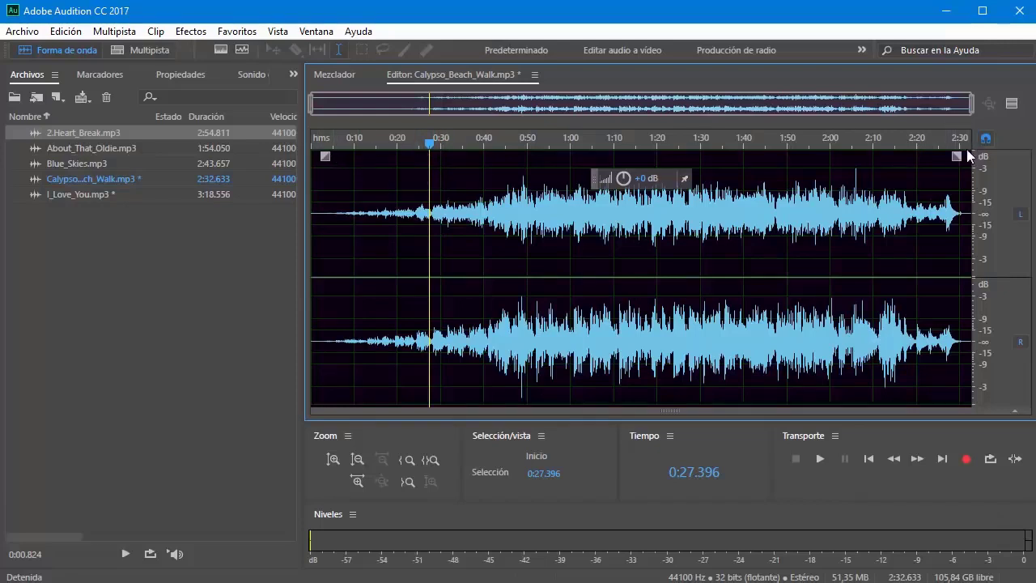
Apply a fade-out over about the last 50 seconds of the track, and undo both the fade-out and the fade-in
{"action": "left_click_drag", "start_coordinate": [957, 155], "coordinate": [761, 164]}
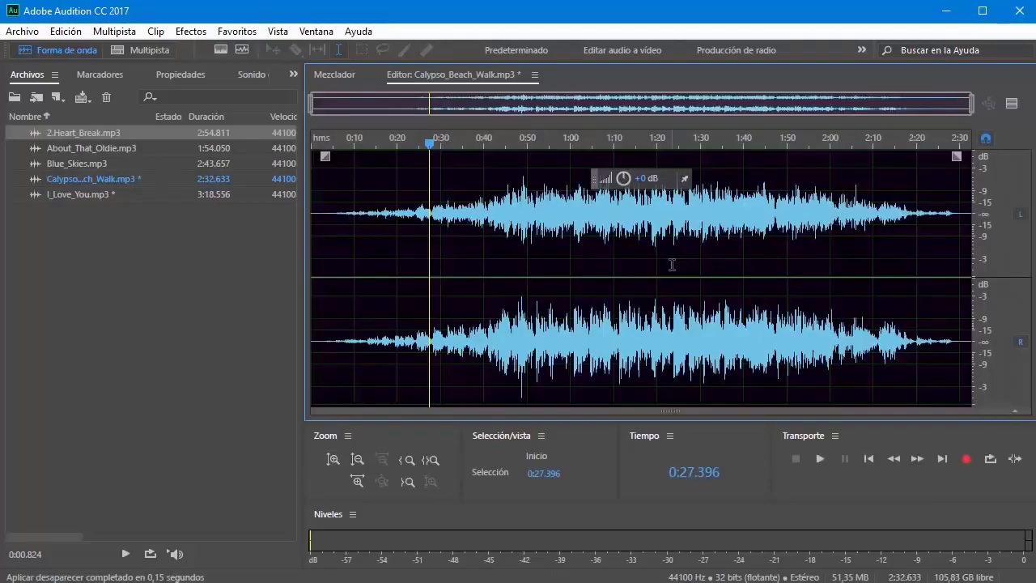
{"action": "key", "text": "ctrl+z"}
{"action": "key", "text": "ctrl+z"}
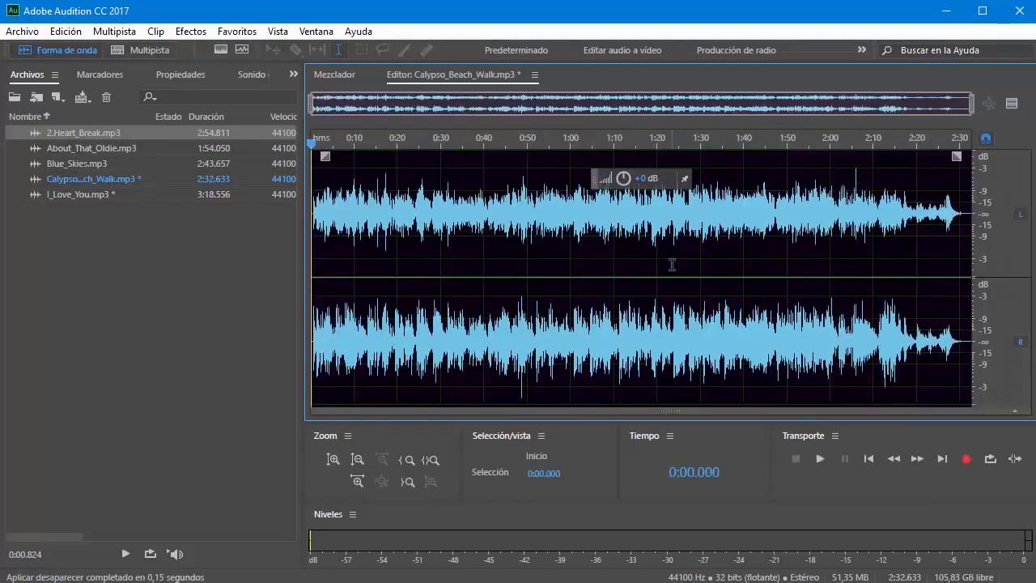
{"action": "left_click", "coordinate": [458, 240]}
{"action": "left_click_drag", "start_coordinate": [407, 221], "coordinate": [509, 214]}
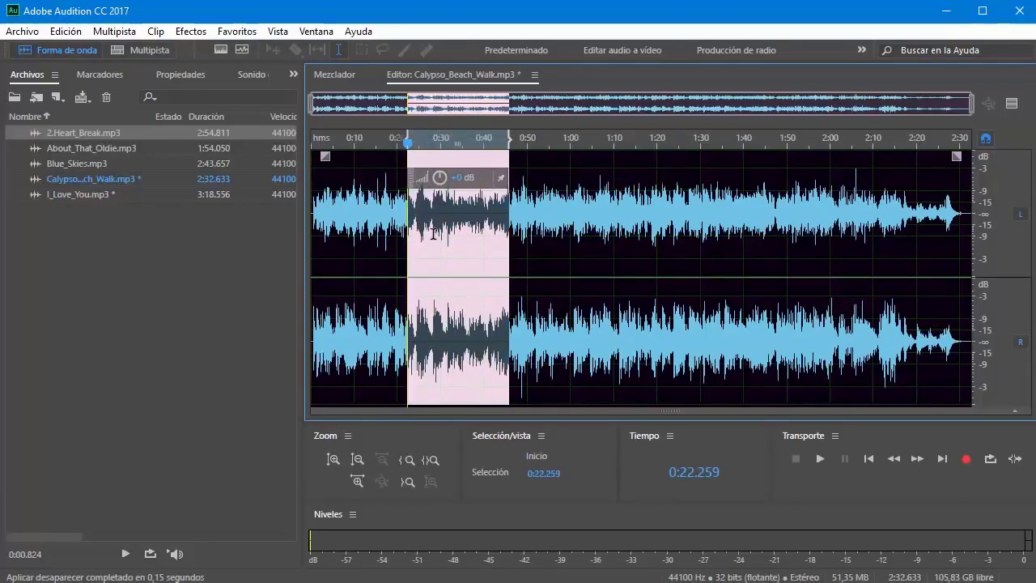
{"action": "left_click_drag", "start_coordinate": [370, 215], "coordinate": [507, 217]}
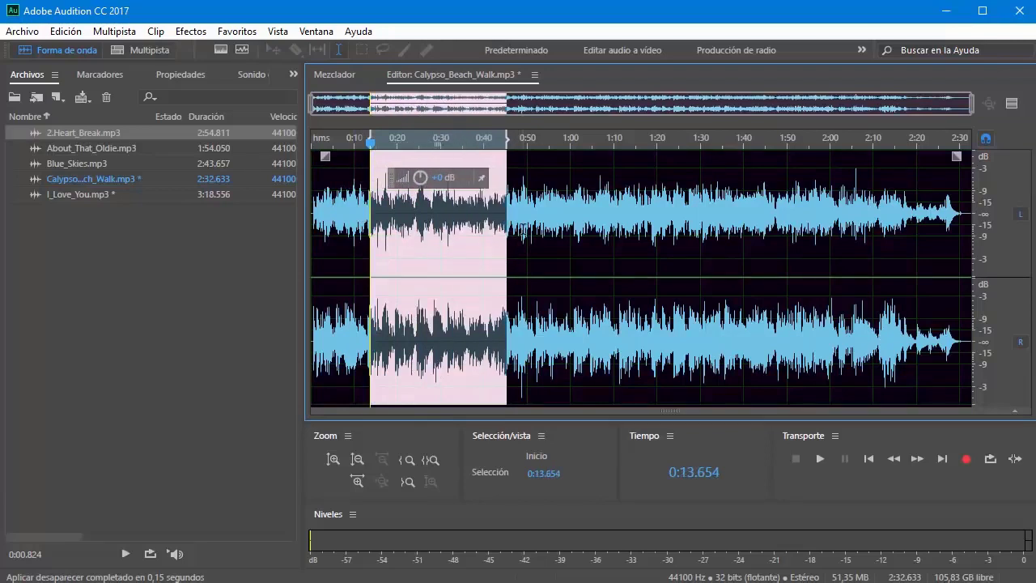
{"action": "left_click", "coordinate": [524, 233]}
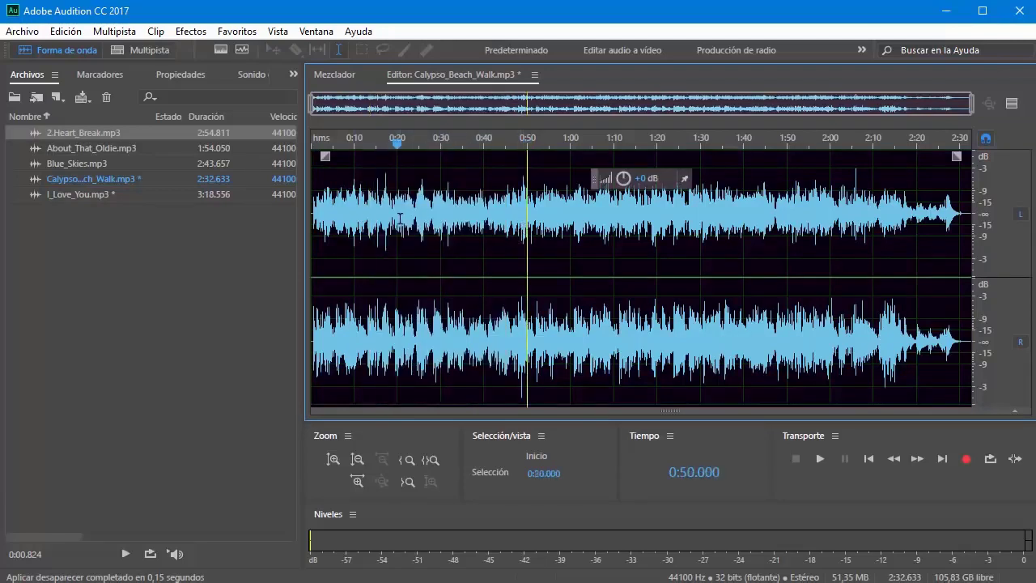
Copy the section of the track from 0:20 to 0:40
{"action": "left_click_drag", "start_coordinate": [398, 218], "coordinate": [487, 216]}
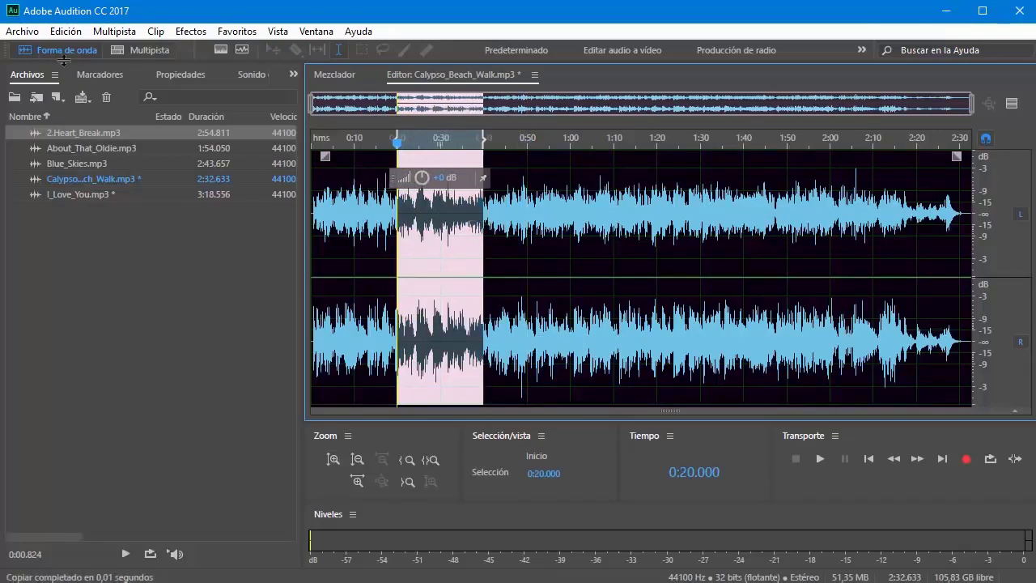
{"action": "left_click", "coordinate": [69, 33]}
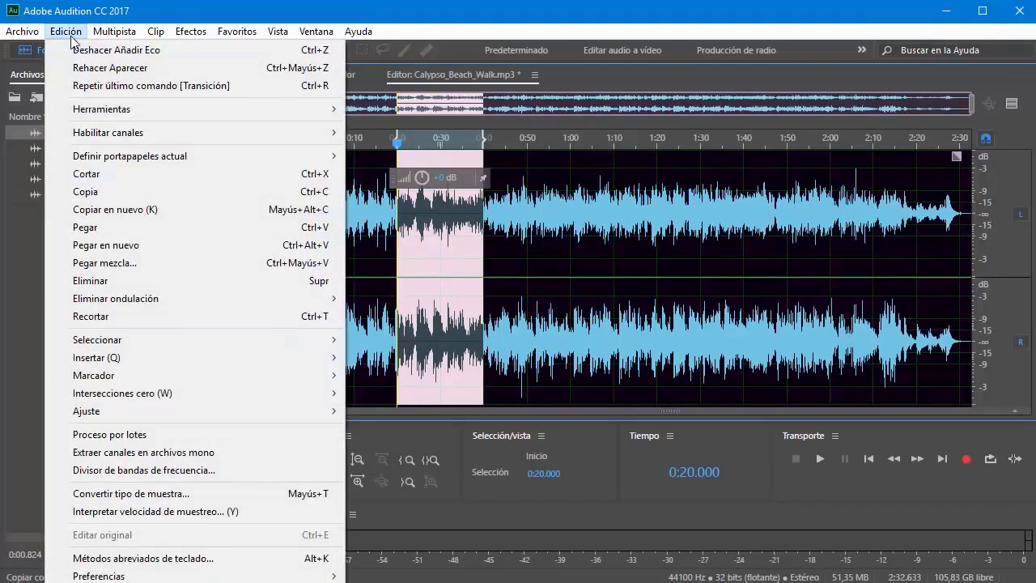
{"action": "left_click", "coordinate": [85, 192]}
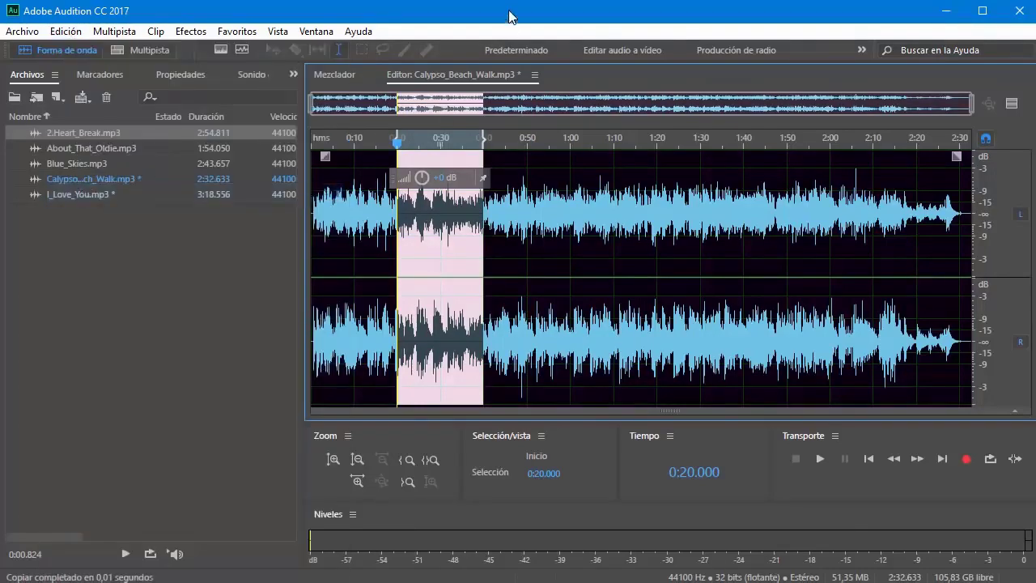
Paste the copied section at the end of the track, select the pasted part, and undo the paste
{"action": "left_click", "coordinate": [965, 215]}
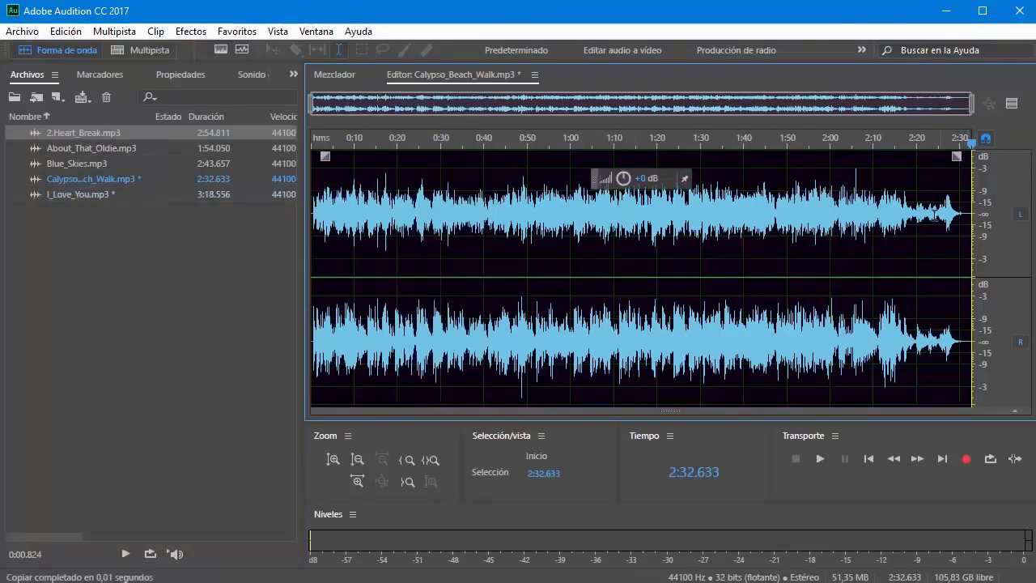
{"action": "left_click", "coordinate": [60, 31]}
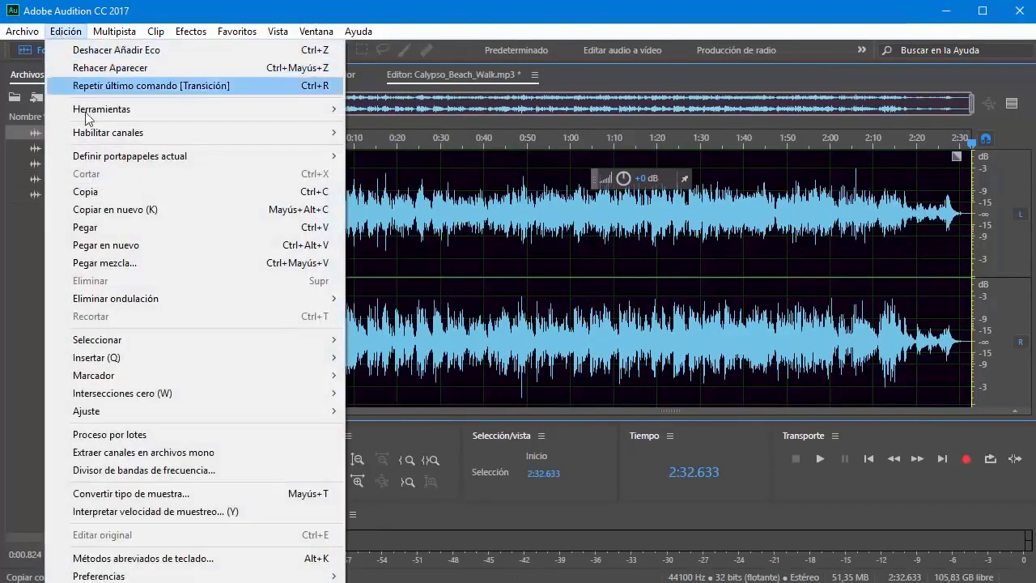
{"action": "left_click", "coordinate": [108, 229]}
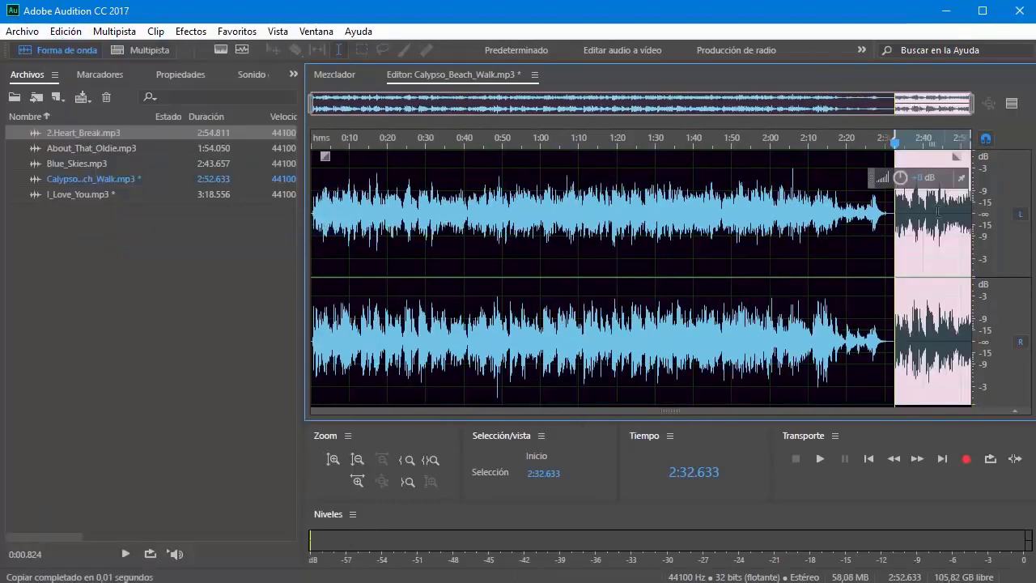
{"action": "left_click", "coordinate": [924, 261]}
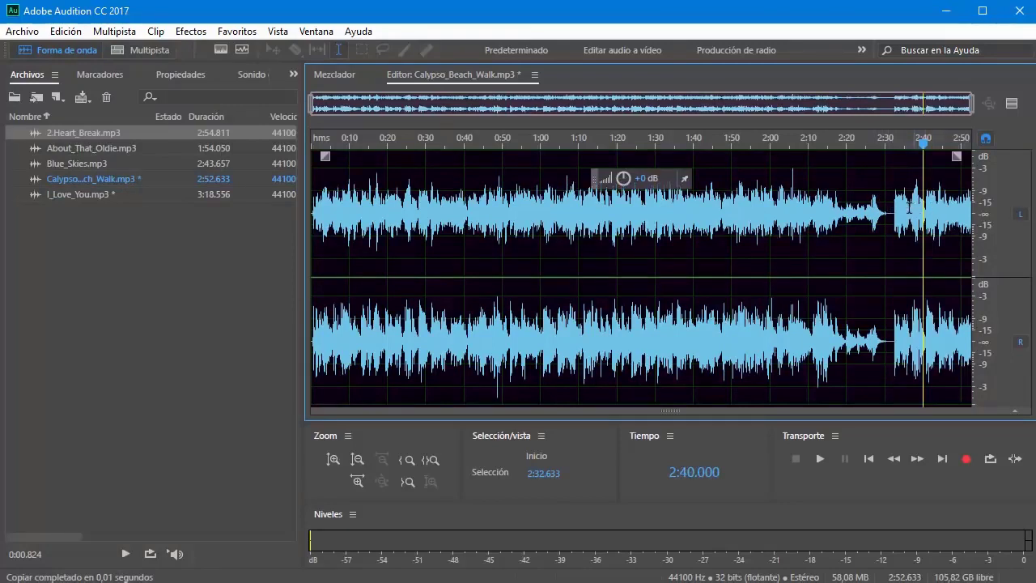
{"action": "left_click_drag", "start_coordinate": [891, 209], "coordinate": [970, 213]}
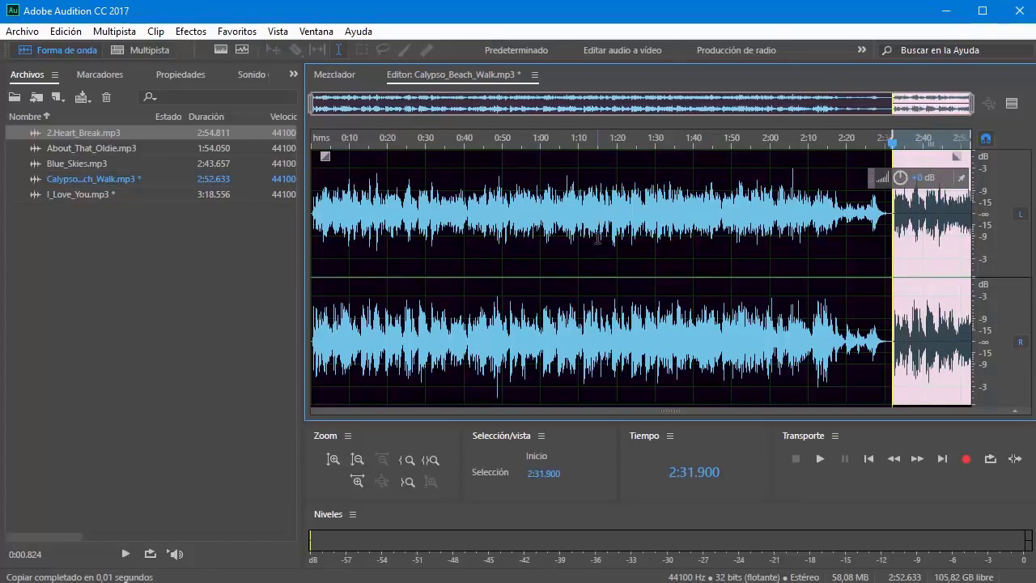
{"action": "left_click", "coordinate": [458, 218]}
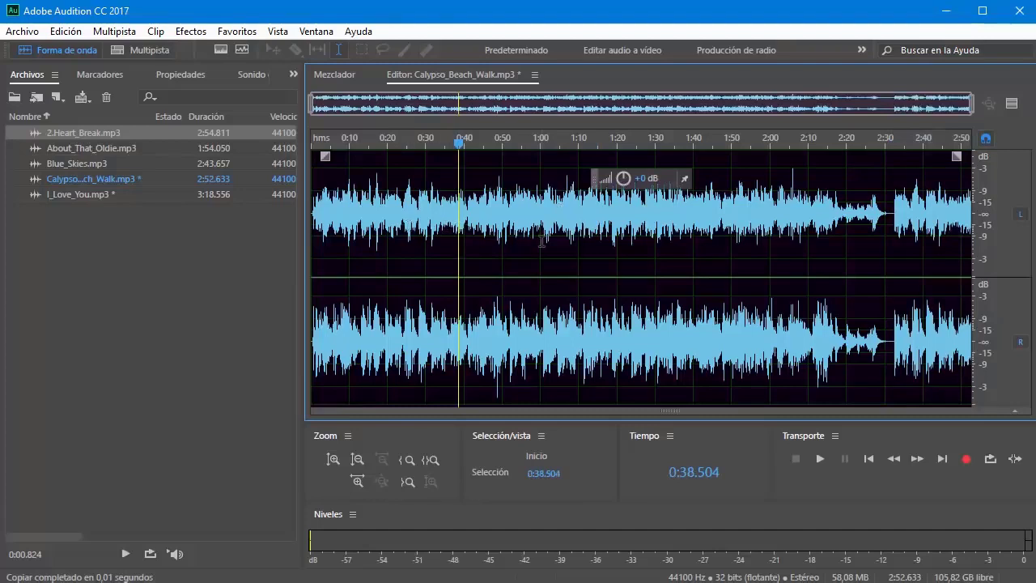
{"action": "key", "text": "ctrl+z"}
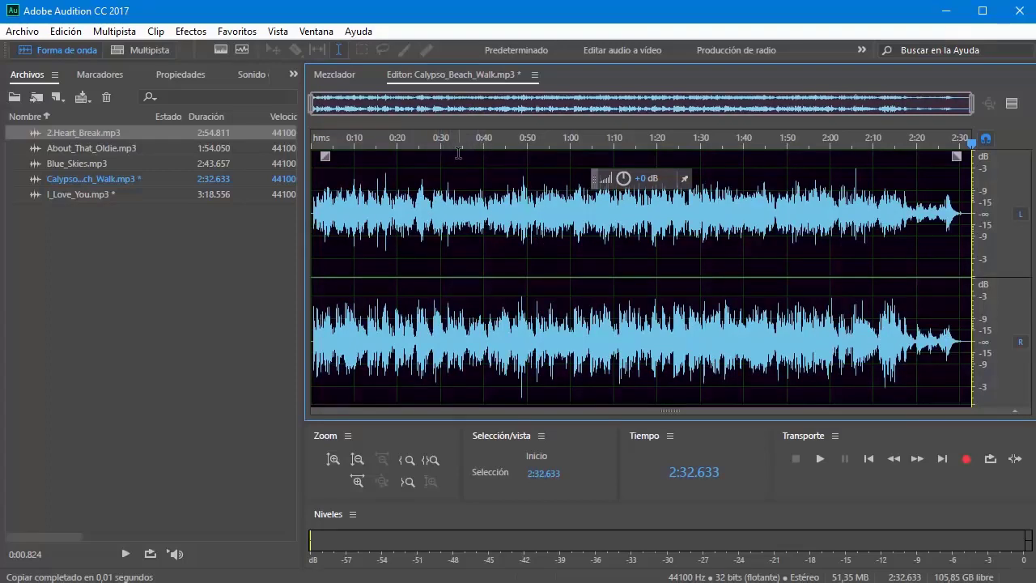
Select the section from 0:30 to 0:40 and look at the available clipboards, leaving the current clipboard as it is
{"action": "left_click_drag", "start_coordinate": [441, 189], "coordinate": [483, 195]}
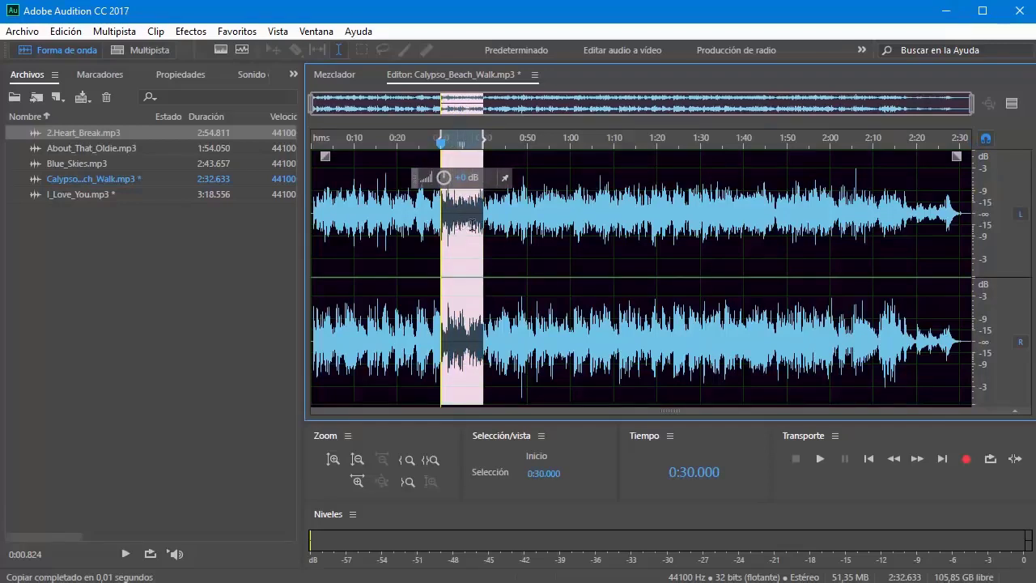
{"action": "left_click", "coordinate": [61, 32]}
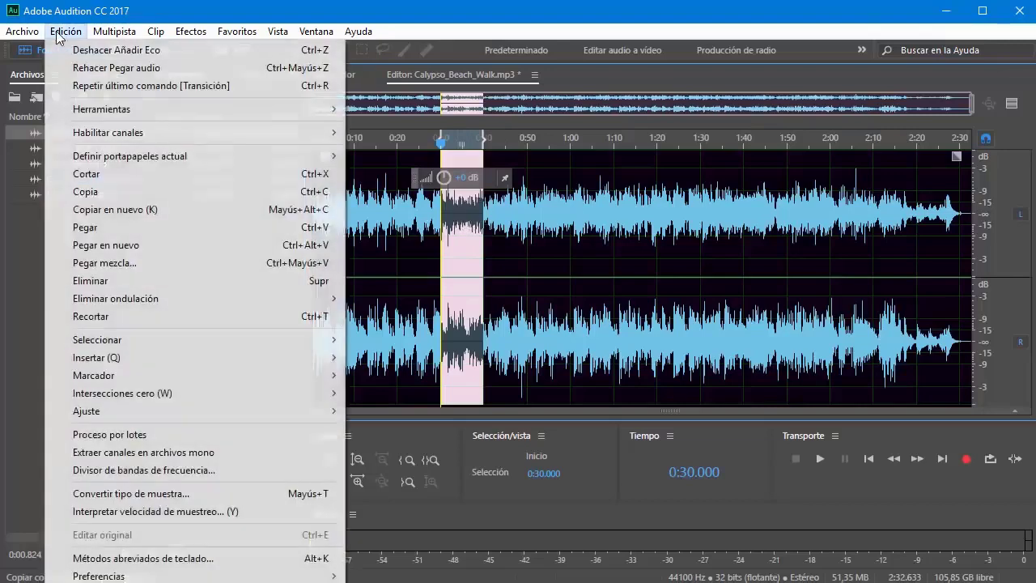
{"action": "mouse_move", "coordinate": [105, 160]}
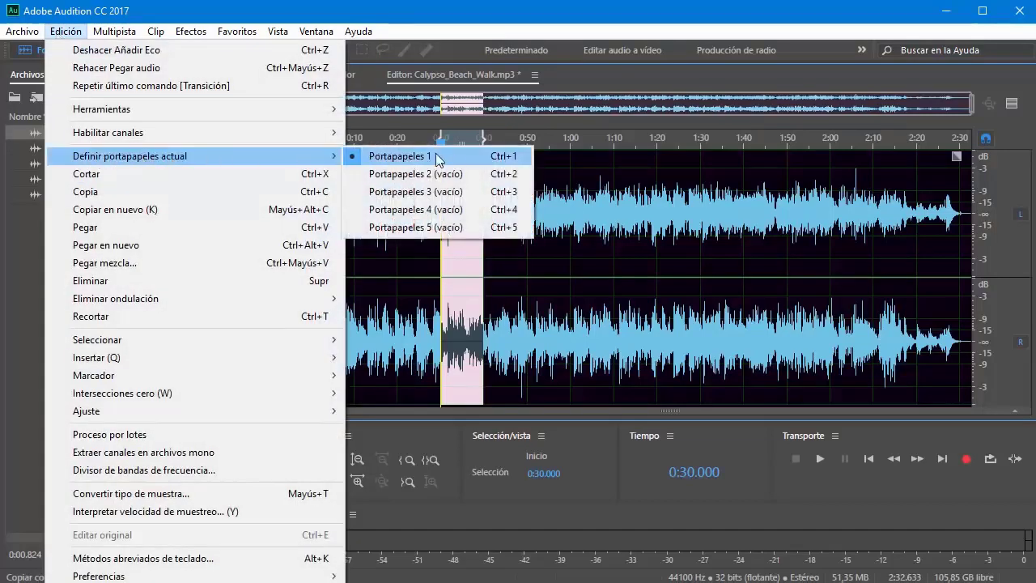
{"action": "left_click", "coordinate": [435, 15]}
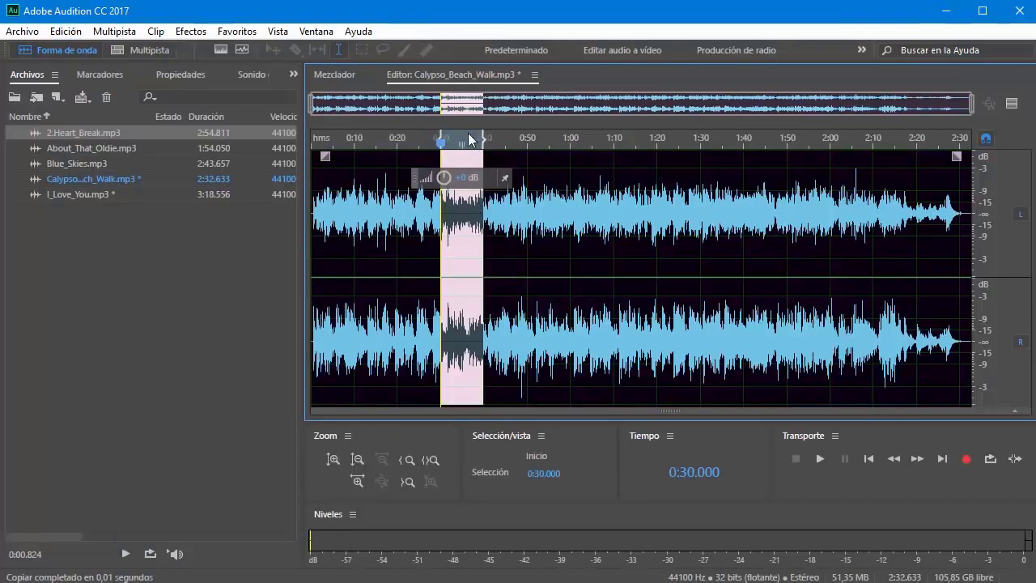
{"action": "left_click", "coordinate": [547, 227]}
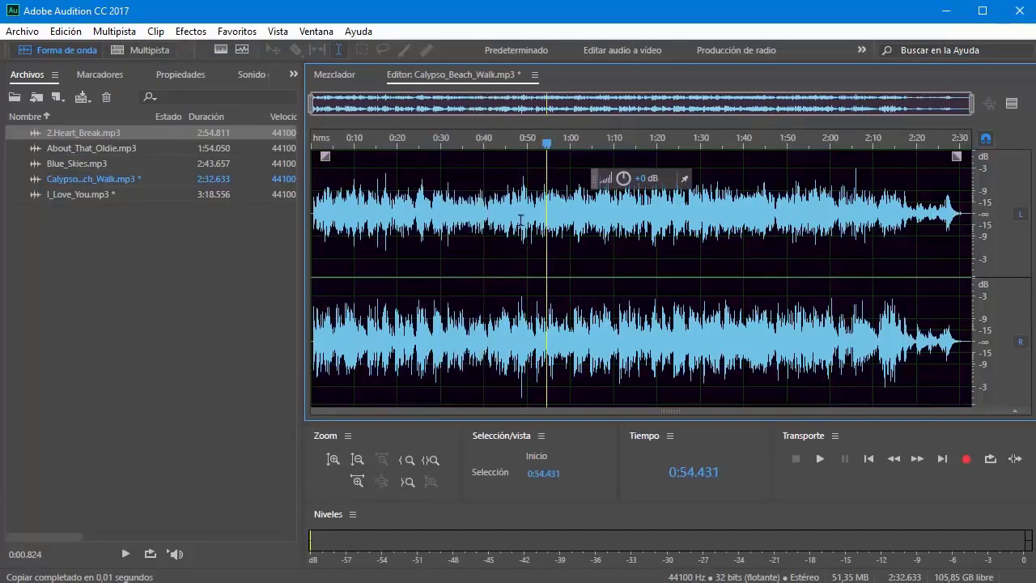
Select the section from 0:50 to 1:10, set the current clipboard to Portapapeles 2, and copy the section into it
{"action": "left_click_drag", "start_coordinate": [528, 212], "coordinate": [611, 212]}
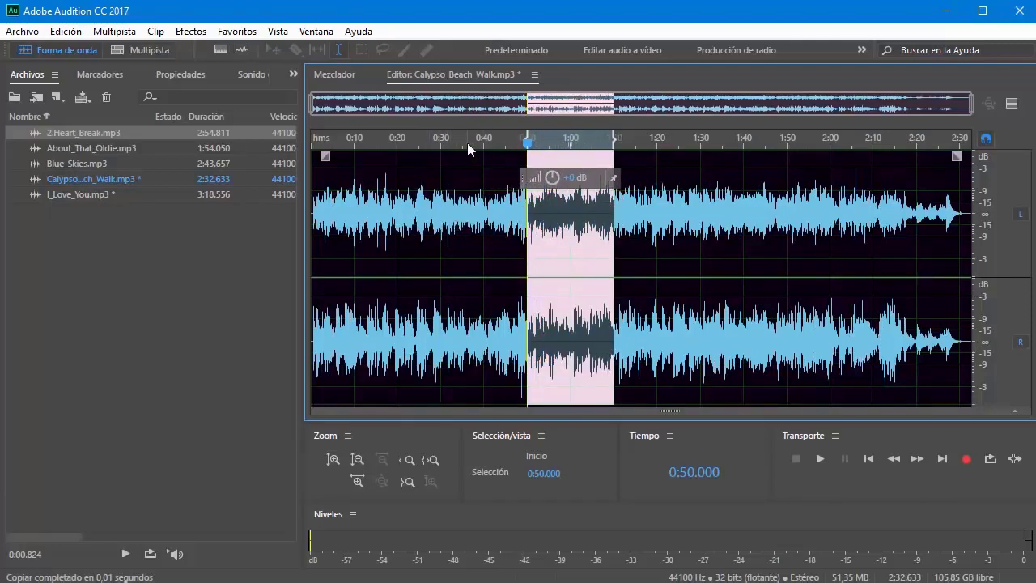
{"action": "left_click", "coordinate": [70, 34]}
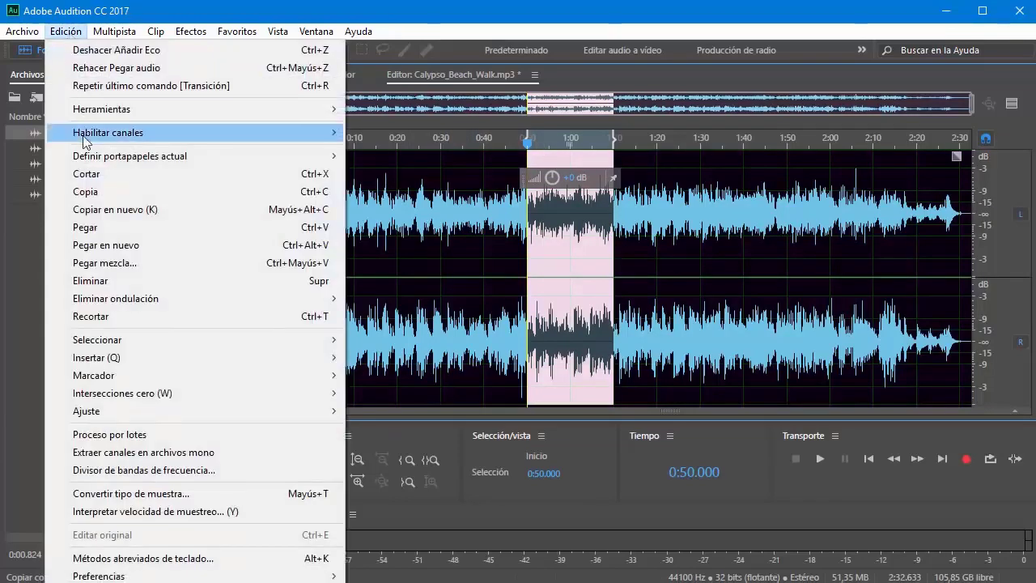
{"action": "mouse_move", "coordinate": [197, 158]}
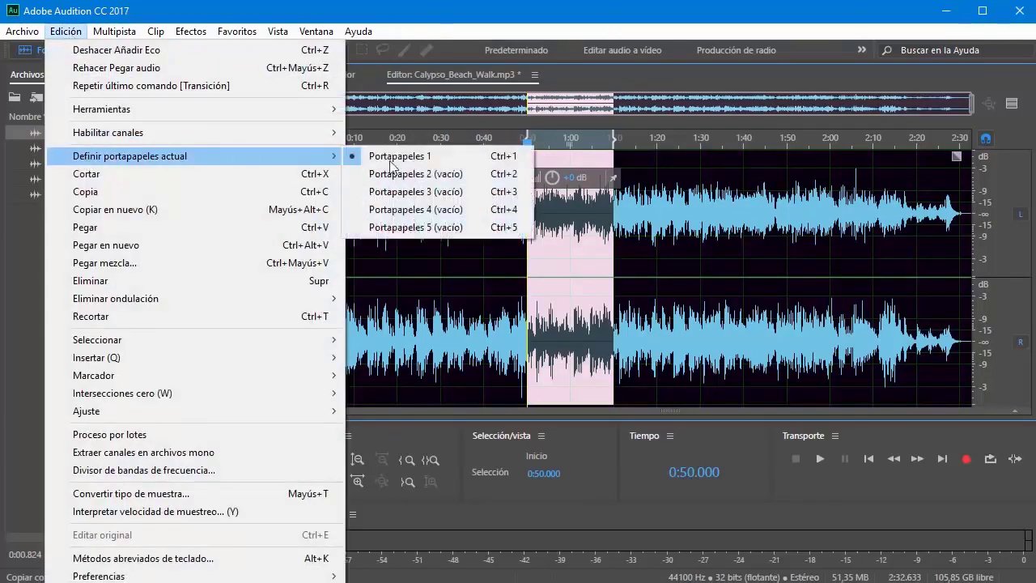
{"action": "left_click", "coordinate": [437, 176]}
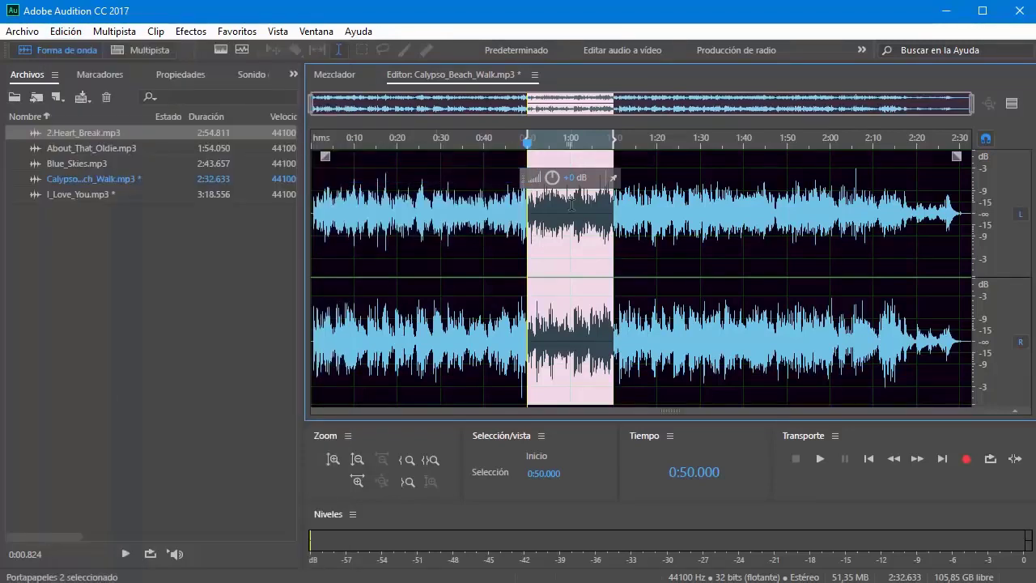
{"action": "key", "text": "ctrl+c"}
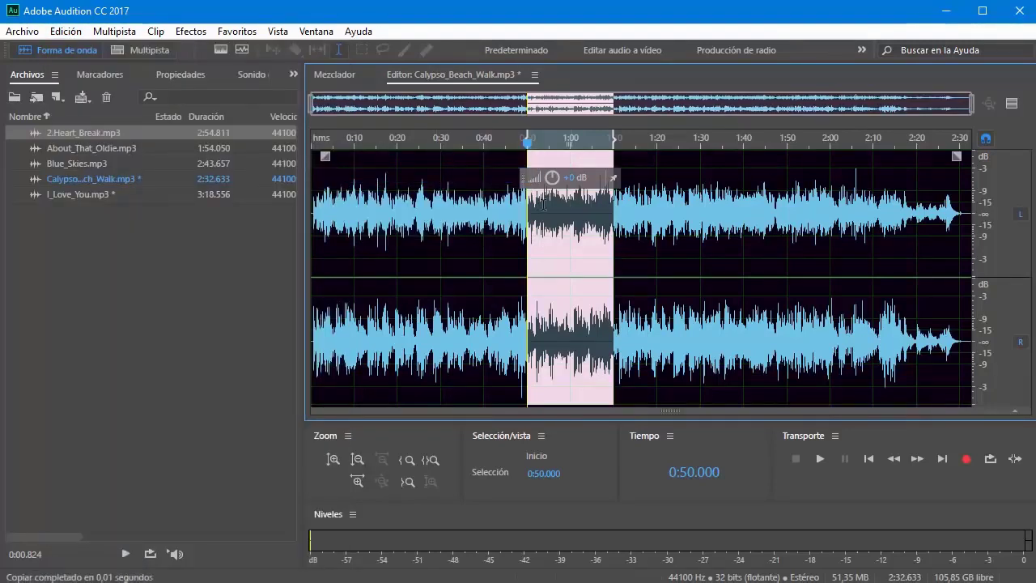
Check which of the five clipboards are filled and which one is current
{"action": "left_click", "coordinate": [66, 31]}
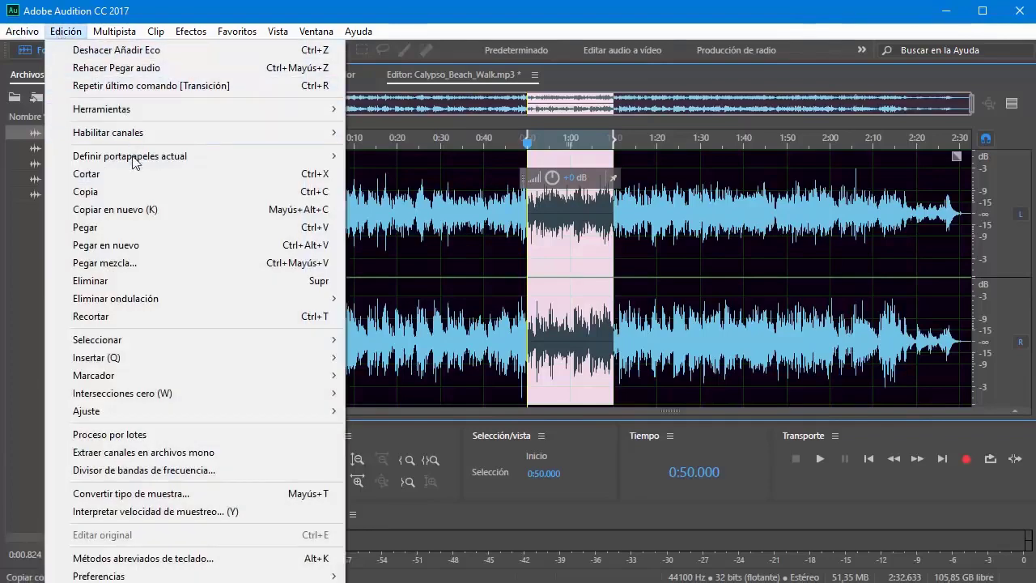
{"action": "mouse_move", "coordinate": [133, 162]}
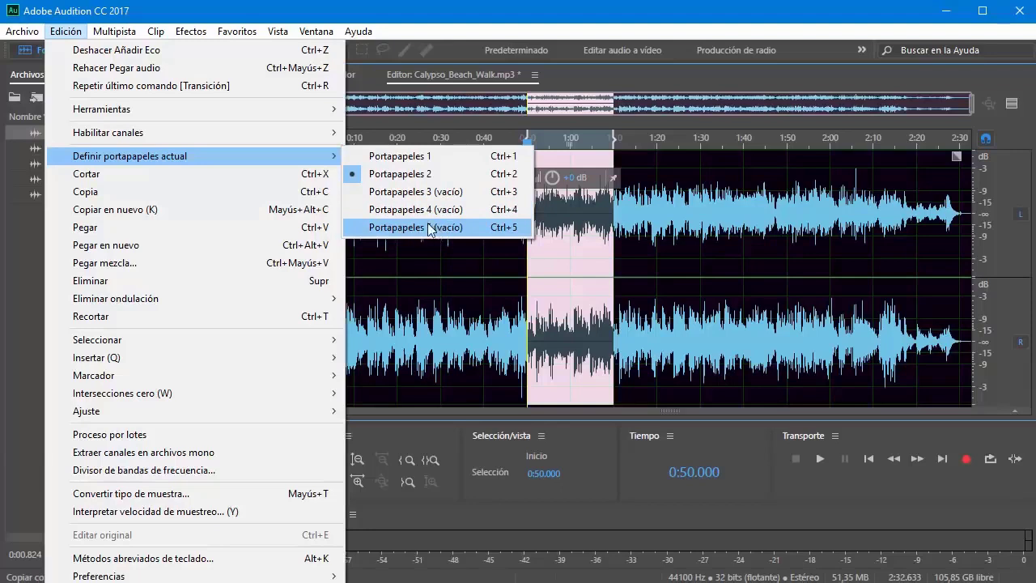
{"action": "left_click", "coordinate": [572, 16]}
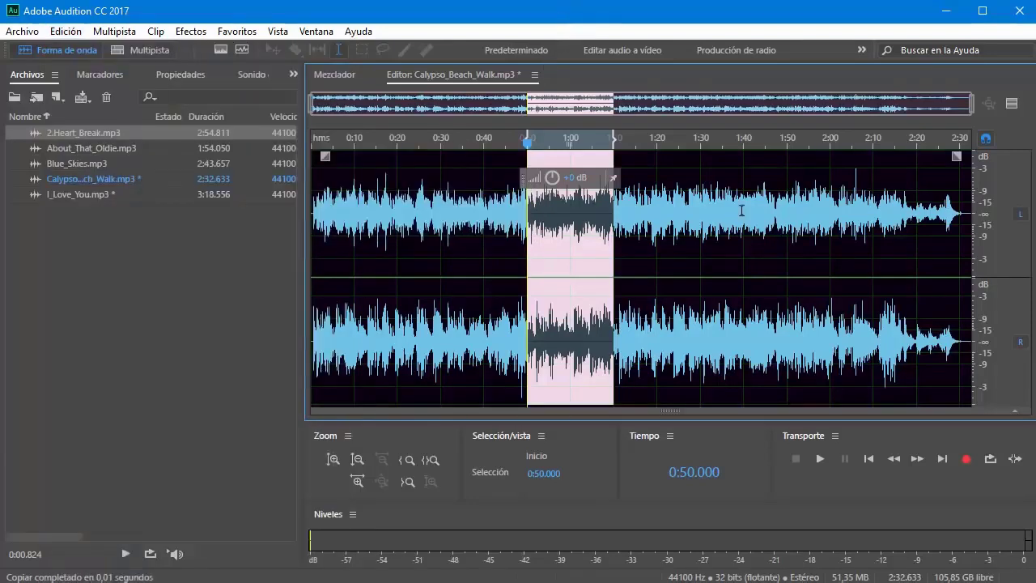
Place the playhead near the end of the track at 2:31.324 and set the current clipboard to Portapapeles 1
{"action": "left_click", "coordinate": [916, 248]}
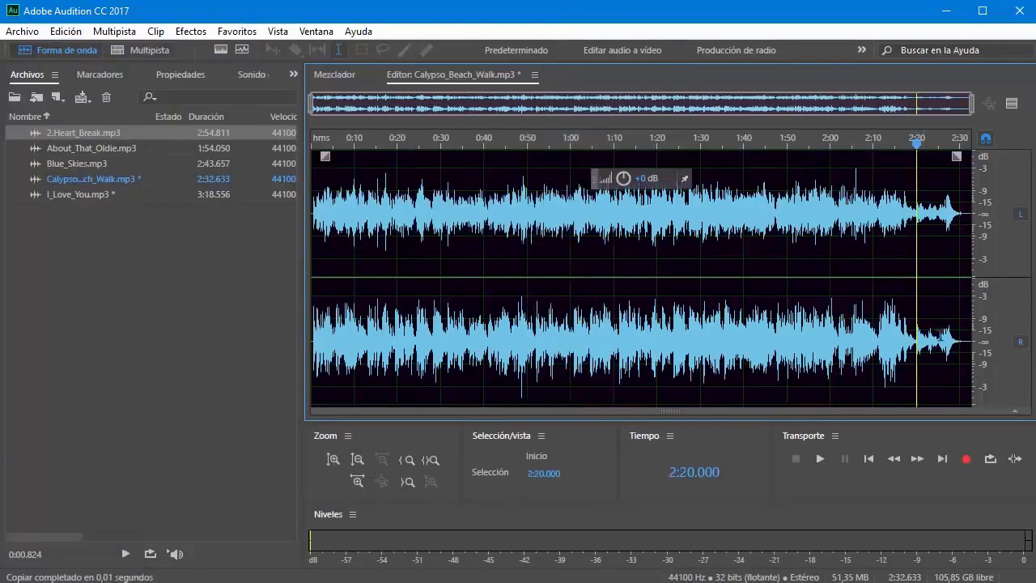
{"action": "left_click", "coordinate": [965, 217]}
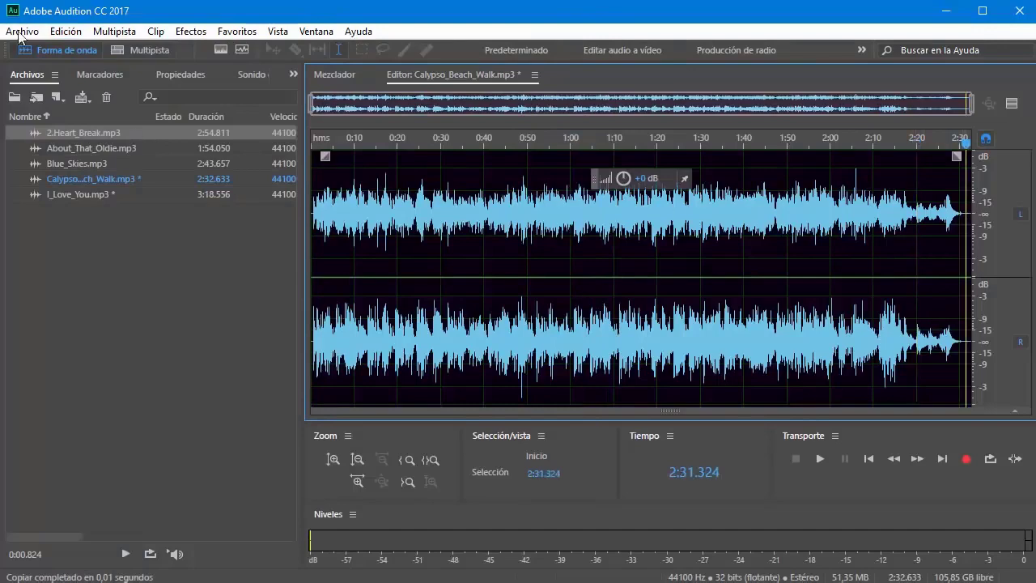
{"action": "left_click", "coordinate": [65, 30]}
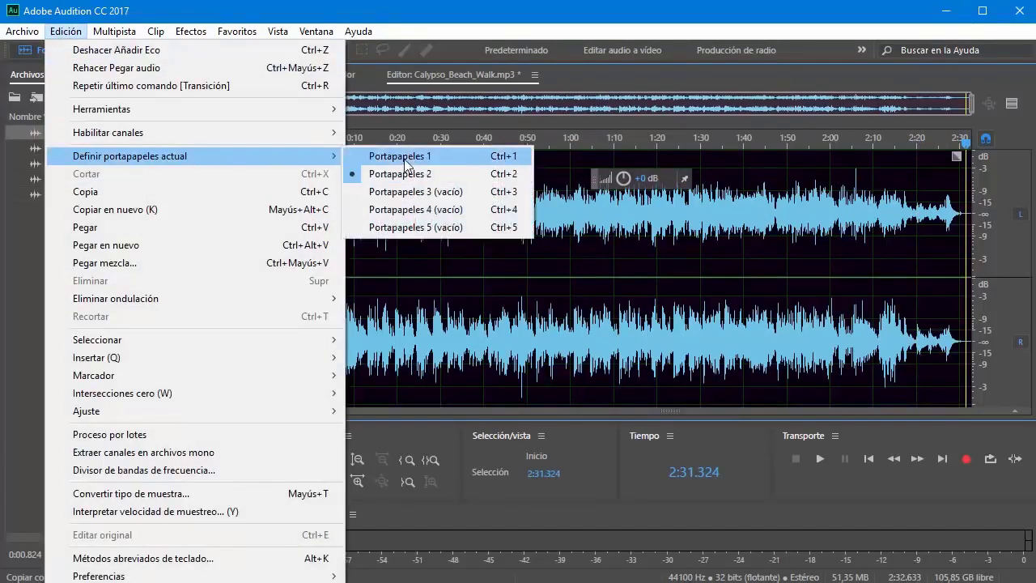
{"action": "left_click", "coordinate": [404, 158]}
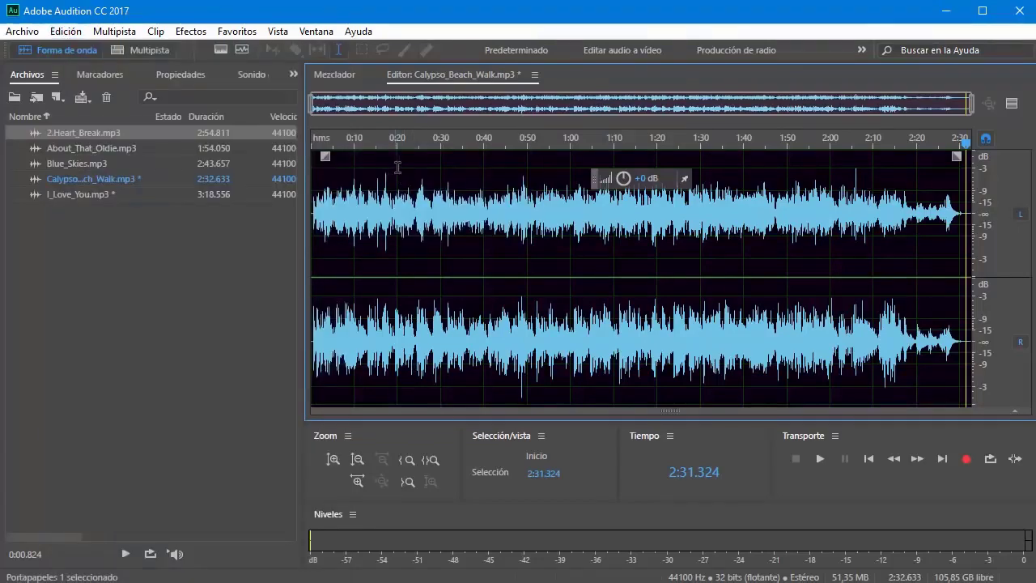
Paste the section from Portapapeles 1 at the playhead, select the pasted part, clear the selection, and undo the paste
{"action": "key", "text": "ctrl+v"}
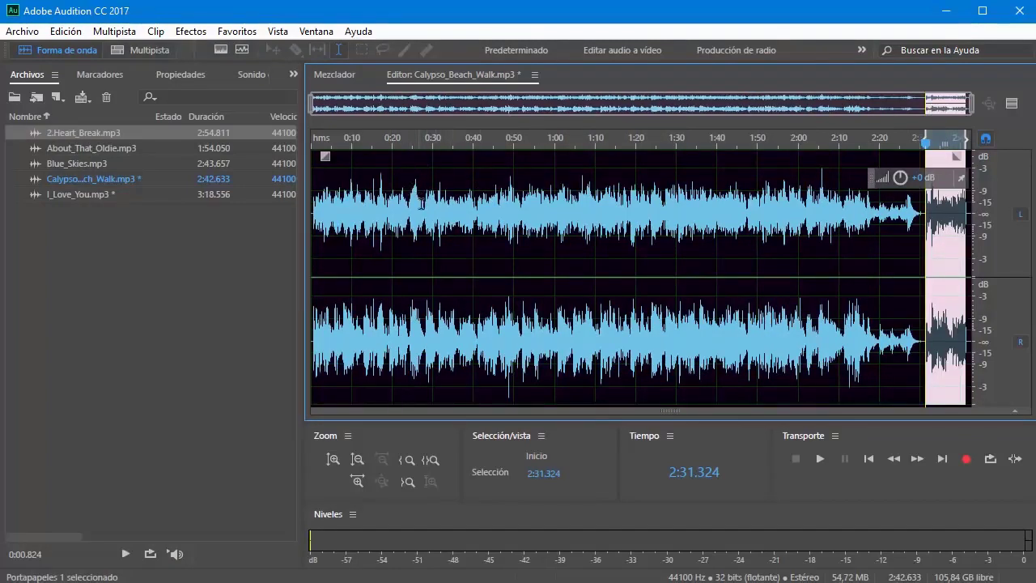
{"action": "left_click", "coordinate": [947, 224]}
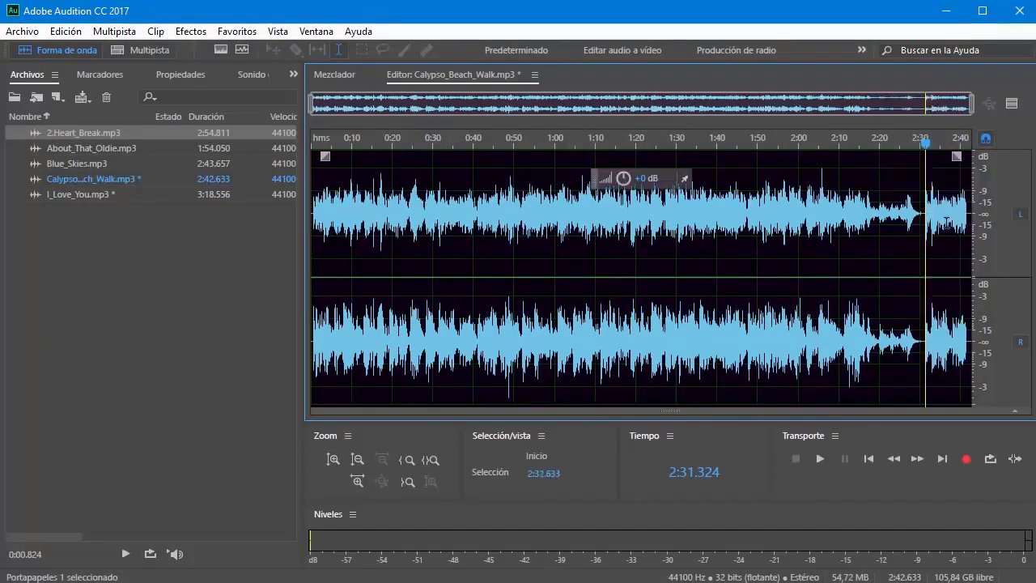
{"action": "left_click_drag", "start_coordinate": [921, 223], "coordinate": [961, 222]}
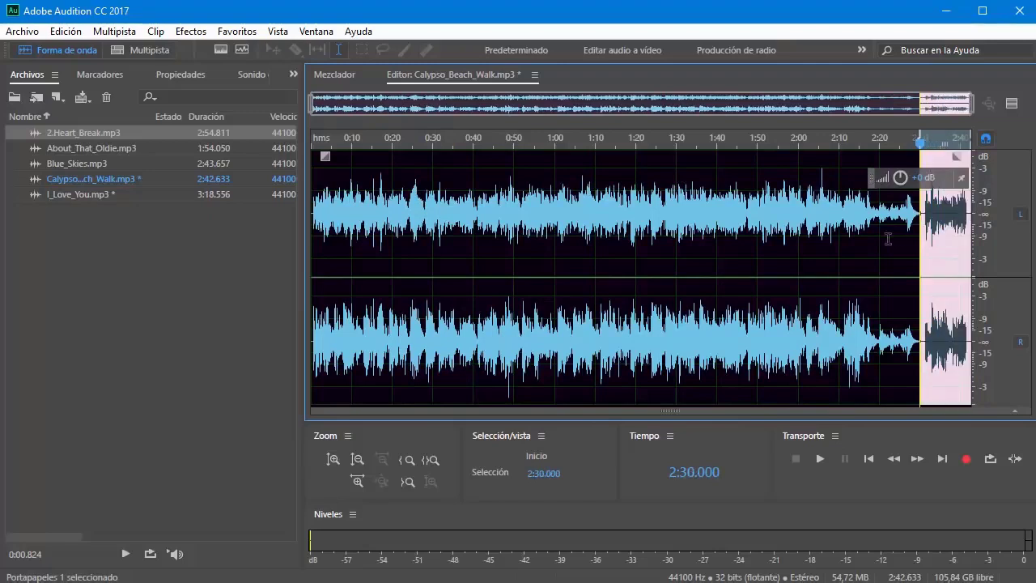
{"action": "left_click", "coordinate": [831, 242]}
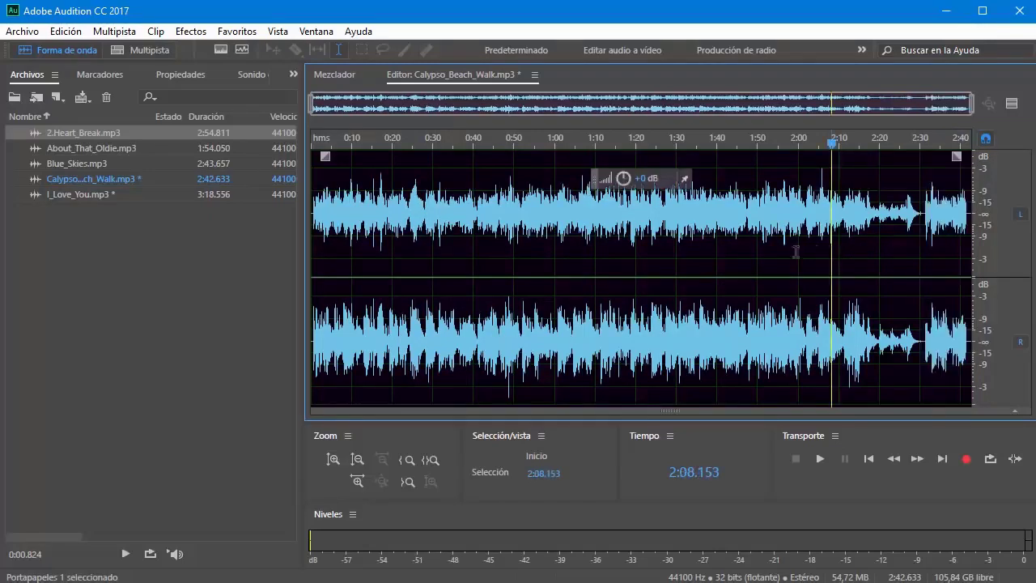
{"action": "left_click", "coordinate": [562, 234]}
{"action": "key", "text": "ctrl+z"}
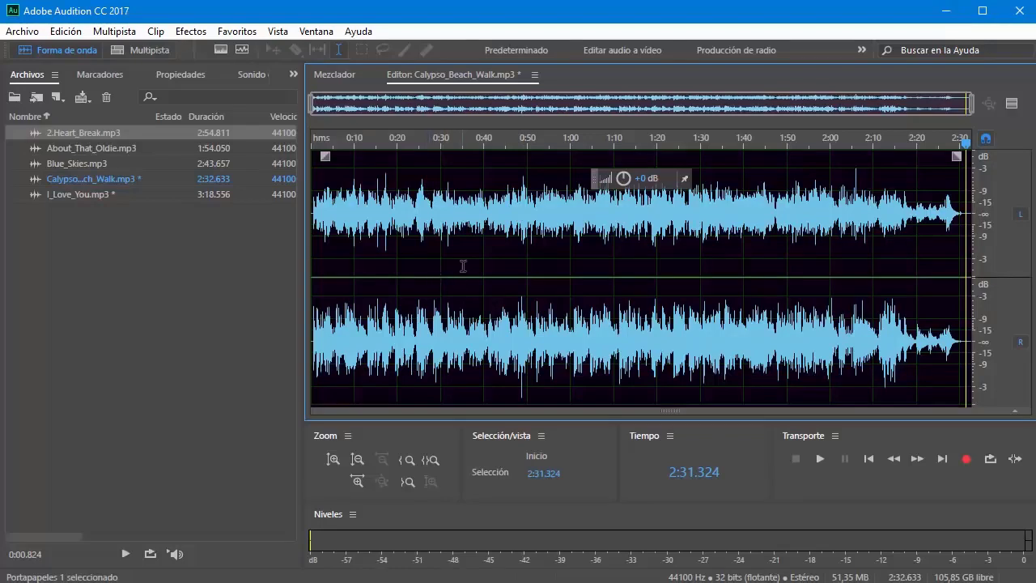
{"action": "left_click", "coordinate": [455, 214]}
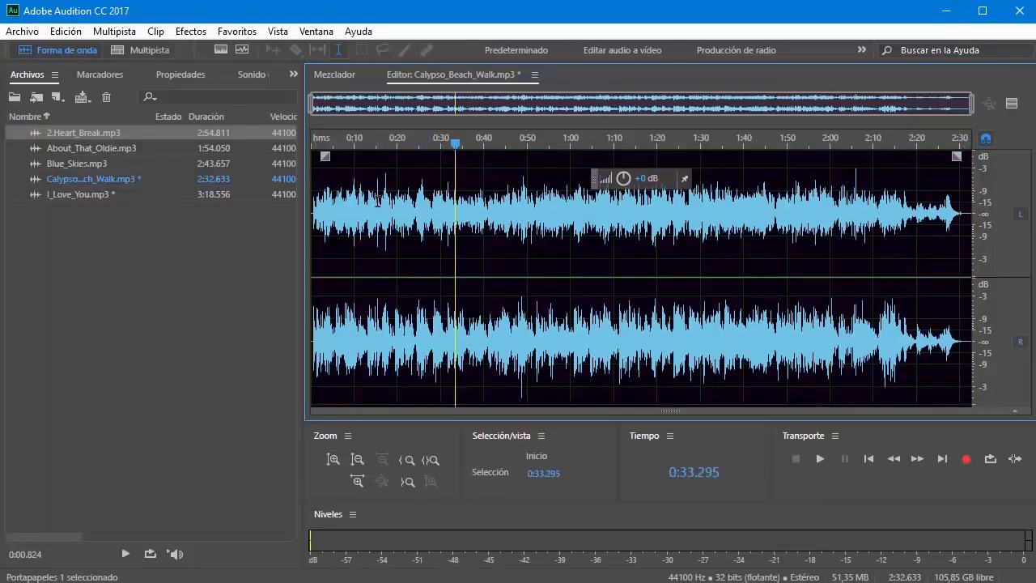
{"action": "left_click_drag", "start_coordinate": [376, 201], "coordinate": [476, 218]}
{"action": "left_click", "coordinate": [567, 222]}
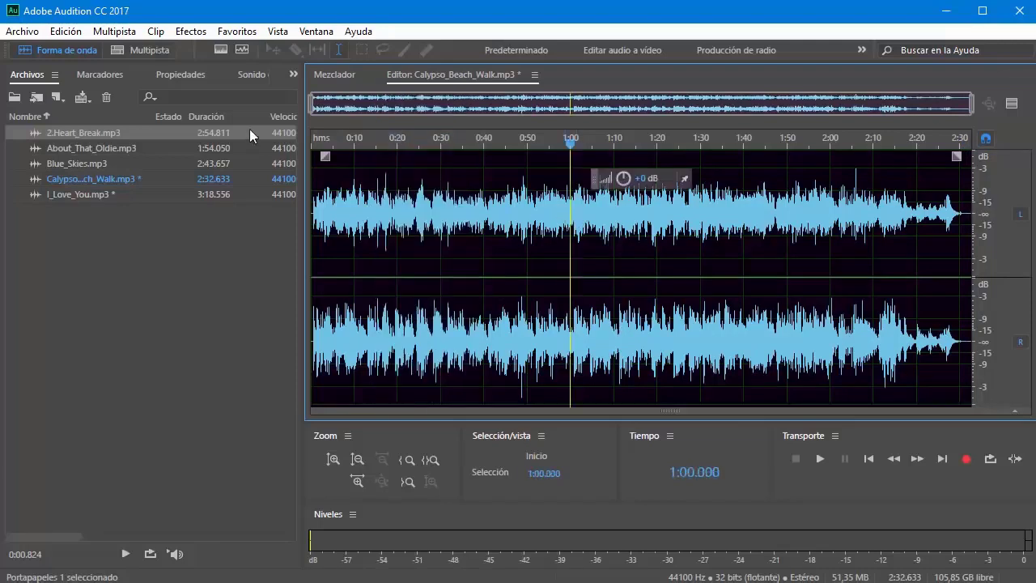
Compare the spectral pitch and spectral frequency displays, and collapse the spectral area so that the waveform fills the editor
{"action": "left_click", "coordinate": [242, 50]}
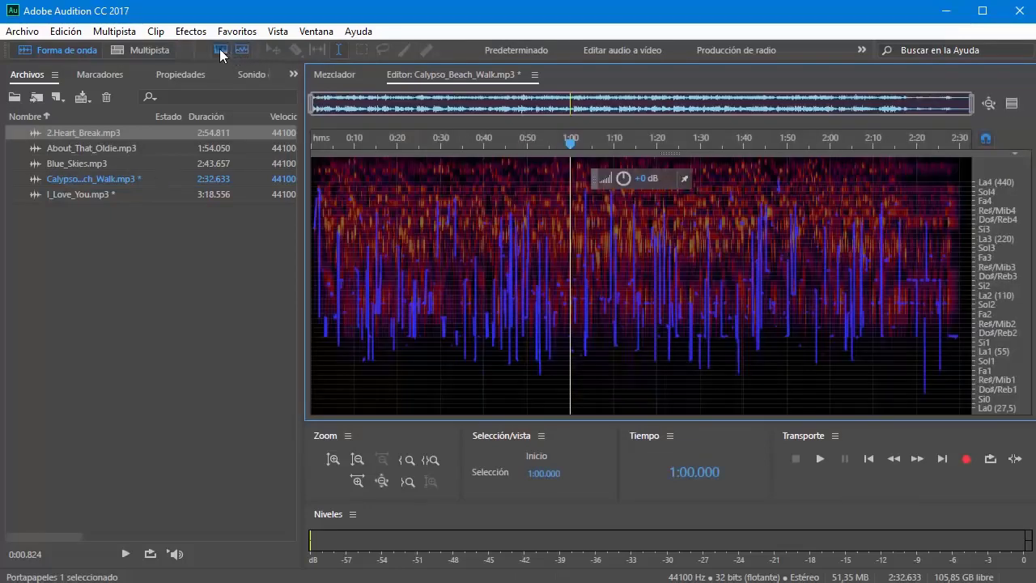
{"action": "left_click", "coordinate": [221, 50]}
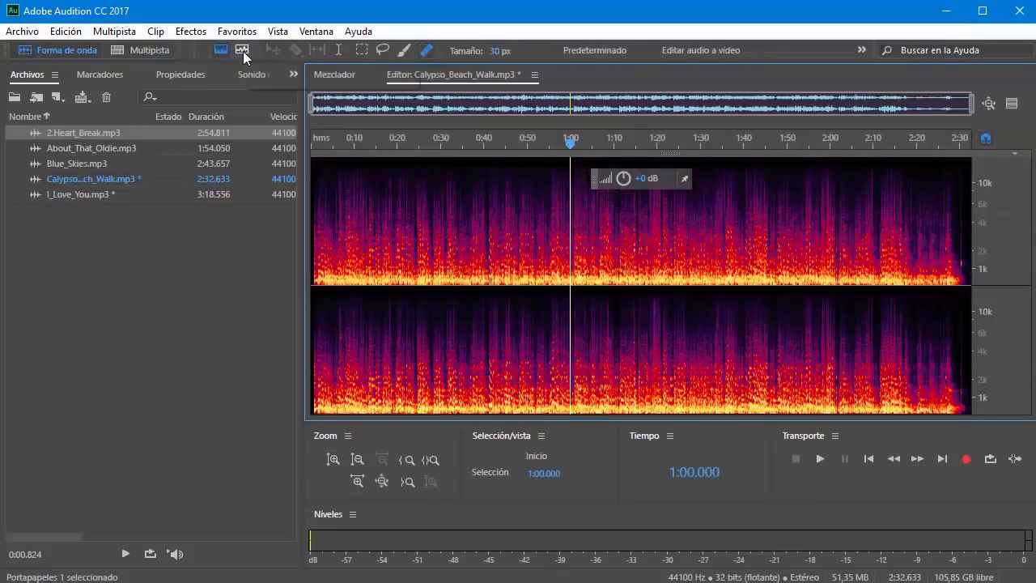
{"action": "left_click", "coordinate": [243, 51]}
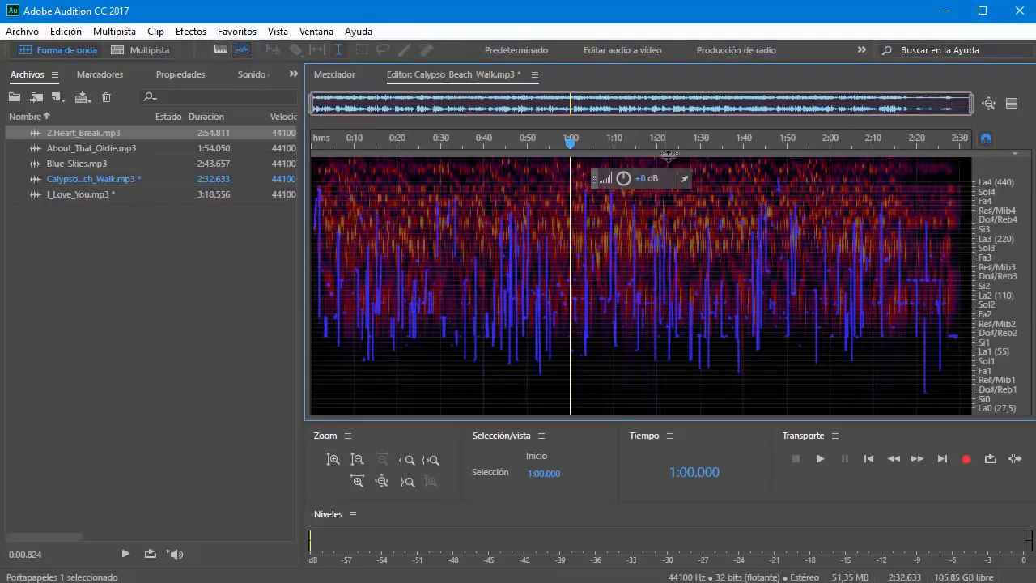
{"action": "left_click_drag", "start_coordinate": [668, 154], "coordinate": [672, 412]}
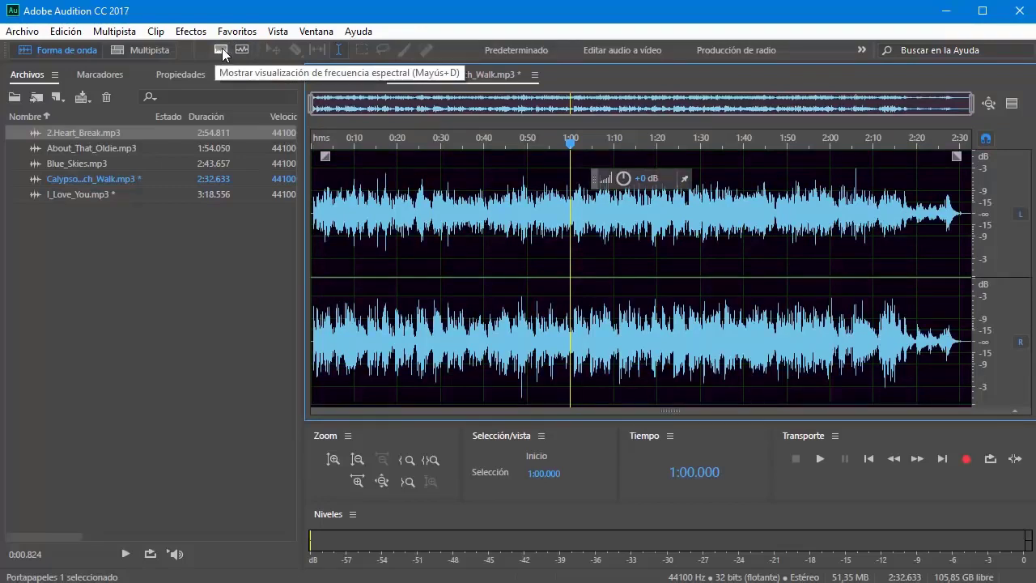
Return the playhead to the start of the track and show the spectral frequency display beneath the waveform
{"action": "left_click", "coordinate": [672, 296]}
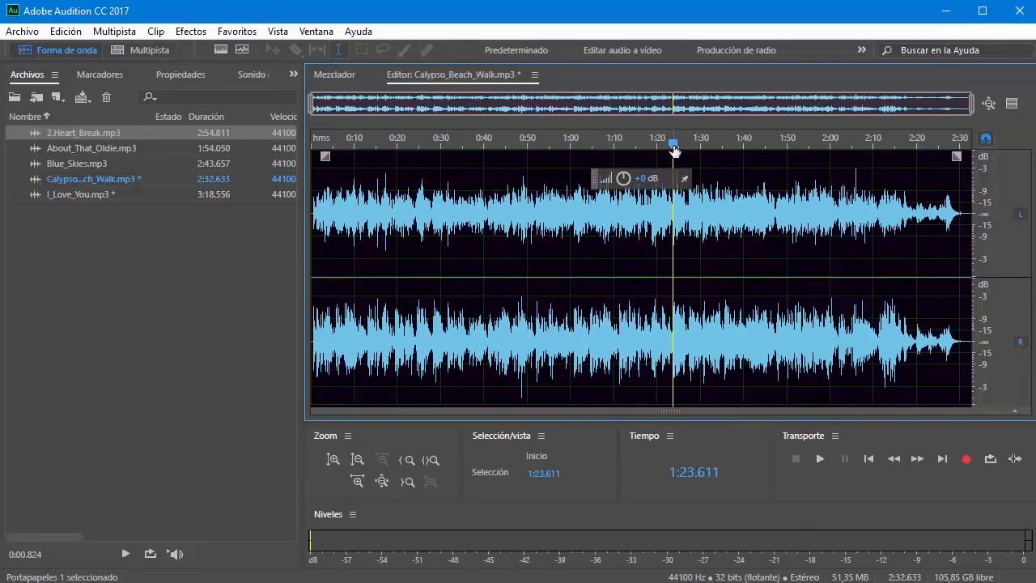
{"action": "left_click_drag", "start_coordinate": [674, 150], "coordinate": [289, 238]}
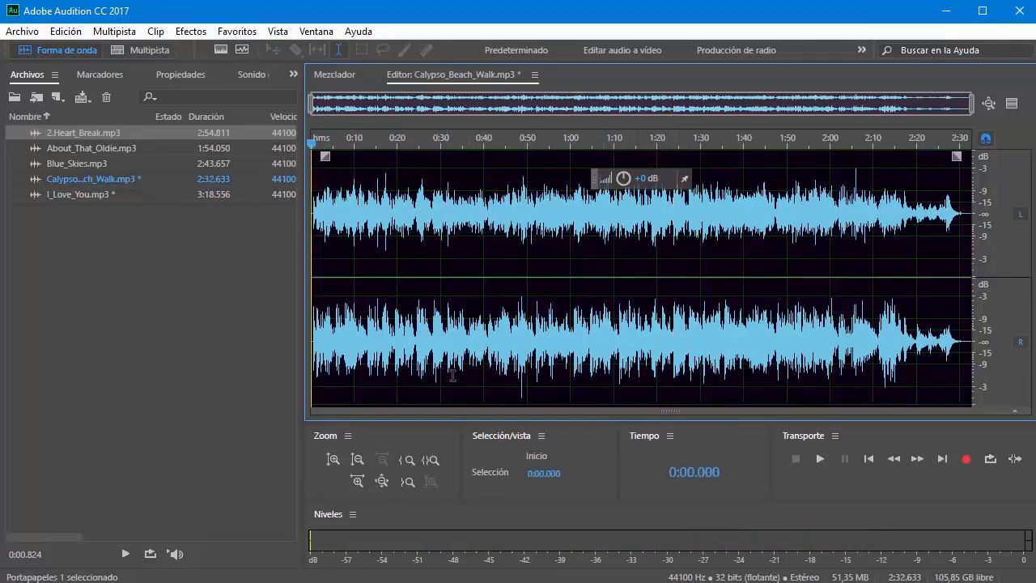
{"action": "mouse_move", "coordinate": [673, 412]}
{"action": "left_mouse_down"}
{"action": "mouse_move", "coordinate": [657, 282]}
{"action": "mouse_move", "coordinate": [672, 411]}
{"action": "left_mouse_up"}
{"action": "left_click_drag", "start_coordinate": [660, 411], "coordinate": [661, 265]}
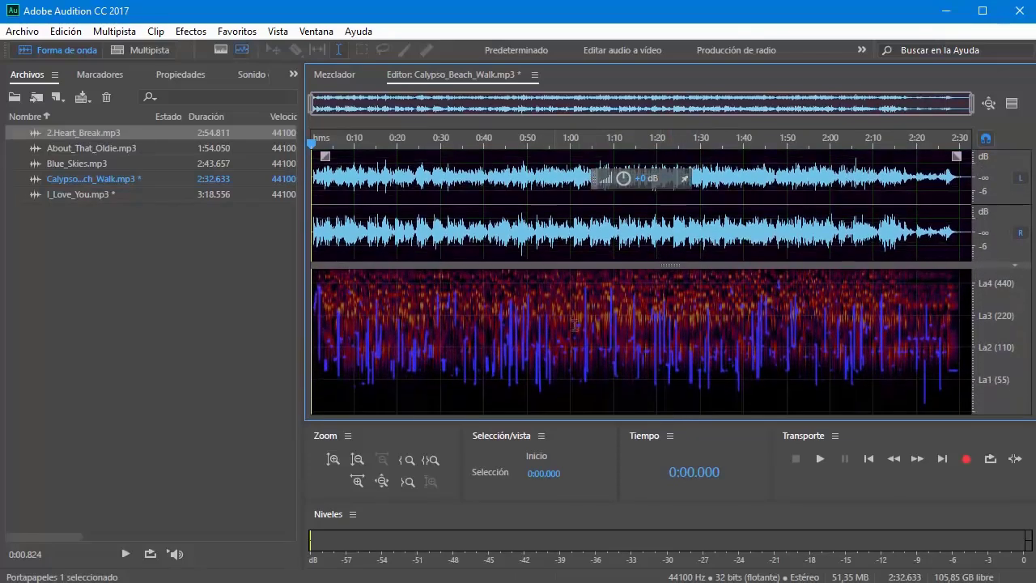
{"action": "left_click", "coordinate": [223, 49]}
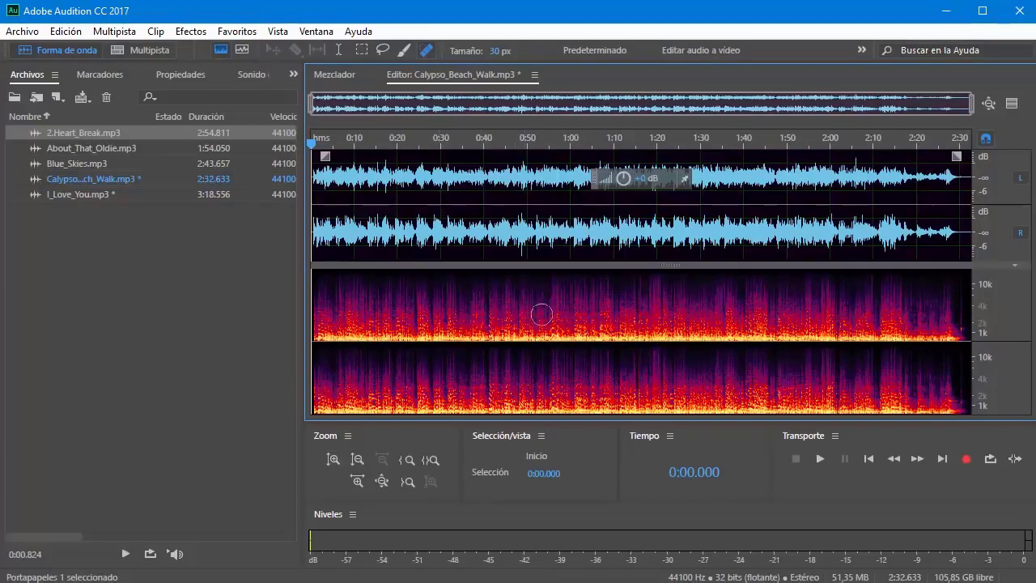
Open vanesa.wav from the 0. PRUEBAS folder and show it in the editor
{"action": "left_click", "coordinate": [390, 195]}
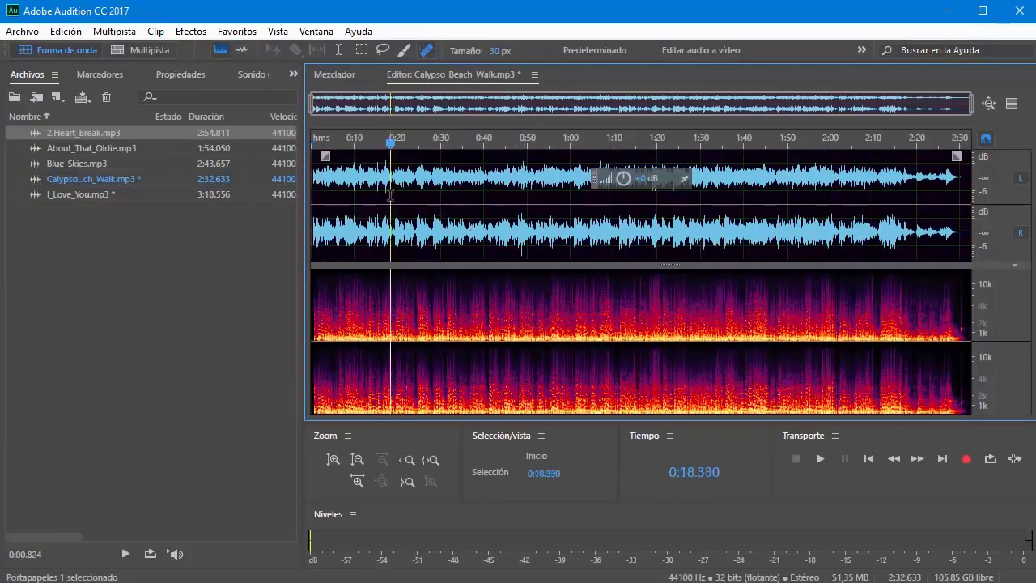
{"action": "left_click", "coordinate": [203, 266]}
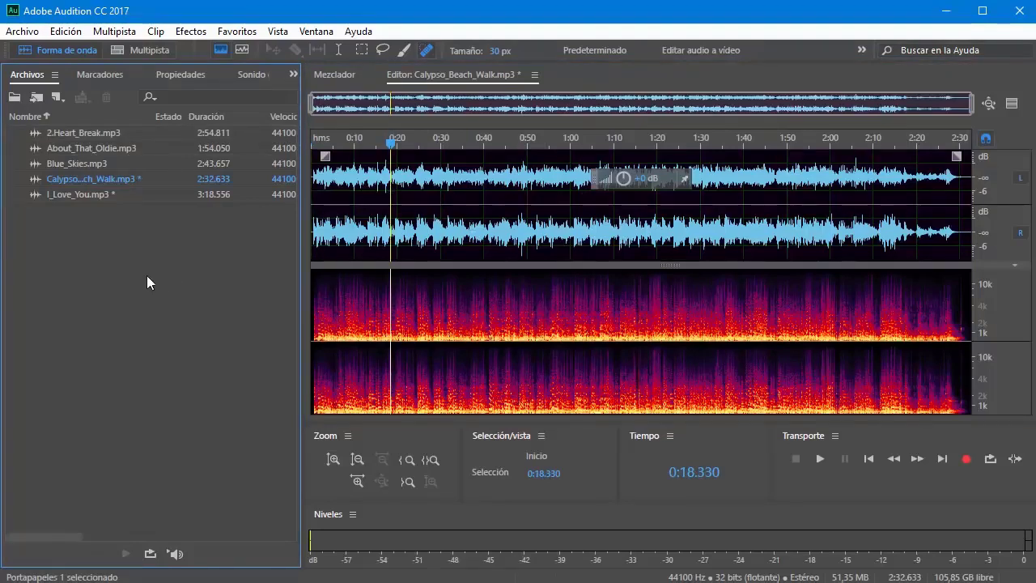
{"action": "double_click", "coordinate": [100, 256]}
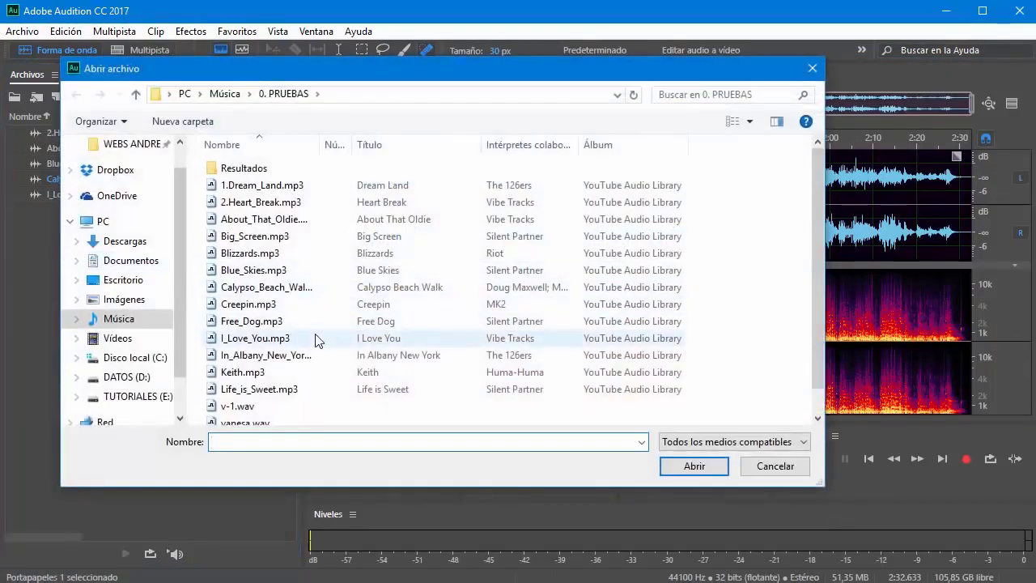
{"action": "scroll", "coordinate": [315, 338], "scroll_direction": "down", "scroll_amount": 1}
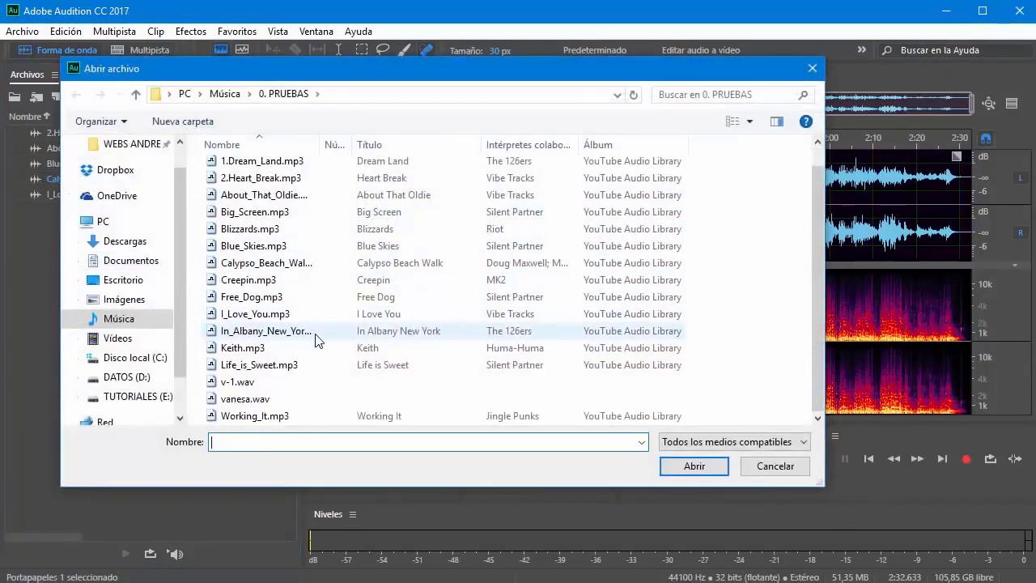
{"action": "left_click", "coordinate": [239, 400]}
{"action": "left_click", "coordinate": [687, 471]}
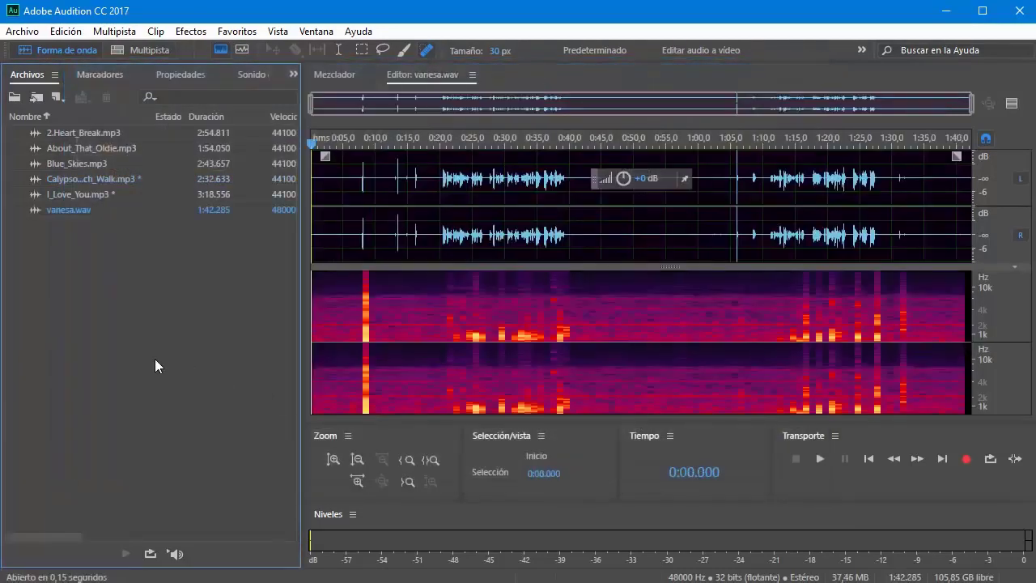
{"action": "left_click", "coordinate": [33, 209]}
{"action": "double_click", "coordinate": [35, 209]}
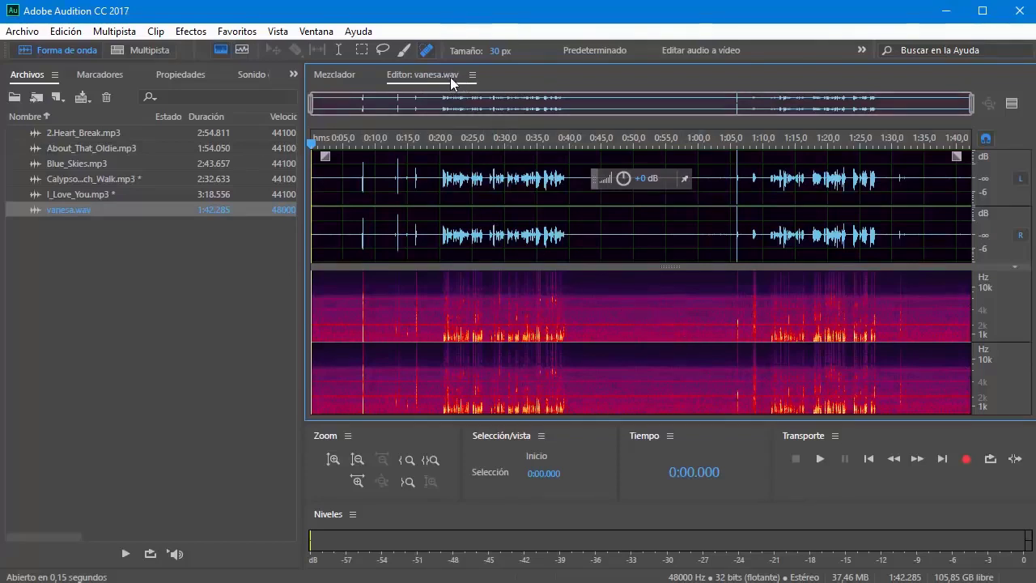
Play a few seconds of the quiet passage between the two speech sections of vanesa.wav, starting from 0:42.493
{"action": "left_click", "coordinate": [582, 138]}
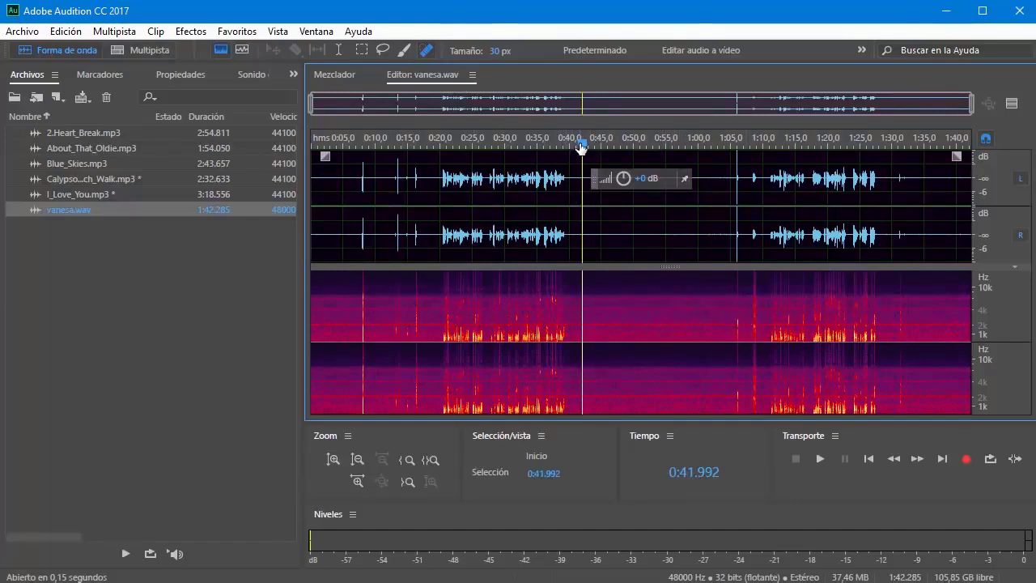
{"action": "left_click_drag", "start_coordinate": [581, 148], "coordinate": [629, 149]}
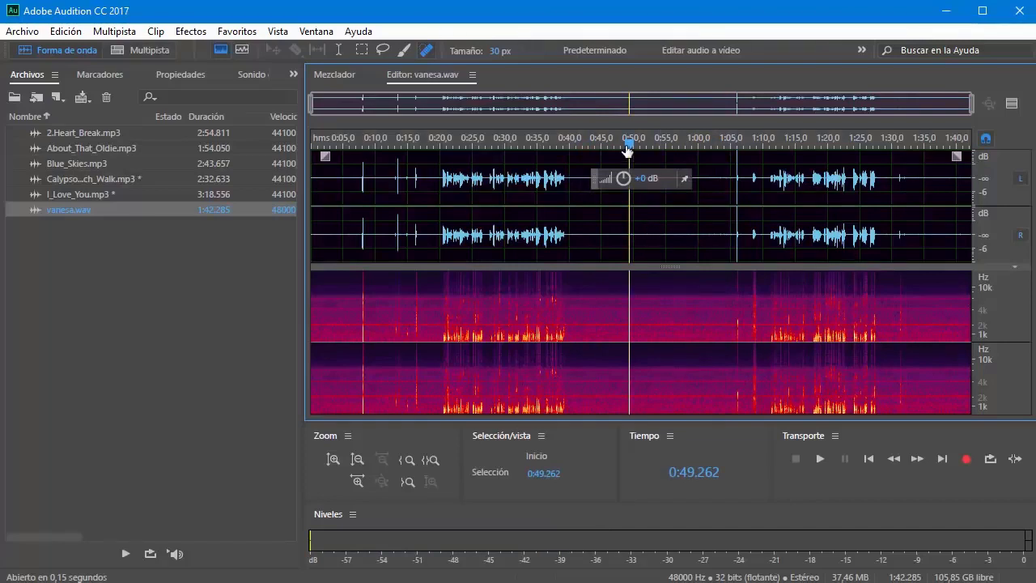
{"action": "left_click_drag", "start_coordinate": [629, 147], "coordinate": [585, 148]}
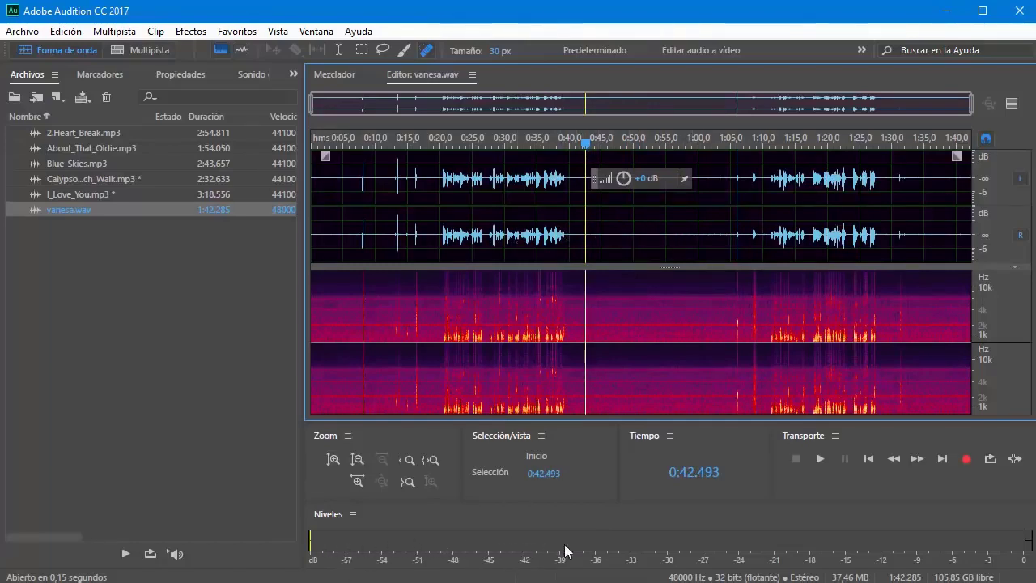
{"action": "key", "text": "space"}
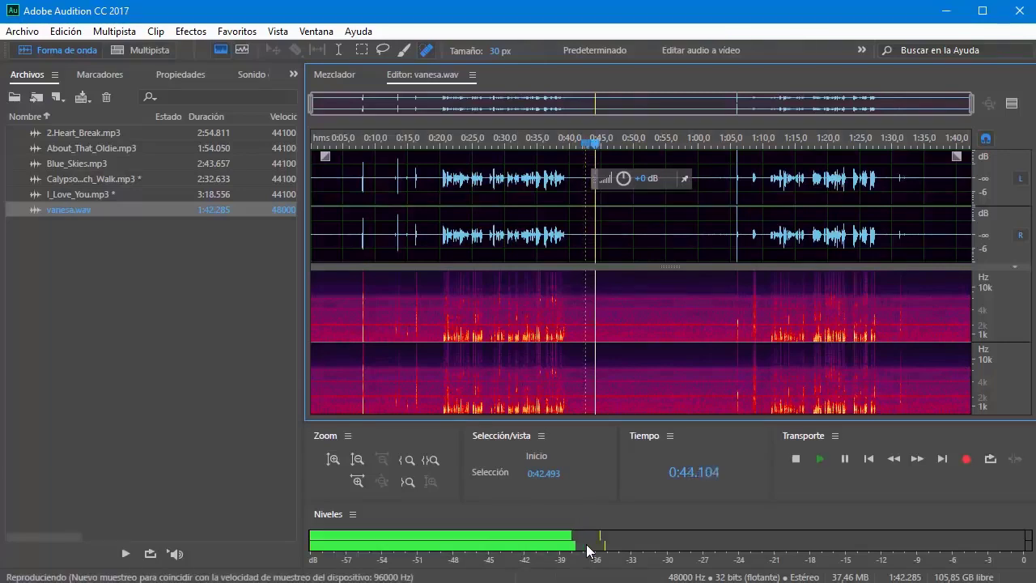
{"action": "key", "text": "space"}
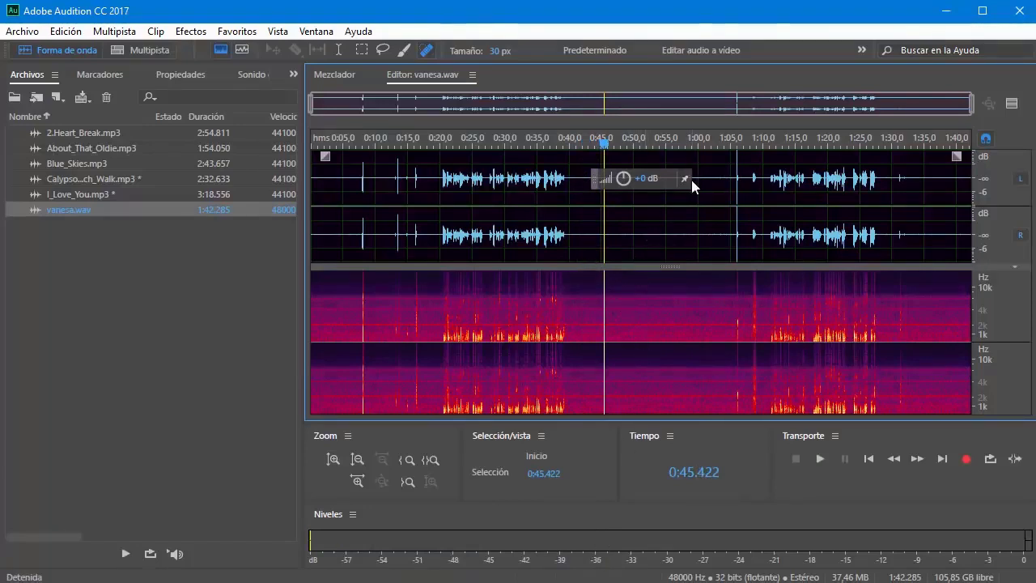
Move the floating volume control away from the quiet passage, select about 0:46.5 to 1:02 in the waveform, and clear the selection
{"action": "left_click_drag", "start_coordinate": [599, 180], "coordinate": [814, 167]}
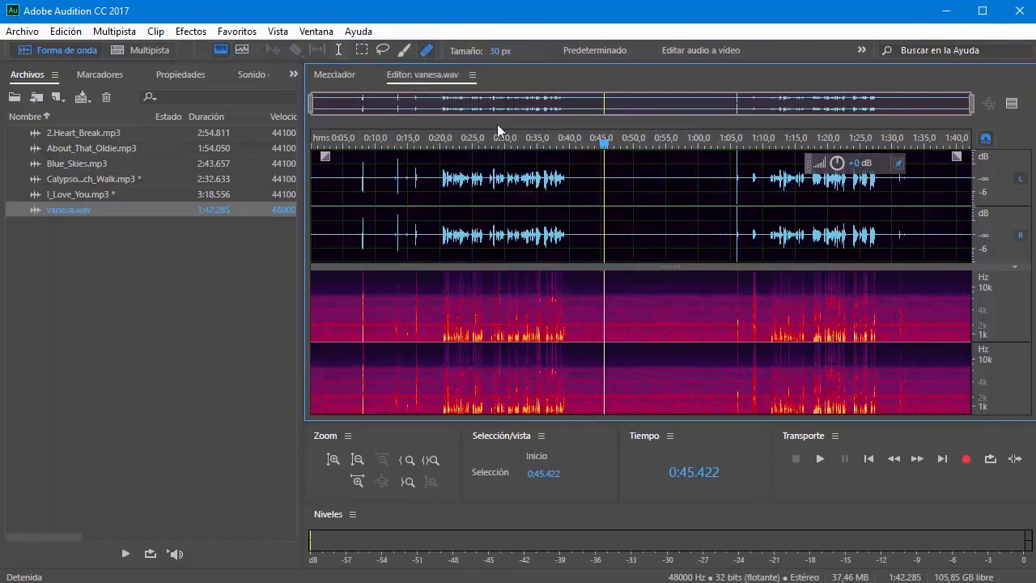
{"action": "left_click_drag", "start_coordinate": [611, 189], "coordinate": [711, 198]}
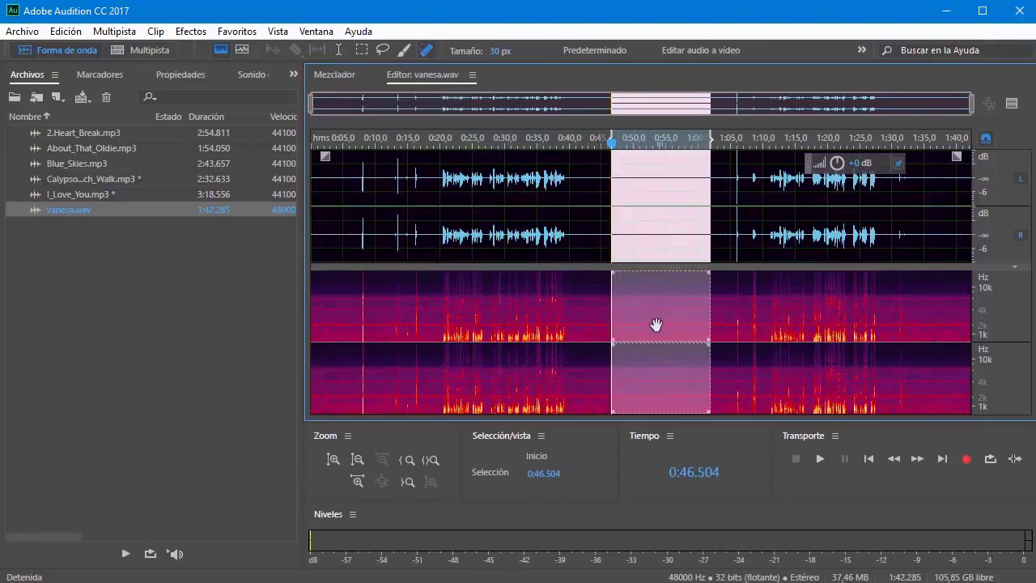
{"action": "left_click", "coordinate": [590, 204]}
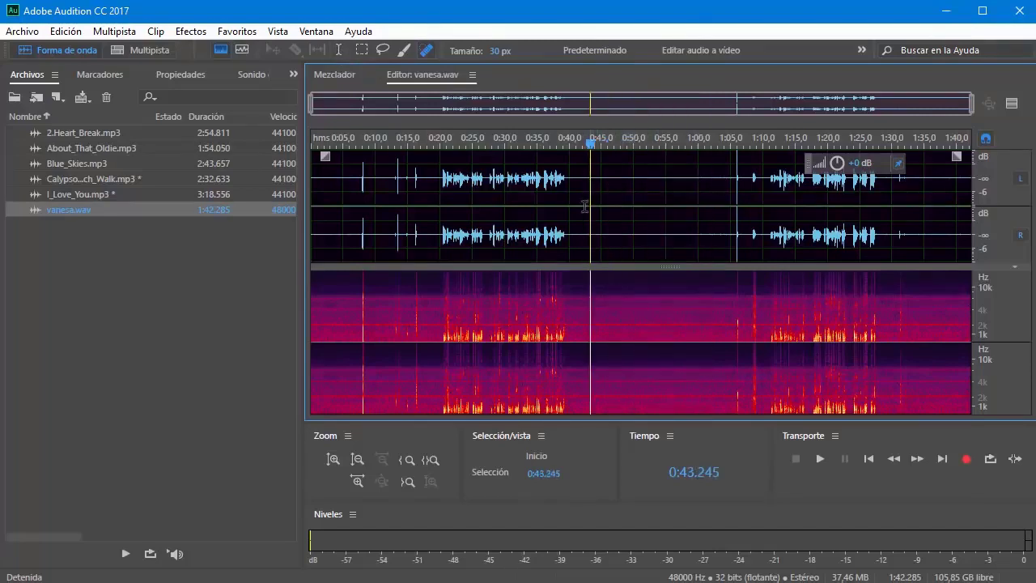
Select a rectangular frequency area of the quiet passage from 0:45 to about 1:05 with the Marquee Selection tool
{"action": "left_click", "coordinate": [361, 48]}
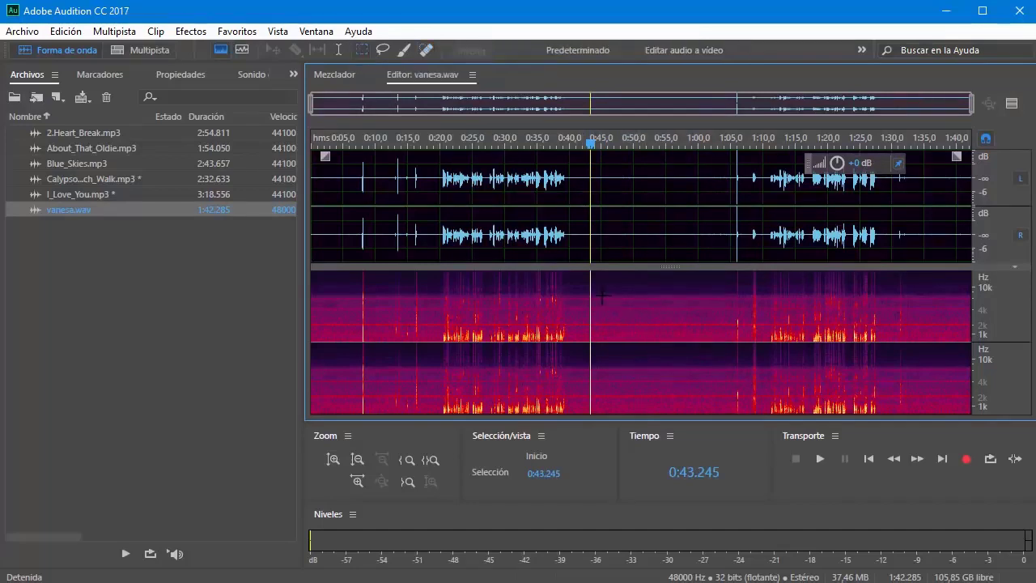
{"action": "left_click_drag", "start_coordinate": [601, 296], "coordinate": [729, 332]}
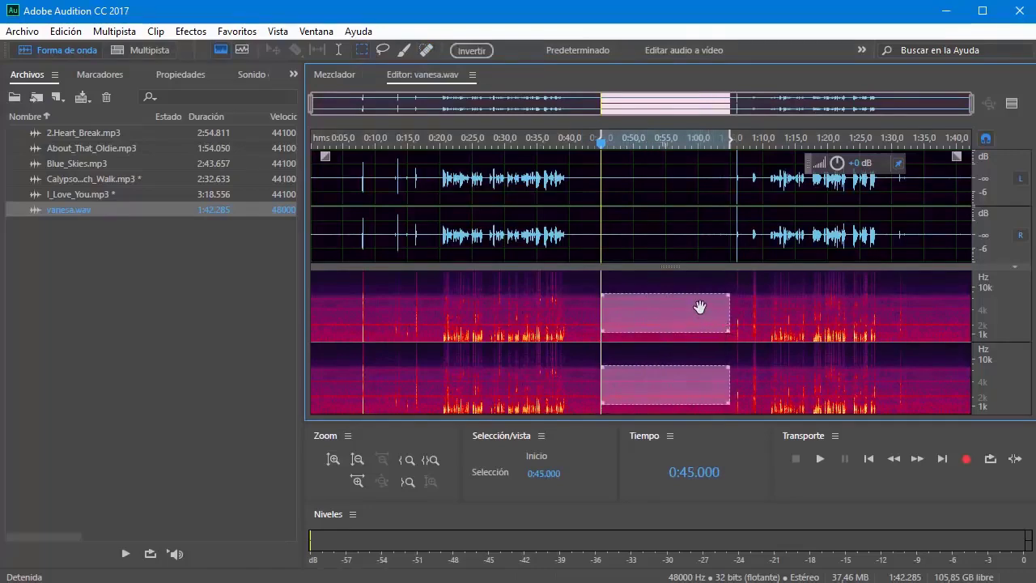
Delete the marquee-selected frequencies of the quiet passage and undo that deletion
{"action": "key", "text": "Delete"}
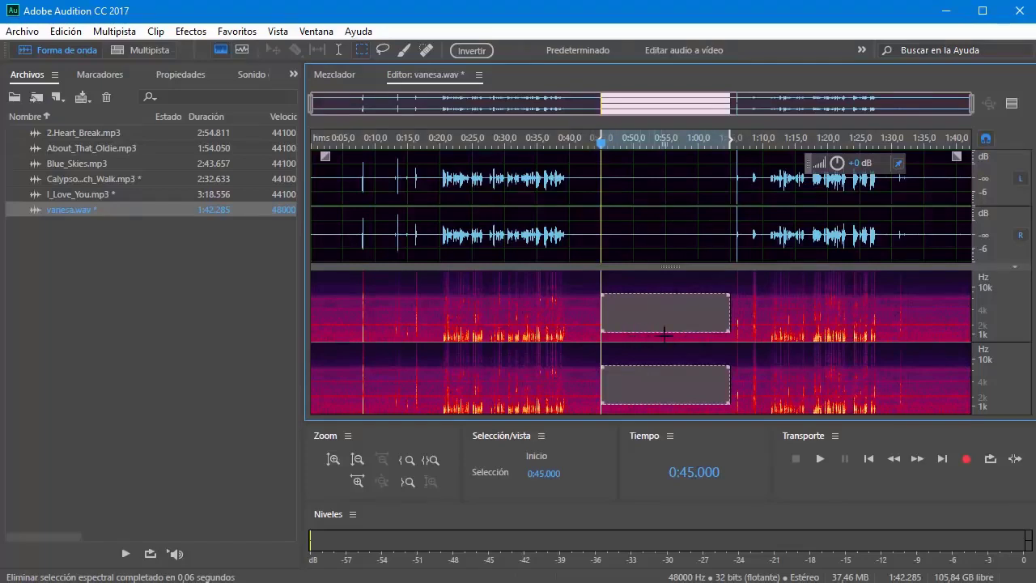
{"action": "key", "text": "ctrl+z"}
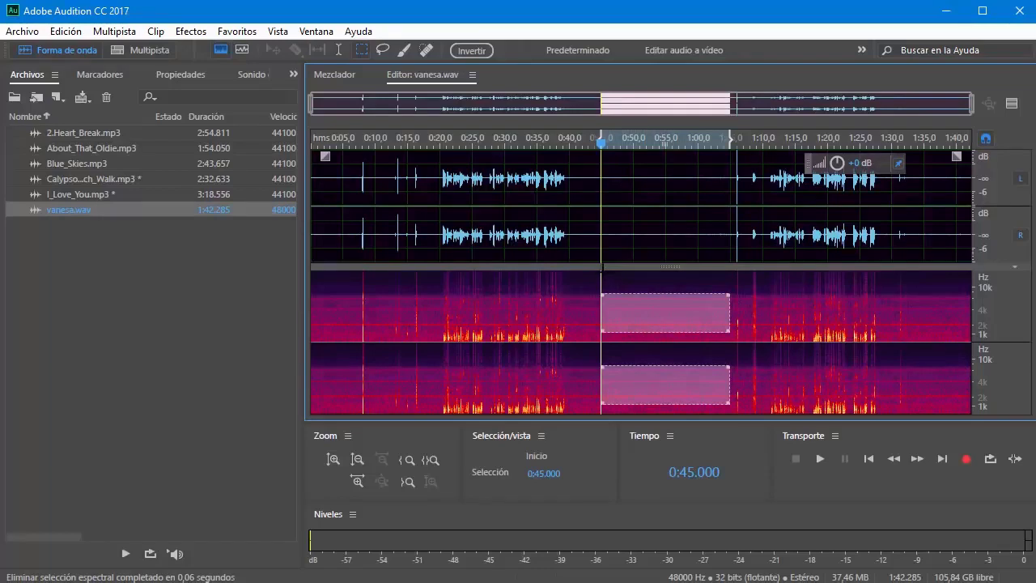
Marquee-select almost the full frequency range from 0:45 to about 1:05, delete it, and clear the selection
{"action": "left_click_drag", "start_coordinate": [603, 271], "coordinate": [728, 339]}
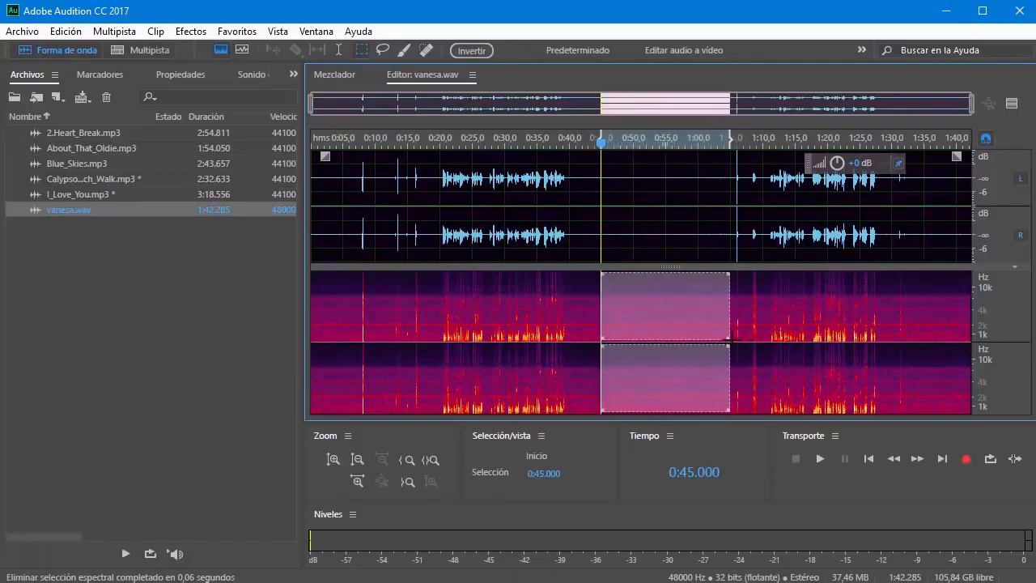
{"action": "key", "text": "Delete"}
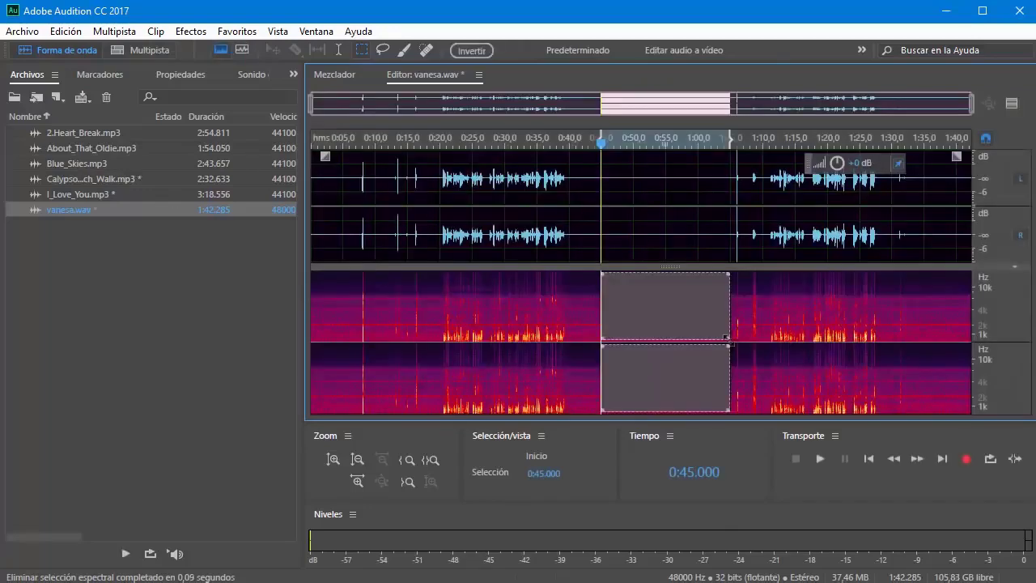
{"action": "left_click", "coordinate": [591, 138]}
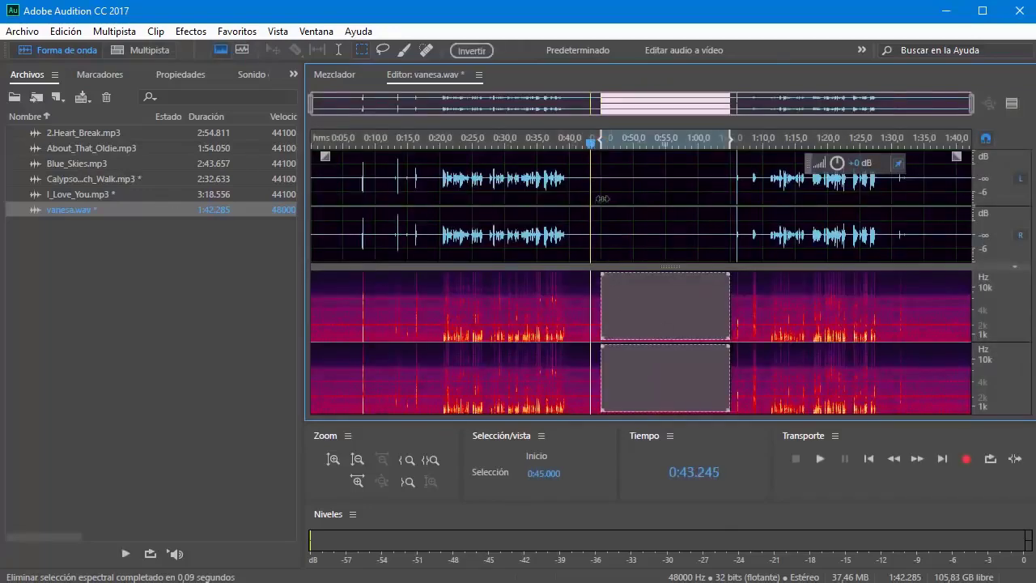
{"action": "left_click", "coordinate": [675, 217]}
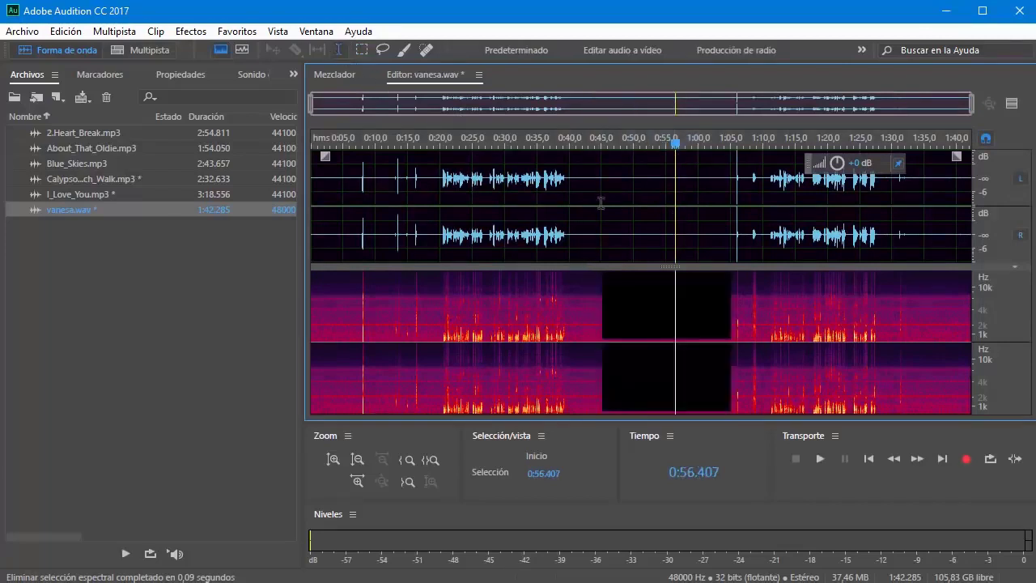
Play about 12 seconds across the emptied spectral area, starting from 0:43.872
{"action": "left_click", "coordinate": [594, 137]}
{"action": "key", "text": "space"}
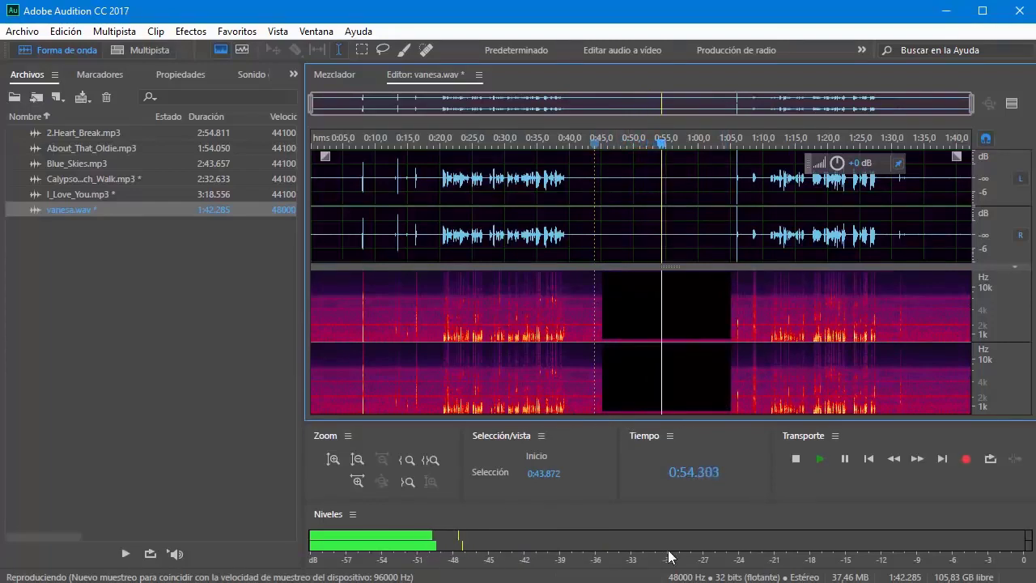
{"action": "key", "text": "space"}
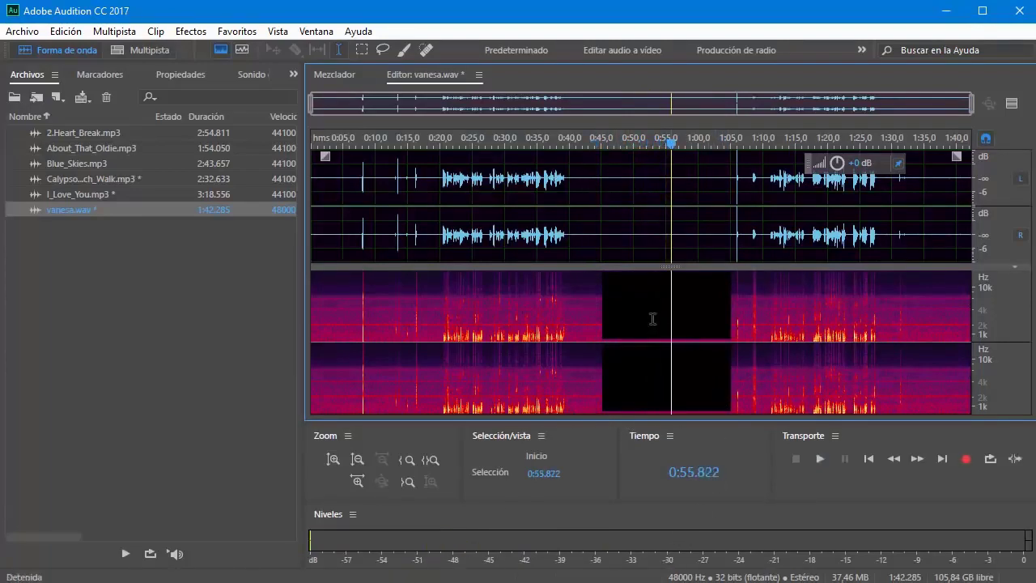
Undo the rectangular spectral deletion and clear the restored selection
{"action": "key", "text": "ctrl+z"}
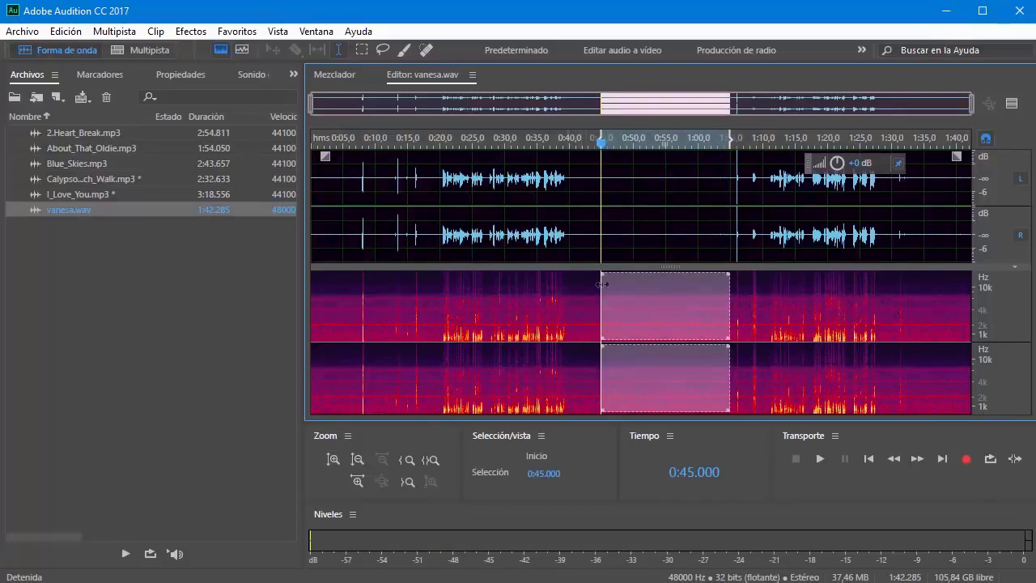
{"action": "left_click", "coordinate": [583, 303]}
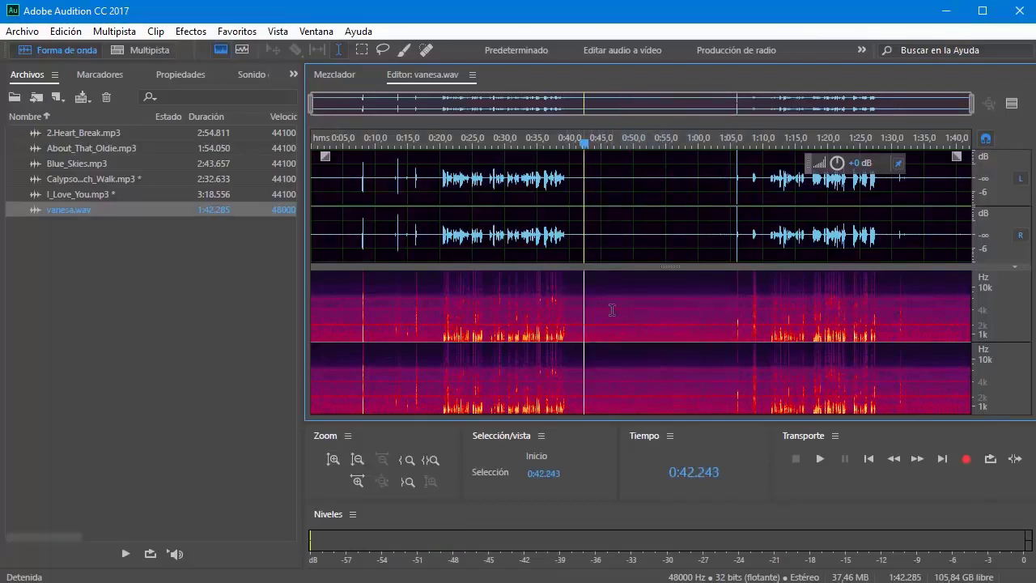
Outline a rounded freehand area of the quiet passage from about 0:44 to 1:05 with the Lasso Selection tool and delete it
{"action": "left_click", "coordinate": [382, 52]}
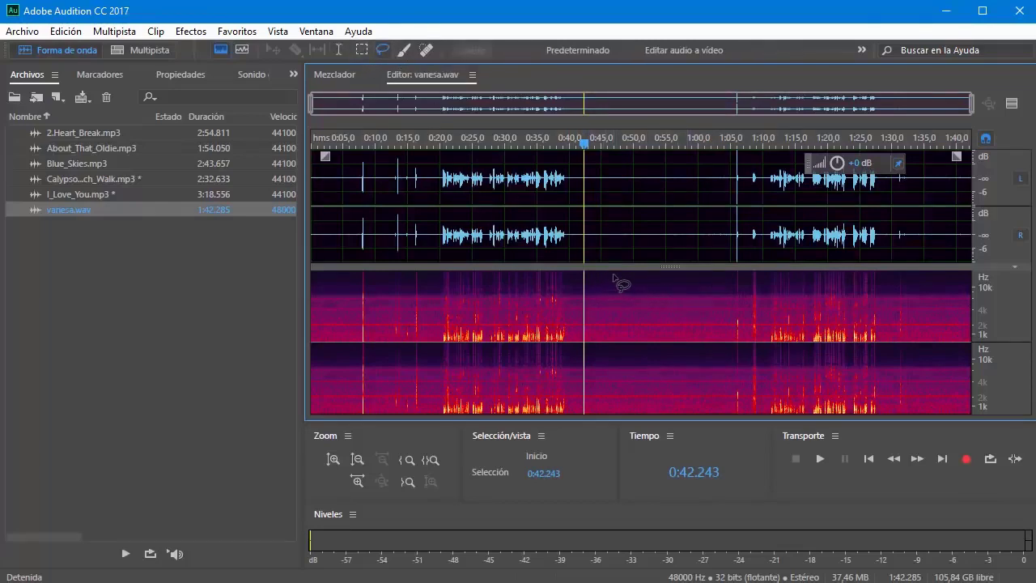
{"action": "mouse_move", "coordinate": [615, 280]}
{"action": "left_mouse_down"}
{"action": "mouse_move", "coordinate": [600, 325]}
{"action": "mouse_move", "coordinate": [642, 352]}
{"action": "mouse_move", "coordinate": [699, 351]}
{"action": "mouse_move", "coordinate": [728, 328]}
{"action": "mouse_move", "coordinate": [701, 281]}
{"action": "mouse_move", "coordinate": [659, 273]}
{"action": "mouse_move", "coordinate": [617, 281]}
{"action": "left_mouse_up"}
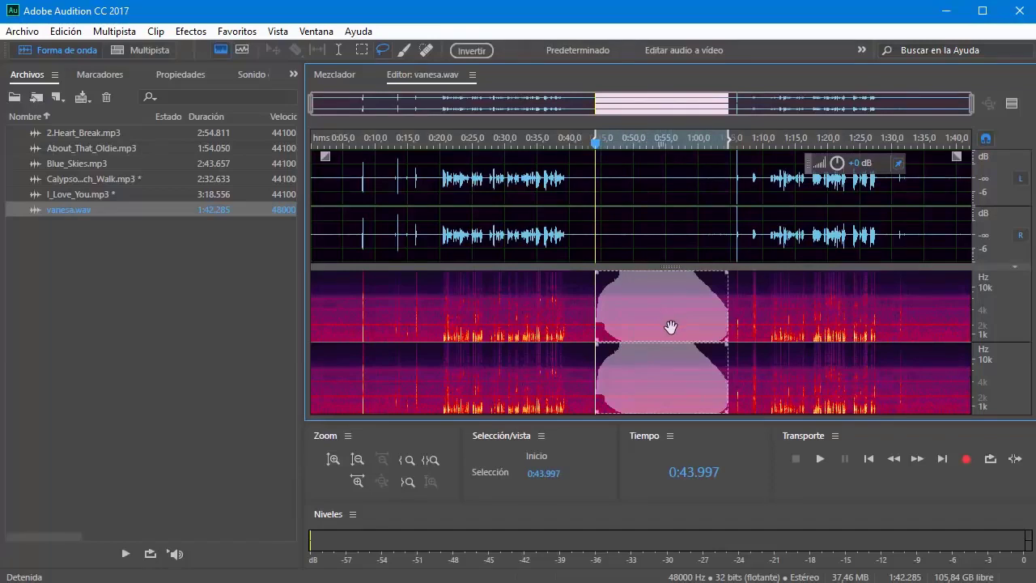
{"action": "key", "text": "Delete"}
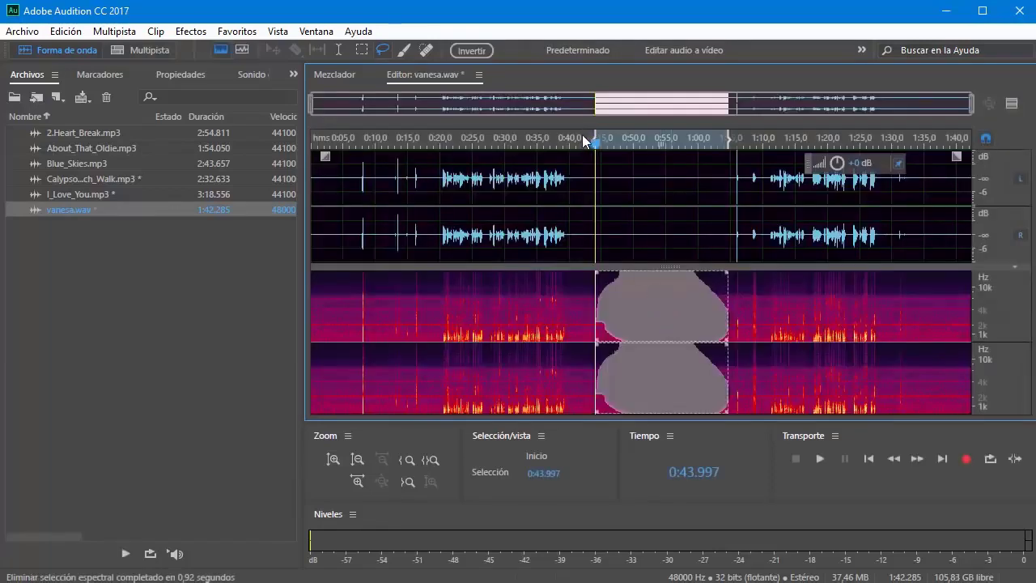
Play about 17 seconds across the lasso-deleted area, starting from 0:41.616
{"action": "left_click", "coordinate": [581, 138]}
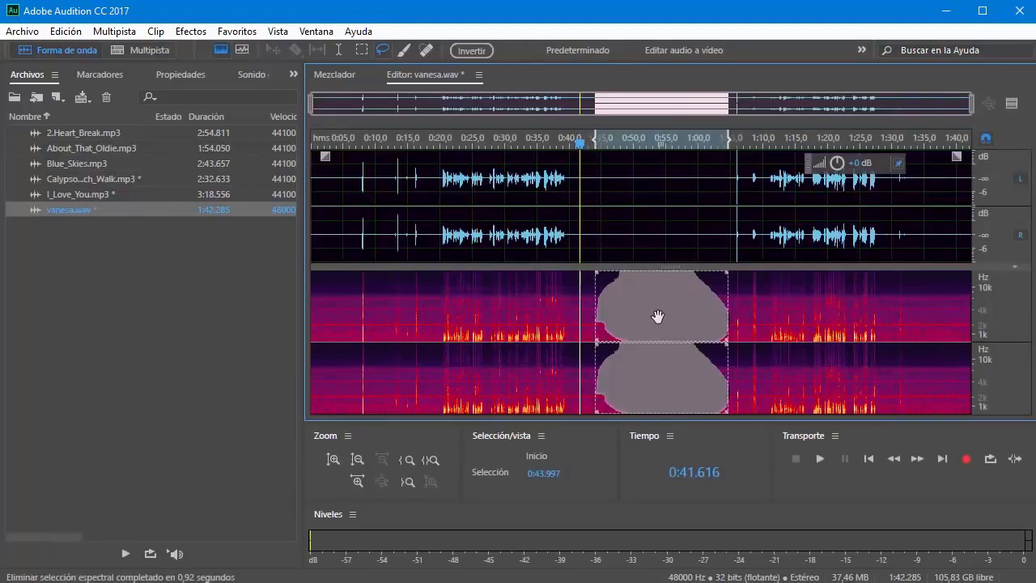
{"action": "key", "text": "space"}
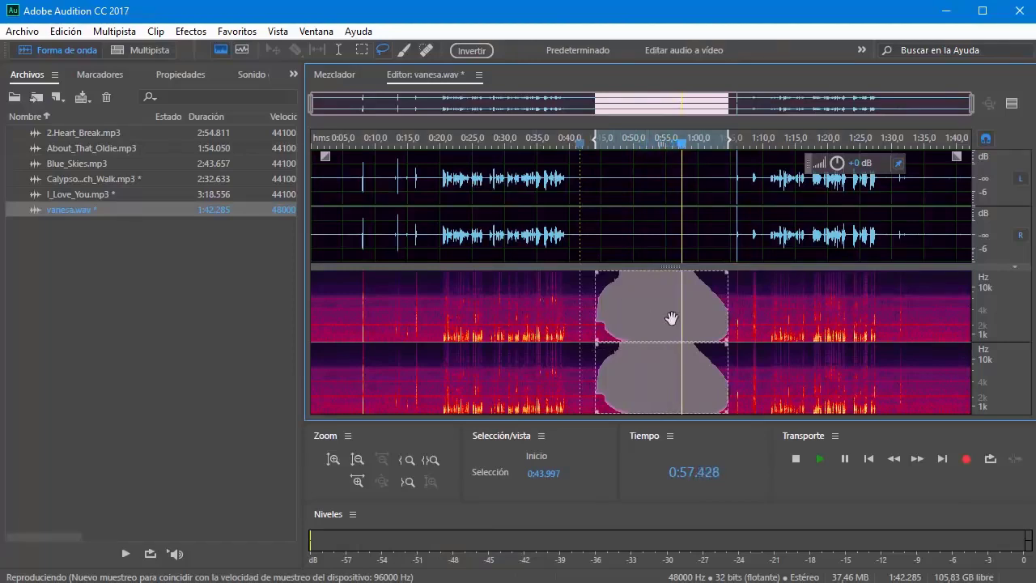
{"action": "key", "text": "space"}
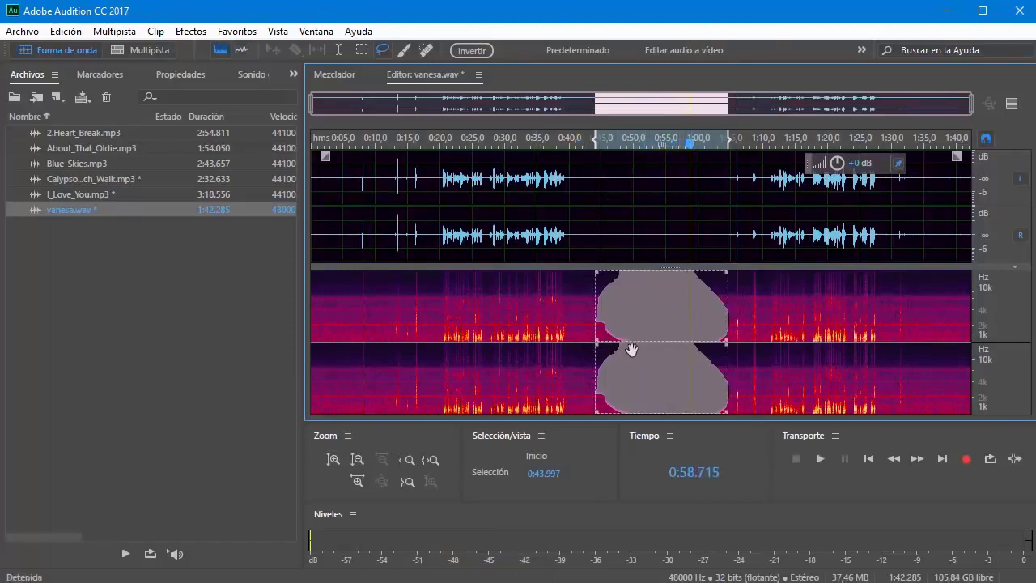
Undo the lasso deletion, switch to the Time Selection tool, and clear the selection
{"action": "key", "text": "ctrl+z"}
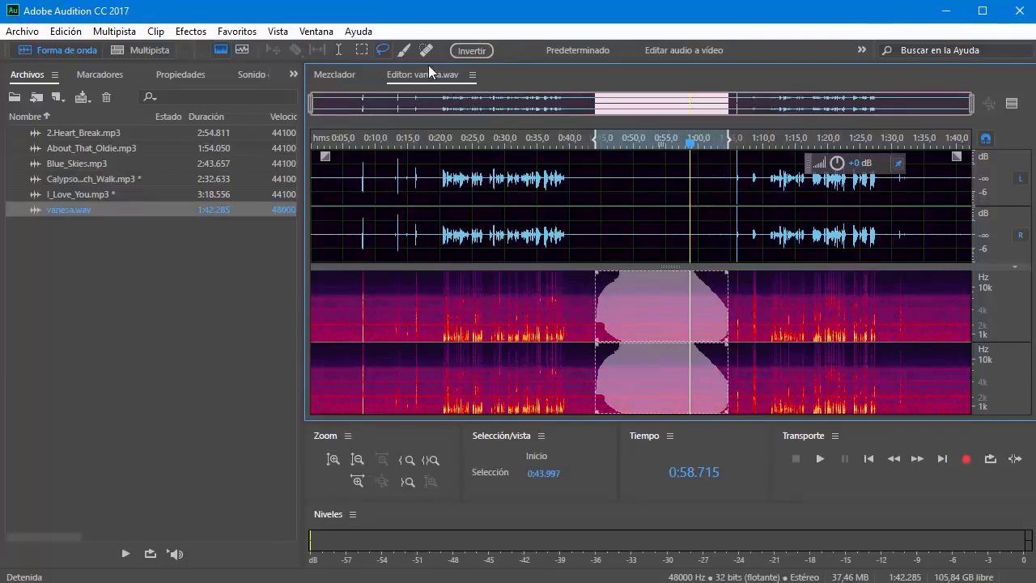
{"action": "left_click", "coordinate": [338, 50]}
{"action": "left_click", "coordinate": [581, 311]}
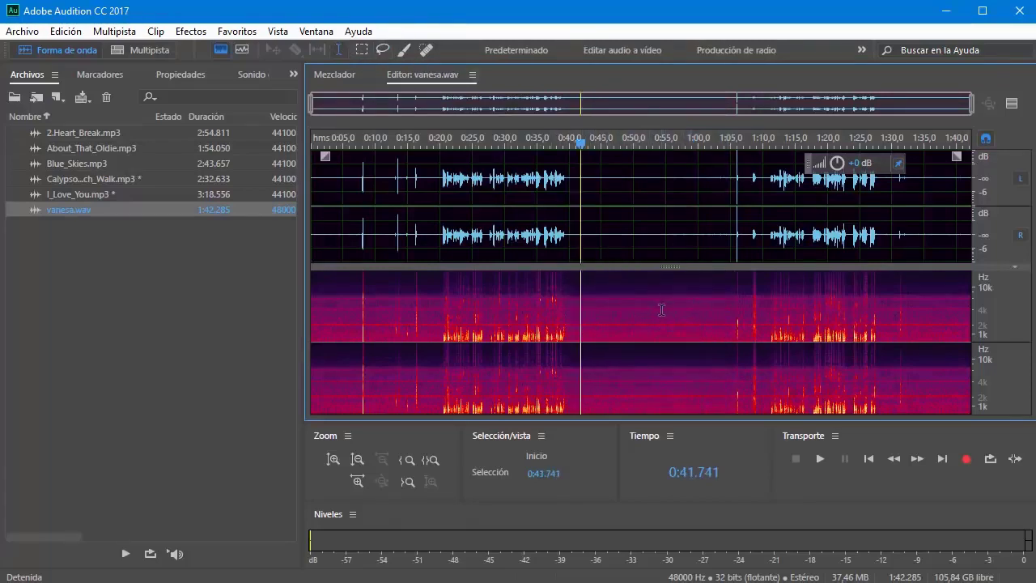
Switch to the Paintbrush Selection tool and set its brush size to 22 px
{"action": "left_click", "coordinate": [404, 49]}
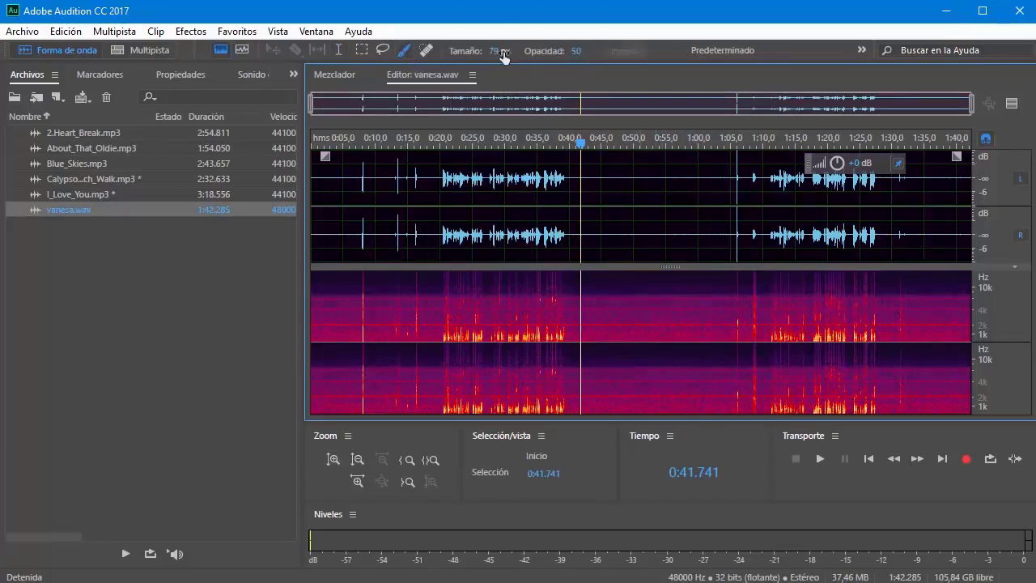
{"action": "left_click_drag", "start_coordinate": [495, 51], "coordinate": [472, 51]}
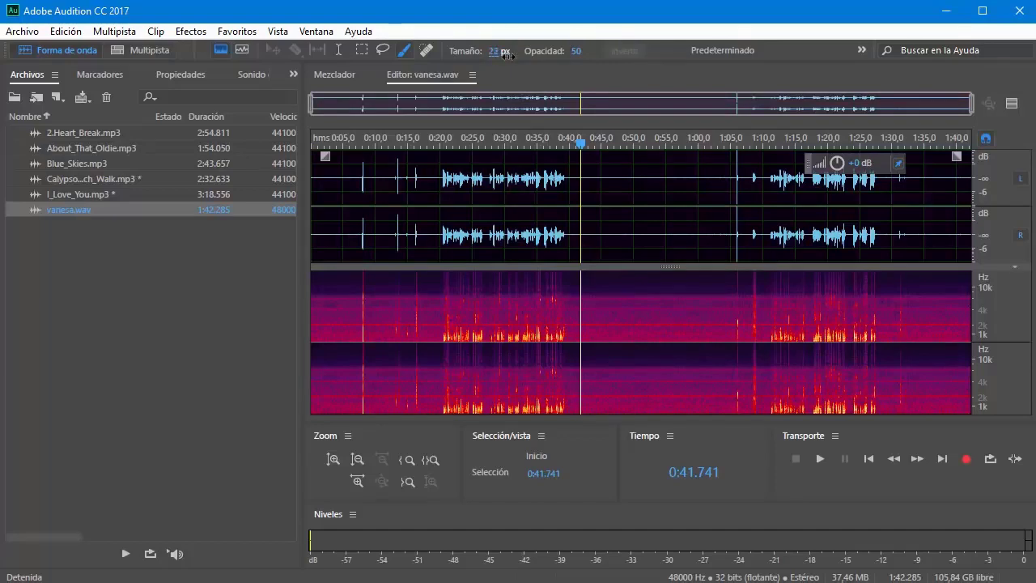
{"action": "left_click_drag", "start_coordinate": [508, 54], "coordinate": [505, 54]}
Paint over the quiet passage's spectrum from about 0:44 to 1:02, delete the painted frequencies, and clear the selection with the Time Selection tool
{"action": "left_click", "coordinate": [605, 303]}
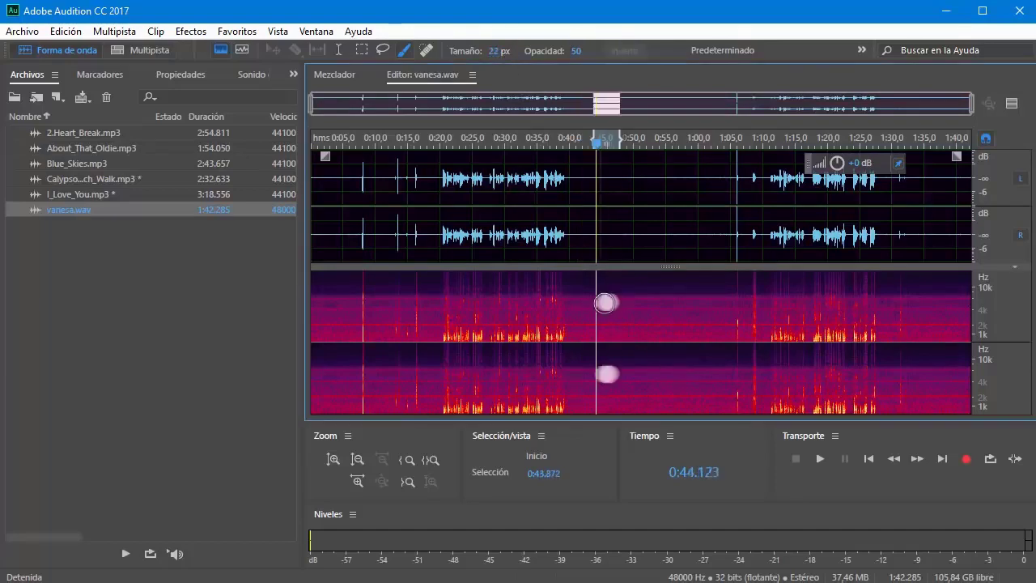
{"action": "mouse_move", "coordinate": [606, 303]}
{"action": "left_mouse_down"}
{"action": "mouse_move", "coordinate": [695, 292]}
{"action": "mouse_move", "coordinate": [619, 312]}
{"action": "mouse_move", "coordinate": [611, 324]}
{"action": "mouse_move", "coordinate": [631, 330]}
{"action": "mouse_move", "coordinate": [698, 323]}
{"action": "mouse_move", "coordinate": [709, 303]}
{"action": "mouse_move", "coordinate": [608, 301]}
{"action": "mouse_move", "coordinate": [697, 290]}
{"action": "mouse_move", "coordinate": [701, 336]}
{"action": "mouse_move", "coordinate": [628, 335]}
{"action": "mouse_move", "coordinate": [607, 321]}
{"action": "mouse_move", "coordinate": [675, 336]}
{"action": "mouse_move", "coordinate": [662, 308]}
{"action": "mouse_move", "coordinate": [619, 312]}
{"action": "left_mouse_up"}
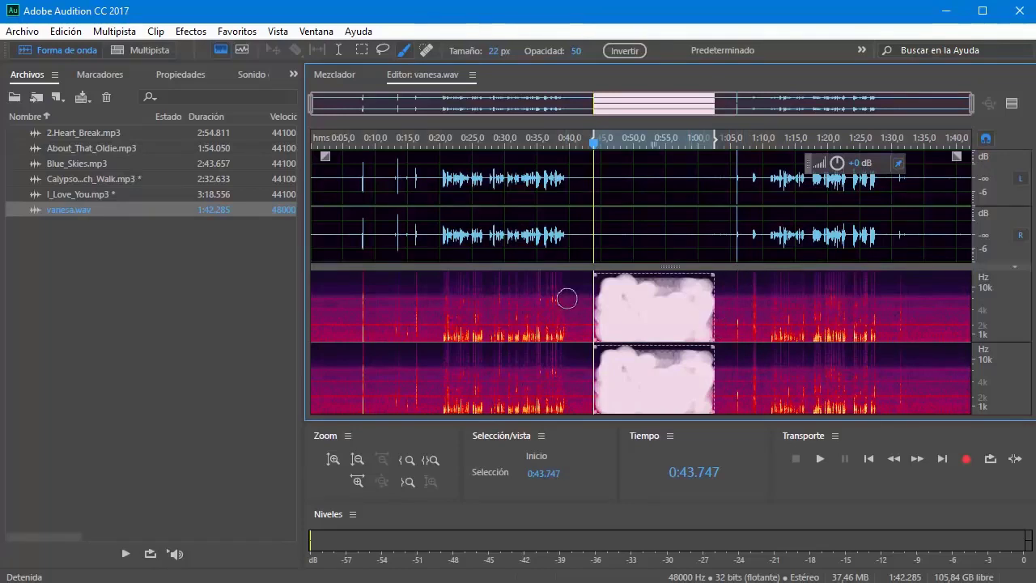
{"action": "key", "text": "Delete"}
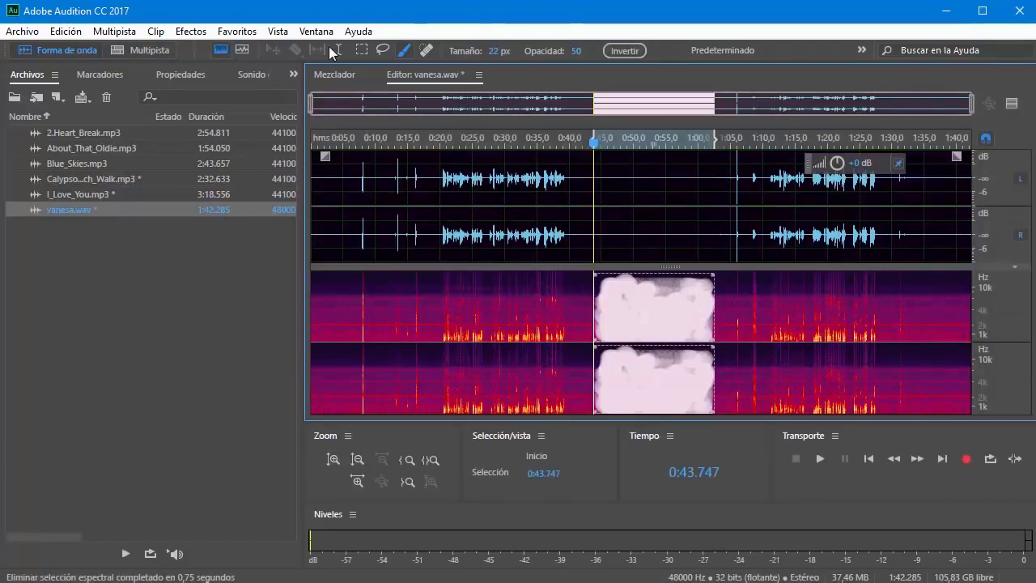
{"action": "left_click", "coordinate": [339, 50]}
{"action": "left_click", "coordinate": [573, 311]}
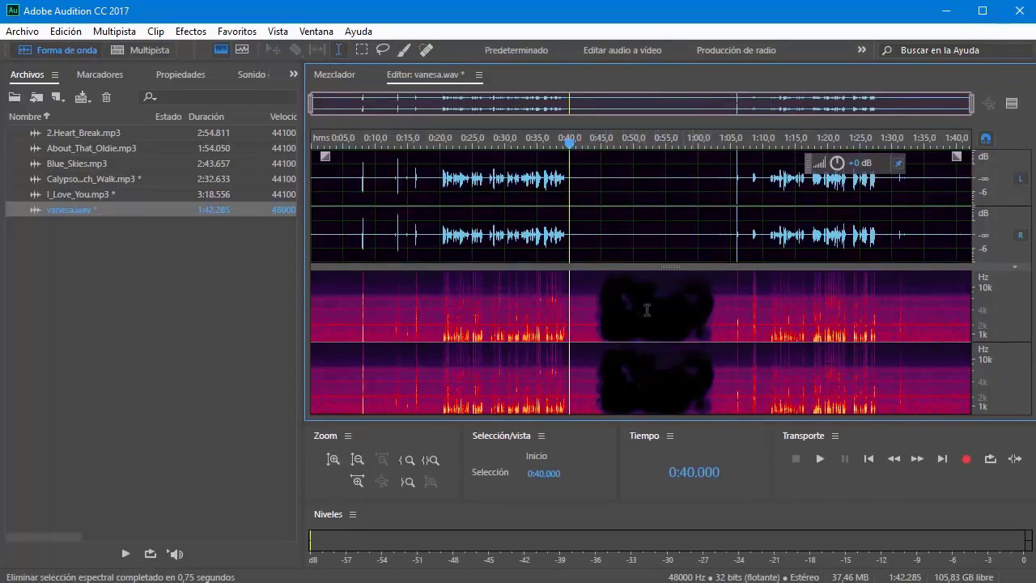
Undo the painted frequency deletion and clear the brush selection
{"action": "key", "text": "ctrl+z"}
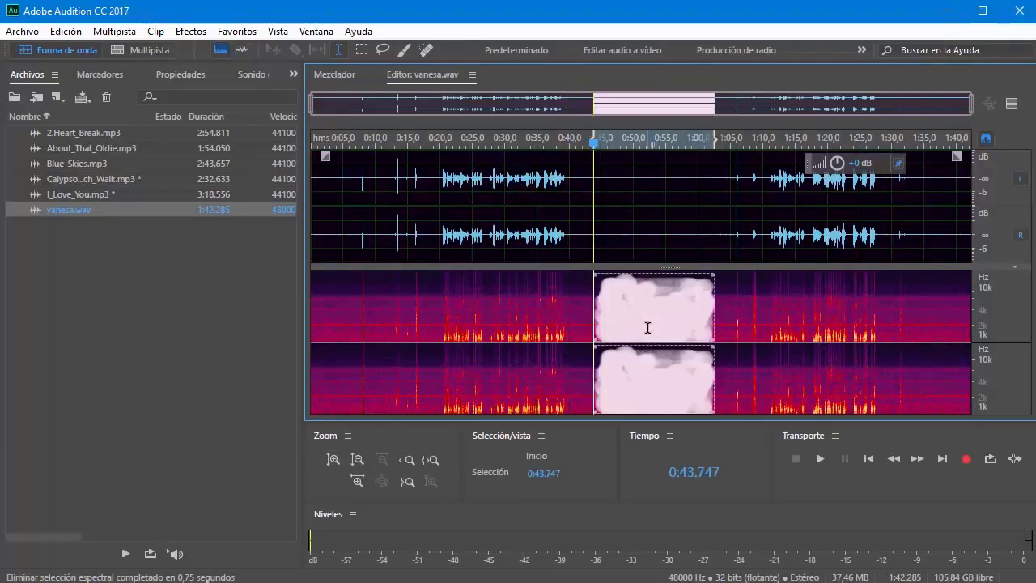
{"action": "left_click", "coordinate": [582, 213]}
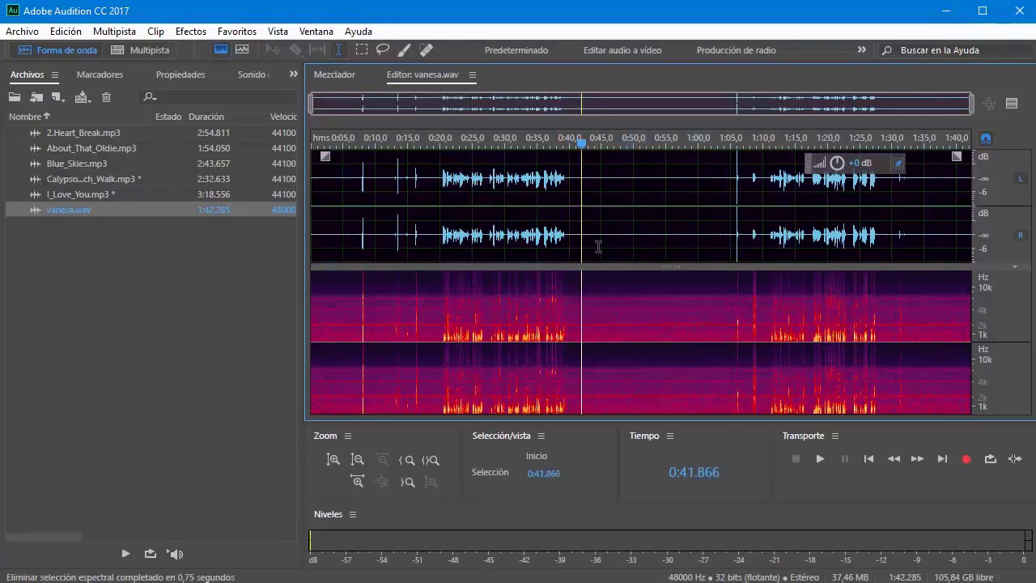
Switch to the Spot Healing Brush tool and play the noise just before the second speech section, starting from 1:05.000
{"action": "left_click", "coordinate": [427, 52]}
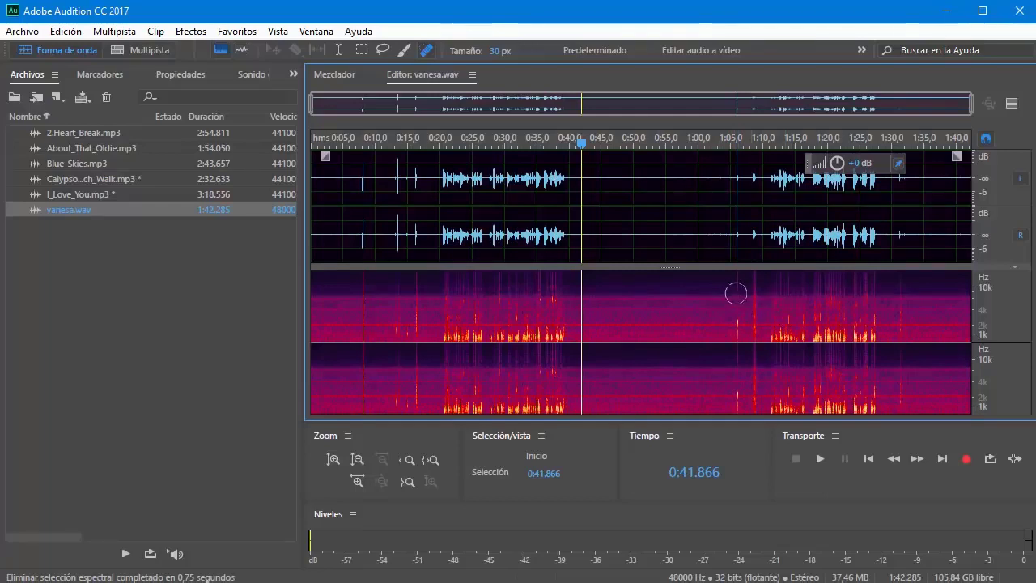
{"action": "left_click", "coordinate": [731, 187]}
{"action": "key", "text": "space"}
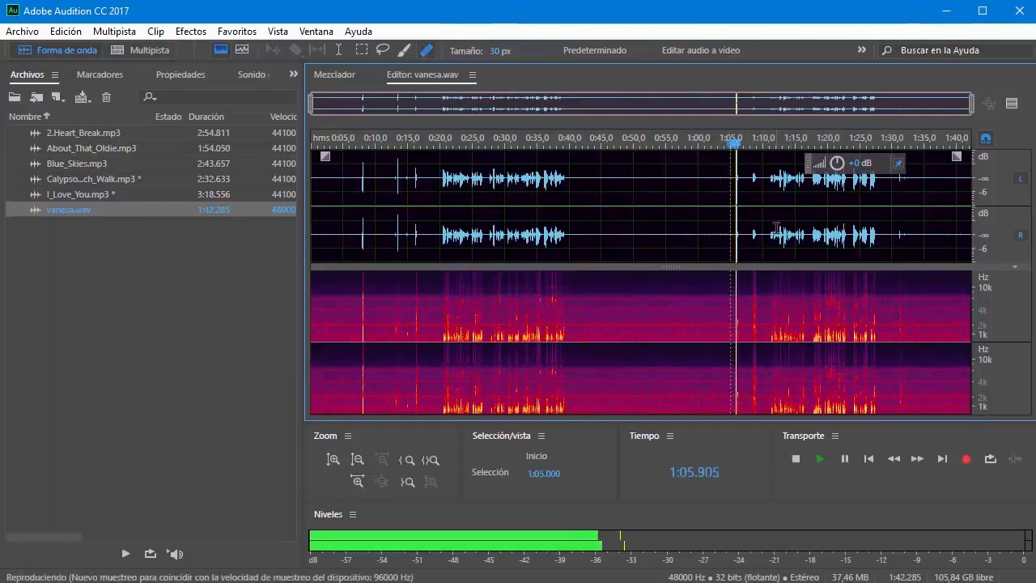
{"action": "key", "text": "space"}
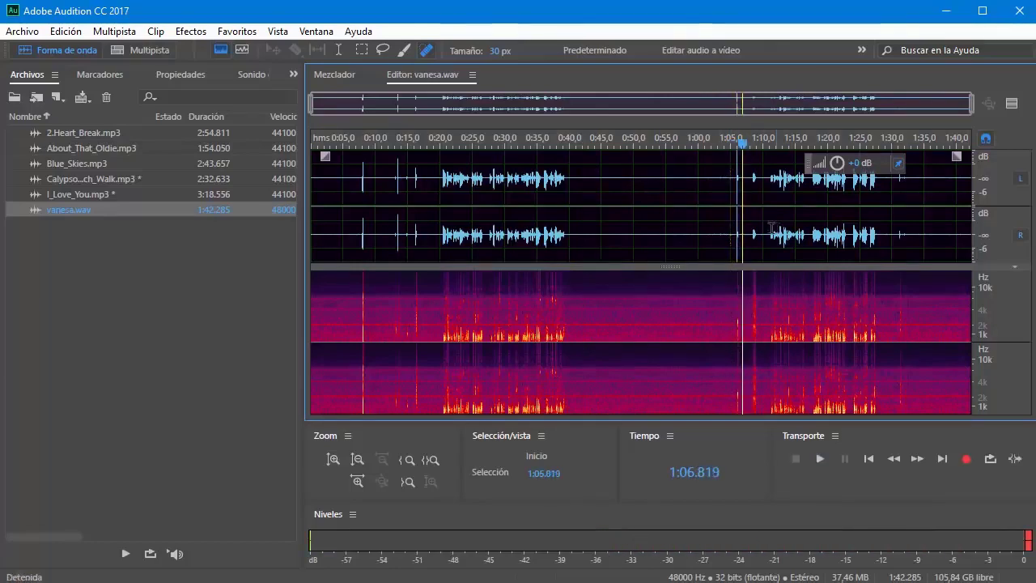
Brush down over the noise at about 1:05 with the 30 px Spot Healing Brush and play the result from 1:04.430
{"action": "left_click", "coordinate": [729, 152]}
{"action": "left_click_drag", "start_coordinate": [733, 278], "coordinate": [729, 354]}
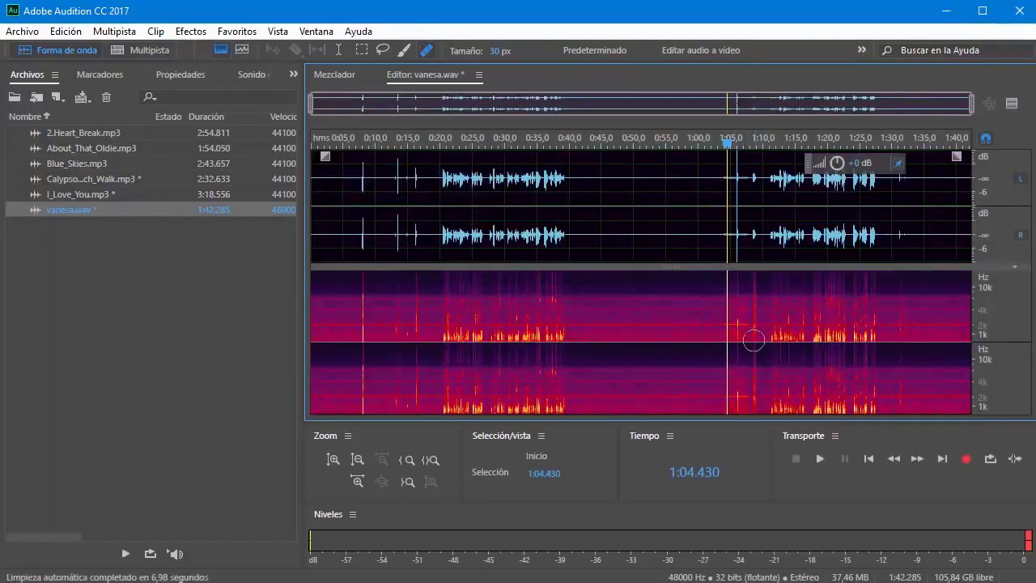
{"action": "key", "text": "space"}
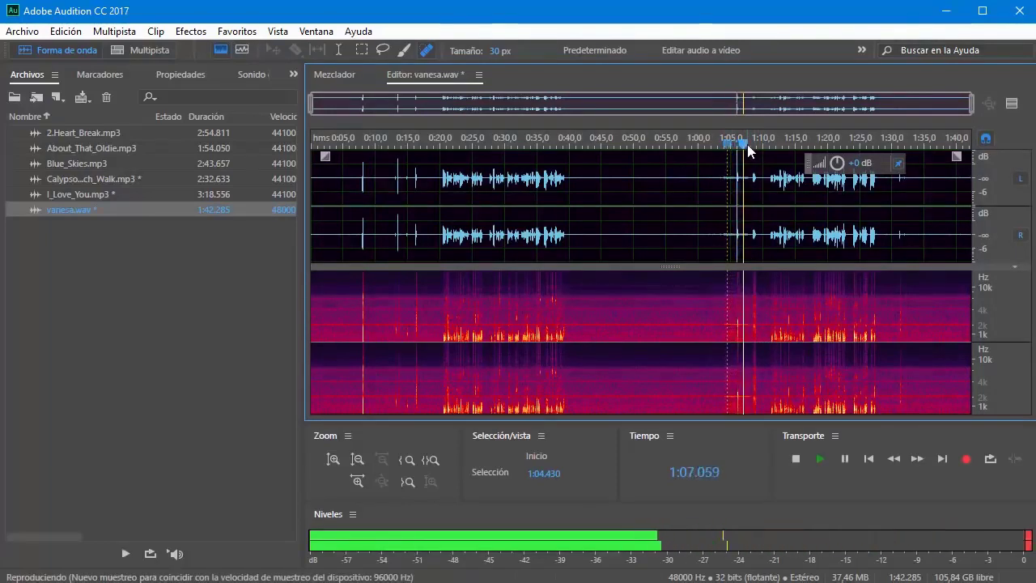
{"action": "key", "text": "space"}
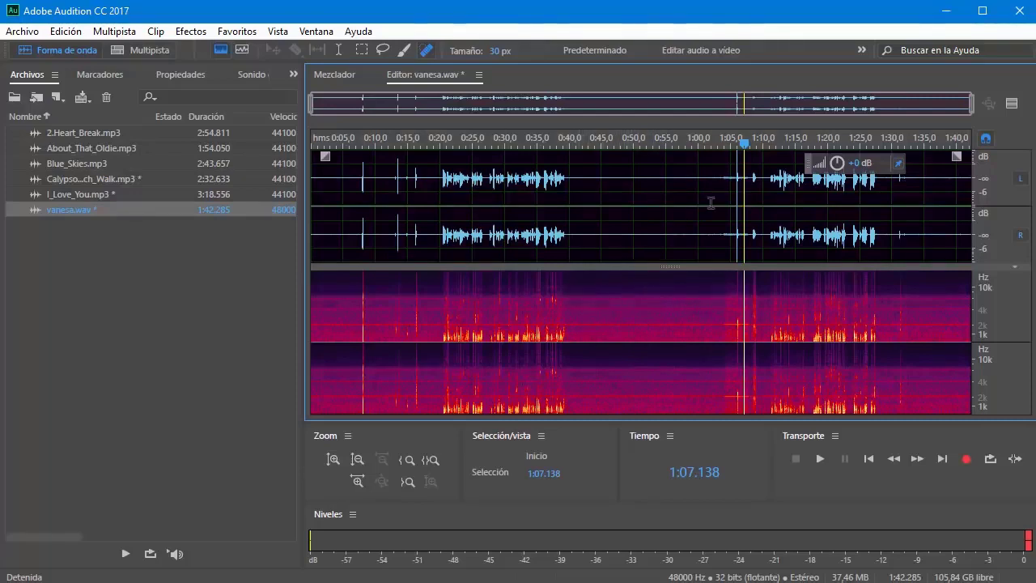
Select the quiet passage from 0:40.000 to about 1:10 and insert 0:30.000 of silence over it
{"action": "left_click", "coordinate": [646, 184]}
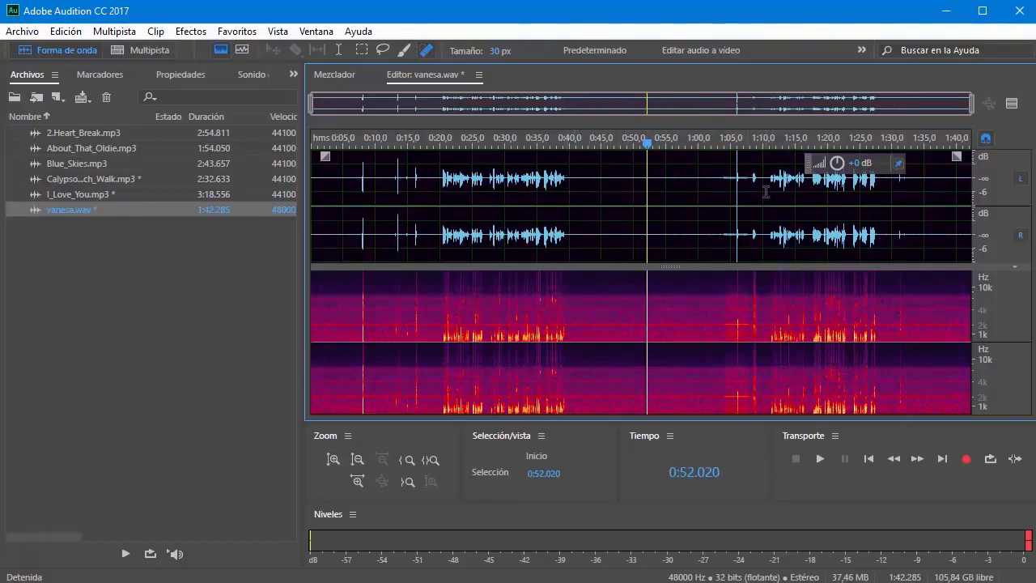
{"action": "left_click_drag", "start_coordinate": [761, 191], "coordinate": [573, 199]}
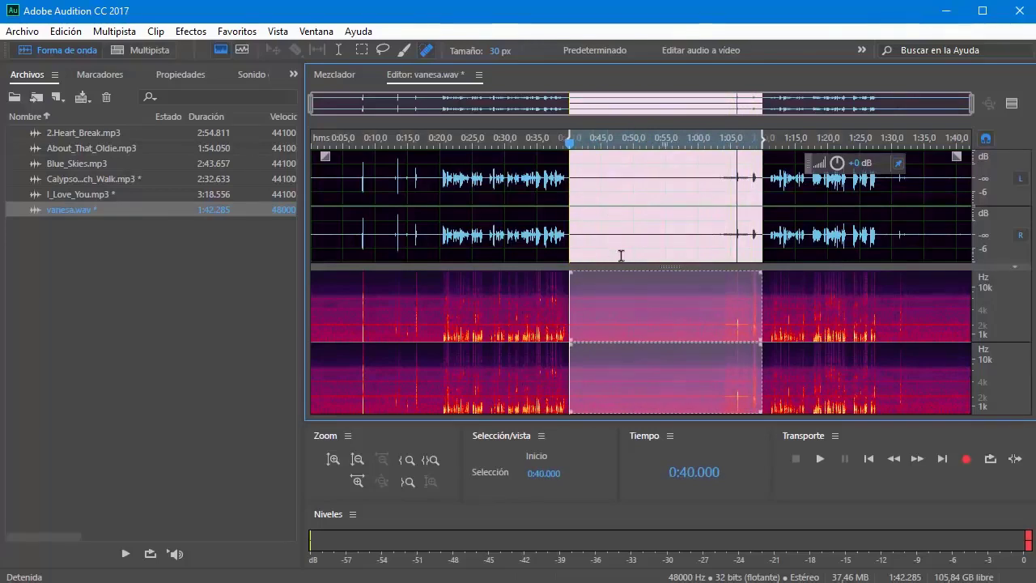
{"action": "left_click", "coordinate": [74, 32]}
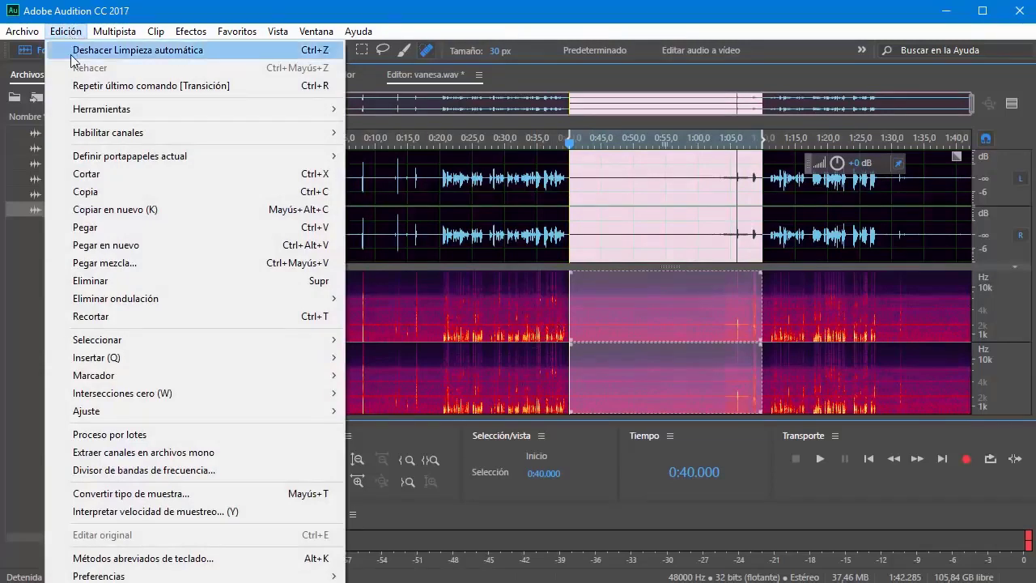
{"action": "mouse_move", "coordinate": [243, 358]}
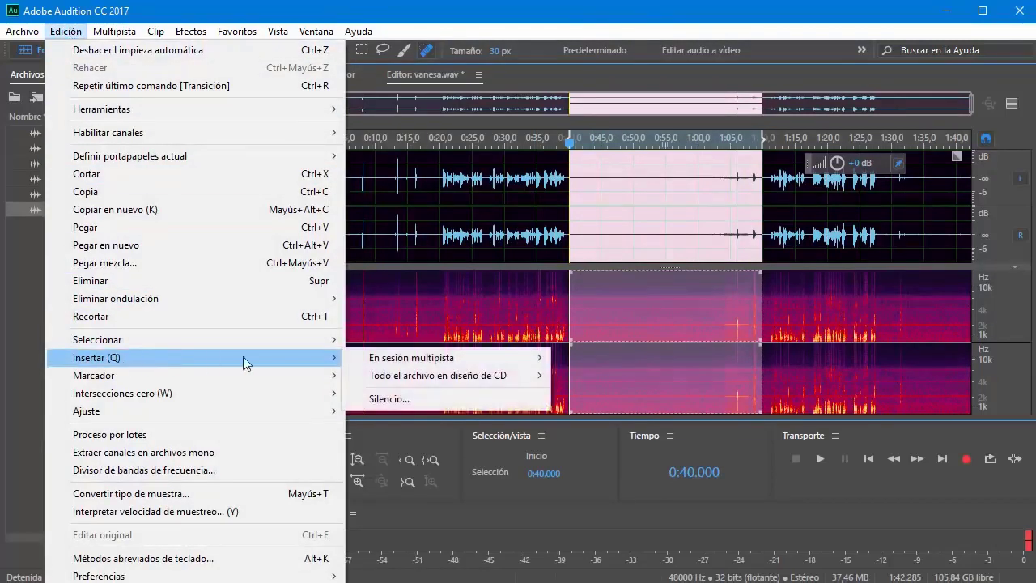
{"action": "left_click", "coordinate": [395, 396]}
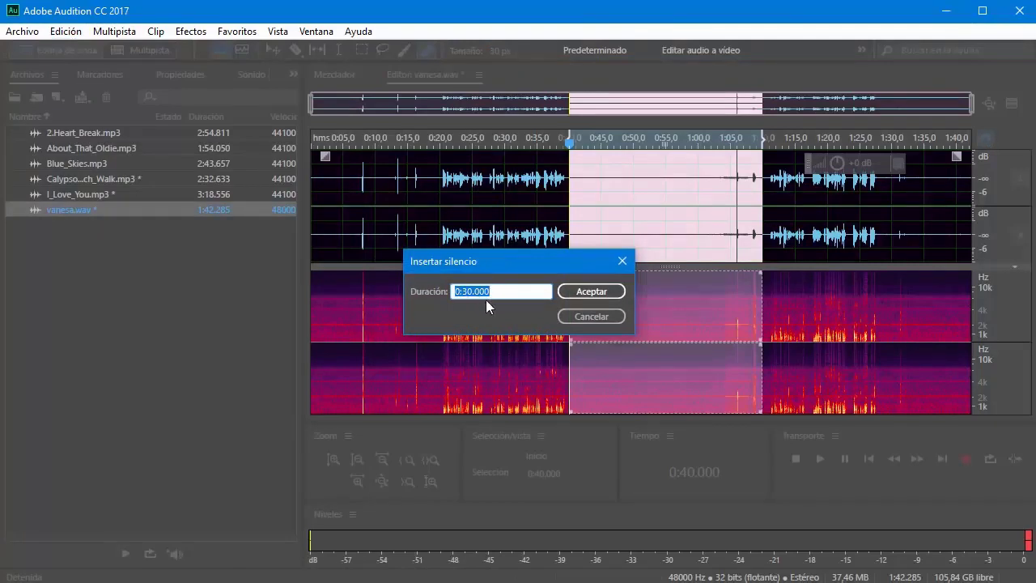
{"action": "left_click", "coordinate": [592, 293]}
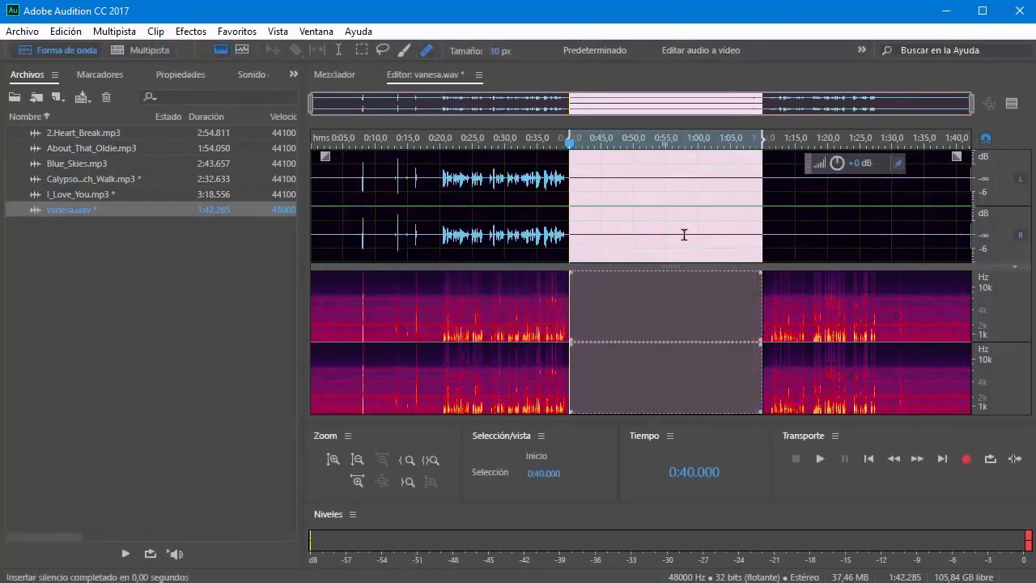
Play the transition from the end of the first speech section into the inserted silence, starting at 0:38.733
{"action": "left_click", "coordinate": [556, 203]}
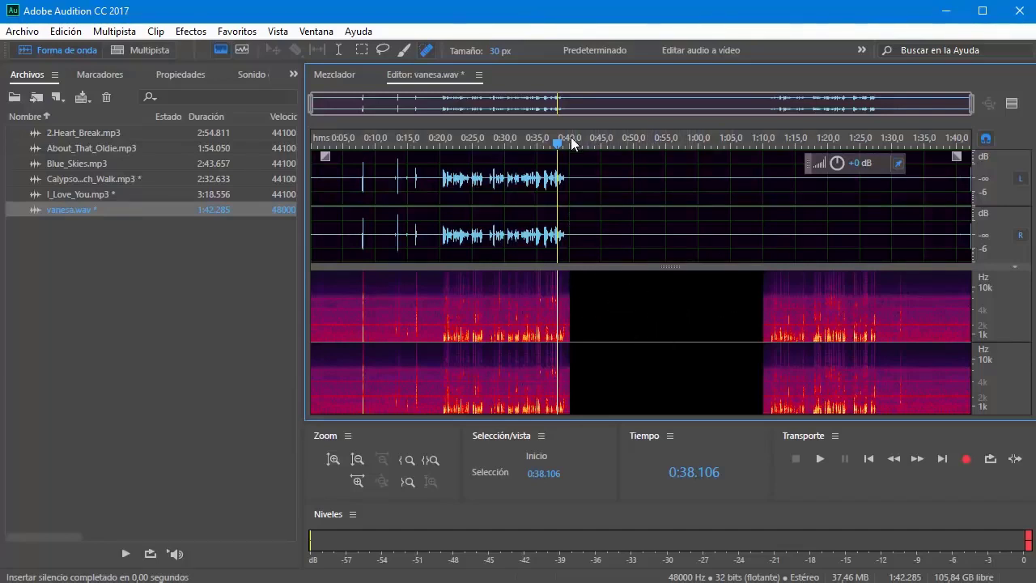
{"action": "left_click_drag", "start_coordinate": [556, 148], "coordinate": [560, 149]}
{"action": "key", "text": "space"}
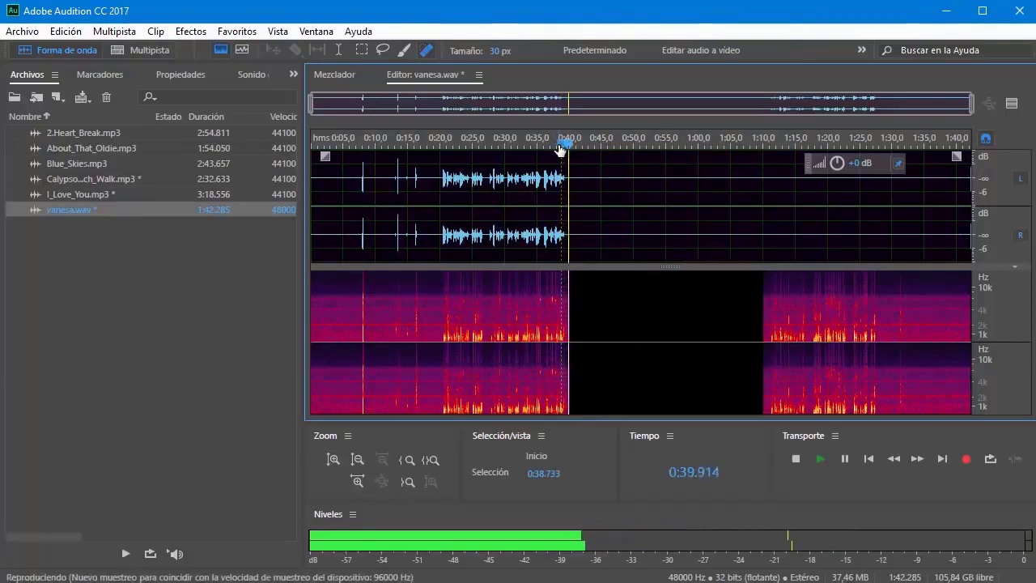
{"action": "key", "text": "space"}
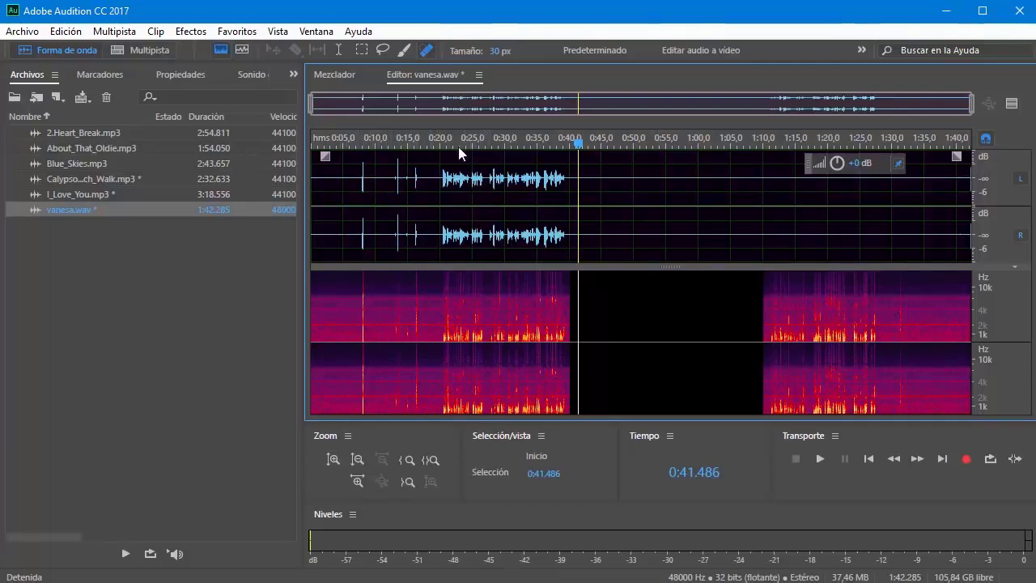
Narrow the Files panel to widen the editor, and place the playhead at about 0:28 in the first speech section
{"action": "left_click", "coordinate": [457, 140]}
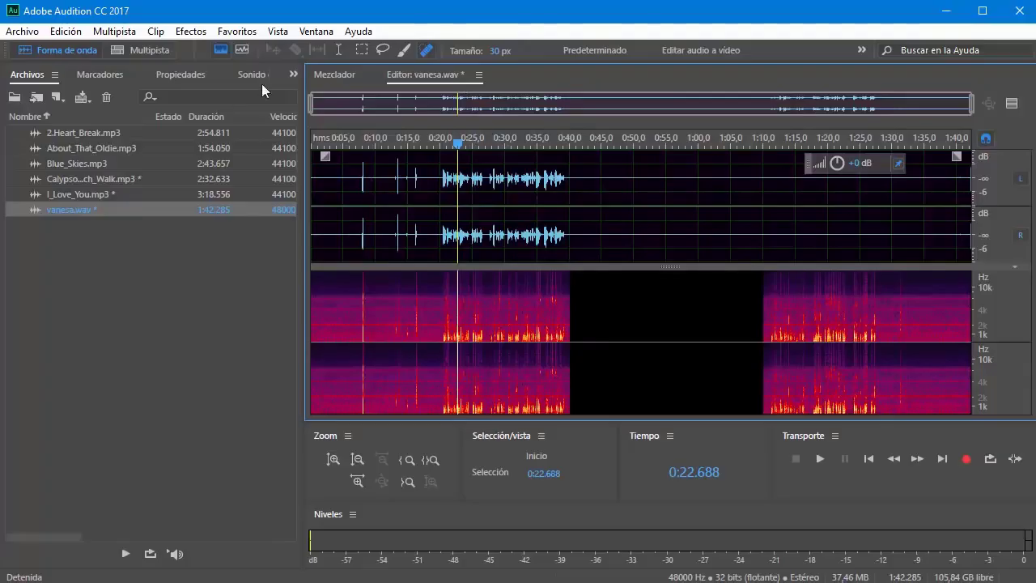
{"action": "left_click", "coordinate": [147, 289]}
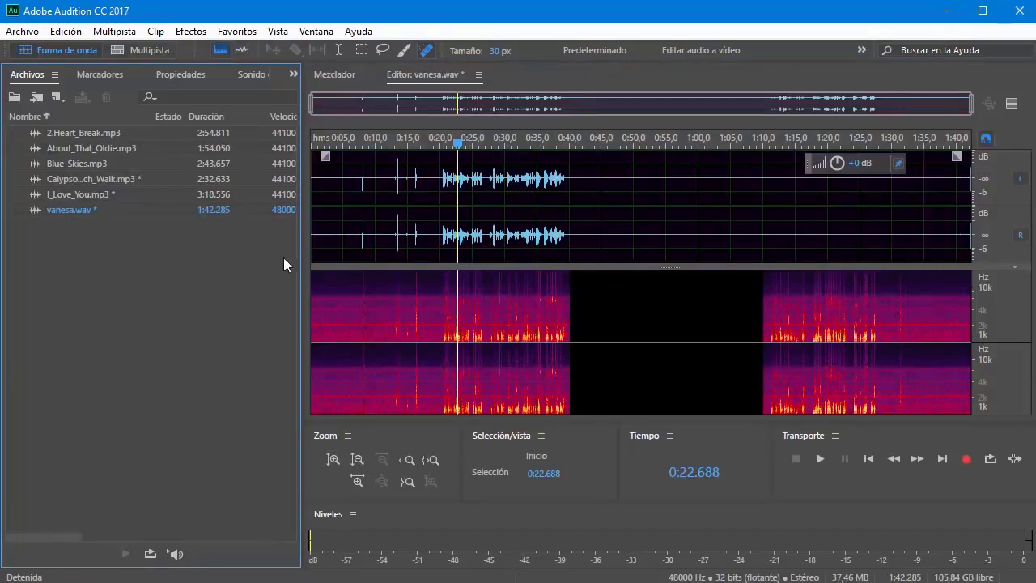
{"action": "left_click_drag", "start_coordinate": [302, 258], "coordinate": [261, 258]}
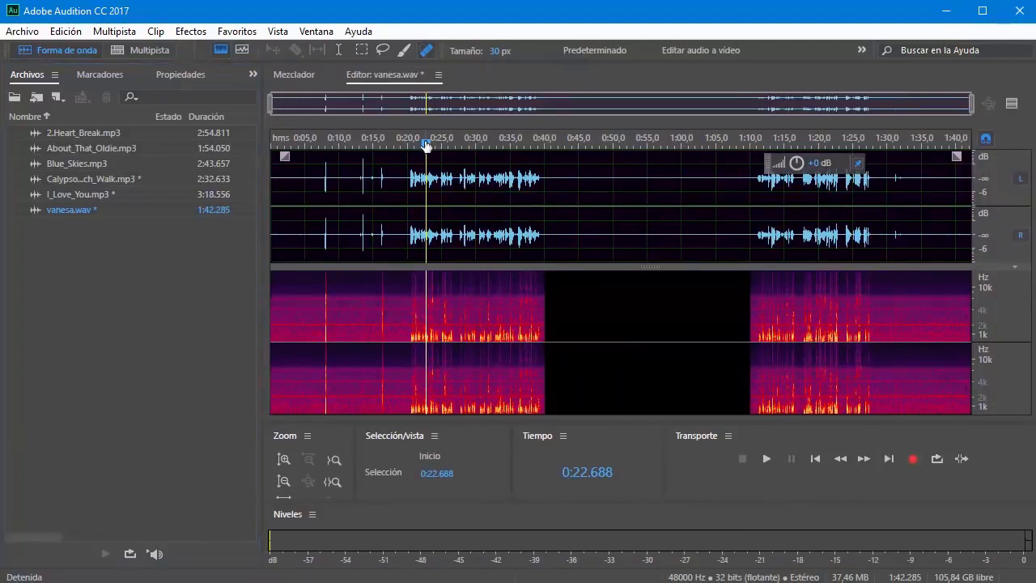
{"action": "left_click", "coordinate": [464, 178]}
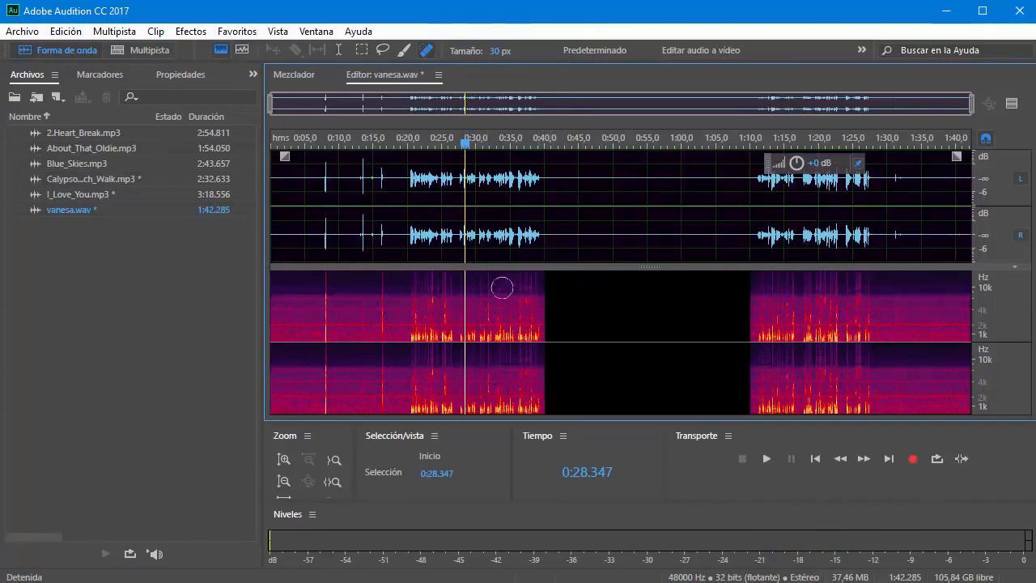
Start a new audio file with a 44100 Hz sample rate, Estéreo channels and 32 (flotante) bit depth
{"action": "right_click", "coordinate": [57, 270]}
{"action": "mouse_move", "coordinate": [116, 277]}
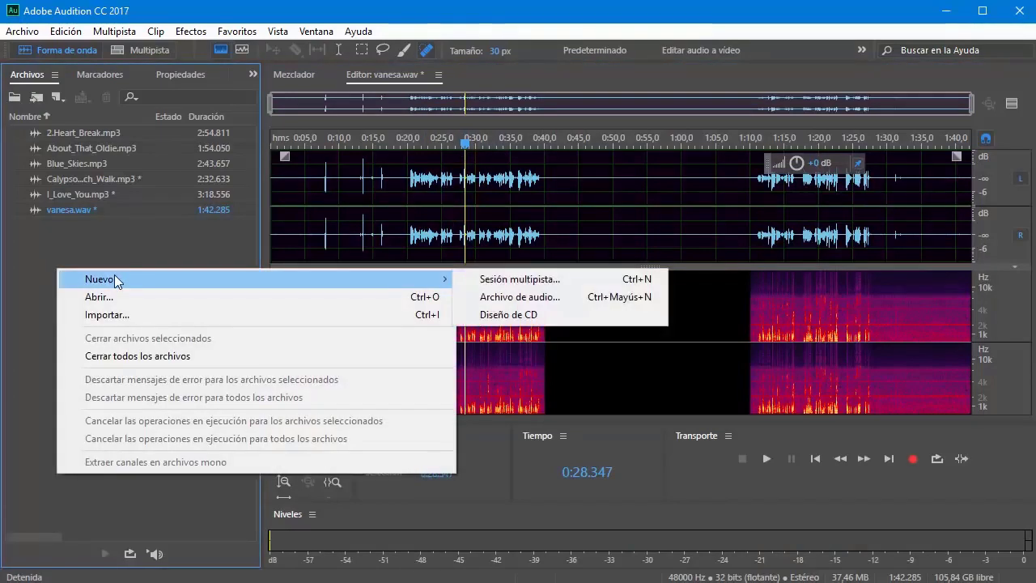
{"action": "left_click", "coordinate": [528, 298]}
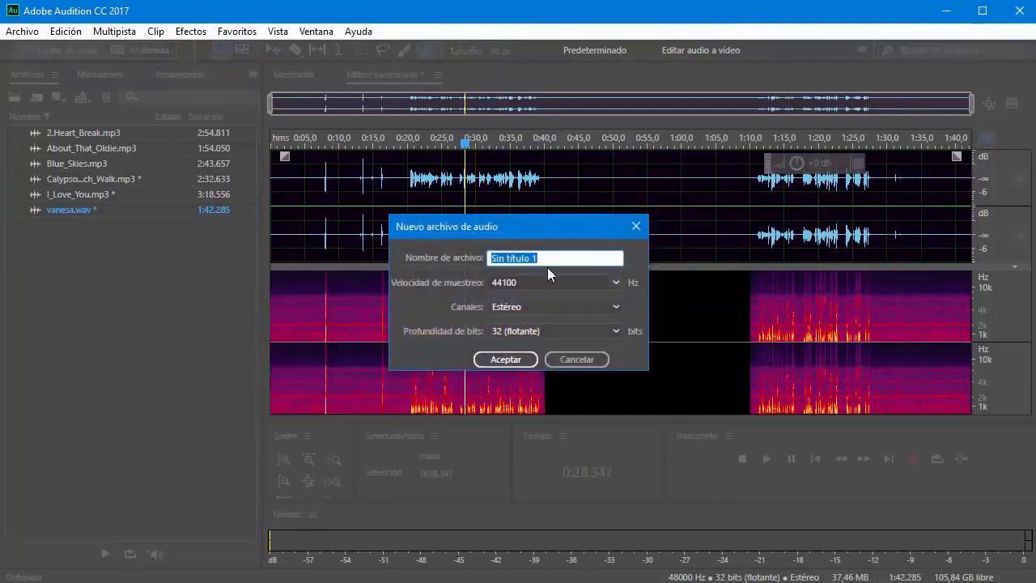
{"action": "left_click", "coordinate": [615, 282]}
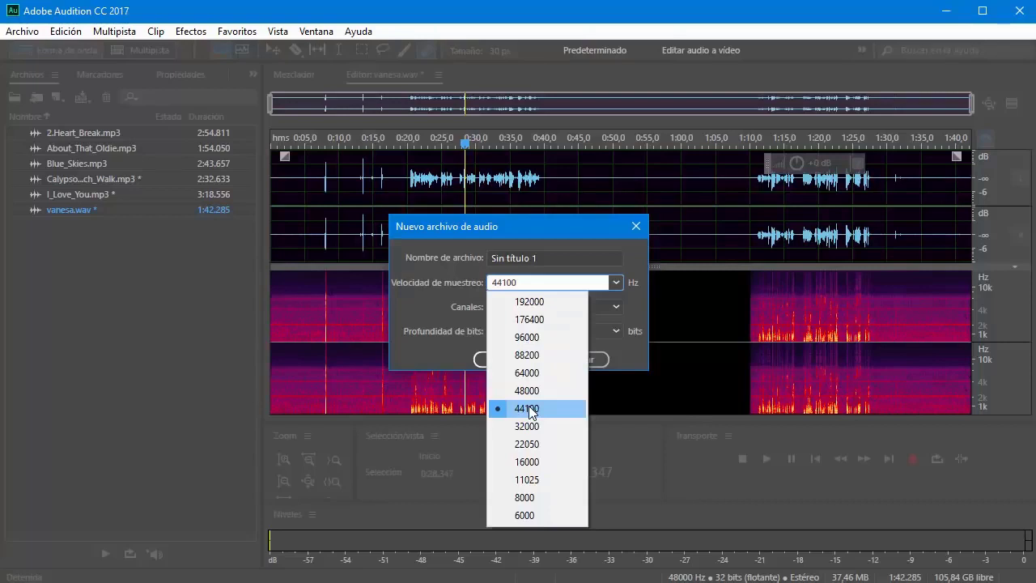
{"action": "left_click", "coordinate": [547, 224]}
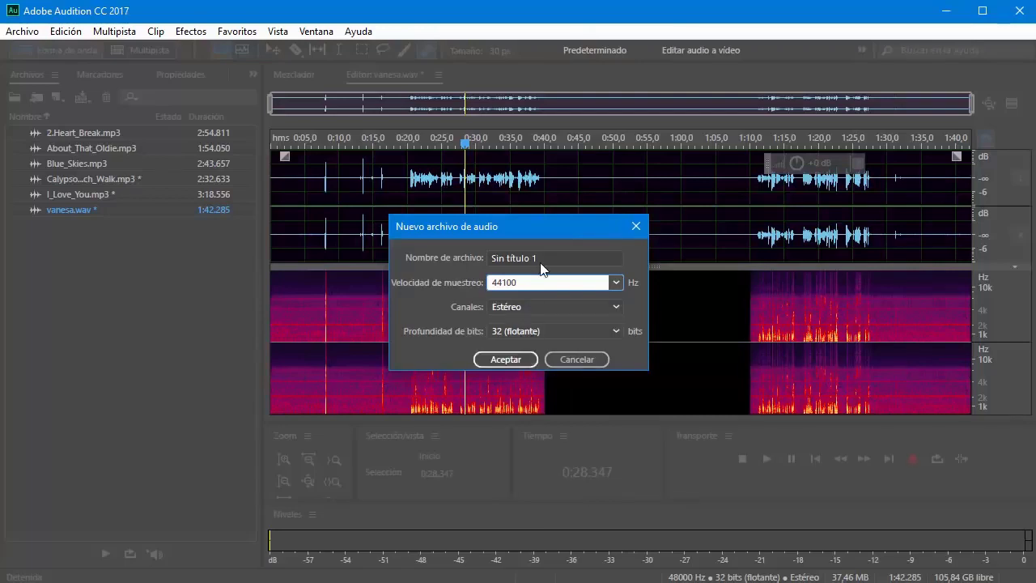
{"action": "left_click", "coordinate": [615, 307]}
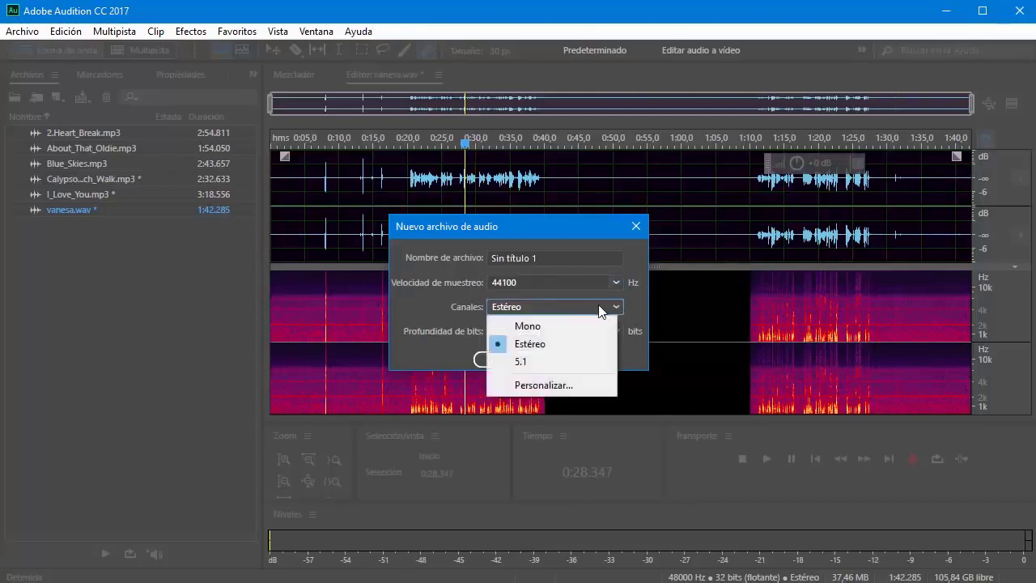
{"action": "left_click", "coordinate": [544, 344]}
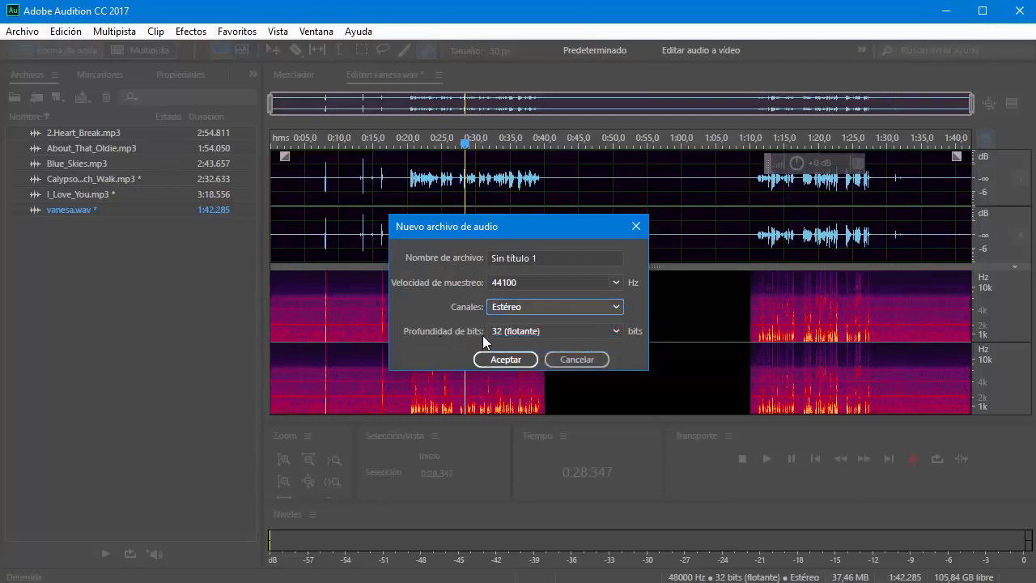
{"action": "left_click", "coordinate": [621, 331]}
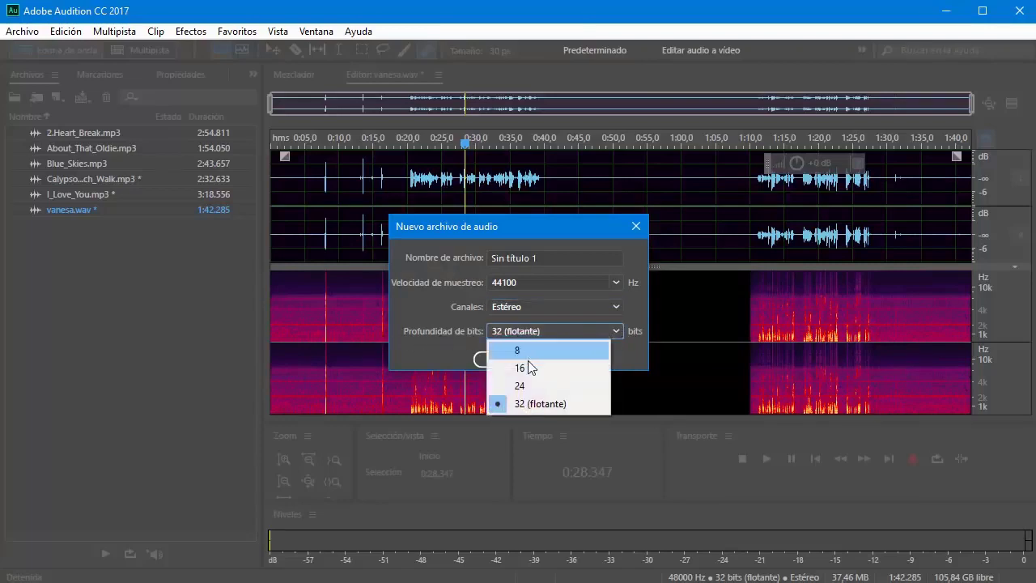
{"action": "left_click", "coordinate": [538, 405]}
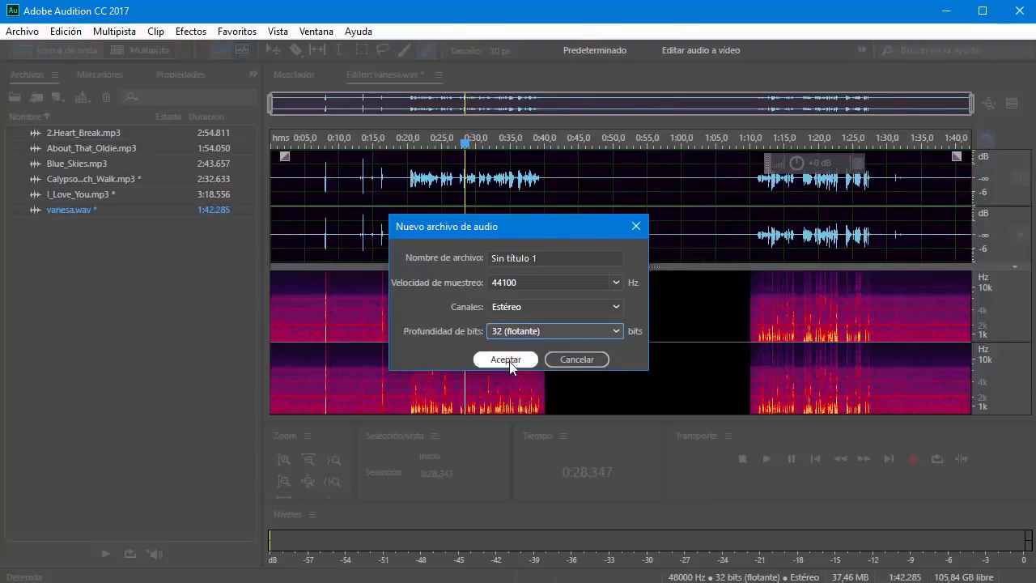
Name the new audio file MI GRABACION and create it
{"action": "left_click", "coordinate": [541, 260]}
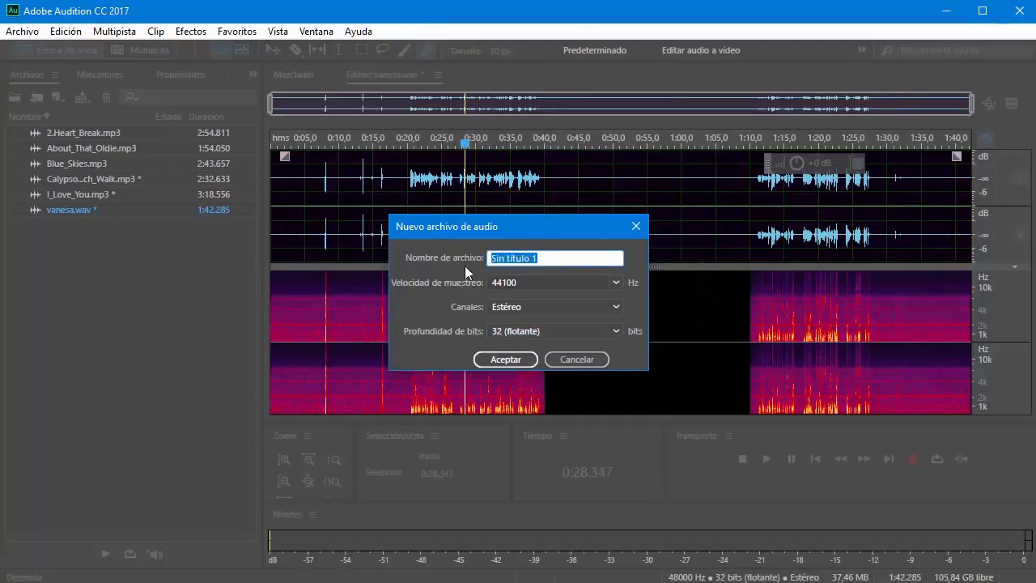
{"action": "type", "text": "Mi GRABACION"}
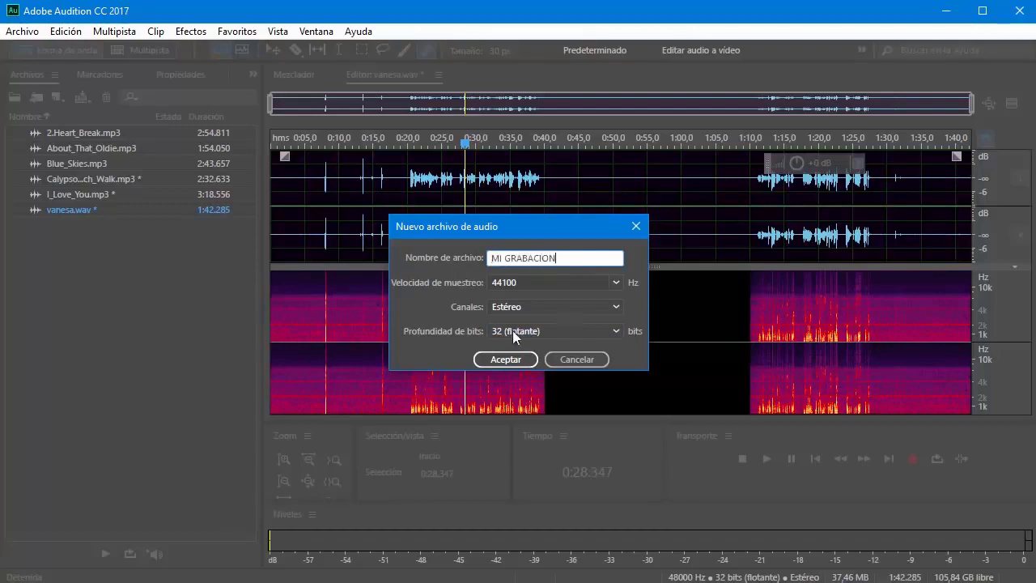
{"action": "left_click", "coordinate": [507, 360]}
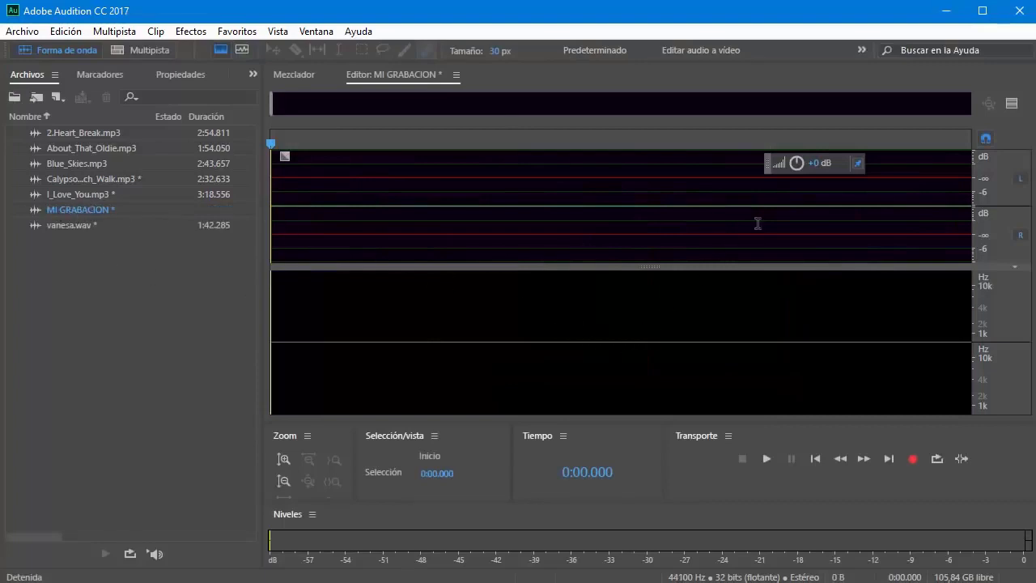
Record about 8.6 seconds of voice into MI GRABACION and collapse the spectral display so the waveform fills the editor
{"action": "left_click", "coordinate": [913, 459]}
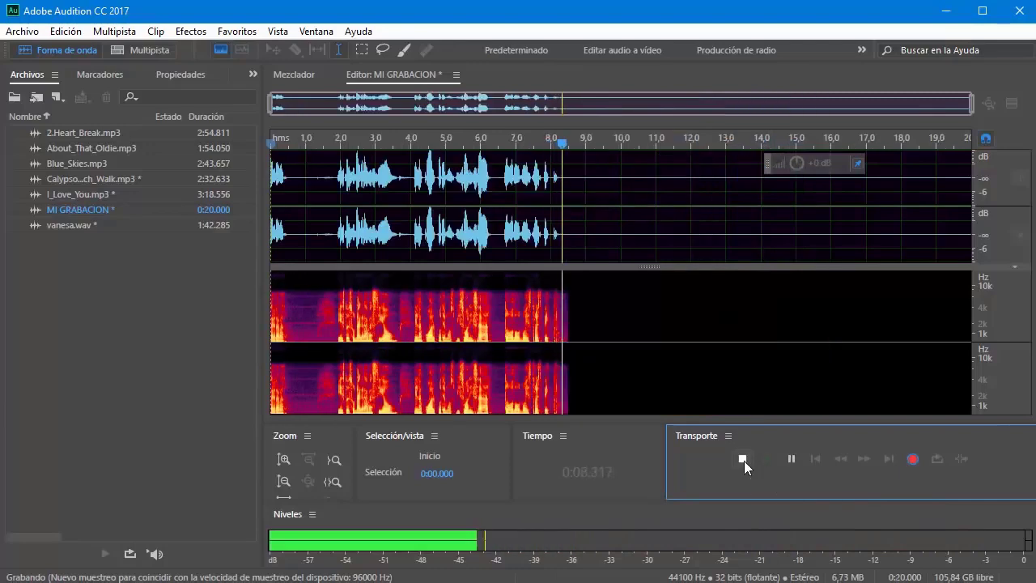
{"action": "left_click", "coordinate": [742, 459]}
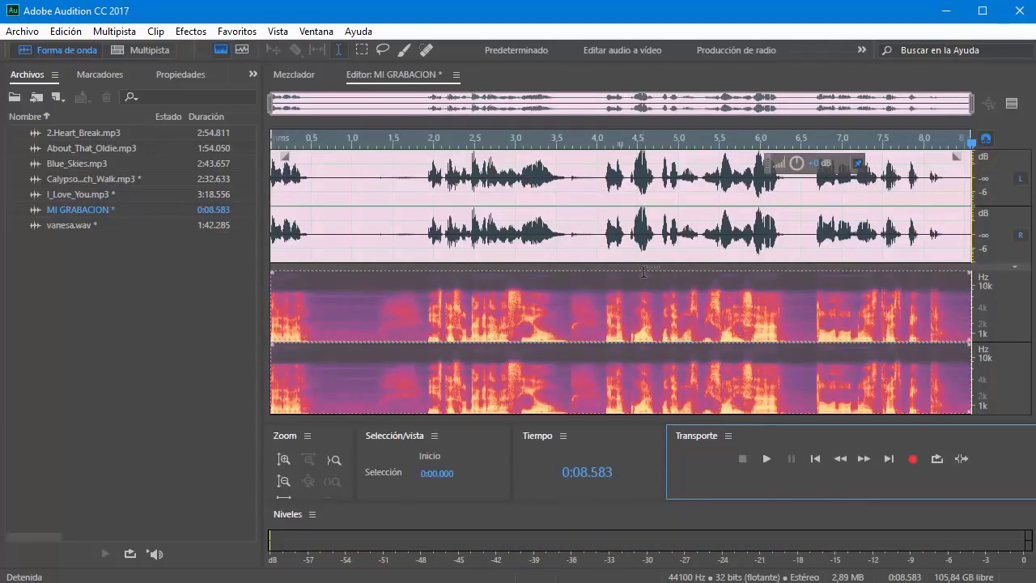
{"action": "left_click_drag", "start_coordinate": [645, 269], "coordinate": [647, 437]}
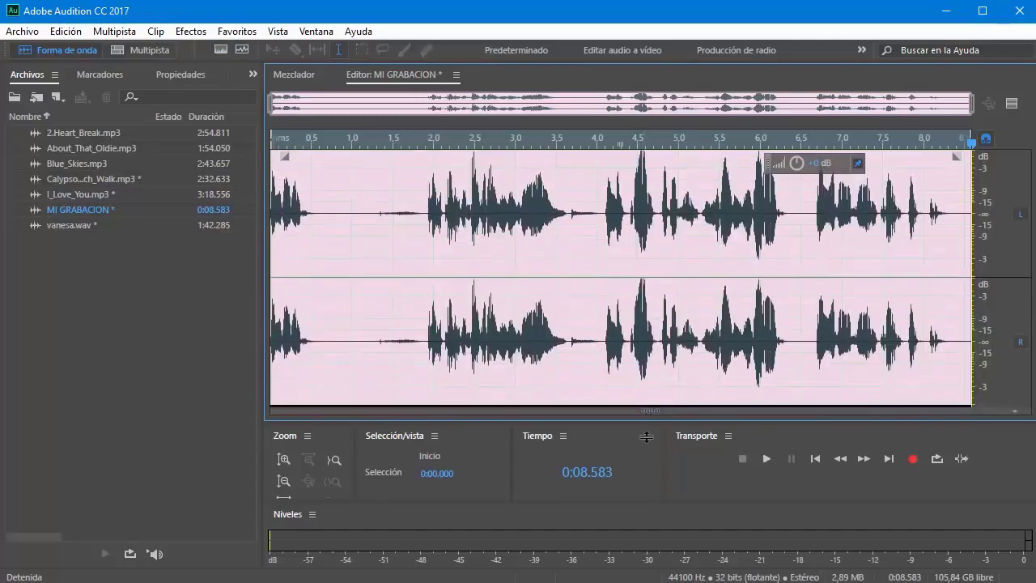
Clear the selection and play the new recording from its beginning to about 0:08.4
{"action": "left_click", "coordinate": [380, 181]}
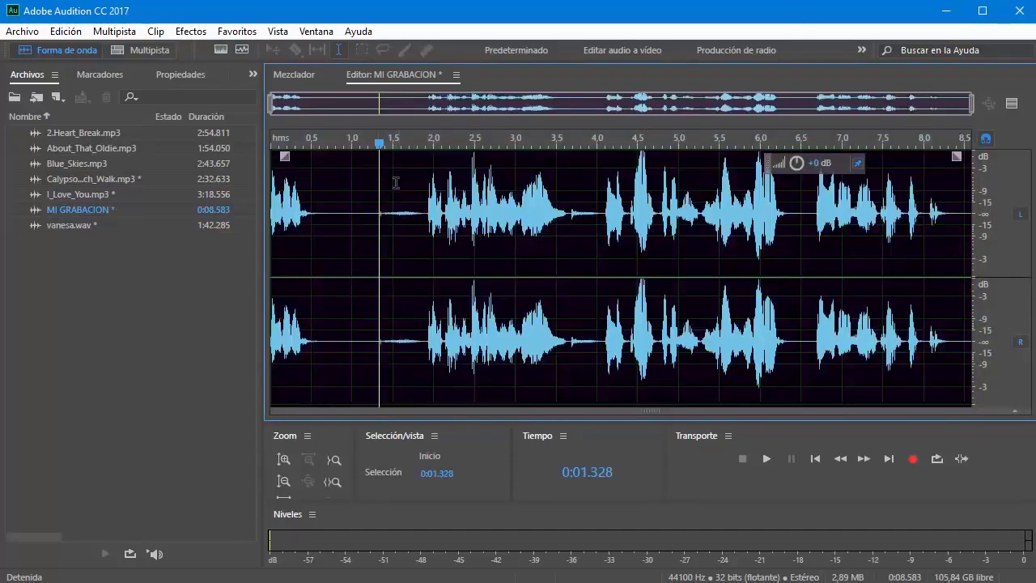
{"action": "key", "text": "Home"}
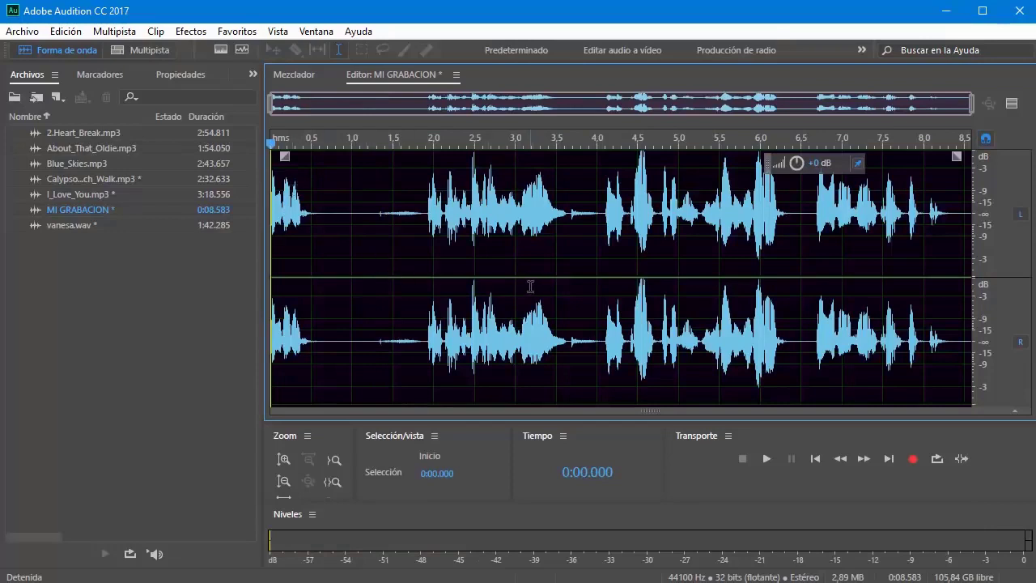
{"action": "key", "text": "space"}
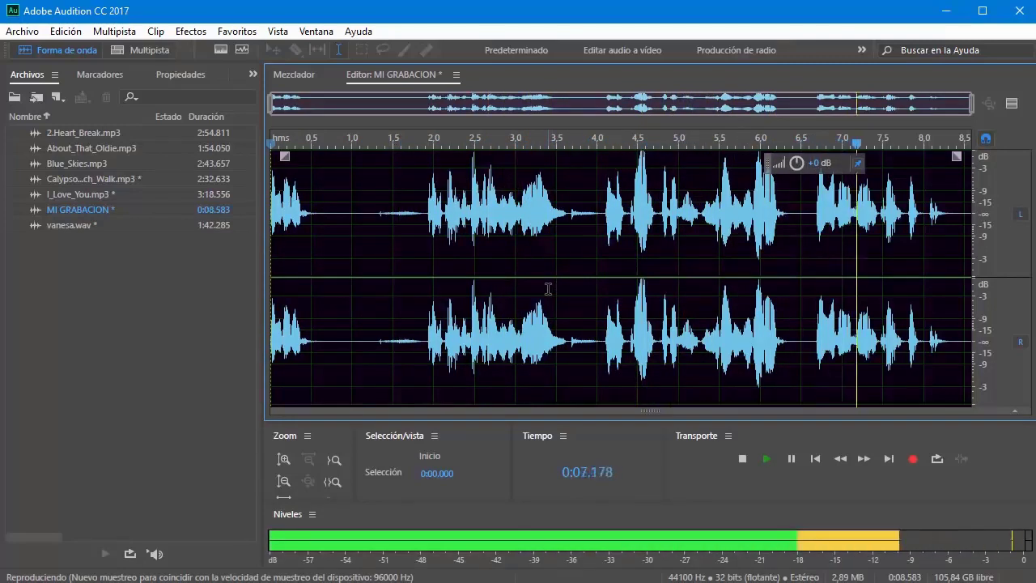
{"action": "key", "text": "space"}
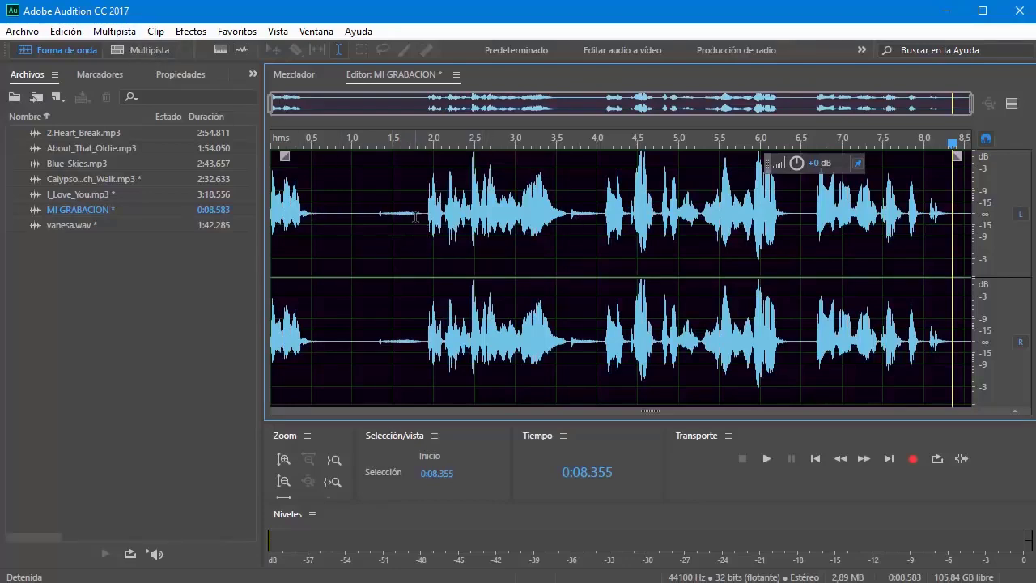
Delete the first 1.8 seconds or so of the recording, up to just before the second burst of speech
{"action": "left_click_drag", "start_coordinate": [415, 217], "coordinate": [269, 225]}
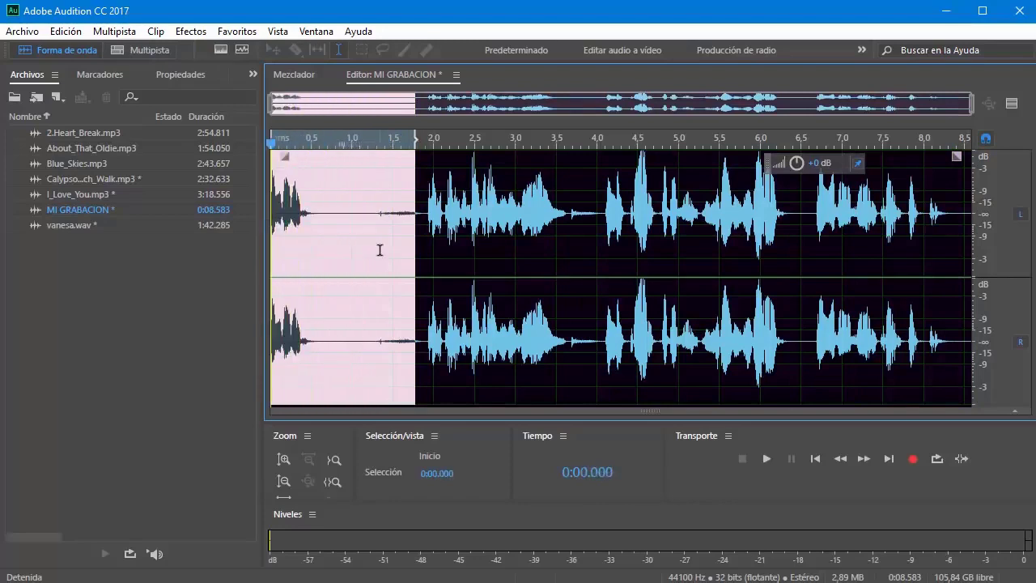
{"action": "key", "text": "Delete"}
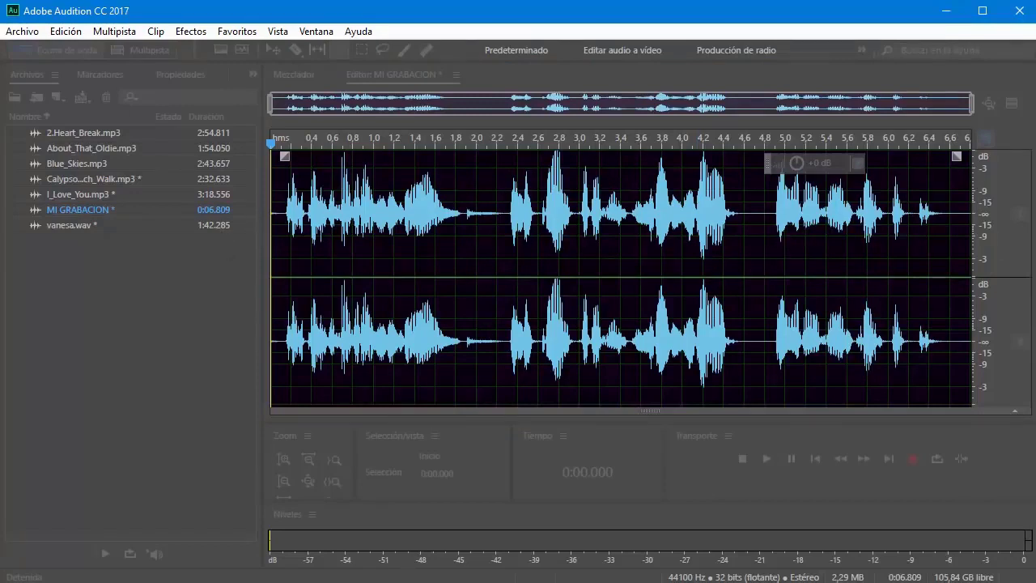
Save the recording under a new name as a WAV file, replacing the space in MI GRABACION with a hyphen and excluding markers and metadata
{"action": "key", "text": "ctrl+shift+s"}
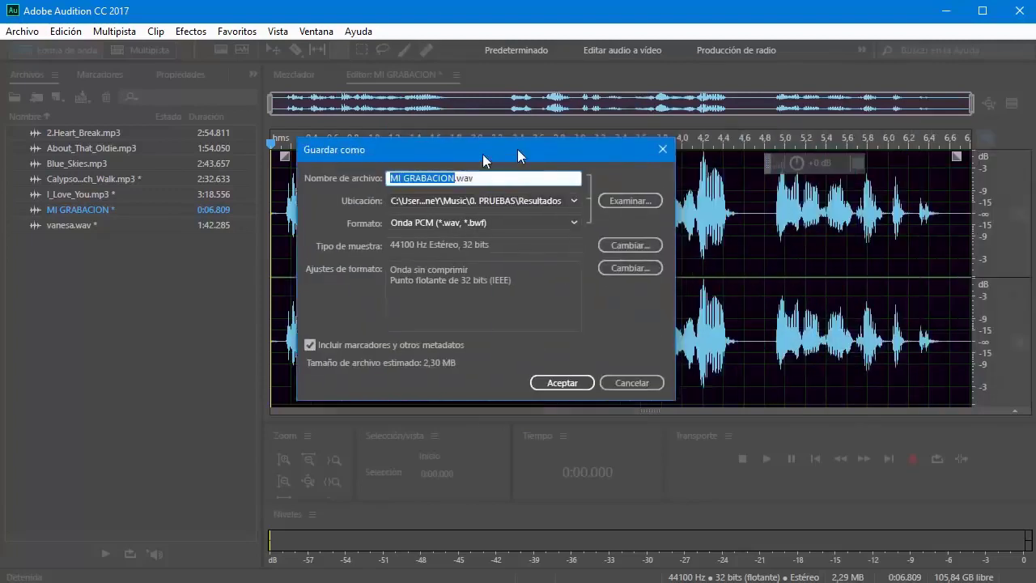
{"action": "left_click_drag", "start_coordinate": [517, 149], "coordinate": [602, 146]}
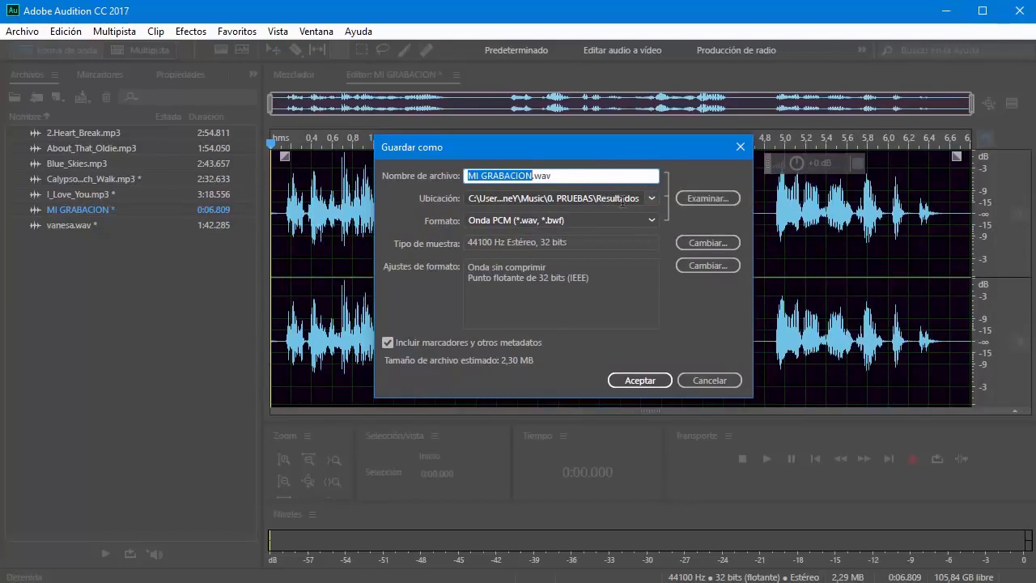
{"action": "left_click", "coordinate": [483, 175]}
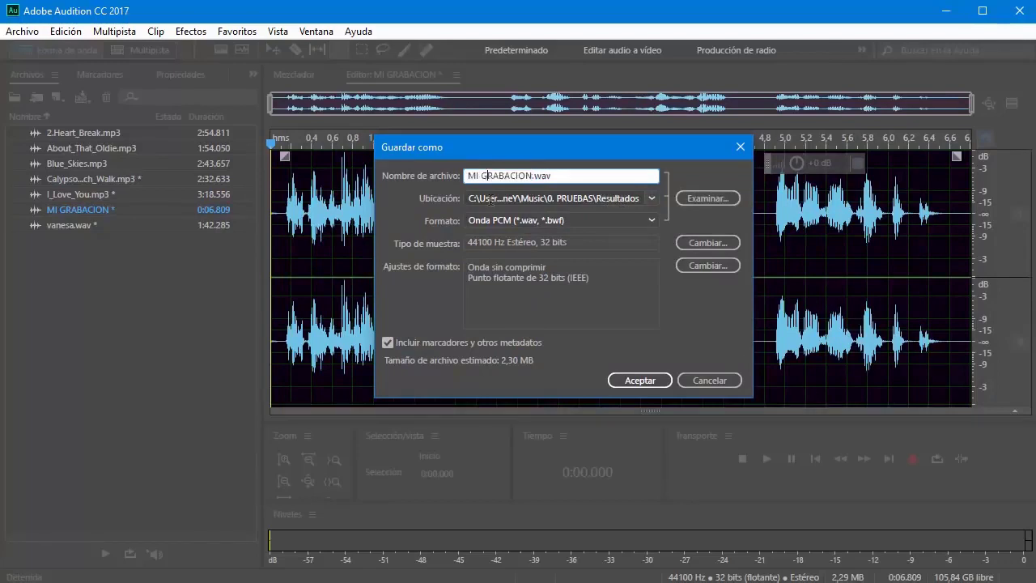
{"action": "key", "text": "BackSpace"}
{"action": "type", "text": "-"}
{"action": "left_click", "coordinate": [387, 343]}
{"action": "left_click", "coordinate": [639, 379]}
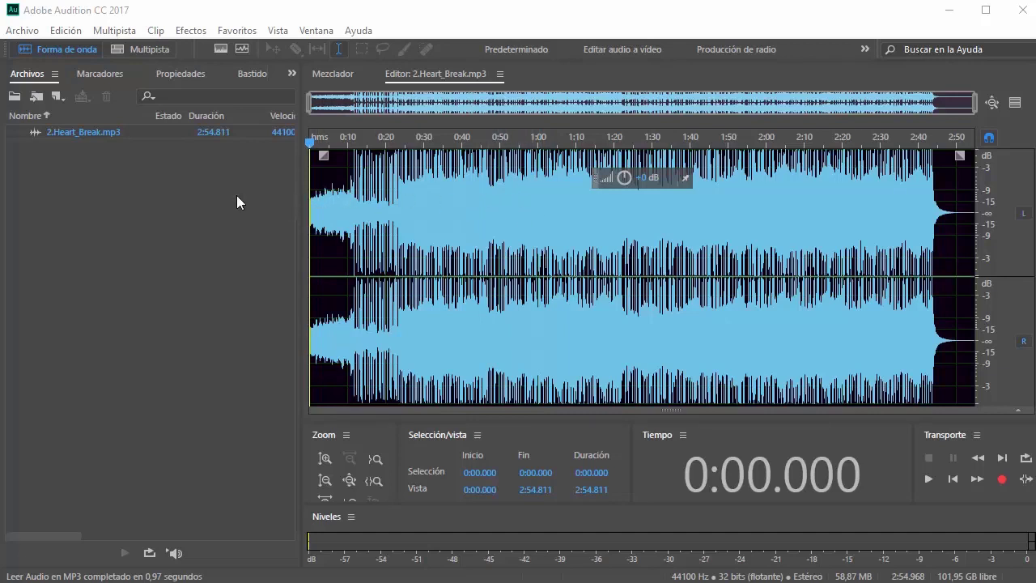
Examine the options for creating a new multitrack session and the commands for adding tracks
{"action": "left_click", "coordinate": [68, 182]}
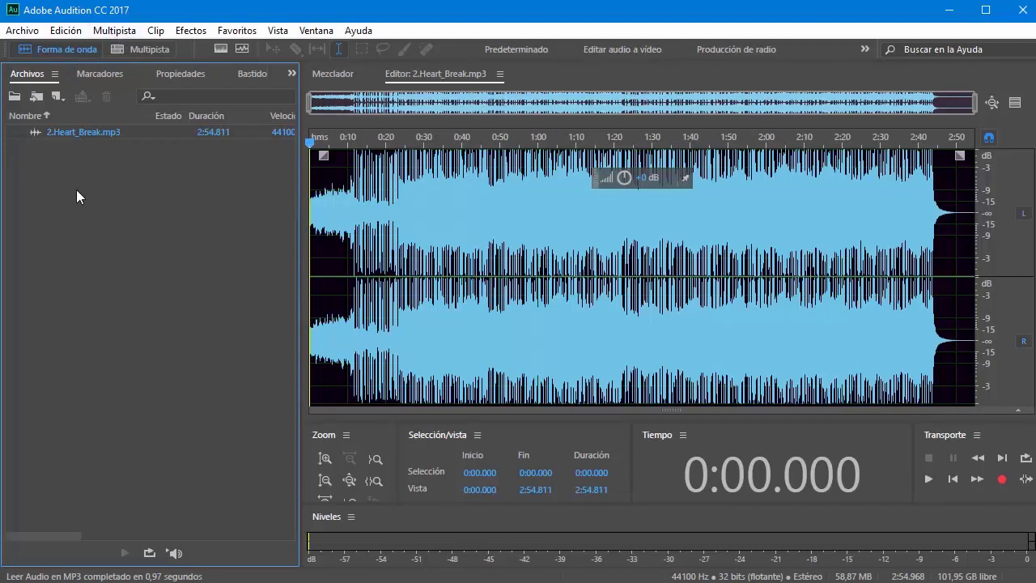
{"action": "right_click", "coordinate": [69, 186]}
{"action": "mouse_move", "coordinate": [126, 197]}
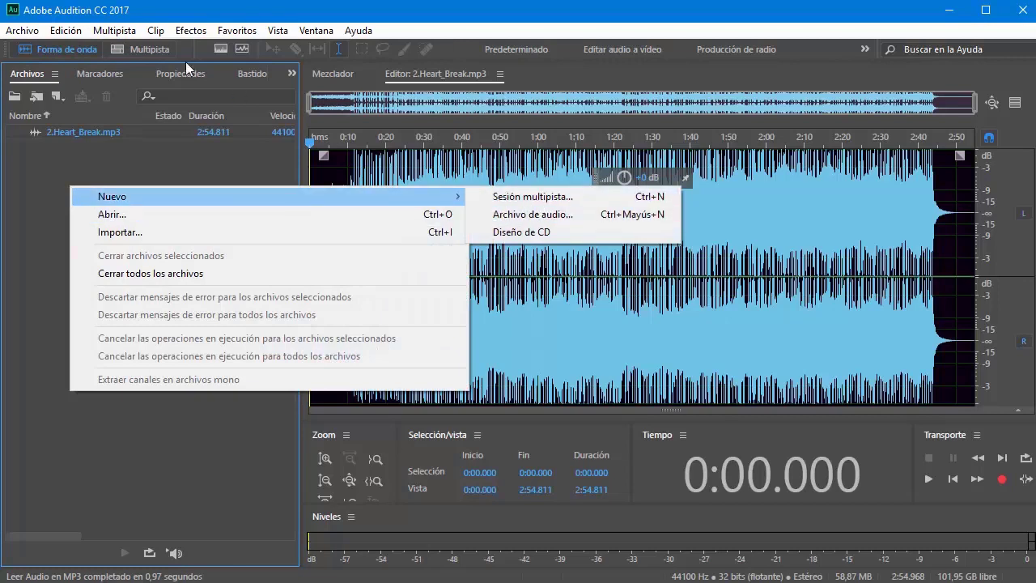
{"action": "left_click", "coordinate": [122, 32]}
{"action": "left_click", "coordinate": [121, 32]}
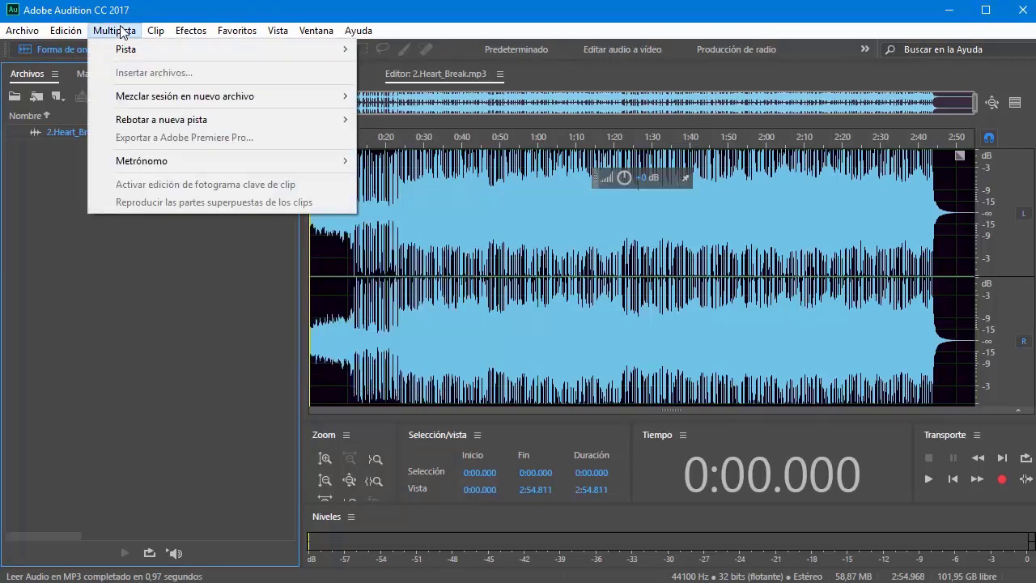
{"action": "mouse_move", "coordinate": [127, 53]}
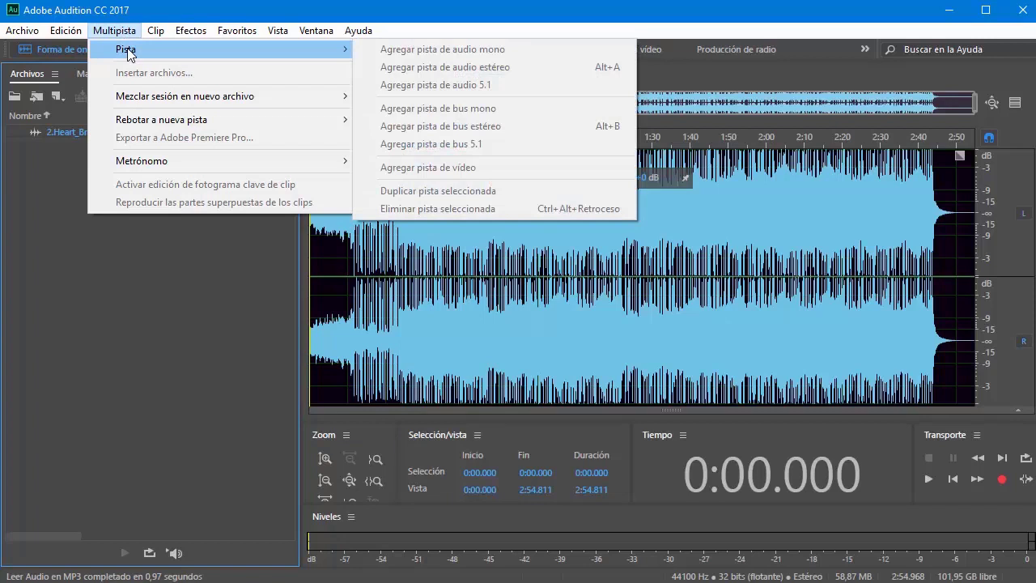
{"action": "left_click", "coordinate": [21, 33]}
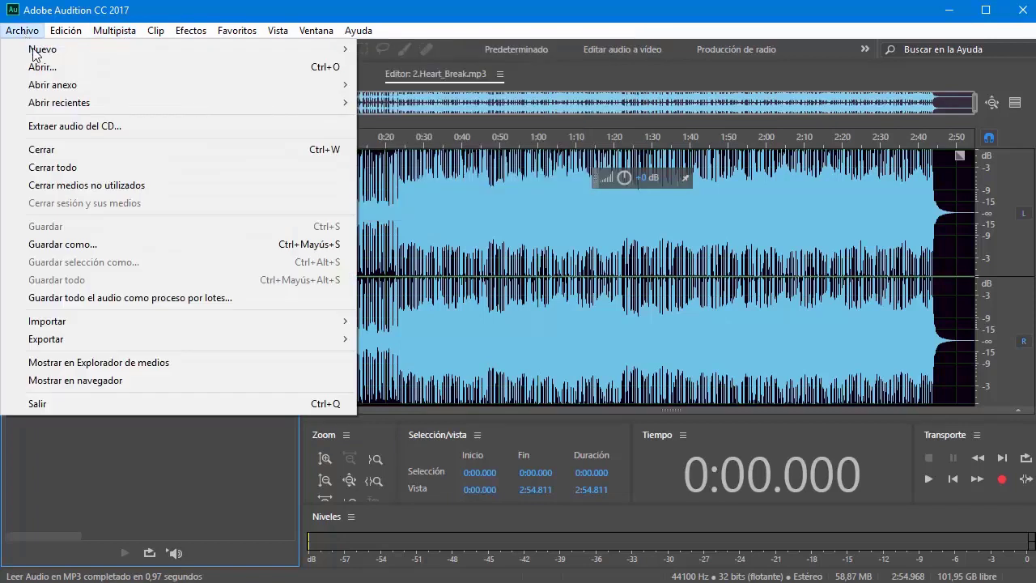
{"action": "mouse_move", "coordinate": [34, 53]}
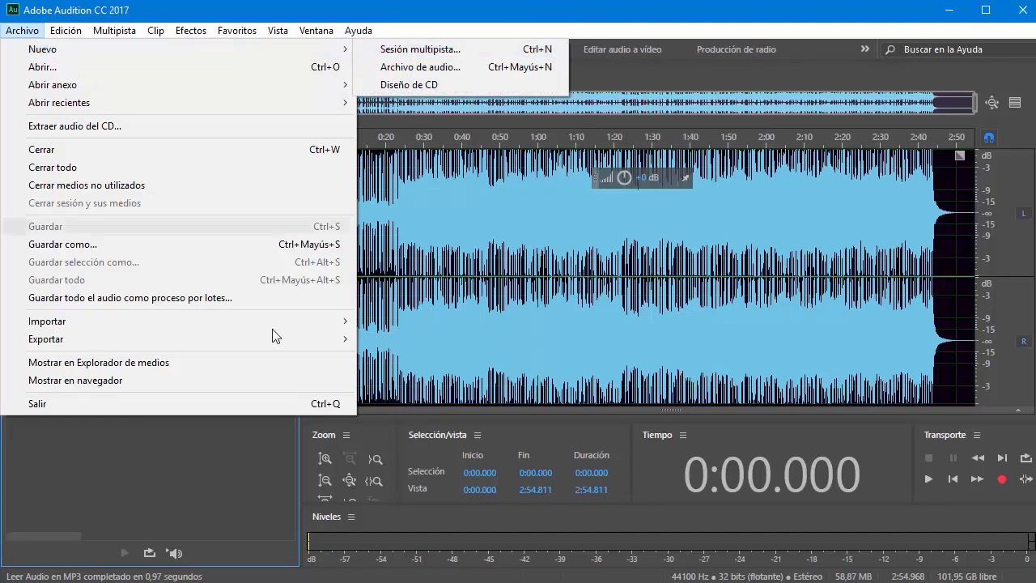
{"action": "left_click", "coordinate": [224, 446]}
Create a new multitrack session named MI MULTIPISTAs at 44100 Hz, 32-bit float, with a stereo master
{"action": "right_click", "coordinate": [65, 216]}
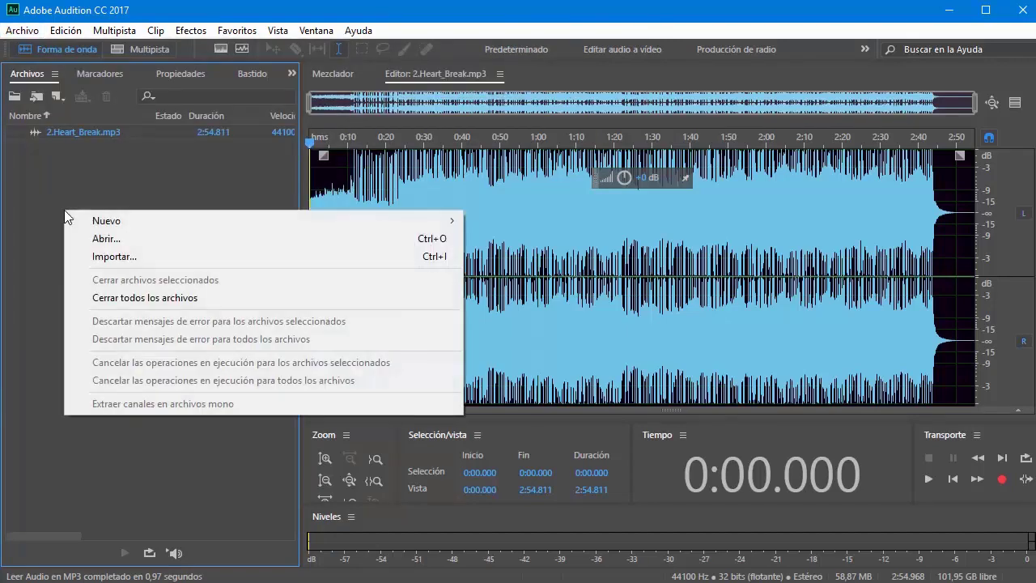
{"action": "mouse_move", "coordinate": [221, 220]}
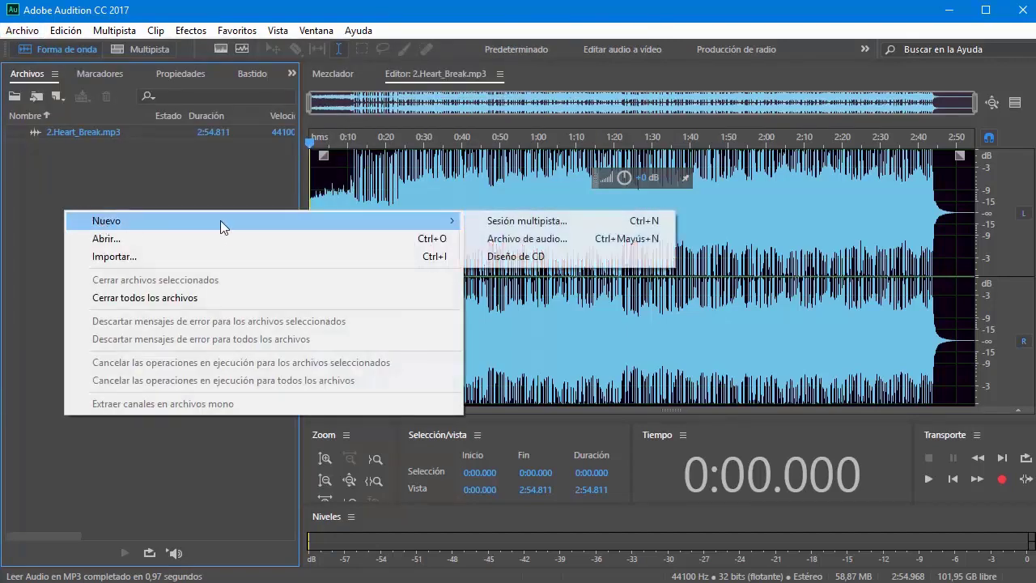
{"action": "left_click", "coordinate": [533, 221]}
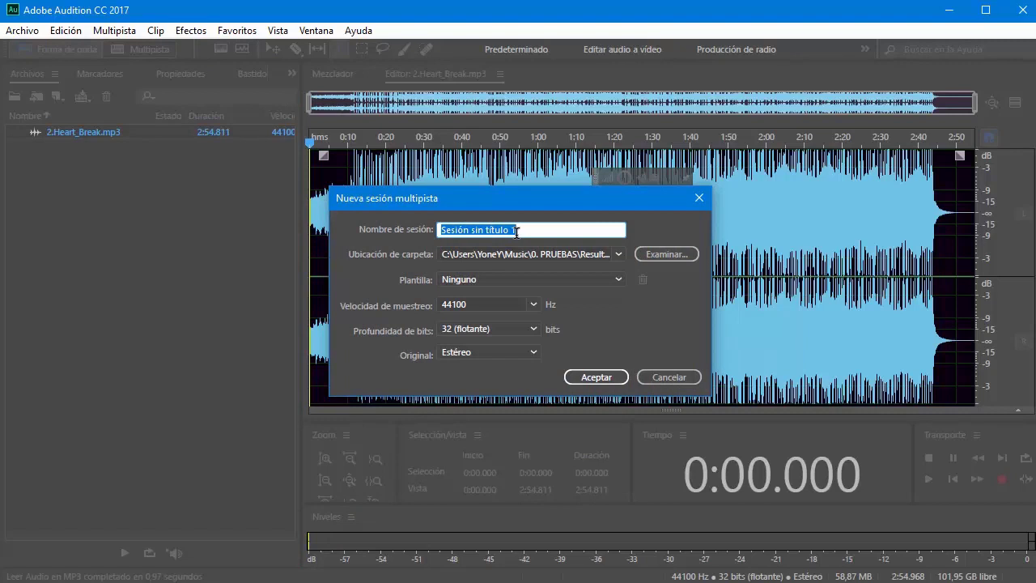
{"action": "type", "text": "MI MULTIPISTA"}
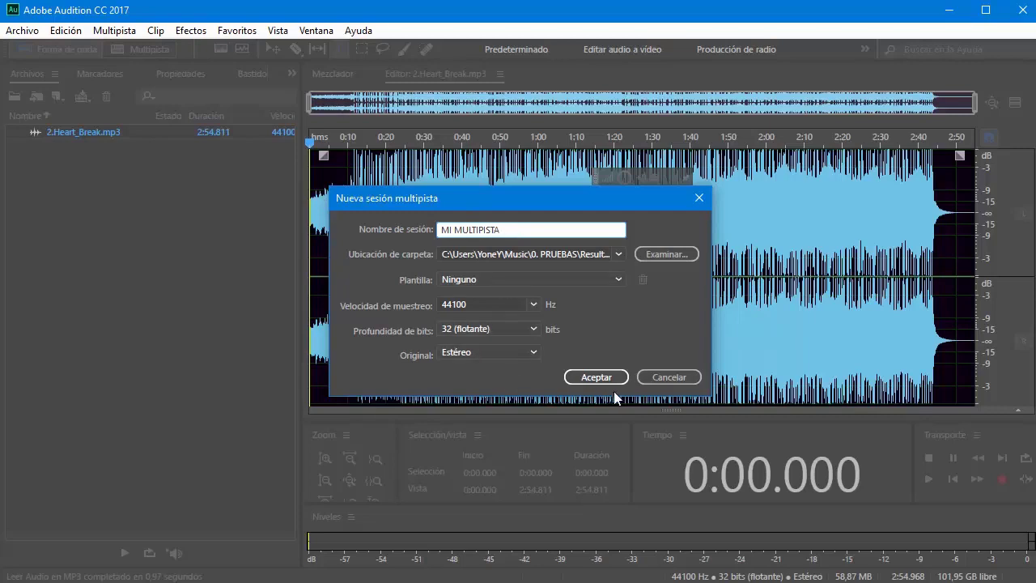
{"action": "type", "text": "s"}
{"action": "left_click", "coordinate": [571, 377]}
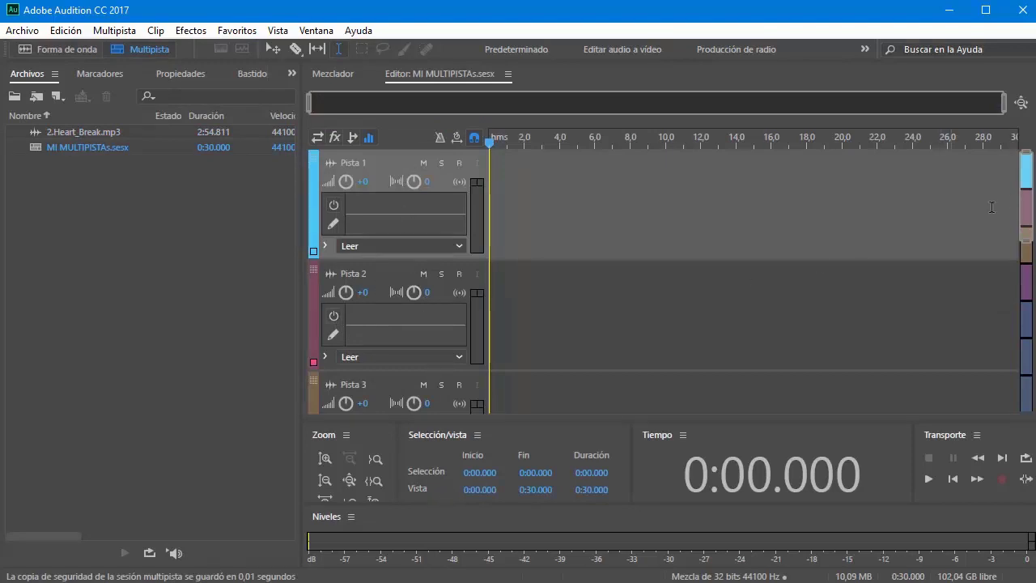
Select Pista 6 in the session and review the types of audio, bus and video tracks that can be added
{"action": "left_click_drag", "start_coordinate": [1027, 194], "coordinate": [1028, 142]}
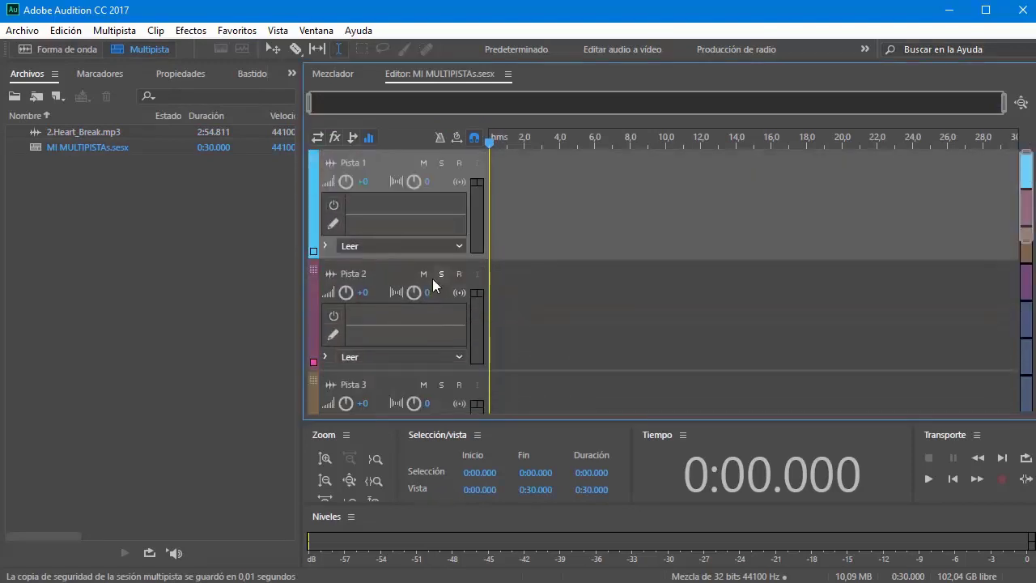
{"action": "scroll", "coordinate": [432, 280], "scroll_direction": "down", "scroll_amount": 4}
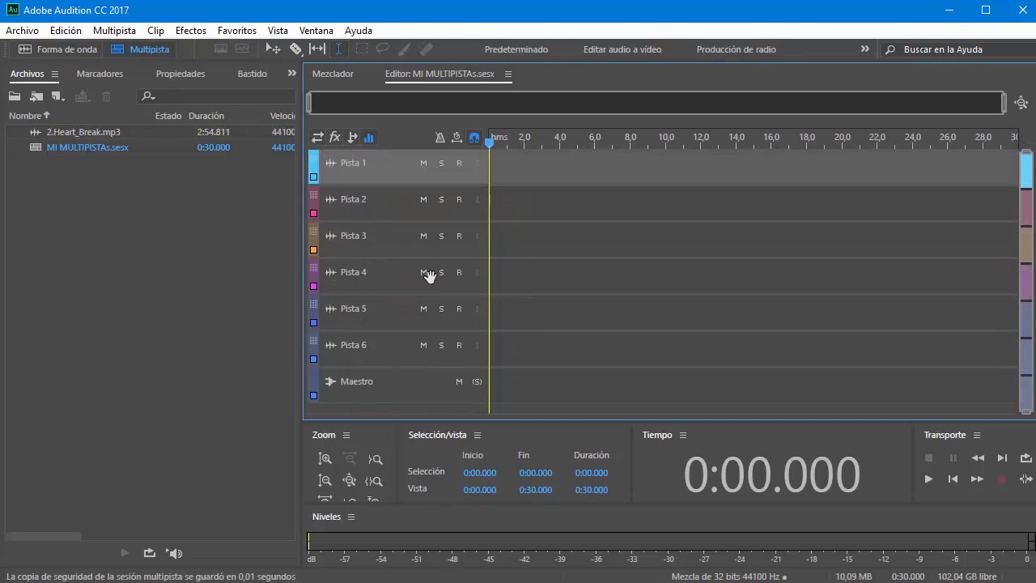
{"action": "left_click", "coordinate": [162, 241]}
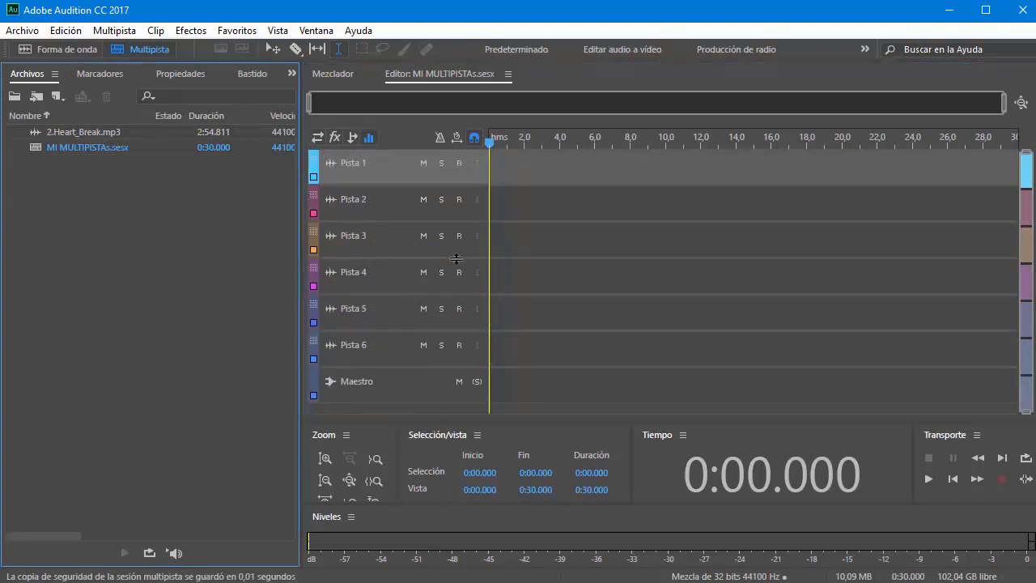
{"action": "left_click", "coordinate": [367, 346]}
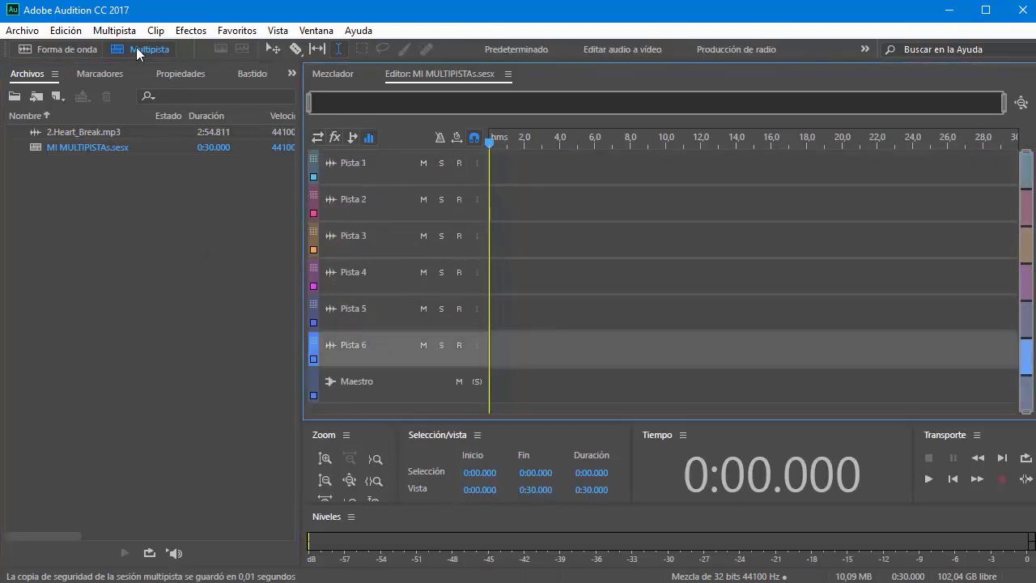
{"action": "left_click", "coordinate": [114, 30]}
{"action": "mouse_move", "coordinate": [282, 46]}
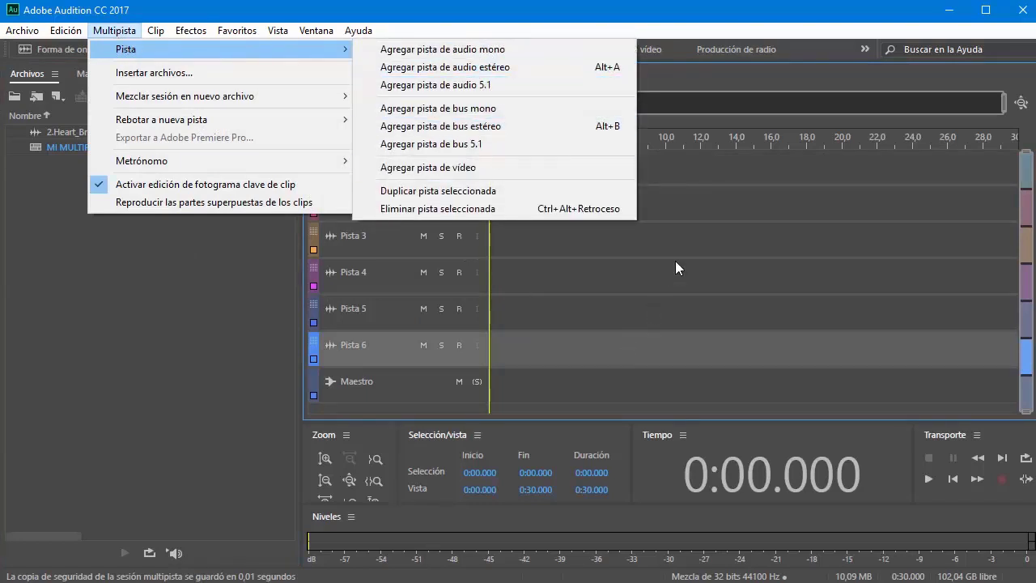
{"action": "left_click", "coordinate": [224, 318]}
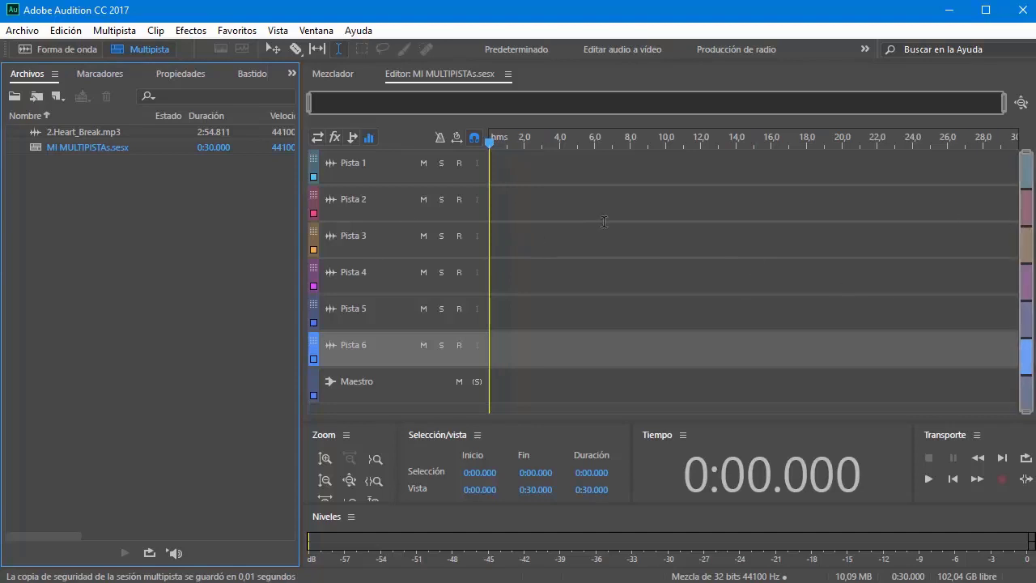
Examine the session's tracks and their controls at enlarged and reduced heights, from Pista 1 to Maestro
{"action": "scroll", "coordinate": [396, 259], "scroll_direction": "up", "scroll_amount": 6}
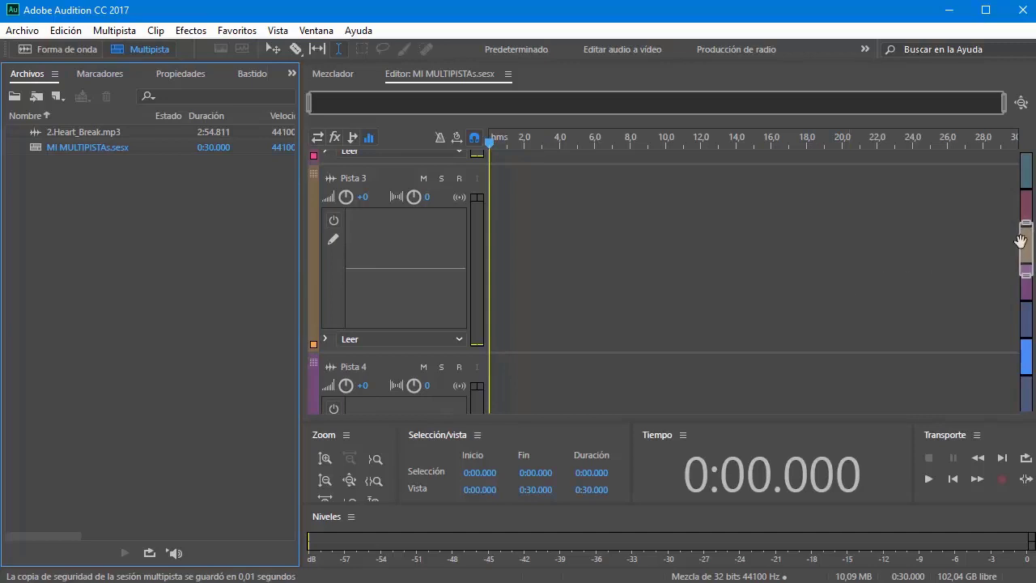
{"action": "left_click_drag", "start_coordinate": [1021, 242], "coordinate": [1021, 255]}
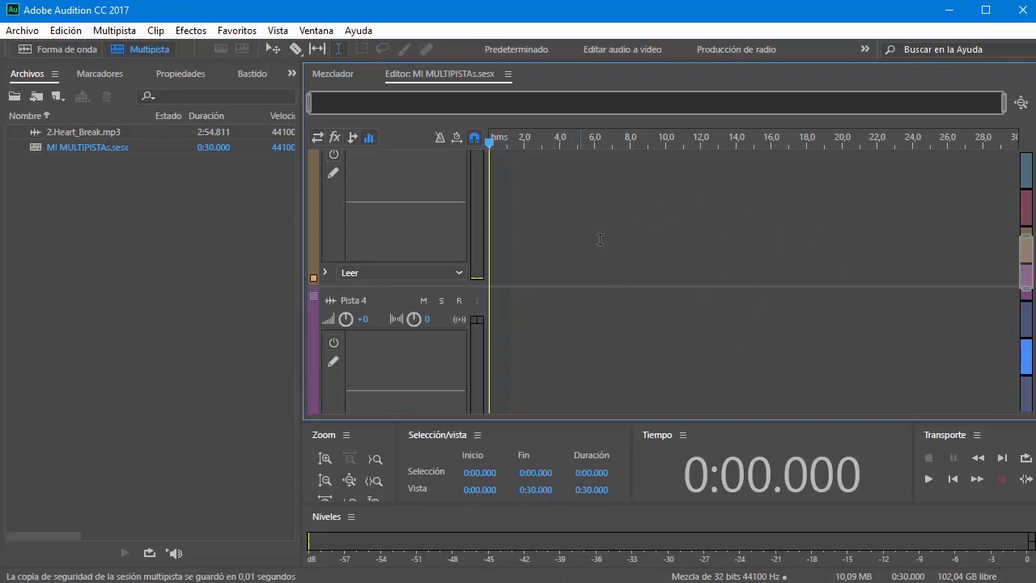
{"action": "scroll", "coordinate": [601, 240], "scroll_direction": "up", "scroll_amount": 5}
{"action": "scroll", "coordinate": [602, 239], "scroll_direction": "down", "scroll_amount": 10}
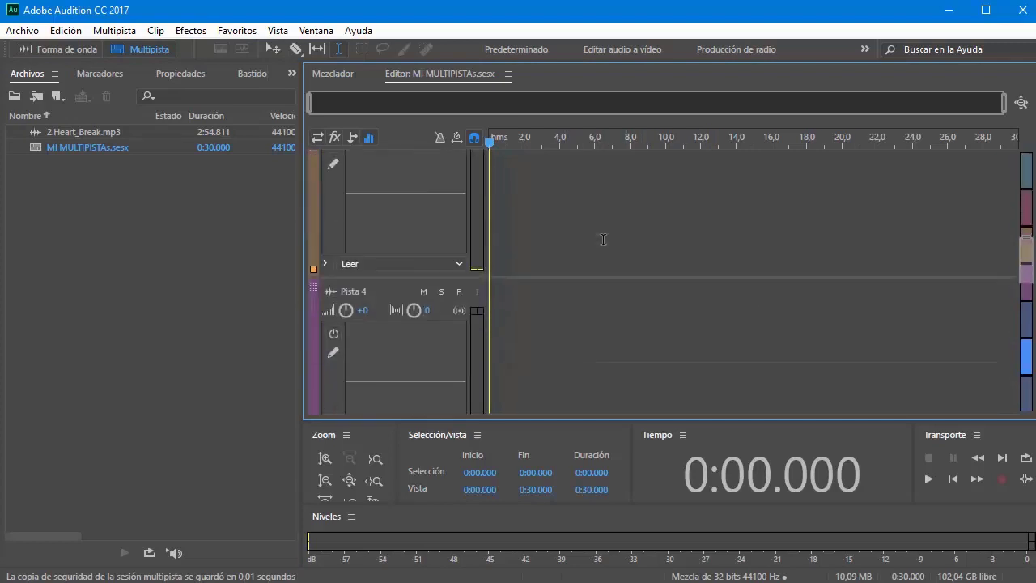
{"action": "scroll", "coordinate": [603, 240], "scroll_direction": "up", "scroll_amount": 10}
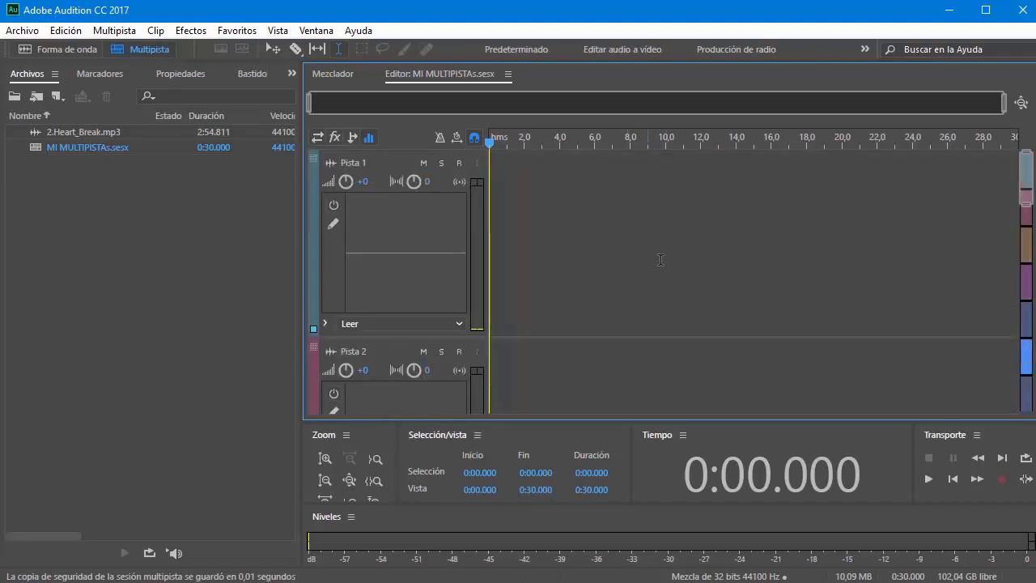
{"action": "scroll", "coordinate": [626, 258], "scroll_direction": "down", "scroll_amount": 3}
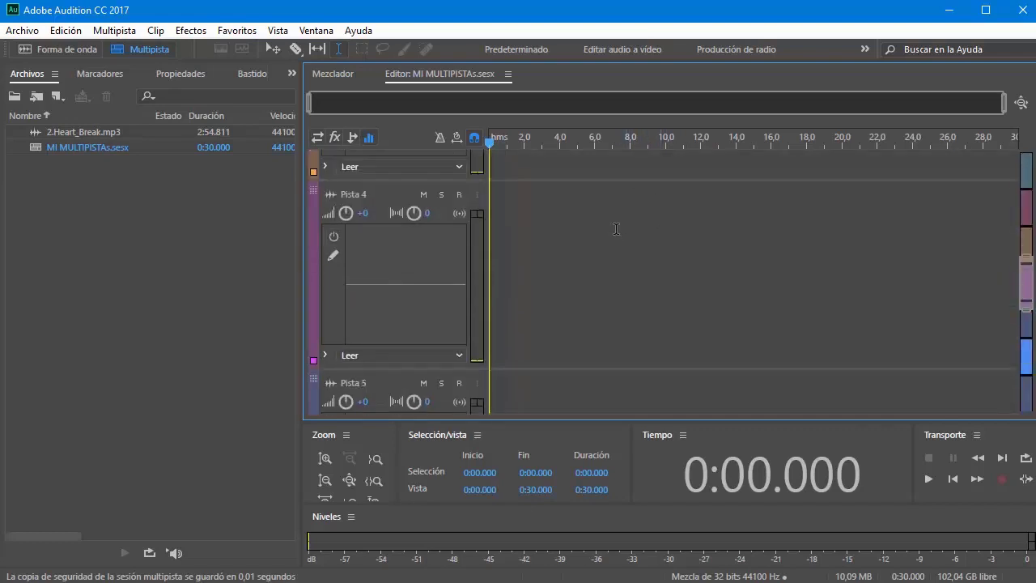
{"action": "scroll", "coordinate": [617, 230], "scroll_direction": "up", "scroll_amount": 2}
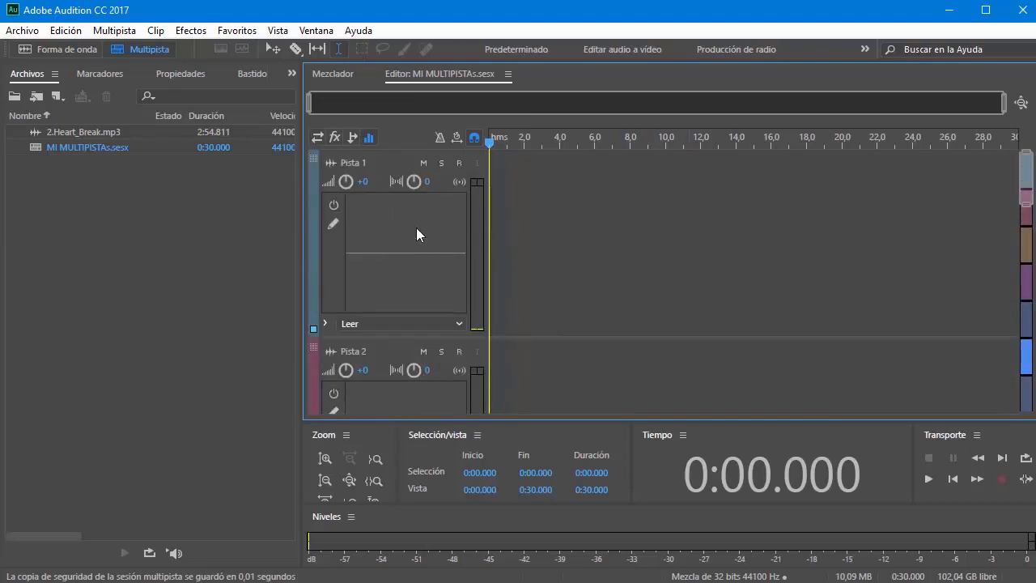
{"action": "scroll", "coordinate": [416, 228], "scroll_direction": "down", "scroll_amount": 6}
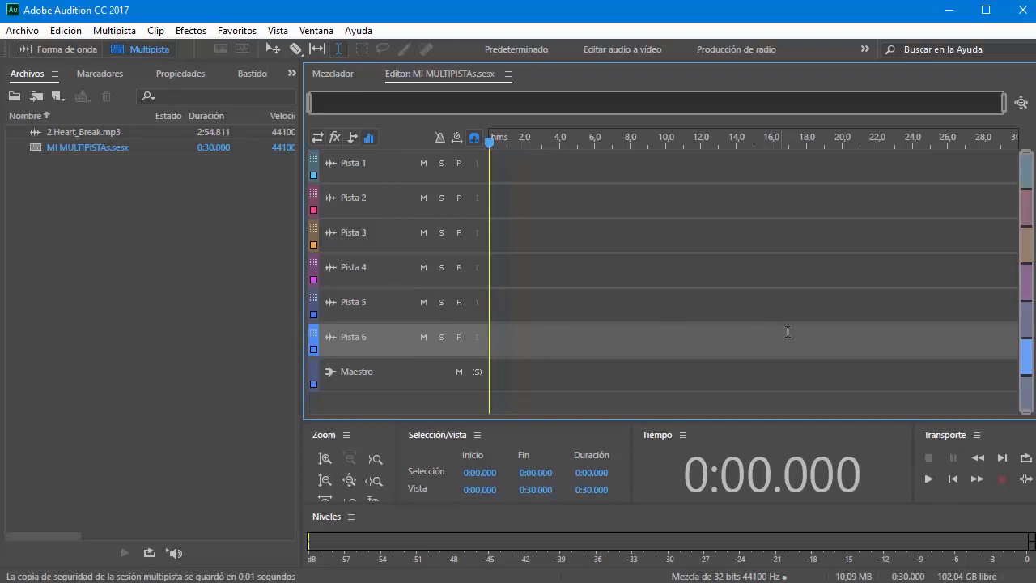
Place 2.Heart_Break.mp3 on Pista 1, starting at the beginning of the session
{"action": "scroll", "coordinate": [381, 237], "scroll_direction": "up", "scroll_amount": 5}
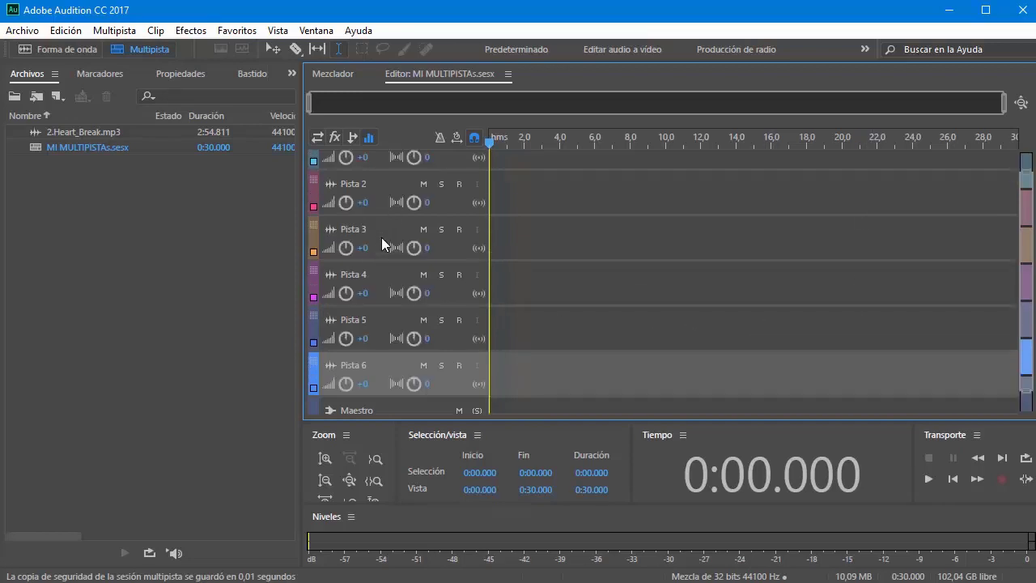
{"action": "scroll", "coordinate": [381, 237], "scroll_direction": "up", "scroll_amount": 2}
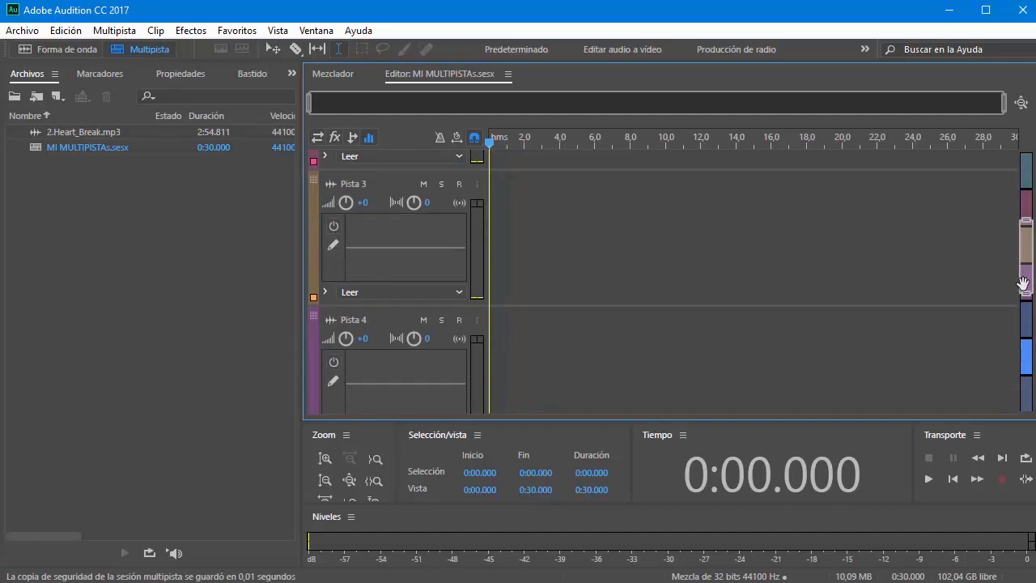
{"action": "left_click_drag", "start_coordinate": [1022, 283], "coordinate": [1025, 184]}
{"action": "left_click", "coordinate": [54, 129]}
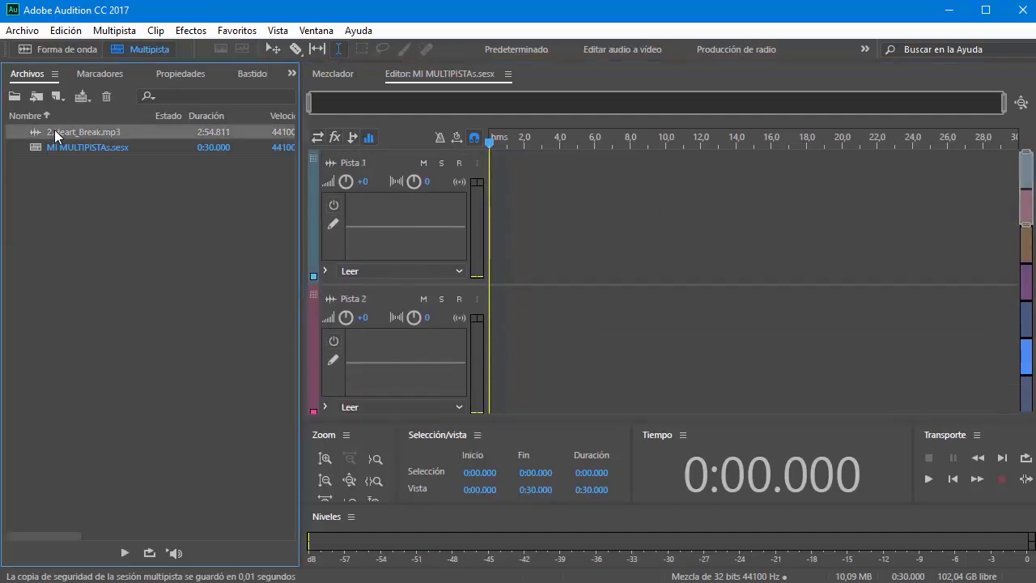
{"action": "left_click_drag", "start_coordinate": [67, 130], "coordinate": [433, 245]}
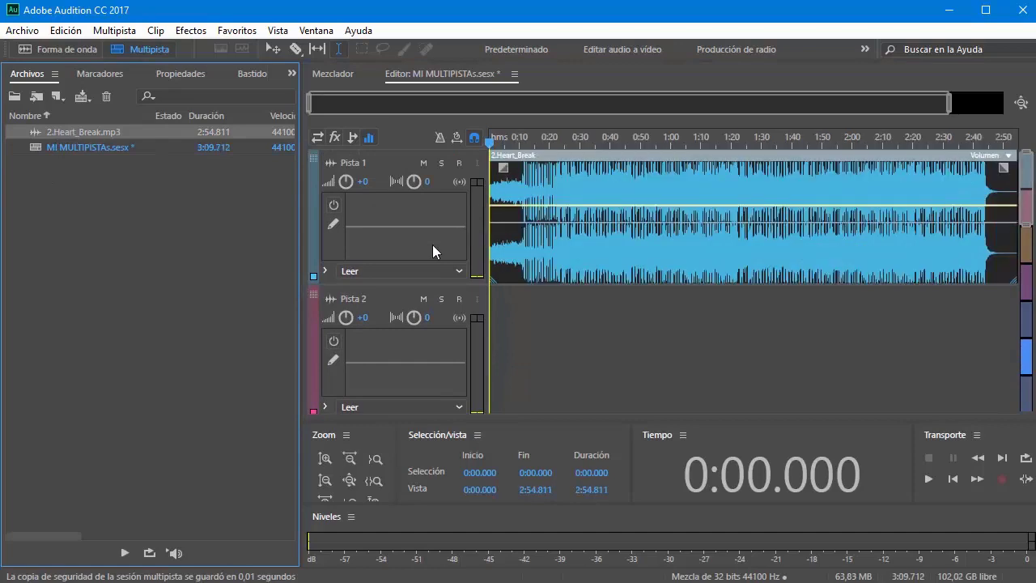
Import About_That_Oldie.mp3 from the 0. PRUEBAS folder and place it on Pista 2, starting at about 0:36
{"action": "double_click", "coordinate": [101, 211]}
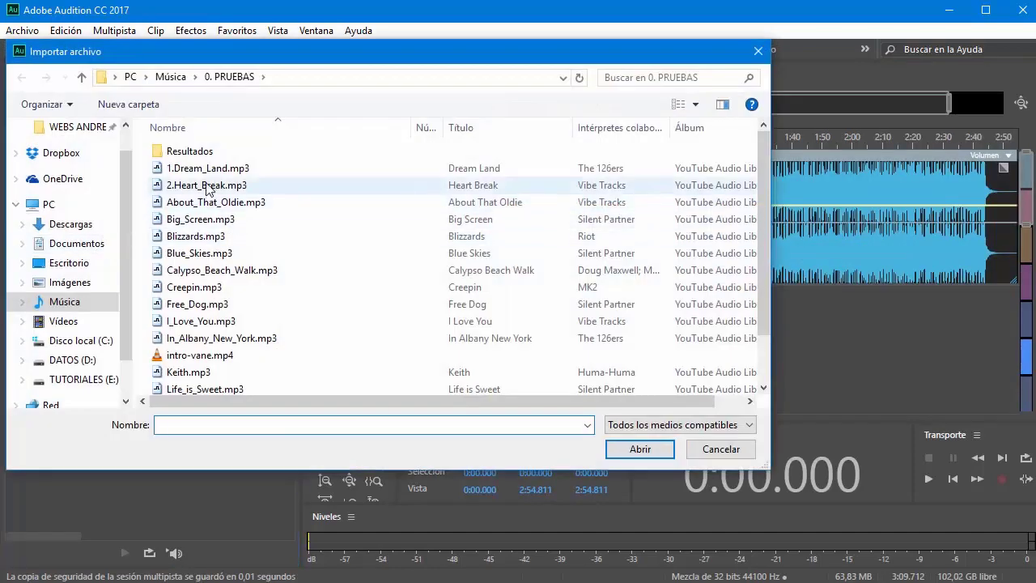
{"action": "double_click", "coordinate": [195, 204]}
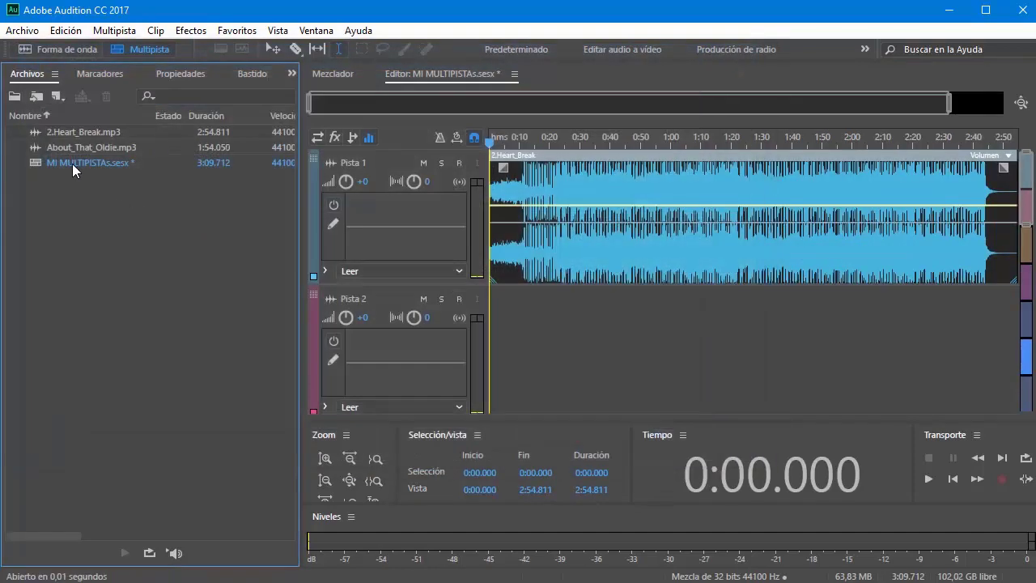
{"action": "left_click_drag", "start_coordinate": [59, 146], "coordinate": [613, 369]}
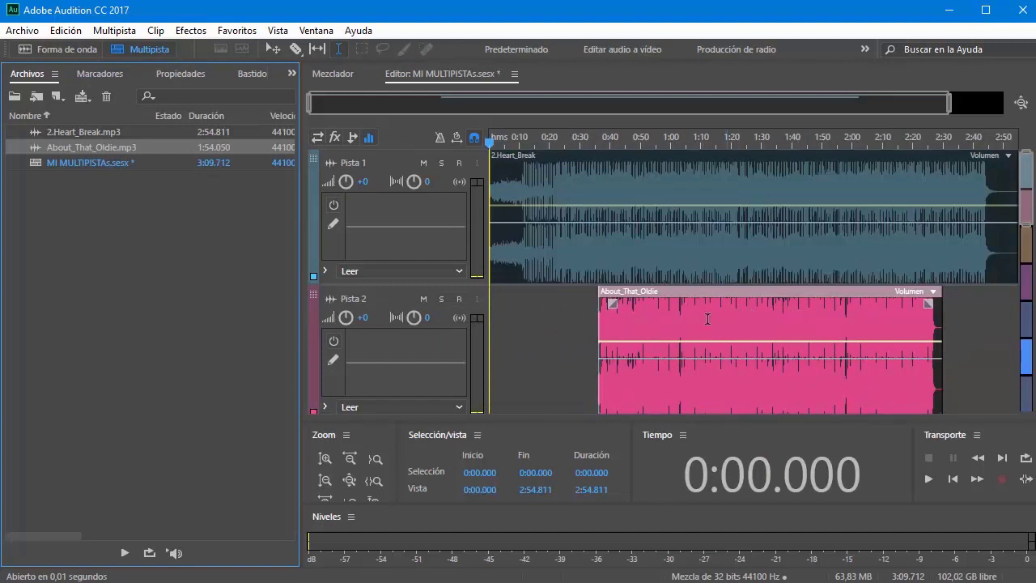
Change the colour of Pista 2 to violet and select the 2.Heart_Break clip on Pista 1 at about 0:17.6
{"action": "left_click", "coordinate": [314, 309]}
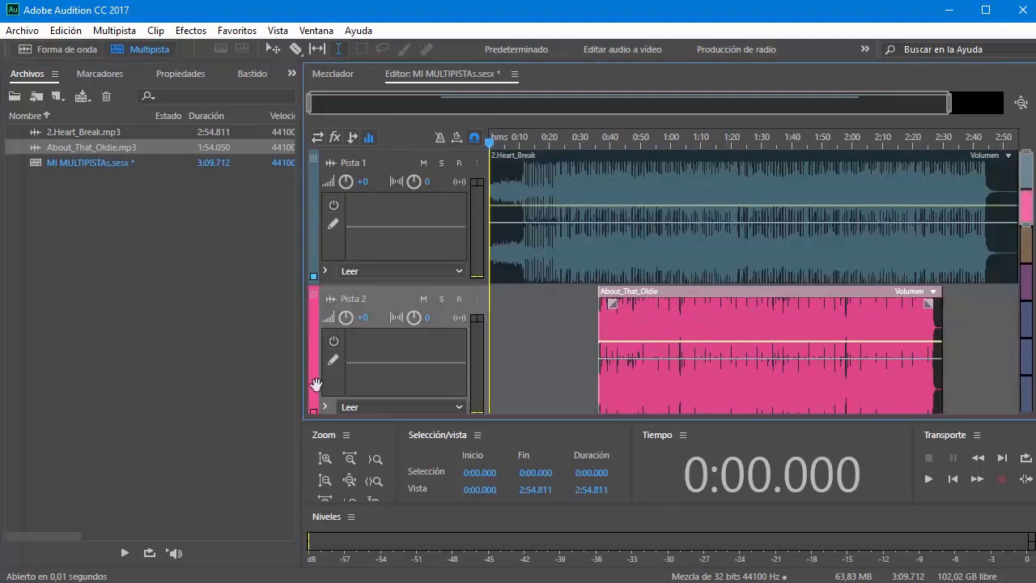
{"action": "left_click", "coordinate": [313, 410]}
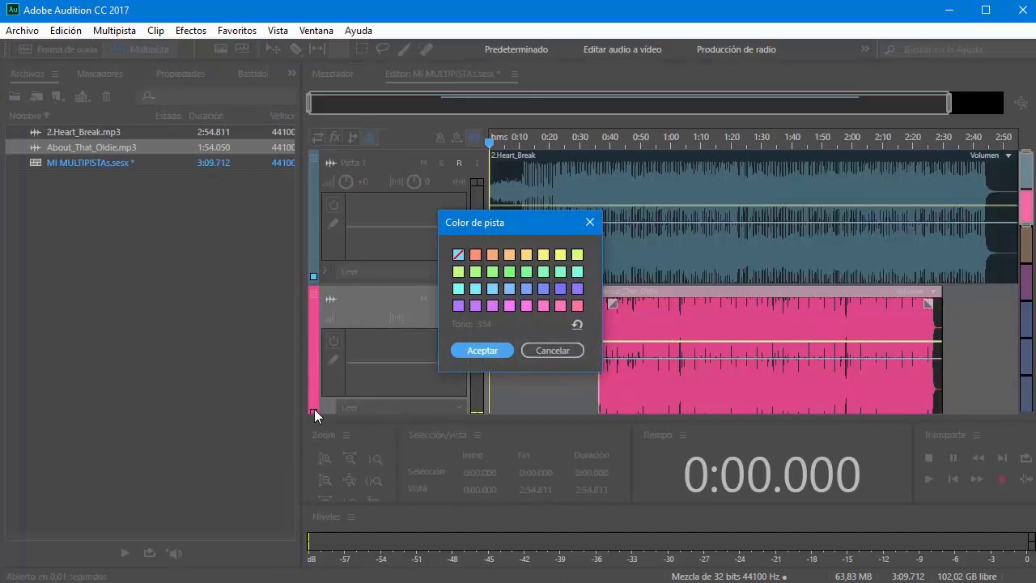
{"action": "left_click", "coordinate": [577, 288]}
{"action": "left_click", "coordinate": [484, 353]}
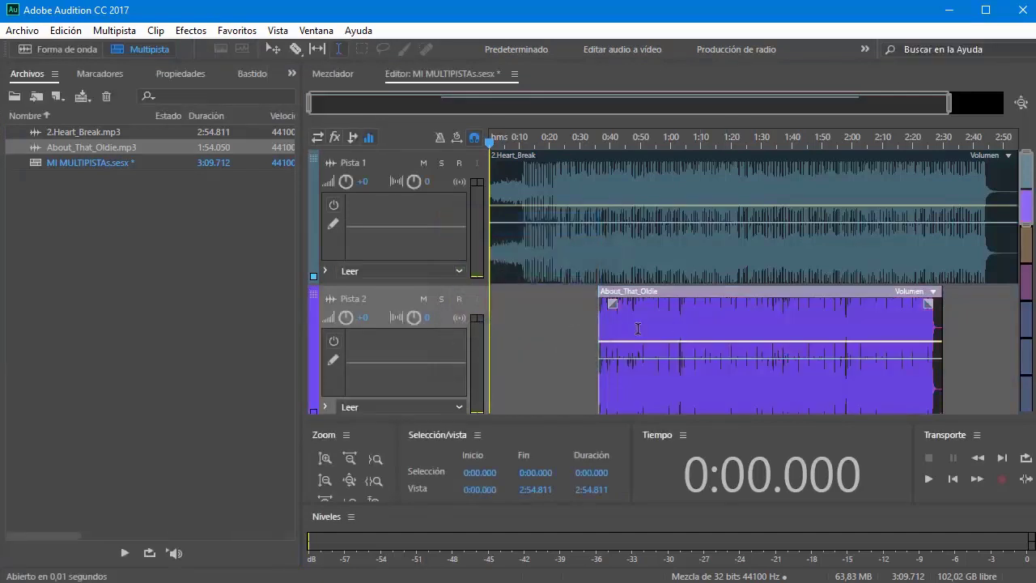
{"action": "left_click", "coordinate": [542, 174]}
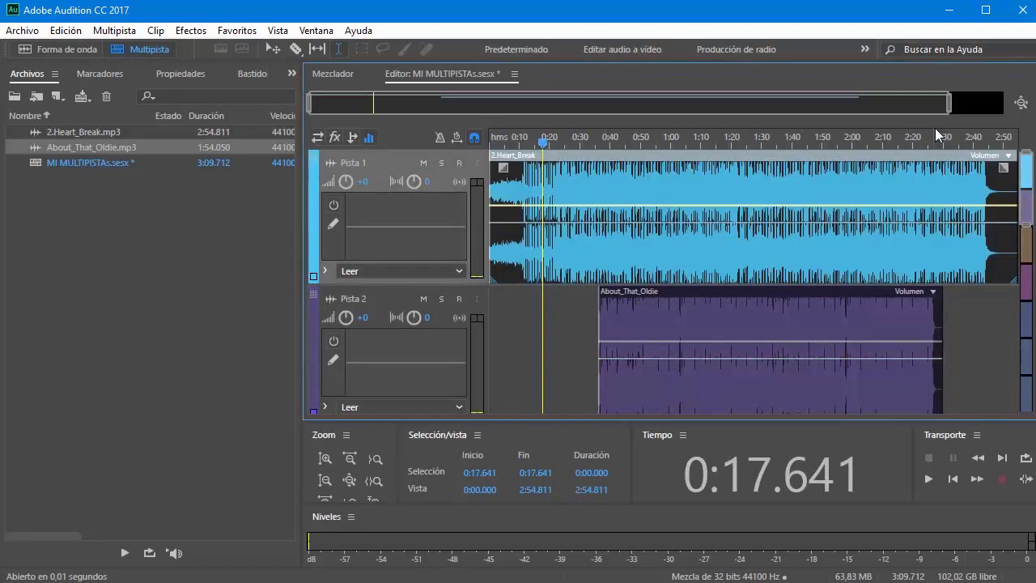
{"action": "left_click_drag", "start_coordinate": [948, 105], "coordinate": [979, 102]}
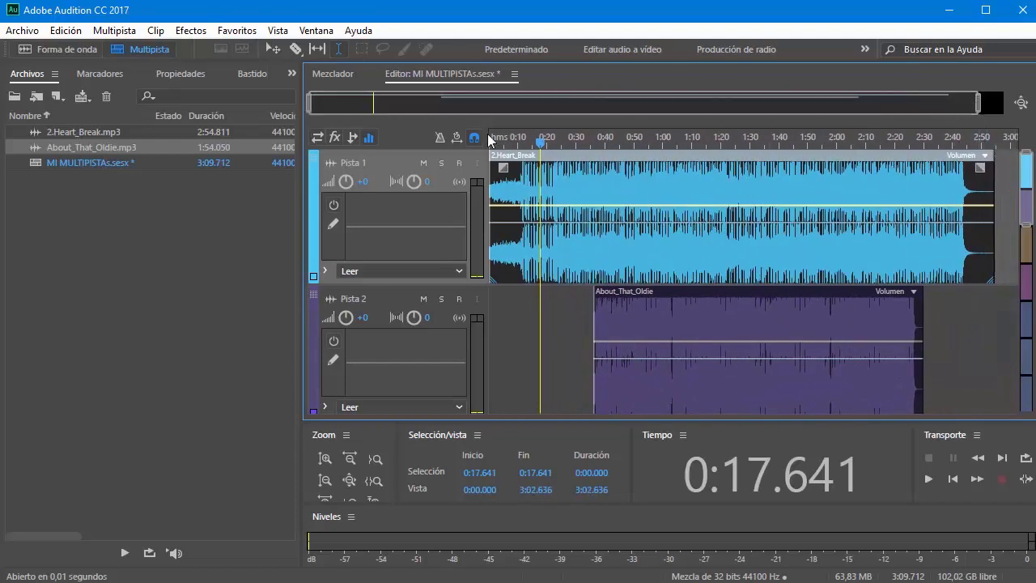
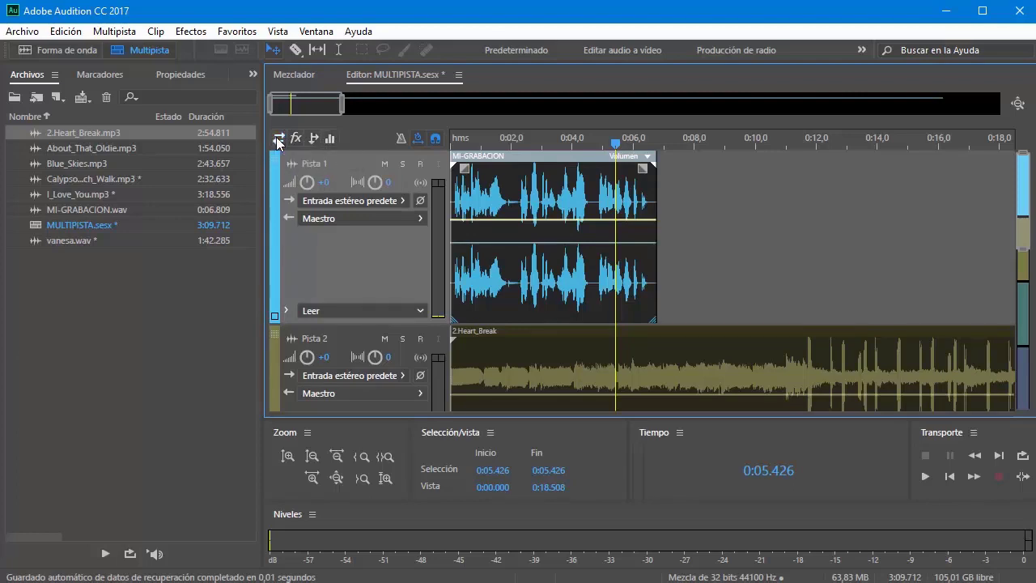
Review the tracks' effects slots in MULTIPISTA.sesx and return to their input and output controls
{"action": "left_click", "coordinate": [296, 138]}
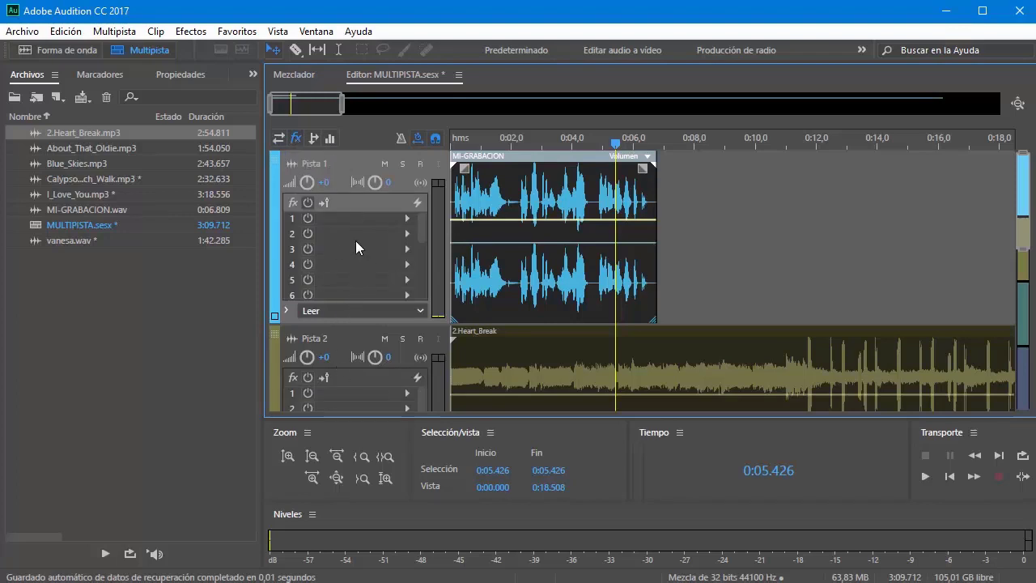
{"action": "left_click", "coordinate": [278, 139]}
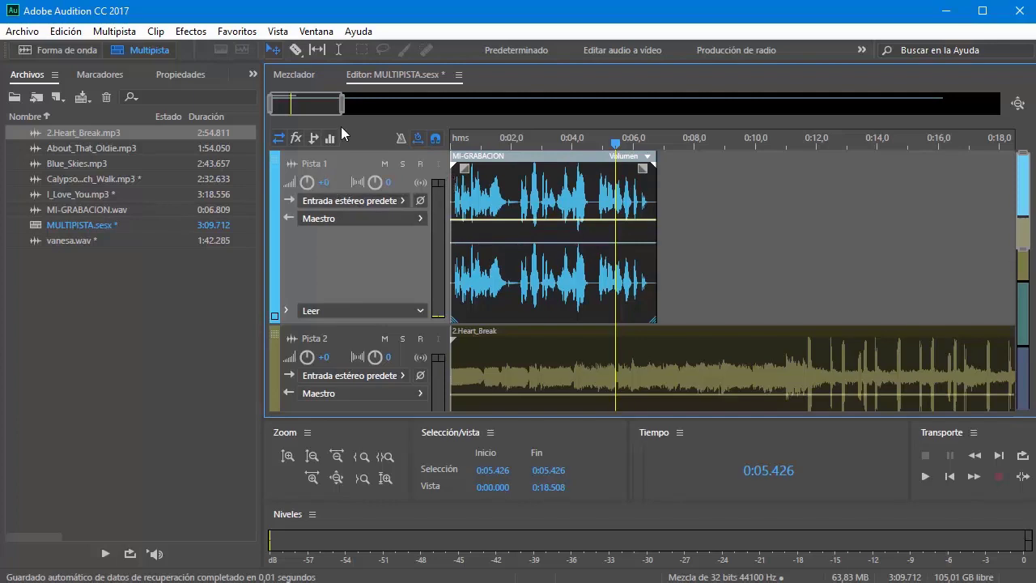
Rename Pista 1 as Grabacion
{"action": "left_click", "coordinate": [313, 164]}
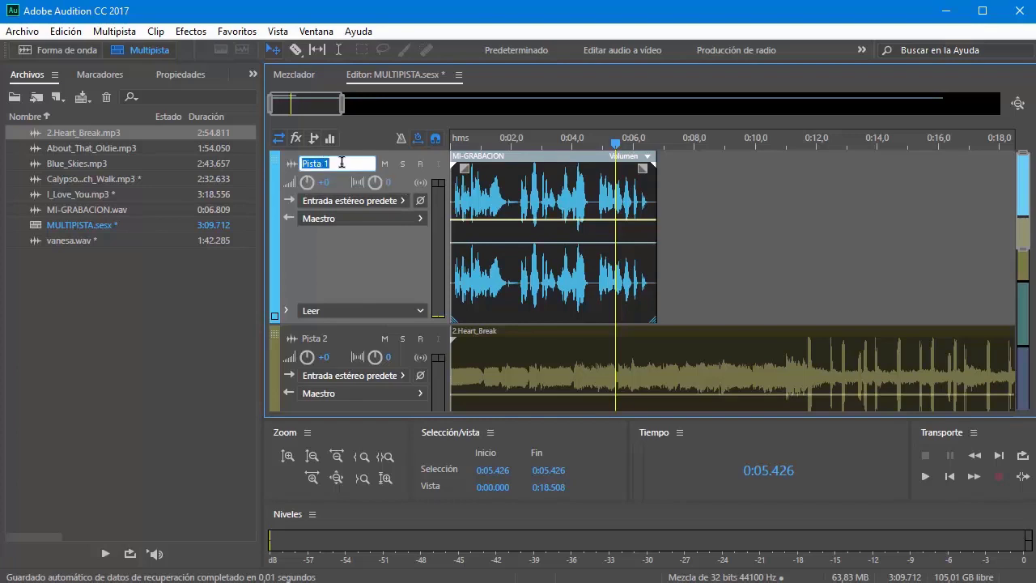
{"action": "type", "text": "Grabacion"}
{"action": "key", "text": "Return"}
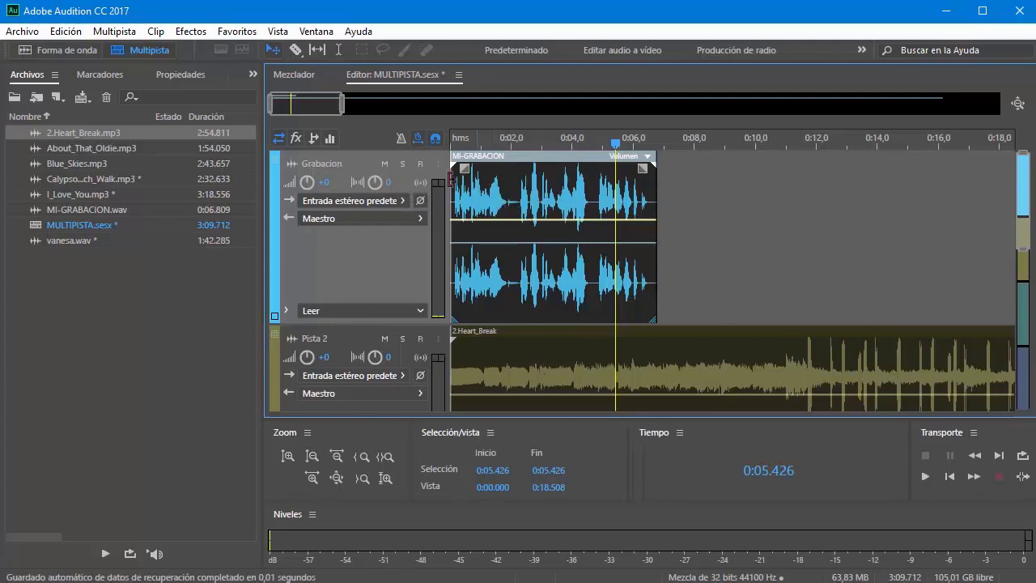
Mute the Grabacion track, play the session from about 0:01 to hear the mute, and unmute the track
{"action": "left_click", "coordinate": [384, 164]}
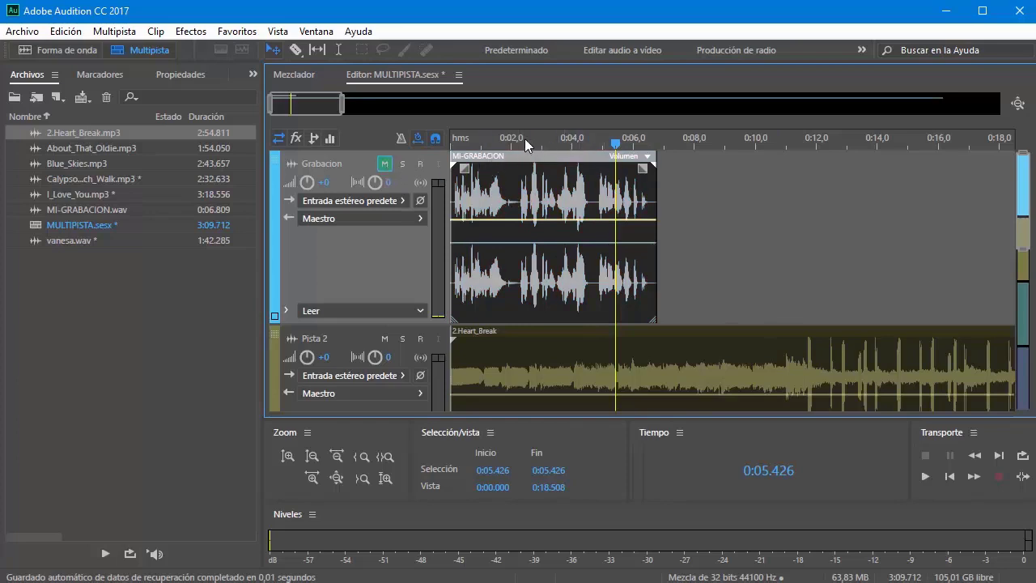
{"action": "left_click", "coordinate": [483, 140]}
{"action": "key", "text": "space"}
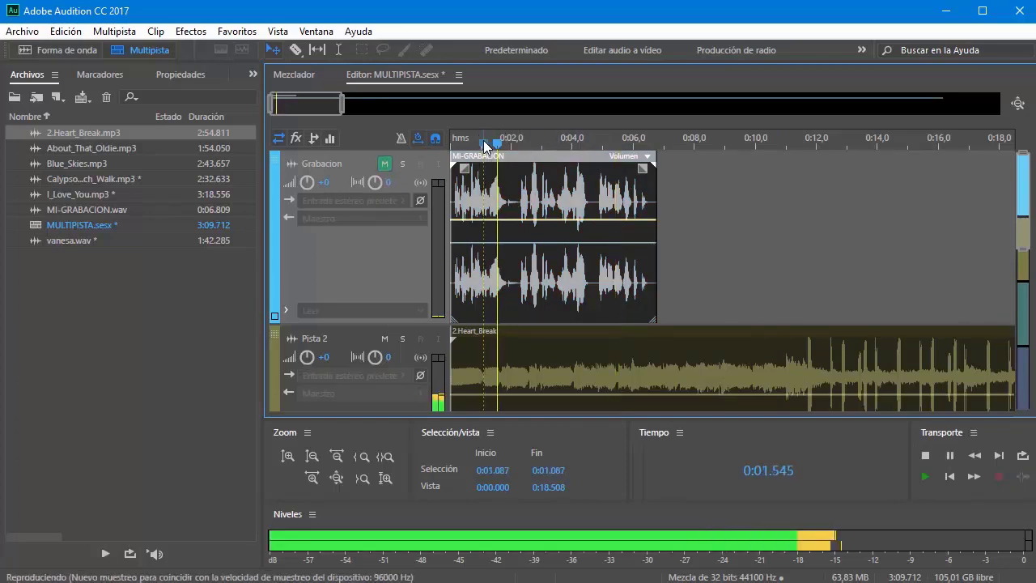
{"action": "key", "text": "space"}
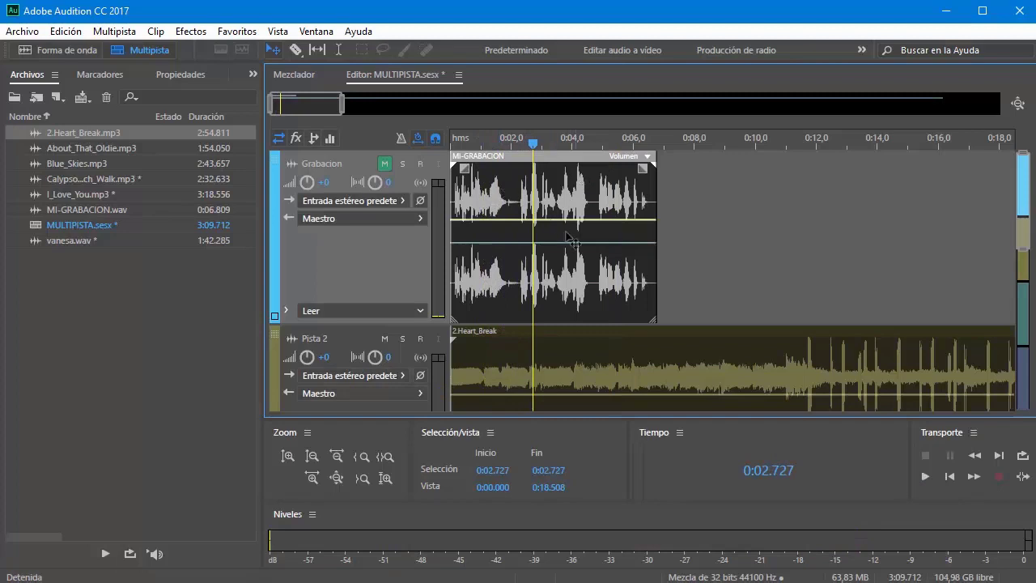
{"action": "left_click", "coordinate": [384, 164]}
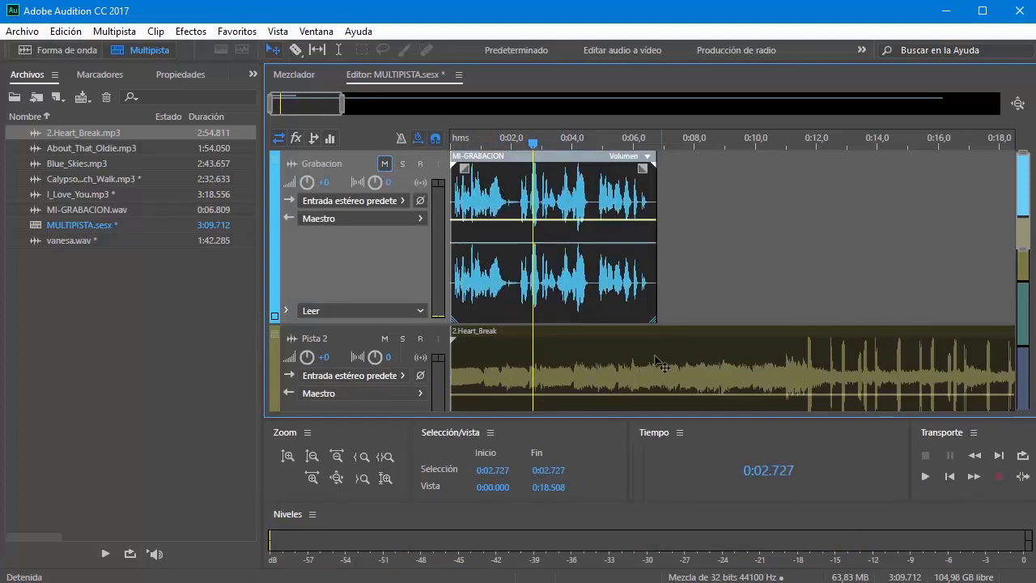
Solo the Grabacion track, play a short passage of it on its own, and turn solo off
{"action": "left_click", "coordinate": [403, 163]}
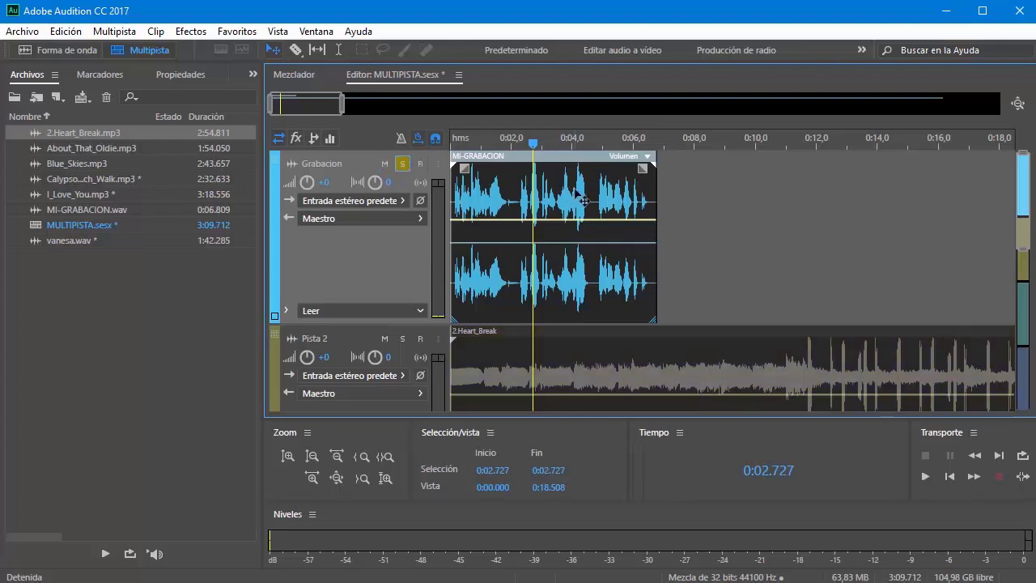
{"action": "key", "text": "space"}
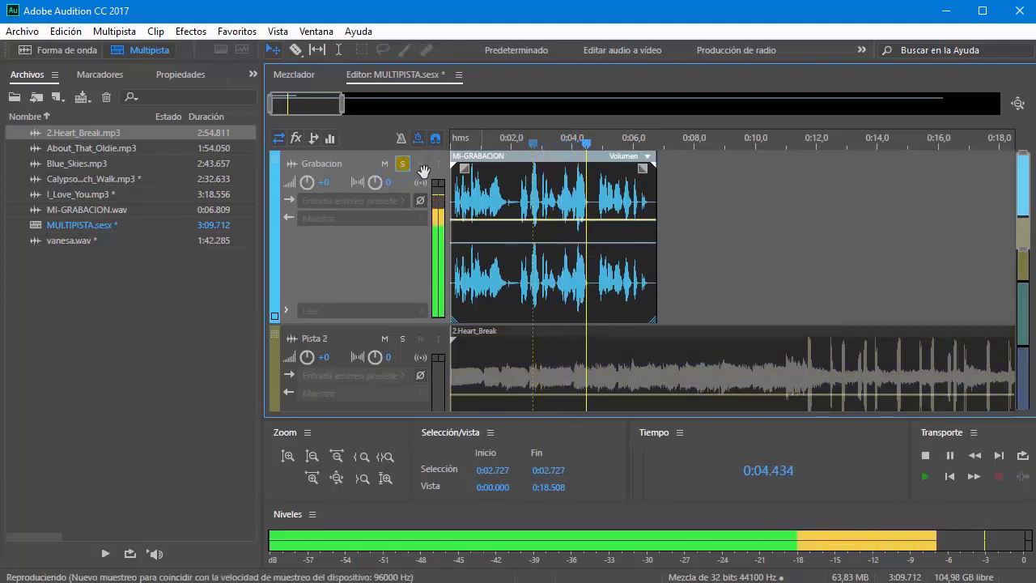
{"action": "key", "text": "space"}
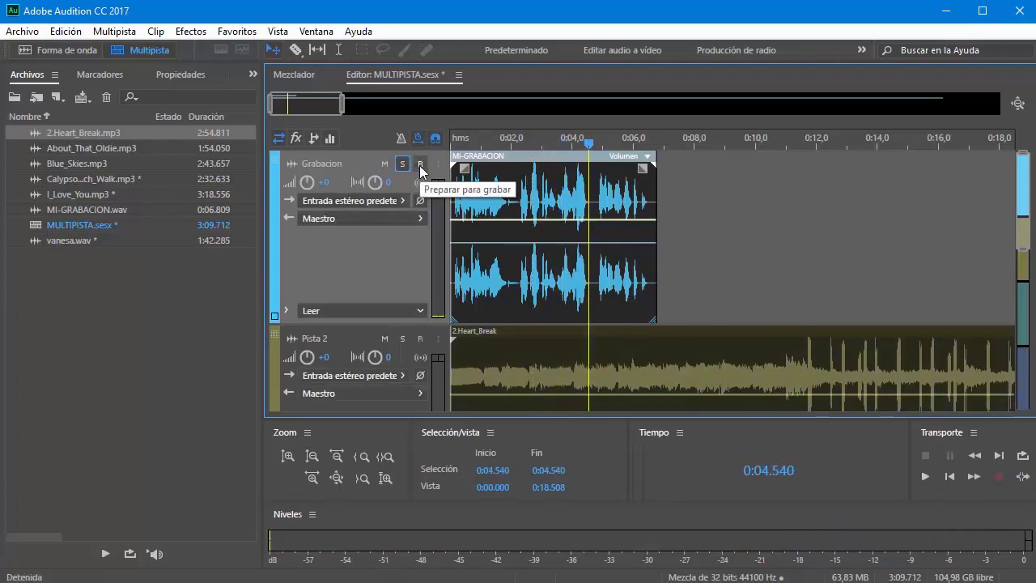
Reduce the track heights, select Pista 3, set the playhead at about 0:07.1, and arm Pista 3 for recording
{"action": "scroll", "coordinate": [419, 309], "scroll_direction": "down", "scroll_amount": 3}
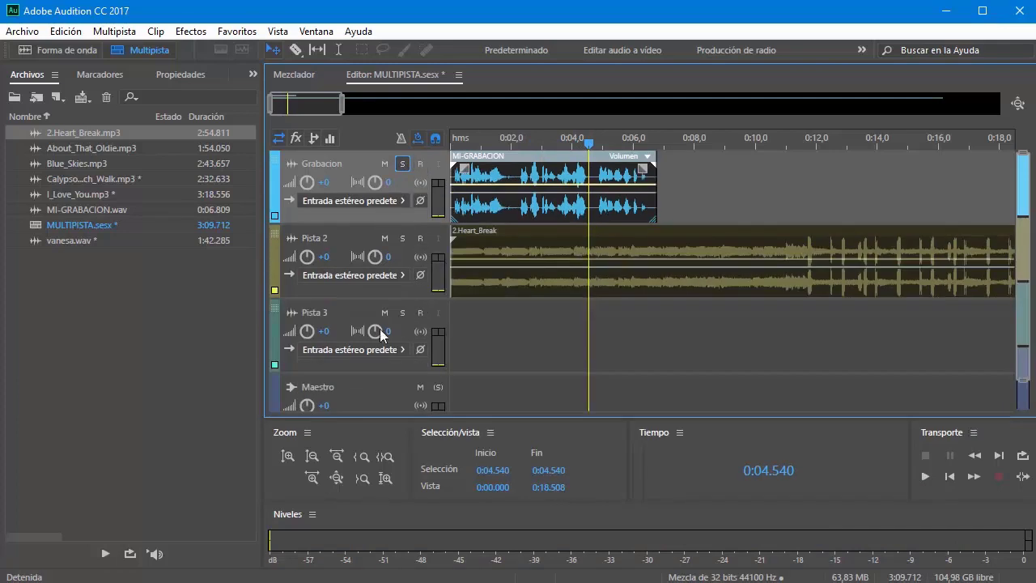
{"action": "left_click", "coordinate": [356, 316]}
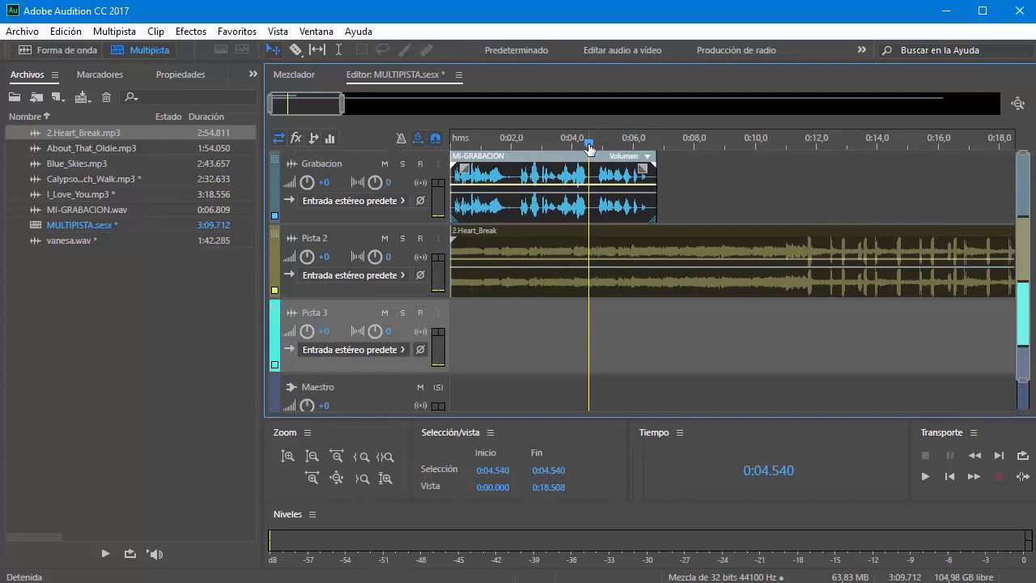
{"action": "left_click_drag", "start_coordinate": [589, 144], "coordinate": [666, 148]}
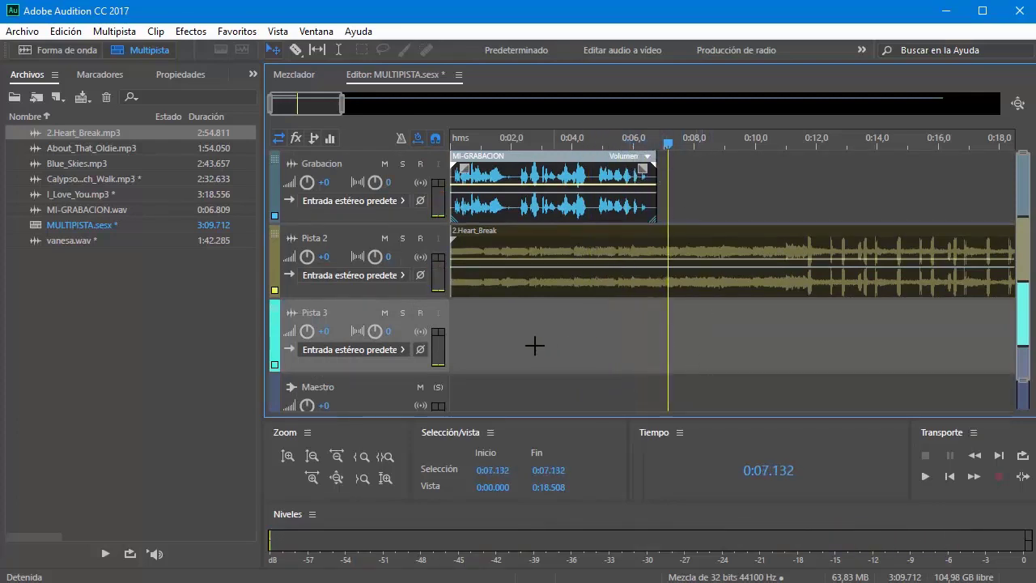
{"action": "left_click", "coordinate": [420, 314]}
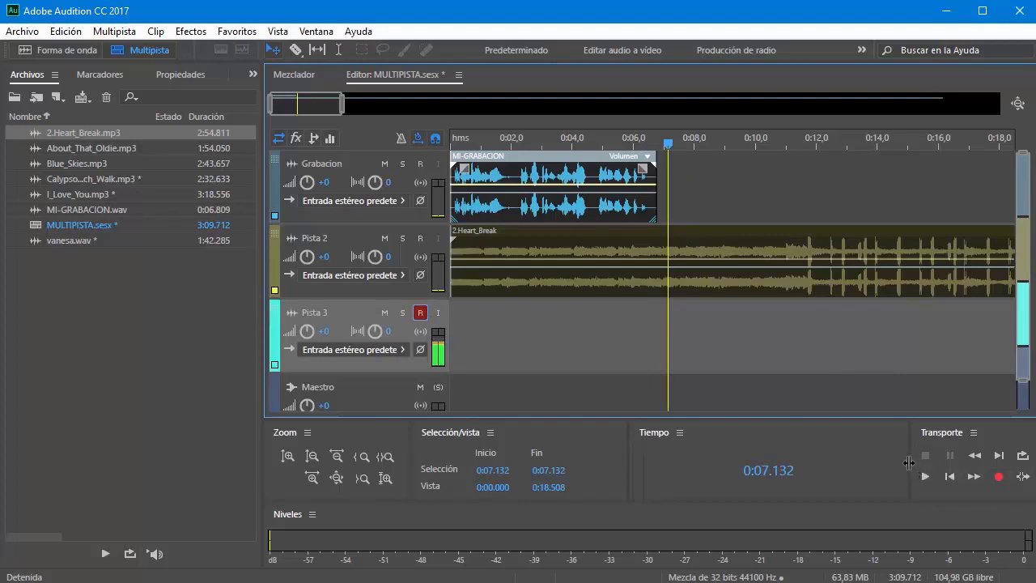
Widen the Transporte panel and review the available time display formats, leaving the format as it is
{"action": "left_click_drag", "start_coordinate": [909, 464], "coordinate": [799, 461]}
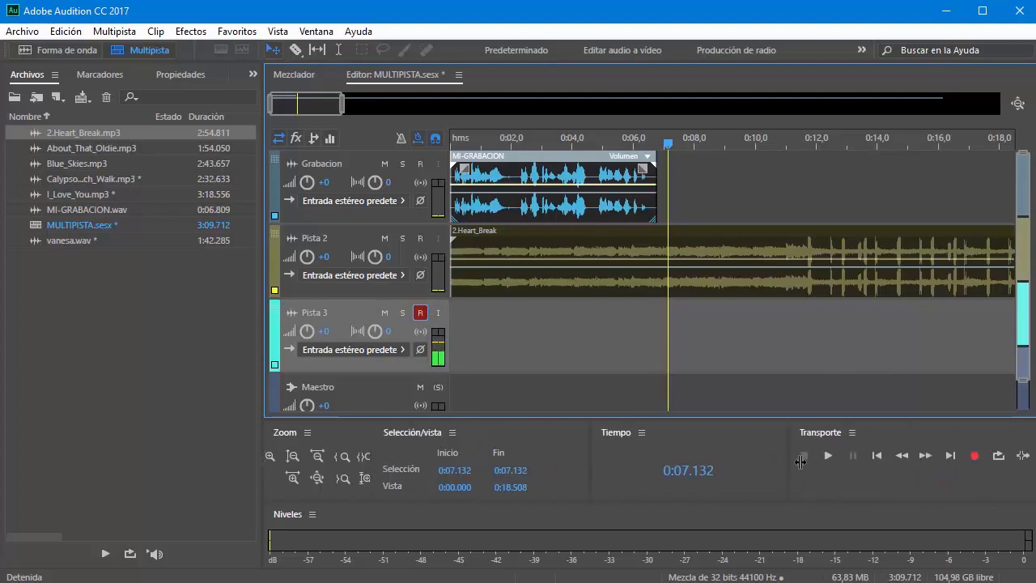
{"action": "left_click", "coordinate": [641, 432]}
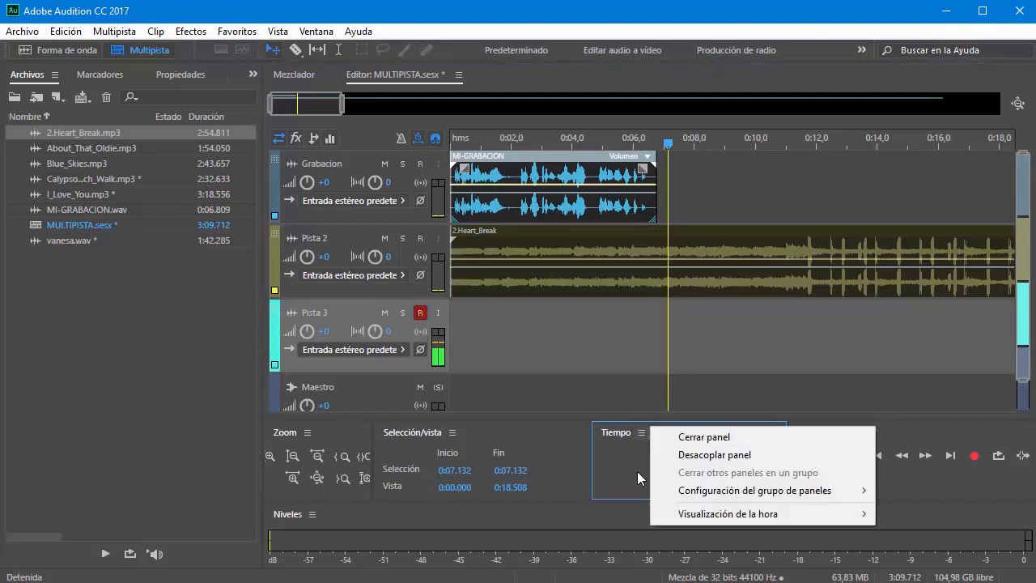
{"action": "mouse_move", "coordinate": [717, 516]}
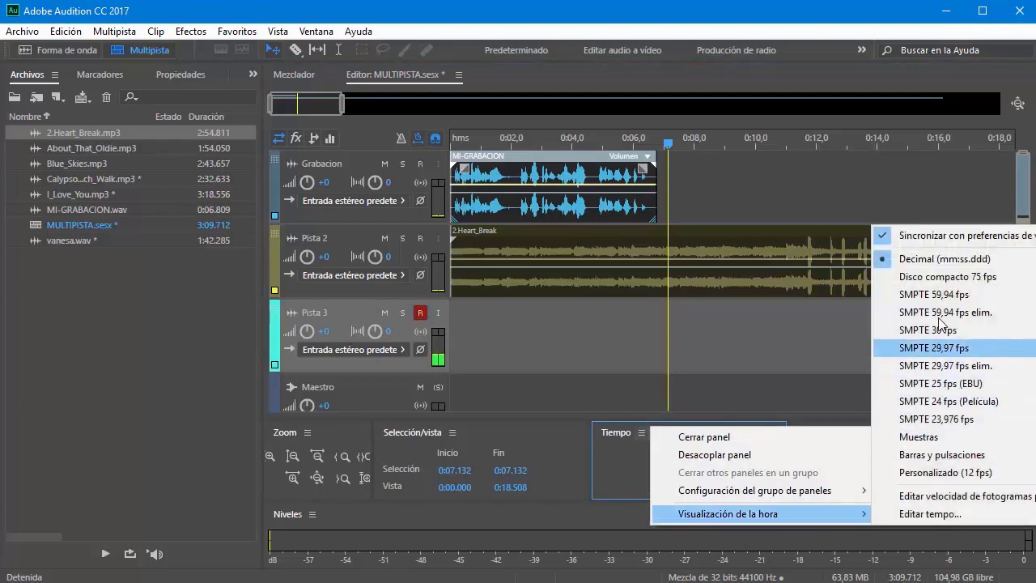
{"action": "left_click", "coordinate": [623, 476]}
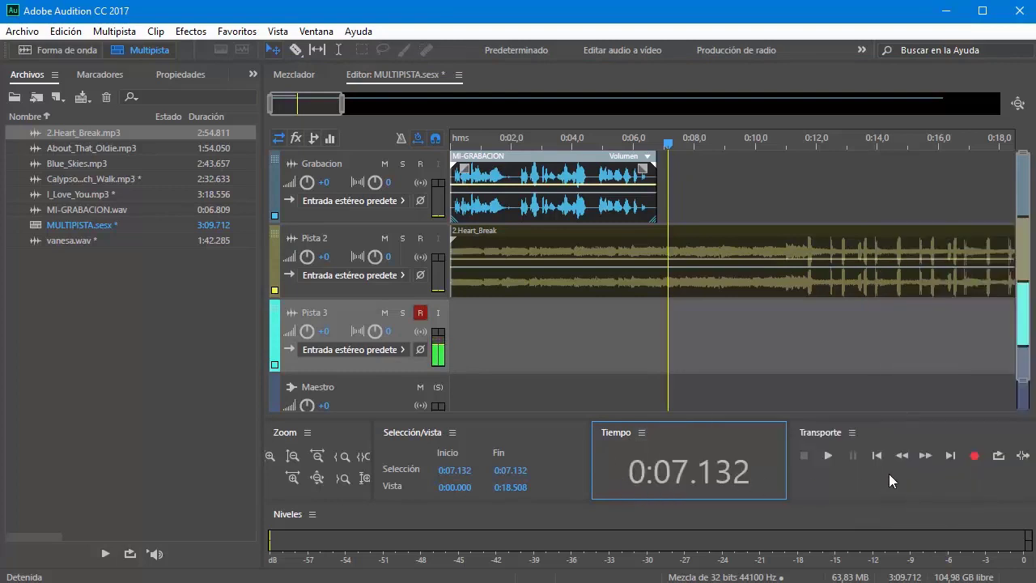
Record about 5.7 seconds of audio on Pista 3 from the playhead, stop recording, and disarm the track
{"action": "left_click", "coordinate": [975, 458]}
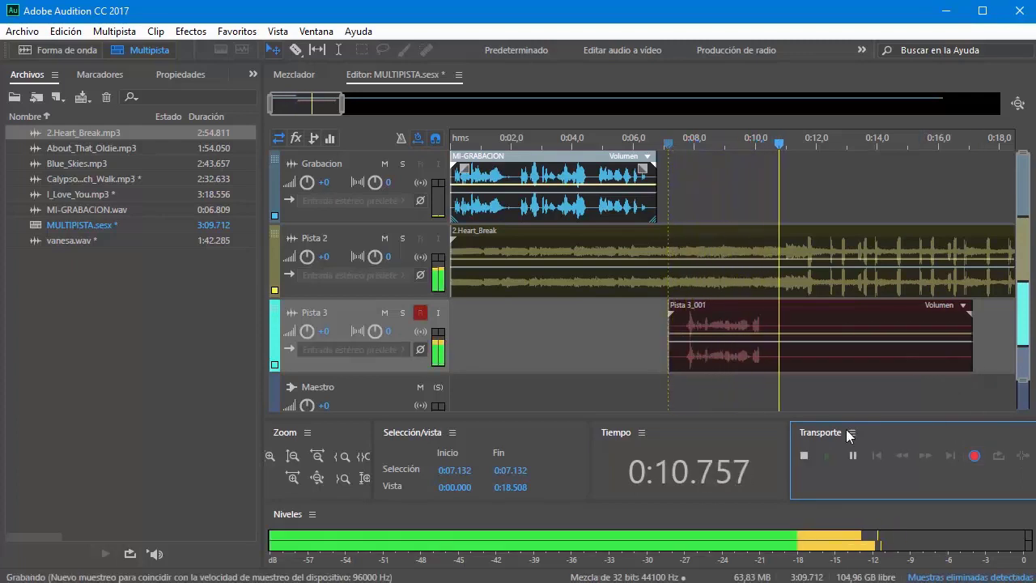
{"action": "left_click", "coordinate": [804, 457]}
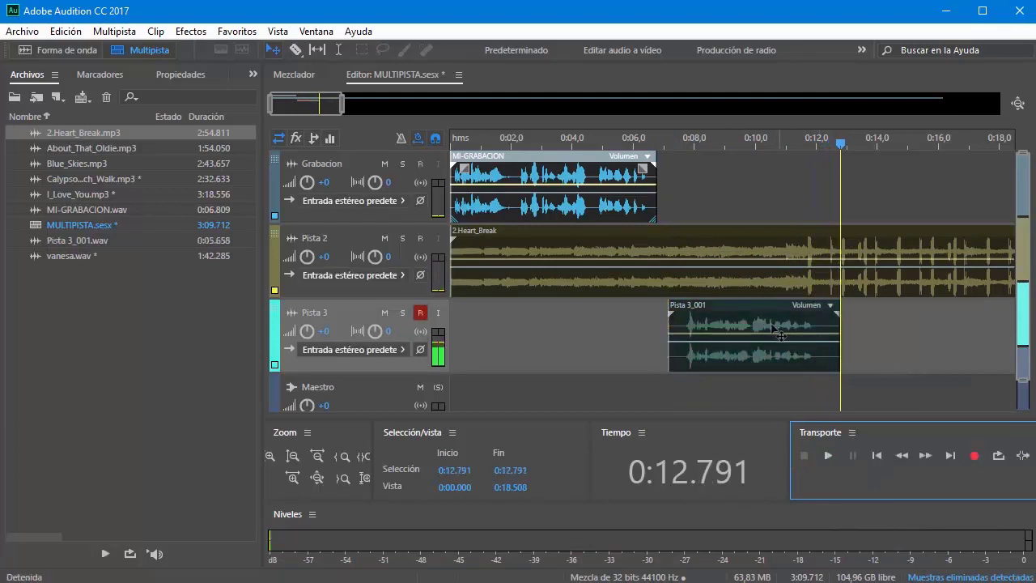
{"action": "left_click", "coordinate": [420, 313]}
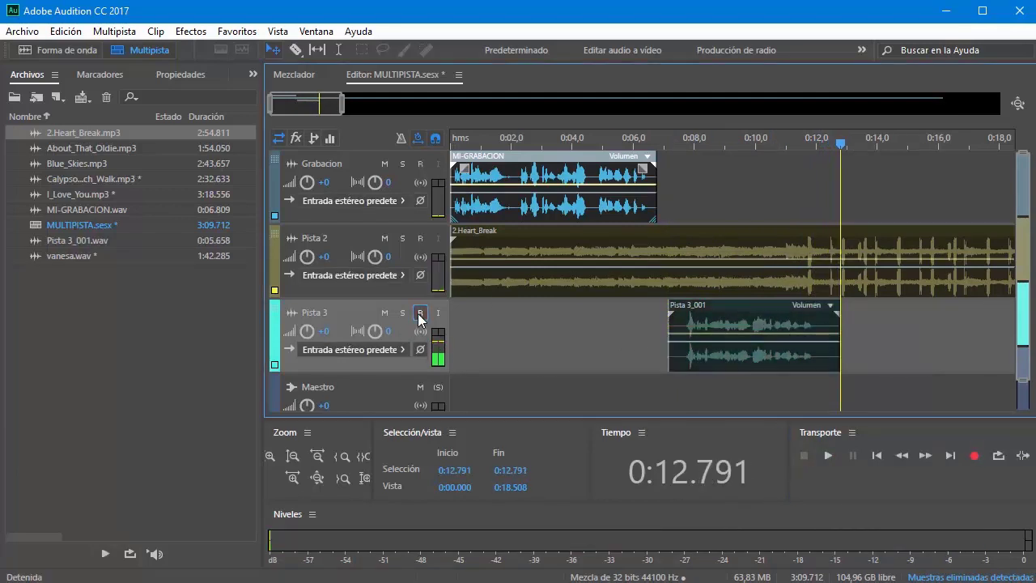
Solo Pista 3 and play its new recording from about 0:07.6
{"action": "left_click", "coordinate": [402, 314]}
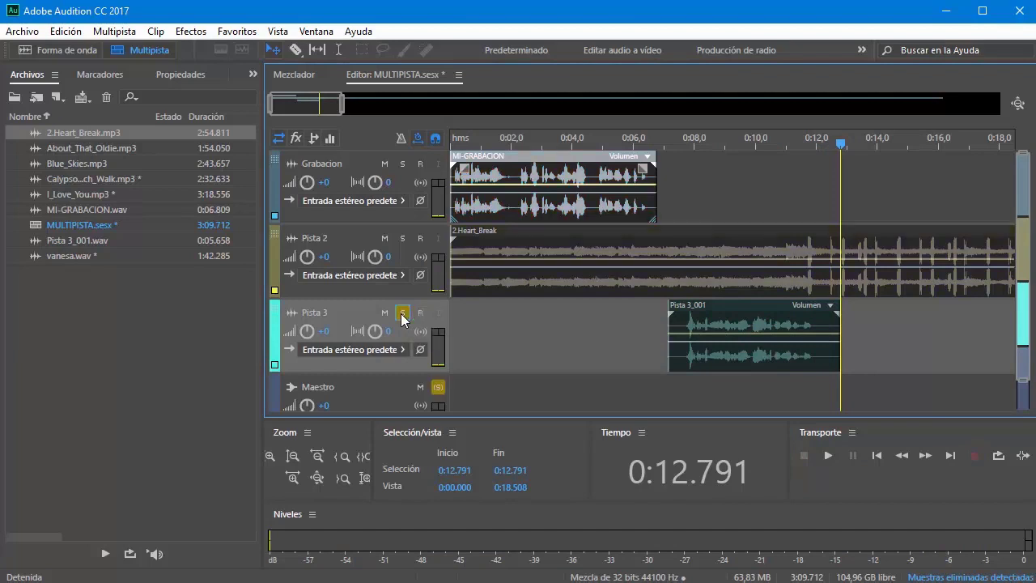
{"action": "left_click_drag", "start_coordinate": [842, 151], "coordinate": [682, 152]}
{"action": "key", "text": "space"}
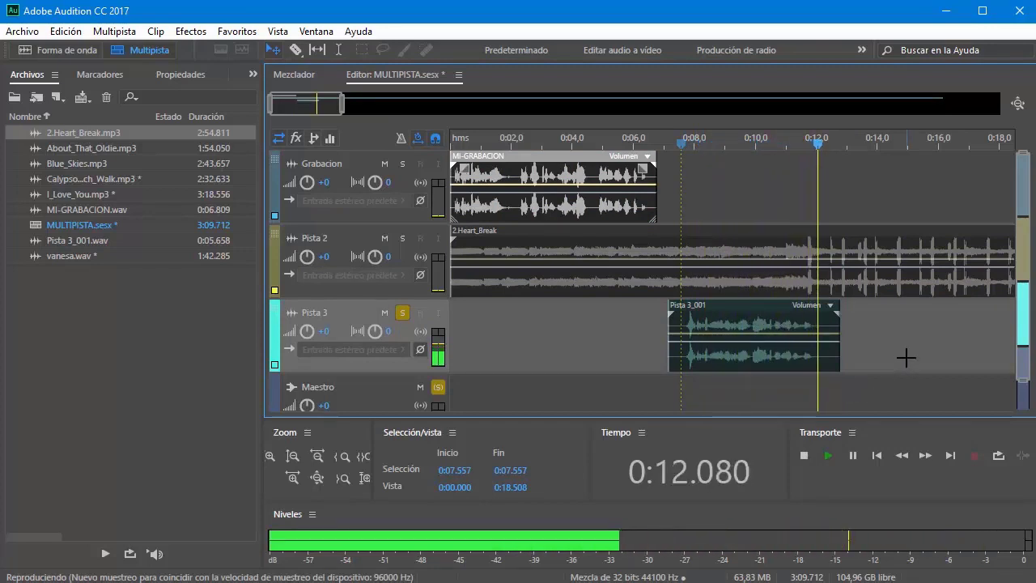
{"action": "key", "text": "space"}
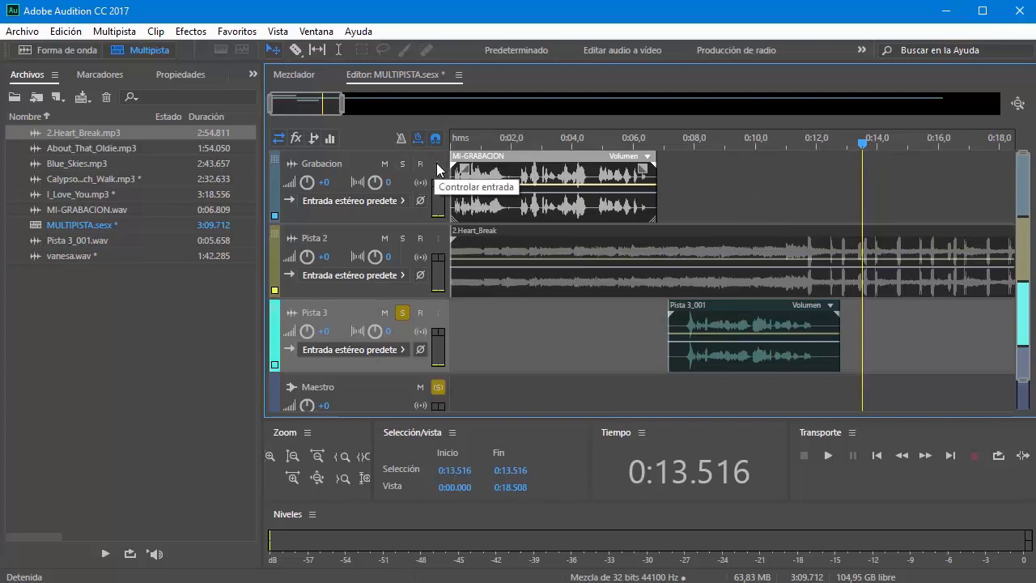
Return the playhead to the session's start, switch solo from Pista 3 to Grabacion, and enlarge the track heights
{"action": "left_click_drag", "start_coordinate": [863, 143], "coordinate": [453, 160]}
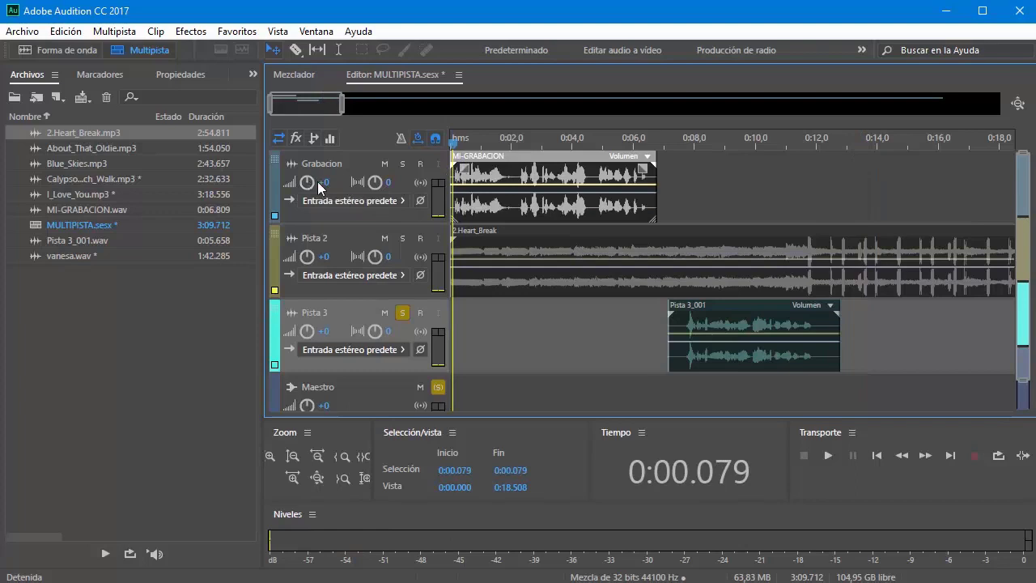
{"action": "left_click", "coordinate": [403, 314]}
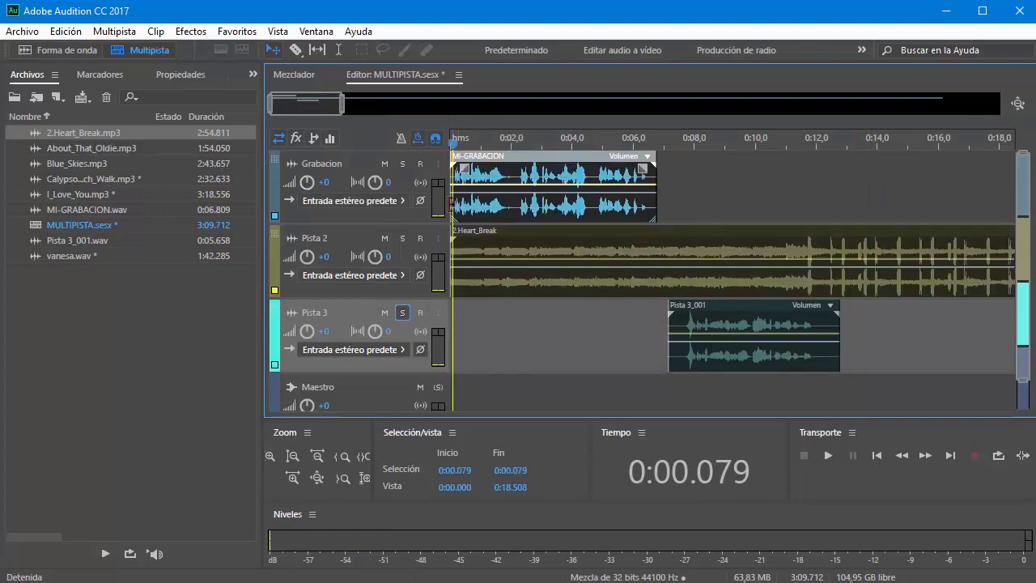
{"action": "left_click", "coordinate": [403, 165]}
{"action": "scroll", "coordinate": [372, 263], "scroll_direction": "up", "scroll_amount": 2}
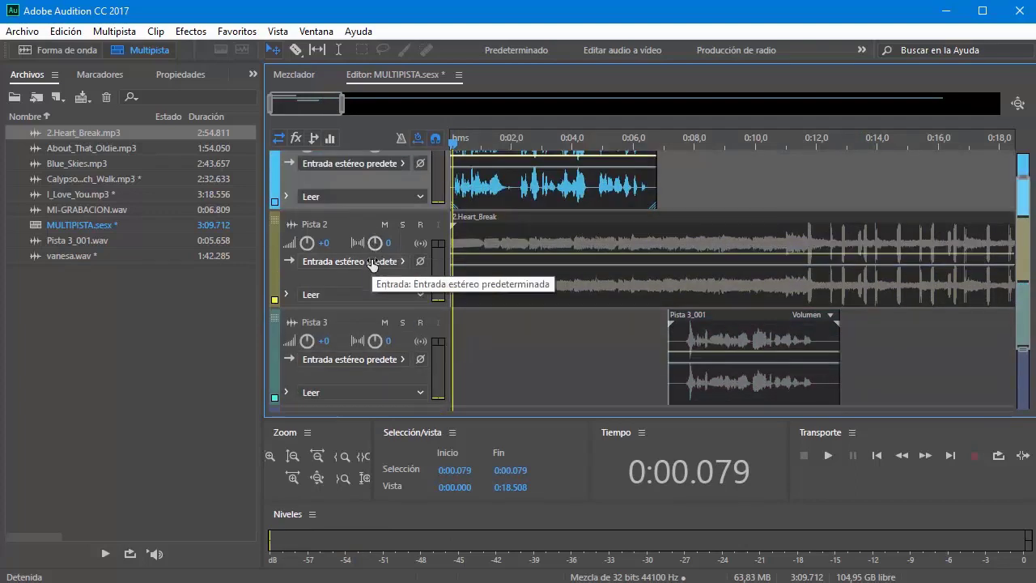
{"action": "left_click_drag", "start_coordinate": [1018, 219], "coordinate": [1021, 166]}
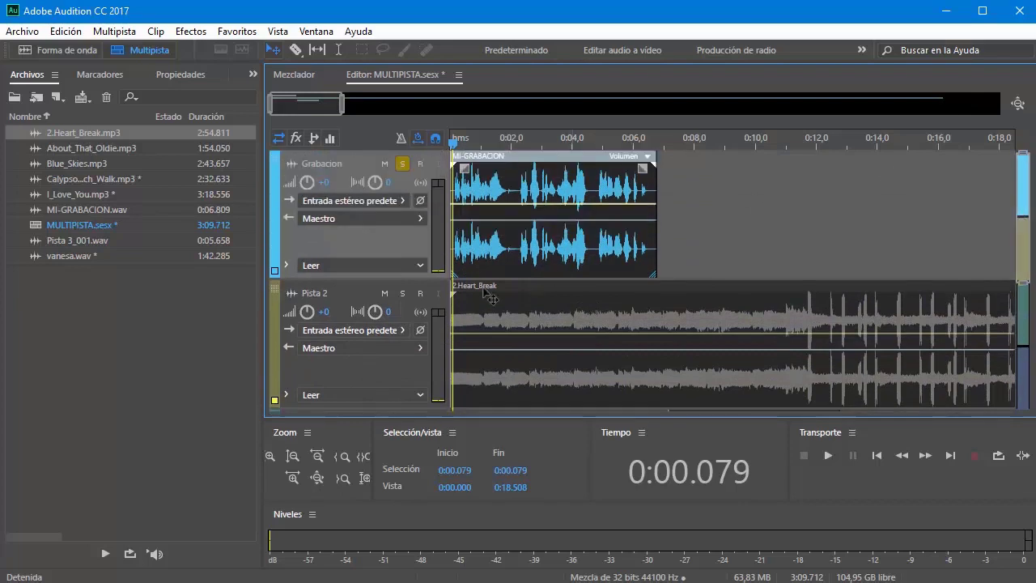
Set the Grabacion track's volume to +10 and play the beginning of its recording
{"action": "scroll", "coordinate": [365, 319], "scroll_direction": "up", "scroll_amount": 1}
{"action": "scroll", "coordinate": [621, 348], "scroll_direction": "up", "scroll_amount": 2}
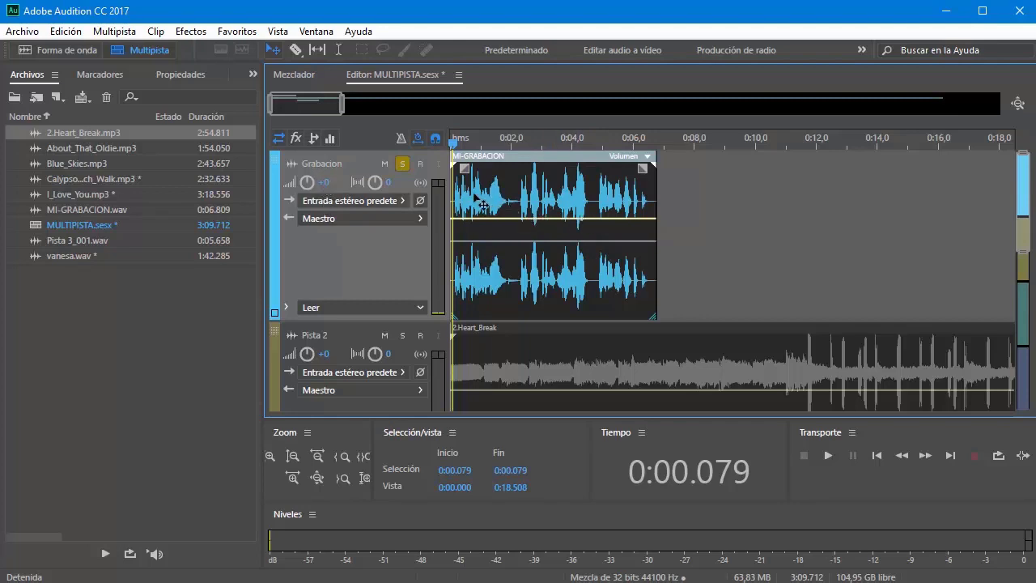
{"action": "left_click", "coordinate": [322, 183]}
{"action": "type", "text": "+10"}
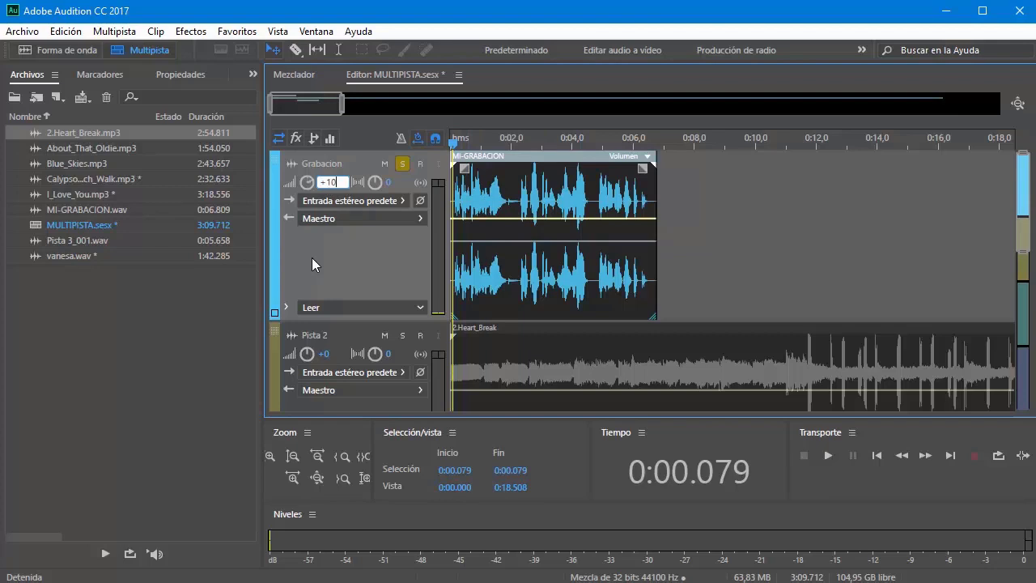
{"action": "key", "text": "Return"}
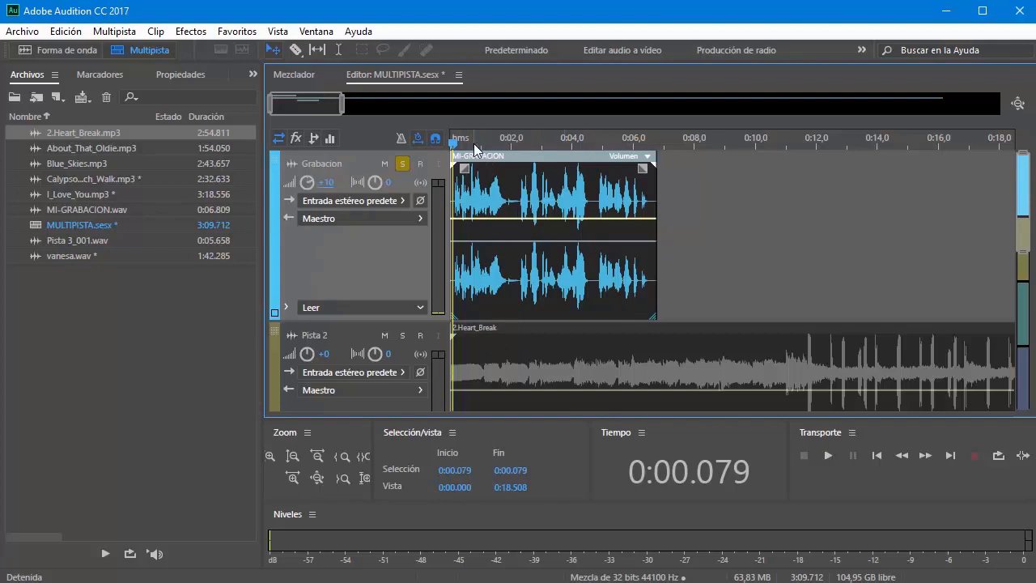
{"action": "key", "text": "space"}
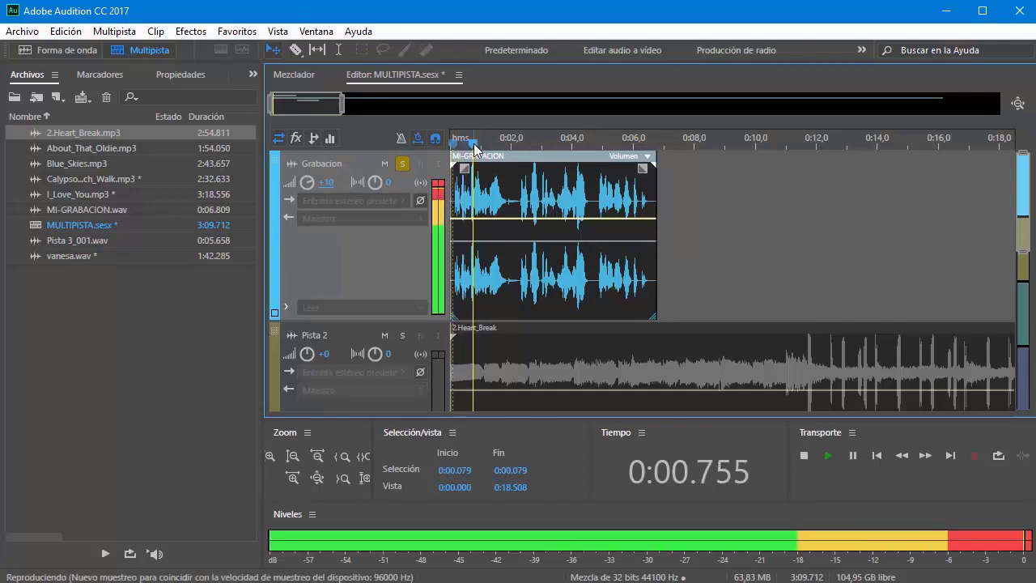
{"action": "key", "text": "space"}
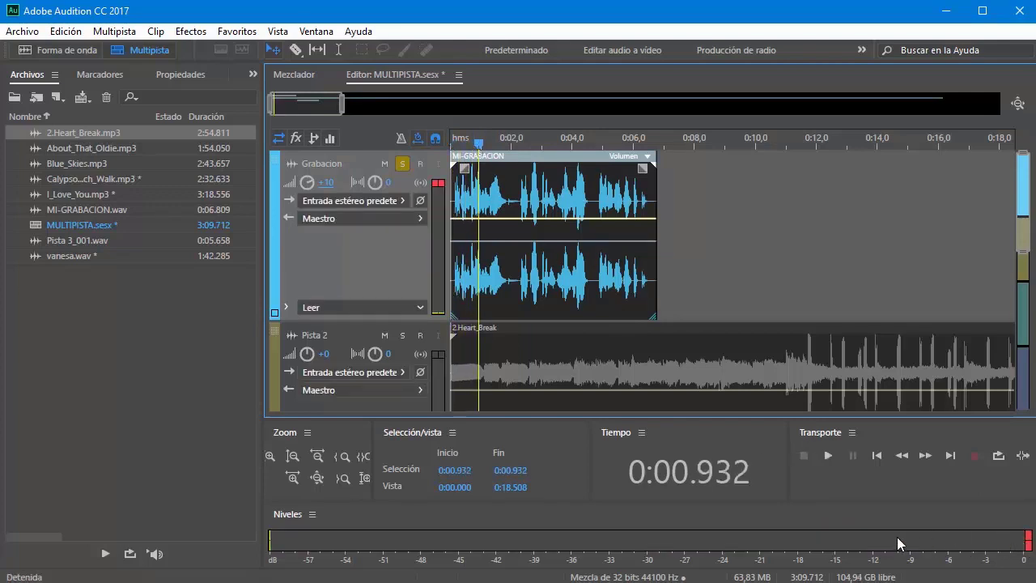
Reset the Grabacion track's volume to 0 and play its recording again from near the start
{"action": "left_click", "coordinate": [327, 185]}
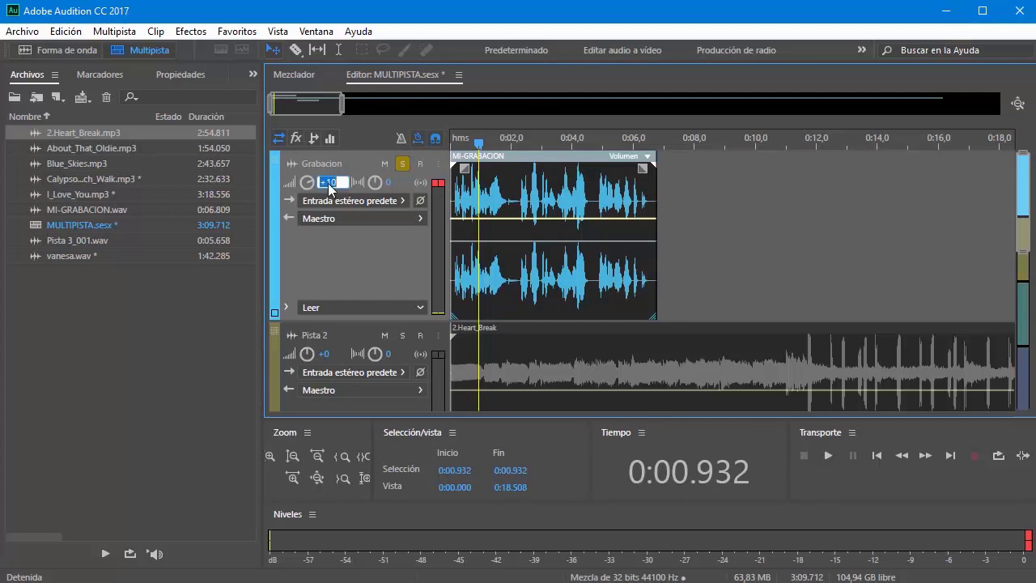
{"action": "left_click", "coordinate": [341, 182]}
{"action": "key", "text": "Return"}
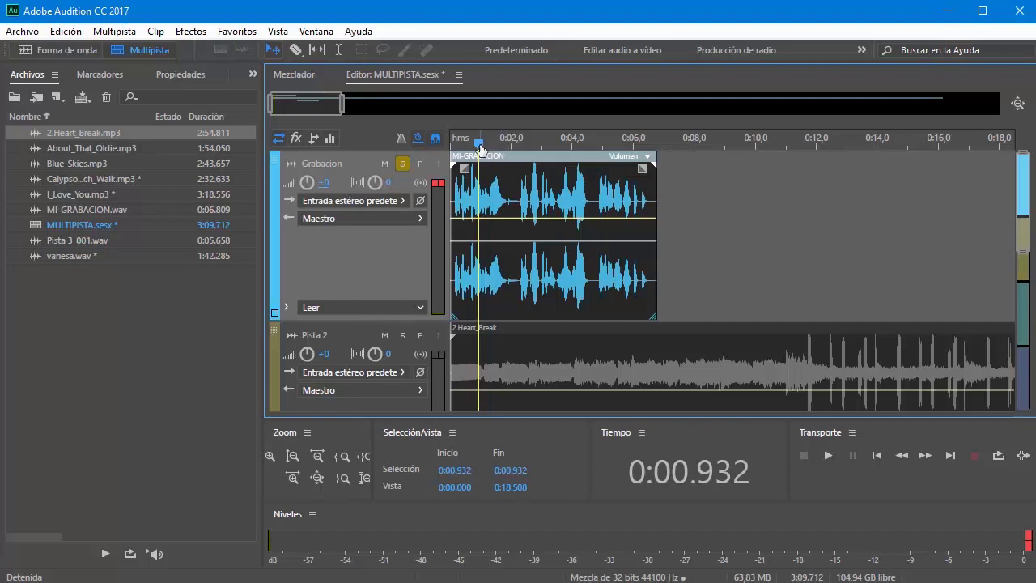
{"action": "left_click_drag", "start_coordinate": [478, 143], "coordinate": [454, 150]}
{"action": "key", "text": "space"}
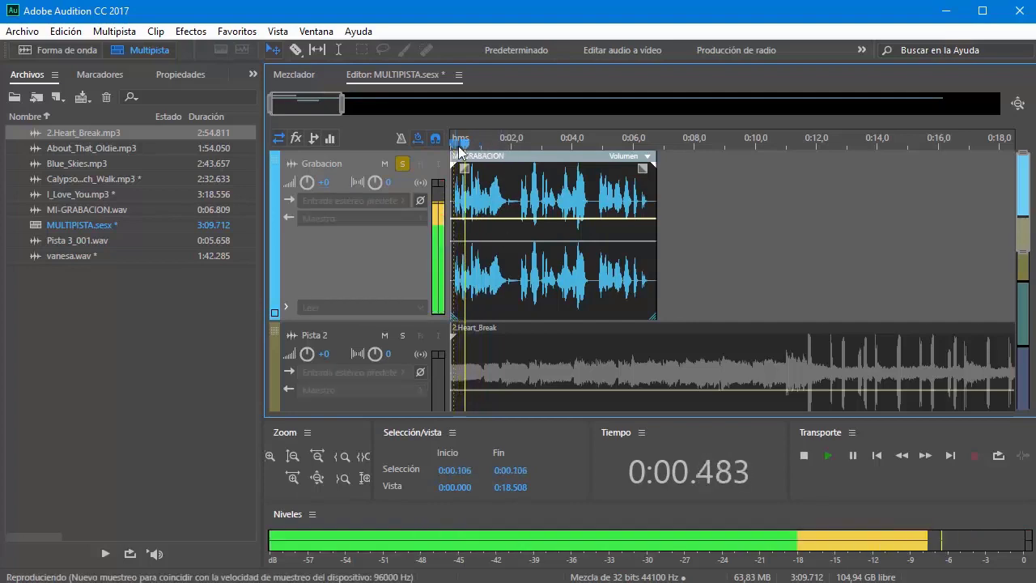
{"action": "key", "text": "space"}
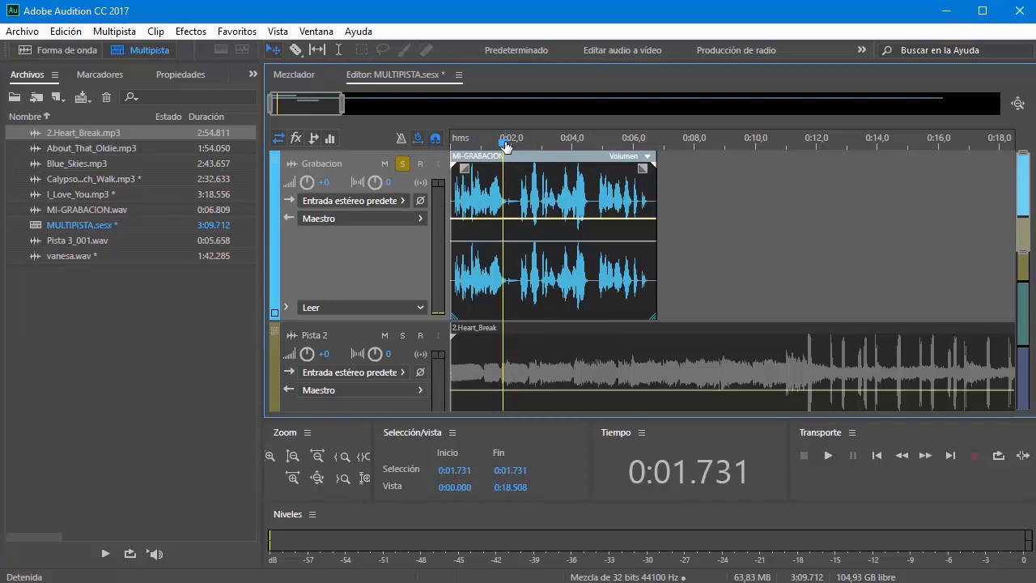
Widen the track controls area slightly, and play Grabacion from the session's start, pausing at about 0:01.8
{"action": "left_click_drag", "start_coordinate": [506, 145], "coordinate": [519, 146]}
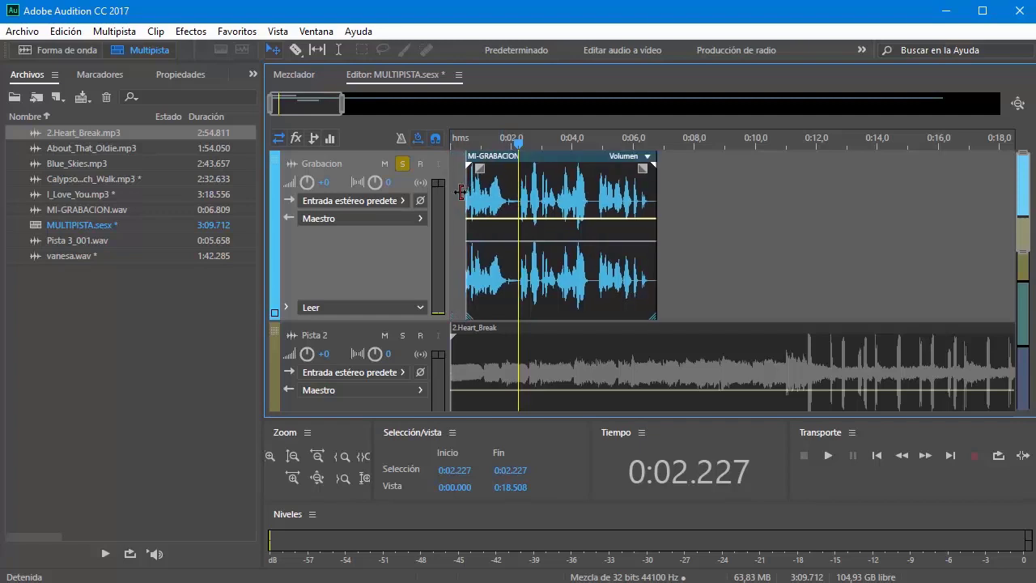
{"action": "left_click_drag", "start_coordinate": [449, 194], "coordinate": [460, 195]}
{"action": "left_click_drag", "start_coordinate": [526, 145], "coordinate": [453, 186]}
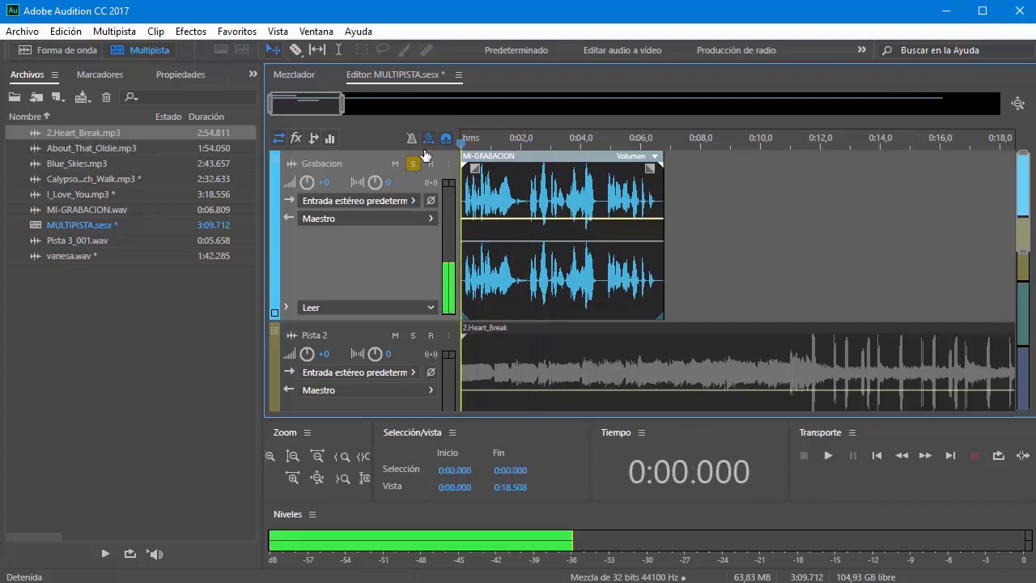
{"action": "left_click", "coordinate": [828, 455]}
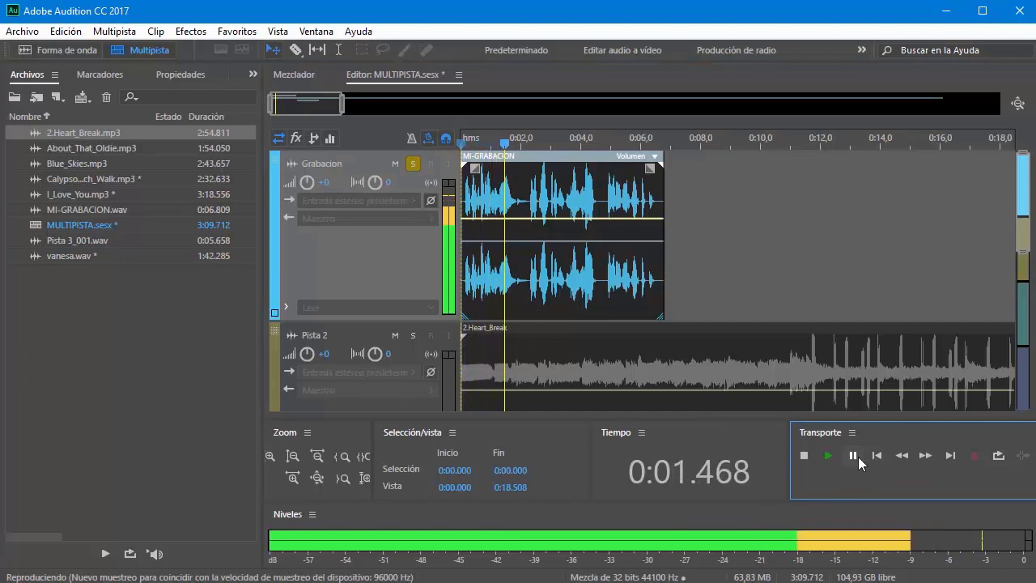
{"action": "left_click", "coordinate": [852, 455]}
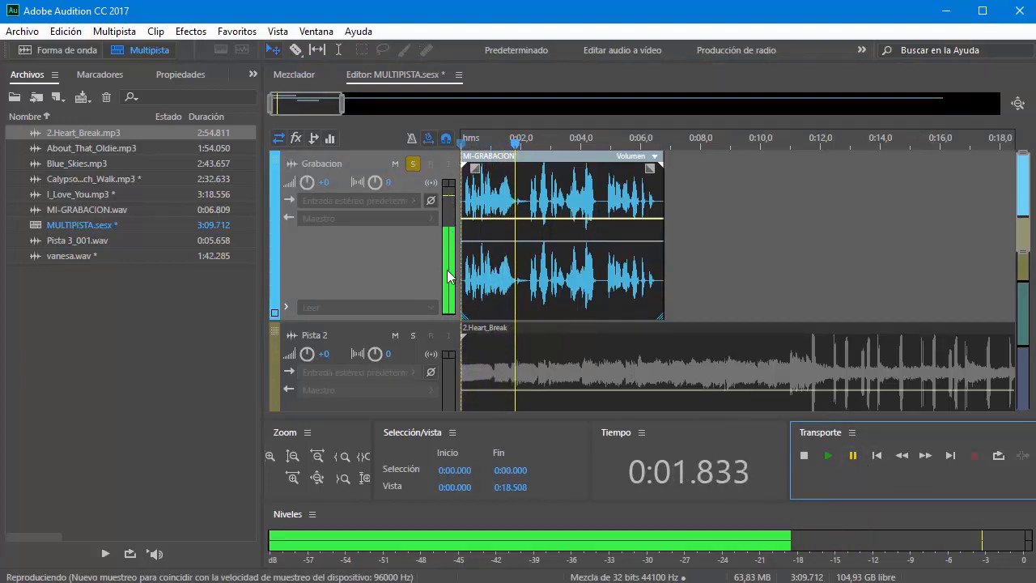
{"action": "left_click", "coordinate": [410, 253]}
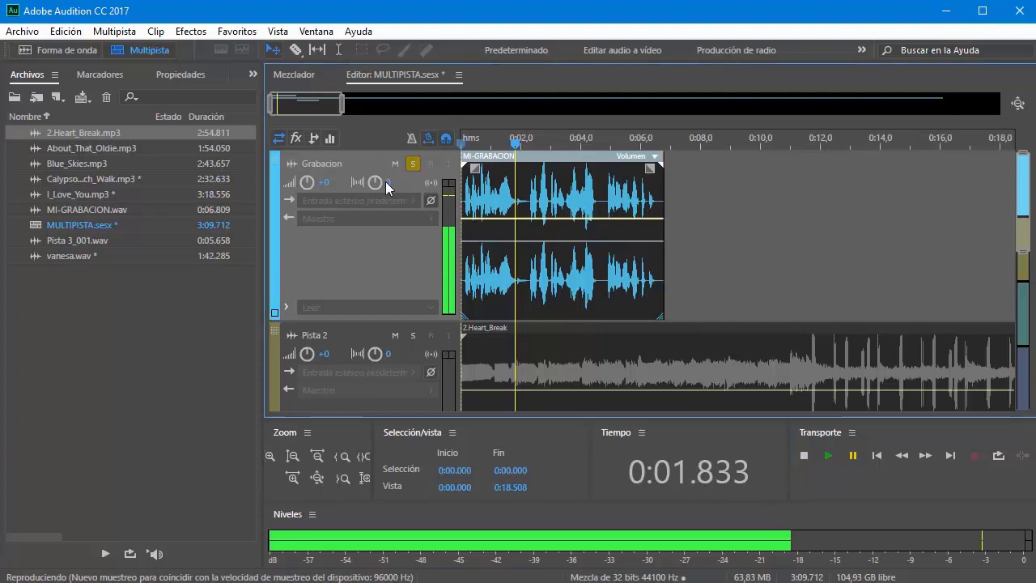
Pan the Grabacion track fully right to R100 and play about two seconds from the session's start
{"action": "left_click_drag", "start_coordinate": [388, 186], "coordinate": [400, 186]}
{"action": "left_click_drag", "start_coordinate": [515, 147], "coordinate": [457, 148]}
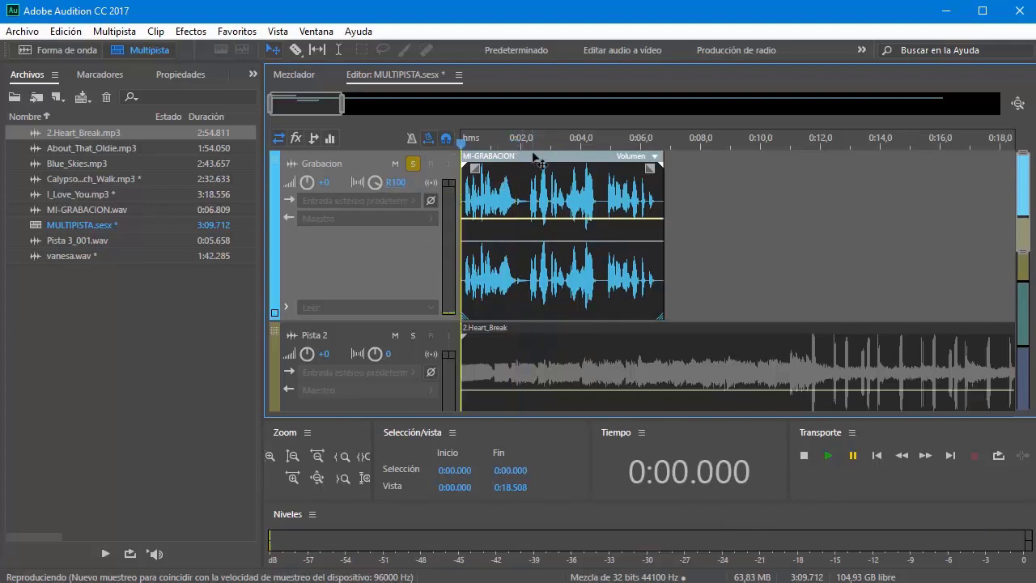
{"action": "key", "text": "space"}
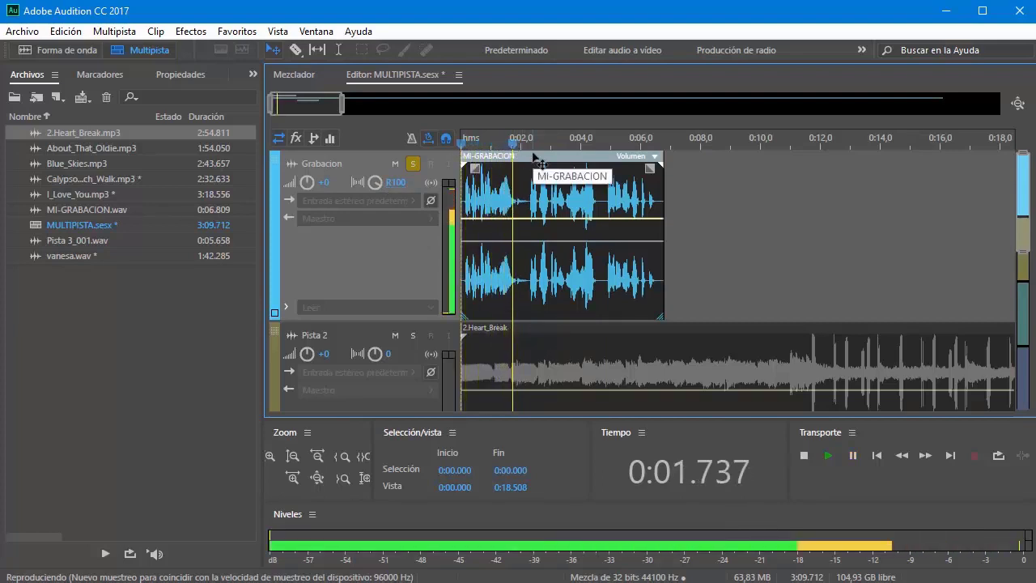
{"action": "key", "text": "space"}
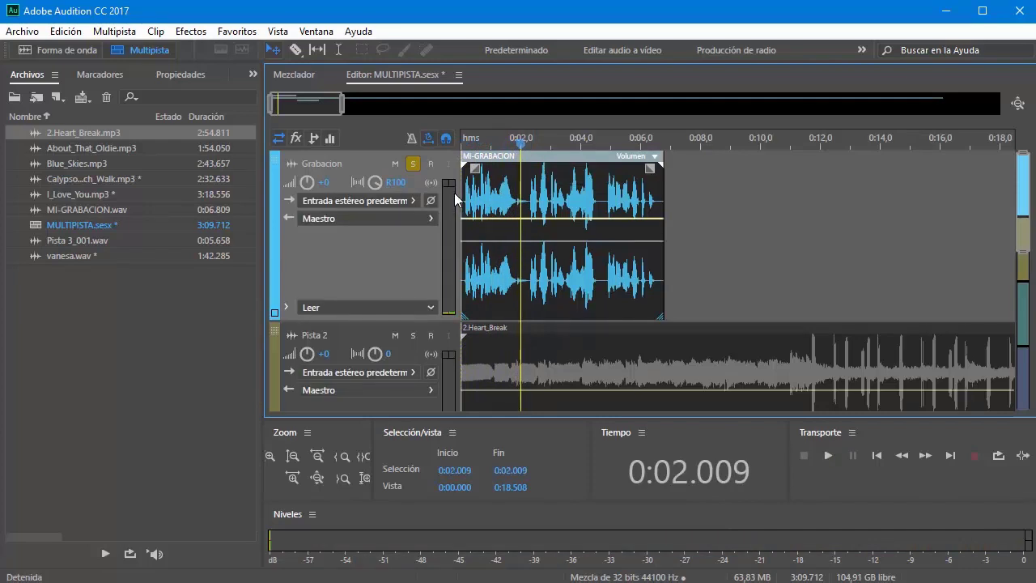
Pan the Grabacion track fully left to L100 and play from the session's start, pausing at about 0:01.8
{"action": "left_click", "coordinate": [400, 180]}
{"action": "type", "text": "-100"}
{"action": "key", "text": "Return"}
{"action": "left_click_drag", "start_coordinate": [519, 144], "coordinate": [462, 144]}
{"action": "left_click", "coordinate": [828, 456]}
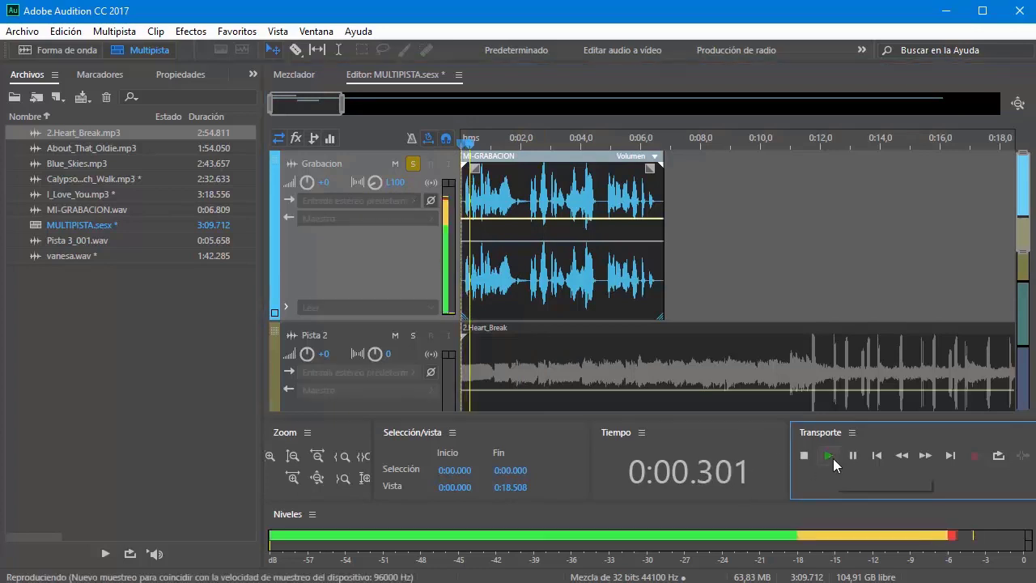
{"action": "left_click", "coordinate": [828, 456]}
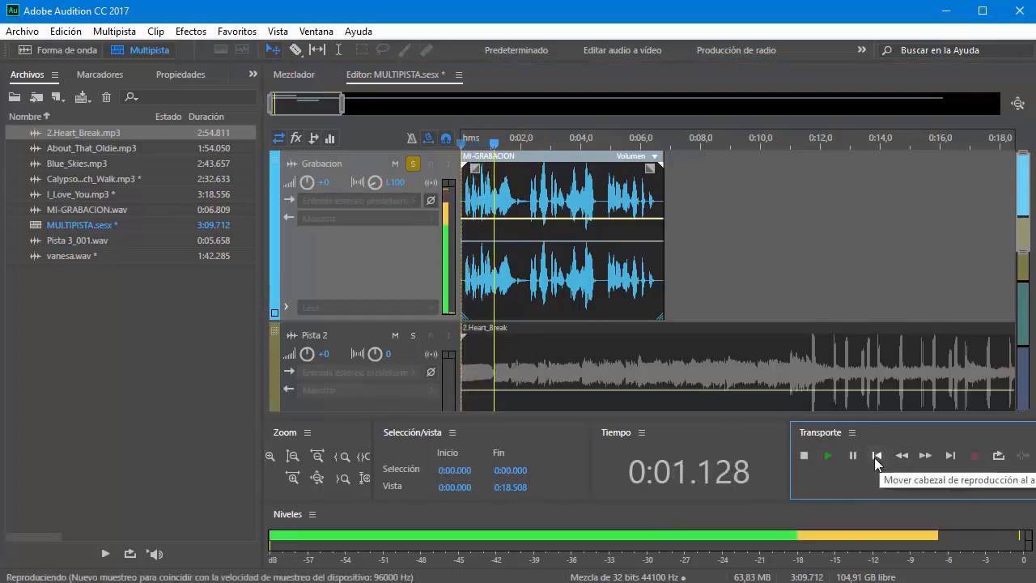
{"action": "left_click", "coordinate": [852, 456]}
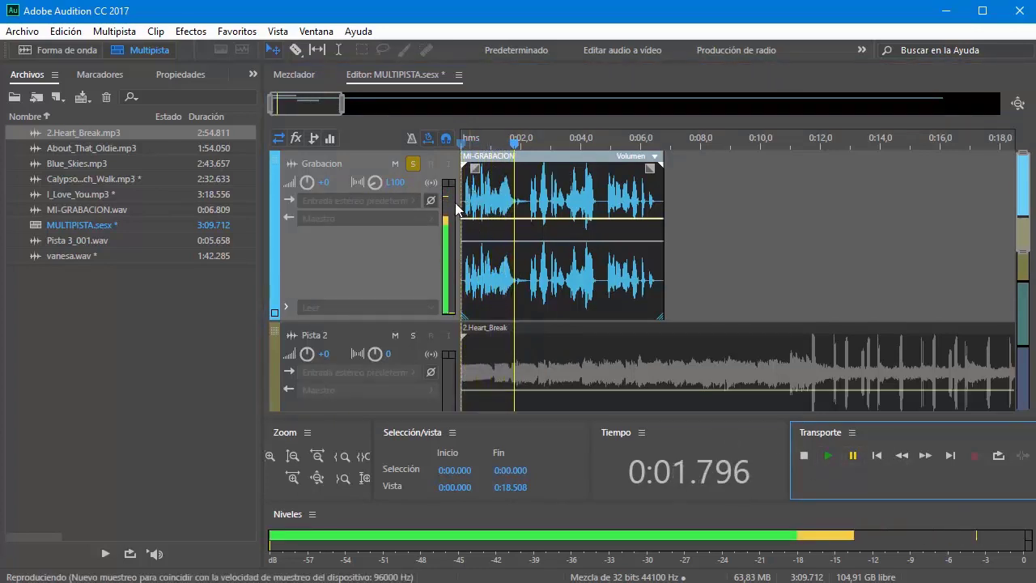
Center the Grabacion track's pan at 0 and play briefly from the session's start
{"action": "left_click", "coordinate": [395, 184]}
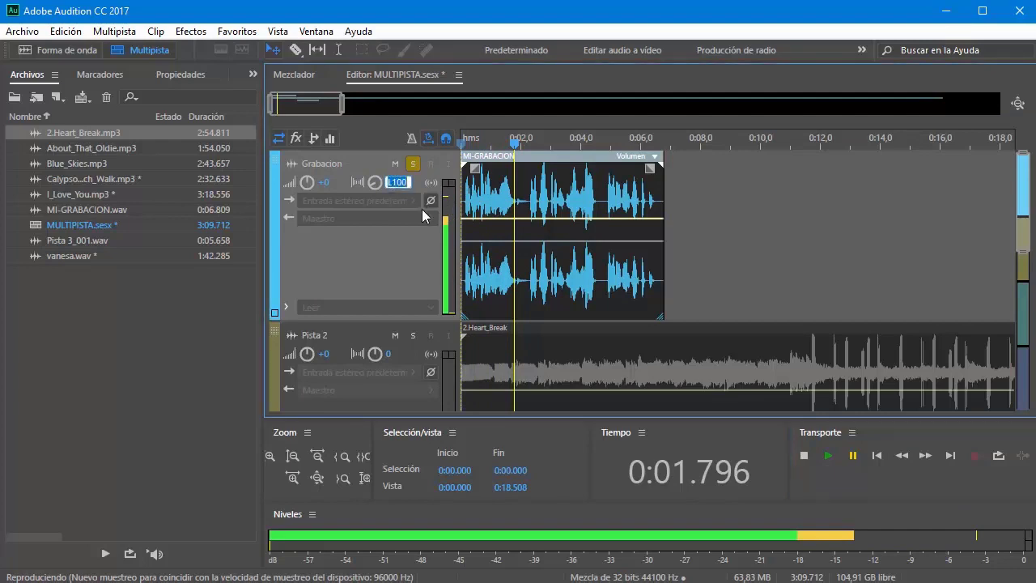
{"action": "type", "text": "0"}
{"action": "key", "text": "Return"}
{"action": "left_click_drag", "start_coordinate": [515, 143], "coordinate": [460, 154]}
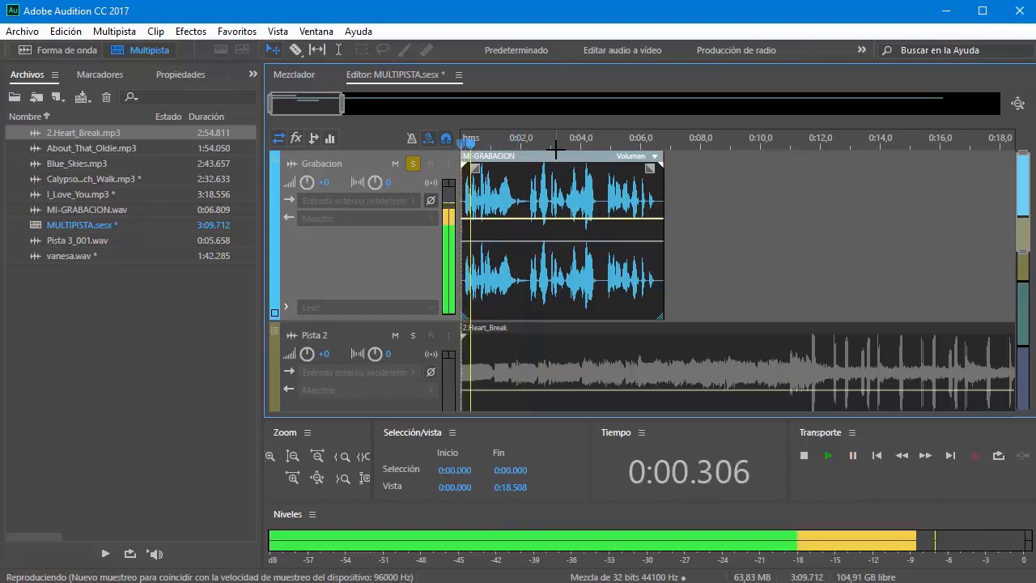
{"action": "key", "text": "space"}
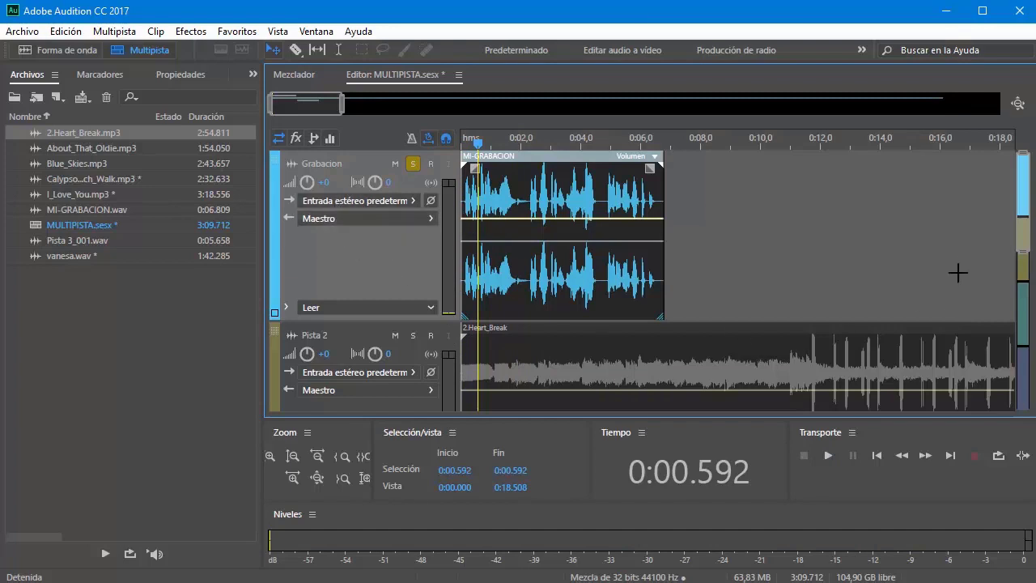
Look over the Maestro track, show the tracks' effects racks, and review the effect categories for Grabacion's first slot without choosing one
{"action": "left_click_drag", "start_coordinate": [1021, 227], "coordinate": [1022, 306]}
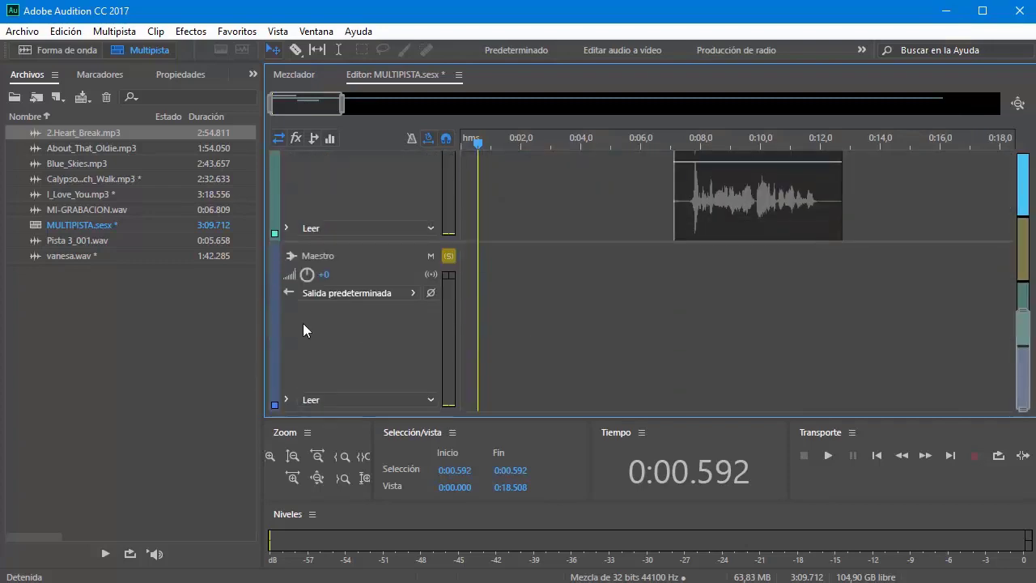
{"action": "left_click_drag", "start_coordinate": [1023, 343], "coordinate": [1024, 182]}
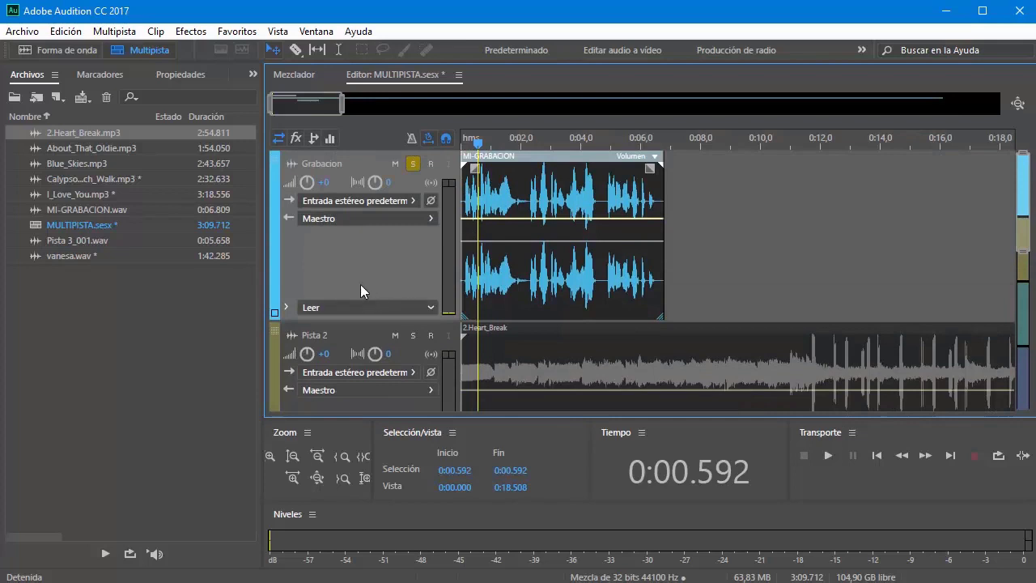
{"action": "left_click", "coordinate": [296, 139]}
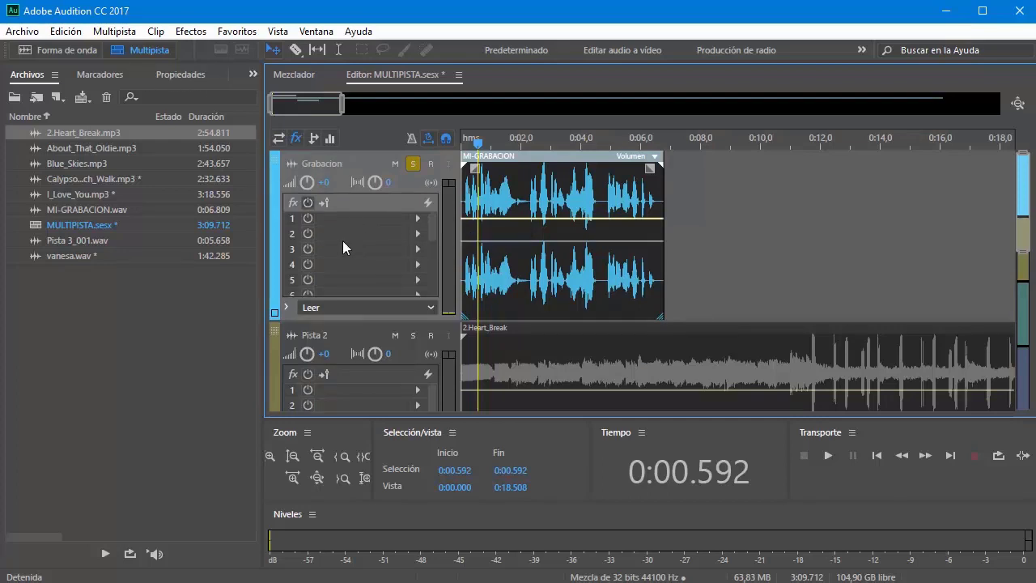
{"action": "left_click", "coordinate": [417, 218]}
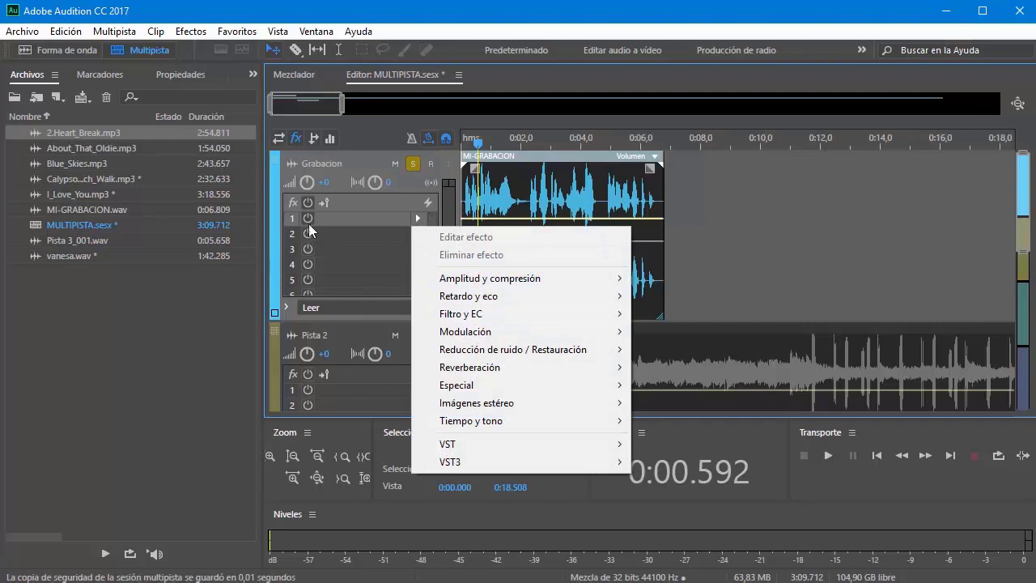
{"action": "key", "text": "Escape"}
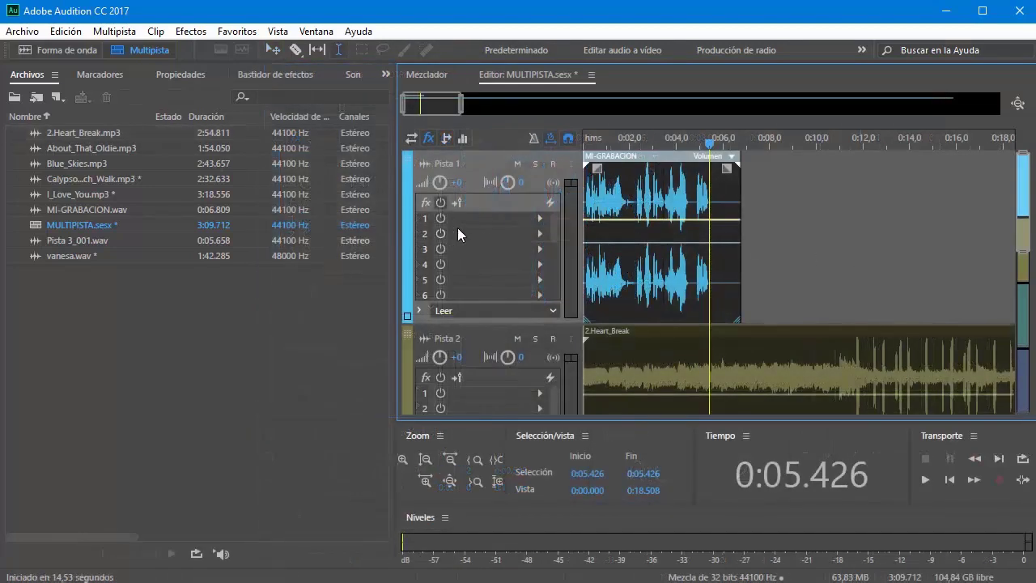
View the tracks' sends and EC controls, and return to the inputs/outputs view
{"action": "left_click", "coordinate": [444, 139]}
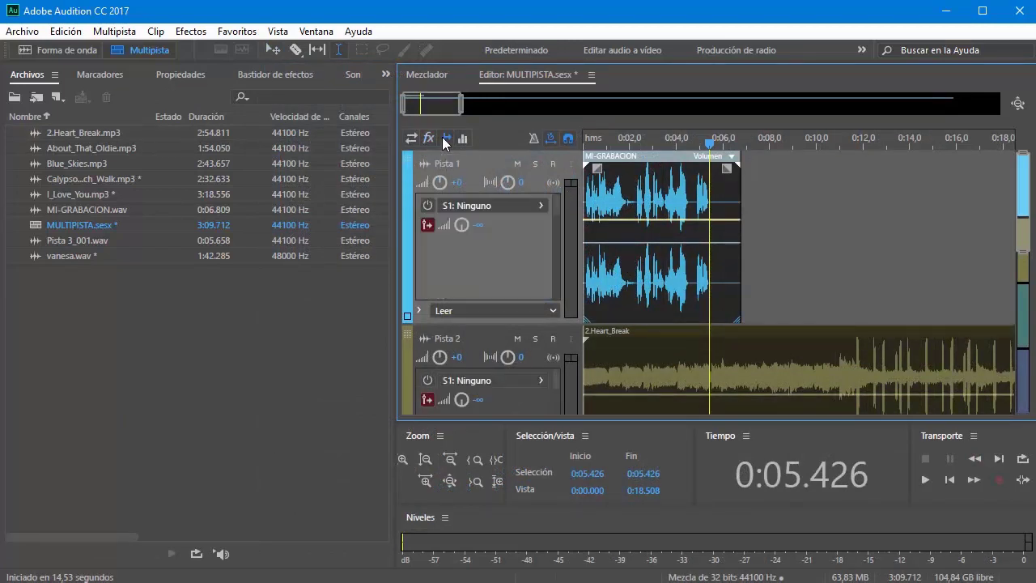
{"action": "left_click", "coordinate": [465, 138]}
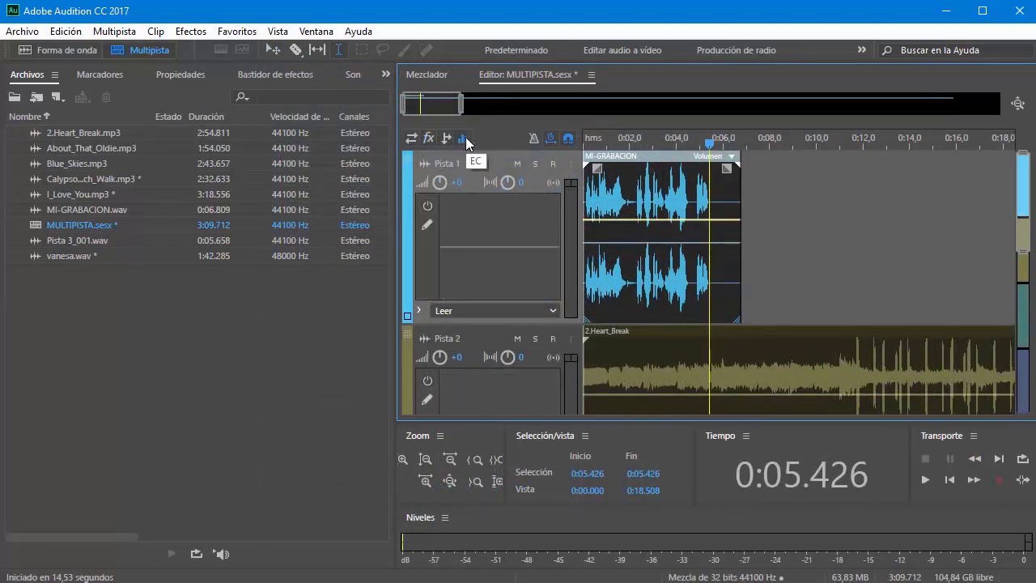
{"action": "left_click", "coordinate": [411, 138]}
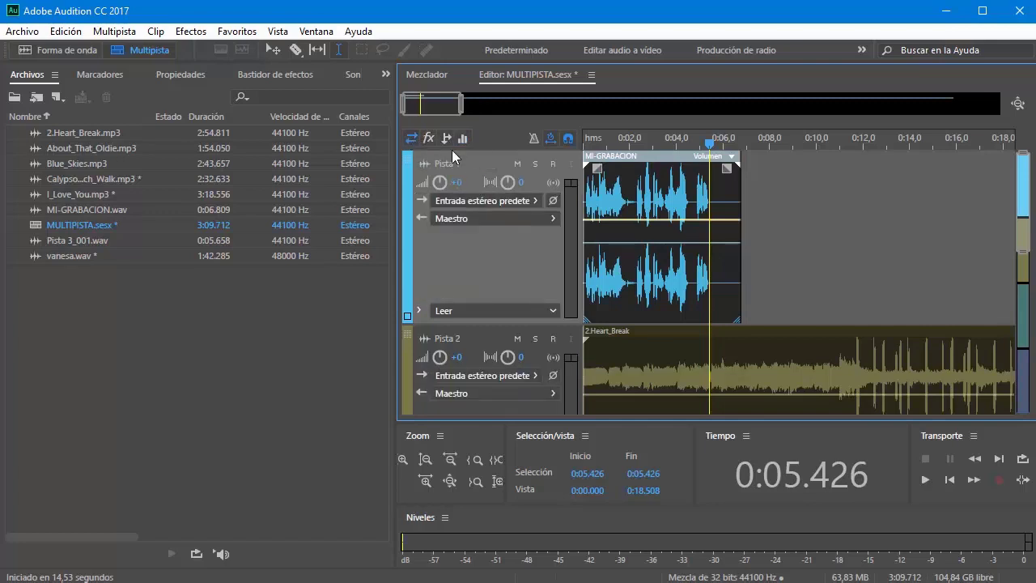
Rename Pista 1 as Grabacion in the editor and check the track's title in the Mezclador
{"action": "left_click", "coordinate": [434, 72]}
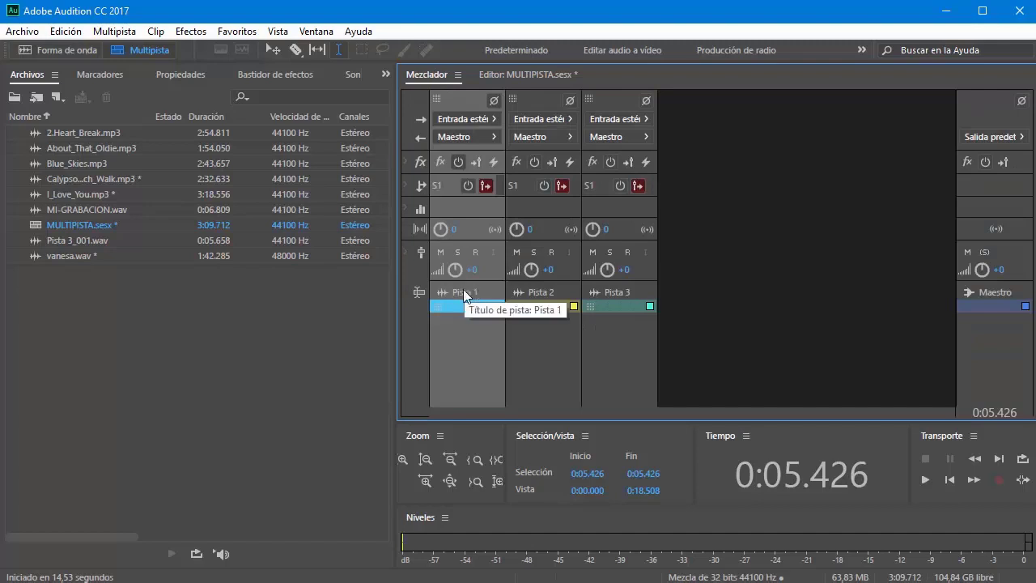
{"action": "left_click", "coordinate": [525, 72]}
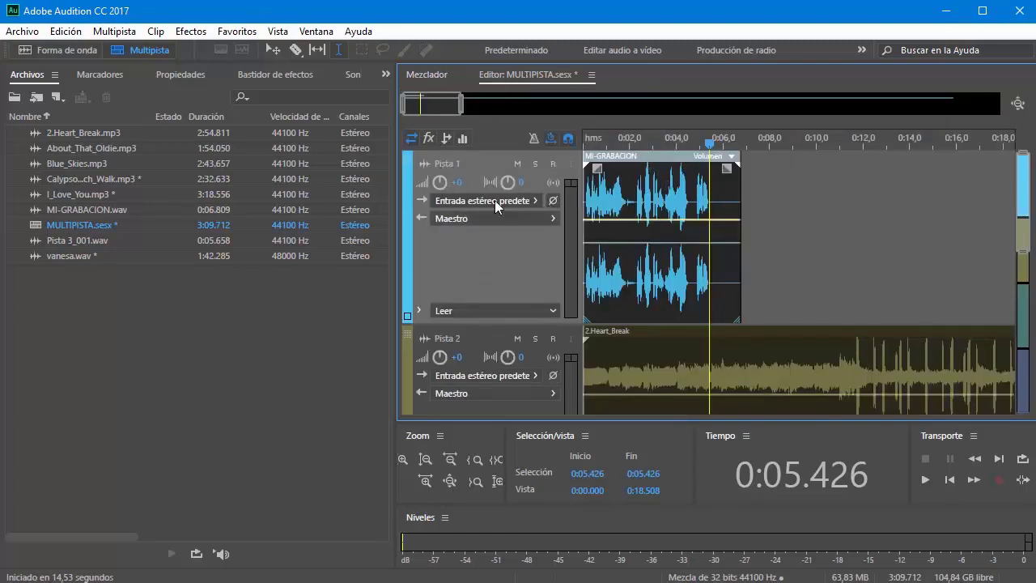
{"action": "left_click", "coordinate": [450, 165]}
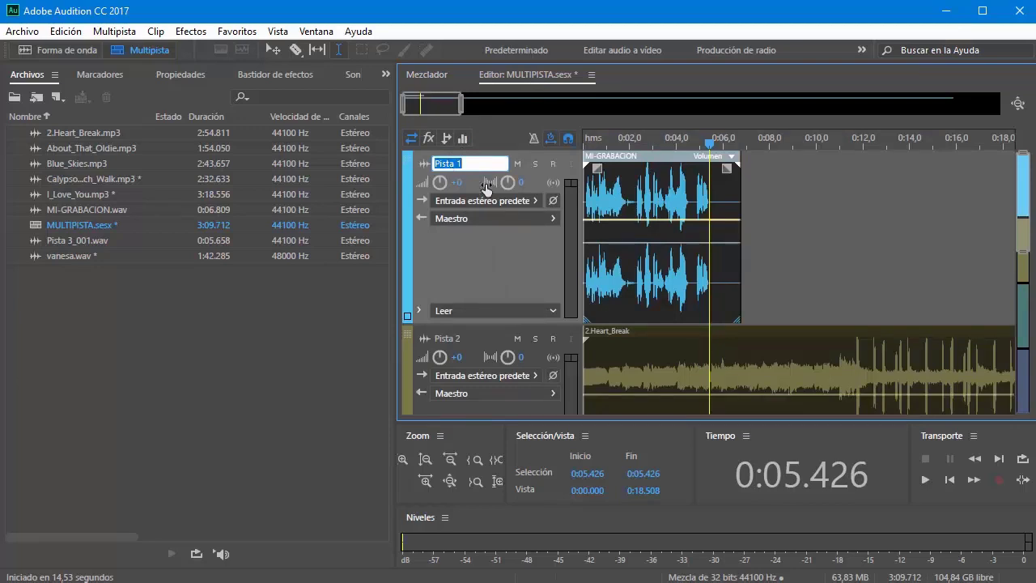
{"action": "type", "text": "Grabacion mia"}
{"action": "key", "text": "Return"}
{"action": "left_click", "coordinate": [431, 75]}
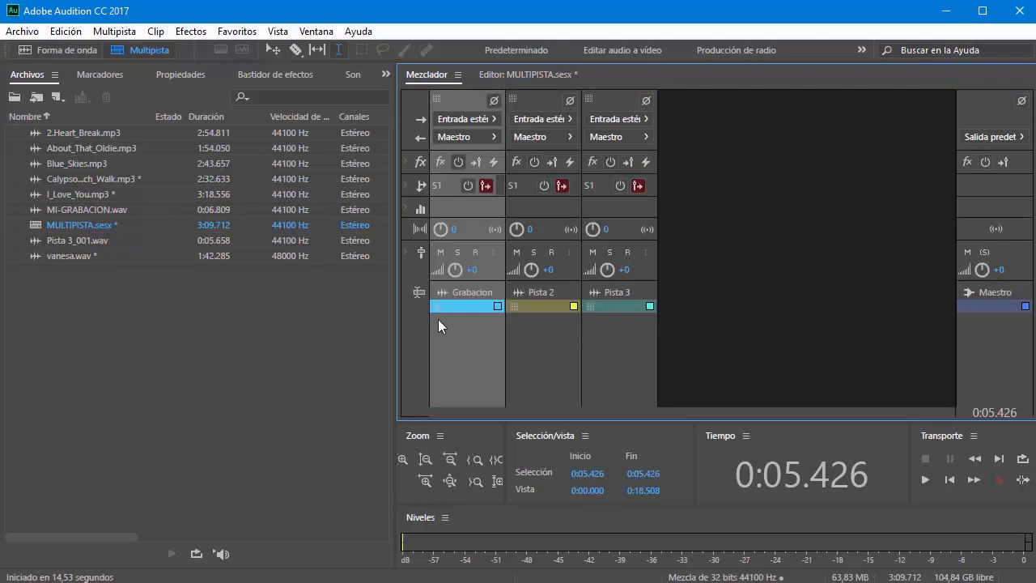
Compare the session editor with the Mezclador, review the output routing options of the Grabacion track without choosing one, and return to the editor
{"action": "left_click", "coordinate": [512, 76]}
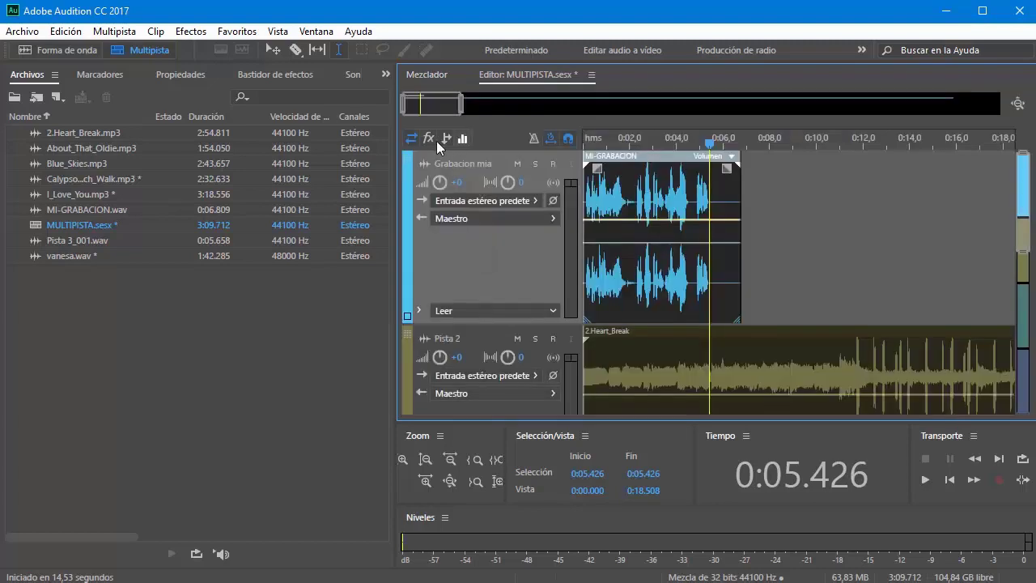
{"action": "left_click", "coordinate": [435, 75]}
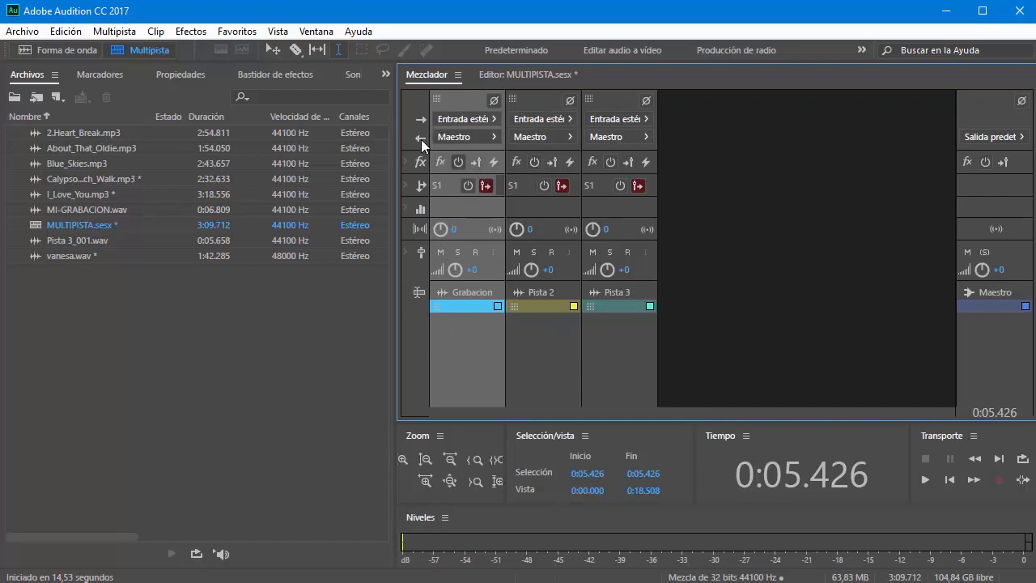
{"action": "left_click", "coordinate": [490, 137]}
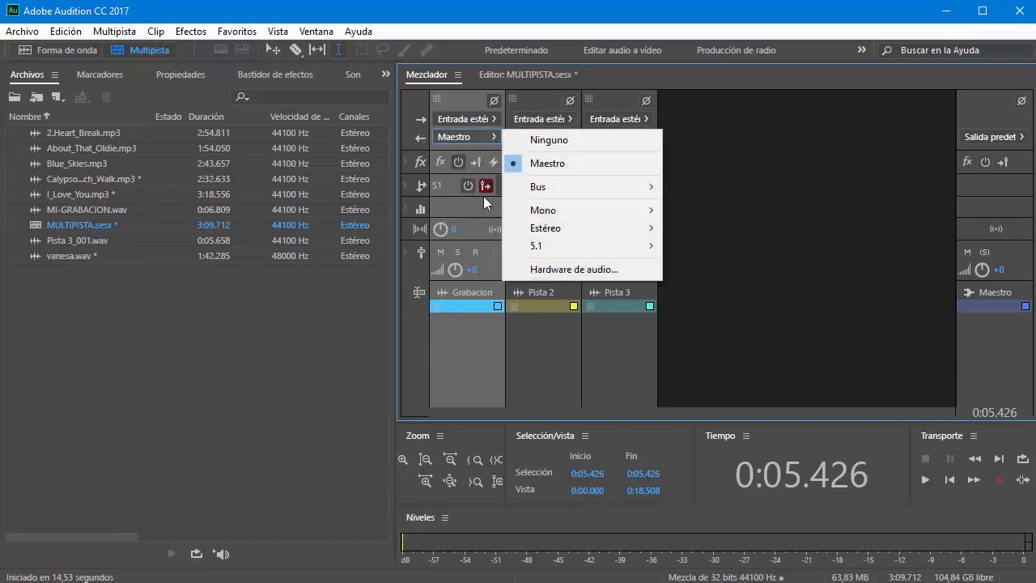
{"action": "left_click", "coordinate": [737, 407]}
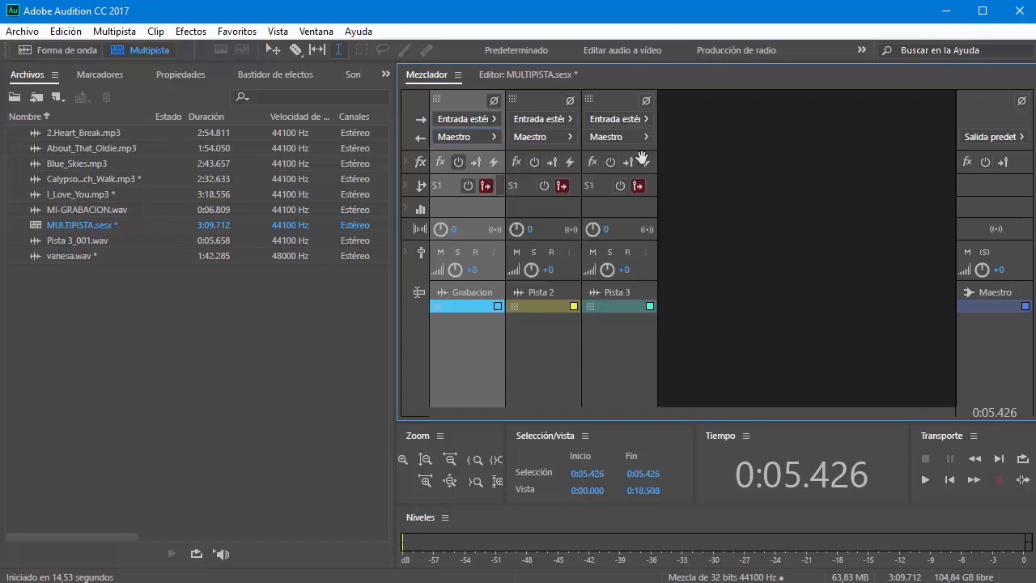
{"action": "left_click", "coordinate": [507, 74]}
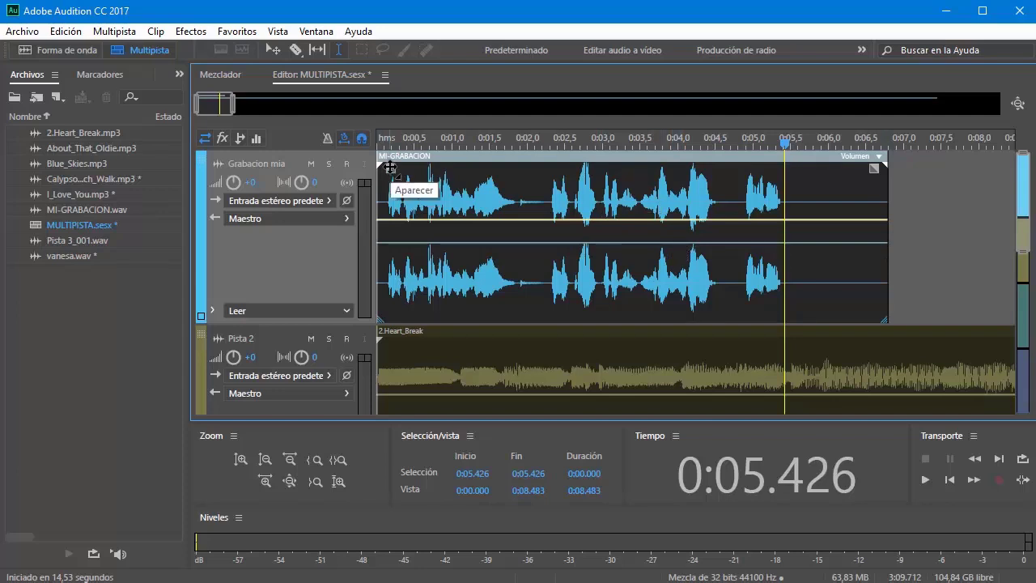
Try a fade-in and fade-out on the MI-GRABACION clip, trim its end to about 2.2 s, and undo the trim
{"action": "left_click_drag", "start_coordinate": [390, 167], "coordinate": [432, 170]}
{"action": "left_click_drag", "start_coordinate": [874, 173], "coordinate": [822, 169]}
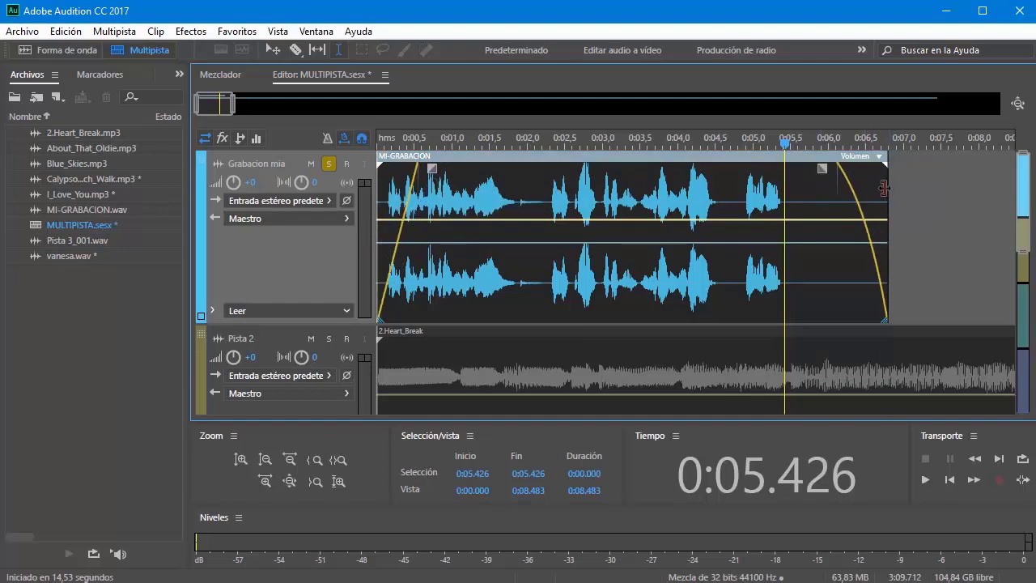
{"action": "left_click_drag", "start_coordinate": [890, 188], "coordinate": [542, 209]}
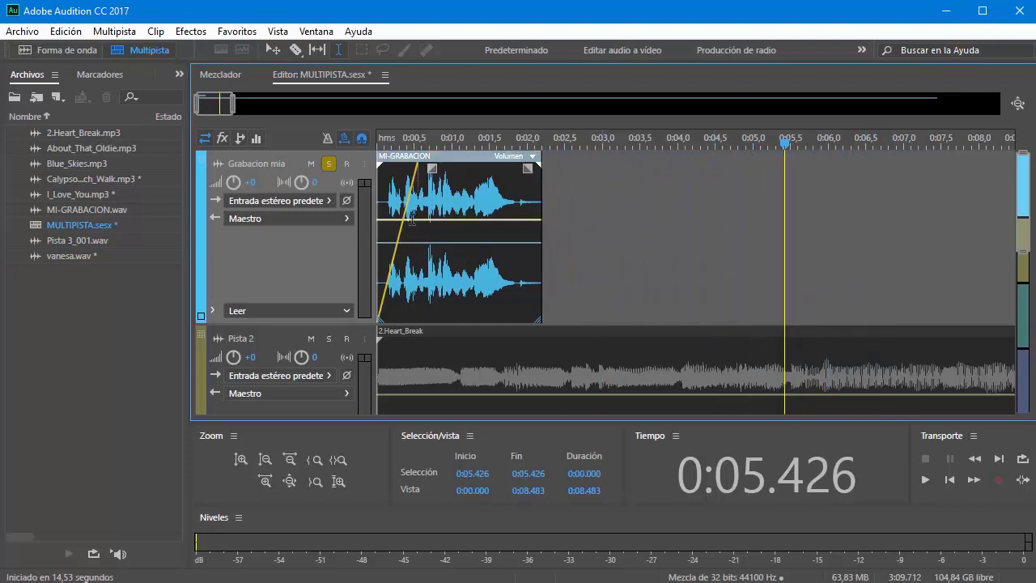
{"action": "key", "text": "ctrl+z"}
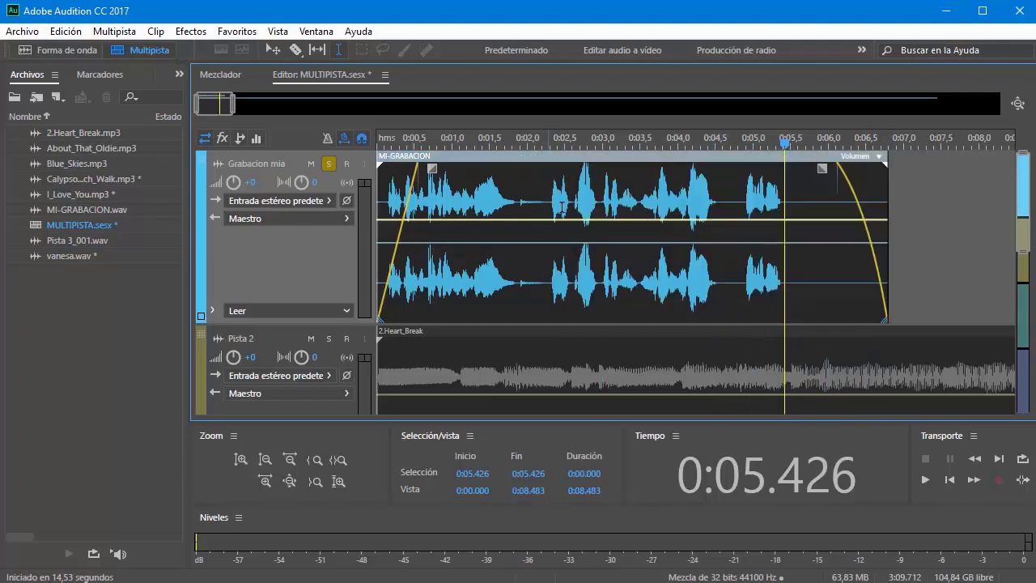
Remove the fade-out and fade-in from the MI-GRABACION clip
{"action": "left_click_drag", "start_coordinate": [836, 170], "coordinate": [887, 169]}
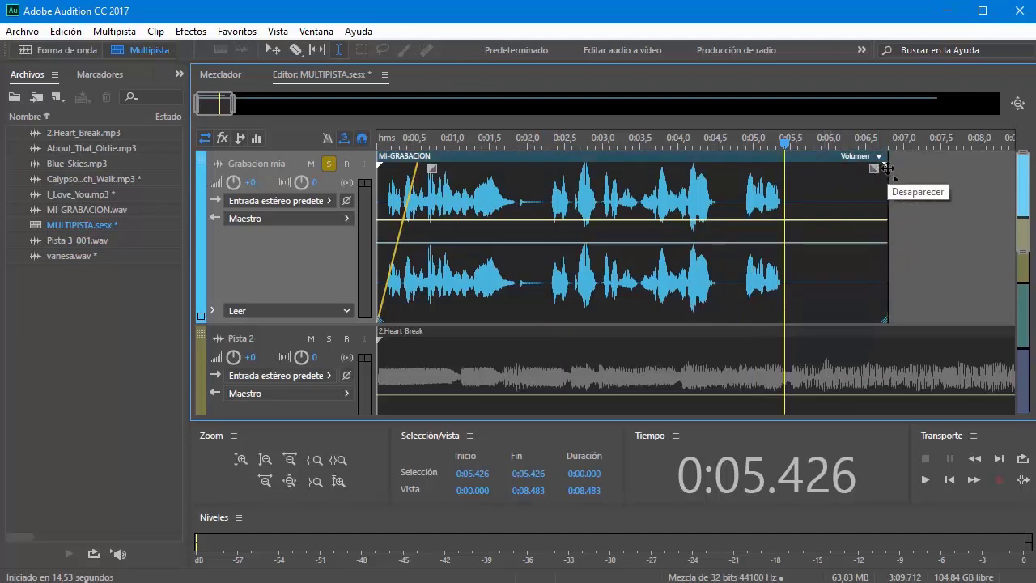
{"action": "left_click_drag", "start_coordinate": [429, 168], "coordinate": [379, 168]}
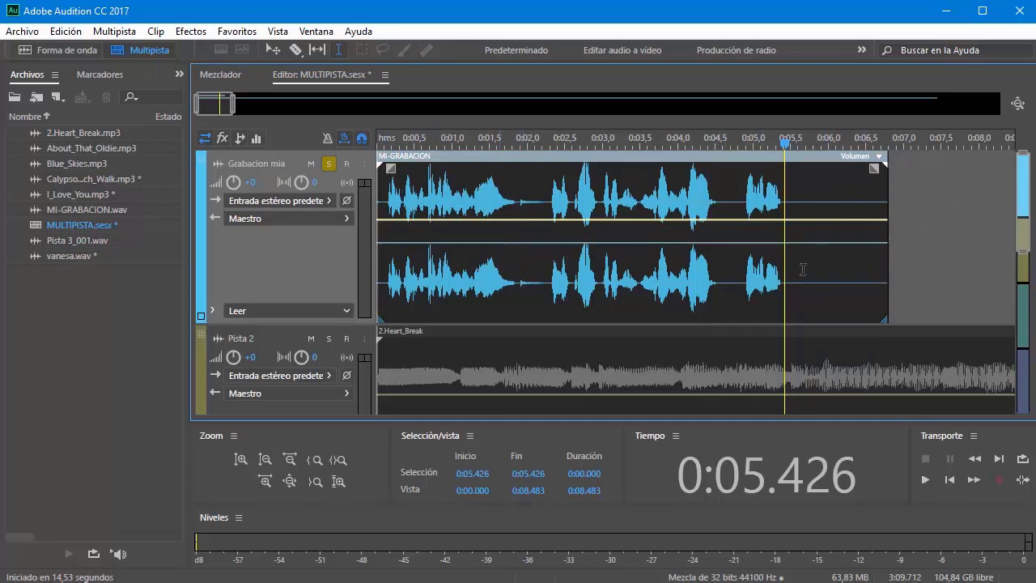
{"action": "left_click_drag", "start_coordinate": [885, 232], "coordinate": [909, 231]}
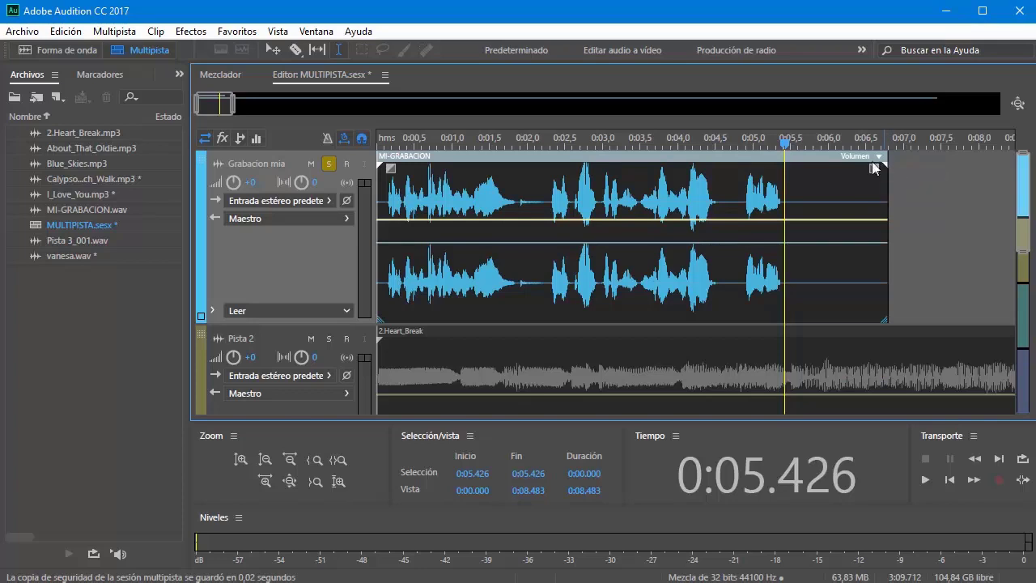
Check that global clip stretching is active and play the unstretched recording from about 0:01.0
{"action": "left_click", "coordinate": [159, 36]}
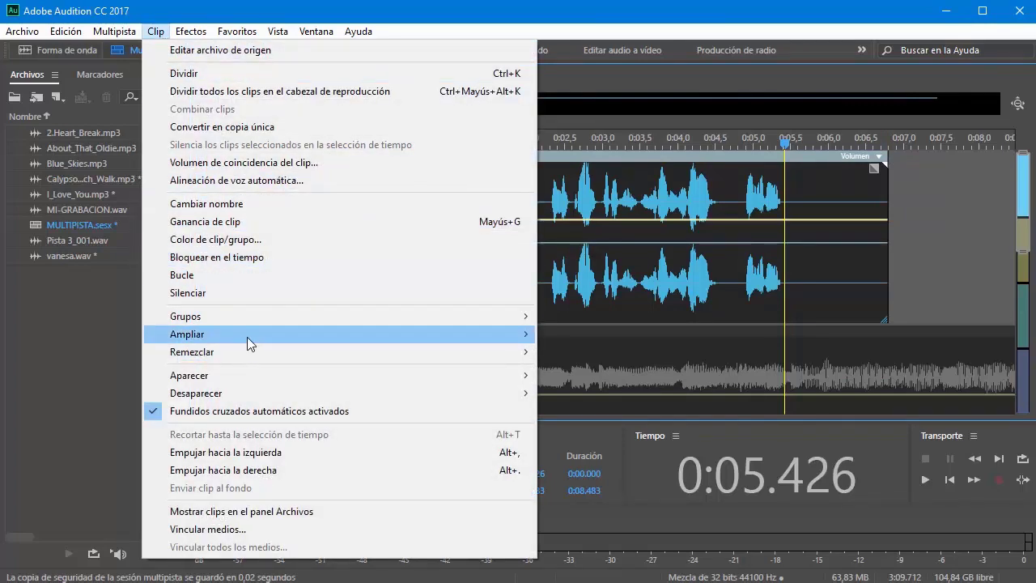
{"action": "mouse_move", "coordinate": [247, 334]}
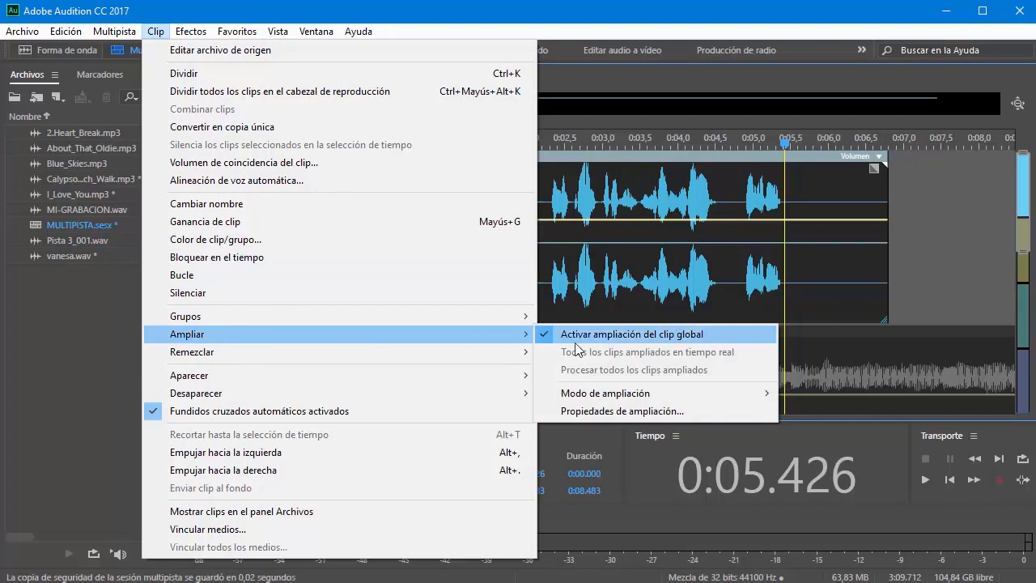
{"action": "left_click", "coordinate": [656, 334]}
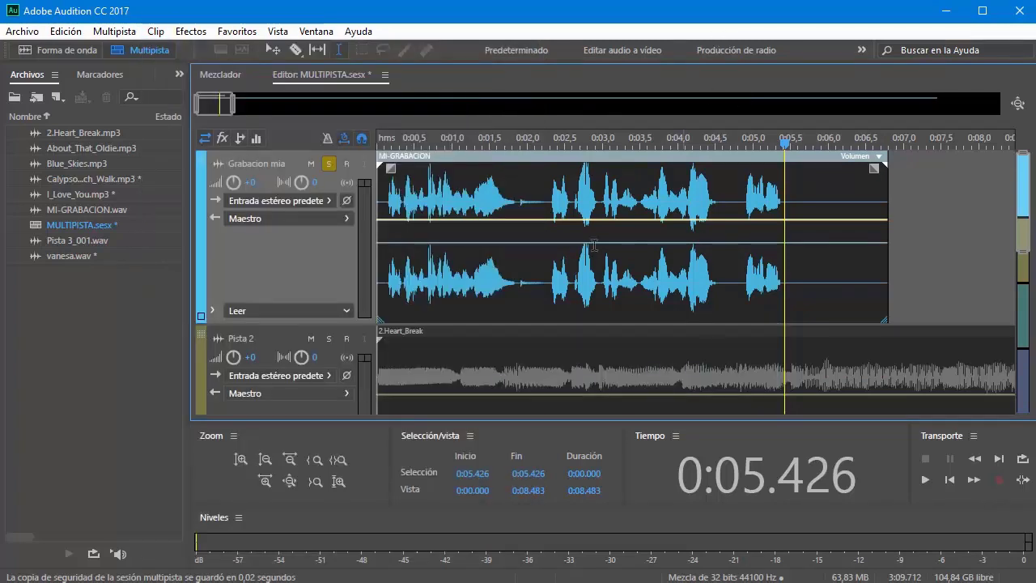
{"action": "left_click", "coordinate": [454, 139]}
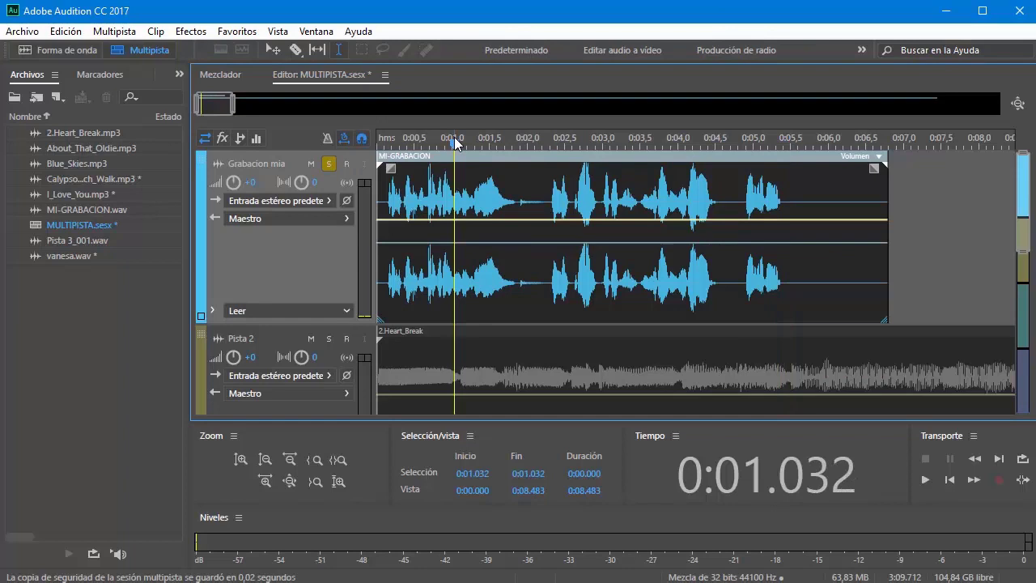
{"action": "key", "text": "space"}
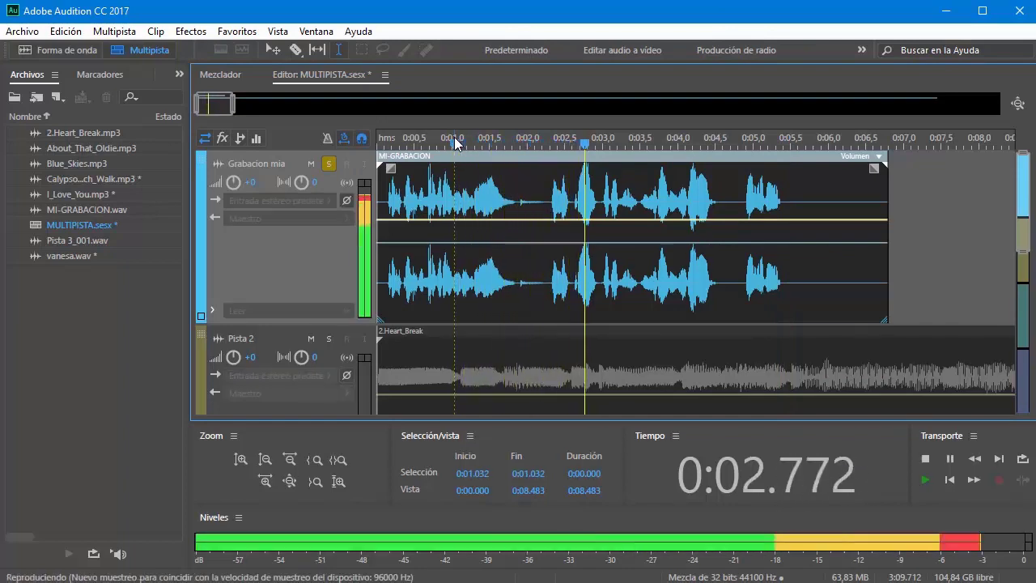
{"action": "key", "text": "space"}
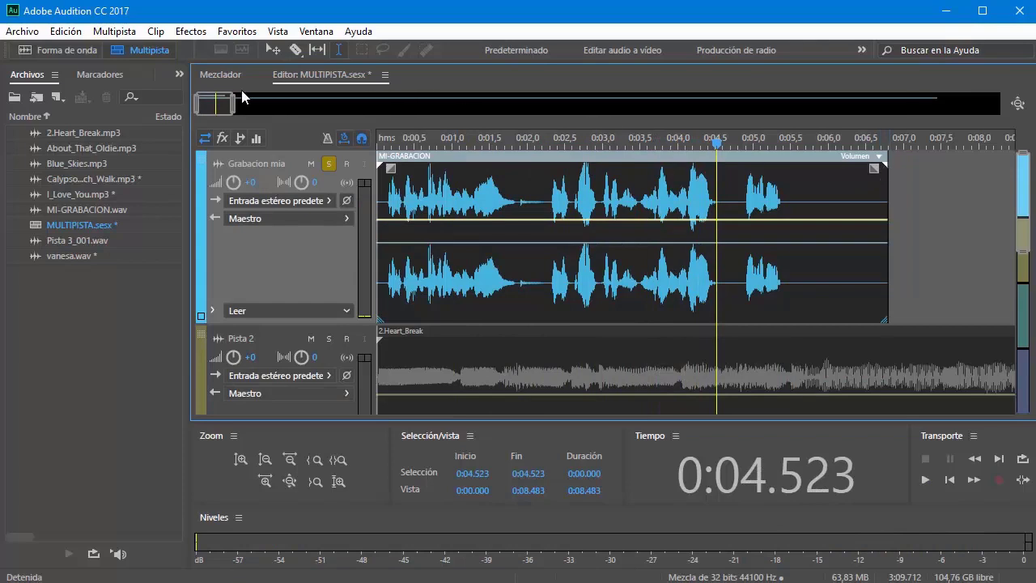
Stretch the MI-GRABACION clip to about 189% and play it from the session's start
{"action": "left_click_drag", "start_coordinate": [234, 105], "coordinate": [267, 106]}
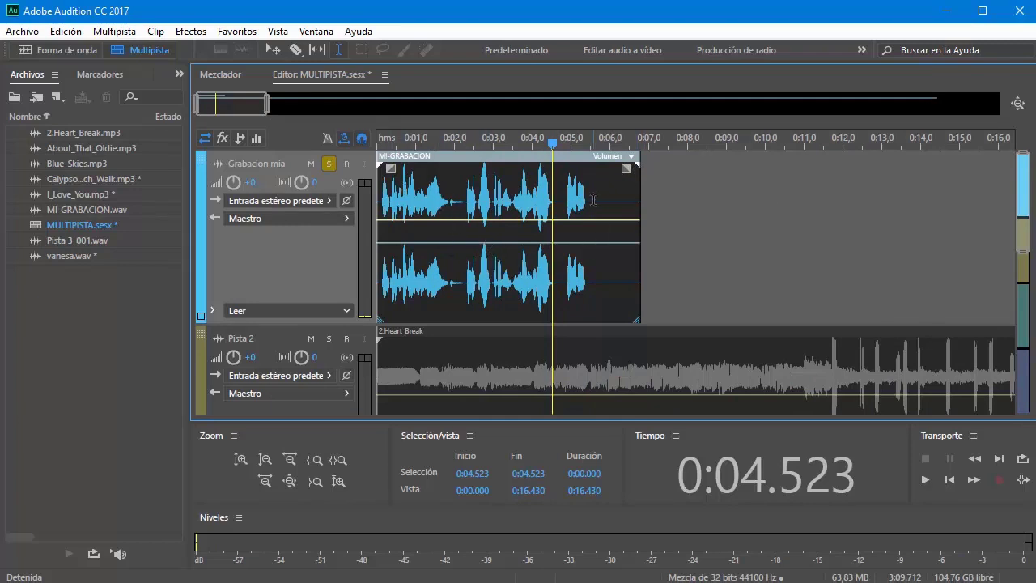
{"action": "left_click_drag", "start_coordinate": [639, 163], "coordinate": [878, 168]}
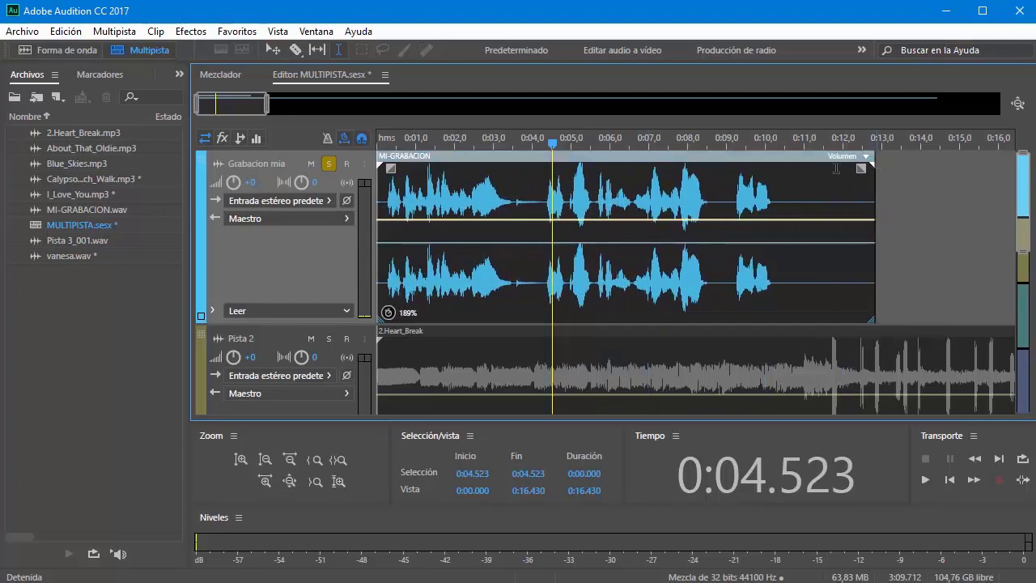
{"action": "key", "text": "Home"}
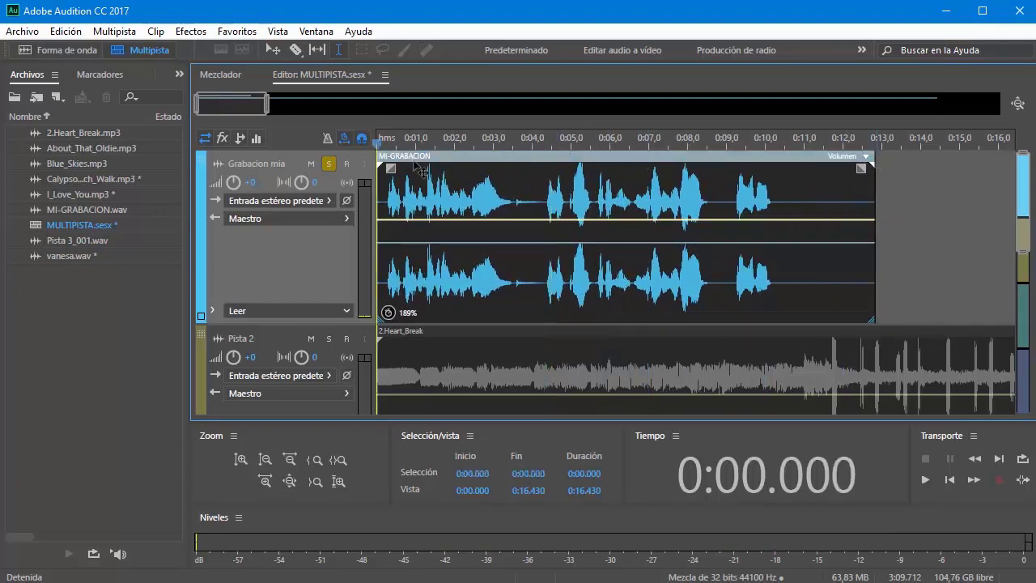
{"action": "key", "text": "space"}
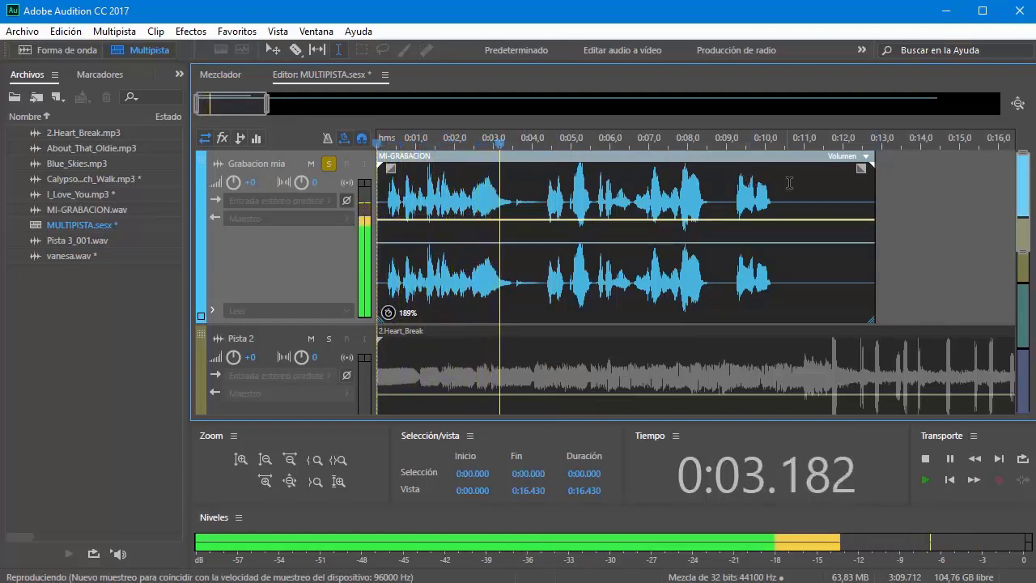
{"action": "key", "text": "space"}
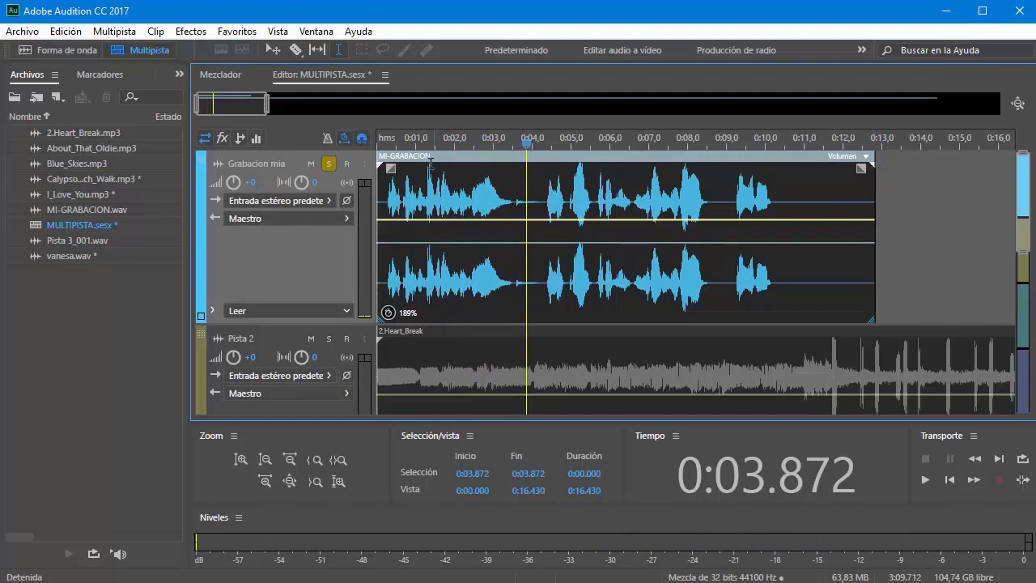
Compress the MI-GRABACION clip to about 29% and play it from the session's start
{"action": "left_click", "coordinate": [379, 139]}
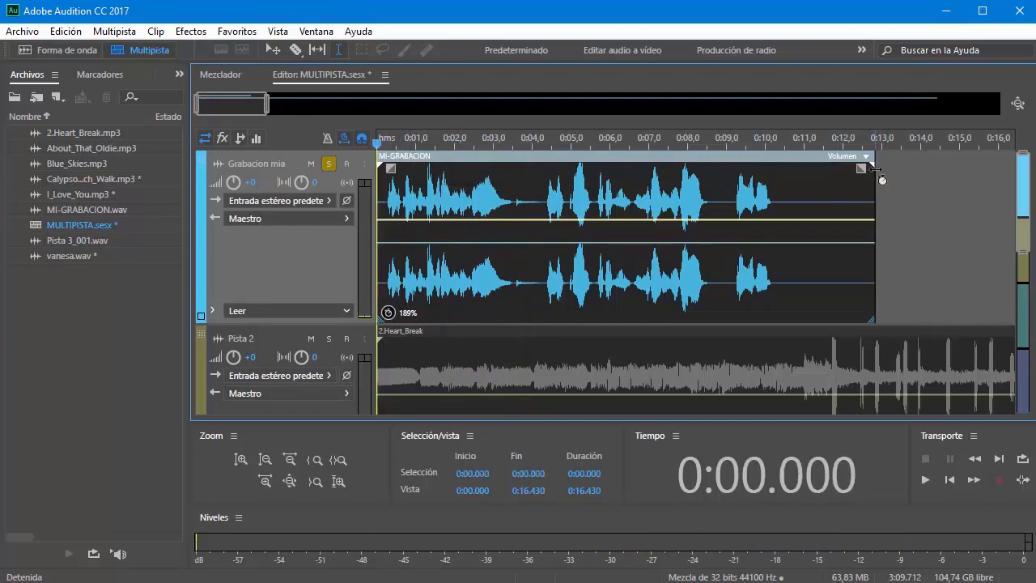
{"action": "left_click_drag", "start_coordinate": [871, 166], "coordinate": [455, 187]}
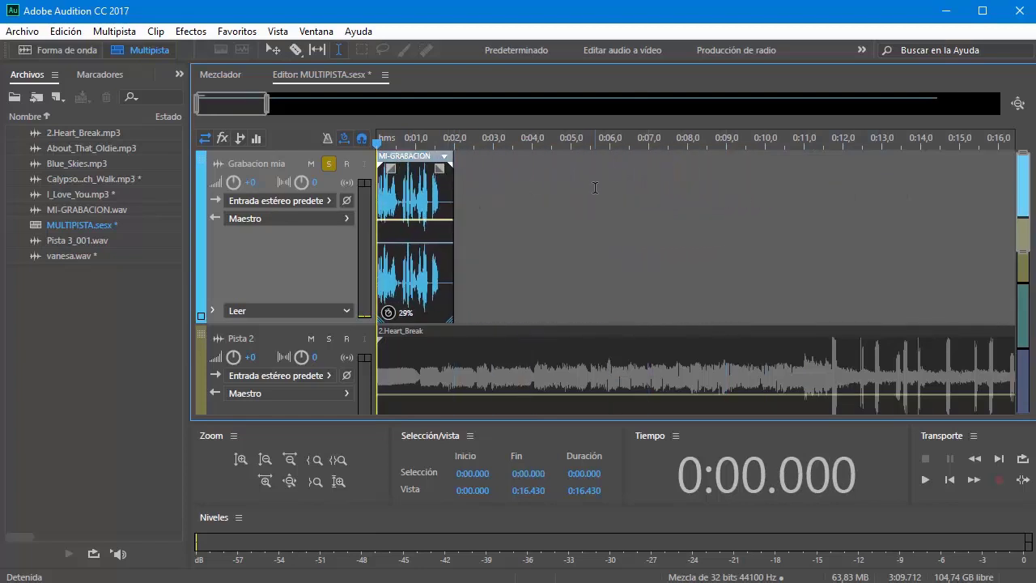
{"action": "key", "text": "space"}
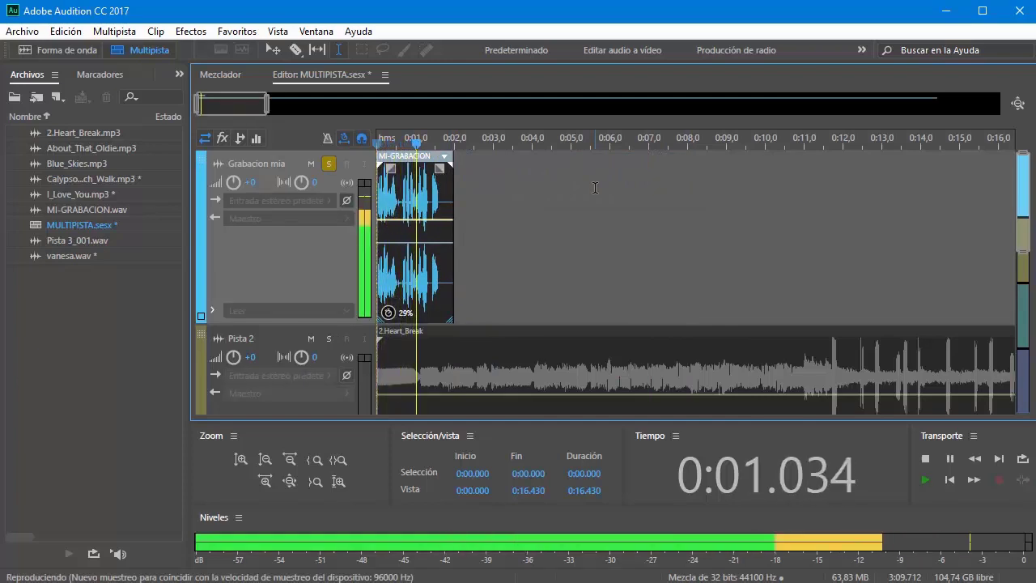
{"action": "key", "text": "space"}
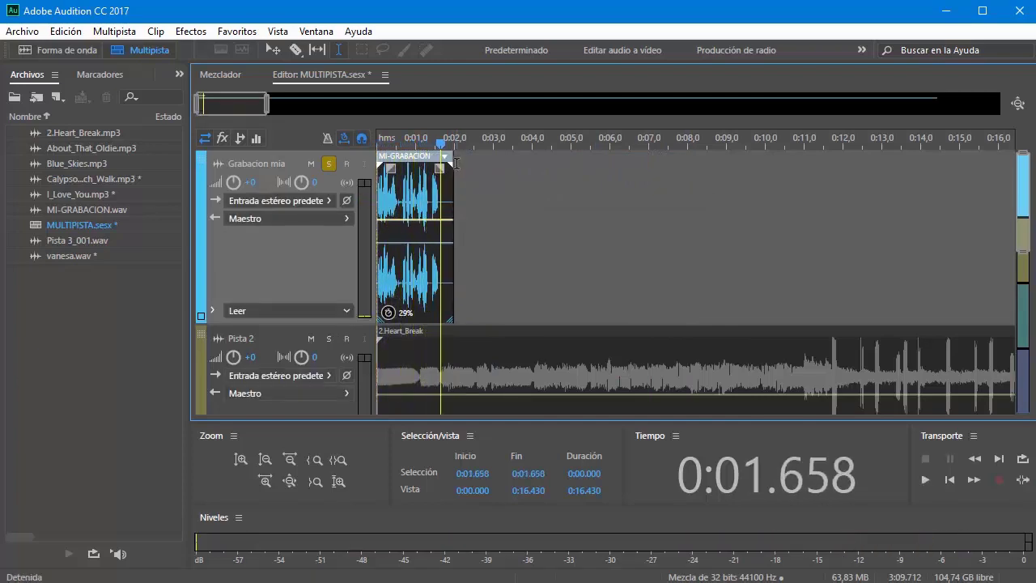
Stretch the MI-GRABACION clip to about 107% and show its Ampliar properties with enough room to read them
{"action": "left_click_drag", "start_coordinate": [454, 168], "coordinate": [658, 170]}
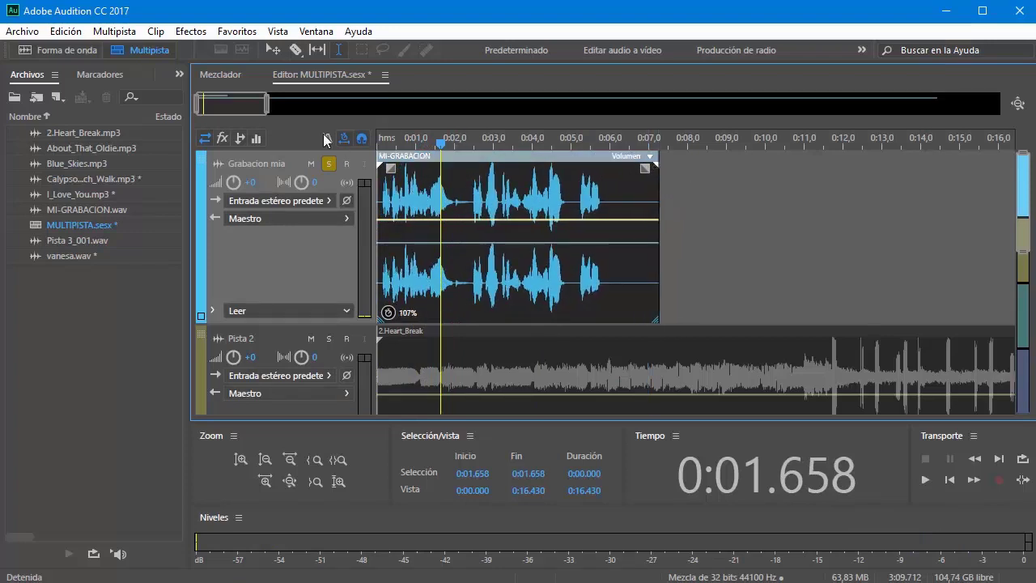
{"action": "left_click", "coordinate": [178, 75]}
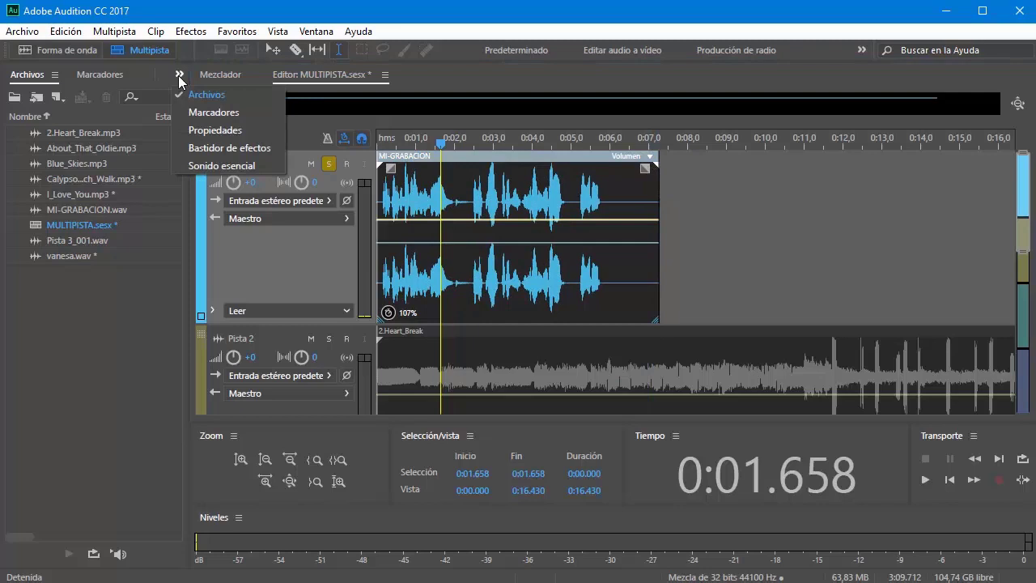
{"action": "left_click", "coordinate": [209, 130]}
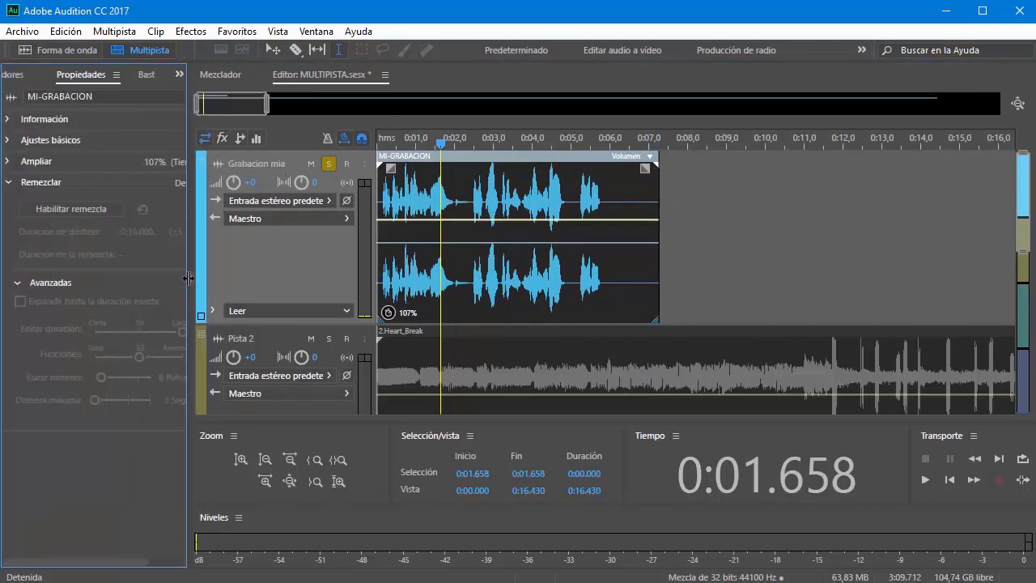
{"action": "left_click", "coordinate": [8, 161]}
{"action": "left_click_drag", "start_coordinate": [188, 246], "coordinate": [271, 246]}
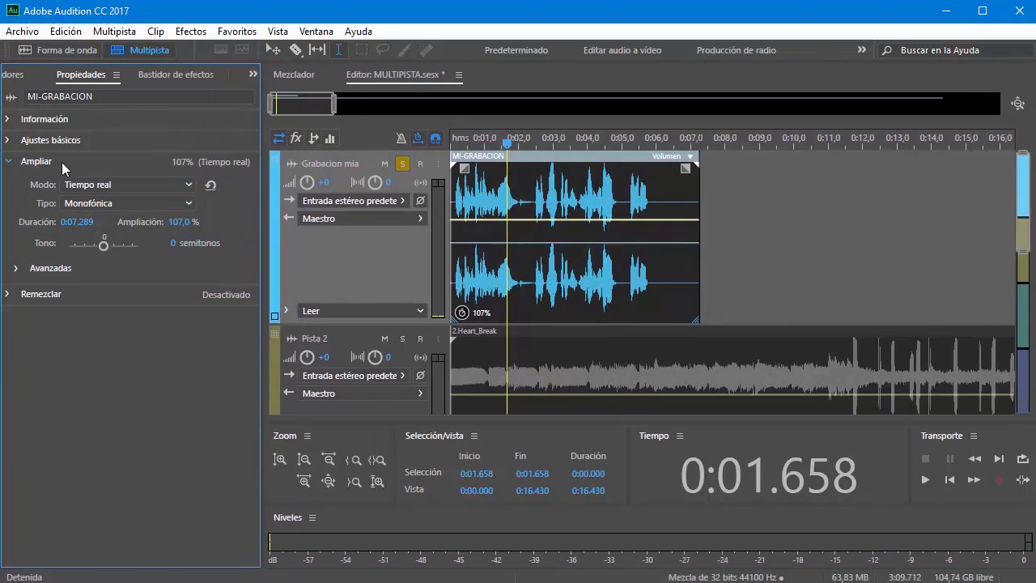
Set the MI-GRABACION clip's Ampliación to 100% and play it briefly from near its start
{"action": "left_click", "coordinate": [184, 220]}
{"action": "type", "text": "1"}
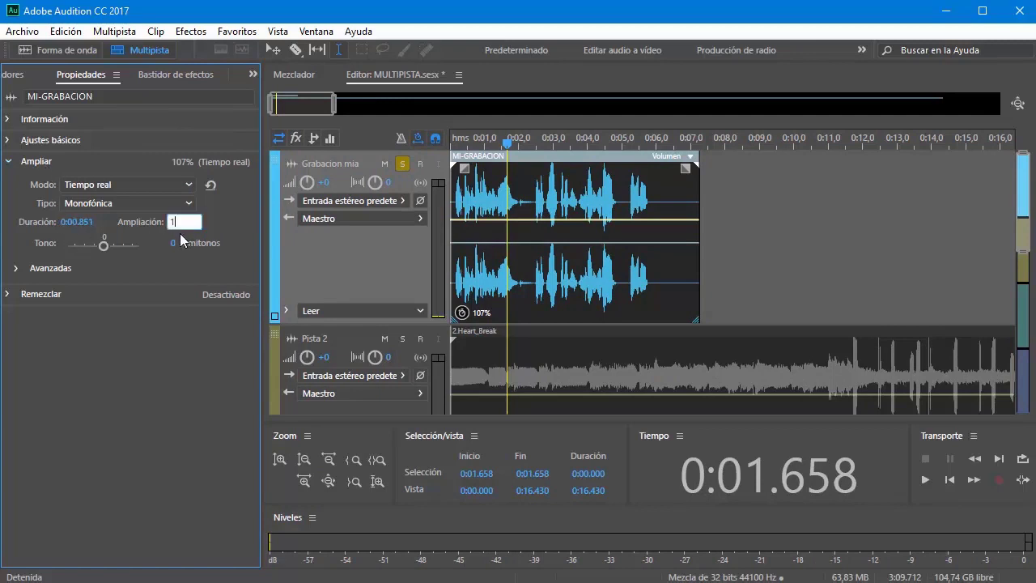
{"action": "type", "text": "00"}
{"action": "key", "text": "Return"}
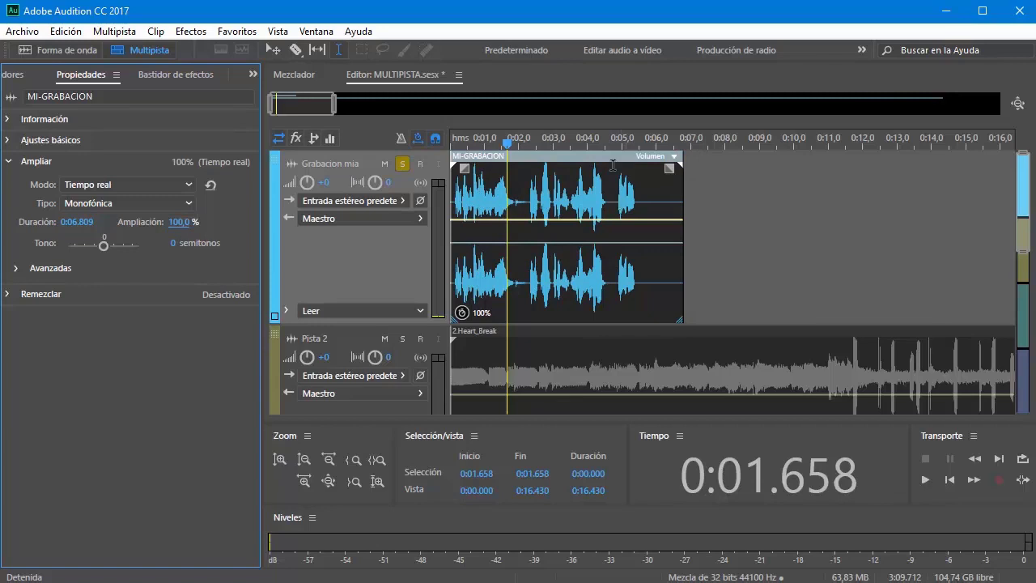
{"action": "left_click_drag", "start_coordinate": [508, 142], "coordinate": [456, 142]}
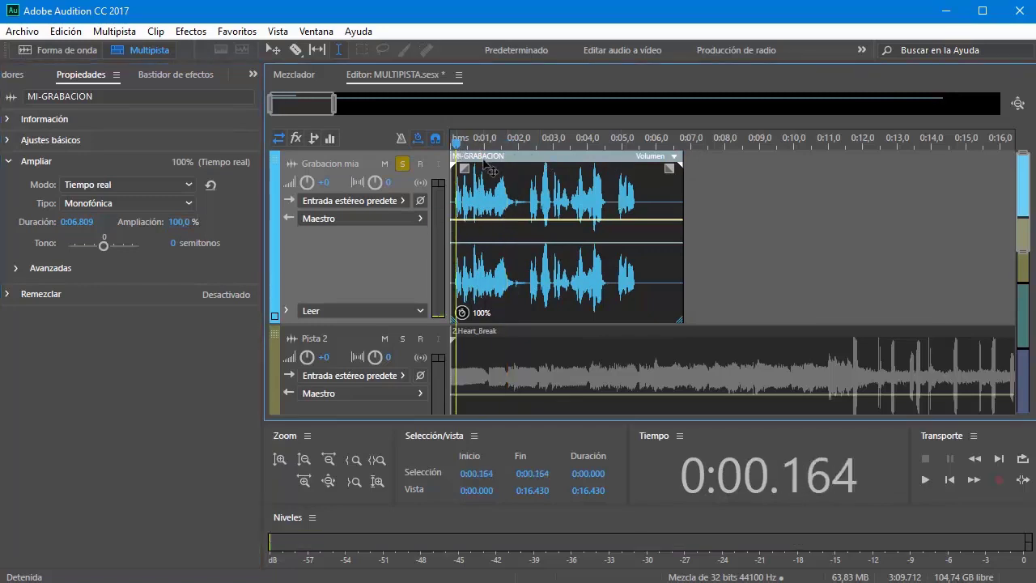
{"action": "key", "text": "space"}
{"action": "key", "text": "space"}
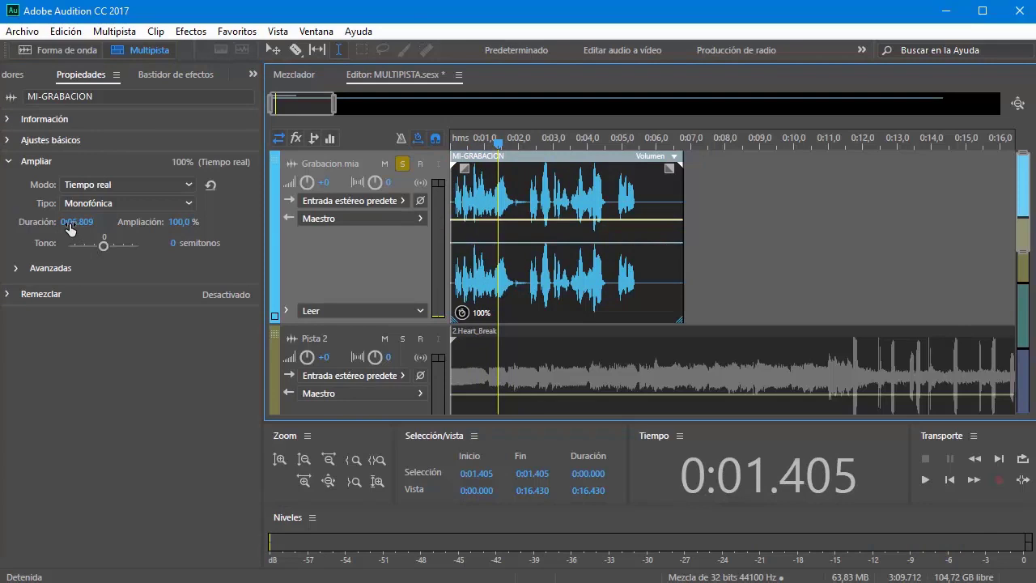
Set the MI-GRABACION clip's Duración to about 8.2 seconds and play the stretched clip briefly
{"action": "left_click_drag", "start_coordinate": [72, 221], "coordinate": [84, 223]}
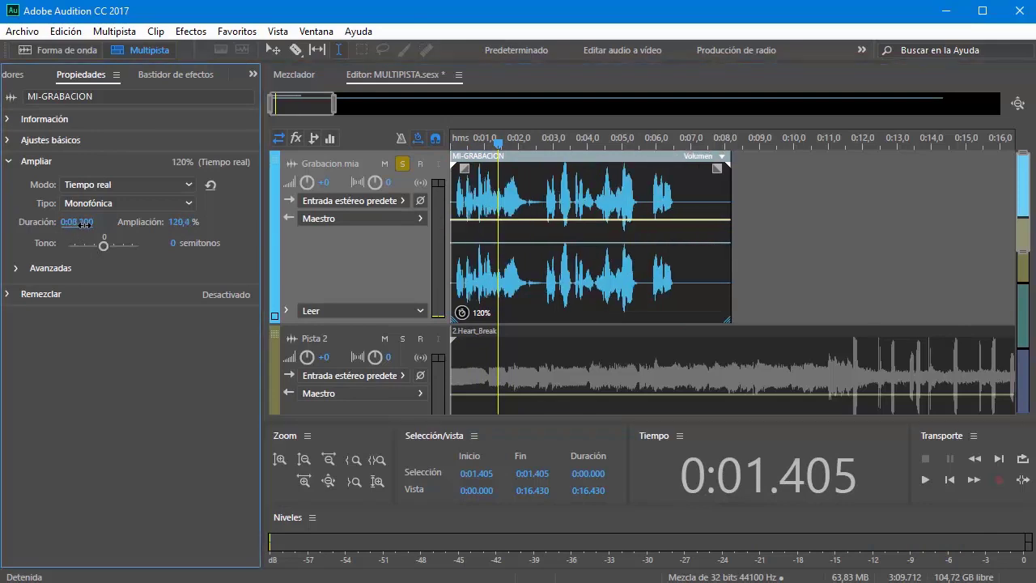
{"action": "left_click_drag", "start_coordinate": [84, 224], "coordinate": [79, 222]}
{"action": "key", "text": "space"}
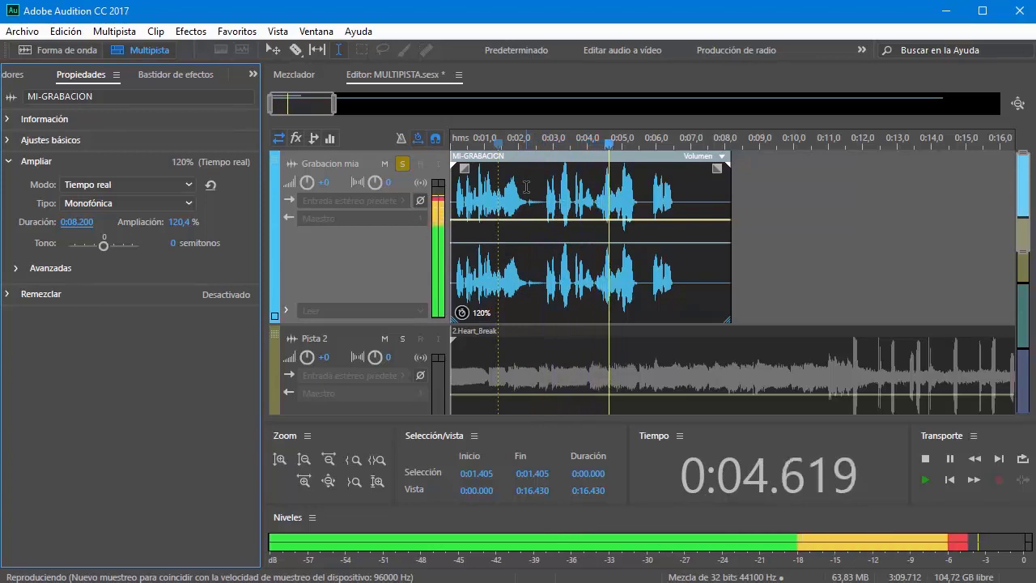
{"action": "key", "text": "space"}
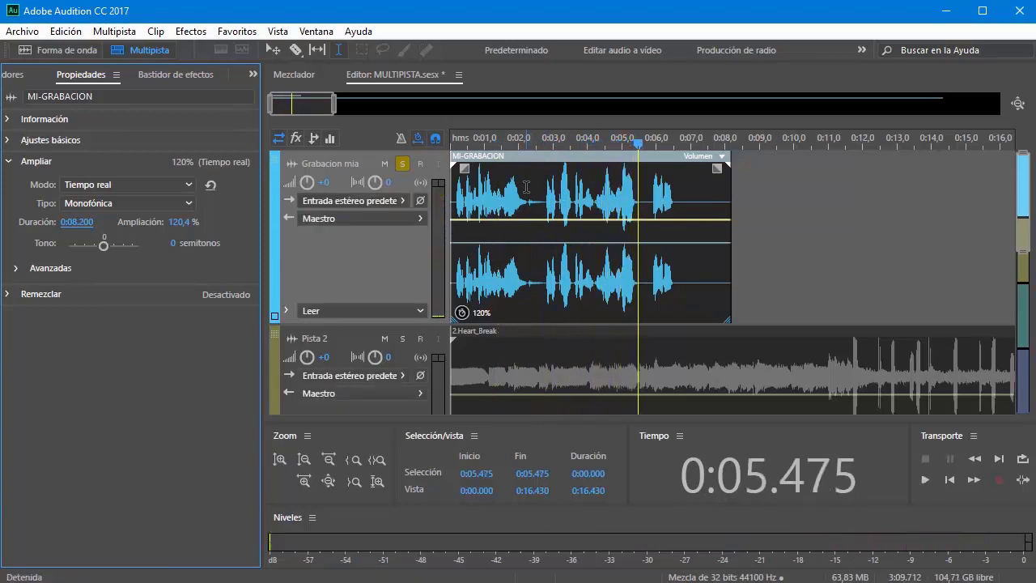
Restore the MI-GRABACION clip's Ampliación to 100%
{"action": "left_click", "coordinate": [183, 221]}
{"action": "type", "text": "100"}
{"action": "key", "text": "Return"}
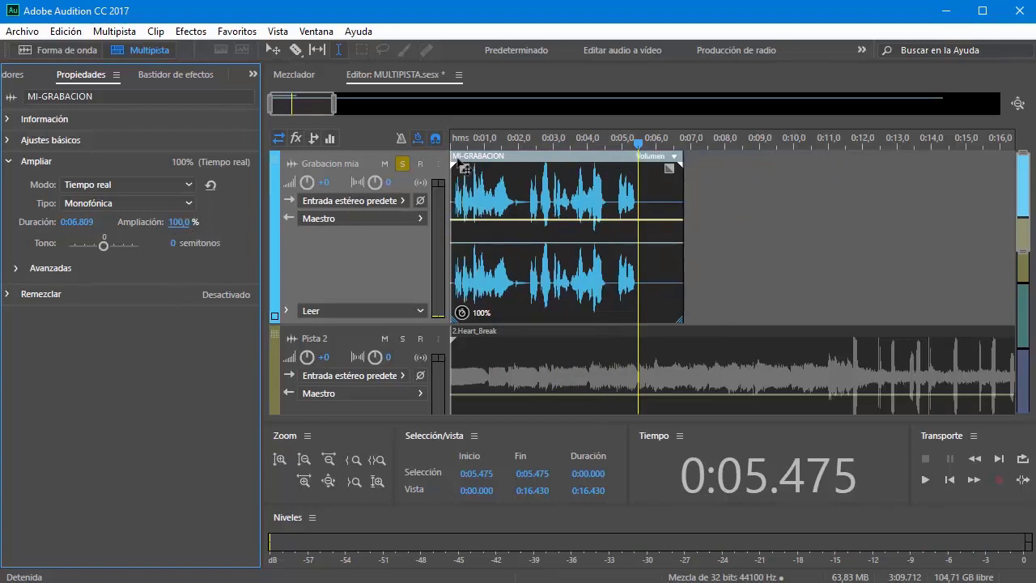
Stretch the MI-GRABACION clip on the track to about 11 seconds (162%) and play it from about 0:03.6
{"action": "left_click_drag", "start_coordinate": [675, 166], "coordinate": [827, 168]}
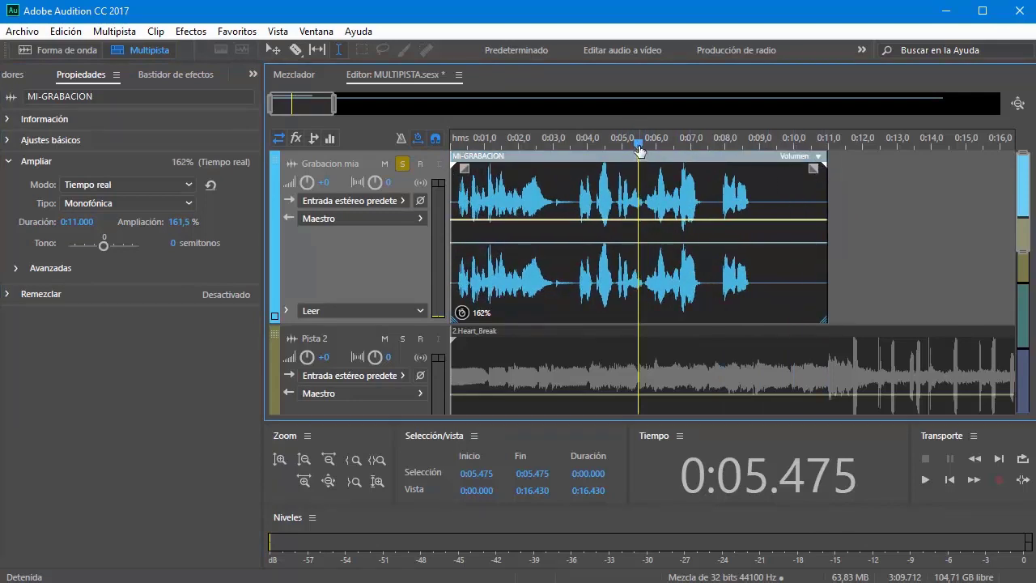
{"action": "left_click_drag", "start_coordinate": [639, 148], "coordinate": [573, 148]}
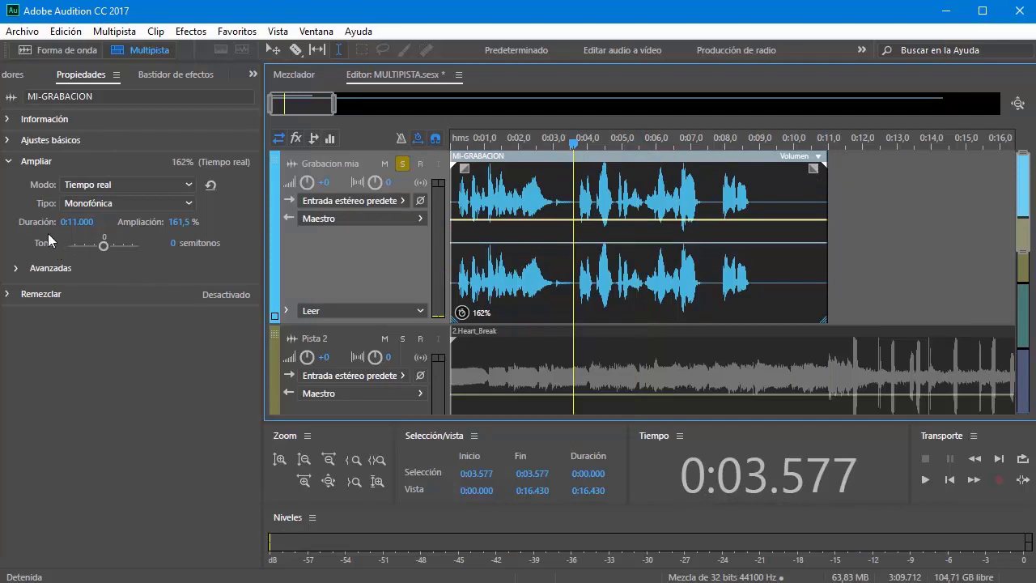
{"action": "key", "text": "space"}
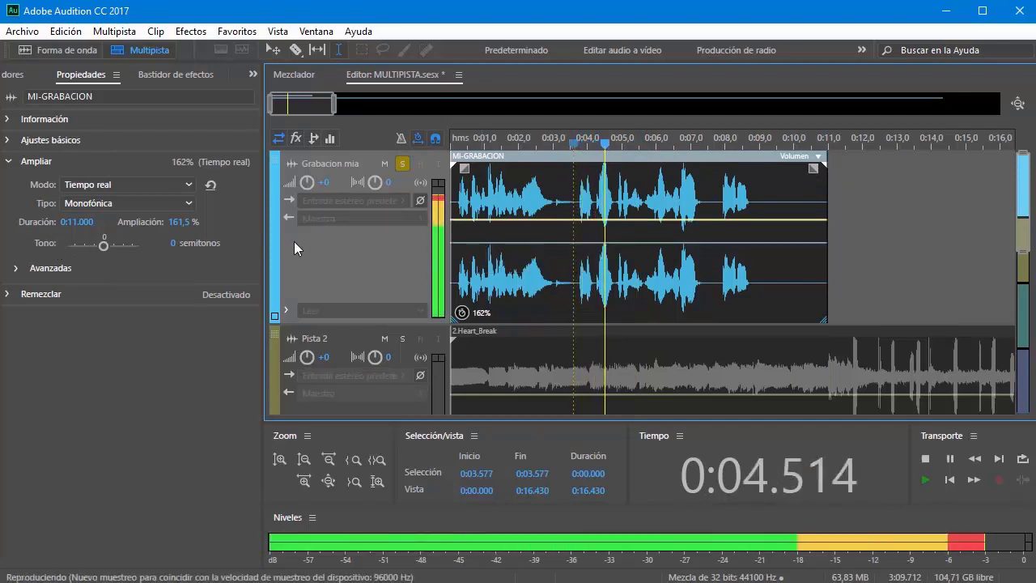
Lower the MI-GRABACION clip's Tono to about -30 semitones and replay it from about 0:03.5
{"action": "left_click_drag", "start_coordinate": [94, 245], "coordinate": [74, 247]}
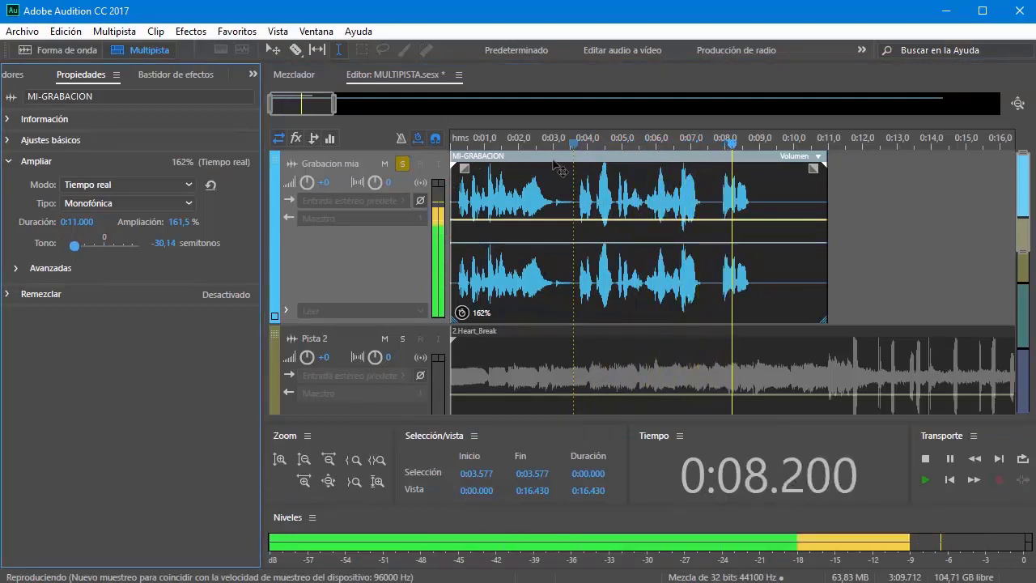
{"action": "left_click", "coordinate": [569, 142]}
{"action": "key", "text": "space"}
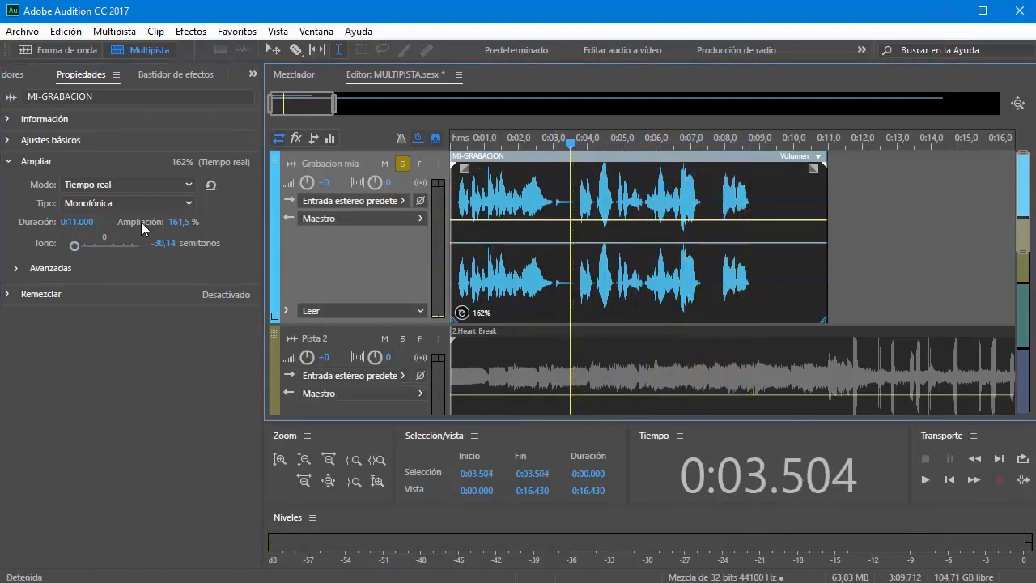
{"action": "key", "text": "space"}
Set the clip's Tono to about -15 semitones during playback, listen to the change and stop
{"action": "left_click", "coordinate": [77, 246]}
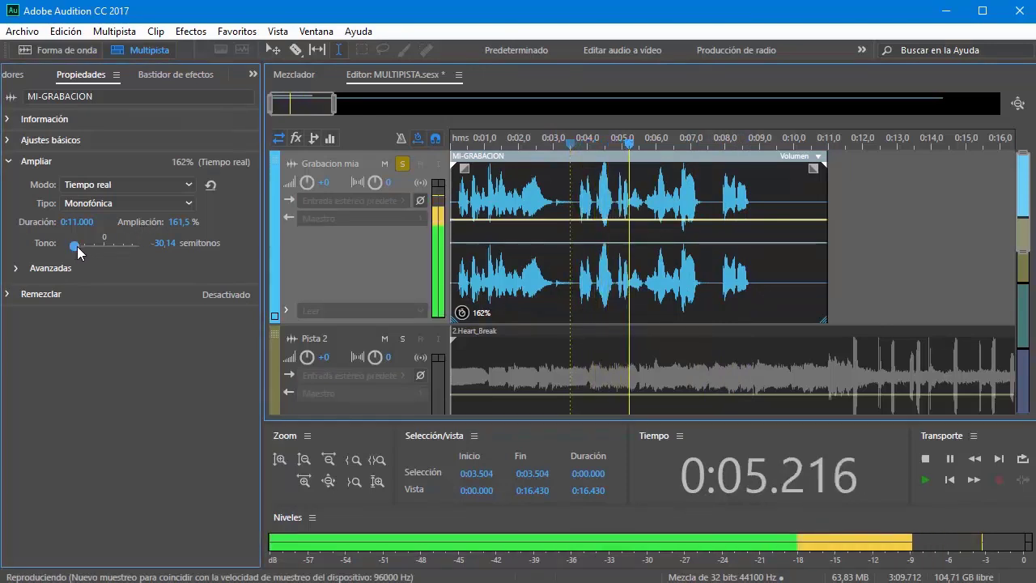
{"action": "mouse_move", "coordinate": [77, 246]}
{"action": "left_mouse_down"}
{"action": "mouse_move", "coordinate": [143, 242]}
{"action": "mouse_move", "coordinate": [90, 251]}
{"action": "left_mouse_up"}
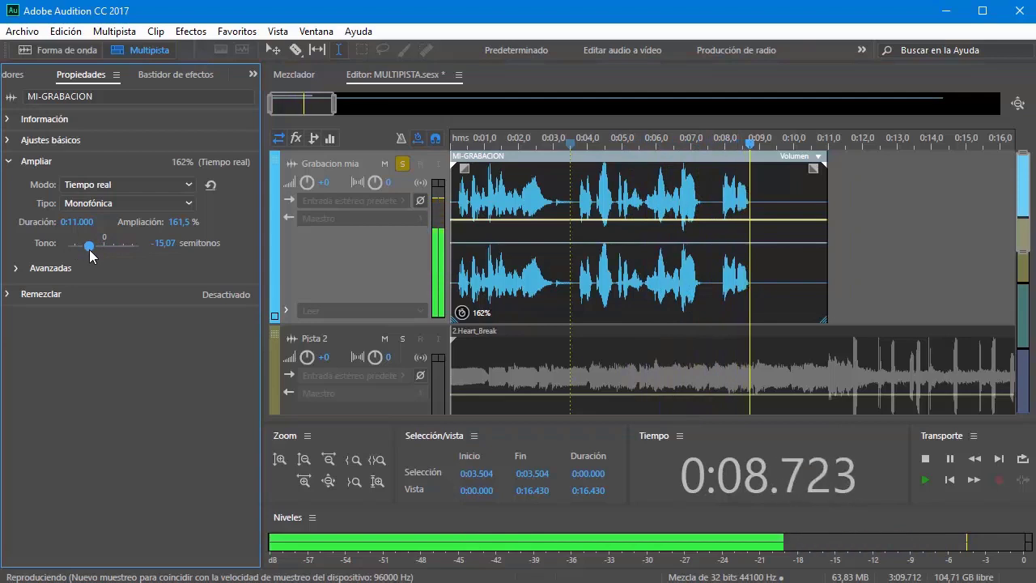
{"action": "key", "text": "space"}
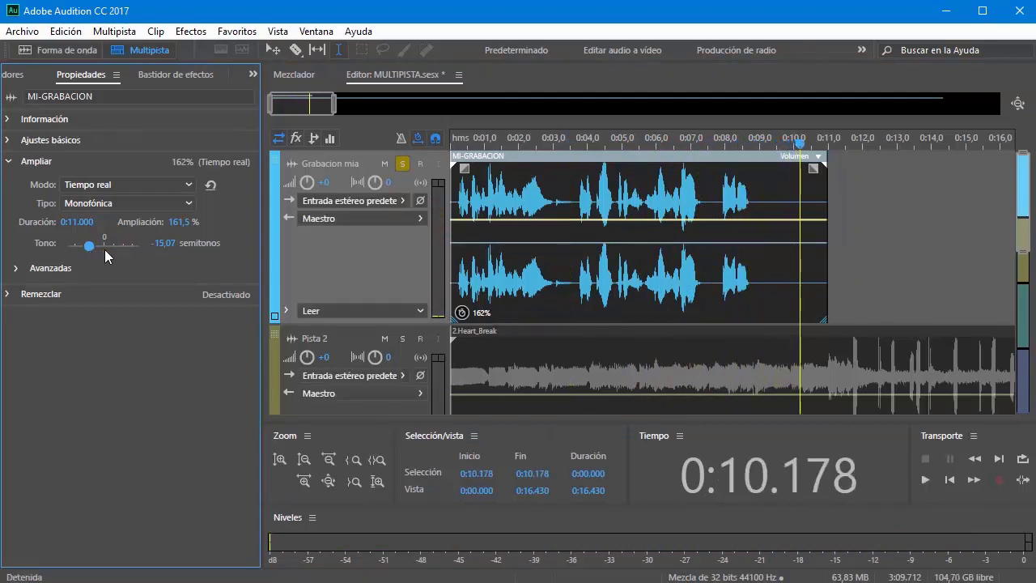
Raise the MI-GRABACION clip's Tono to about 7.5 semitones and play it briefly from about 0:03.5
{"action": "mouse_move", "coordinate": [90, 243]}
{"action": "left_mouse_down"}
{"action": "mouse_move", "coordinate": [54, 246]}
{"action": "mouse_move", "coordinate": [104, 246]}
{"action": "mouse_move", "coordinate": [92, 244]}
{"action": "mouse_move", "coordinate": [98, 252]}
{"action": "left_mouse_up"}
{"action": "left_click_drag", "start_coordinate": [97, 245], "coordinate": [111, 247]}
{"action": "left_click", "coordinate": [570, 144]}
{"action": "key", "text": "space"}
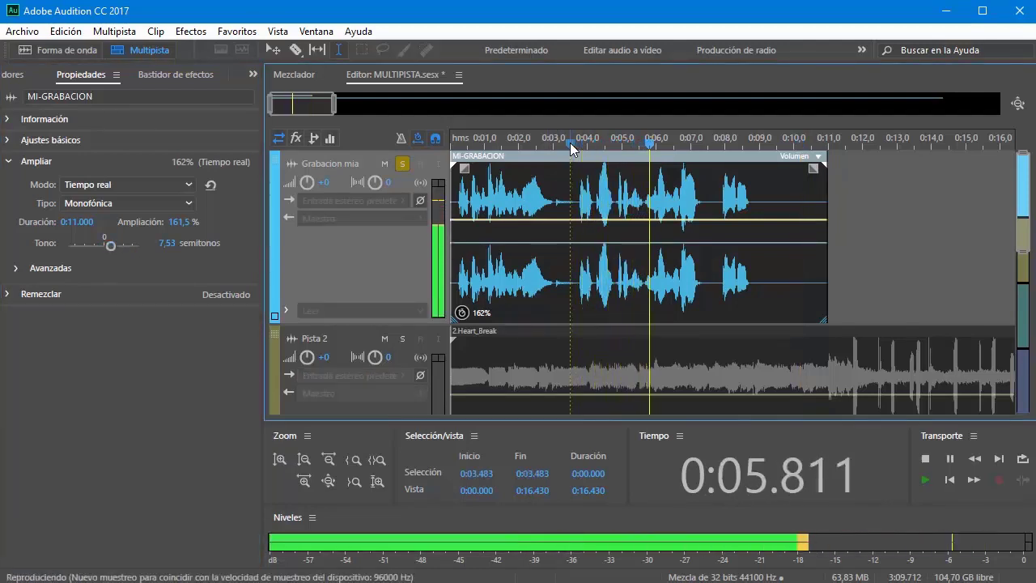
{"action": "key", "text": "space"}
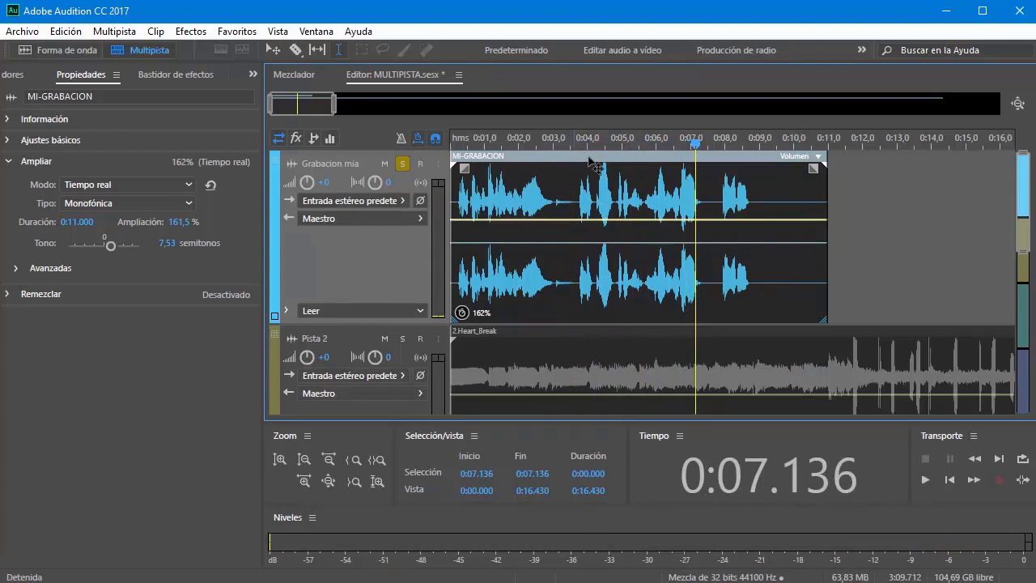
Lower the MI-GRABACION clip's Tono to about -8.4 semitones
{"action": "left_click_drag", "start_coordinate": [108, 247], "coordinate": [92, 248]}
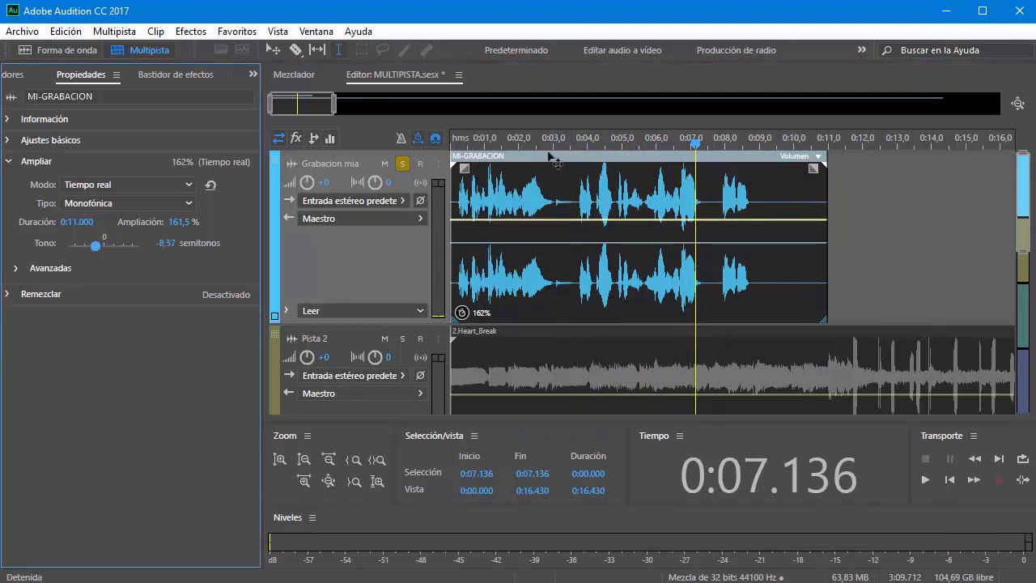
Play the MI-GRABACION clip from about 3.5 seconds to hear its lowered pitch
{"action": "left_click", "coordinate": [573, 148]}
{"action": "key", "text": "space"}
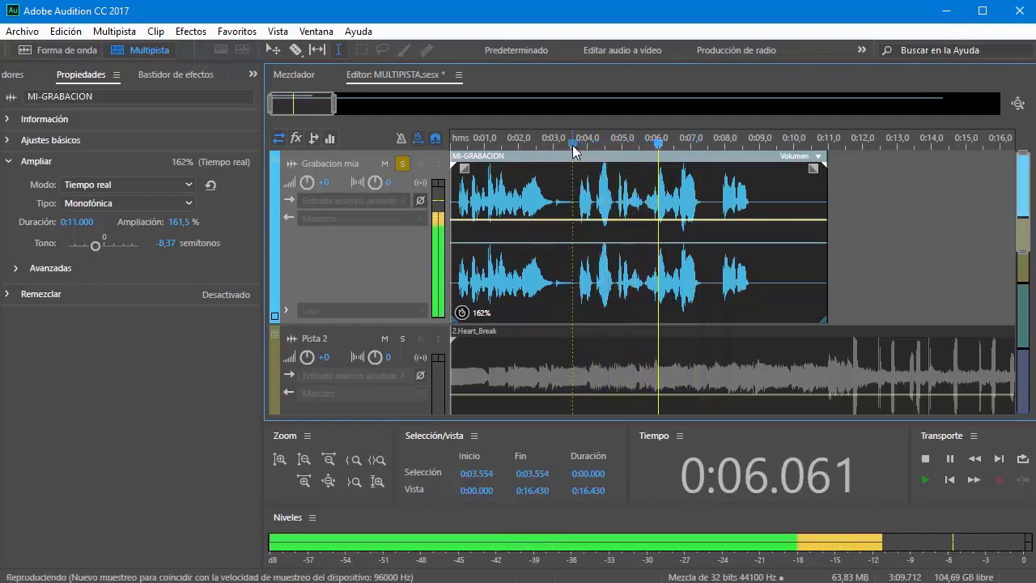
{"action": "key", "text": "space"}
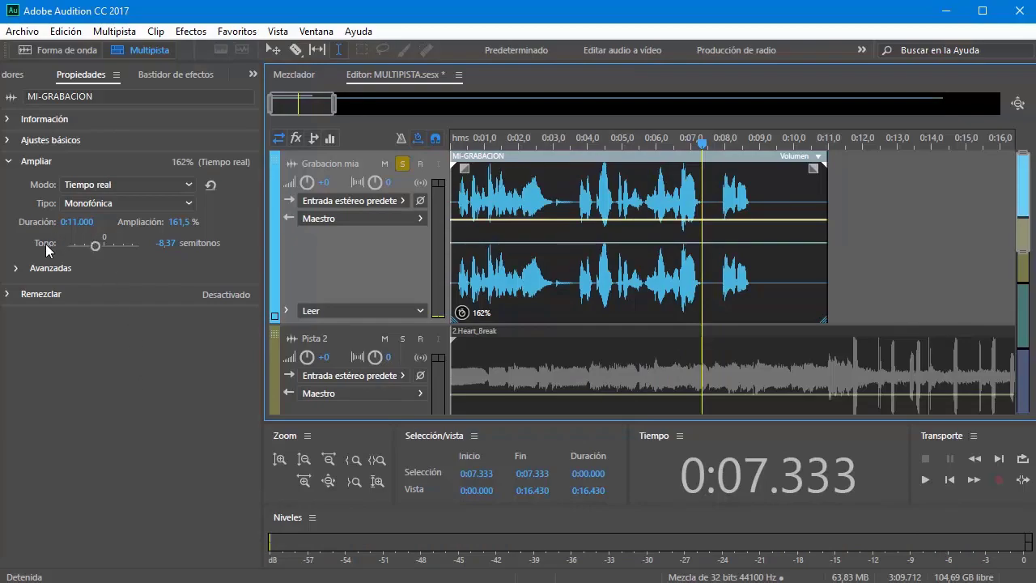
Examine the MI-GRABACION clip's properties under Información, Ajustes básicos, Ampliar with its Avanzadas options, and Remezclar
{"action": "left_click", "coordinate": [8, 162]}
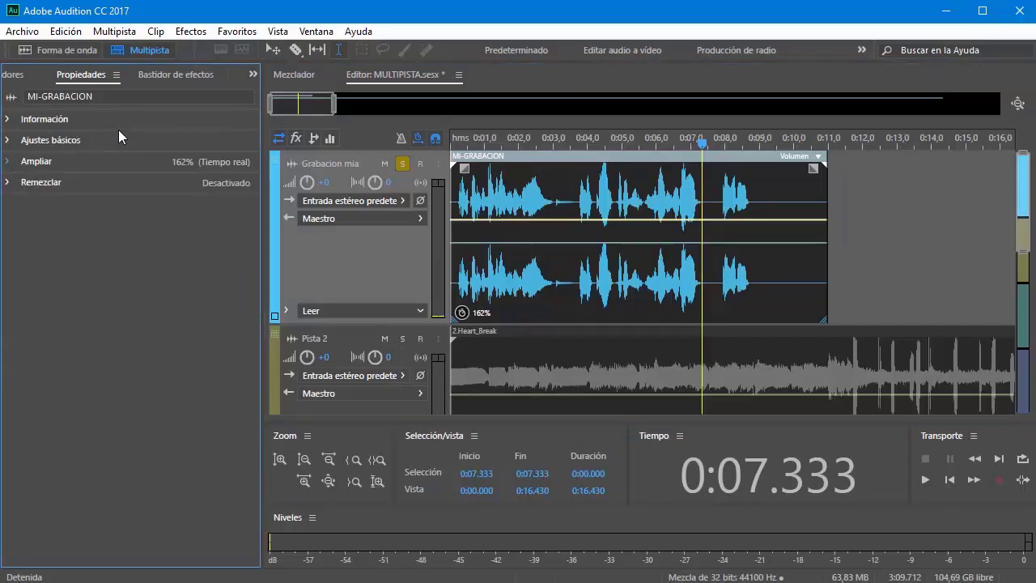
{"action": "left_click", "coordinate": [8, 120]}
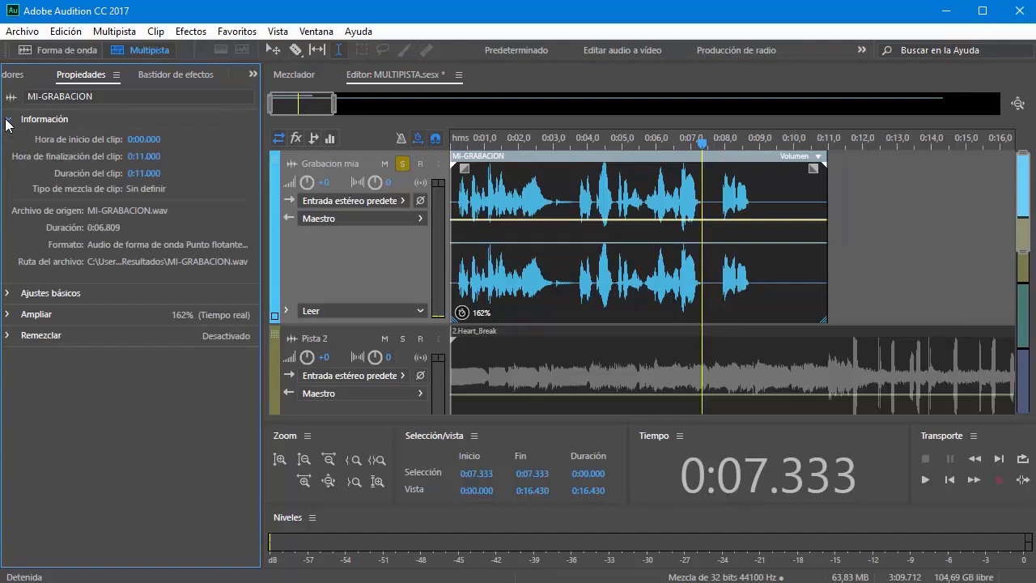
{"action": "left_click", "coordinate": [7, 119]}
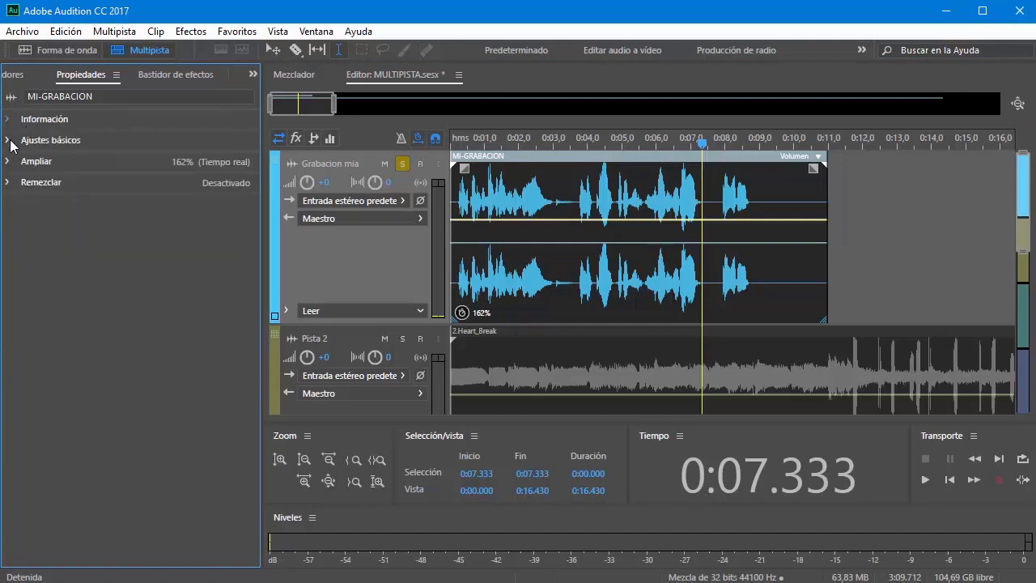
{"action": "left_click", "coordinate": [8, 140]}
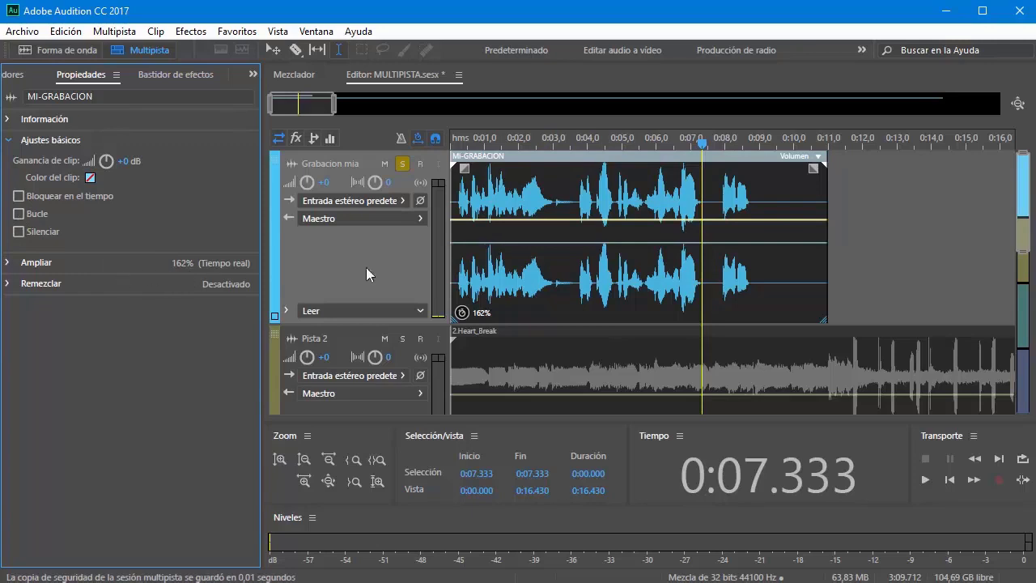
{"action": "left_click", "coordinate": [8, 142]}
{"action": "left_click", "coordinate": [11, 164]}
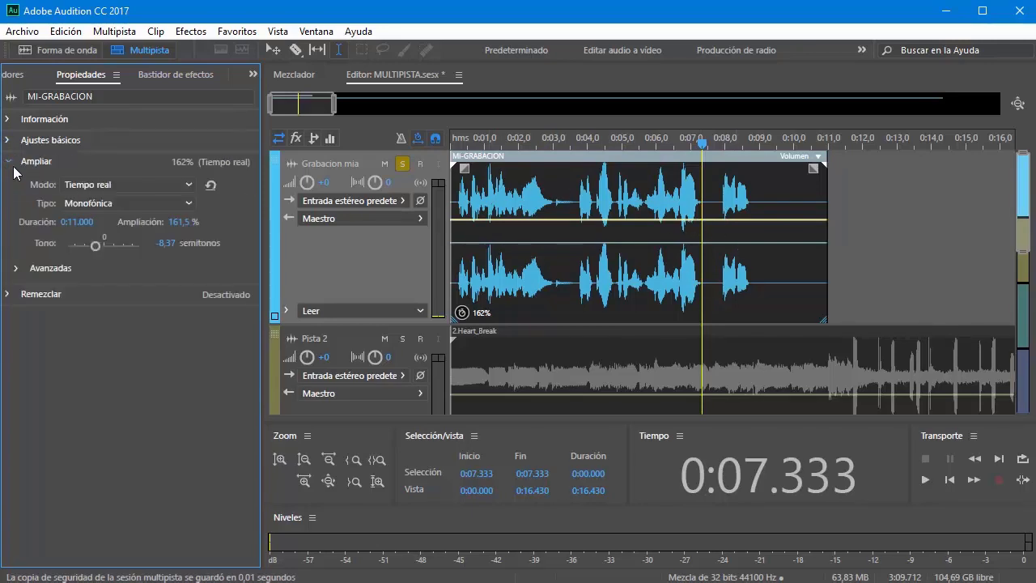
{"action": "left_click", "coordinate": [19, 278]}
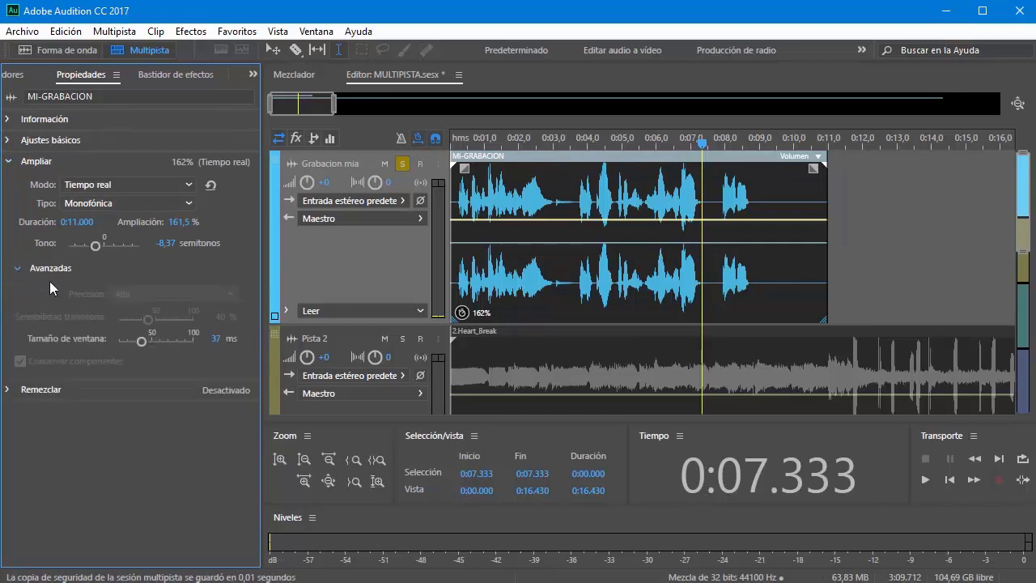
{"action": "left_click", "coordinate": [17, 268]}
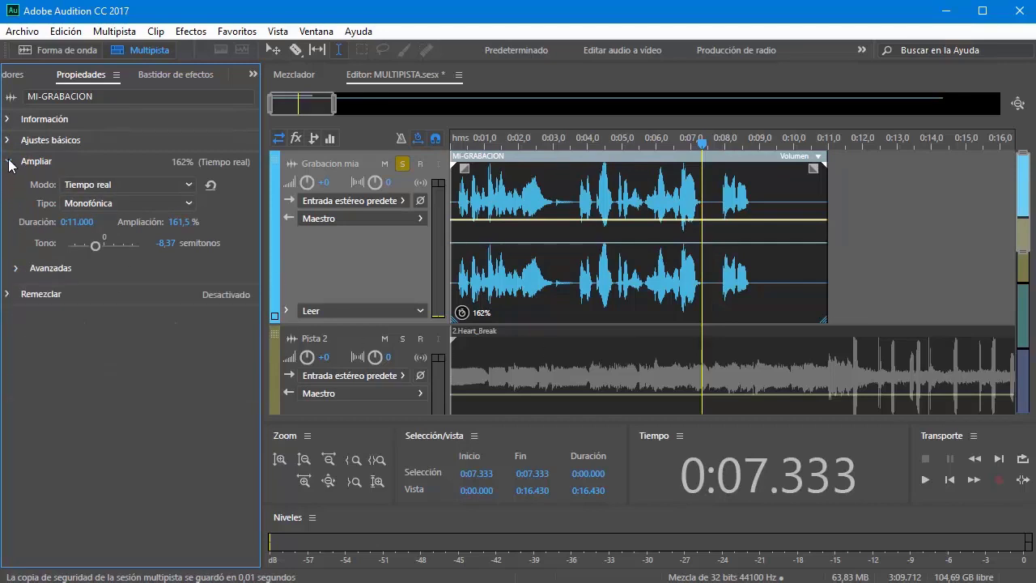
{"action": "left_click", "coordinate": [10, 162]}
{"action": "left_click", "coordinate": [10, 183]}
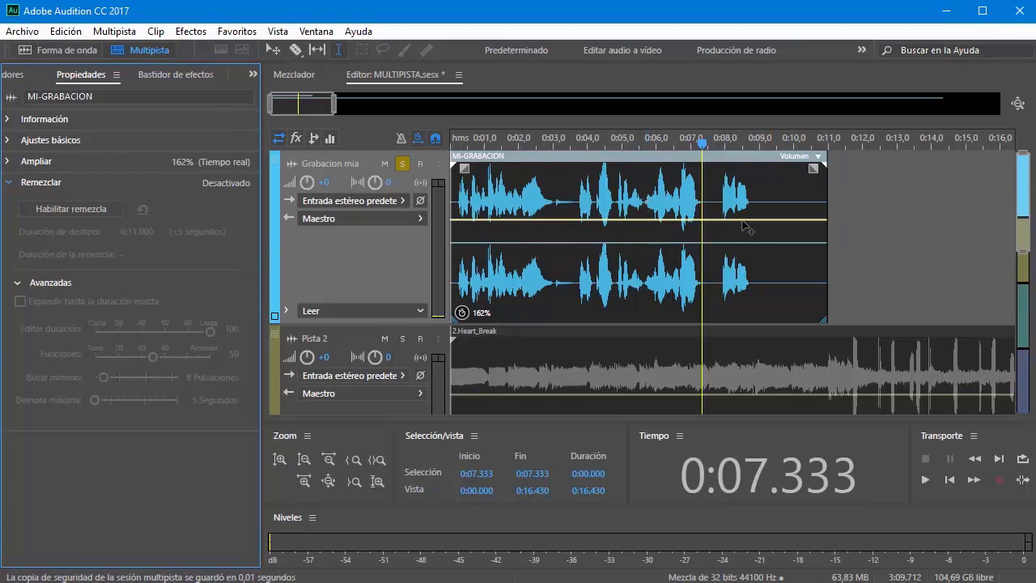
Turn off solo on the Grabacion mia track and solo Pista 2 instead
{"action": "left_click", "coordinate": [402, 164]}
{"action": "scroll", "coordinate": [586, 338], "scroll_direction": "down", "scroll_amount": 2}
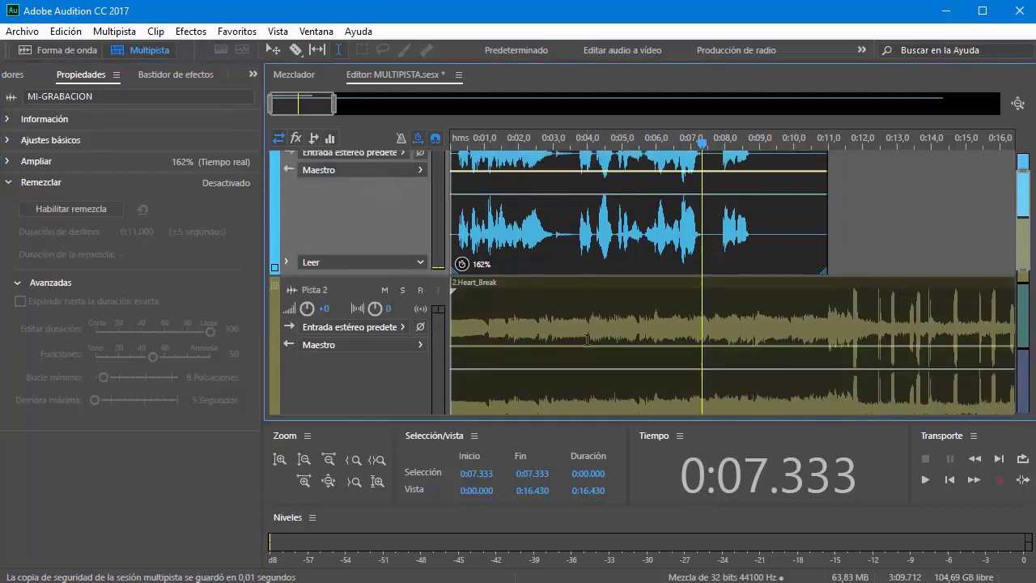
{"action": "scroll", "coordinate": [586, 338], "scroll_direction": "down", "scroll_amount": 3}
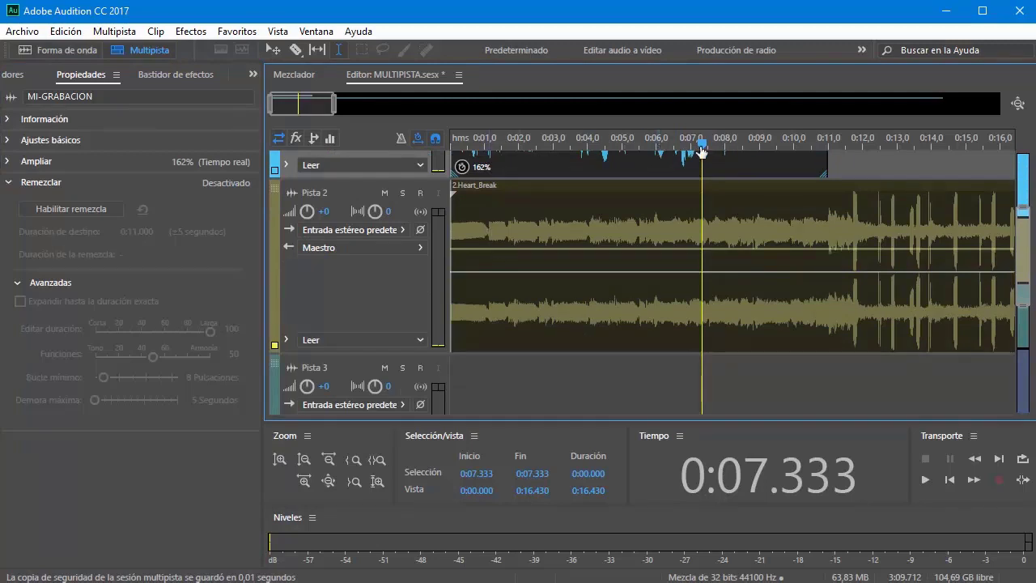
{"action": "left_click", "coordinate": [402, 193]}
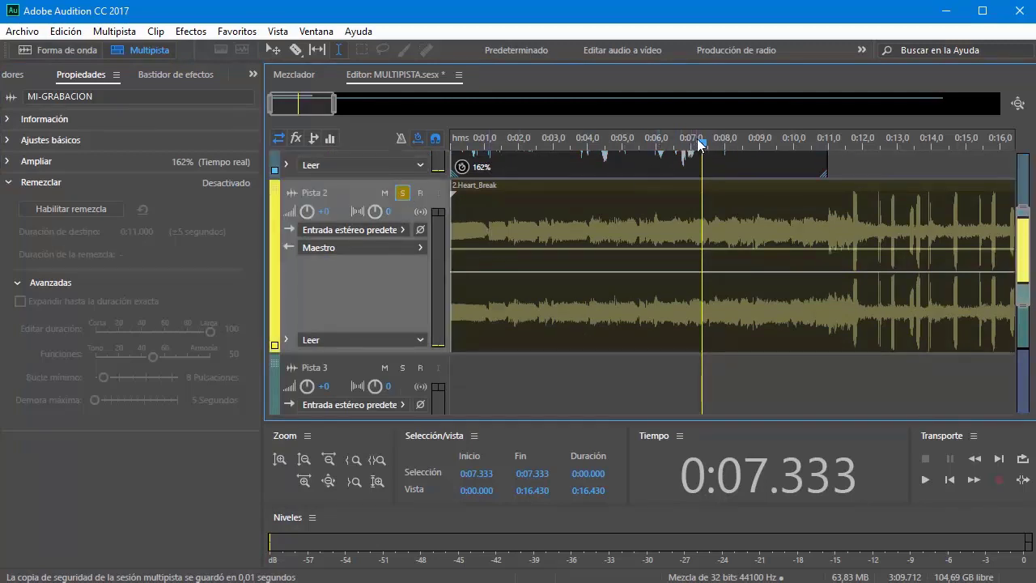
Play the soloed 2.Heart_Break music from the start of the session for about 13 seconds
{"action": "key", "text": "Home"}
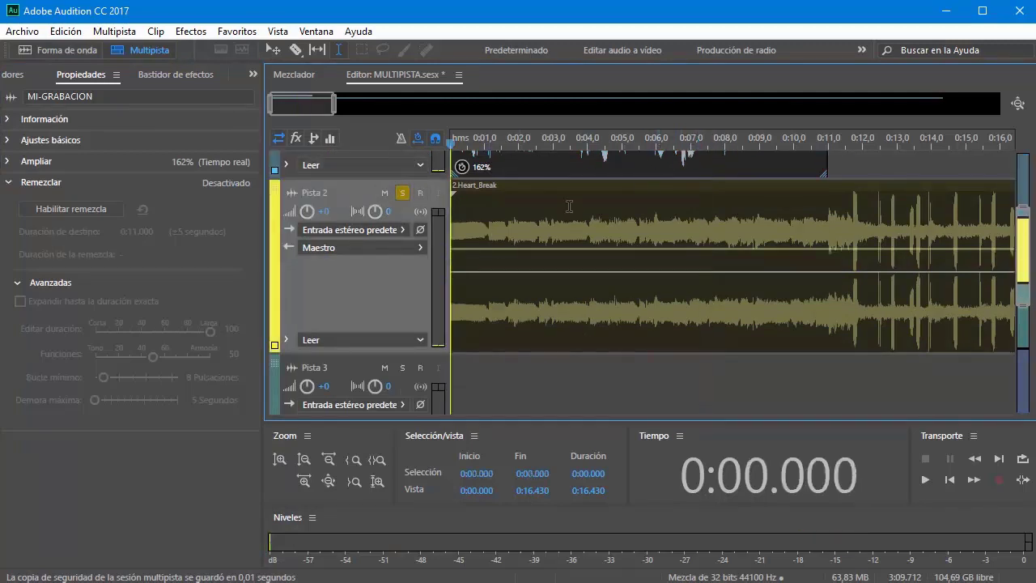
{"action": "key", "text": "space"}
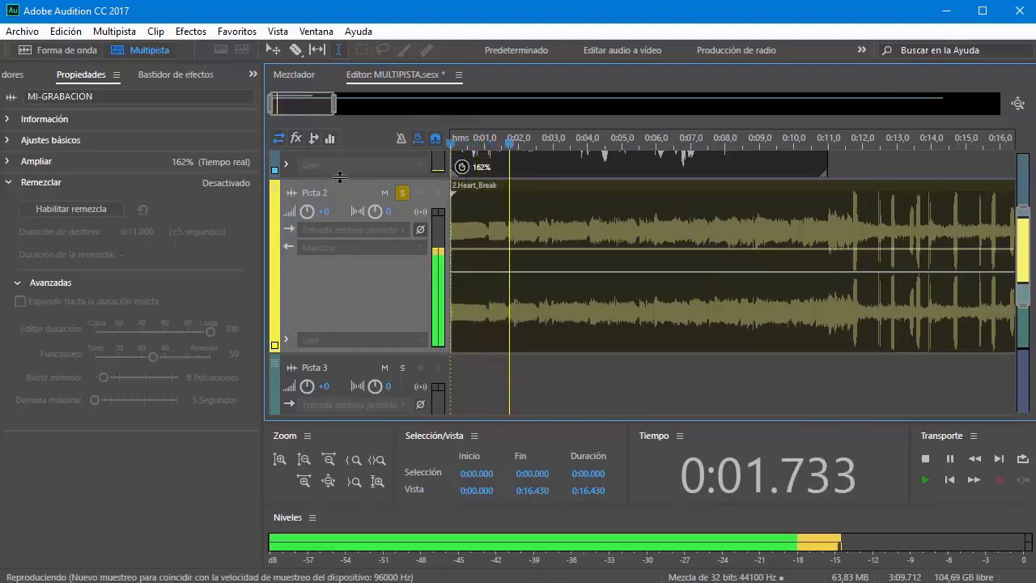
{"action": "left_click_drag", "start_coordinate": [335, 104], "coordinate": [962, 109]}
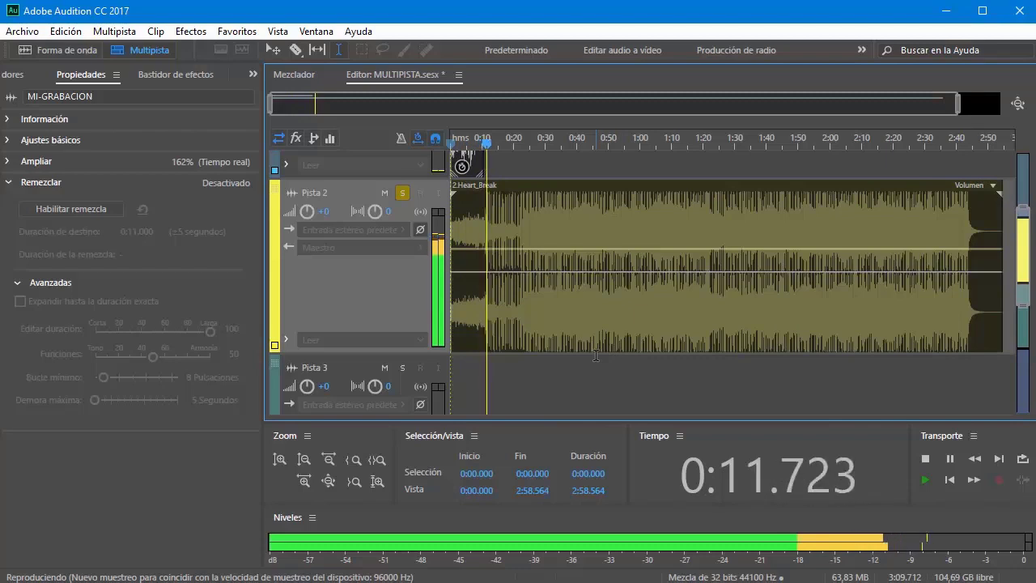
{"action": "key", "text": "space"}
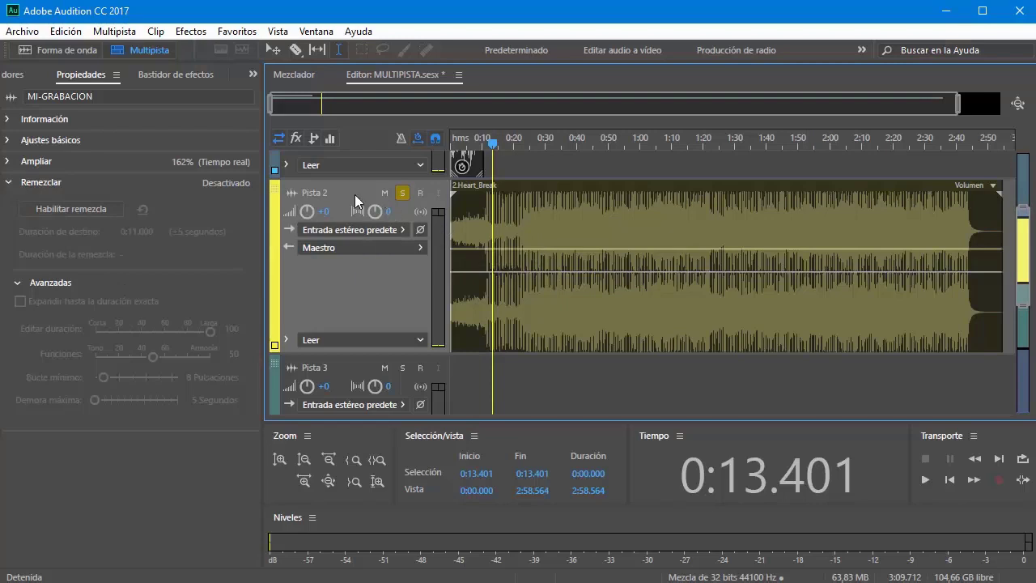
Try to enable remixing on the MI-GRABACION clip and compare its remix availability with the 2.Heart_Break clip
{"action": "left_click", "coordinate": [57, 211]}
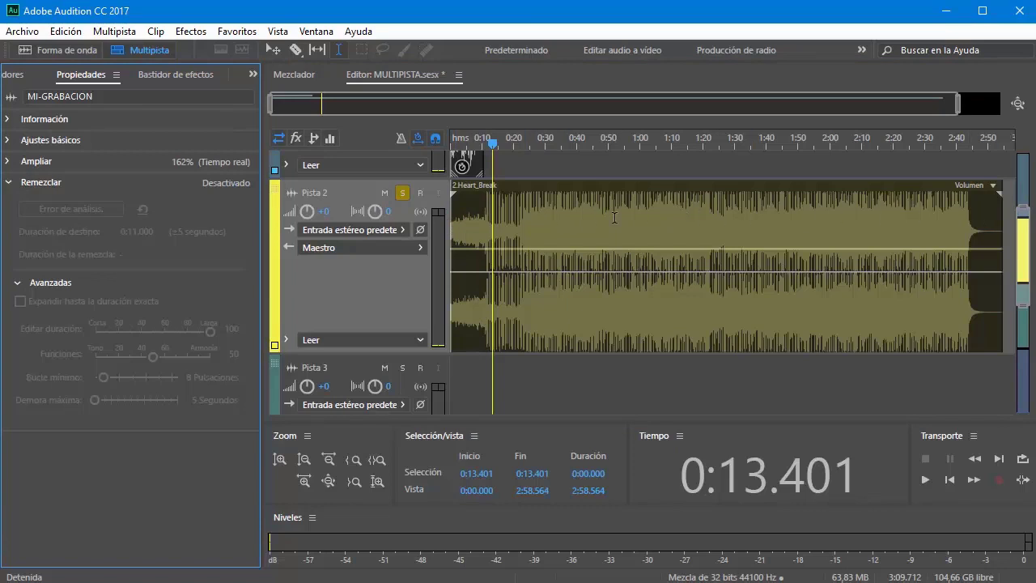
{"action": "left_click", "coordinate": [528, 211]}
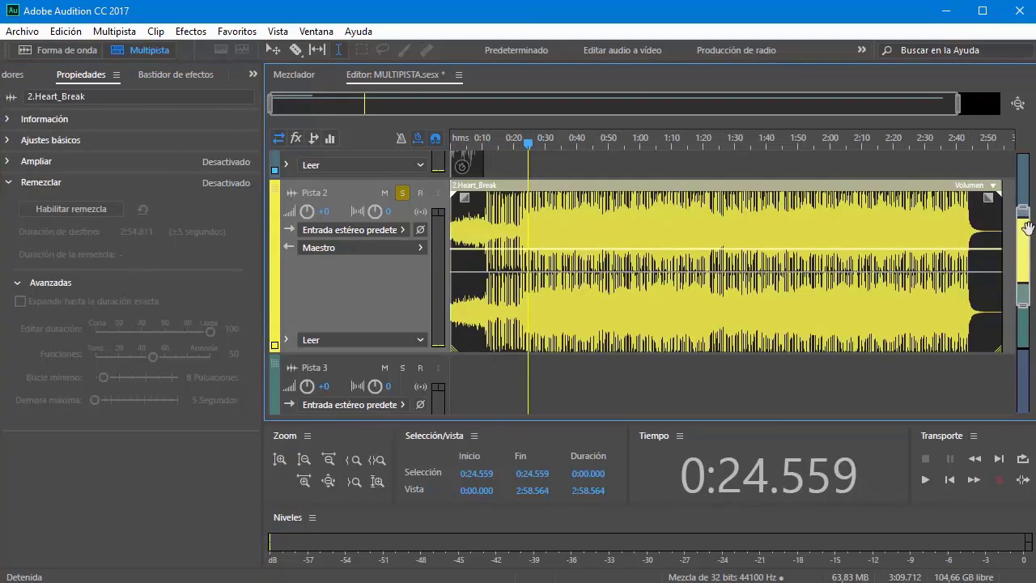
{"action": "left_click_drag", "start_coordinate": [1025, 231], "coordinate": [1024, 181]}
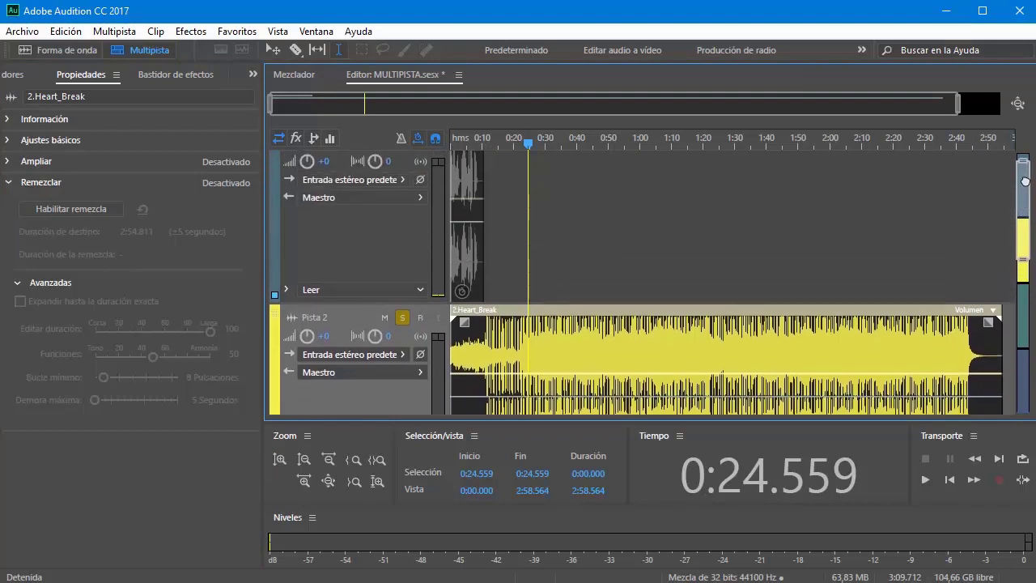
{"action": "left_click", "coordinate": [468, 204]}
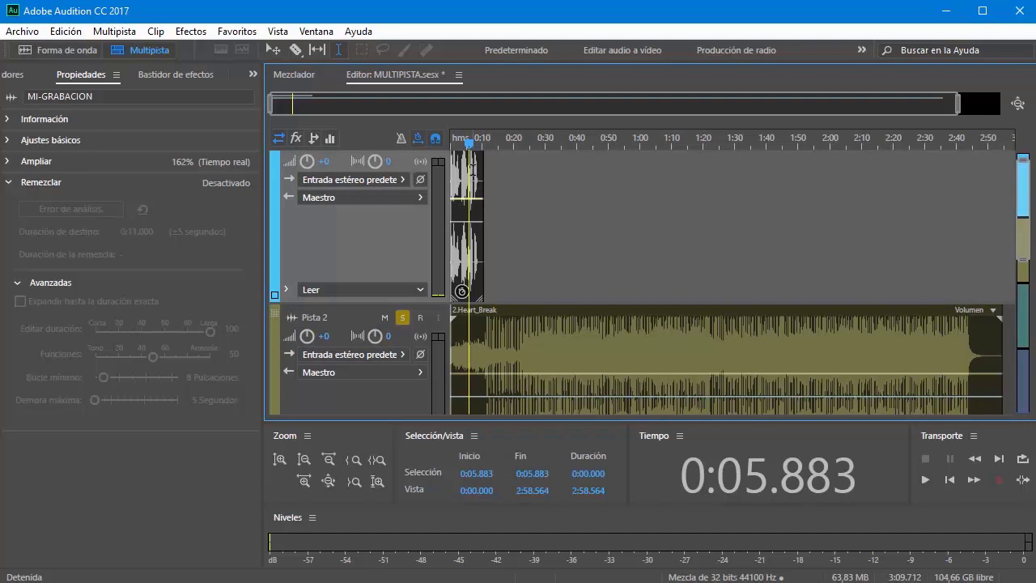
{"action": "left_click", "coordinate": [473, 170]}
Enable remixing for the 2.Heart_Break clip on Pista 2
{"action": "left_click", "coordinate": [588, 328]}
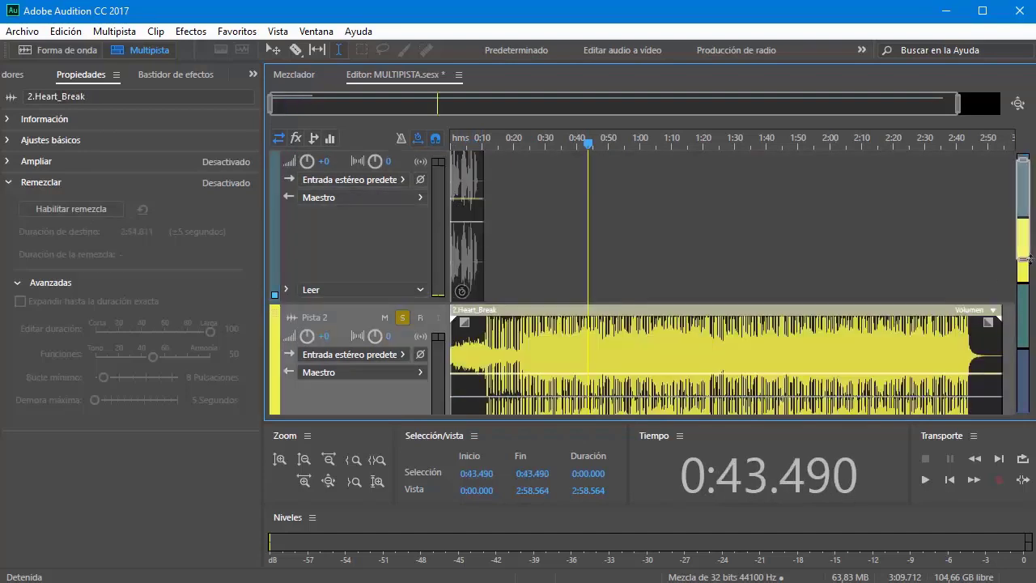
{"action": "scroll", "coordinate": [1023, 259], "scroll_direction": "down", "scroll_amount": 3}
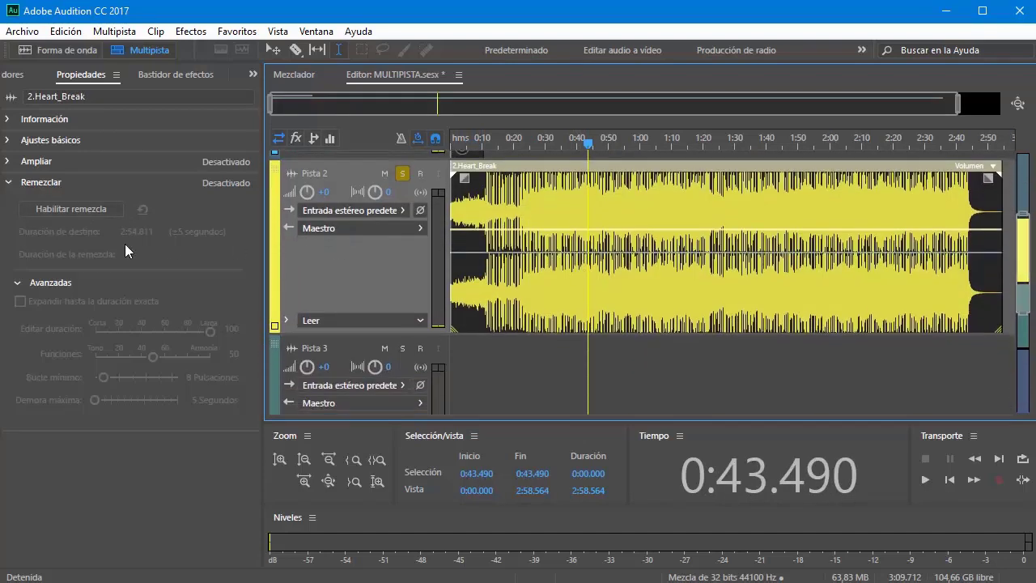
{"action": "left_click", "coordinate": [62, 209]}
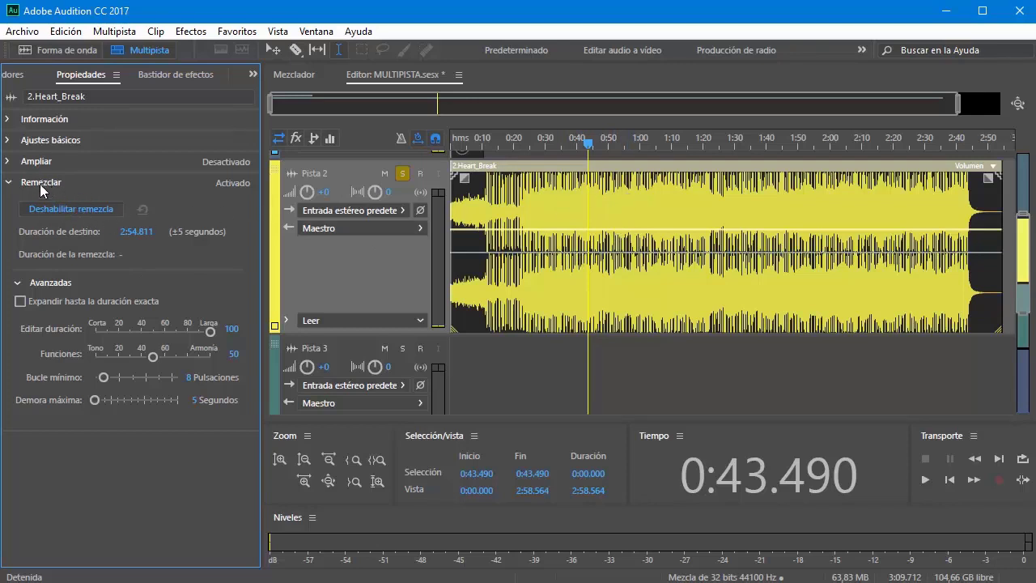
Set the target duration of the 2.Heart_Break remix to 1:54.081
{"action": "left_click", "coordinate": [129, 233]}
{"action": "left_click", "coordinate": [130, 231]}
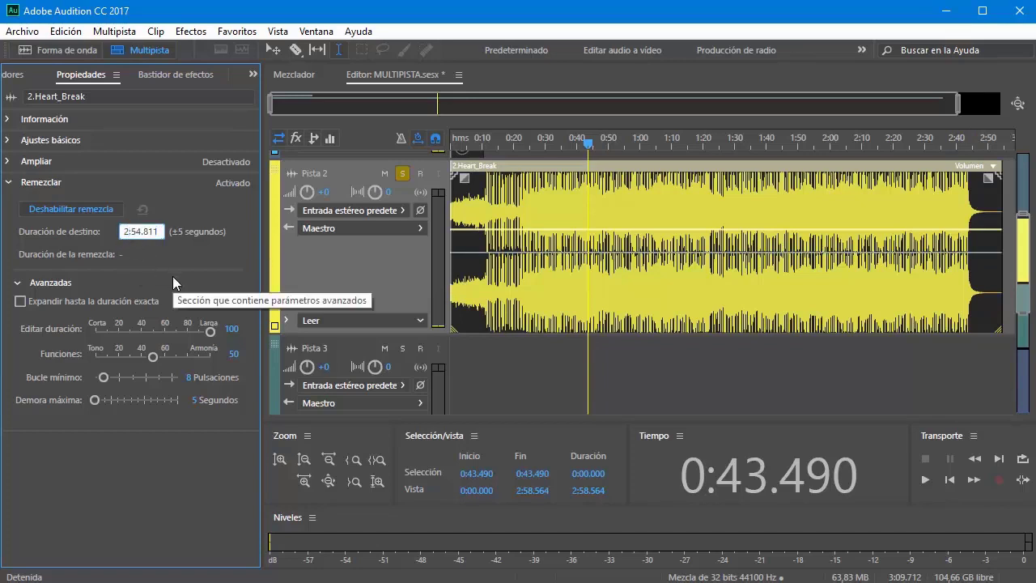
{"action": "key", "text": "BackSpace"}
{"action": "key", "text": "BackSpace"}
{"action": "type", "text": "1"}
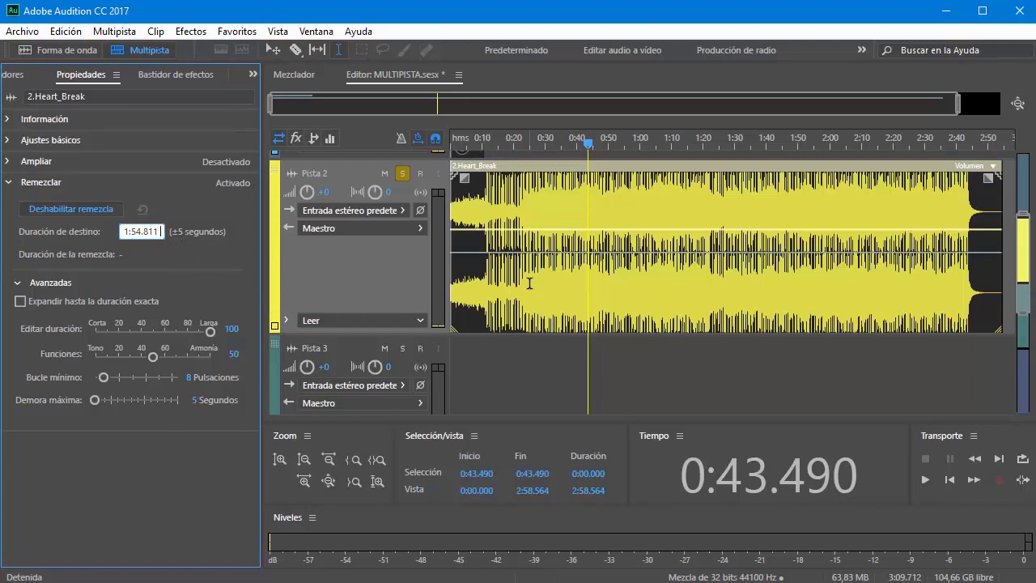
{"action": "key", "text": "Return"}
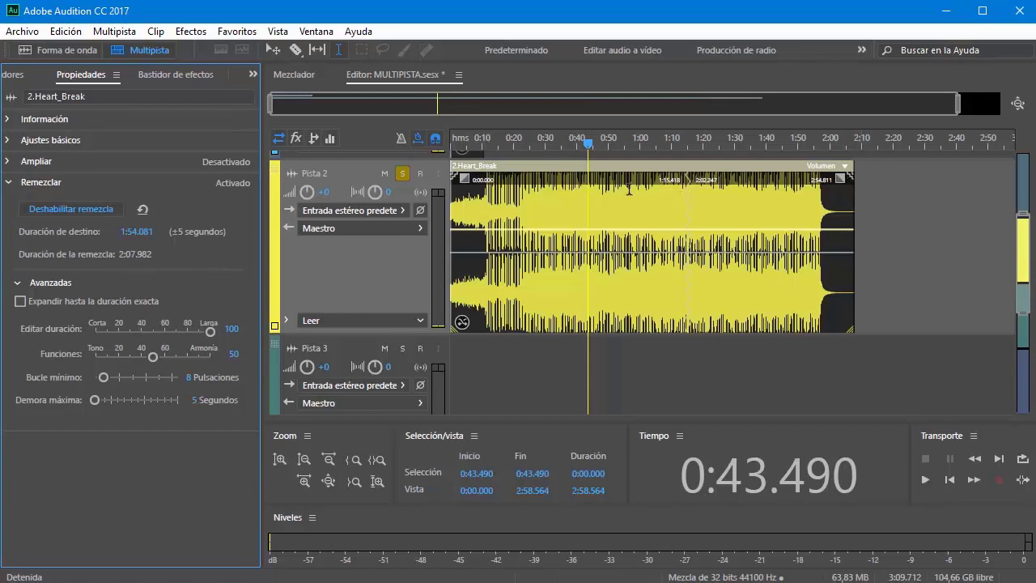
Listen to the remixed 2.Heart_Break clip across its cut point near 1:15, from about 1:14 to 1:17
{"action": "left_click_drag", "start_coordinate": [588, 144], "coordinate": [681, 150]}
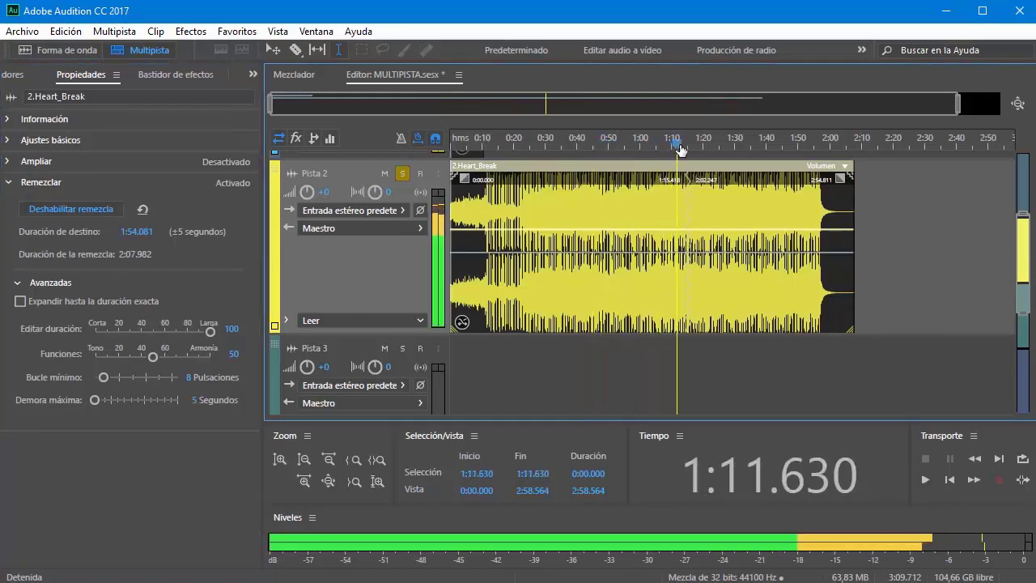
{"action": "left_click_drag", "start_coordinate": [272, 107], "coordinate": [529, 107]}
{"action": "left_click_drag", "start_coordinate": [961, 110], "coordinate": [660, 108]}
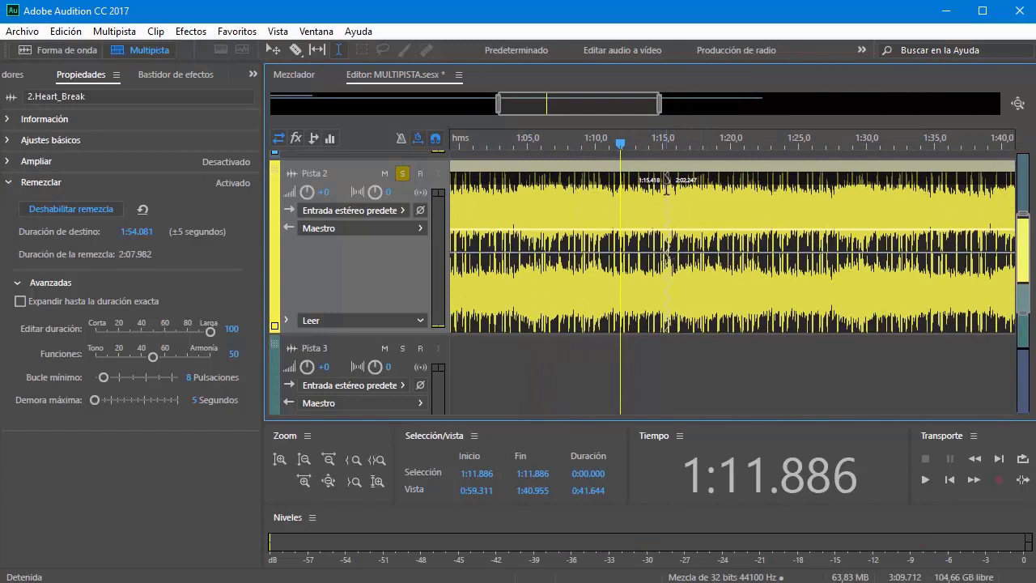
{"action": "key", "text": "space"}
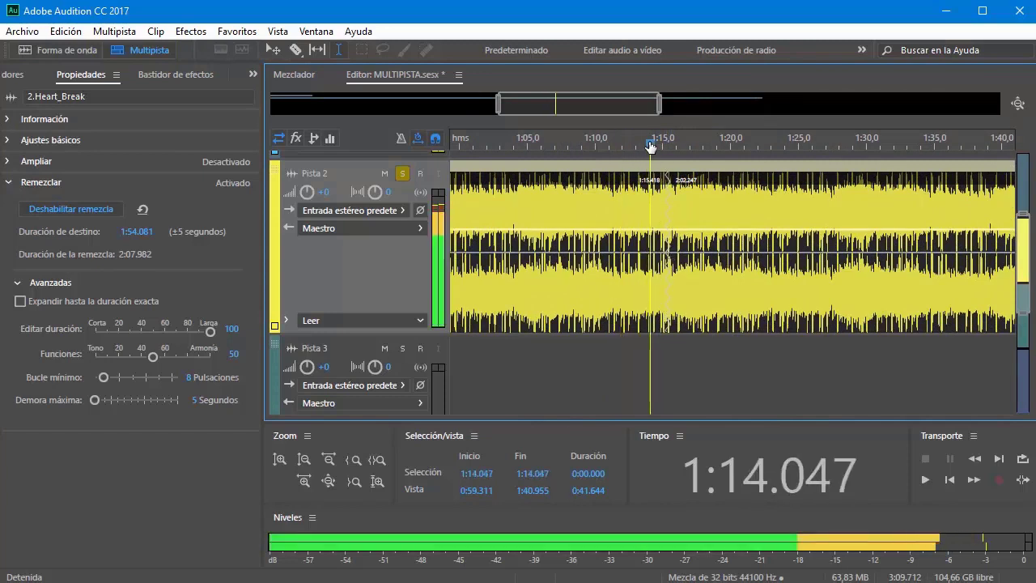
{"action": "key", "text": "space"}
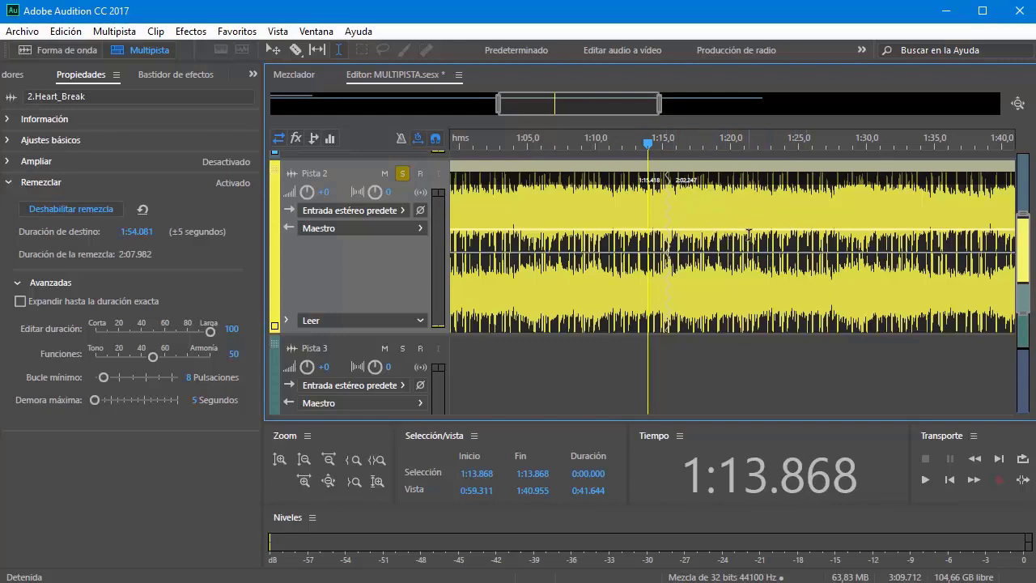
{"action": "key", "text": "space"}
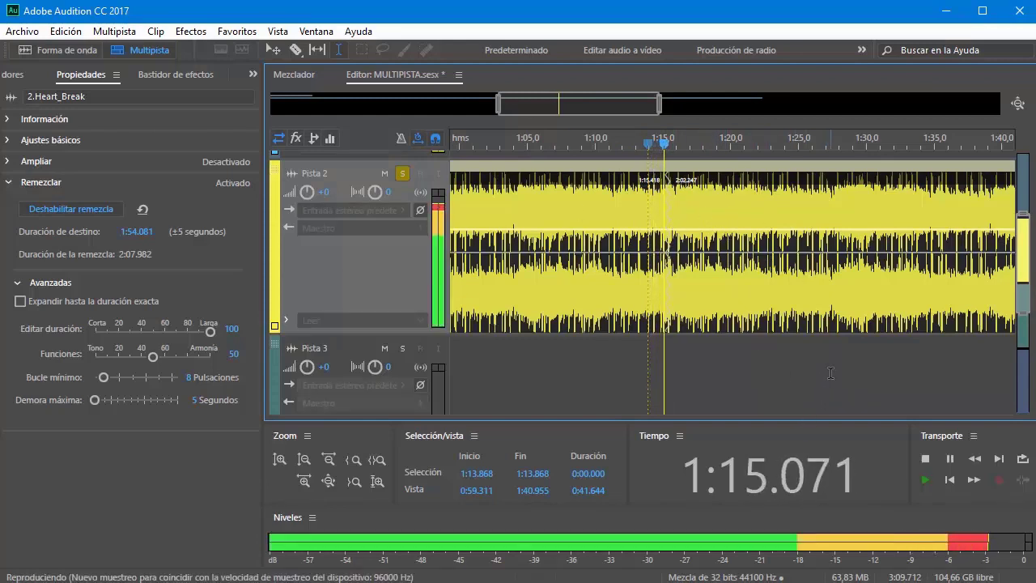
{"action": "key", "text": "space"}
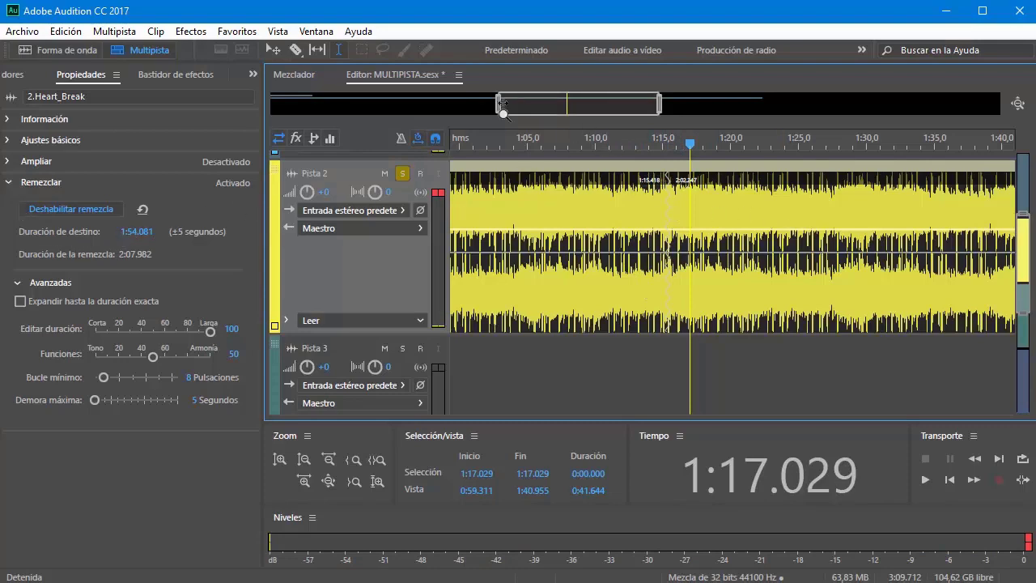
{"action": "left_click_drag", "start_coordinate": [499, 104], "coordinate": [216, 102]}
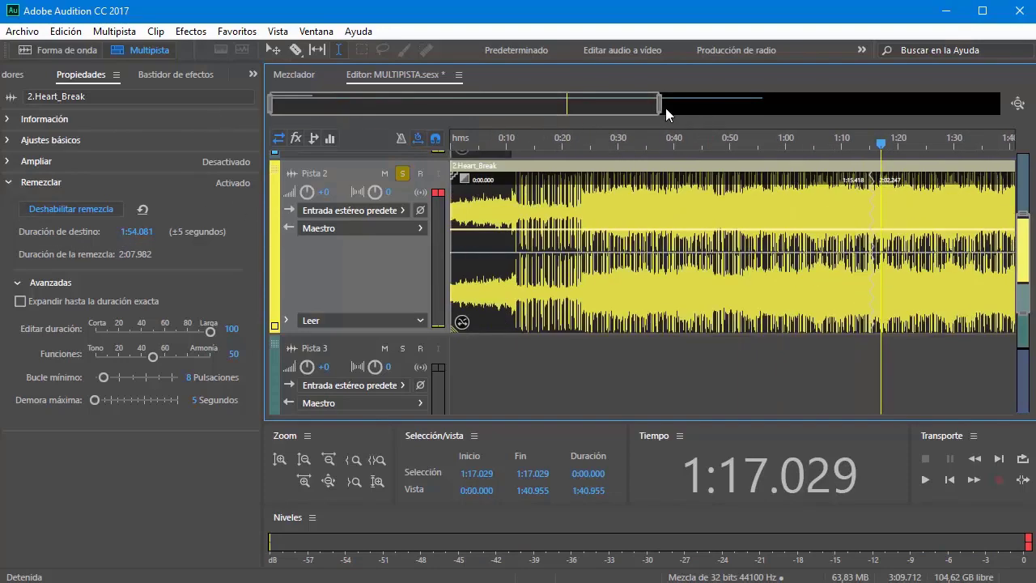
{"action": "left_click_drag", "start_coordinate": [665, 108], "coordinate": [788, 108]}
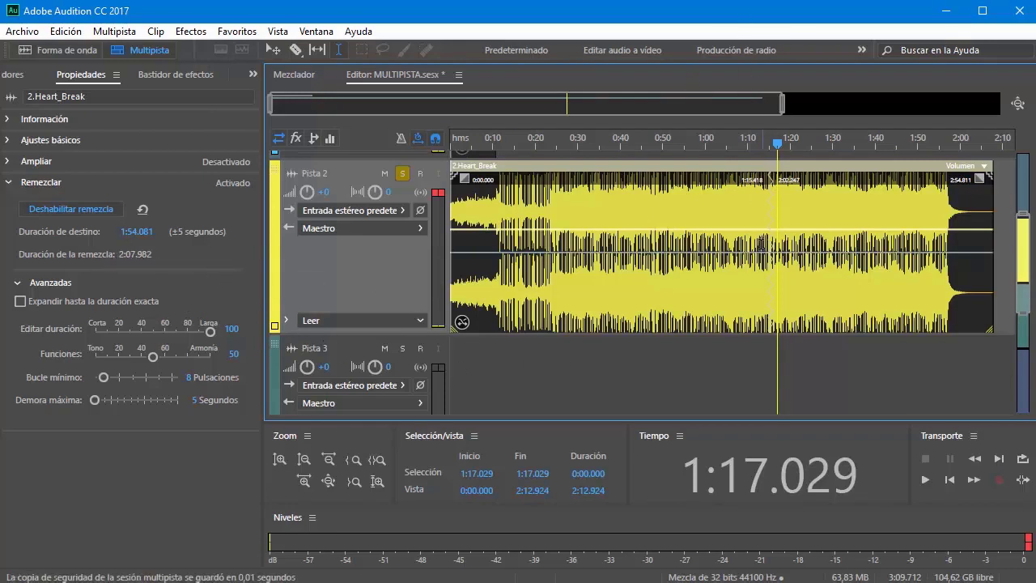
Undo the target duration change of the 2.Heart_Break remix and show the whole clip in the timeline
{"action": "key", "text": "ctrl+z"}
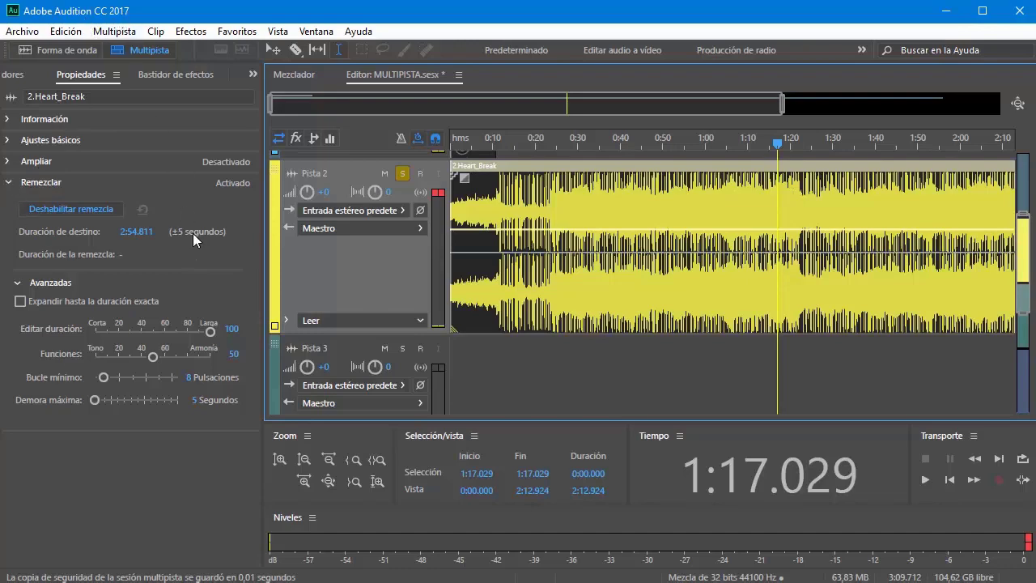
{"action": "left_click", "coordinate": [7, 182]}
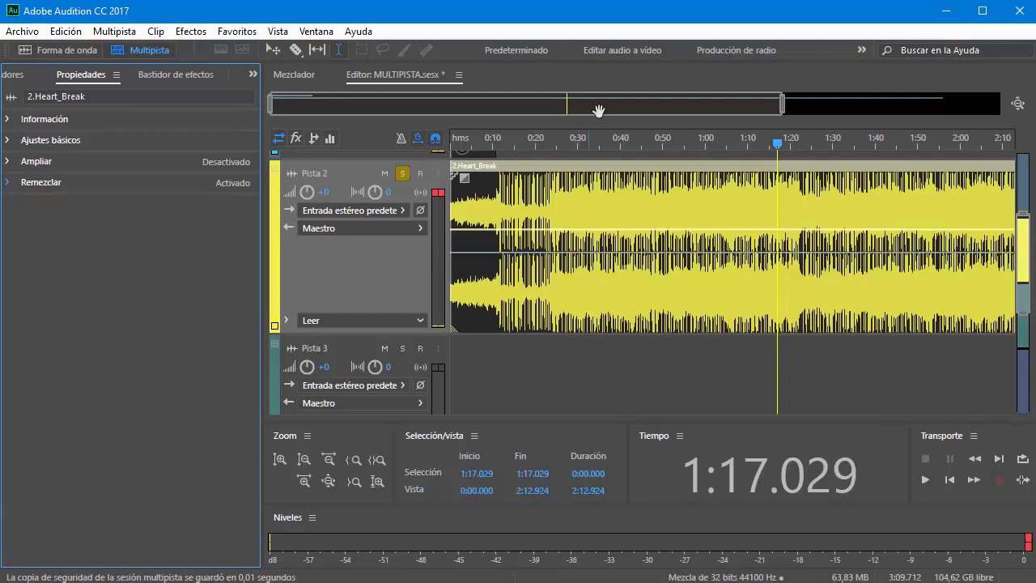
{"action": "left_click_drag", "start_coordinate": [785, 106], "coordinate": [955, 106]}
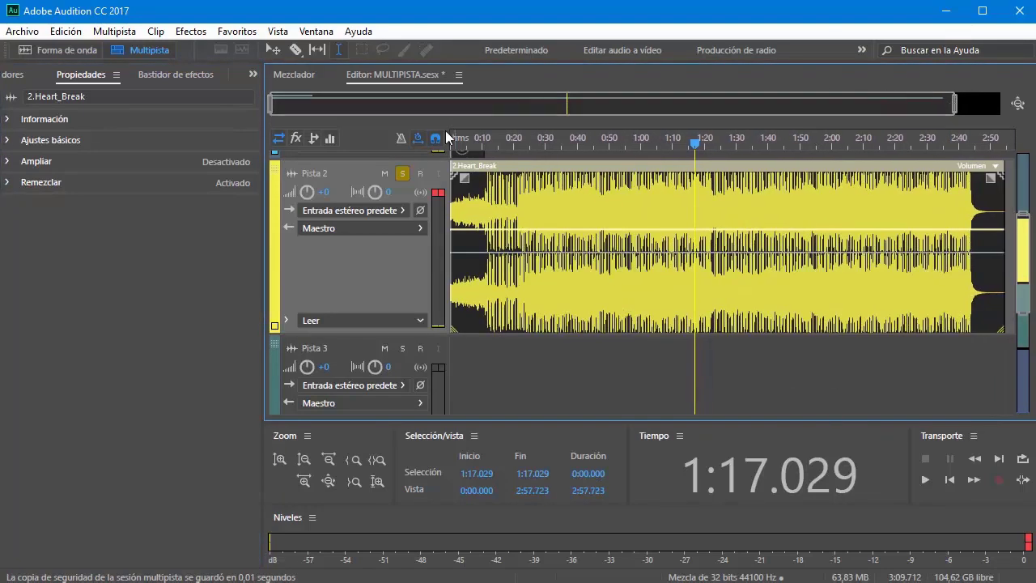
{"action": "left_click", "coordinate": [131, 230]}
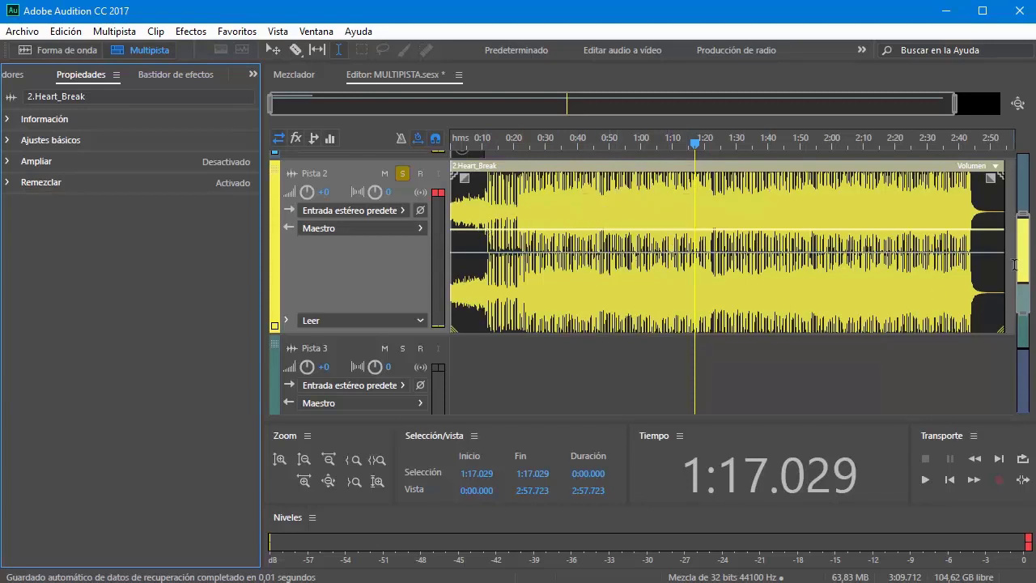
Solo the Grabacion mia track instead of Pista 2, with the MI-GRABACION clip shown enlarged
{"action": "left_click_drag", "start_coordinate": [1019, 250], "coordinate": [1010, 180]}
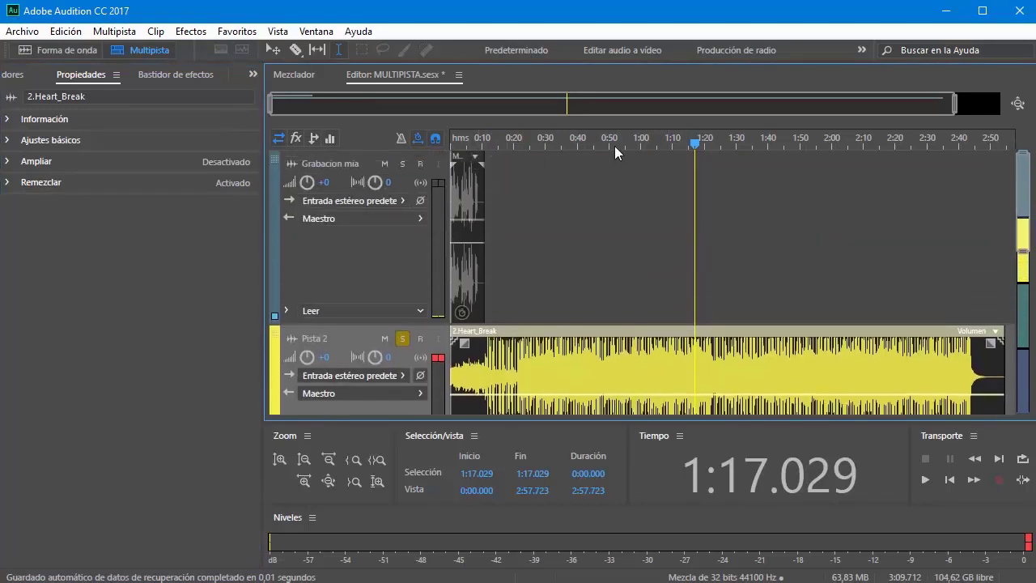
{"action": "left_click_drag", "start_coordinate": [699, 148], "coordinate": [433, 149]}
{"action": "left_click", "coordinate": [469, 172]}
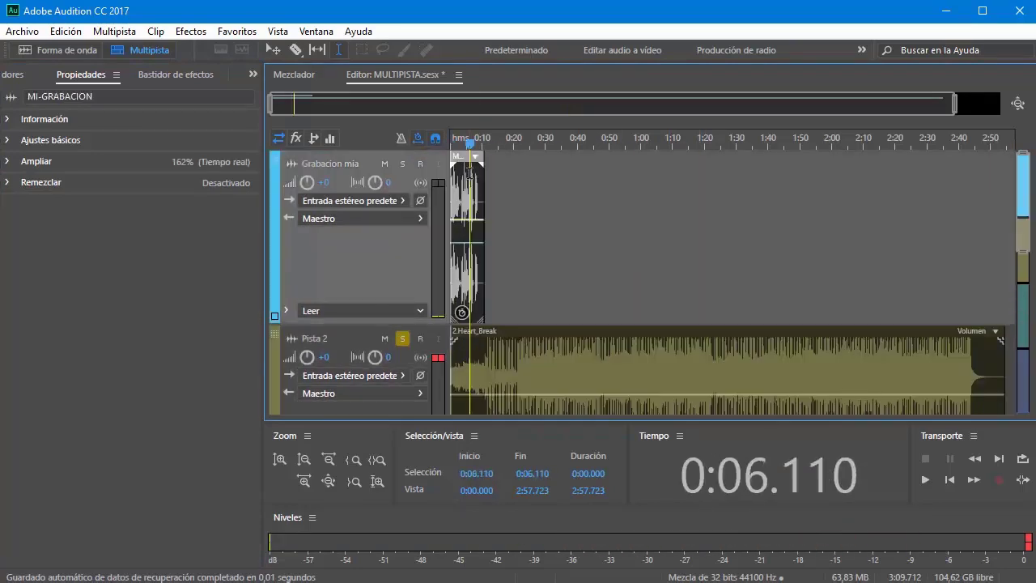
{"action": "left_click_drag", "start_coordinate": [954, 104], "coordinate": [368, 106]}
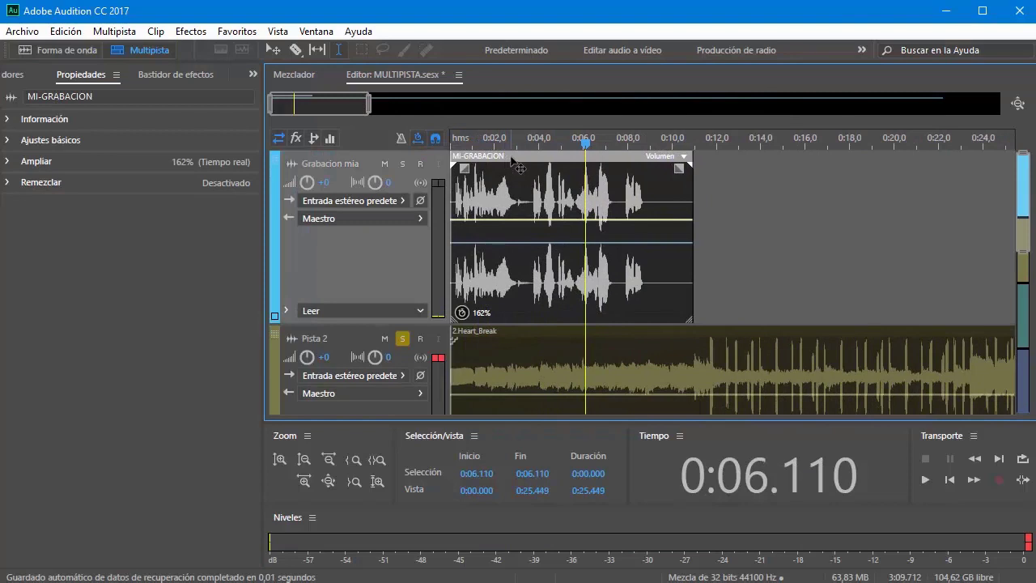
{"action": "left_click", "coordinate": [402, 339]}
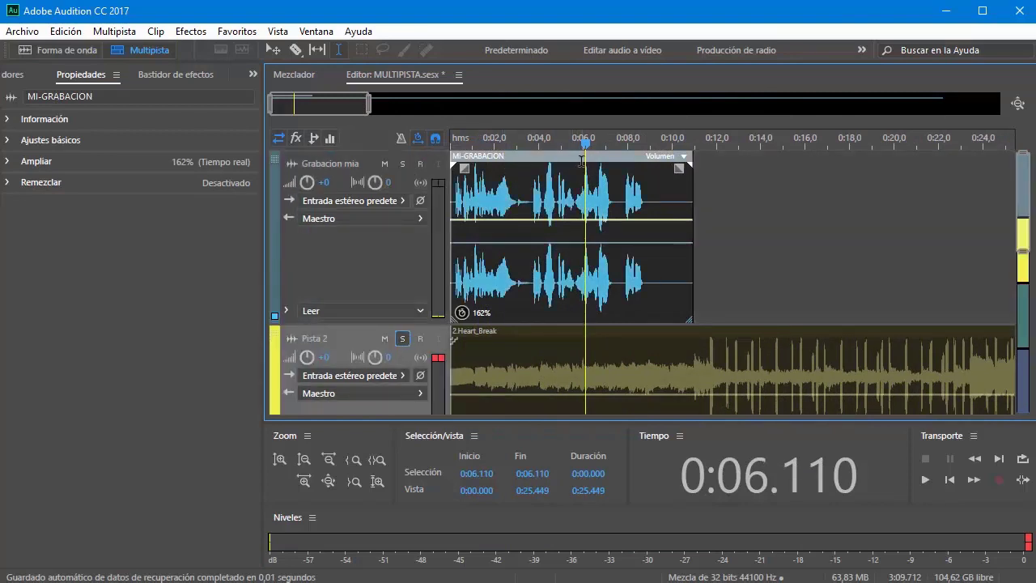
{"action": "left_click", "coordinate": [420, 164]}
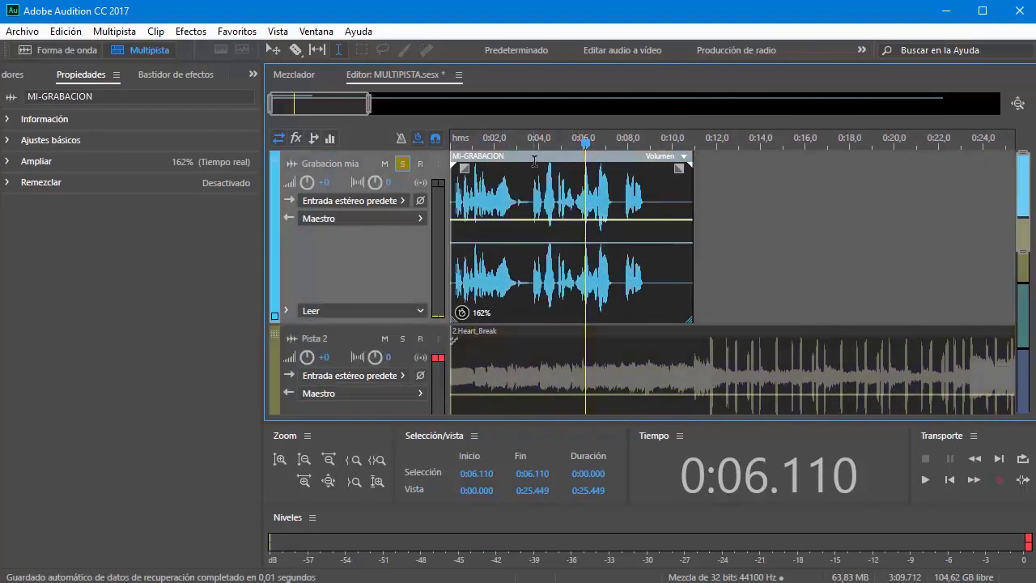
{"action": "left_click_drag", "start_coordinate": [368, 107], "coordinate": [316, 106]}
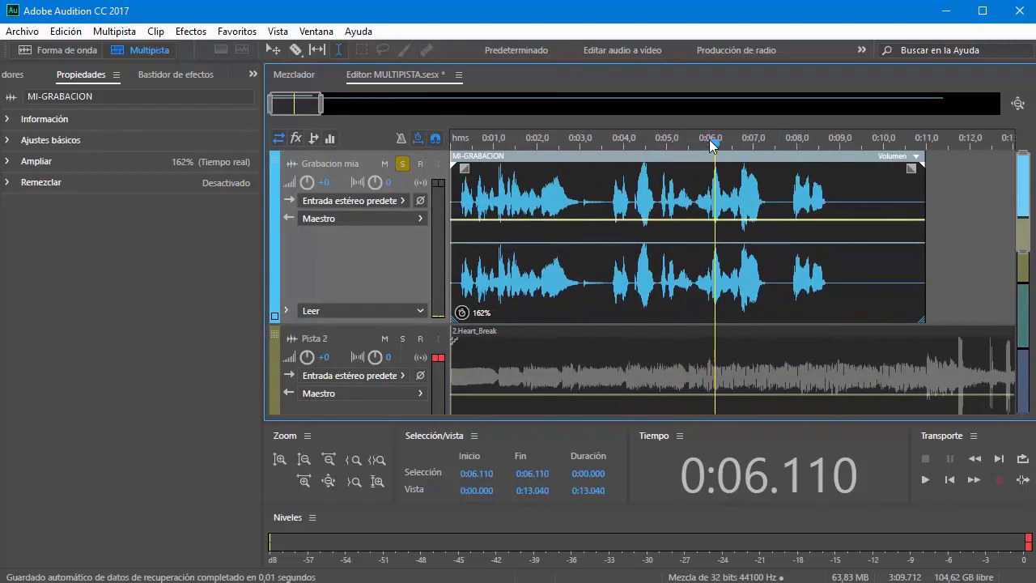
Listen to the start of the soloed MI-GRABACION clip
{"action": "left_click", "coordinate": [484, 147]}
{"action": "key", "text": "space"}
{"action": "key", "text": "space"}
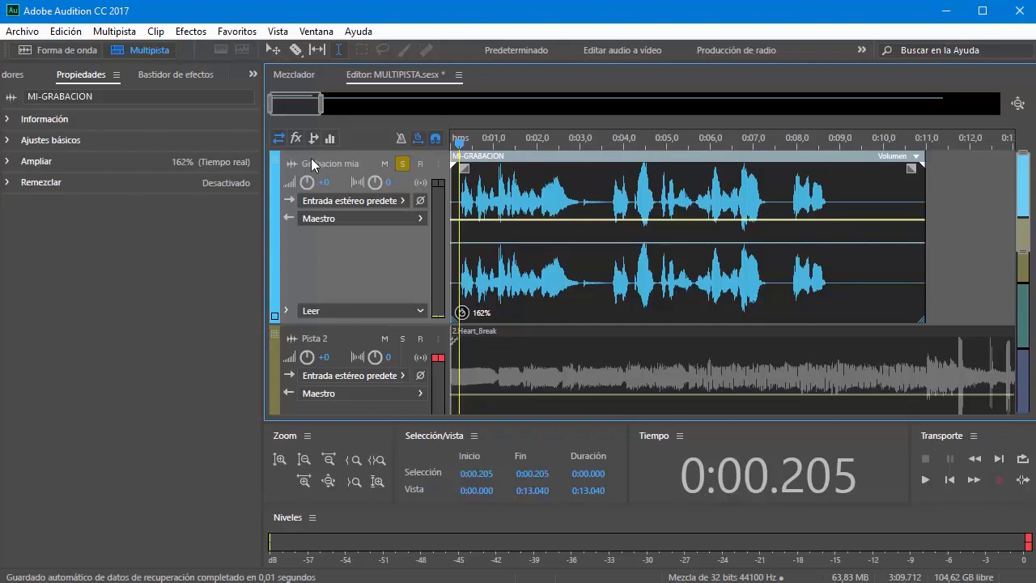
Show the track effect slots and examine the effect categories available for slot 1 of Grabacion mia
{"action": "left_click", "coordinate": [296, 139]}
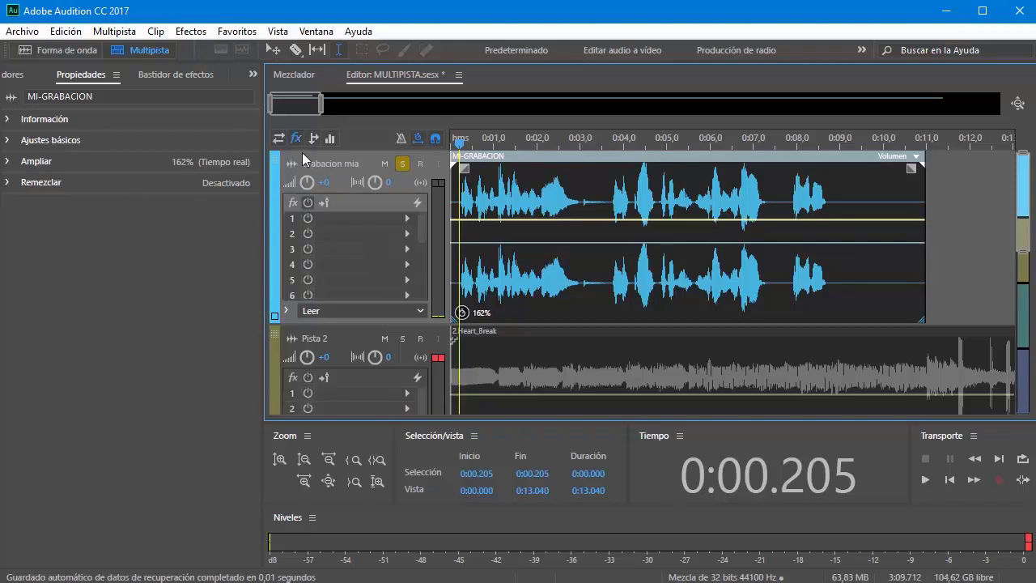
{"action": "left_click", "coordinate": [405, 218]}
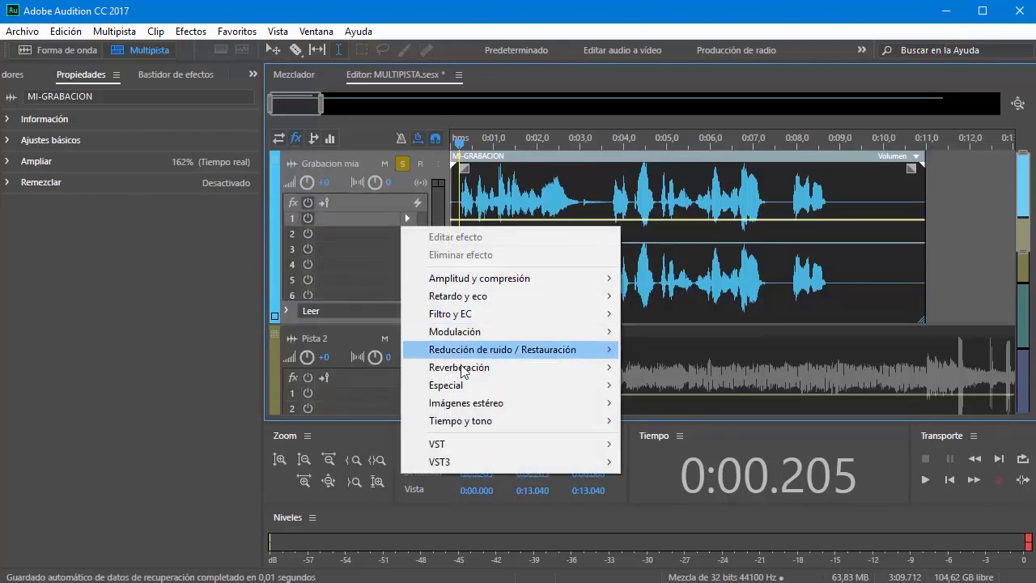
{"action": "left_click", "coordinate": [163, 335]}
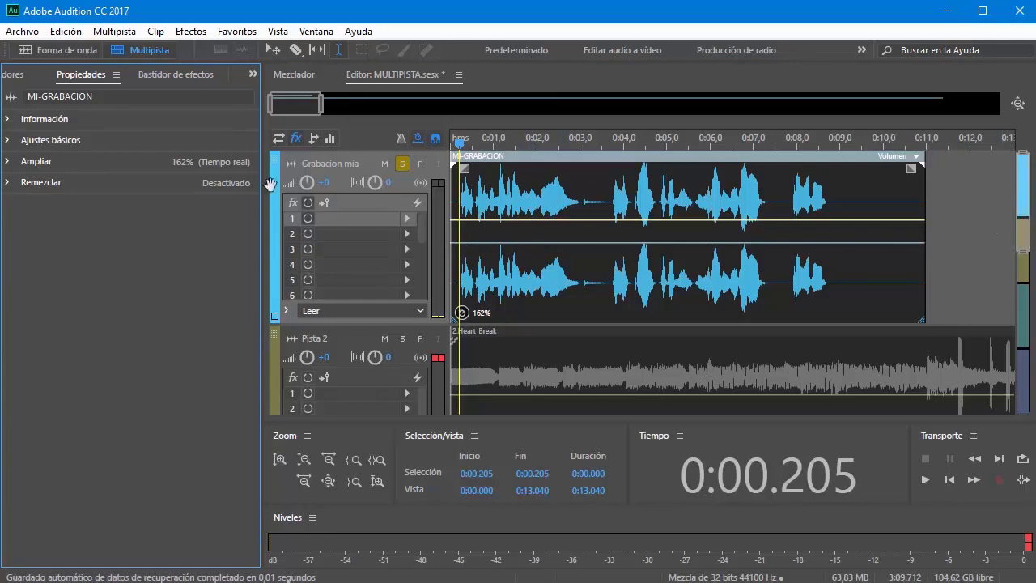
Open the Essential Sound (Sonido esencial) settings and assign the Diálogo mix type to the MI-GRABACION clip
{"action": "left_click", "coordinate": [192, 79]}
{"action": "left_click", "coordinate": [252, 74]}
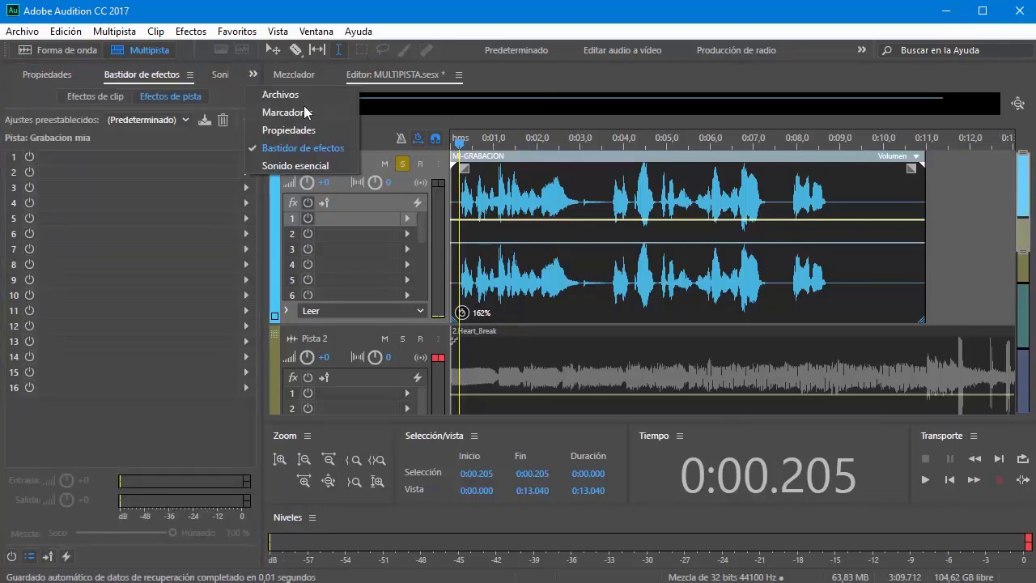
{"action": "left_click", "coordinate": [296, 166]}
{"action": "left_click", "coordinate": [301, 164]}
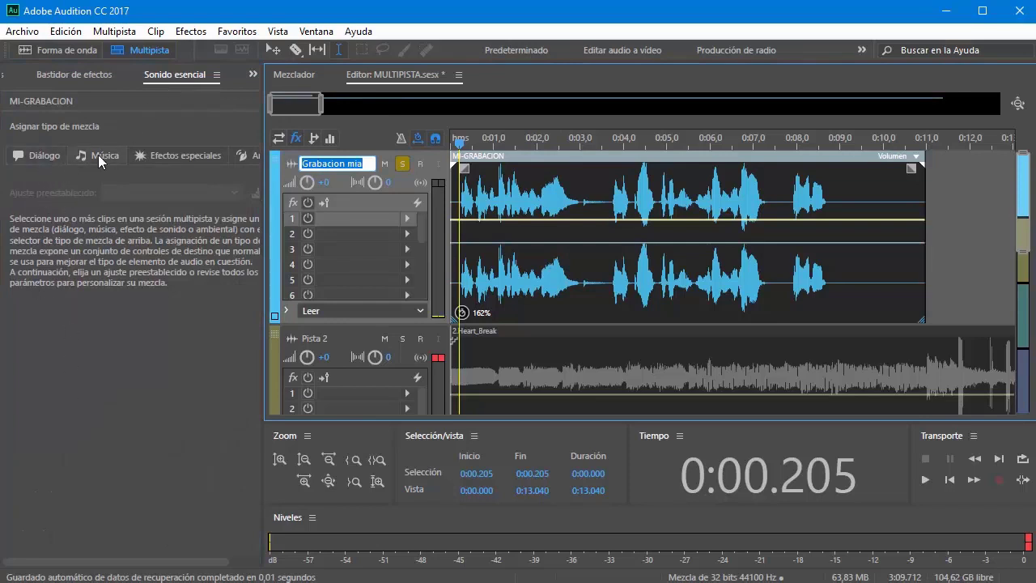
{"action": "left_click", "coordinate": [38, 155]}
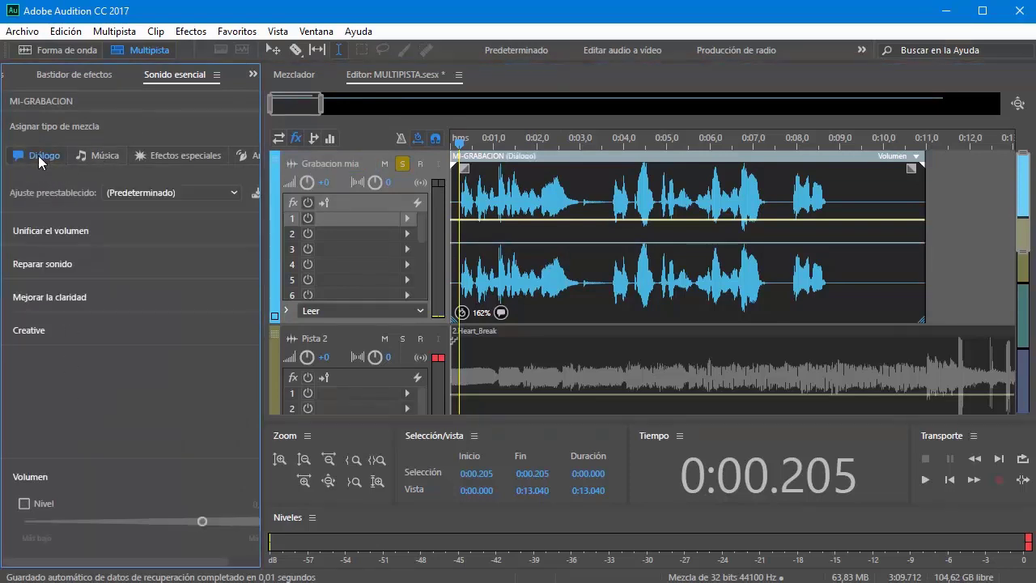
Try the Música, Efectos especiales and Ambiente mix types on MI-GRABACION, and assign Diálogo to it again
{"action": "left_click", "coordinate": [88, 154]}
{"action": "left_click", "coordinate": [162, 154]}
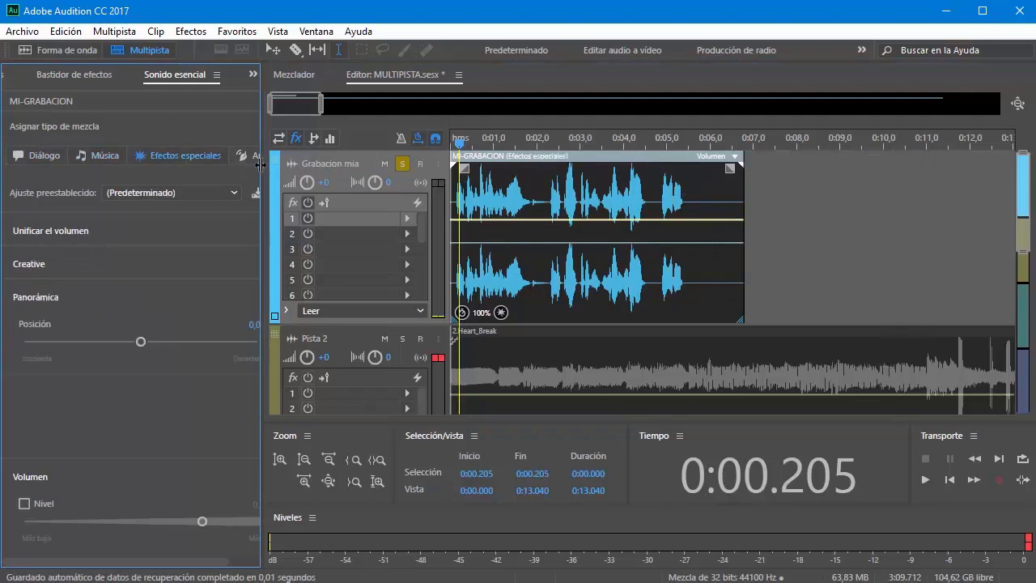
{"action": "left_click_drag", "start_coordinate": [261, 163], "coordinate": [299, 164]}
{"action": "left_click", "coordinate": [263, 155]}
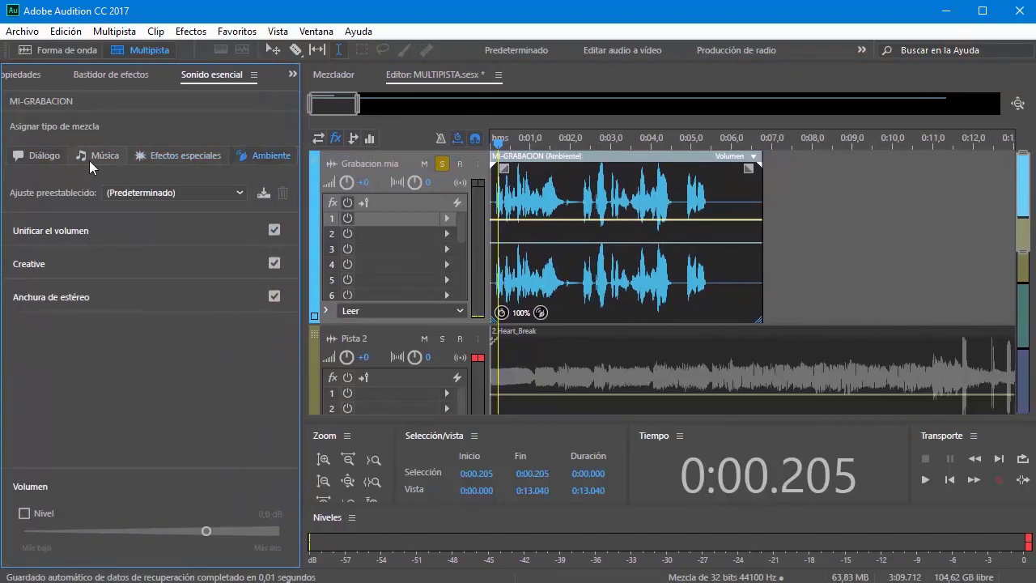
{"action": "left_click", "coordinate": [39, 154]}
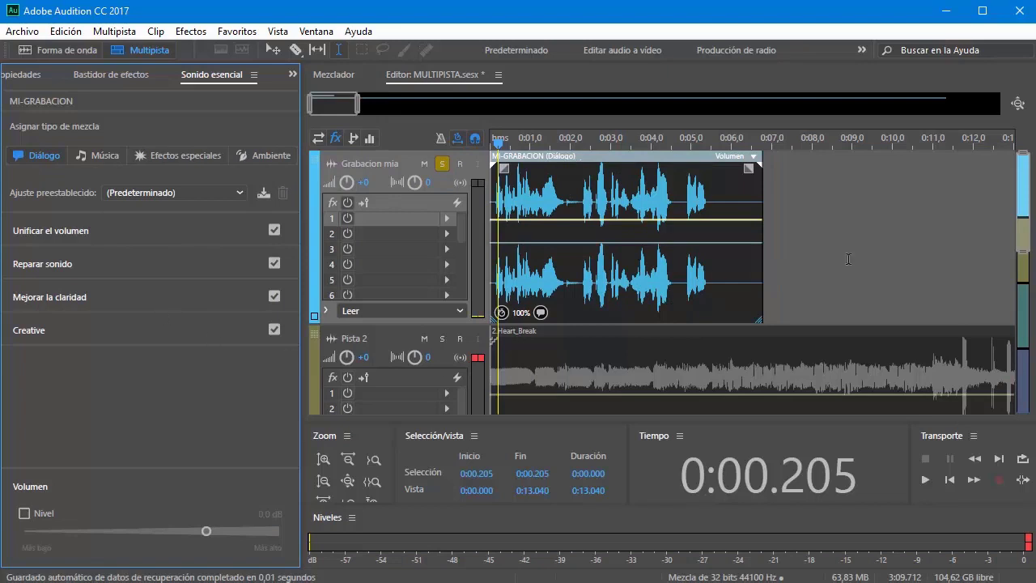
Turn off solo on the Grabacion mia track and listen to both tracks from the start for about one second
{"action": "scroll", "coordinate": [648, 213], "scroll_direction": "down", "scroll_amount": 2}
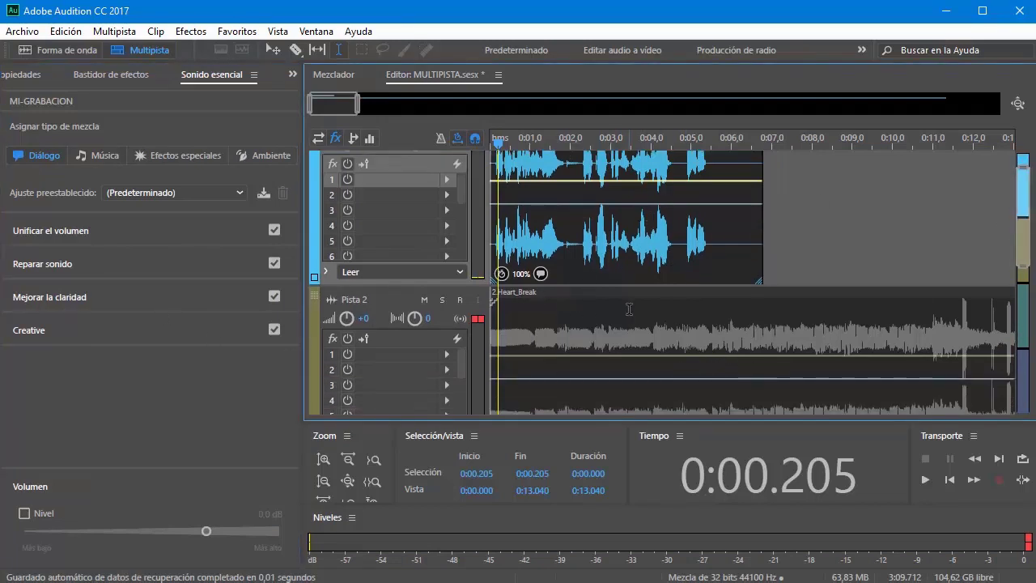
{"action": "scroll", "coordinate": [629, 309], "scroll_direction": "up", "scroll_amount": 2}
{"action": "left_click", "coordinate": [442, 164]}
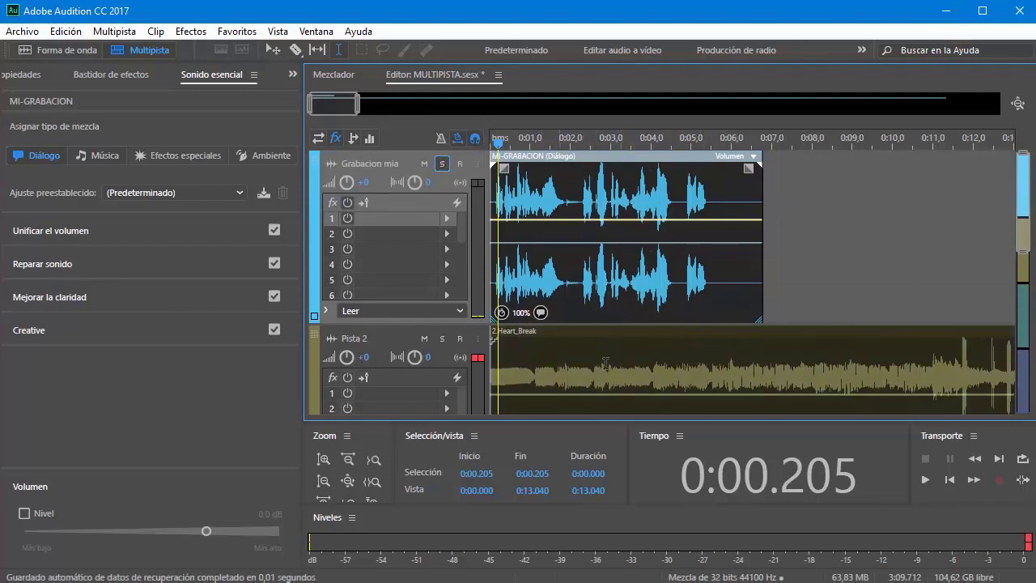
{"action": "left_click", "coordinate": [496, 144]}
{"action": "key", "text": "space"}
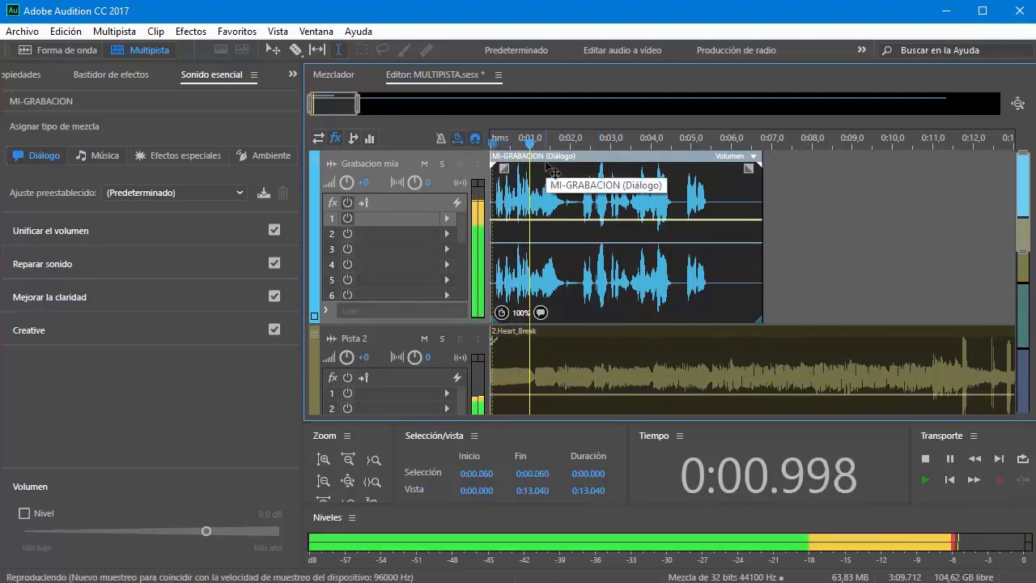
{"action": "key", "text": "space"}
Compare the mix type assignment of 2.Heart_Break and MI-GRABACION, and examine the stretch and remix properties of MI-GRABACION
{"action": "left_click", "coordinate": [663, 339]}
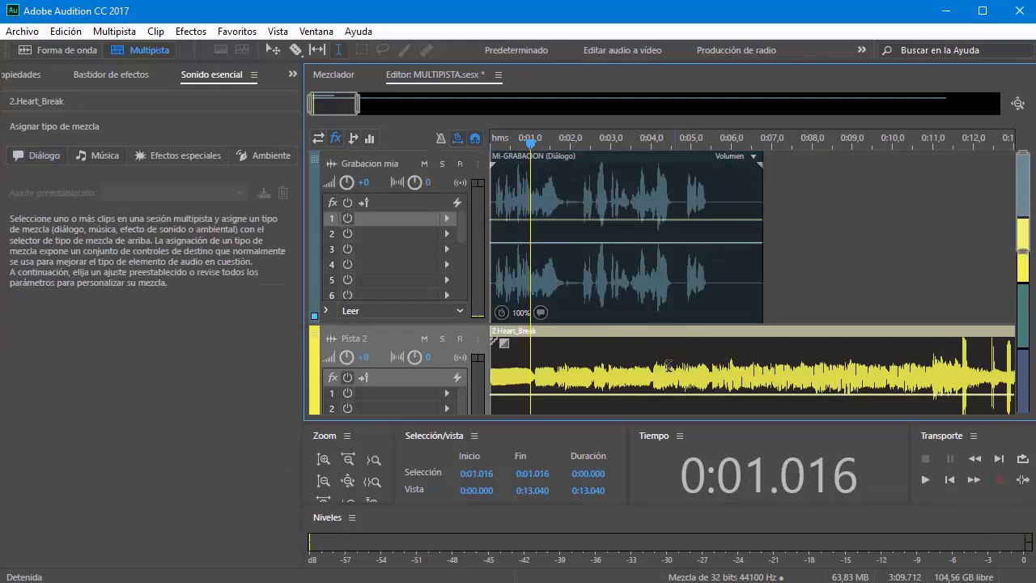
{"action": "left_click", "coordinate": [653, 176]}
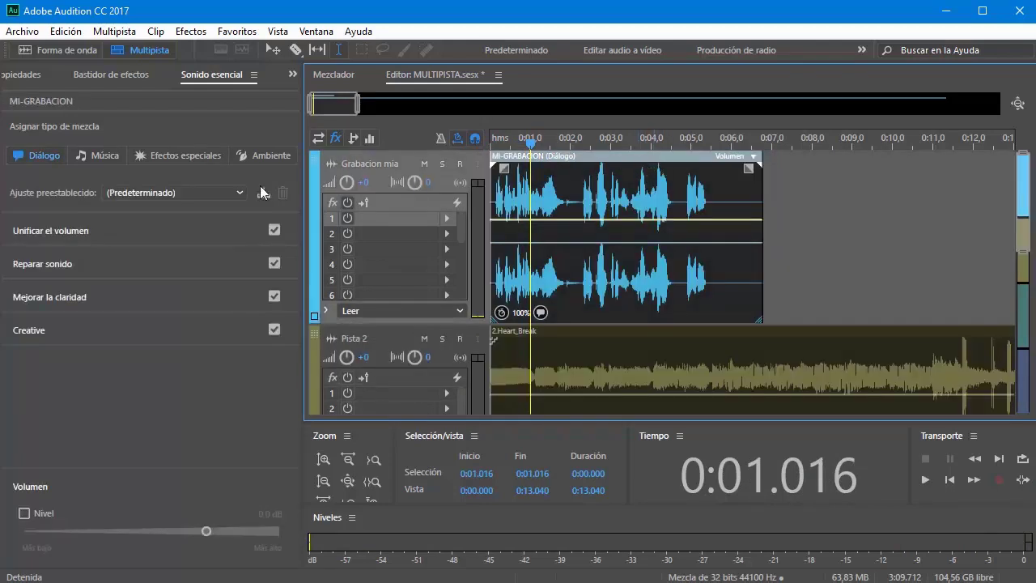
{"action": "left_click", "coordinate": [22, 75]}
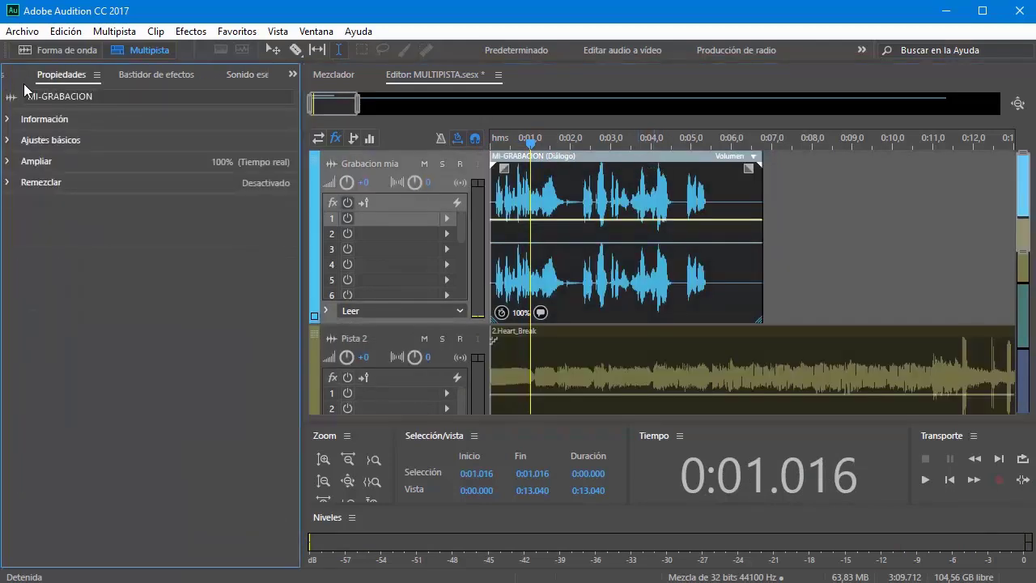
{"action": "left_click", "coordinate": [10, 162]}
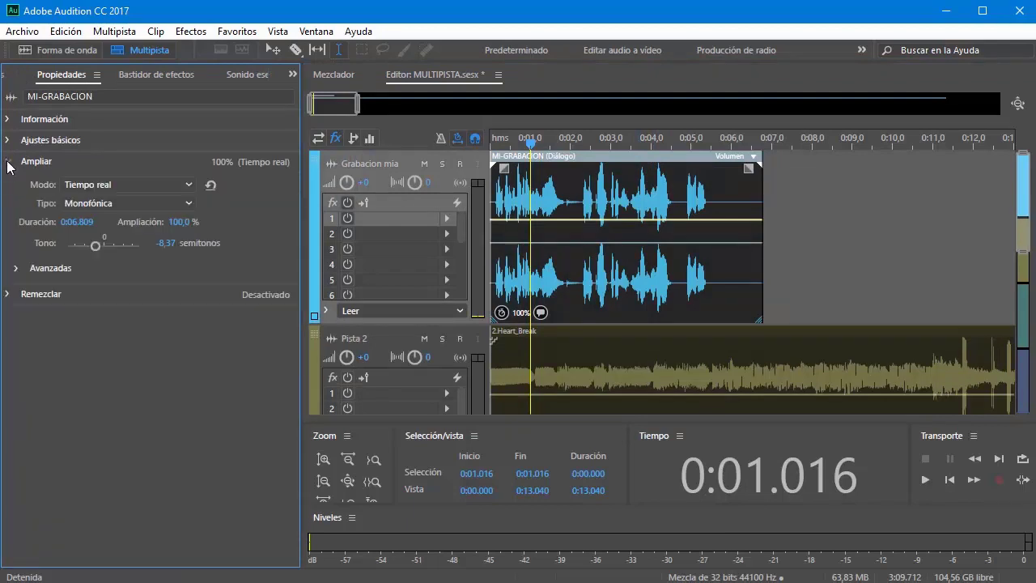
{"action": "left_click", "coordinate": [10, 162]}
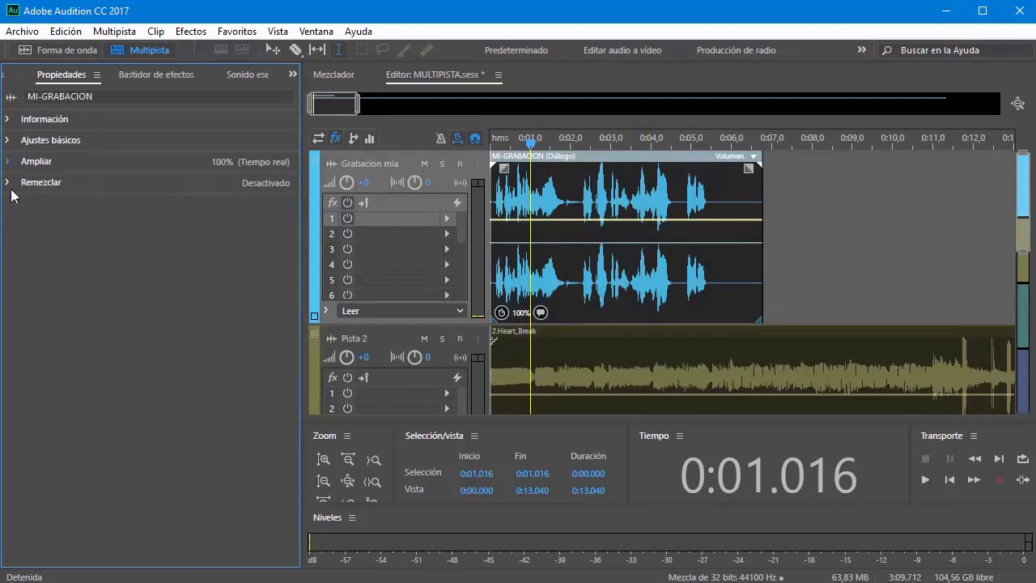
{"action": "left_click", "coordinate": [10, 183]}
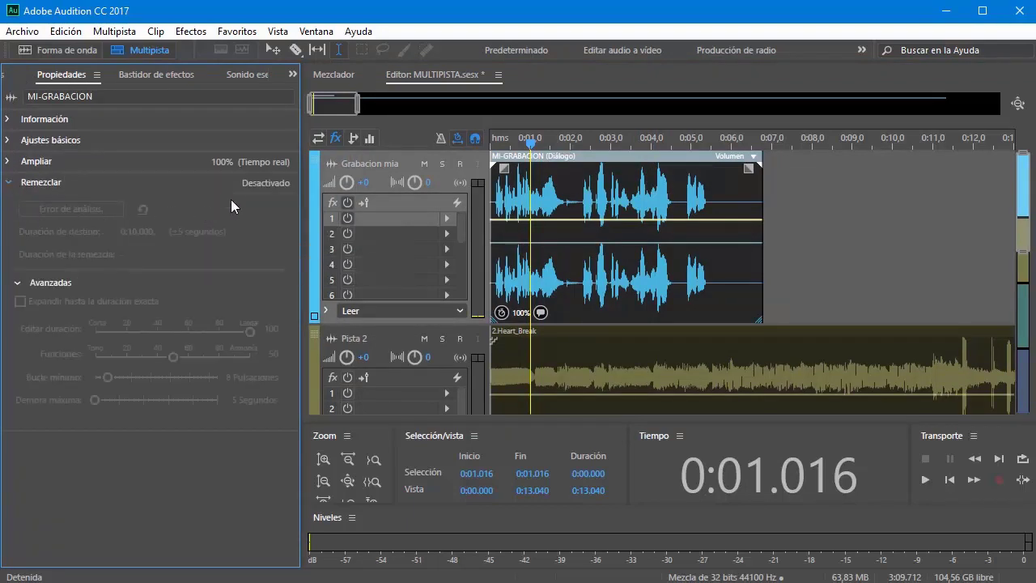
{"action": "left_click", "coordinate": [268, 184]}
{"action": "left_click", "coordinate": [12, 183]}
{"action": "mouse_move", "coordinate": [760, 166]}
{"action": "left_mouse_down"}
{"action": "mouse_move", "coordinate": [775, 173]}
{"action": "mouse_move", "coordinate": [762, 165]}
{"action": "left_mouse_up"}
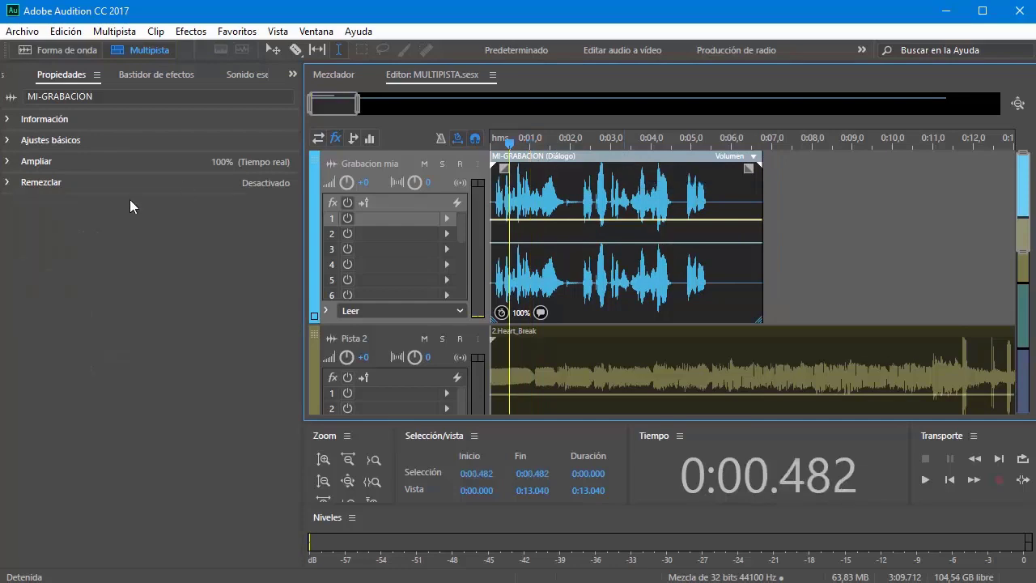
Set the MI-GRABACION clip's stretch pitch to 0 semitones, play the result and return the playhead near the start
{"action": "left_click", "coordinate": [8, 163]}
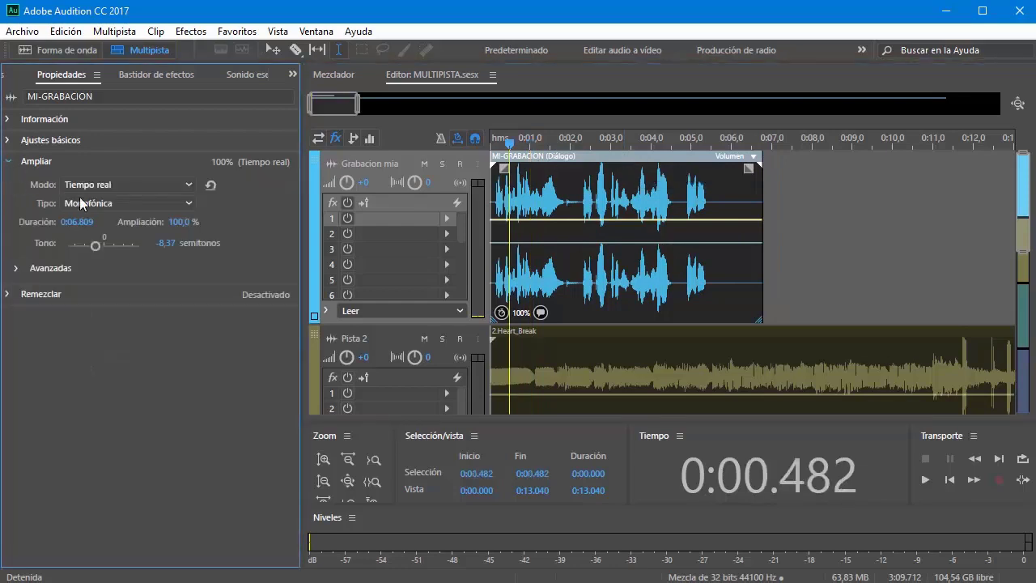
{"action": "left_click_drag", "start_coordinate": [95, 246], "coordinate": [103, 246]}
{"action": "key", "text": "space"}
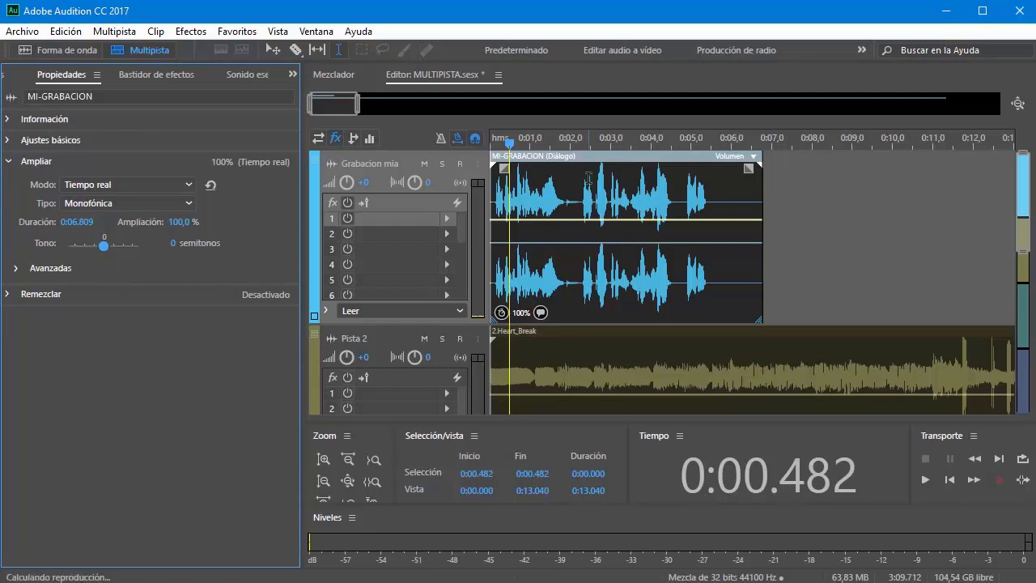
{"action": "key", "text": "space"}
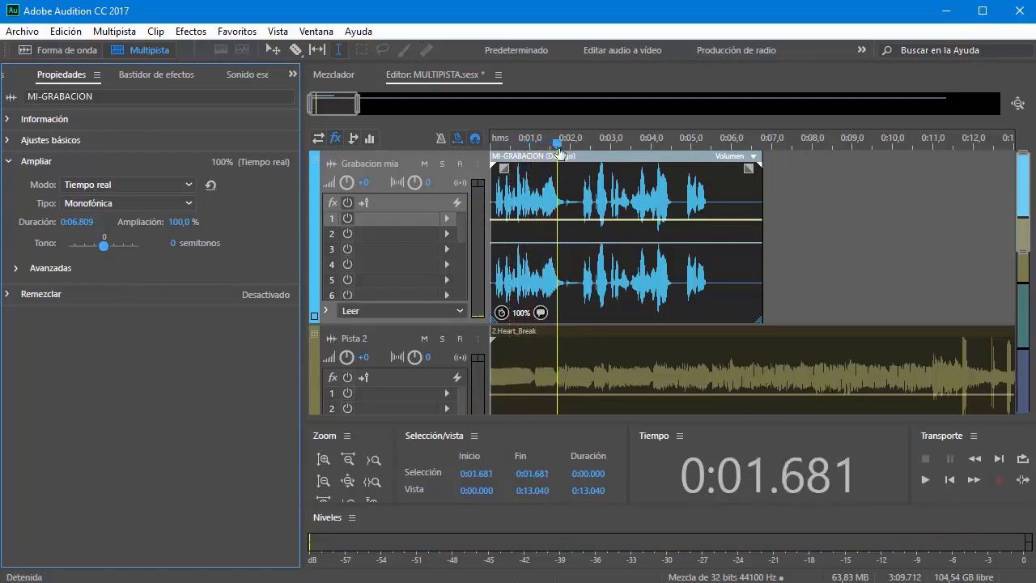
{"action": "left_click_drag", "start_coordinate": [557, 143], "coordinate": [499, 148]}
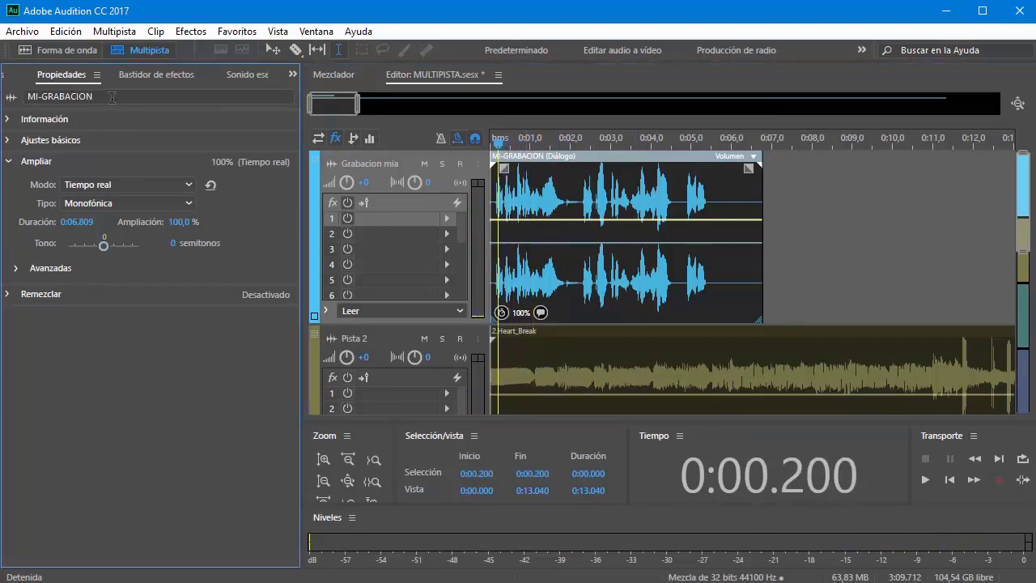
Show the input and output routing of the tracks and listen to the session until about four seconds
{"action": "left_click", "coordinate": [248, 76]}
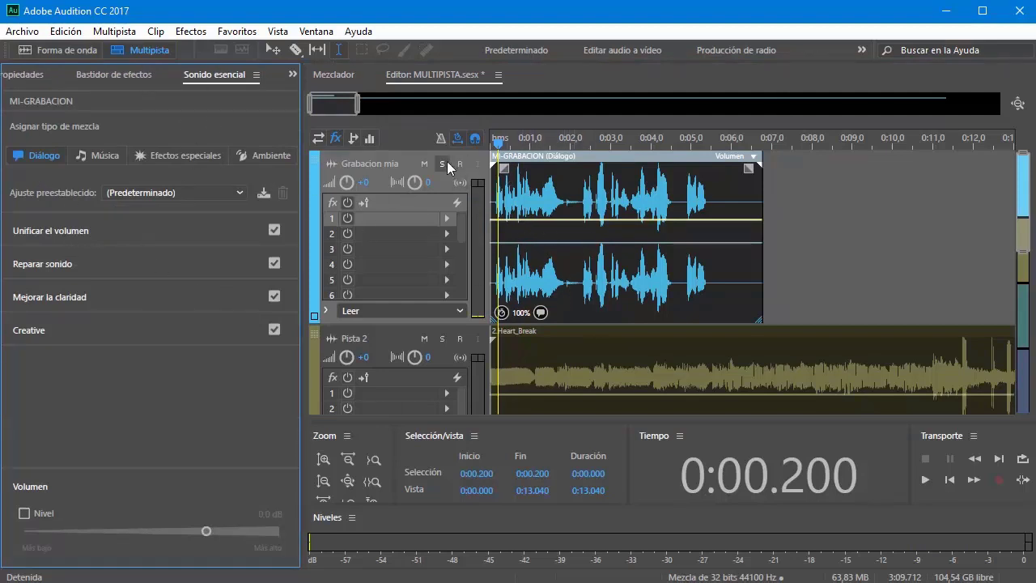
{"action": "left_click", "coordinate": [318, 138]}
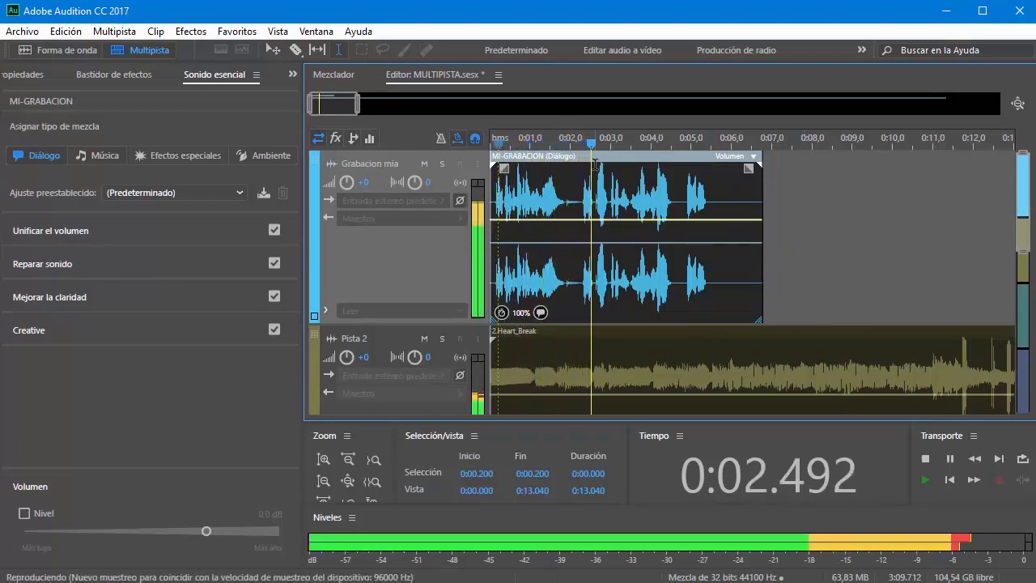
{"action": "key", "text": "space"}
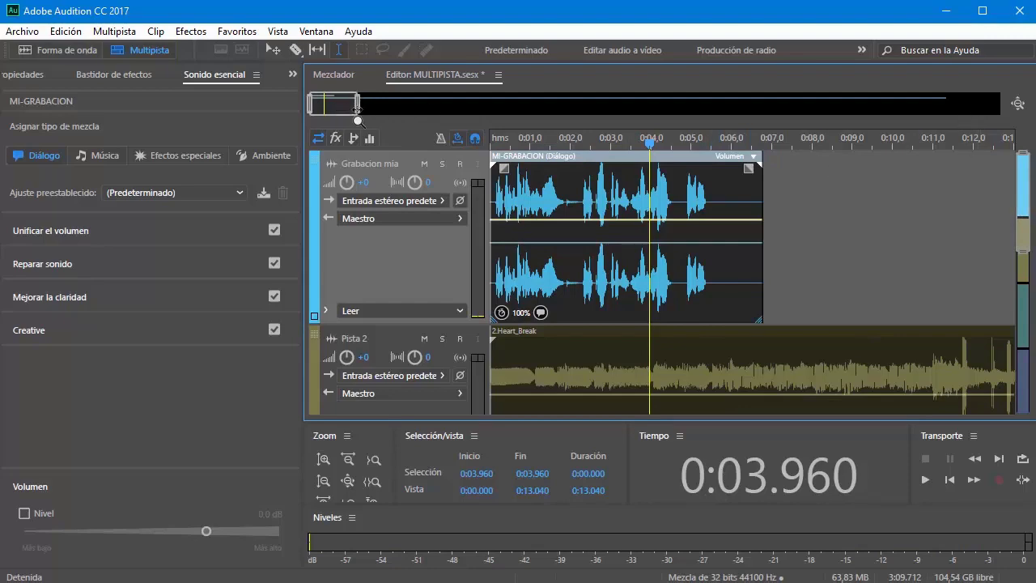
Trim the end of the 2.Heart_Break clip on Pista 2 to match the end of the MI-GRABACION clip
{"action": "left_click_drag", "start_coordinate": [356, 105], "coordinate": [969, 105]}
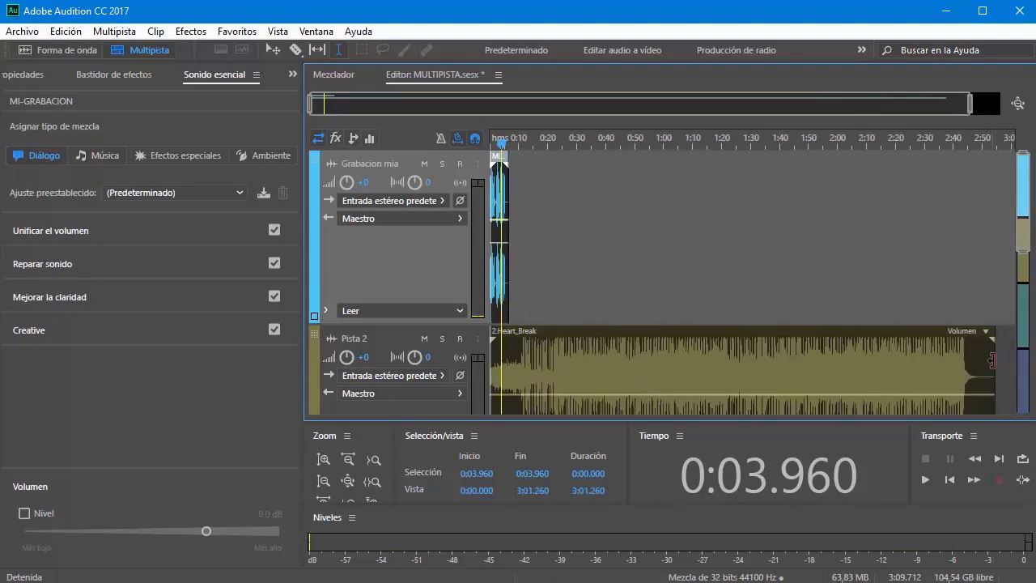
{"action": "left_click_drag", "start_coordinate": [992, 360], "coordinate": [508, 362]}
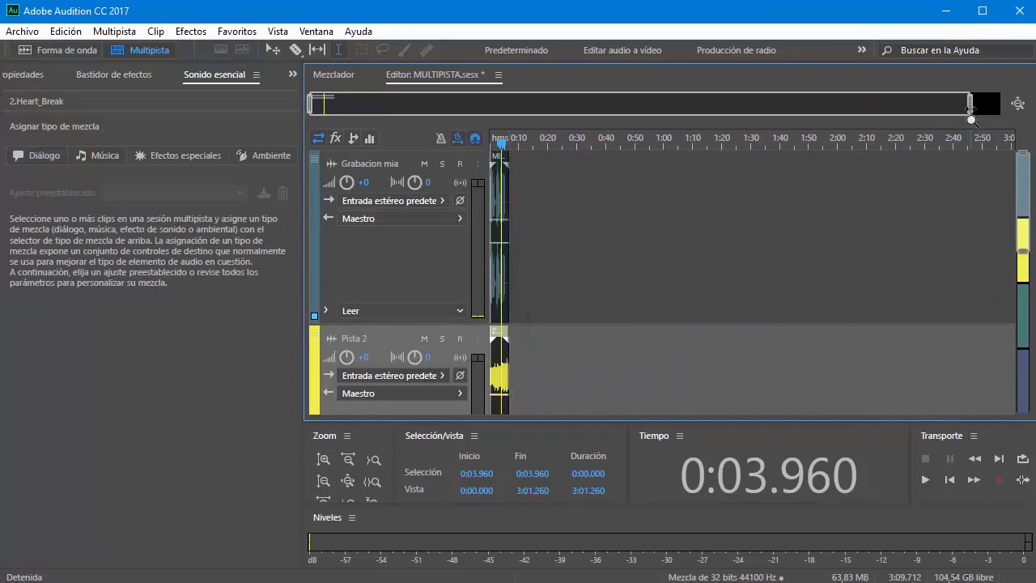
{"action": "left_click_drag", "start_coordinate": [968, 105], "coordinate": [345, 119]}
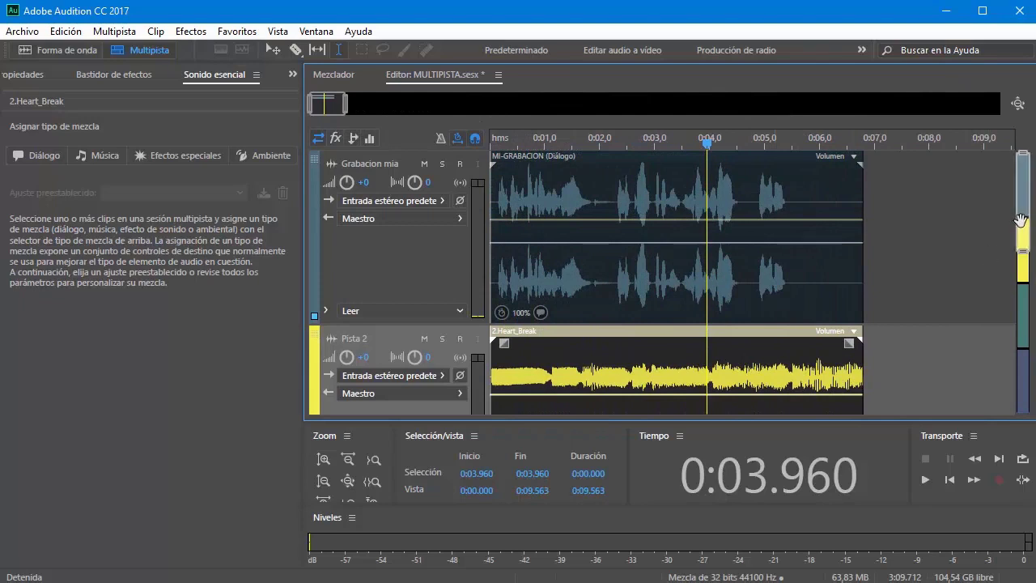
Route the output of the Grabacion mia track to a newly added stereo bus
{"action": "left_click_drag", "start_coordinate": [1015, 235], "coordinate": [1031, 209]}
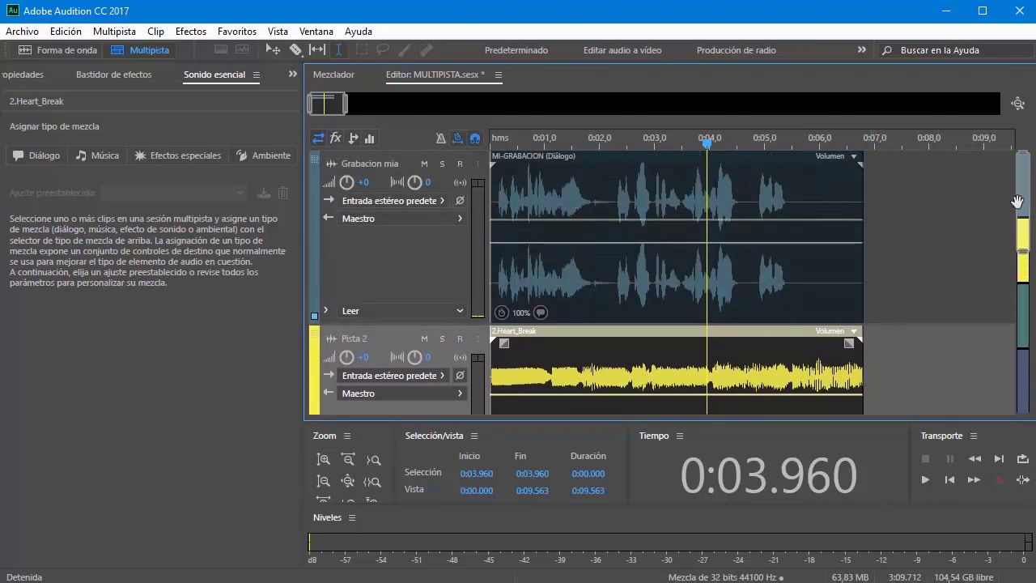
{"action": "left_click_drag", "start_coordinate": [1023, 200], "coordinate": [1023, 202]}
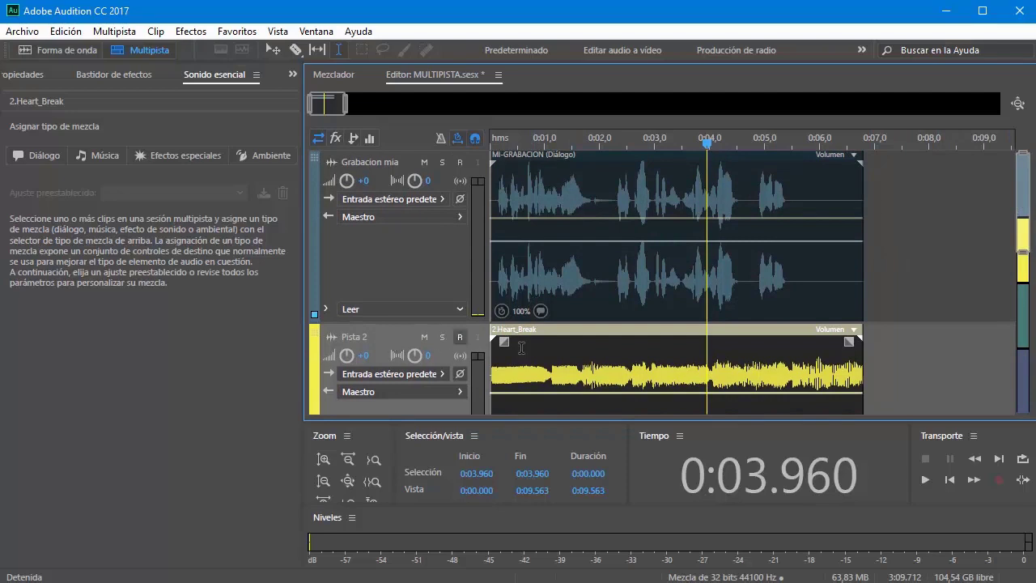
{"action": "scroll", "coordinate": [395, 228], "scroll_direction": "down", "scroll_amount": 1}
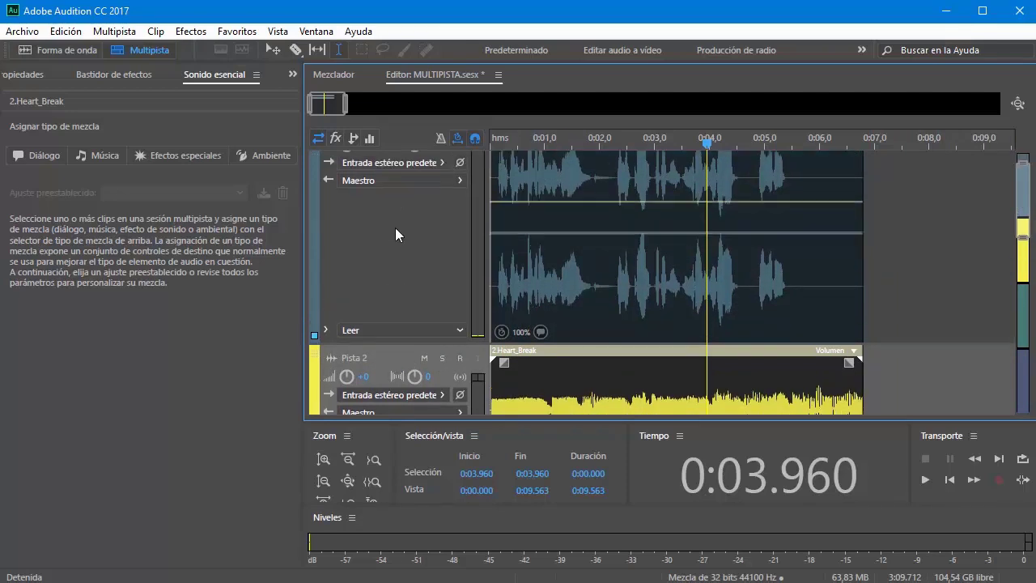
{"action": "scroll", "coordinate": [390, 245], "scroll_direction": "up", "scroll_amount": 1}
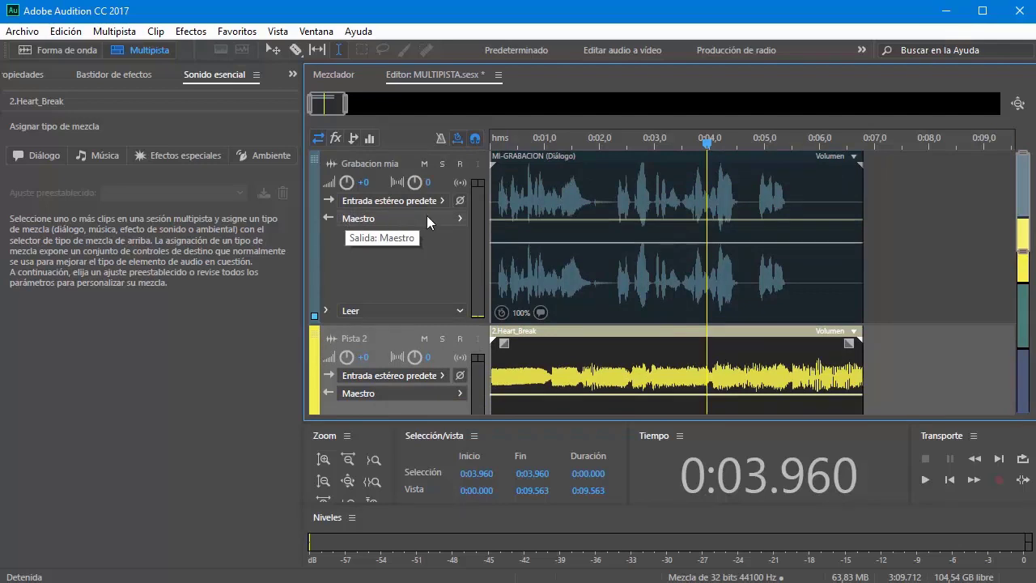
{"action": "left_click", "coordinate": [456, 215]}
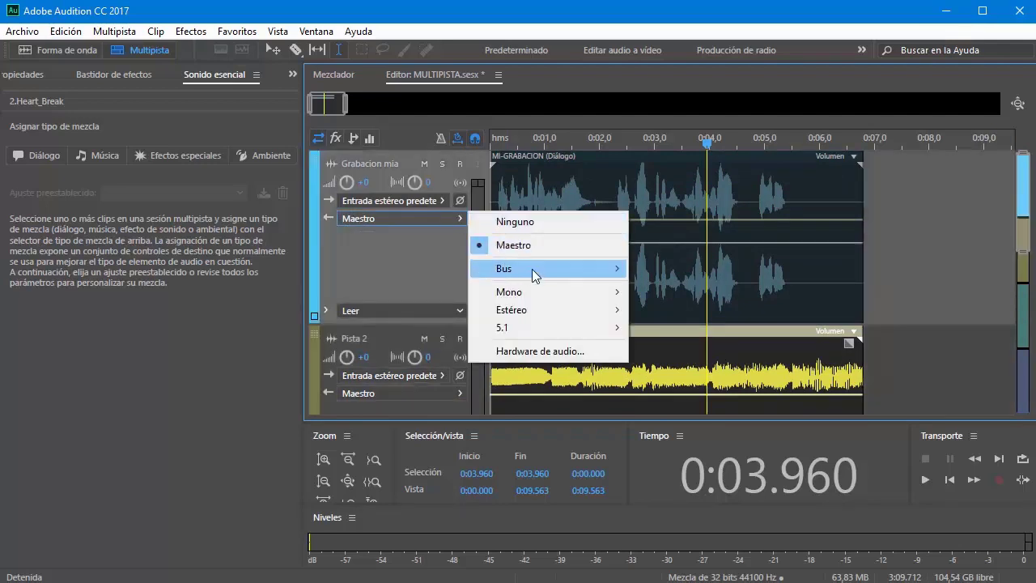
{"action": "mouse_move", "coordinate": [532, 268]}
{"action": "mouse_move", "coordinate": [682, 268]}
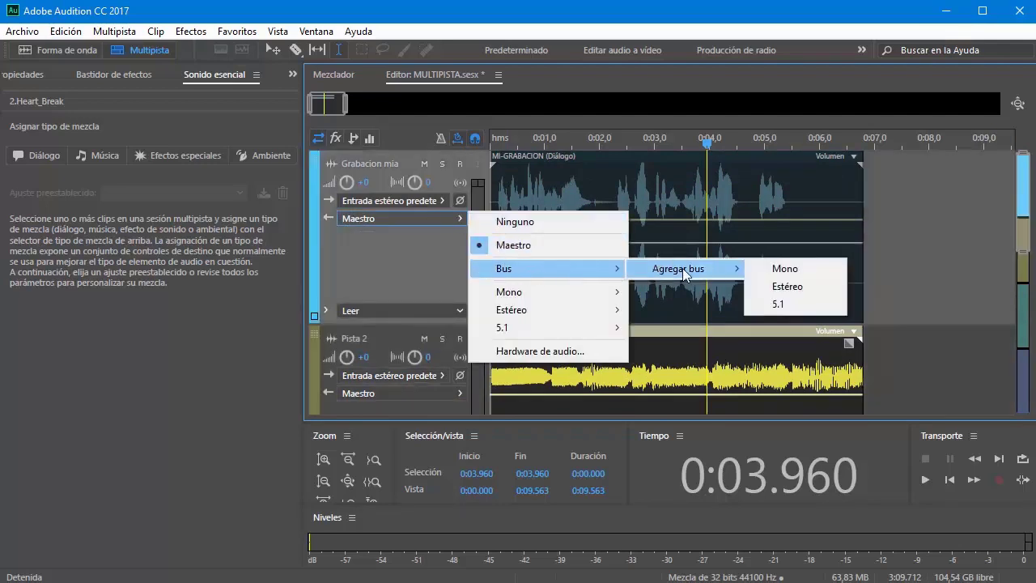
{"action": "left_click", "coordinate": [807, 286]}
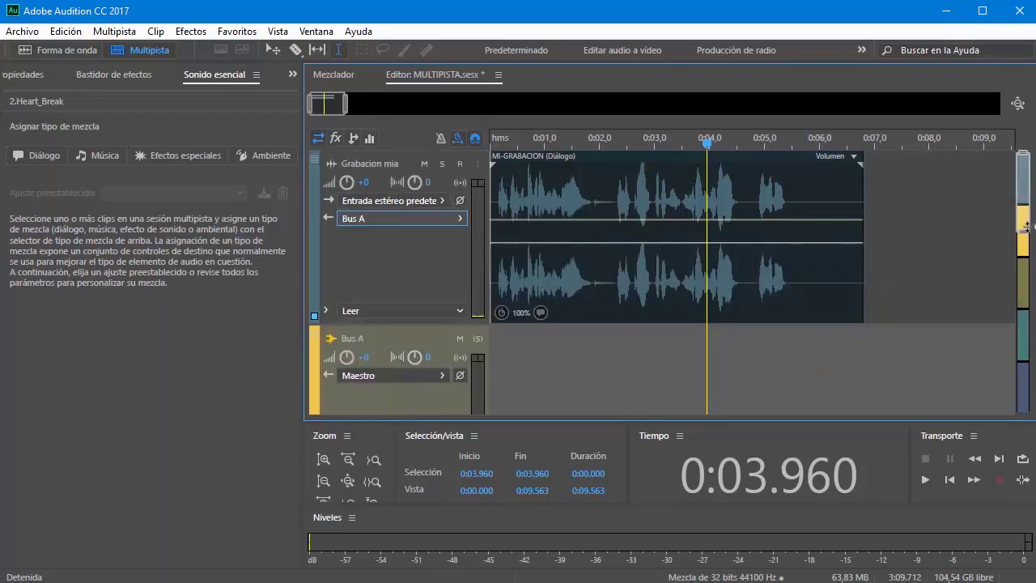
Move the Bus A track above the Grabacion mia track and rename it MEZCLA
{"action": "left_click_drag", "start_coordinate": [1022, 213], "coordinate": [1028, 358]}
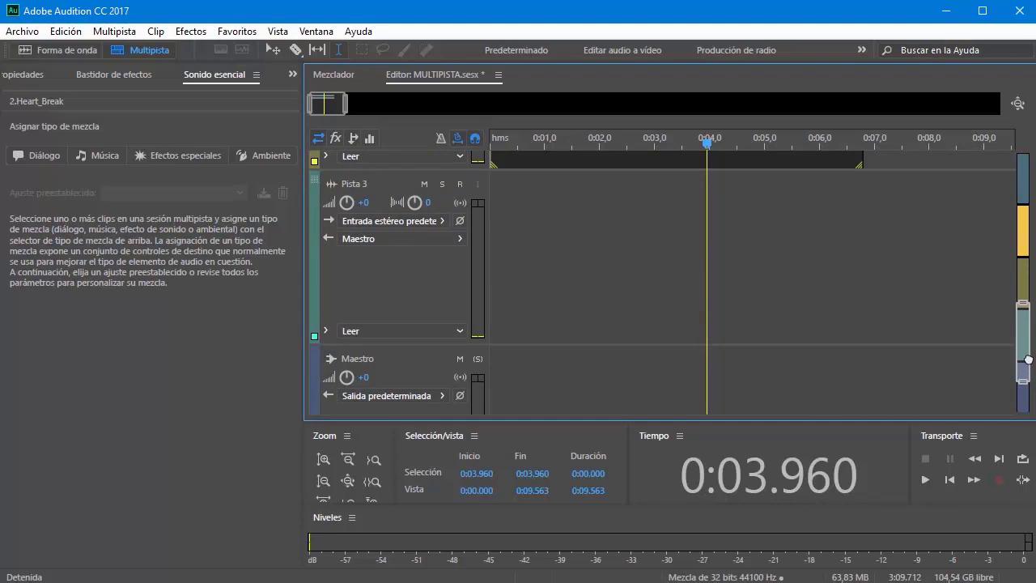
{"action": "scroll", "coordinate": [454, 279], "scroll_direction": "up", "scroll_amount": 1}
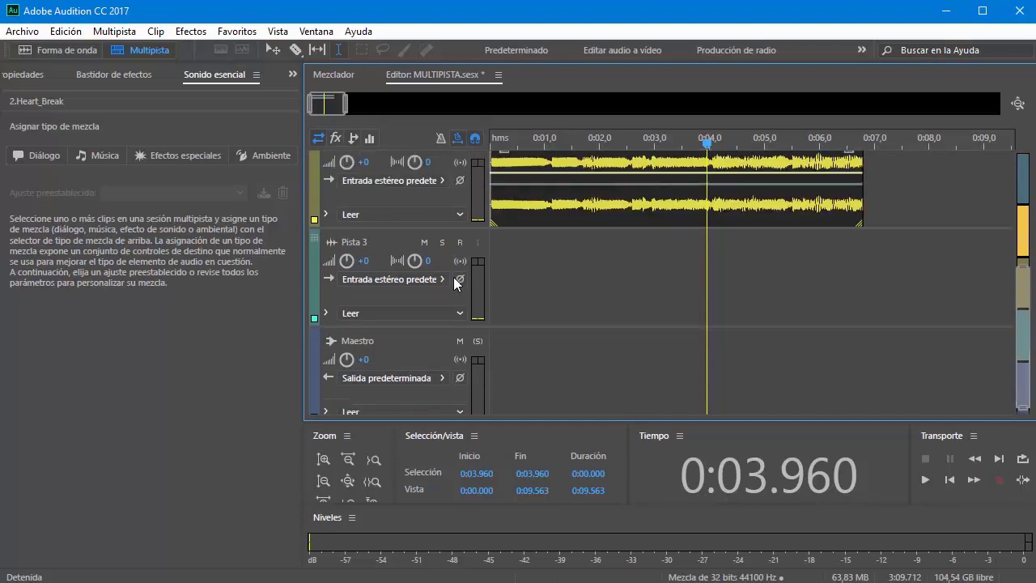
{"action": "scroll", "coordinate": [994, 211], "scroll_direction": "up", "scroll_amount": 4}
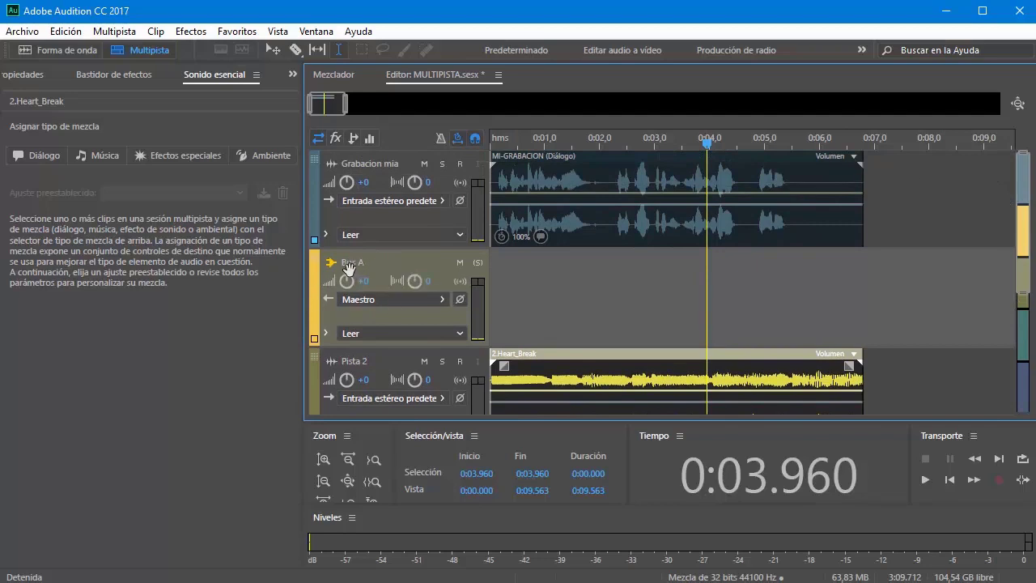
{"action": "left_click_drag", "start_coordinate": [310, 233], "coordinate": [316, 157]}
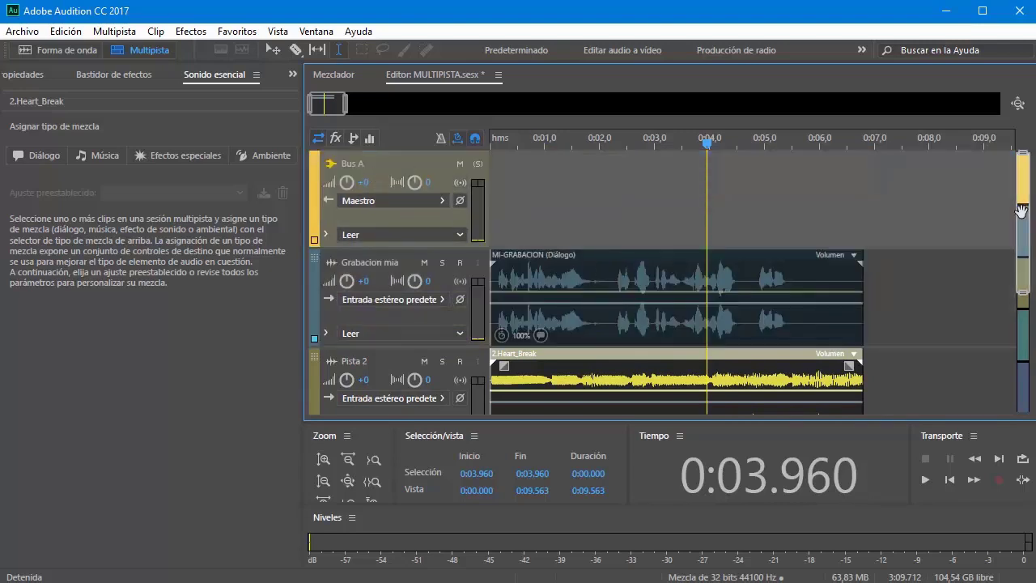
{"action": "mouse_move", "coordinate": [1021, 210]}
{"action": "left_mouse_down"}
{"action": "mouse_move", "coordinate": [1021, 223]}
{"action": "mouse_move", "coordinate": [1021, 207]}
{"action": "left_mouse_up"}
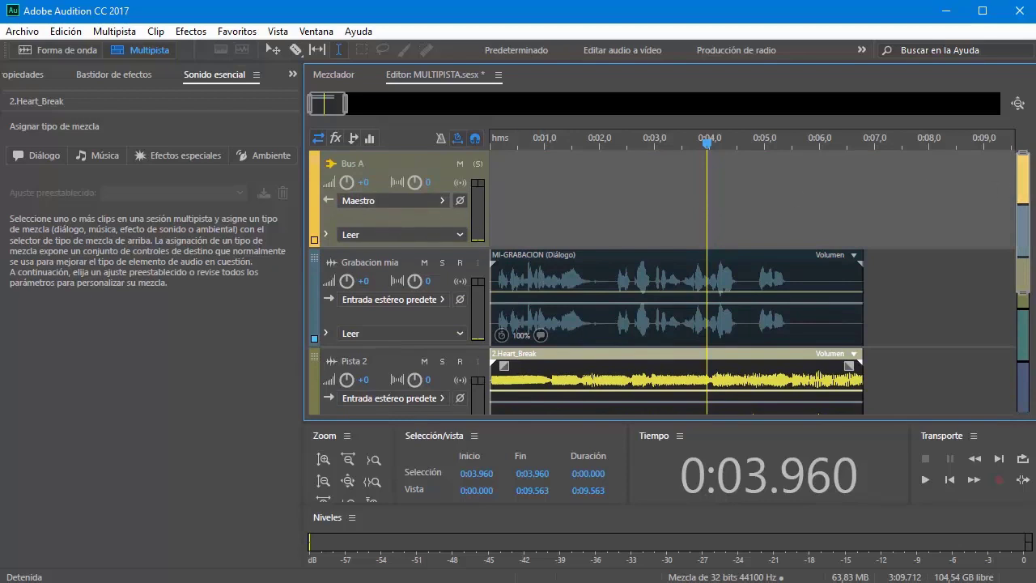
{"action": "left_click", "coordinate": [353, 163]}
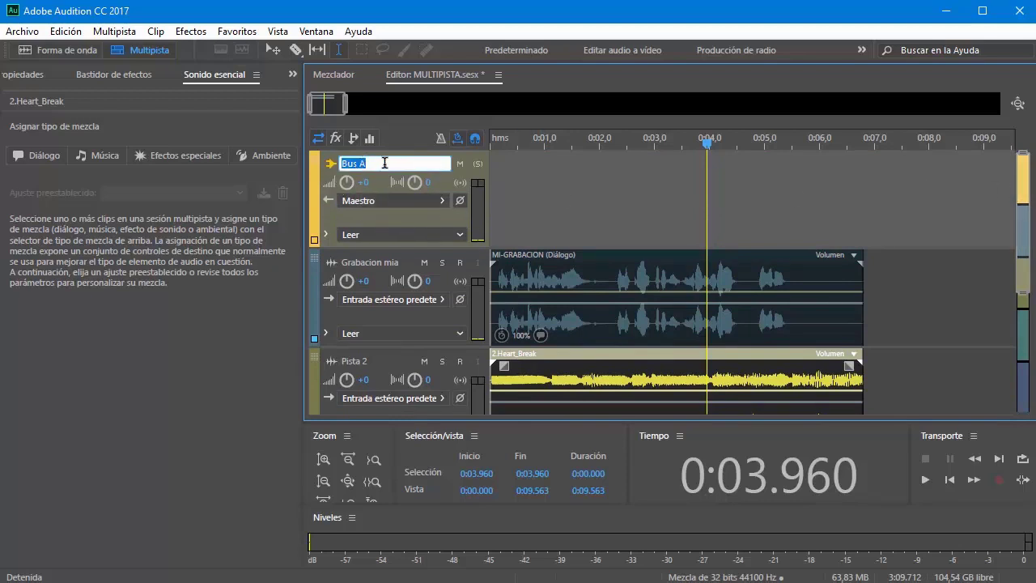
{"action": "type", "text": "MEZCLA"}
{"action": "key", "text": "Return"}
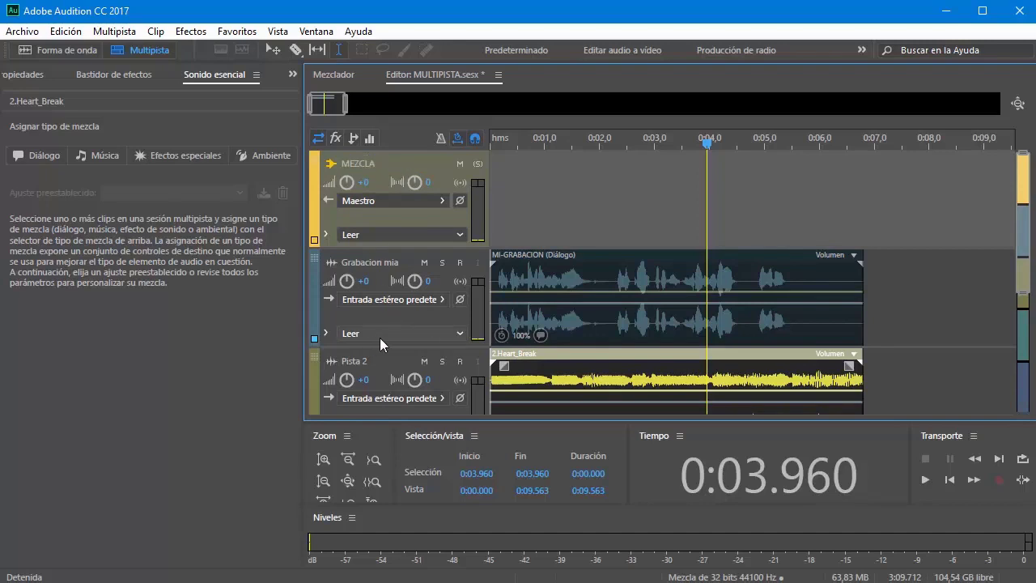
Route the output of Pista 2 to the MEZCLA bus
{"action": "scroll", "coordinate": [417, 310], "scroll_direction": "up", "scroll_amount": 2}
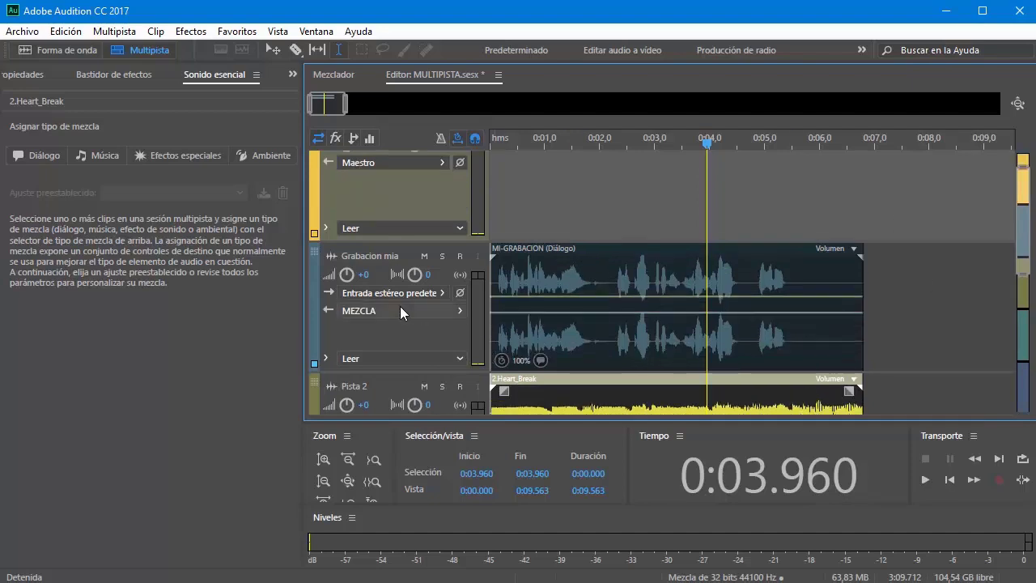
{"action": "scroll", "coordinate": [535, 273], "scroll_direction": "down", "scroll_amount": 4}
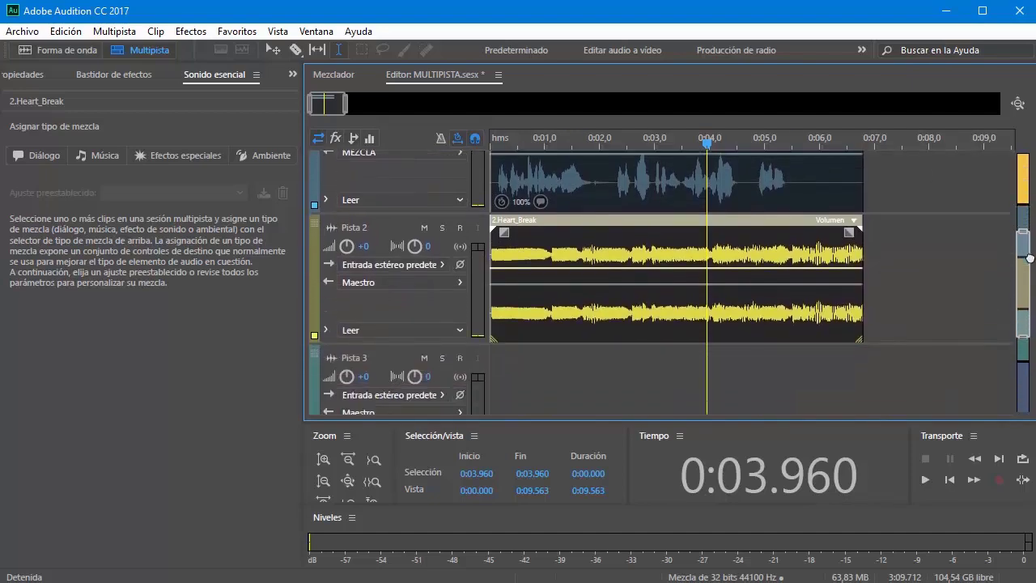
{"action": "left_click", "coordinate": [458, 256]}
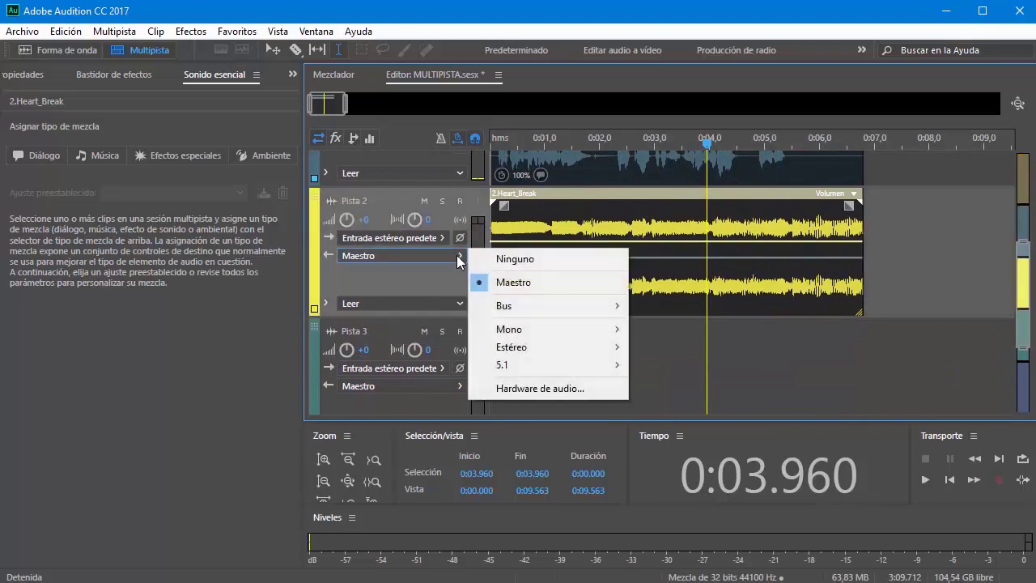
{"action": "mouse_move", "coordinate": [520, 314]}
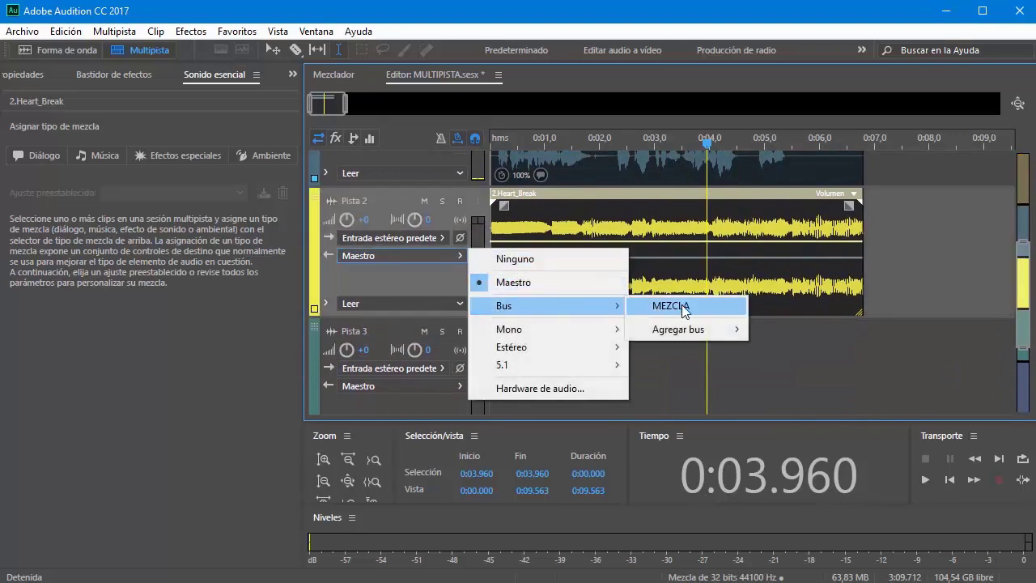
{"action": "left_click", "coordinate": [682, 309]}
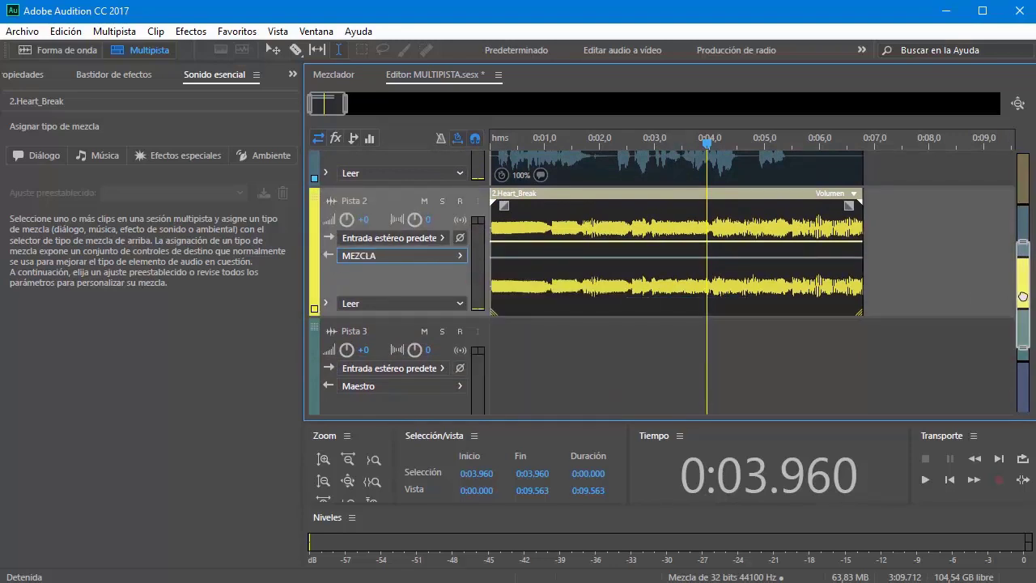
Return the playhead to the start, solo the MEZCLA bus and listen to it for about two seconds
{"action": "scroll", "coordinate": [1022, 294], "scroll_direction": "up", "scroll_amount": 5}
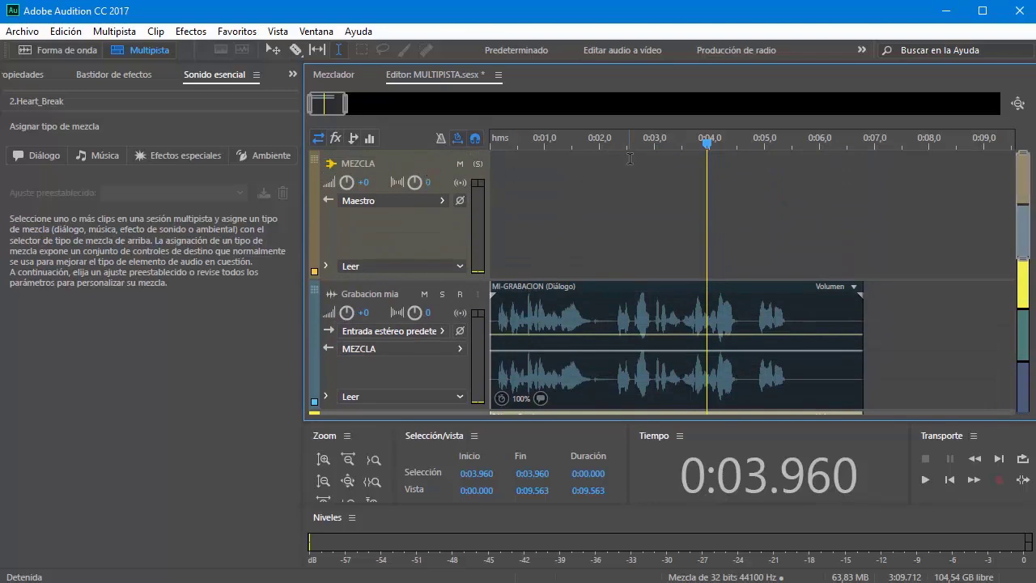
{"action": "left_click_drag", "start_coordinate": [707, 143], "coordinate": [486, 144]}
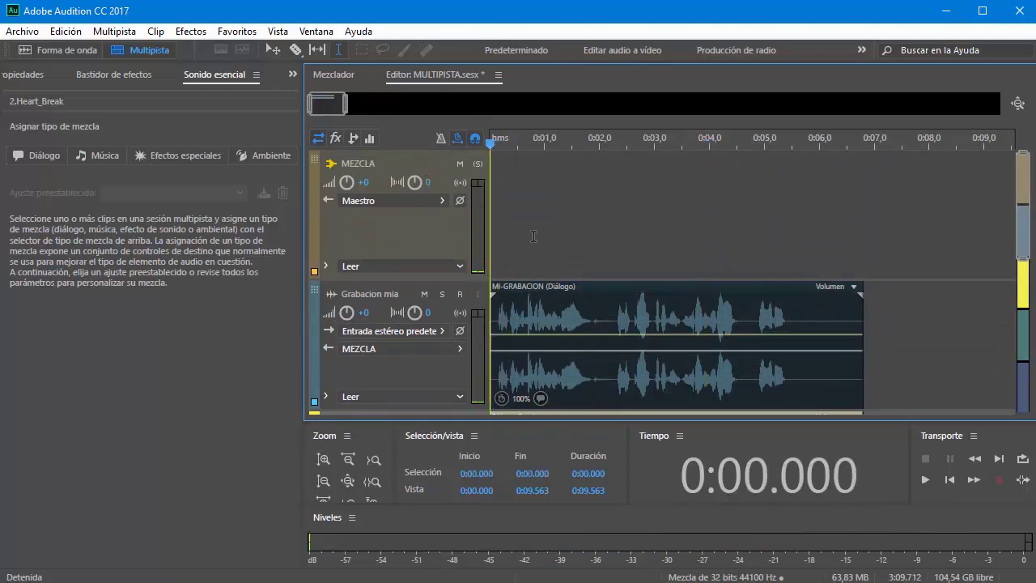
{"action": "left_click", "coordinate": [476, 163]}
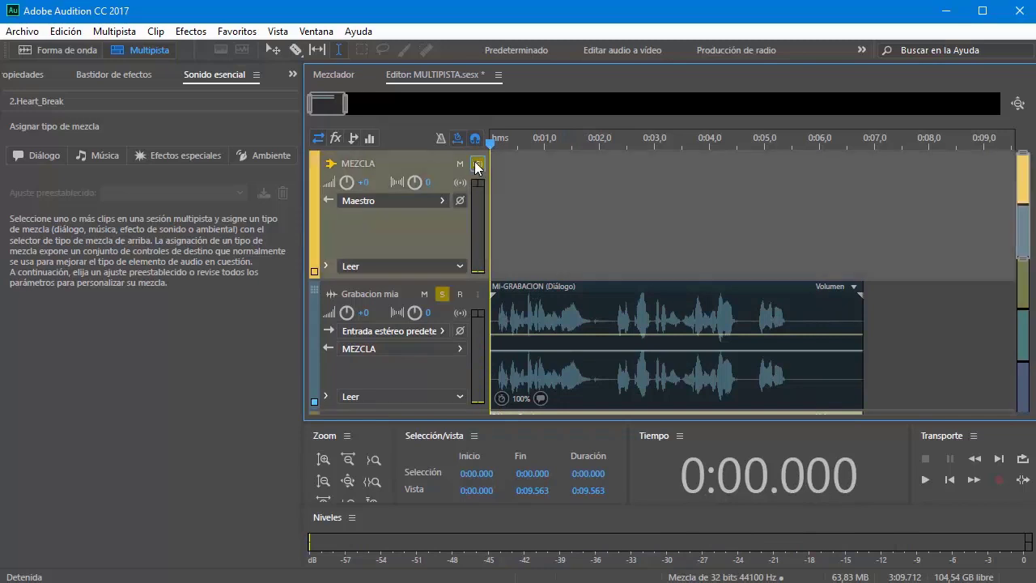
{"action": "key", "text": "space"}
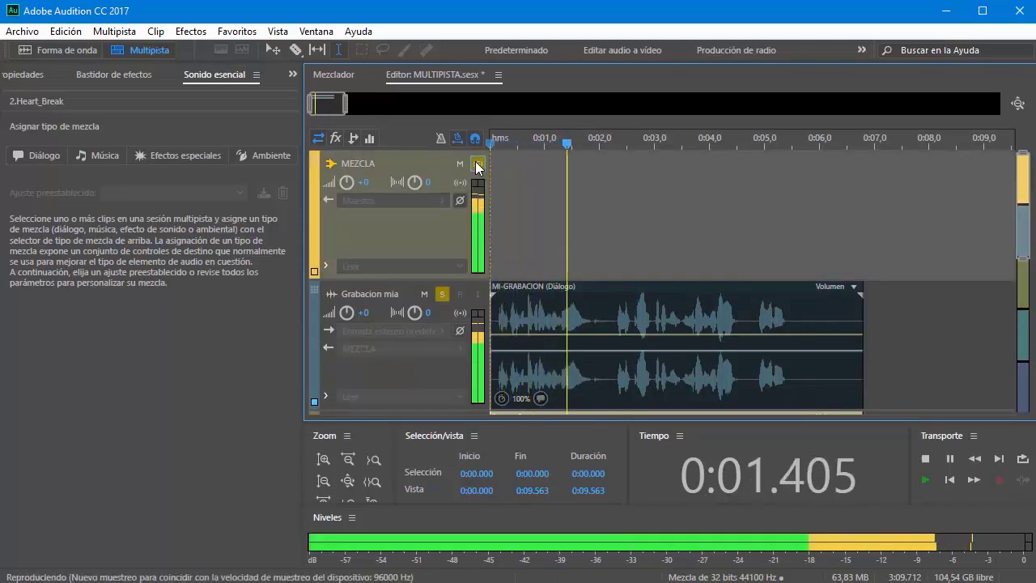
{"action": "key", "text": "space"}
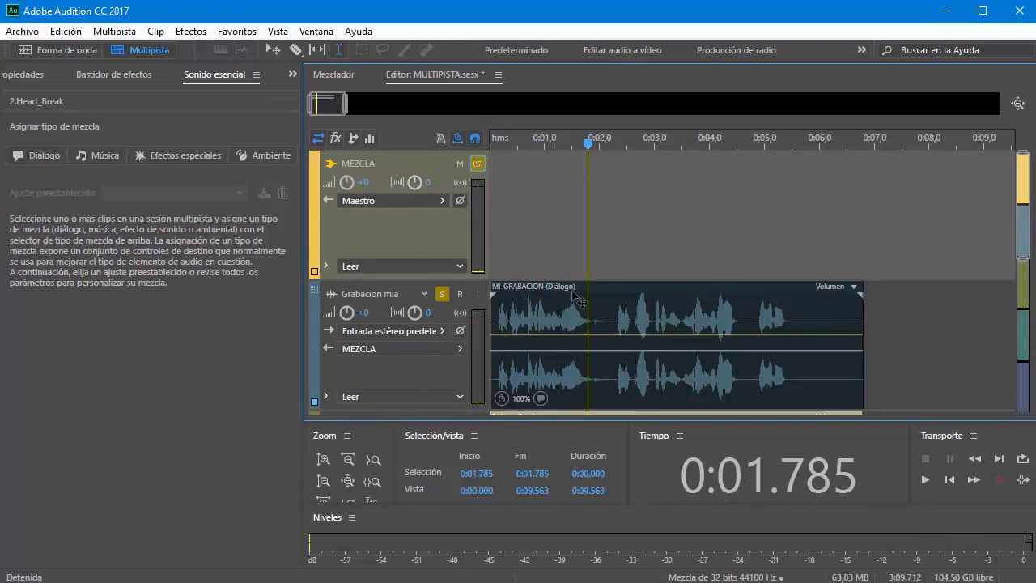
Check the solo state of Grabacion mia and Pista 2, and turn off solo on the MEZCLA bus
{"action": "left_click_drag", "start_coordinate": [1025, 214], "coordinate": [1027, 253]}
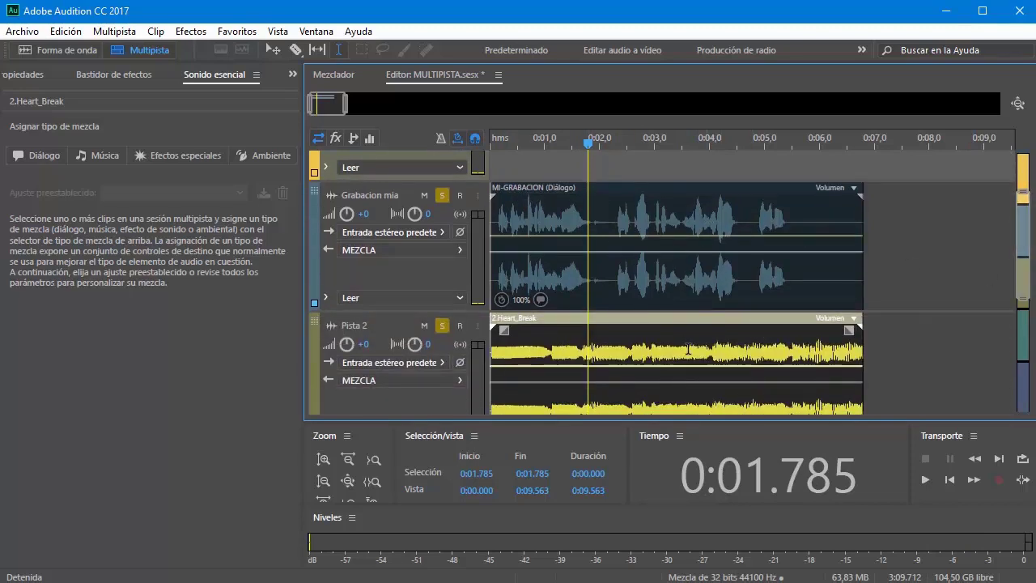
{"action": "scroll", "coordinate": [778, 196], "scroll_direction": "up", "scroll_amount": 3}
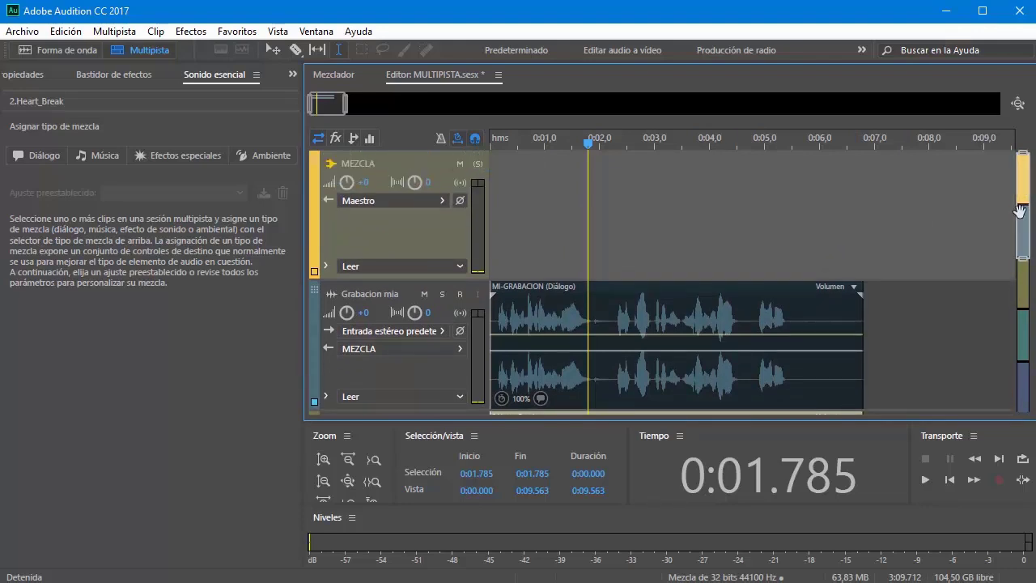
{"action": "mouse_move", "coordinate": [1022, 212]}
{"action": "left_mouse_down"}
{"action": "mouse_move", "coordinate": [1024, 257]}
{"action": "mouse_move", "coordinate": [1029, 207]}
{"action": "left_mouse_up"}
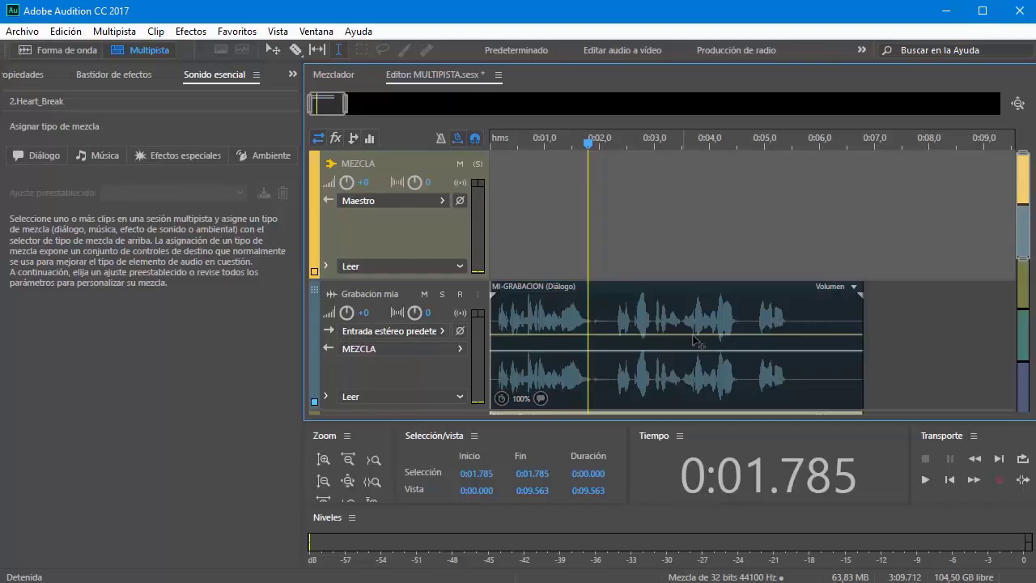
Mute Pista 2 and listen to the session without the music for about one second
{"action": "left_click_drag", "start_coordinate": [1022, 215], "coordinate": [1022, 244]}
{"action": "left_click", "coordinate": [424, 351]}
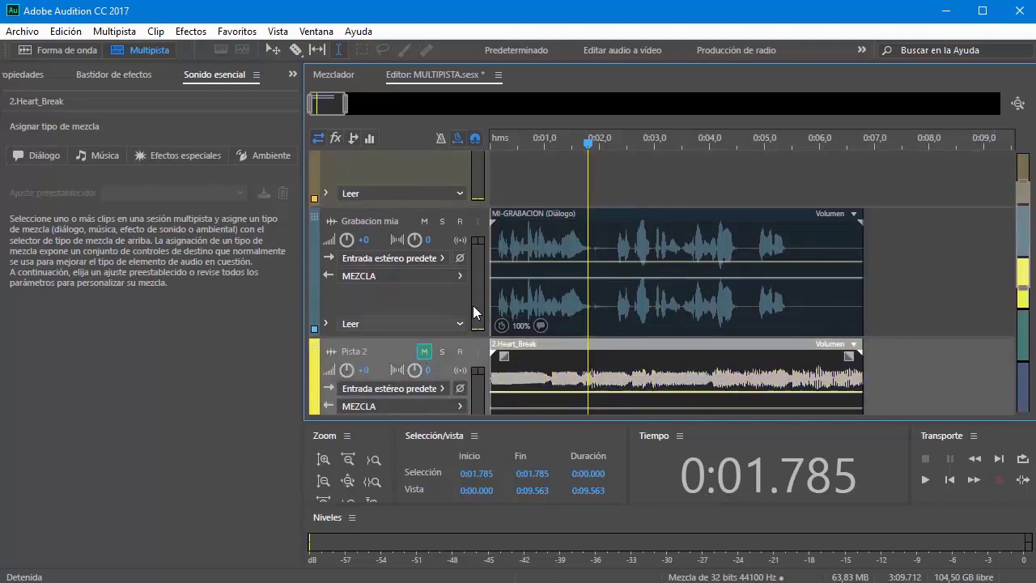
{"action": "key", "text": "space"}
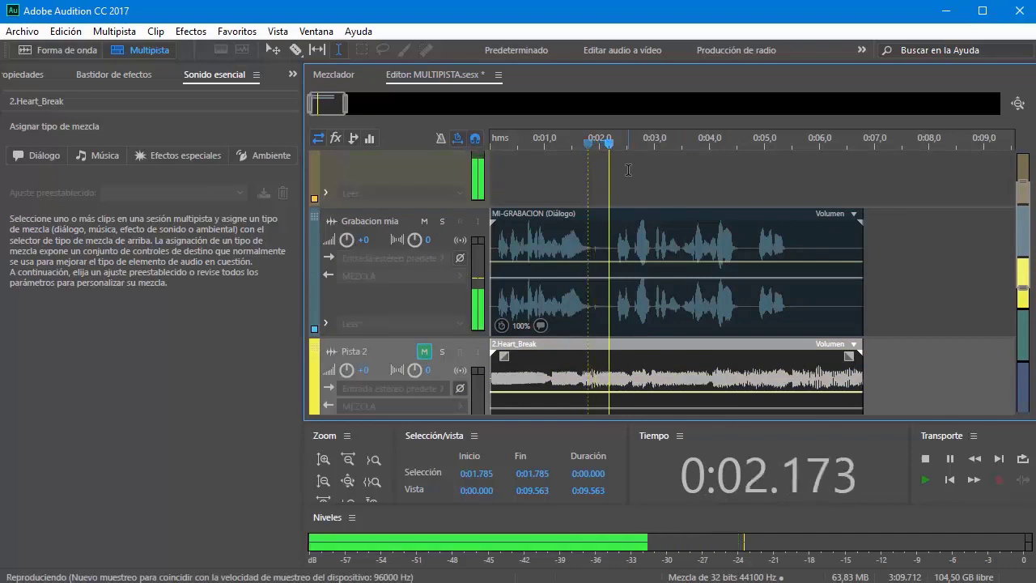
{"action": "key", "text": "space"}
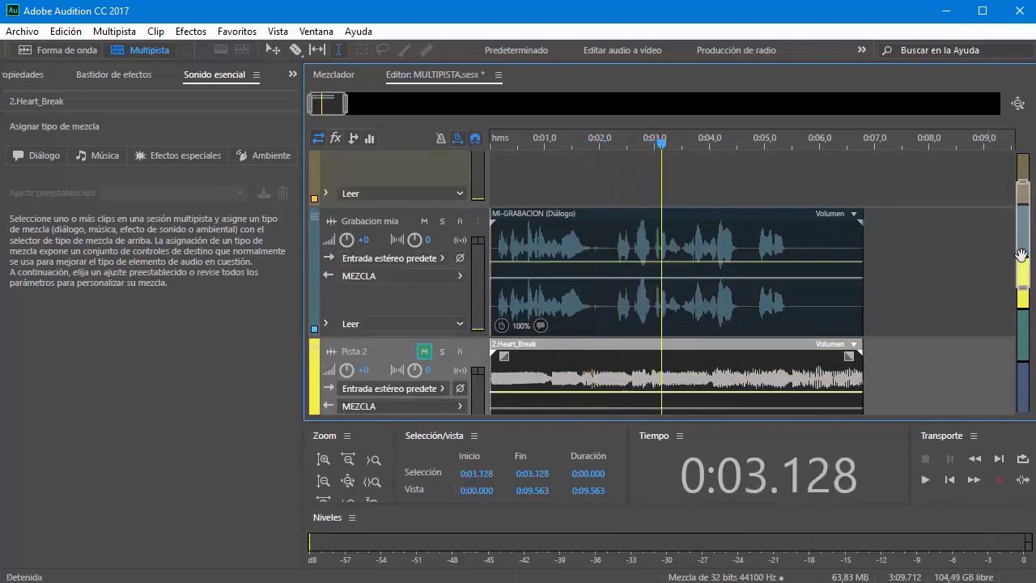
Select the MI-GRABACION clip, clear its Diálogo mix type and assign Diálogo to it again
{"action": "left_click", "coordinate": [673, 236]}
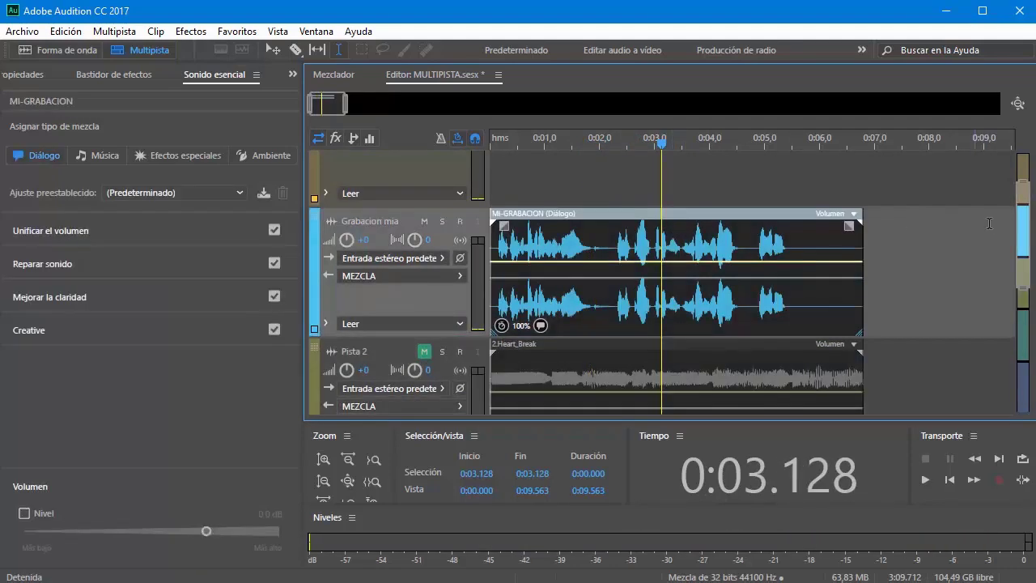
{"action": "left_click_drag", "start_coordinate": [1022, 220], "coordinate": [1022, 184]}
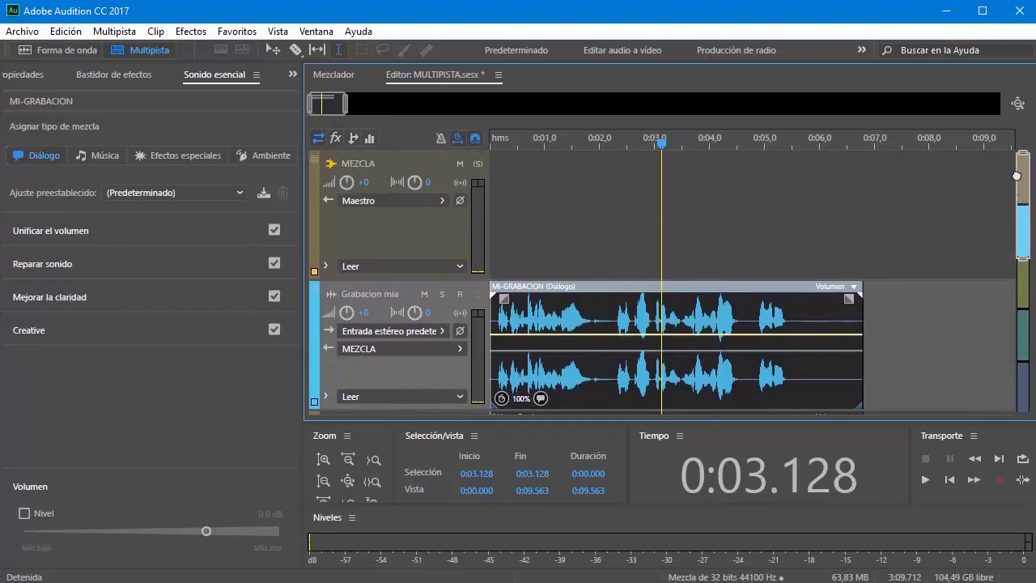
{"action": "left_click", "coordinate": [417, 164]}
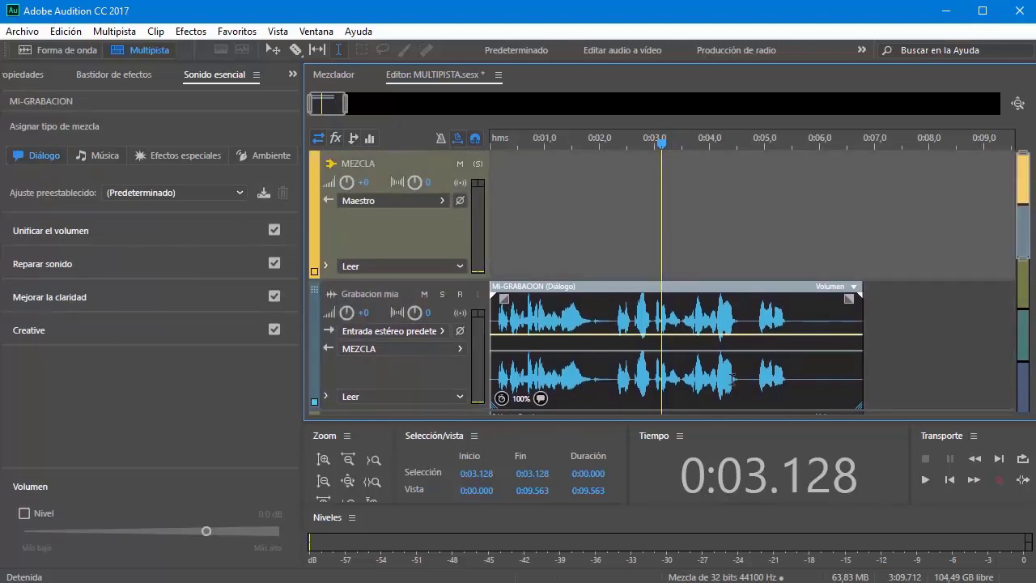
{"action": "left_click", "coordinate": [580, 287]}
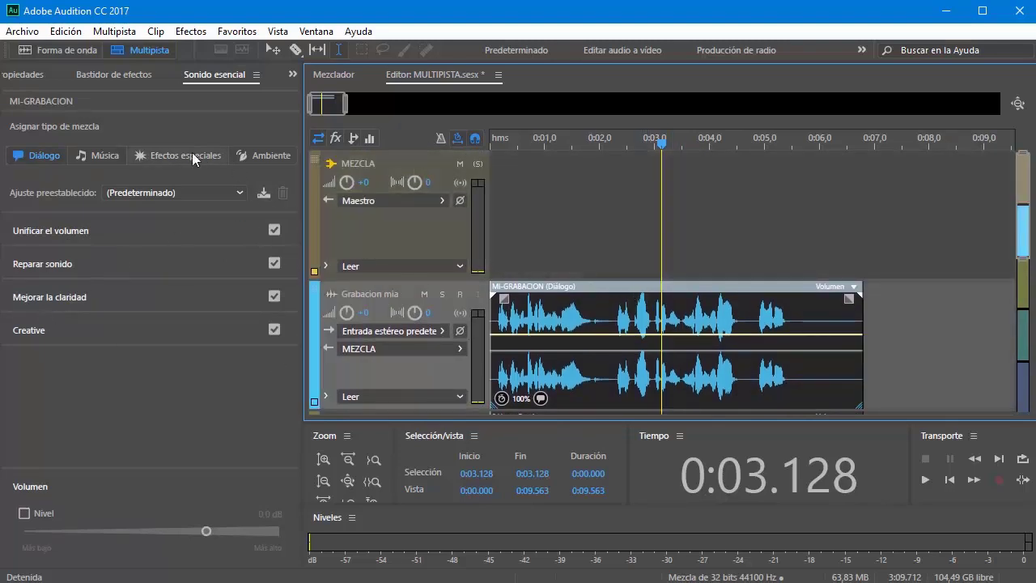
{"action": "left_click", "coordinate": [47, 157]}
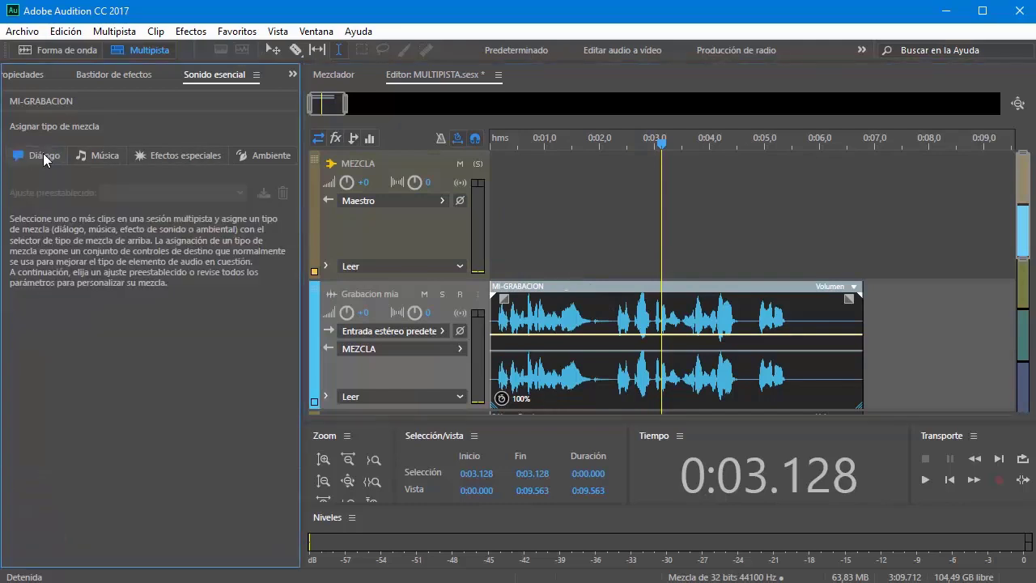
{"action": "left_click", "coordinate": [43, 153]}
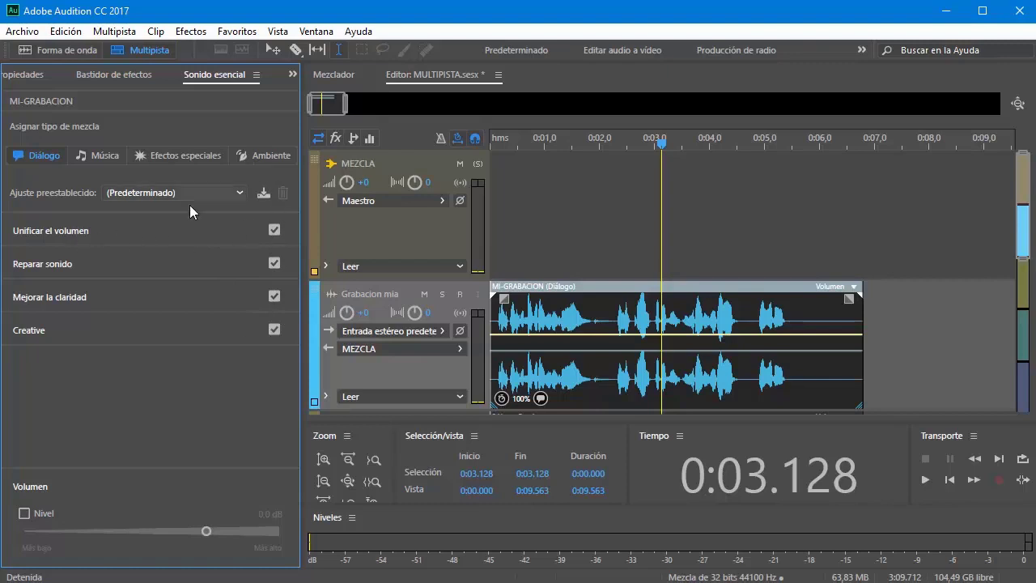
Apply the Desde un teléfono preset to the MI-GRABACION clip and listen to its opening second
{"action": "left_click", "coordinate": [239, 194]}
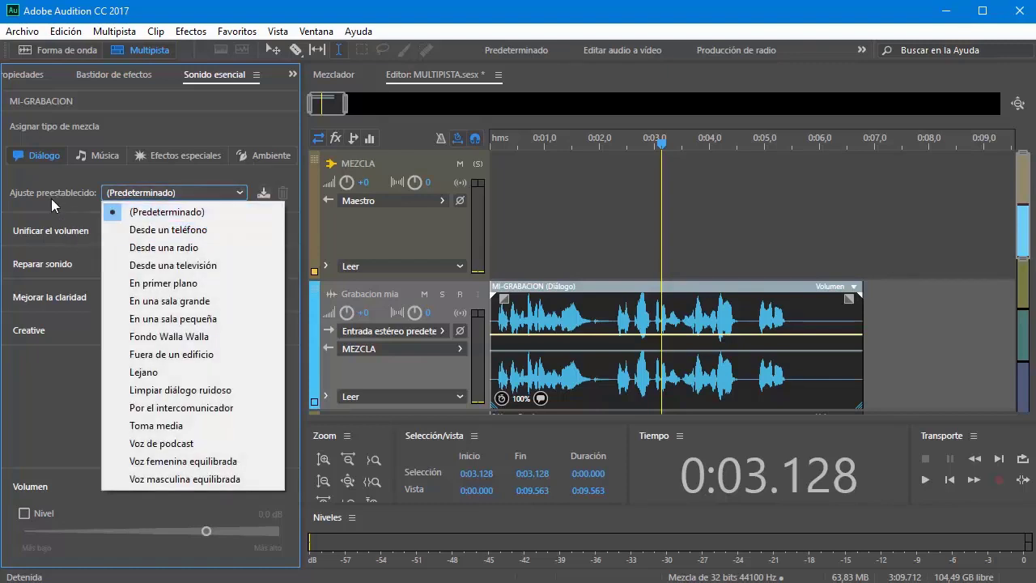
{"action": "left_click", "coordinate": [162, 232]}
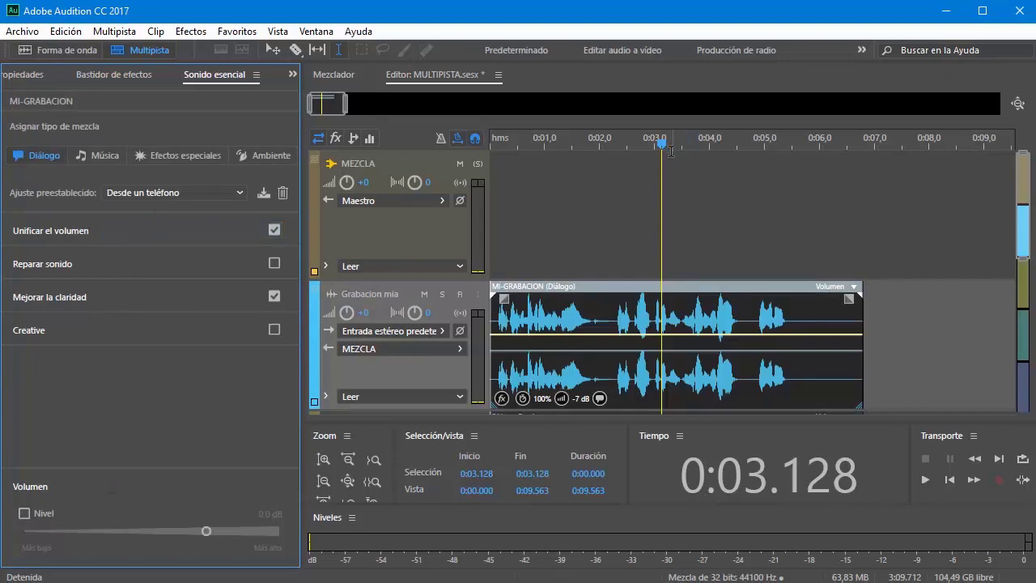
{"action": "left_click", "coordinate": [502, 144]}
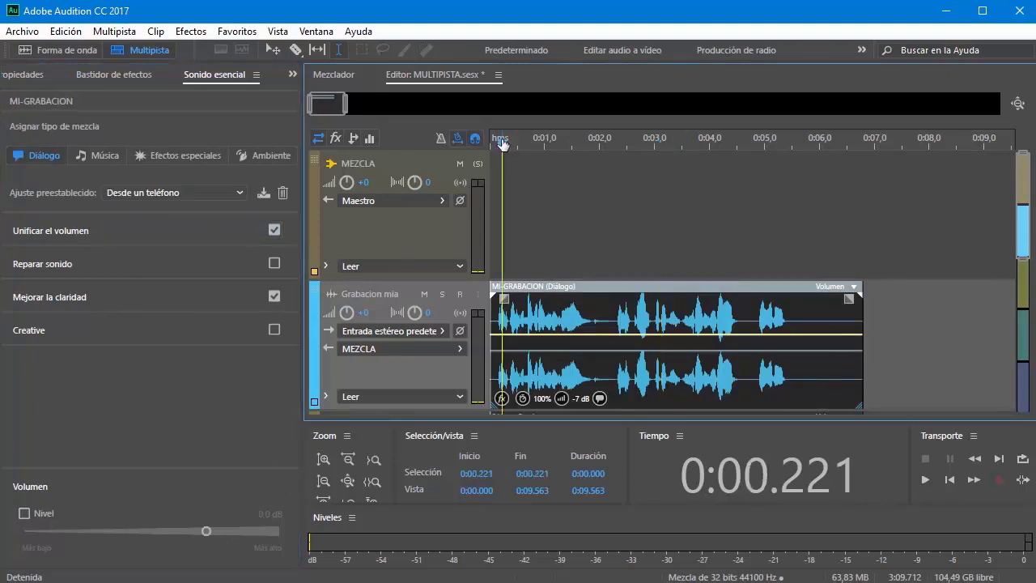
{"action": "key", "text": "space"}
{"action": "key", "text": "space"}
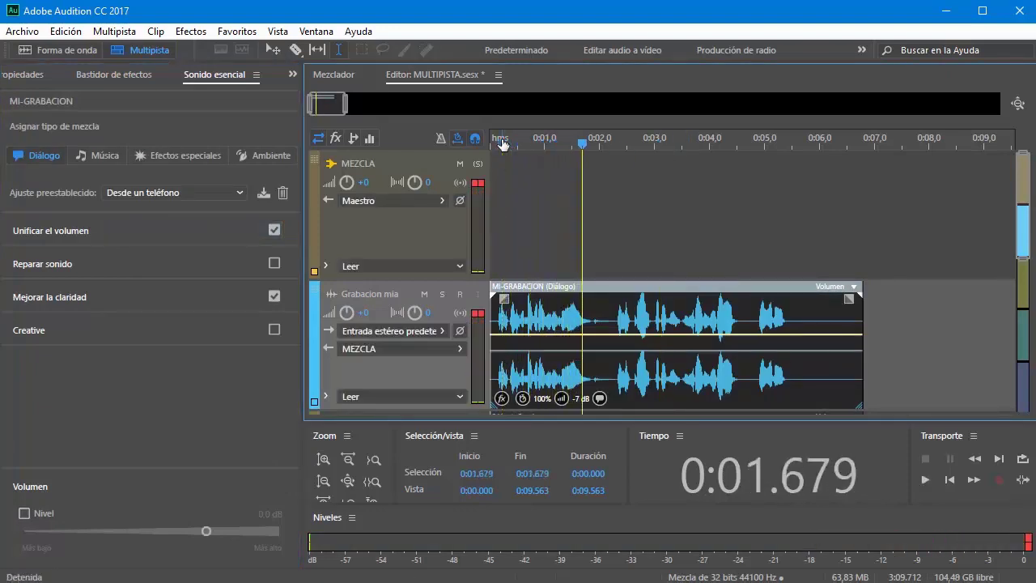
Return the MI-GRABACION clip's dialogue preset to (Predeterminado)
{"action": "left_click", "coordinate": [240, 193]}
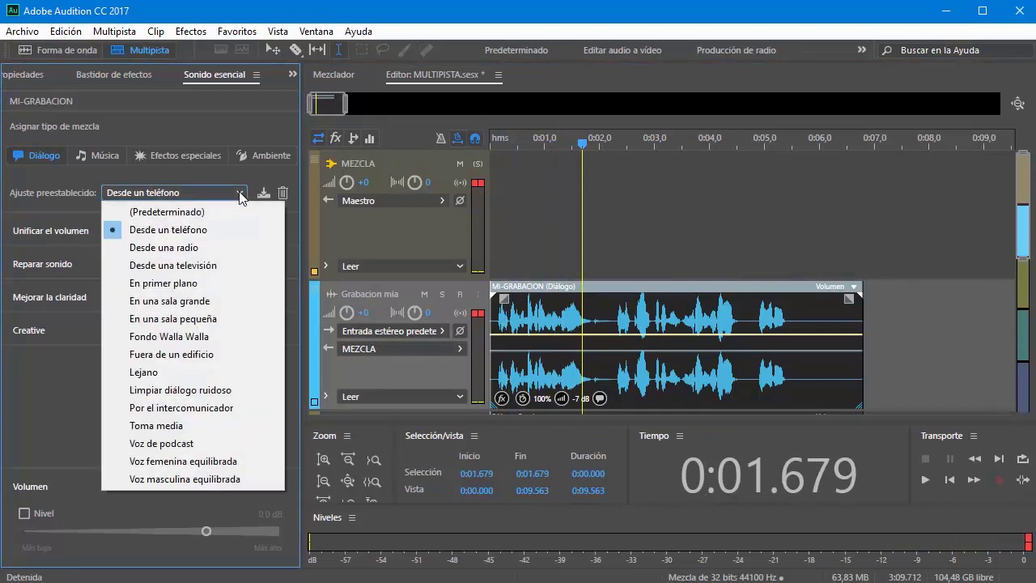
{"action": "left_click", "coordinate": [245, 194]}
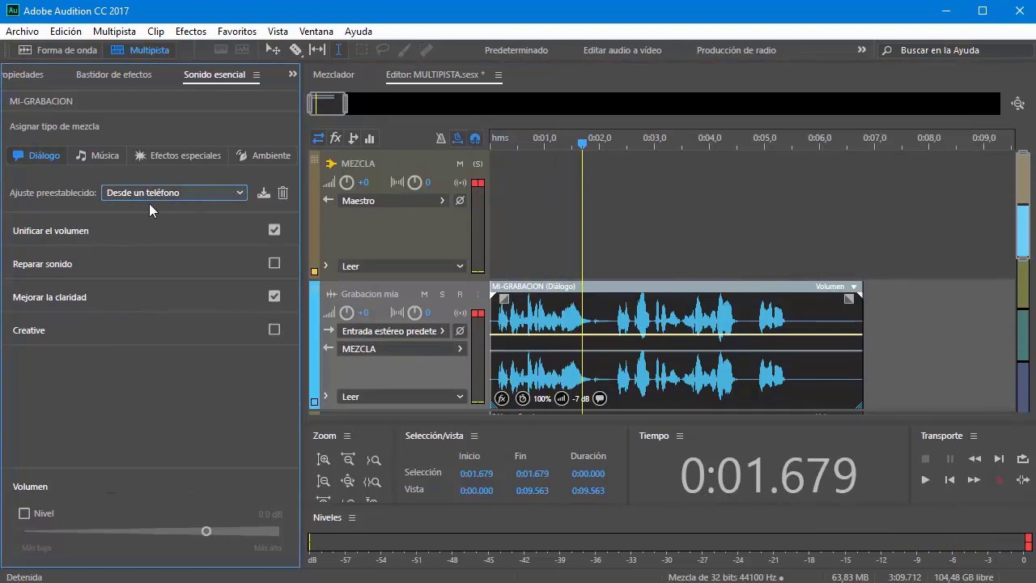
{"action": "left_click", "coordinate": [182, 192]}
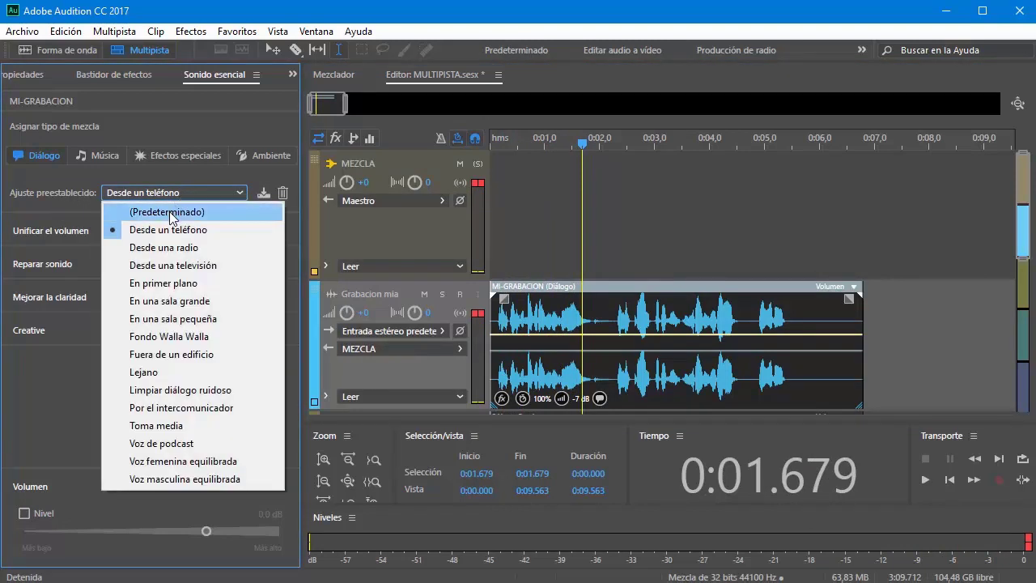
{"action": "left_click", "coordinate": [170, 209]}
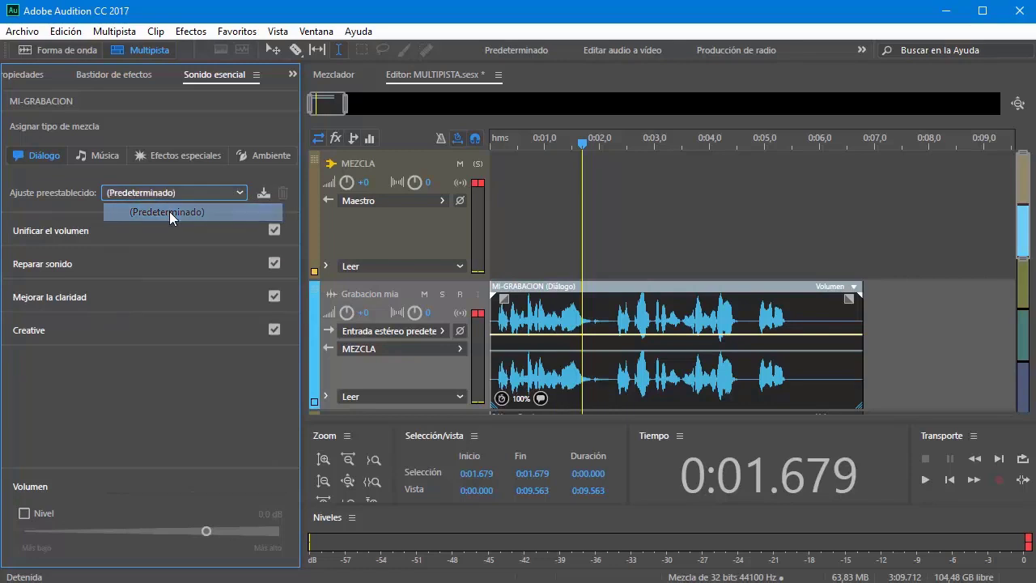
Apply the automatic match under Unificar el volumen to MI-GRABACION and listen to it from about 1 second for roughly four seconds
{"action": "left_click", "coordinate": [57, 230]}
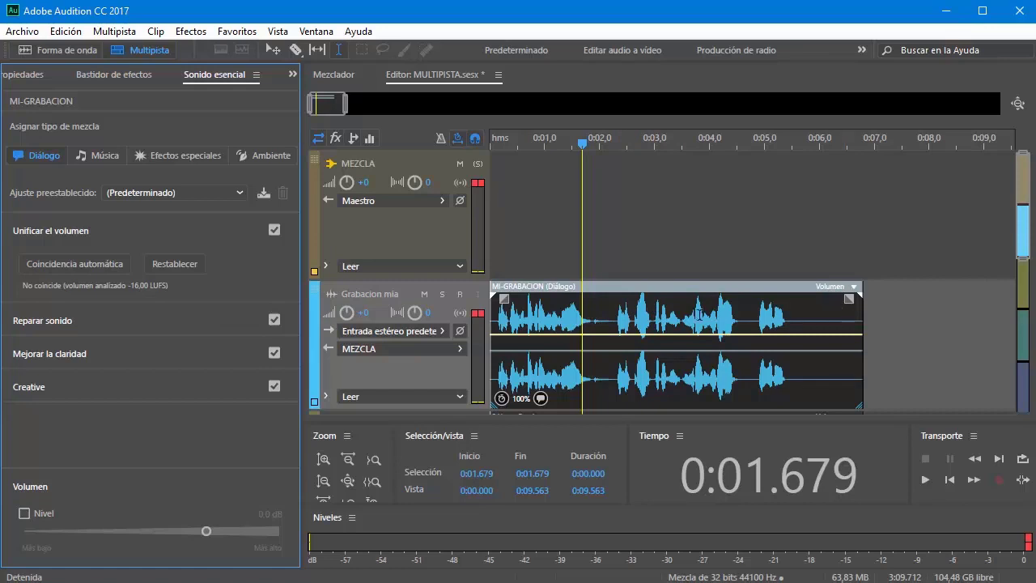
{"action": "left_click", "coordinate": [94, 263]}
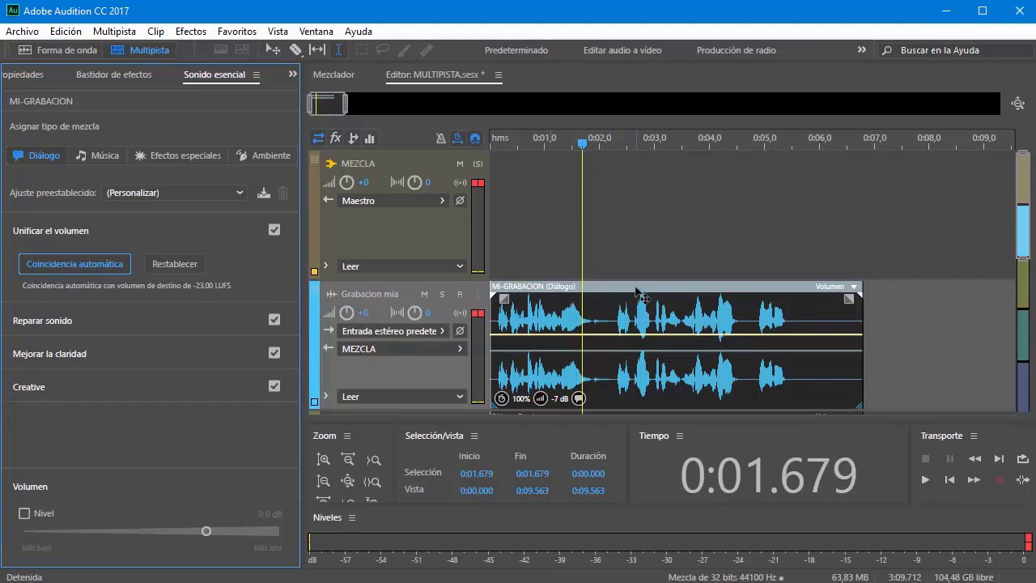
{"action": "left_click_drag", "start_coordinate": [575, 145], "coordinate": [545, 150]}
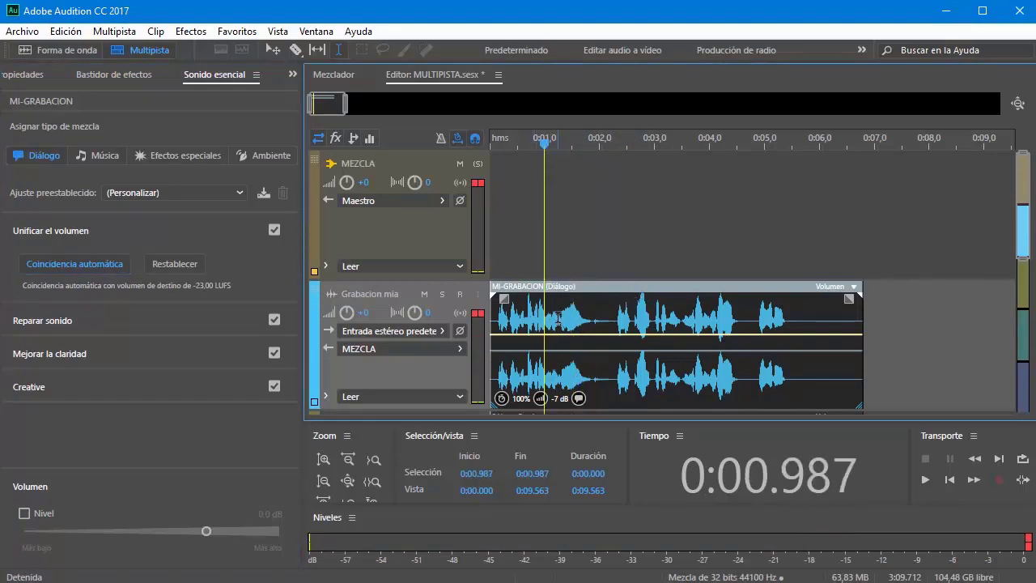
{"action": "key", "text": "space"}
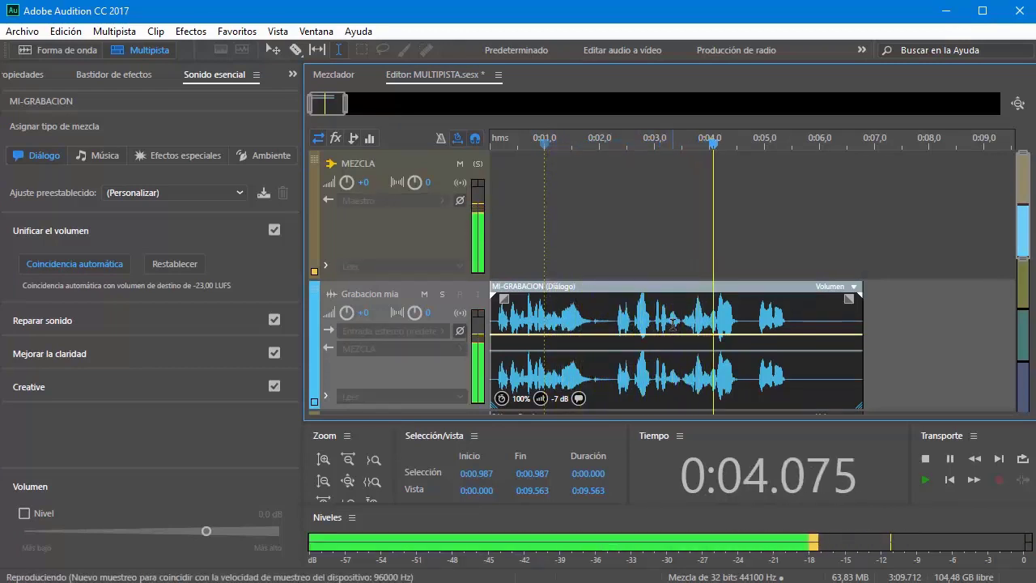
{"action": "key", "text": "space"}
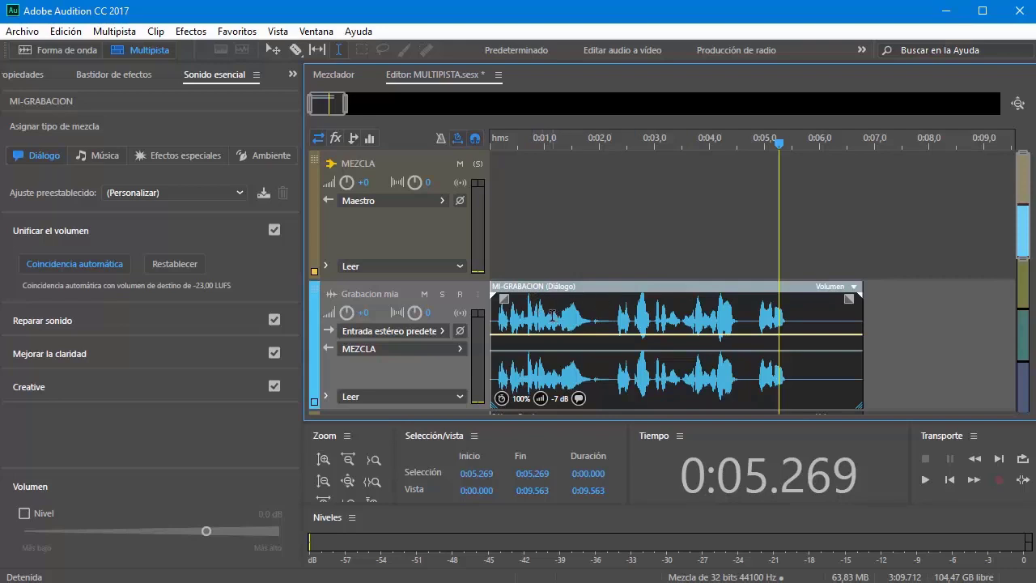
Mark short stretches of the MI-GRABACION waveform around 1.0, 0.75 and 2.7 seconds to compare quiet and loud passages
{"action": "left_click_drag", "start_coordinate": [559, 316], "coordinate": [544, 318]}
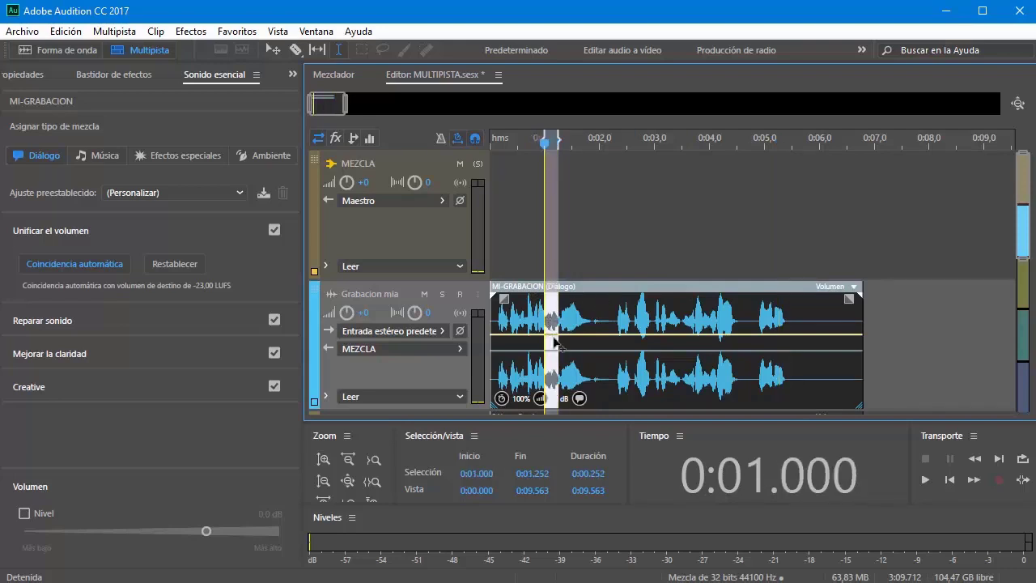
{"action": "left_click", "coordinate": [527, 300]}
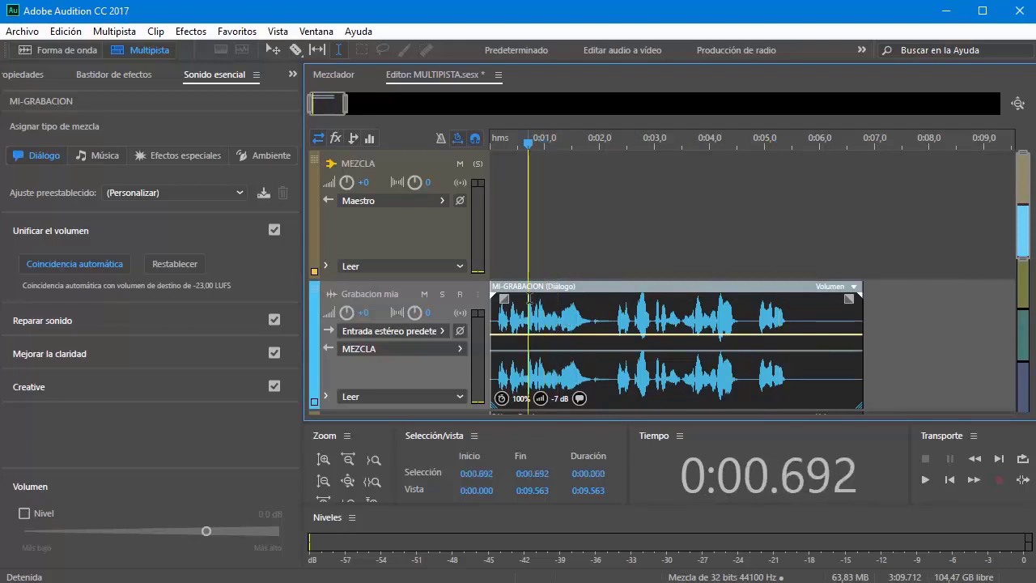
{"action": "left_click_drag", "start_coordinate": [531, 304], "coordinate": [543, 304]}
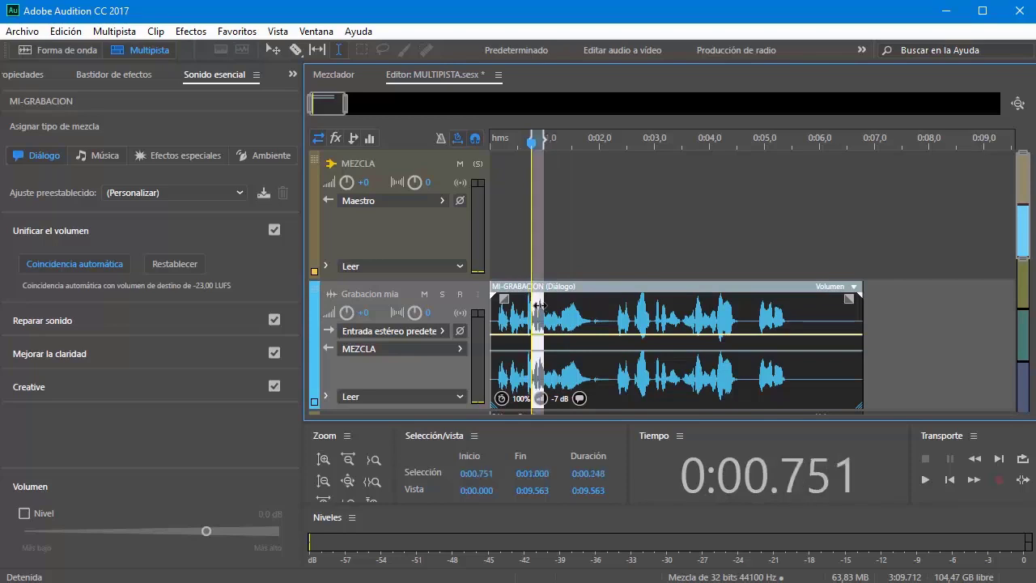
{"action": "left_click_drag", "start_coordinate": [645, 304], "coordinate": [638, 304]}
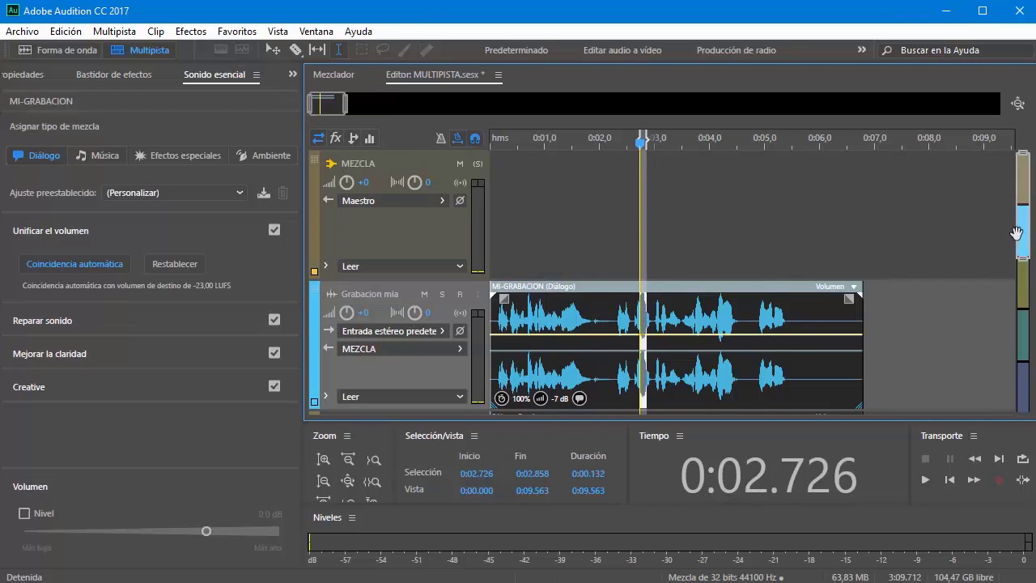
Enlarge the Grabacion mia track, fit the timeline view to about 7.1 seconds and place the playhead near 3.1 seconds
{"action": "left_click_drag", "start_coordinate": [1021, 233], "coordinate": [1022, 275]}
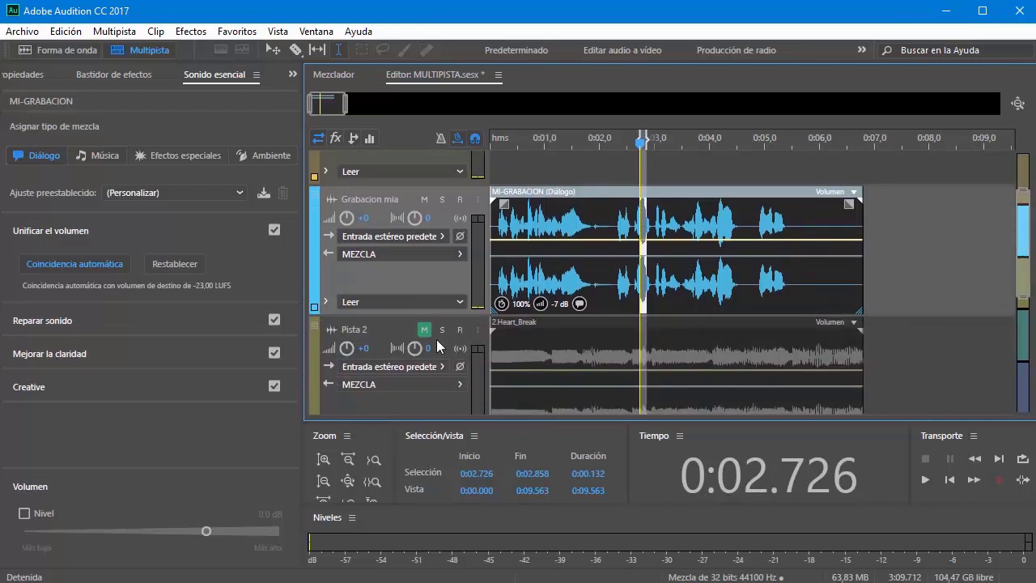
{"action": "left_click_drag", "start_coordinate": [449, 315], "coordinate": [448, 398]}
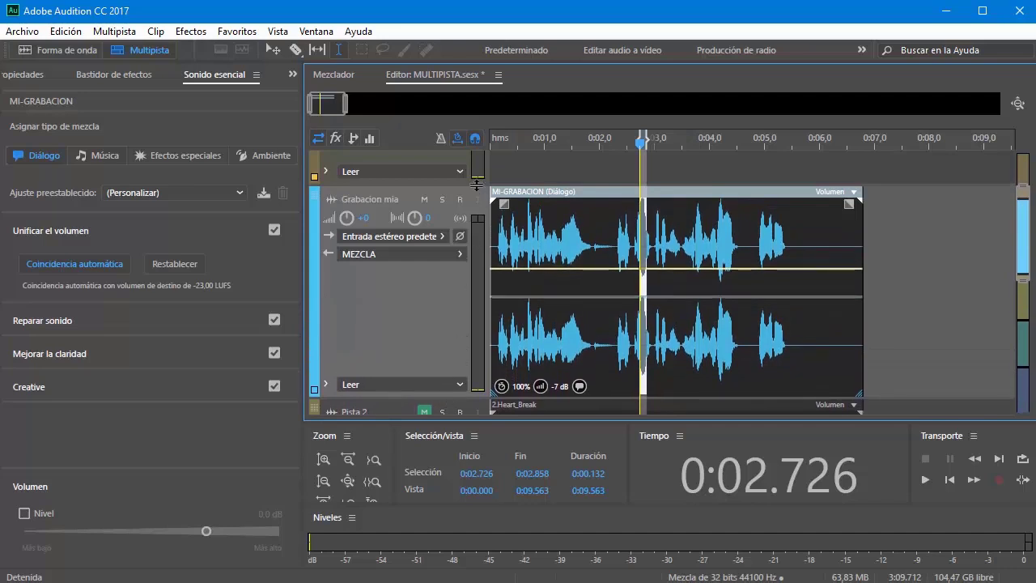
{"action": "scroll", "coordinate": [455, 188], "scroll_direction": "down", "scroll_amount": 1}
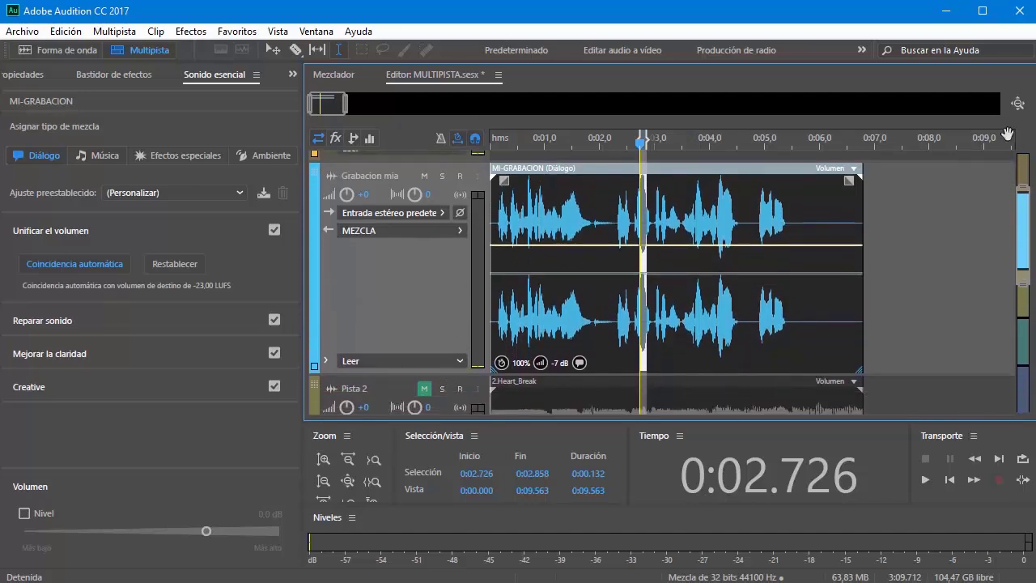
{"action": "left_click_drag", "start_coordinate": [346, 104], "coordinate": [338, 107]}
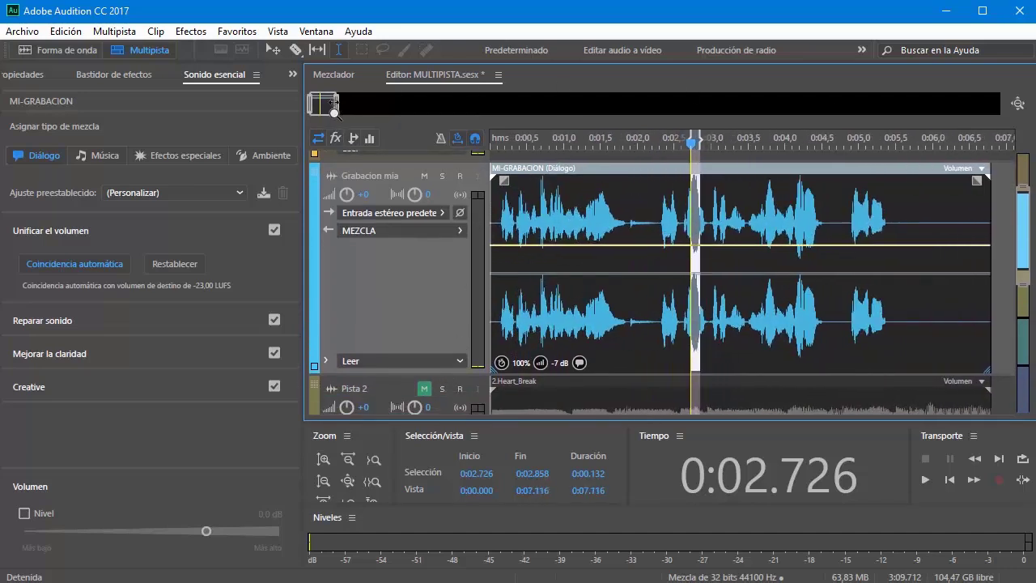
{"action": "left_click", "coordinate": [721, 231]}
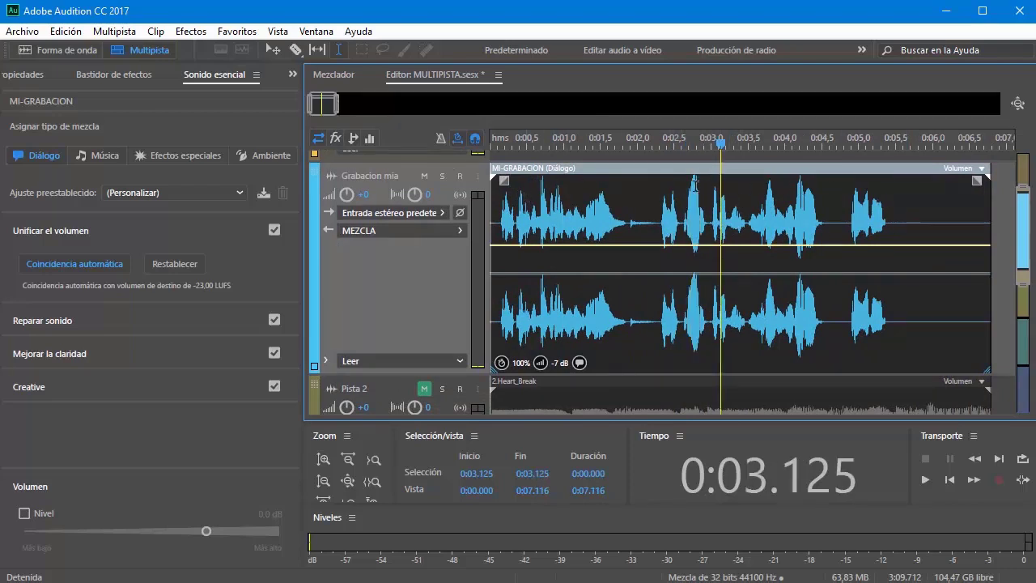
Reset the volume match on MI-GRABACION to hear about one second without it, and reapply the automatic match
{"action": "left_click", "coordinate": [168, 264]}
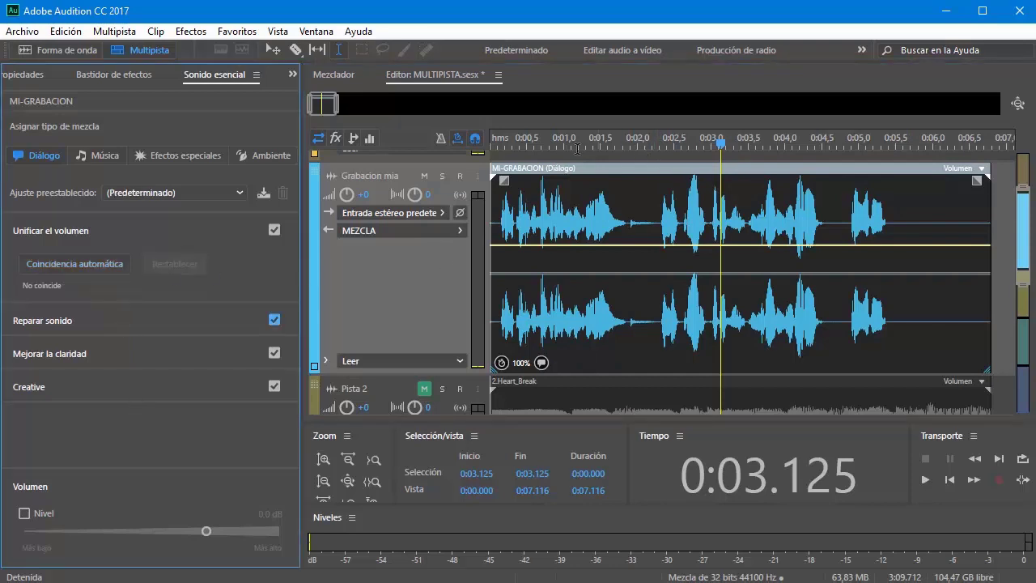
{"action": "left_click", "coordinate": [534, 141]}
{"action": "key", "text": "space"}
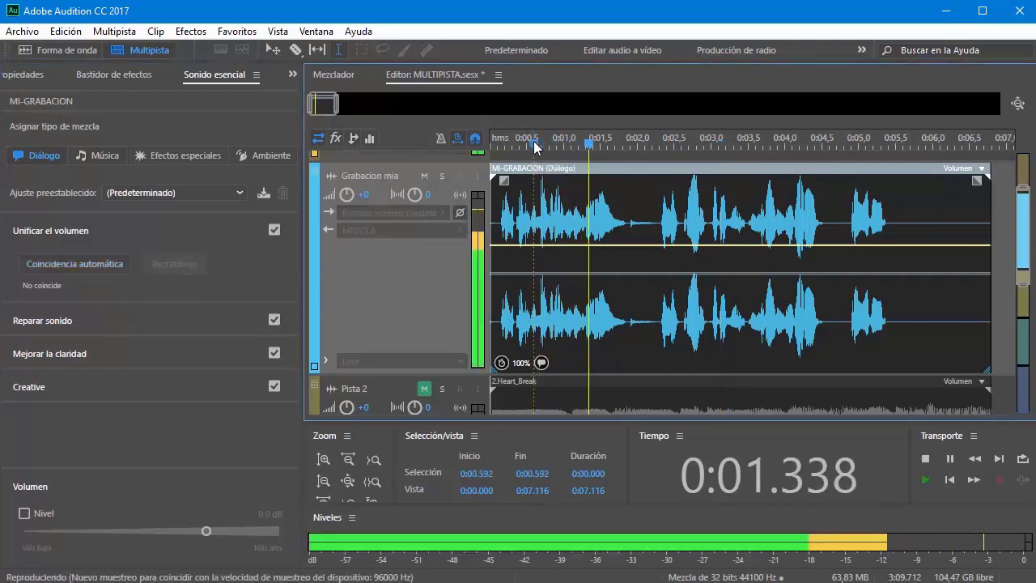
{"action": "key", "text": "space"}
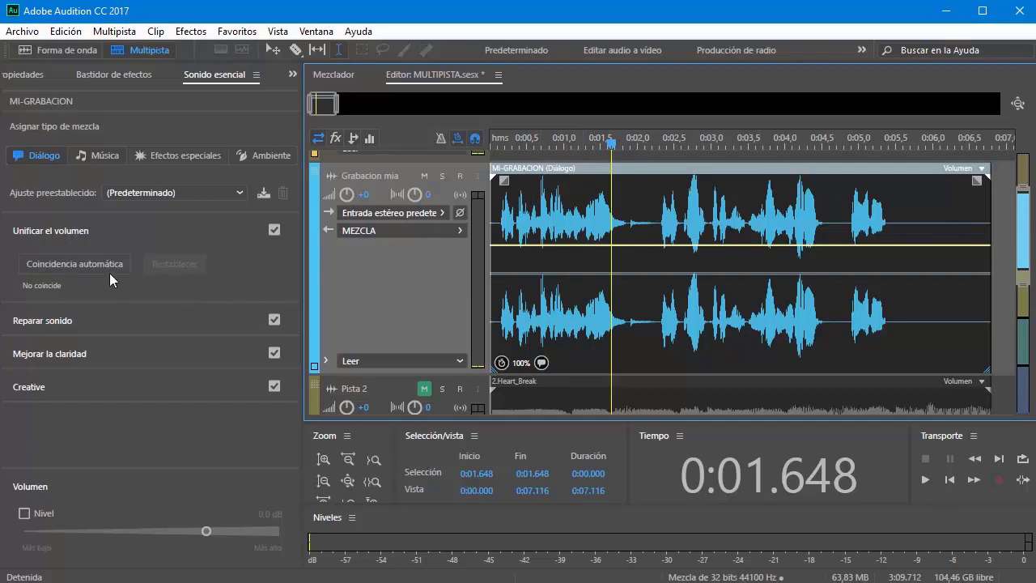
{"action": "left_click", "coordinate": [62, 264]}
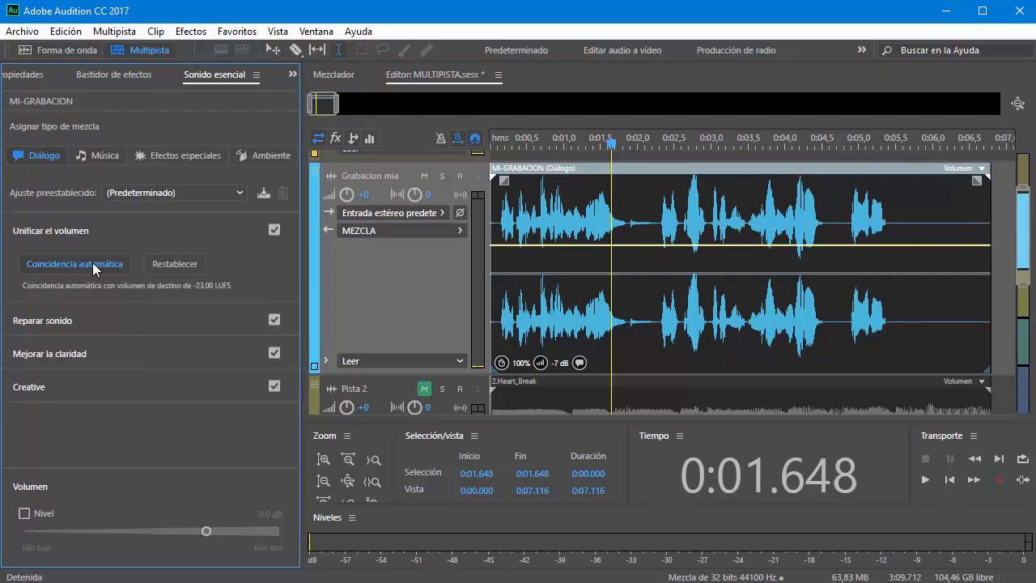
Toggle Unificar el volumen for MI-GRABACION to compare its effect, leave it off, and look over the normalization favorites
{"action": "left_click", "coordinate": [273, 231]}
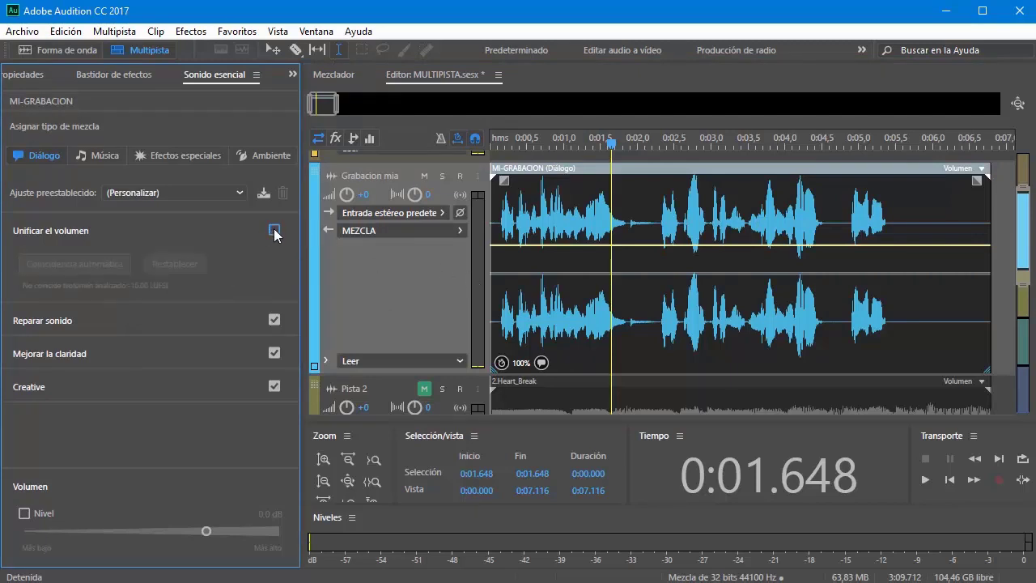
{"action": "left_click", "coordinate": [273, 232]}
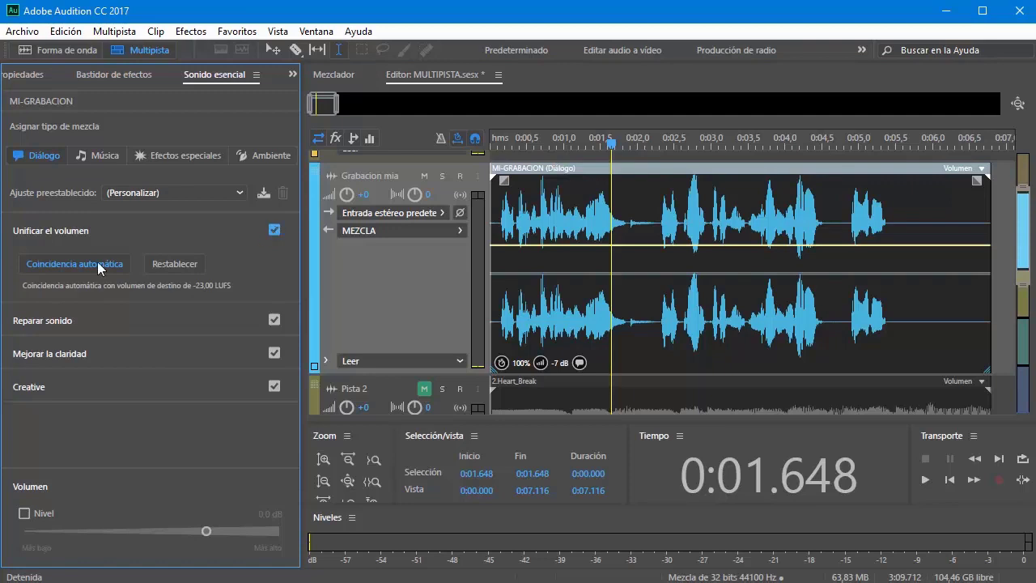
{"action": "left_click", "coordinate": [275, 232]}
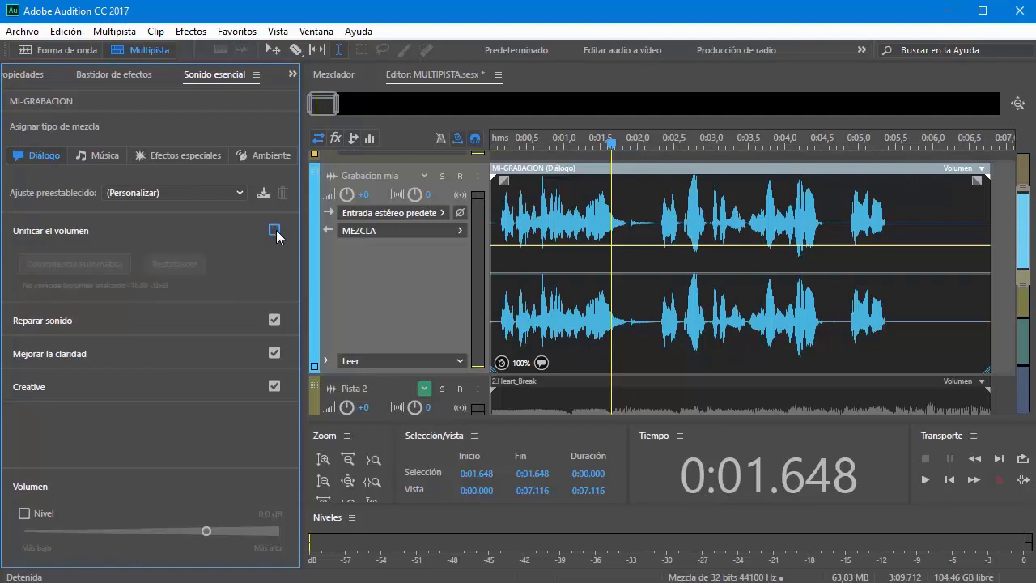
{"action": "left_click", "coordinate": [275, 232]}
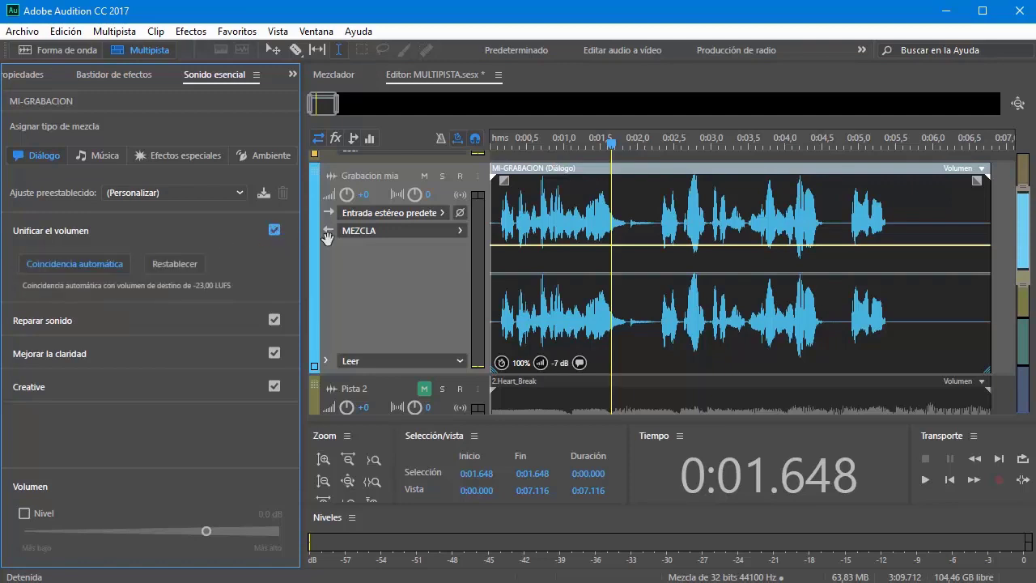
{"action": "left_click", "coordinate": [275, 231]}
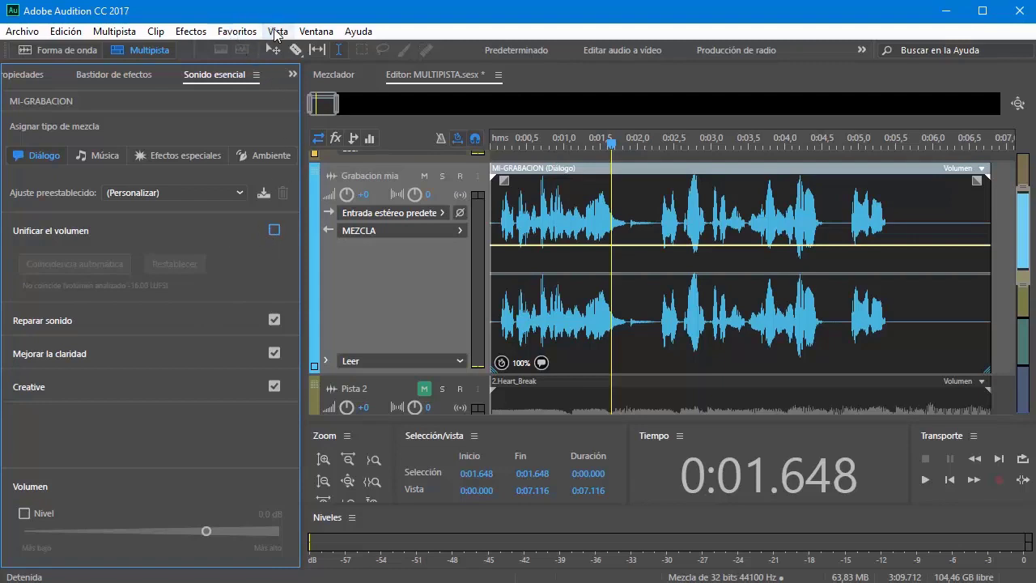
{"action": "left_click", "coordinate": [237, 32]}
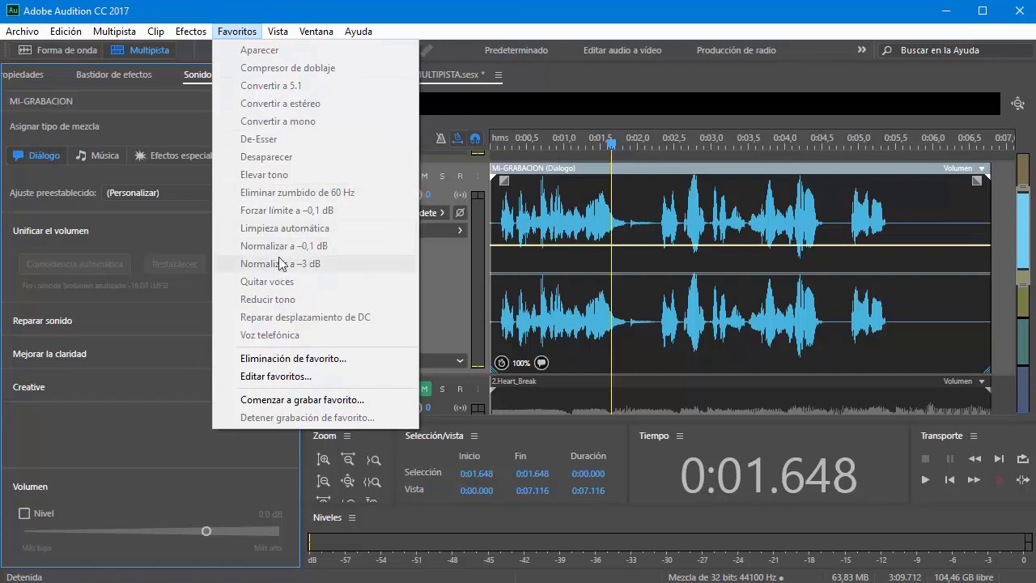
{"action": "left_click", "coordinate": [472, 18]}
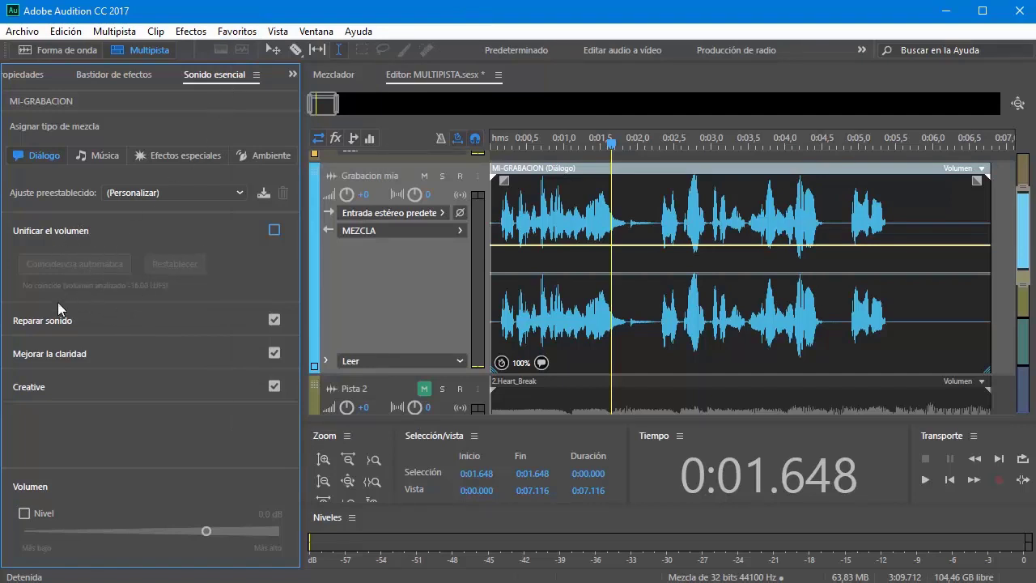
Enable Reducir ruido at 5,0 under Reparar sonido and listen to MI-GRABACION from about 1.5 seconds for roughly three seconds
{"action": "left_click", "coordinate": [51, 324]}
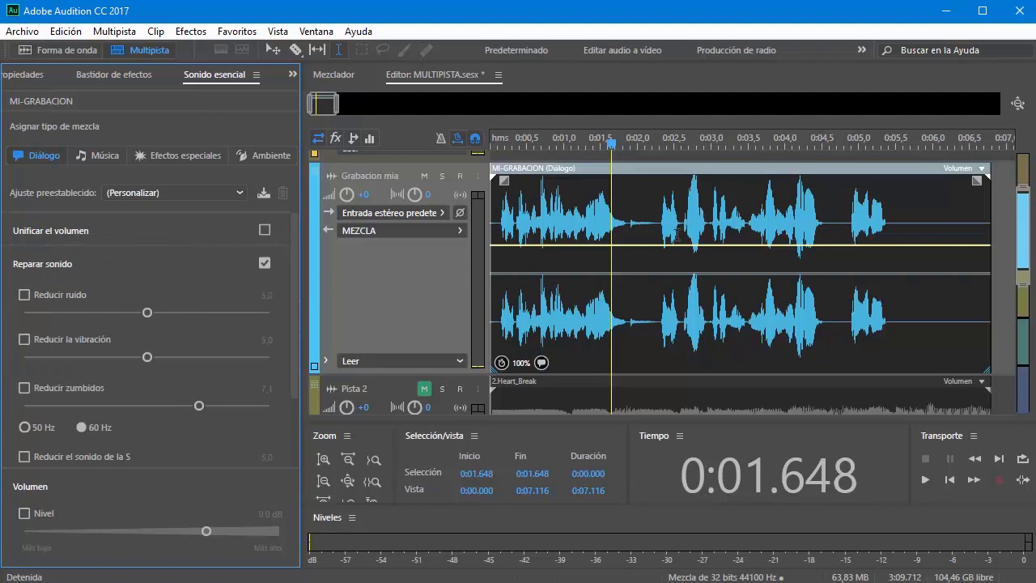
{"action": "left_click_drag", "start_coordinate": [611, 143], "coordinate": [632, 152]}
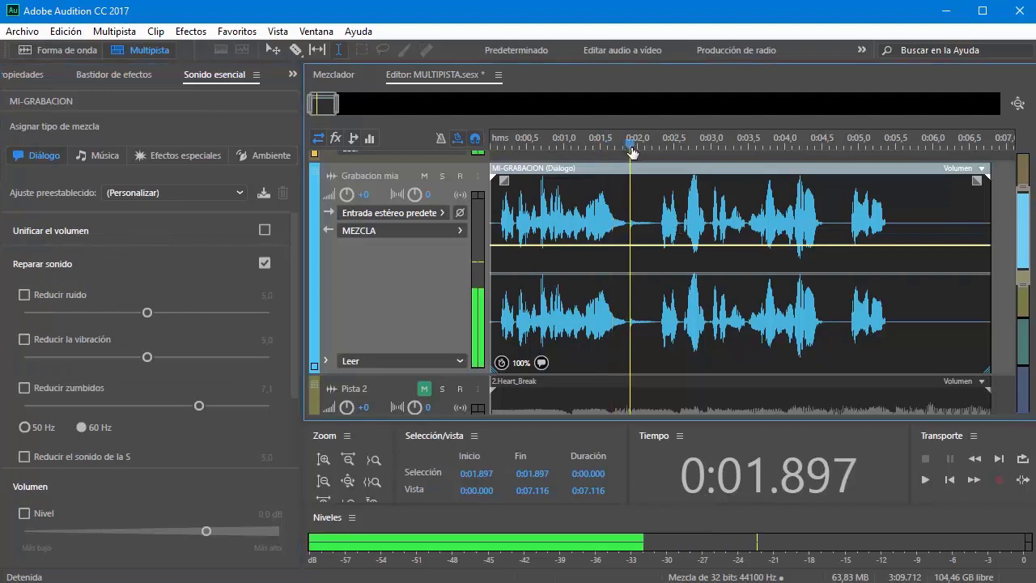
{"action": "left_click", "coordinate": [26, 296]}
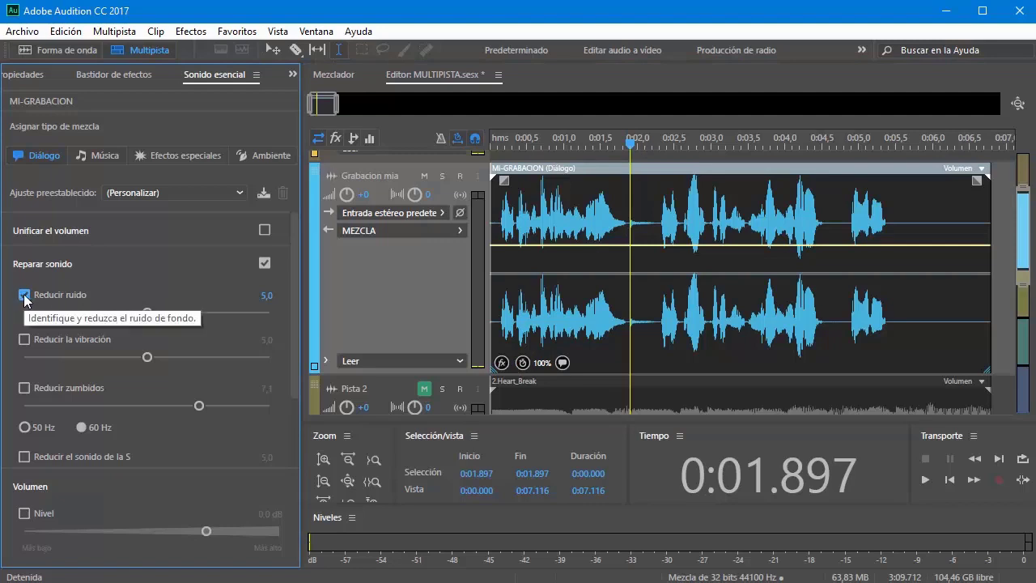
{"action": "left_click", "coordinate": [599, 146]}
{"action": "key", "text": "space"}
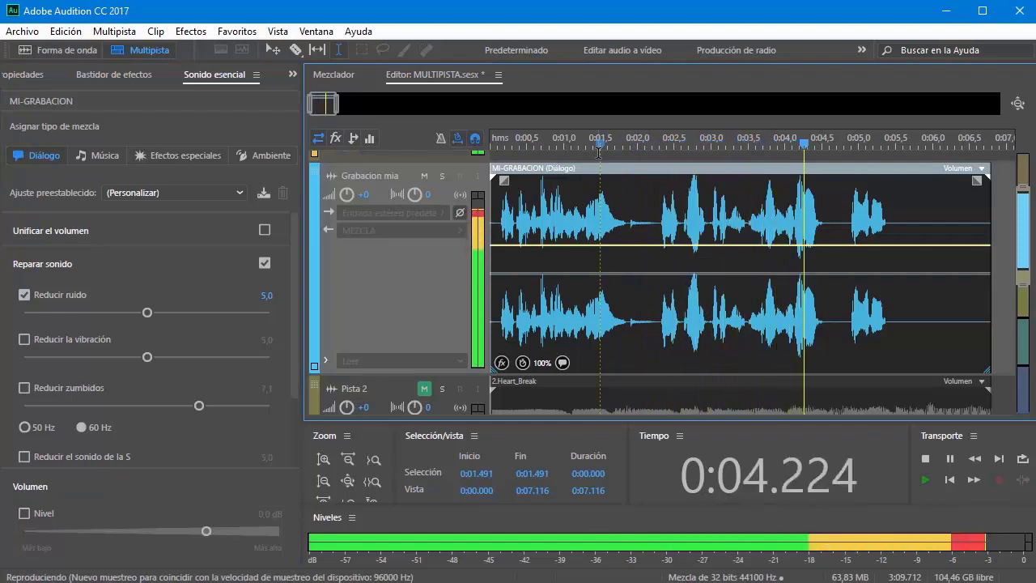
{"action": "key", "text": "space"}
Bypass Reparar sonido to hear MI-GRABACION unprocessed from about 1.46 seconds for roughly one second, and re-enable the section
{"action": "left_click", "coordinate": [264, 263]}
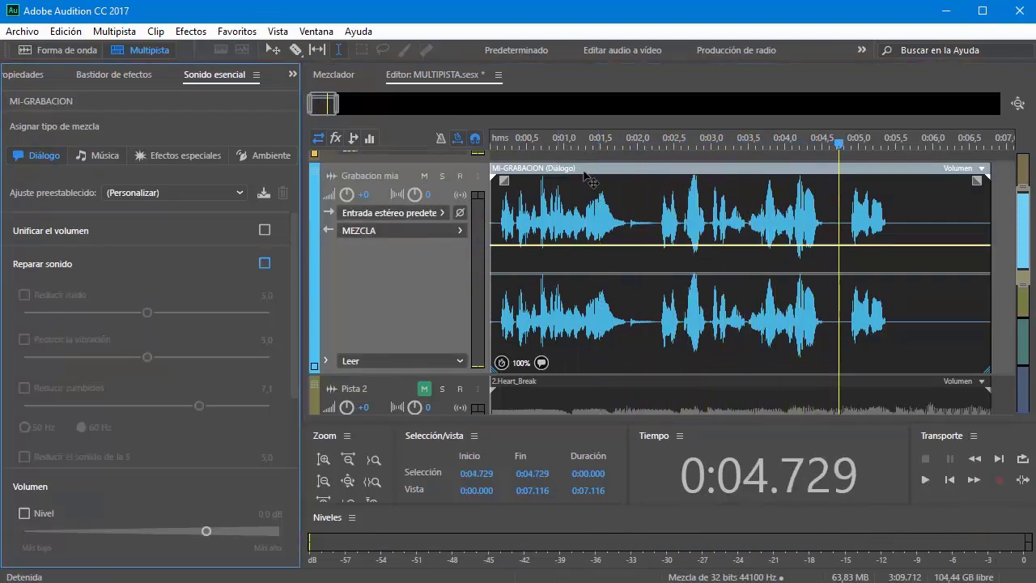
{"action": "left_click", "coordinate": [597, 143]}
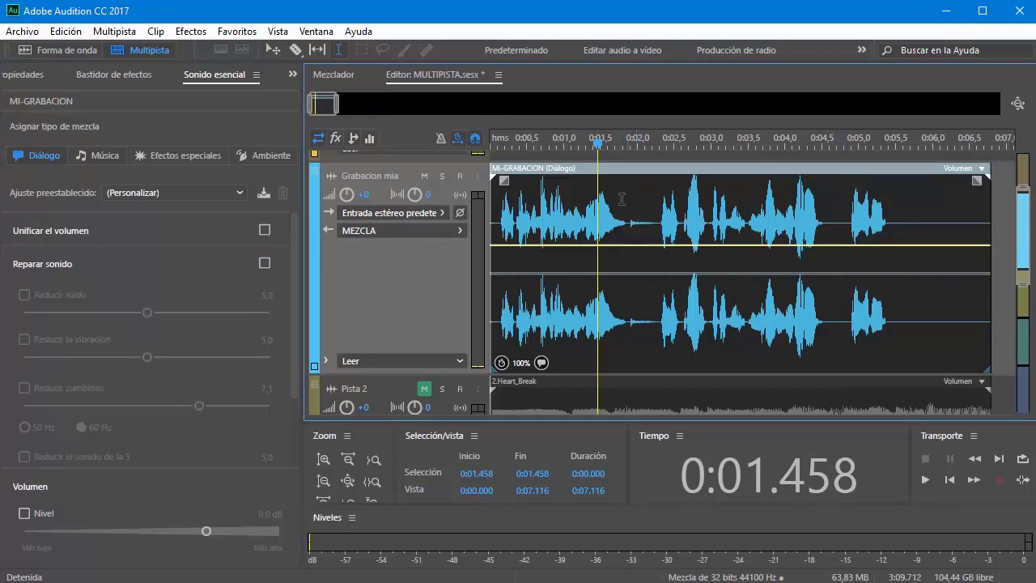
{"action": "key", "text": "space"}
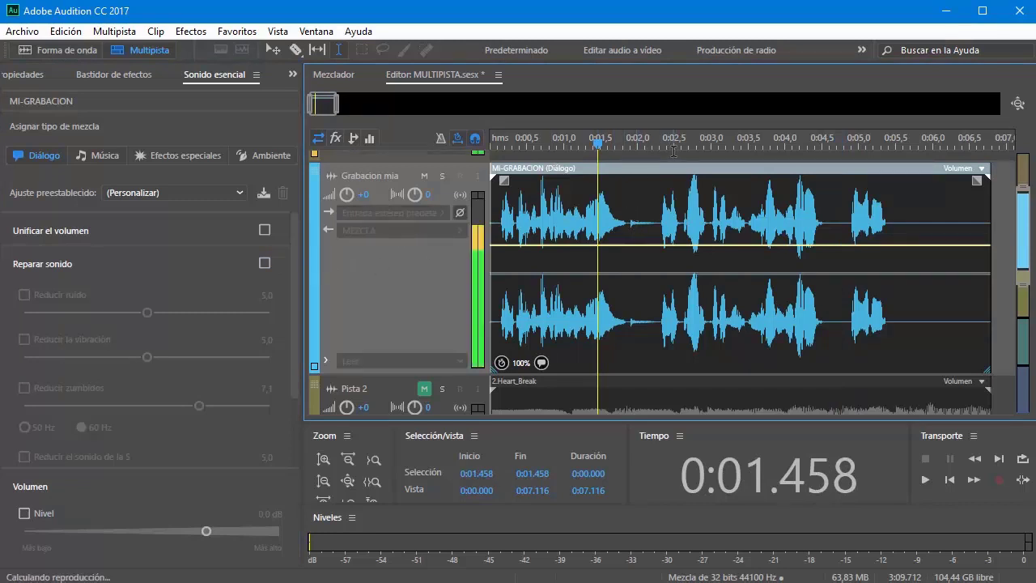
{"action": "key", "text": "space"}
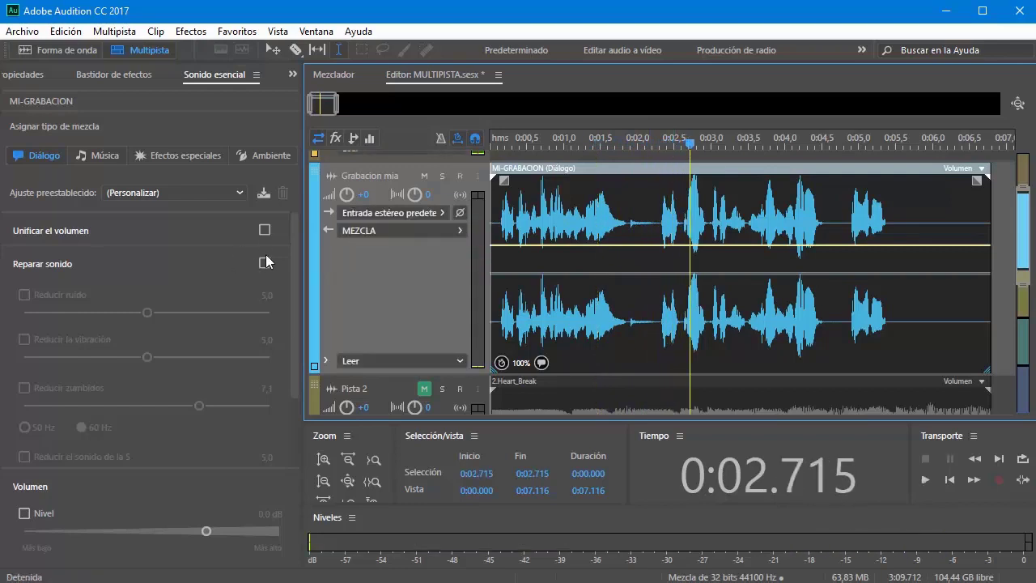
{"action": "left_click", "coordinate": [264, 262]}
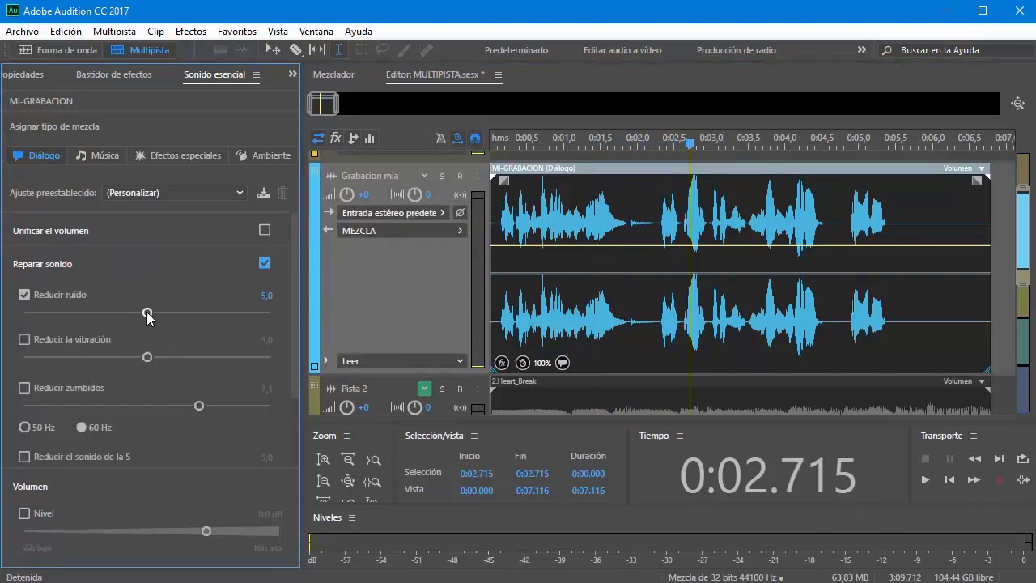
Set Reducir ruido to 4,9 and enable Reducir la vibración at 5,0, Reducir zumbidos at 7,1 and Reducir el sonido de la S at 5,0
{"action": "left_click_drag", "start_coordinate": [182, 311], "coordinate": [144, 313]}
{"action": "left_click", "coordinate": [24, 340]}
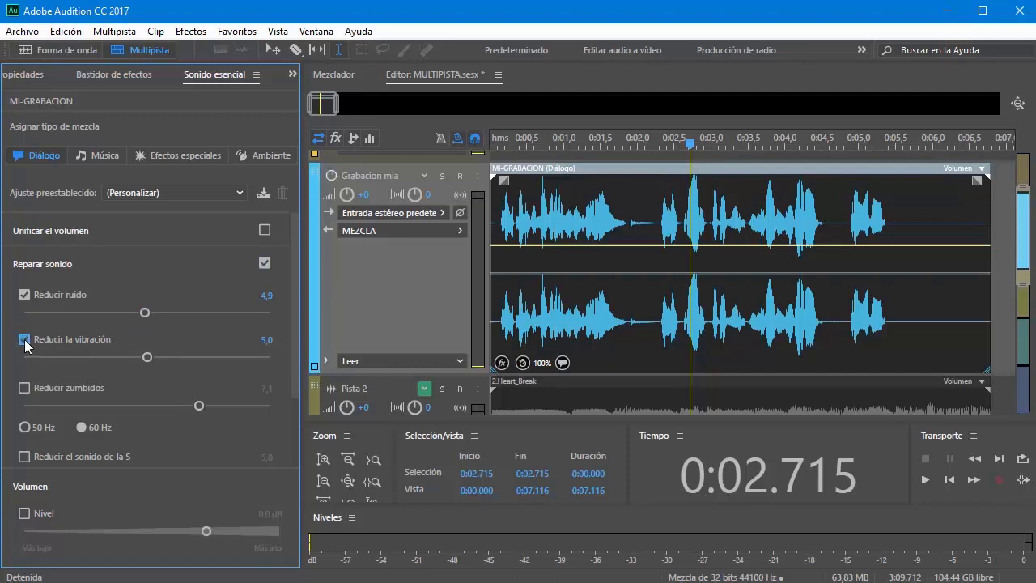
{"action": "left_click", "coordinate": [24, 389]}
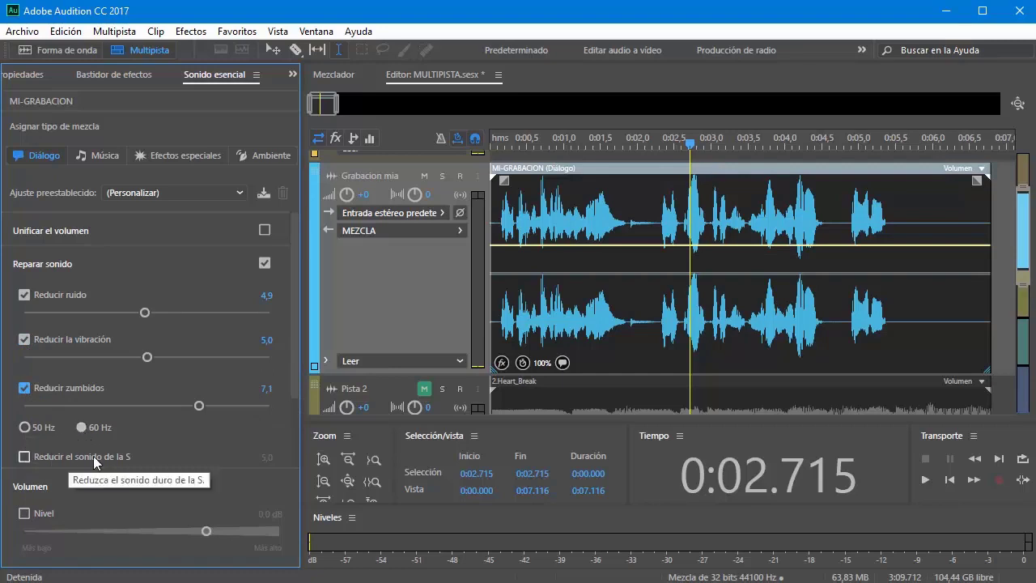
{"action": "left_click", "coordinate": [24, 458]}
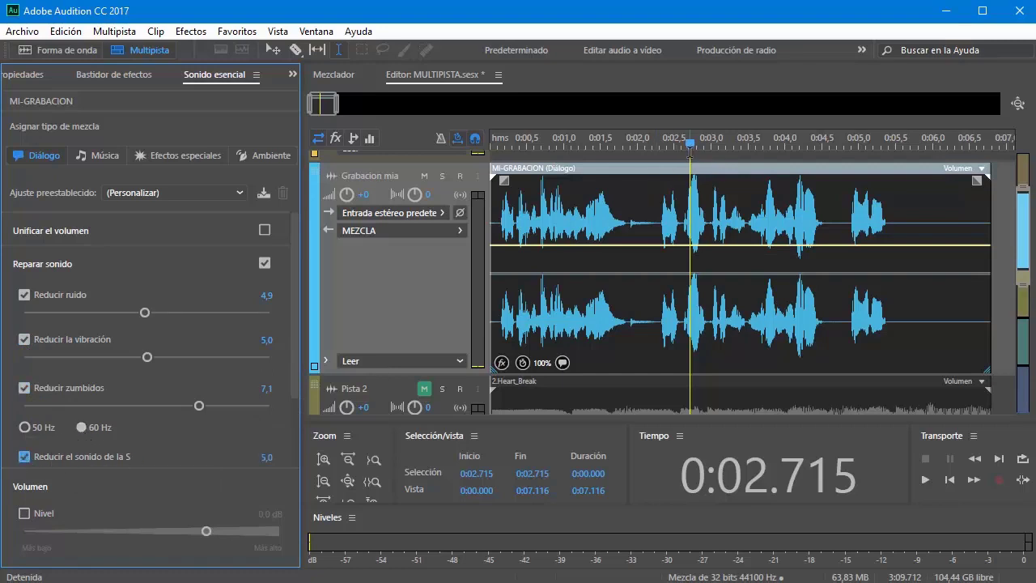
Listen to the repaired MI-GRABACION clip from about 0.2 to 1.7 seconds
{"action": "left_click_drag", "start_coordinate": [622, 157], "coordinate": [532, 153]}
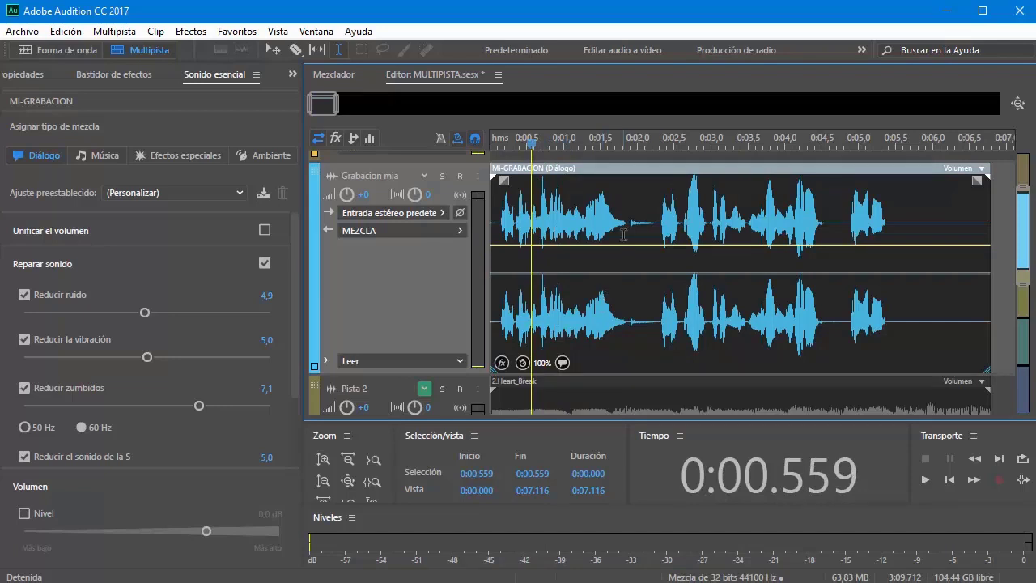
{"action": "left_click", "coordinate": [505, 139]}
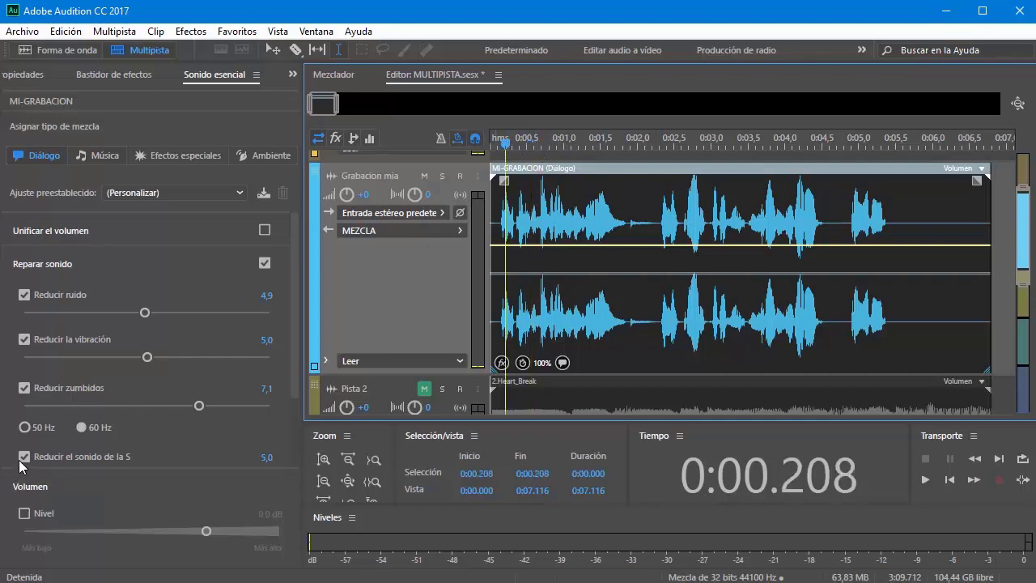
{"action": "key", "text": "space"}
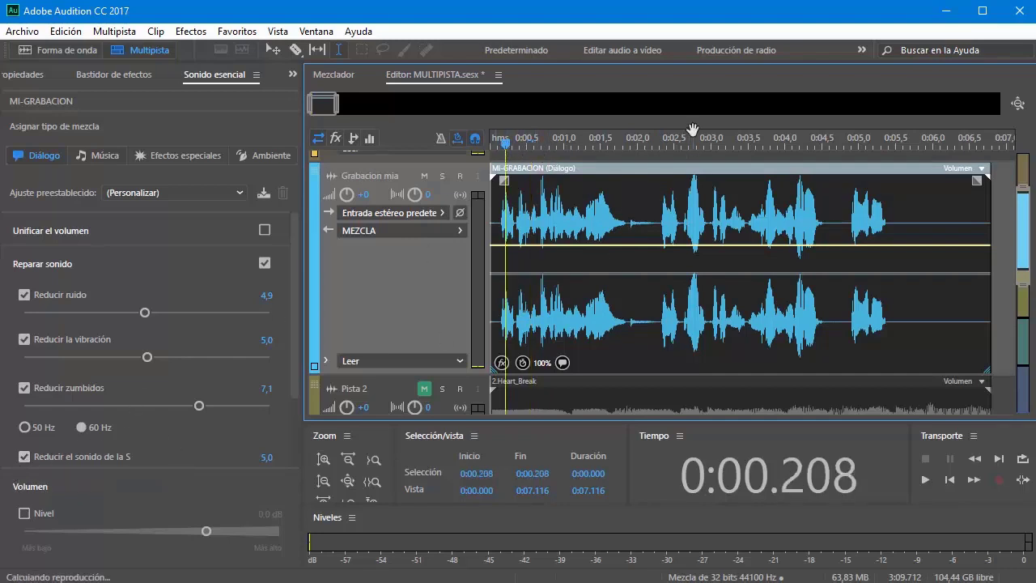
{"action": "key", "text": "space"}
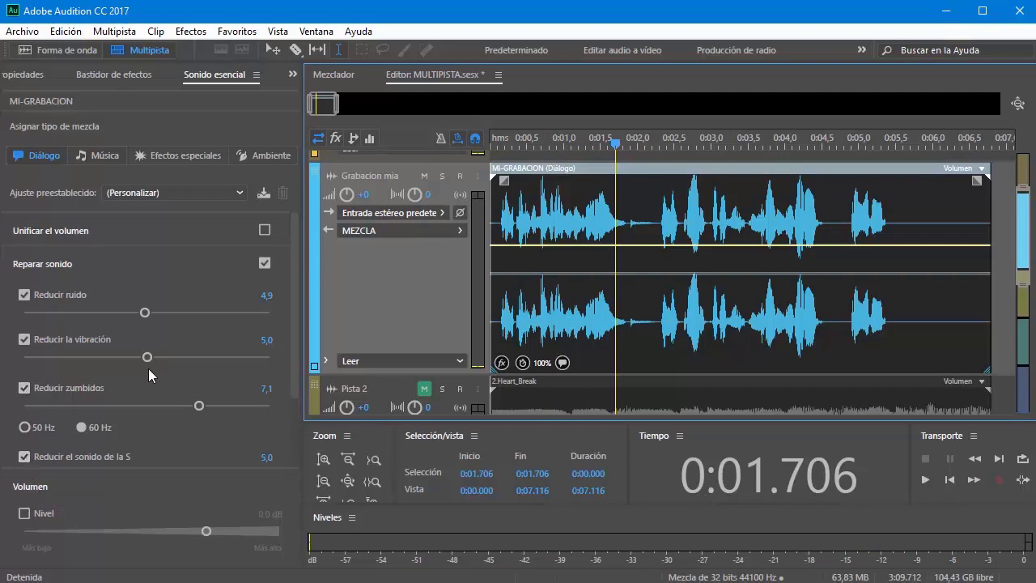
Raise Reducir la vibración to 7,1 and Reducir ruido to 7,5, and listen from about 1.7 to 4.5 seconds
{"action": "left_click_drag", "start_coordinate": [147, 357], "coordinate": [195, 357]}
{"action": "left_click_drag", "start_coordinate": [147, 315], "coordinate": [210, 316]}
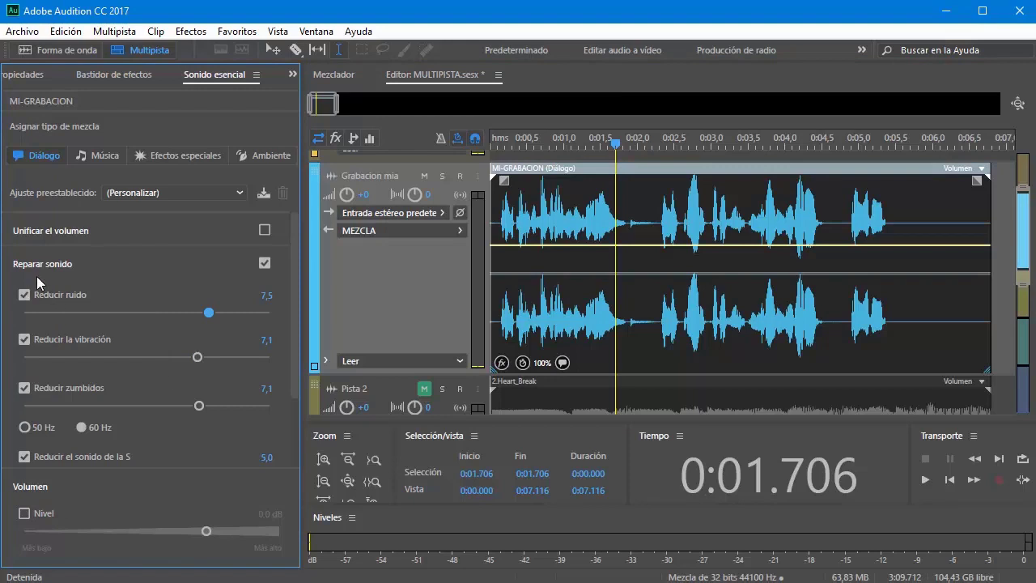
{"action": "key", "text": "space"}
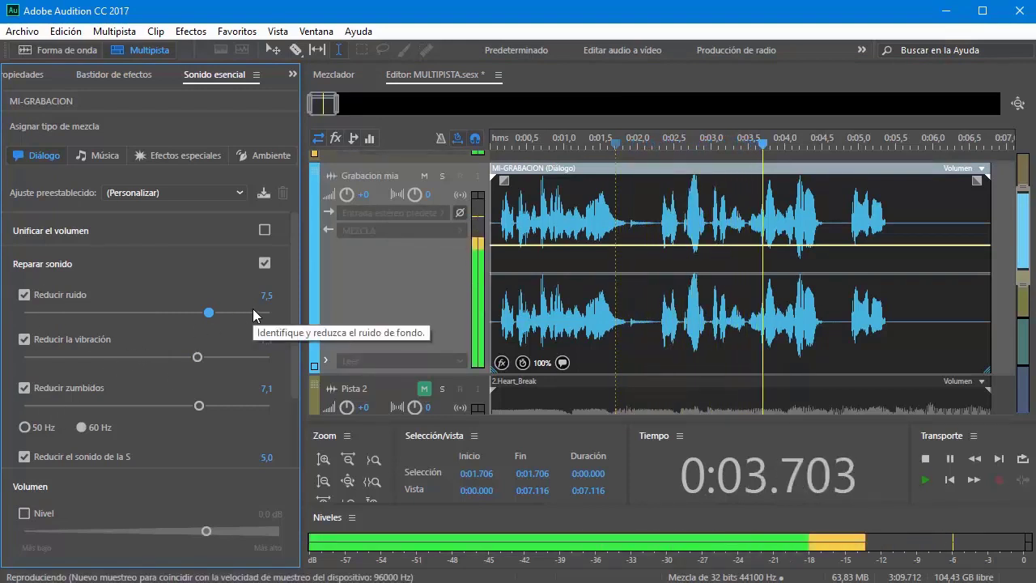
{"action": "key", "text": "space"}
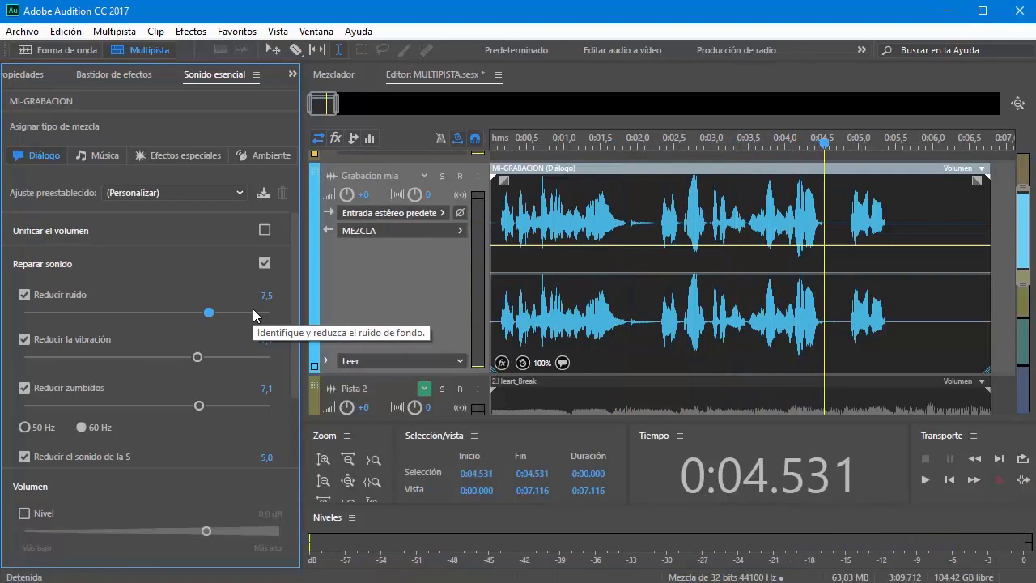
Turn off Reducir ruido, Reducir la vibración and Reducir el sonido de la S, and disable the collapsed Reparar sonido section
{"action": "left_click", "coordinate": [25, 294]}
{"action": "left_click", "coordinate": [24, 339]}
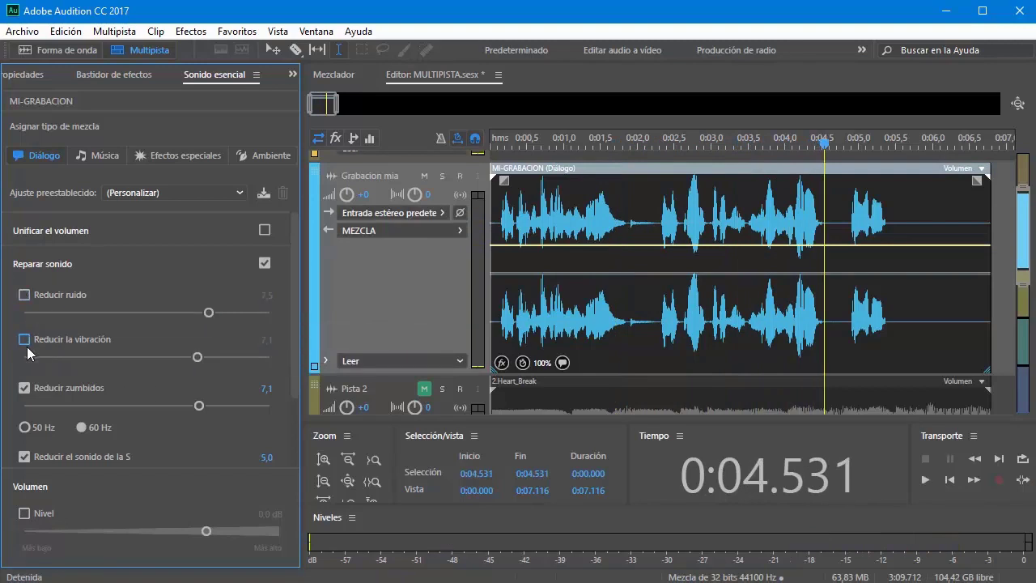
{"action": "left_click", "coordinate": [24, 456]}
{"action": "left_click_drag", "start_coordinate": [293, 298], "coordinate": [293, 306]}
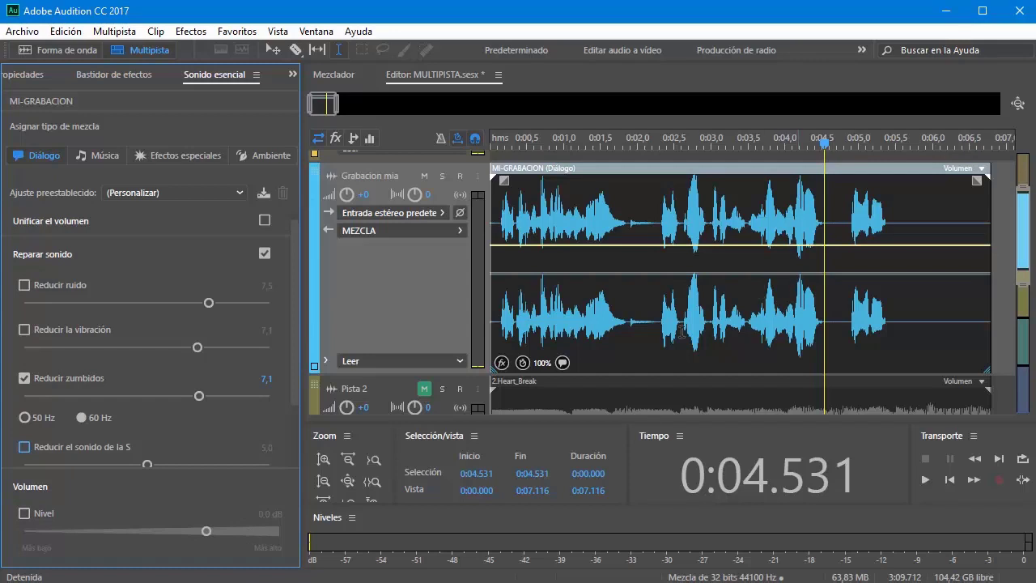
{"action": "left_click_drag", "start_coordinate": [297, 308], "coordinate": [136, 408]}
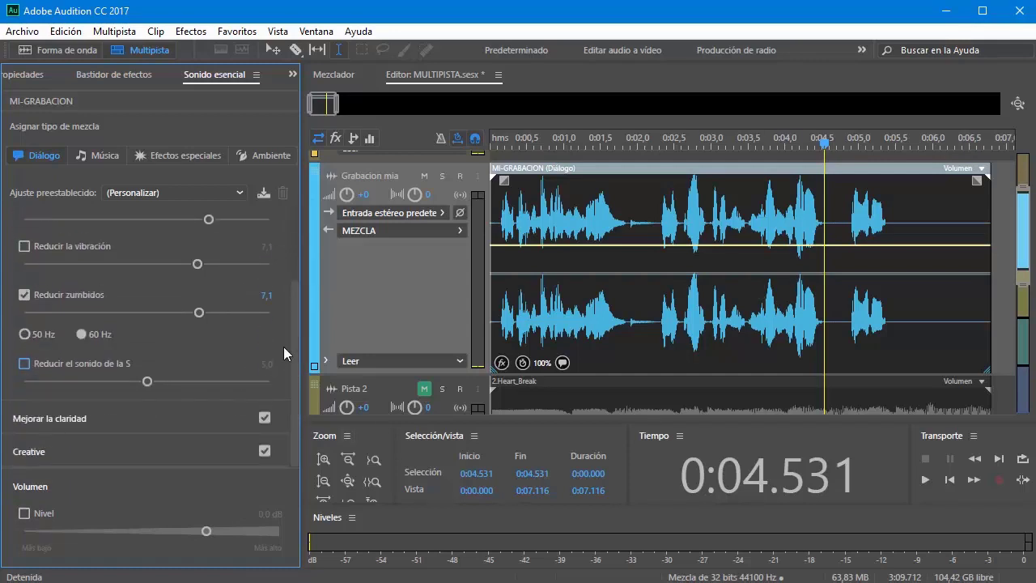
{"action": "left_click_drag", "start_coordinate": [296, 343], "coordinate": [301, 259]}
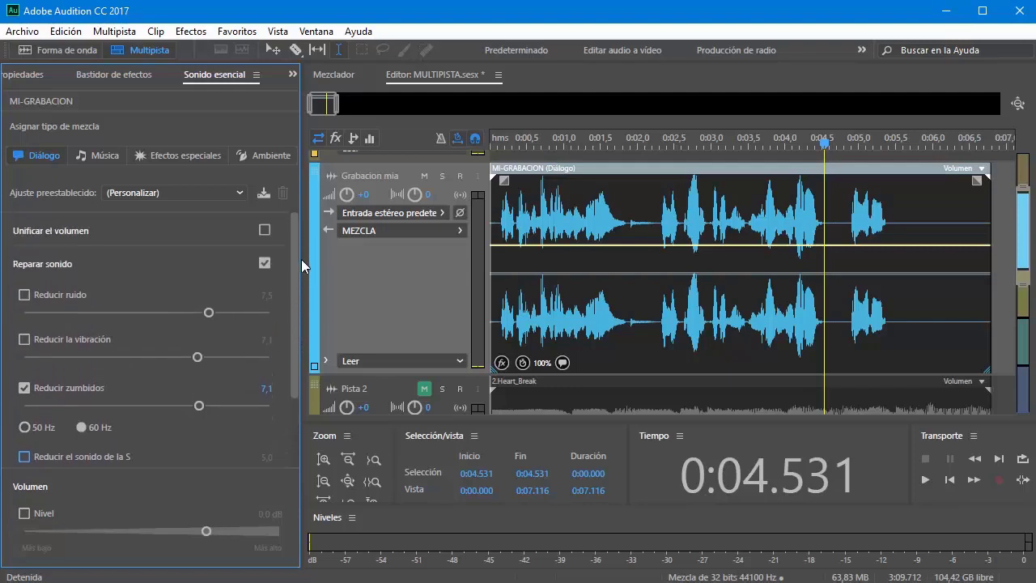
{"action": "left_click", "coordinate": [41, 264]}
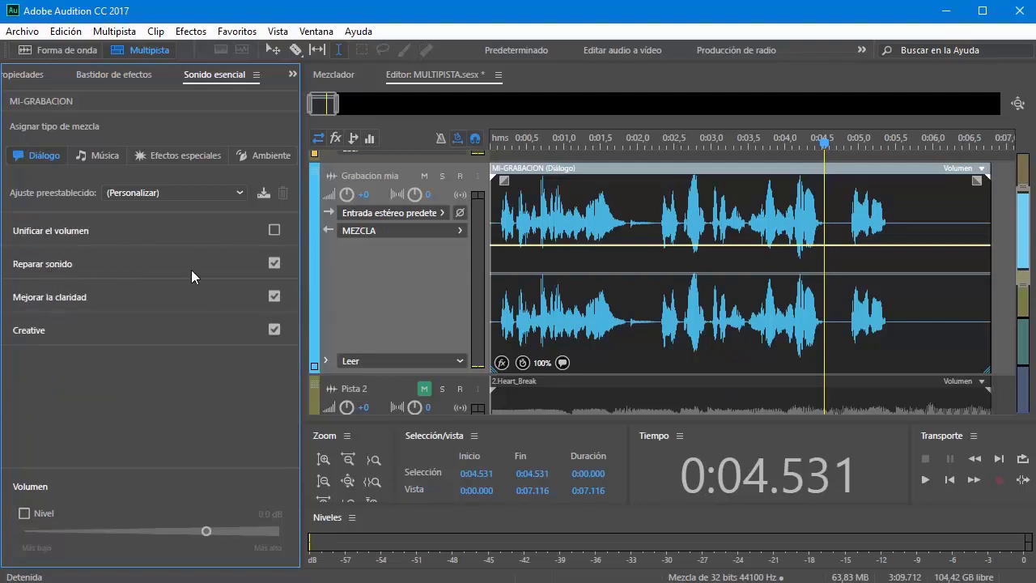
{"action": "left_click", "coordinate": [274, 264]}
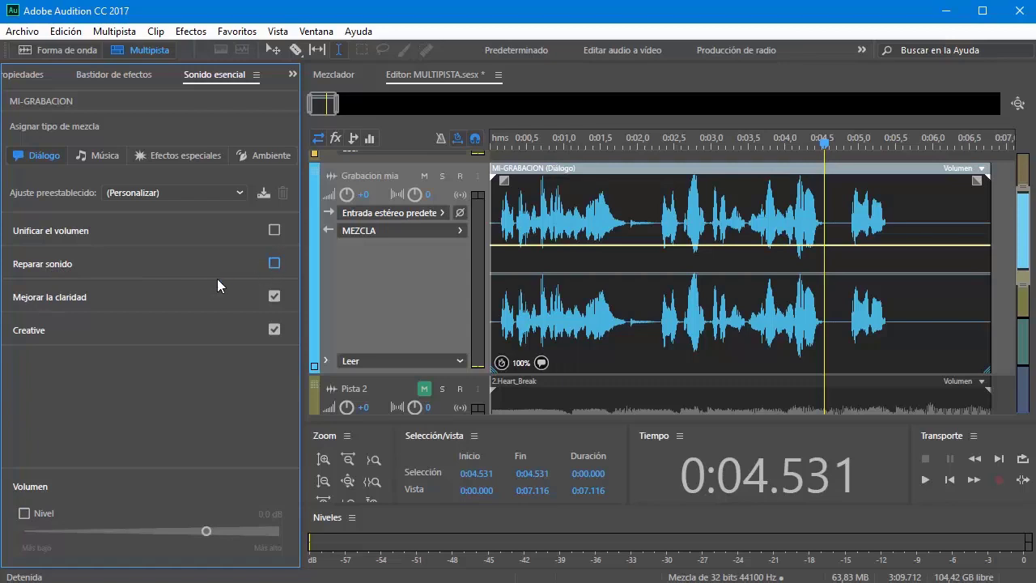
Expand Mejorar la claridad for MI-GRABACION and enable Dinámica at 3,0
{"action": "left_click", "coordinate": [49, 296]}
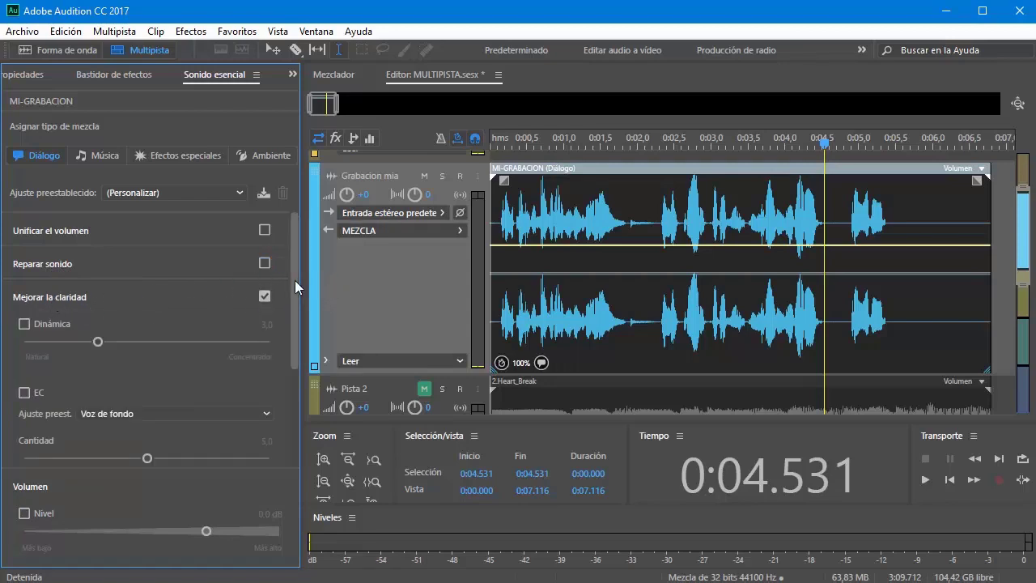
{"action": "left_click_drag", "start_coordinate": [294, 280], "coordinate": [291, 328]}
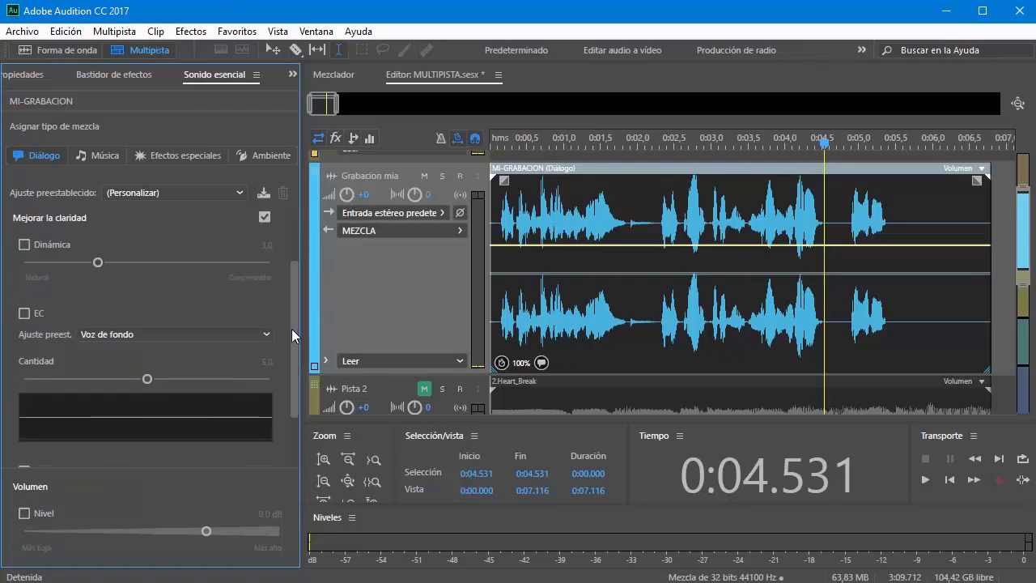
{"action": "left_click", "coordinate": [25, 246]}
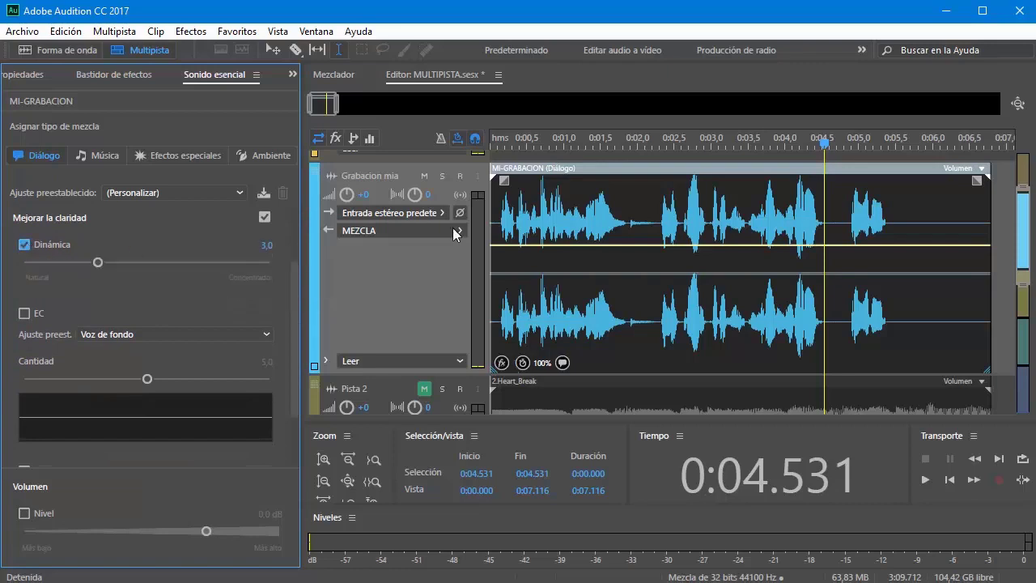
Listen to the MI-GRABACION clip with Dinámica at 3,0 from about 0.5 to 3.2 seconds
{"action": "left_click", "coordinate": [527, 148]}
{"action": "key", "text": "space"}
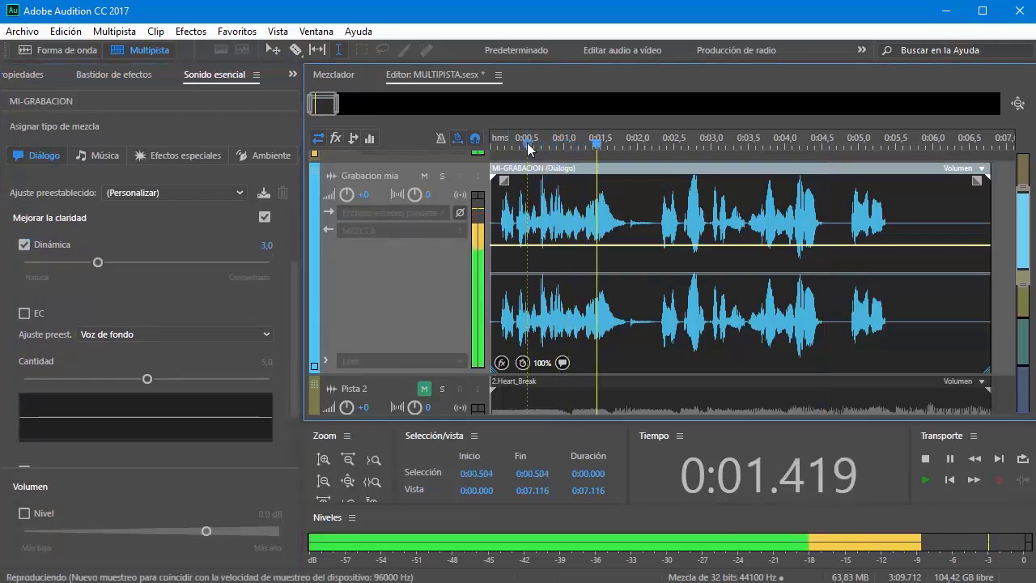
{"action": "key", "text": "space"}
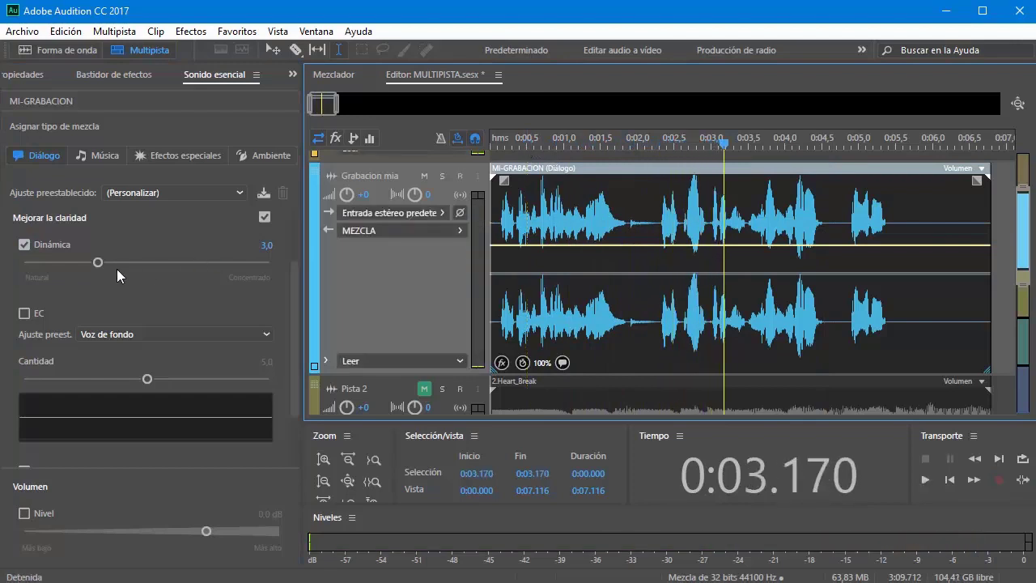
Raise Dinámica to 8,4 and listen to the clip from about 3.2 to 4.6 seconds
{"action": "left_click_drag", "start_coordinate": [98, 262], "coordinate": [230, 262]}
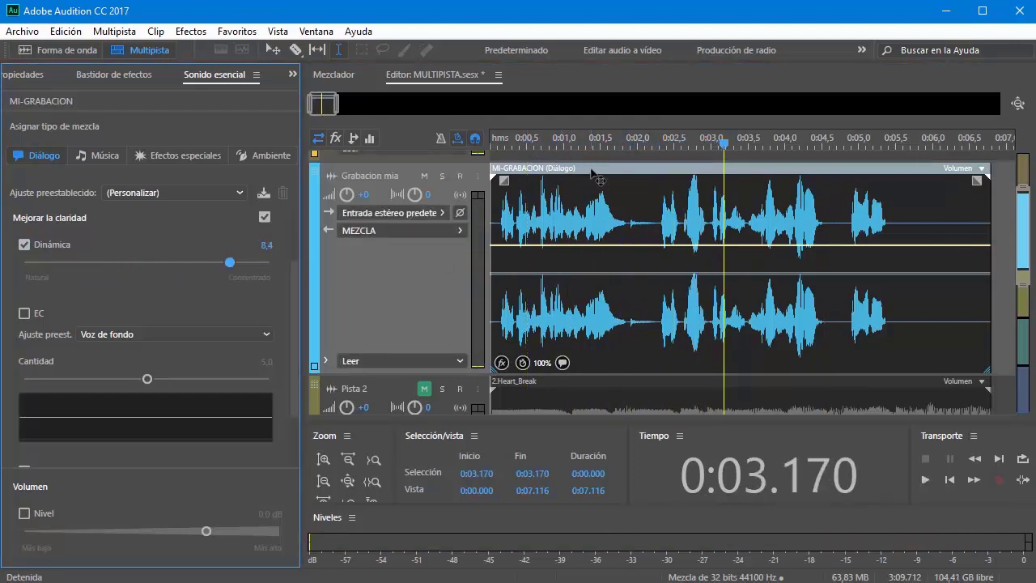
{"action": "key", "text": "space"}
{"action": "key", "text": "space"}
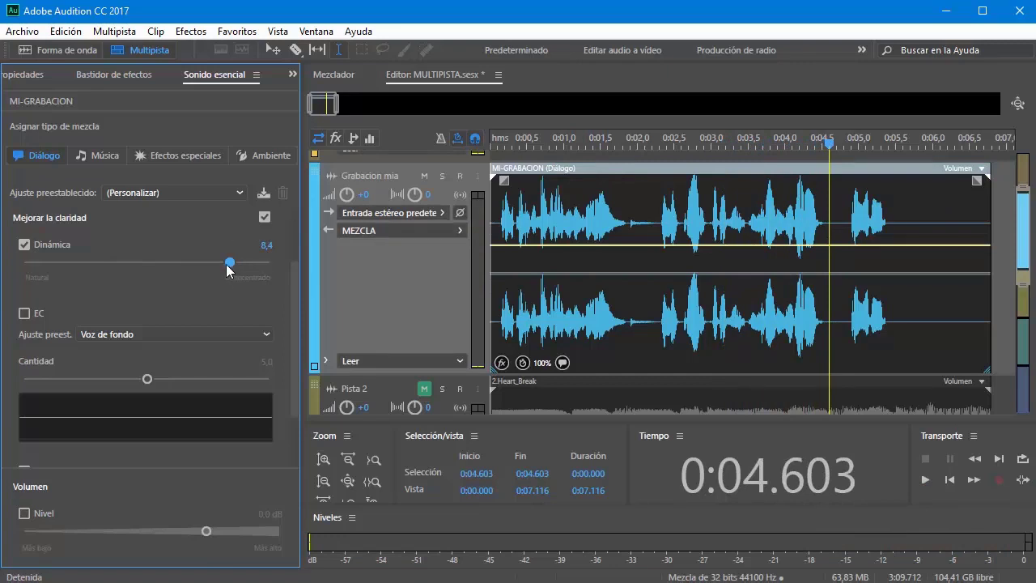
Lower Dinámica to 4,9 and turn it off, and enable EC for the clip instead
{"action": "left_click_drag", "start_coordinate": [229, 262], "coordinate": [154, 262]}
{"action": "left_click", "coordinate": [47, 246]}
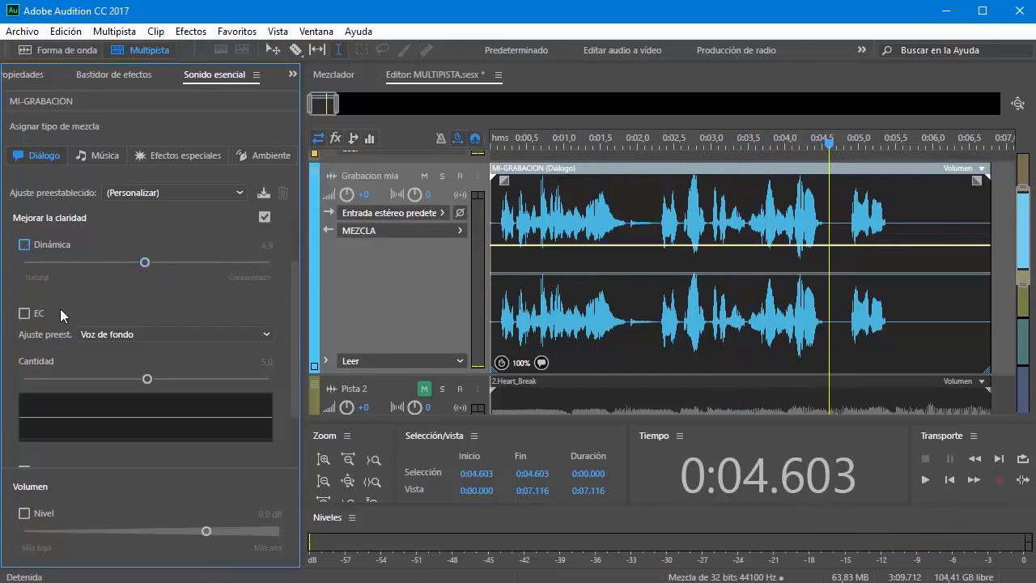
{"action": "left_click_drag", "start_coordinate": [293, 283], "coordinate": [295, 338]}
{"action": "left_click", "coordinate": [24, 235]}
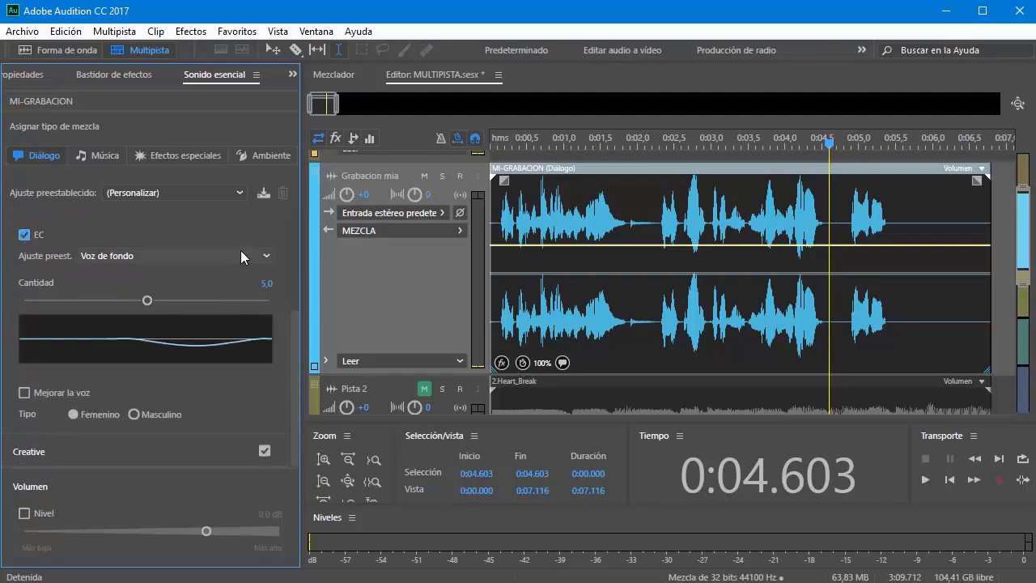
Apply the Radio antigua EC preset and listen to the clip from about 0.6 to 2.8 seconds
{"action": "left_click", "coordinate": [265, 257]}
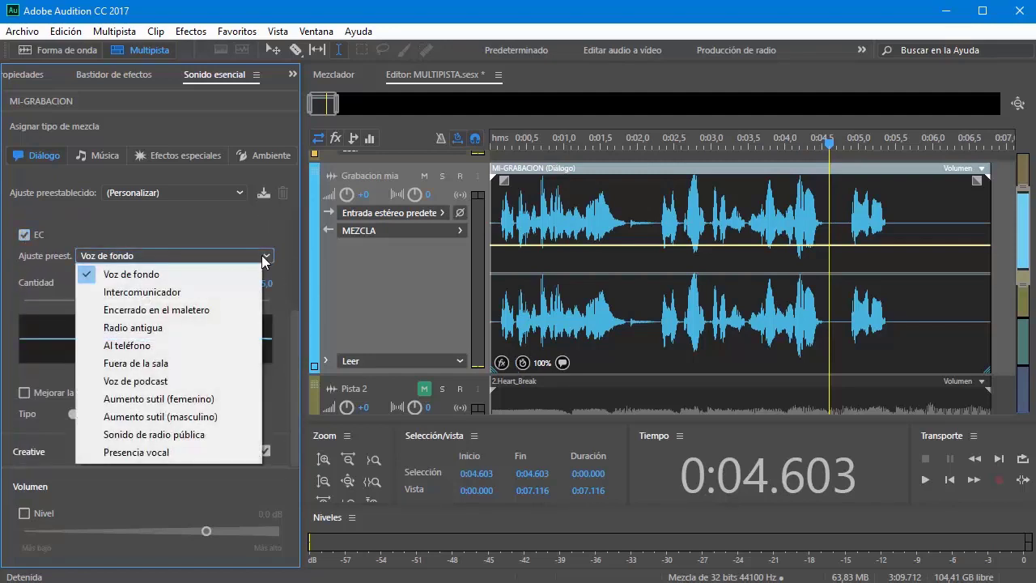
{"action": "left_click", "coordinate": [133, 327]}
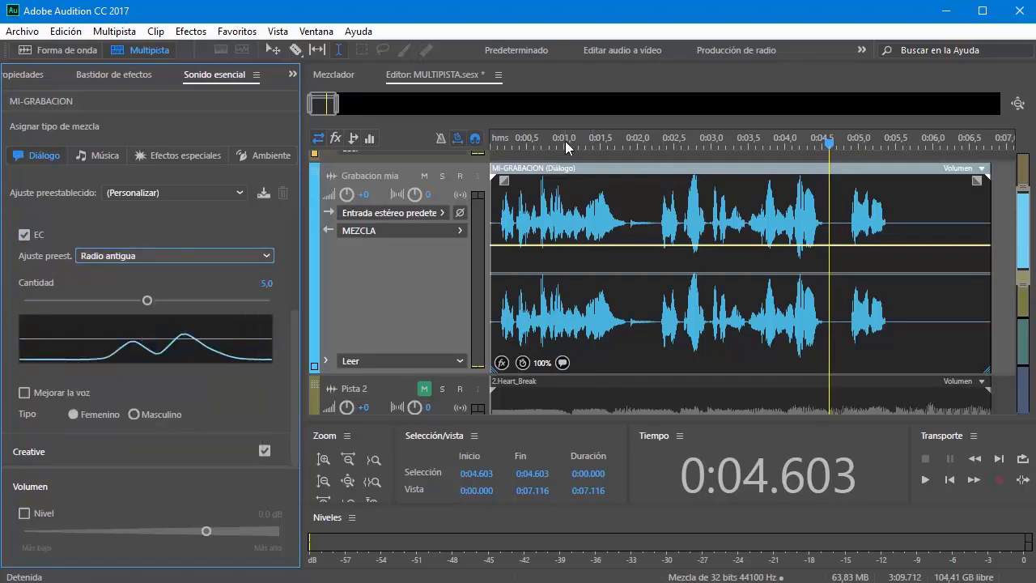
{"action": "left_click", "coordinate": [535, 144]}
{"action": "key", "text": "space"}
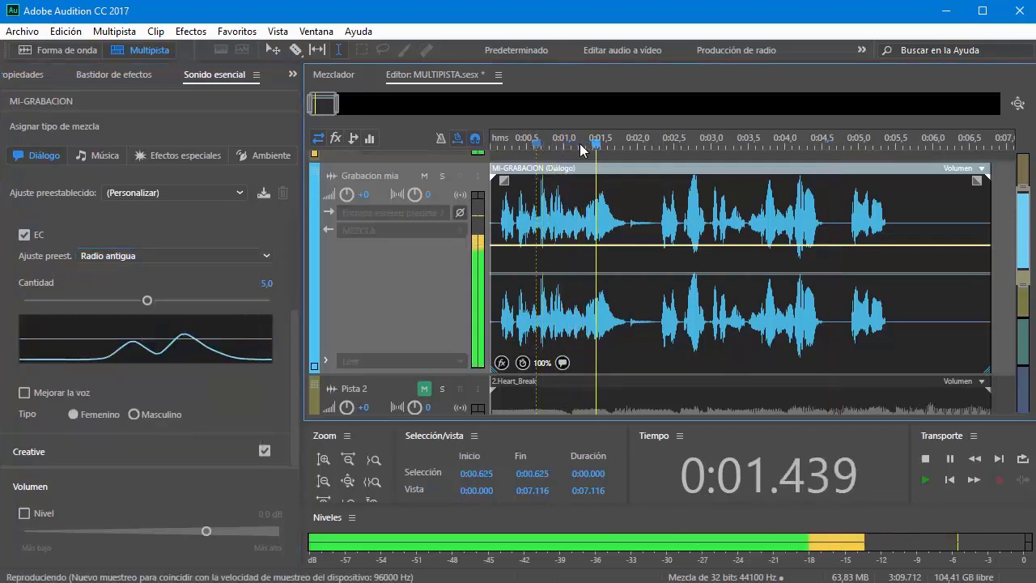
{"action": "key", "text": "space"}
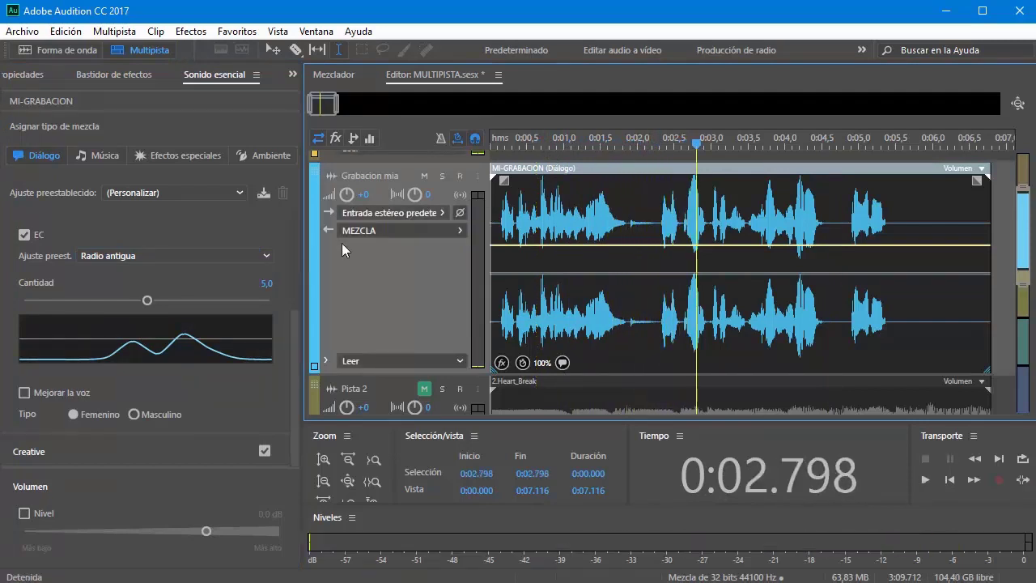
Switch the EC preset to Al teléfono and listen from about 2.8 to 4.1 seconds
{"action": "left_click", "coordinate": [267, 258]}
{"action": "left_click", "coordinate": [117, 345]}
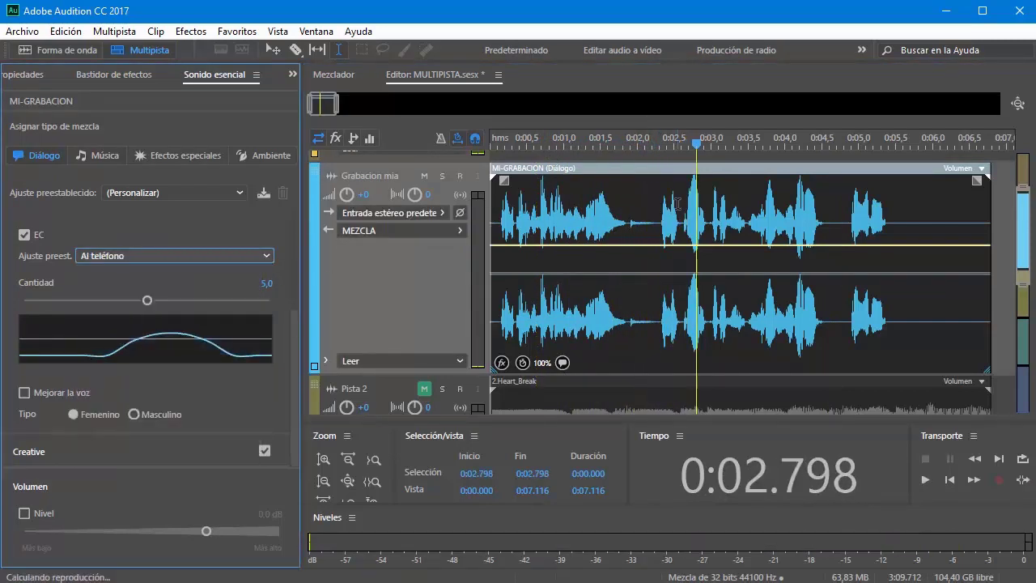
{"action": "key", "text": "space"}
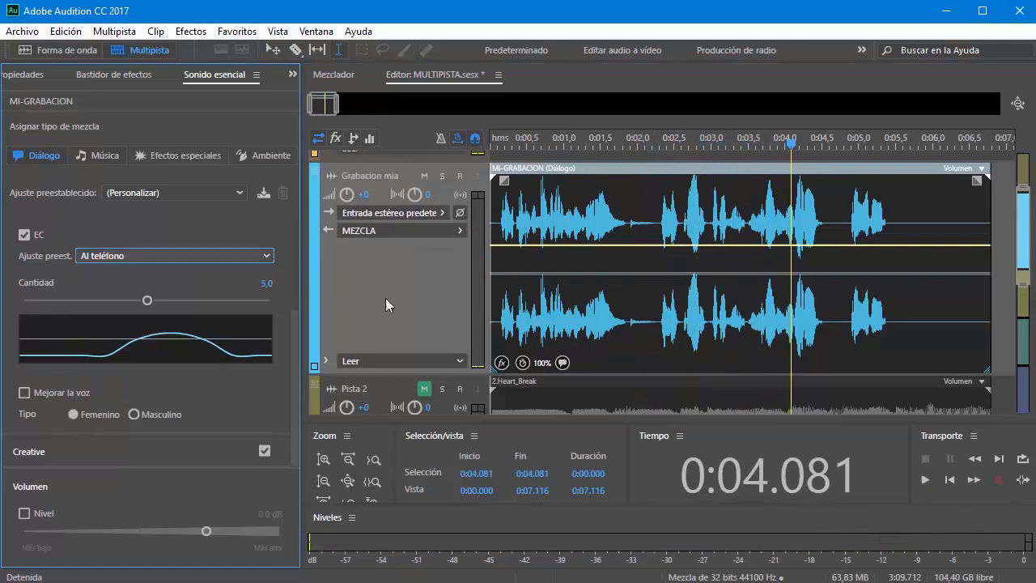
Switch the EC preset to Presencia vocal and listen from about 0.5 to 1.8 seconds
{"action": "left_click", "coordinate": [276, 254]}
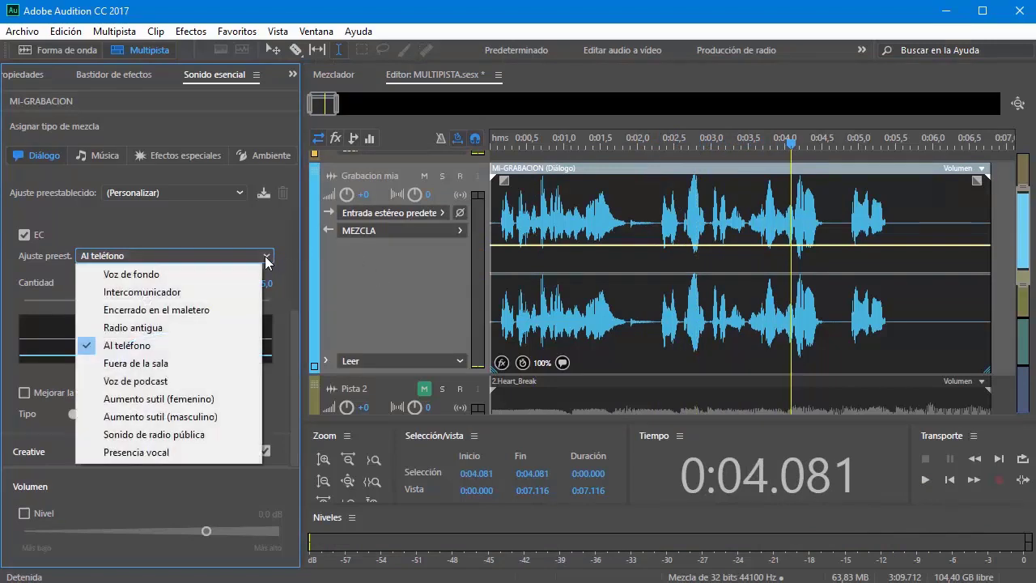
{"action": "left_click", "coordinate": [117, 456]}
{"action": "left_click", "coordinate": [526, 141]}
{"action": "key", "text": "space"}
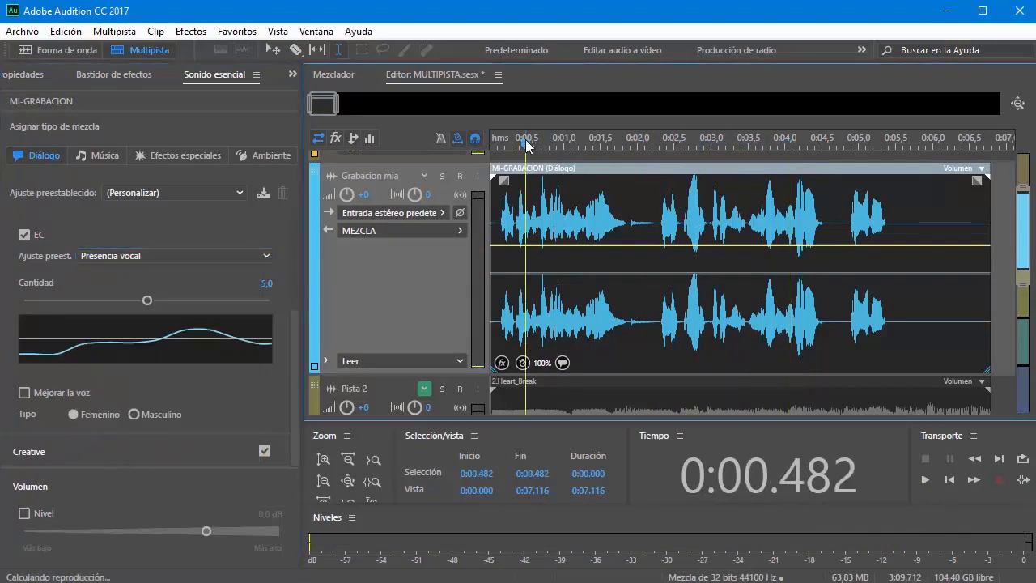
{"action": "key", "text": "space"}
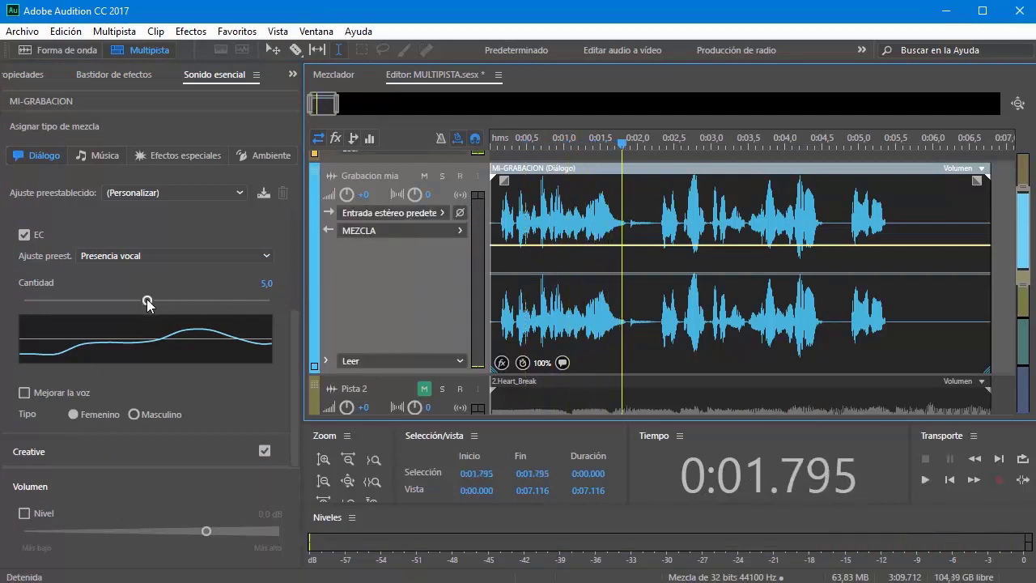
Raise the EC Cantidad to 9,1 and listen from about 1.8 to 4.0 seconds
{"action": "left_click_drag", "start_coordinate": [147, 302], "coordinate": [246, 302]}
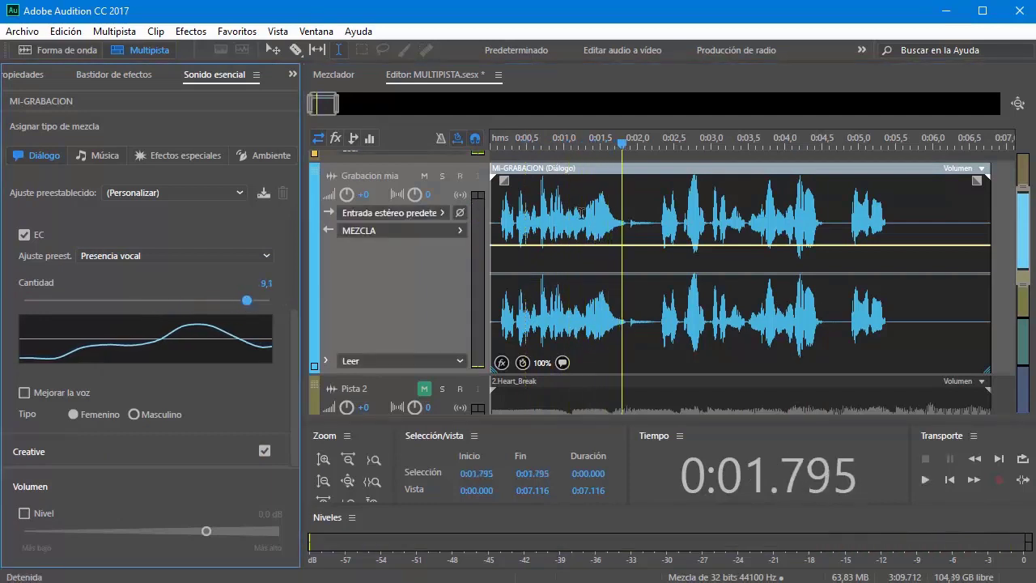
{"action": "key", "text": "space"}
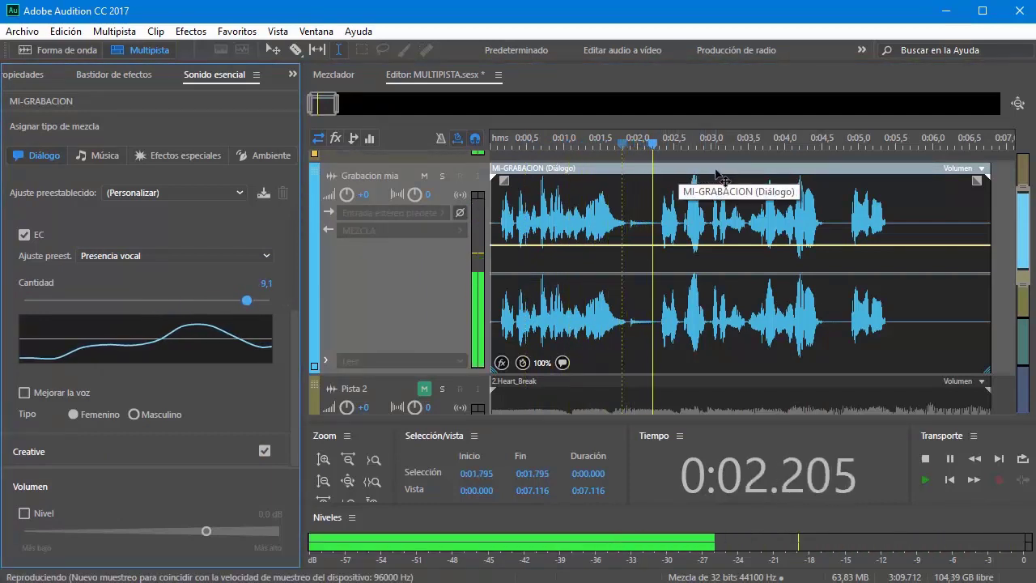
{"action": "key", "text": "space"}
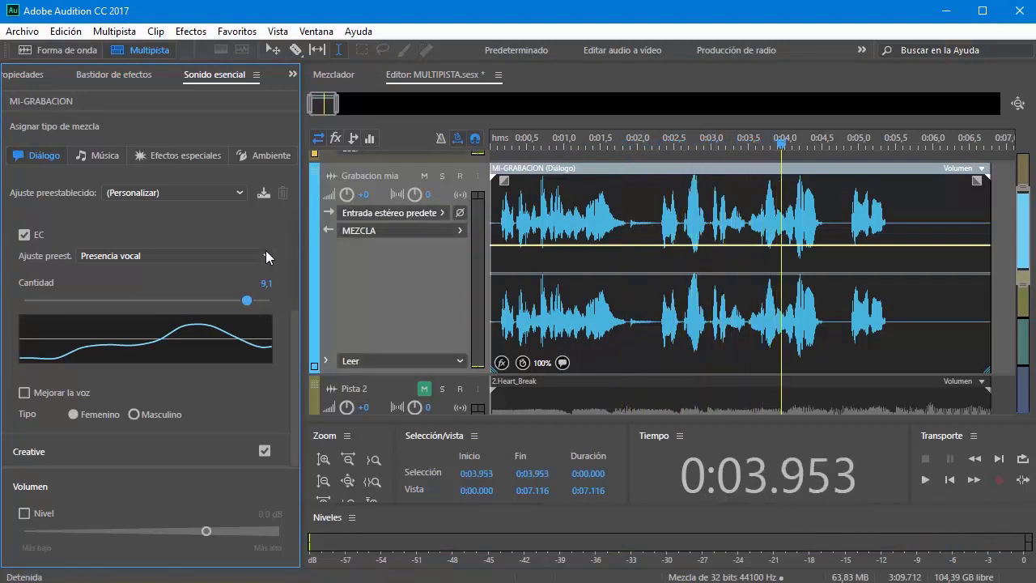
Set the EC preset back to Voz de fondo and turn off EC
{"action": "left_click", "coordinate": [233, 258]}
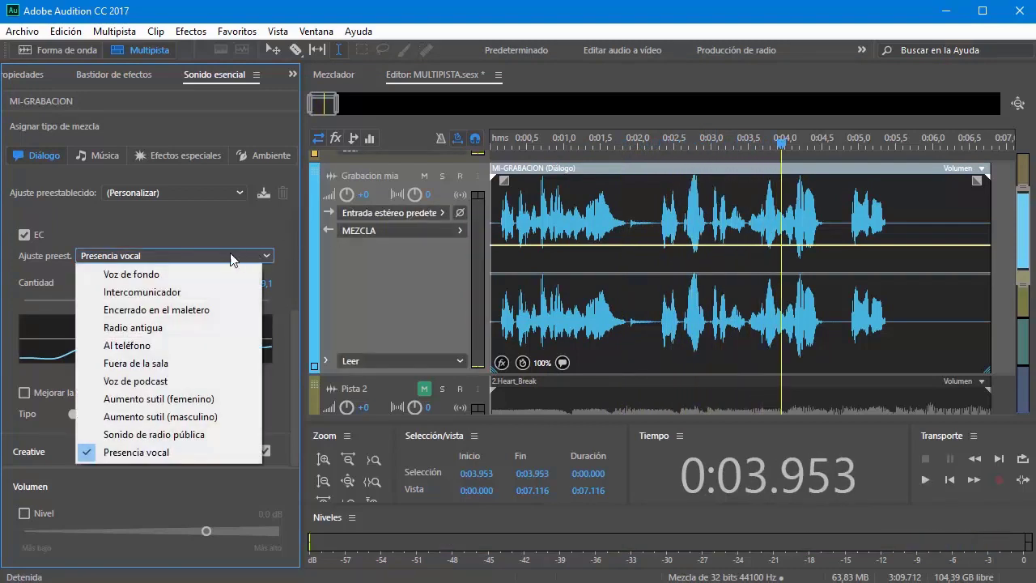
{"action": "left_click", "coordinate": [176, 274]}
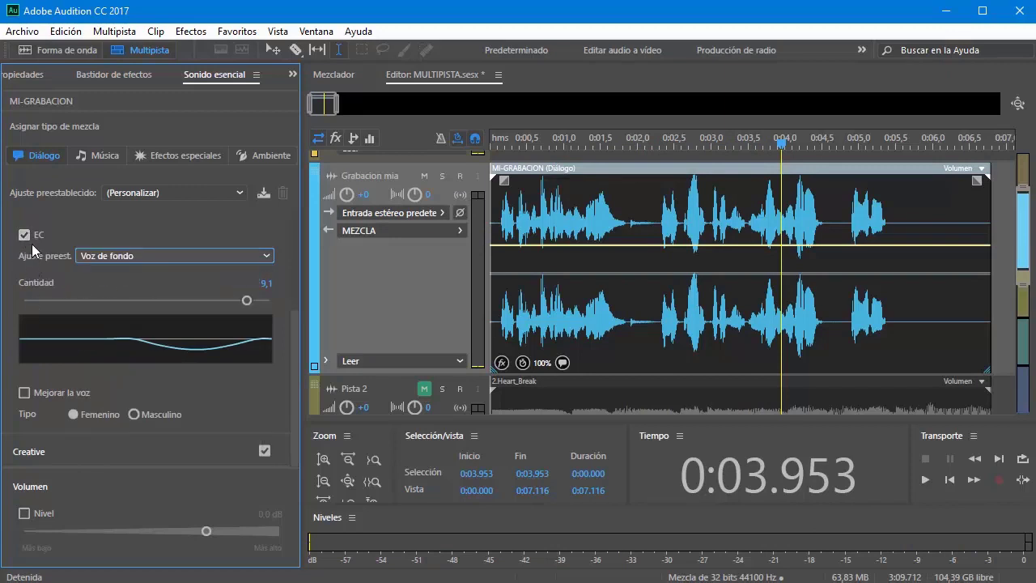
{"action": "left_click", "coordinate": [27, 235]}
Enable Mejorar la voz with the Masculino type and listen from about 0.1 to 3.3 seconds
{"action": "left_click", "coordinate": [25, 393]}
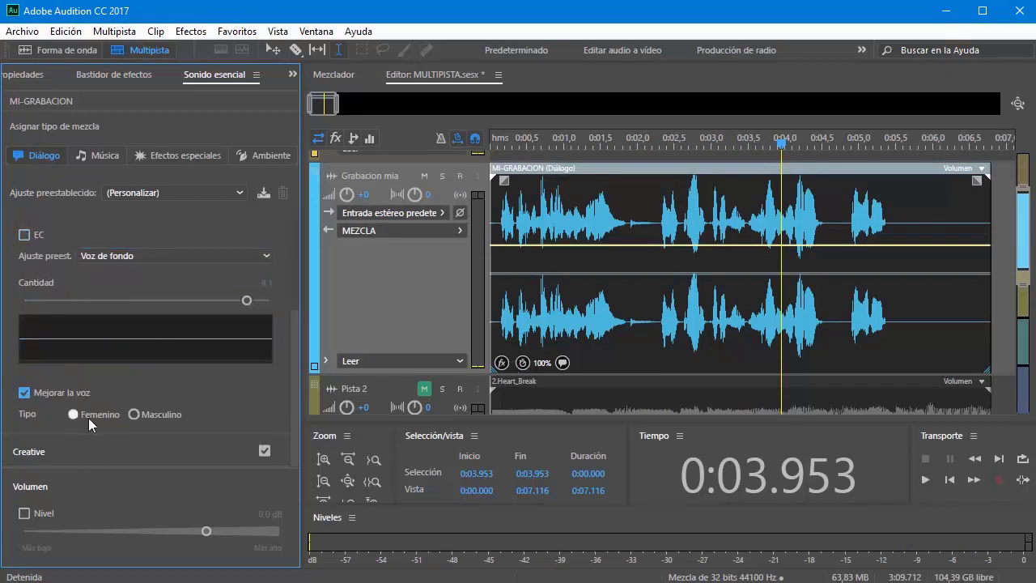
{"action": "left_click", "coordinate": [134, 413]}
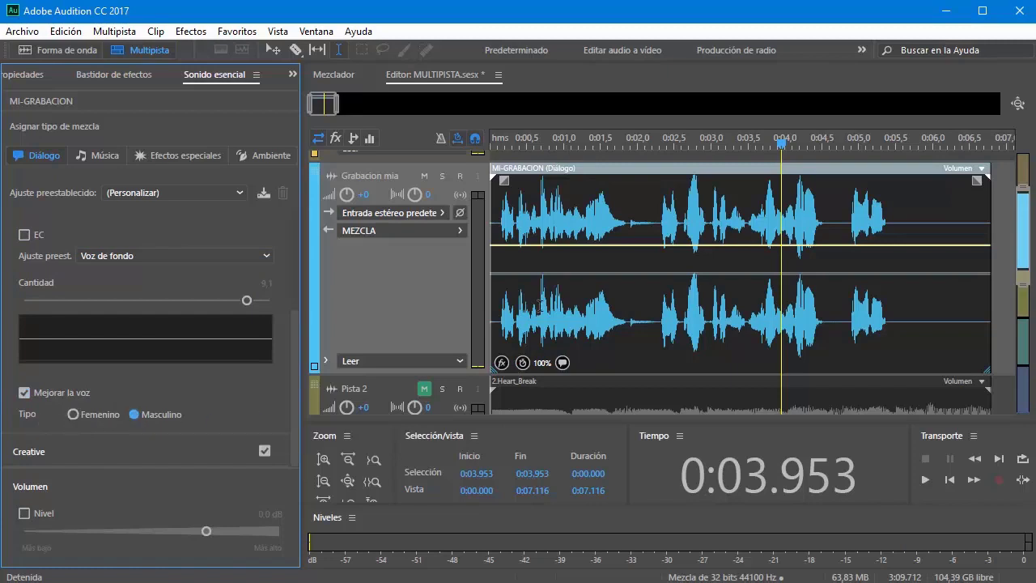
{"action": "left_click", "coordinate": [496, 155]}
{"action": "key", "text": "space"}
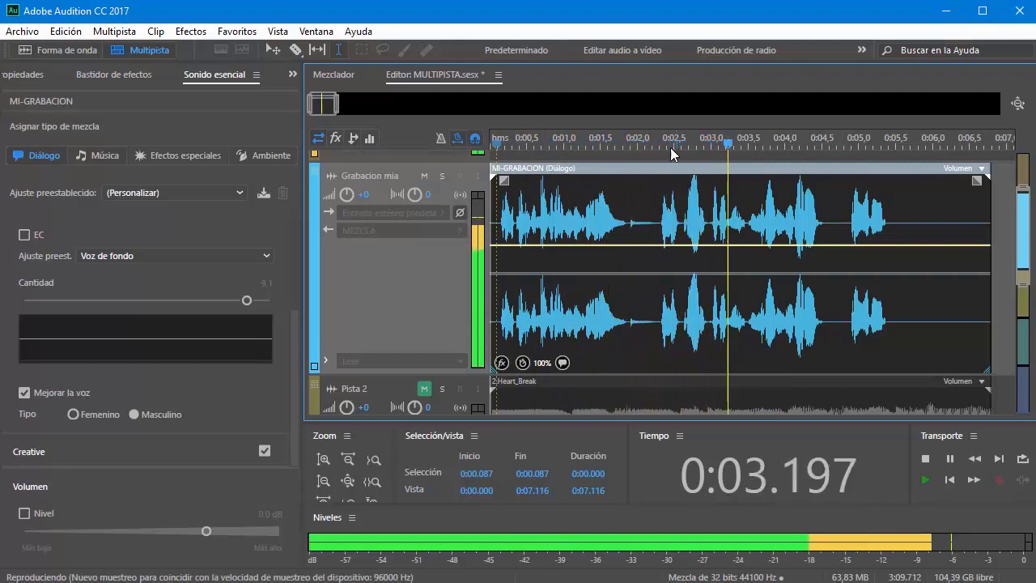
{"action": "key", "text": "space"}
Collapse the Mejorar la claridad section and expand the Creative section
{"action": "left_click", "coordinate": [297, 363]}
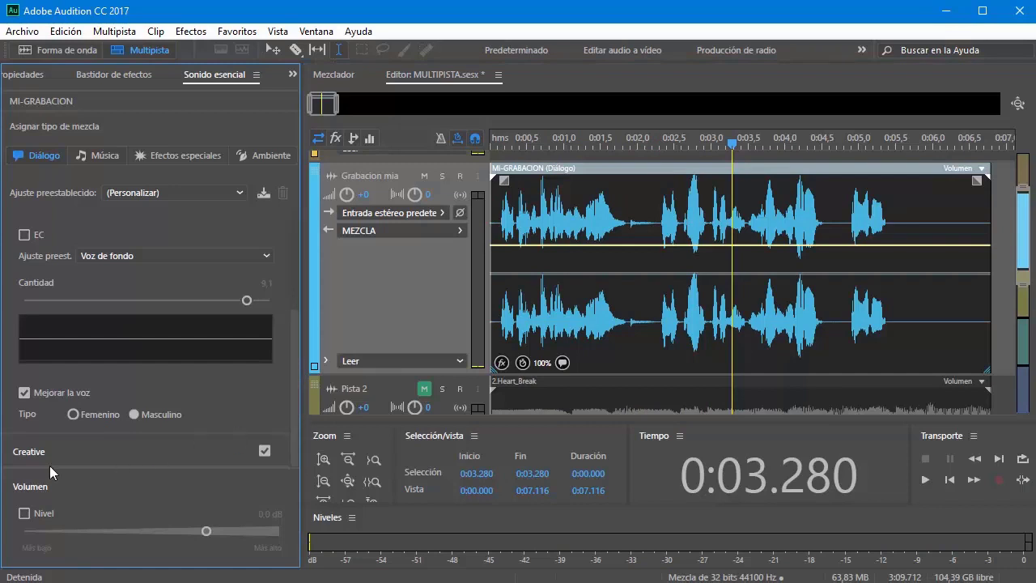
{"action": "scroll", "coordinate": [133, 313], "scroll_direction": "up", "scroll_amount": 3}
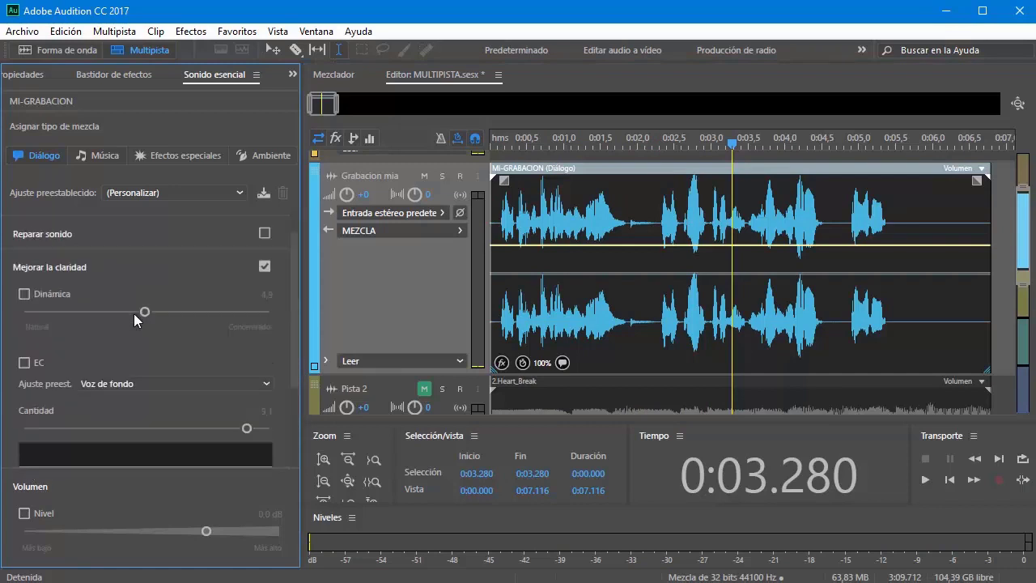
{"action": "left_click", "coordinate": [55, 267]}
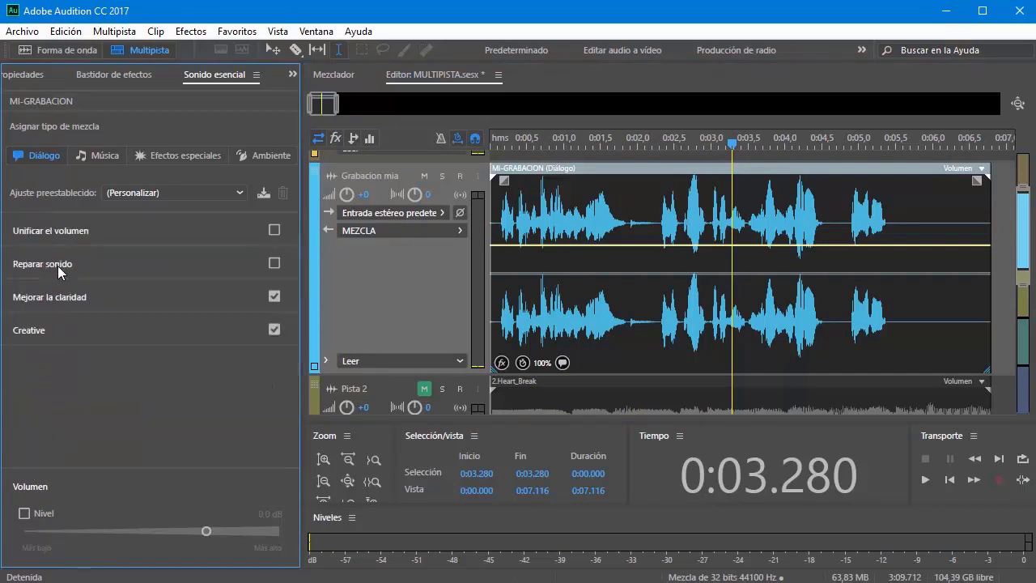
{"action": "left_click", "coordinate": [37, 332]}
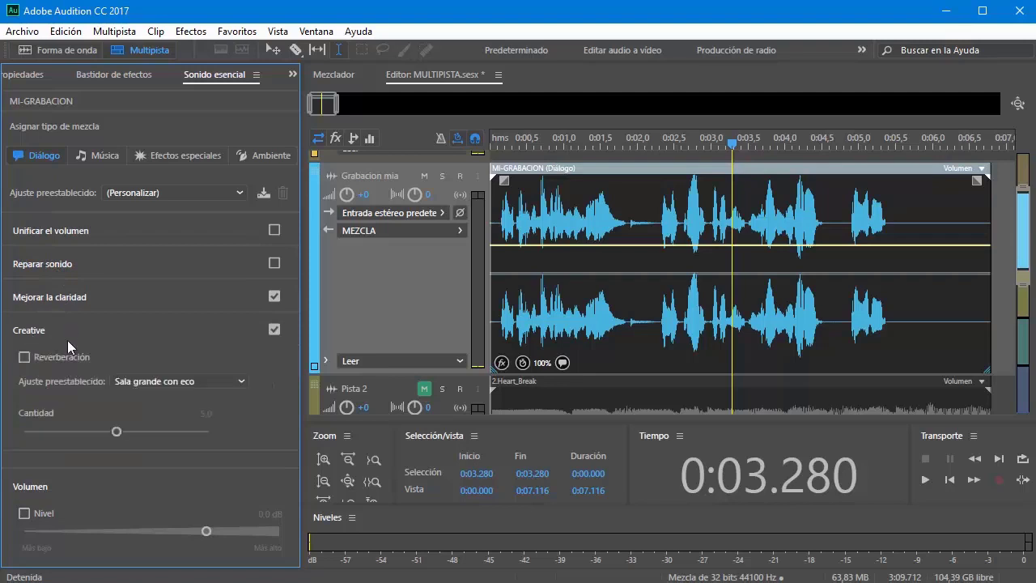
Enable Reverberación with the Sala grande con eco preset and listen from about 0.4 to 1.7 seconds
{"action": "left_click", "coordinate": [517, 139]}
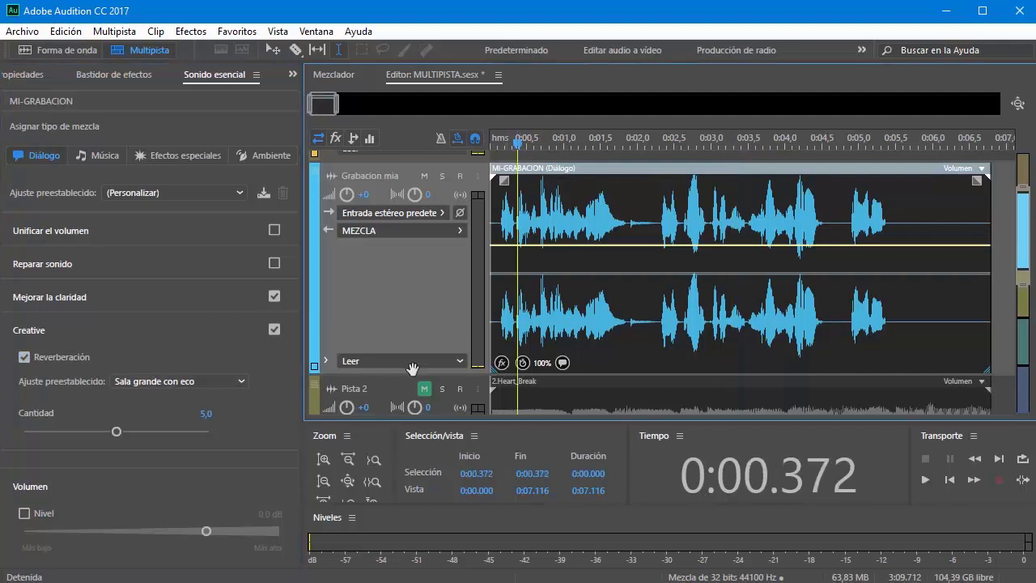
{"action": "key", "text": "space"}
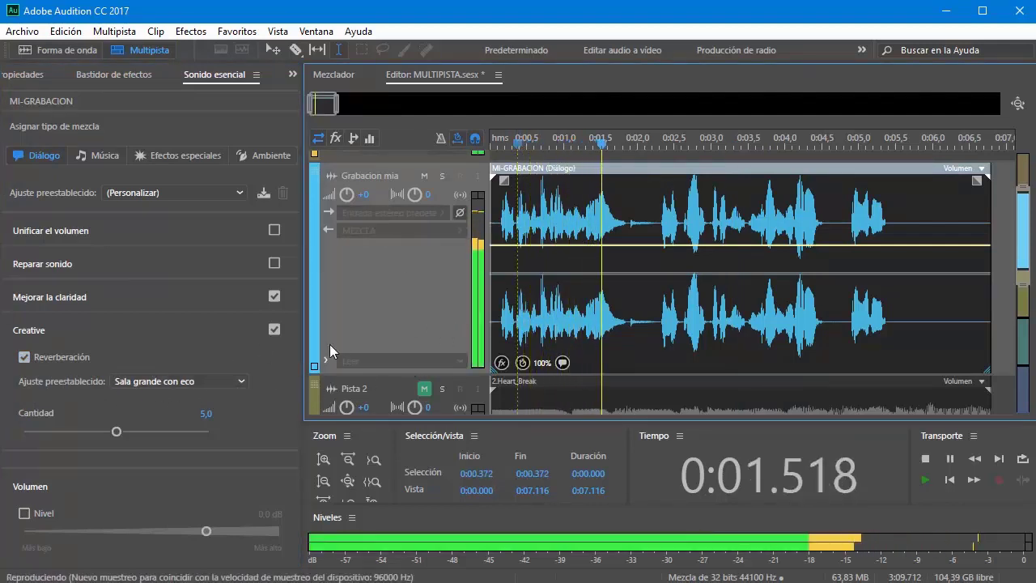
{"action": "key", "text": "space"}
Switch the reverb preset to Iglesia and listen from about 2.4 to 4.5 seconds
{"action": "left_click", "coordinate": [232, 383]}
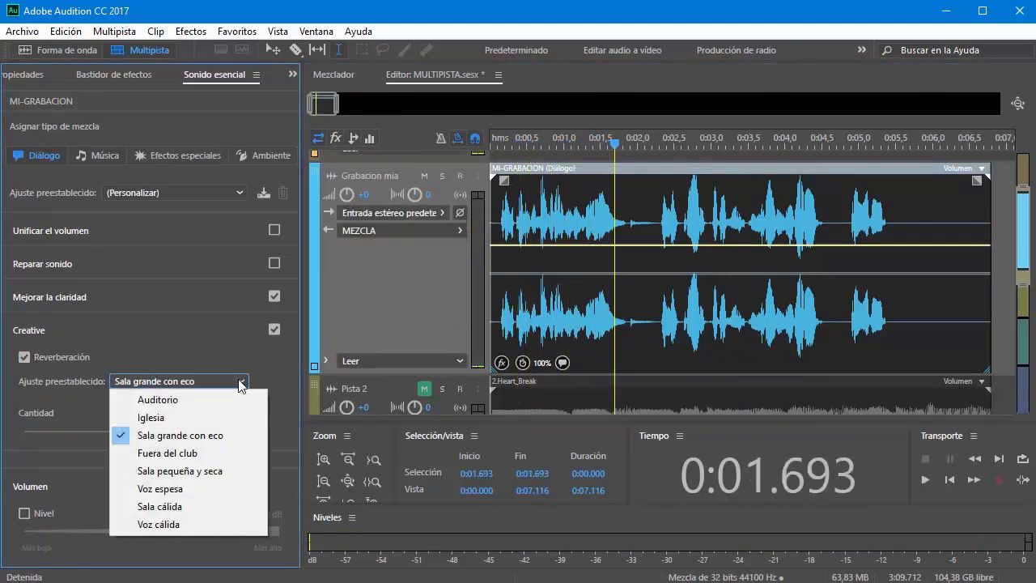
{"action": "left_click", "coordinate": [162, 416]}
{"action": "left_click", "coordinate": [667, 146]}
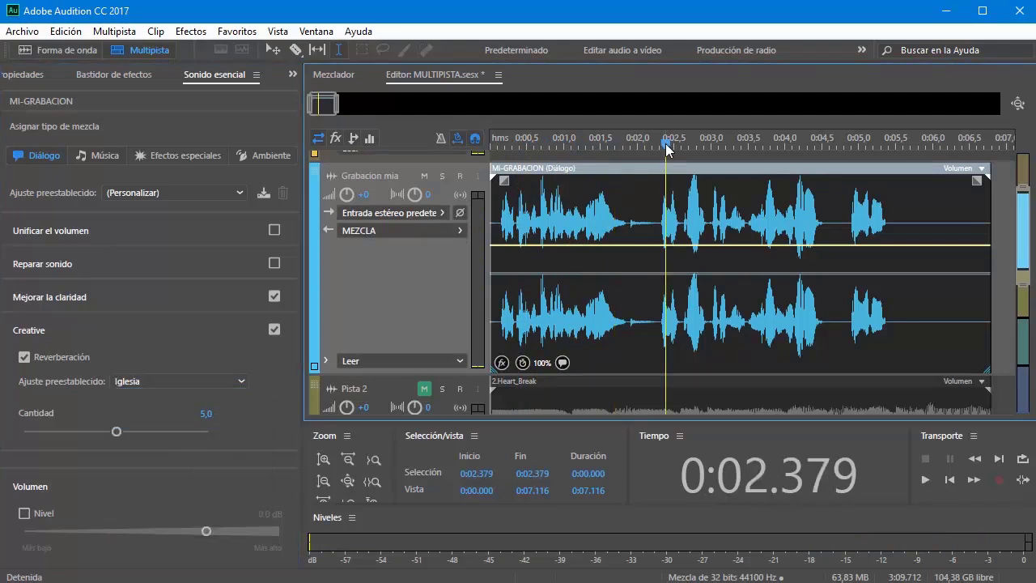
{"action": "key", "text": "space"}
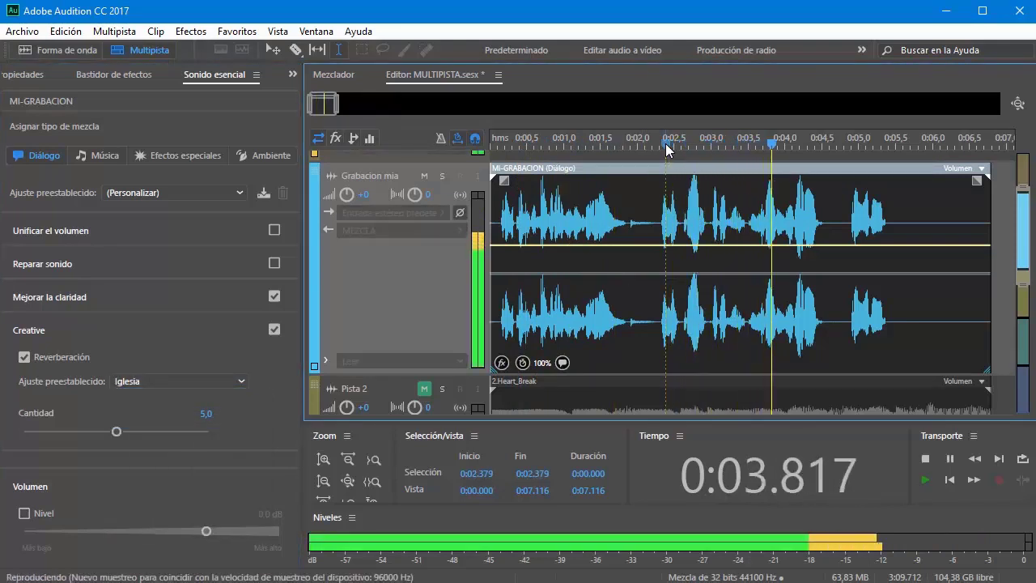
{"action": "key", "text": "space"}
Try the Voz cálida reverb preset with an amount of 7,7, listening from about 3.0 to 4.5 seconds, and disable Reverberación
{"action": "left_click", "coordinate": [243, 382]}
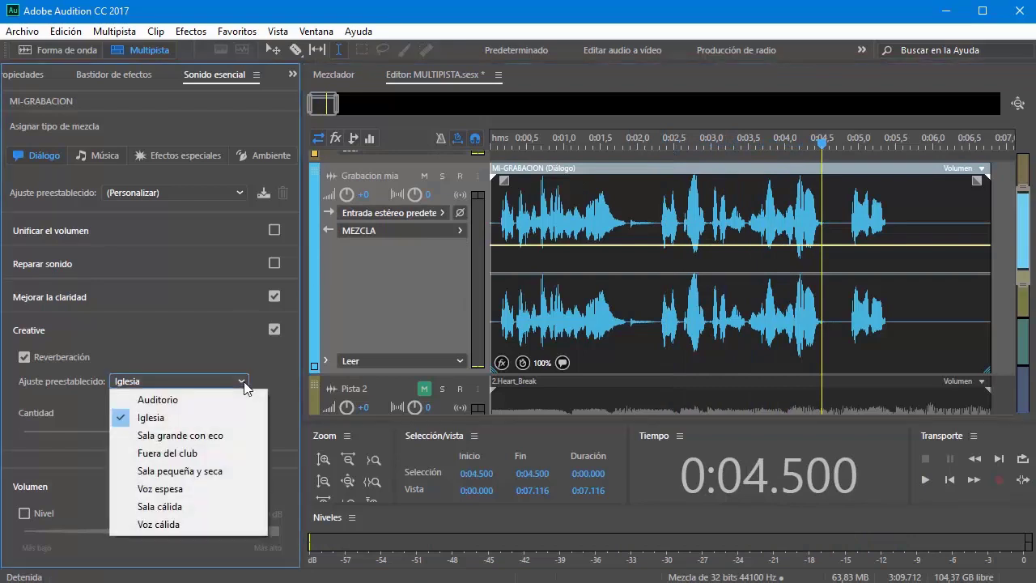
{"action": "left_click", "coordinate": [161, 524]}
{"action": "left_click_drag", "start_coordinate": [117, 434], "coordinate": [166, 432]}
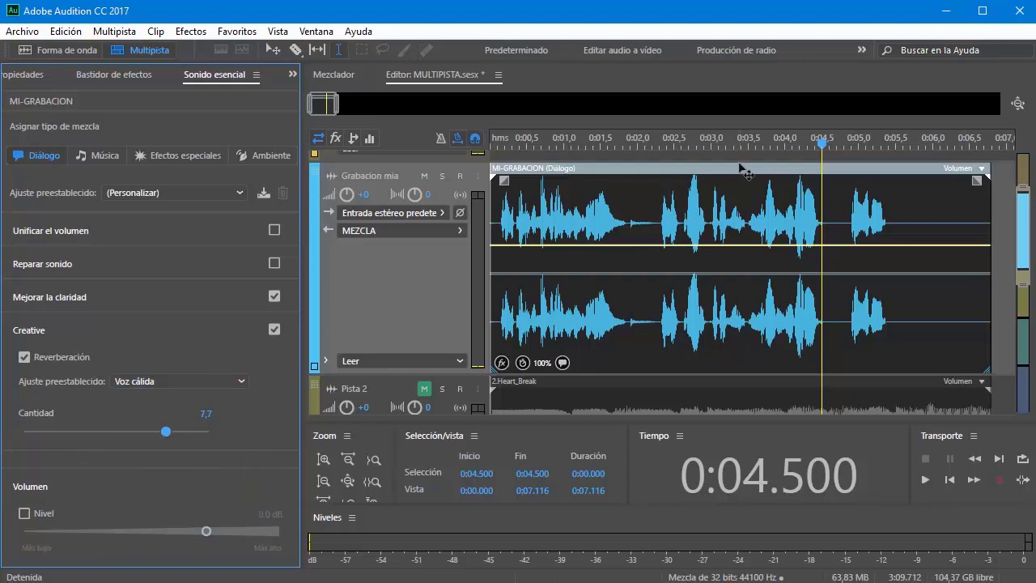
{"action": "left_click", "coordinate": [712, 144]}
{"action": "key", "text": "space"}
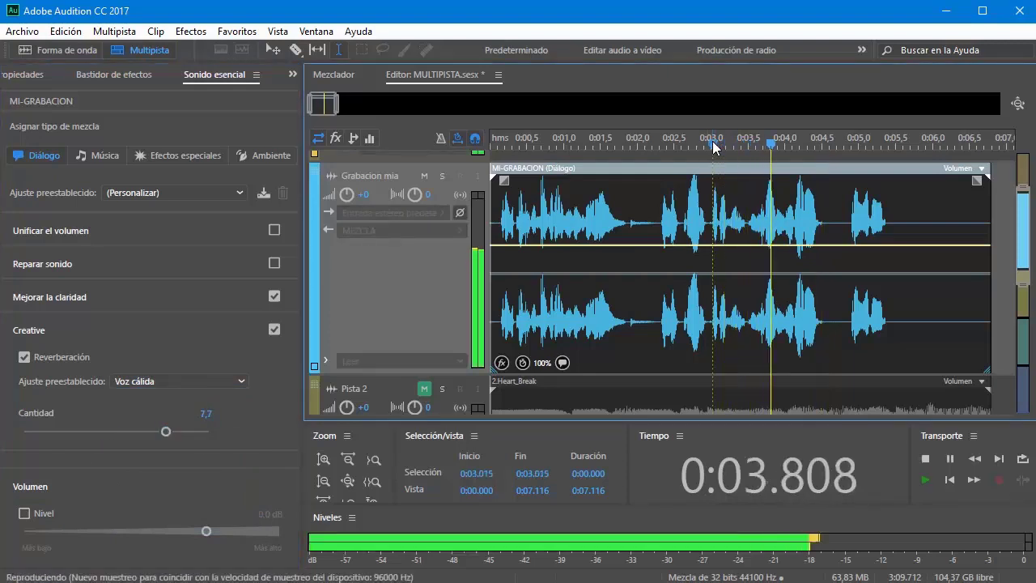
{"action": "key", "text": "space"}
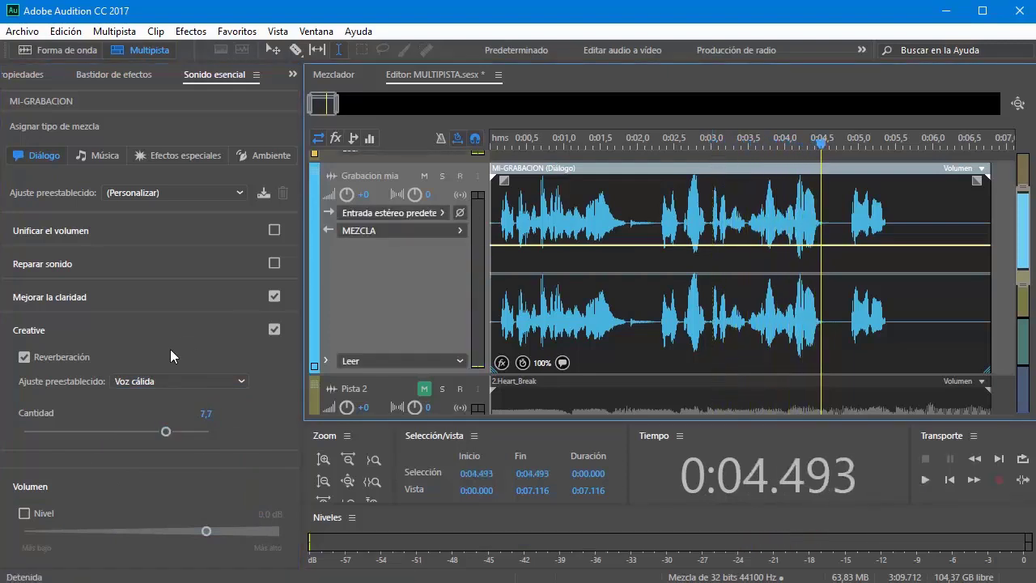
{"action": "left_click", "coordinate": [25, 356]}
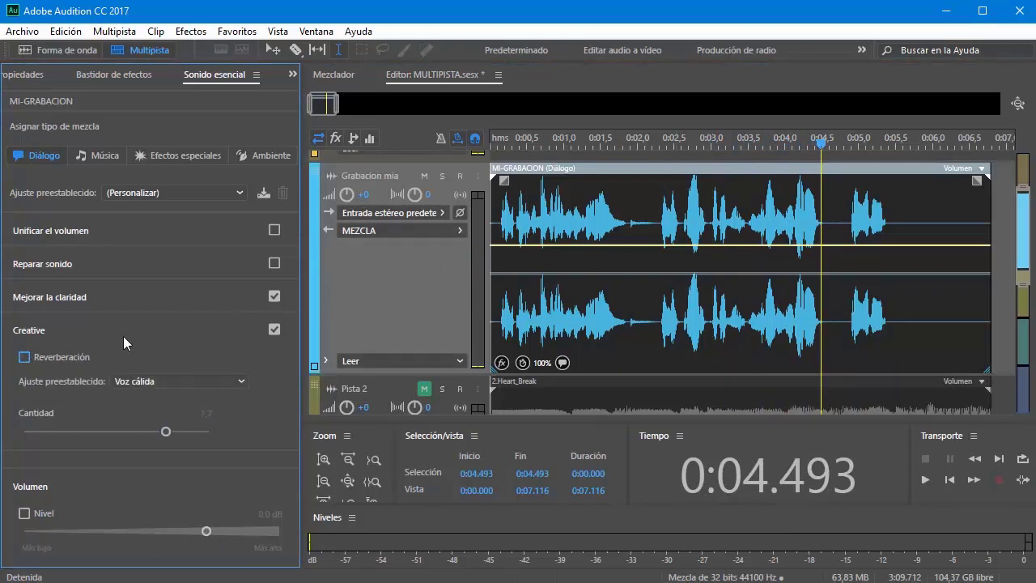
{"action": "left_click", "coordinate": [34, 331]}
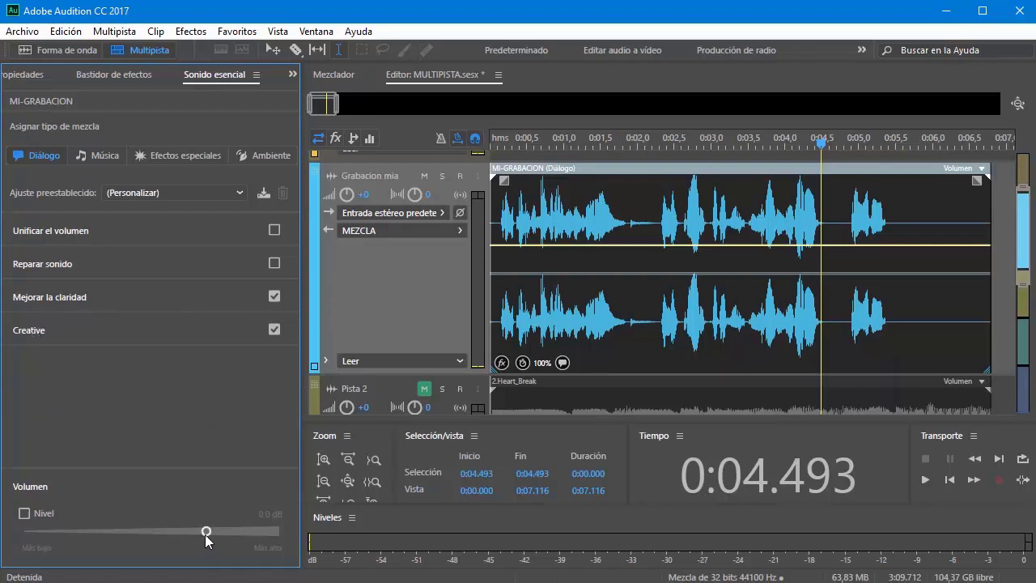
Raise the voice clip's volume level to 4,5 dB and listen from about 0.1 to 1.7 seconds
{"action": "left_click_drag", "start_coordinate": [207, 531], "coordinate": [260, 532]}
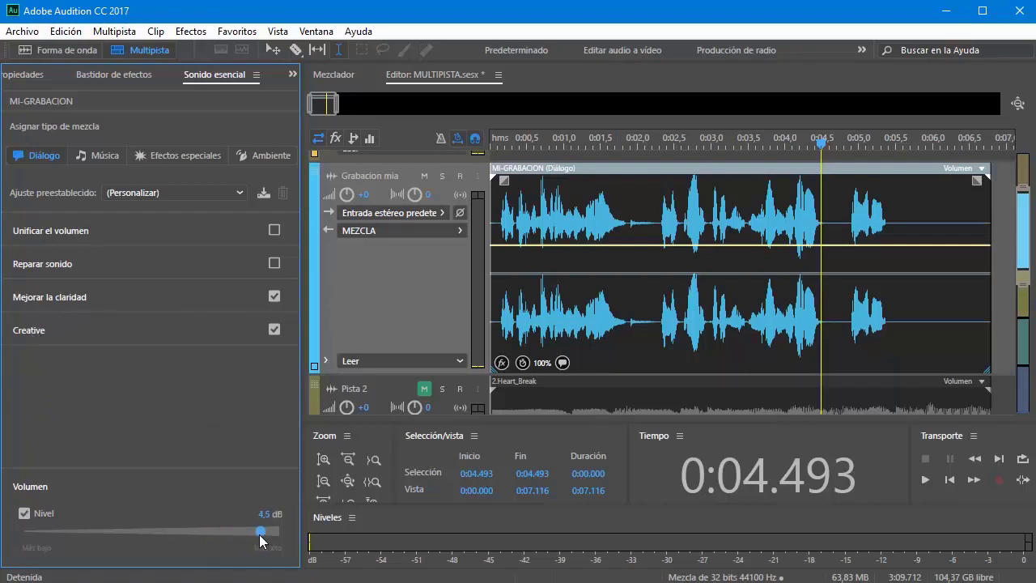
{"action": "left_click", "coordinate": [499, 147]}
{"action": "key", "text": "space"}
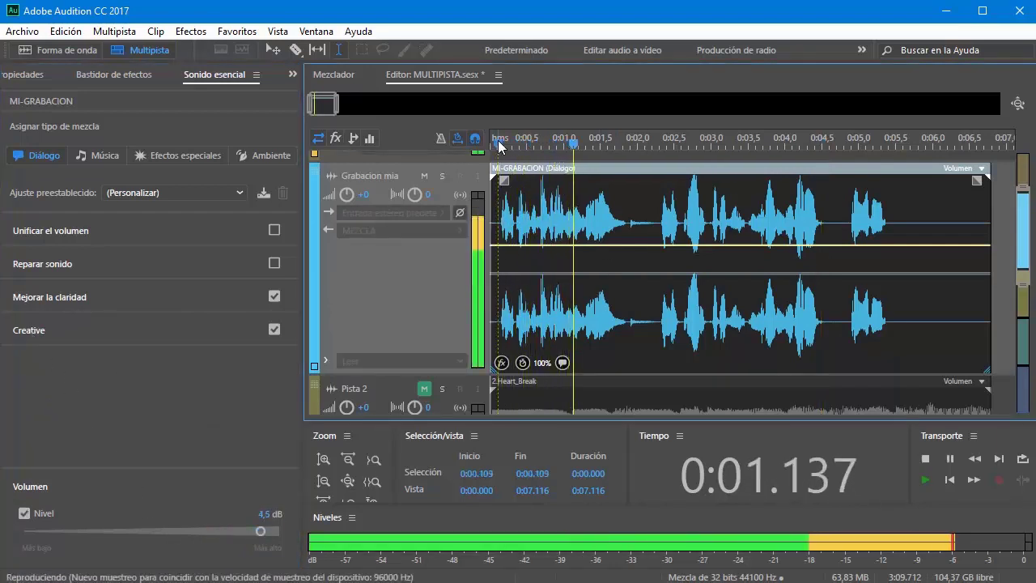
{"action": "key", "text": "space"}
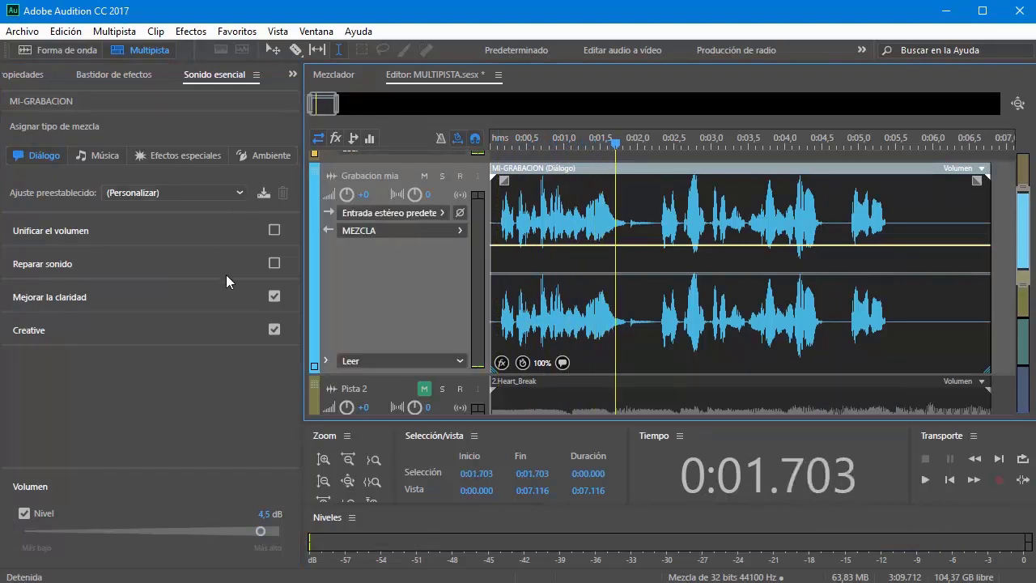
Disable the Mejorar la claridad and Creative sections for the voice clip
{"action": "left_click", "coordinate": [274, 297]}
{"action": "left_click", "coordinate": [274, 331]}
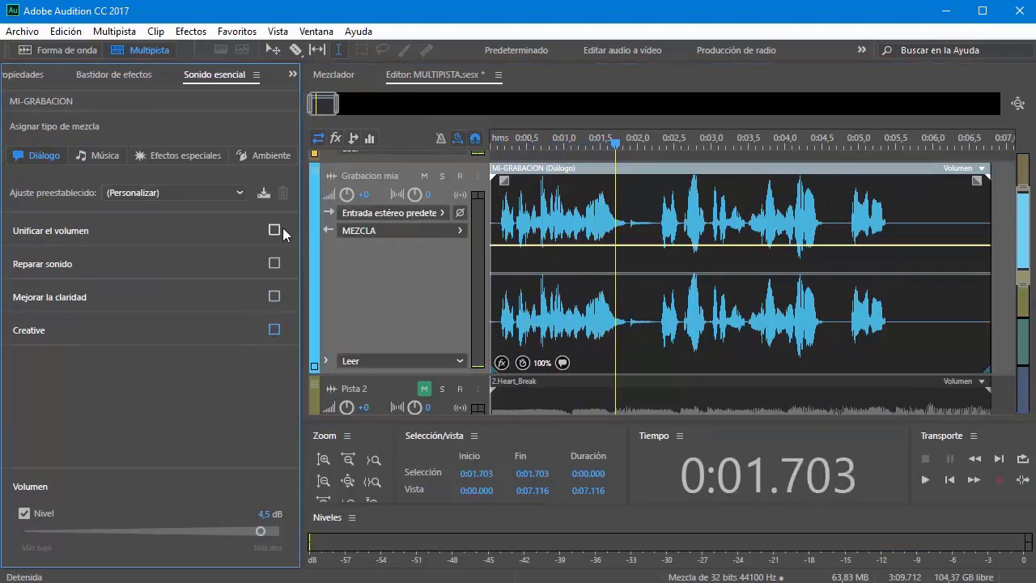
Listen to the clip at a volume level of -8,3 dB from about 0.3 to 1.5 seconds, and set the level to 0,9 dB
{"action": "left_click_drag", "start_coordinate": [260, 532], "coordinate": [106, 532]}
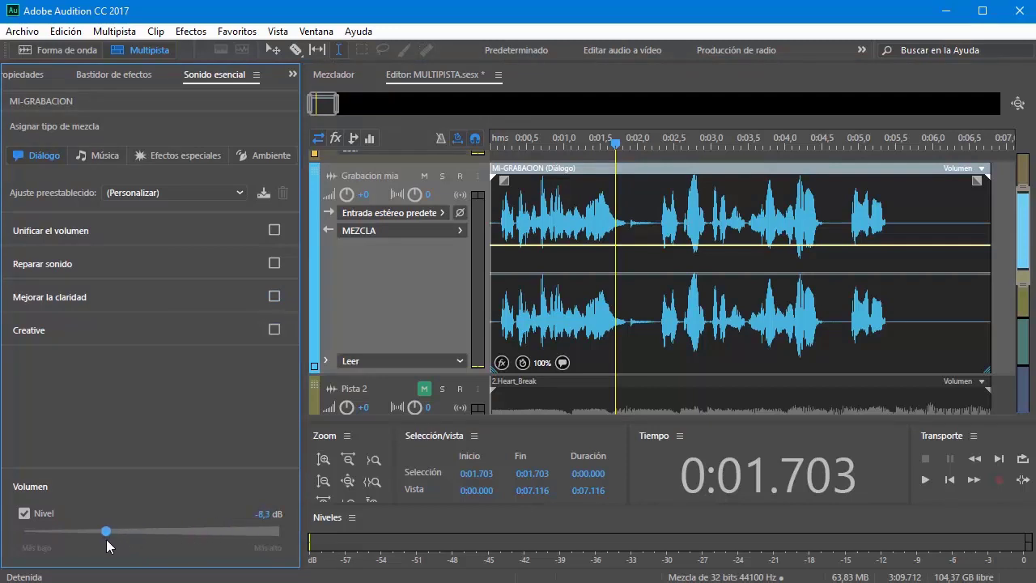
{"action": "left_click", "coordinate": [509, 140]}
{"action": "key", "text": "space"}
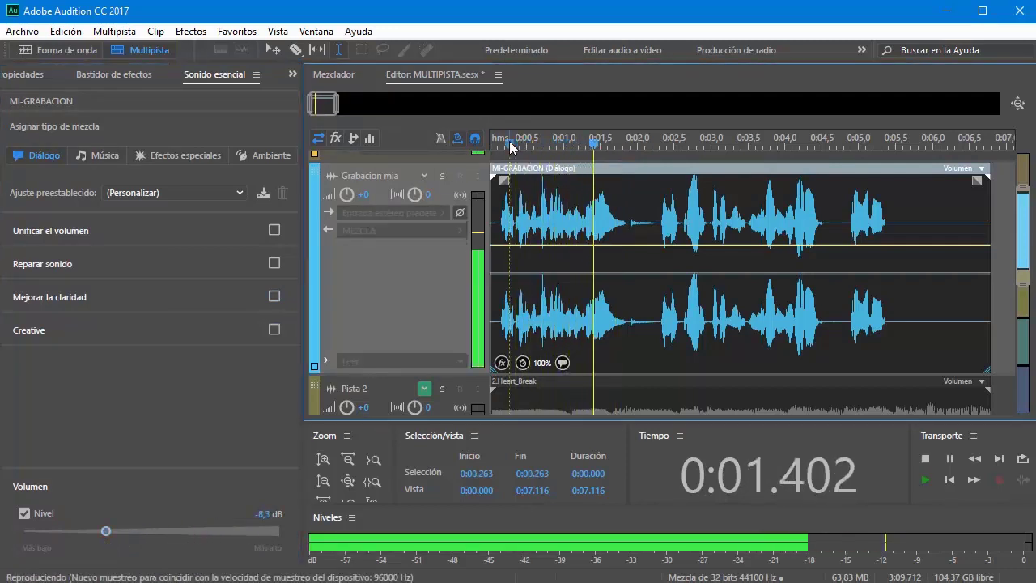
{"action": "key", "text": "space"}
{"action": "left_click_drag", "start_coordinate": [106, 534], "coordinate": [219, 534]}
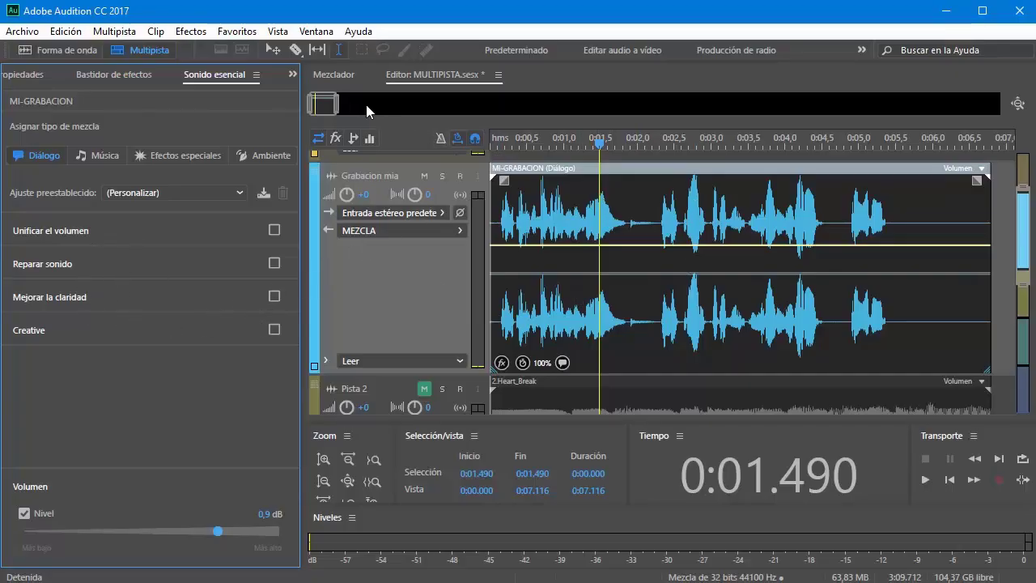
Show the effects slots in the track headers and listen to the voice clip from about 0.1 to 1.5 seconds
{"action": "left_click", "coordinate": [332, 139]}
{"action": "left_click", "coordinate": [334, 137]}
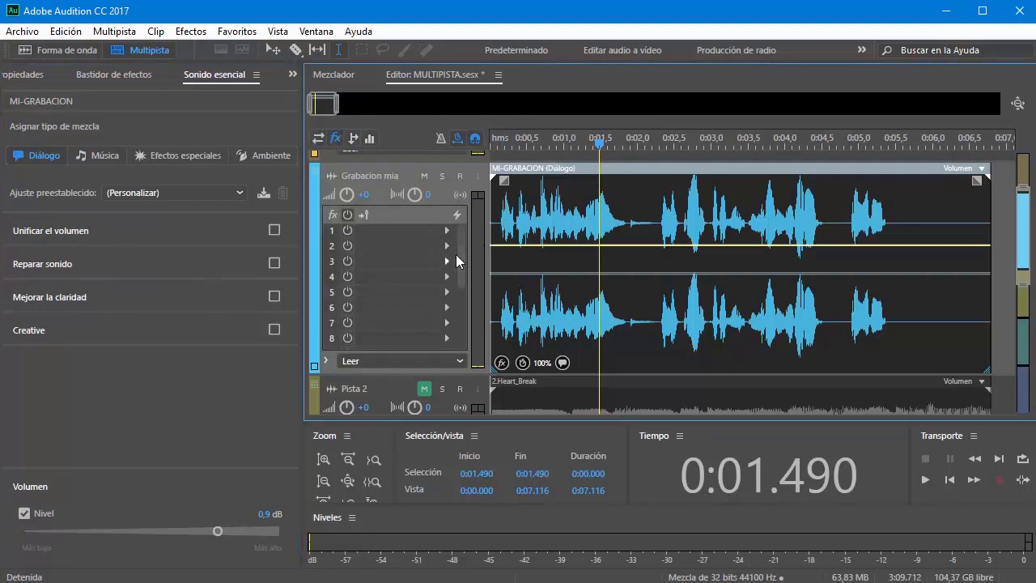
{"action": "left_click", "coordinate": [500, 144]}
{"action": "key", "text": "space"}
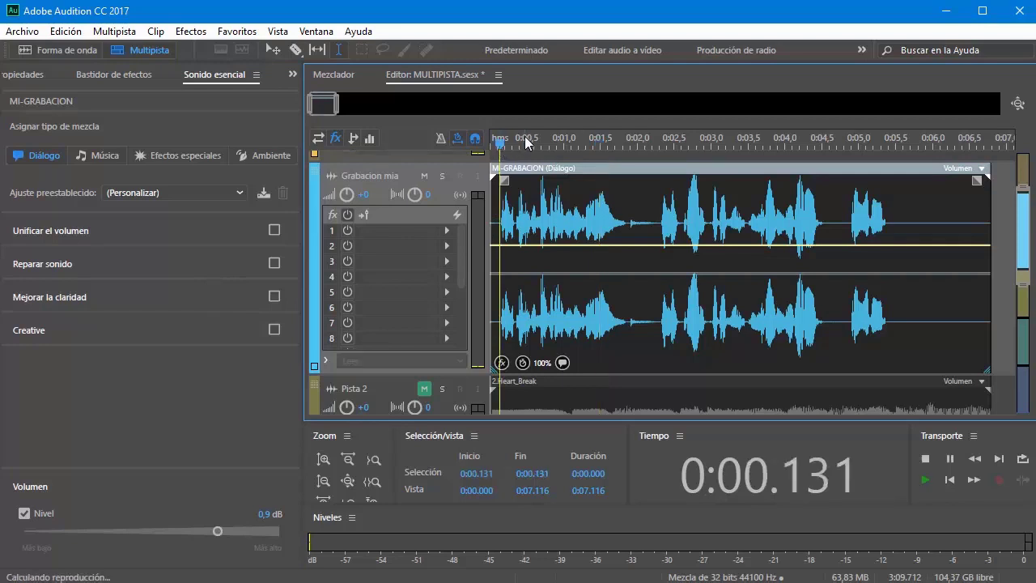
{"action": "key", "text": "space"}
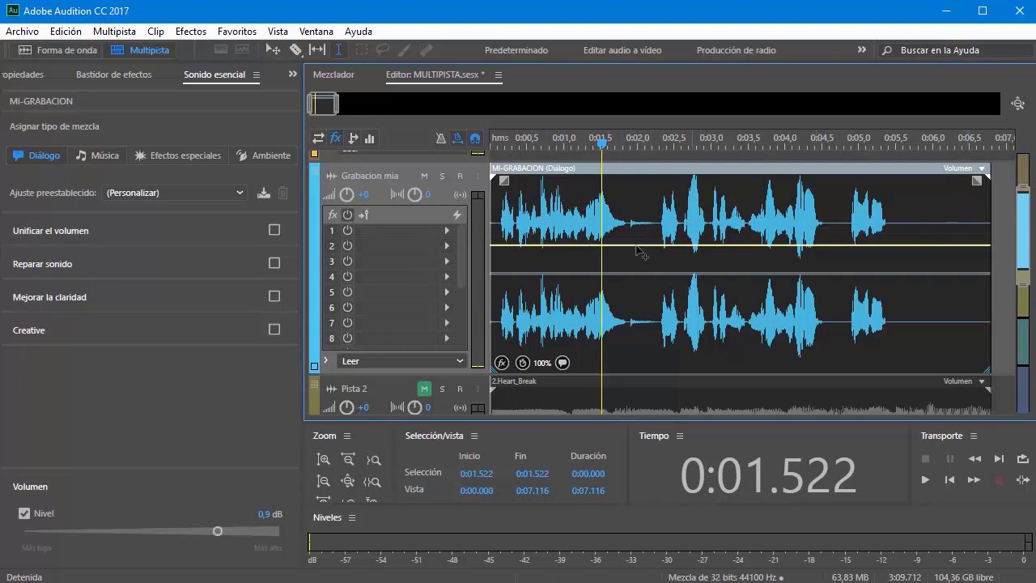
Show the session's file list and place vanesa.wav at the start of Pista 3
{"action": "scroll", "coordinate": [623, 284], "scroll_direction": "down", "scroll_amount": 2}
{"action": "scroll", "coordinate": [622, 284], "scroll_direction": "down", "scroll_amount": 2}
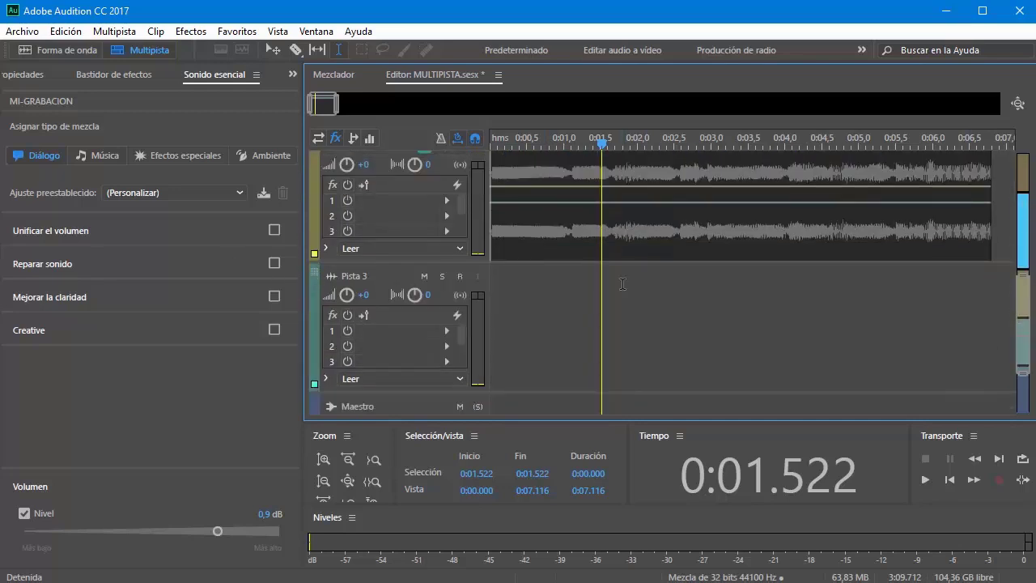
{"action": "left_click", "coordinate": [25, 76]}
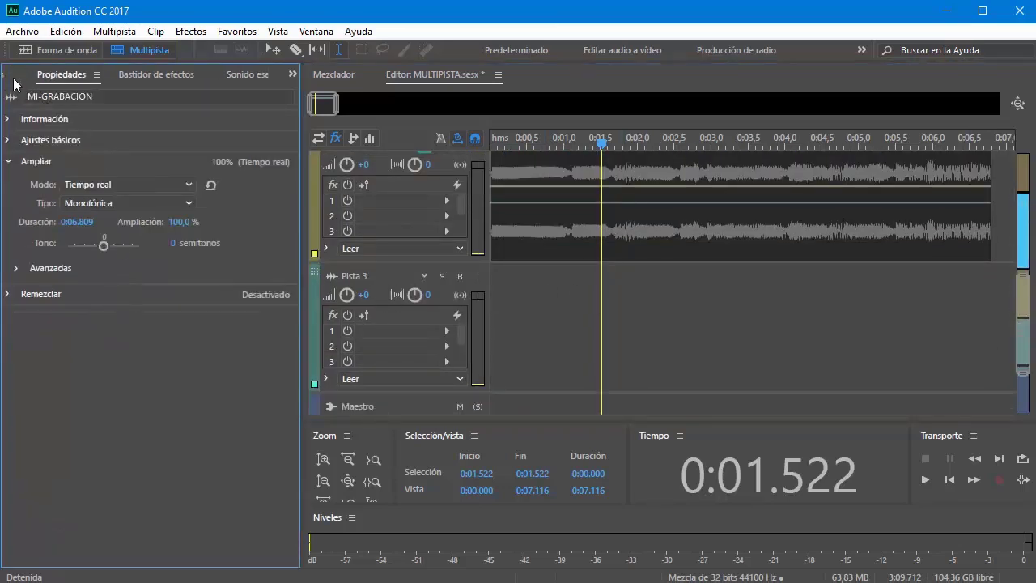
{"action": "left_click", "coordinate": [9, 75]}
{"action": "left_click", "coordinate": [7, 77]}
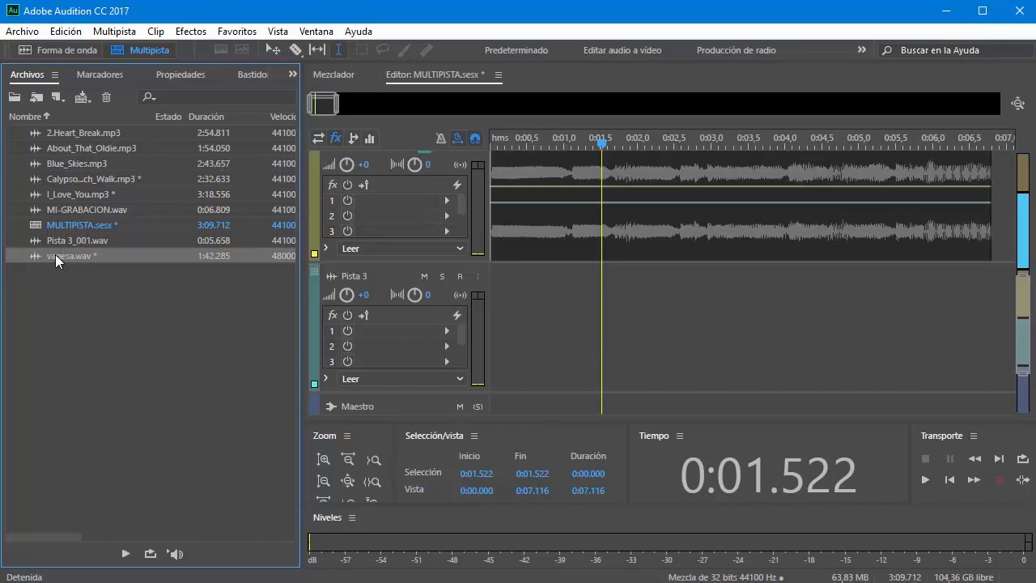
{"action": "left_click_drag", "start_coordinate": [55, 254], "coordinate": [506, 340]}
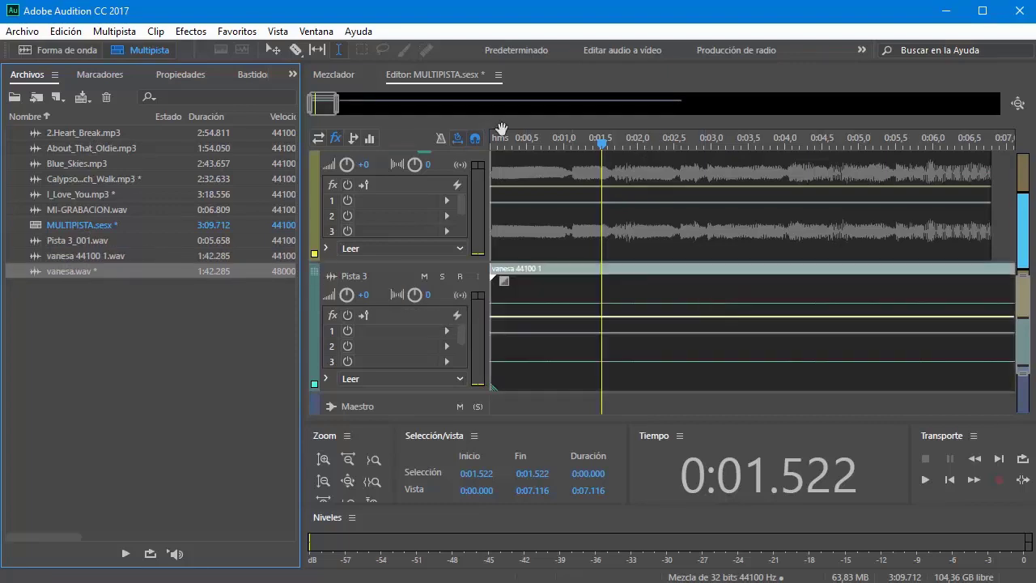
Listen to the vanesa clip from about 20.0 to 22.1 seconds and again from about 18.5 to 20.0 seconds
{"action": "left_click_drag", "start_coordinate": [336, 108], "coordinate": [672, 165]}
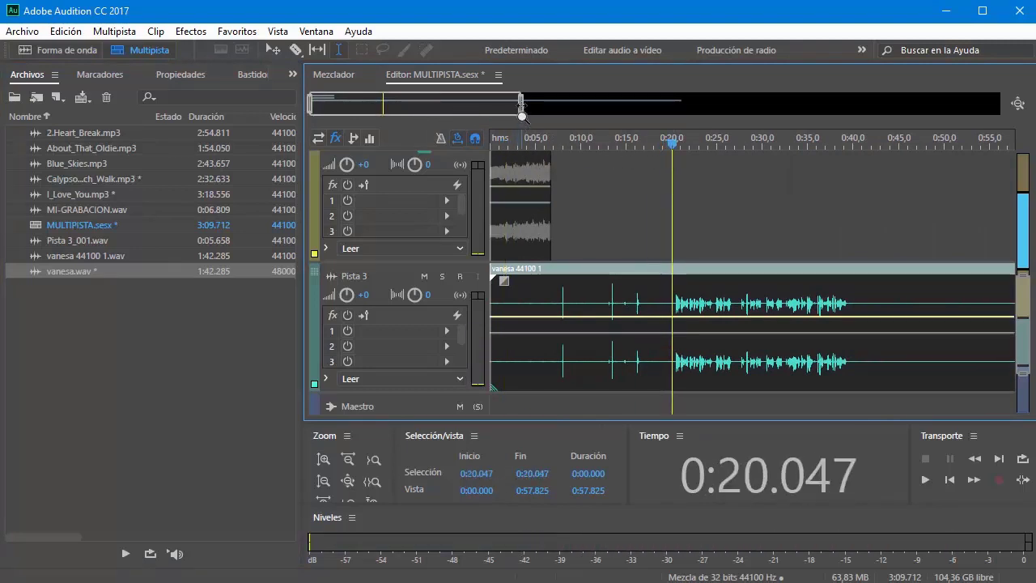
{"action": "key", "text": "space"}
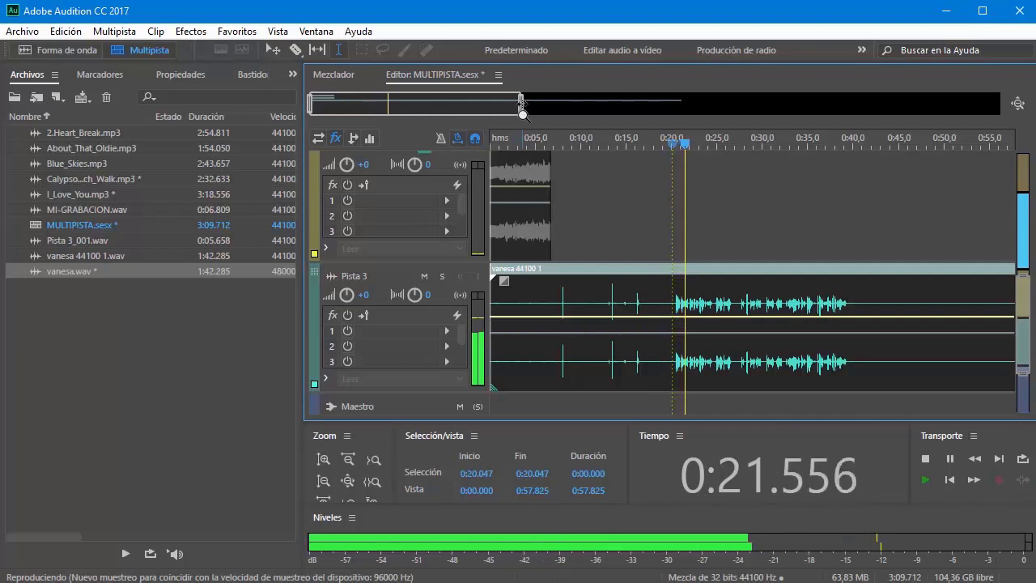
{"action": "key", "text": "space"}
{"action": "left_click_drag", "start_coordinate": [522, 105], "coordinate": [403, 110]}
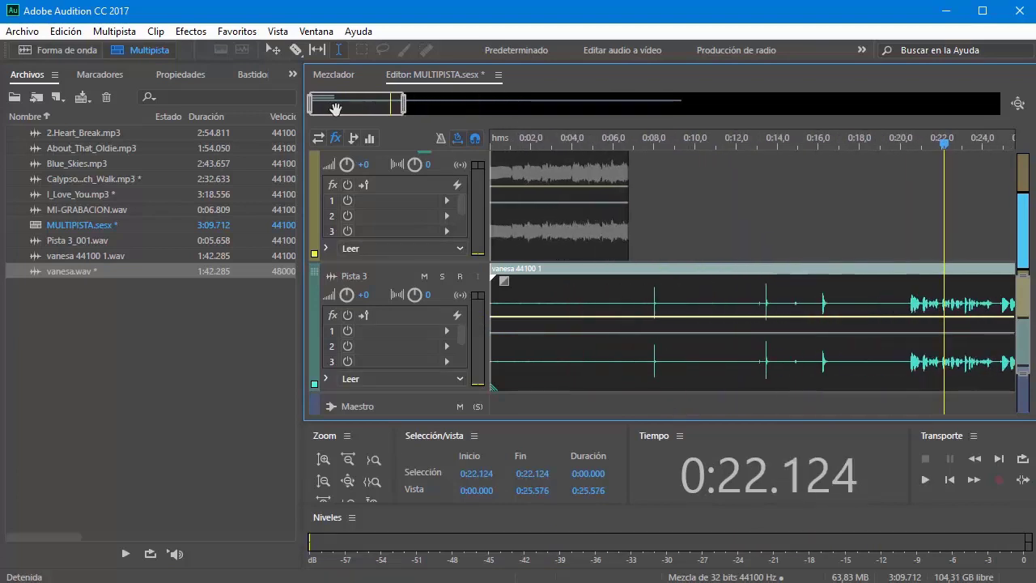
{"action": "left_click_drag", "start_coordinate": [311, 122], "coordinate": [369, 121]}
{"action": "left_click", "coordinate": [629, 144]}
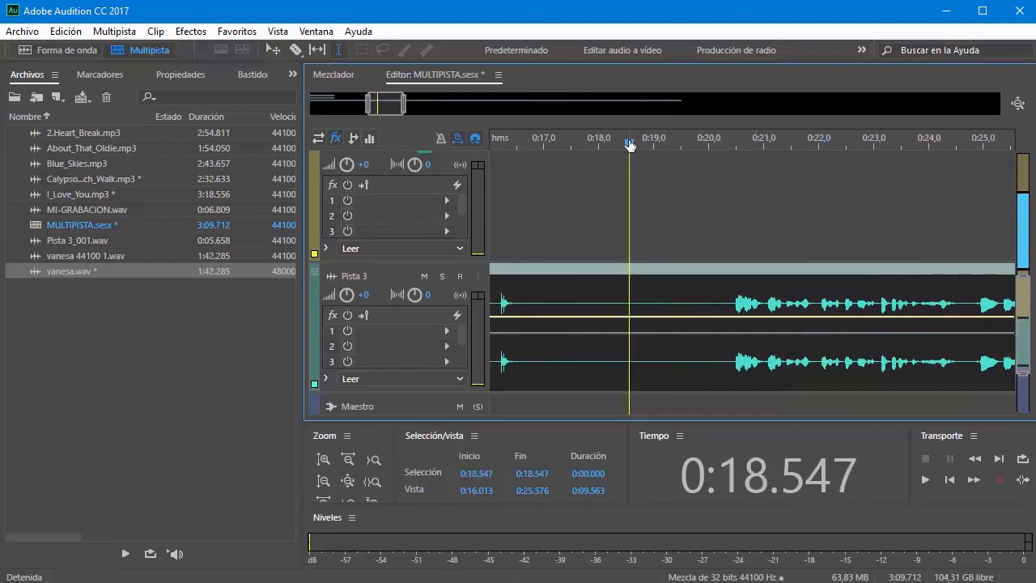
{"action": "key", "text": "space"}
{"action": "key", "text": "space"}
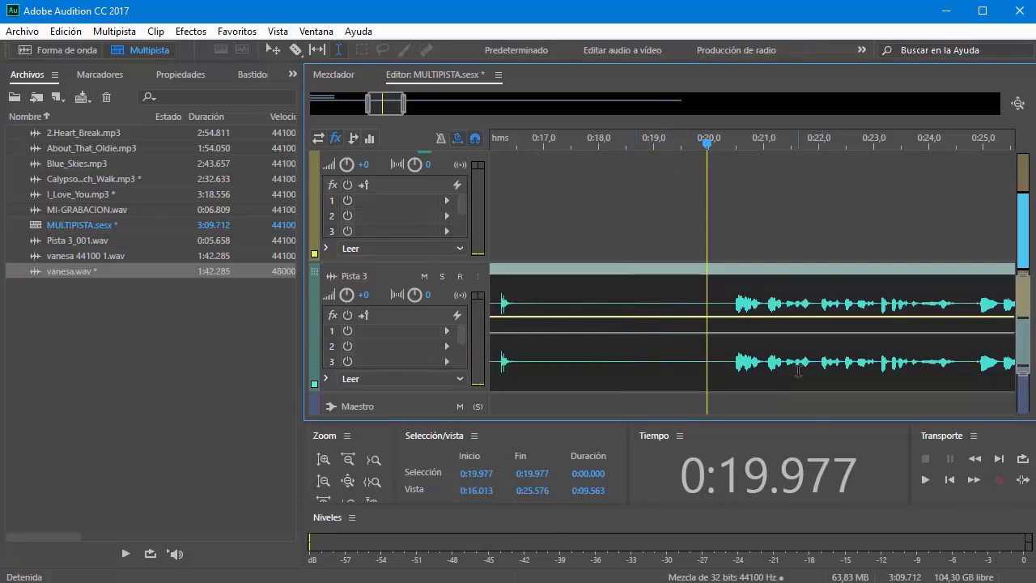
Delete the vanesa clip from Pista 3
{"action": "left_click", "coordinate": [576, 279]}
{"action": "key", "text": "Delete"}
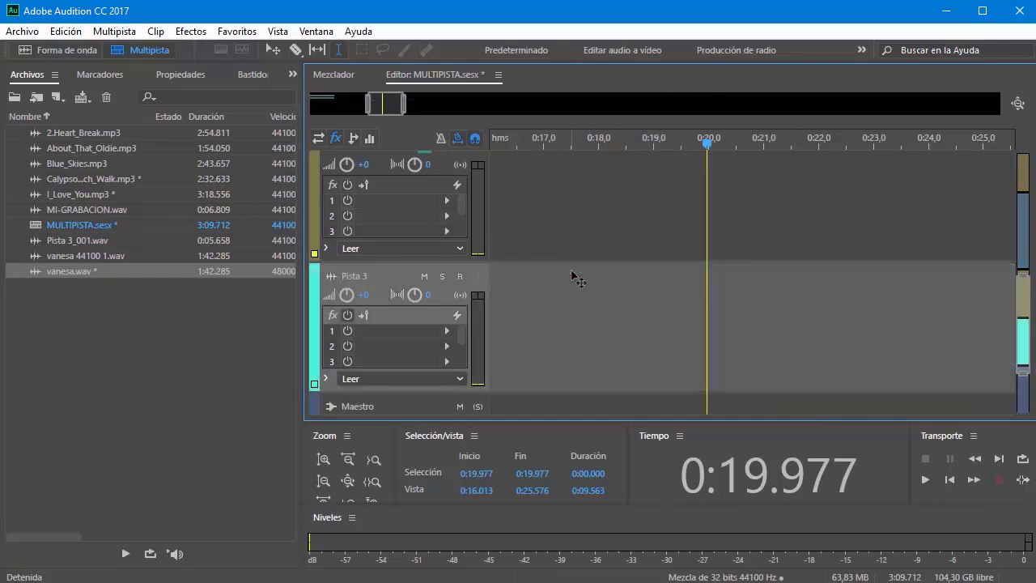
Import v-1.wav from the 0. PRUEBAS folder and place it at the start of Pista 3
{"action": "double_click", "coordinate": [89, 315]}
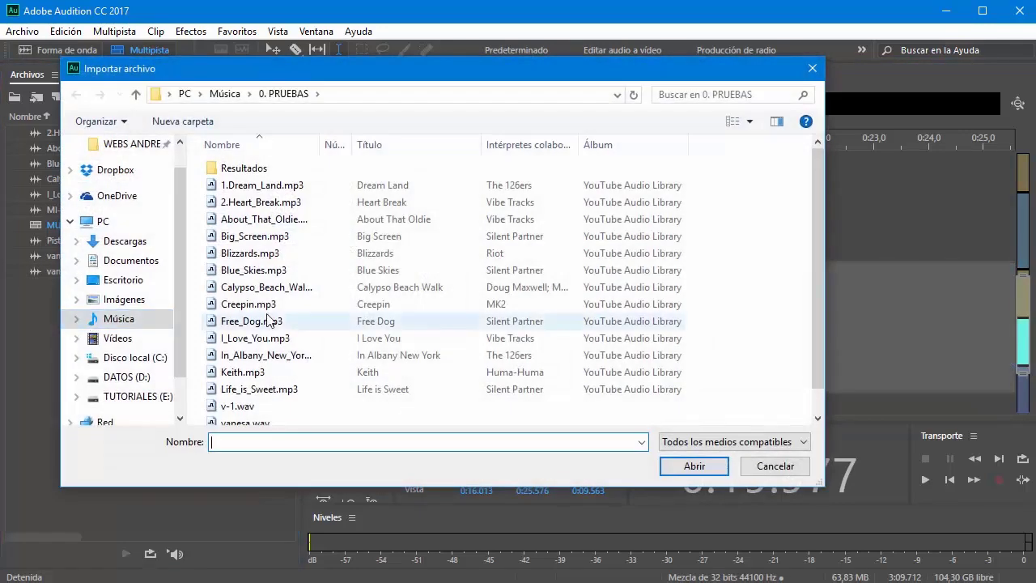
{"action": "scroll", "coordinate": [289, 340], "scroll_direction": "down", "scroll_amount": 1}
{"action": "left_click", "coordinate": [267, 382]}
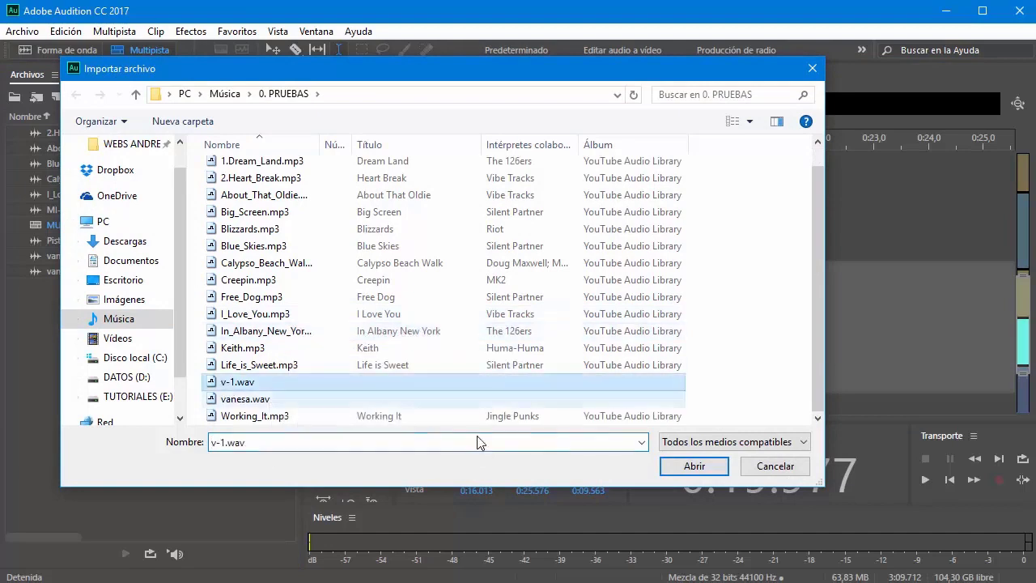
{"action": "left_click", "coordinate": [694, 466]}
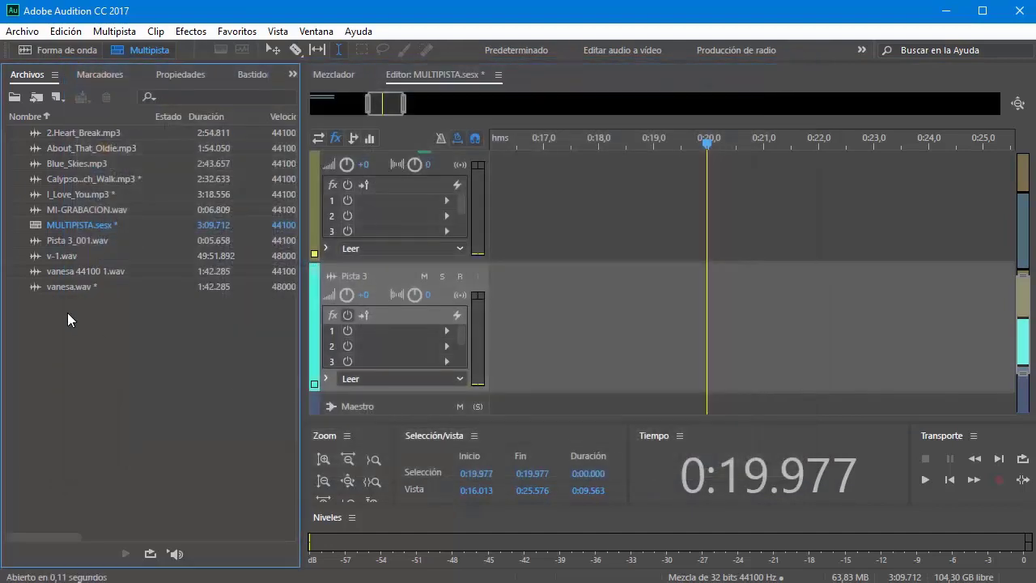
{"action": "left_click_drag", "start_coordinate": [37, 255], "coordinate": [483, 316]}
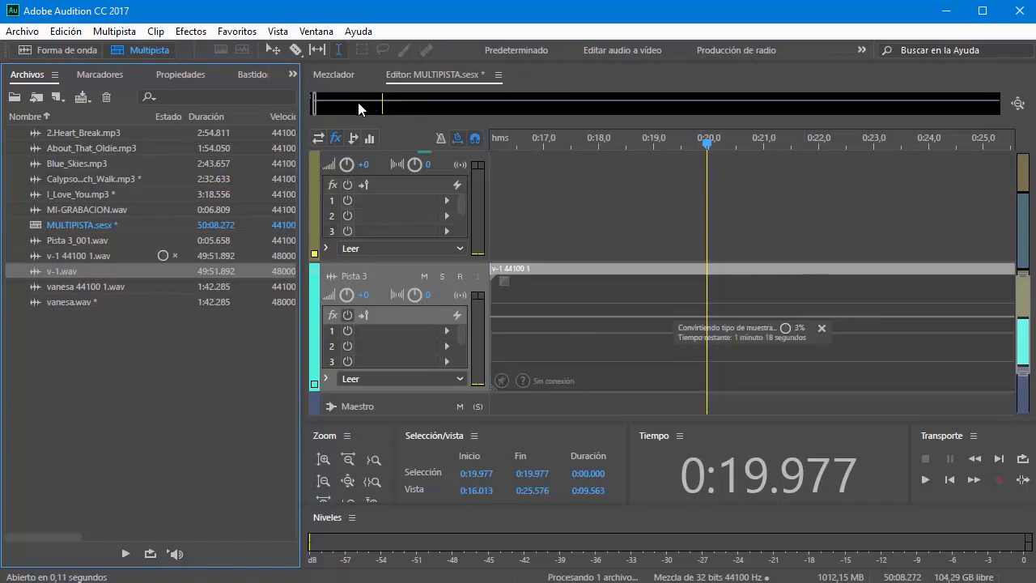
Trim both ends of the v-1 clip to the section from about 17 to 23 minutes and move it to the start of Pista 3
{"action": "left_click_drag", "start_coordinate": [321, 102], "coordinate": [1003, 108]}
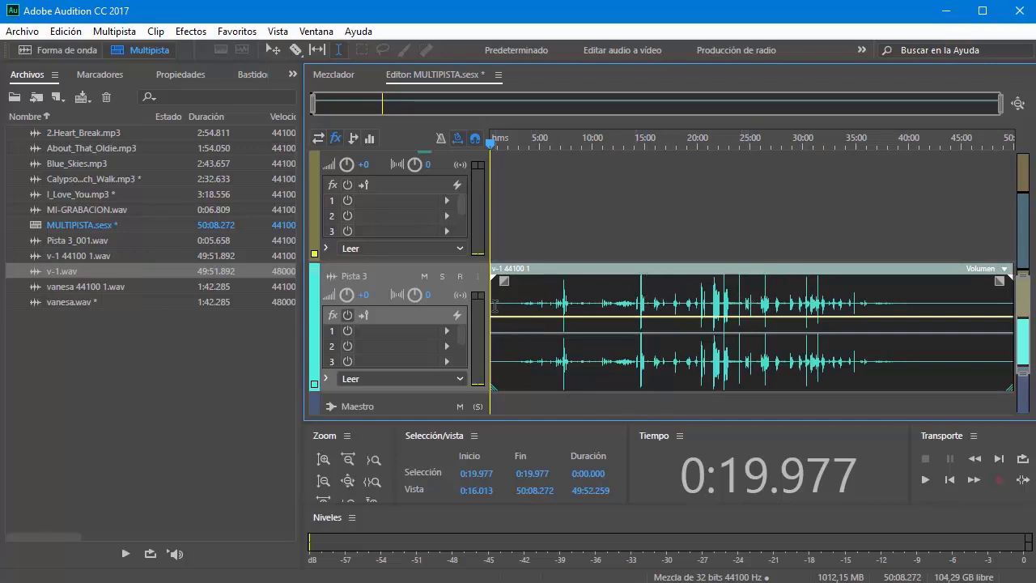
{"action": "left_click_drag", "start_coordinate": [494, 306], "coordinate": [670, 300]}
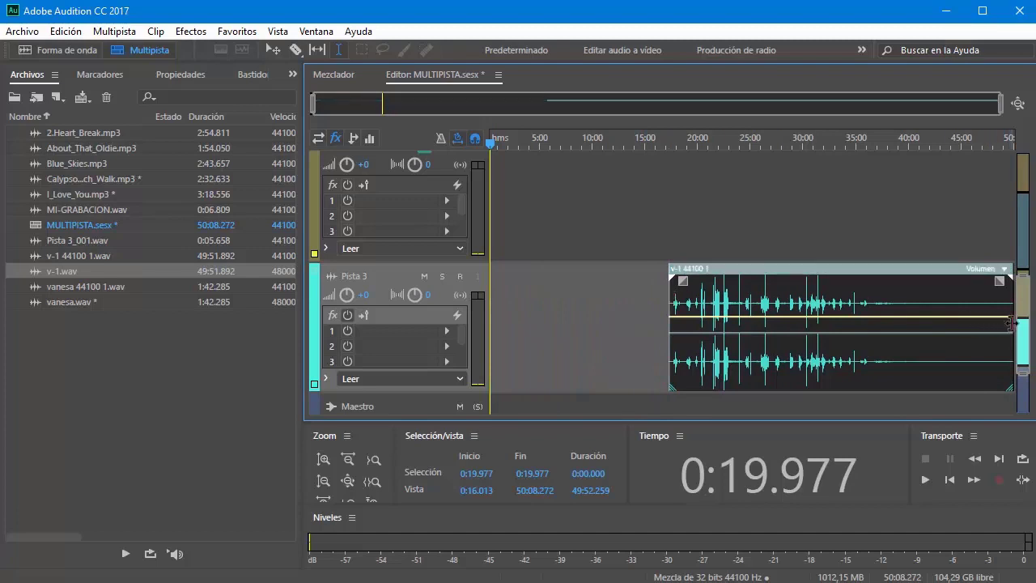
{"action": "left_click_drag", "start_coordinate": [1009, 322], "coordinate": [728, 317]}
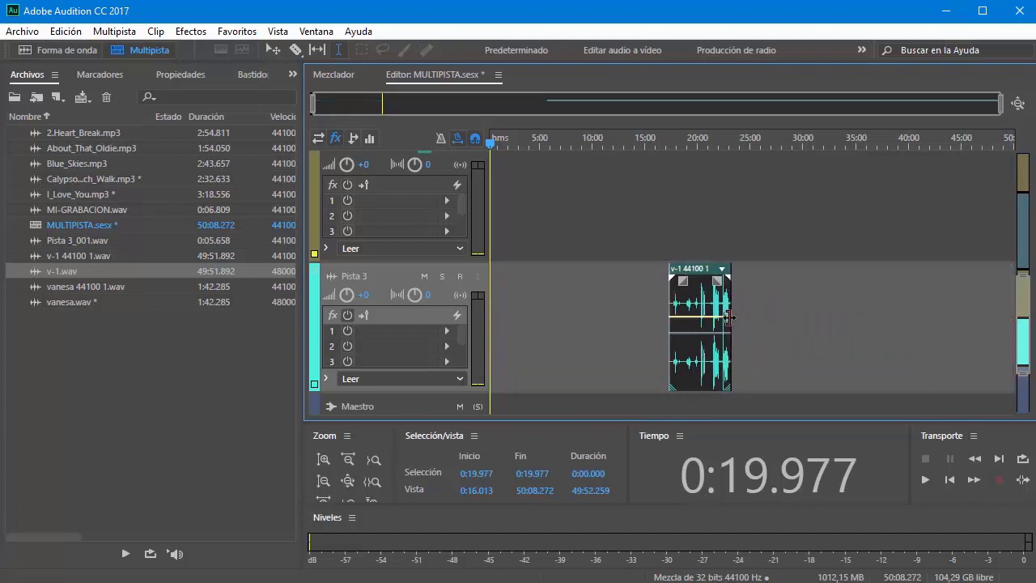
{"action": "left_click_drag", "start_coordinate": [696, 273], "coordinate": [480, 278]}
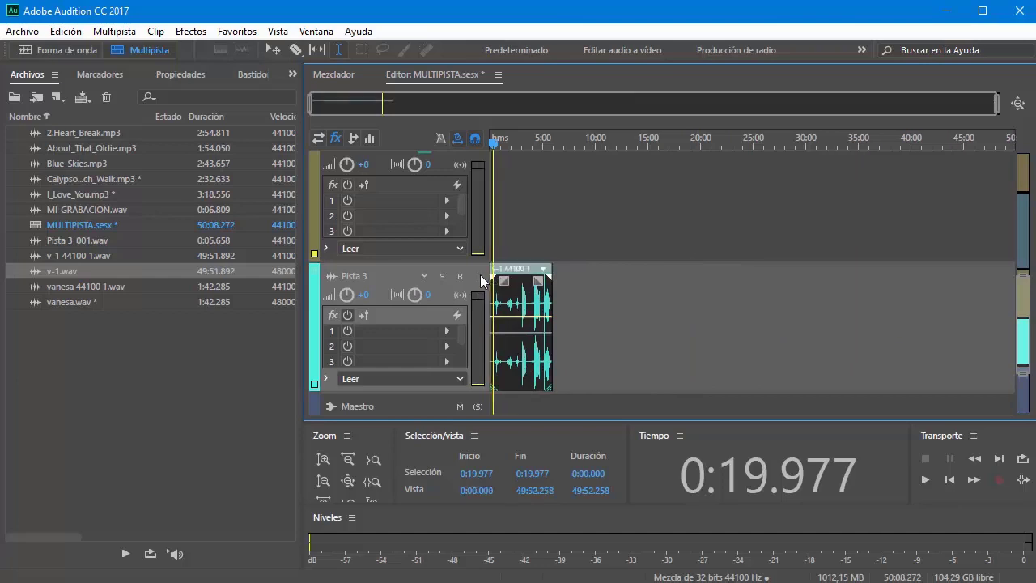
{"action": "left_click_drag", "start_coordinate": [1004, 110], "coordinate": [400, 98]}
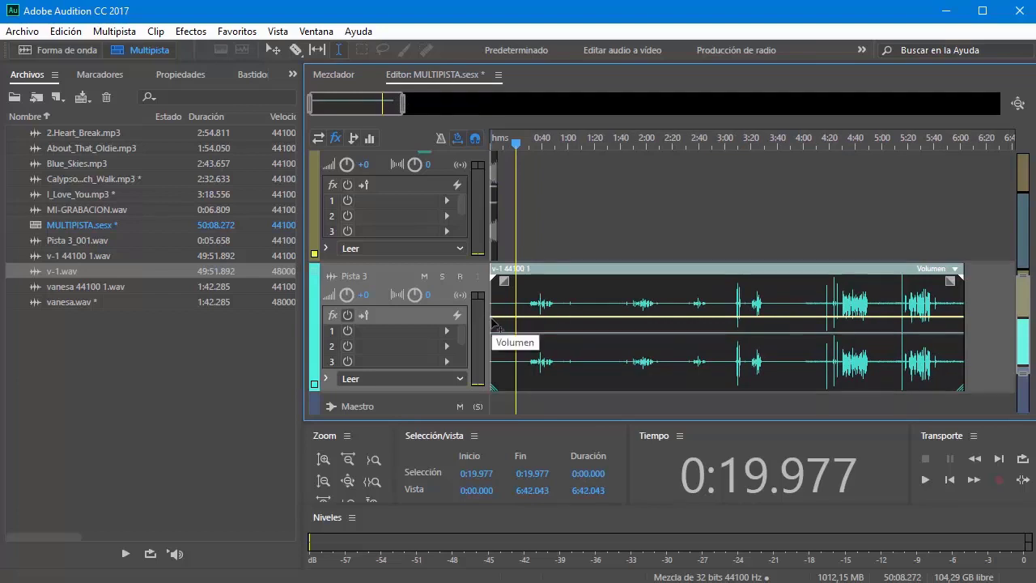
Trim the start of the v-1 clip so only about its last two minutes remain and move it to the start of Pista 3
{"action": "left_click_drag", "start_coordinate": [492, 332], "coordinate": [799, 343]}
{"action": "left_click_drag", "start_coordinate": [869, 276], "coordinate": [544, 277]}
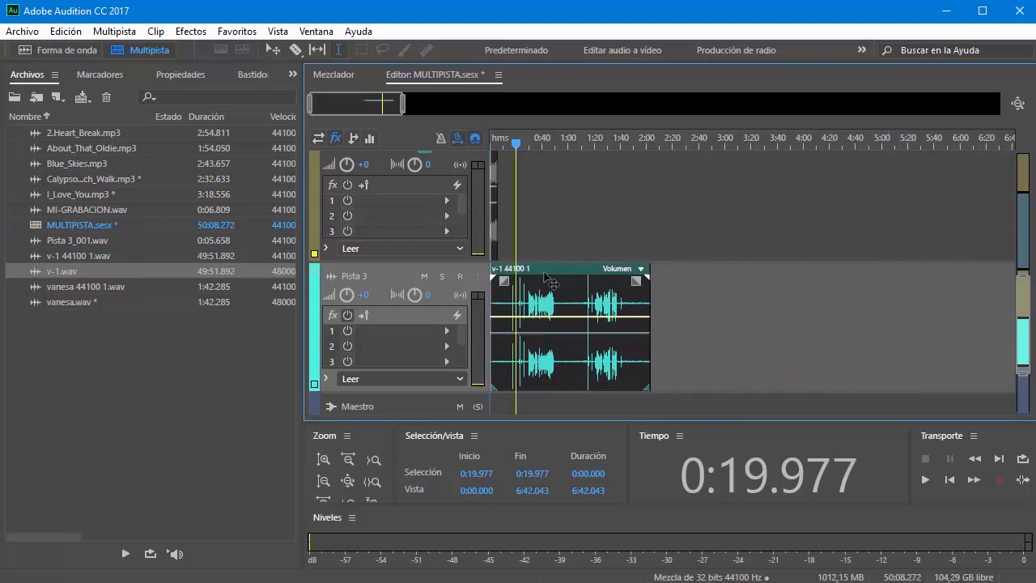
{"action": "left_click_drag", "start_coordinate": [402, 103], "coordinate": [339, 105]}
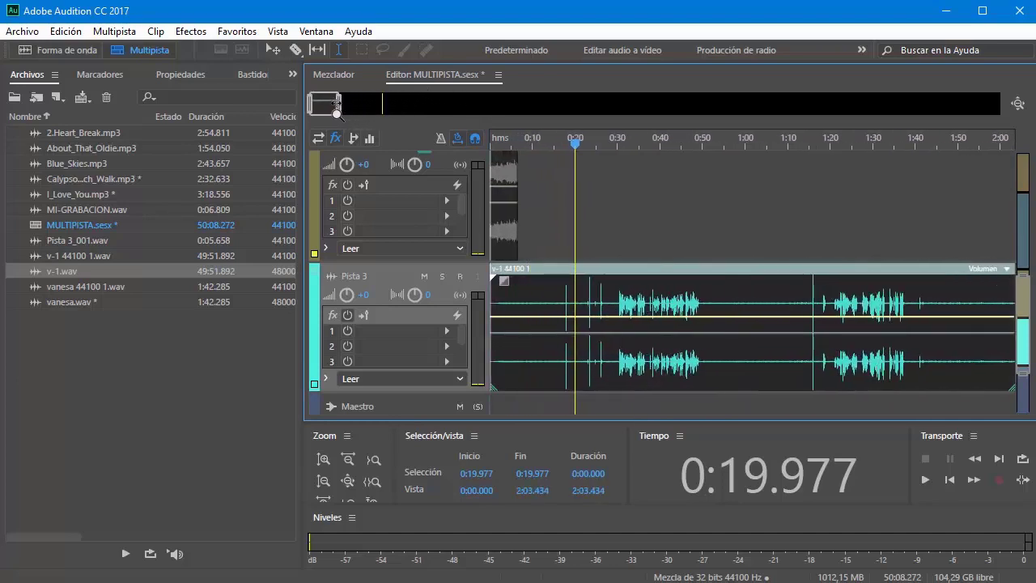
Listen to the pause between the two speech passages of the v-1 clip from about 0:53 to 1:12
{"action": "left_click", "coordinate": [729, 143]}
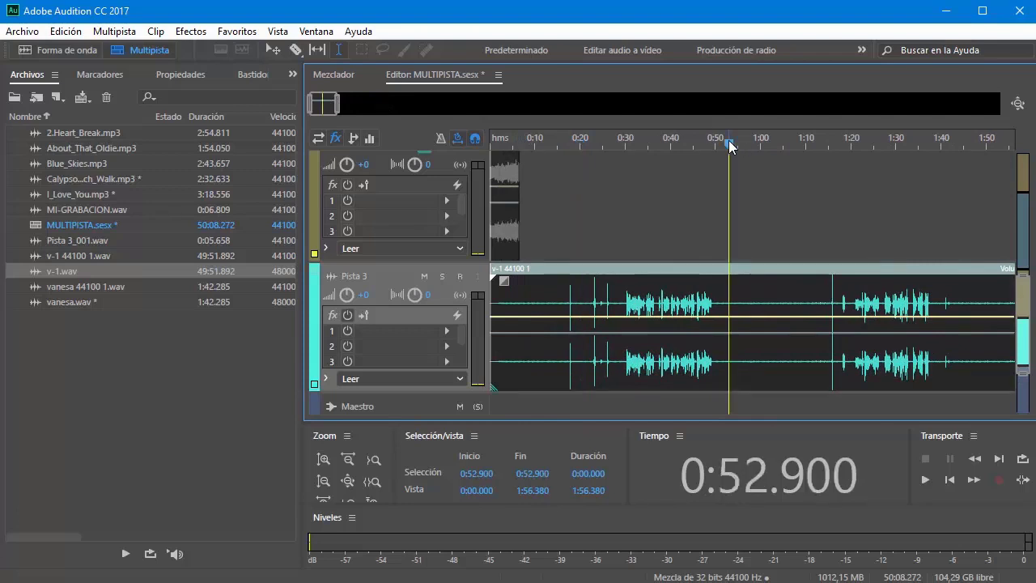
{"action": "key", "text": "space"}
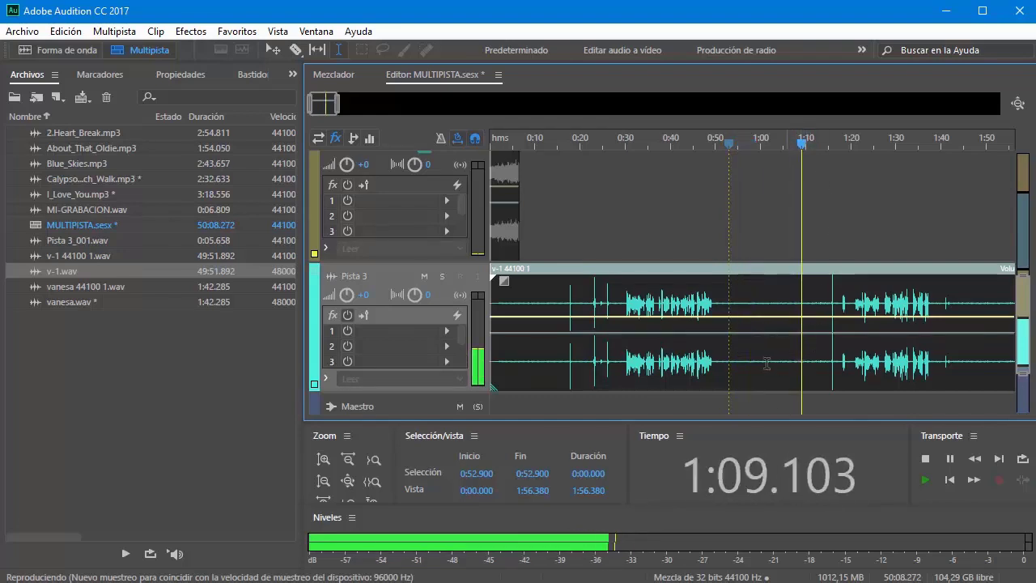
{"action": "key", "text": "space"}
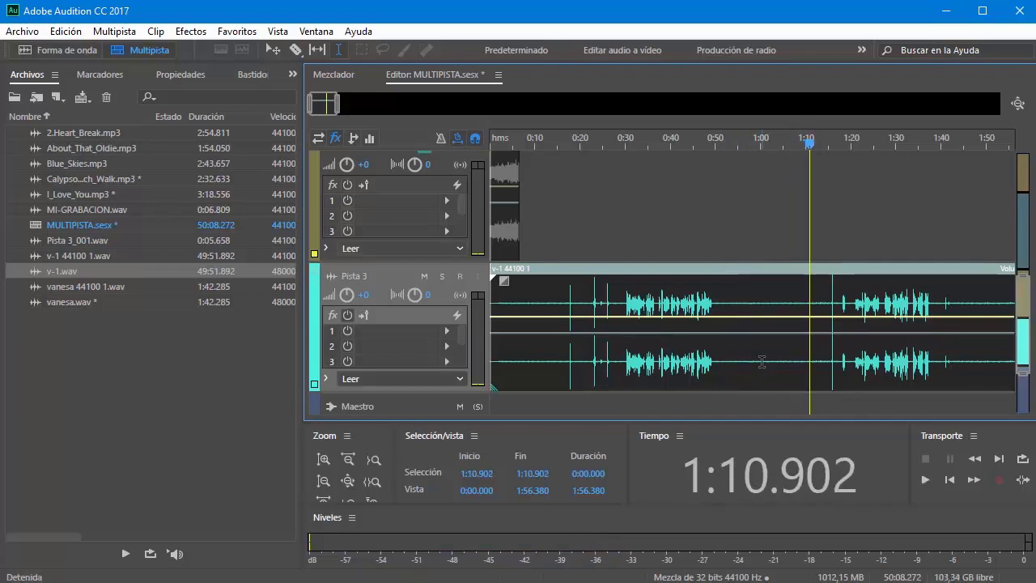
{"action": "key", "text": "space"}
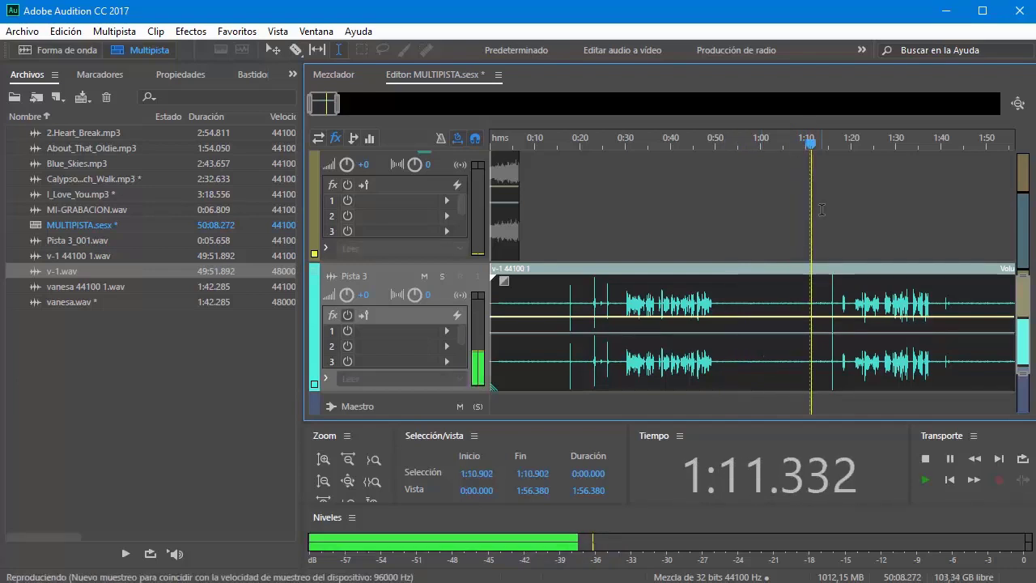
{"action": "key", "text": "space"}
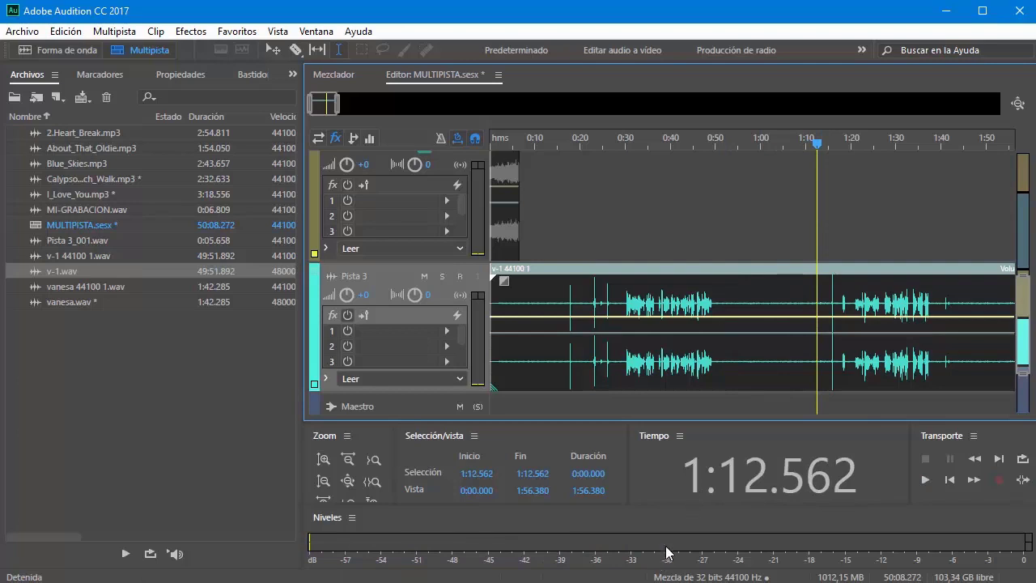
Try to capture a noise print from the clip's pause between about 0:51.5 and 1:14.4 in the multitrack session
{"action": "left_click_drag", "start_coordinate": [717, 306], "coordinate": [829, 306]}
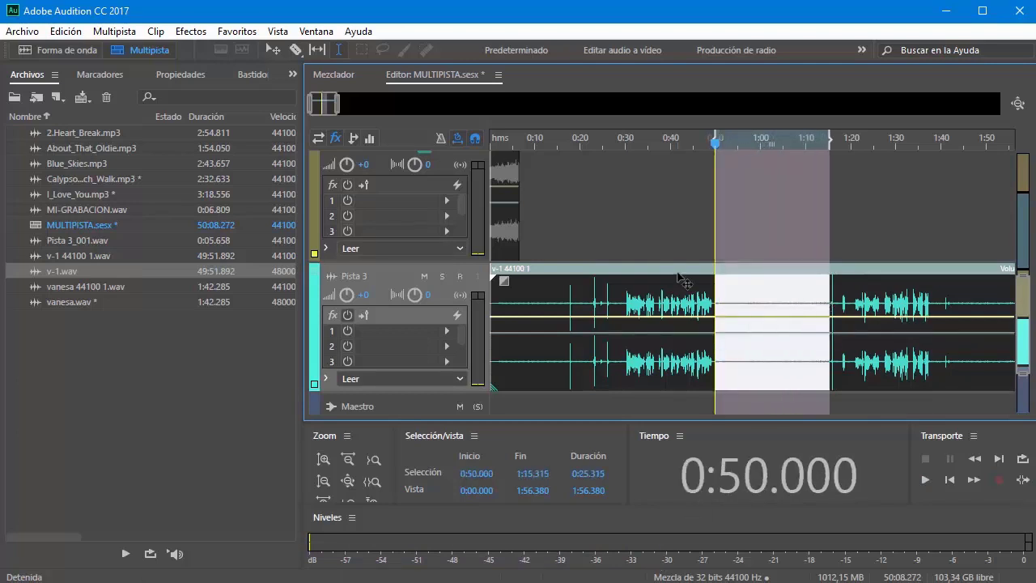
{"action": "left_click", "coordinate": [757, 312]}
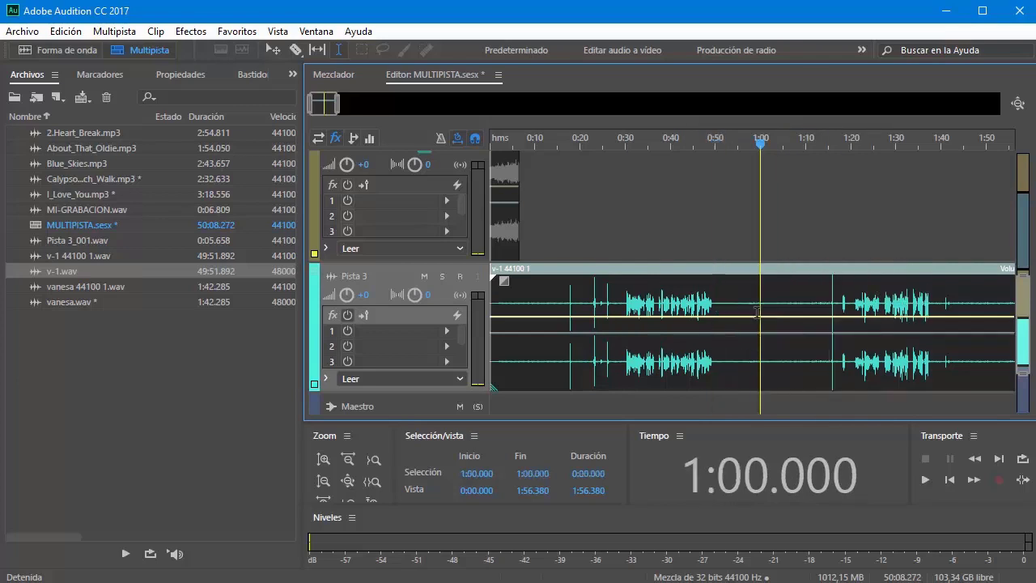
{"action": "left_click_drag", "start_coordinate": [721, 304], "coordinate": [825, 305]}
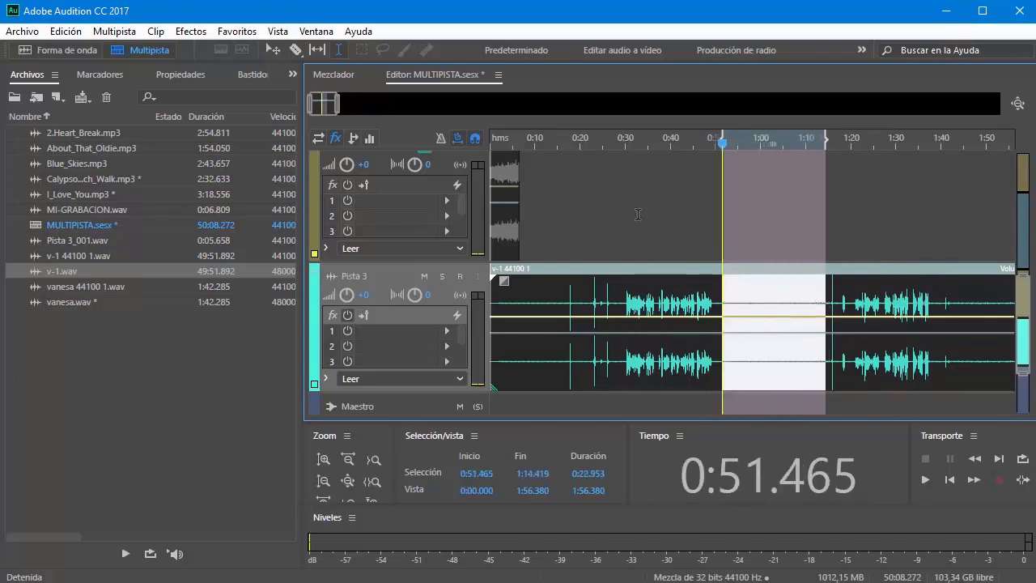
{"action": "left_click", "coordinate": [189, 34]}
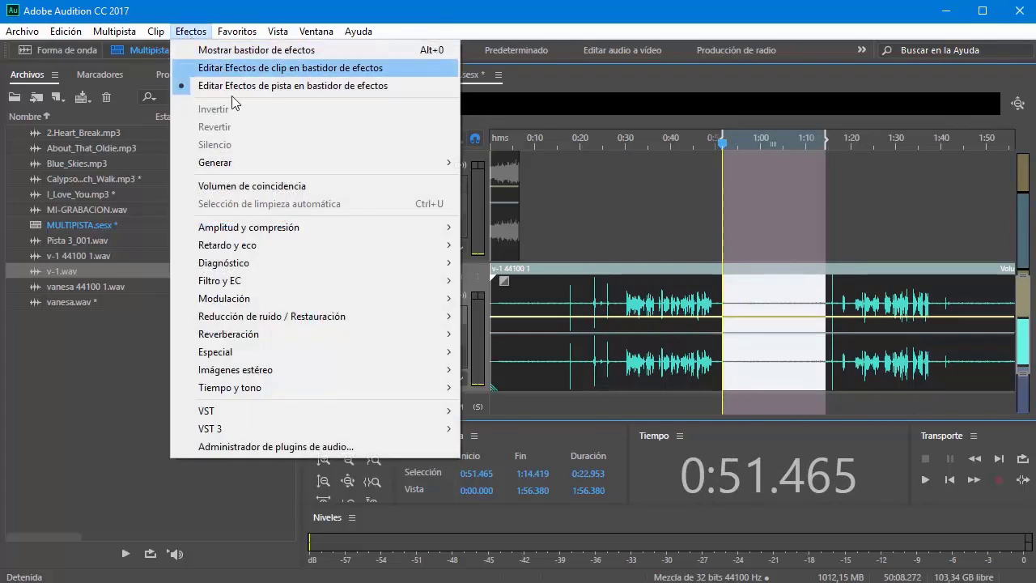
{"action": "mouse_move", "coordinate": [259, 319]}
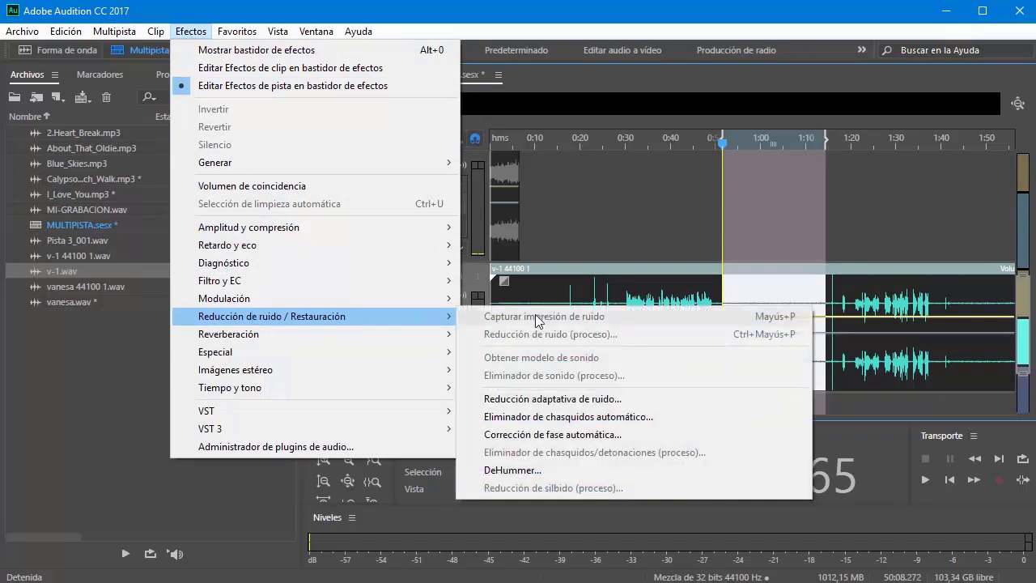
{"action": "left_click", "coordinate": [696, 23]}
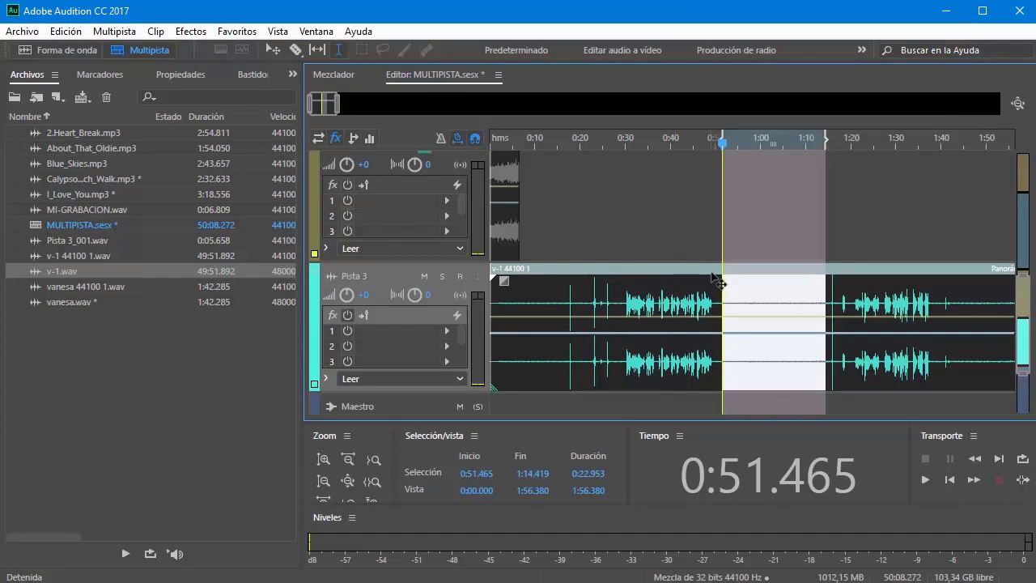
Open the v-1 clip in the waveform editor and listen to the pause from about 50.4 to 54.8 seconds
{"action": "left_click", "coordinate": [767, 305]}
{"action": "double_click", "coordinate": [708, 287]}
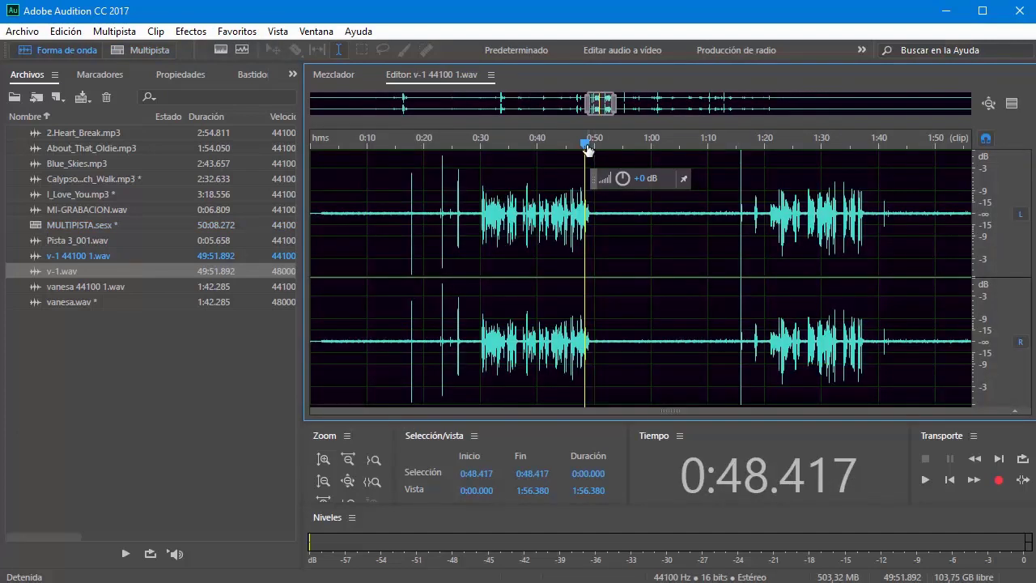
{"action": "left_click_drag", "start_coordinate": [586, 143], "coordinate": [597, 145]}
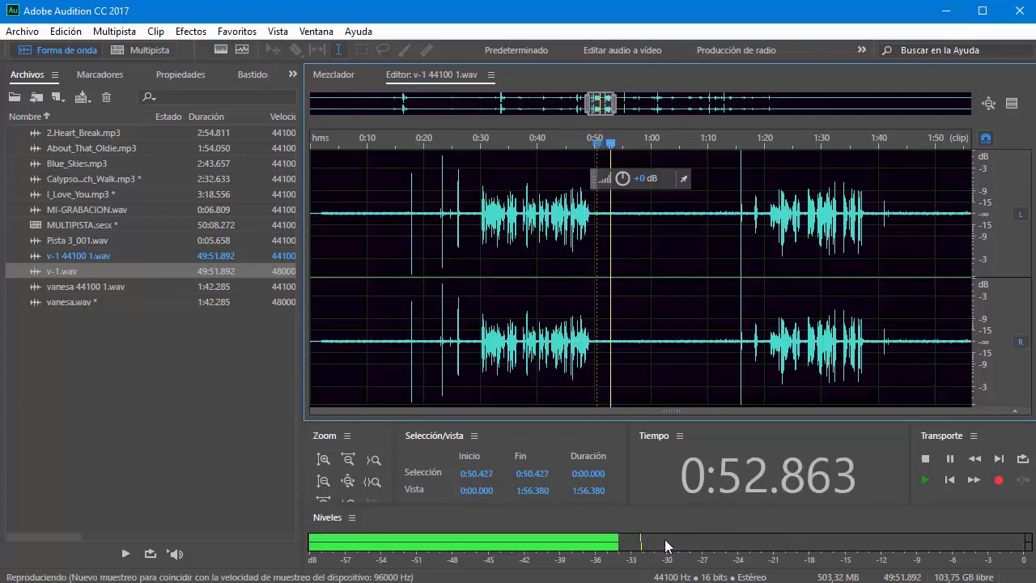
{"action": "key", "text": "space"}
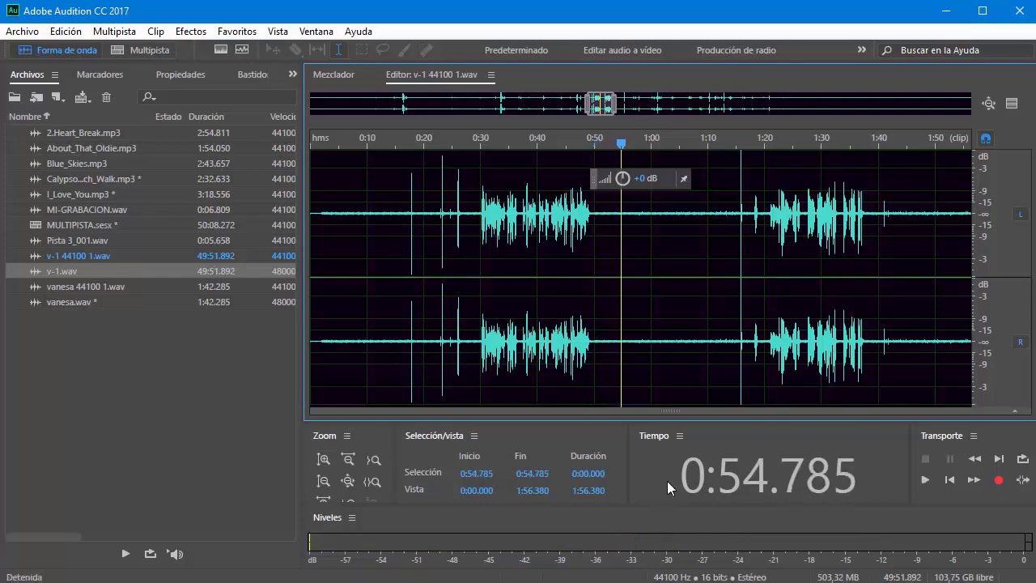
Capture a noise print from the pause between about 0:51.6 and 1:12.4 in v-1 44100 1.wav
{"action": "left_click_drag", "start_coordinate": [603, 248], "coordinate": [722, 250]}
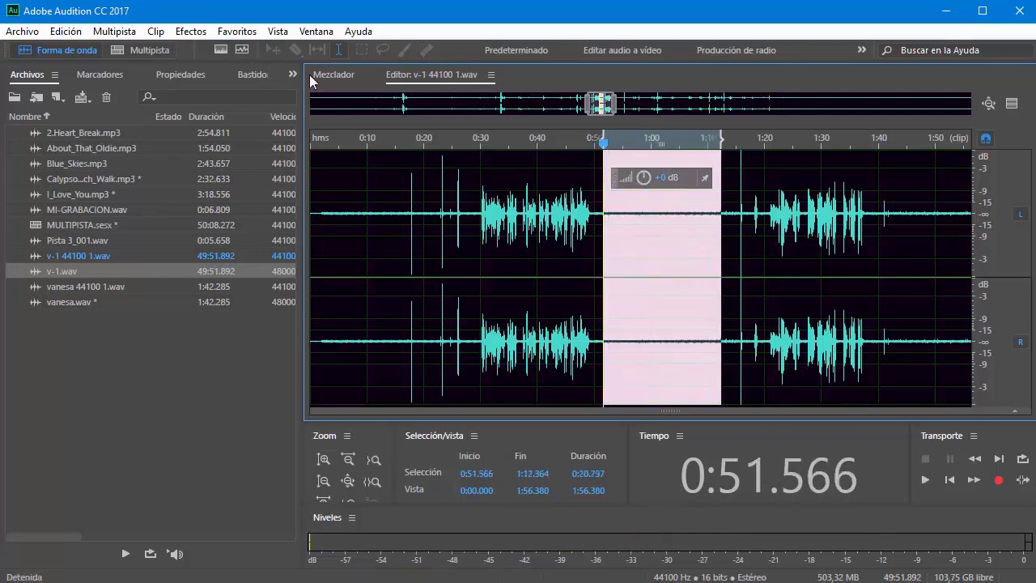
{"action": "left_click", "coordinate": [191, 30]}
{"action": "mouse_move", "coordinate": [363, 315]}
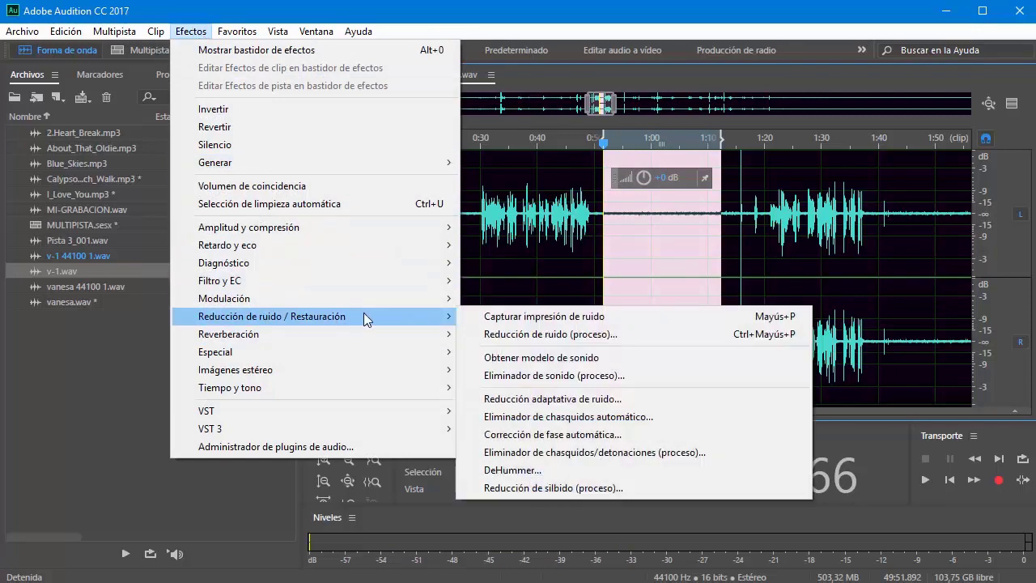
{"action": "left_click", "coordinate": [586, 316]}
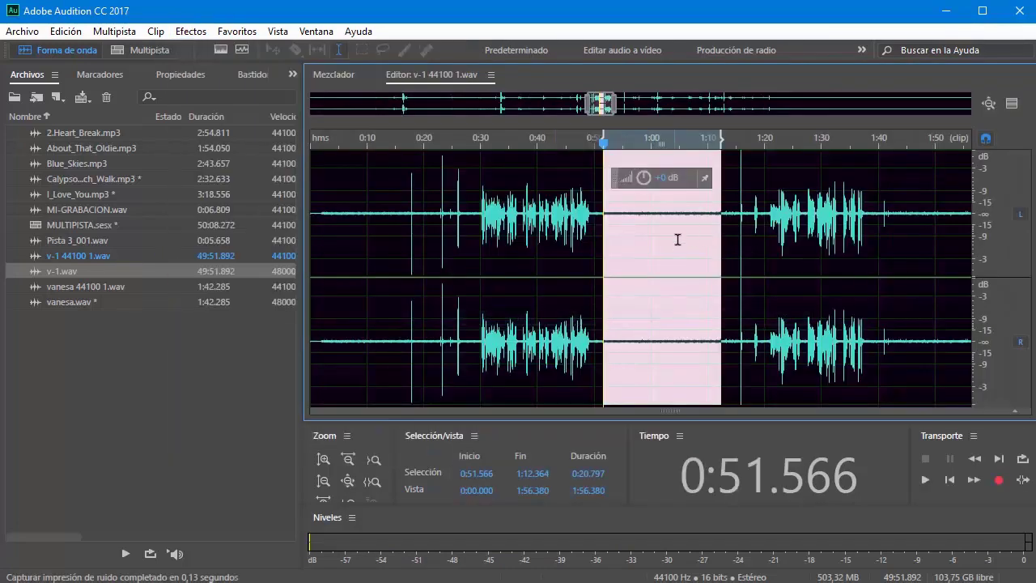
Select the entire v-1 44100 1.wav recording and open the Noise Reduction (process) effect for it
{"action": "left_click", "coordinate": [751, 254]}
{"action": "key", "text": "ctrl+a"}
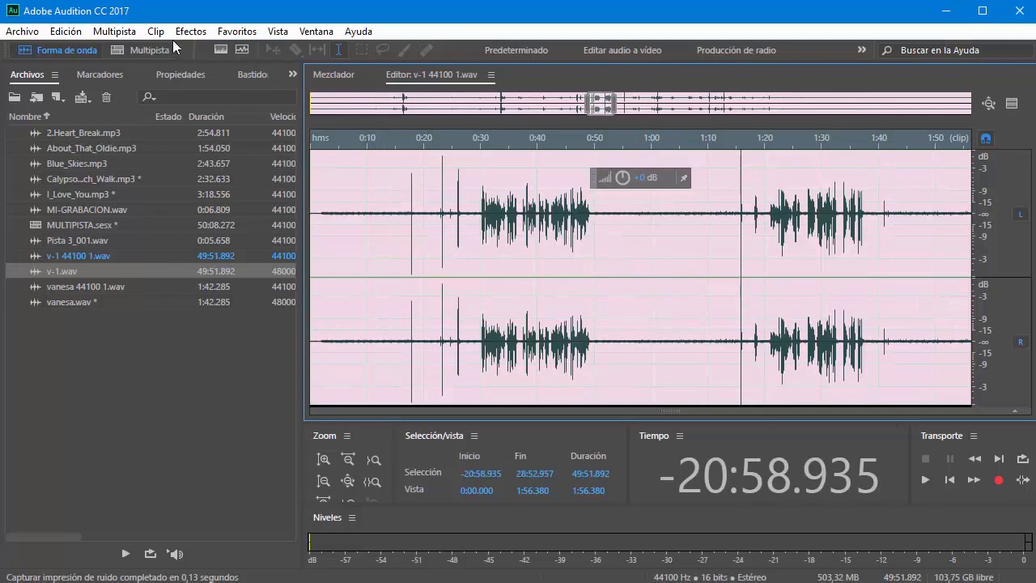
{"action": "left_click", "coordinate": [191, 31]}
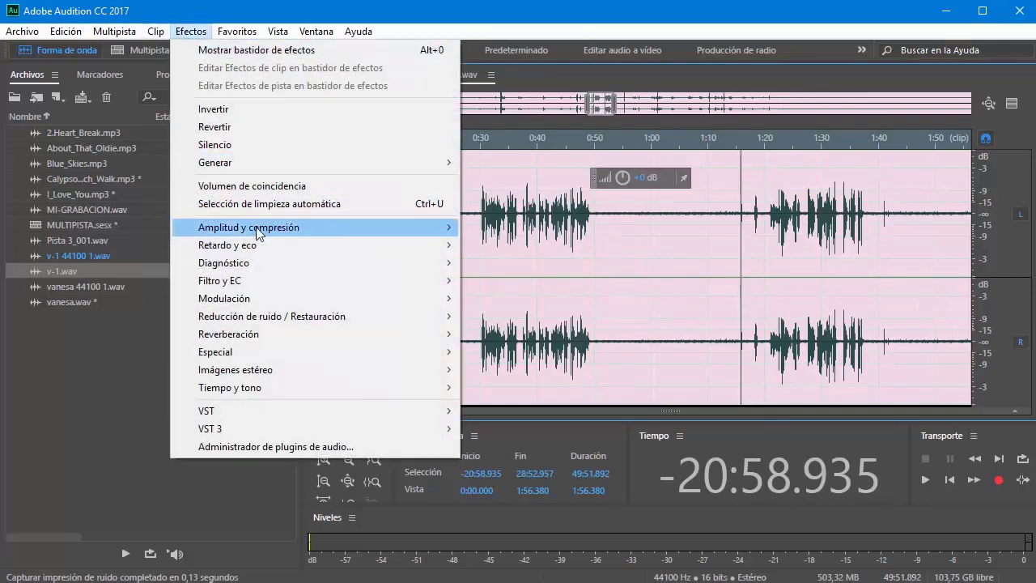
{"action": "mouse_move", "coordinate": [332, 320]}
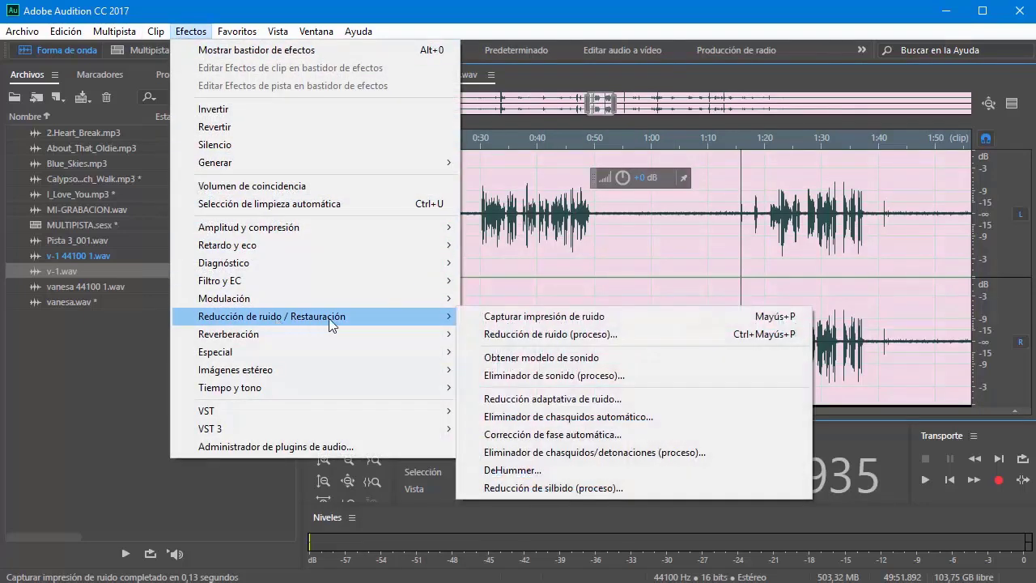
{"action": "left_click", "coordinate": [534, 338]}
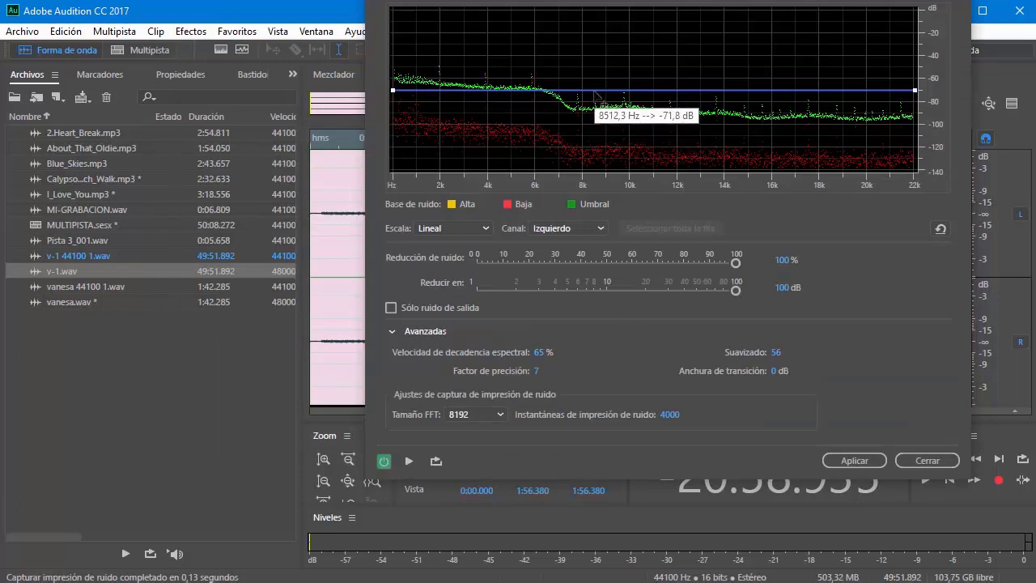
{"action": "left_click_drag", "start_coordinate": [548, 0], "coordinate": [487, 20]}
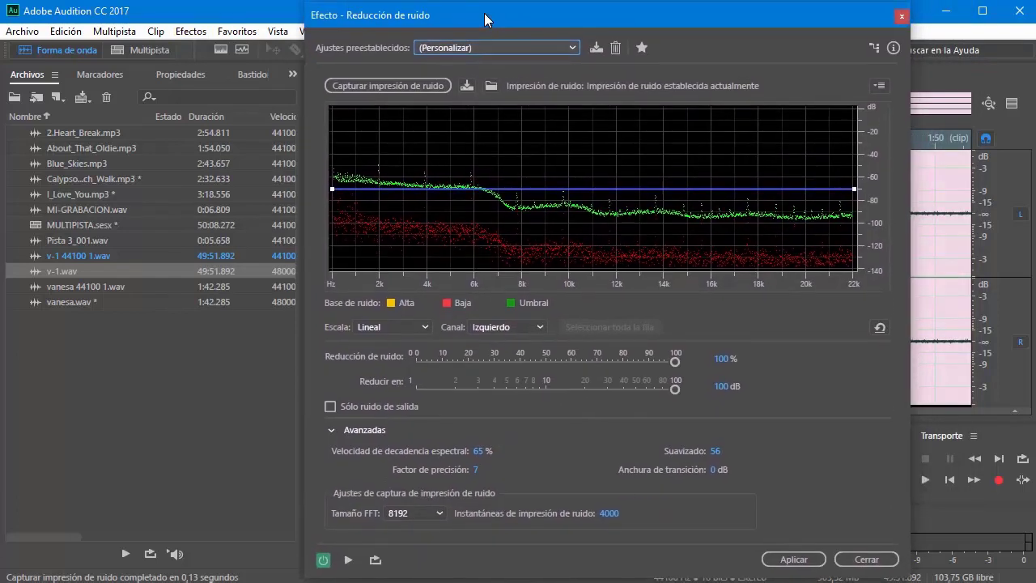
Add noise reduction curve points at about 5162 Hz, -66.8 dB and between 18 and 20 kHz, and apply the effect
{"action": "left_click_drag", "start_coordinate": [515, 190], "coordinate": [461, 196]}
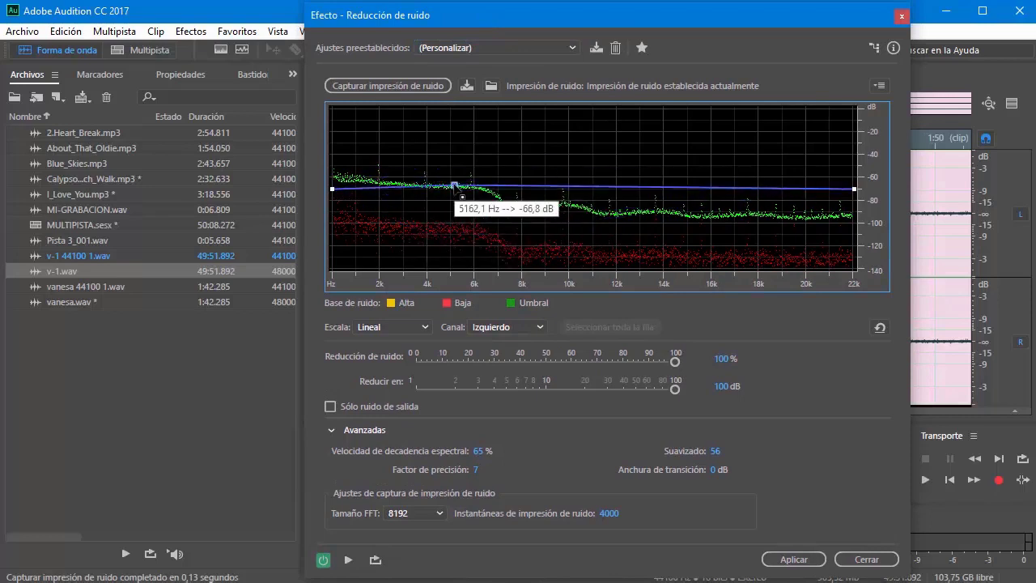
{"action": "left_click_drag", "start_coordinate": [803, 198], "coordinate": [779, 234]}
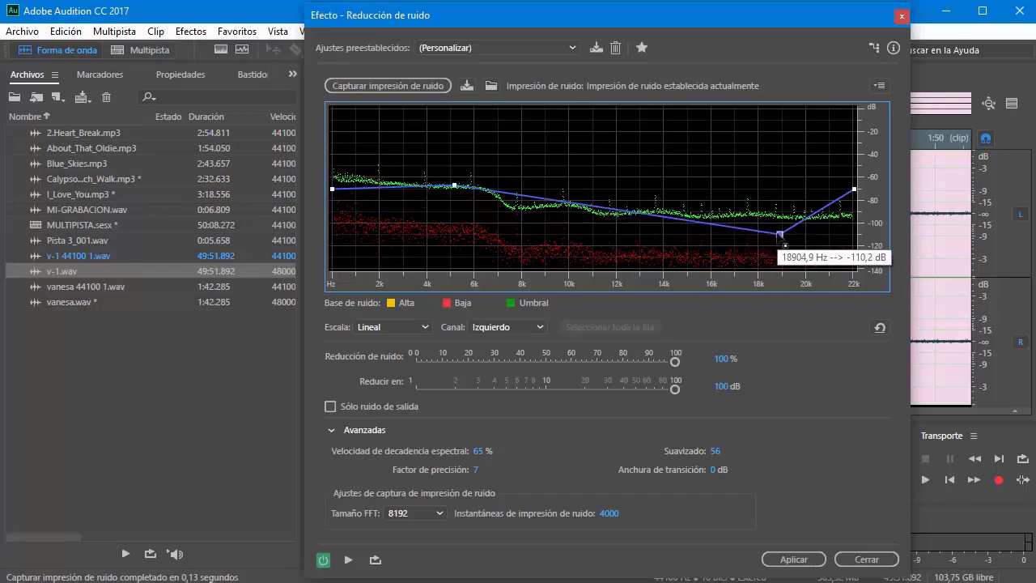
{"action": "left_click_drag", "start_coordinate": [780, 234], "coordinate": [773, 192]}
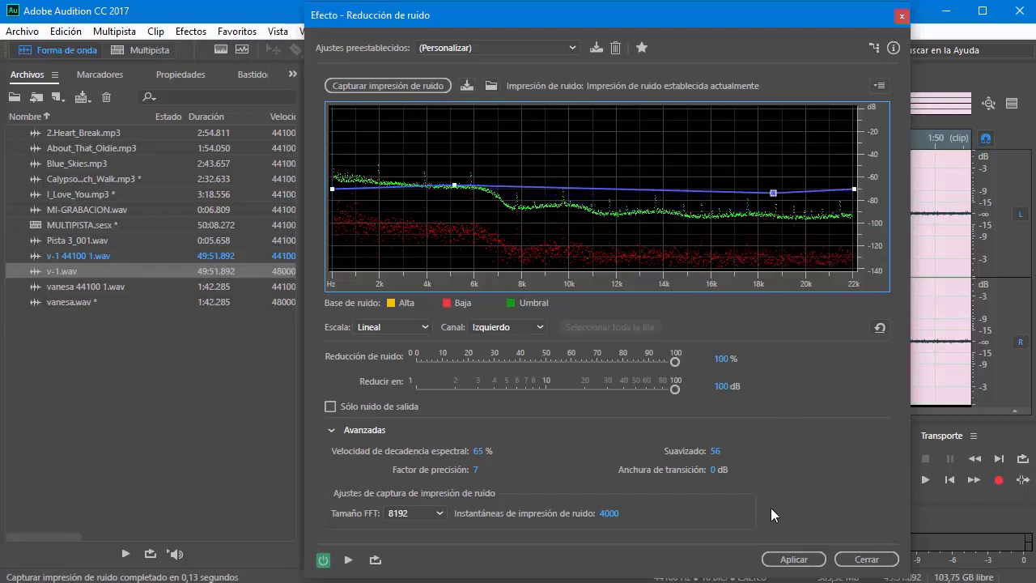
{"action": "left_click", "coordinate": [794, 560]}
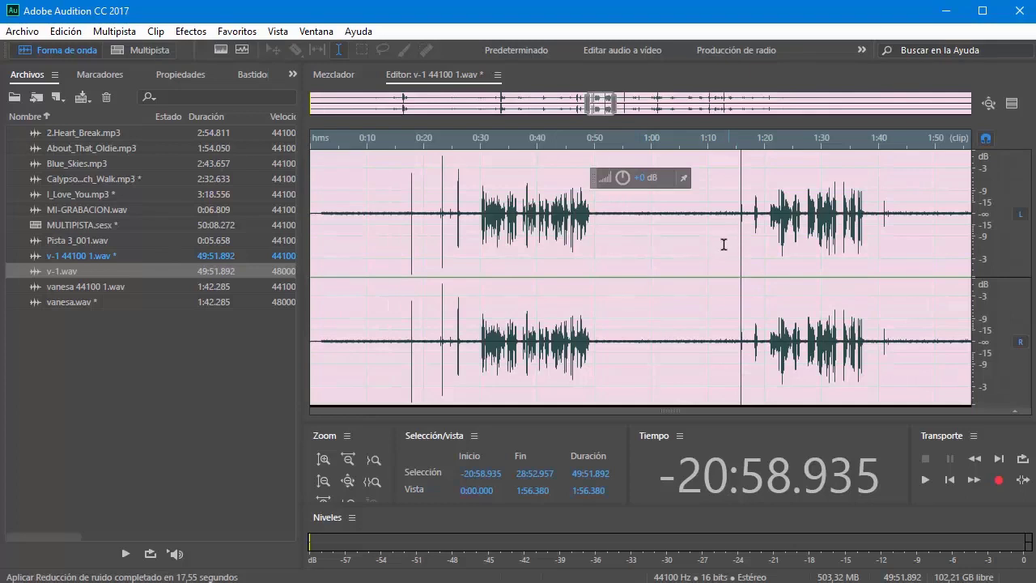
Listen to the processed pause from about 51.3 to 52.5 seconds
{"action": "left_click", "coordinate": [601, 247]}
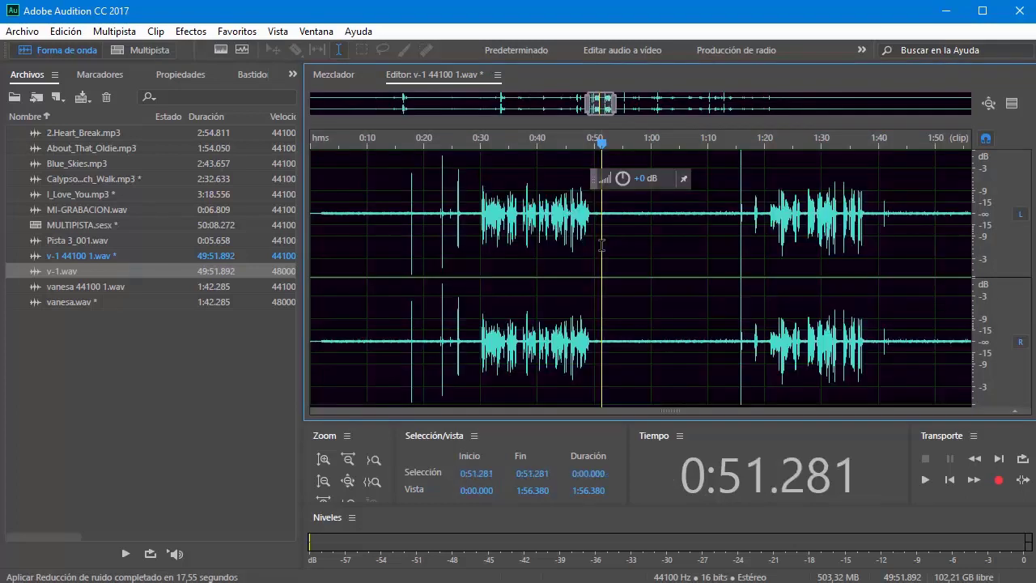
{"action": "key", "text": "space"}
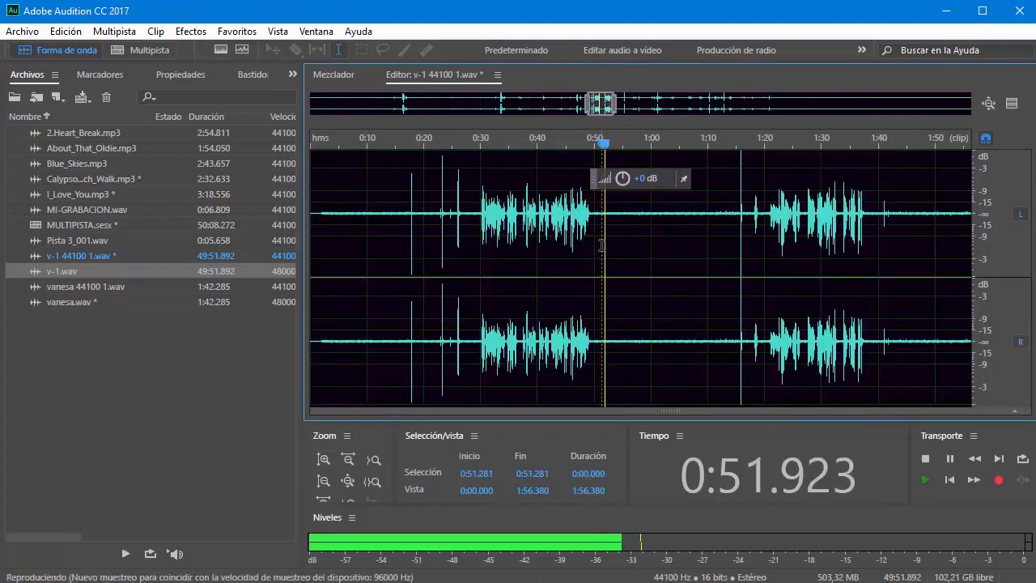
{"action": "key", "text": "space"}
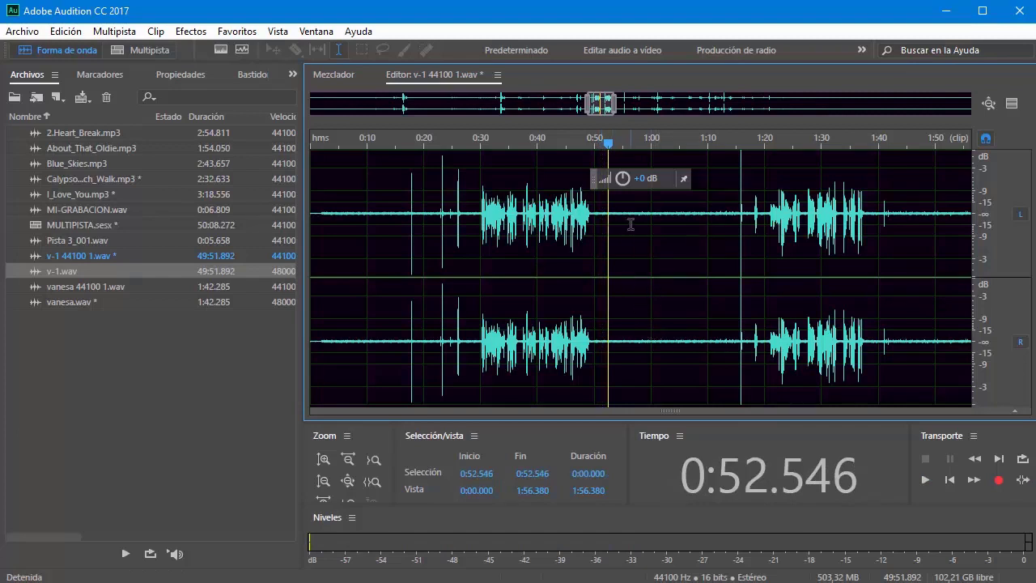
Undo the noise reduction applied to the v-1 44100 1.wav recording
{"action": "key", "text": "ctrl+a"}
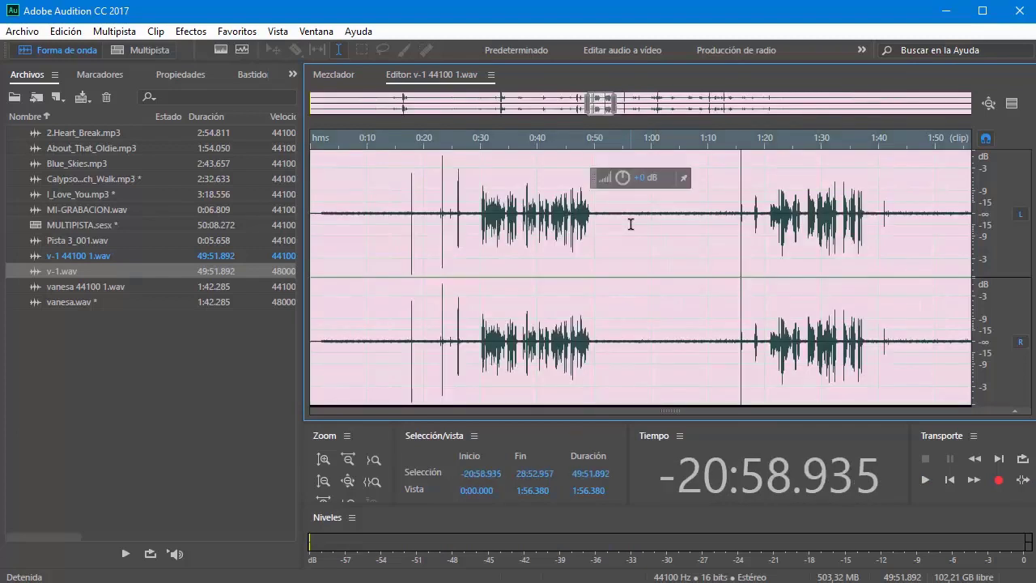
{"action": "left_click", "coordinate": [630, 226]}
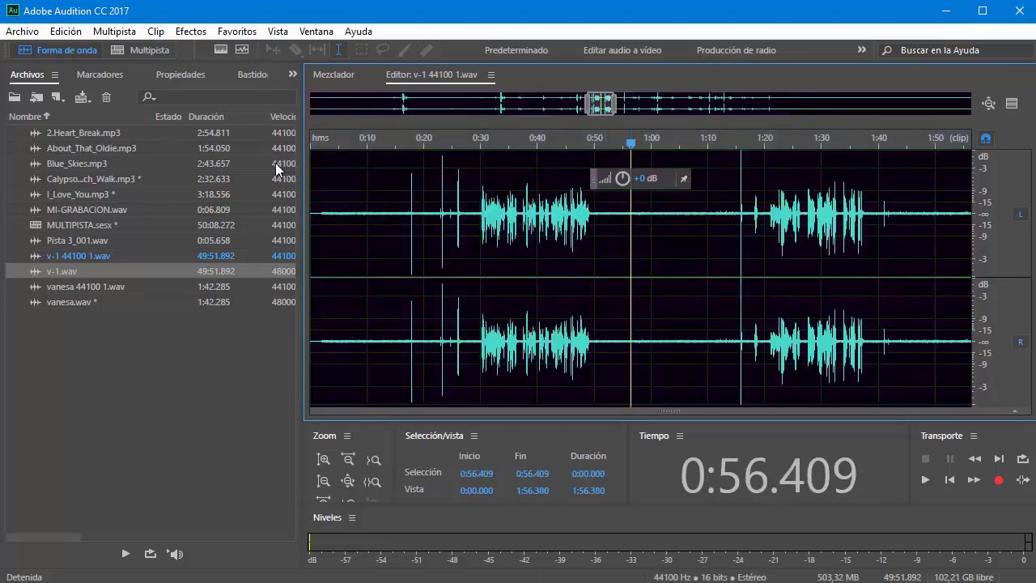
Apply the Adaptive Noise Reduction effect with its default preset to the entire v-1 44100 1.wav recording
{"action": "left_click", "coordinate": [592, 249]}
{"action": "key", "text": "ctrl+a"}
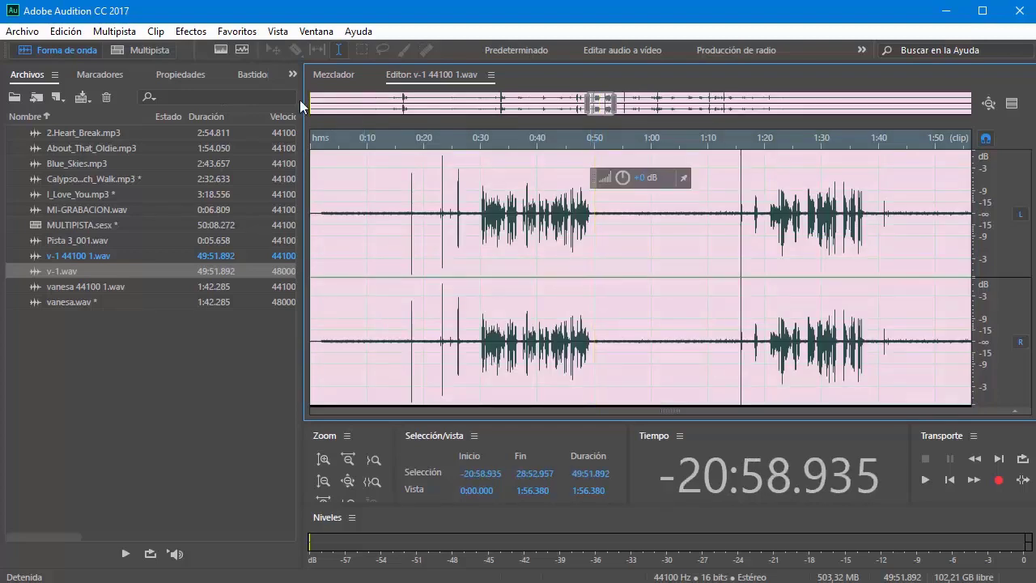
{"action": "left_click", "coordinate": [192, 32]}
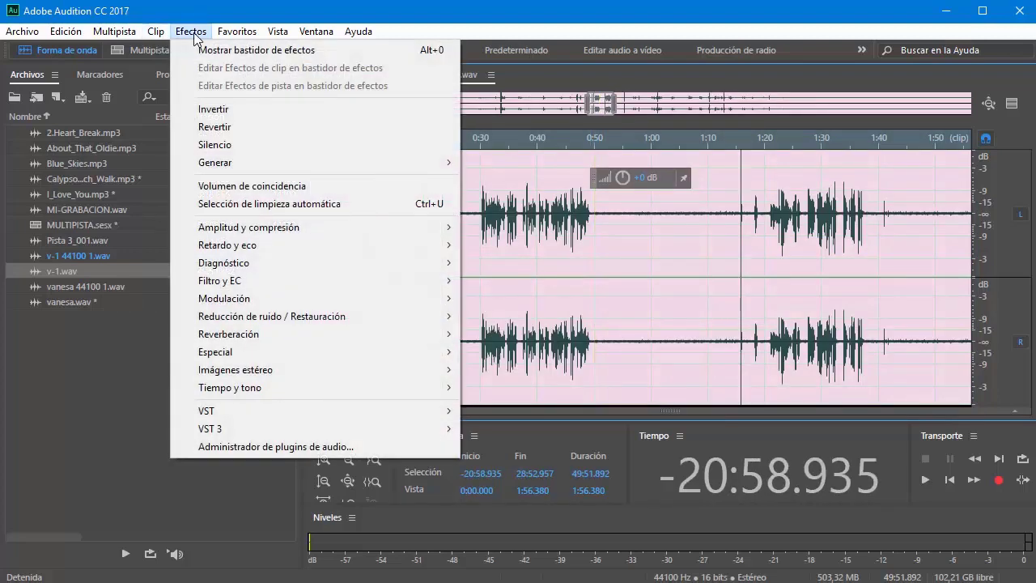
{"action": "mouse_move", "coordinate": [266, 317]}
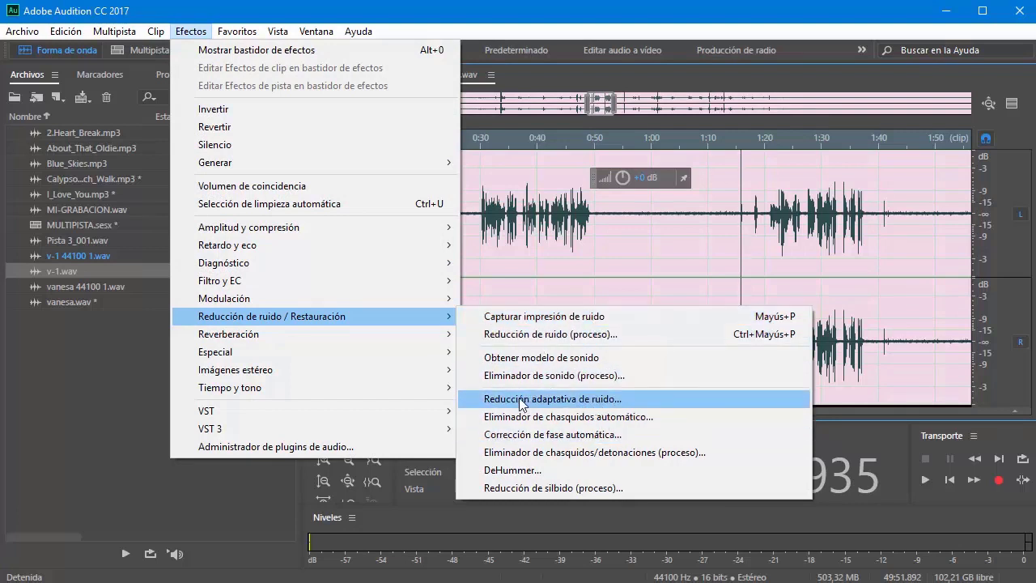
{"action": "left_click", "coordinate": [566, 400]}
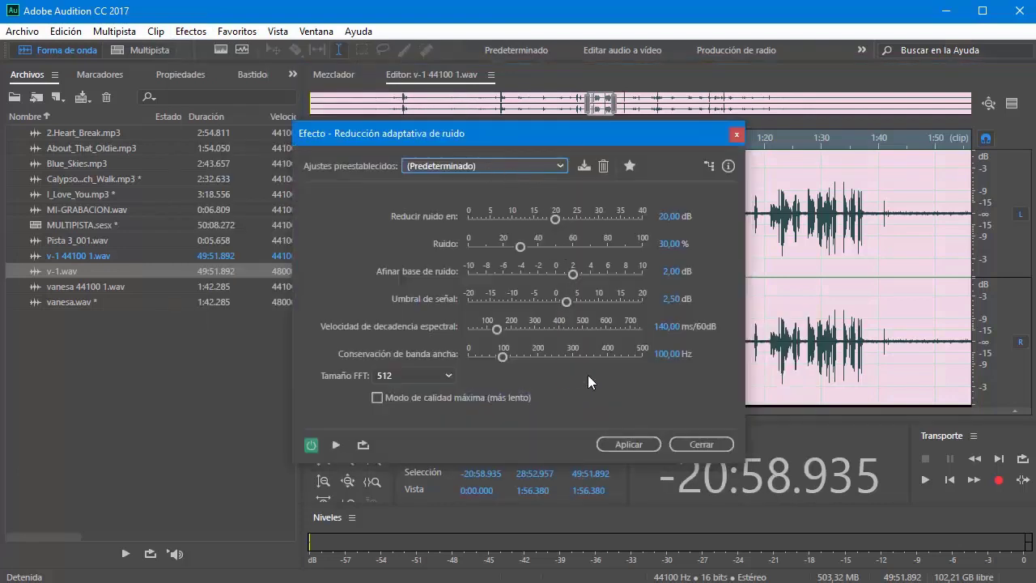
{"action": "left_click", "coordinate": [638, 443]}
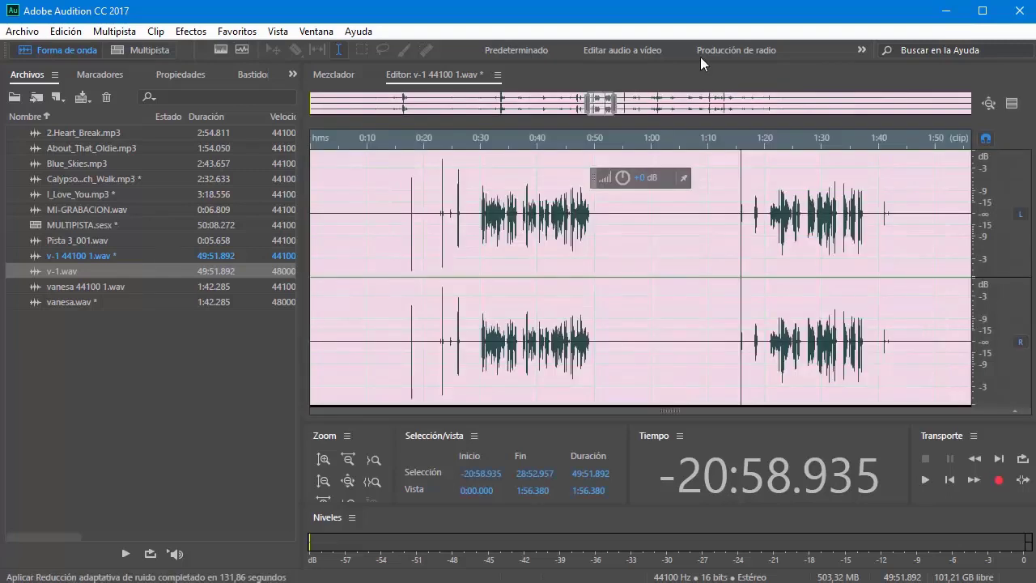
Listen to the processed pause from about 52.7 to 58.7 seconds and inspect it in the spectral display
{"action": "left_click", "coordinate": [609, 225]}
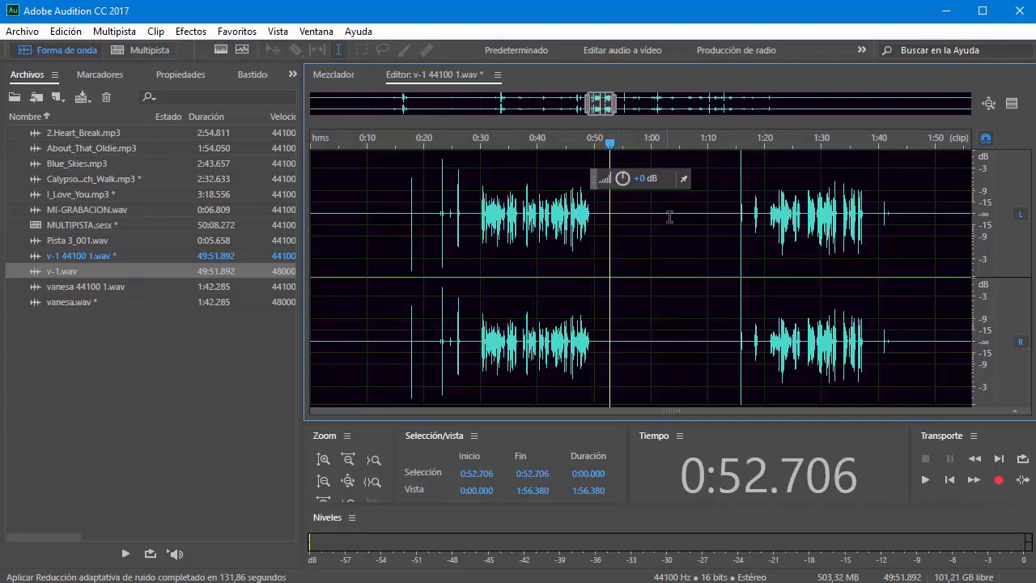
{"action": "key", "text": "space"}
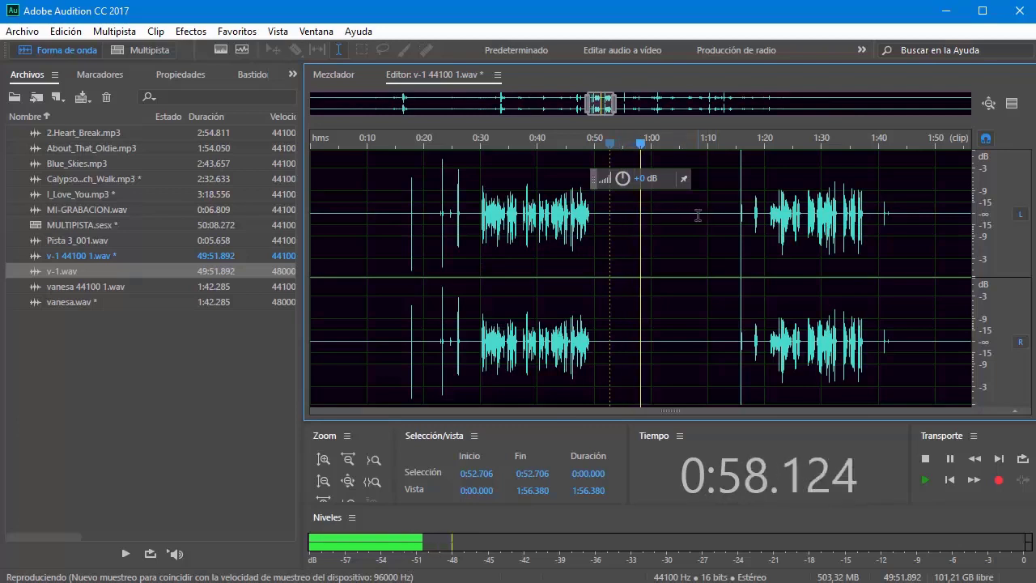
{"action": "key", "text": "space"}
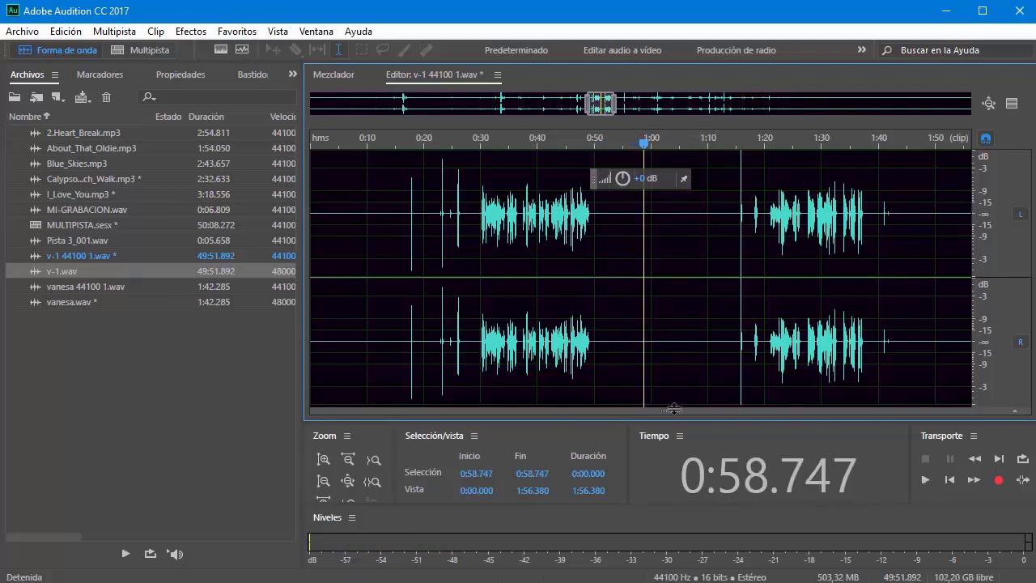
{"action": "left_click_drag", "start_coordinate": [674, 410], "coordinate": [682, 249]}
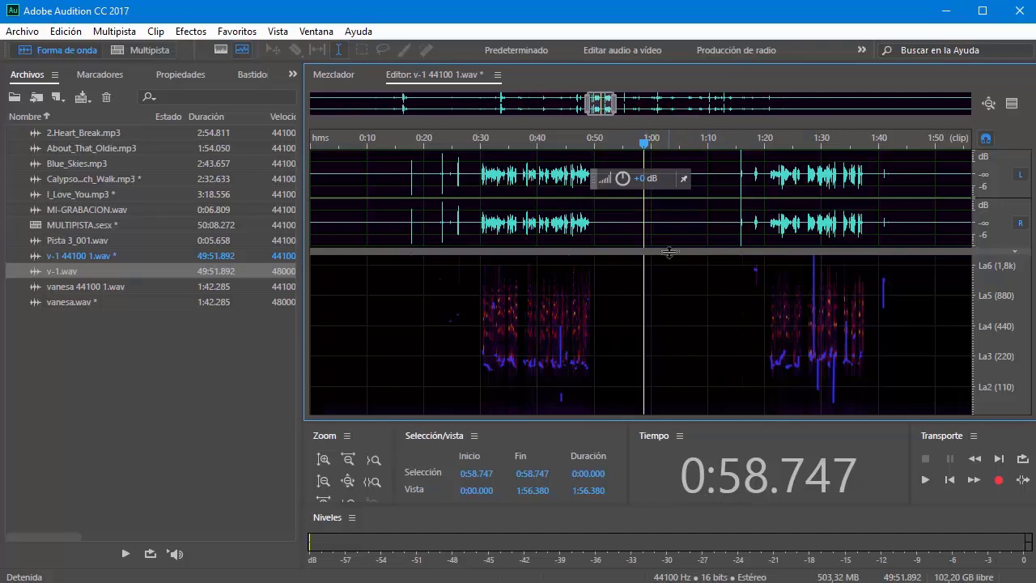
{"action": "left_click_drag", "start_coordinate": [668, 252], "coordinate": [678, 412]}
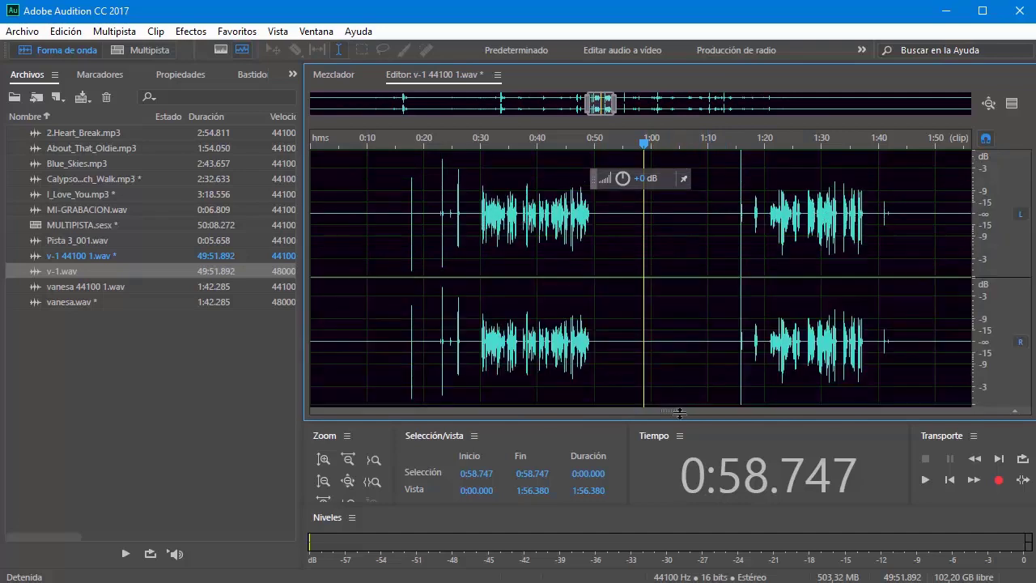
Switch to the MULTIPISTA.sesx session and check which effects are available for the v-1 44100 1 clip on Pista 3
{"action": "left_click", "coordinate": [152, 51]}
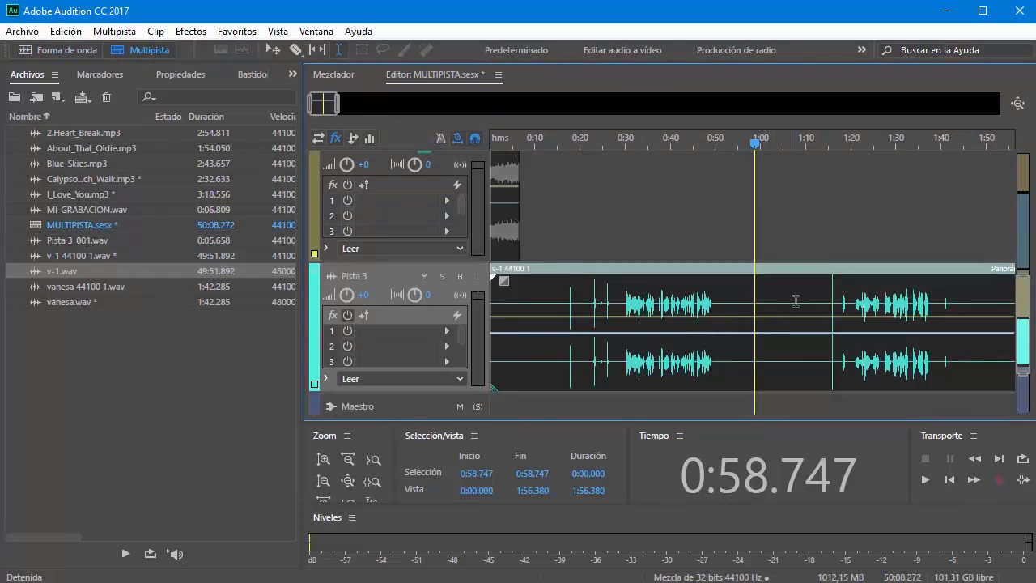
{"action": "scroll", "coordinate": [727, 338], "scroll_direction": "down", "scroll_amount": 3}
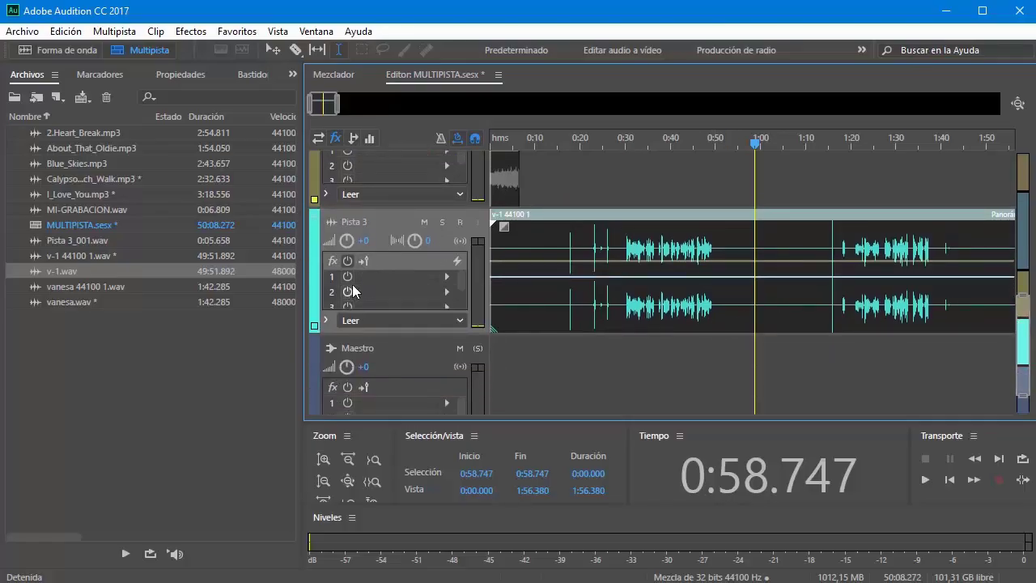
{"action": "left_click", "coordinate": [191, 30]}
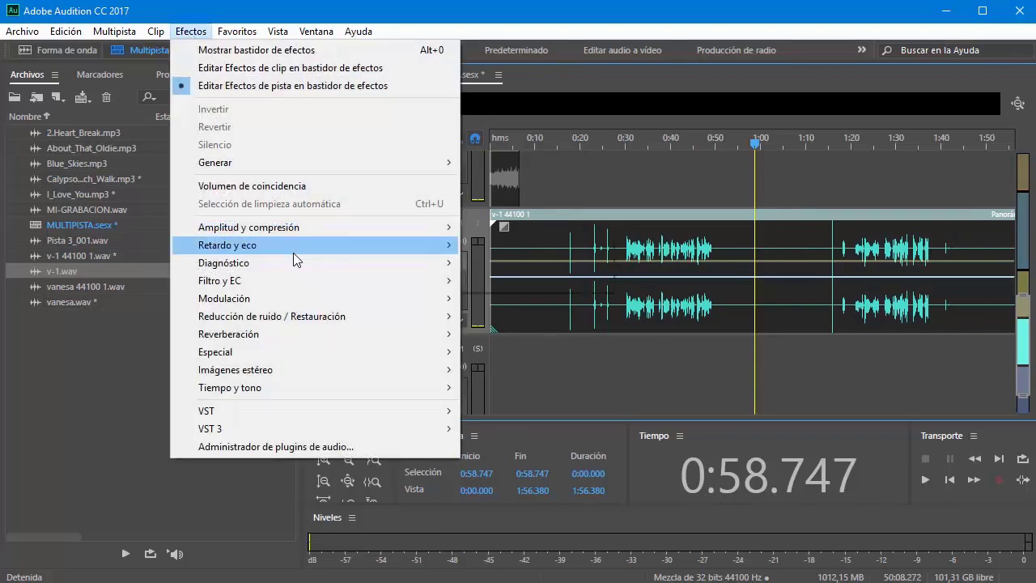
{"action": "mouse_move", "coordinate": [294, 246]}
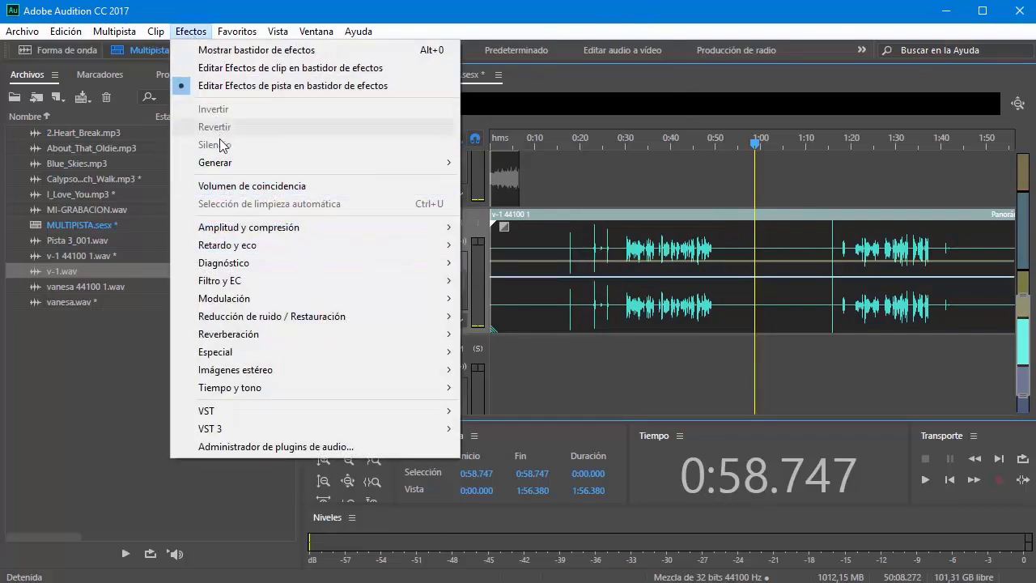
{"action": "left_click", "coordinate": [569, 17]}
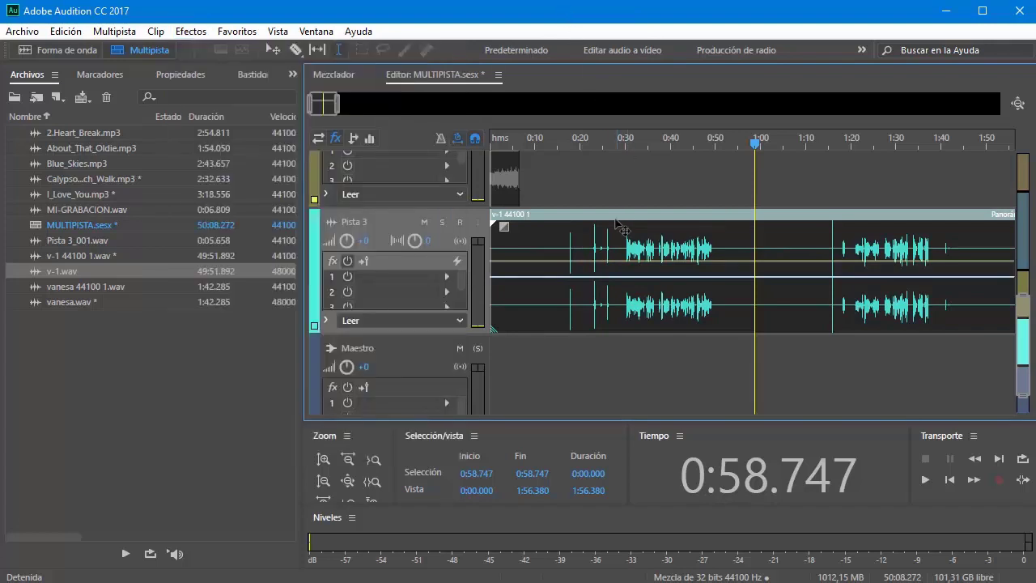
Open the v-1 44100 1 clip in the waveform editor and reverse the passage from about 28.2 to 54.3 seconds
{"action": "double_click", "coordinate": [631, 223]}
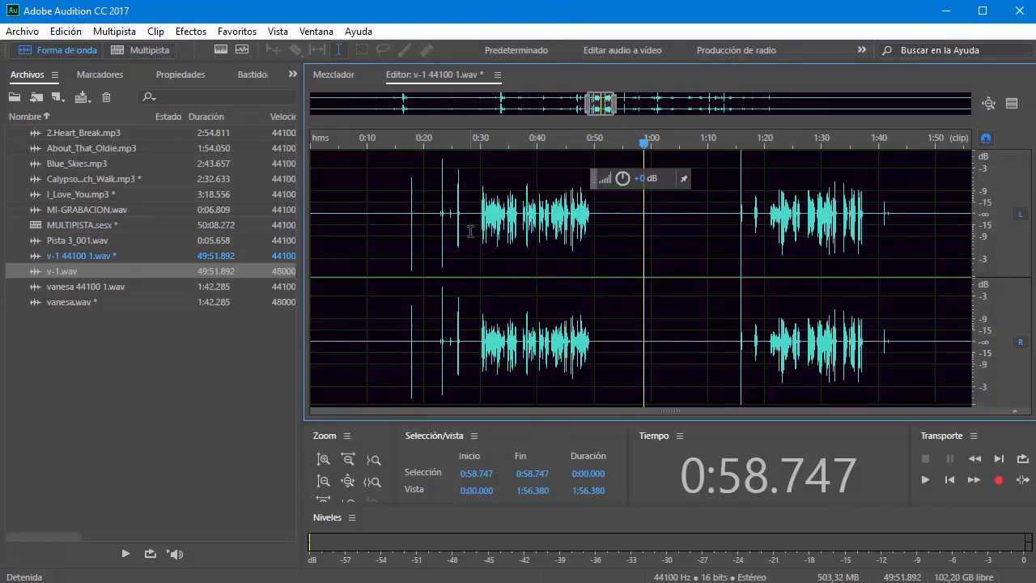
{"action": "left_click_drag", "start_coordinate": [470, 231], "coordinate": [619, 247]}
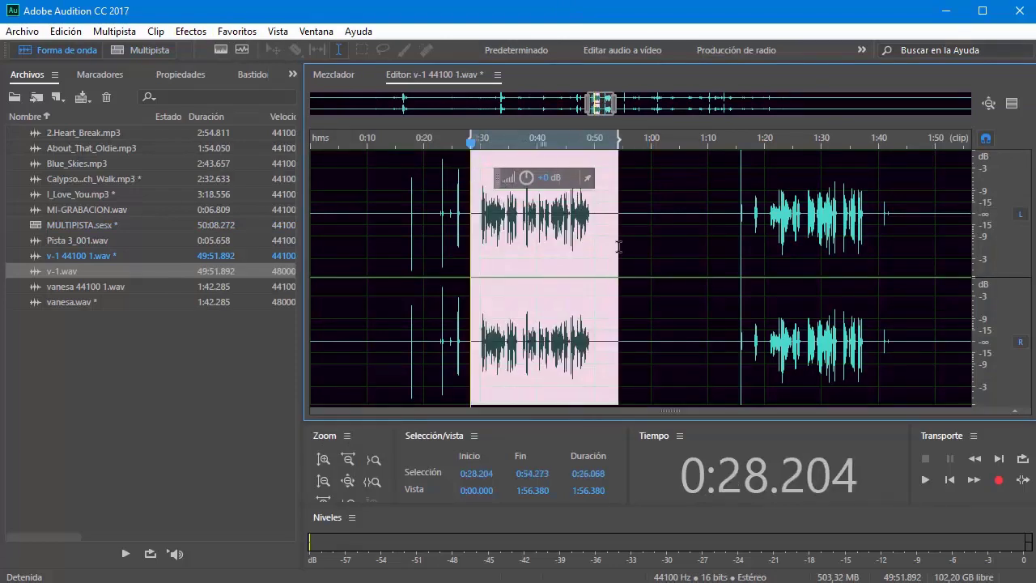
{"action": "left_click", "coordinate": [194, 33]}
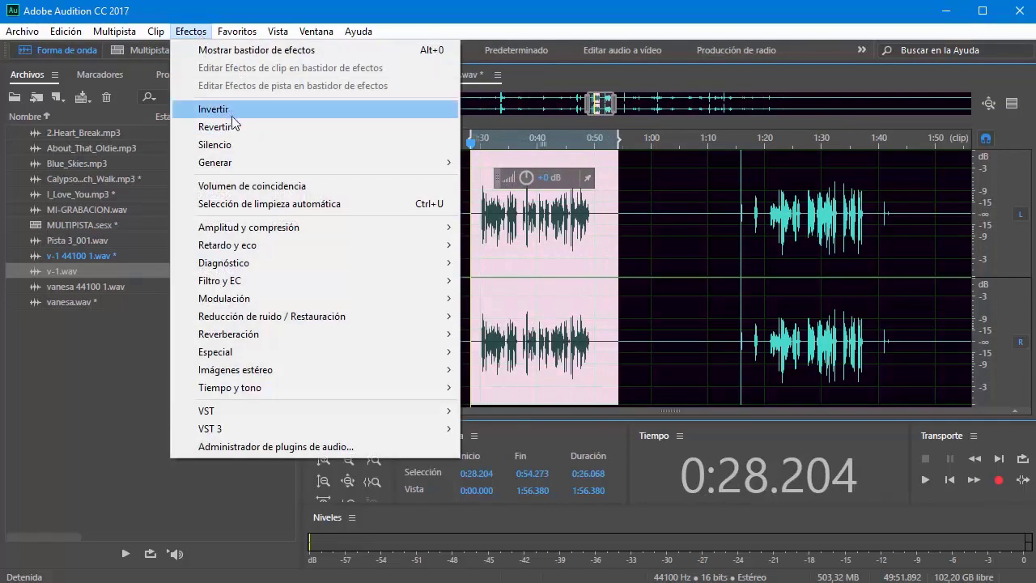
{"action": "left_click", "coordinate": [229, 127]}
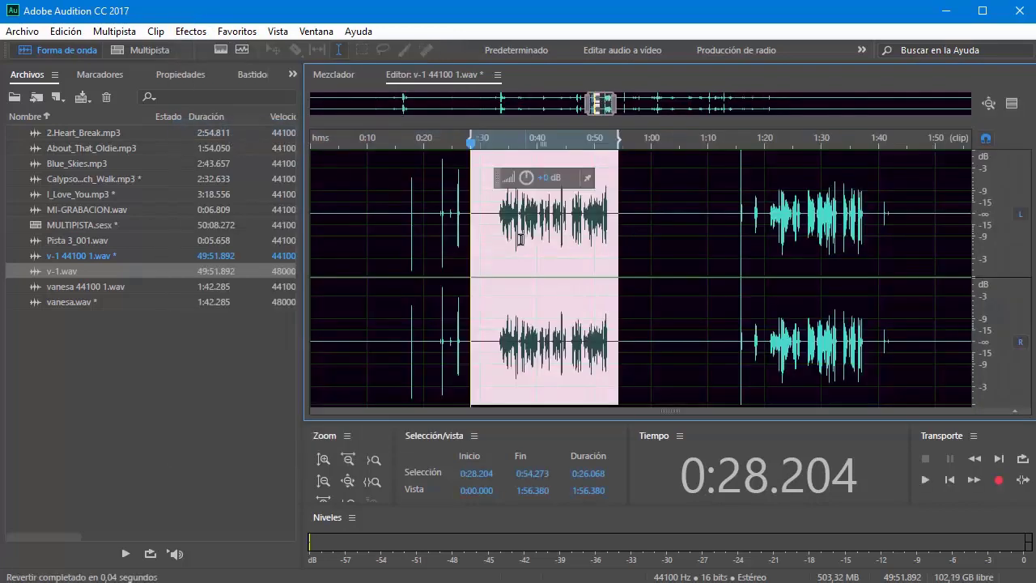
Listen to the reversed speech from about 31.5 to 38.6 seconds
{"action": "left_click", "coordinate": [490, 218]}
{"action": "key", "text": "space"}
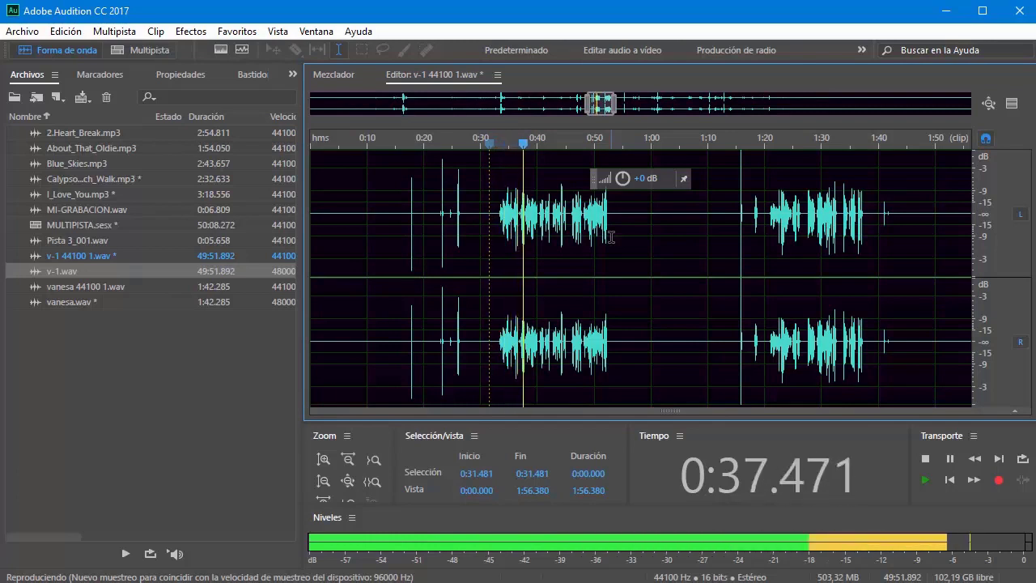
{"action": "key", "text": "space"}
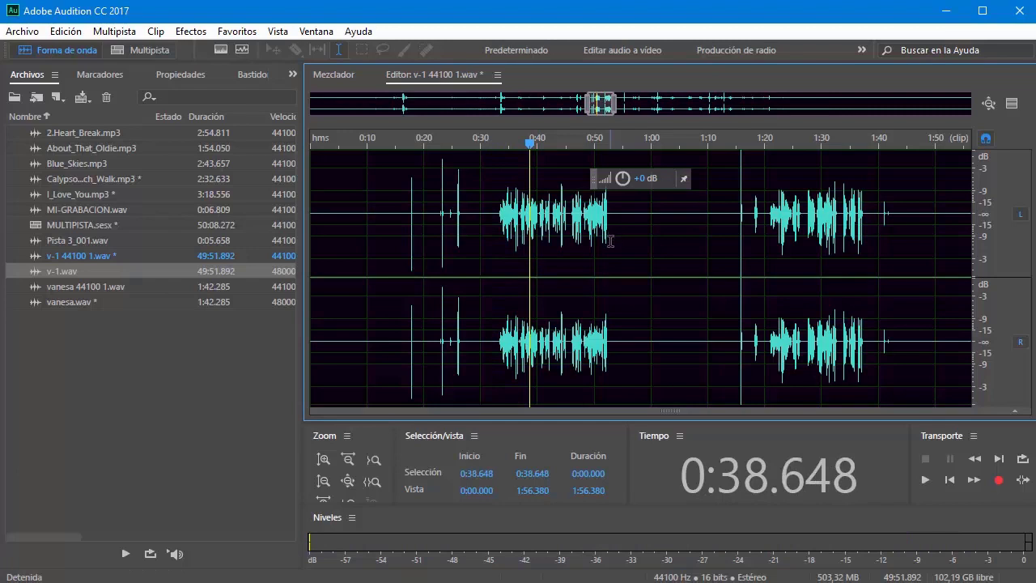
Undo the reversal of the first speech passage and listen to it from about 30 to 34 seconds
{"action": "left_click_drag", "start_coordinate": [618, 241], "coordinate": [470, 219]}
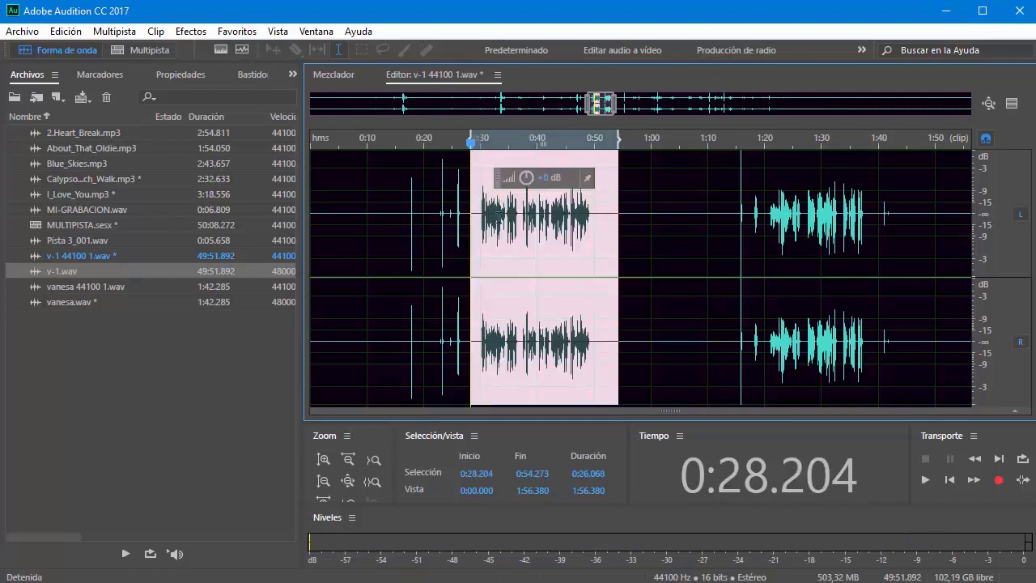
{"action": "left_click", "coordinate": [480, 212]}
{"action": "key", "text": "space"}
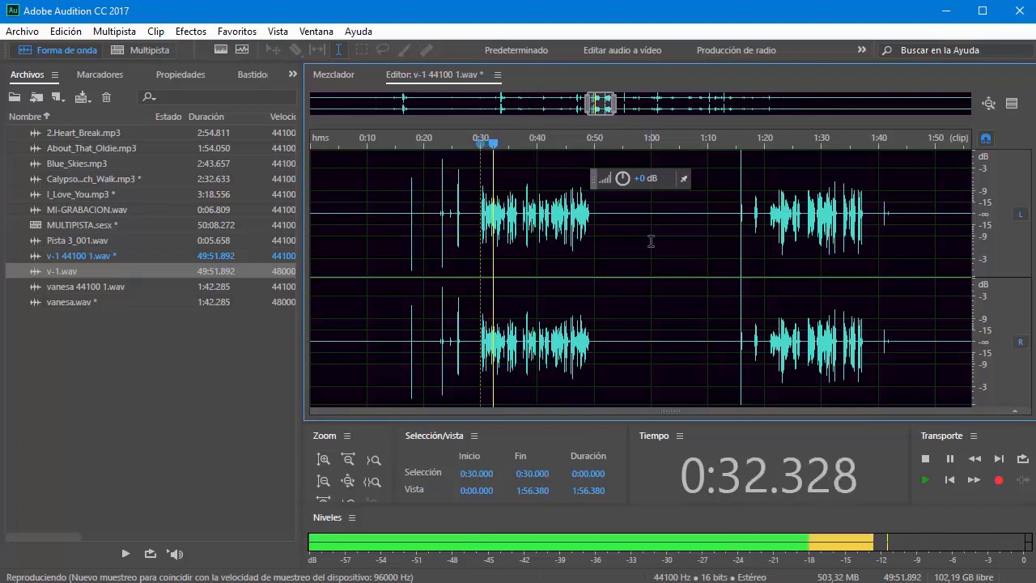
{"action": "key", "text": "space"}
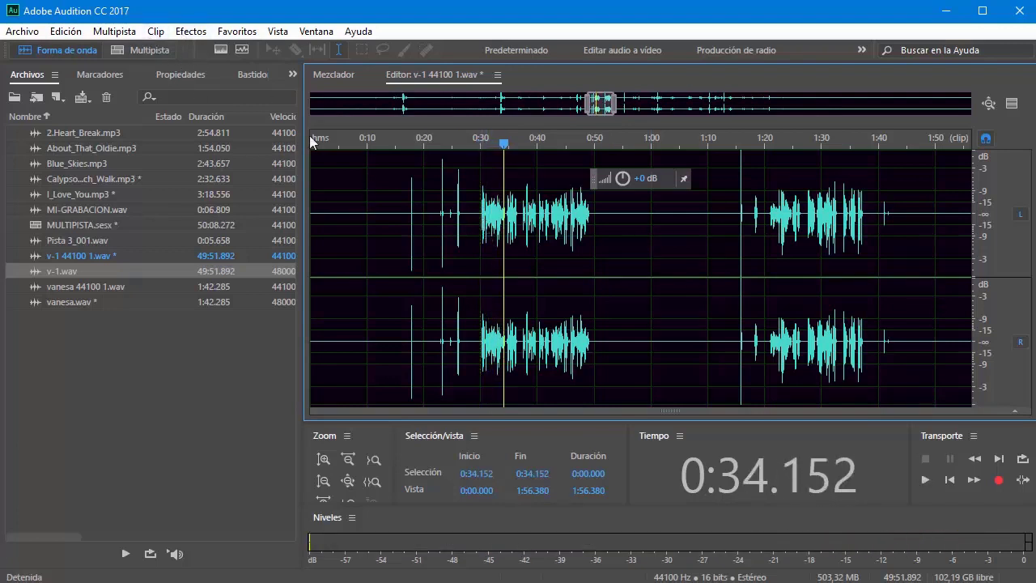
Open the MULTIPISTA.sesx session and show the Essential Sound settings for the v-1 44100 1 clip
{"action": "double_click", "coordinate": [79, 225]}
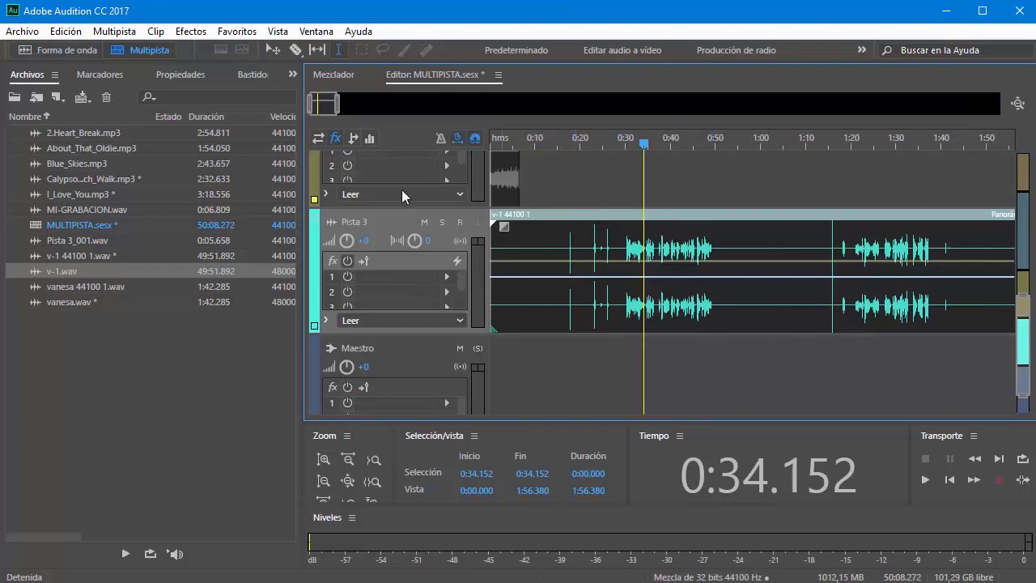
{"action": "left_click", "coordinate": [295, 77]}
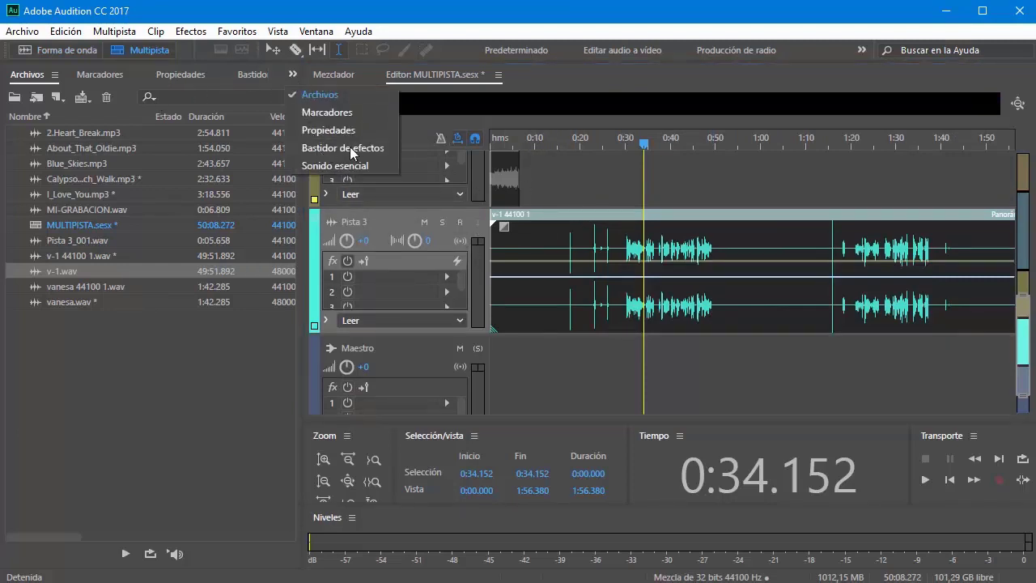
{"action": "left_click", "coordinate": [331, 165]}
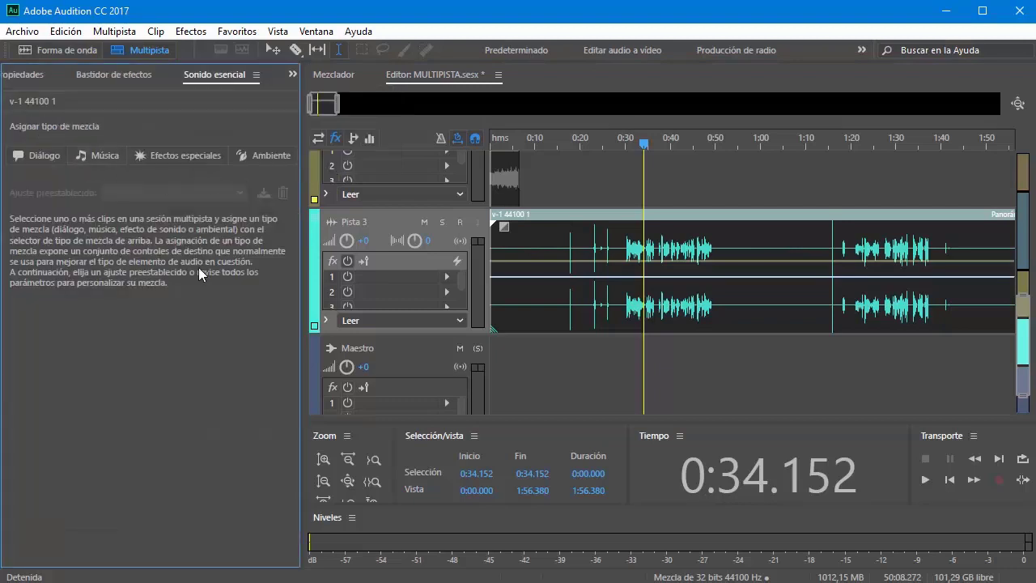
Compare the Música, Efectos especiales and Ambiente mix types on the v-1 44100 1 clip and assign it the Diálogo type
{"action": "left_click", "coordinate": [99, 153]}
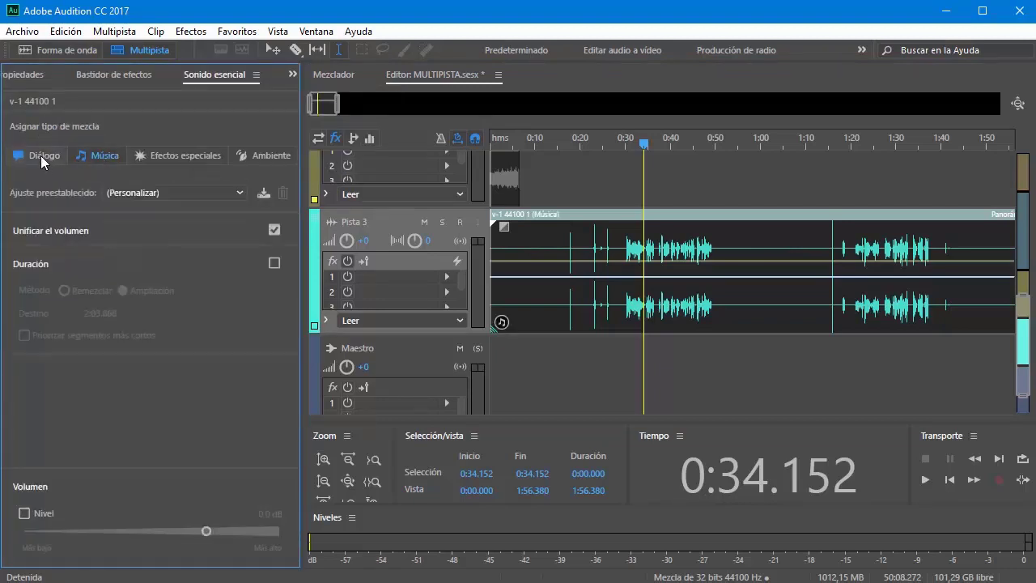
{"action": "left_click", "coordinate": [41, 155]}
{"action": "left_click", "coordinate": [96, 154]}
{"action": "left_click", "coordinate": [164, 154]}
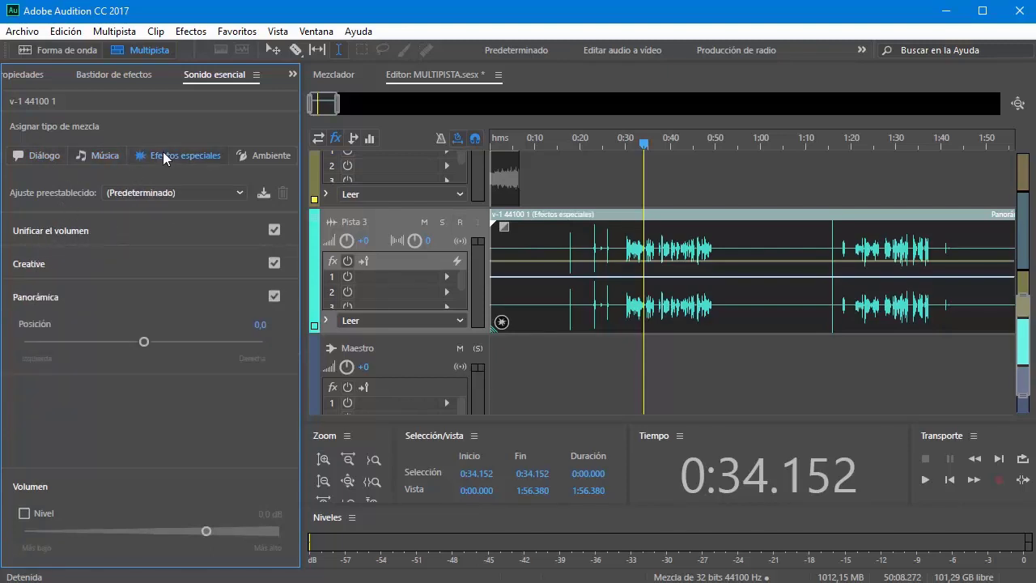
{"action": "left_click", "coordinate": [239, 194]}
{"action": "left_click", "coordinate": [239, 196]}
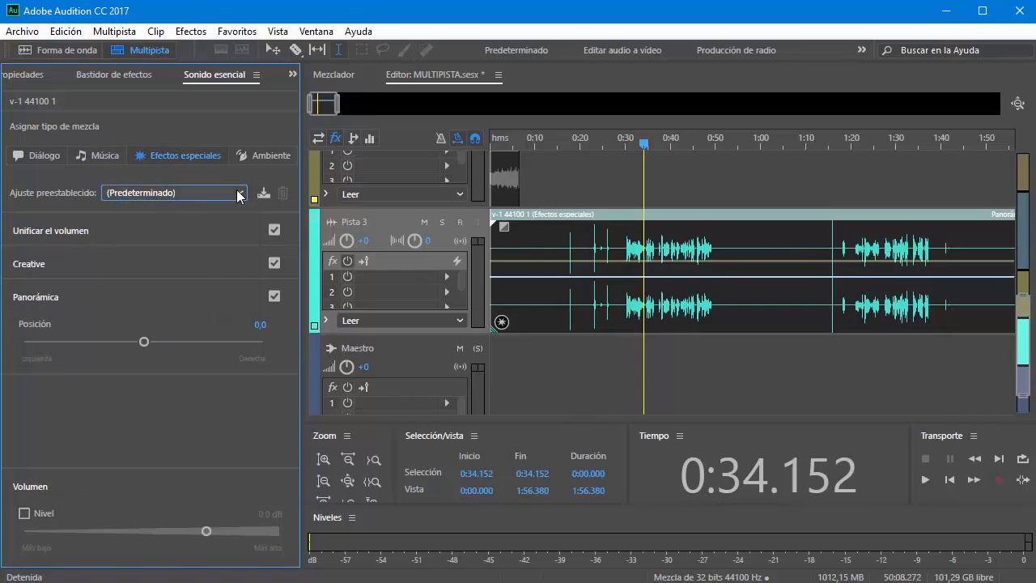
{"action": "left_click", "coordinate": [258, 157]}
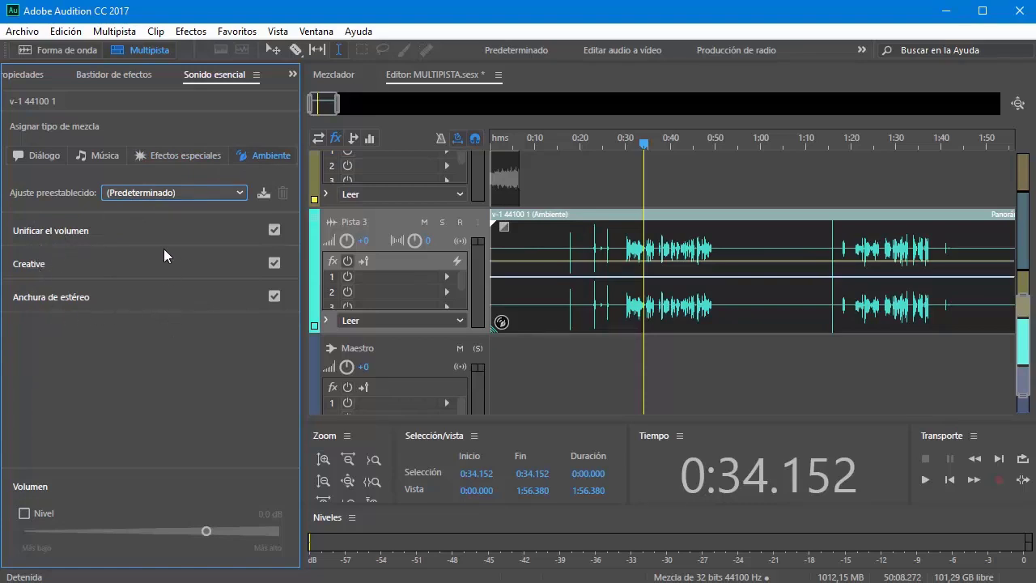
{"action": "left_click", "coordinate": [176, 156]}
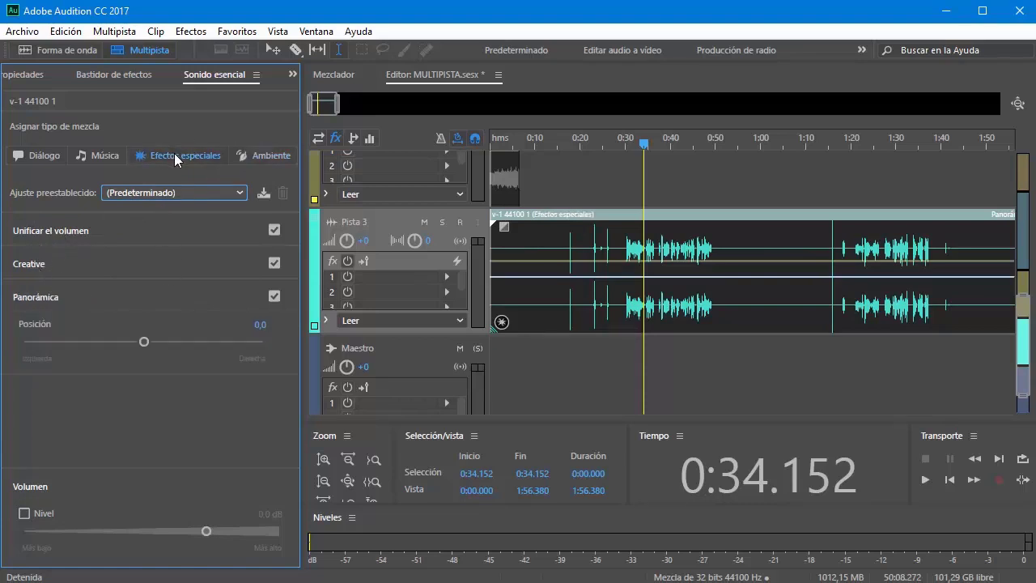
{"action": "left_click", "coordinate": [49, 153]}
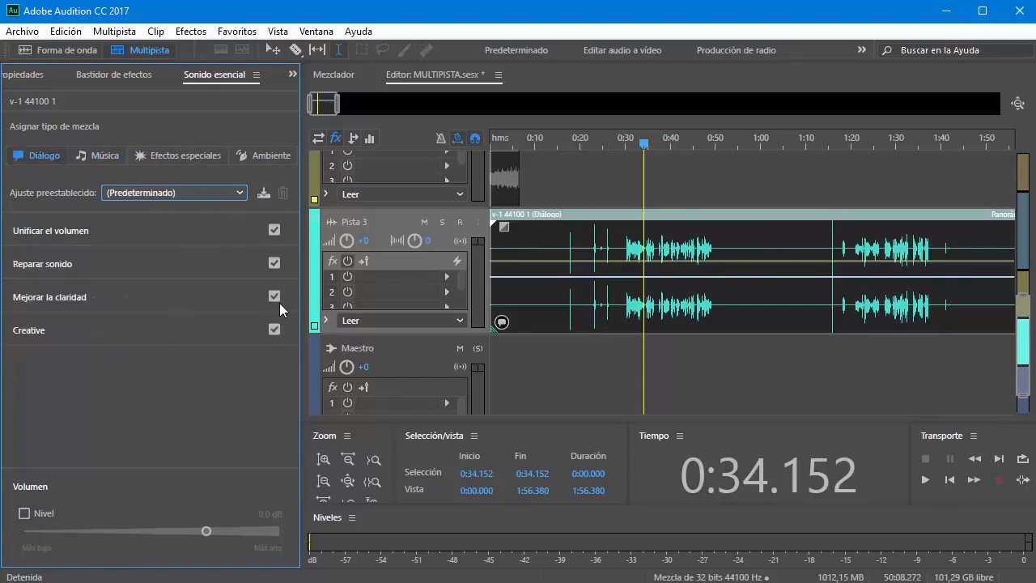
{"action": "left_click", "coordinate": [188, 30]}
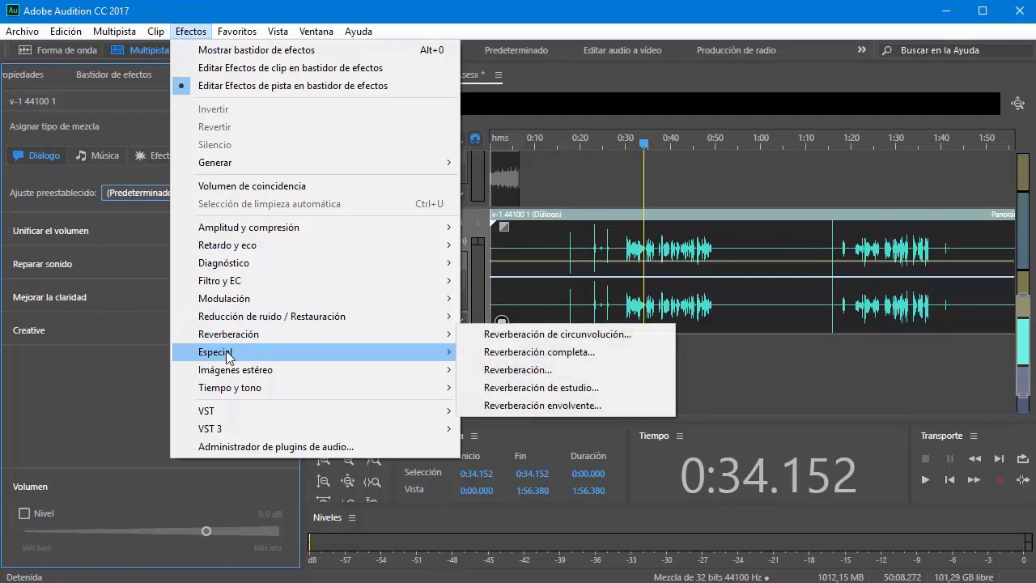
{"action": "mouse_move", "coordinate": [227, 356]}
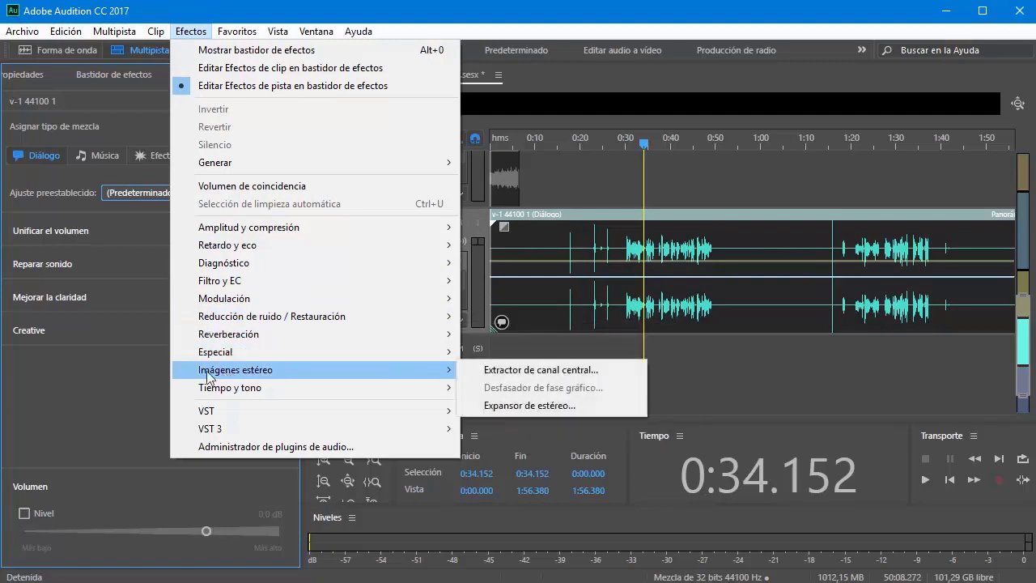
{"action": "left_click", "coordinate": [84, 382]}
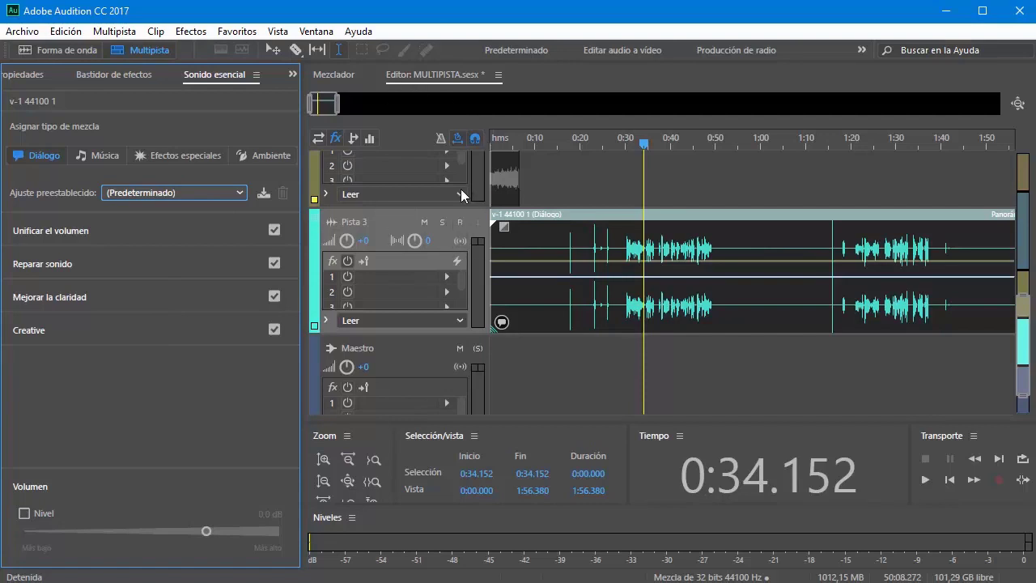
{"action": "left_click", "coordinate": [34, 50]}
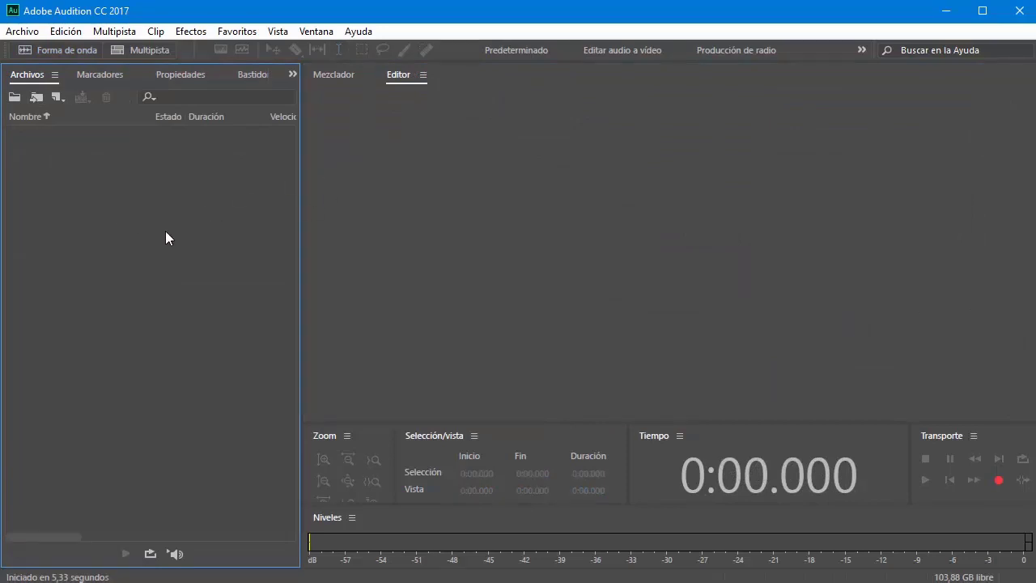
Browse for a media file to open, looking through the 0. PRUEBAS, Resultados and MULTIPISTA folders
{"action": "double_click", "coordinate": [60, 179]}
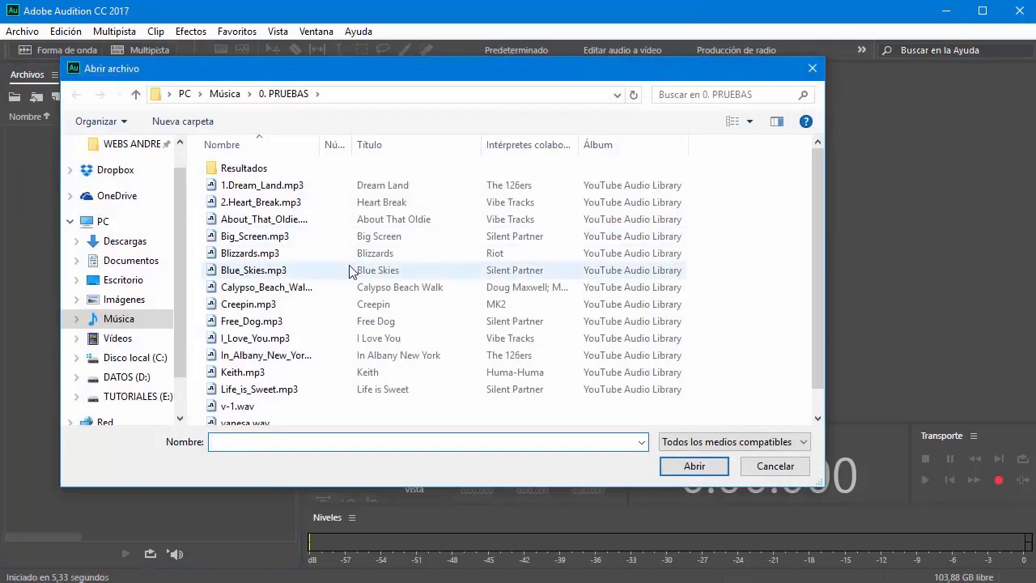
{"action": "scroll", "coordinate": [350, 272], "scroll_direction": "down", "scroll_amount": 1}
{"action": "scroll", "coordinate": [331, 243], "scroll_direction": "up", "scroll_amount": 1}
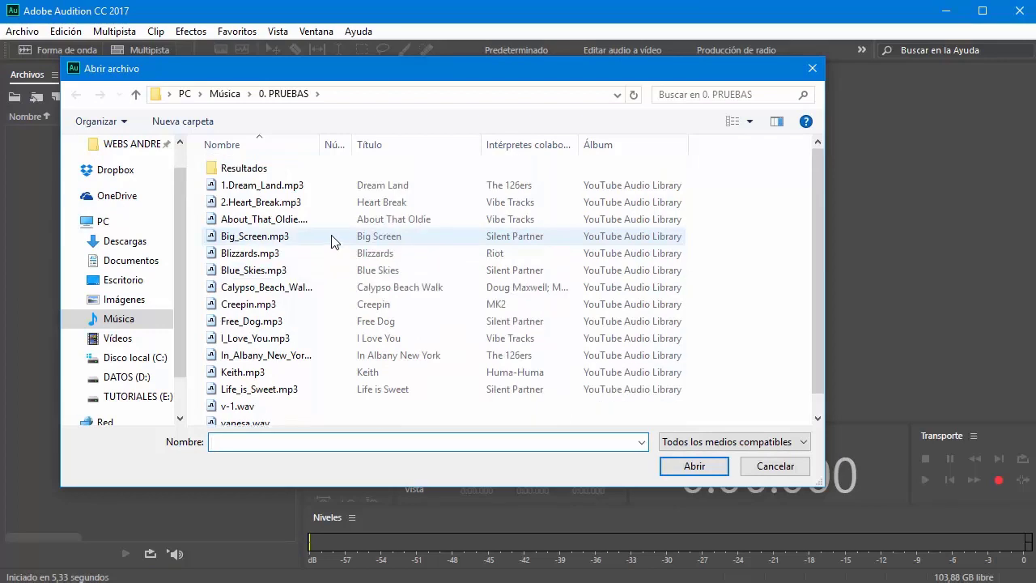
{"action": "double_click", "coordinate": [262, 170]}
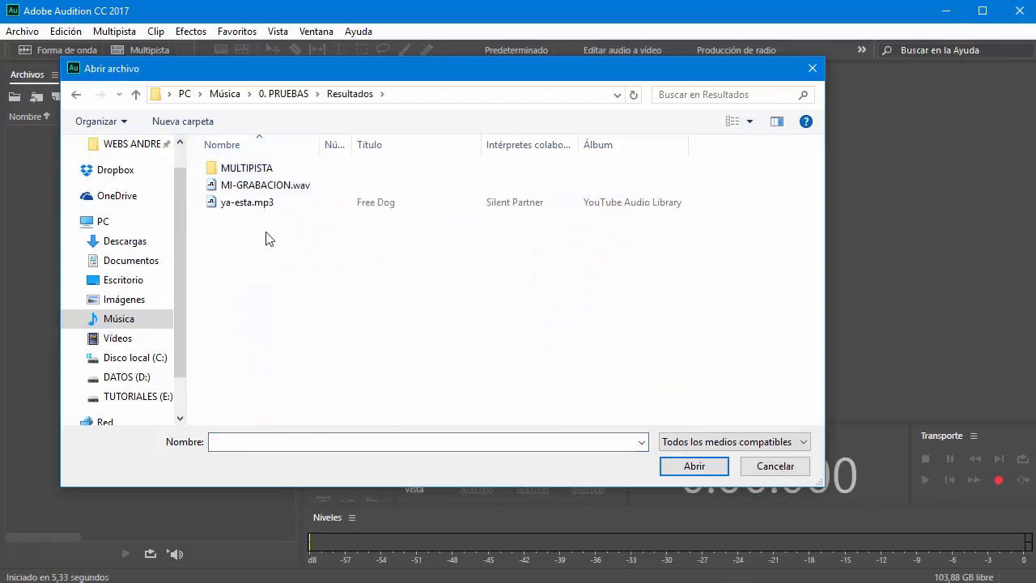
{"action": "left_click_drag", "start_coordinate": [321, 144], "coordinate": [430, 141]}
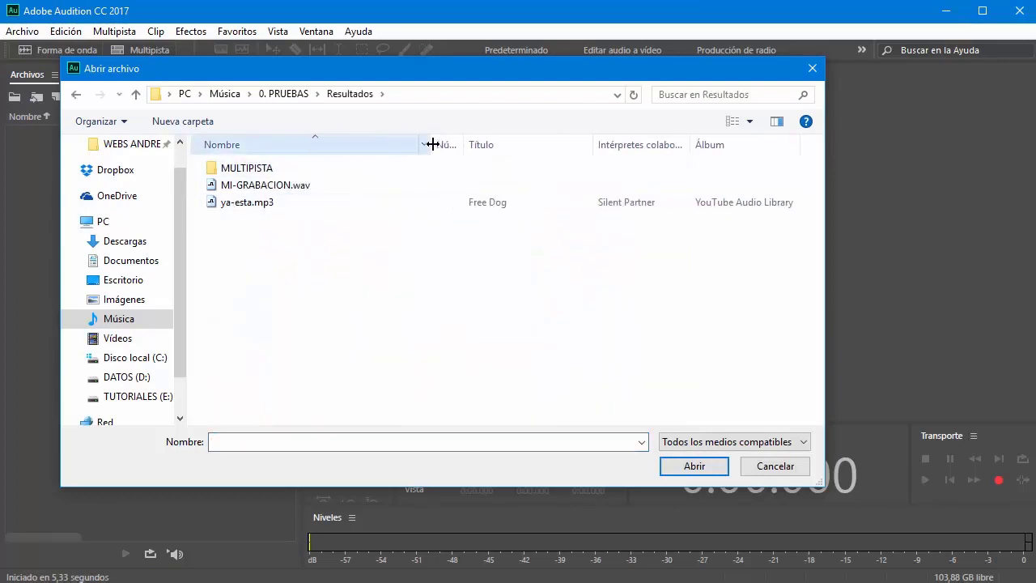
{"action": "double_click", "coordinate": [259, 169]}
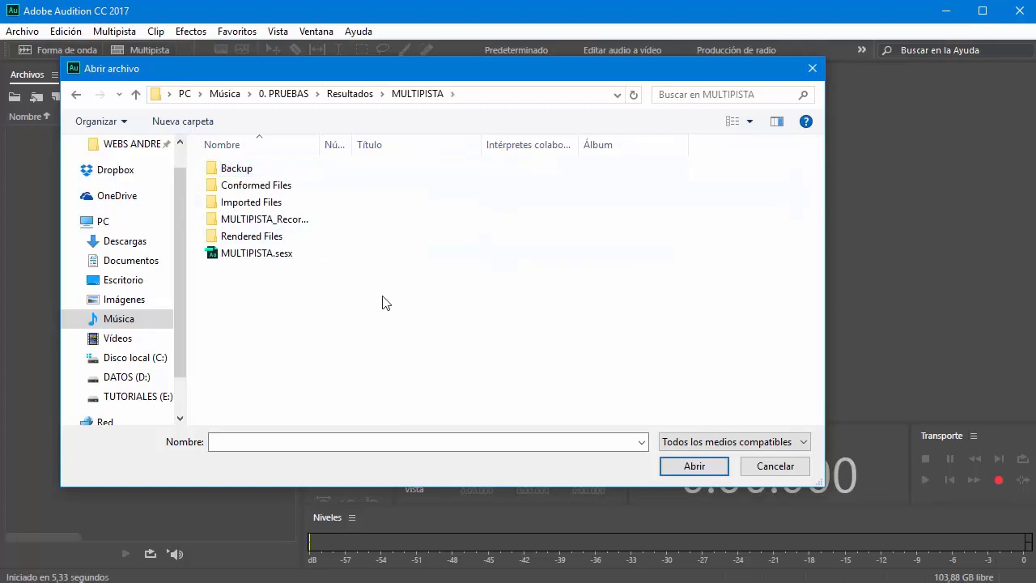
{"action": "key", "text": "BackSpace"}
{"action": "key", "text": "BackSpace"}
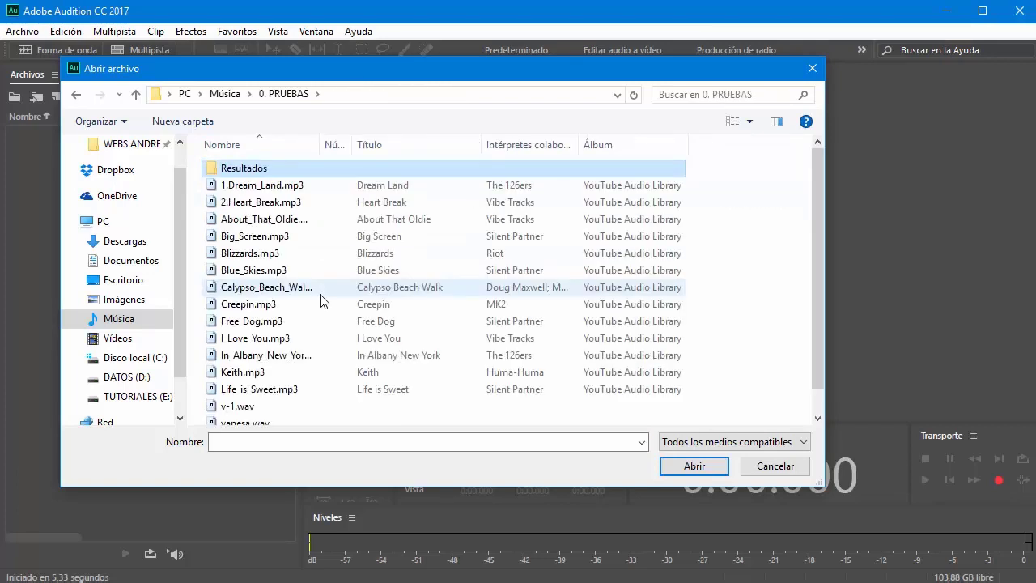
Open the video intro-vane.mp4 from the 0. PRUEBAS folder
{"action": "left_click", "coordinate": [404, 253]}
{"action": "left_click", "coordinate": [250, 373]}
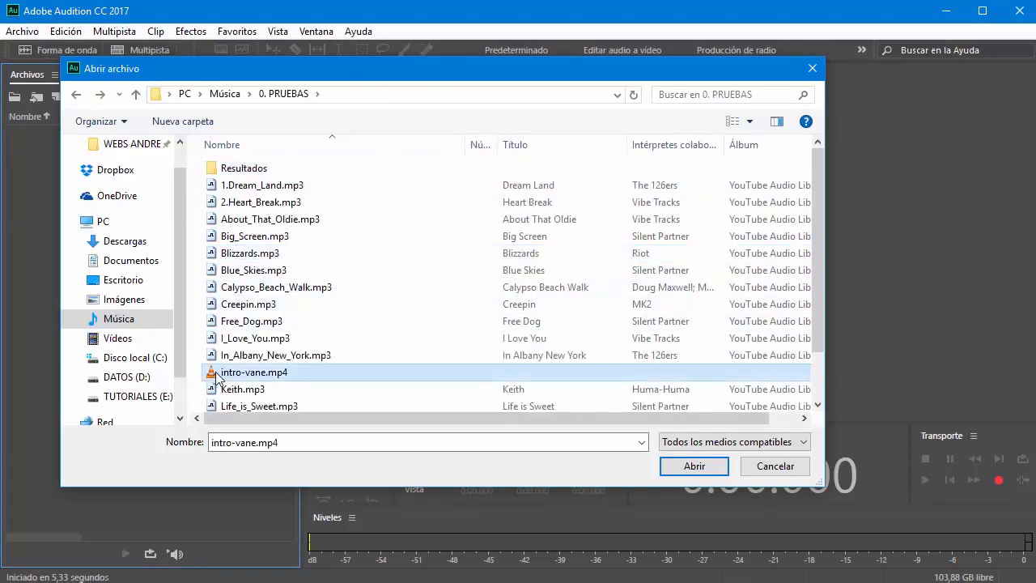
{"action": "left_click", "coordinate": [694, 466]}
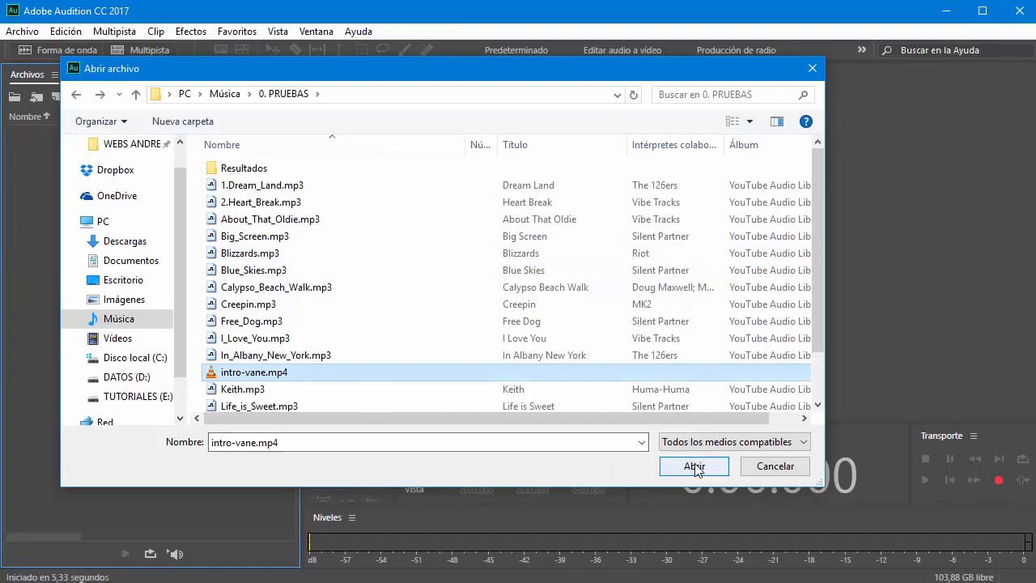
{"action": "left_click", "coordinate": [695, 467]}
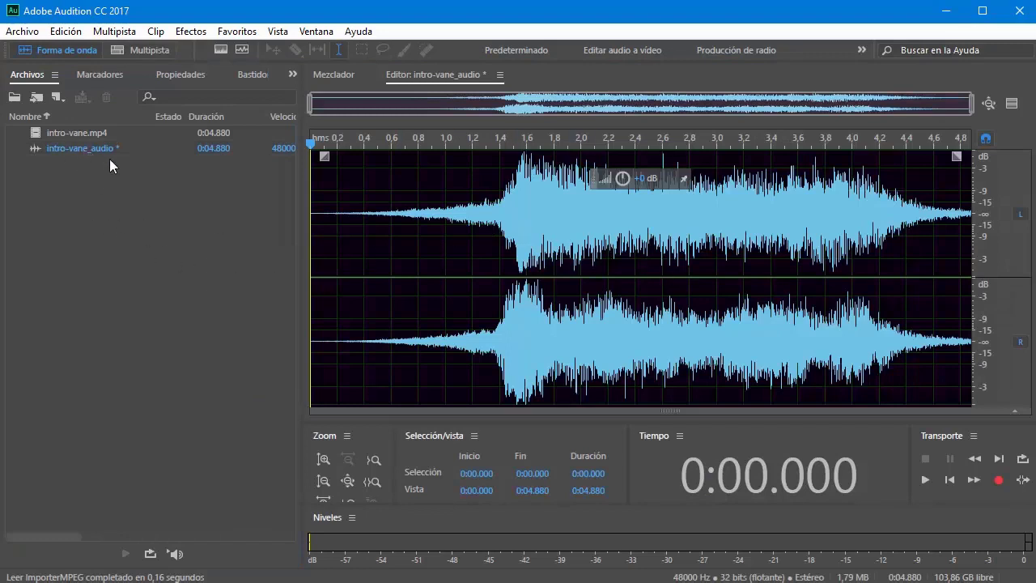
{"action": "left_click", "coordinate": [59, 134]}
{"action": "left_click", "coordinate": [112, 220]}
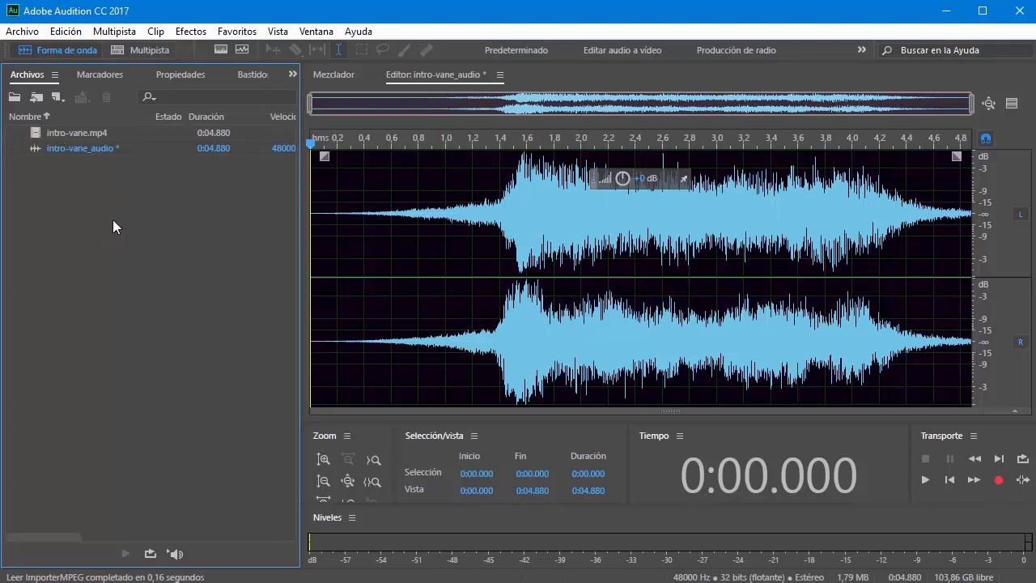
Start a new multitrack session and name it Mi video
{"action": "left_click", "coordinate": [145, 50]}
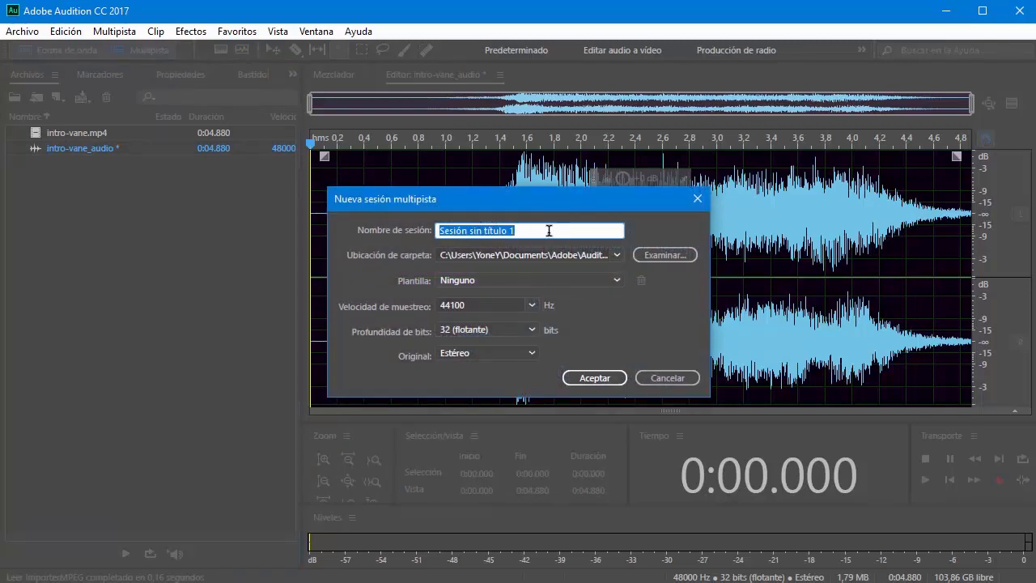
{"action": "type", "text": "Mi video"}
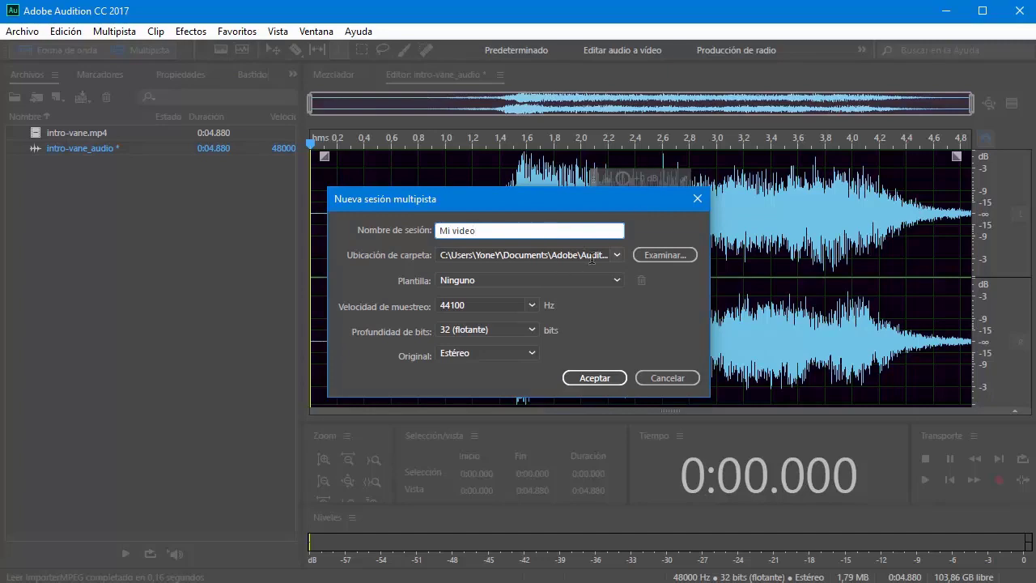
Set the new multitrack session's folder to Música > 0. PRUEBAS > Resultados > MULTIPISTA and create the session
{"action": "left_click", "coordinate": [663, 256]}
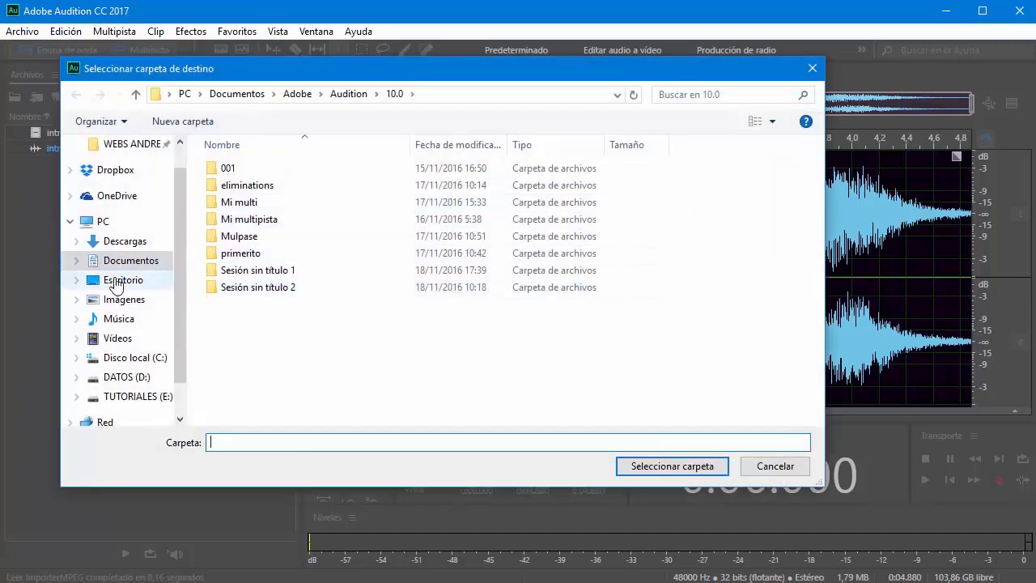
{"action": "left_click", "coordinate": [118, 319]}
{"action": "double_click", "coordinate": [235, 170]}
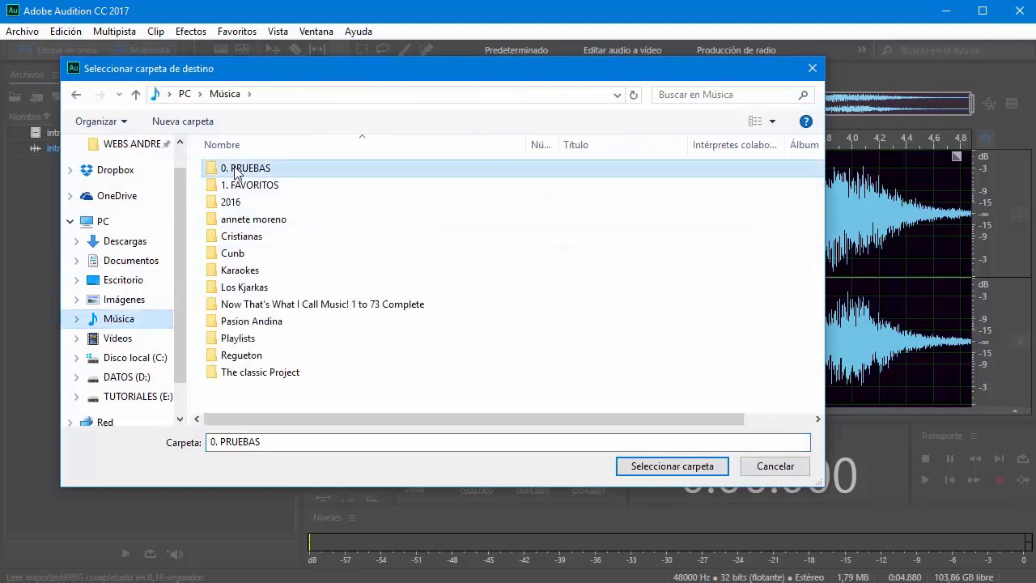
{"action": "double_click", "coordinate": [233, 173]}
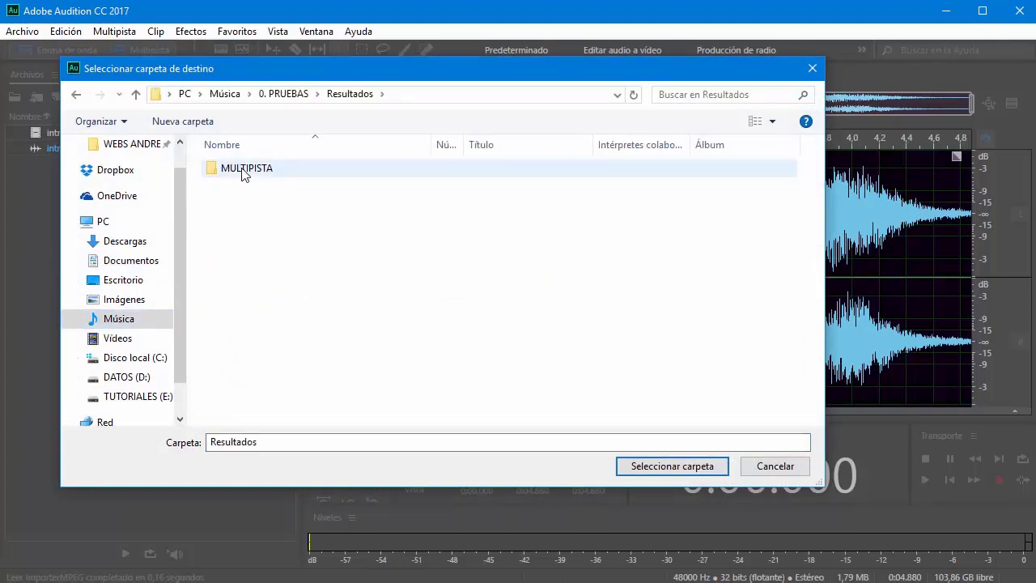
{"action": "double_click", "coordinate": [243, 172]}
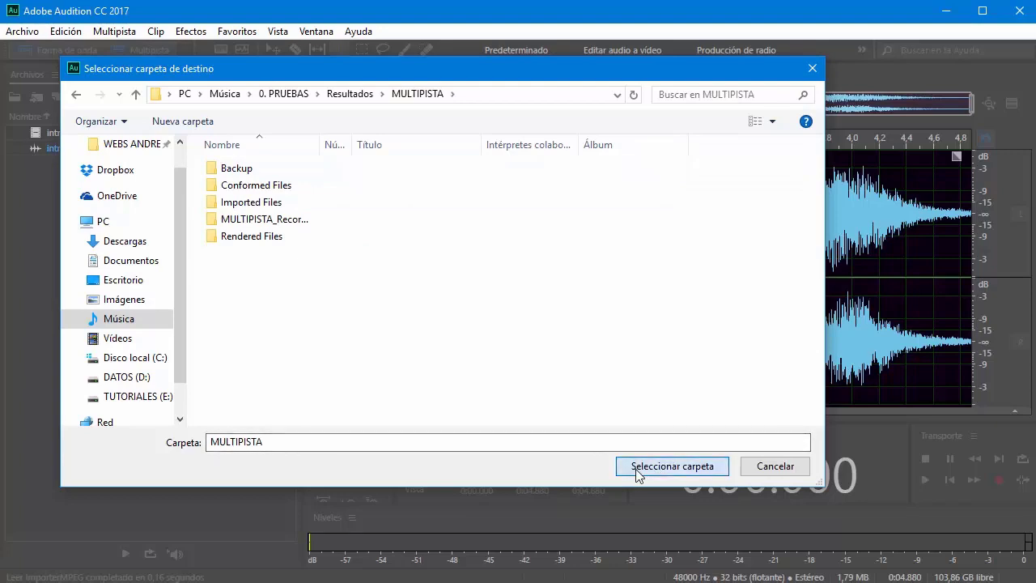
{"action": "left_click", "coordinate": [704, 467]}
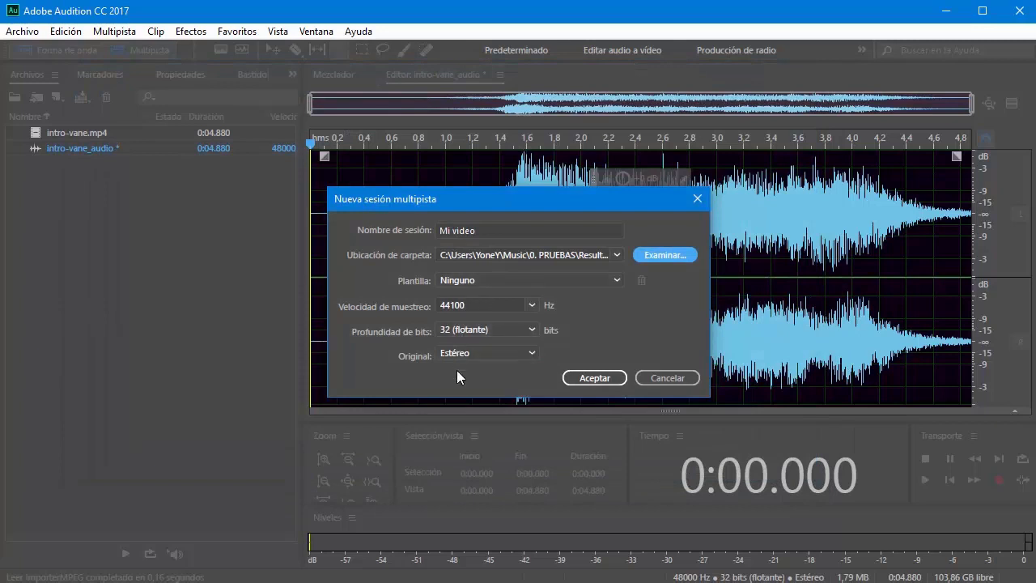
{"action": "left_click", "coordinate": [590, 377]}
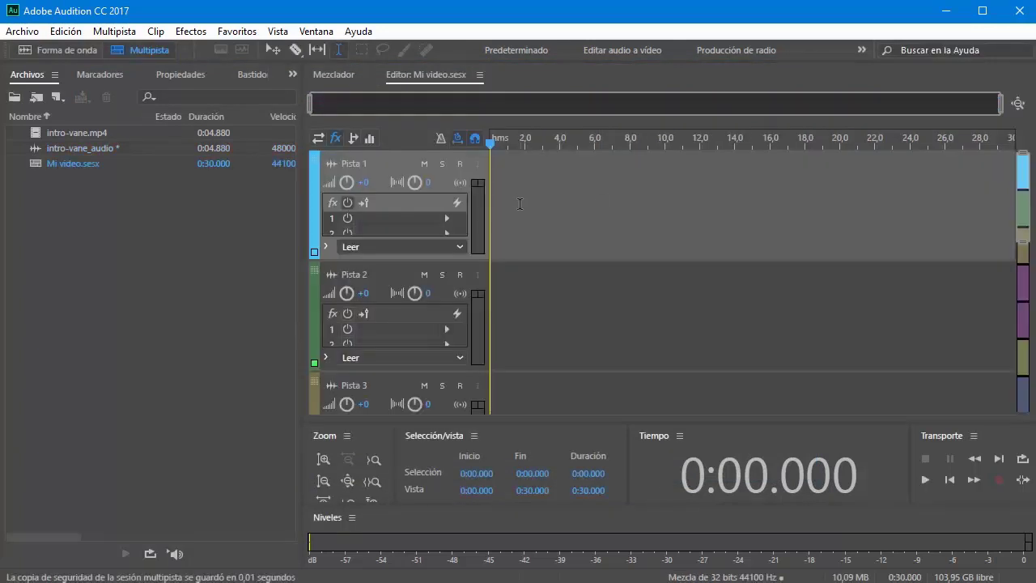
Add intro-vane.mp4 to the session timeline as the video reference, starting at about 5 seconds
{"action": "left_click", "coordinate": [64, 131]}
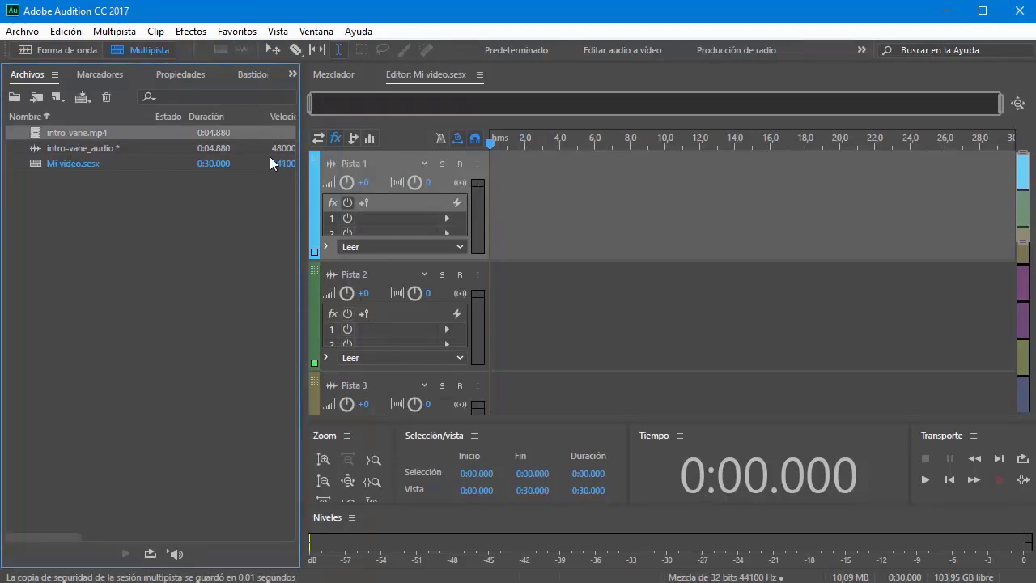
{"action": "left_click_drag", "start_coordinate": [68, 138], "coordinate": [585, 232]}
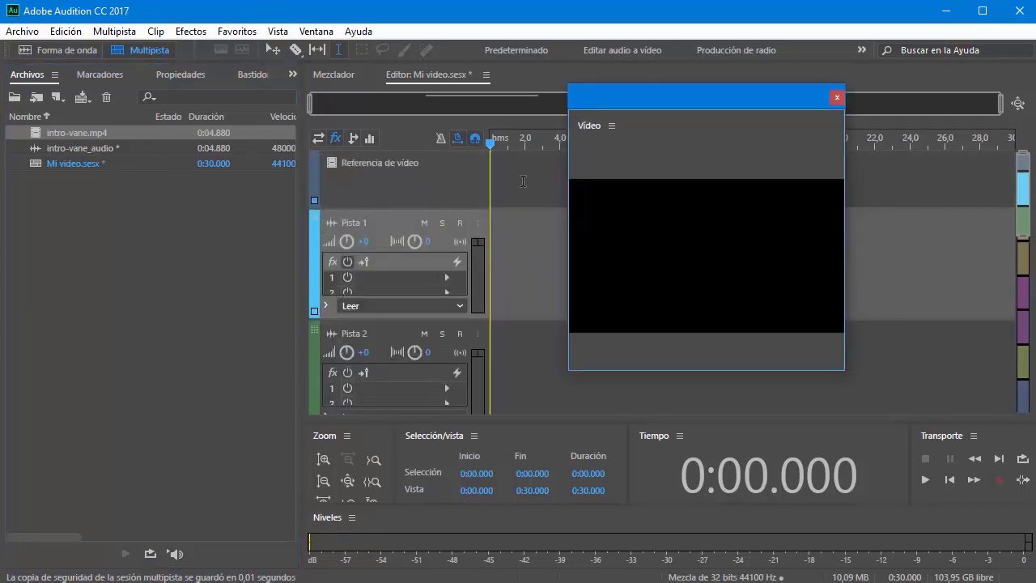
Dock the floating Vídeo panel as a narrow column between the Sonido esencial panel and the multitrack editor
{"action": "left_click_drag", "start_coordinate": [655, 98], "coordinate": [237, 159]}
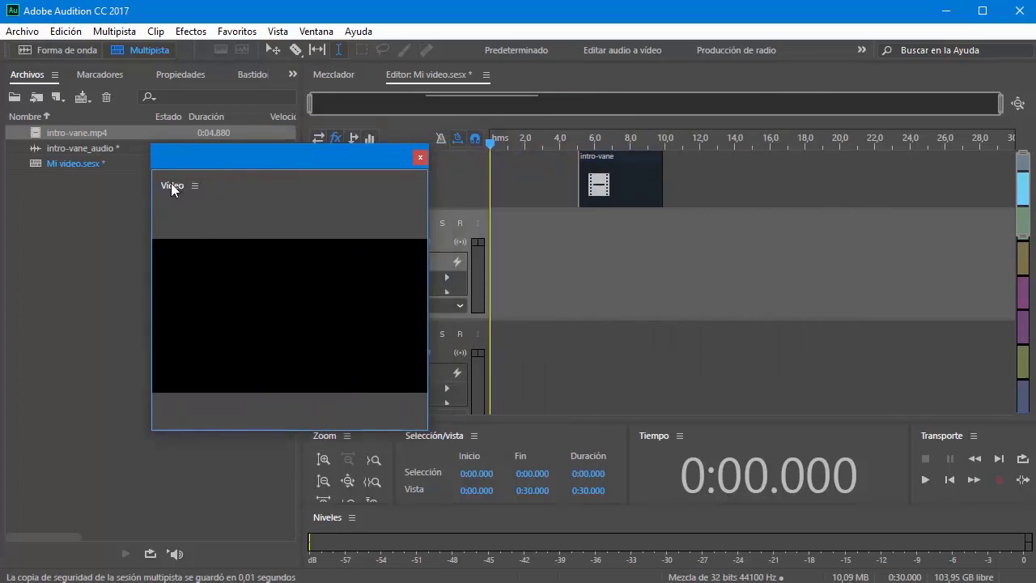
{"action": "left_click_drag", "start_coordinate": [171, 186], "coordinate": [267, 78]}
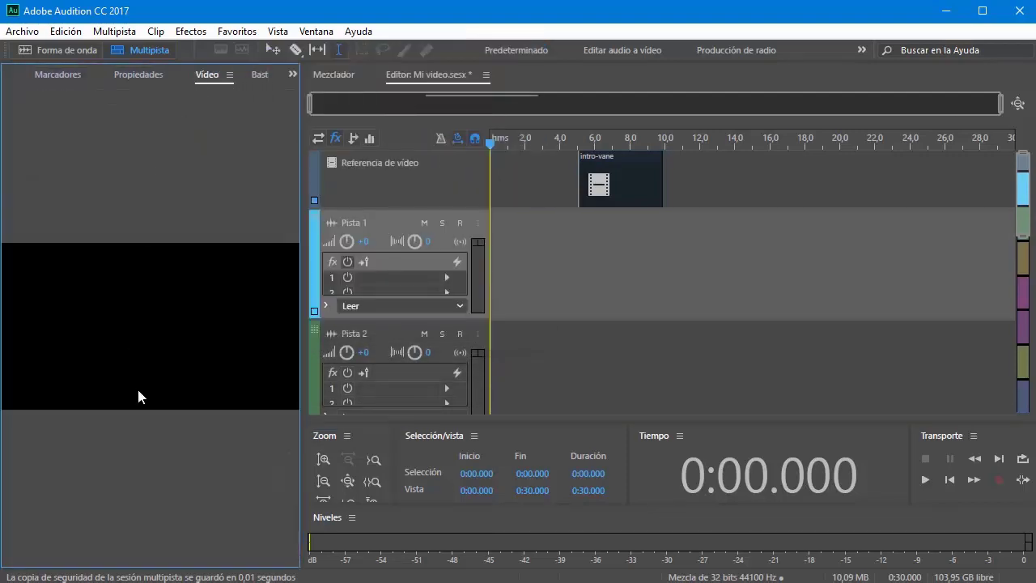
{"action": "left_click_drag", "start_coordinate": [205, 74], "coordinate": [287, 202]}
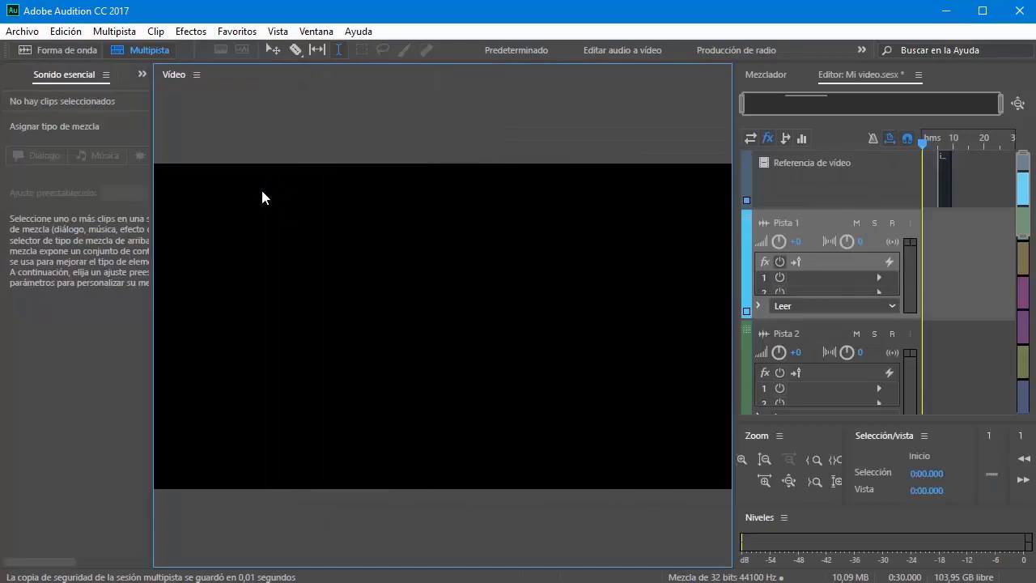
{"action": "left_click_drag", "start_coordinate": [175, 73], "coordinate": [139, 70]}
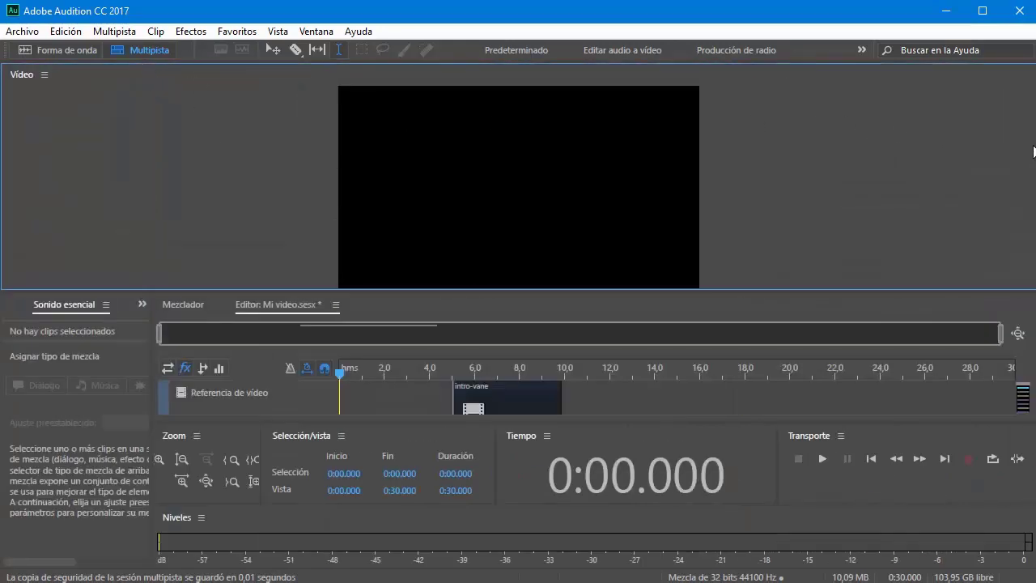
{"action": "mouse_move", "coordinate": [1033, 151]}
{"action": "left_mouse_down"}
{"action": "mouse_move", "coordinate": [914, 145]}
{"action": "mouse_move", "coordinate": [1034, 144]}
{"action": "left_mouse_up"}
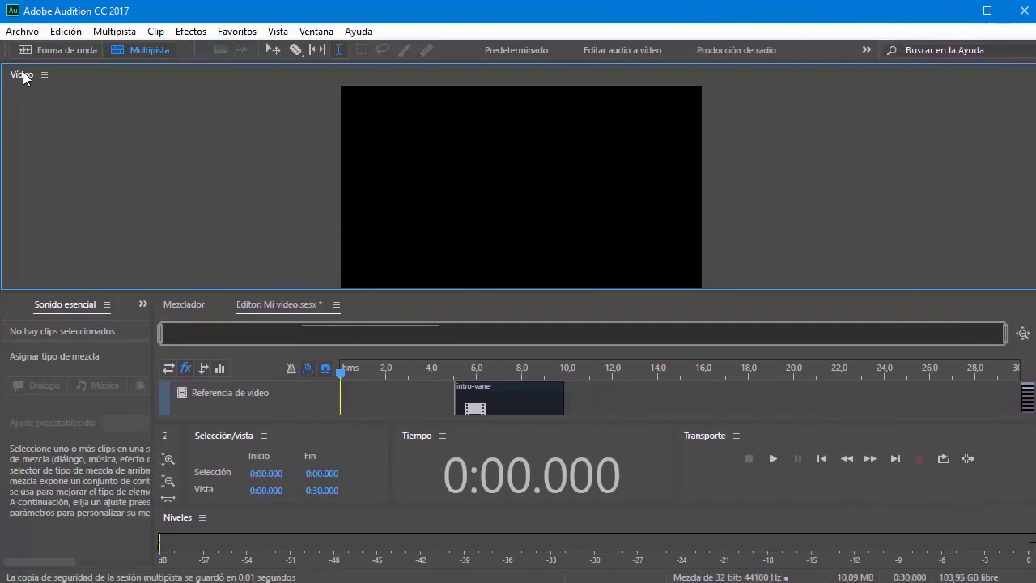
{"action": "left_click_drag", "start_coordinate": [23, 77], "coordinate": [154, 332]}
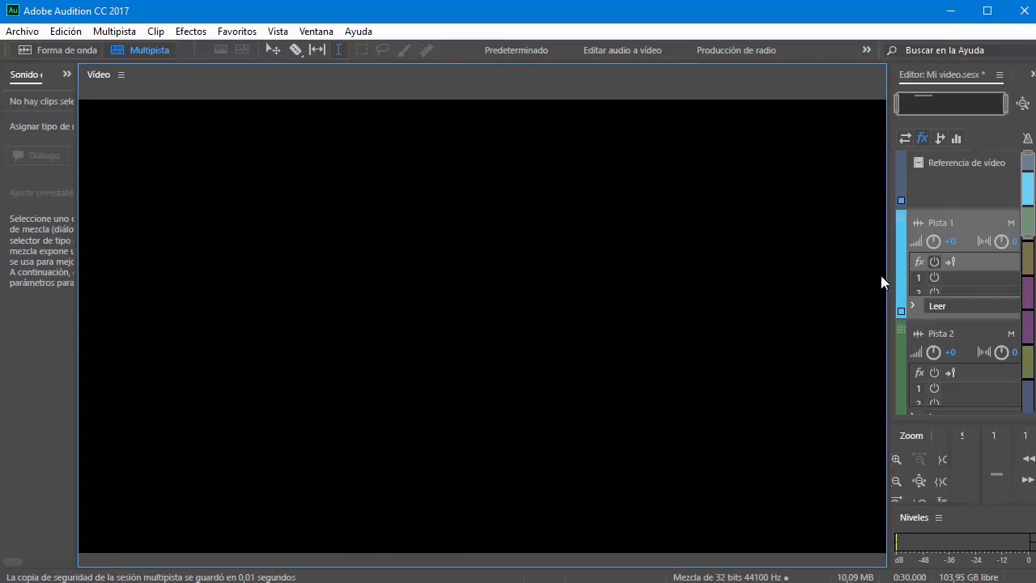
{"action": "left_click_drag", "start_coordinate": [888, 277], "coordinate": [363, 277]}
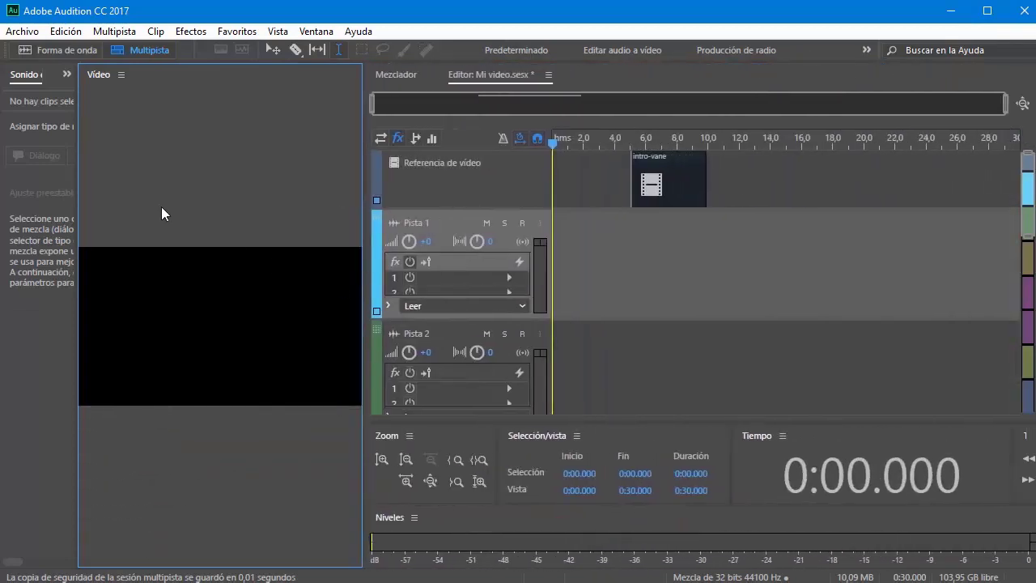
{"action": "left_click_drag", "start_coordinate": [79, 188], "coordinate": [163, 189]}
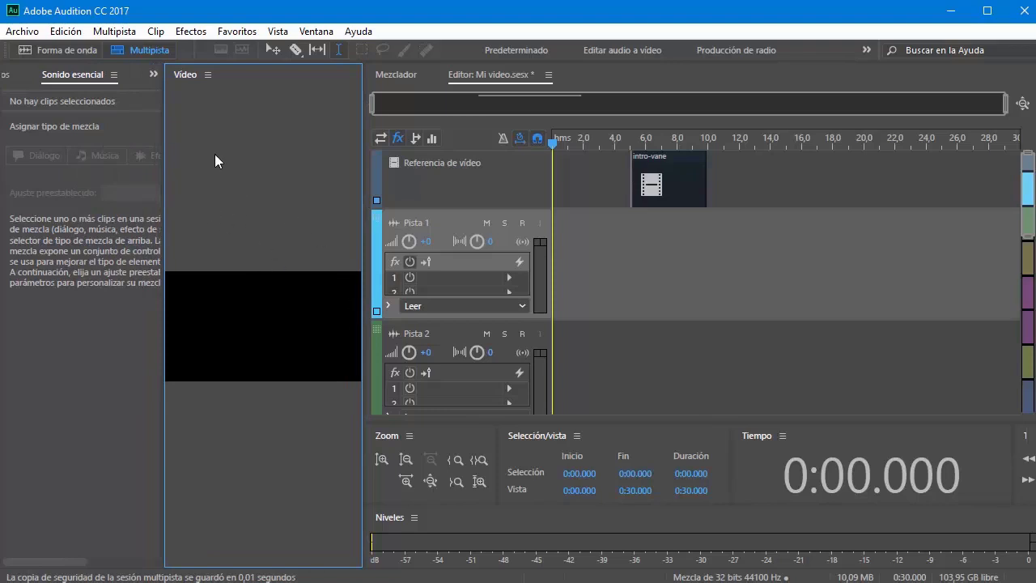
Play the intro-vane video clip briefly from about 6 seconds to preview it in the Vídeo panel
{"action": "left_click", "coordinate": [646, 180]}
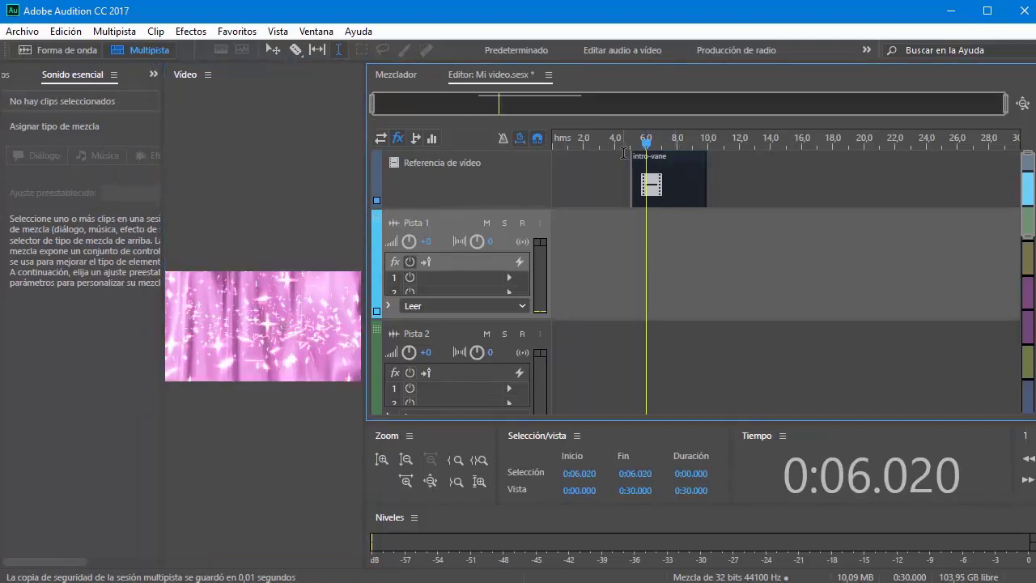
{"action": "key", "text": "space"}
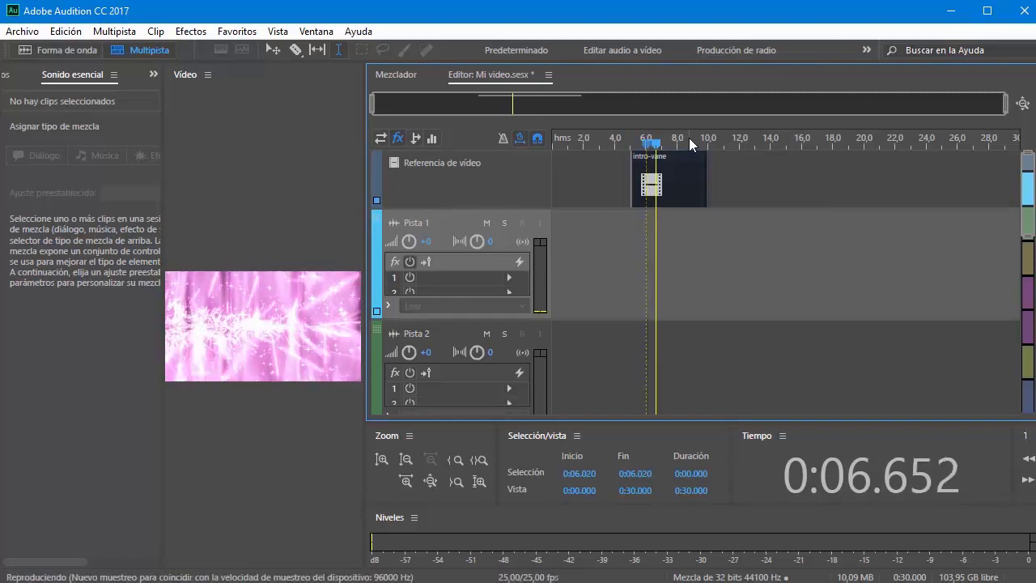
{"action": "key", "text": "space"}
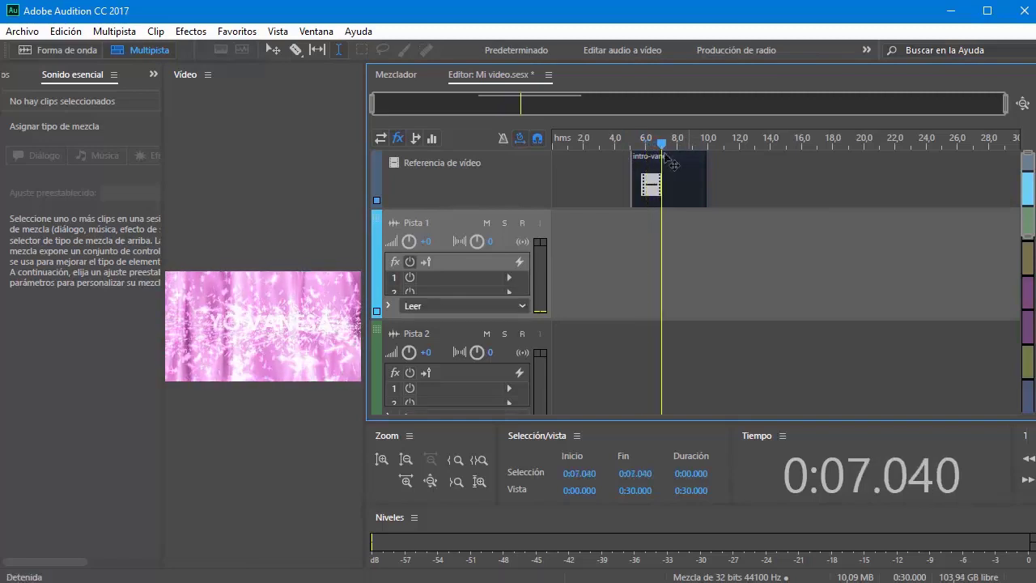
Bring back the Archivos panel and select the intro-vane_audio file
{"action": "left_click", "coordinate": [7, 75]}
{"action": "left_click", "coordinate": [152, 75]}
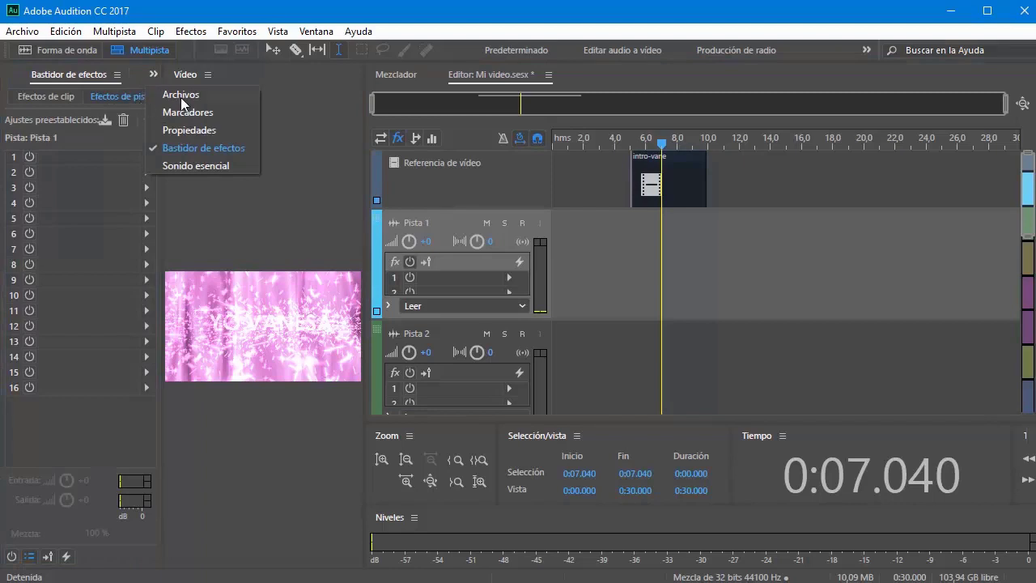
{"action": "left_click", "coordinate": [180, 96]}
{"action": "left_click", "coordinate": [81, 149]}
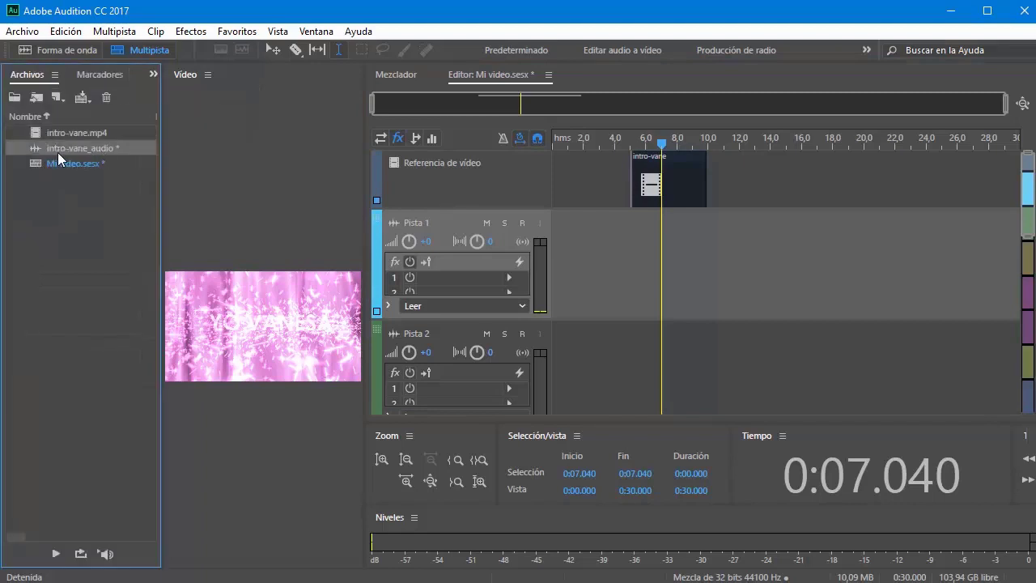
Move the intro-vane video clip to the start of the timeline and return the playhead to 0:00.000
{"action": "left_click", "coordinate": [686, 170]}
{"action": "left_click_drag", "start_coordinate": [683, 168], "coordinate": [603, 169]}
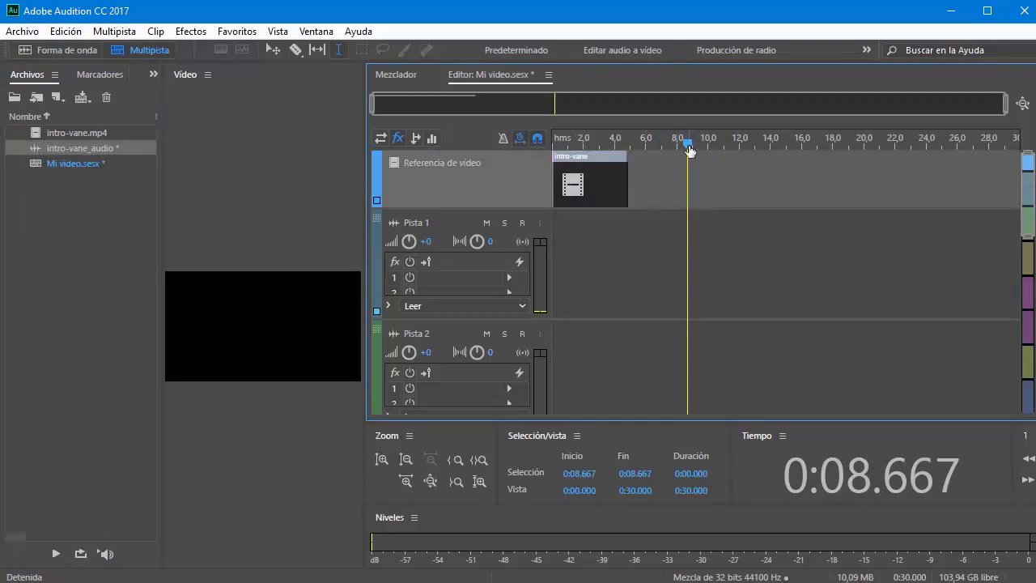
{"action": "left_click_drag", "start_coordinate": [689, 152], "coordinate": [529, 160]}
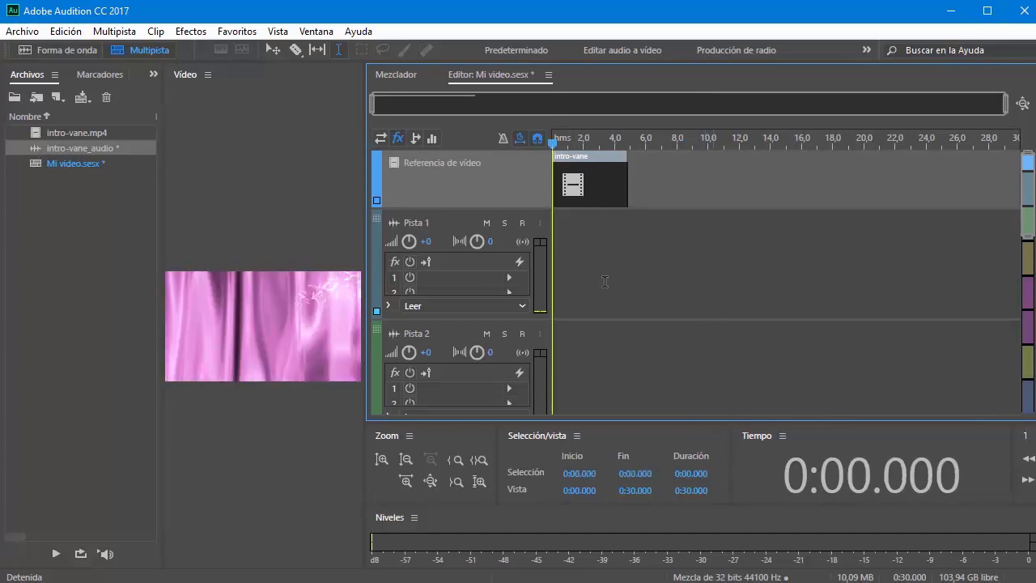
Import 2.Heart_Break.mp3 from 0. PRUEBAS, place it at the start of Pista 1 and play it with the video
{"action": "double_click", "coordinate": [53, 209]}
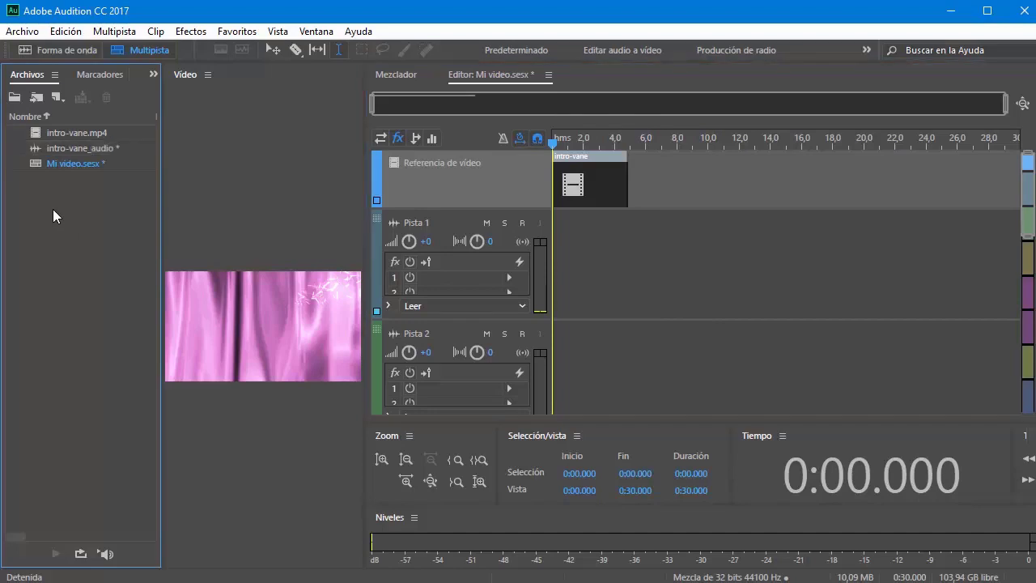
{"action": "left_click", "coordinate": [255, 202]}
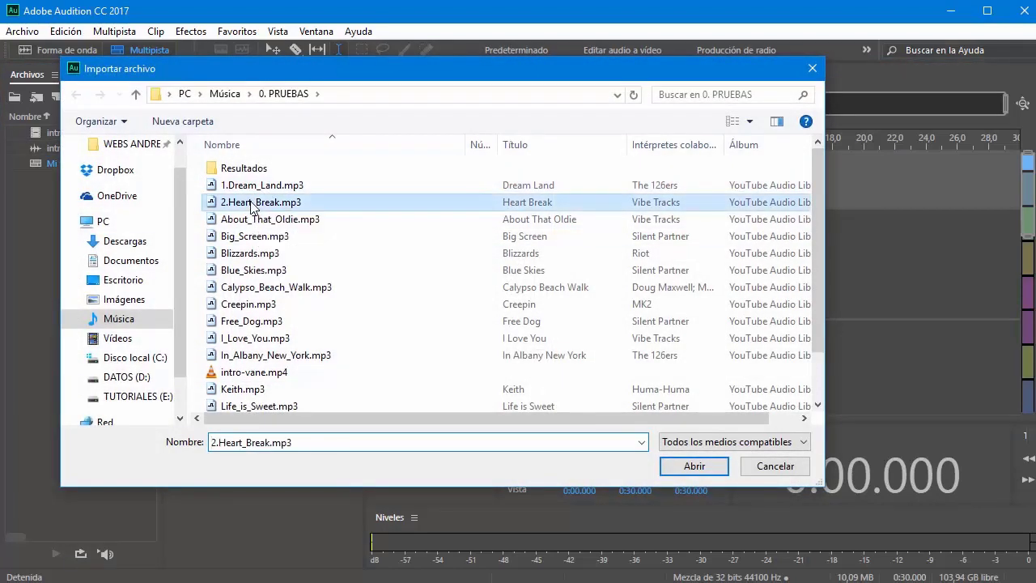
{"action": "left_click", "coordinate": [692, 466]}
{"action": "left_click_drag", "start_coordinate": [61, 131], "coordinate": [556, 275]}
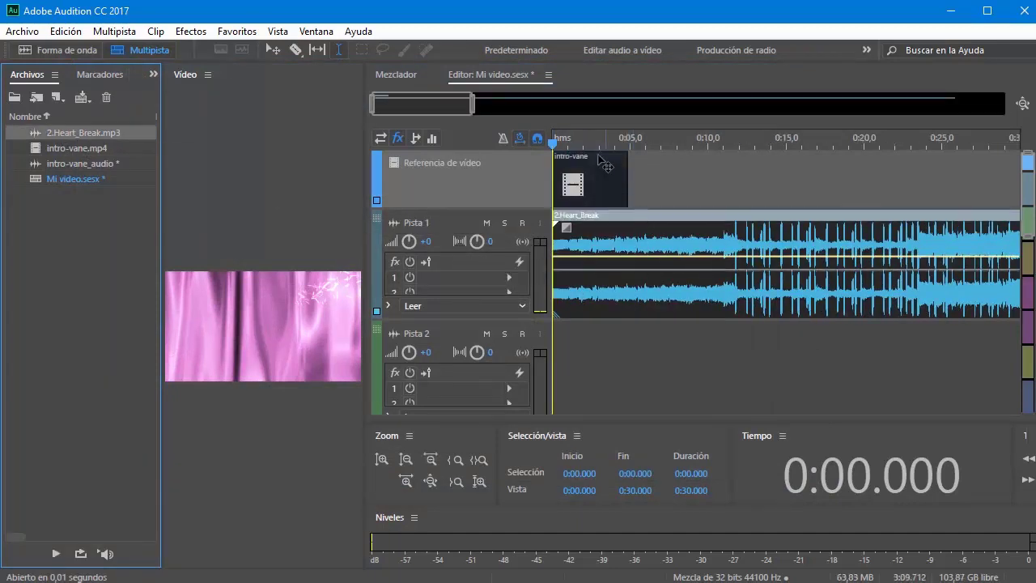
{"action": "key", "text": "space"}
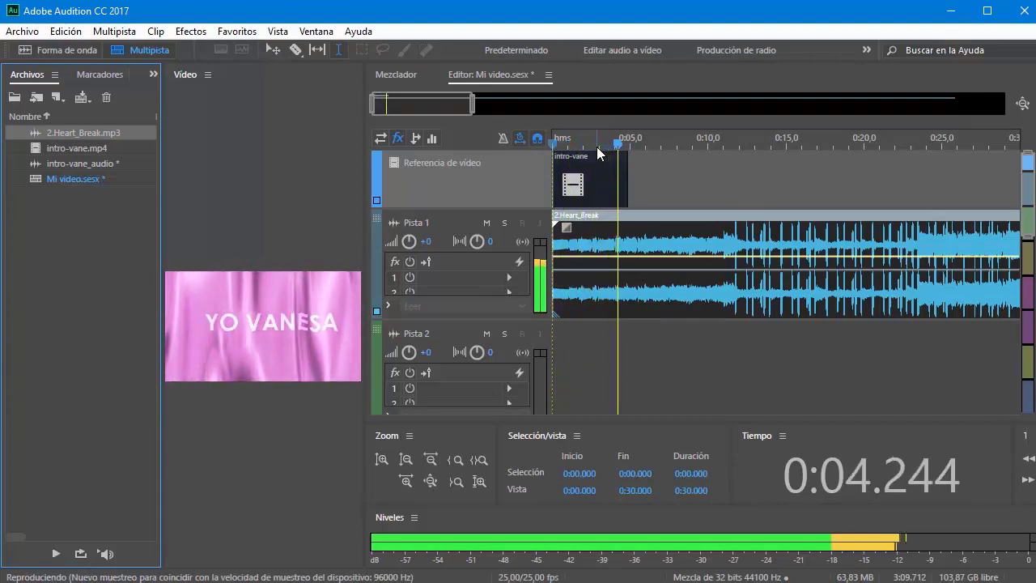
{"action": "key", "text": "space"}
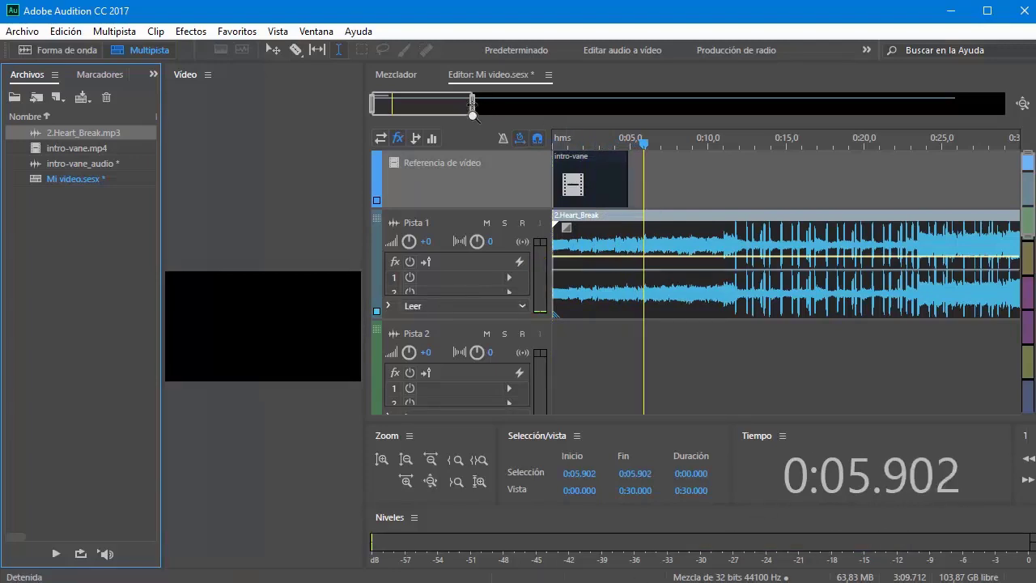
Trim the 2.Heart_Break clip to its section from about 10 to 20 seconds and move it to the timeline start
{"action": "left_click_drag", "start_coordinate": [473, 105], "coordinate": [995, 126]}
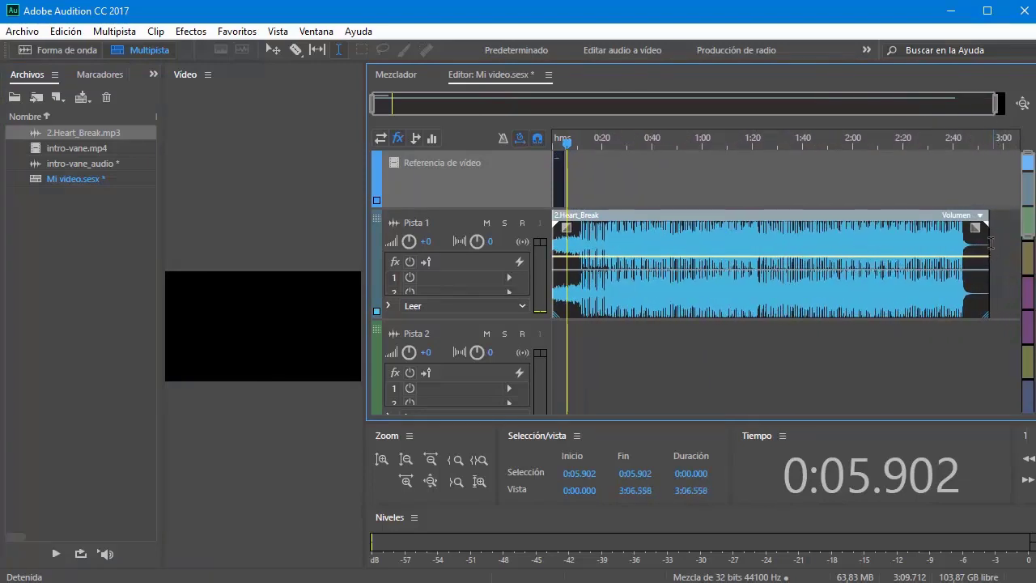
{"action": "left_click_drag", "start_coordinate": [984, 239], "coordinate": [600, 236]}
{"action": "left_click_drag", "start_coordinate": [994, 103], "coordinate": [435, 106]}
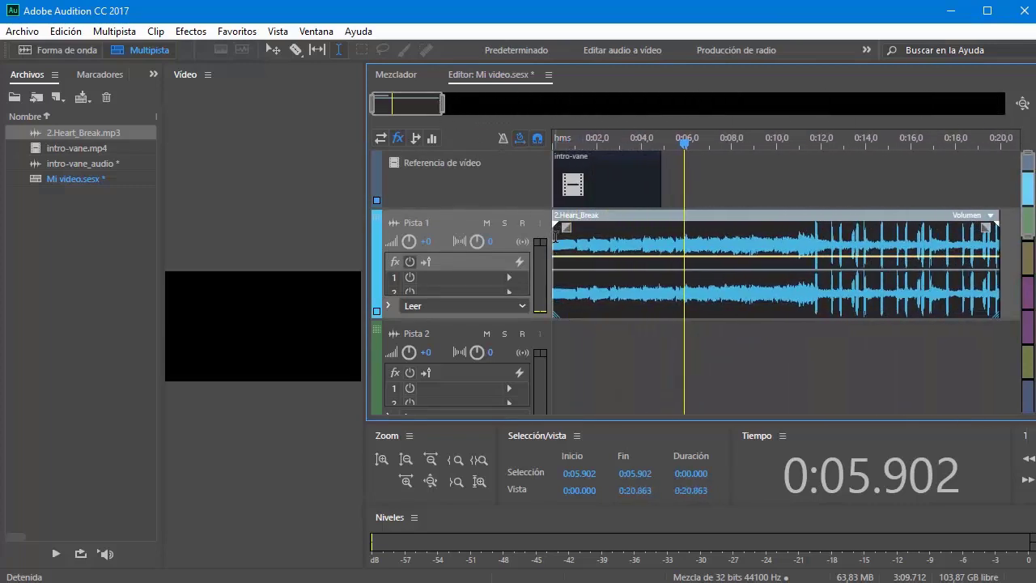
{"action": "left_click_drag", "start_coordinate": [554, 238], "coordinate": [775, 237]}
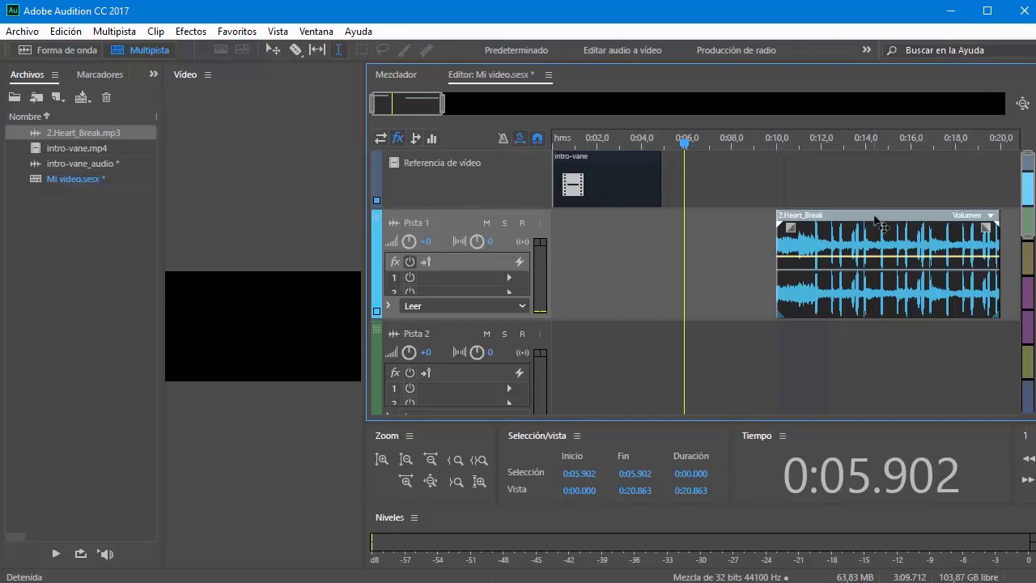
{"action": "left_click_drag", "start_coordinate": [870, 218], "coordinate": [637, 218]}
Play the trimmed music with the video from the beginning of the session for a short check
{"action": "key", "text": "Home"}
{"action": "key", "text": "space"}
{"action": "key", "text": "space"}
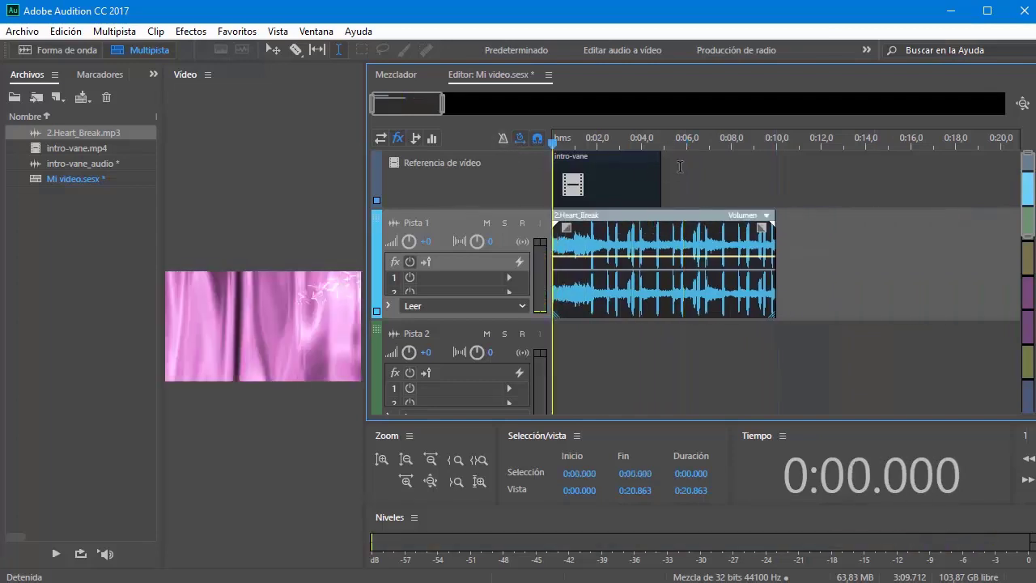
{"action": "key", "text": "space"}
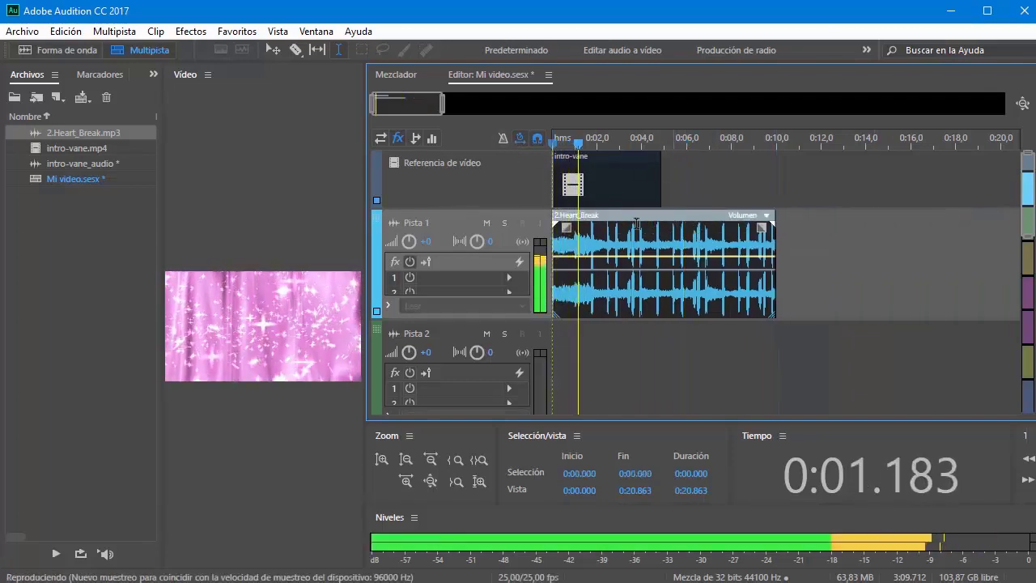
{"action": "key", "text": "space"}
Fade the 2.Heart_Break clip in and out, trim its end to the video clip's end, and play the result
{"action": "left_click_drag", "start_coordinate": [564, 230], "coordinate": [594, 228]}
{"action": "key", "text": "Home"}
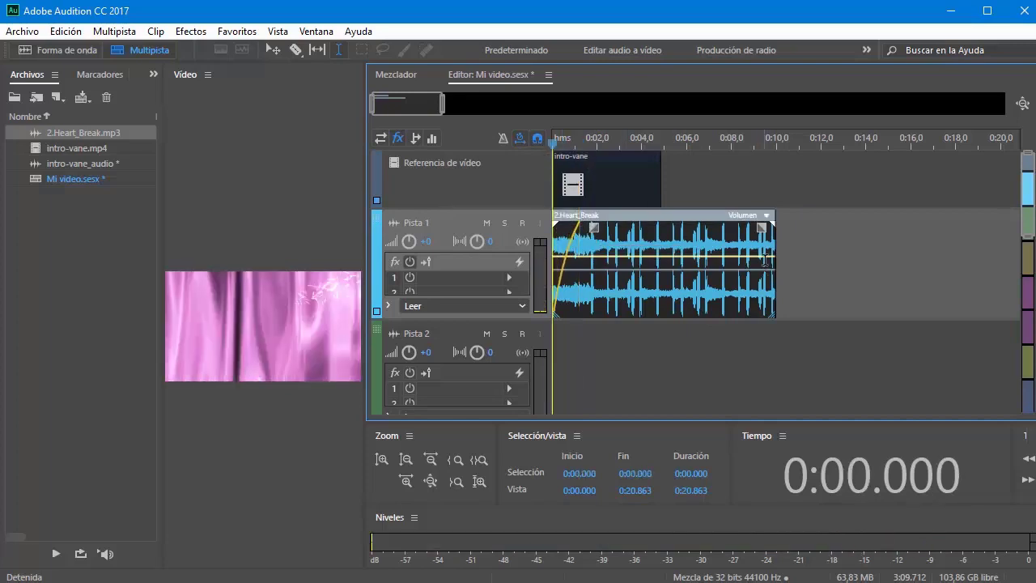
{"action": "mouse_move", "coordinate": [776, 259]}
{"action": "left_mouse_down"}
{"action": "mouse_move", "coordinate": [657, 227]}
{"action": "mouse_move", "coordinate": [609, 229]}
{"action": "left_mouse_up"}
{"action": "key", "text": "space"}
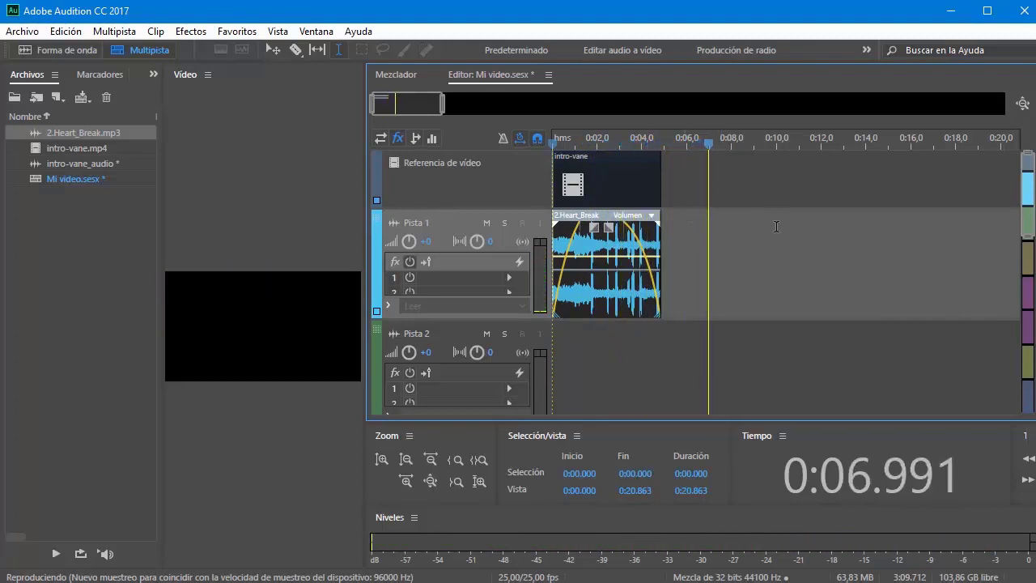
Stop the playback, switch to Premiere Pro, and create and save a new project named Sin título with the default settings
{"action": "key", "text": "space"}
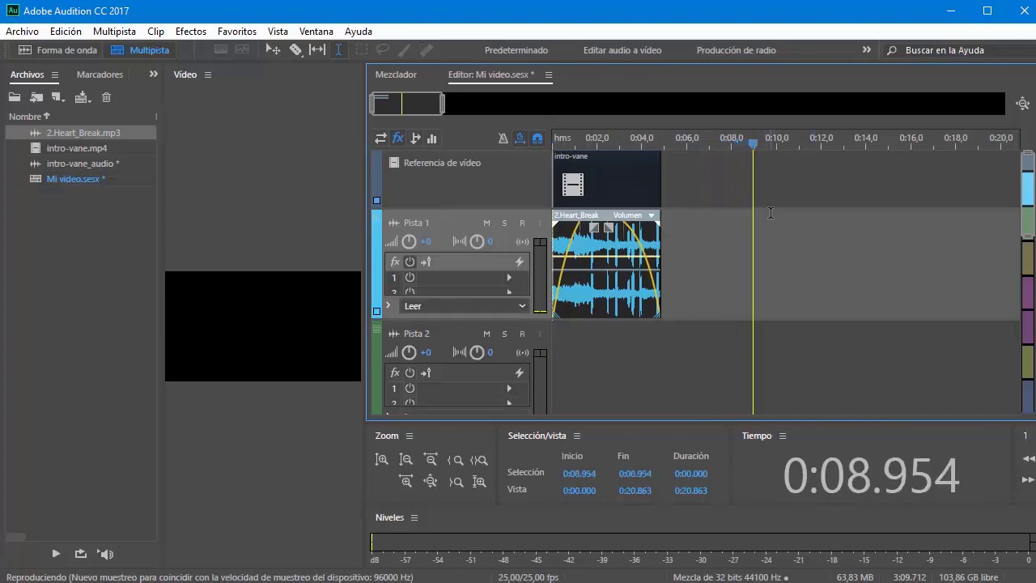
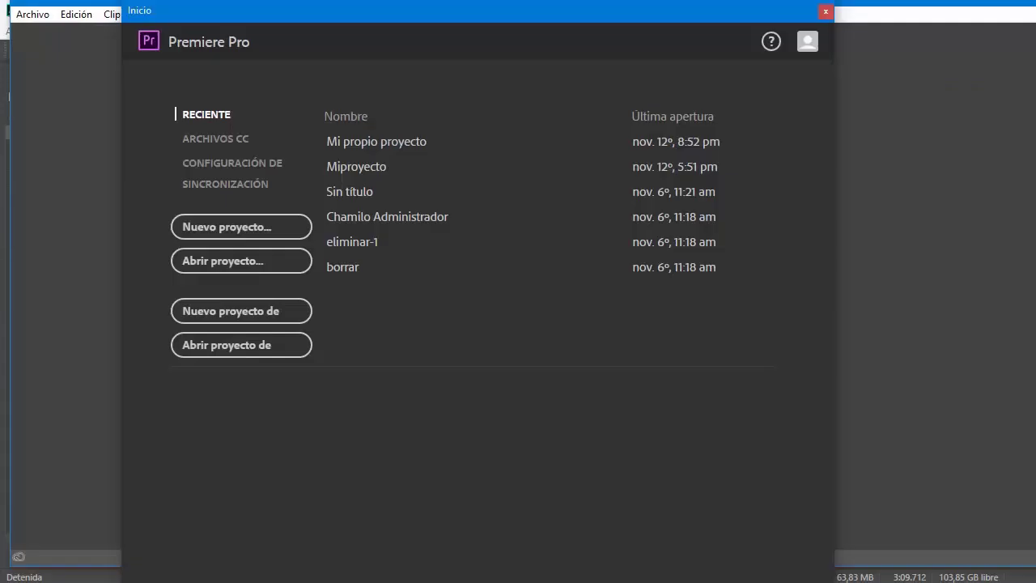
{"action": "left_click_drag", "start_coordinate": [289, 15], "coordinate": [287, 24]}
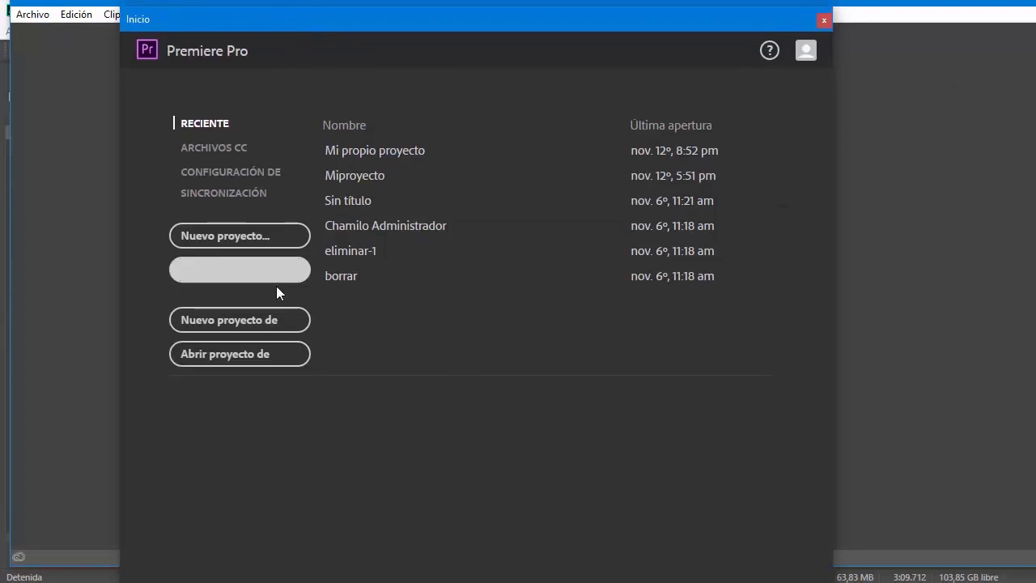
{"action": "left_click", "coordinate": [231, 243]}
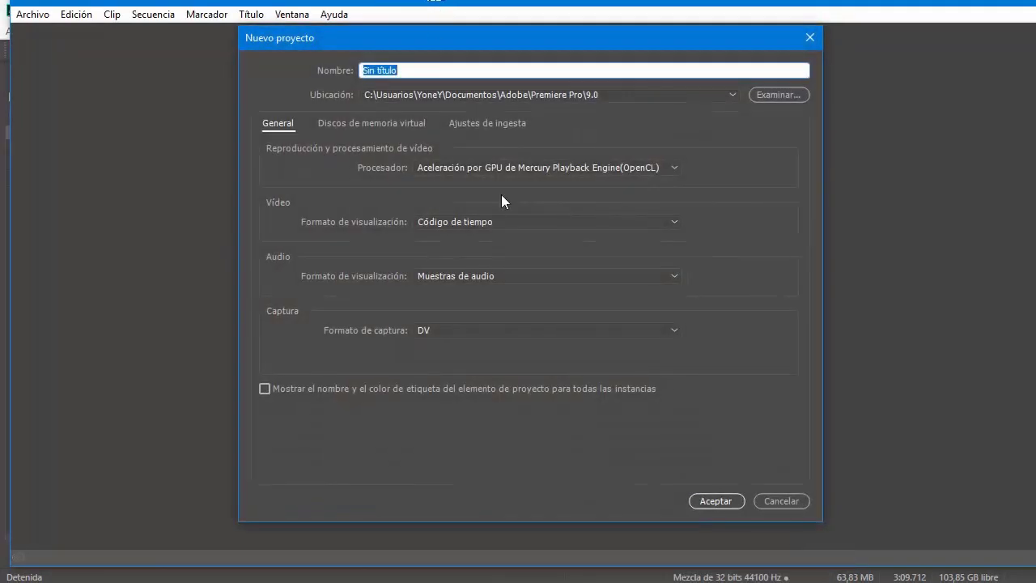
{"action": "left_click", "coordinate": [789, 502]}
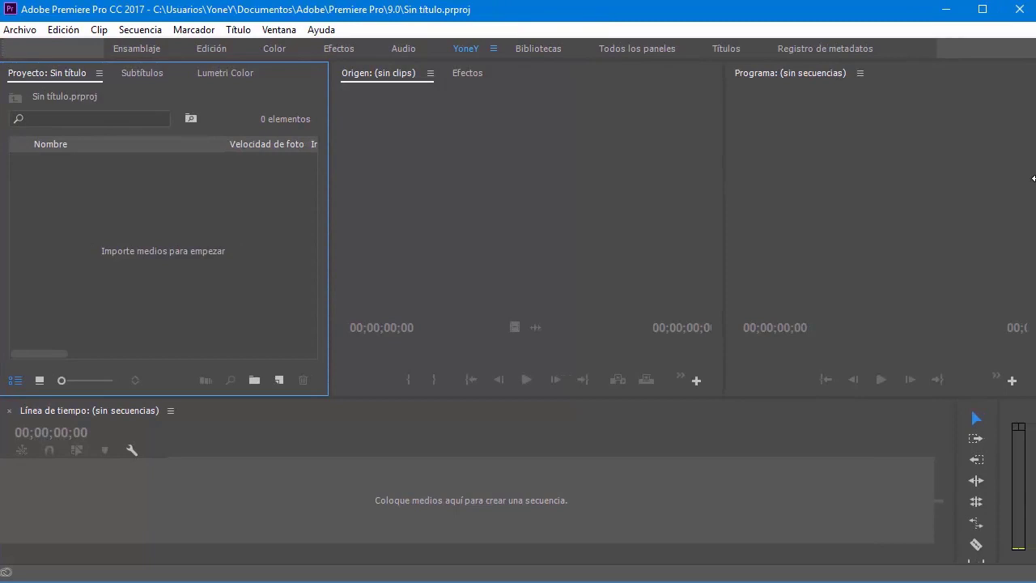
{"action": "left_click_drag", "start_coordinate": [1034, 178], "coordinate": [1032, 179]}
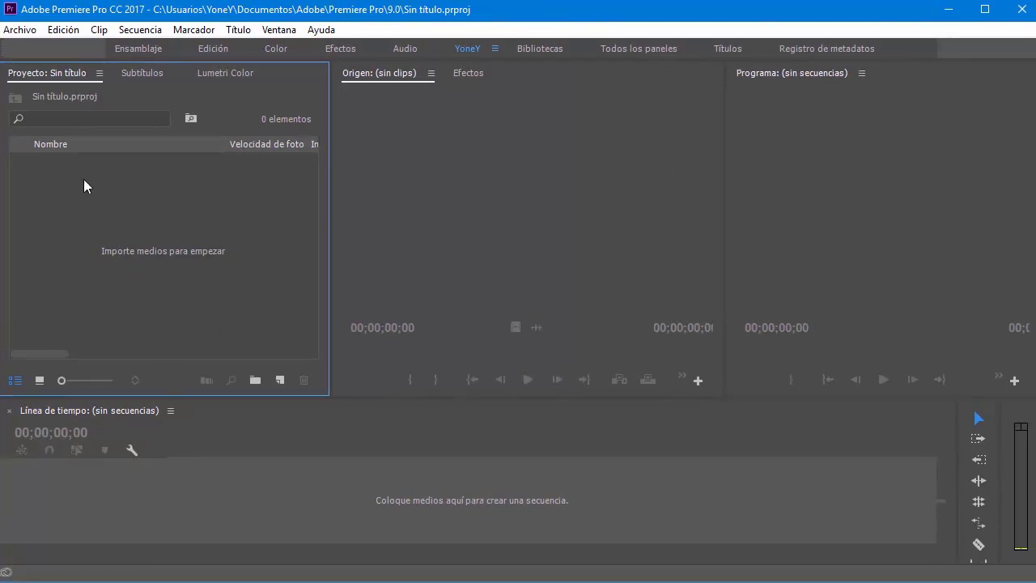
{"action": "key", "text": "ctrl+s"}
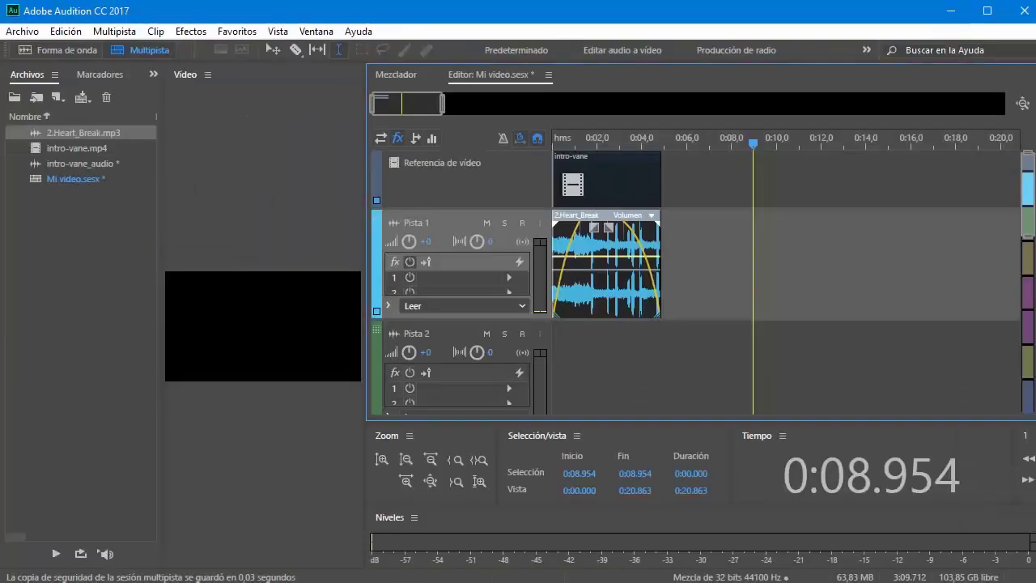
{"action": "left_click", "coordinate": [110, 32]}
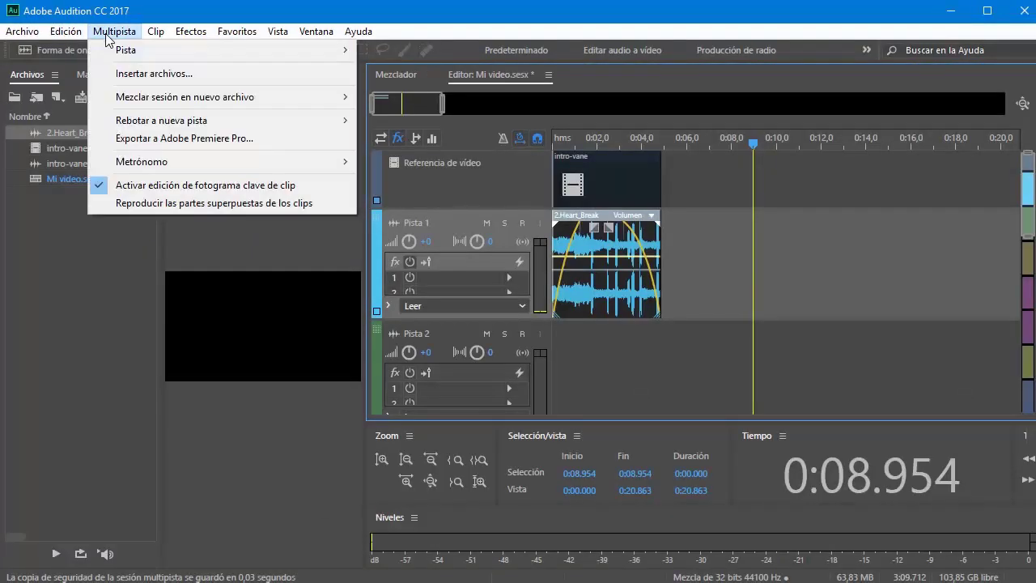
{"action": "mouse_move", "coordinate": [71, 34]}
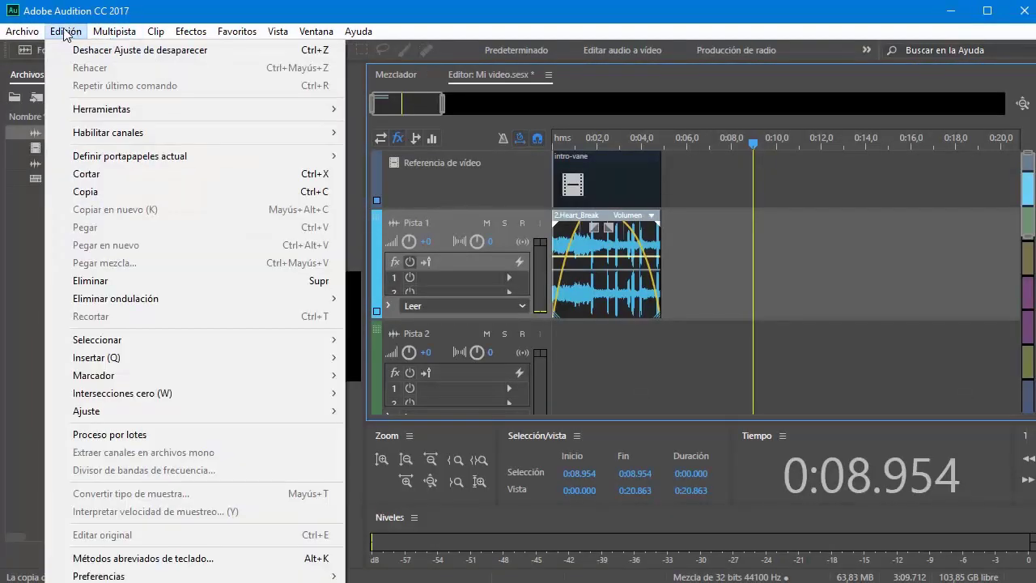
{"action": "mouse_move", "coordinate": [121, 34]}
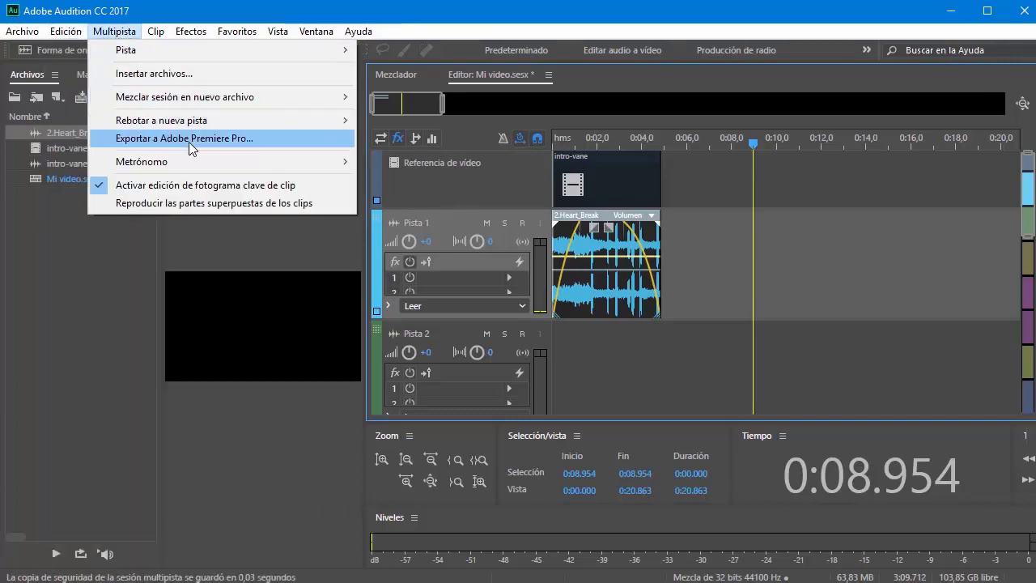
{"action": "left_click", "coordinate": [309, 255]}
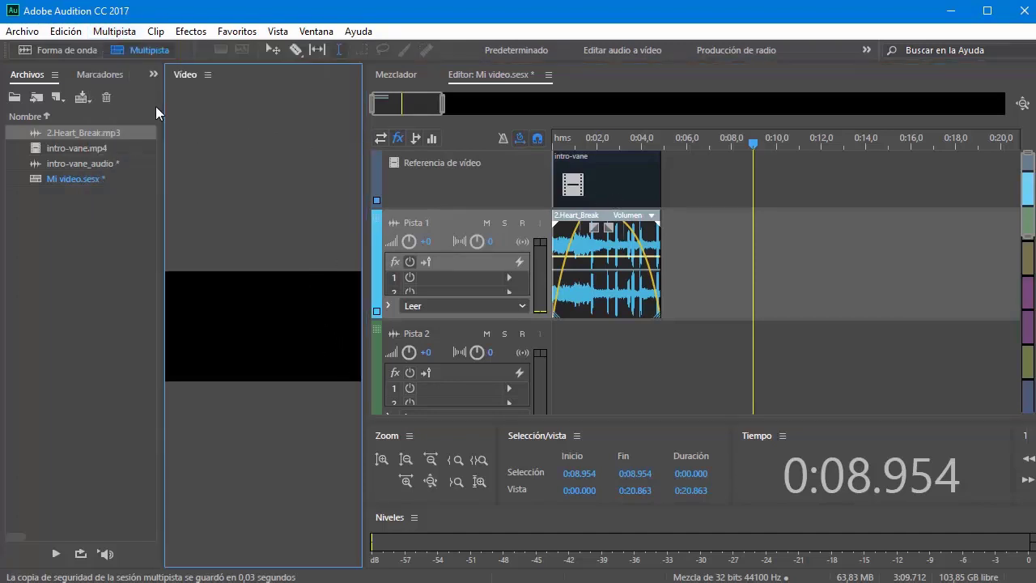
{"action": "left_click", "coordinate": [64, 179]}
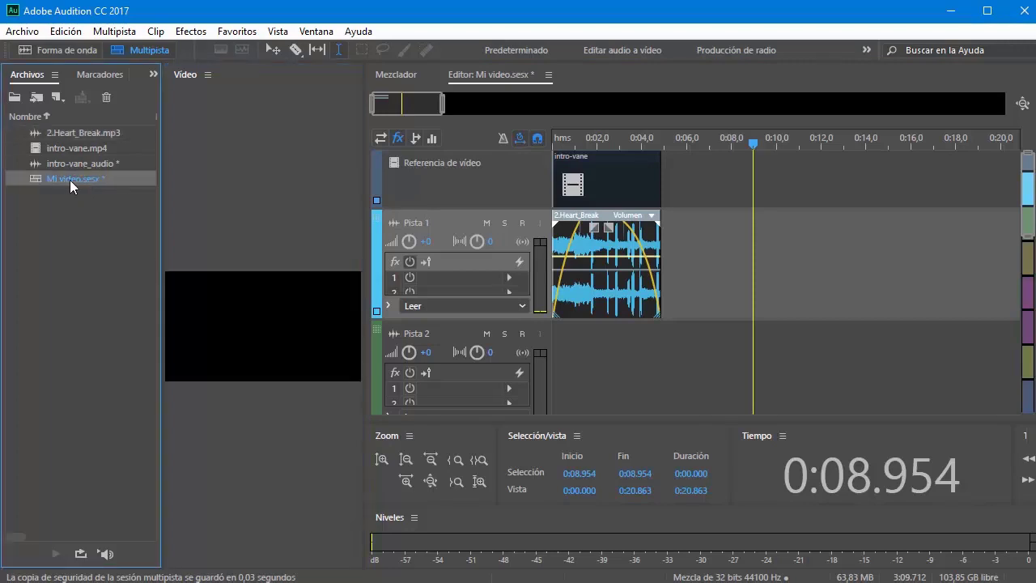
{"action": "left_click", "coordinate": [123, 33]}
{"action": "mouse_move", "coordinate": [116, 162]}
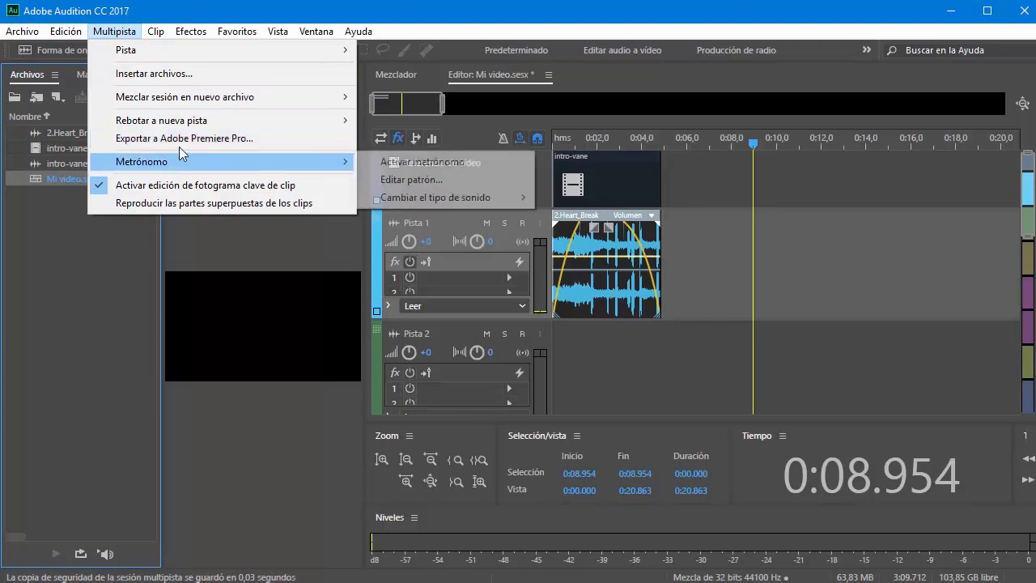
{"action": "left_click", "coordinate": [179, 139]}
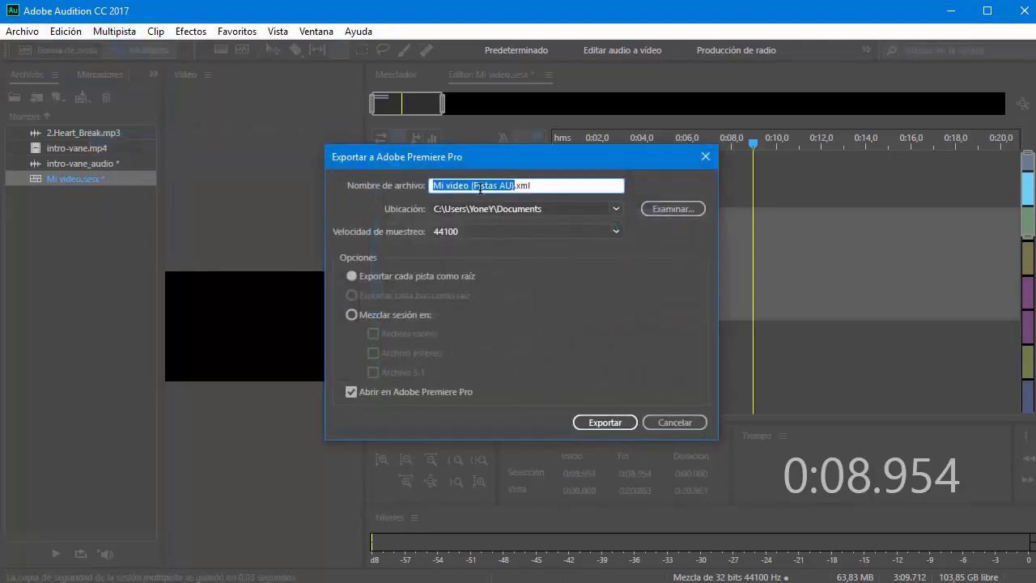
{"action": "left_click", "coordinate": [671, 421]}
Shift the 2.Heart_Break clip slightly later, trim its end to the video clip's end, and save the session with its media files copied
{"action": "left_click_drag", "start_coordinate": [603, 220], "coordinate": [612, 220]}
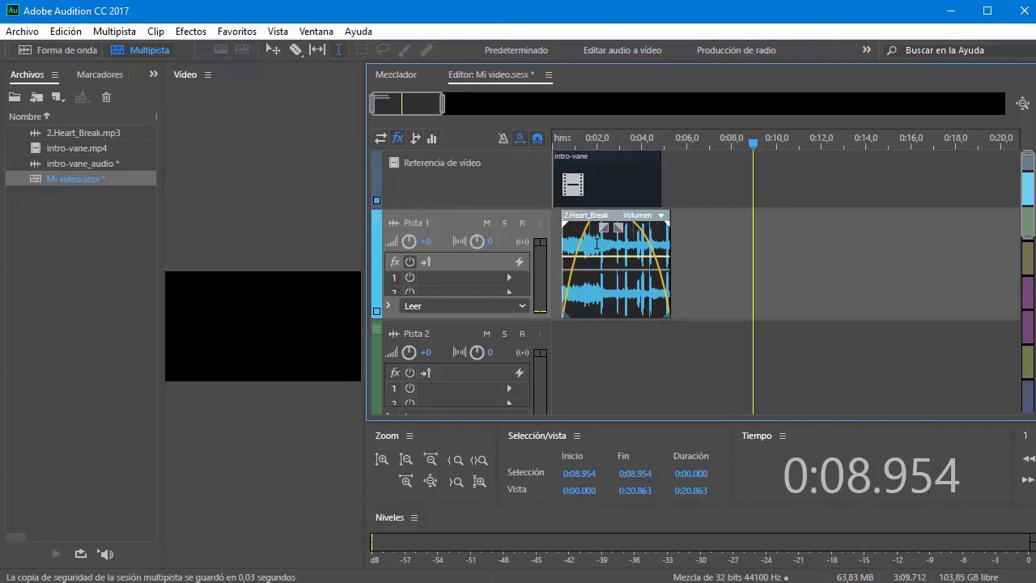
{"action": "left_click_drag", "start_coordinate": [671, 244], "coordinate": [660, 244]}
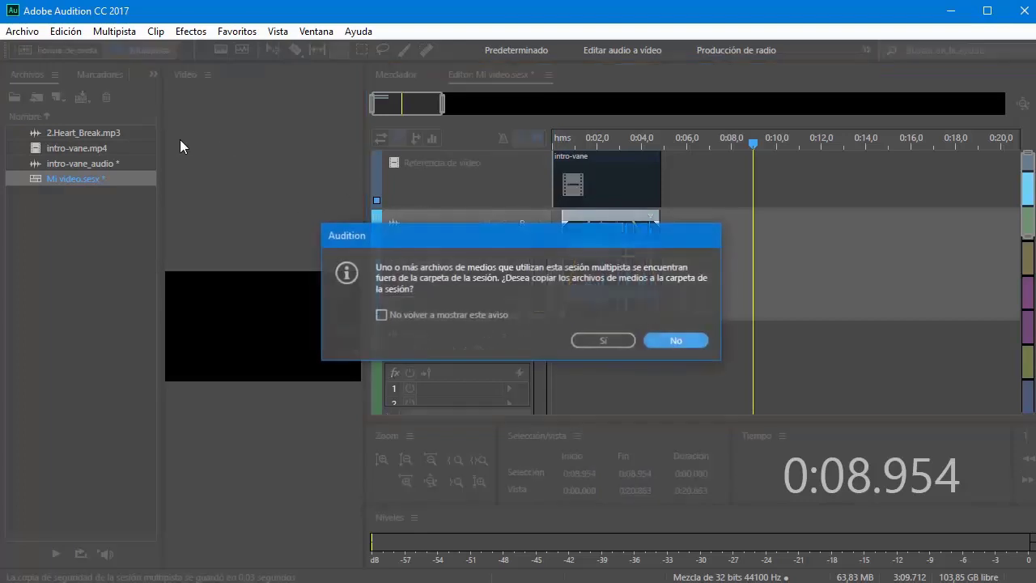
{"action": "left_click", "coordinate": [589, 339]}
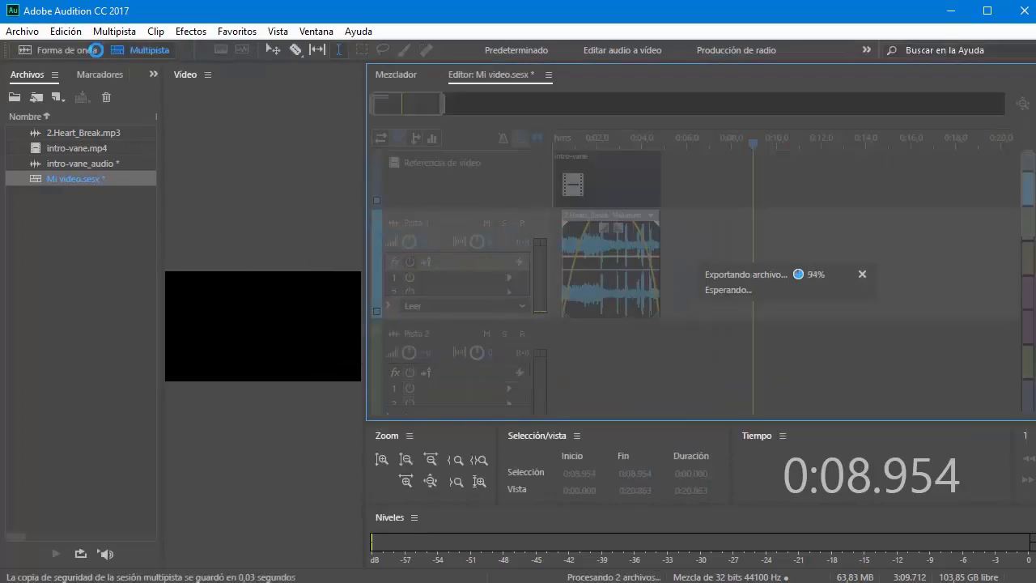
Export the Mi video session to Adobe Premiere Pro as Mi video (Pistas AU).xml in Música\0. PRUEBAS\Resultados\MULTIPISTA, with opening in Premiere Pro enabled
{"action": "left_click", "coordinate": [123, 36]}
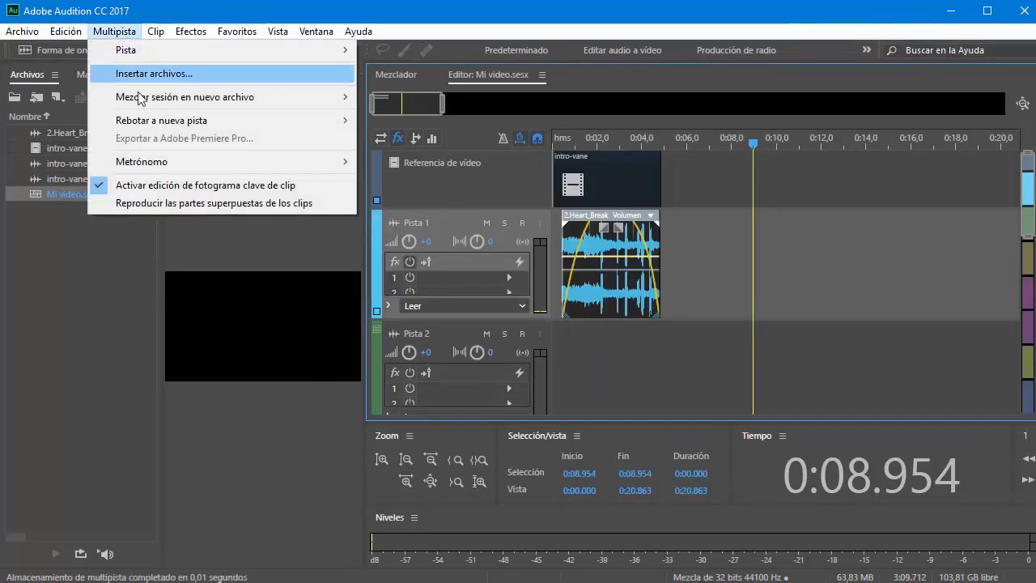
{"action": "left_click", "coordinate": [698, 24]}
{"action": "left_click", "coordinate": [74, 224]}
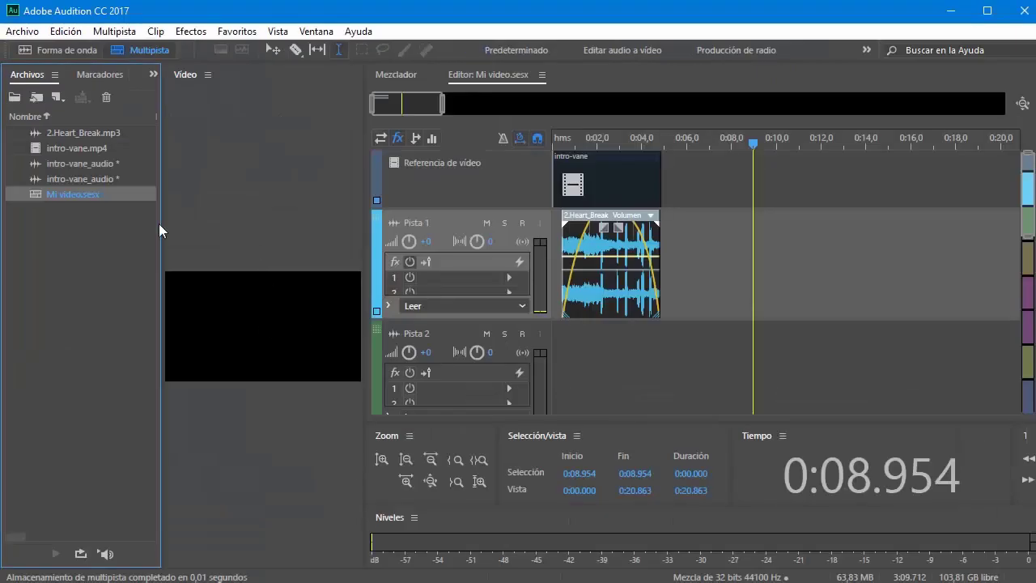
{"action": "left_click", "coordinate": [114, 31]}
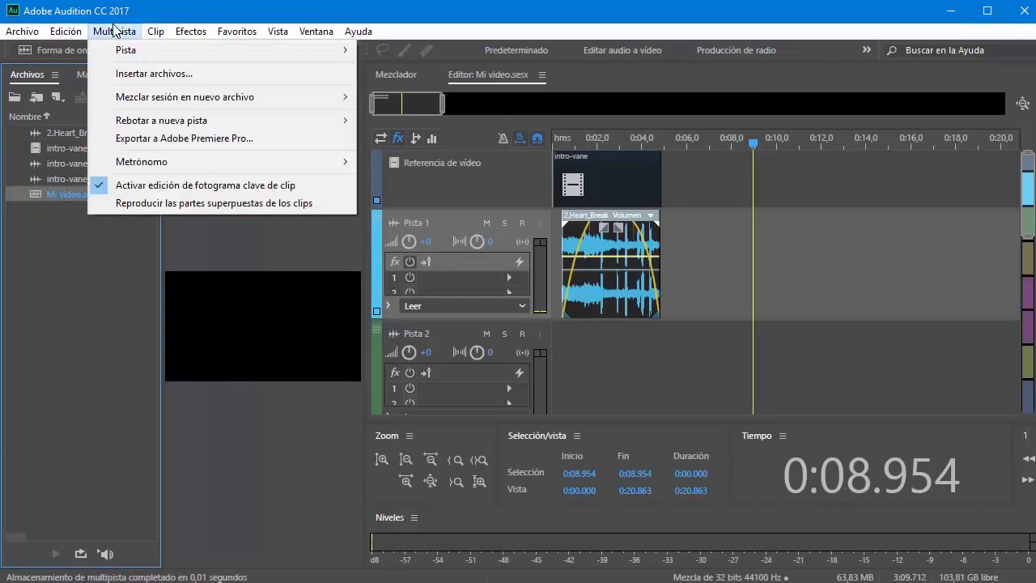
{"action": "left_click", "coordinate": [117, 30]}
{"action": "left_click", "coordinate": [117, 31]}
{"action": "left_click", "coordinate": [148, 137]}
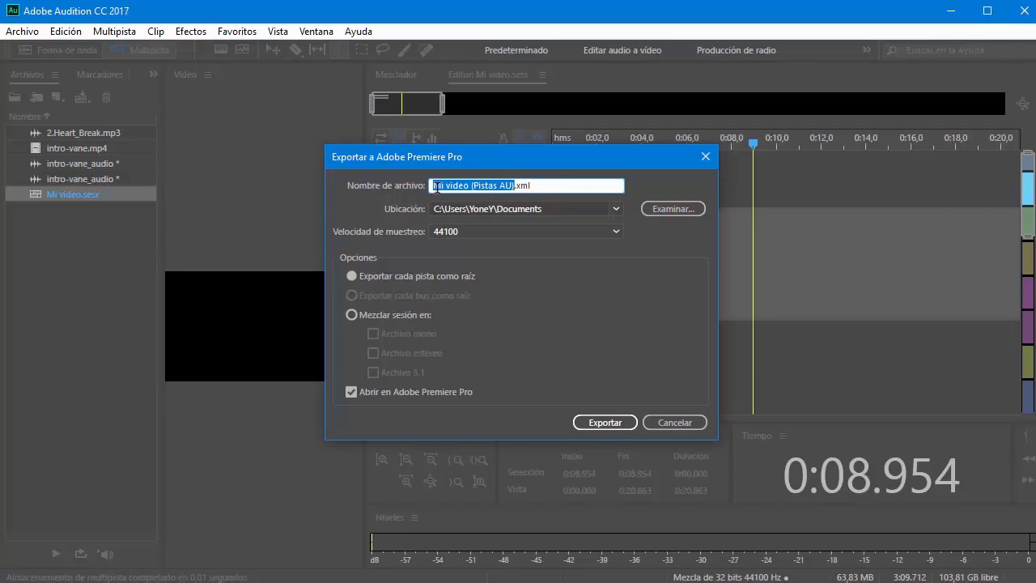
{"action": "left_click", "coordinate": [671, 209]}
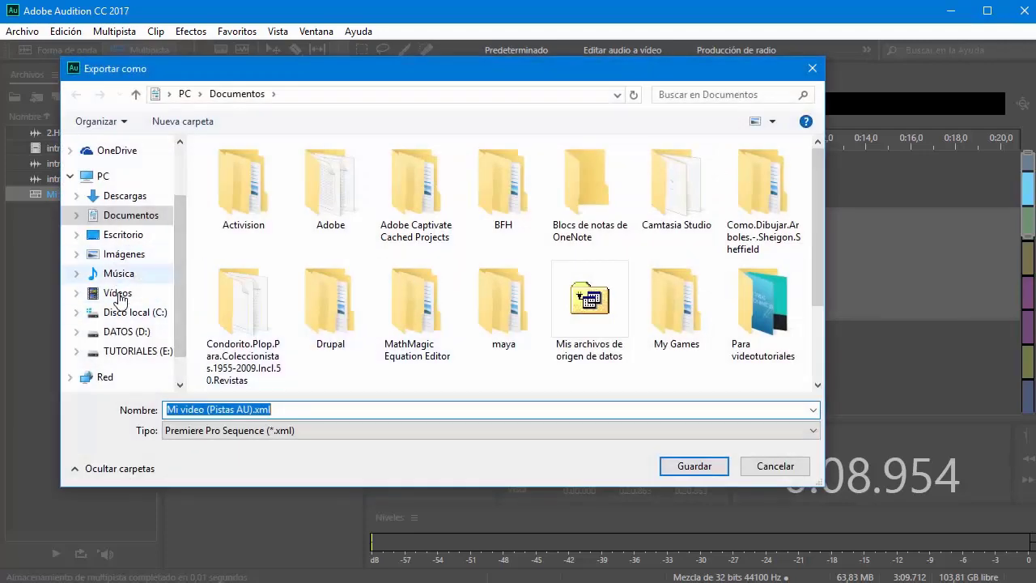
{"action": "left_click", "coordinate": [117, 272]}
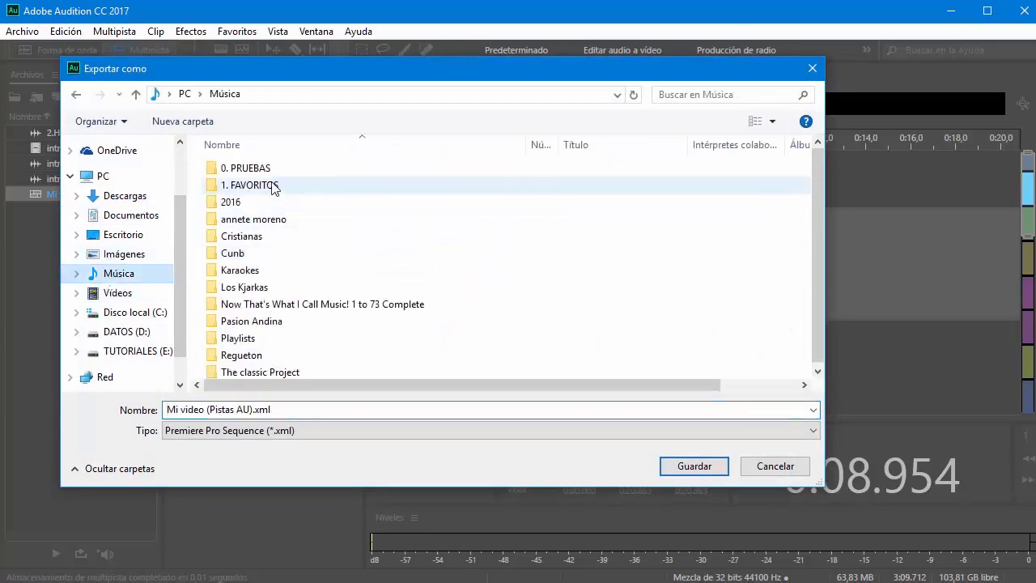
{"action": "double_click", "coordinate": [245, 168]}
{"action": "double_click", "coordinate": [243, 170]}
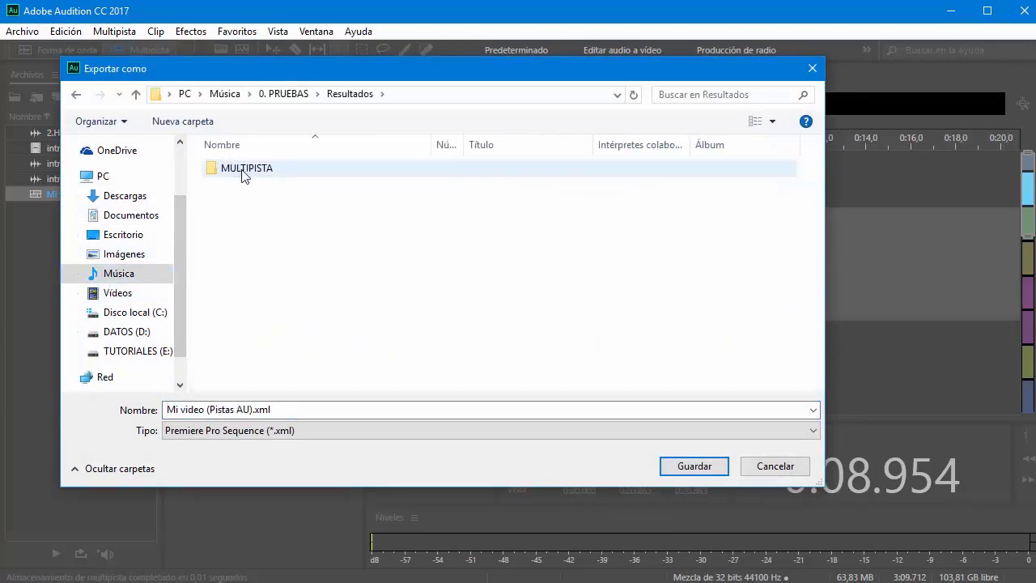
{"action": "double_click", "coordinate": [241, 170]}
{"action": "left_click", "coordinate": [694, 465]}
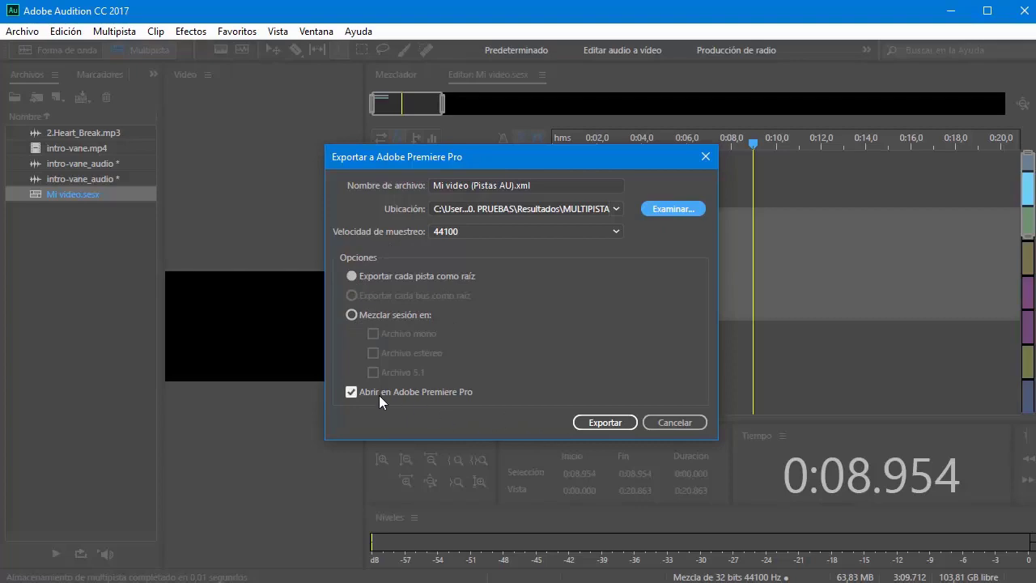
{"action": "left_click", "coordinate": [605, 422]}
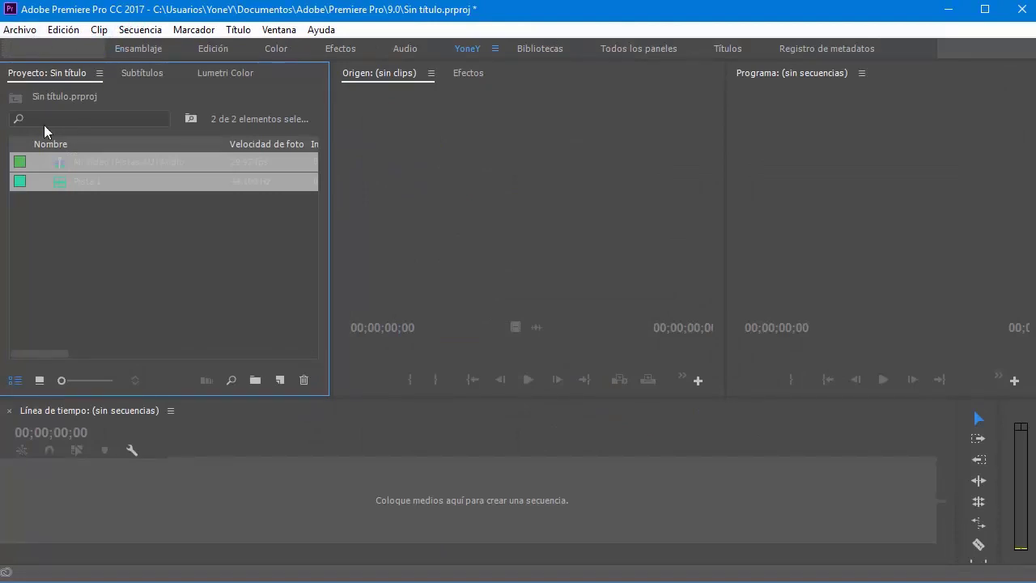
Create a new sequence from the Mi video (Pistas AU) Audio item and play it briefly from about 2 seconds
{"action": "left_click", "coordinate": [106, 232]}
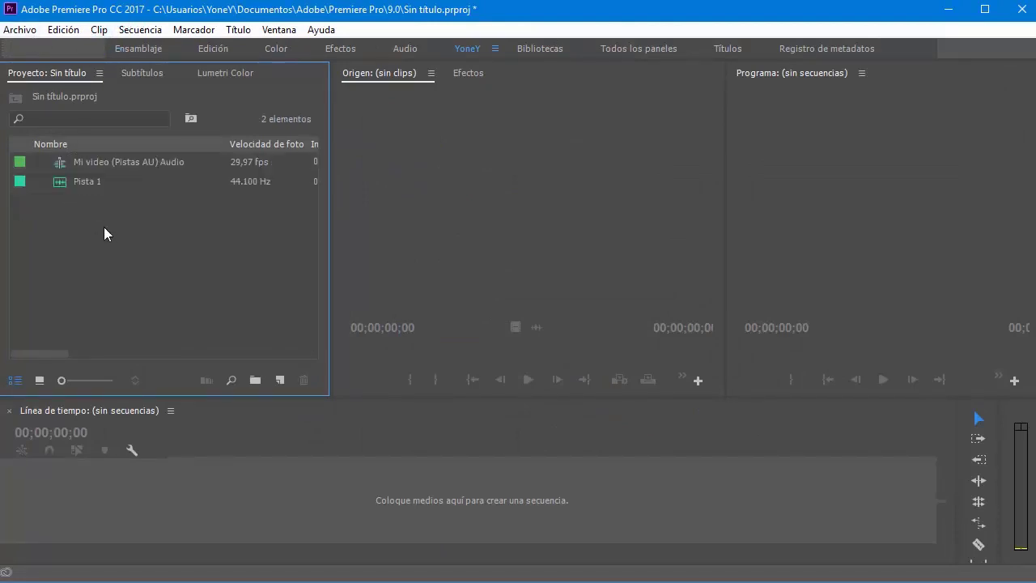
{"action": "left_click", "coordinate": [81, 162]}
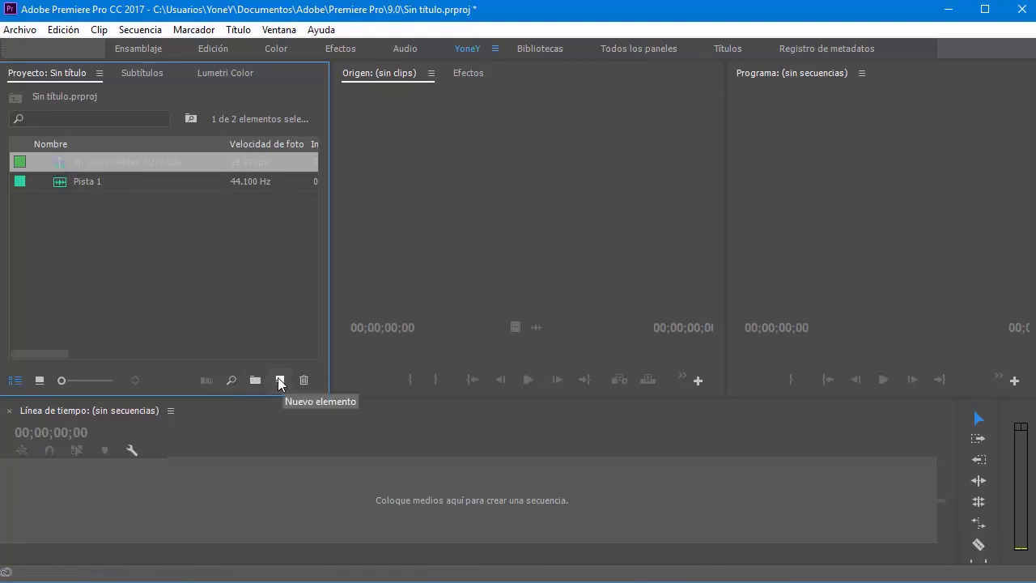
{"action": "left_click_drag", "start_coordinate": [108, 163], "coordinate": [279, 384]}
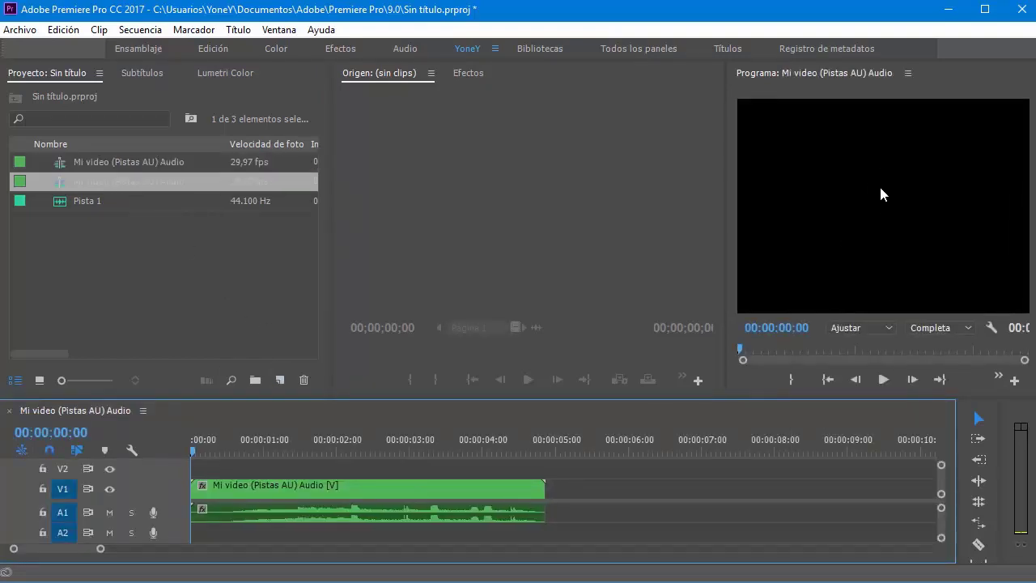
{"action": "left_click", "coordinate": [348, 441]}
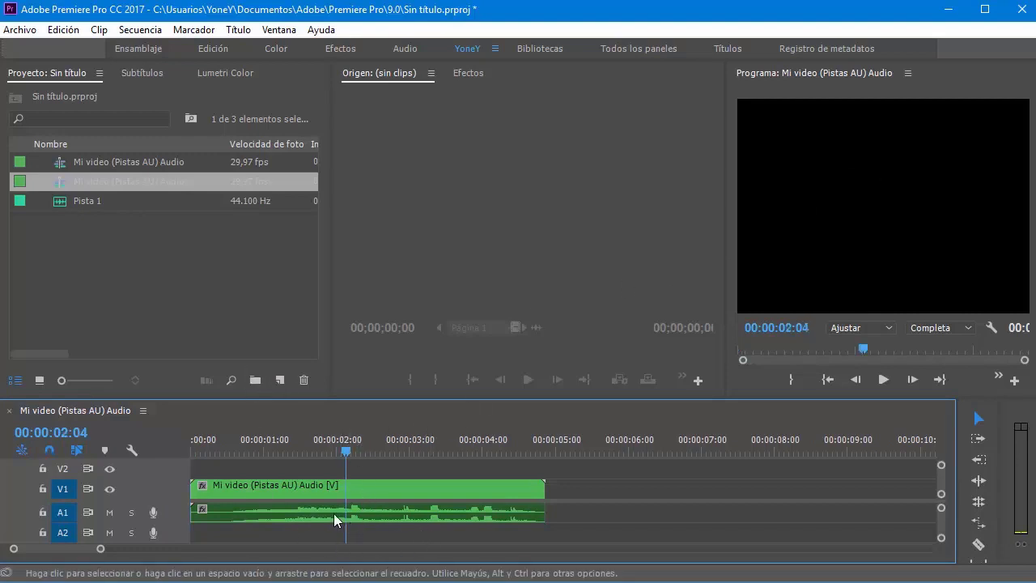
{"action": "key", "text": "space"}
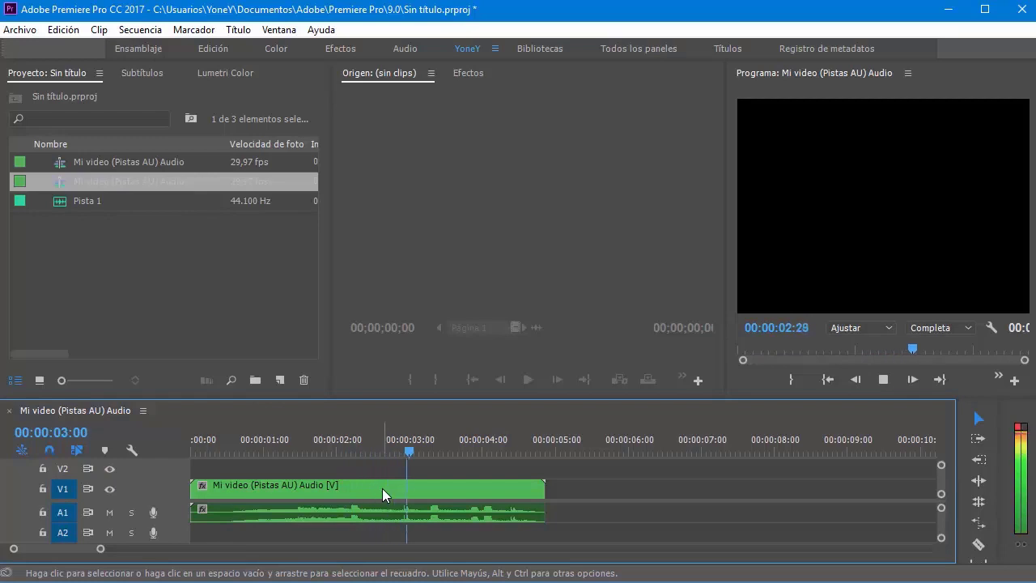
{"action": "key", "text": "space"}
Stop the playback and import intro-vane.mp4 from the Música\0. PRUEBAS folder into the project
{"action": "left_click", "coordinate": [134, 260]}
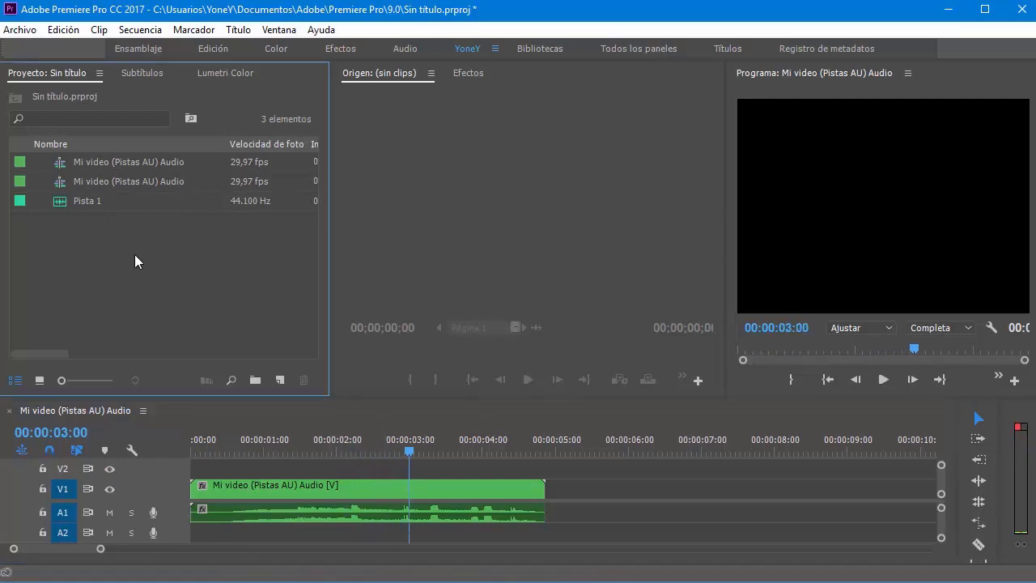
{"action": "left_click", "coordinate": [73, 199]}
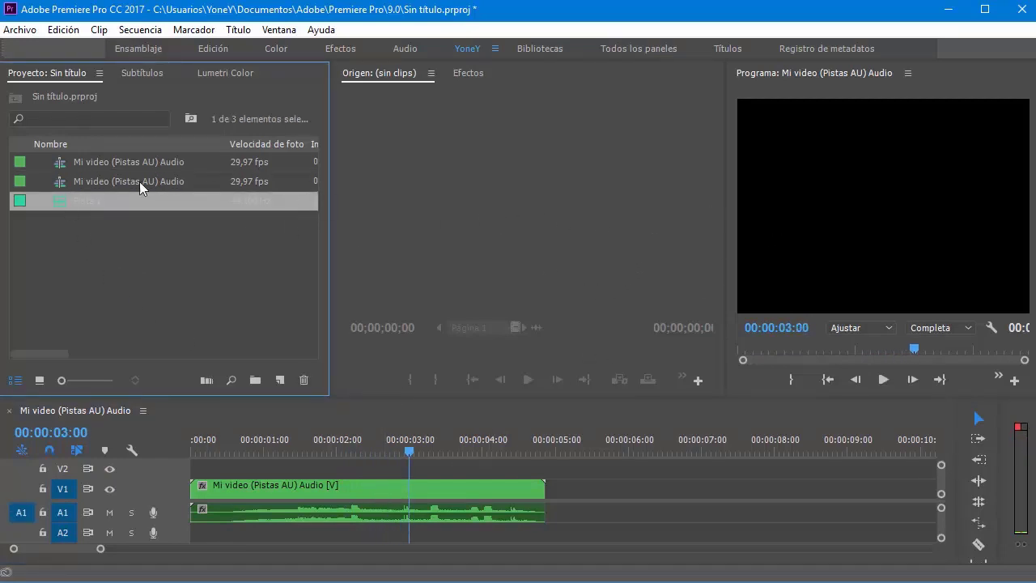
{"action": "left_click", "coordinate": [61, 181]}
{"action": "left_click", "coordinate": [101, 283]}
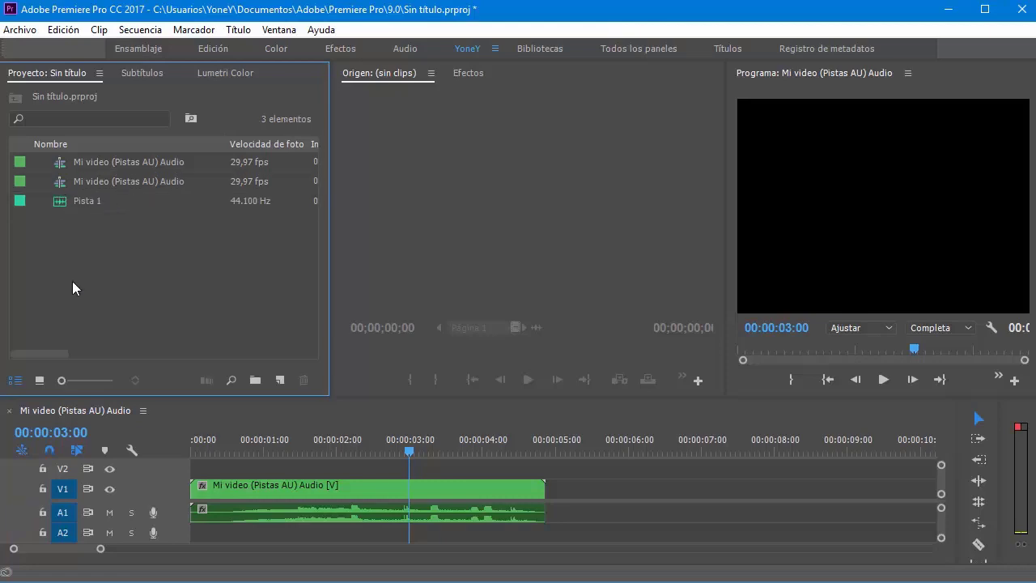
{"action": "double_click", "coordinate": [89, 287]}
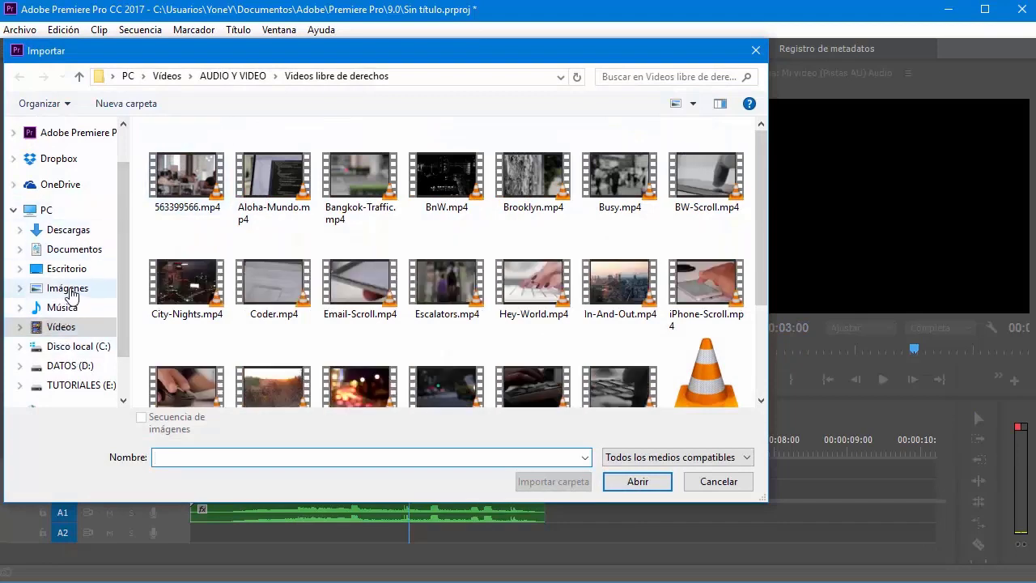
{"action": "left_click", "coordinate": [62, 309]}
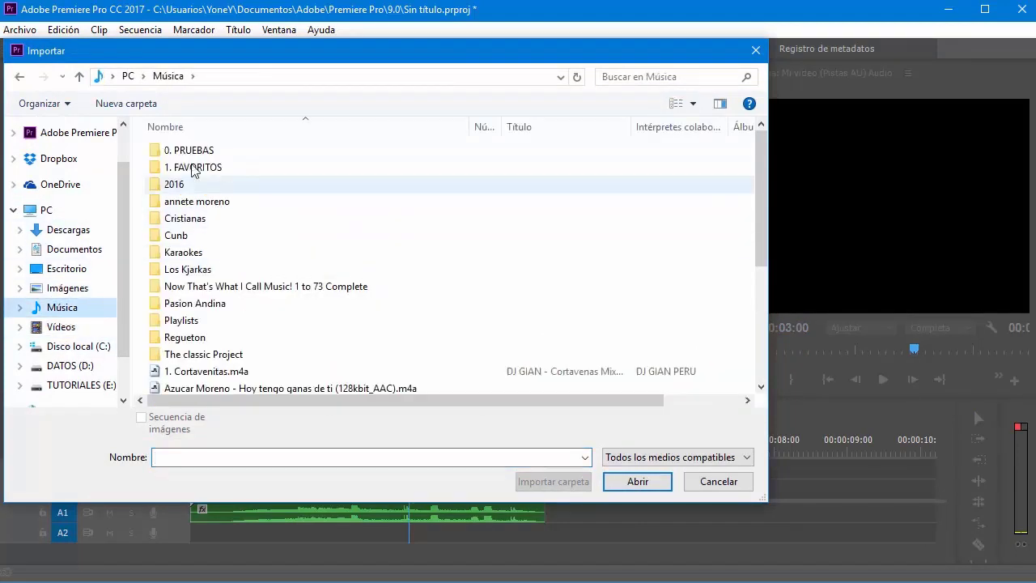
{"action": "double_click", "coordinate": [202, 153]}
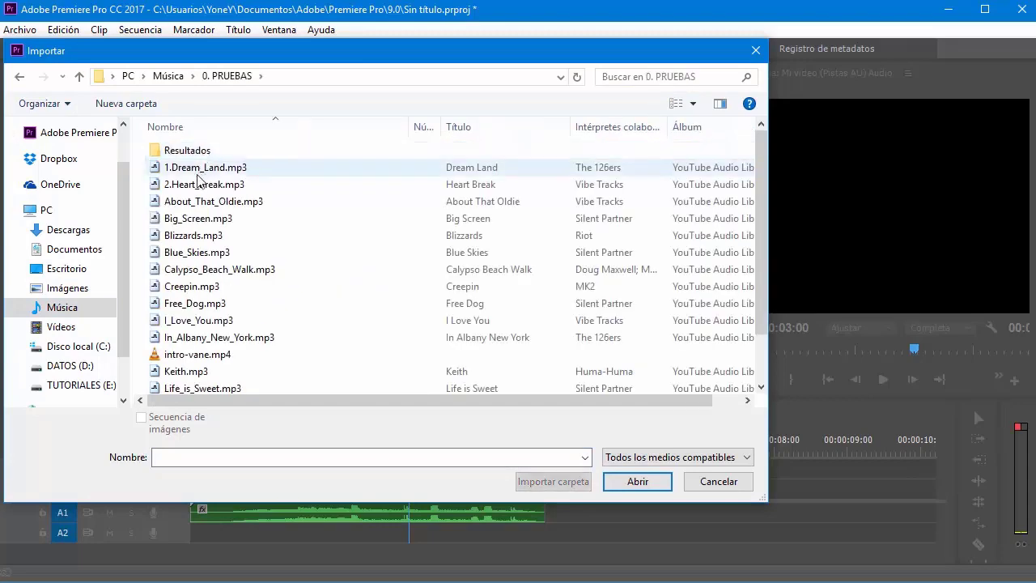
{"action": "double_click", "coordinate": [194, 320]}
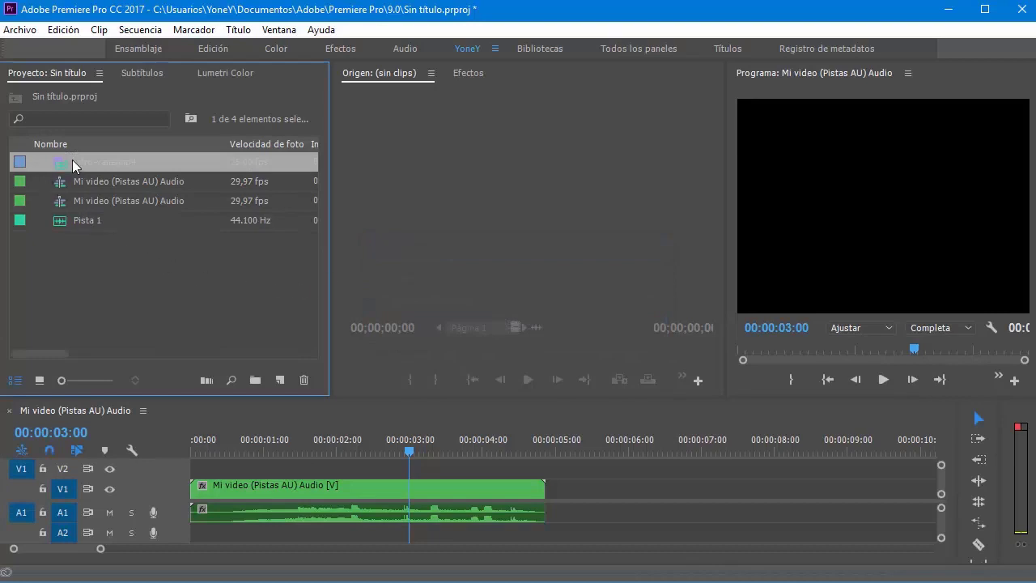
Place intro-vane.mp4 on track V2 after the end of the Mi video (Pistas AU) Audio clip and unlink its audio from its video
{"action": "left_click_drag", "start_coordinate": [87, 165], "coordinate": [577, 486]}
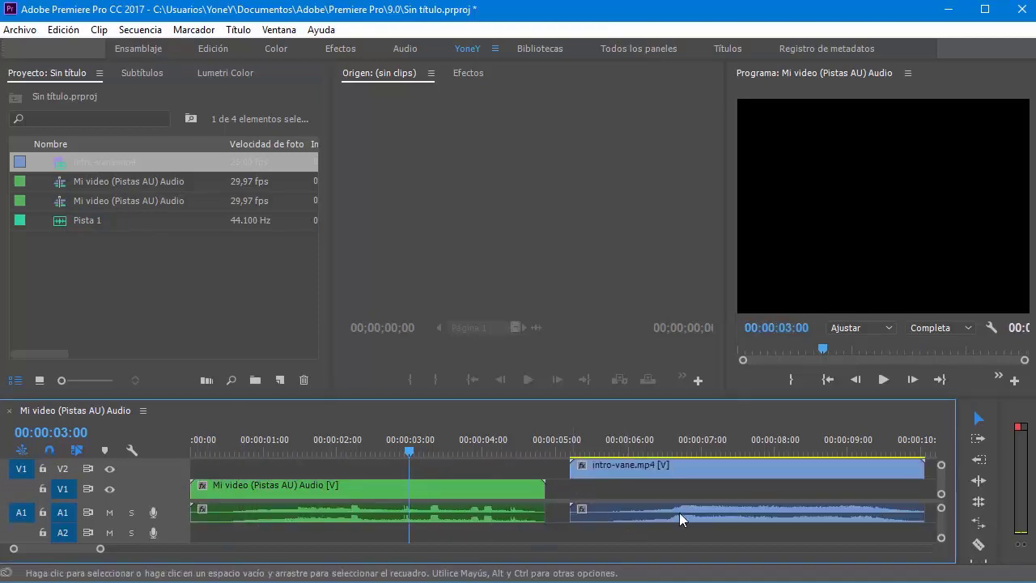
{"action": "left_click", "coordinate": [697, 470]}
{"action": "right_click", "coordinate": [697, 469]}
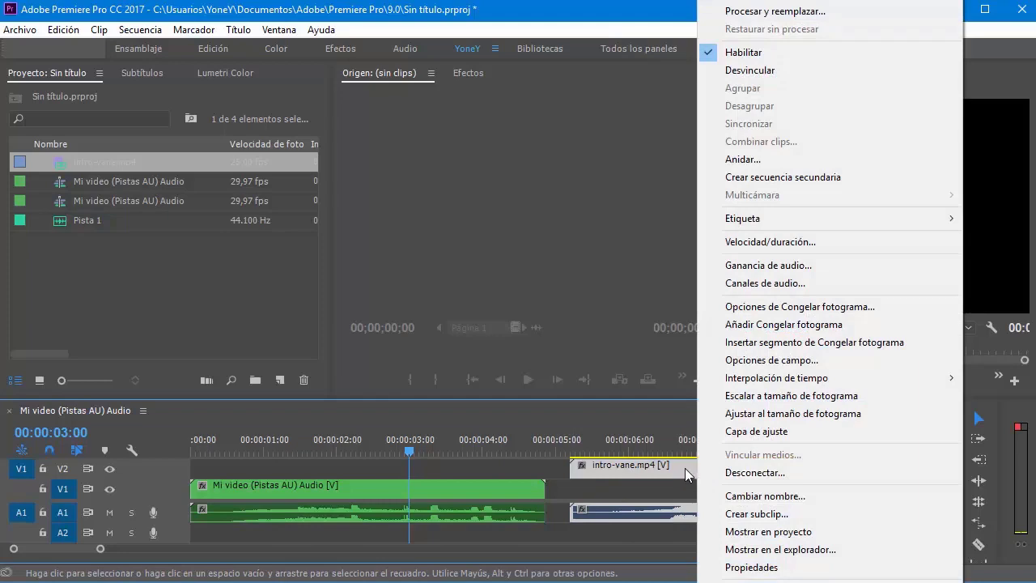
{"action": "left_click", "coordinate": [685, 467]}
{"action": "right_click", "coordinate": [680, 468]}
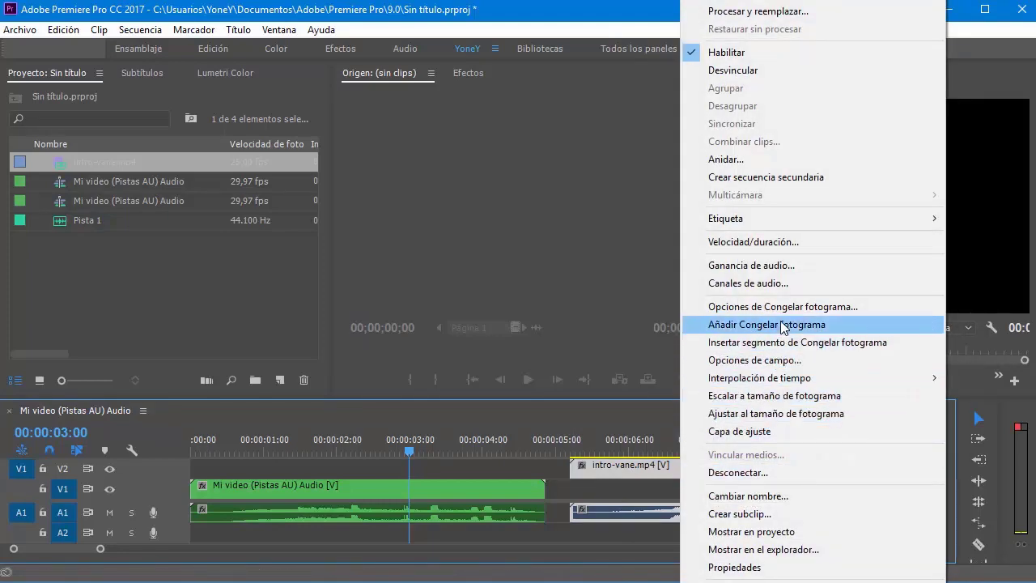
{"action": "left_click", "coordinate": [753, 69]}
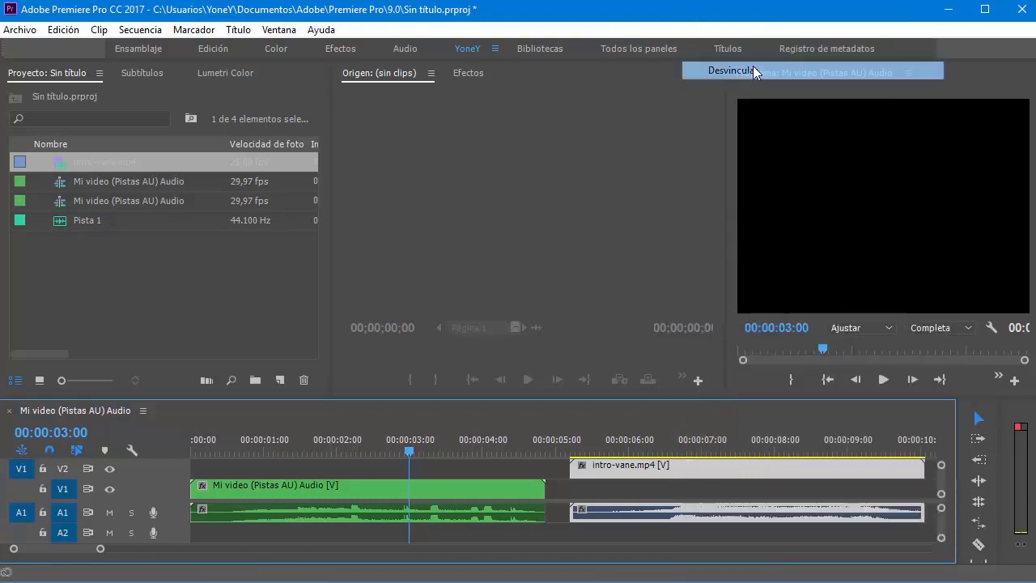
Delete the audio part of the intro-vane.mp4 clip and move its video to the start of the sequence on V2
{"action": "left_click", "coordinate": [737, 509]}
{"action": "key", "text": "Delete"}
{"action": "left_click_drag", "start_coordinate": [713, 467], "coordinate": [283, 472]}
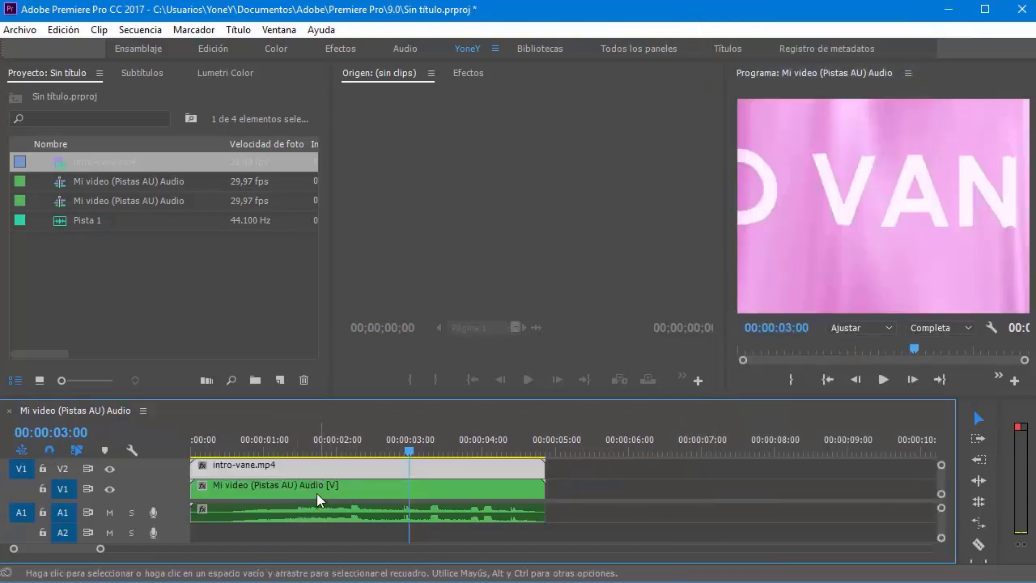
Play the sequence from the beginning to check the intro-vane video with the exported music, and stop it
{"action": "left_click_drag", "start_coordinate": [410, 451], "coordinate": [174, 458]}
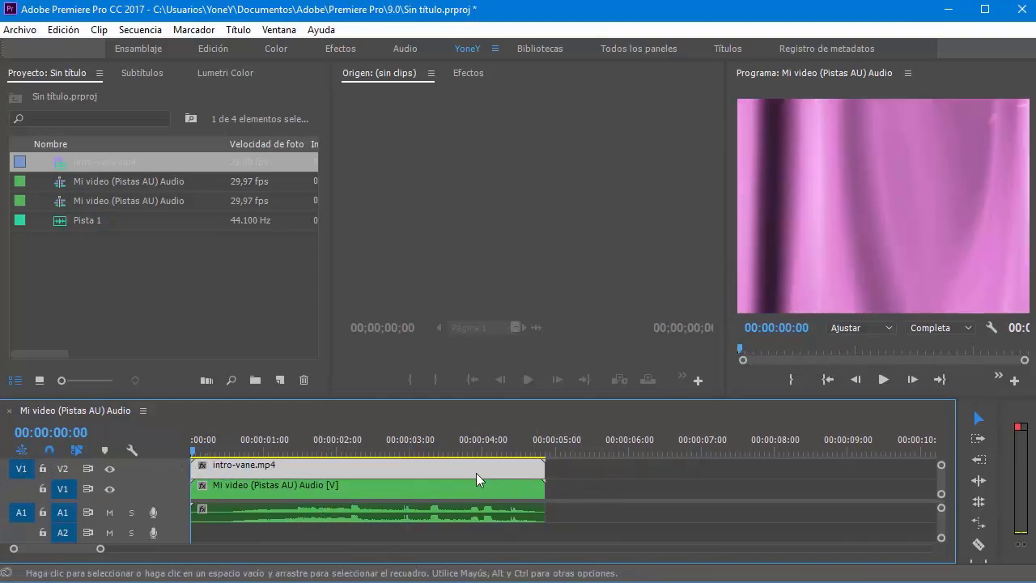
{"action": "left_click_drag", "start_coordinate": [475, 473], "coordinate": [170, 454]}
{"action": "key", "text": "space"}
{"action": "key", "text": "space"}
{"action": "key", "text": "space"}
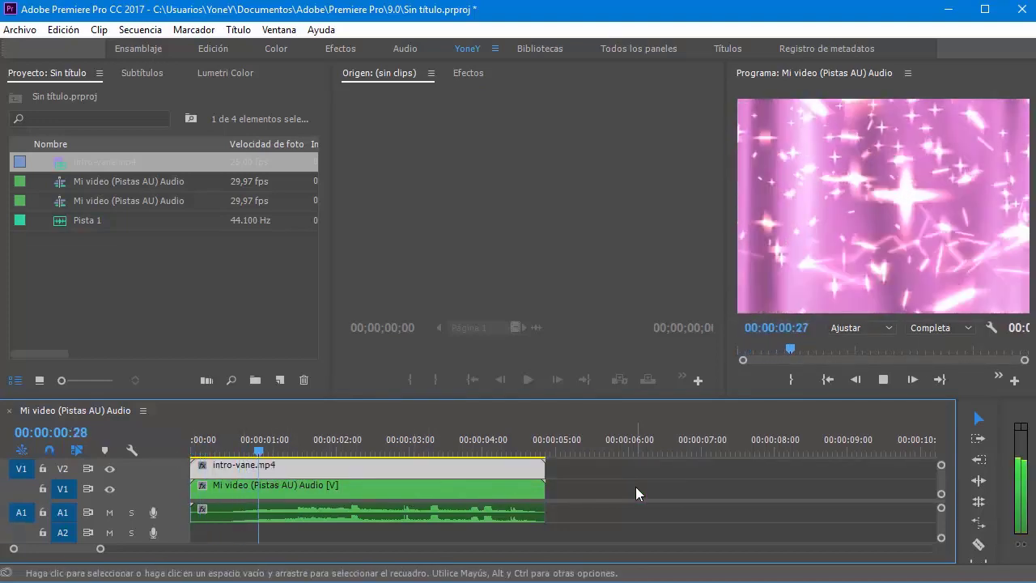
{"action": "key", "text": "space"}
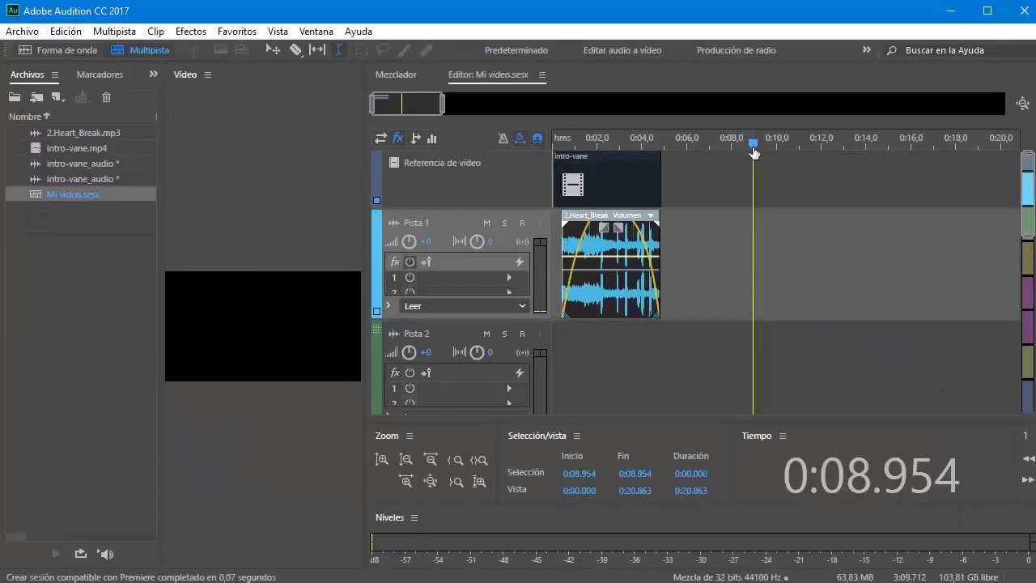
Switch to Audition and play the Mi video session from the start to about 1.6 seconds to check the music's fade-in
{"action": "left_click_drag", "start_coordinate": [753, 152], "coordinate": [547, 143]}
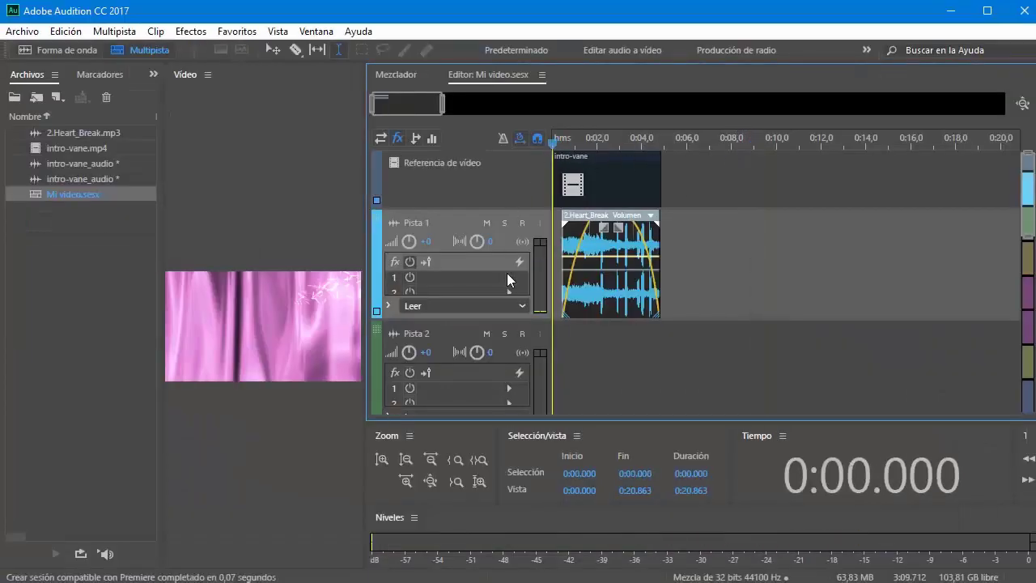
{"action": "scroll", "coordinate": [415, 107], "scroll_direction": "up", "scroll_amount": 1}
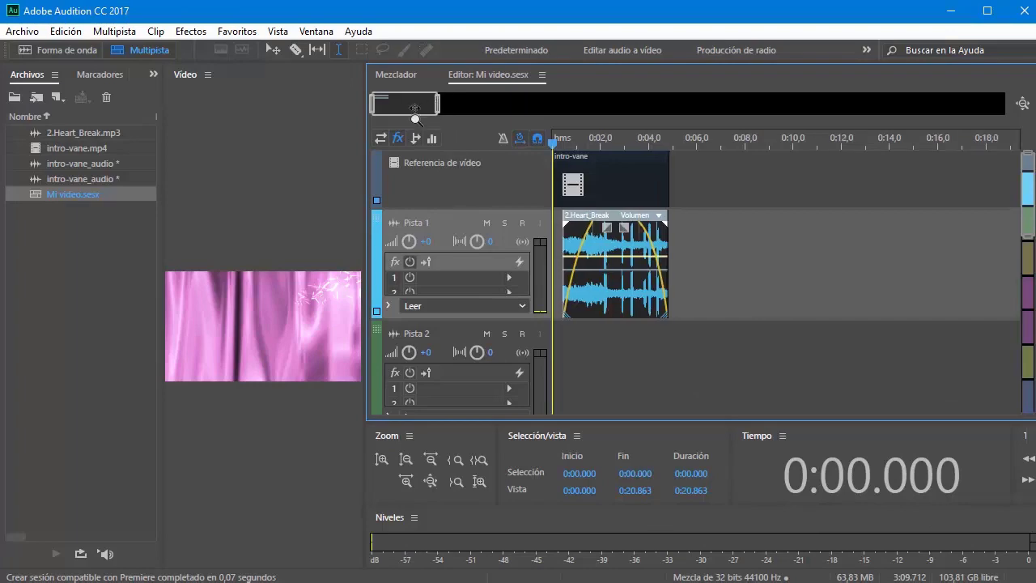
{"action": "scroll", "coordinate": [415, 107], "scroll_direction": "up", "scroll_amount": 5}
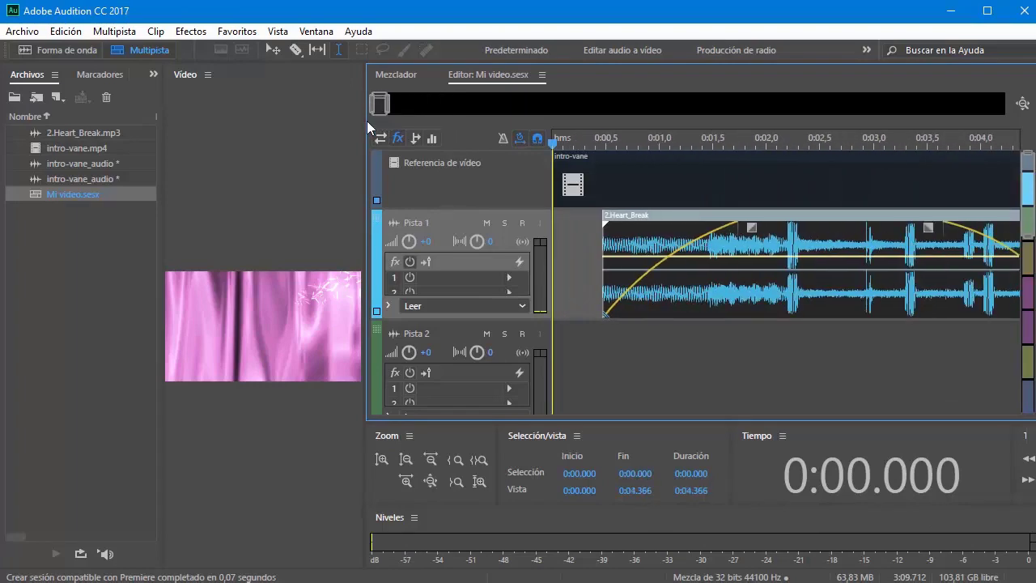
{"action": "left_click_drag", "start_coordinate": [373, 110], "coordinate": [356, 111]}
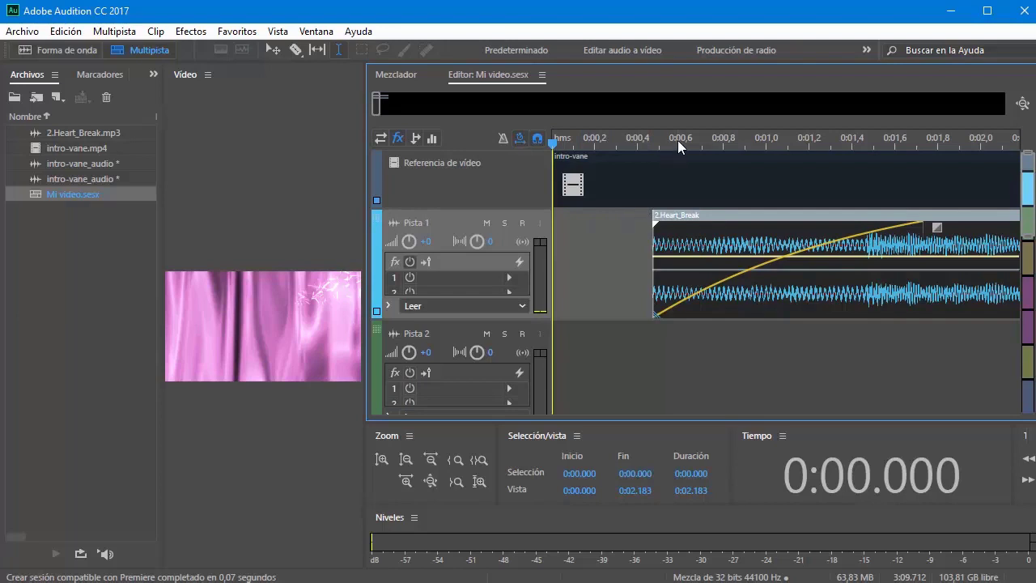
{"action": "key", "text": "space"}
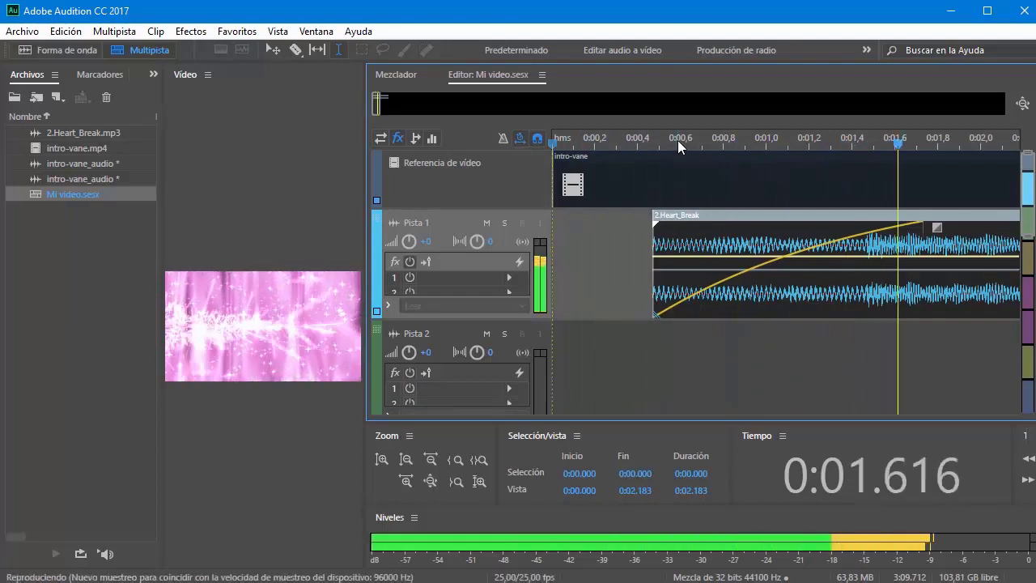
{"action": "key", "text": "space"}
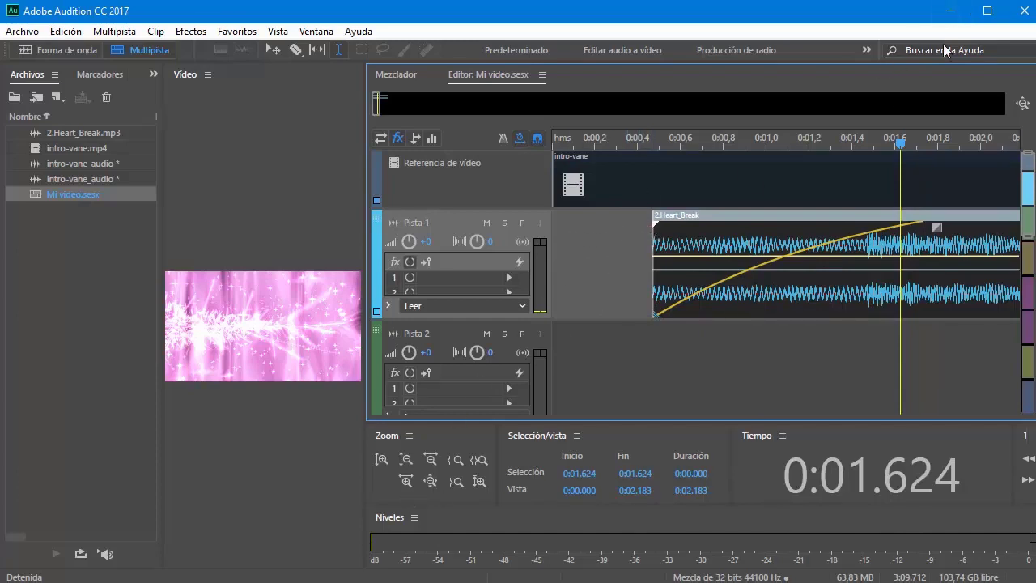
Return to Premiere Pro and play the sequence from the beginning to about 3 seconds to compare it with the Audition session
{"action": "left_click", "coordinate": [951, 10]}
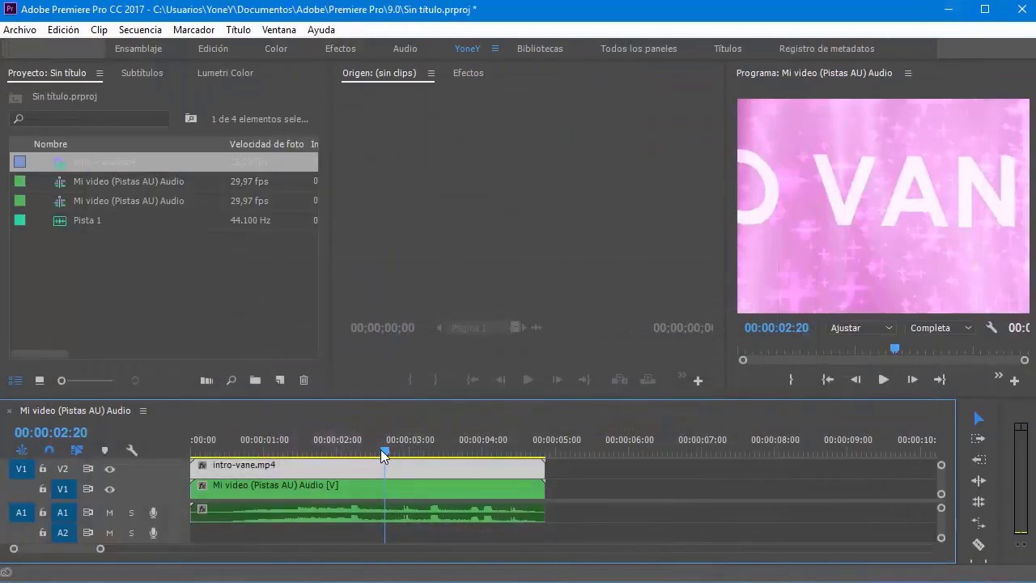
{"action": "left_click_drag", "start_coordinate": [316, 449], "coordinate": [183, 449]}
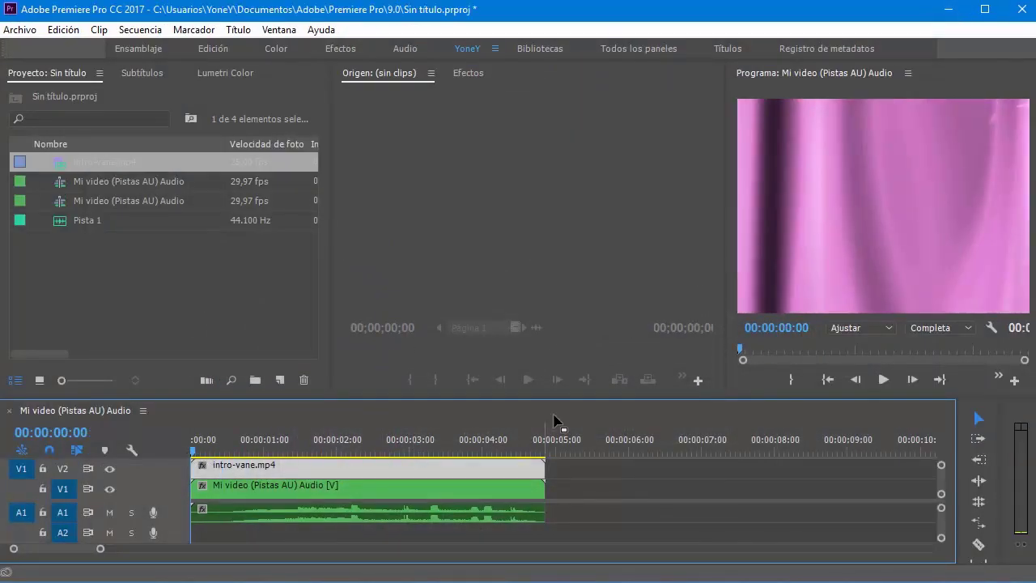
{"action": "key", "text": "space"}
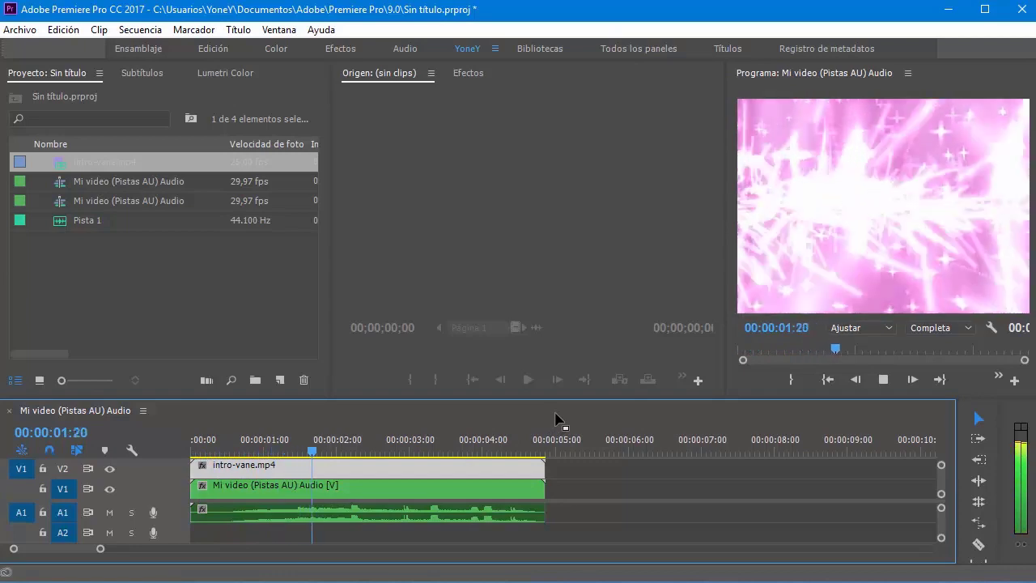
{"action": "key", "text": "space"}
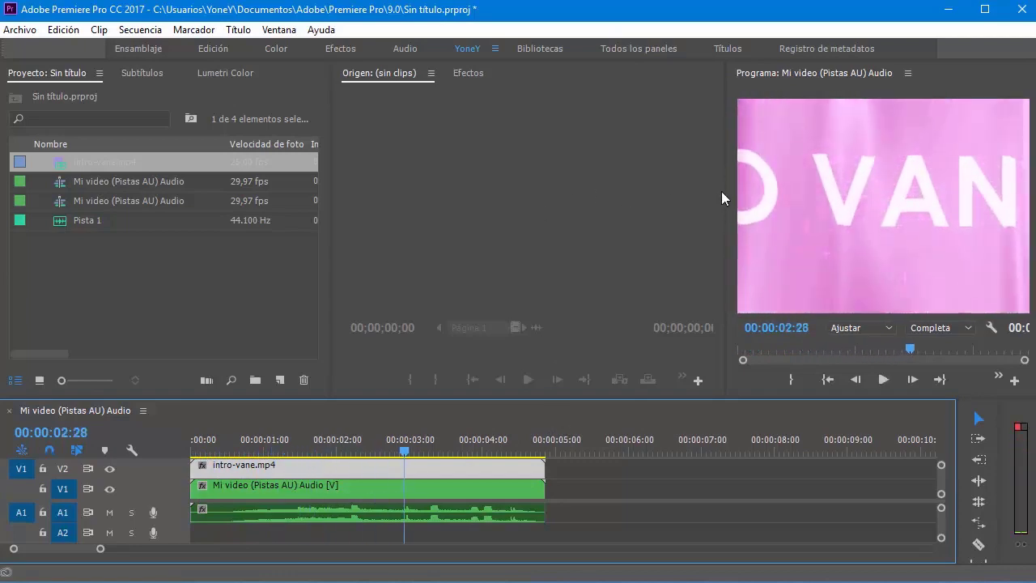
{"action": "left_click_drag", "start_coordinate": [725, 191], "coordinate": [503, 191]}
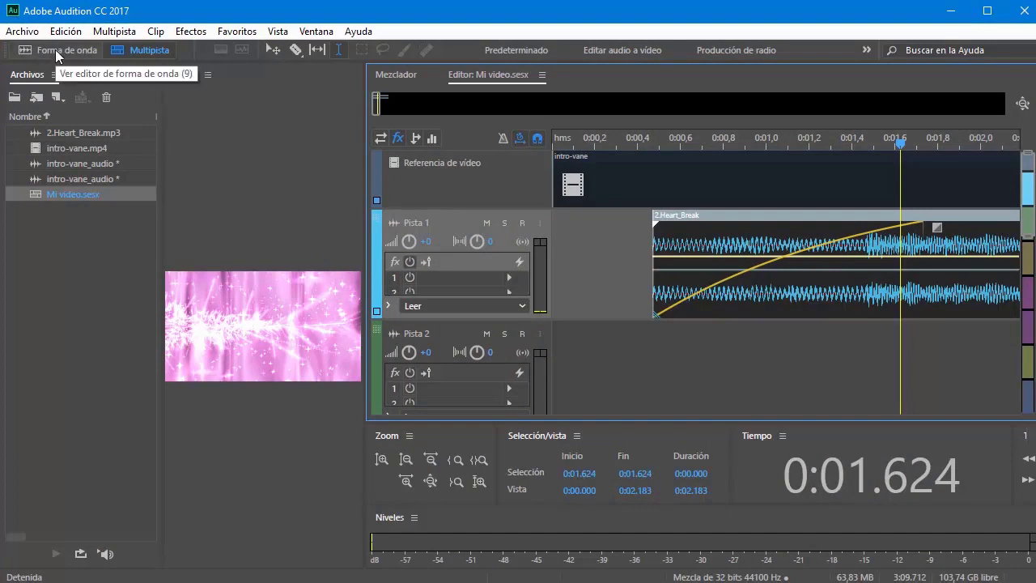
Switch to Audition, close the Vídeo panel and widen the Archivos panel
{"action": "left_click", "coordinate": [92, 349]}
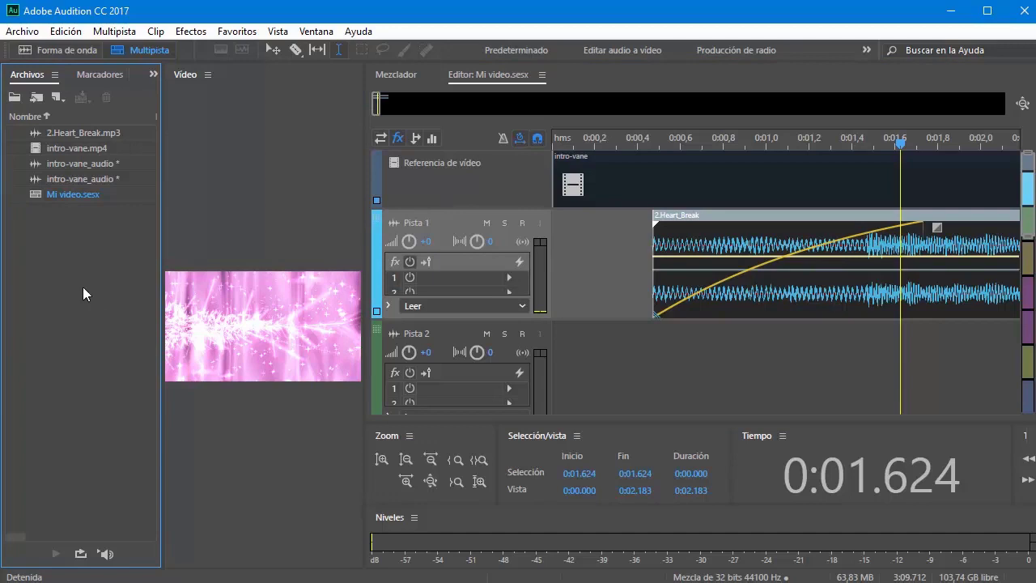
{"action": "right_click", "coordinate": [189, 76]}
{"action": "left_click", "coordinate": [218, 88]}
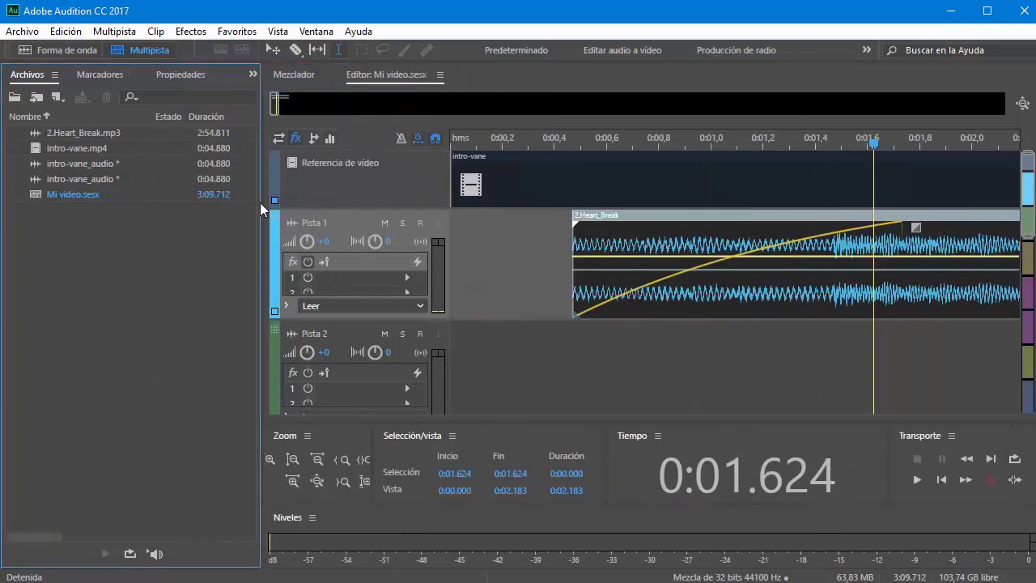
{"action": "left_click_drag", "start_coordinate": [260, 203], "coordinate": [431, 198]}
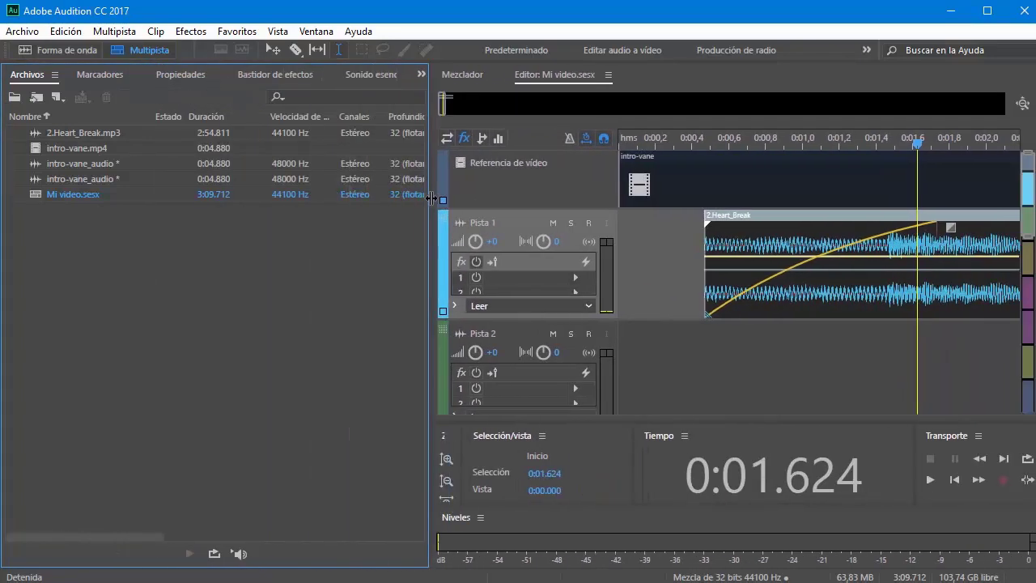
Show the waveform editor and close all open files in Audition without saving any changes
{"action": "left_click", "coordinate": [81, 51]}
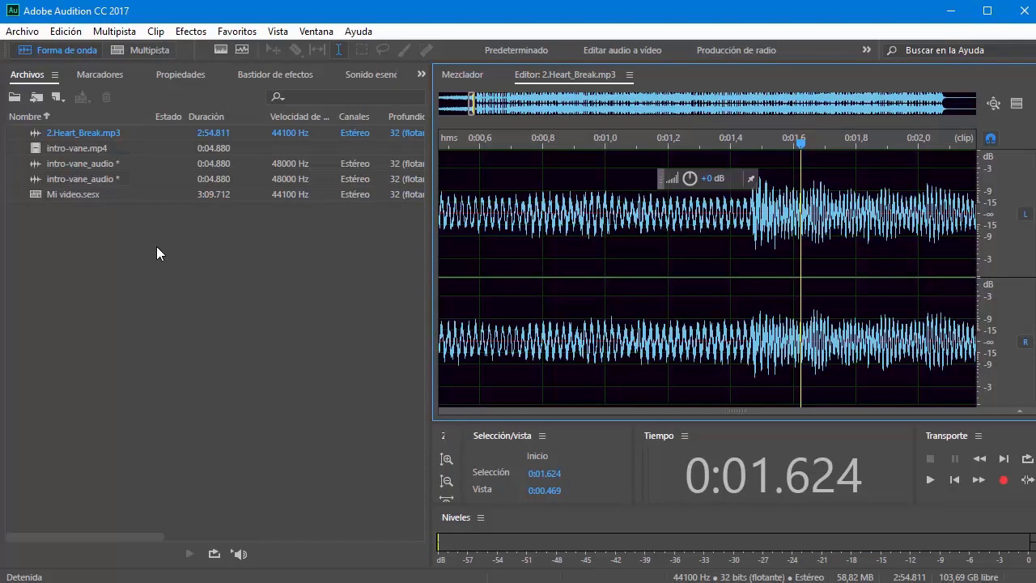
{"action": "left_click", "coordinate": [30, 33]}
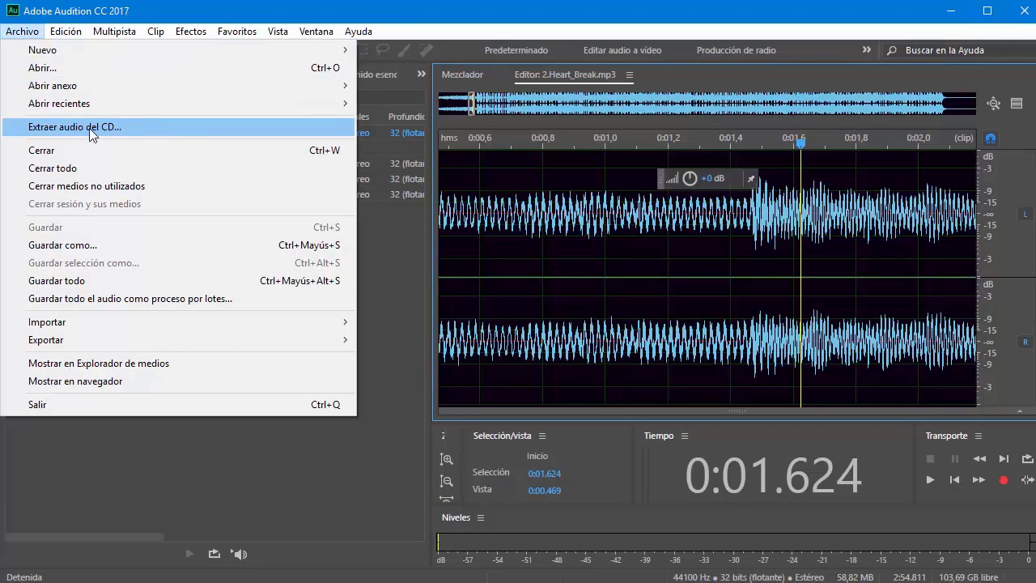
{"action": "left_click", "coordinate": [247, 477]}
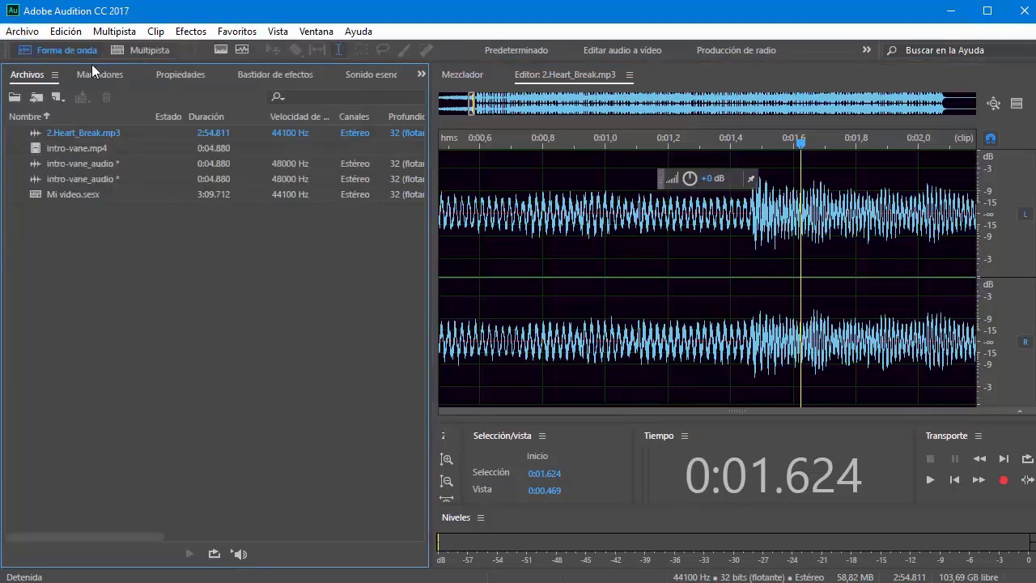
{"action": "left_click", "coordinate": [22, 31]}
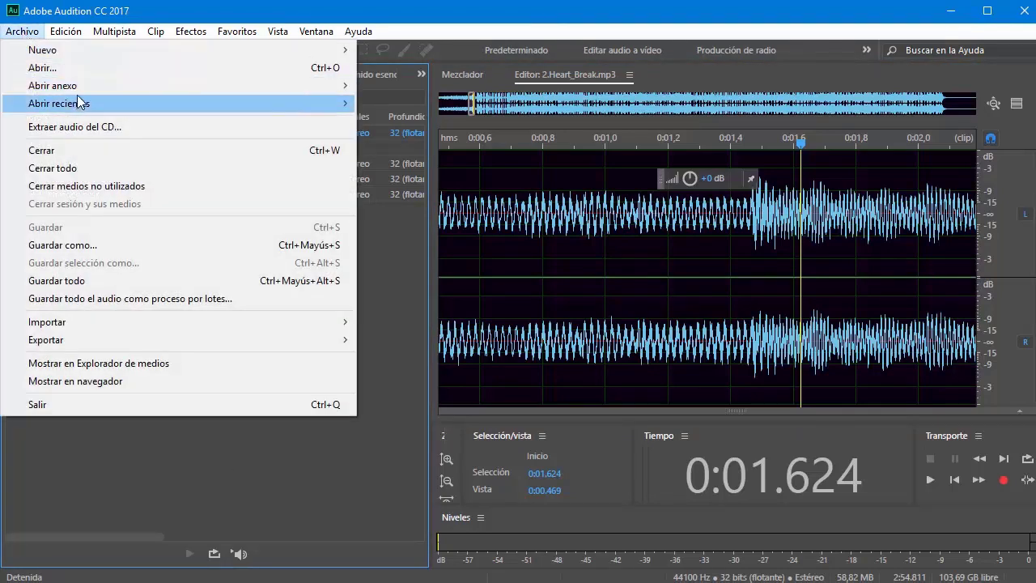
{"action": "left_click", "coordinate": [69, 174]}
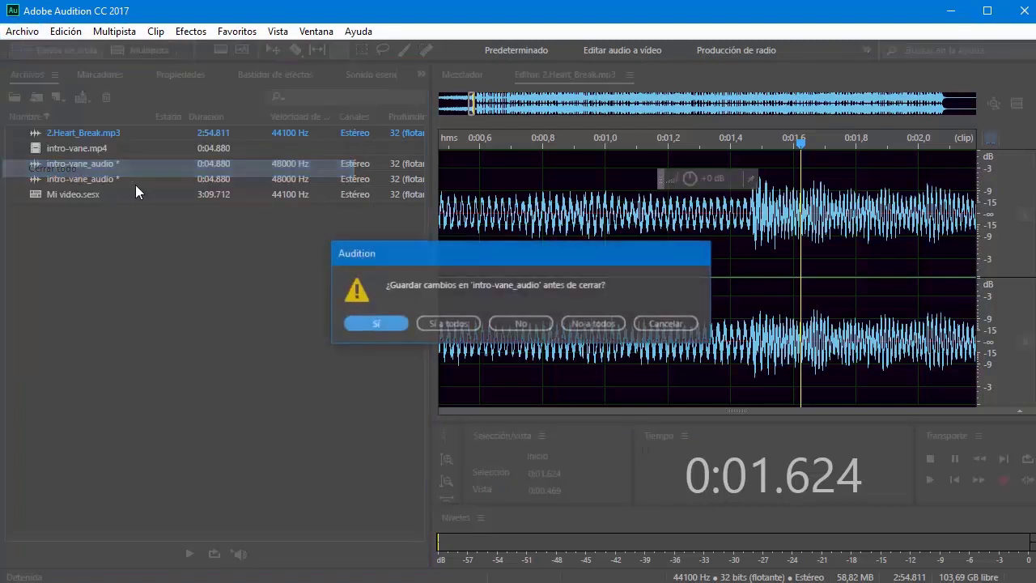
{"action": "left_click", "coordinate": [592, 326]}
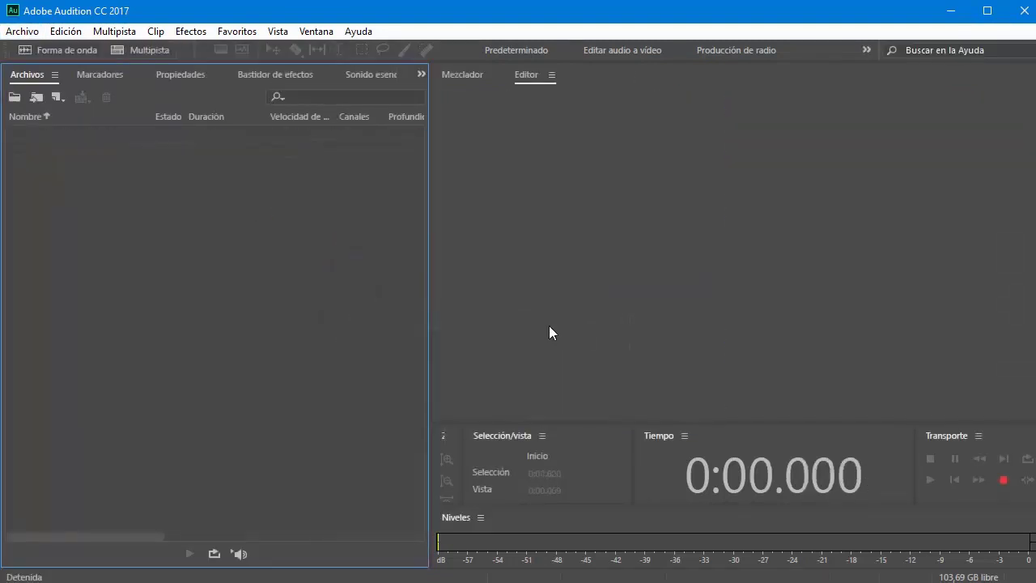
Examine the options for extracting audio from a CD and close them without extracting anything
{"action": "double_click", "coordinate": [63, 165]}
{"action": "left_click", "coordinate": [777, 466]}
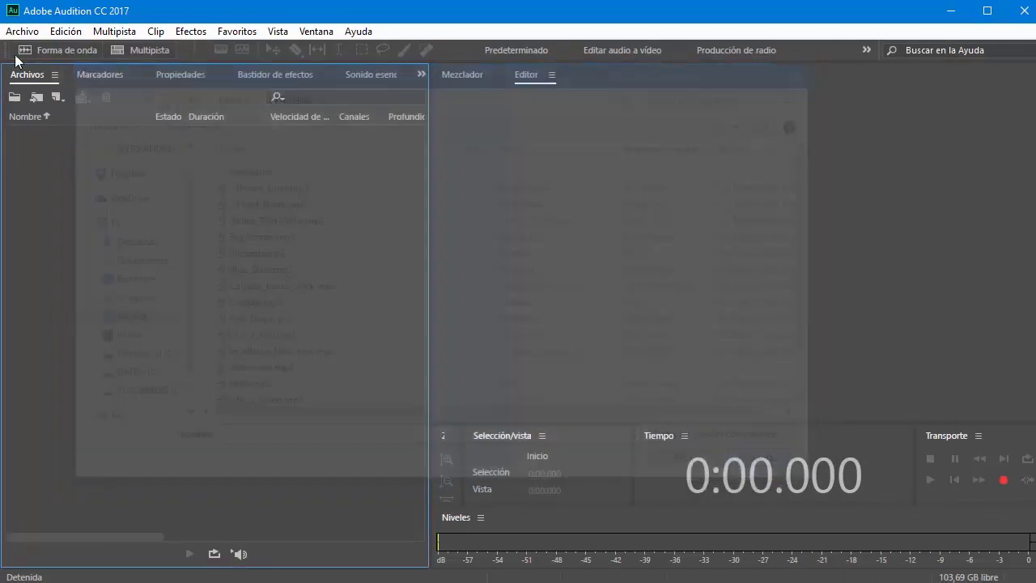
{"action": "left_click", "coordinate": [22, 30]}
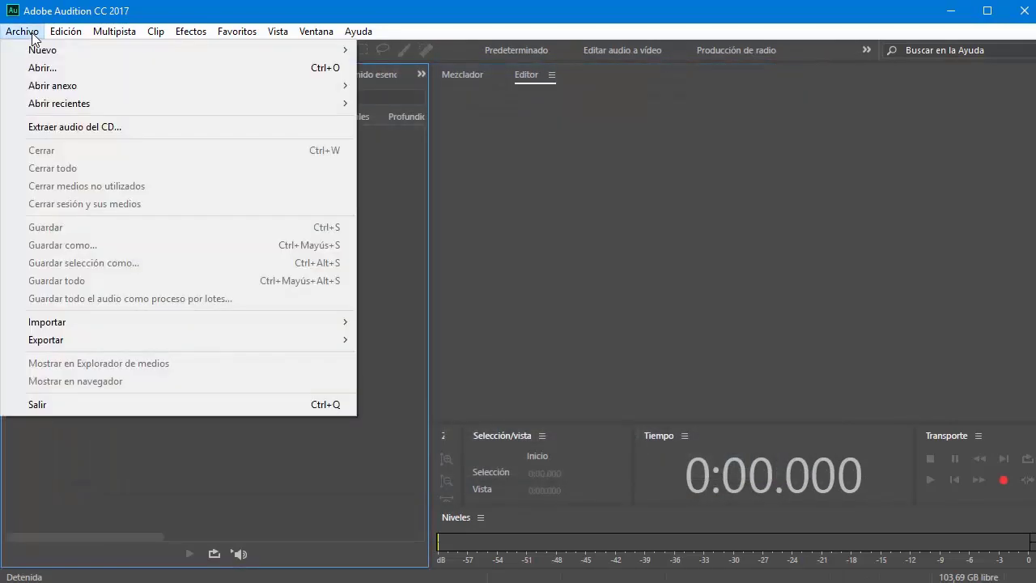
{"action": "left_click", "coordinate": [70, 127]}
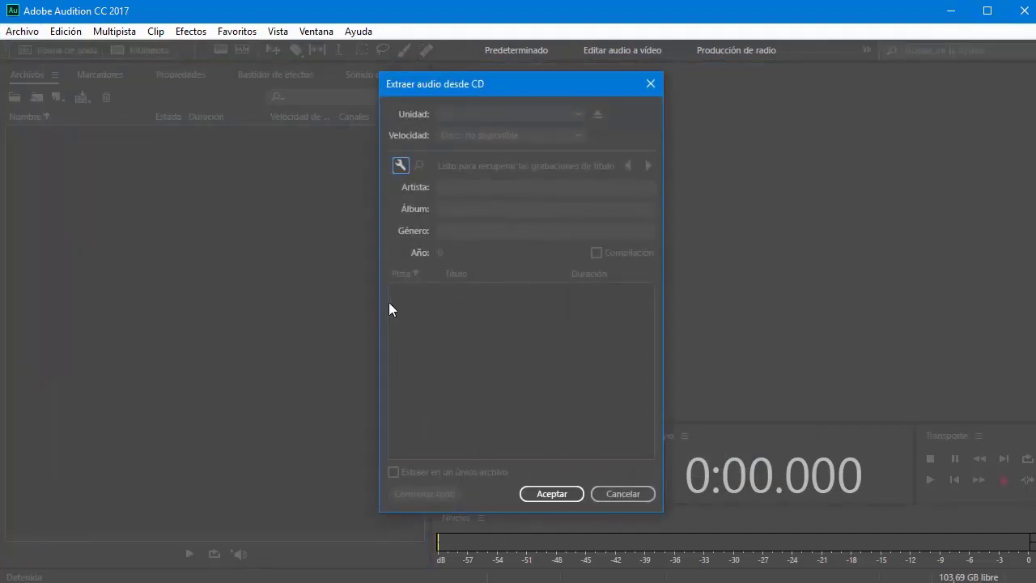
{"action": "left_click", "coordinate": [622, 490]}
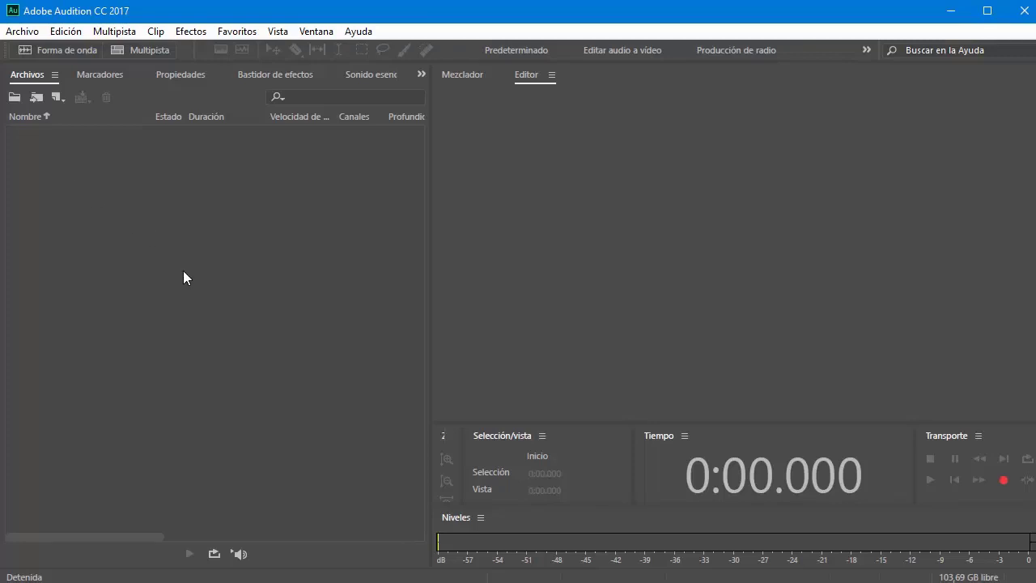
{"action": "left_click", "coordinate": [117, 214]}
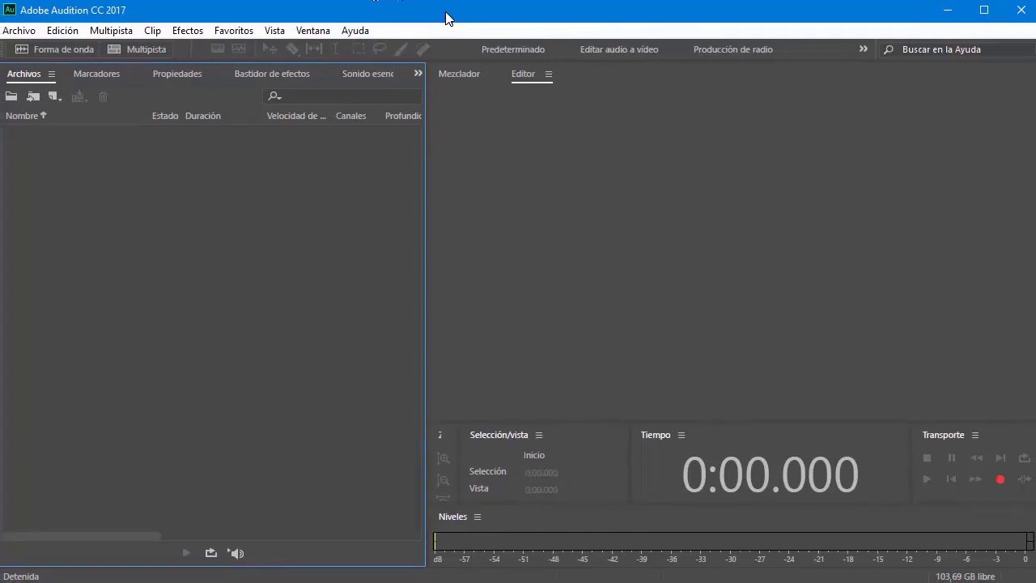
Create a new empty CD layout in Audition
{"action": "double_click", "coordinate": [84, 186]}
{"action": "left_click", "coordinate": [704, 446]}
{"action": "left_click", "coordinate": [14, 31]}
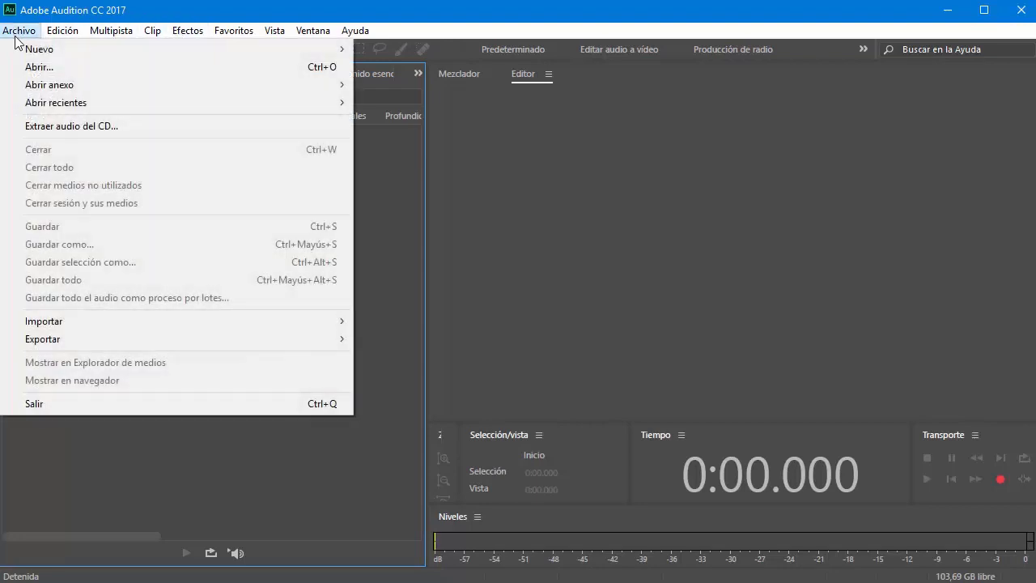
{"action": "mouse_move", "coordinate": [107, 48]}
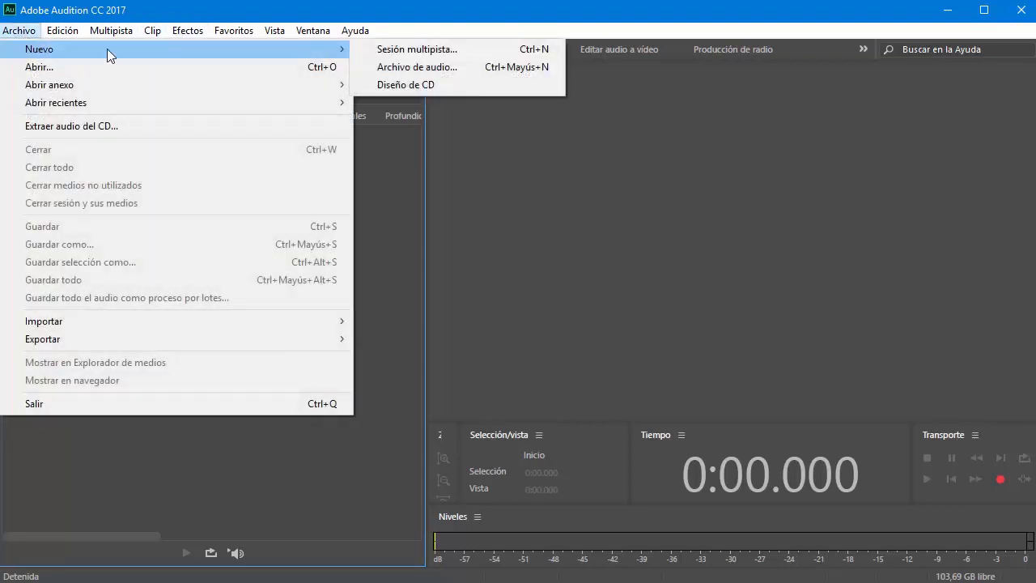
{"action": "left_click", "coordinate": [405, 84]}
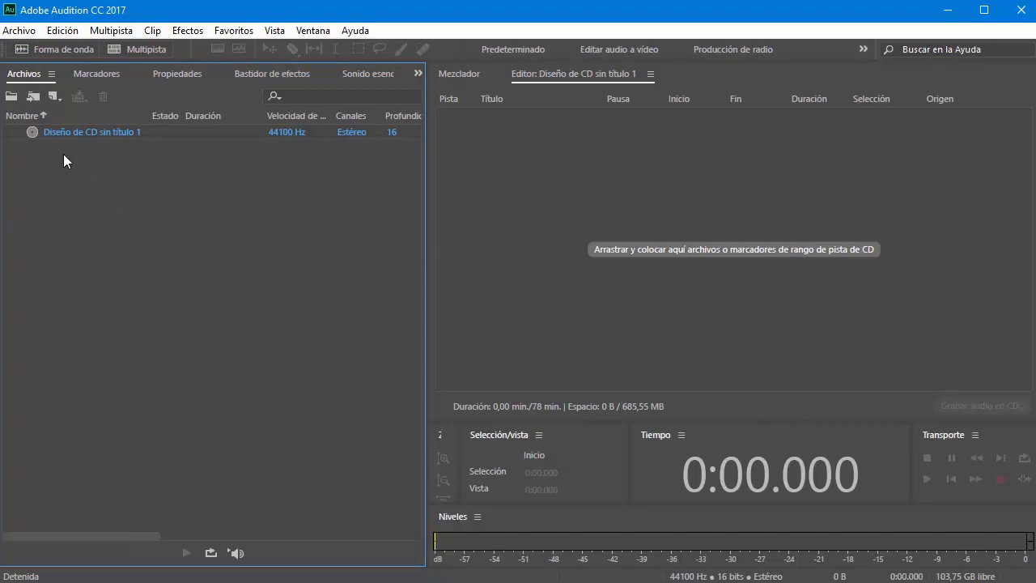
{"action": "left_click", "coordinate": [55, 96]}
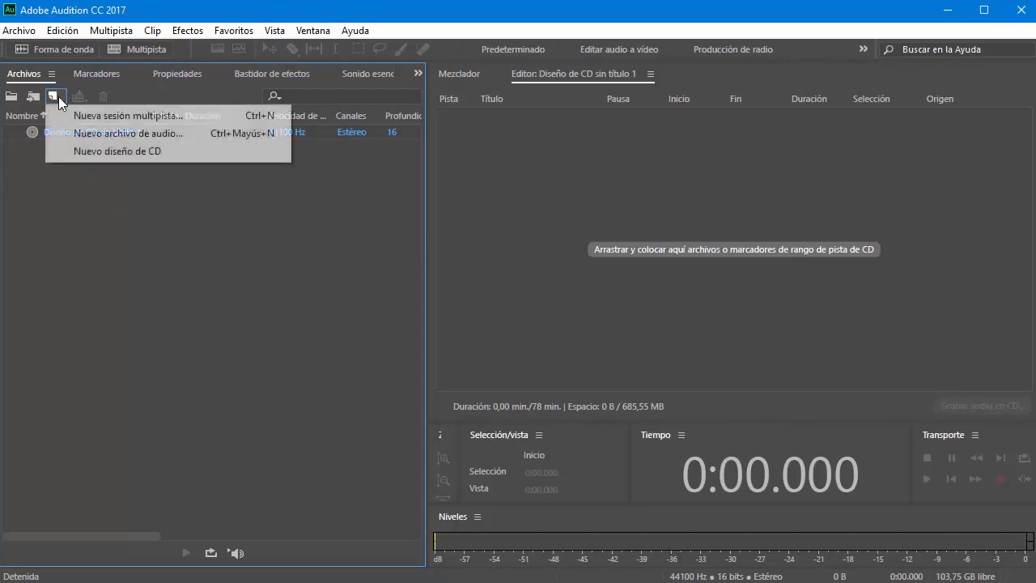
Open the seven songs from 1.Dream_Land.mp3 through Calypso_Beach_Walk.mp3 in the 0. PRUEBAS folder
{"action": "left_click", "coordinate": [12, 97]}
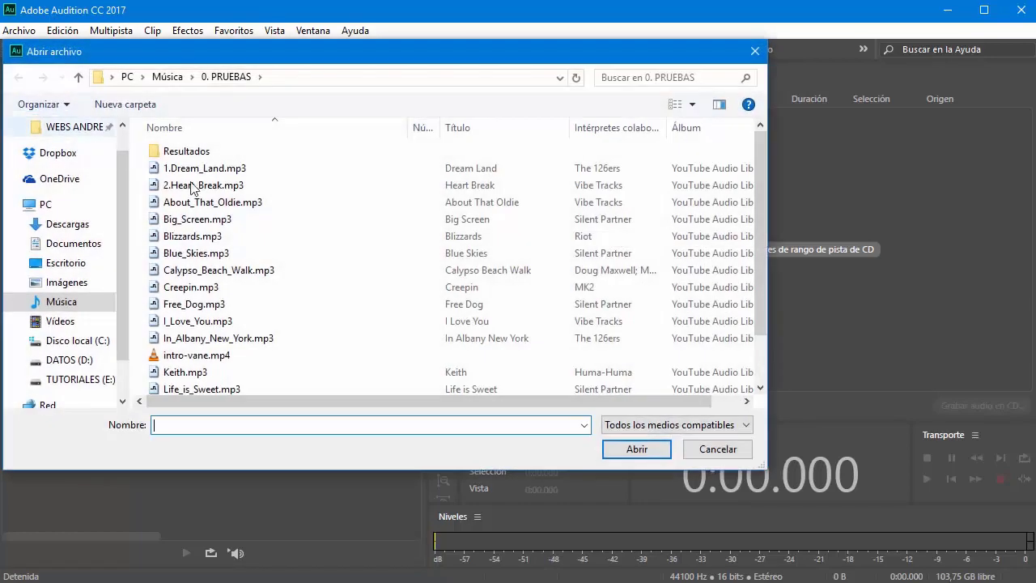
{"action": "left_click", "coordinate": [203, 169]}
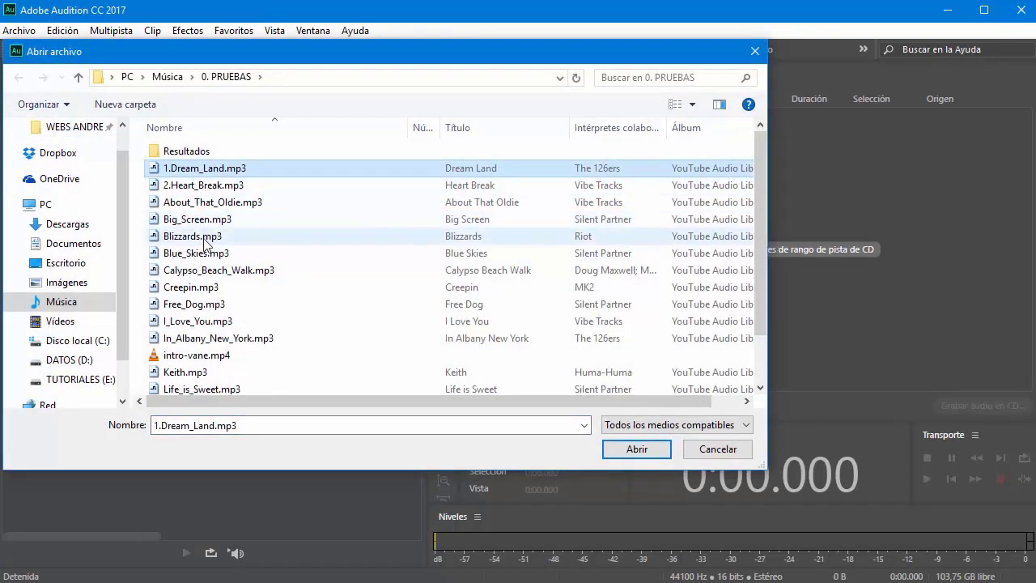
{"action": "left_click", "coordinate": [198, 270], "text": "shift"}
{"action": "left_click", "coordinate": [634, 449]}
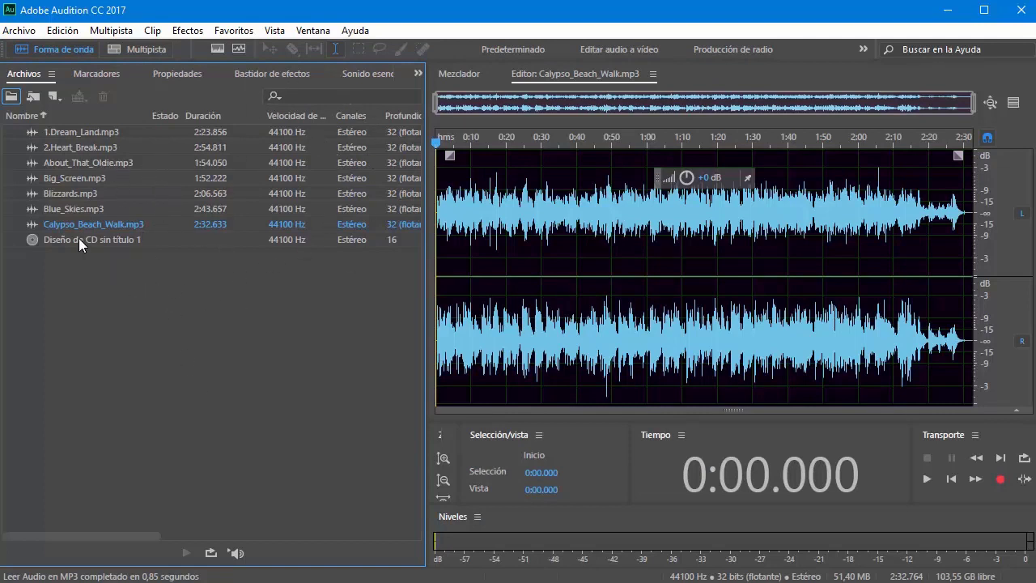
Show the untitled CD layout and add Dream Land as the first track, followed by the other six open songs
{"action": "left_click", "coordinate": [51, 240]}
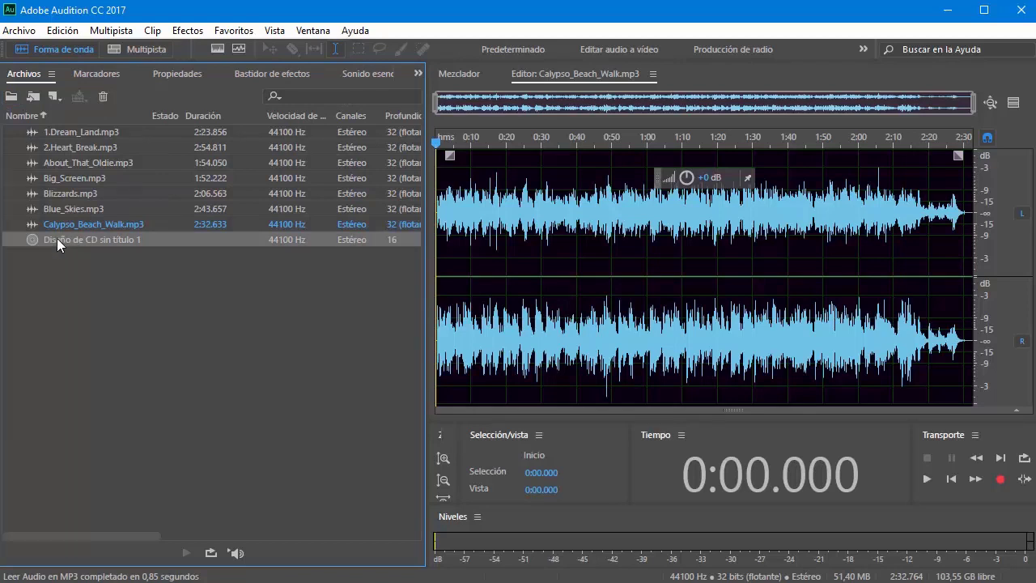
{"action": "double_click", "coordinate": [56, 238]}
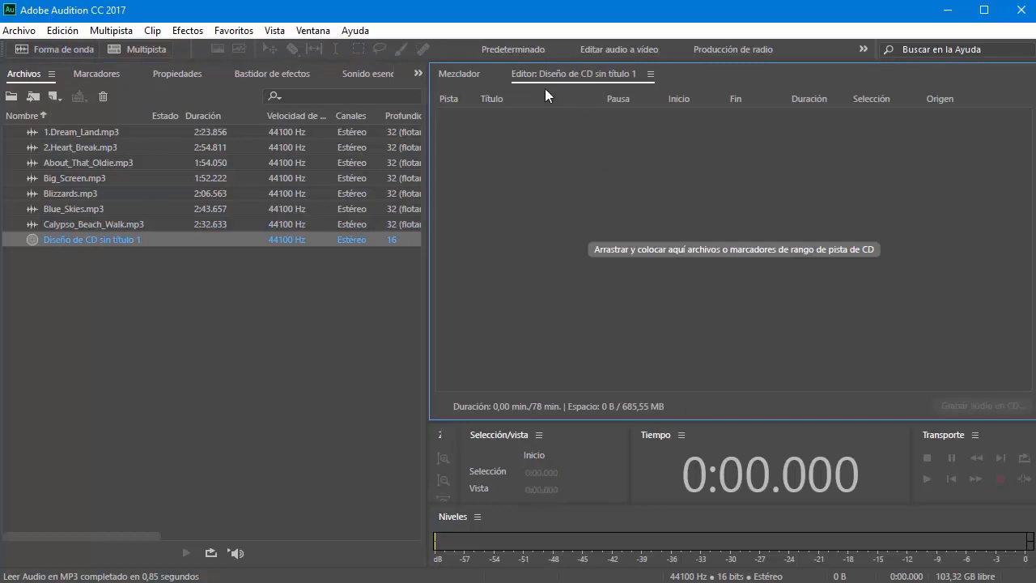
{"action": "left_click_drag", "start_coordinate": [89, 129], "coordinate": [564, 167]}
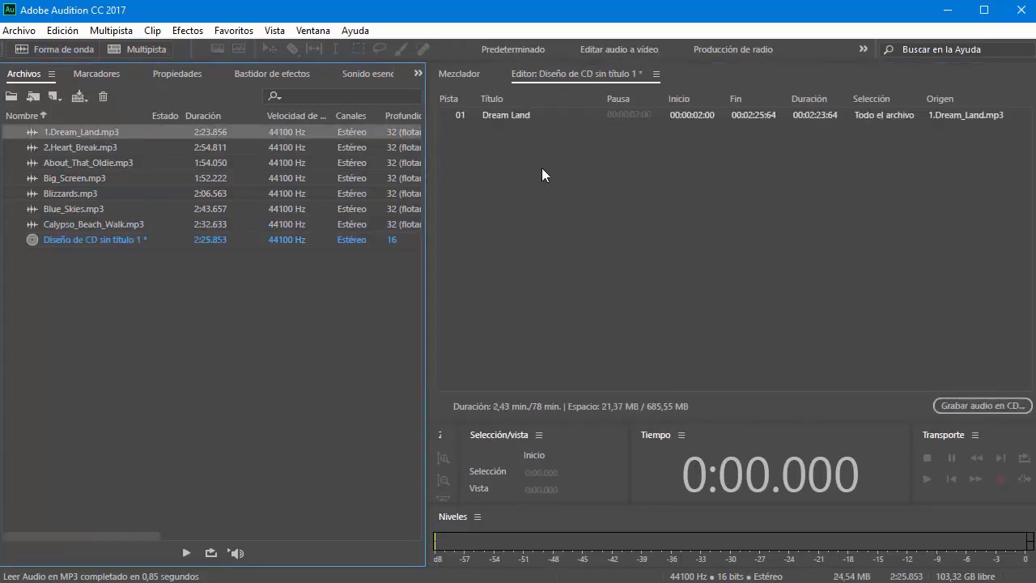
{"action": "left_click", "coordinate": [75, 148]}
{"action": "left_click", "coordinate": [79, 219], "text": "shift"}
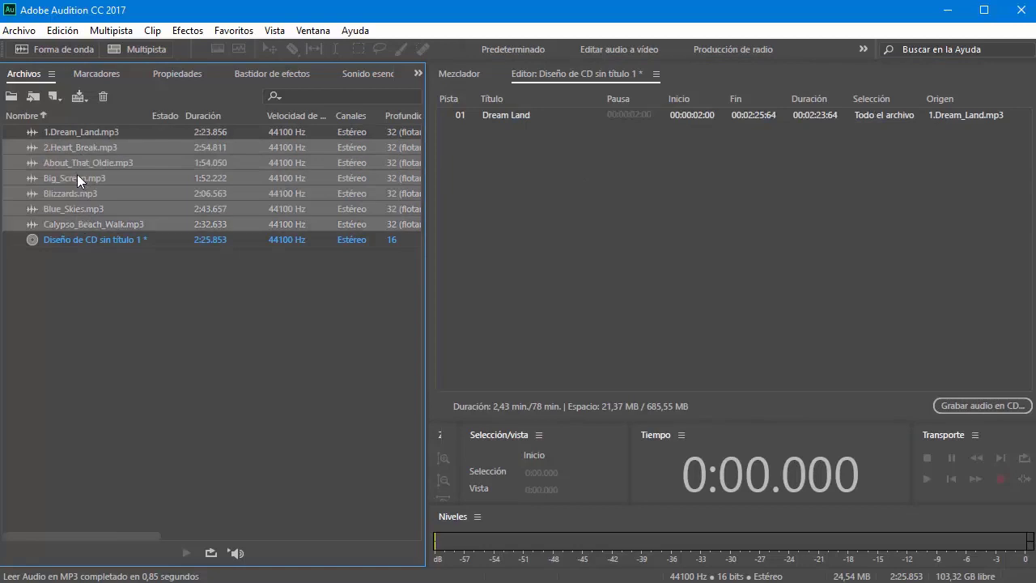
{"action": "left_click_drag", "start_coordinate": [77, 174], "coordinate": [573, 209]}
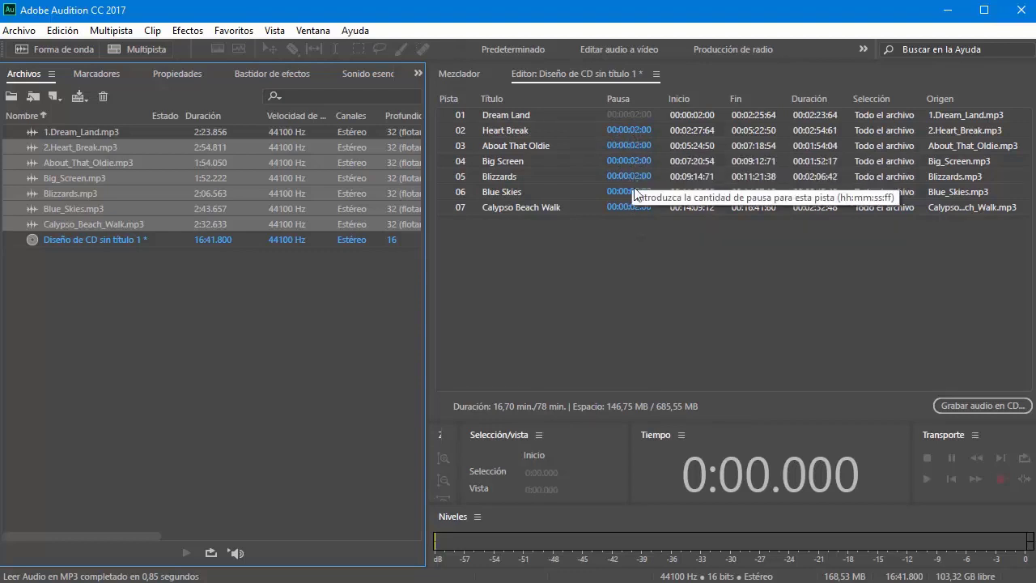
Check the Heart Break track's pause field and the CD burning options, enable Verificar CD tras la grabación, and cancel the burn
{"action": "left_click", "coordinate": [634, 132]}
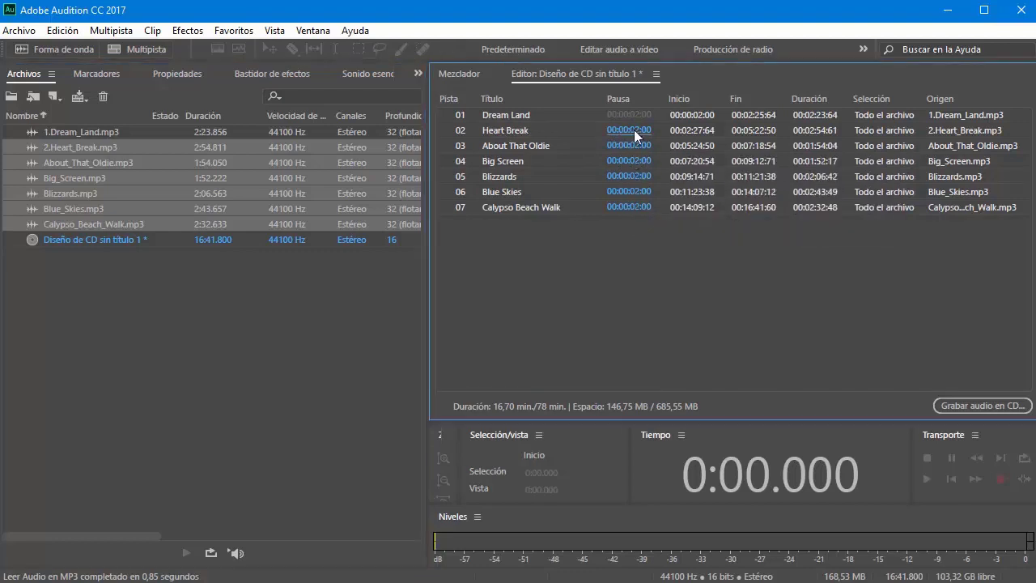
{"action": "left_click", "coordinate": [676, 261]}
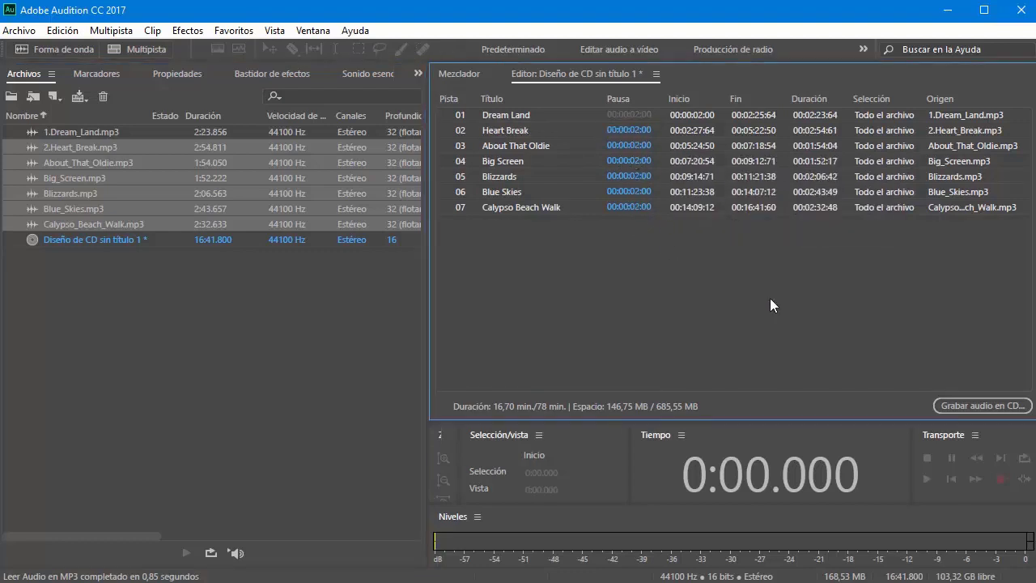
{"action": "left_click", "coordinate": [972, 405]}
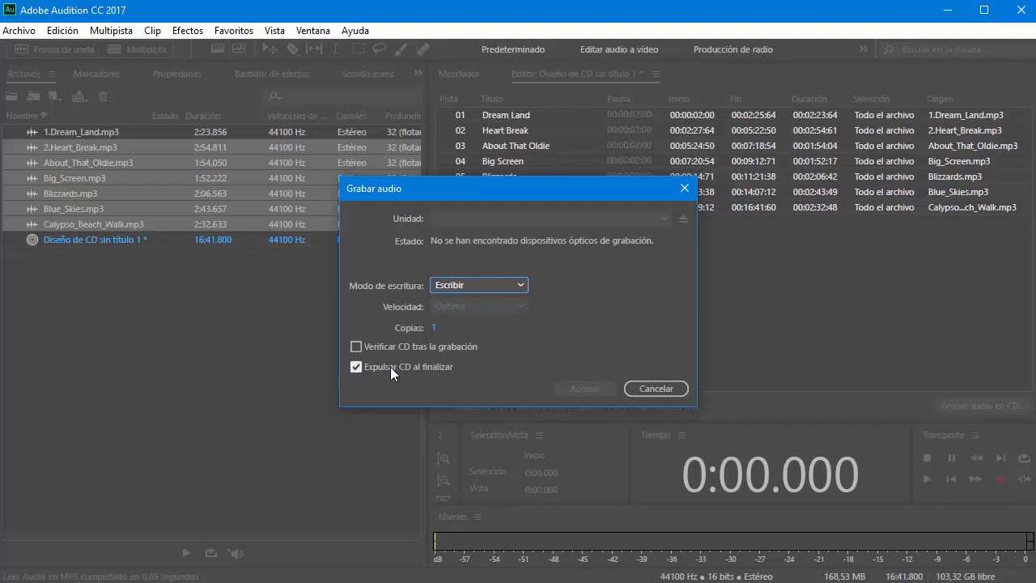
{"action": "left_click", "coordinate": [356, 346]}
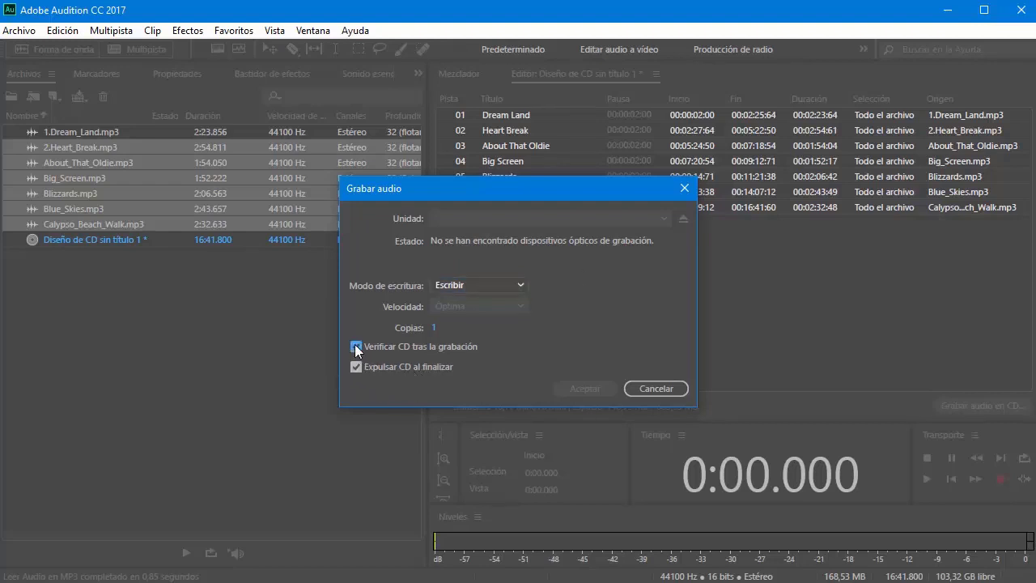
{"action": "left_click", "coordinate": [644, 388]}
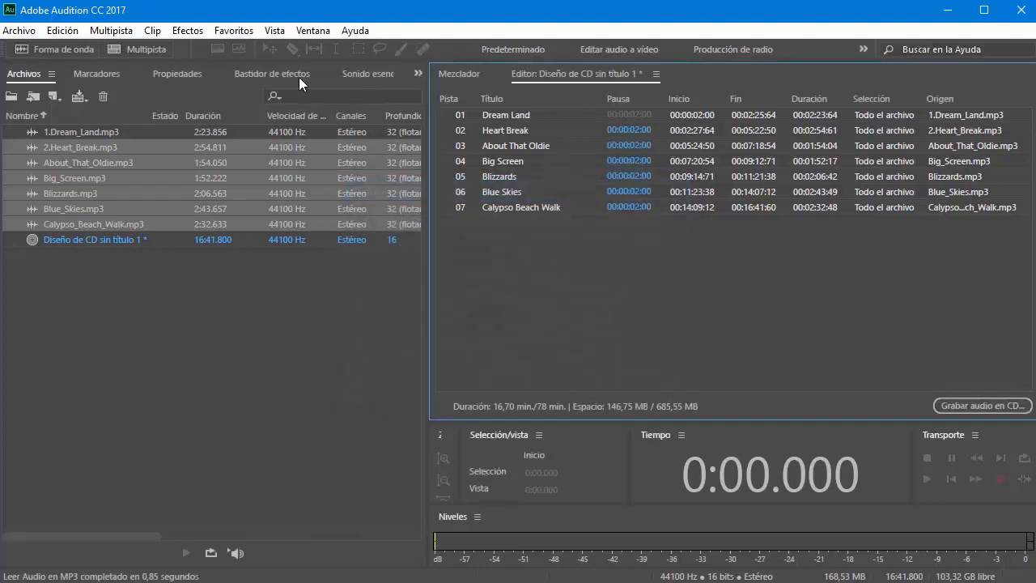
{"action": "left_click", "coordinate": [250, 338]}
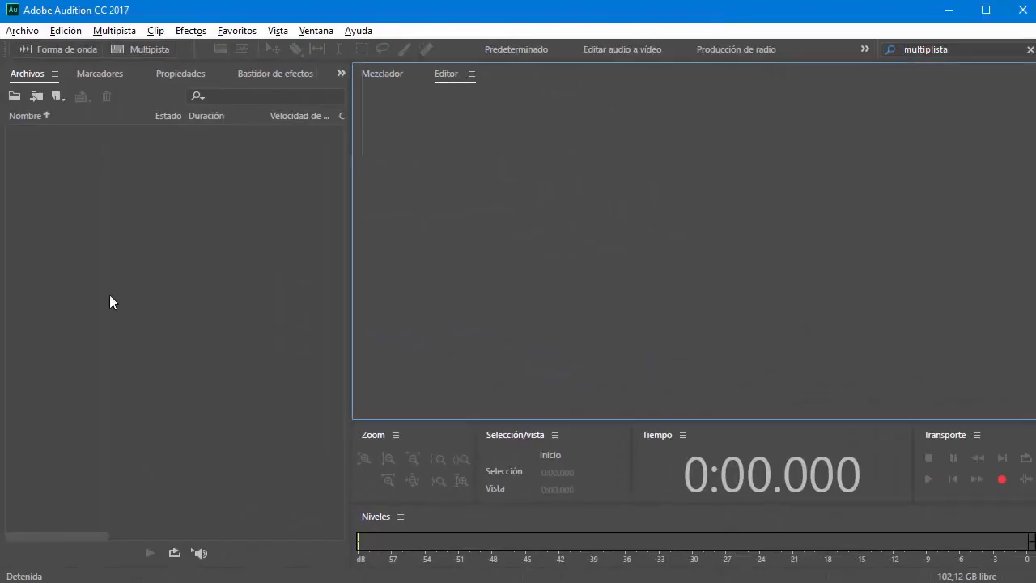
Open 2.Heart_Break.mp3 from the 0. PRUEBAS folder in the empty workspace
{"action": "double_click", "coordinate": [80, 227]}
{"action": "left_click", "coordinate": [199, 188]}
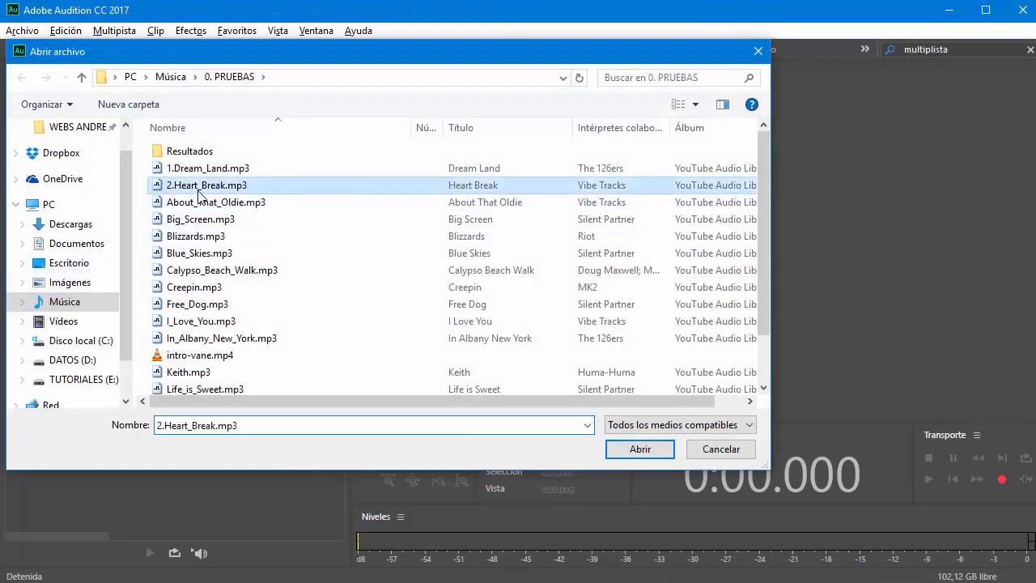
{"action": "double_click", "coordinate": [199, 190]}
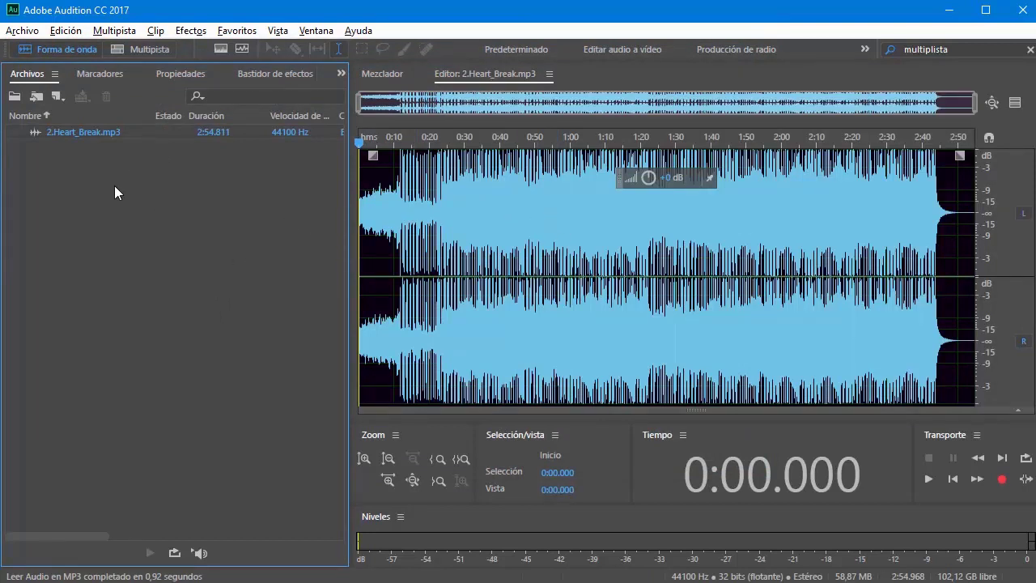
Insert 2.Heart_Break.mp3 into a new multitrack session named Temporal, keeping the default 44100 Hz, 32-bit stereo settings
{"action": "left_click", "coordinate": [83, 131]}
{"action": "right_click", "coordinate": [82, 131]}
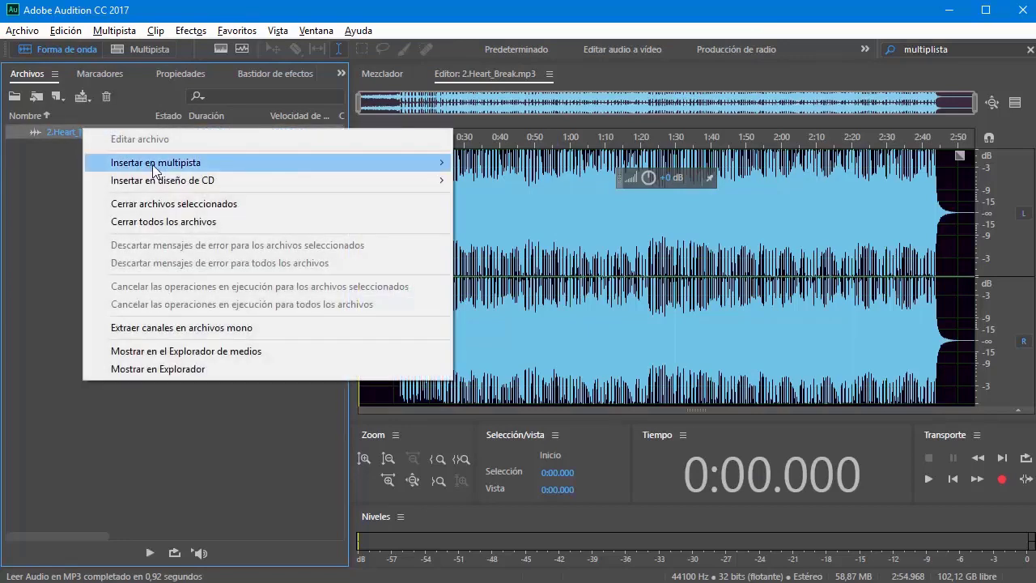
{"action": "mouse_move", "coordinate": [152, 165]}
{"action": "left_click", "coordinate": [485, 163]}
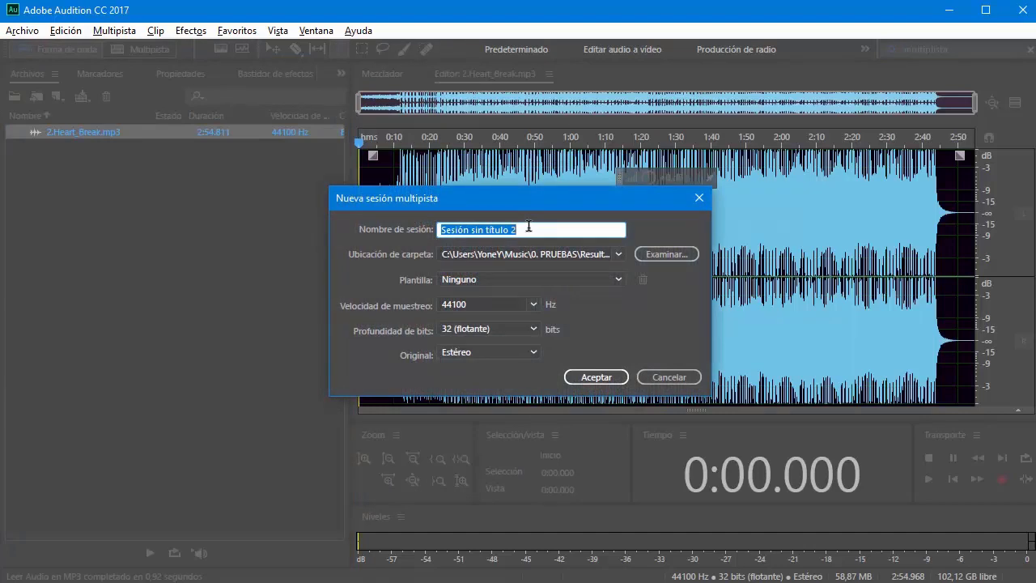
{"action": "type", "text": "Temporal"}
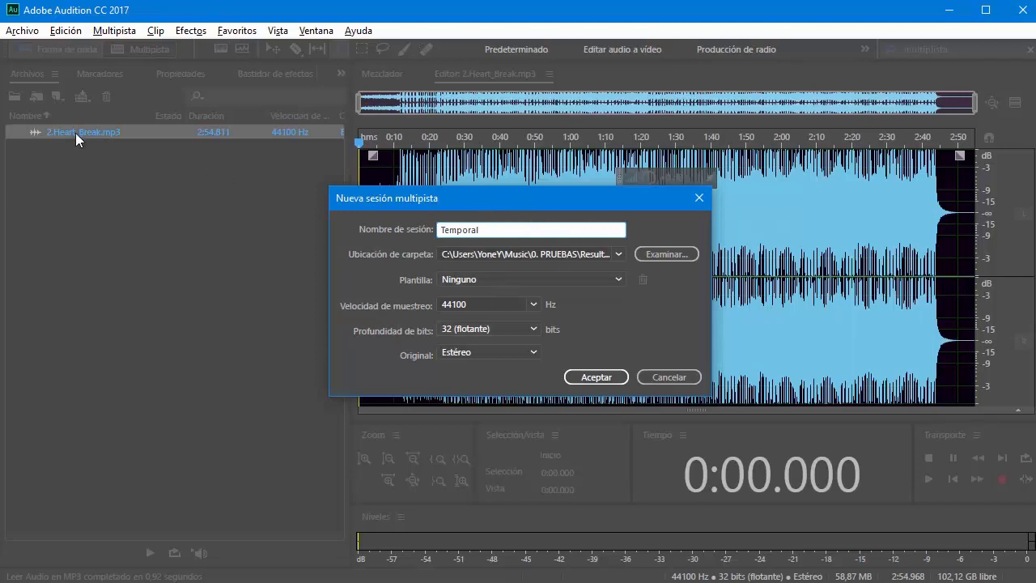
{"action": "left_click", "coordinate": [593, 374]}
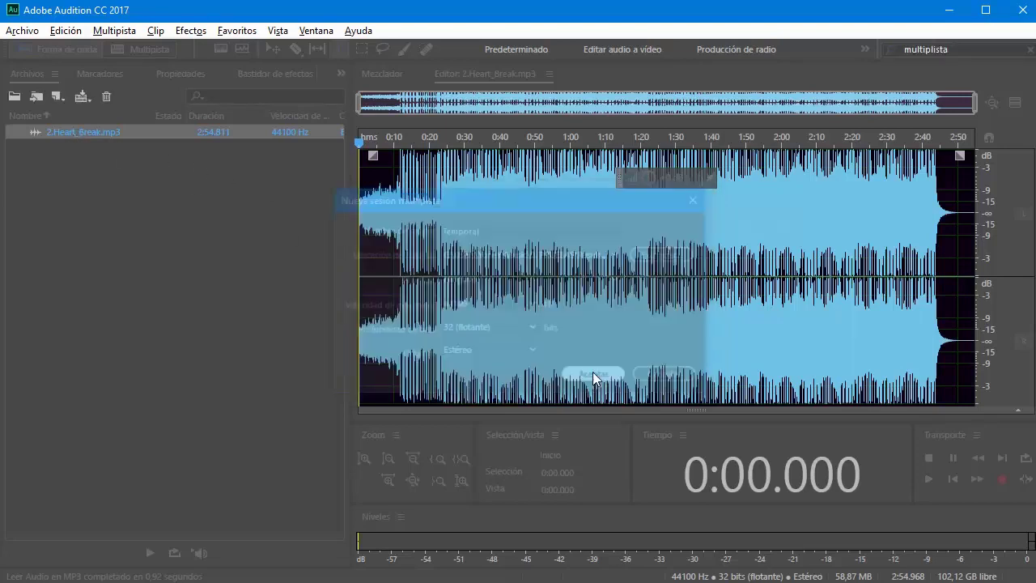
{"action": "right_click", "coordinate": [50, 130]}
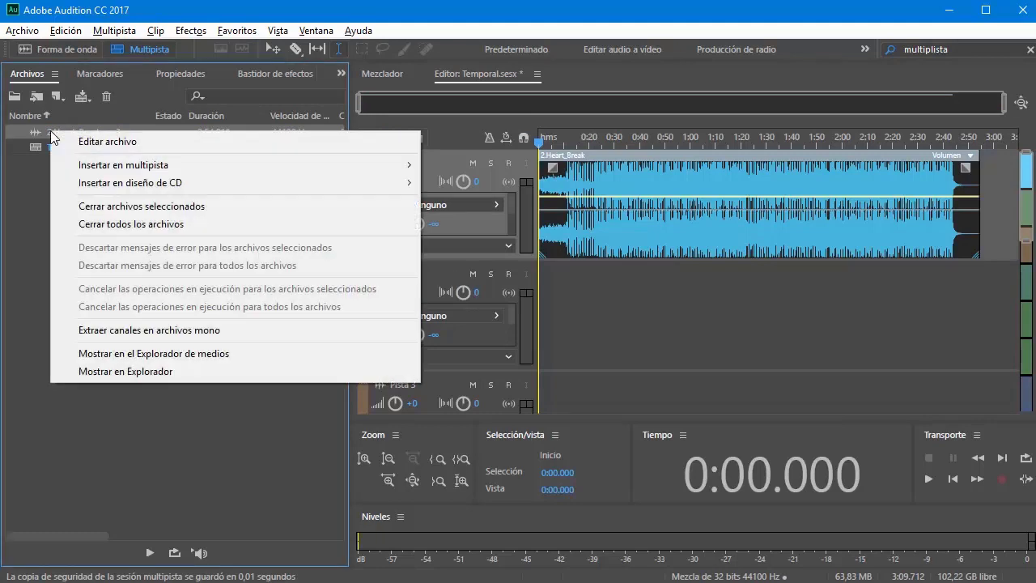
{"action": "left_click", "coordinate": [208, 404]}
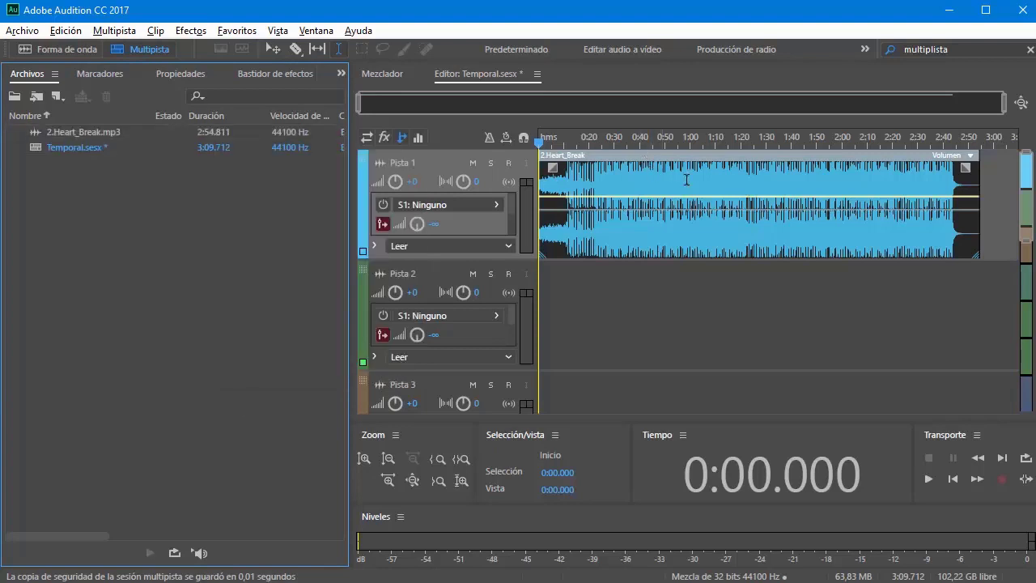
Increase Pista 1's height and play the Temporal session from about 0:09 to about 0:12
{"action": "left_click_drag", "start_coordinate": [476, 261], "coordinate": [476, 382]}
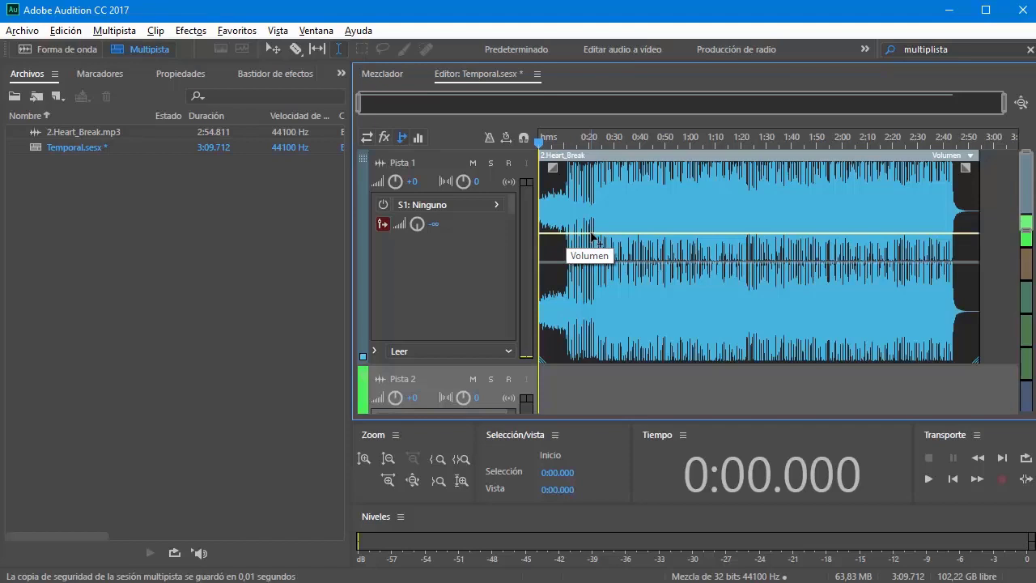
{"action": "left_click", "coordinate": [560, 139]}
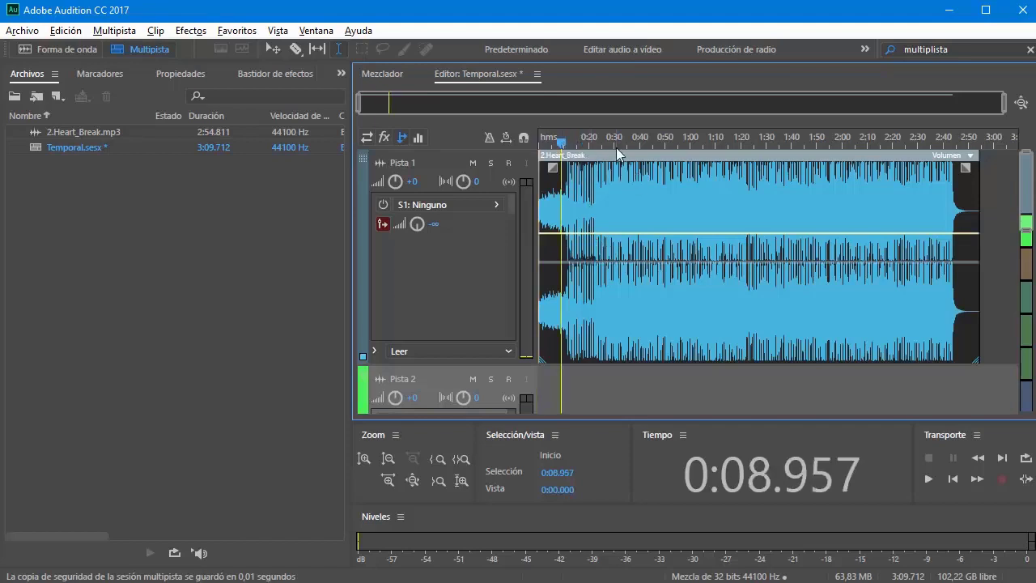
{"action": "key", "text": "space"}
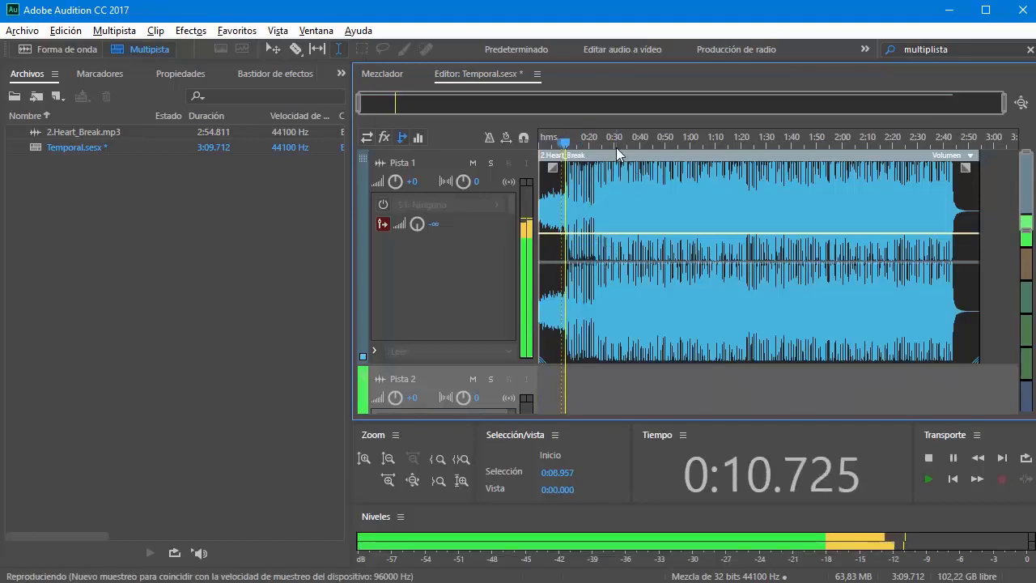
{"action": "key", "text": "space"}
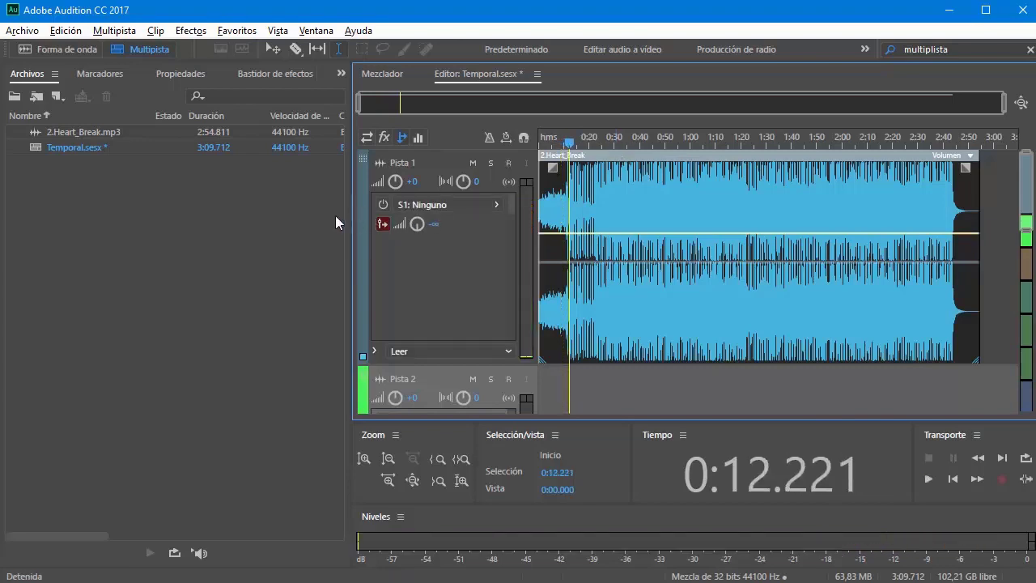
Enlarge the editor and Pista 1, and add volume envelope keyframes to 2.Heart_Break at about 0:09, 0:11, 0:19 and 0:22
{"action": "left_click_drag", "start_coordinate": [349, 215], "coordinate": [193, 215]}
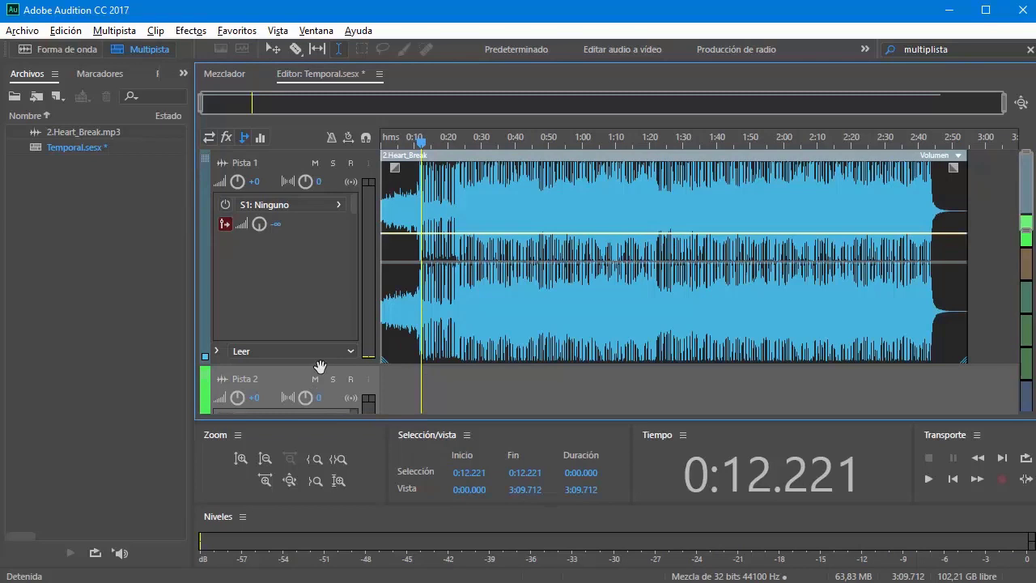
{"action": "left_click_drag", "start_coordinate": [321, 364], "coordinate": [320, 413]}
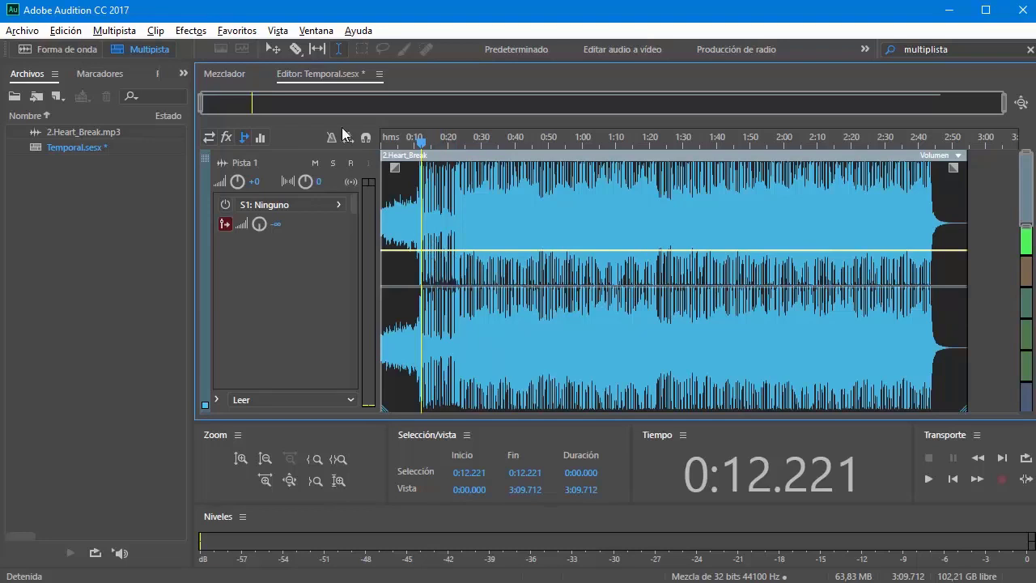
{"action": "left_click_drag", "start_coordinate": [1002, 100], "coordinate": [375, 102]}
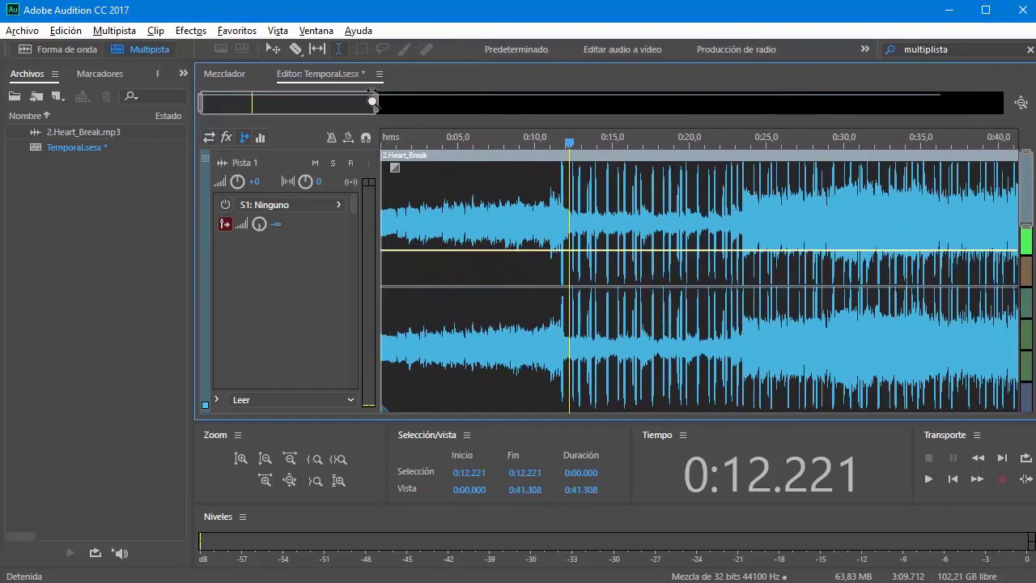
{"action": "left_click", "coordinate": [516, 252]}
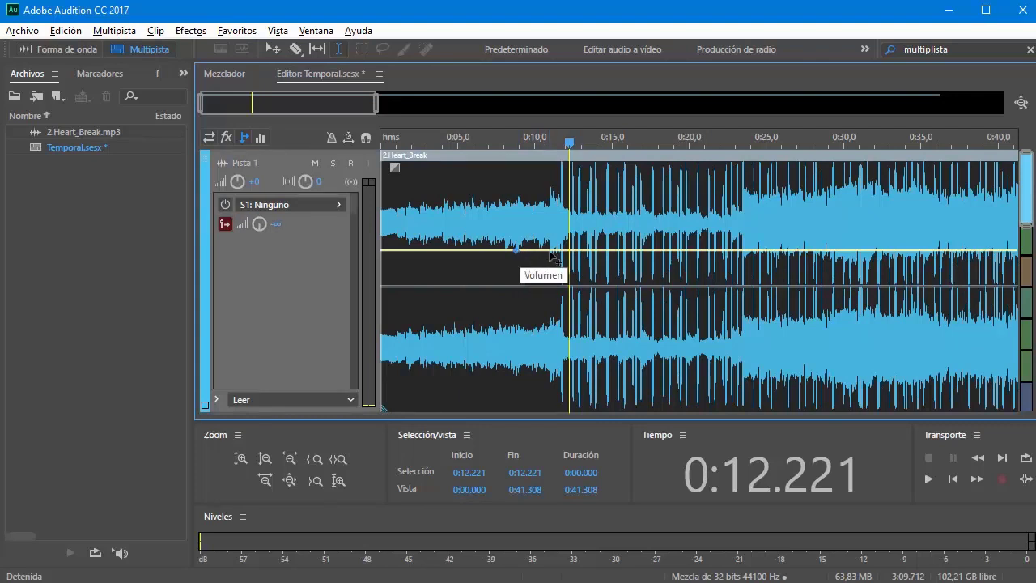
{"action": "left_click", "coordinate": [550, 252]}
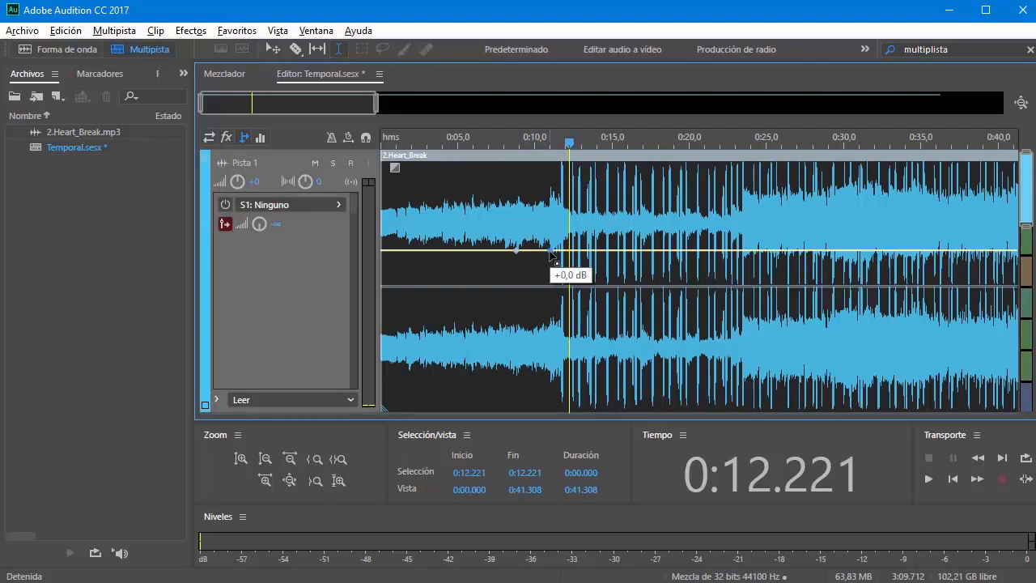
{"action": "left_click", "coordinate": [677, 251]}
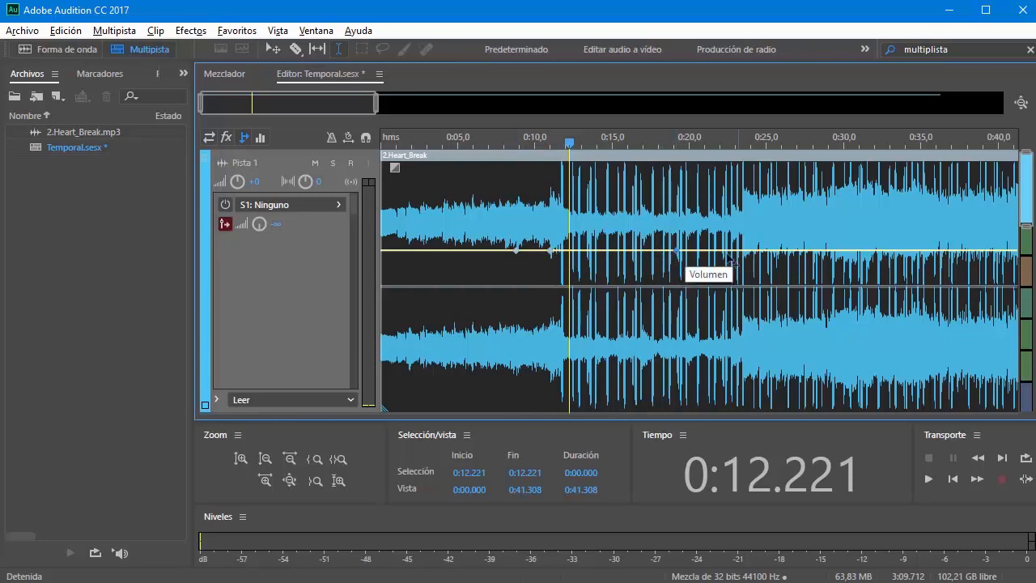
{"action": "left_click", "coordinate": [717, 252]}
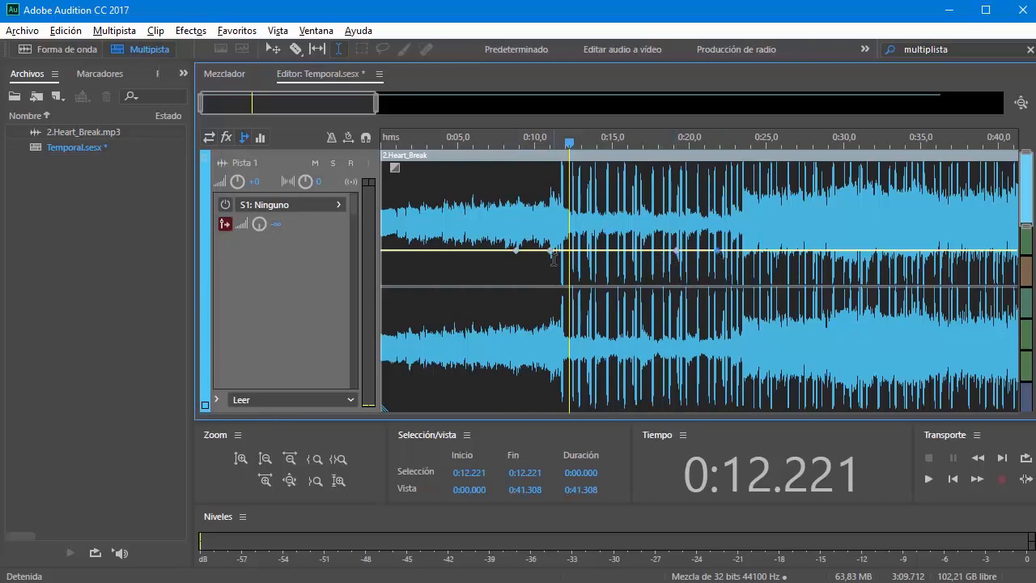
Lower the two middle volume keyframes slightly and play the session from about 0:08 to 0:12
{"action": "mouse_move", "coordinate": [552, 252]}
{"action": "left_mouse_down"}
{"action": "mouse_move", "coordinate": [549, 278]}
{"action": "mouse_move", "coordinate": [547, 209]}
{"action": "mouse_move", "coordinate": [547, 272]}
{"action": "left_mouse_up"}
{"action": "mouse_move", "coordinate": [678, 254]}
{"action": "left_mouse_down"}
{"action": "mouse_move", "coordinate": [684, 274]}
{"action": "mouse_move", "coordinate": [684, 259]}
{"action": "mouse_move", "coordinate": [683, 270]}
{"action": "mouse_move", "coordinate": [665, 267]}
{"action": "mouse_move", "coordinate": [669, 257]}
{"action": "mouse_move", "coordinate": [687, 266]}
{"action": "left_mouse_up"}
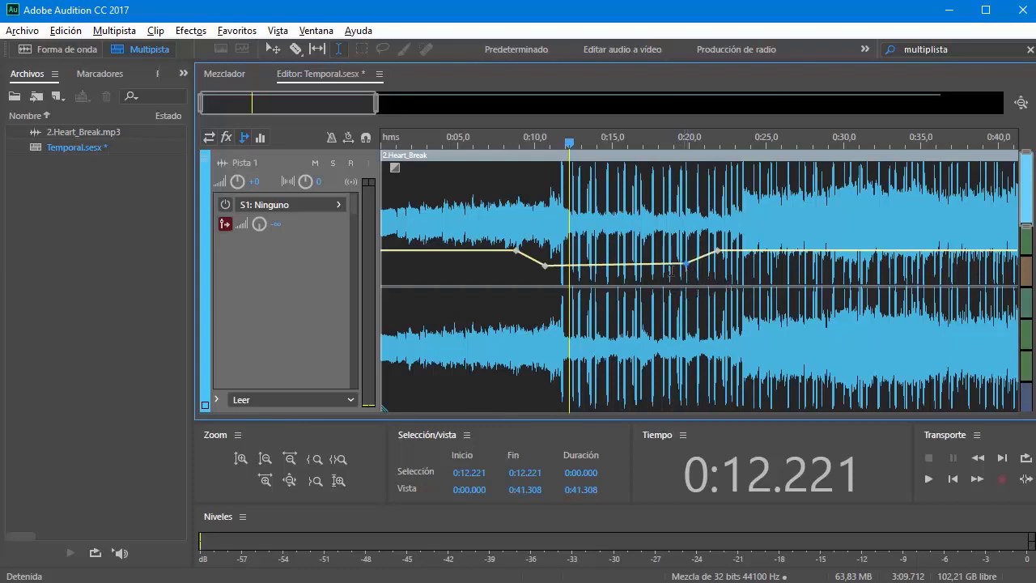
{"action": "left_click_drag", "start_coordinate": [569, 145], "coordinate": [503, 156]}
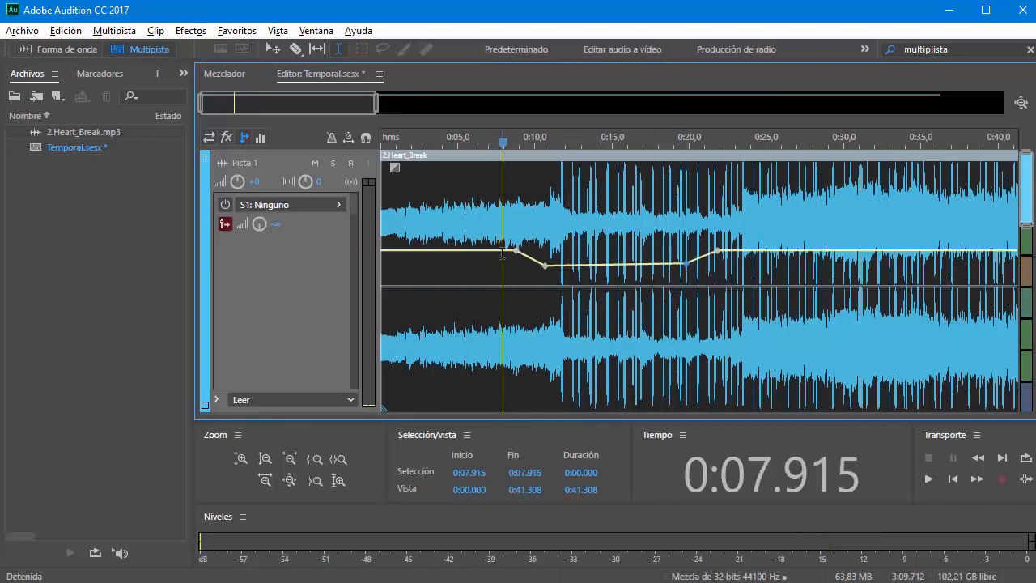
{"action": "key", "text": "space"}
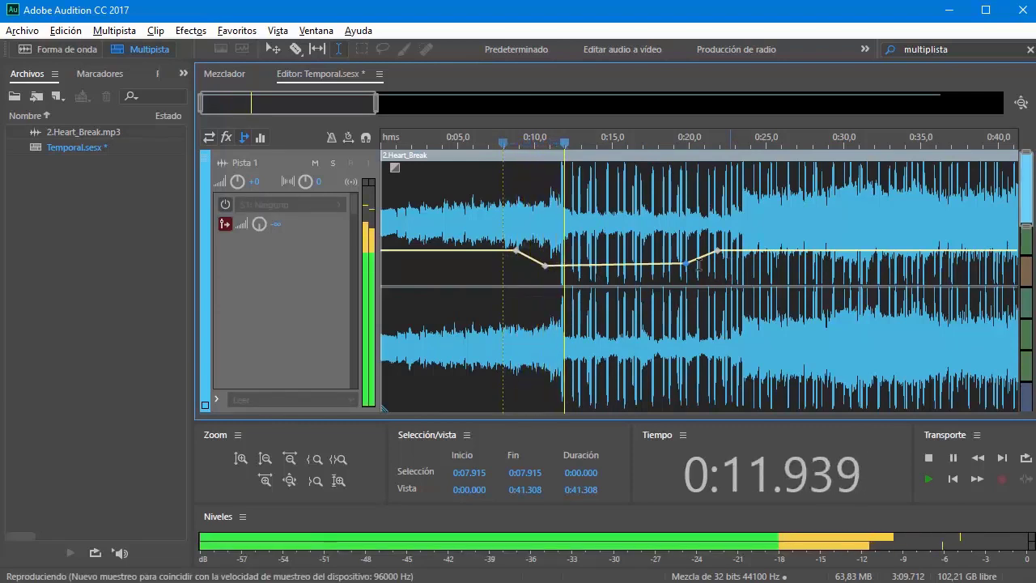
{"action": "key", "text": "space"}
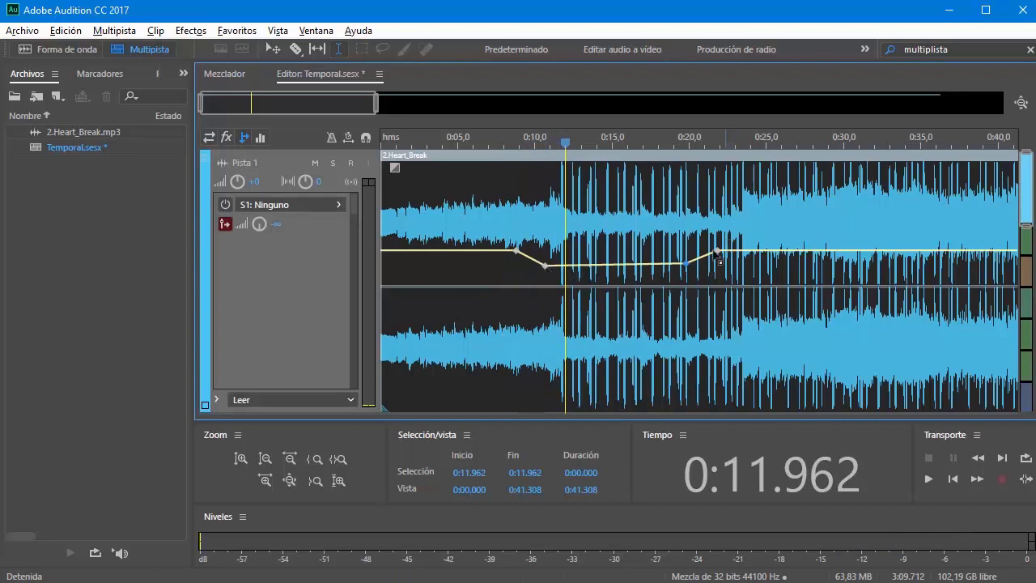
Lower the two middle volume keyframes to just above the clip's centre line and play from about 0:07.7 to 0:13
{"action": "left_click_drag", "start_coordinate": [543, 266], "coordinate": [543, 277]}
{"action": "left_click_drag", "start_coordinate": [686, 267], "coordinate": [687, 279]}
{"action": "left_click", "coordinate": [499, 143]}
{"action": "key", "text": "space"}
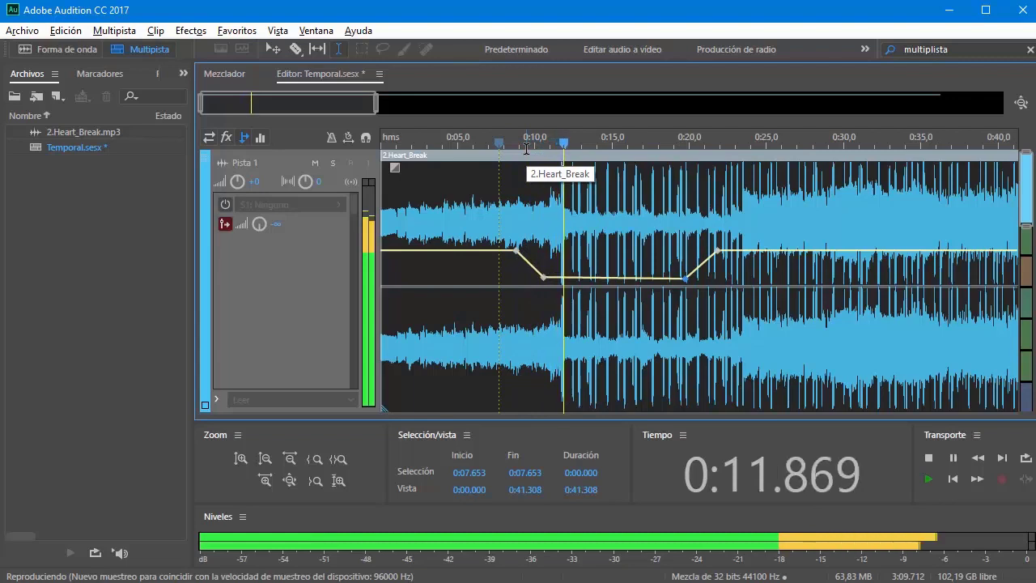
{"action": "key", "text": "space"}
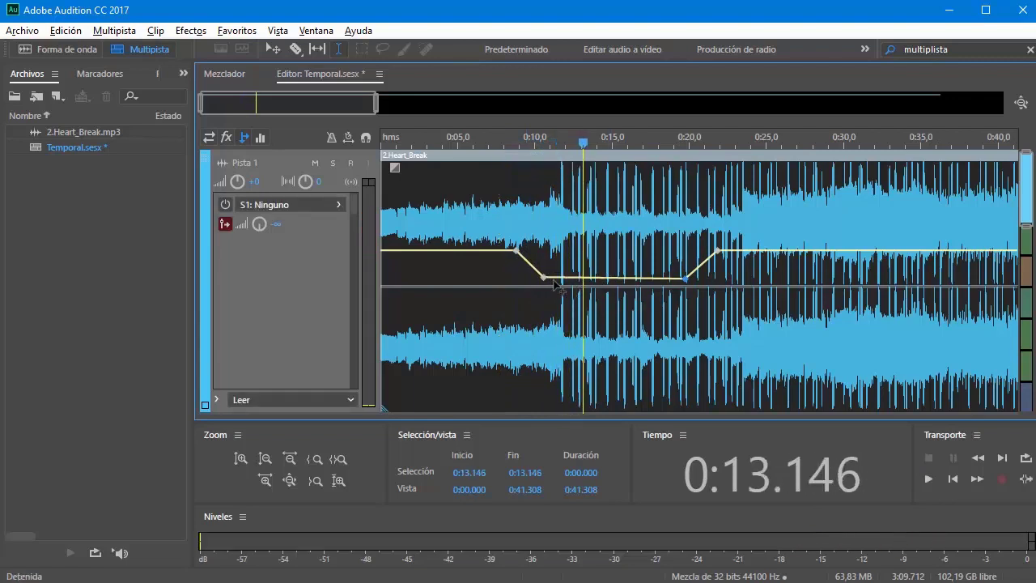
Pull the two middle volume keyframes down into the lower channel and play from about 0:07.5 to 0:13.4
{"action": "left_click_drag", "start_coordinate": [542, 277], "coordinate": [543, 325]}
{"action": "left_click_drag", "start_coordinate": [684, 279], "coordinate": [684, 325]}
{"action": "left_click_drag", "start_coordinate": [586, 150], "coordinate": [496, 144]}
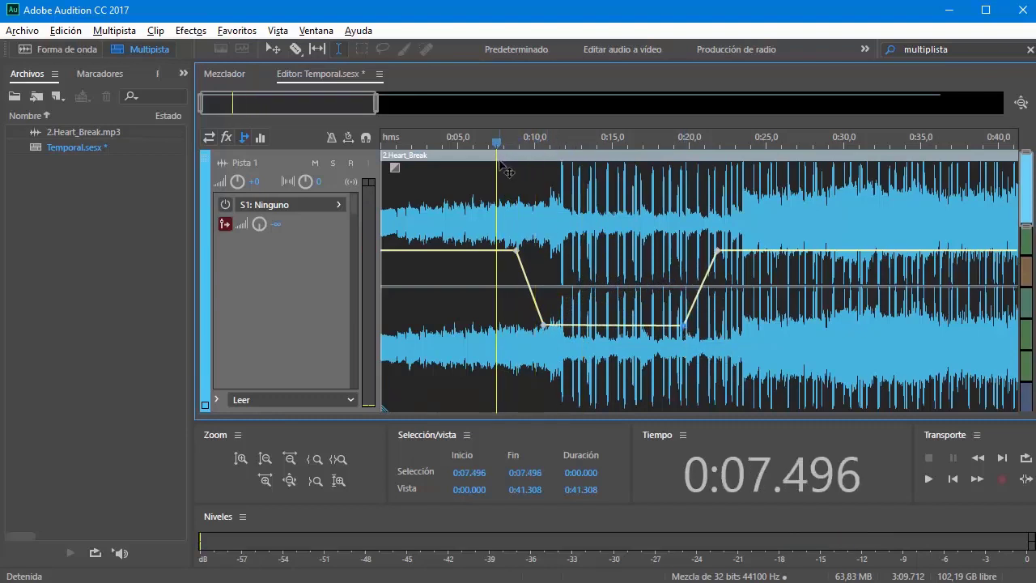
{"action": "key", "text": "space"}
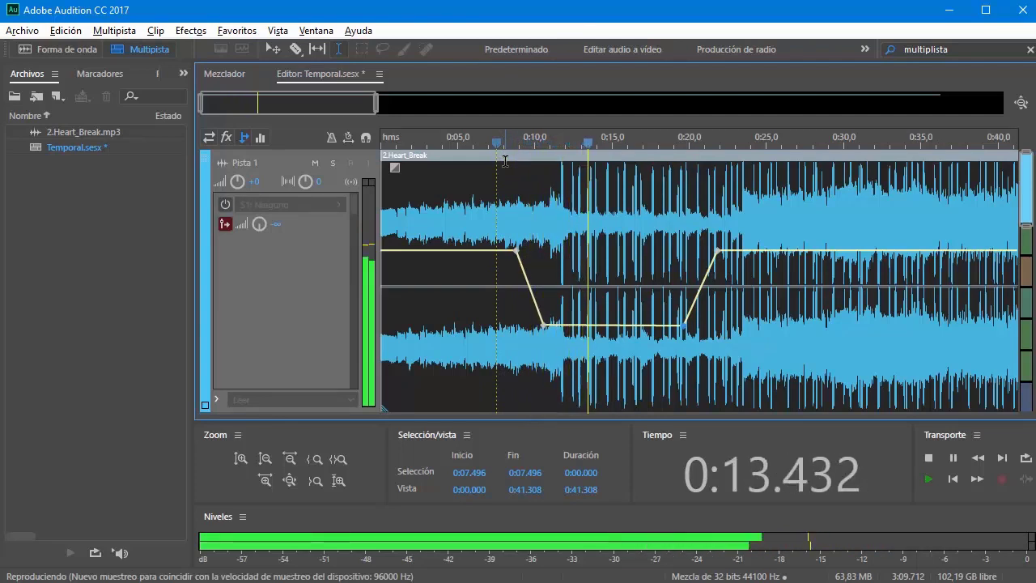
{"action": "key", "text": "space"}
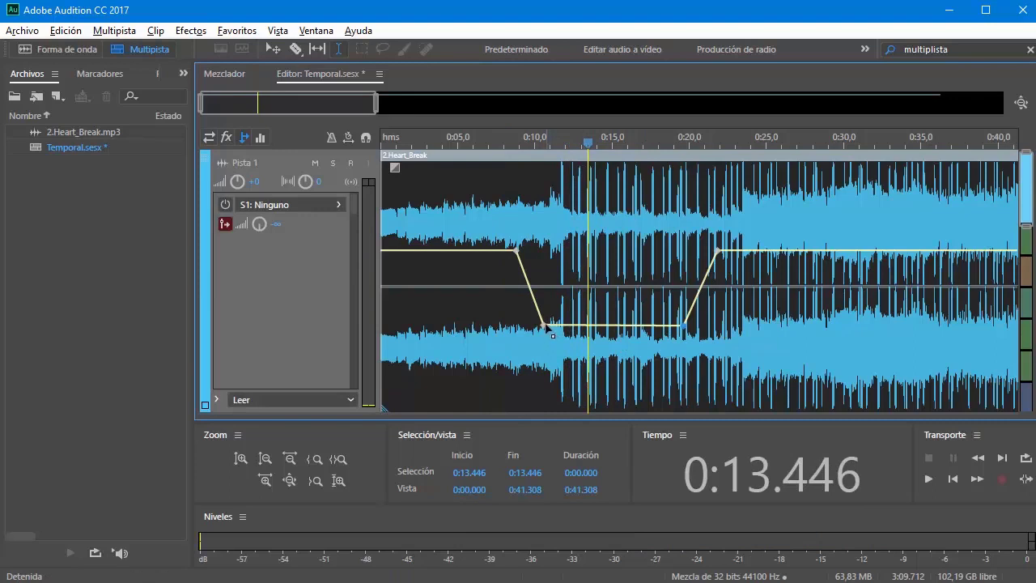
Move the dip's low keyframes to uneven levels at about 0:10 and 0:16, and add four volume keyframes between about 0:27 and 0:34
{"action": "left_click_drag", "start_coordinate": [544, 326], "coordinate": [545, 394]}
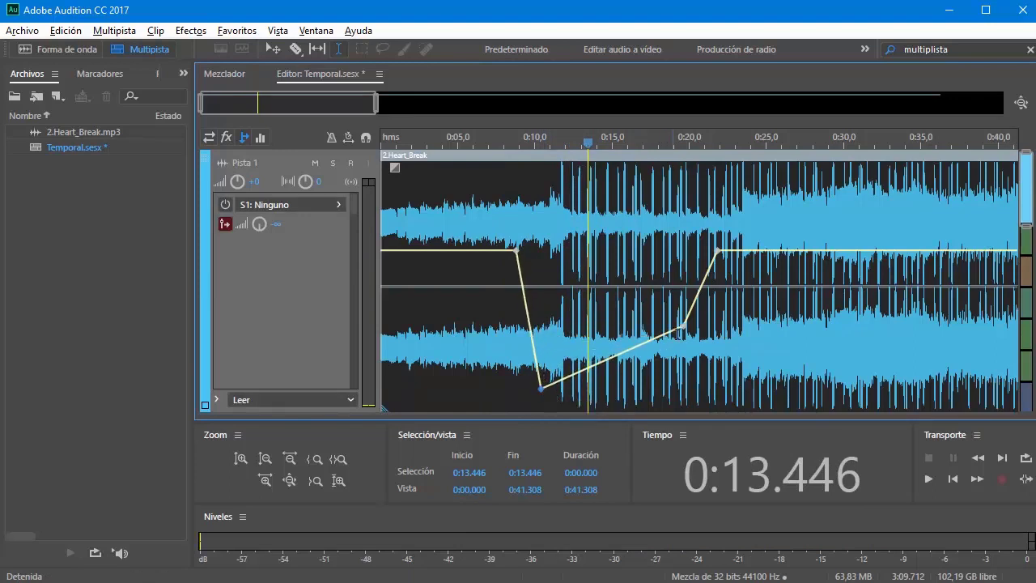
{"action": "left_click_drag", "start_coordinate": [685, 328], "coordinate": [625, 354]}
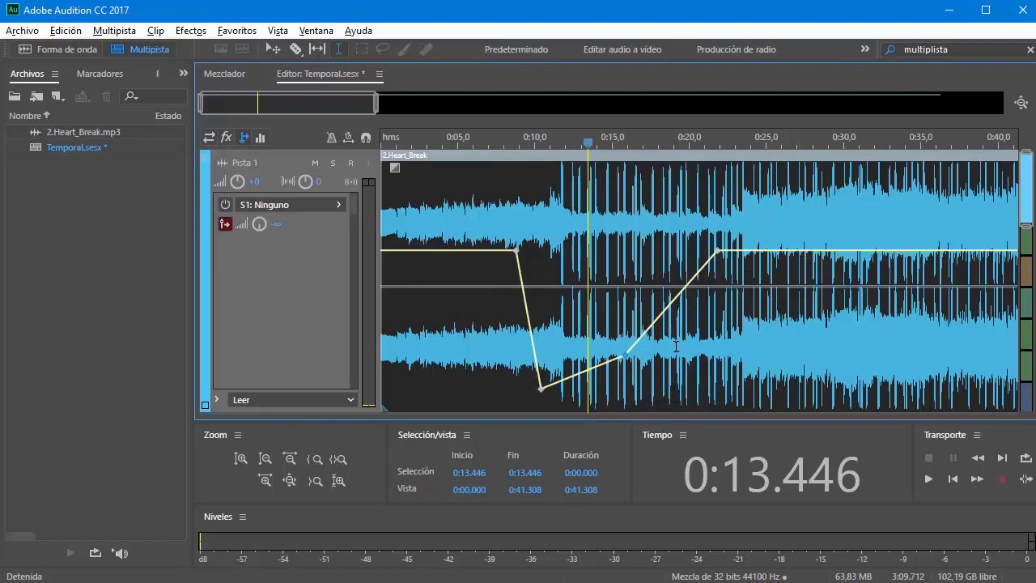
{"action": "left_click", "coordinate": [801, 252]}
{"action": "left_click", "coordinate": [830, 251]}
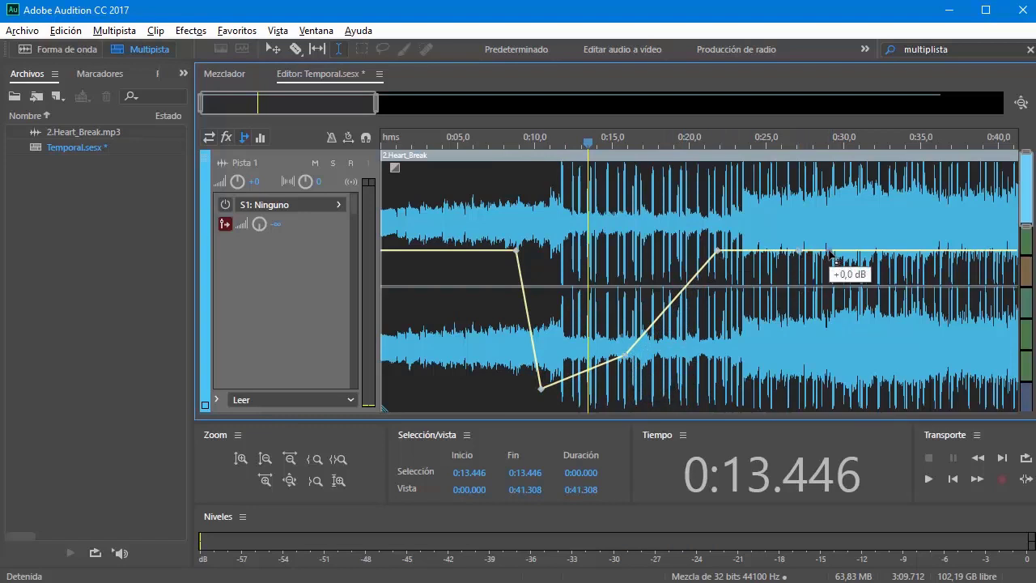
{"action": "left_click", "coordinate": [865, 251]}
{"action": "left_click", "coordinate": [902, 251]}
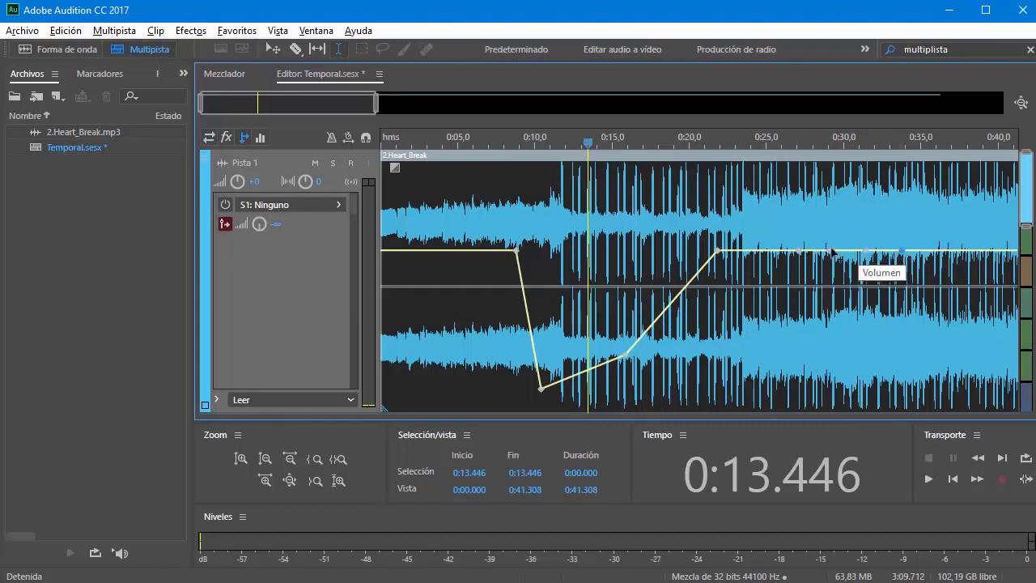
Shape the added volume keyframes into a dip at about 0:27 and a peak at about 0:31, with an intermediate point at 0:30
{"action": "left_click_drag", "start_coordinate": [829, 252], "coordinate": [802, 311]}
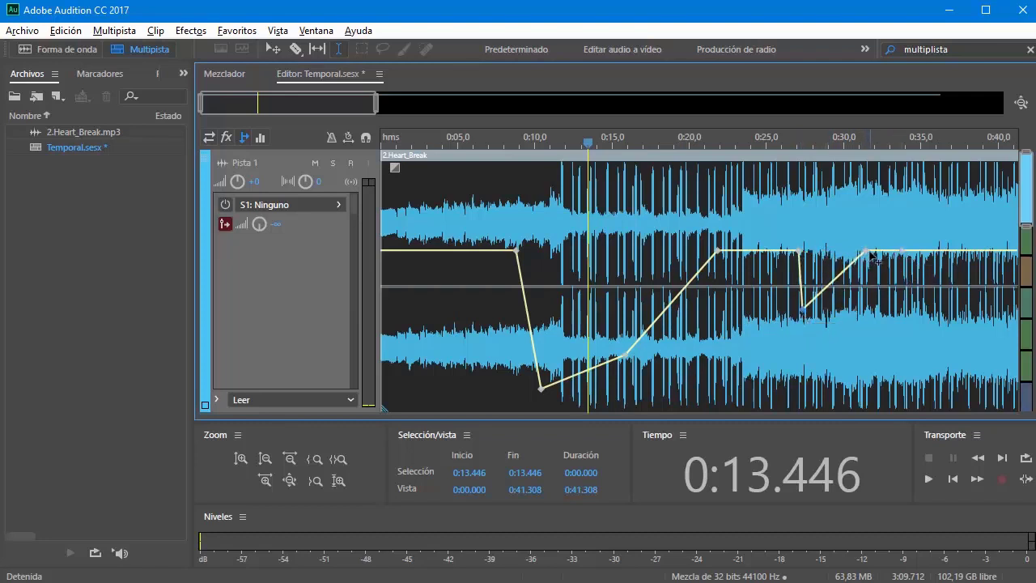
{"action": "left_click_drag", "start_coordinate": [865, 252], "coordinate": [851, 186]}
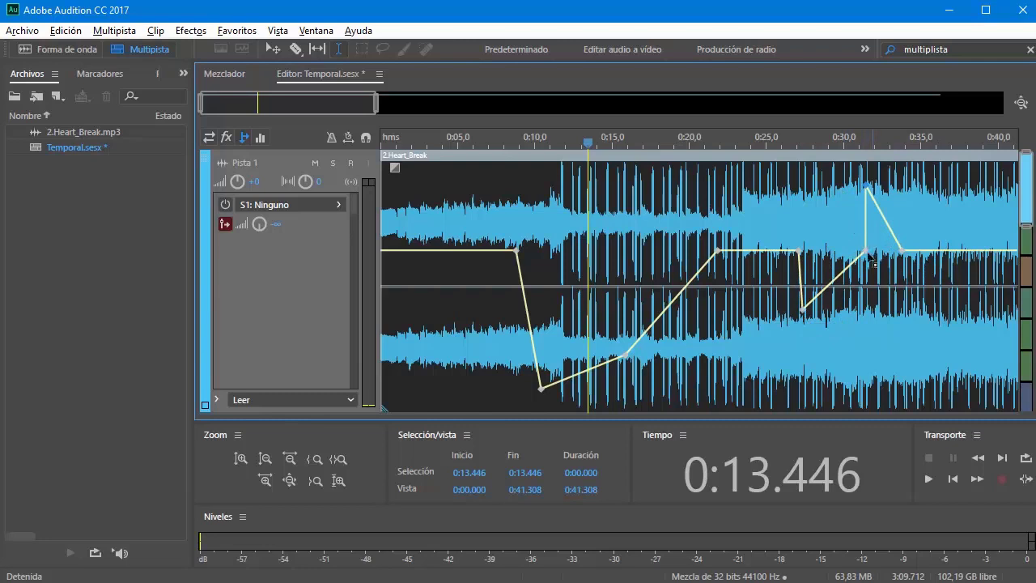
{"action": "left_click_drag", "start_coordinate": [855, 251], "coordinate": [840, 236]}
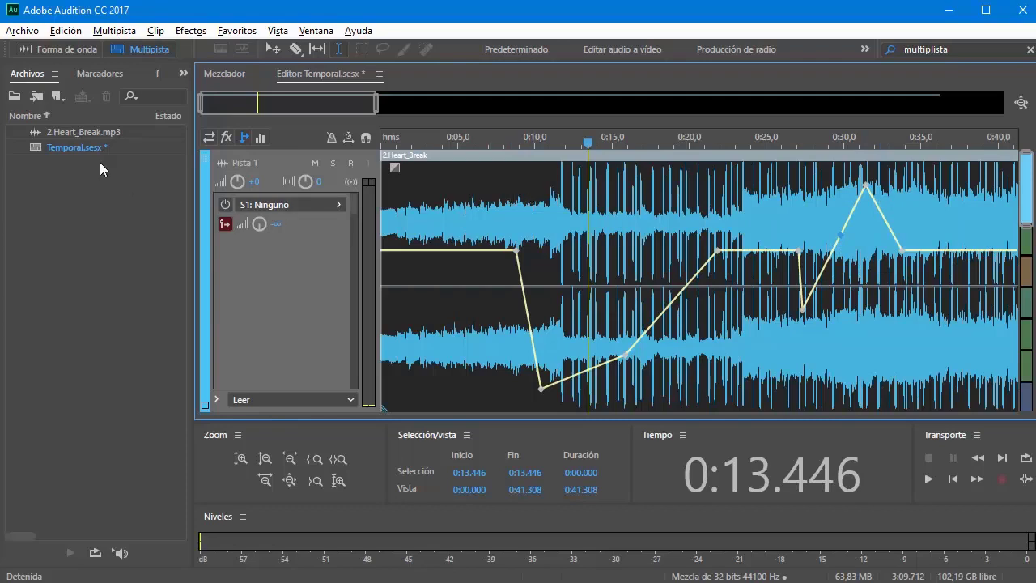
Open 2.Heart_Break.mp3 in the waveform editor and reduce the volume of the range from about 0:38.6 to 0:58.5
{"action": "double_click", "coordinate": [43, 132]}
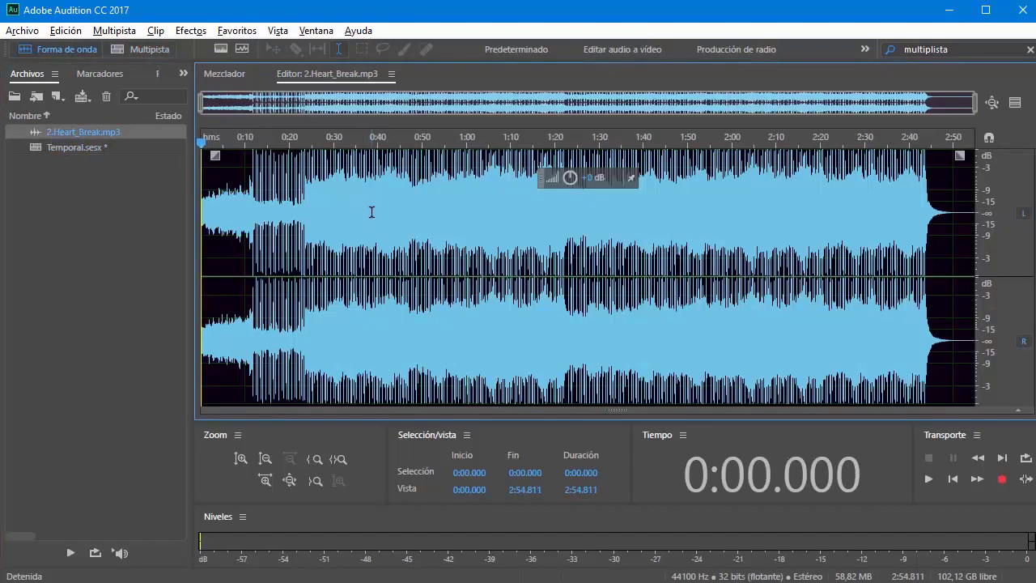
{"action": "left_click_drag", "start_coordinate": [371, 212], "coordinate": [460, 218]}
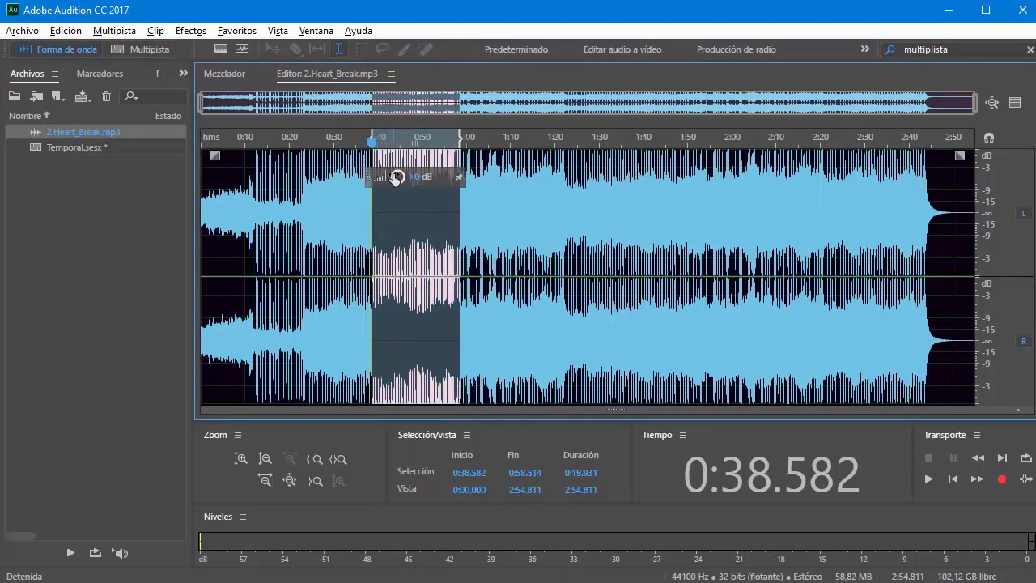
{"action": "left_click_drag", "start_coordinate": [420, 182], "coordinate": [400, 178]}
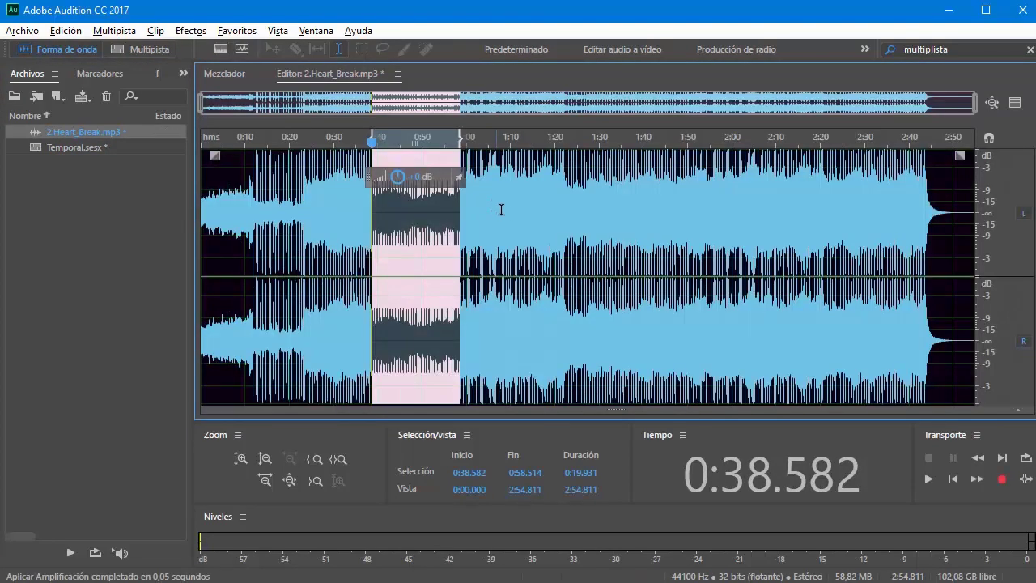
Strongly amplify the range from about 1:09.3 to 1:19.4 in 2.Heart_Break.mp3 and clear the selection
{"action": "left_click", "coordinate": [507, 210]}
{"action": "left_click", "coordinate": [552, 217], "text": "shift"}
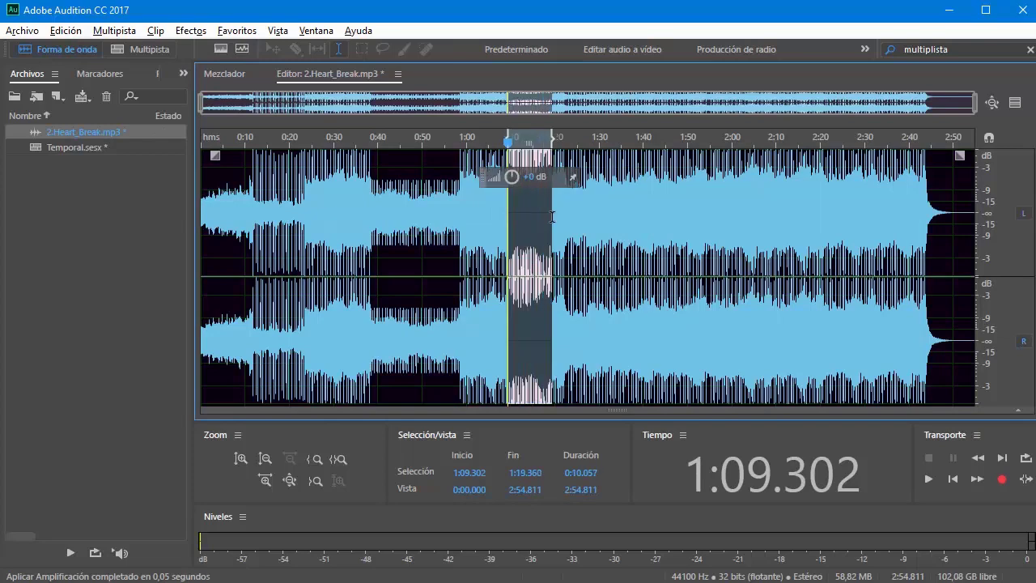
{"action": "left_click_drag", "start_coordinate": [529, 181], "coordinate": [560, 232]}
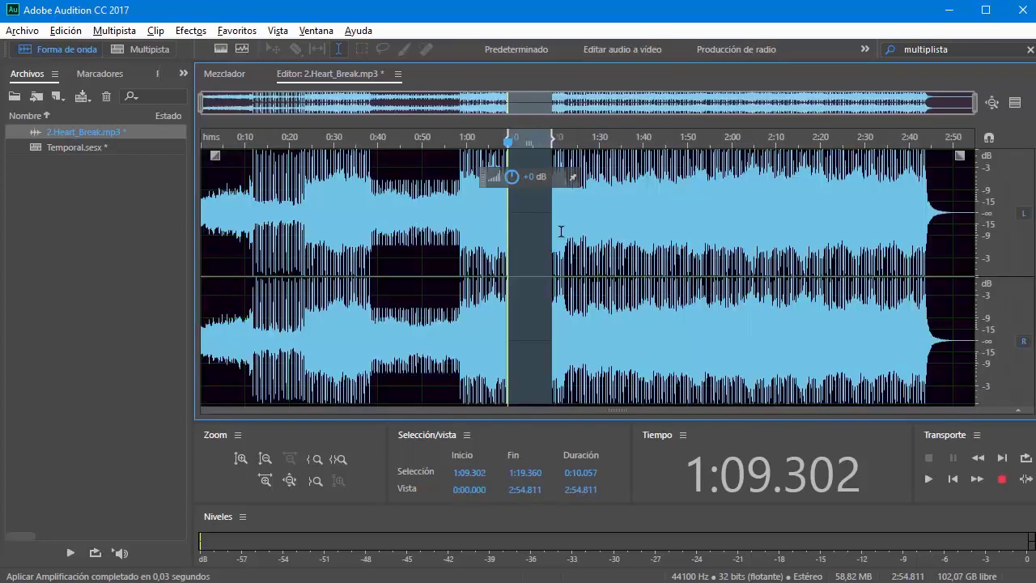
{"action": "left_click", "coordinate": [623, 241]}
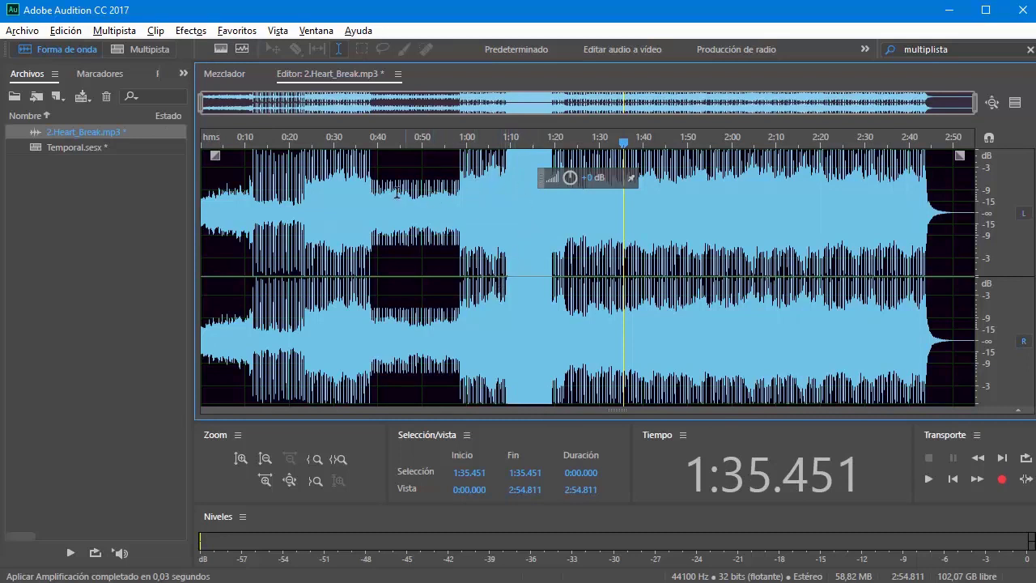
Select the two altered ranges of the waveform to compare them, and undo both amplitude changes
{"action": "left_click_drag", "start_coordinate": [376, 192], "coordinate": [560, 209]}
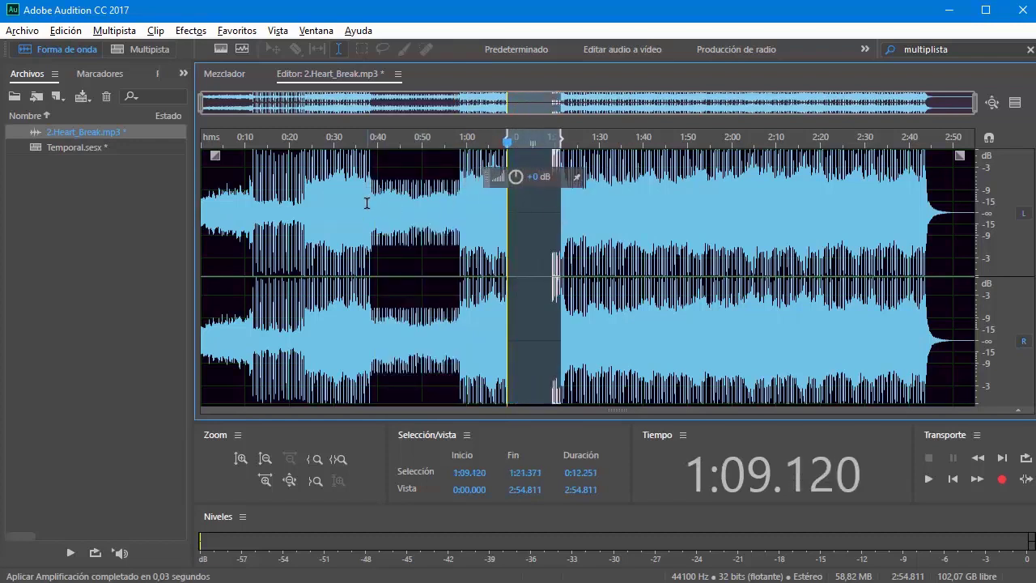
{"action": "left_click_drag", "start_coordinate": [378, 206], "coordinate": [454, 215]}
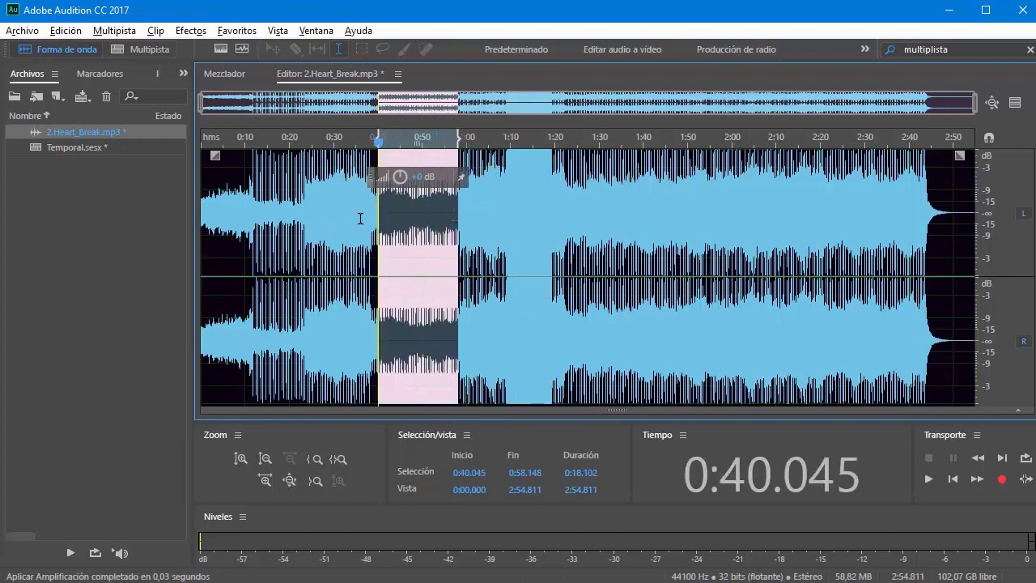
{"action": "left_click", "coordinate": [536, 253]}
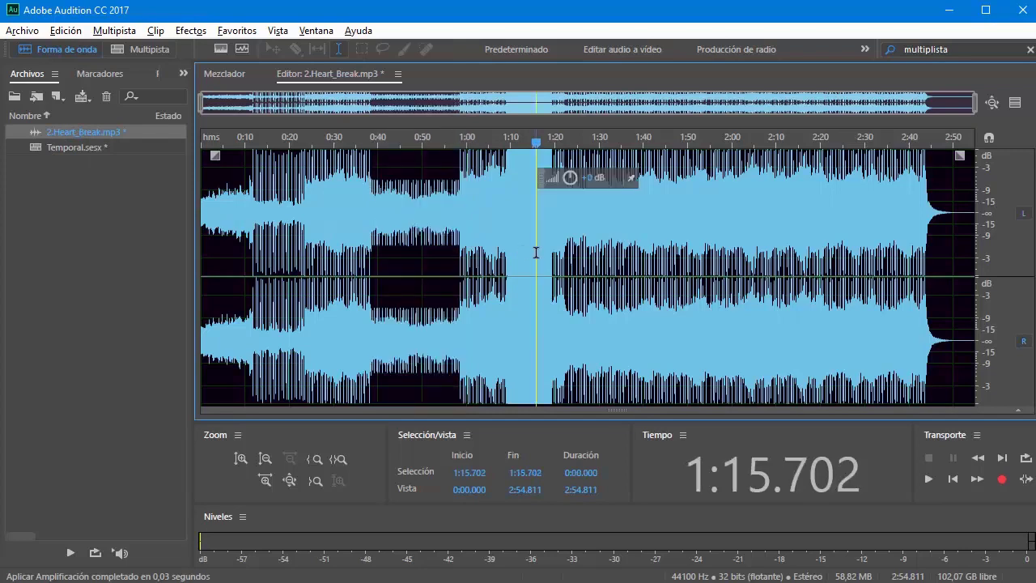
{"action": "key", "text": "ctrl+z"}
{"action": "key", "text": "ctrl+z"}
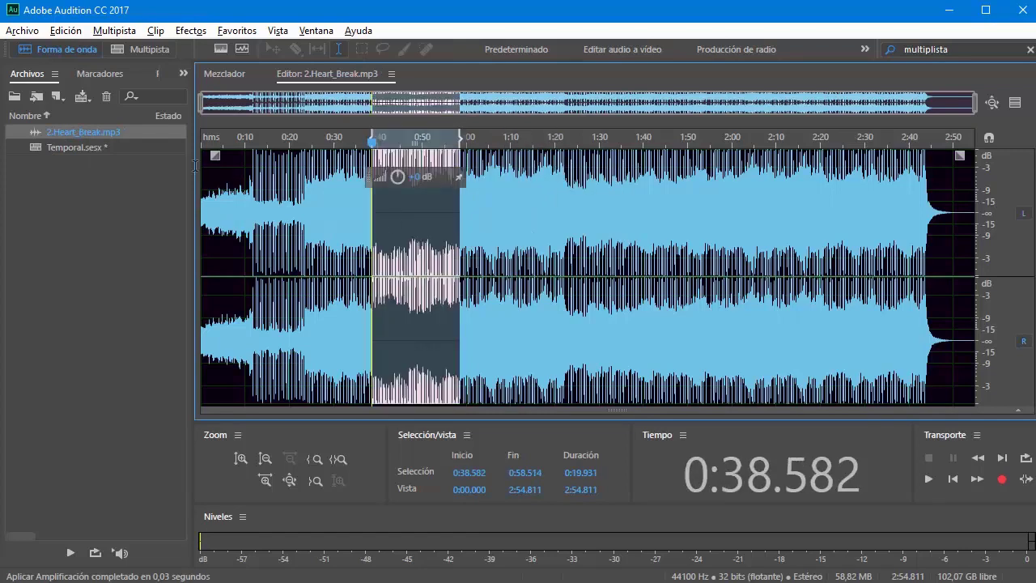
Return to the Temporal session and lower the clip's pan envelope to about the middle of the lower channel
{"action": "double_click", "coordinate": [44, 148]}
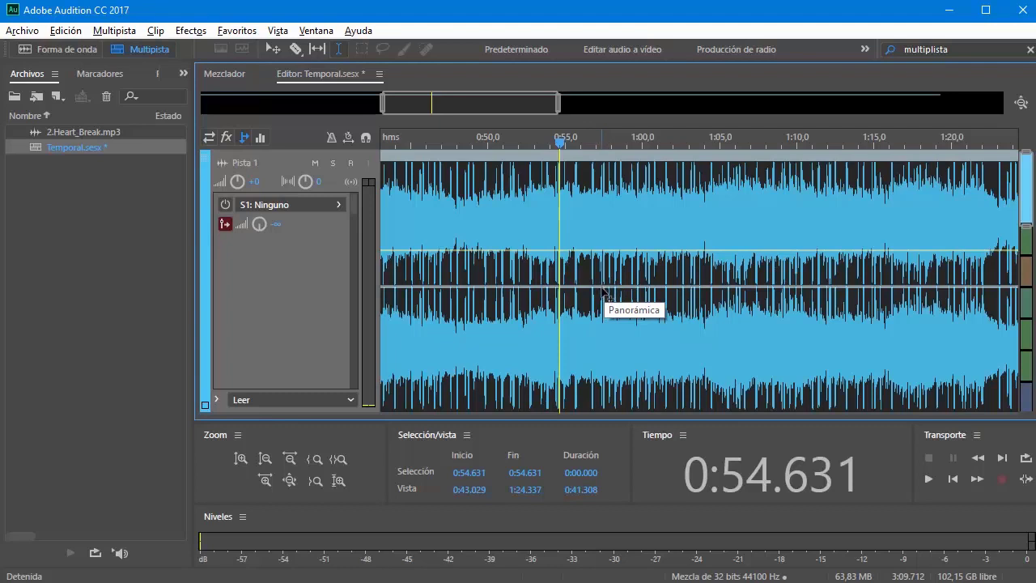
{"action": "left_click_drag", "start_coordinate": [603, 292], "coordinate": [606, 358]}
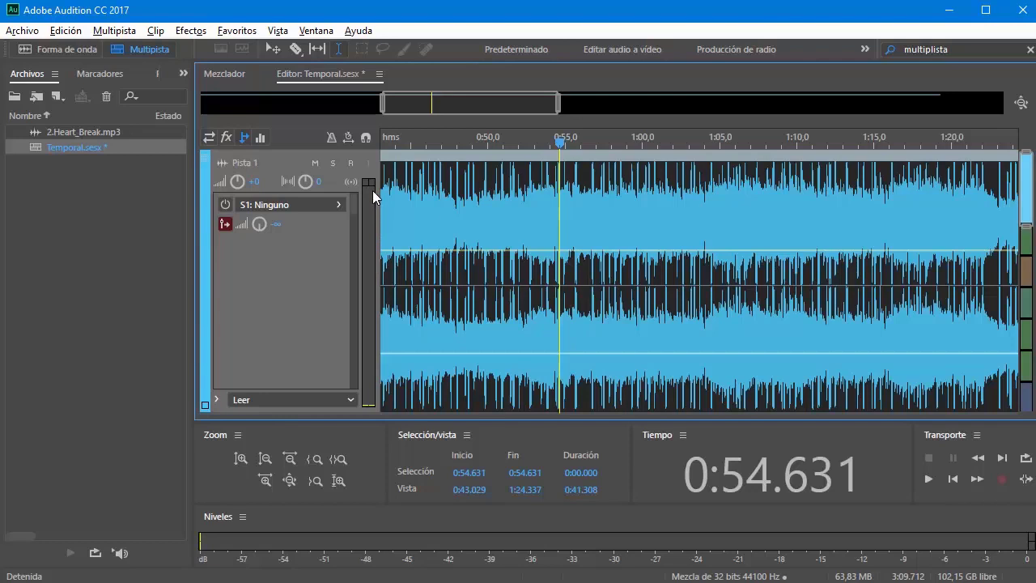
Play the clip, lower its pan envelope fully to the lower channel's edge, and play again to compare the channel levels
{"action": "key", "text": "space"}
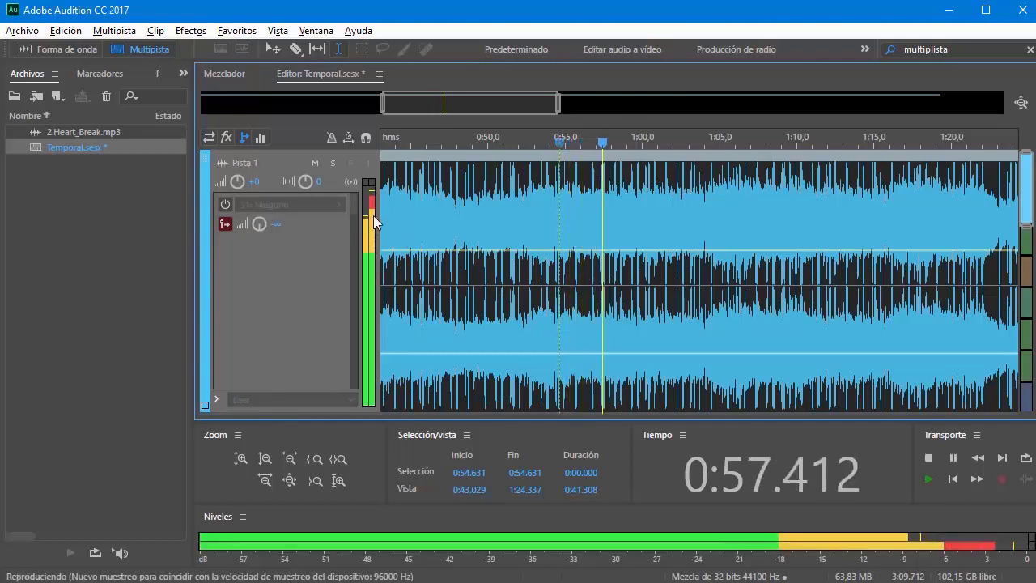
{"action": "key", "text": "space"}
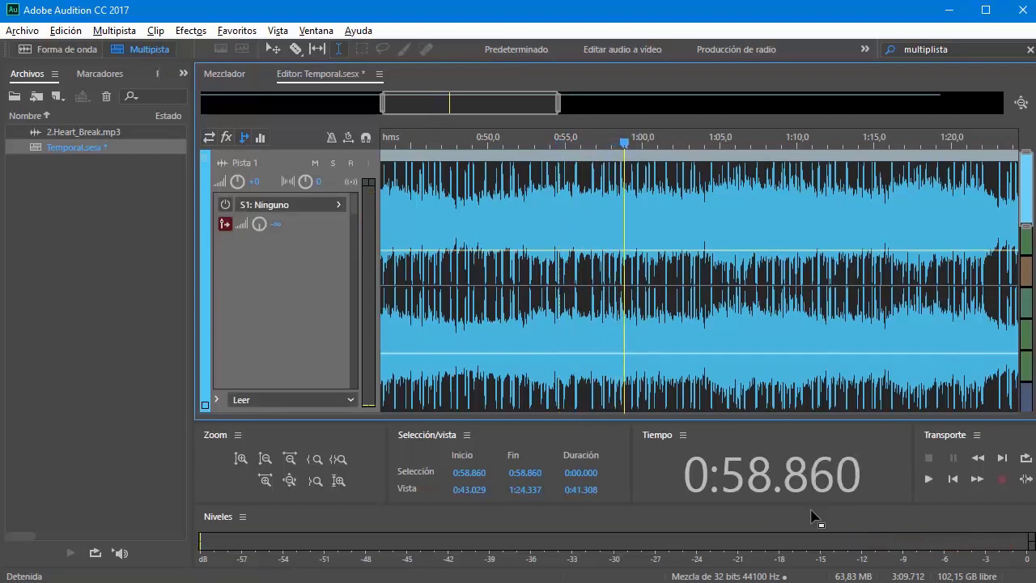
{"action": "left_click_drag", "start_coordinate": [659, 354], "coordinate": [659, 409]}
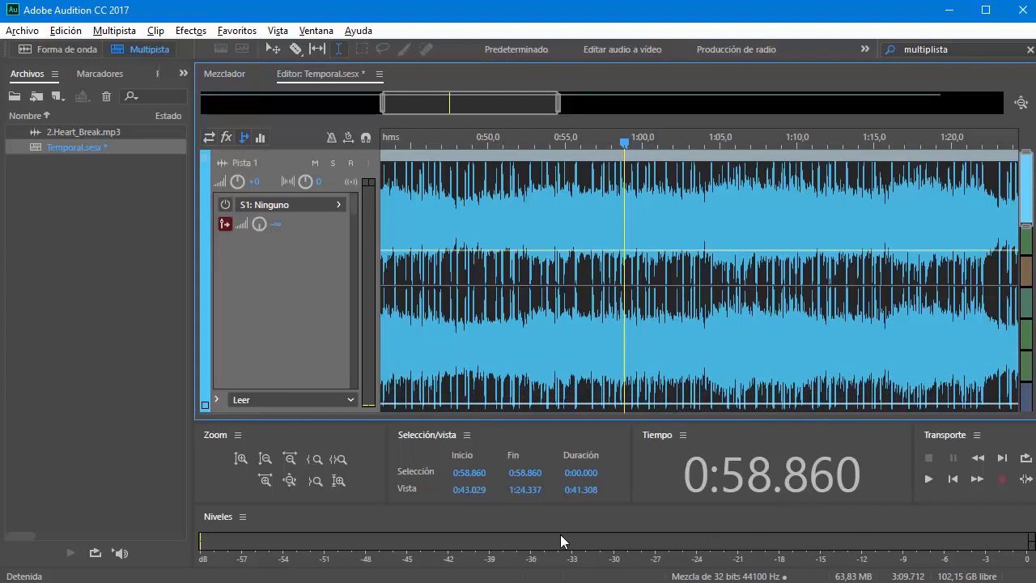
{"action": "key", "text": "space"}
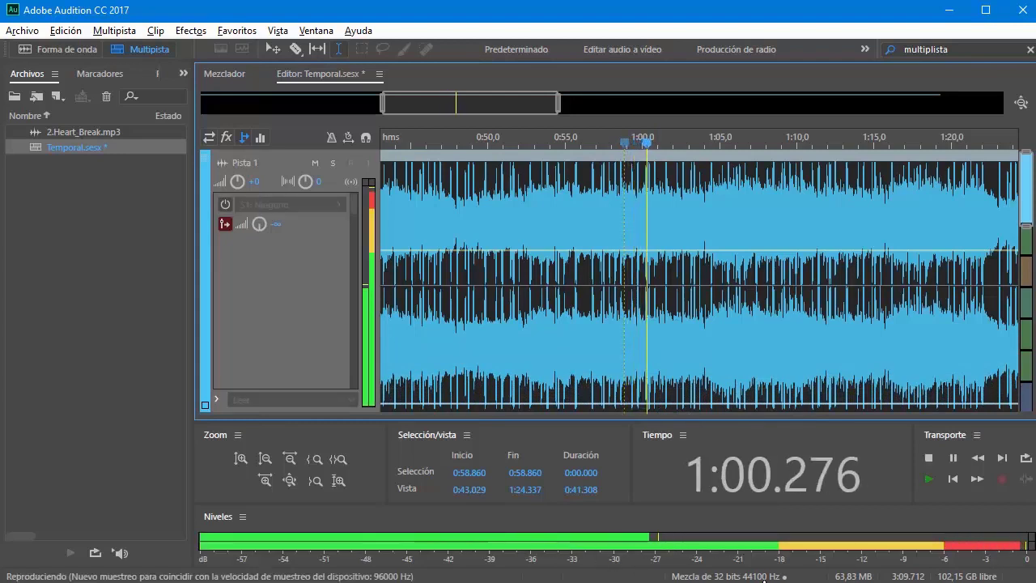
{"action": "key", "text": "space"}
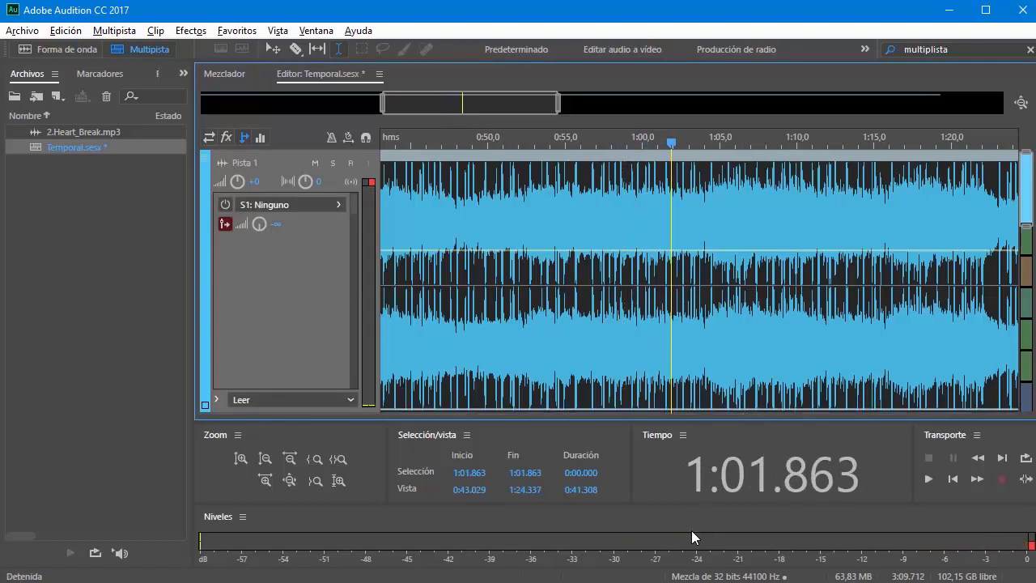
{"action": "key", "text": "space"}
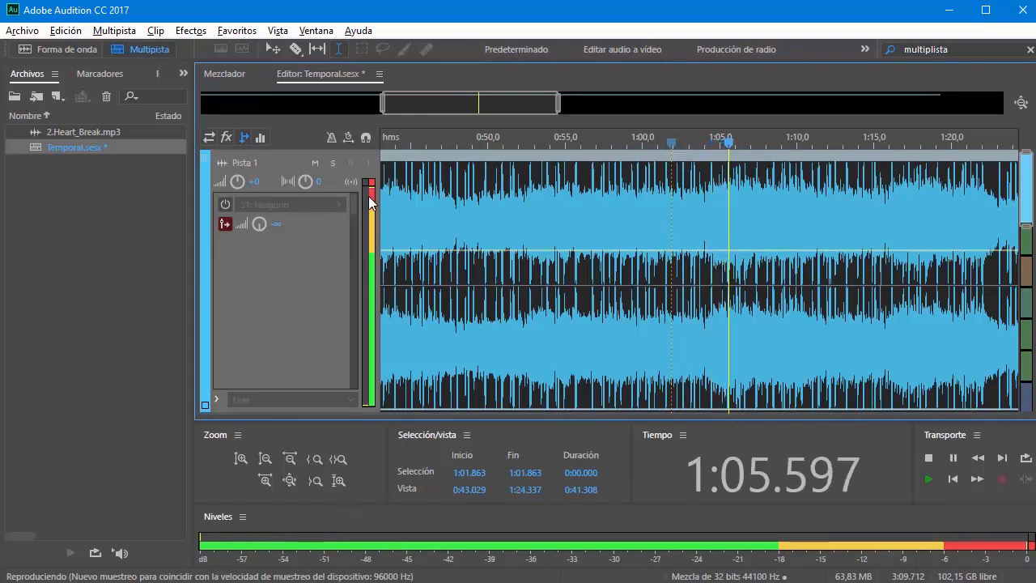
{"action": "key", "text": "space"}
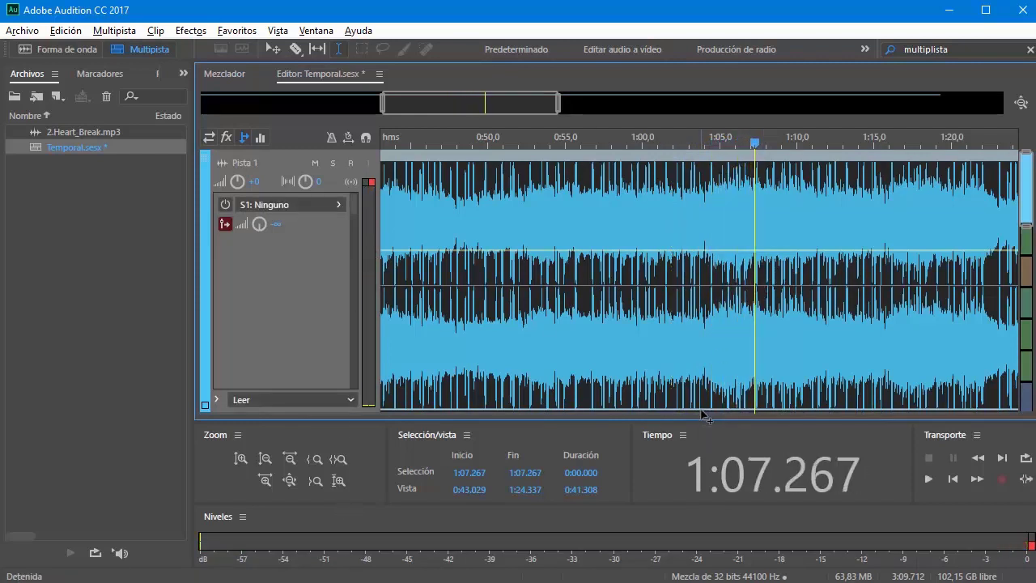
Raise the clip's pan envelope fully to audition the opposite channel, and return the envelope to the centre line
{"action": "left_click_drag", "start_coordinate": [703, 410], "coordinate": [715, 165]}
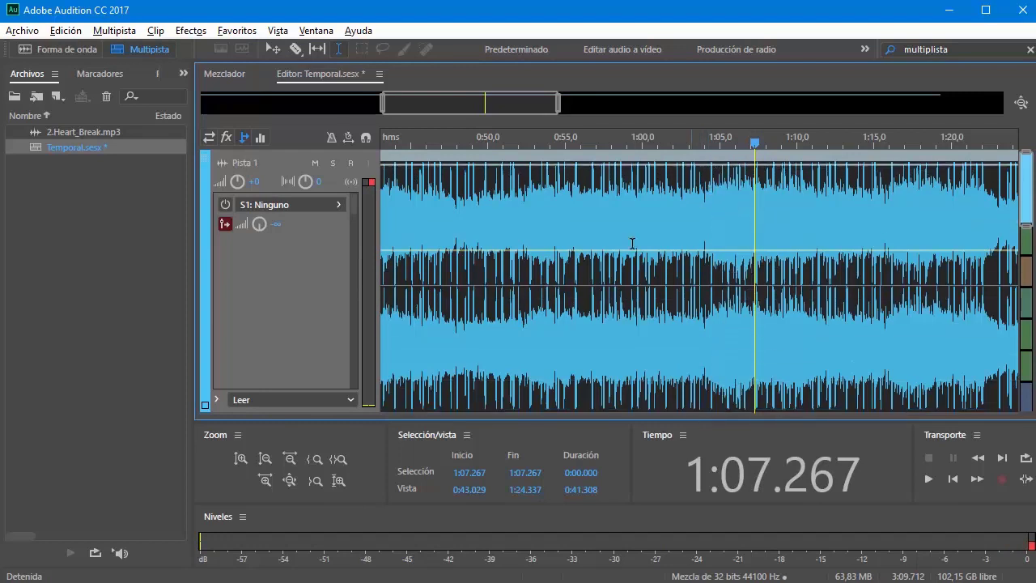
{"action": "key", "text": "space"}
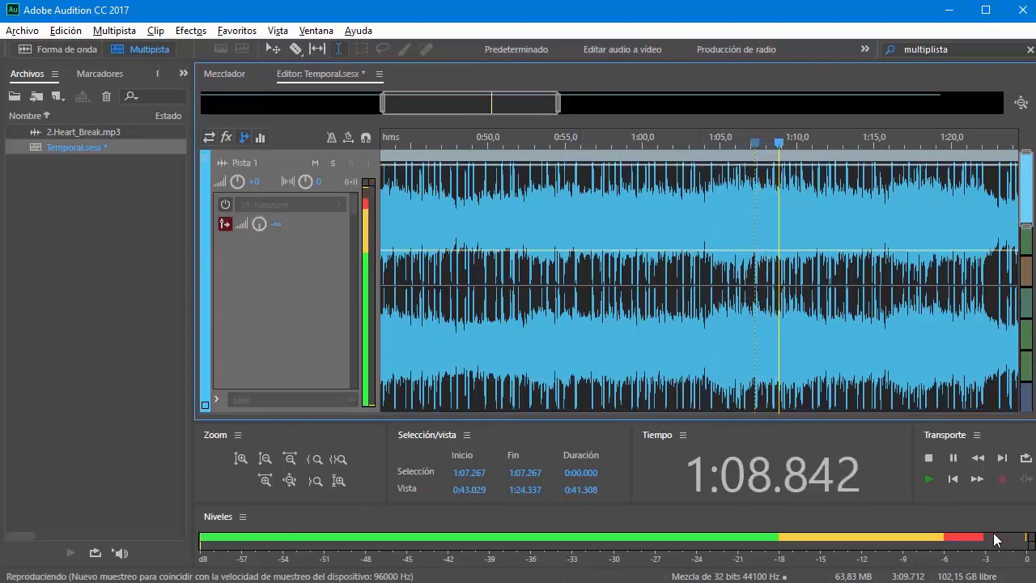
{"action": "key", "text": "space"}
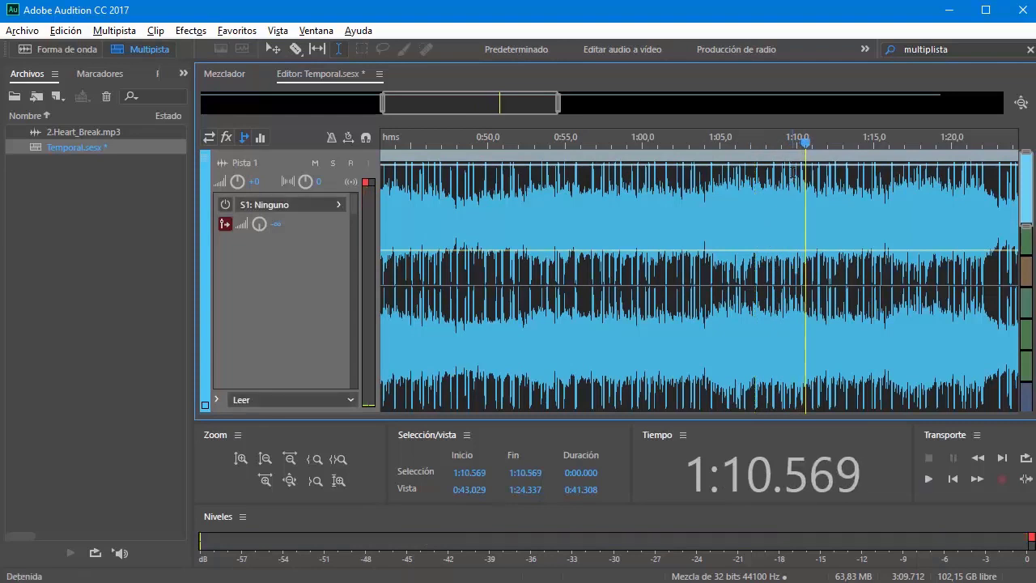
{"action": "left_click_drag", "start_coordinate": [804, 151], "coordinate": [613, 254]}
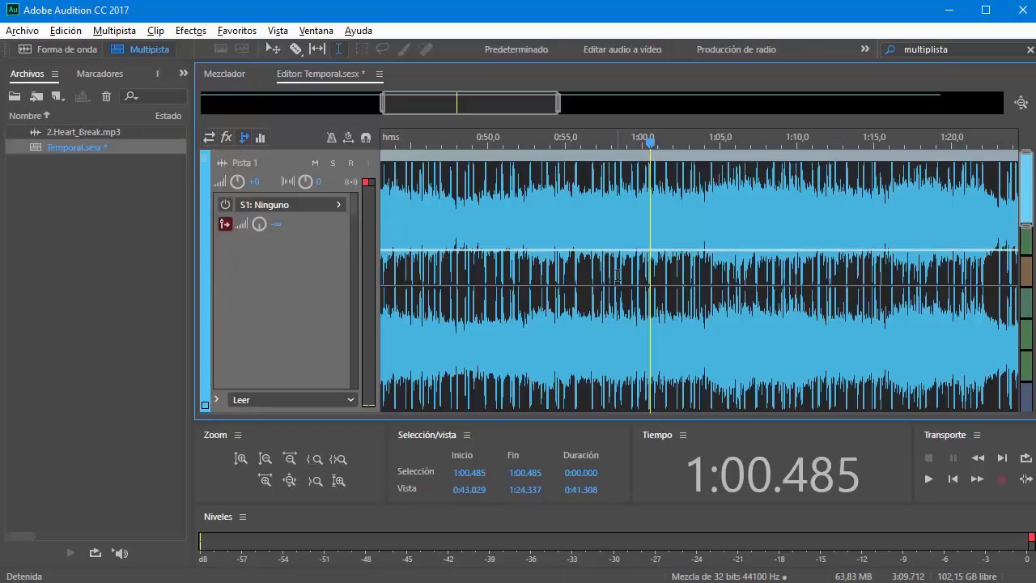
Turn on the metronome, play the session with it from about 0:52.9, and turn the metronome off
{"action": "left_click", "coordinate": [332, 137]}
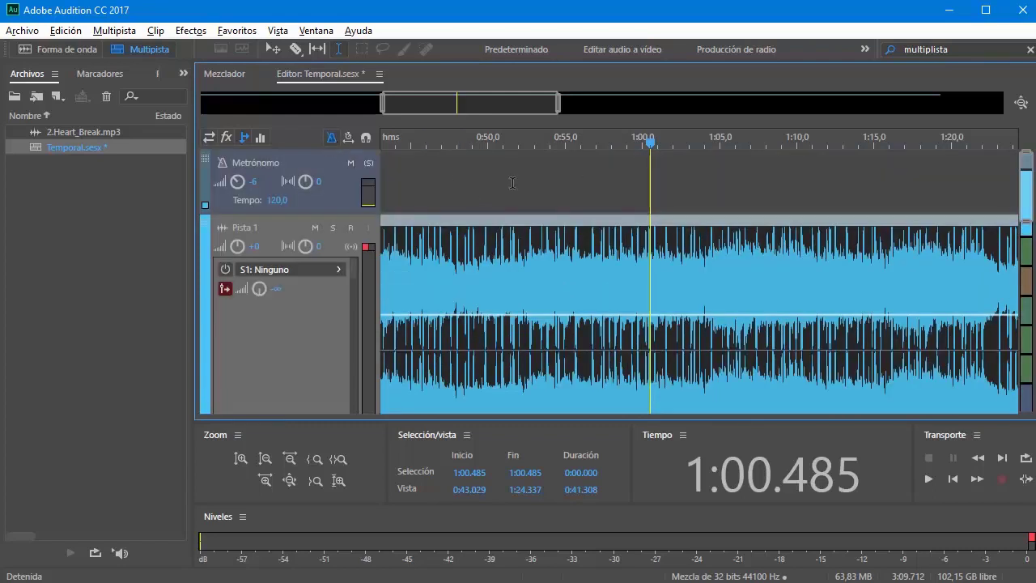
{"action": "left_click_drag", "start_coordinate": [651, 144], "coordinate": [533, 143]}
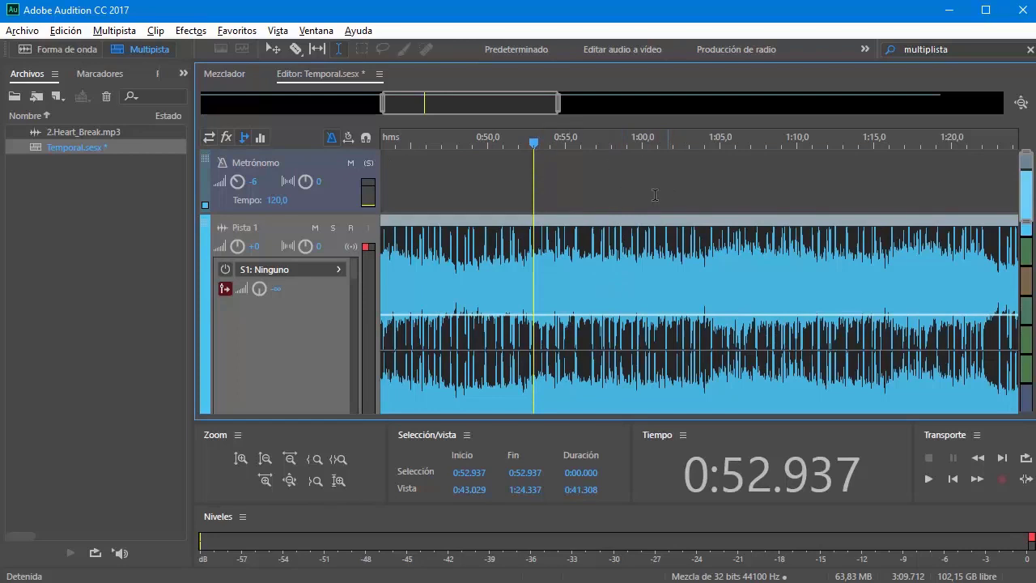
{"action": "key", "text": "space"}
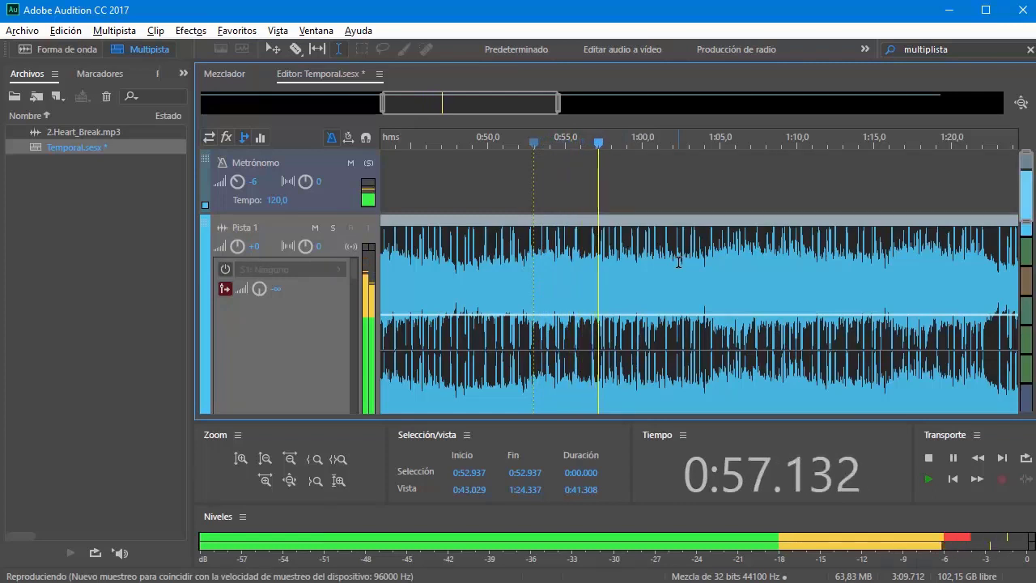
{"action": "key", "text": "space"}
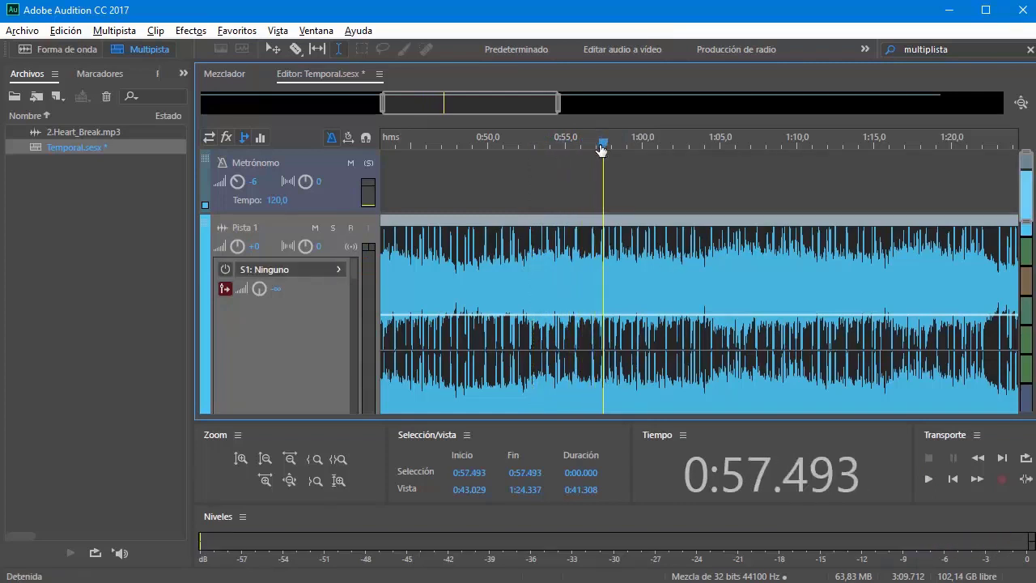
{"action": "left_click_drag", "start_coordinate": [603, 142], "coordinate": [520, 141]}
{"action": "left_click", "coordinate": [331, 138]}
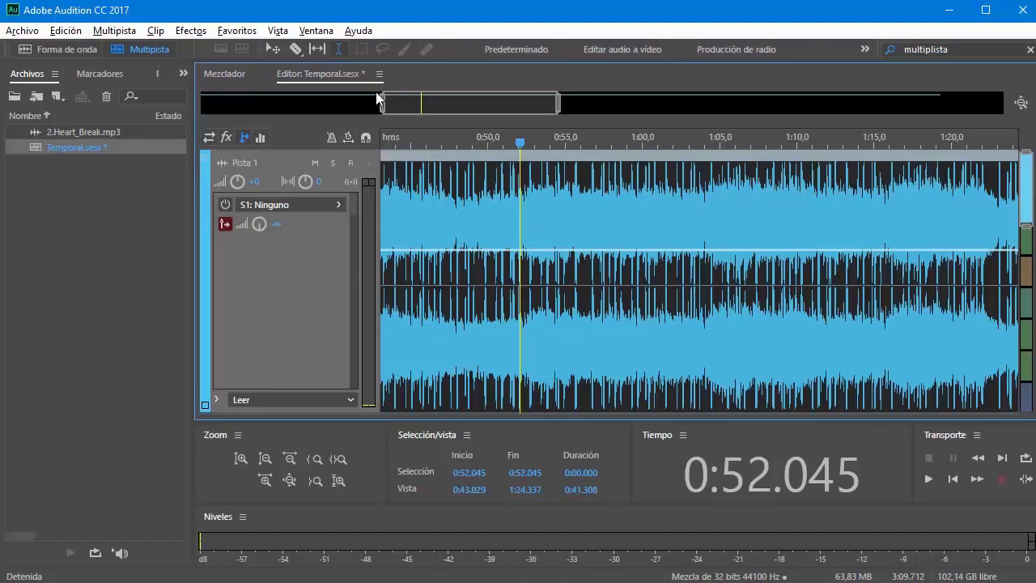
Enable global clip stretching, compress the 2.Heart_Break clip to 30% of its duration, and play it from about 0:27.2
{"action": "left_click", "coordinate": [1021, 103]}
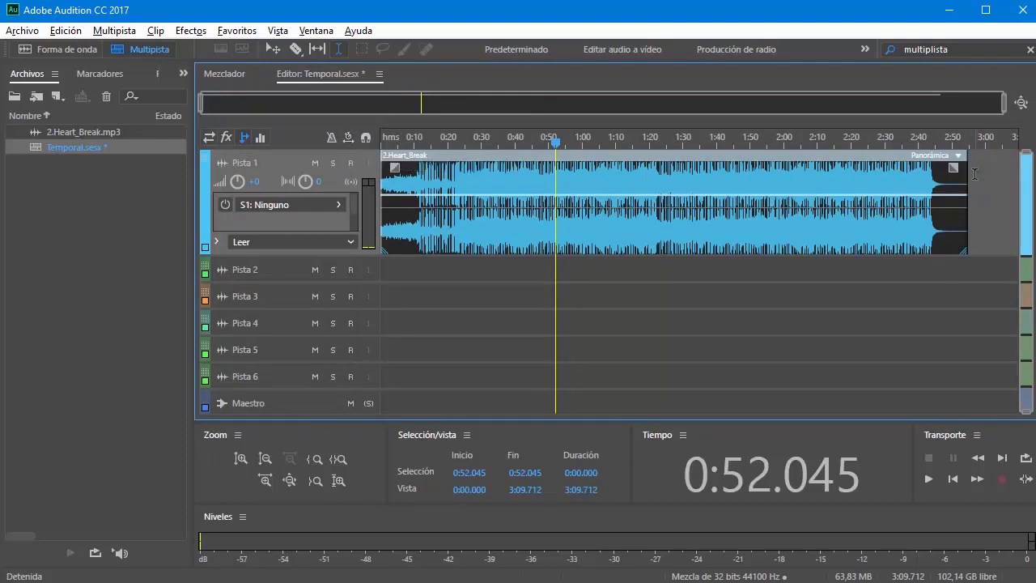
{"action": "left_click", "coordinate": [344, 134]}
{"action": "left_click_drag", "start_coordinate": [971, 172], "coordinate": [472, 144]}
{"action": "key", "text": "space"}
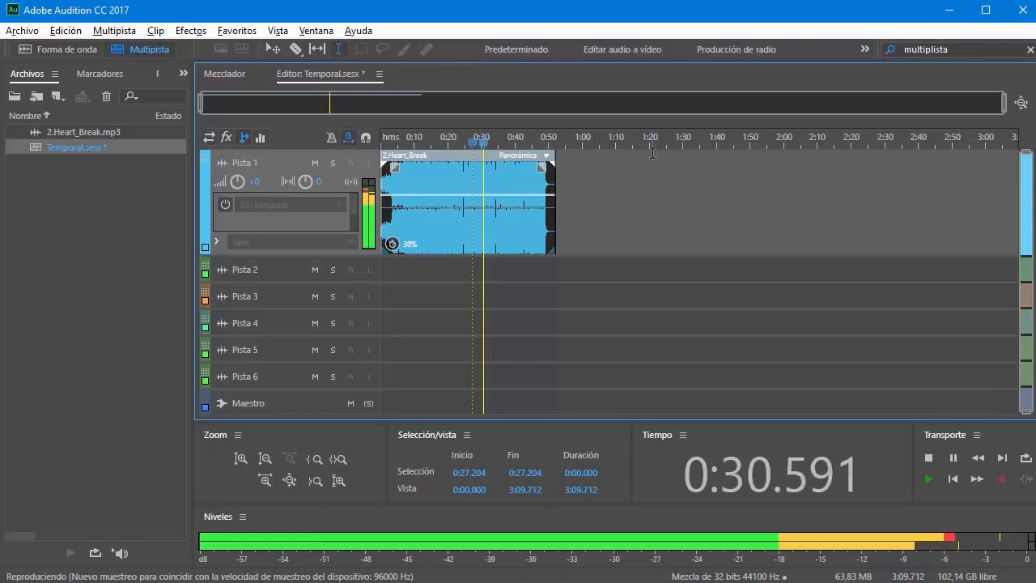
{"action": "key", "text": "space"}
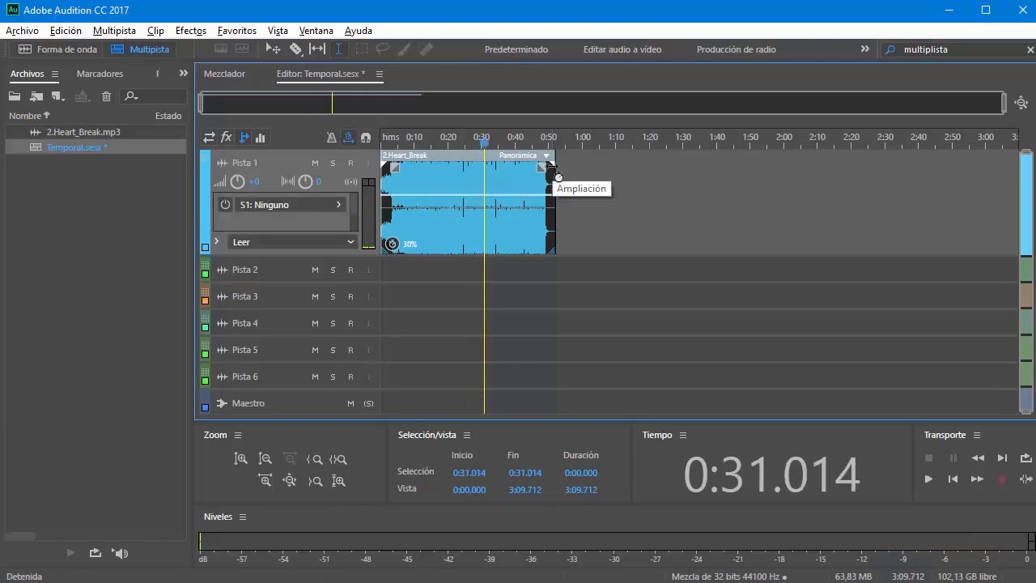
Stretch the 2.Heart_Break clip to 76% of its original duration and play a few seconds of it
{"action": "left_click_drag", "start_coordinate": [558, 177], "coordinate": [831, 178]}
{"action": "key", "text": "space"}
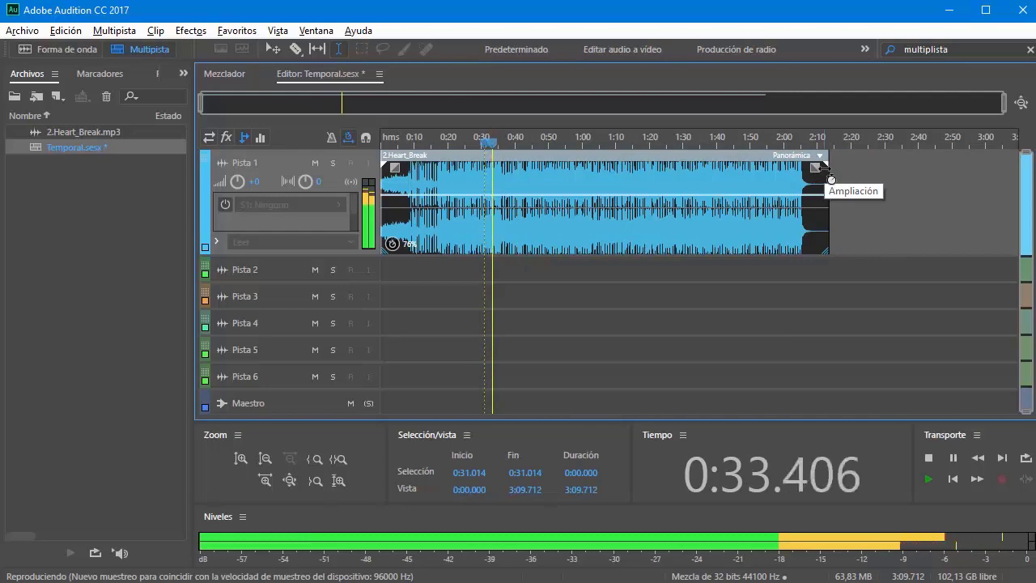
{"action": "key", "text": "space"}
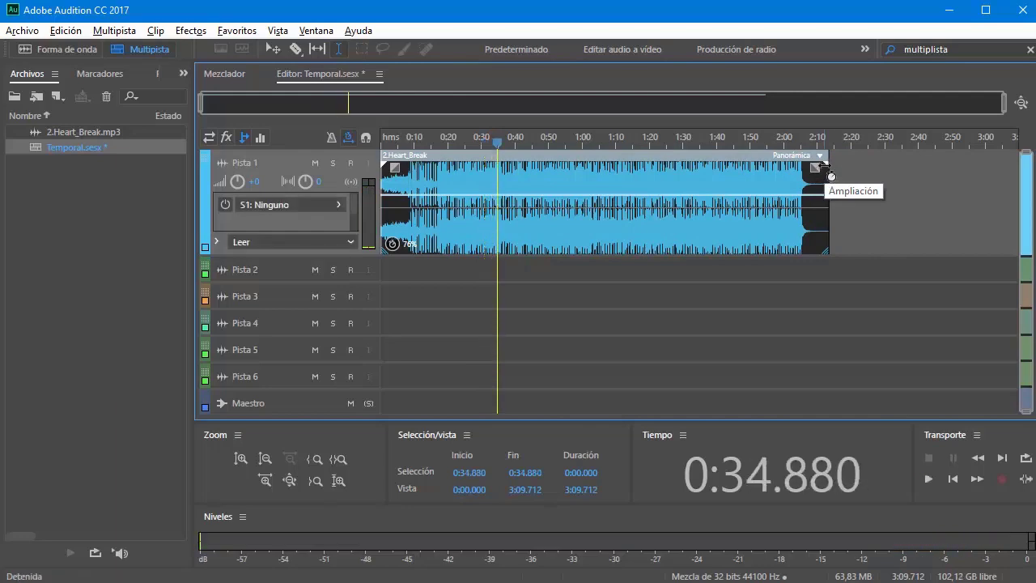
Stretch the 2.Heart_Break clip back to 100%, play it to check its speed, and turn off global clip stretching
{"action": "left_click_drag", "start_coordinate": [833, 174], "coordinate": [971, 182]}
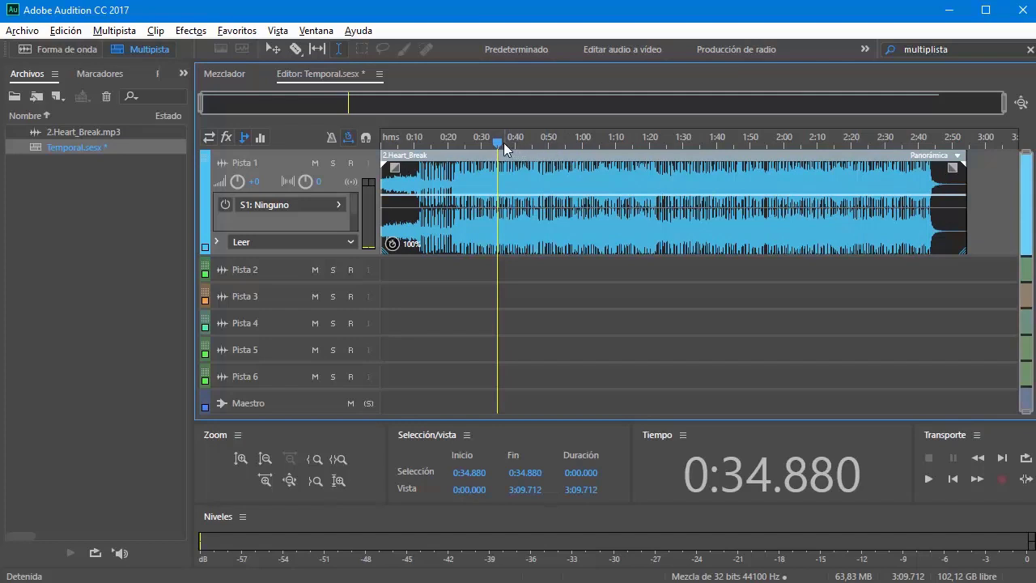
{"action": "key", "text": "space"}
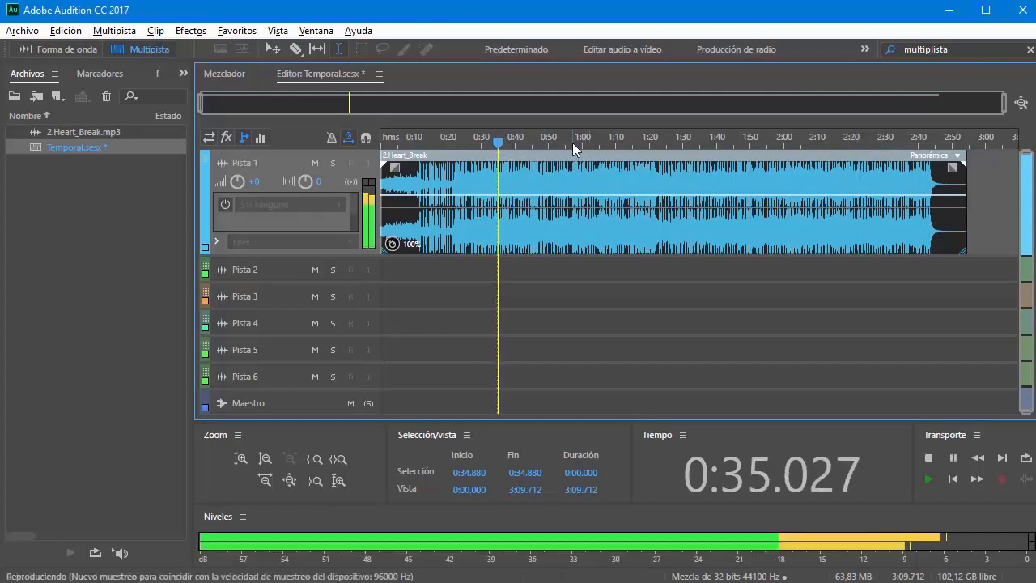
{"action": "key", "text": "space"}
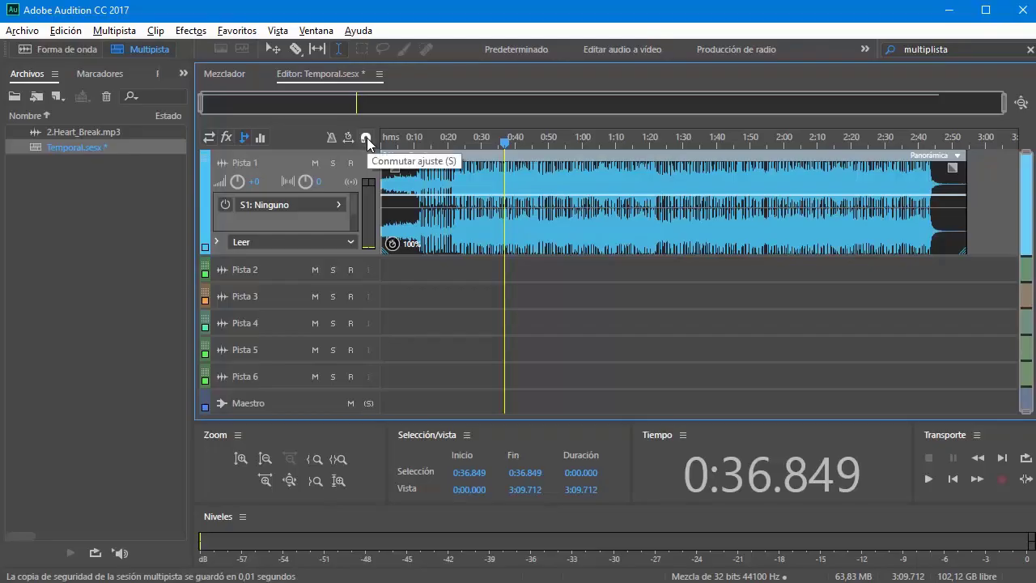
Review the available snapping options for markers, ruler, clips, loops and frames without changing them
{"action": "left_click", "coordinate": [68, 30]}
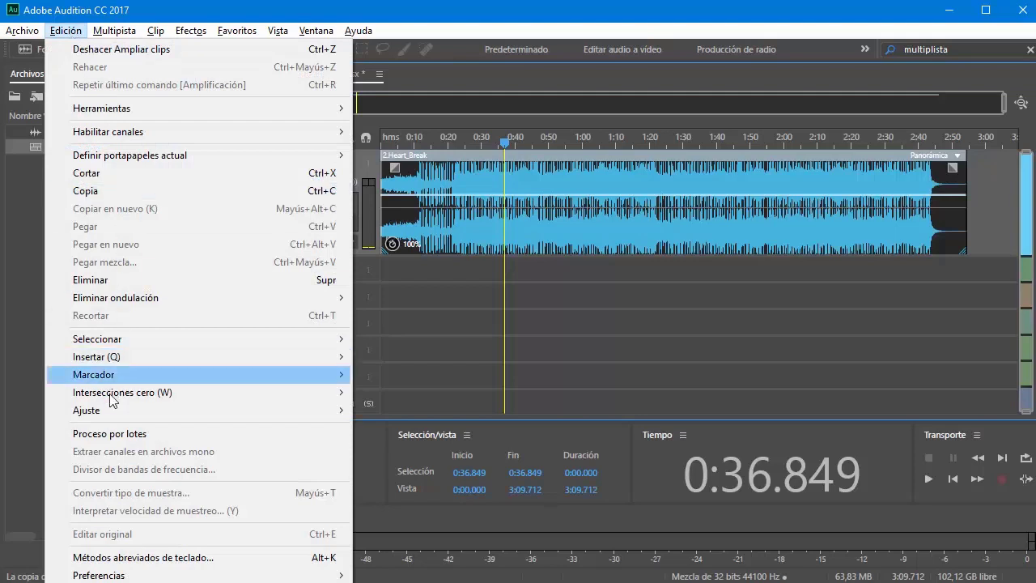
{"action": "mouse_move", "coordinate": [116, 411]}
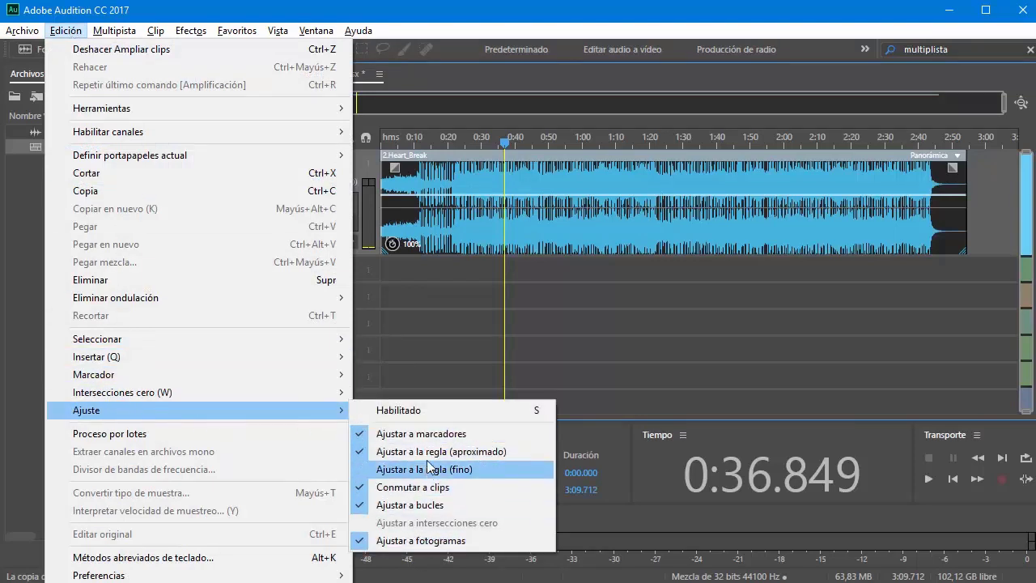
{"action": "left_click", "coordinate": [556, 8]}
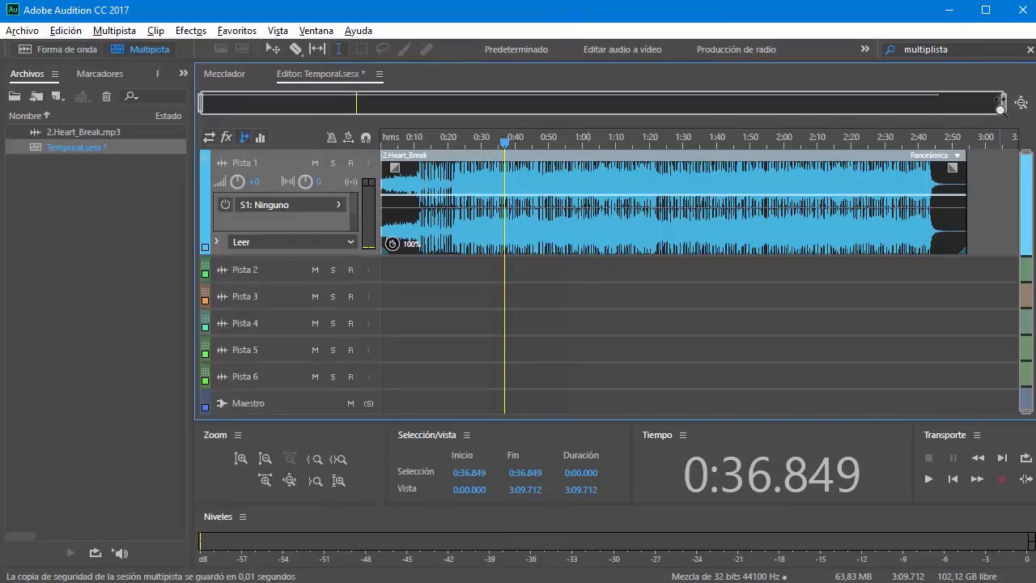
With snapping off, select the range from about 0:42.3 to 0:53.9 and shorten its end to about 0:49.6
{"action": "left_click_drag", "start_coordinate": [1001, 103], "coordinate": [587, 105]}
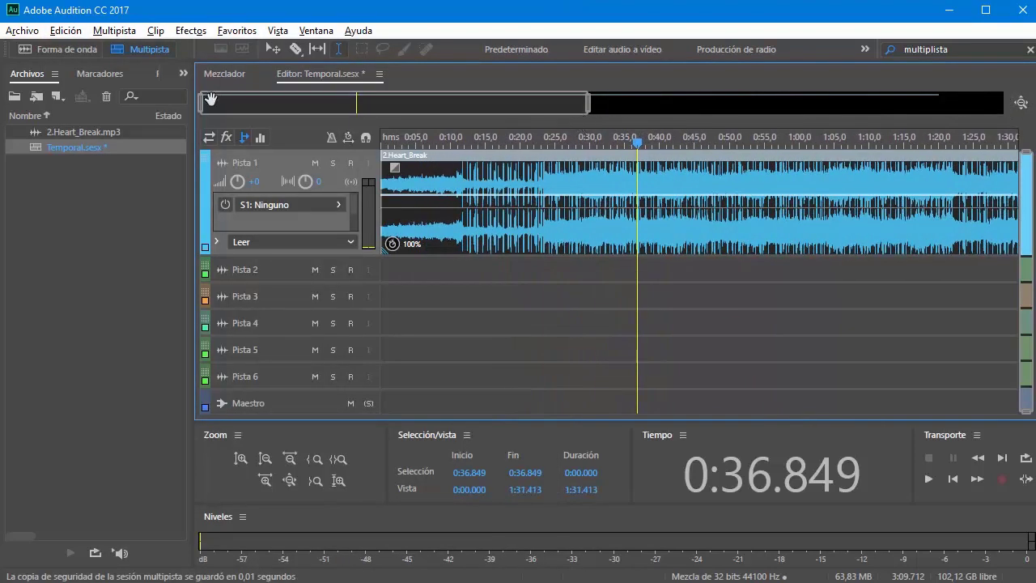
{"action": "left_click_drag", "start_coordinate": [210, 99], "coordinate": [348, 105]}
{"action": "left_click_drag", "start_coordinate": [460, 175], "coordinate": [590, 177]}
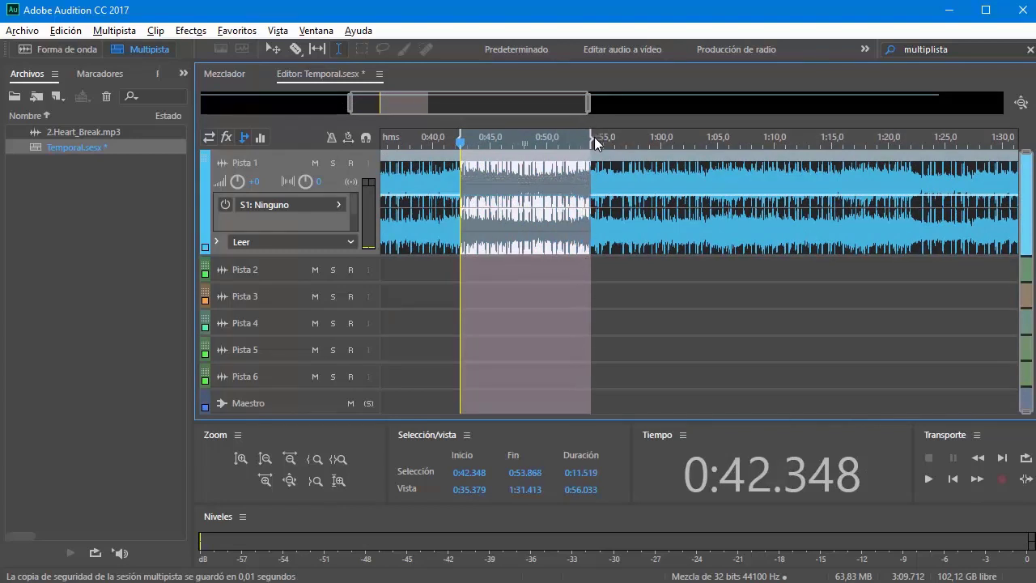
{"action": "left_click_drag", "start_coordinate": [592, 139], "coordinate": [543, 136]}
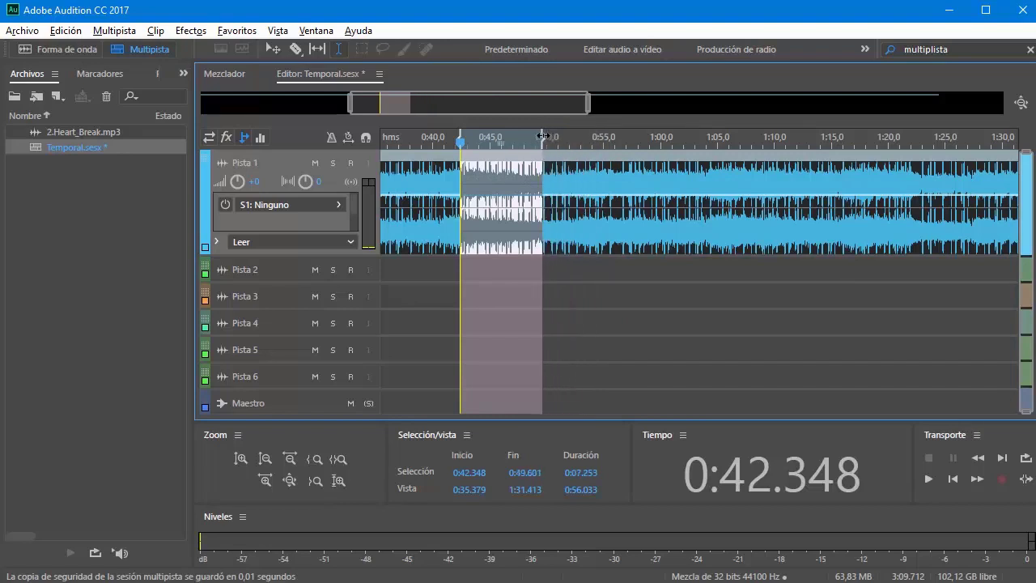
Place the playhead freely at about 0:54.9 and 1:01.8, select about 0:55.3 to 1:00.3, and clear the selection
{"action": "left_click", "coordinate": [603, 137]}
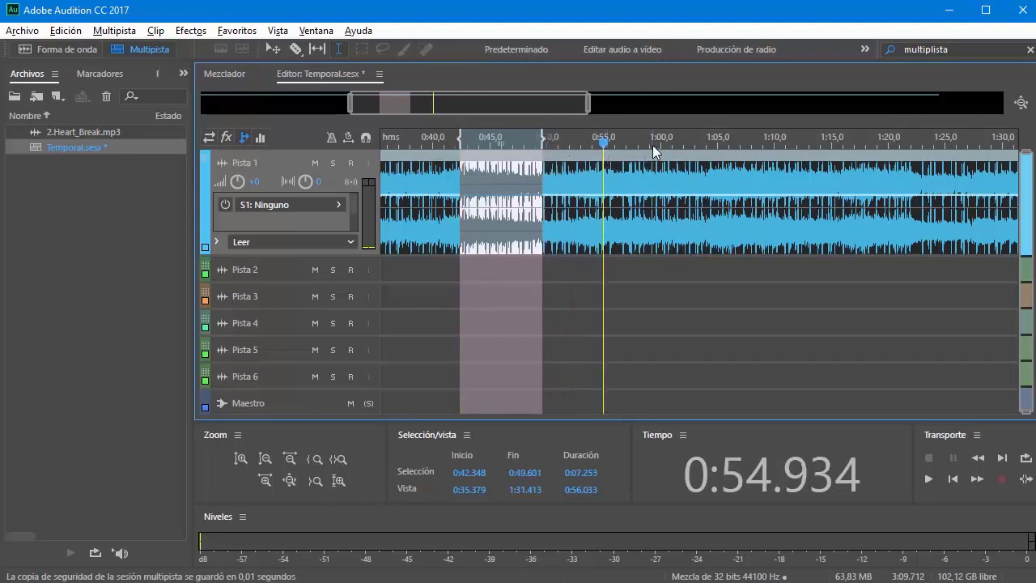
{"action": "left_click", "coordinate": [681, 140]}
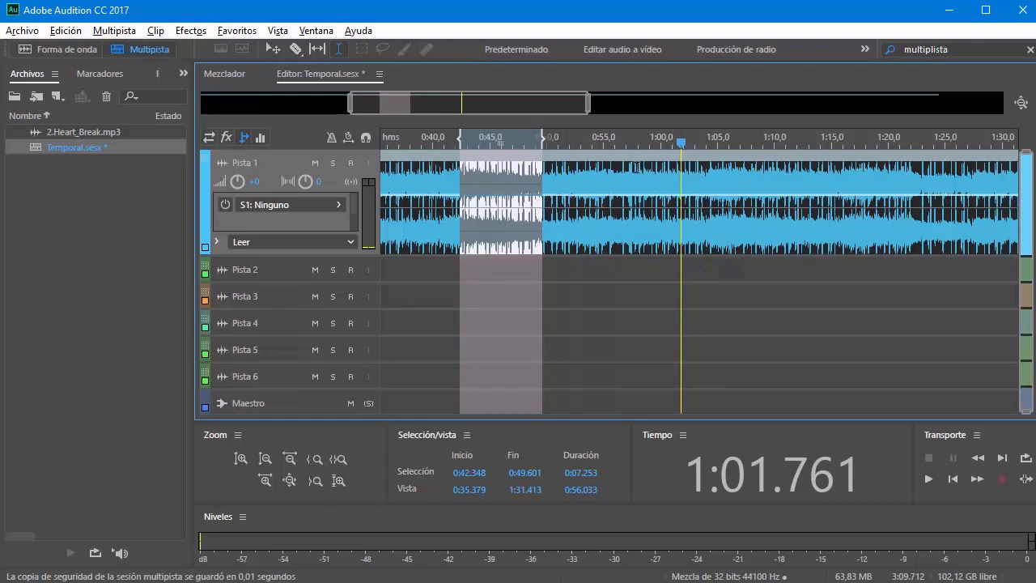
{"action": "left_click_drag", "start_coordinate": [608, 172], "coordinate": [664, 172]}
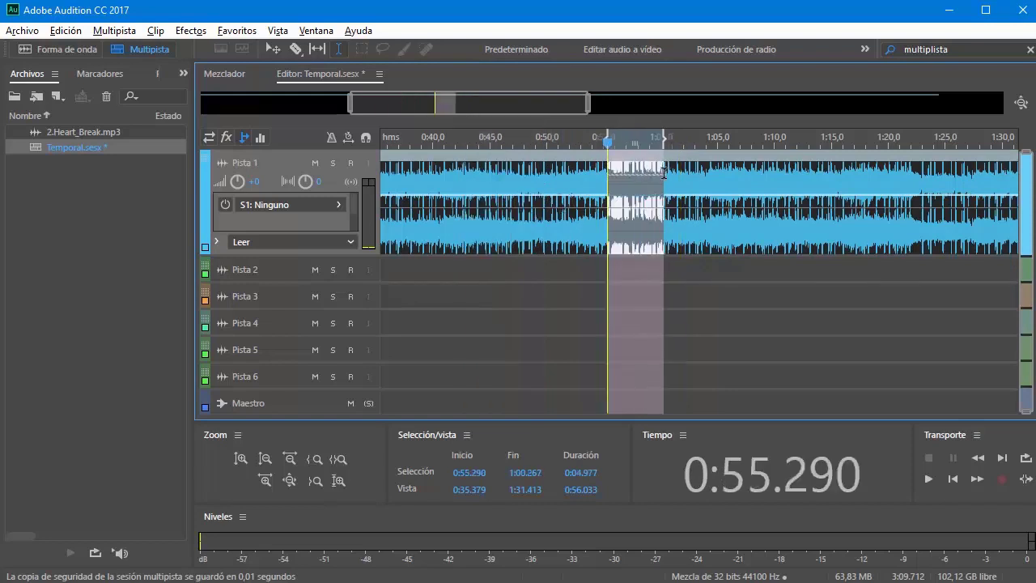
{"action": "left_click", "coordinate": [482, 182]}
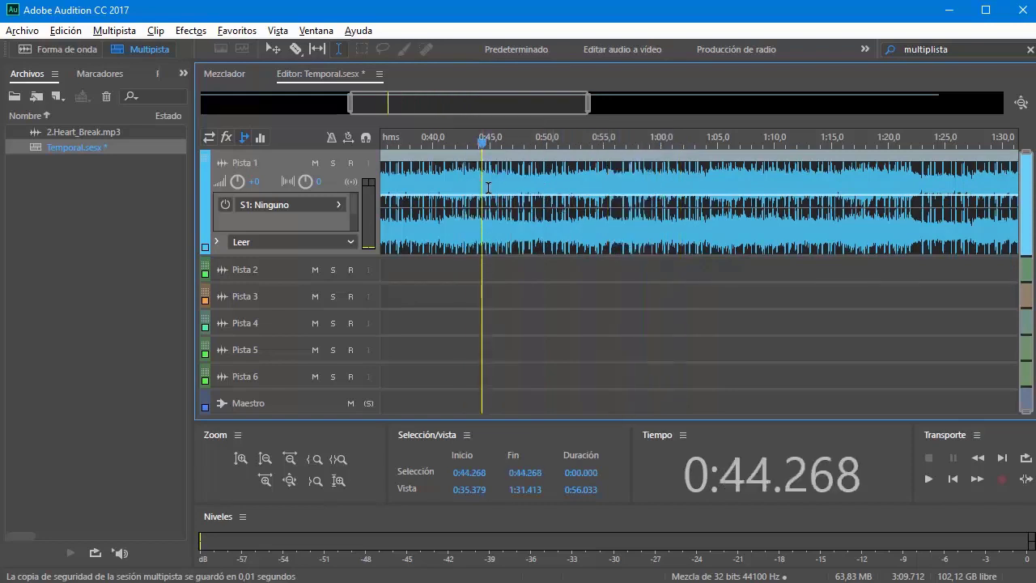
Turn on snapping, keep its enabled snap targets, and test it with a selection from about 0:45.8 to 1:00.0
{"action": "left_click", "coordinate": [367, 139]}
{"action": "left_click", "coordinate": [68, 34]}
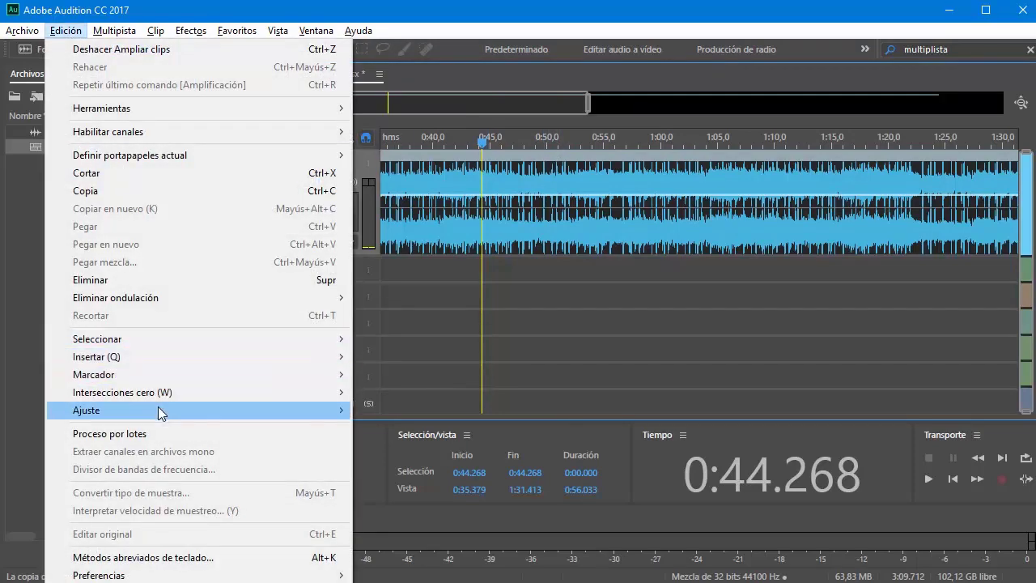
{"action": "mouse_move", "coordinate": [238, 410]}
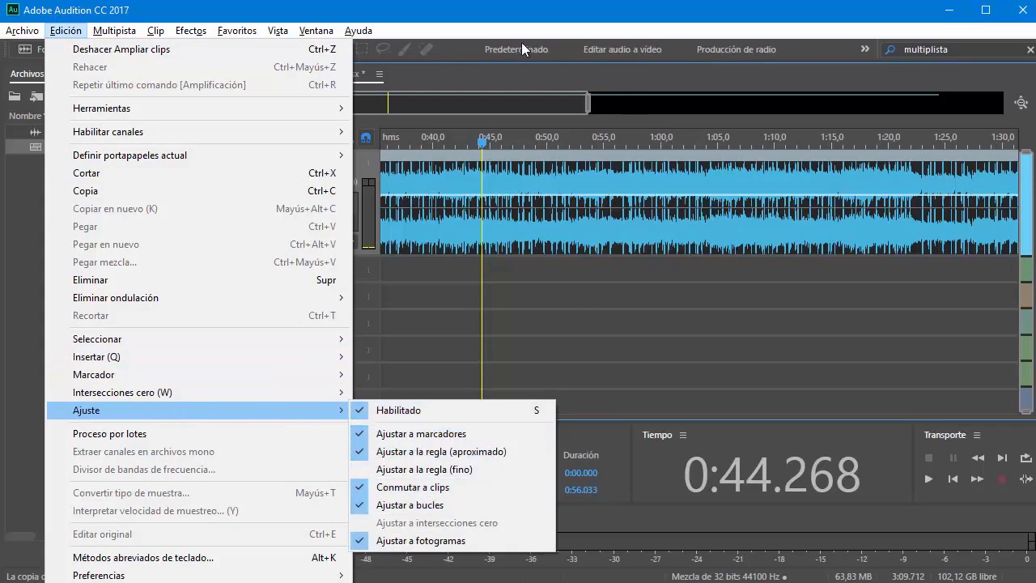
{"action": "left_click", "coordinate": [534, 16]}
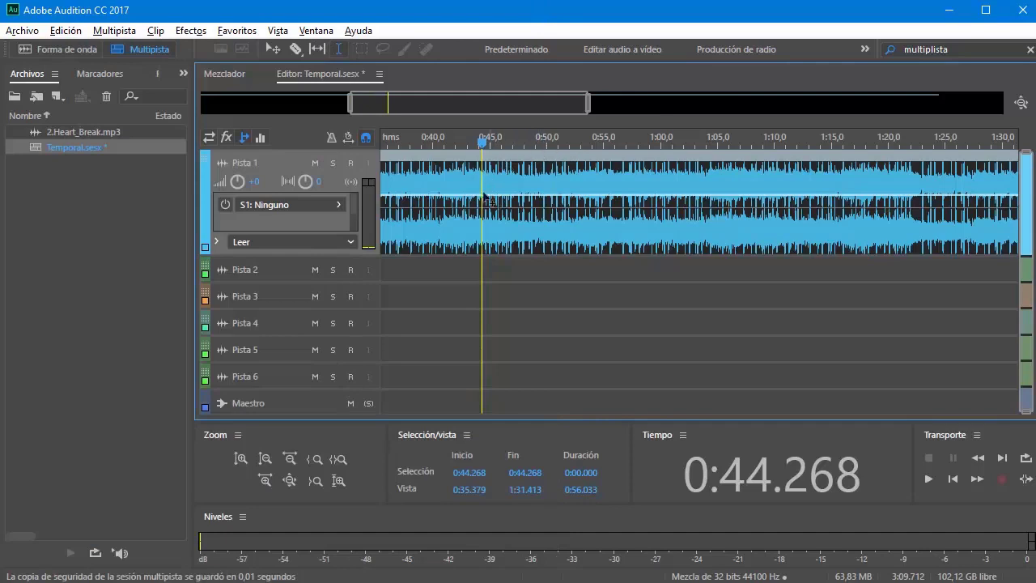
{"action": "left_click_drag", "start_coordinate": [499, 180], "coordinate": [659, 182]}
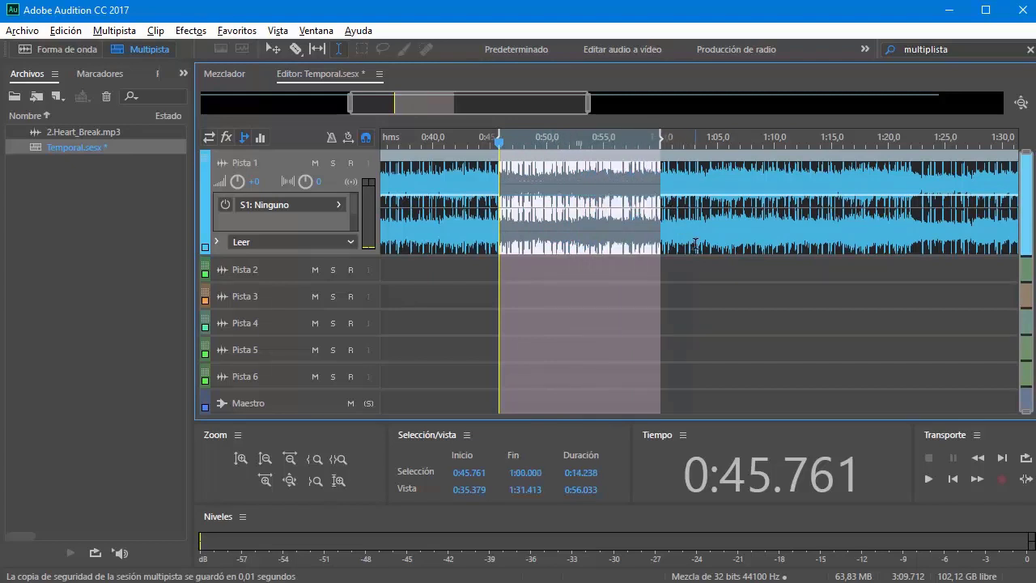
{"action": "left_click", "coordinate": [695, 243]}
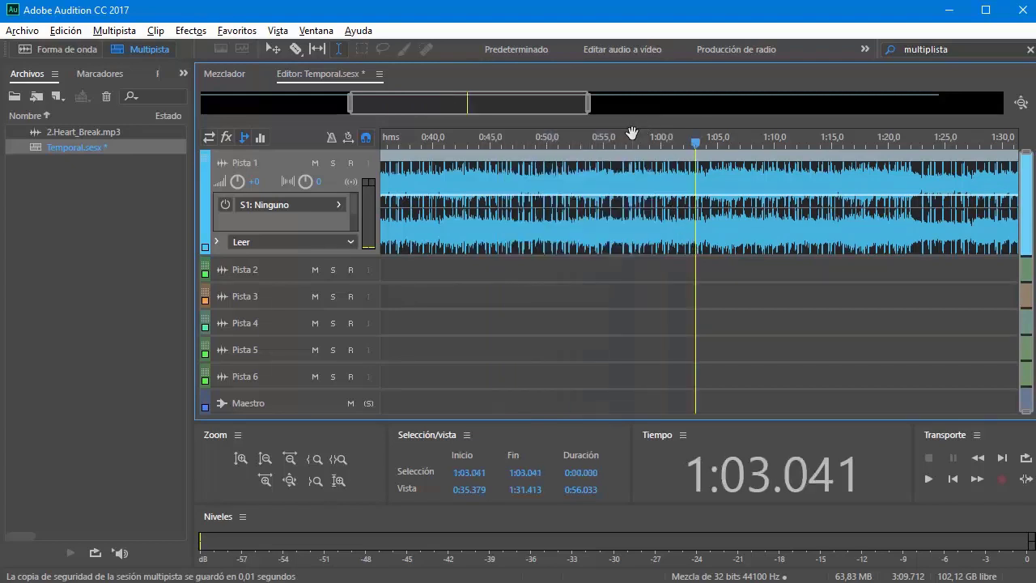
Add two markers on the timeline, at about 0:57.5 and about 1:12.6
{"action": "left_click", "coordinate": [632, 138]}
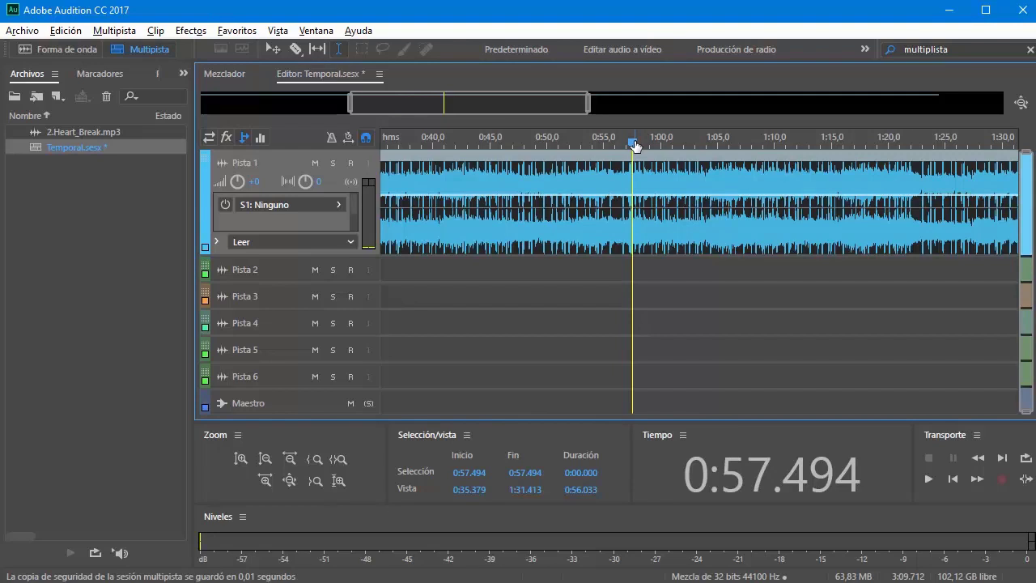
{"action": "key", "text": "m"}
{"action": "left_click", "coordinate": [804, 141]}
{"action": "key", "text": "m"}
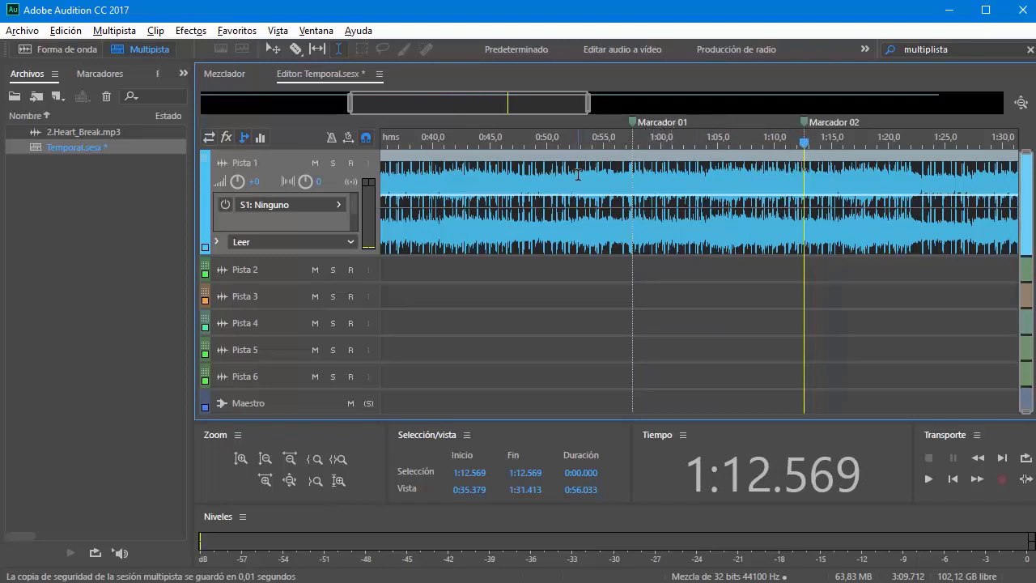
Test marker snapping by selecting ranges that end at Marcador 01 and Marcador 02, span both markers, and start at Marcador 01
{"action": "left_click_drag", "start_coordinate": [578, 177], "coordinate": [630, 176]}
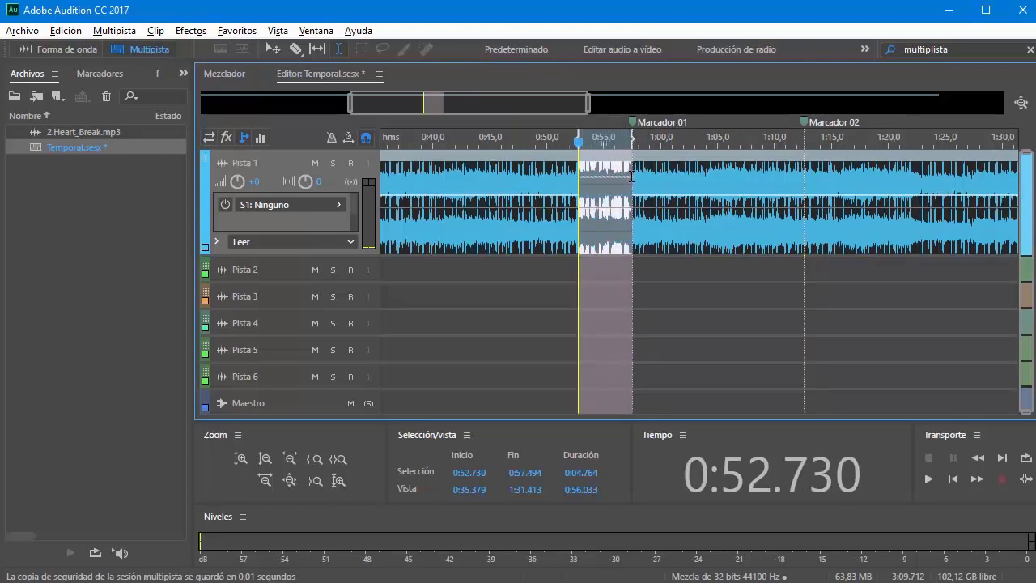
{"action": "left_click_drag", "start_coordinate": [631, 177], "coordinate": [633, 182]}
{"action": "left_click_drag", "start_coordinate": [737, 175], "coordinate": [803, 180]}
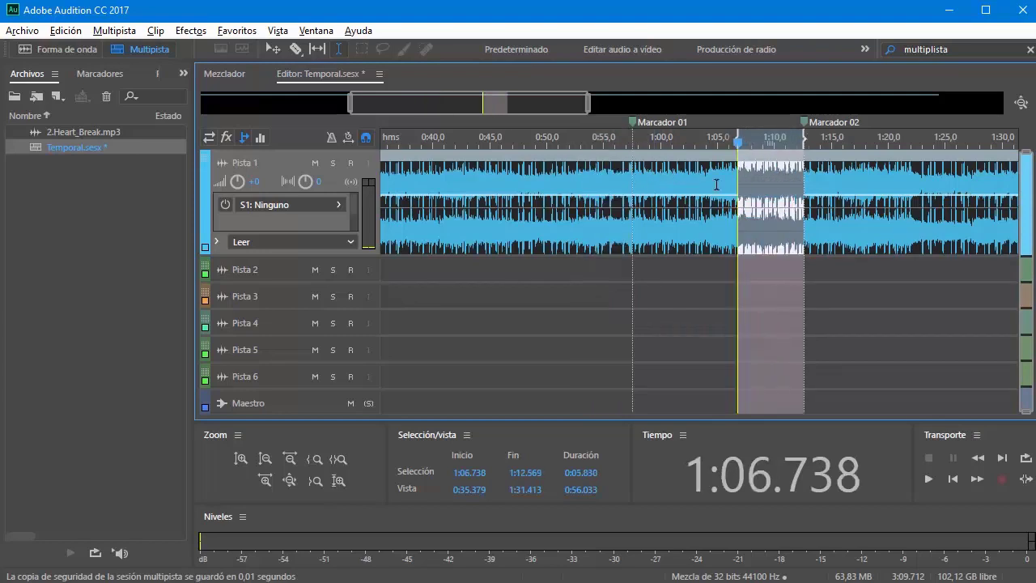
{"action": "left_click_drag", "start_coordinate": [632, 167], "coordinate": [803, 179]}
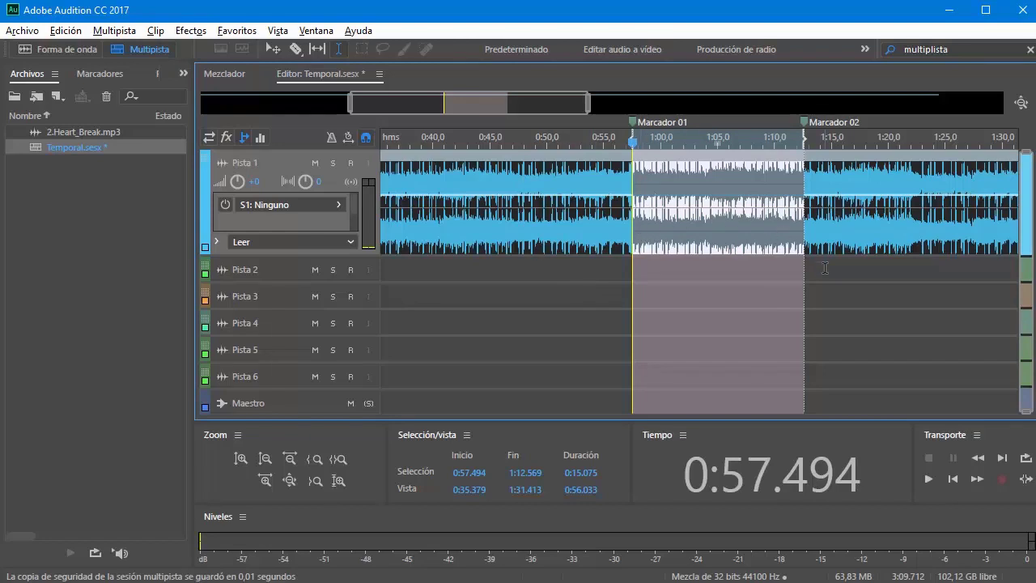
{"action": "left_click", "coordinate": [820, 233]}
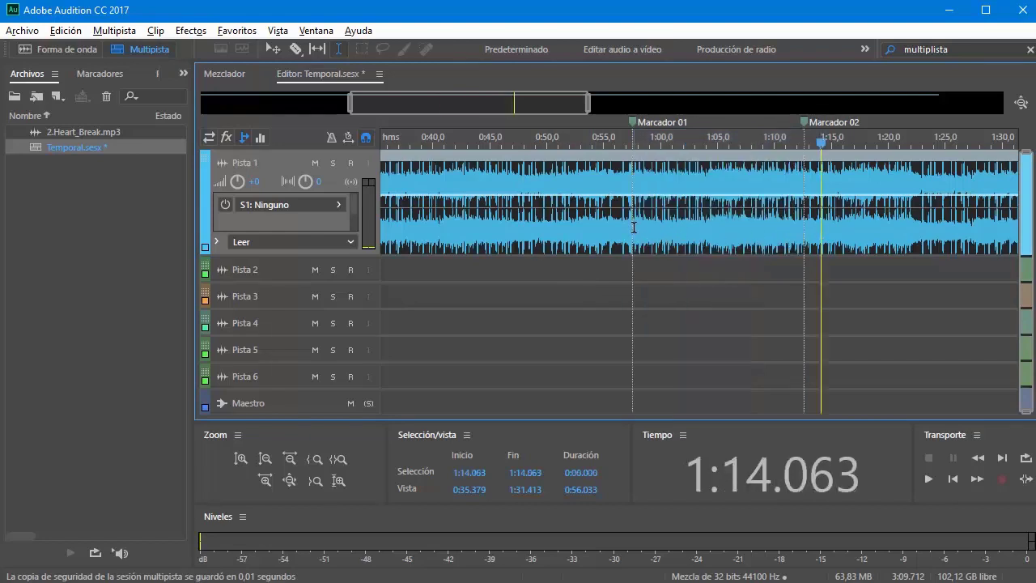
{"action": "left_click_drag", "start_coordinate": [633, 228], "coordinate": [764, 226]}
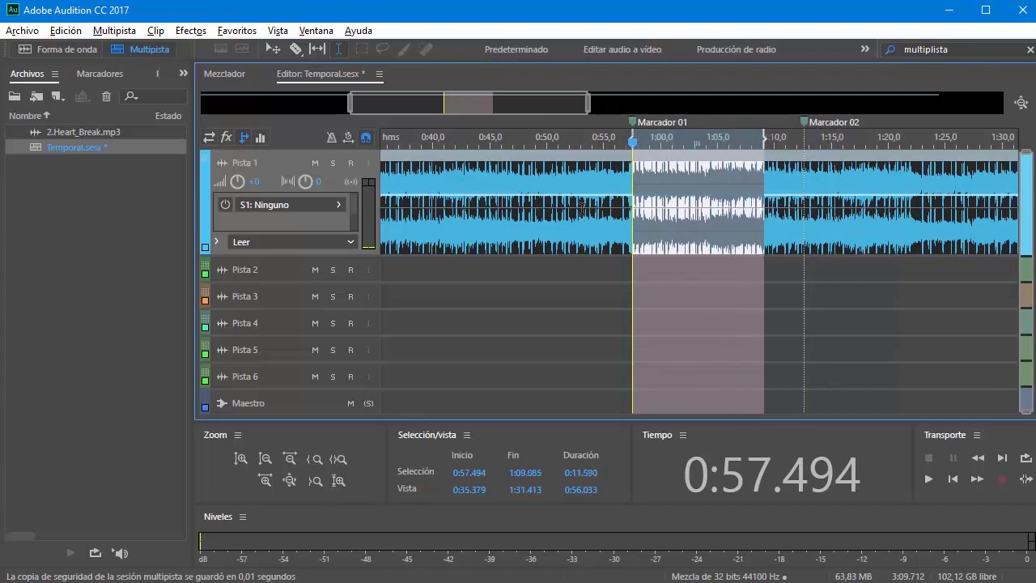
Clear the range selection with the playhead at about 0:46.2, and undo the creation of both markers
{"action": "left_click", "coordinate": [568, 236]}
{"action": "left_click", "coordinate": [503, 228]}
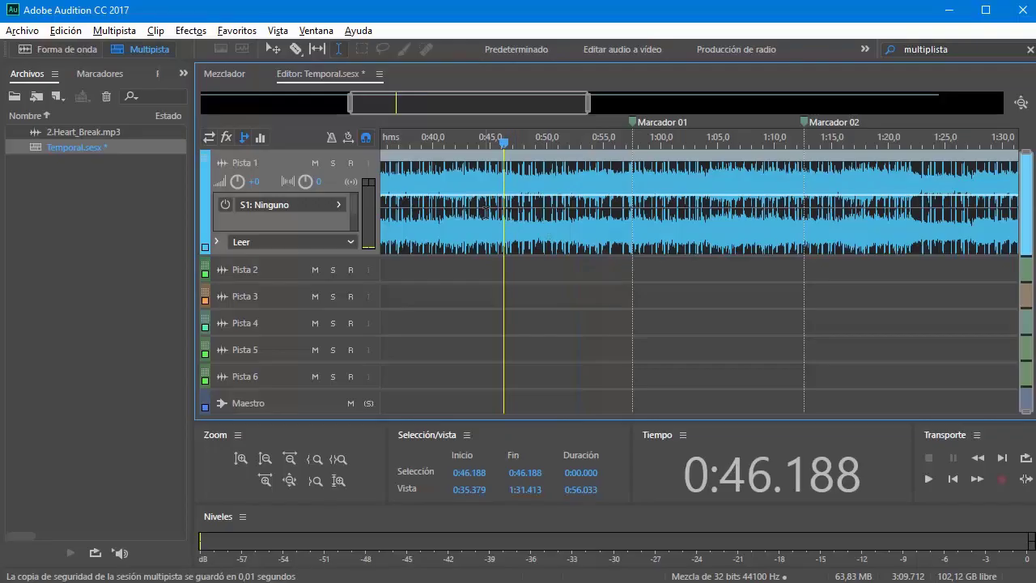
{"action": "key", "text": "ctrl+z"}
{"action": "key", "text": "ctrl+z"}
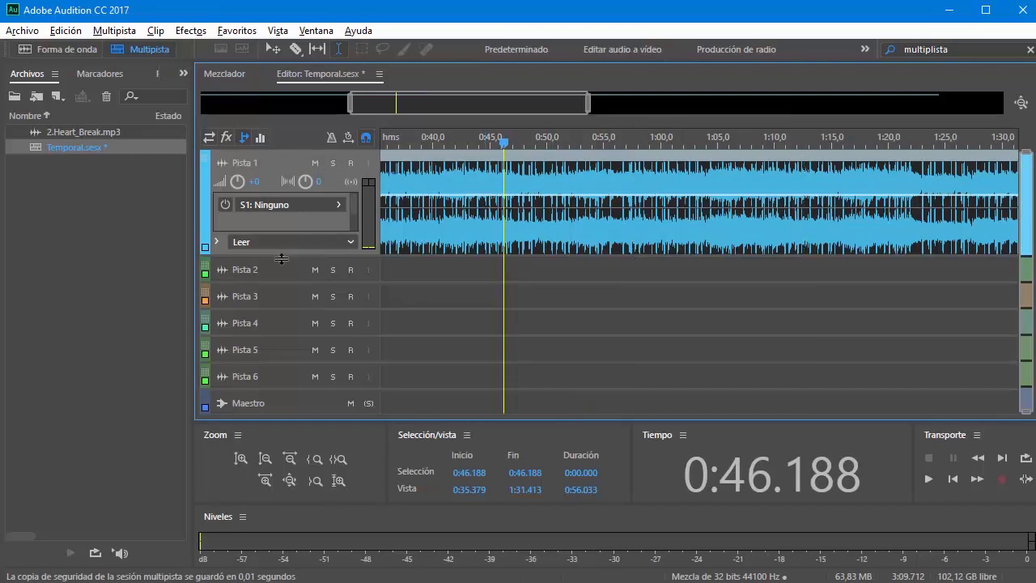
Enlarge the height of Pista 1 and switch its controls between the effects rack and the sends
{"action": "left_click_drag", "start_coordinate": [282, 256], "coordinate": [288, 391]}
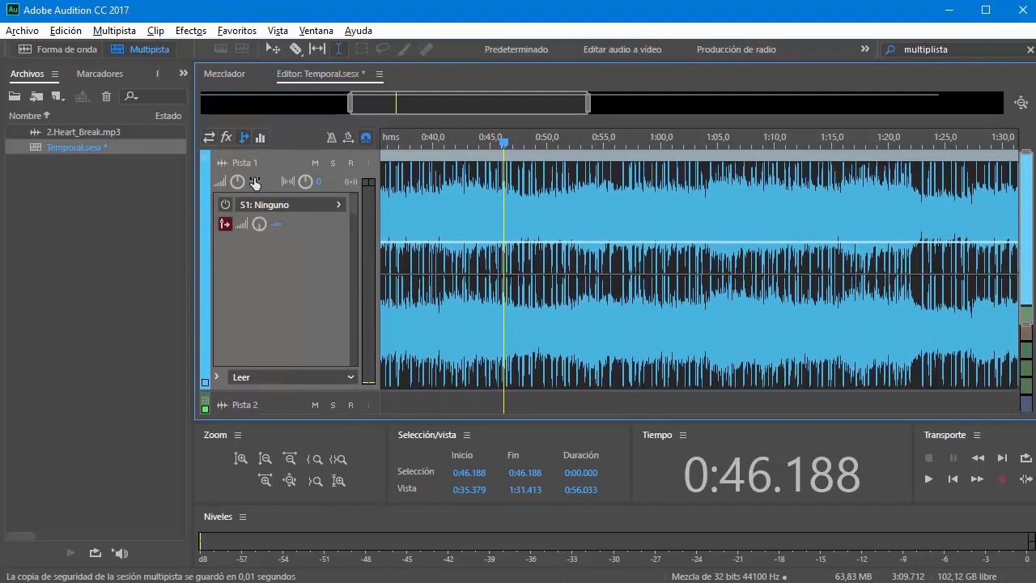
{"action": "left_click", "coordinate": [228, 137]}
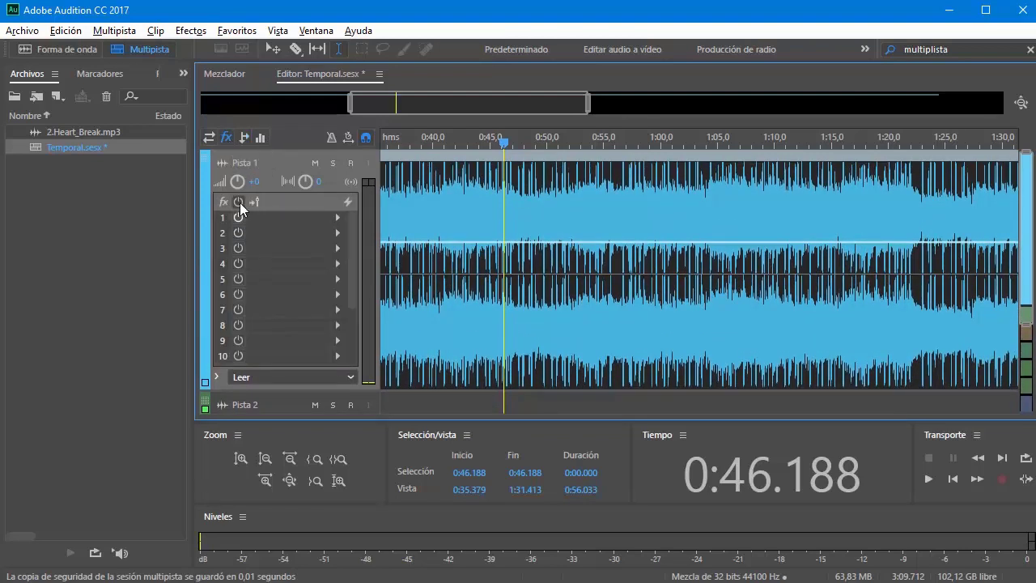
{"action": "left_click", "coordinate": [245, 138]}
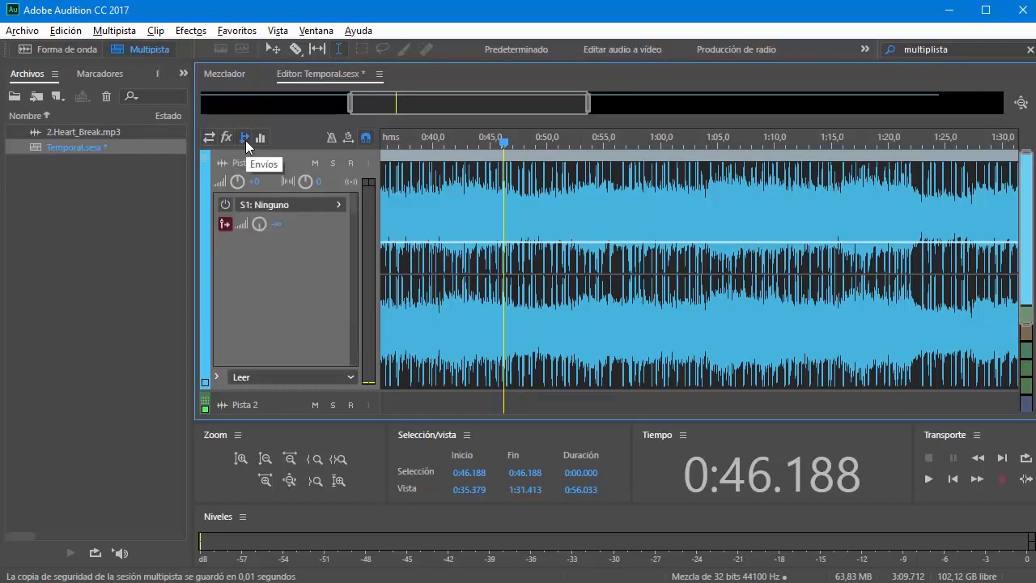
Examine the bus choices for Pista 1's S1 send without adding one, and leave the send switched off
{"action": "left_click", "coordinate": [338, 205]}
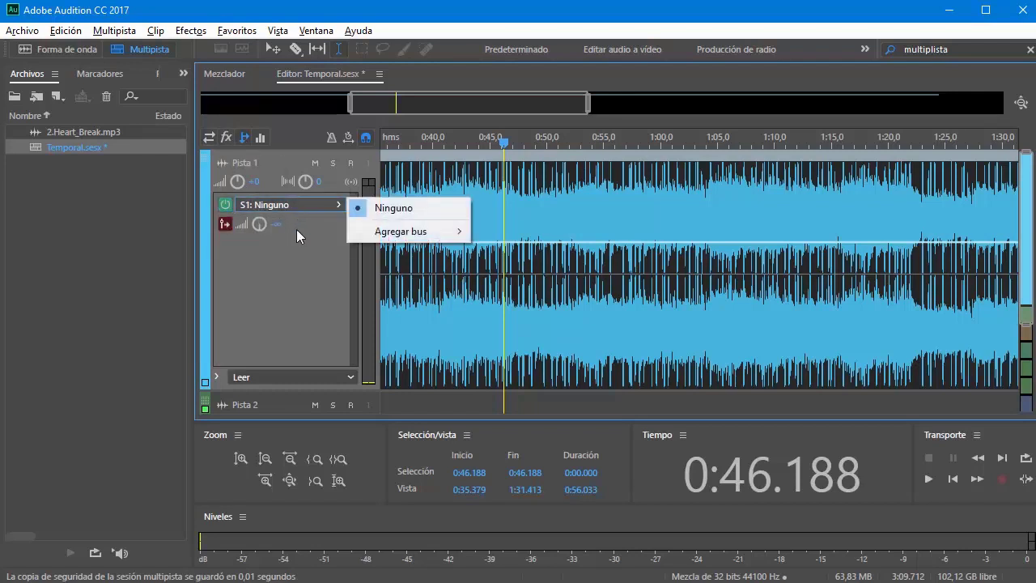
{"action": "mouse_move", "coordinate": [413, 231]}
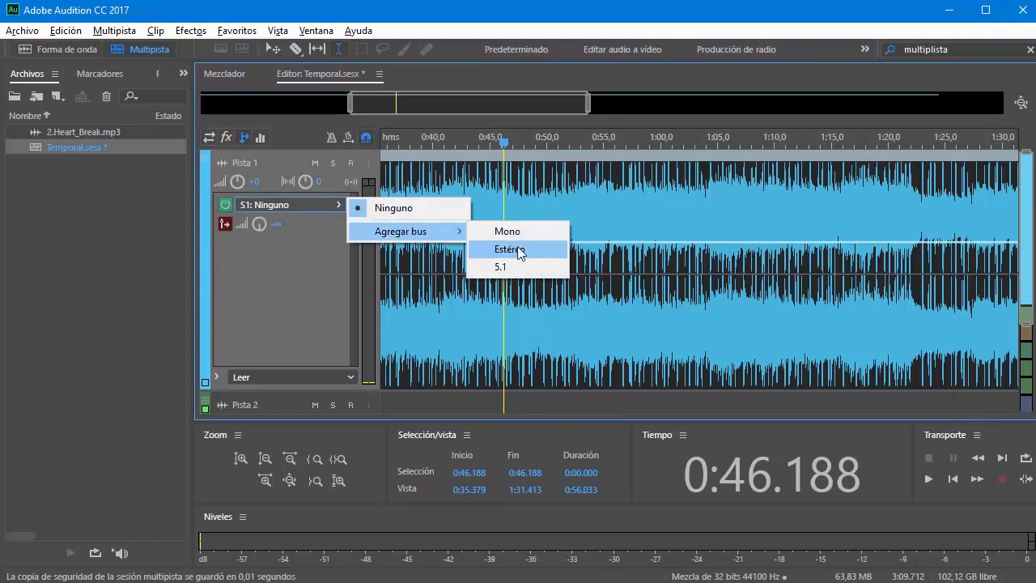
{"action": "left_click", "coordinate": [267, 251]}
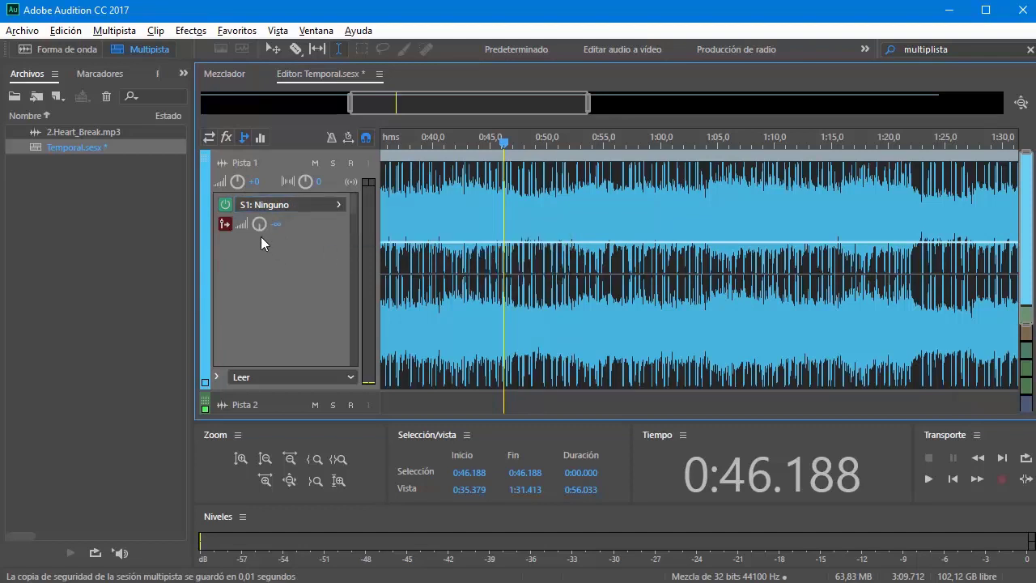
{"action": "left_click", "coordinate": [226, 206]}
Show the equalizer controls of Pista 1, switch the track equalizer on, and open its editor
{"action": "left_click", "coordinate": [261, 136]}
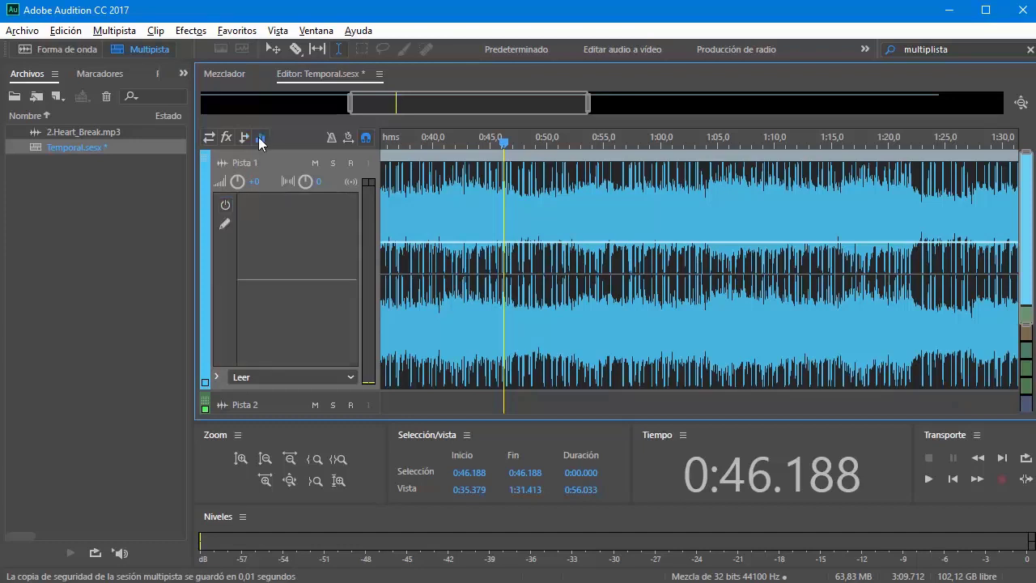
{"action": "left_click", "coordinate": [226, 205]}
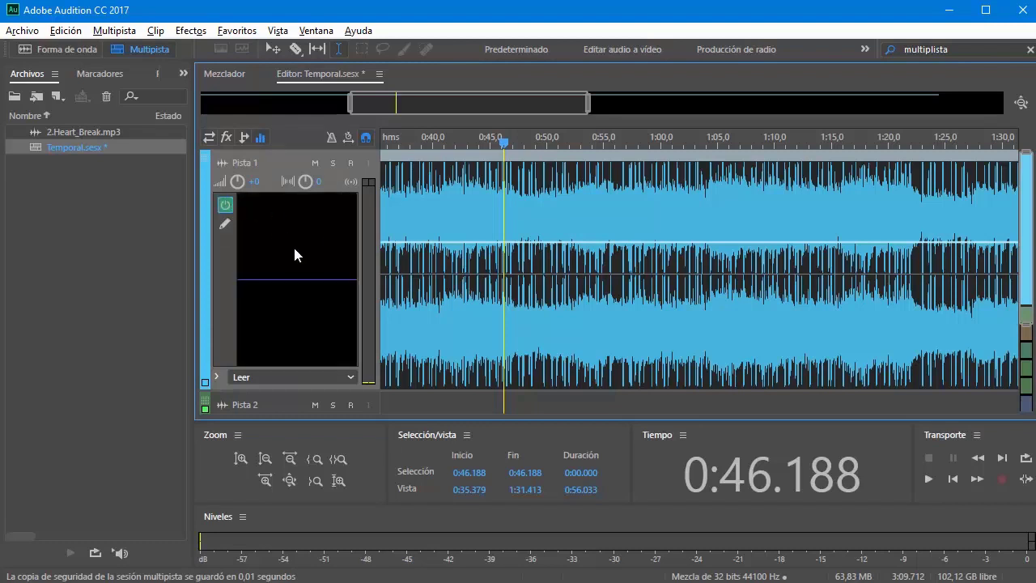
{"action": "left_click", "coordinate": [225, 223]}
{"action": "left_click_drag", "start_coordinate": [493, 88], "coordinate": [439, 122]}
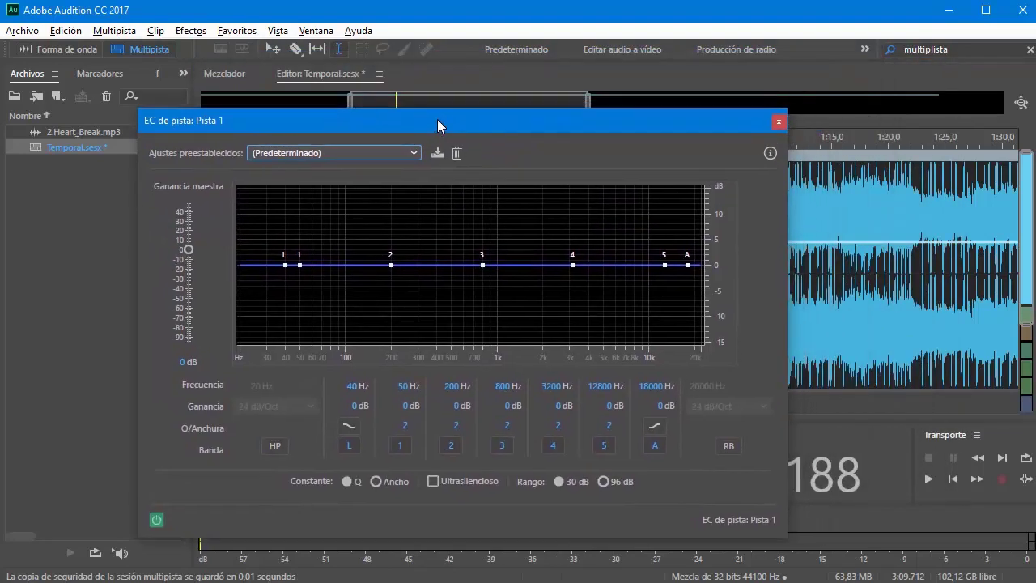
Apply the Radio antigua equalizer preset and play from about 1:13, turning the equalizer off and on to compare the sound
{"action": "left_click", "coordinate": [415, 153]}
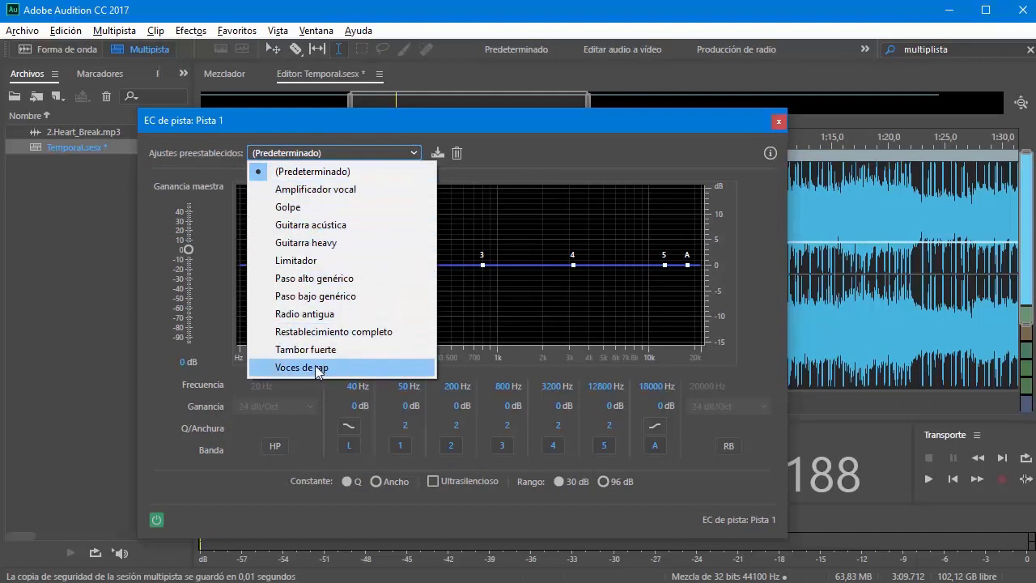
{"action": "left_click", "coordinate": [322, 314]}
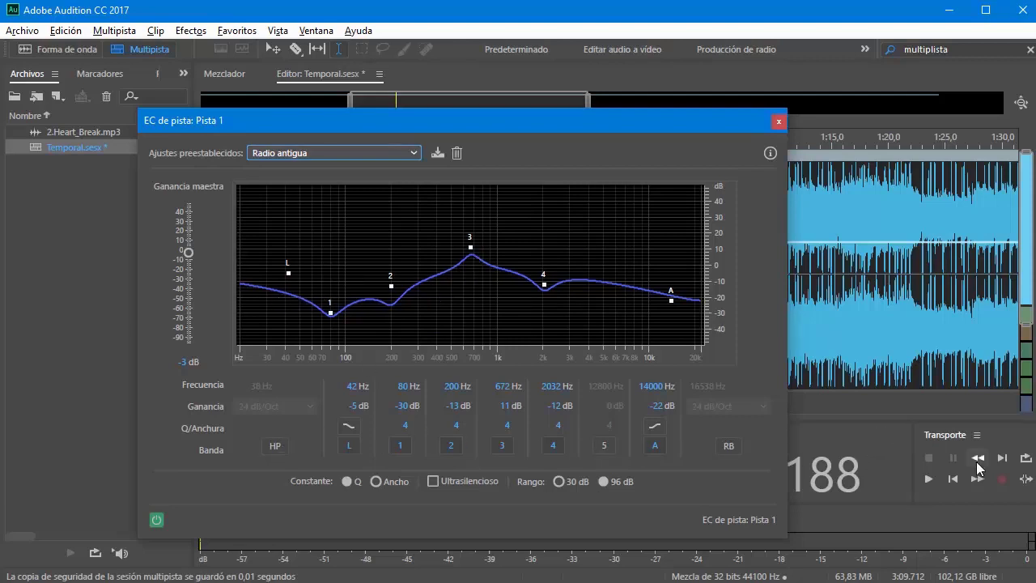
{"action": "left_click", "coordinate": [810, 141]}
{"action": "key", "text": "space"}
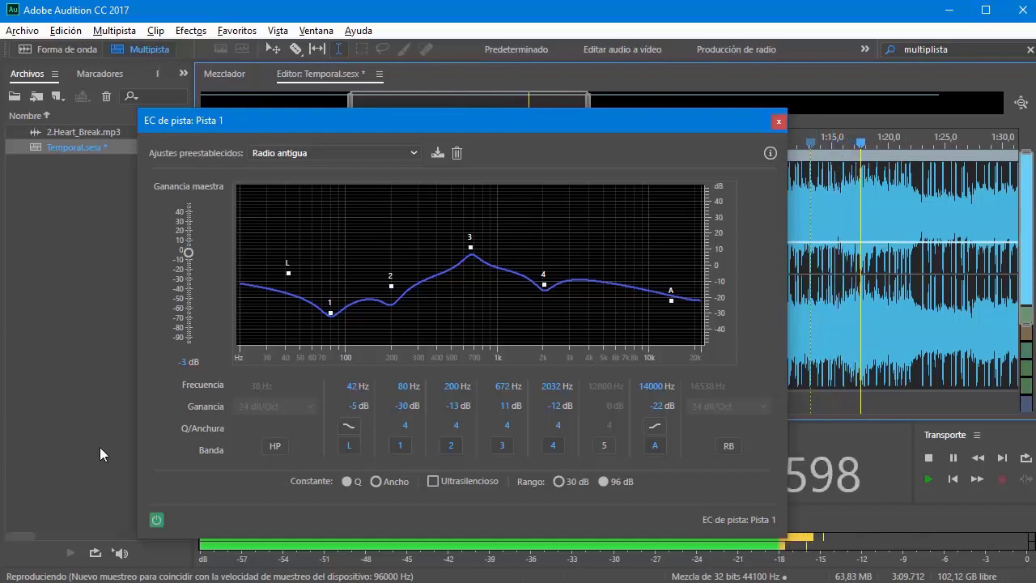
{"action": "left_click", "coordinate": [156, 521]}
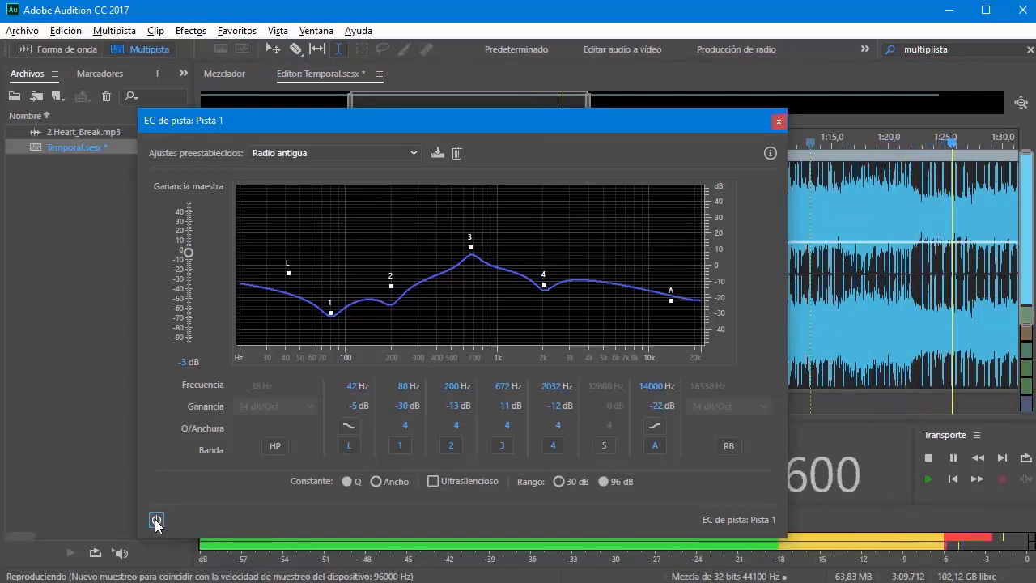
{"action": "left_click", "coordinate": [156, 521]}
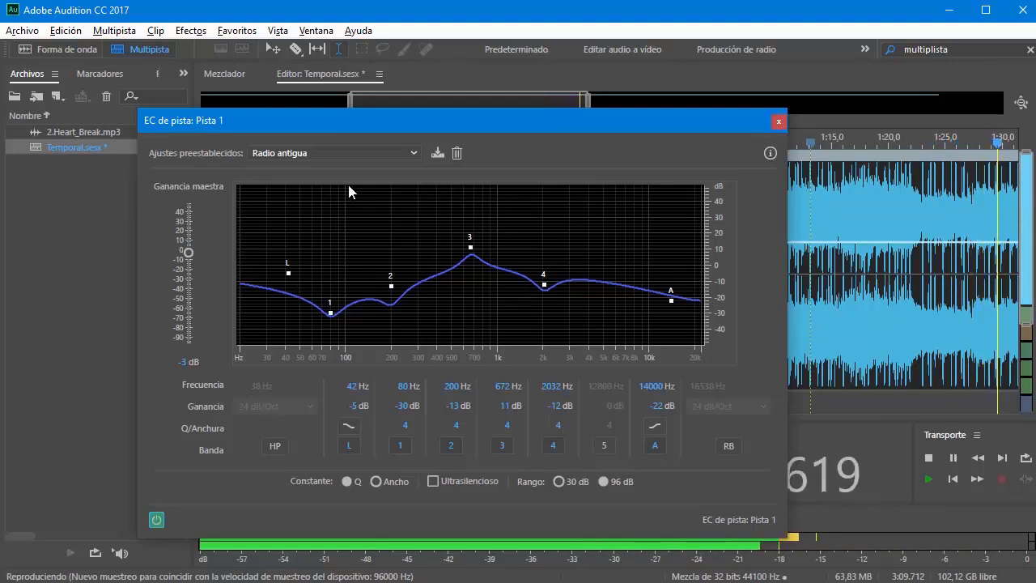
During playback, try the Amplificador vocal, Golpe and Guitarra acústica equalizer presets on Pista 1 one after another
{"action": "left_click", "coordinate": [411, 153]}
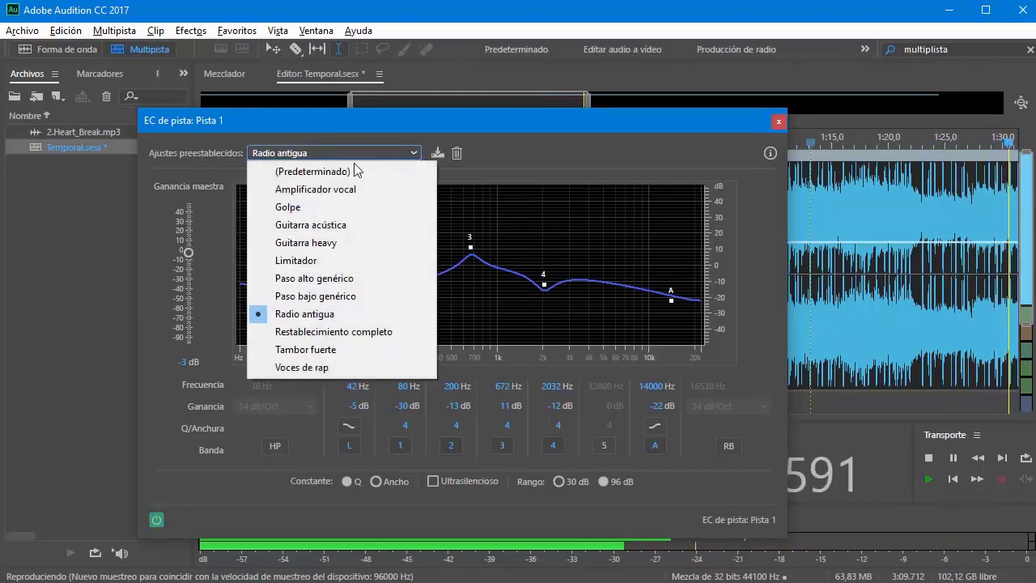
{"action": "left_click", "coordinate": [320, 189]}
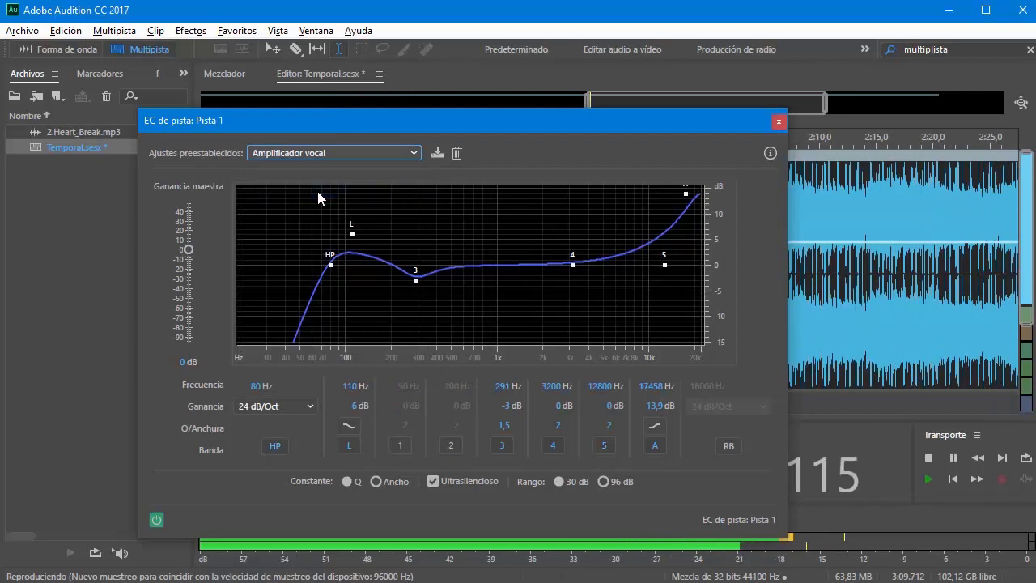
{"action": "left_click", "coordinate": [412, 152]}
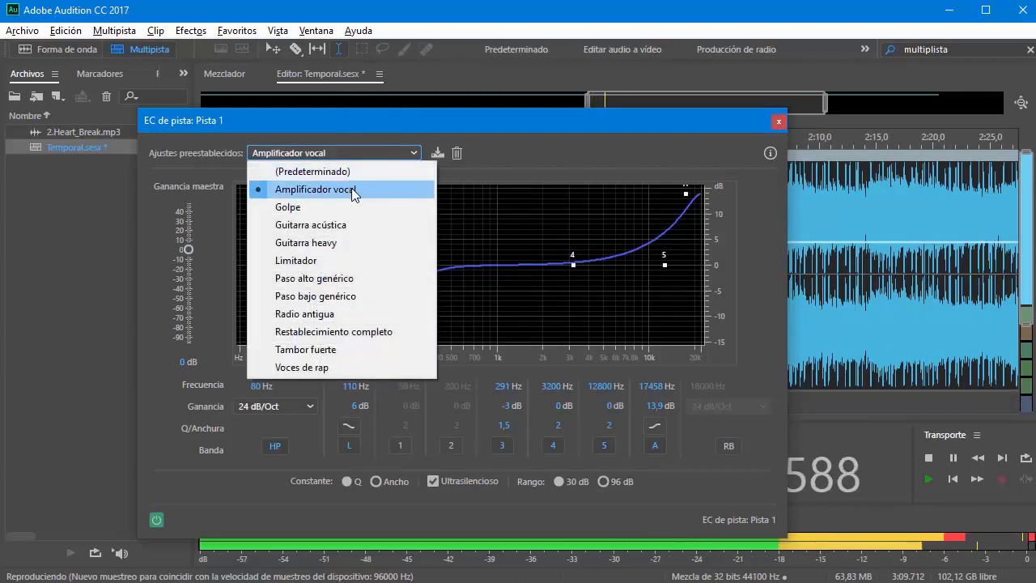
{"action": "left_click", "coordinate": [289, 207]}
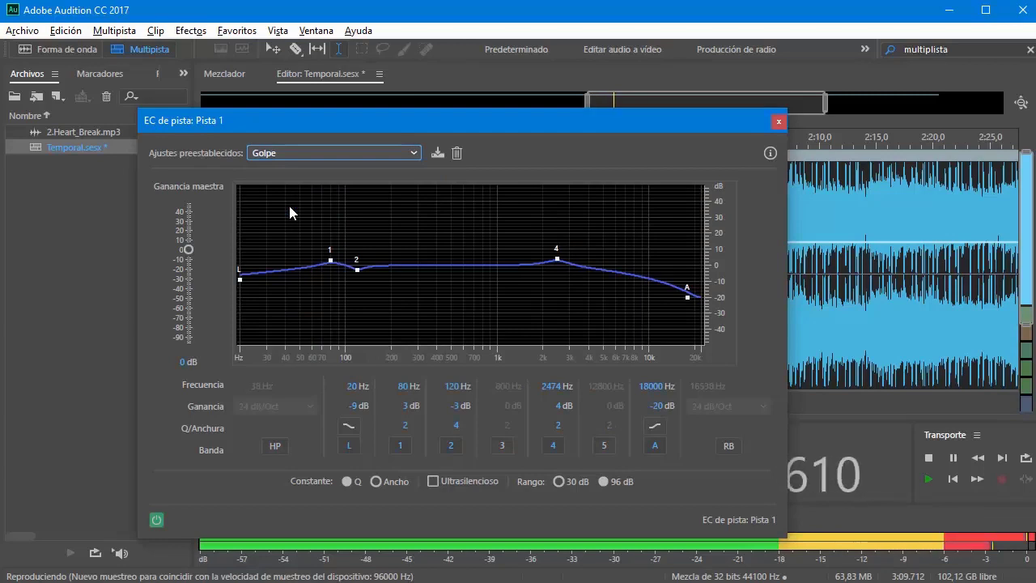
{"action": "left_click", "coordinate": [347, 154]}
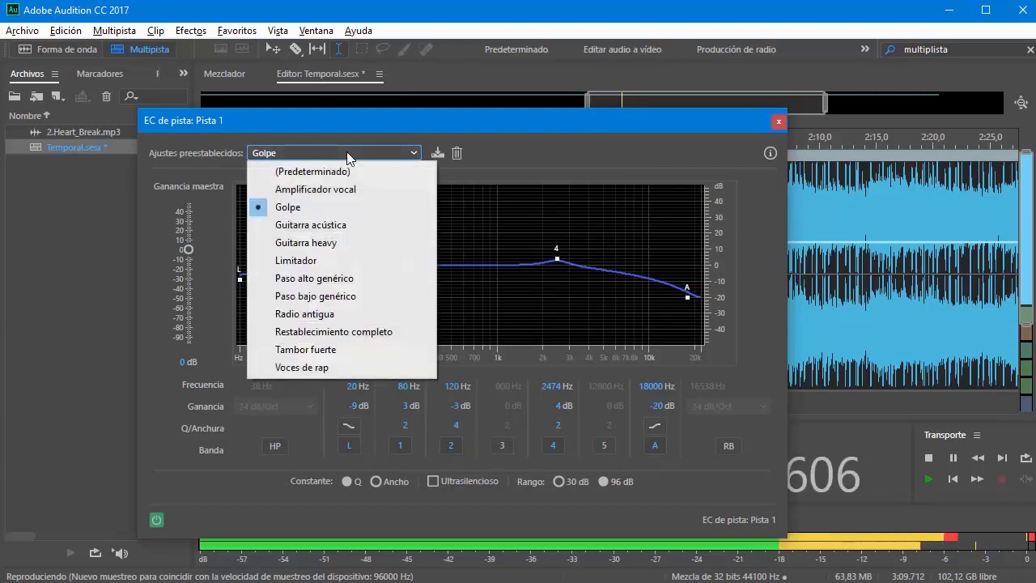
{"action": "left_click", "coordinate": [297, 227]}
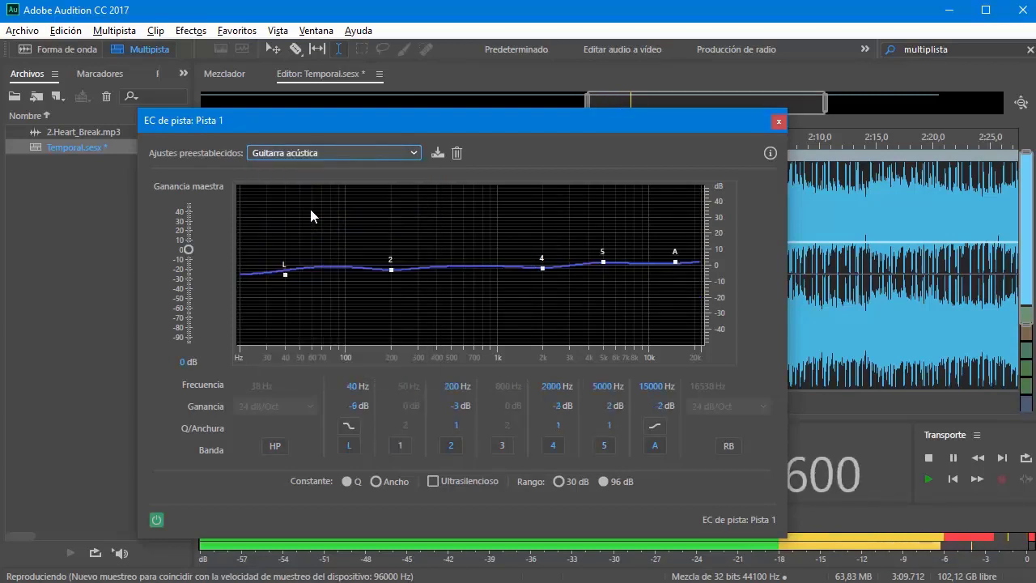
Continue auditioning the Limitador, Restablecimiento completo and Tambor fuerte equalizer presets on Pista 1
{"action": "left_click", "coordinate": [411, 154]}
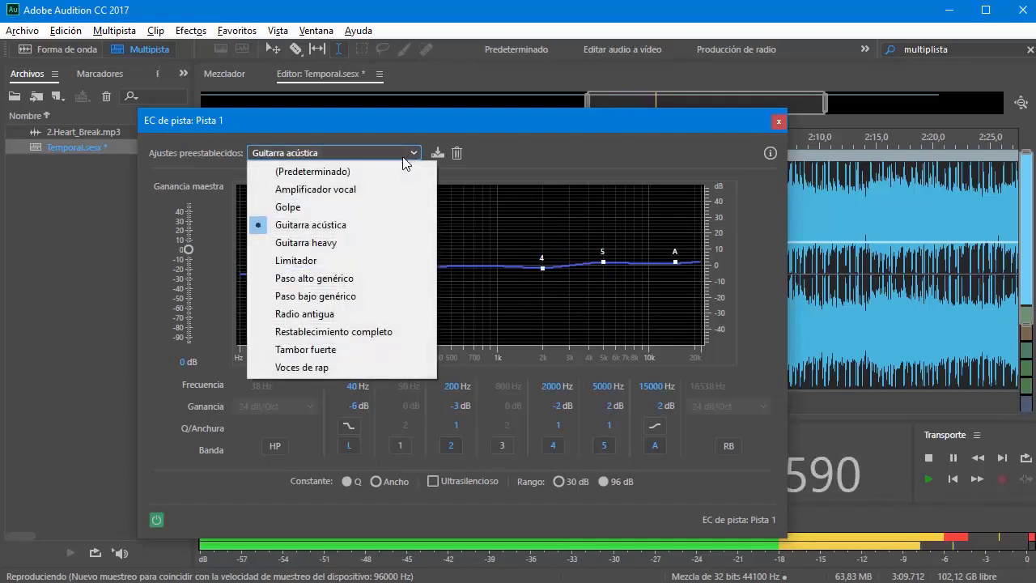
{"action": "left_click", "coordinate": [306, 260]}
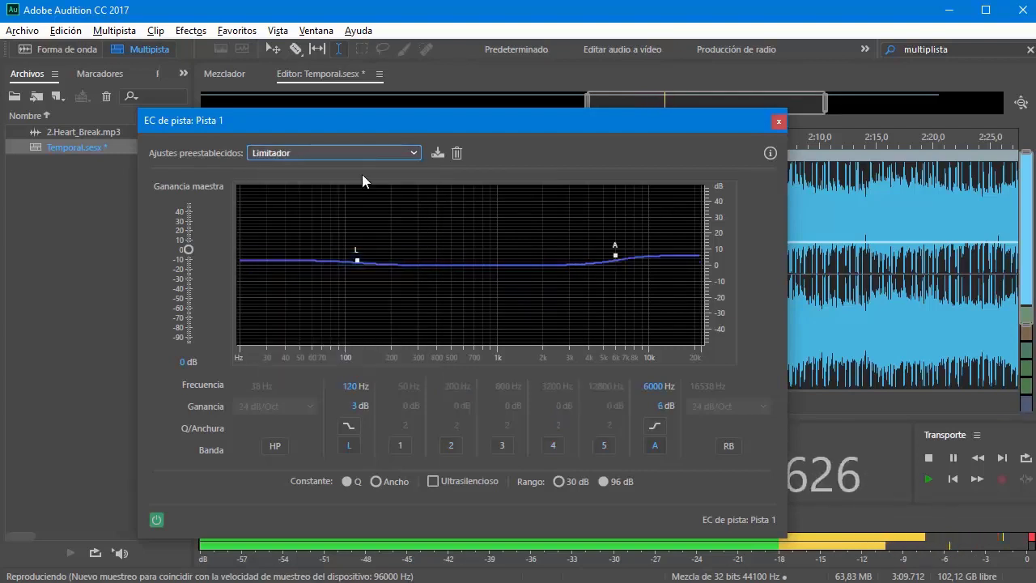
{"action": "left_click", "coordinate": [368, 151]}
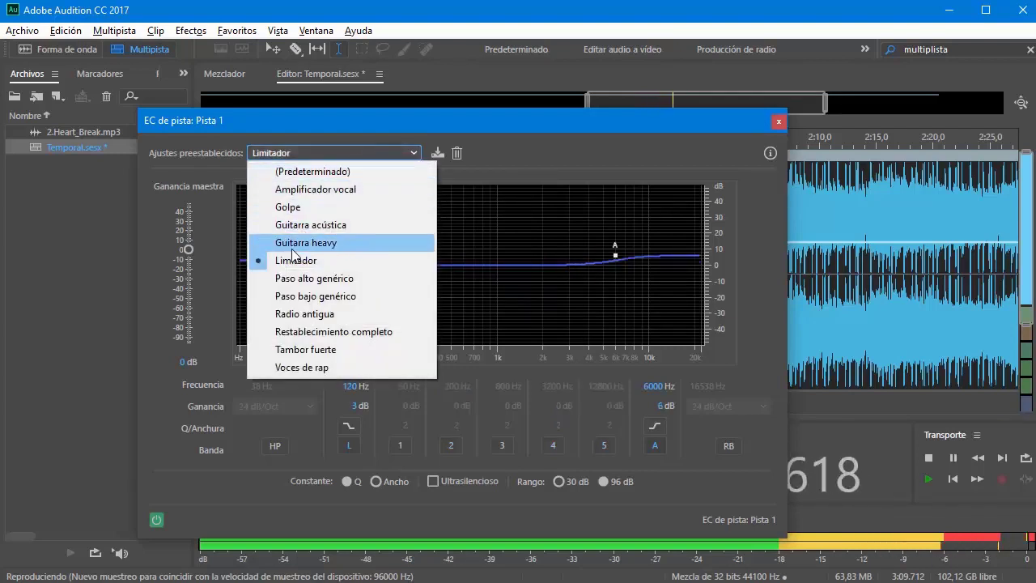
{"action": "left_click", "coordinate": [291, 338]}
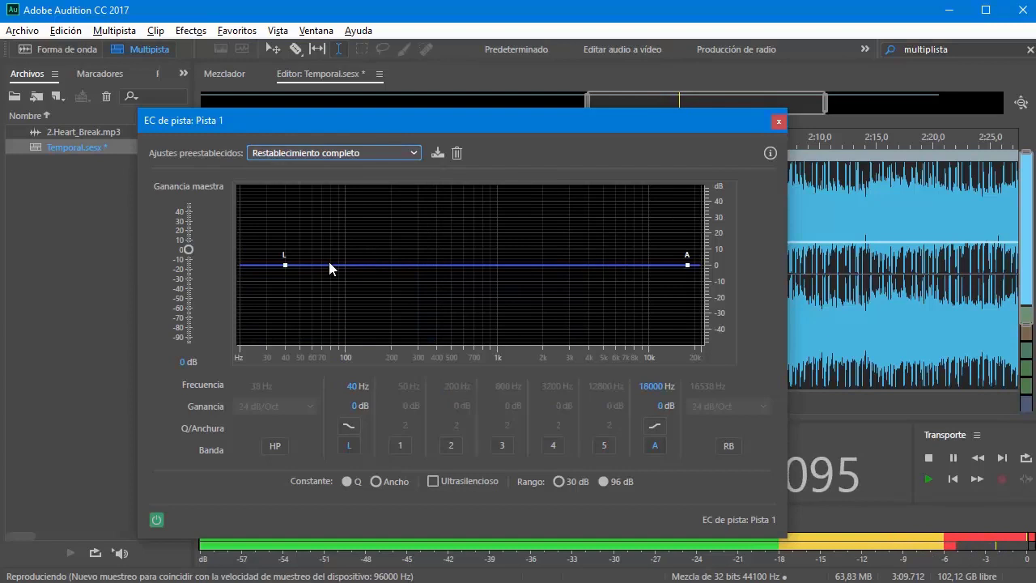
{"action": "left_click", "coordinate": [371, 152]}
{"action": "left_click", "coordinate": [305, 349]}
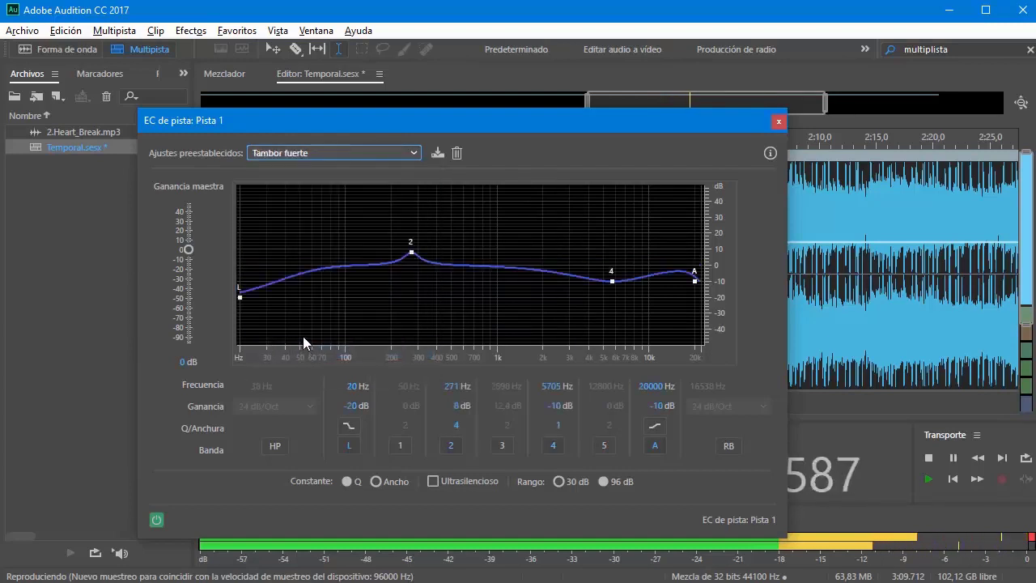
Return the track equalizer to the (Predeterminado) preset, switch the equalizer off and stop playback
{"action": "left_click", "coordinate": [365, 155]}
{"action": "left_click", "coordinate": [358, 172]}
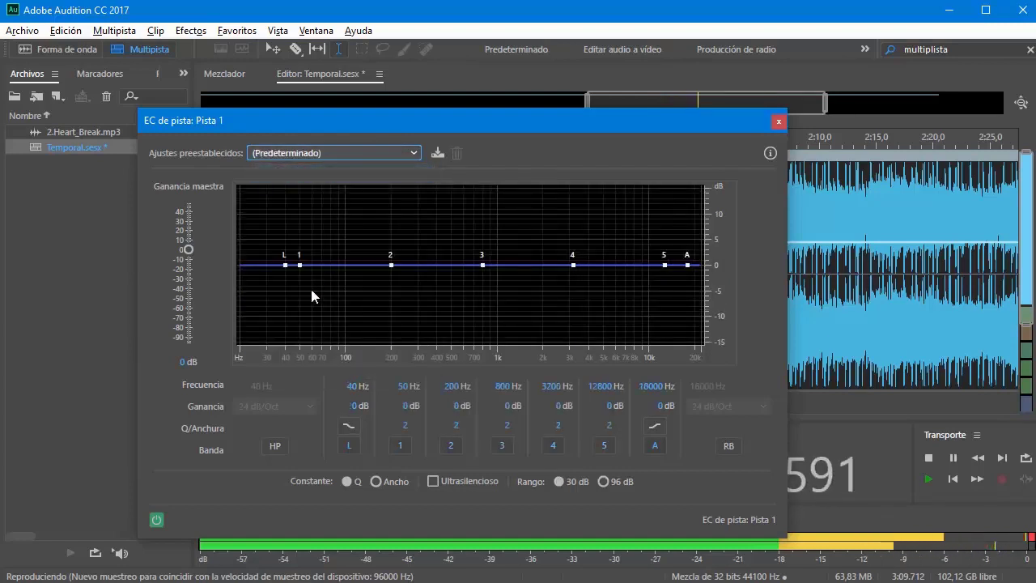
{"action": "left_click", "coordinate": [158, 518]}
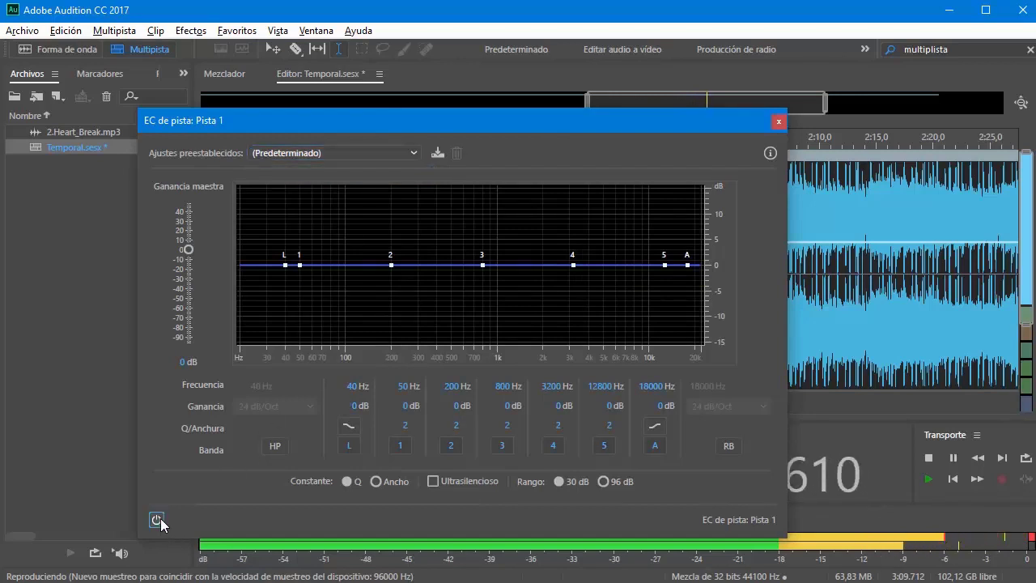
{"action": "key", "text": "space"}
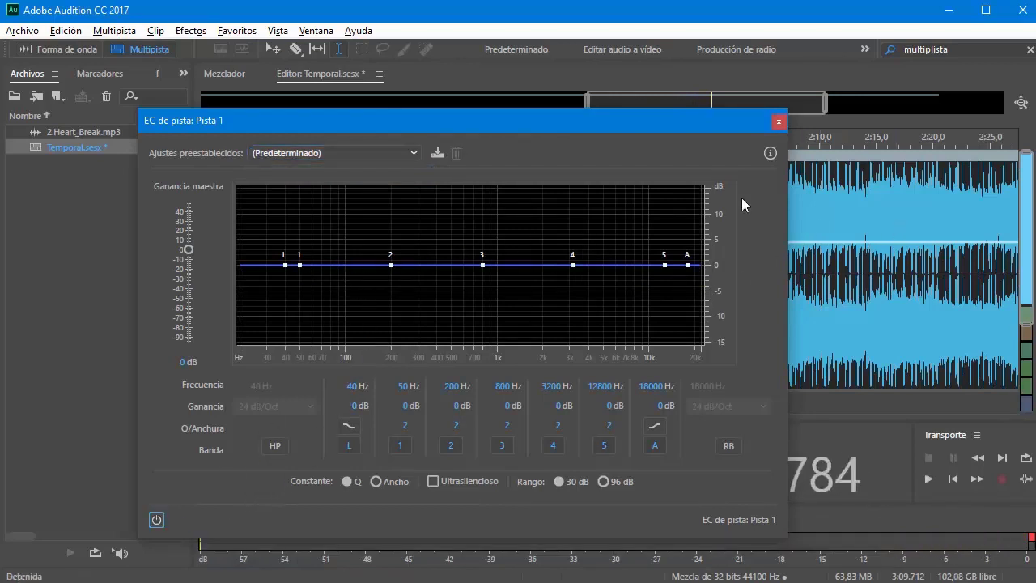
{"action": "left_click", "coordinate": [391, 150]}
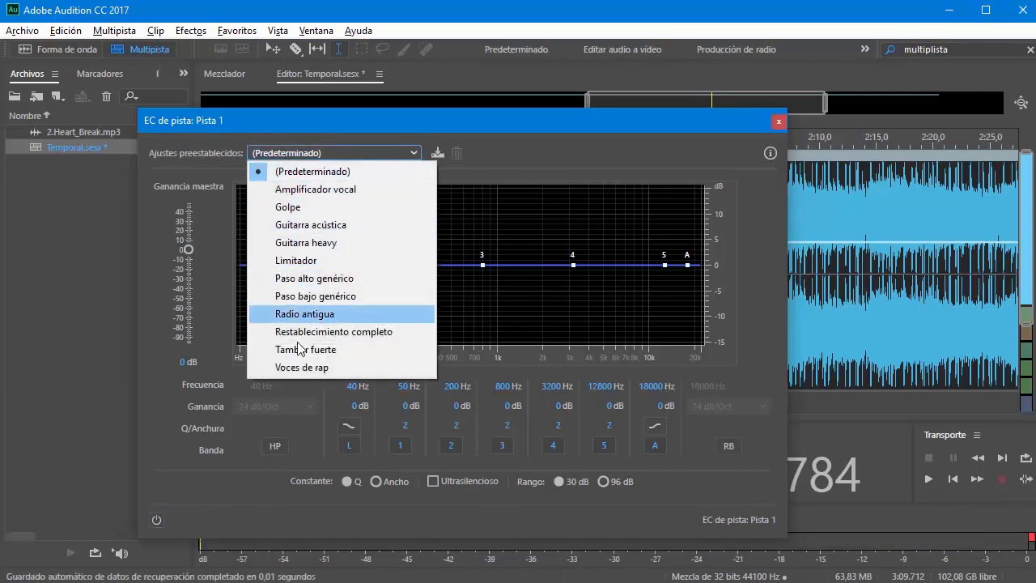
{"action": "left_click", "coordinate": [330, 172]}
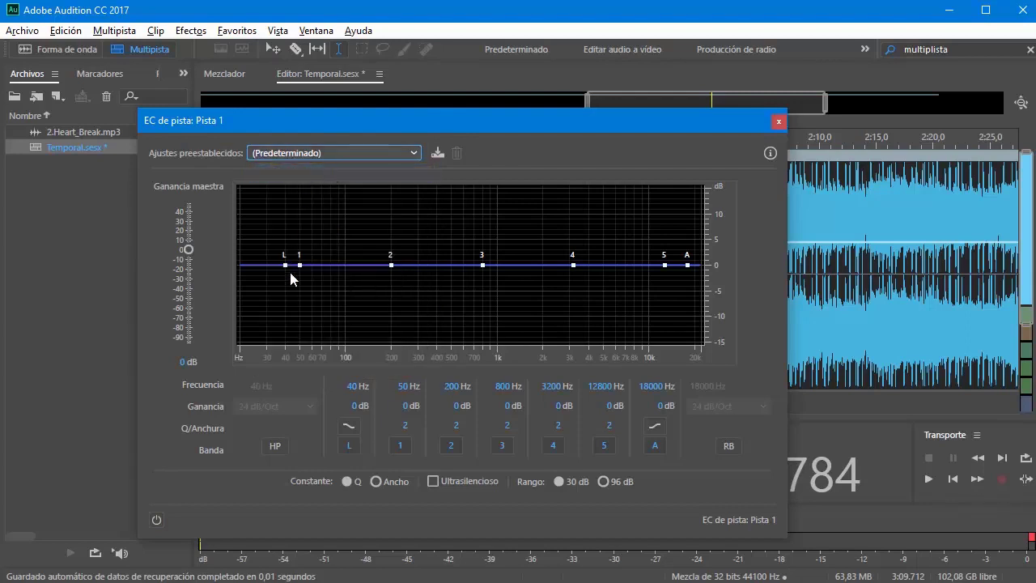
Boost equalizer bands 1, 3 and 5 by about 5.1, 3.6 and 3.3 dB and cut L, 2 and 4 by about 4.1, 4.3 and 3.8 dB
{"action": "mouse_move", "coordinate": [285, 265]}
{"action": "left_click_drag", "start_coordinate": [285, 265], "coordinate": [308, 244]}
{"action": "mouse_move", "coordinate": [309, 279]}
{"action": "left_click_drag", "start_coordinate": [388, 268], "coordinate": [388, 287]}
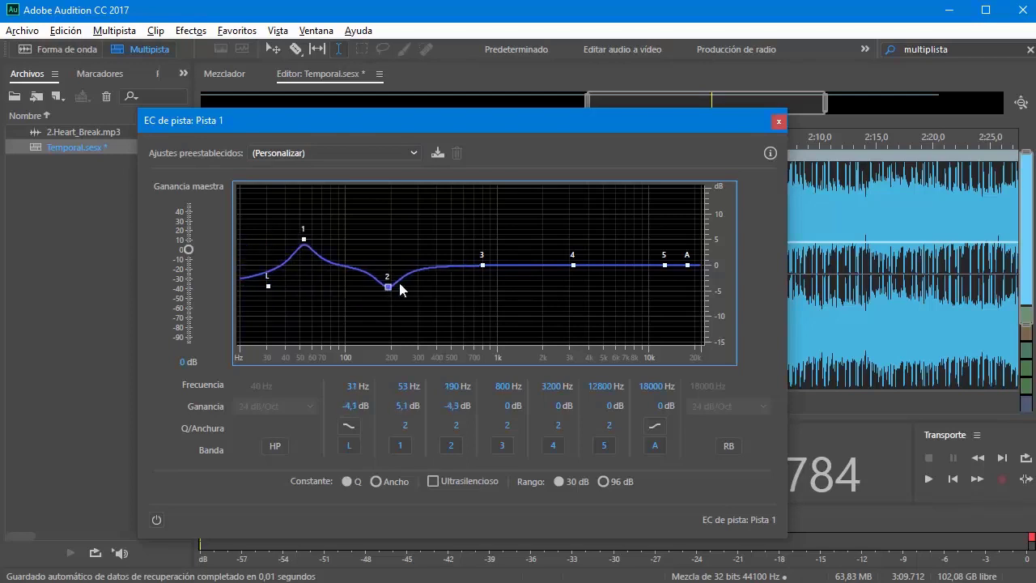
{"action": "left_click_drag", "start_coordinate": [483, 265], "coordinate": [491, 246]}
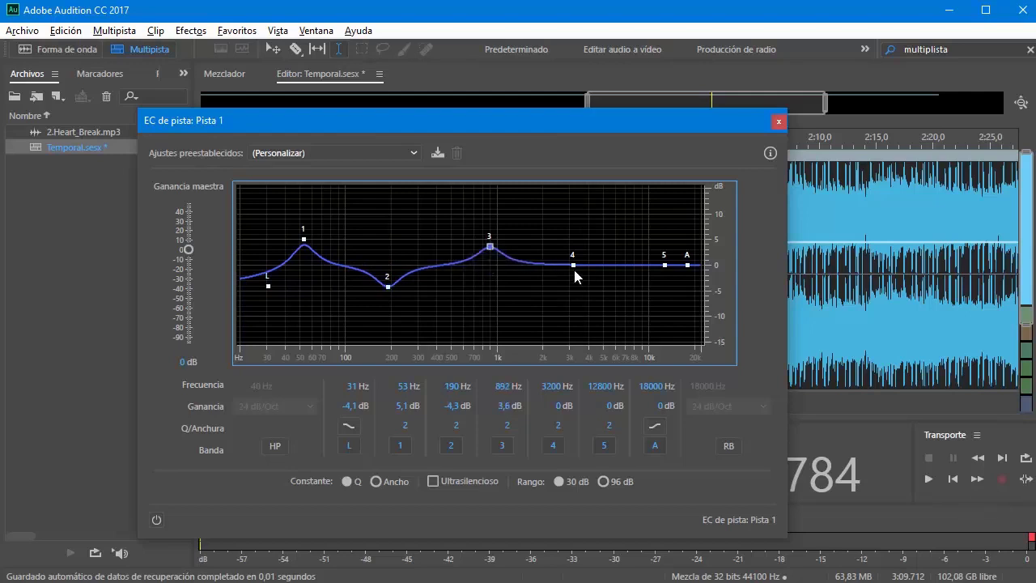
{"action": "mouse_move", "coordinate": [573, 265]}
{"action": "left_mouse_down"}
{"action": "mouse_move", "coordinate": [576, 293]}
{"action": "mouse_move", "coordinate": [572, 284]}
{"action": "left_mouse_up"}
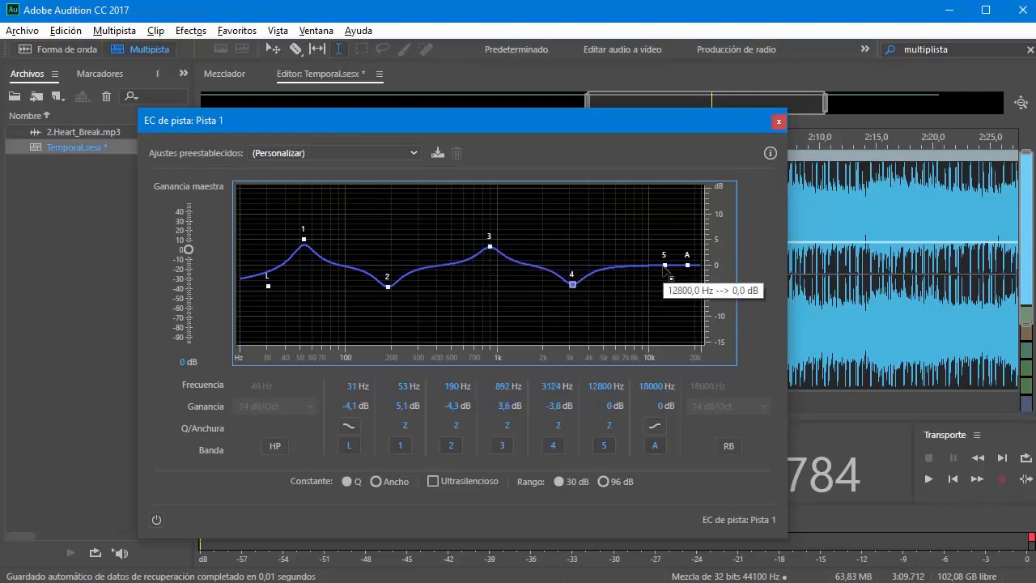
{"action": "left_click_drag", "start_coordinate": [664, 264], "coordinate": [654, 247]}
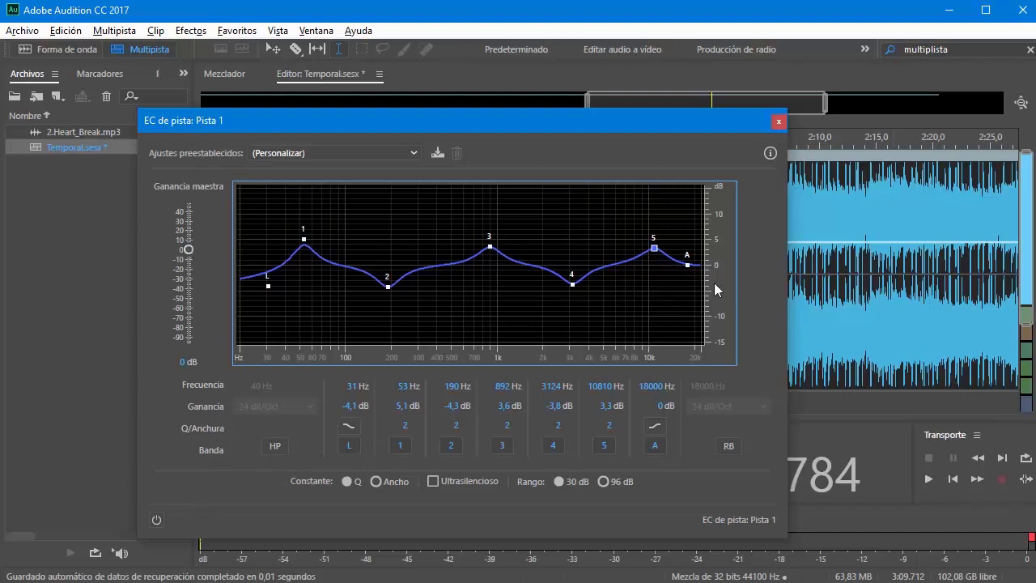
Play the track with the equalizer switched on and bring the master gain down to about -5 dB
{"action": "key", "text": "space"}
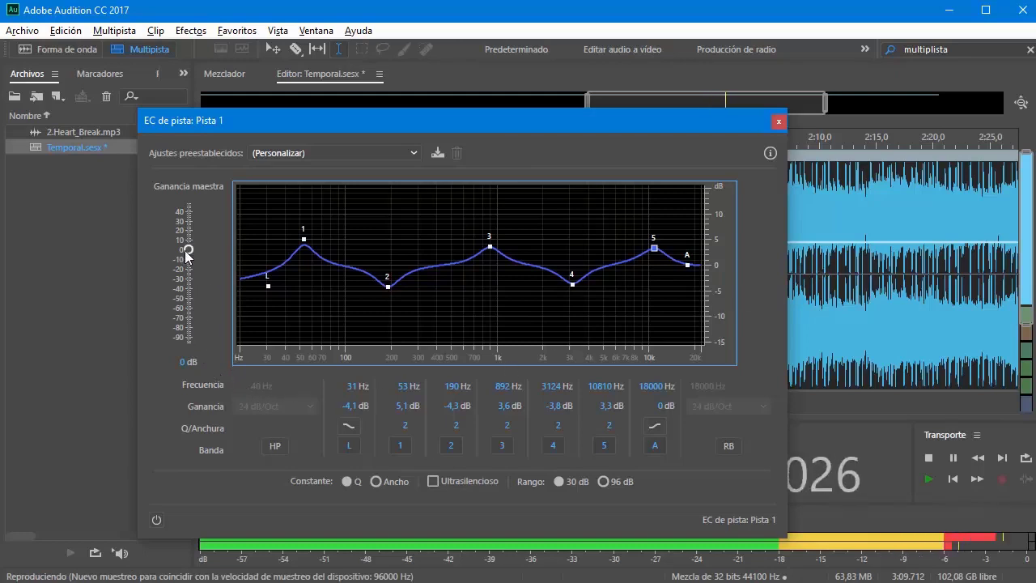
{"action": "left_click_drag", "start_coordinate": [186, 252], "coordinate": [187, 259]}
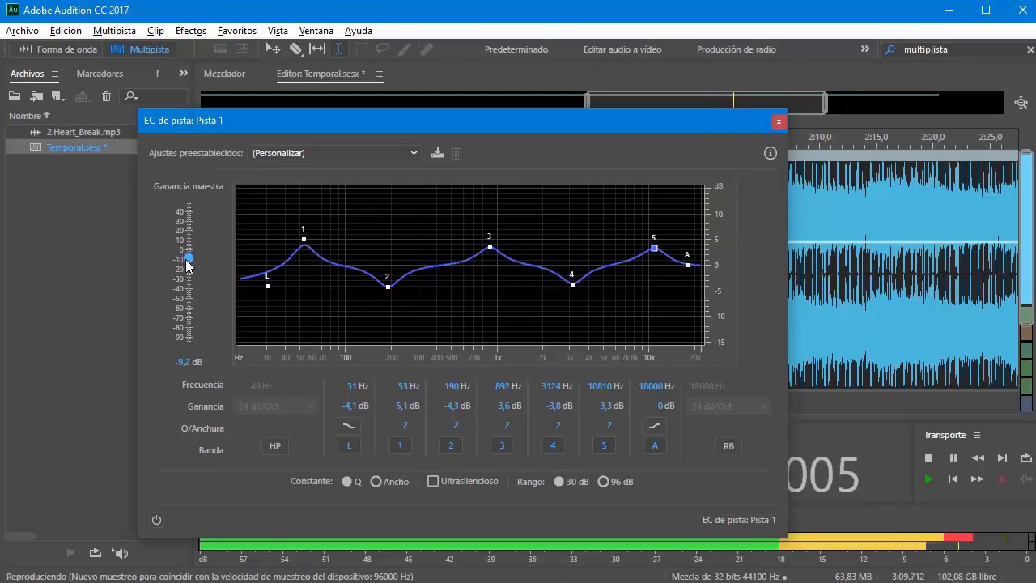
{"action": "left_click", "coordinate": [156, 519]}
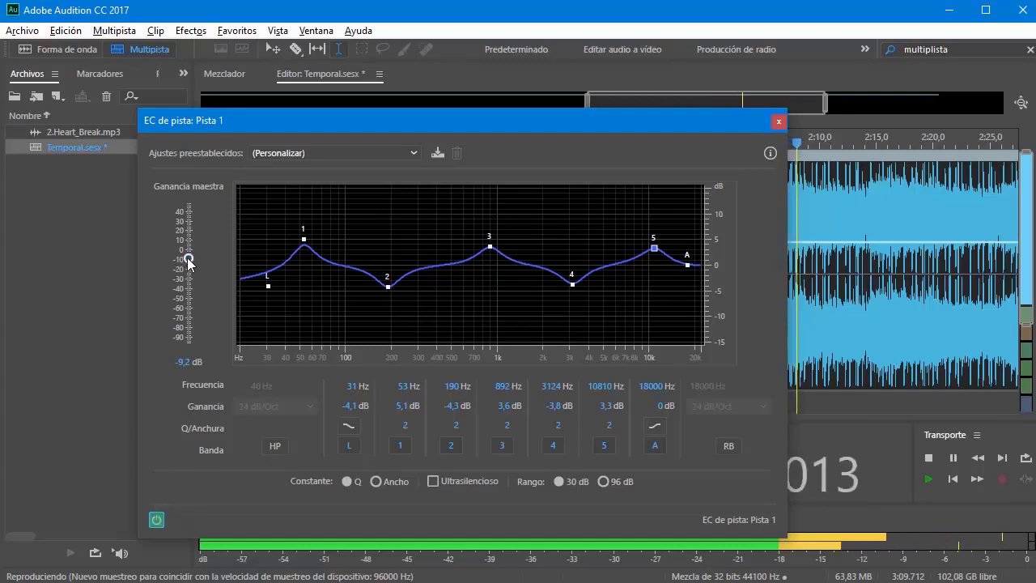
{"action": "mouse_move", "coordinate": [187, 257]}
{"action": "left_mouse_down"}
{"action": "mouse_move", "coordinate": [190, 250]}
{"action": "mouse_move", "coordinate": [191, 259]}
{"action": "left_mouse_up"}
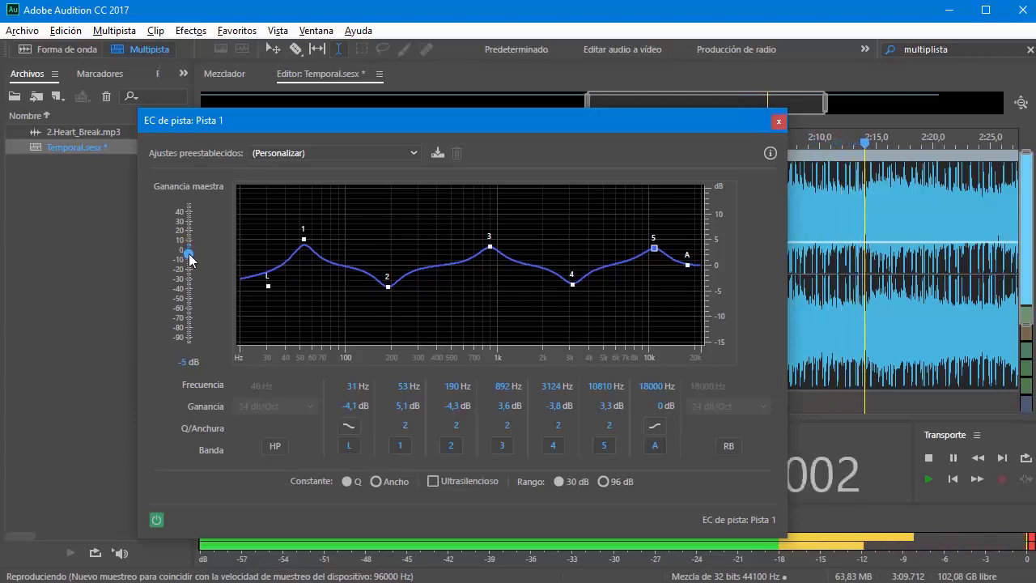
Lower bands L, 1, 2 and 3 to about -13.3, -2.2, -11.2 and -7.4 dB, moving band 3 to about 1532 Hz
{"action": "left_click_drag", "start_coordinate": [272, 290], "coordinate": [259, 336]}
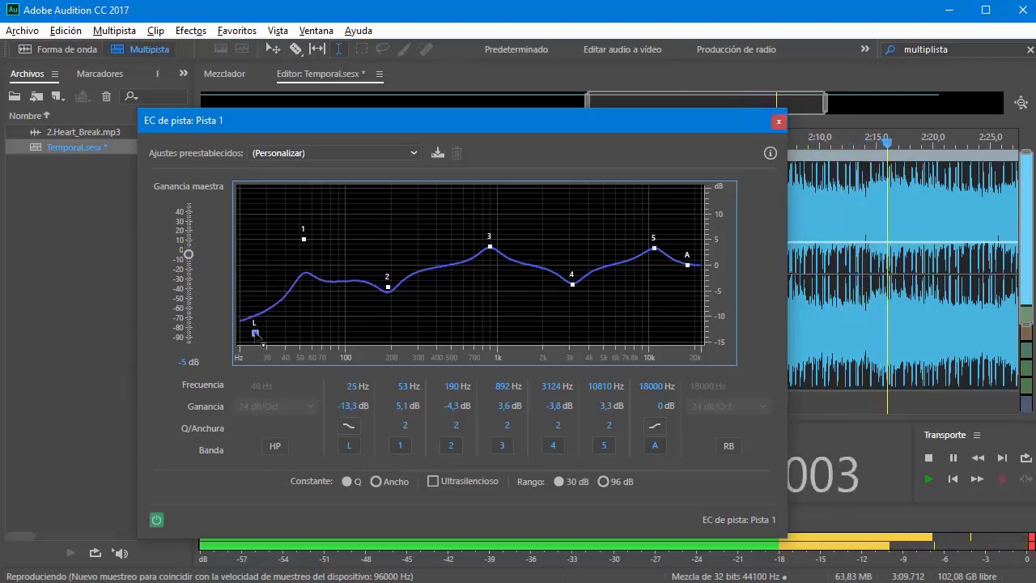
{"action": "left_click_drag", "start_coordinate": [305, 242], "coordinate": [308, 280]}
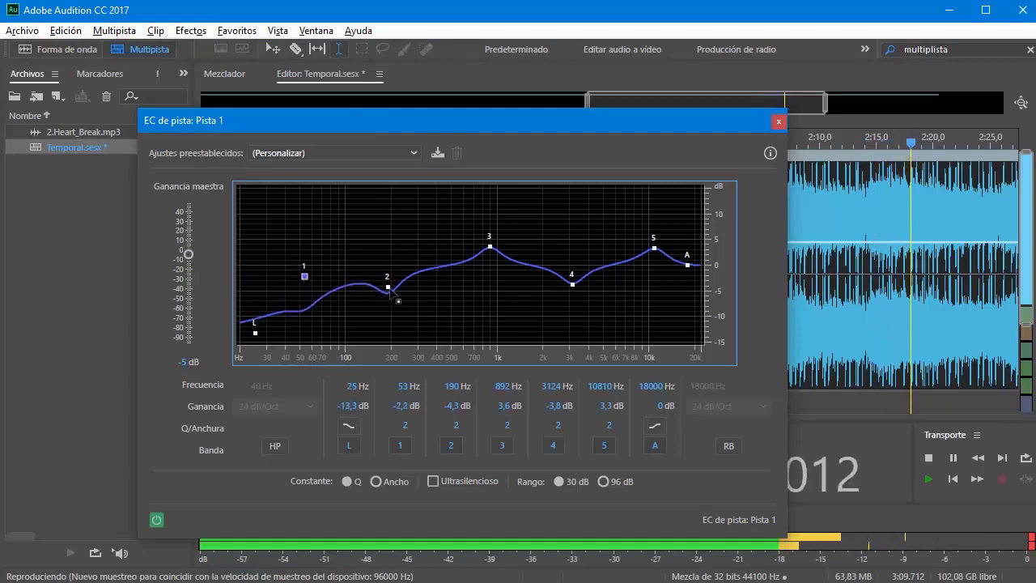
{"action": "left_click_drag", "start_coordinate": [387, 287], "coordinate": [420, 322]}
{"action": "left_click_drag", "start_coordinate": [492, 257], "coordinate": [525, 304]}
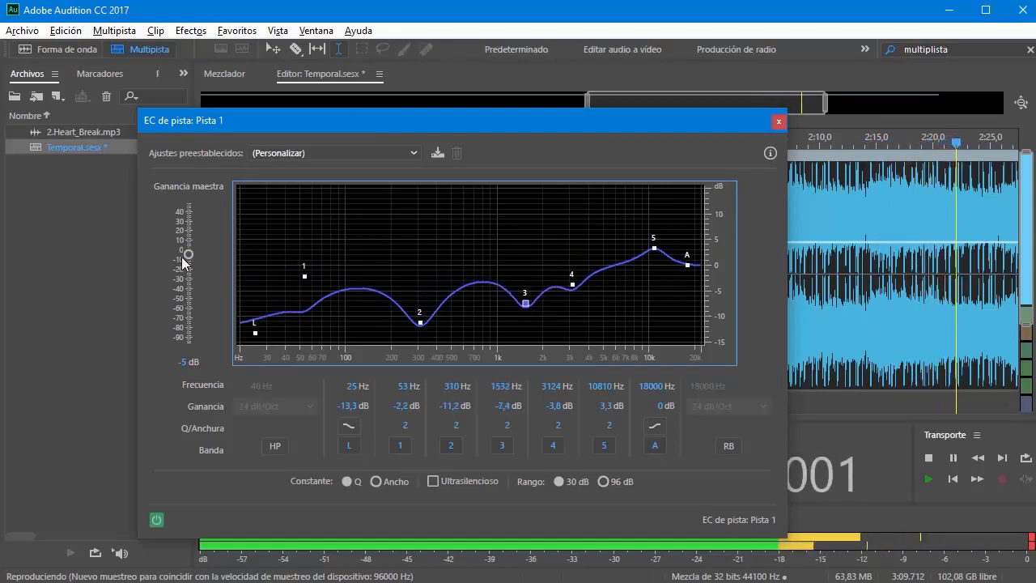
Lower band 2 to about -13.7 dB, boost band A to about 13.9 dB, raise the master gain to about 6.7 dB, and stop playback
{"action": "left_click_drag", "start_coordinate": [188, 254], "coordinate": [187, 253]}
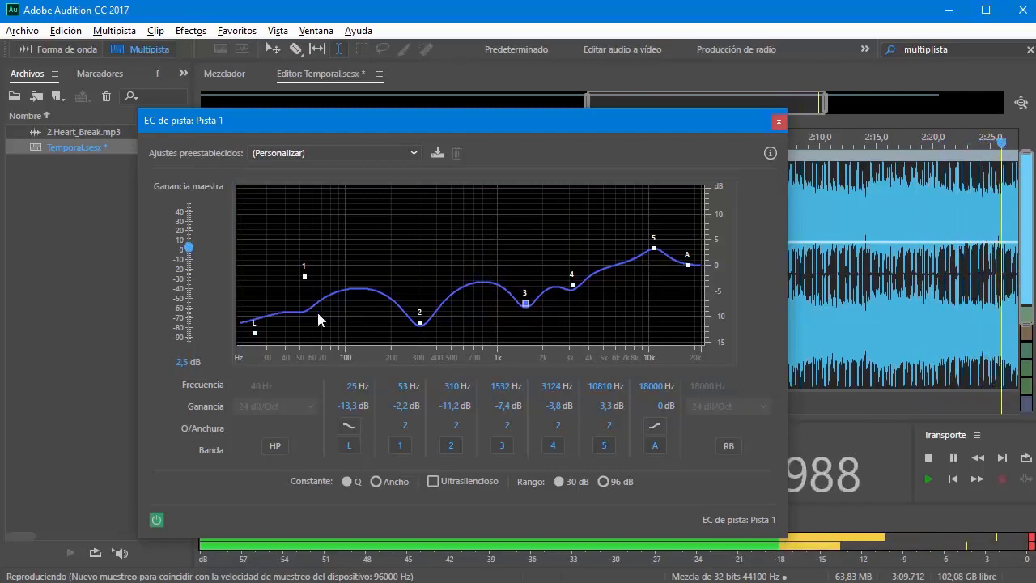
{"action": "left_click_drag", "start_coordinate": [420, 322], "coordinate": [422, 335]}
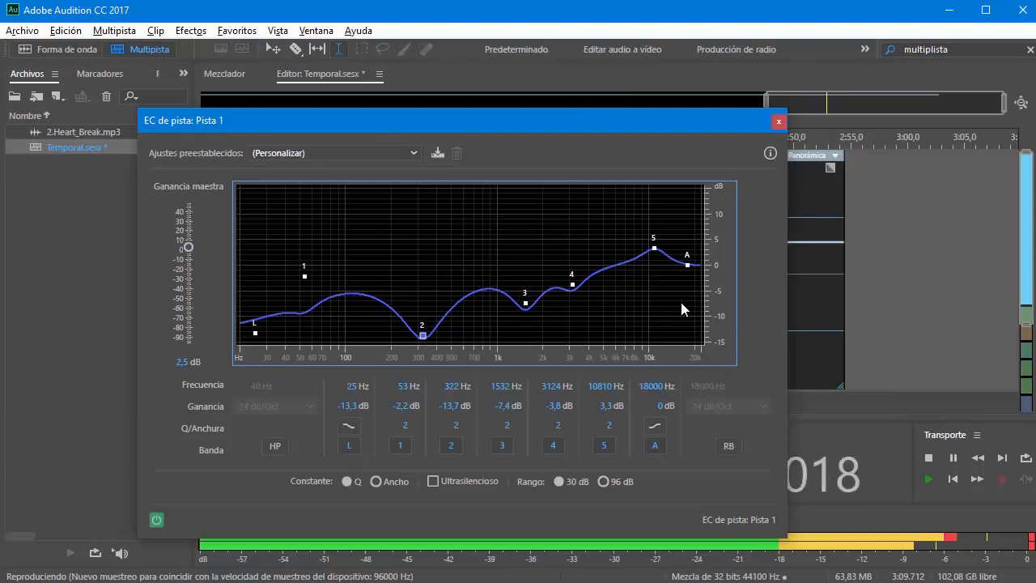
{"action": "left_click_drag", "start_coordinate": [687, 264], "coordinate": [698, 194]}
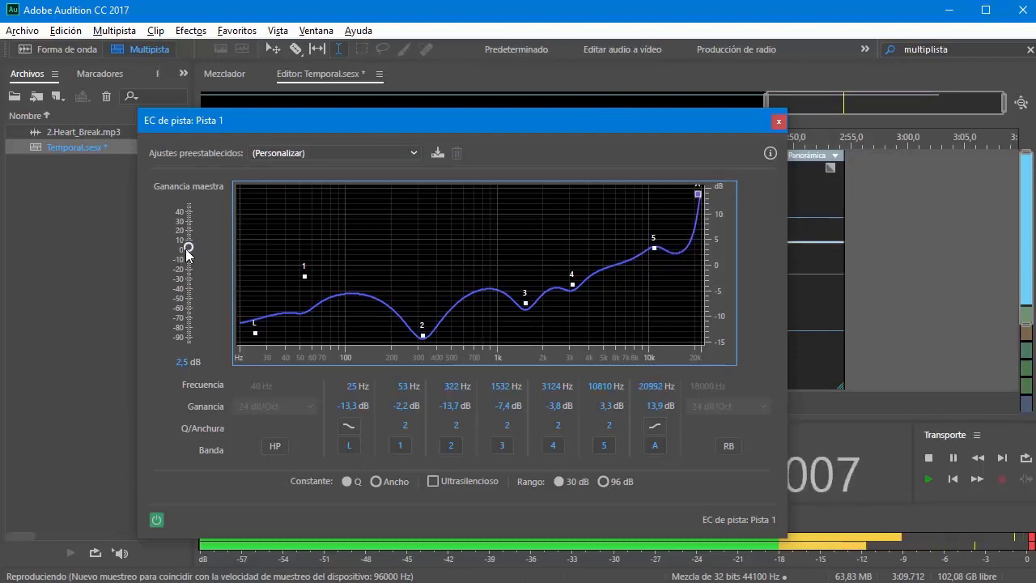
{"action": "left_click_drag", "start_coordinate": [187, 247], "coordinate": [185, 243]}
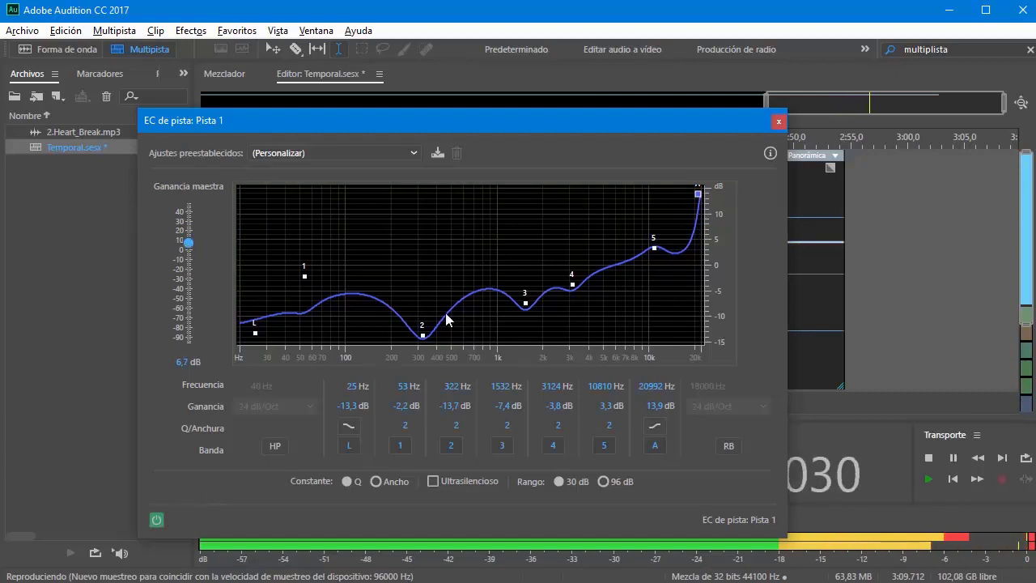
{"action": "key", "text": "space"}
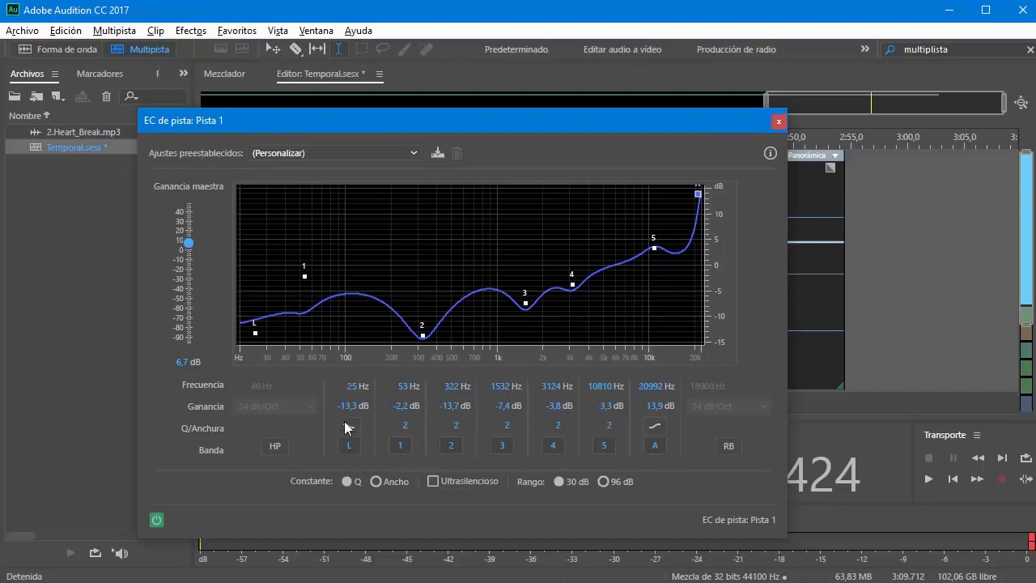
Close the equalizer editor, toggle the equalizer in Pista 1's track controls, and play the session from about 2:30
{"action": "left_click", "coordinate": [778, 122]}
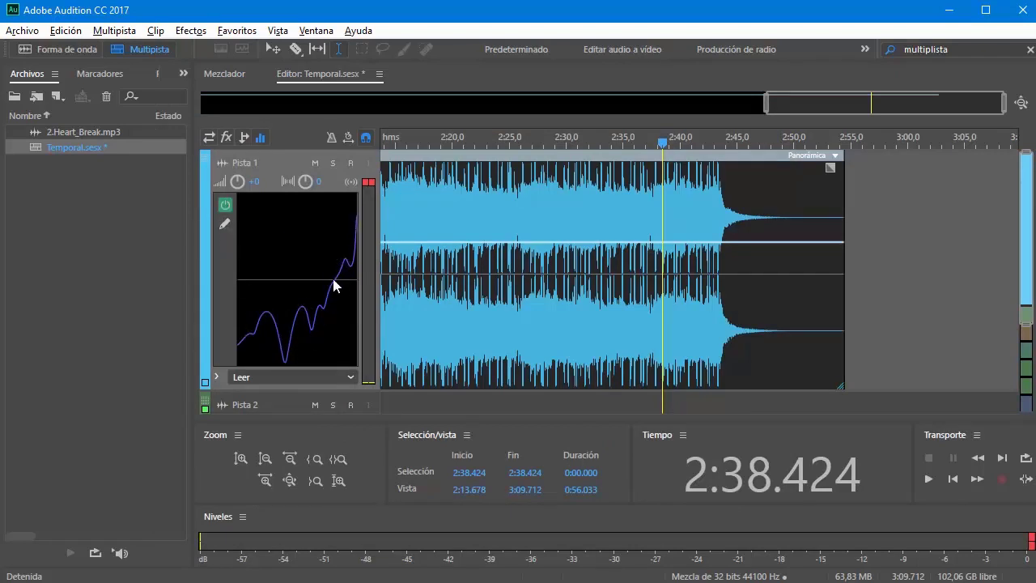
{"action": "left_click", "coordinate": [224, 205]}
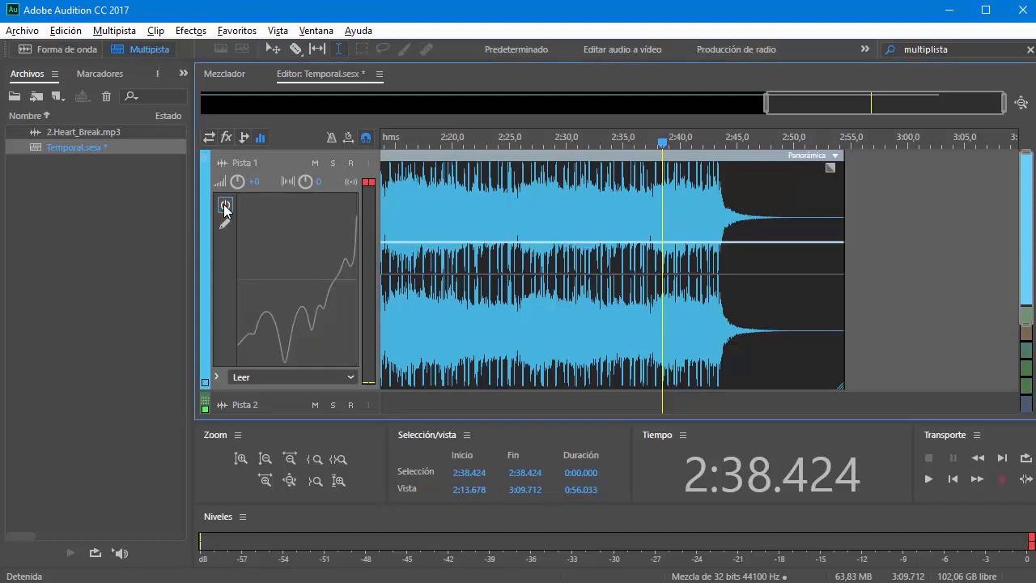
{"action": "left_click", "coordinate": [566, 140]}
{"action": "key", "text": "space"}
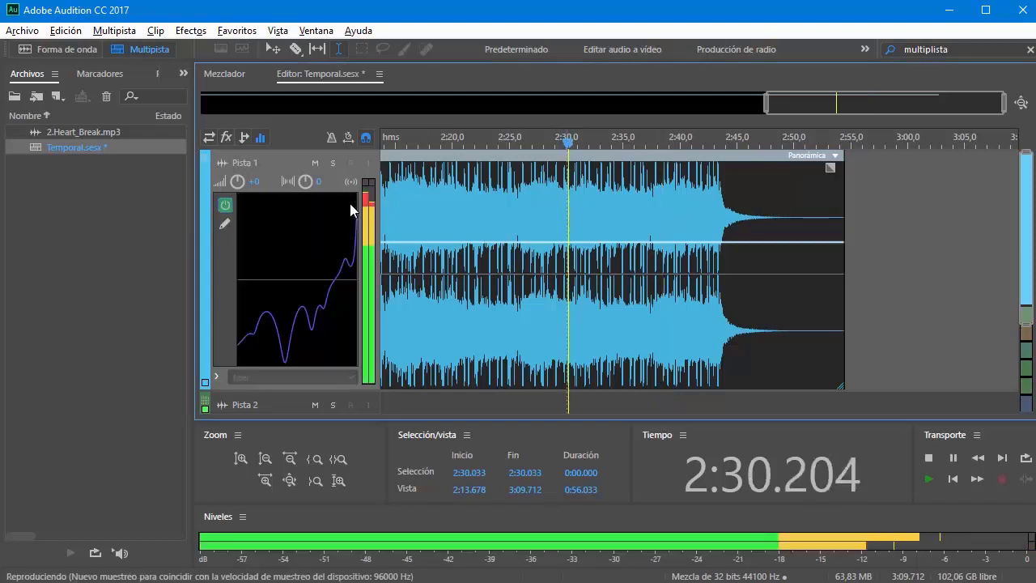
Compare the sound with Pista 1's equalizer switched off and back on during playback, and stop playback
{"action": "left_click", "coordinate": [225, 206]}
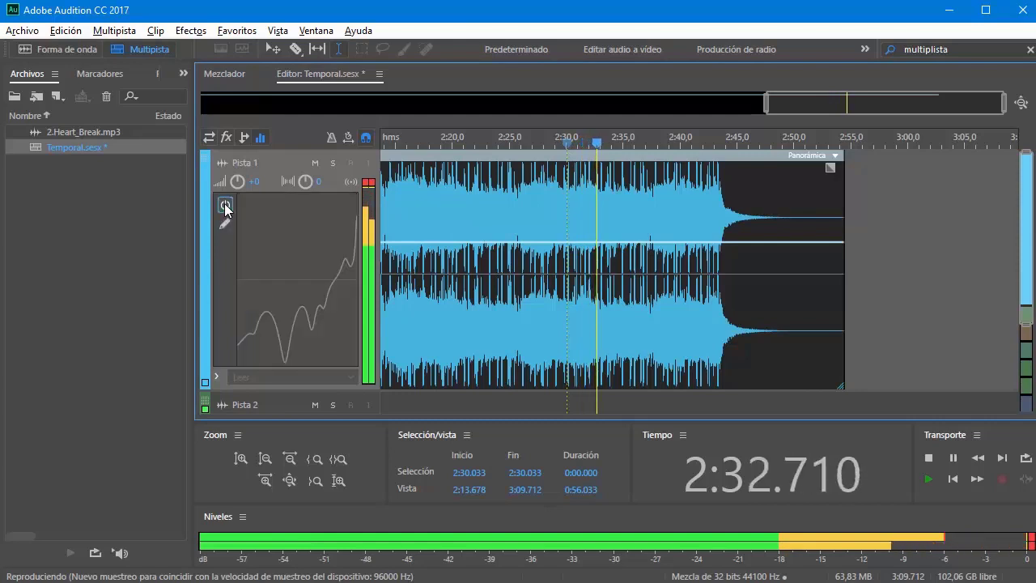
{"action": "left_click", "coordinate": [225, 206]}
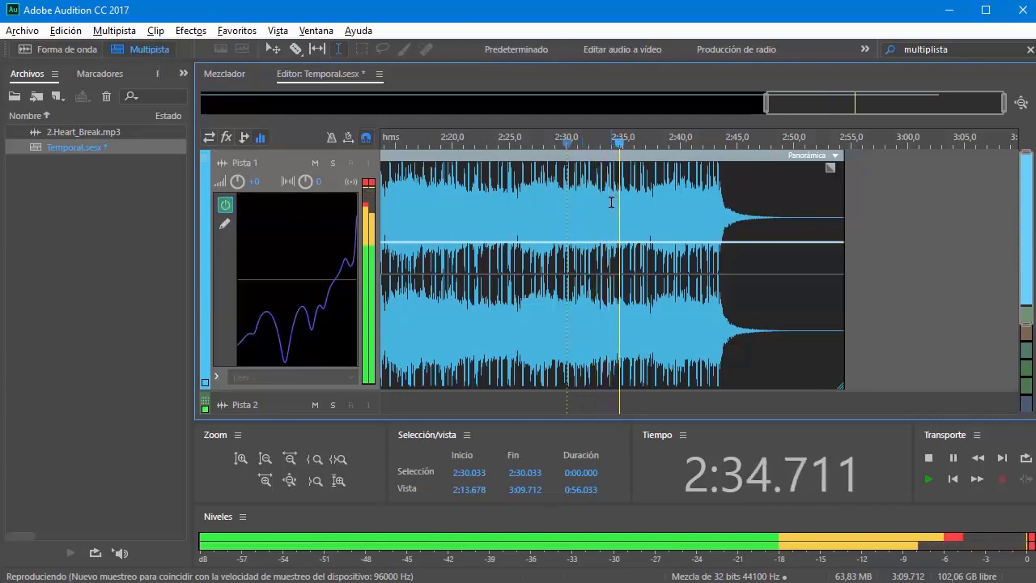
{"action": "key", "text": "space"}
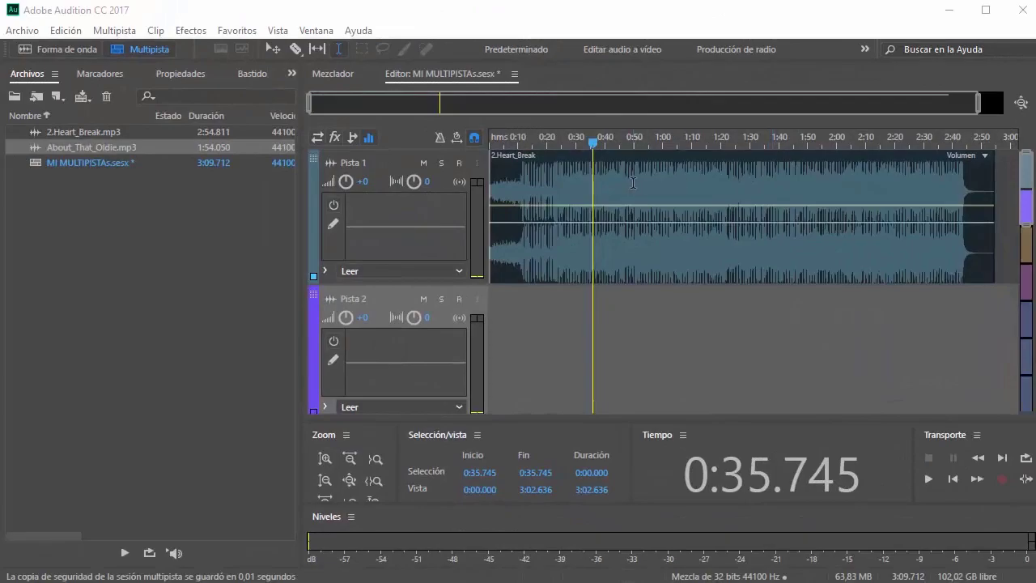
In the MI MULTIPISTAs session, widen the editor area and split the Pista 1 clip at 1:00 with the Razor tool
{"action": "left_click_drag", "start_coordinate": [301, 214], "coordinate": [198, 216]}
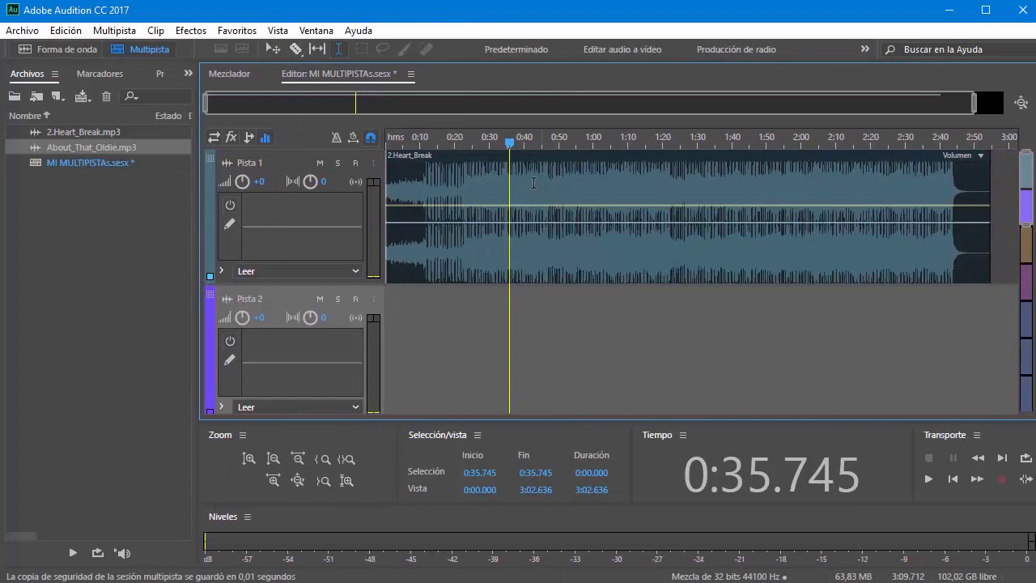
{"action": "left_click_drag", "start_coordinate": [526, 182], "coordinate": [558, 181]}
{"action": "left_click", "coordinate": [592, 186]}
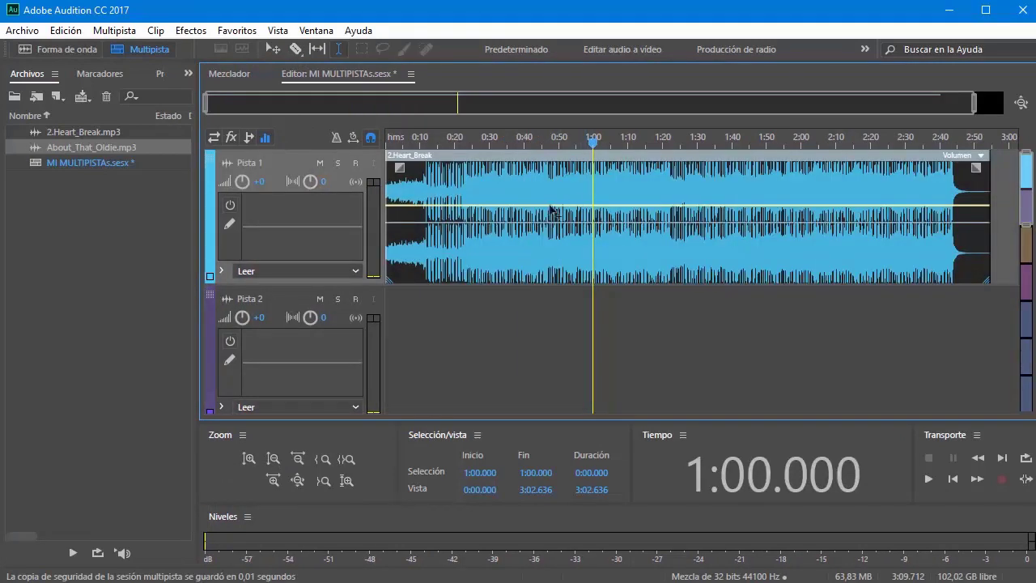
{"action": "left_click", "coordinate": [295, 49]}
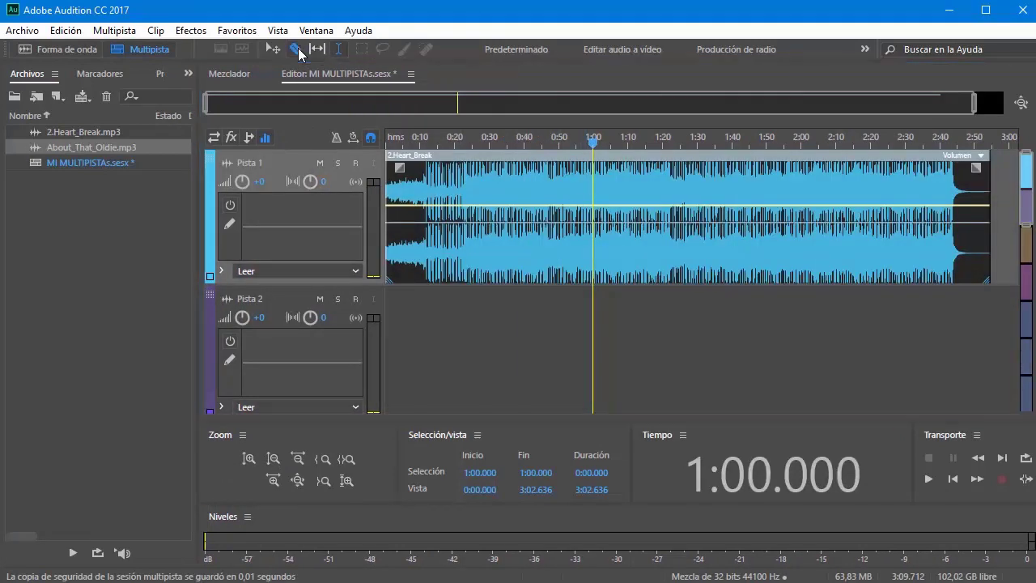
{"action": "left_click", "coordinate": [593, 178]}
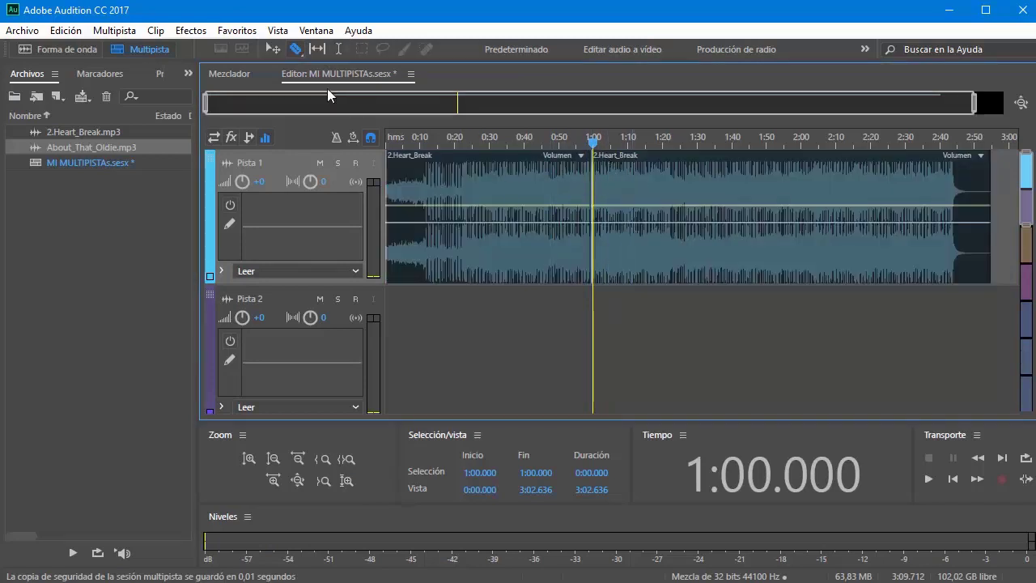
Move the second Pista 1 clip over the first and out to about 1:40, and extend the first clip's end to about 1:06
{"action": "left_click", "coordinate": [272, 50]}
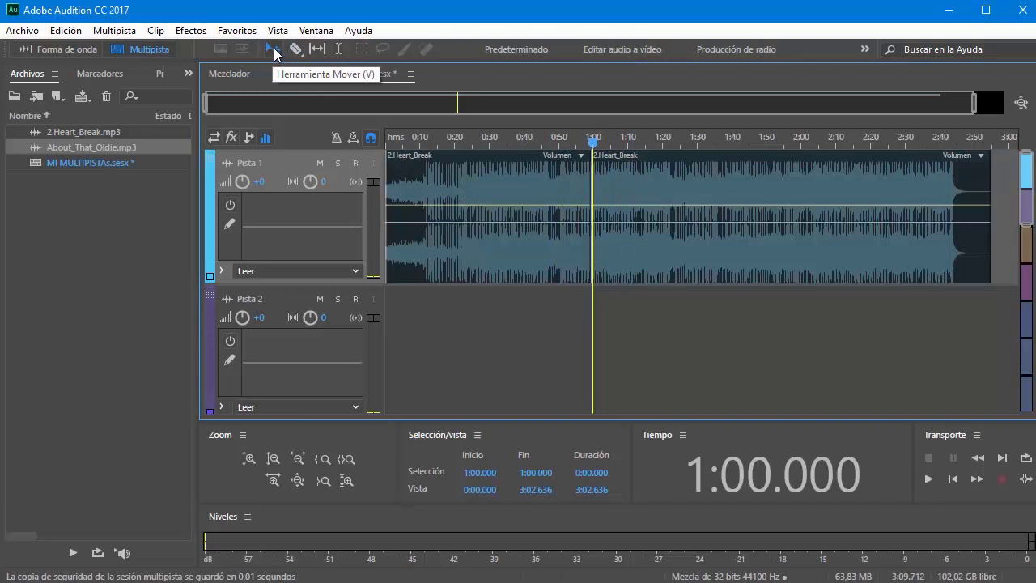
{"action": "left_click_drag", "start_coordinate": [663, 196], "coordinate": [615, 199]}
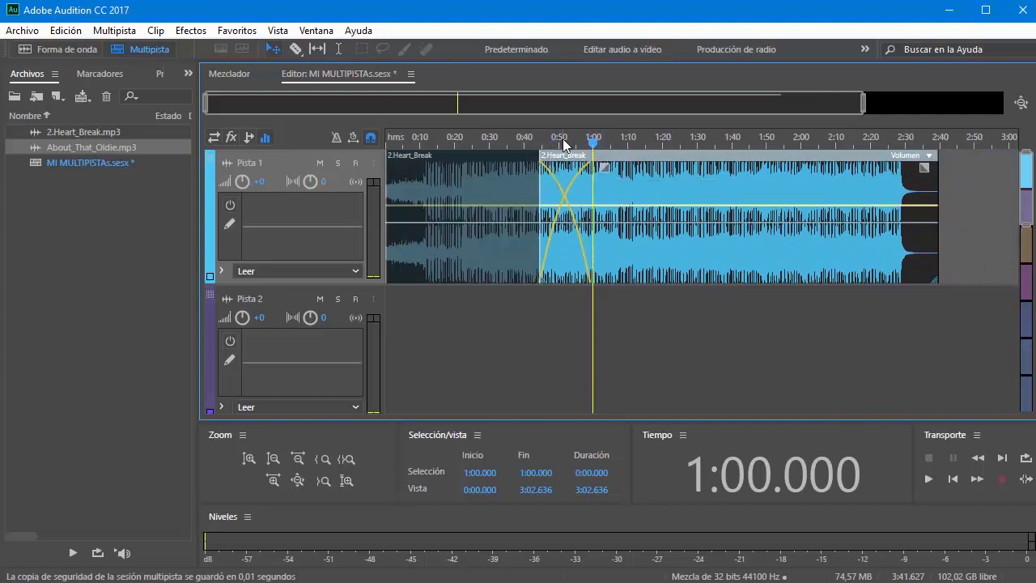
{"action": "left_click_drag", "start_coordinate": [624, 160], "coordinate": [827, 169]}
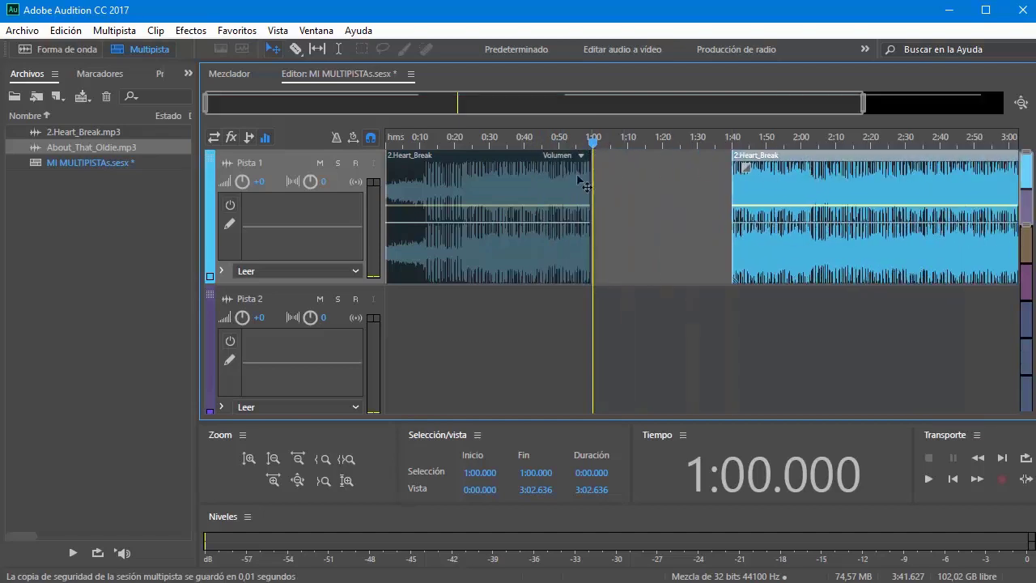
{"action": "left_click", "coordinate": [511, 164]}
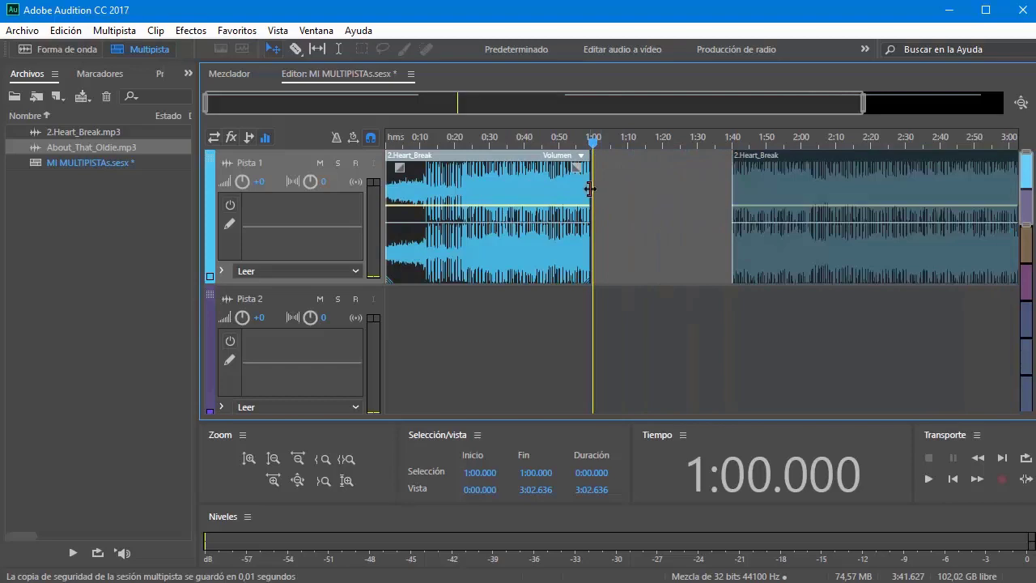
{"action": "left_click_drag", "start_coordinate": [590, 189], "coordinate": [614, 192]}
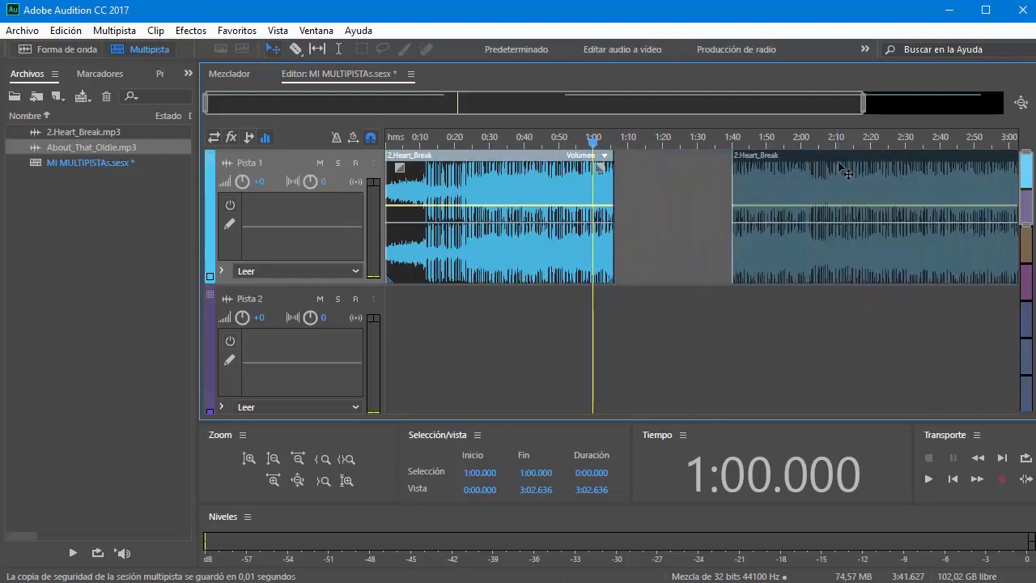
Adjust the second clip's start to about 1:16 on Pista 2 and place it on Pista 1 directly after the first clip
{"action": "left_click_drag", "start_coordinate": [841, 170], "coordinate": [837, 337]}
{"action": "left_click_drag", "start_coordinate": [731, 320], "coordinate": [416, 320]}
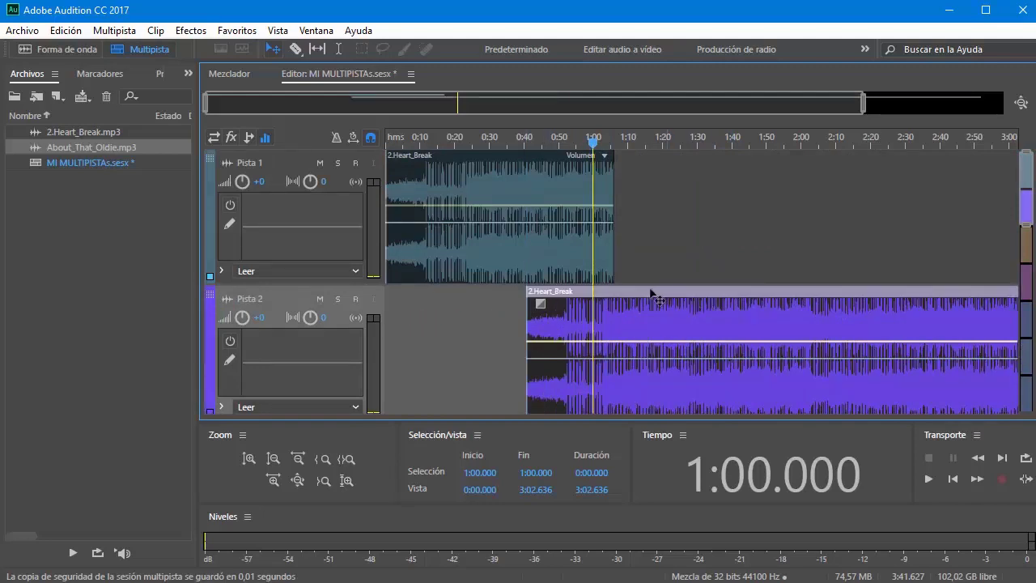
{"action": "left_click_drag", "start_coordinate": [537, 329], "coordinate": [649, 330]}
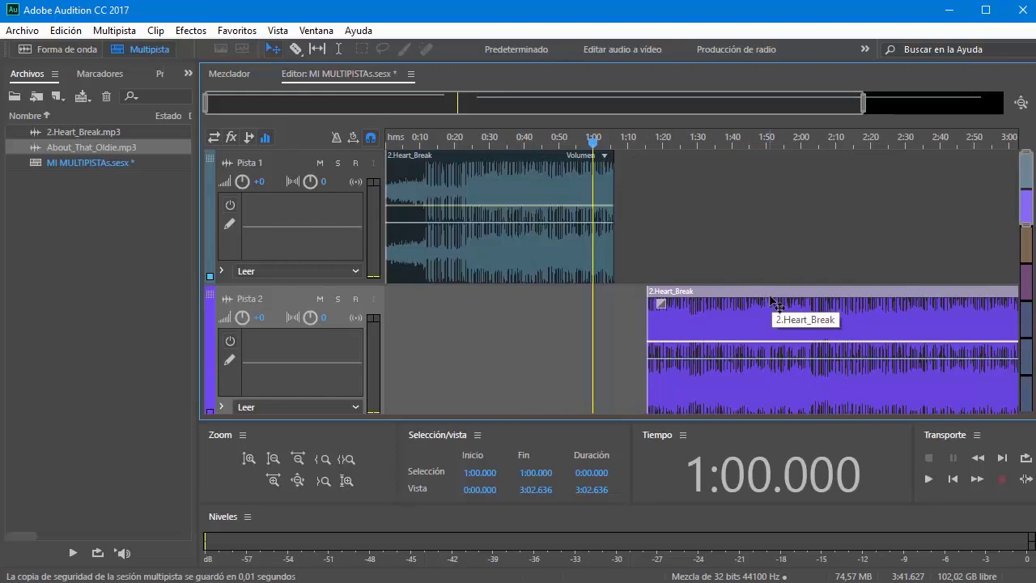
{"action": "left_click_drag", "start_coordinate": [775, 304], "coordinate": [738, 210]}
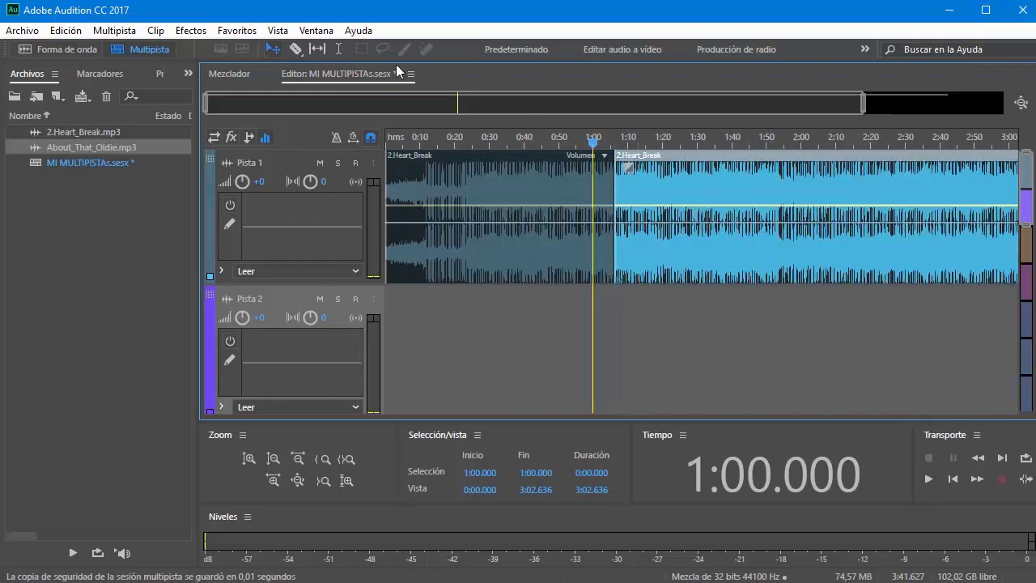
Move the second clip to Pista 2 starting at about 0:22, and split the clips on both tracks at about 0:45
{"action": "left_click", "coordinate": [301, 54]}
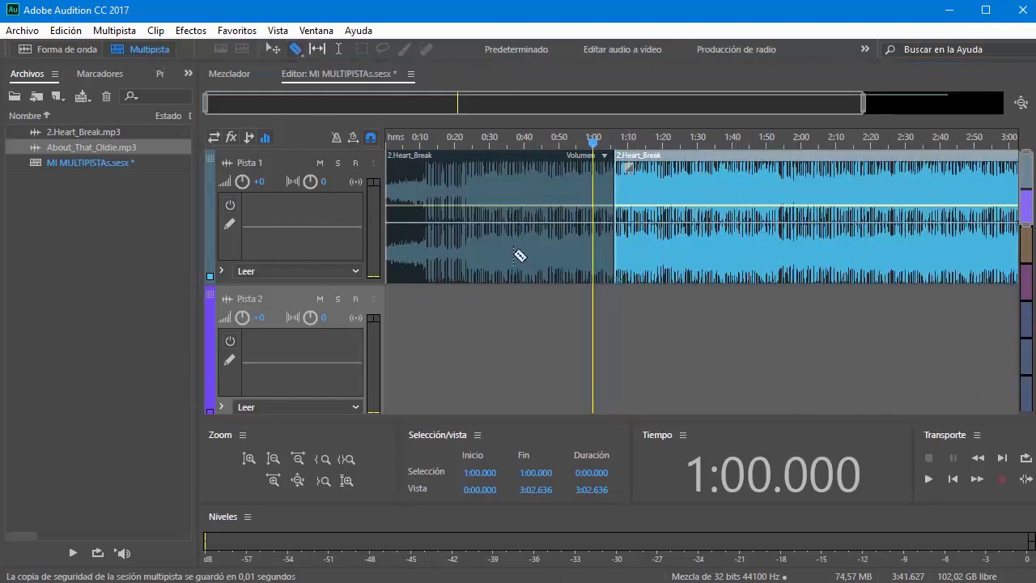
{"action": "left_click_drag", "start_coordinate": [781, 164], "coordinate": [629, 354]}
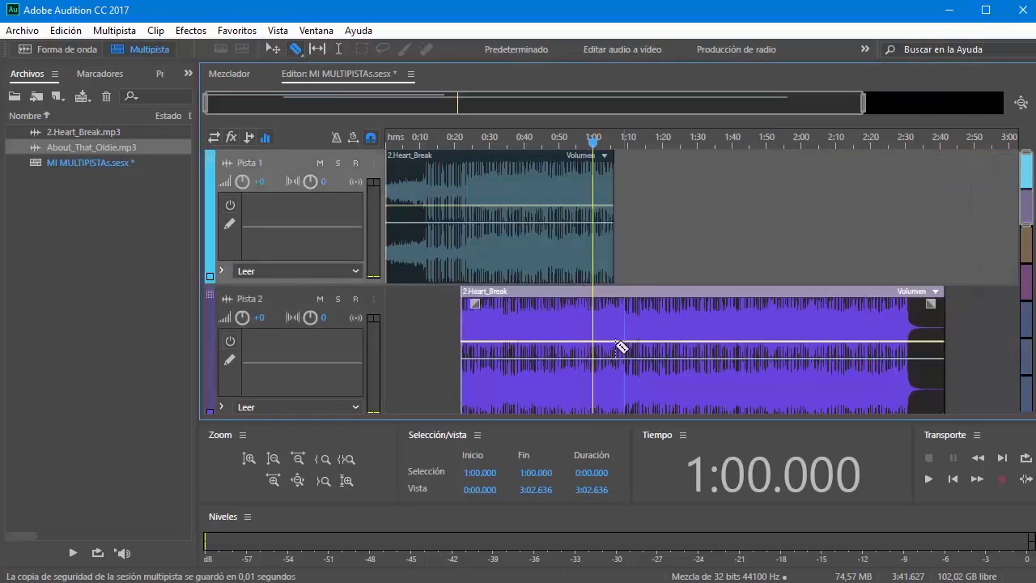
{"action": "left_click", "coordinate": [299, 51]}
{"action": "left_click", "coordinate": [426, 67]}
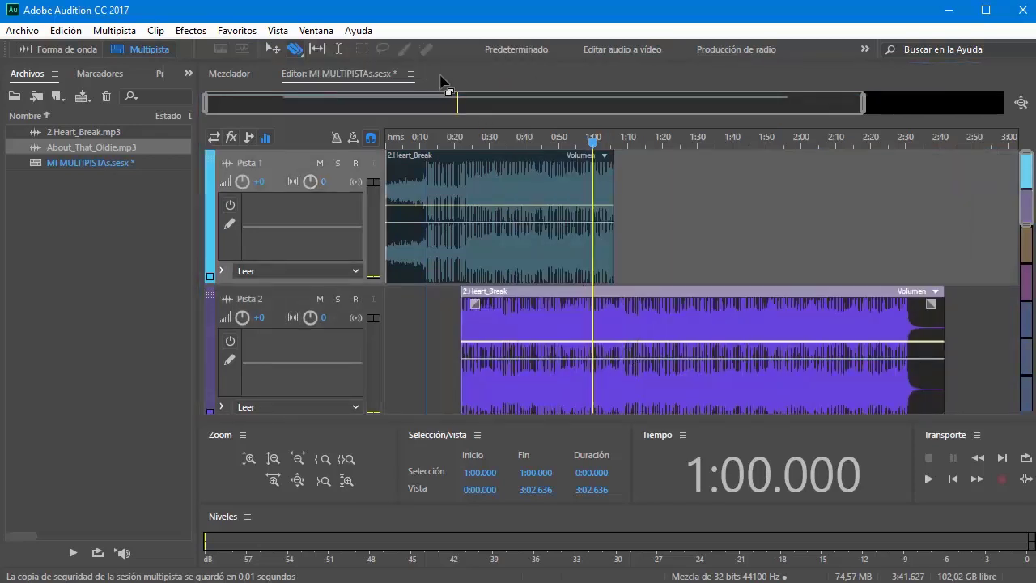
{"action": "left_click", "coordinate": [542, 188]}
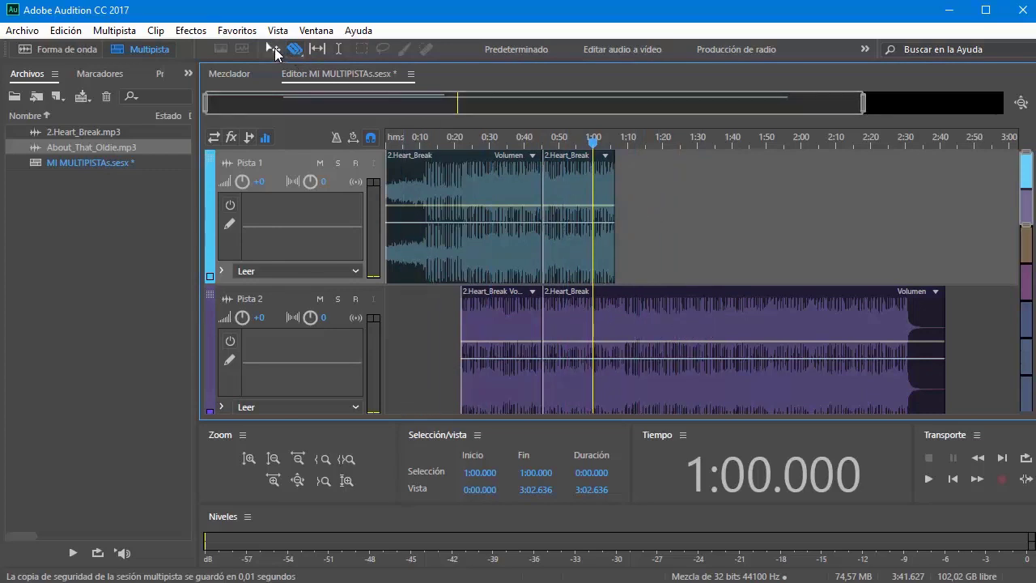
Move the second split pieces to about 1:06 on Pista 1 and 1:00 on Pista 2
{"action": "left_click_drag", "start_coordinate": [578, 194], "coordinate": [652, 194]}
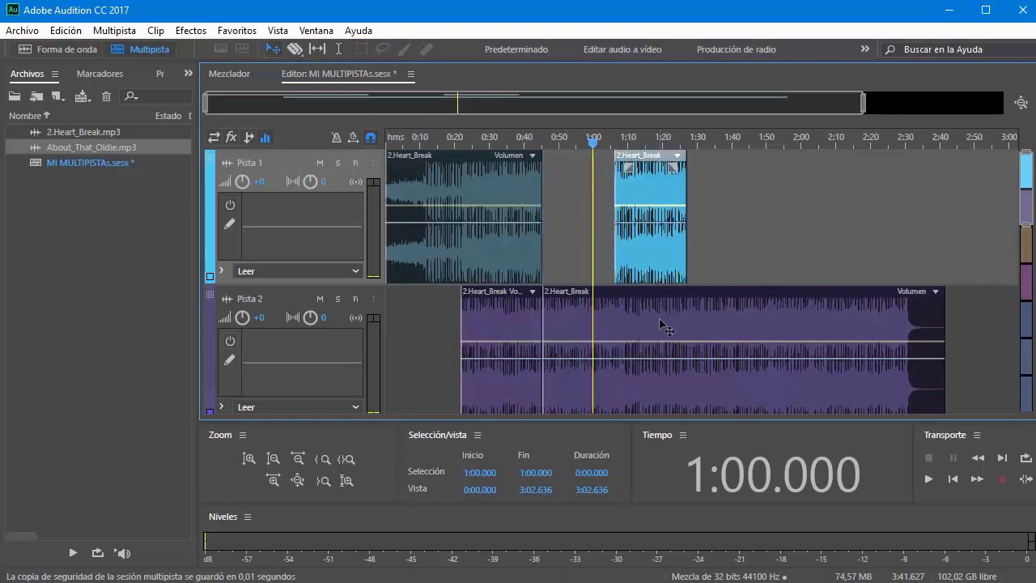
{"action": "left_click_drag", "start_coordinate": [668, 328], "coordinate": [712, 335]}
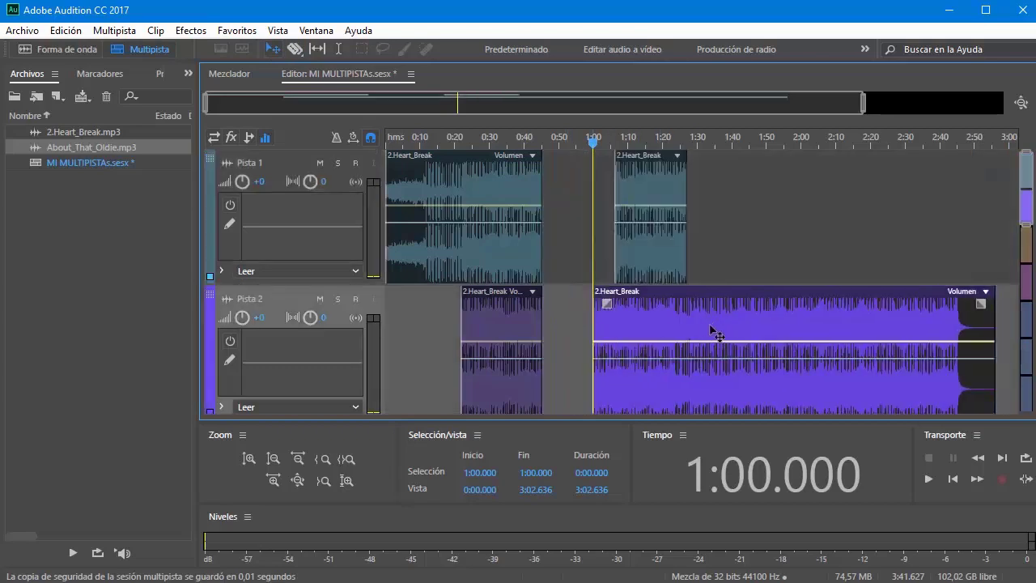
{"action": "left_click", "coordinate": [317, 50]}
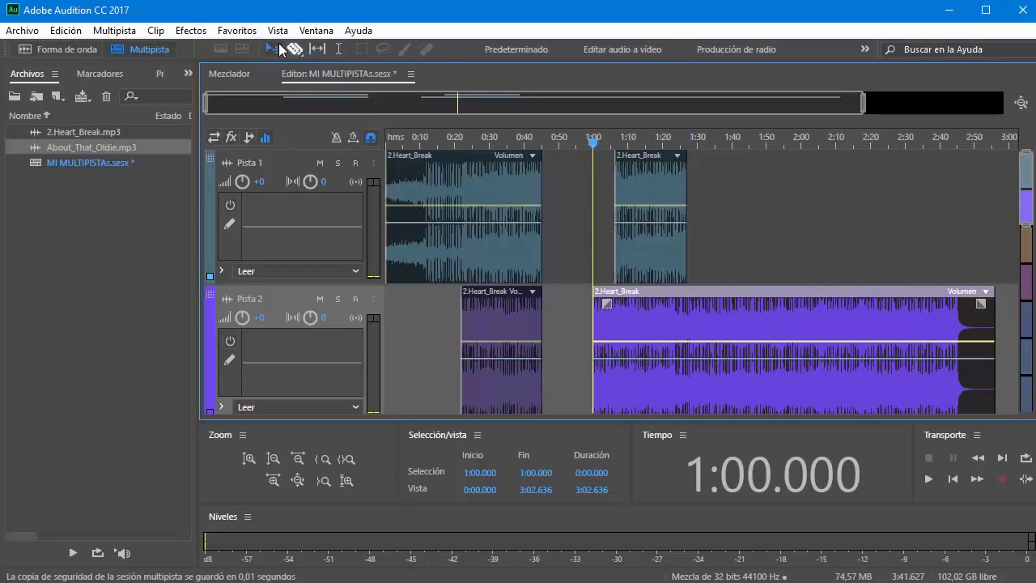
Move the short second clip on Pista 1 to start at about 1:02
{"action": "left_click", "coordinate": [645, 178]}
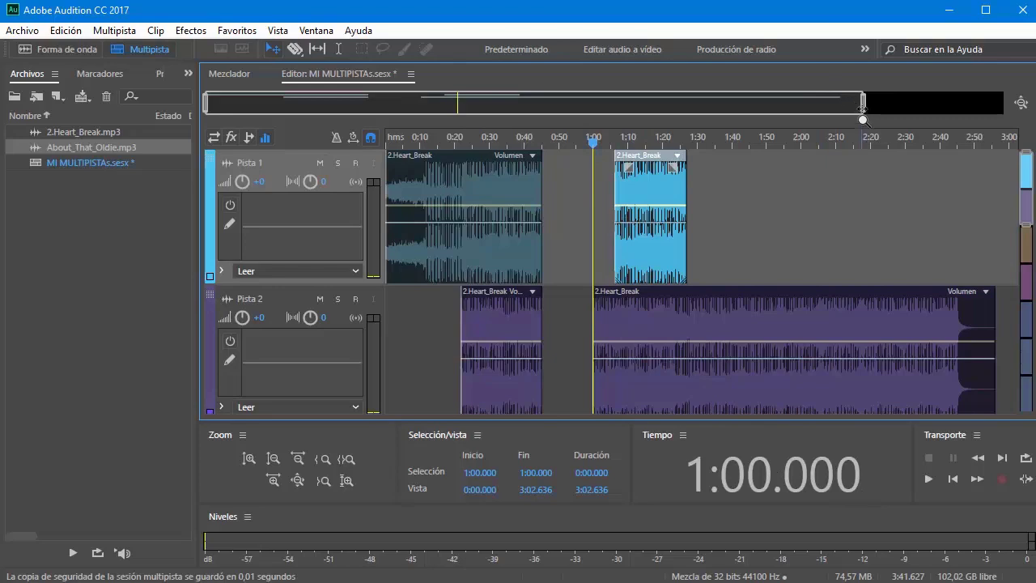
{"action": "left_click_drag", "start_coordinate": [862, 103], "coordinate": [534, 103]}
{"action": "left_click_drag", "start_coordinate": [209, 103], "coordinate": [442, 138]}
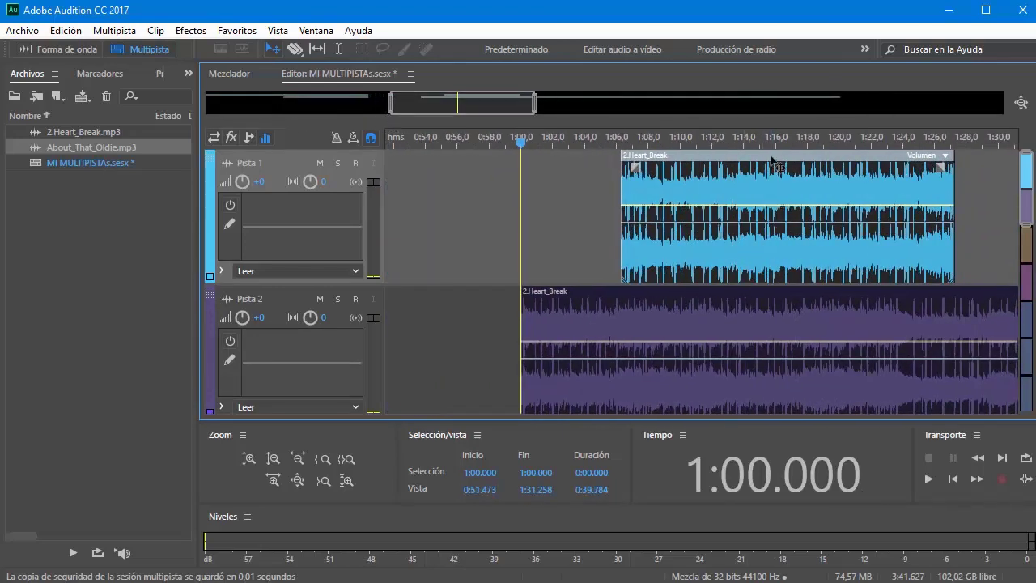
{"action": "left_click_drag", "start_coordinate": [771, 157], "coordinate": [726, 197]}
Select the range from 1:07.244 to 1:14.000 over the short Pista 1 clip with the Time Selection tool
{"action": "left_click", "coordinate": [322, 50]}
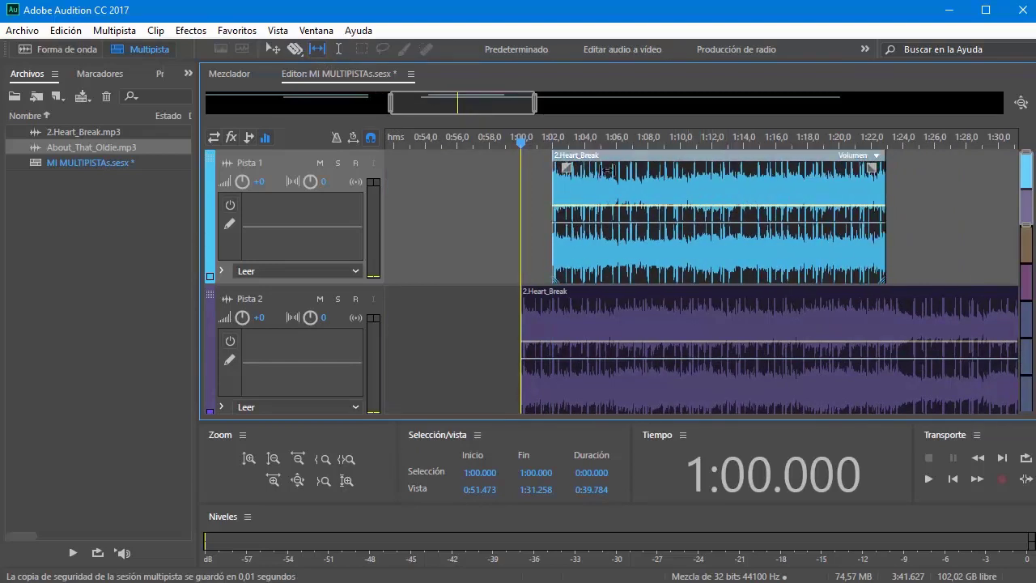
{"action": "left_click", "coordinate": [336, 50]}
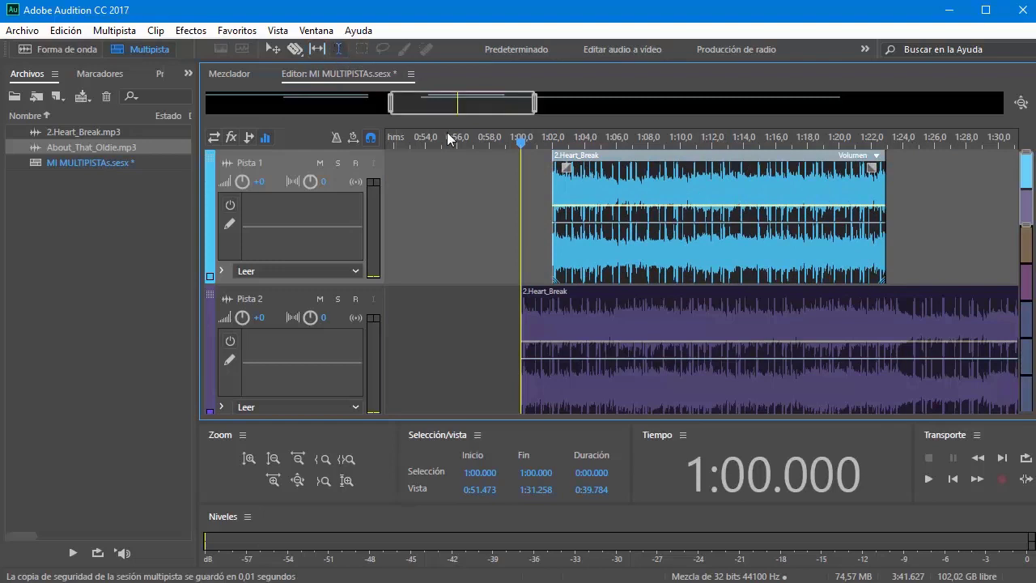
{"action": "left_click_drag", "start_coordinate": [636, 183], "coordinate": [742, 185]}
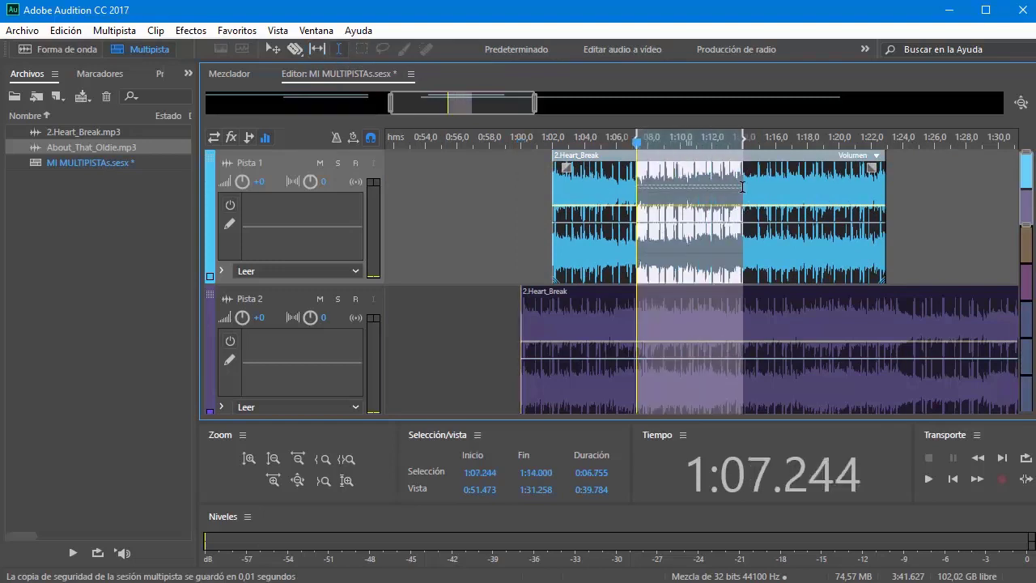
{"action": "left_click", "coordinate": [270, 49]}
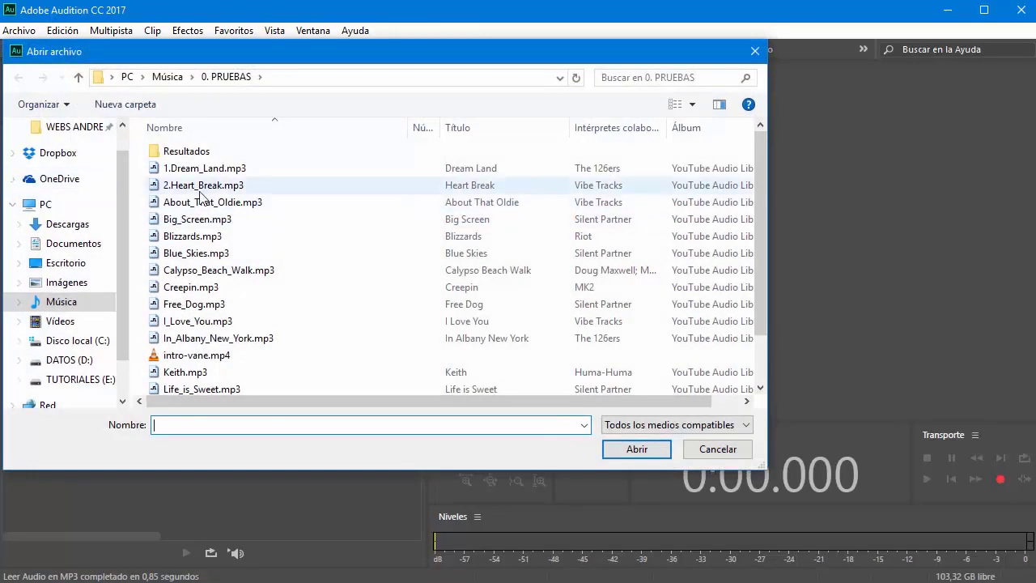
Open 2.Heart_Break.mp3 and About_That_Oldie.mp3 together from the 0. PRUEBAS folder
{"action": "left_click", "coordinate": [201, 186]}
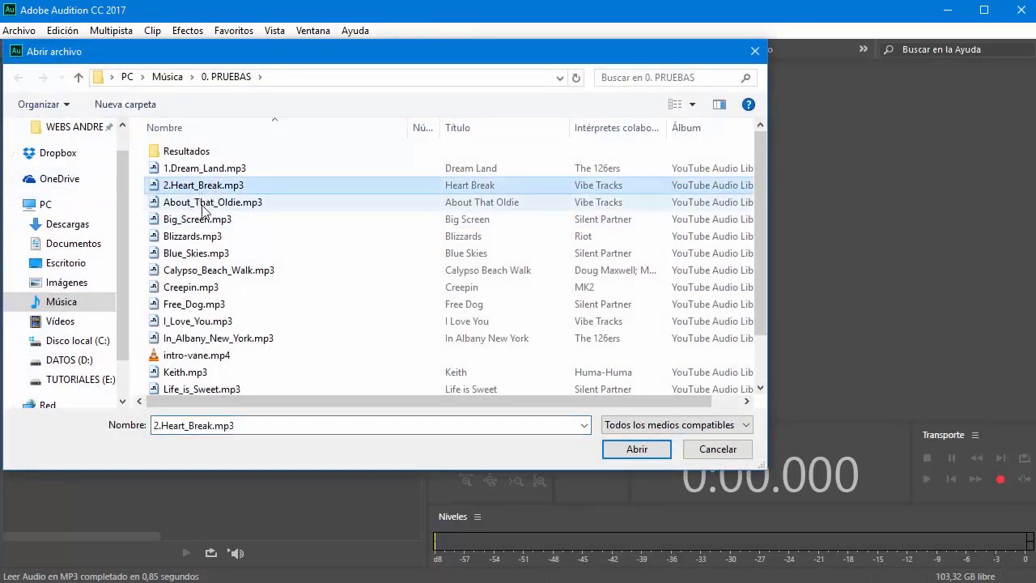
{"action": "left_click", "coordinate": [202, 204], "text": "ctrl"}
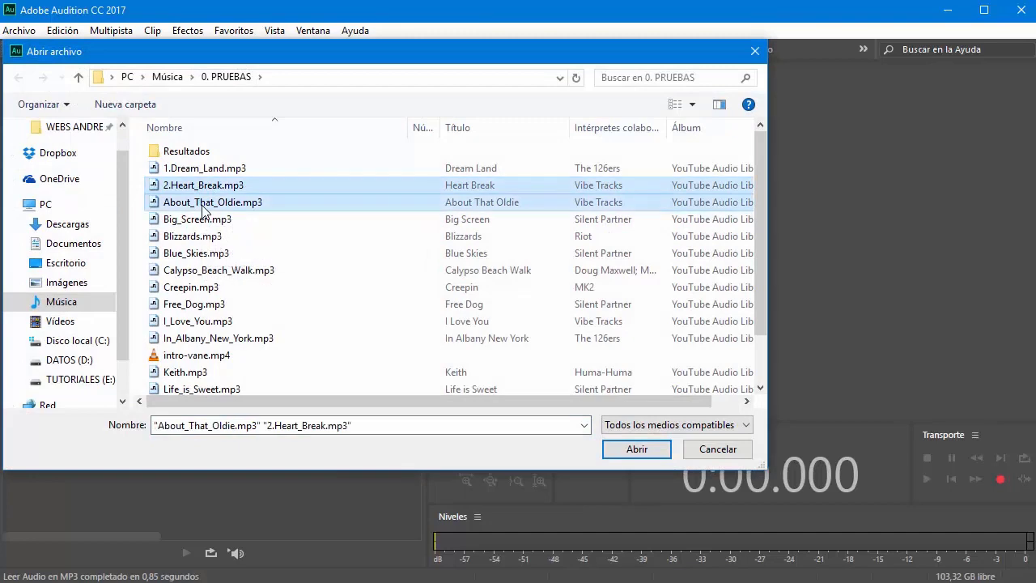
{"action": "left_click", "coordinate": [636, 449]}
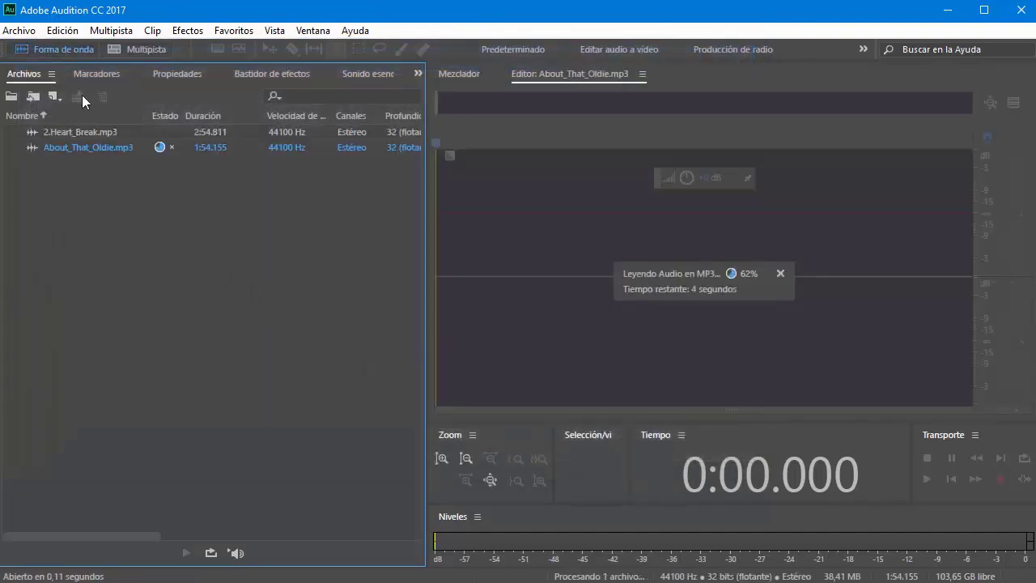
Create a new multitrack session named Mia
{"action": "left_click", "coordinate": [110, 30]}
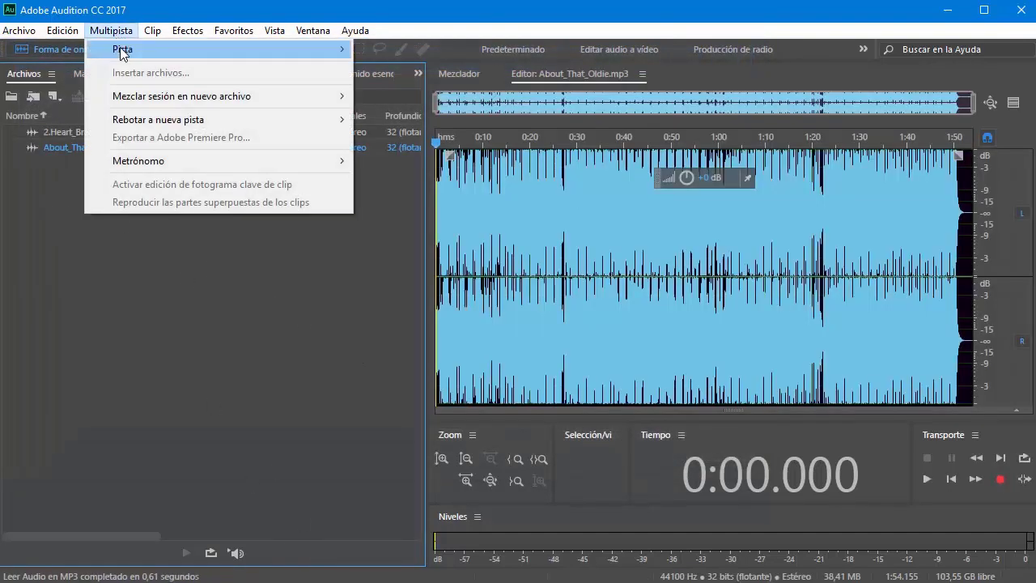
{"action": "right_click", "coordinate": [49, 229]}
{"action": "mouse_move", "coordinate": [302, 236]}
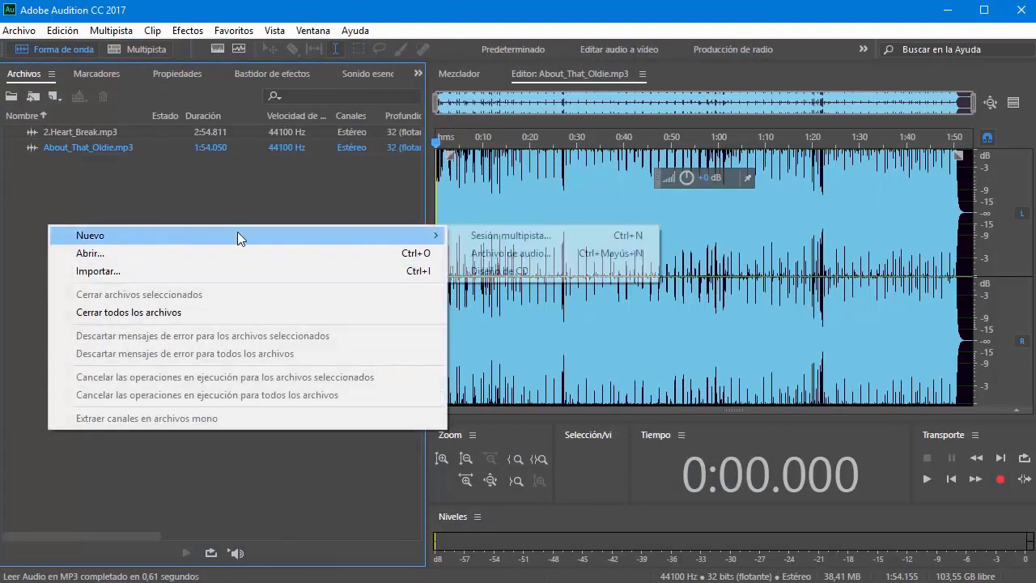
{"action": "left_click", "coordinate": [507, 235]}
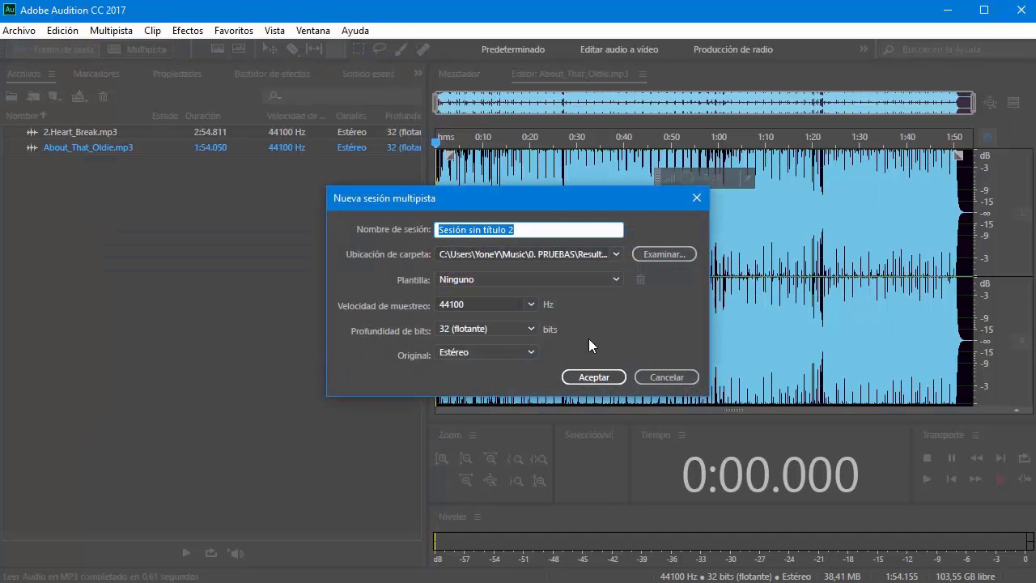
{"action": "type", "text": "Mia"}
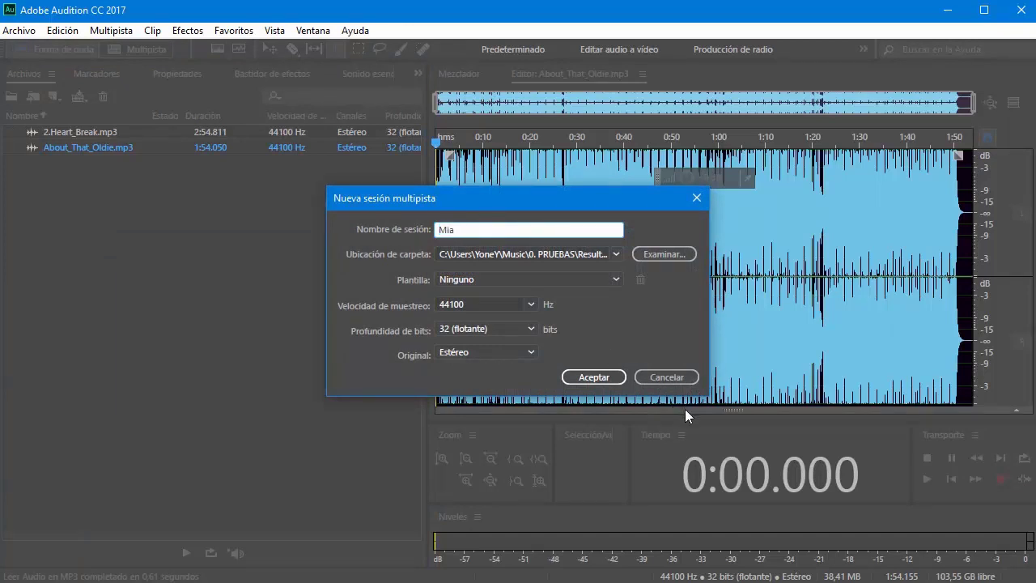
{"action": "left_click", "coordinate": [598, 377]}
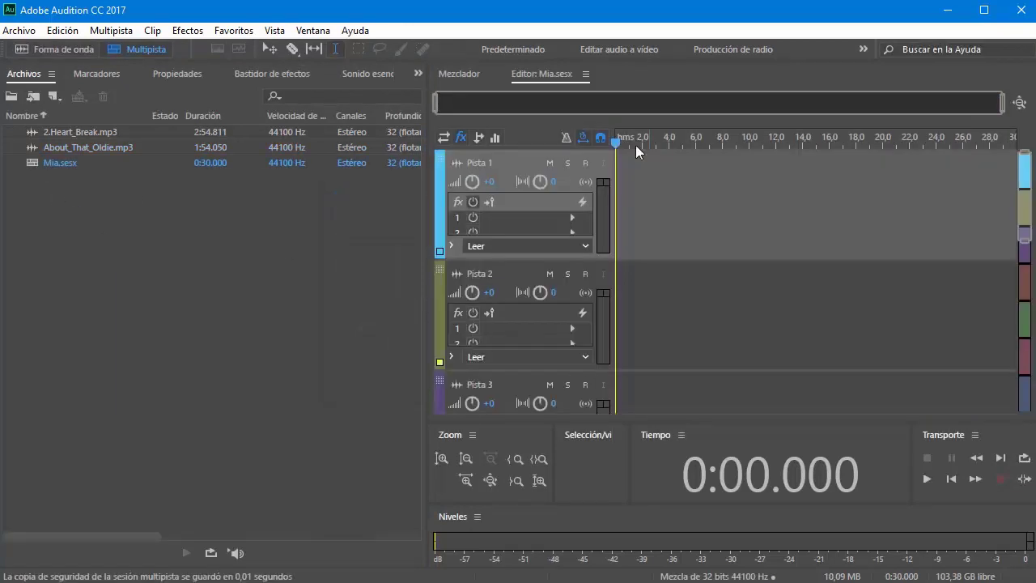
Place 2.Heart_Break.mp3 at the start of Pista 1 and About_That_Oldie.mp3 at about 0:40 on Pista 2
{"action": "left_click_drag", "start_coordinate": [55, 138], "coordinate": [623, 170]}
{"action": "left_click_drag", "start_coordinate": [83, 146], "coordinate": [721, 293]}
{"action": "left_click_drag", "start_coordinate": [717, 314], "coordinate": [694, 316]}
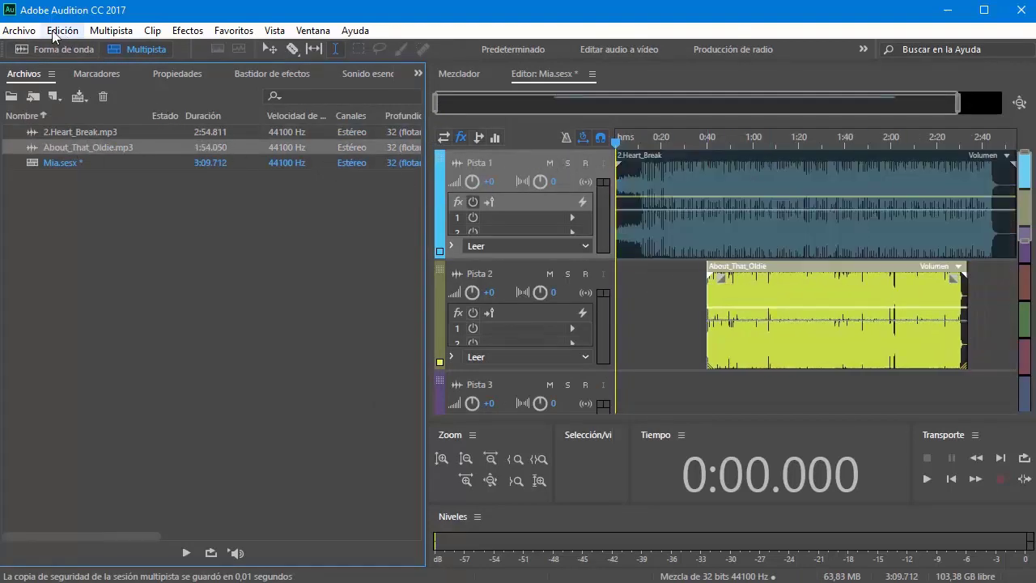
{"action": "left_click", "coordinate": [111, 32]}
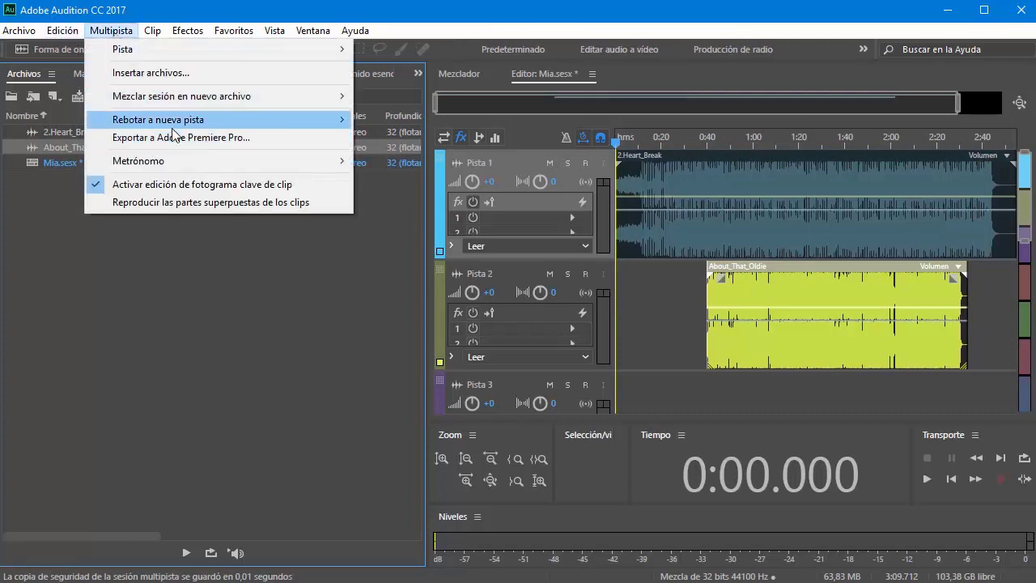
{"action": "left_click", "coordinate": [541, 22]}
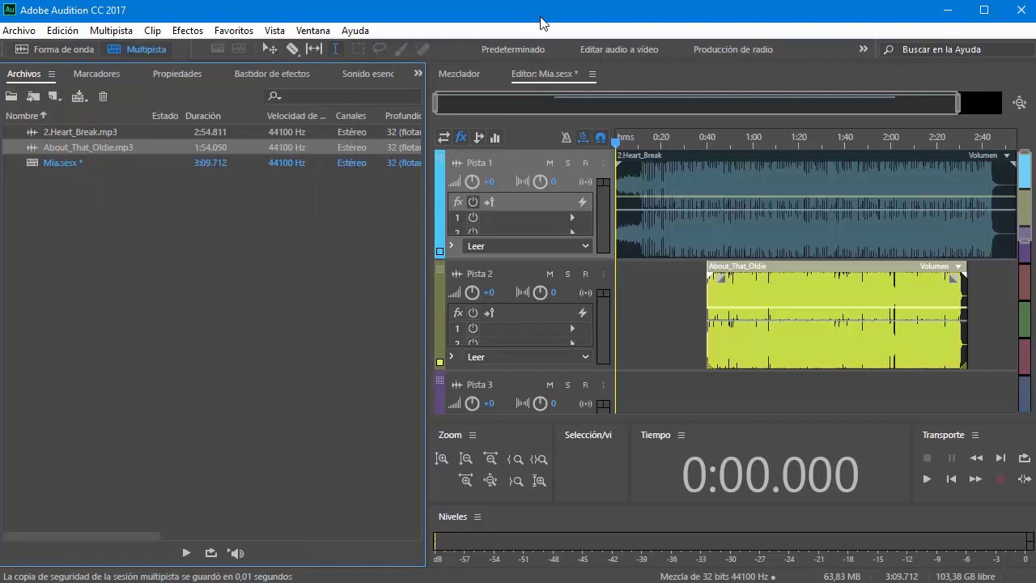
{"action": "left_click", "coordinate": [751, 136]}
{"action": "left_click", "coordinate": [62, 163]}
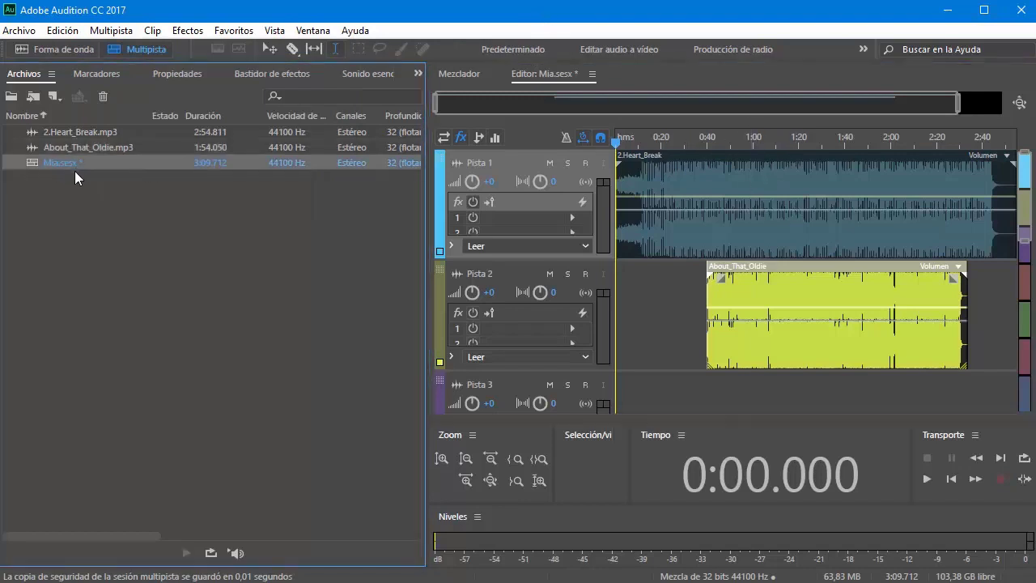
{"action": "left_click", "coordinate": [17, 29]}
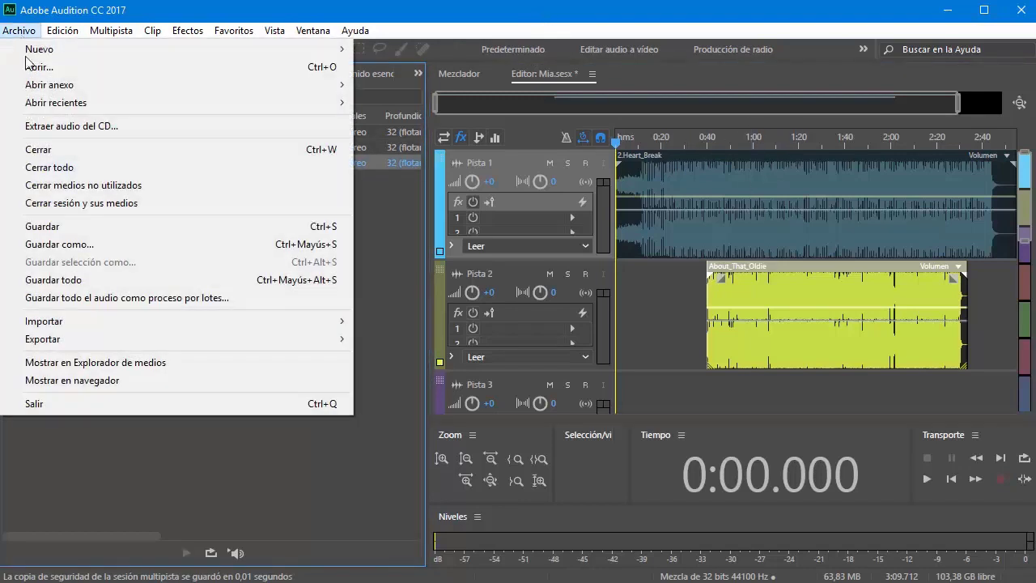
{"action": "left_click", "coordinate": [79, 247]}
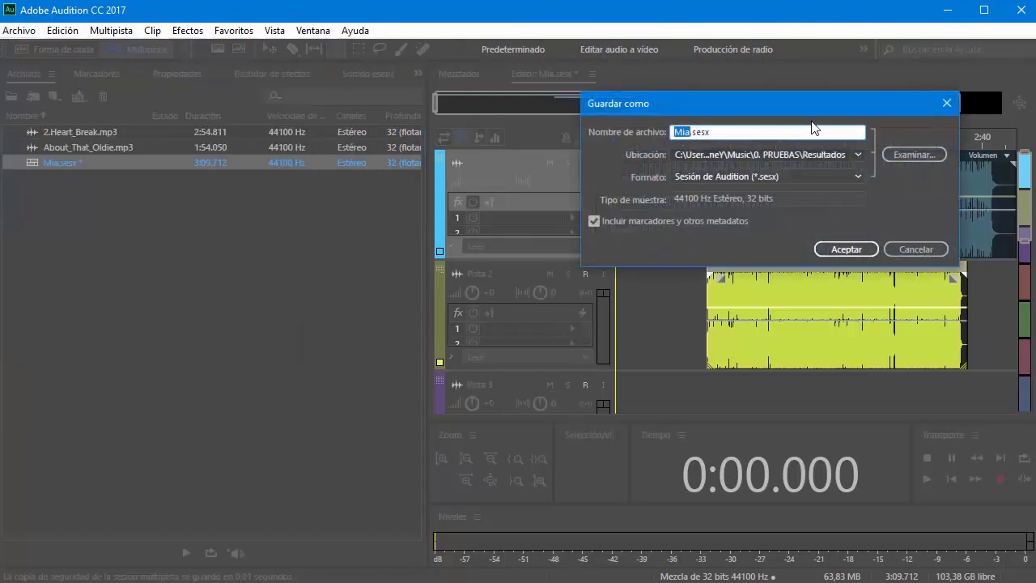
{"action": "left_click_drag", "start_coordinate": [800, 111], "coordinate": [512, 180]}
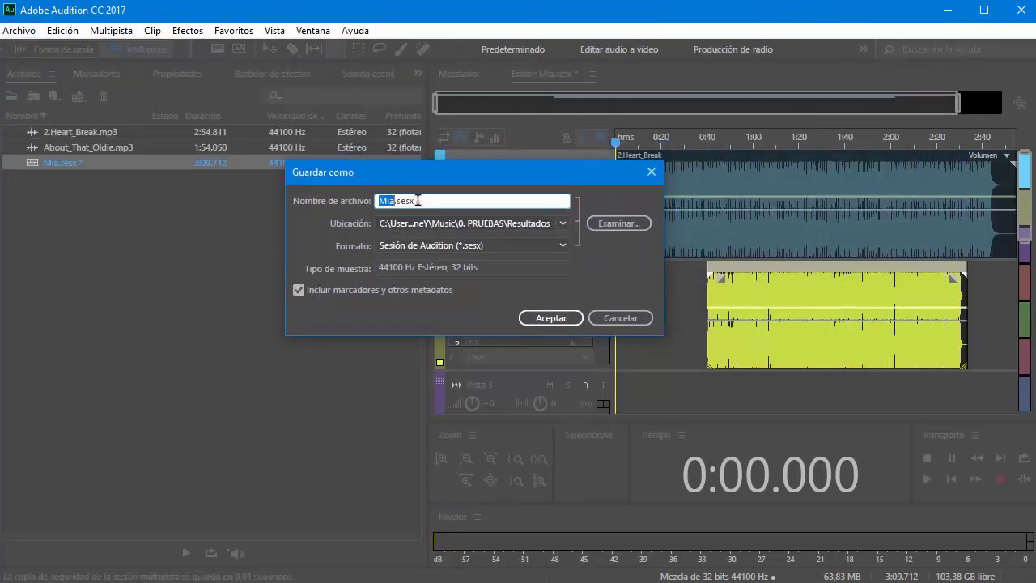
{"action": "left_click_drag", "start_coordinate": [417, 200], "coordinate": [409, 202]}
{"action": "left_click", "coordinate": [620, 318]}
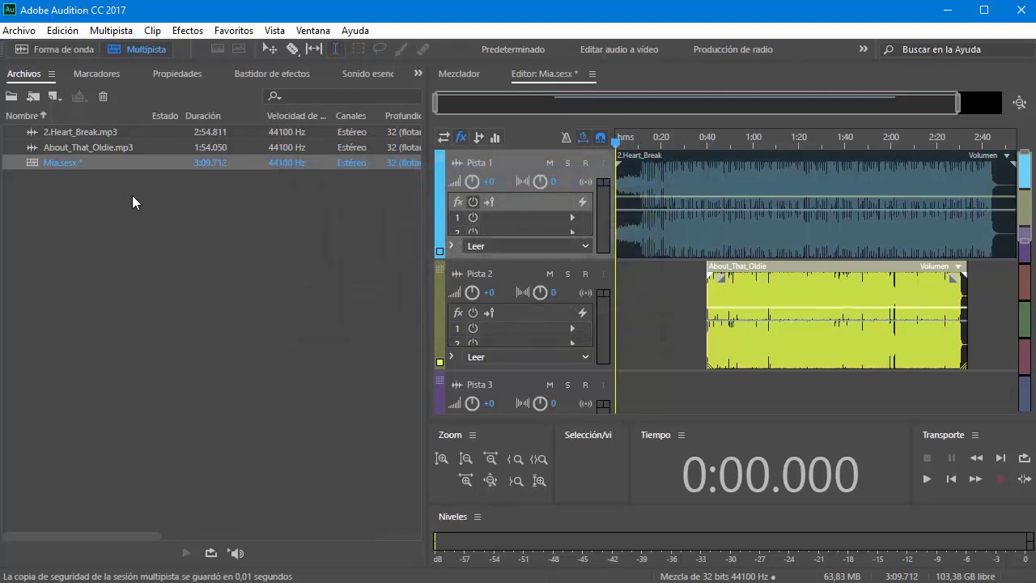
Move the playhead to 0:31.014 and start a multitrack mixdown export of the complete Mia.sesx session
{"action": "left_click", "coordinate": [687, 143]}
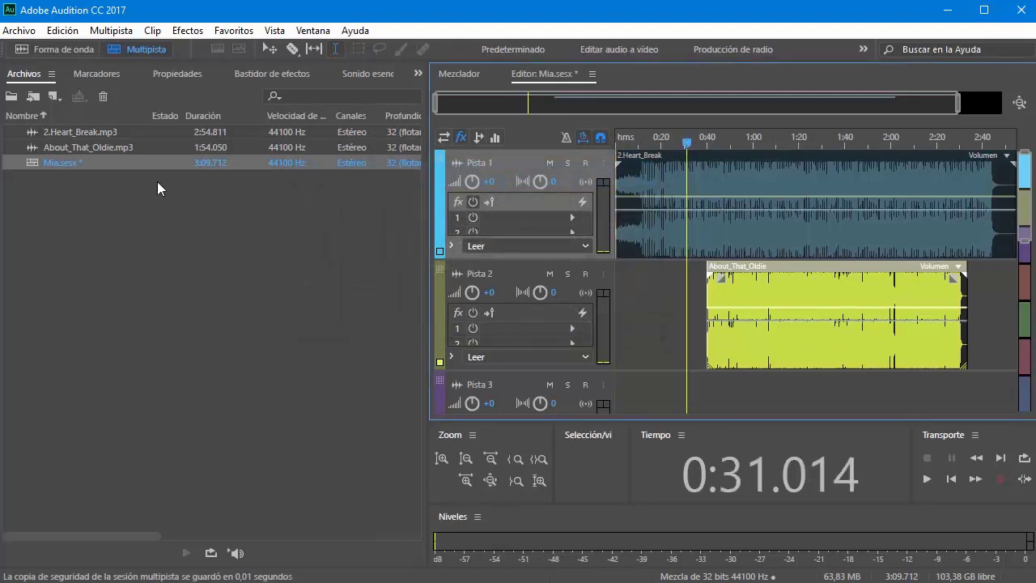
{"action": "left_click", "coordinate": [61, 164]}
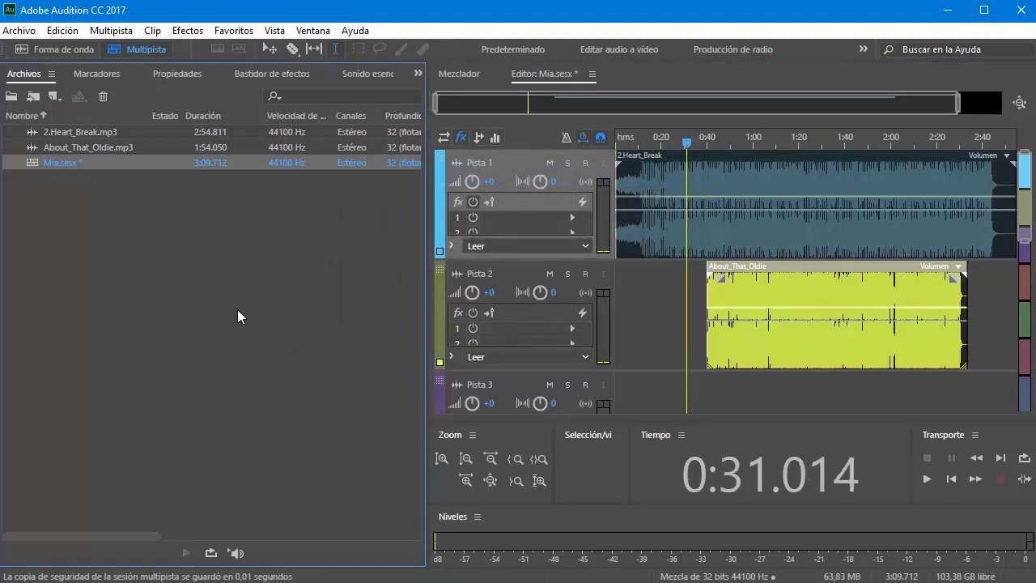
{"action": "left_click", "coordinate": [12, 32]}
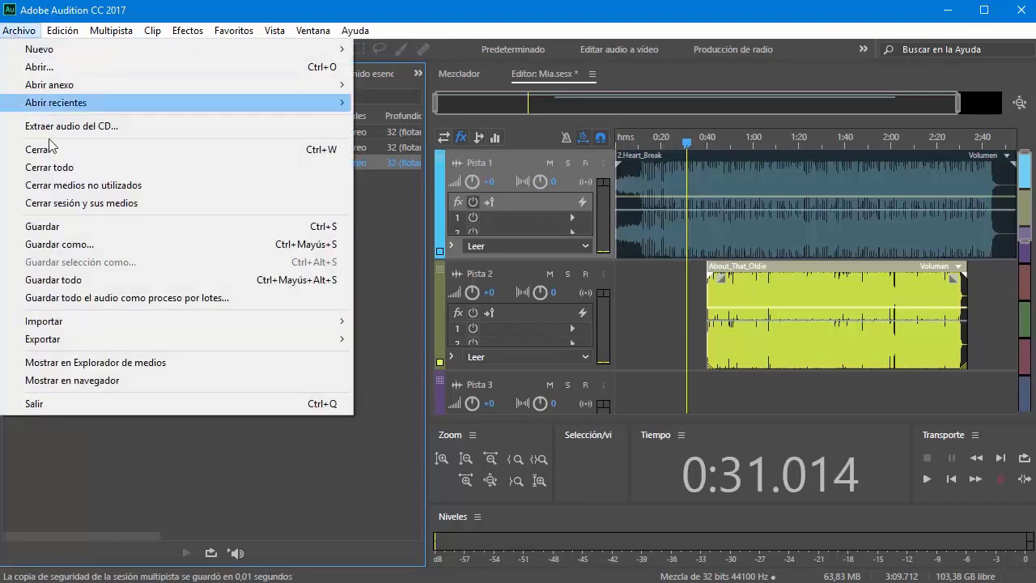
{"action": "mouse_move", "coordinate": [194, 346]}
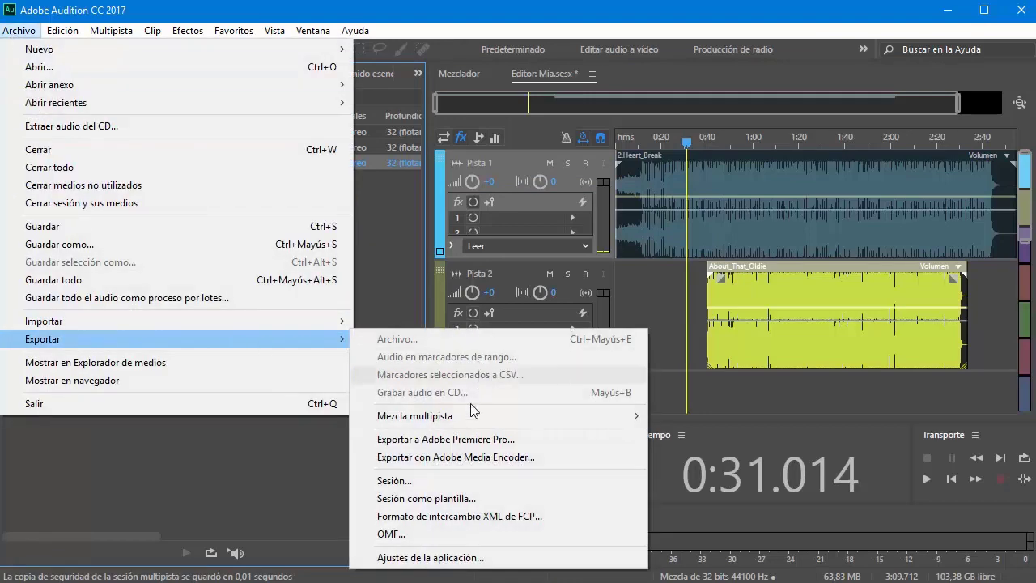
{"action": "mouse_move", "coordinate": [435, 418]}
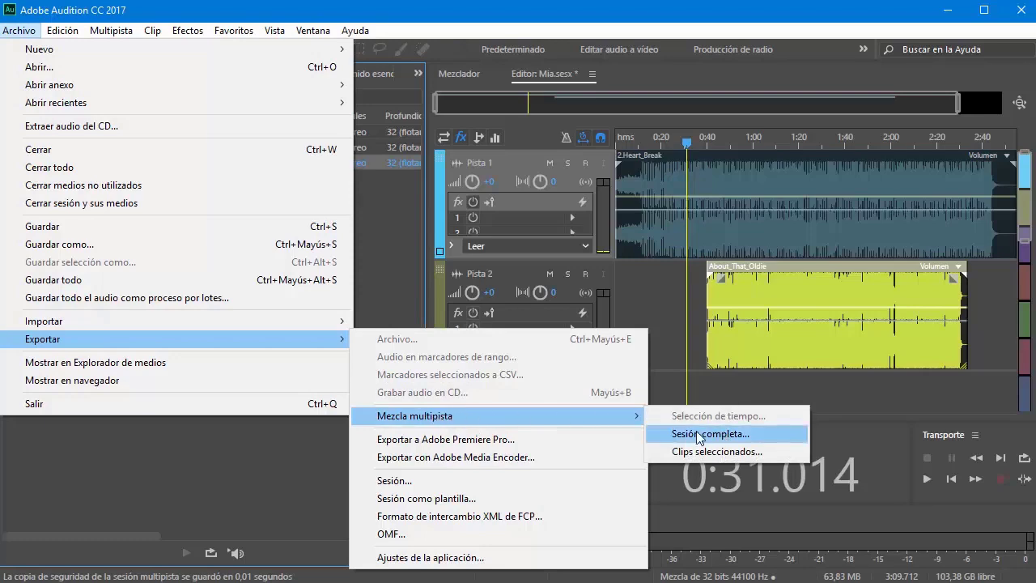
{"action": "left_click", "coordinate": [723, 436]}
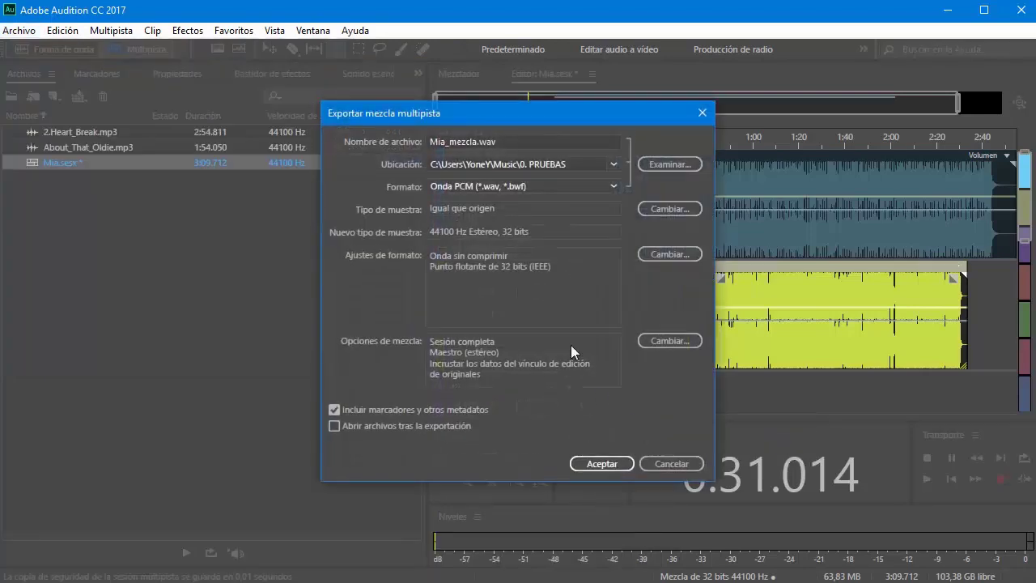
Open the list of output formats for the Mia_mezcla.wav mixdown export
{"action": "left_click_drag", "start_coordinate": [478, 113], "coordinate": [208, 149]}
{"action": "left_click", "coordinate": [218, 149]}
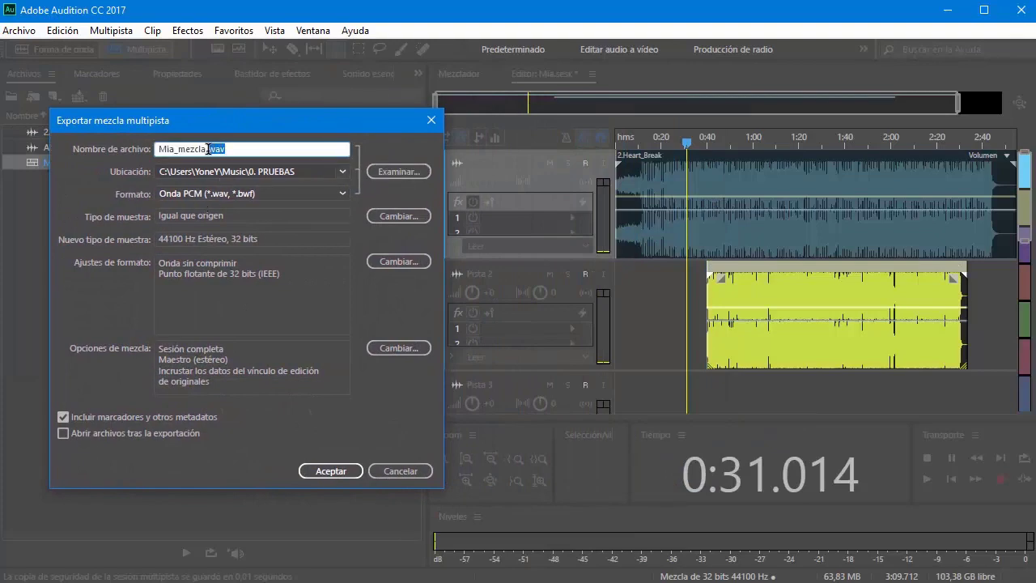
{"action": "left_click", "coordinate": [346, 195]}
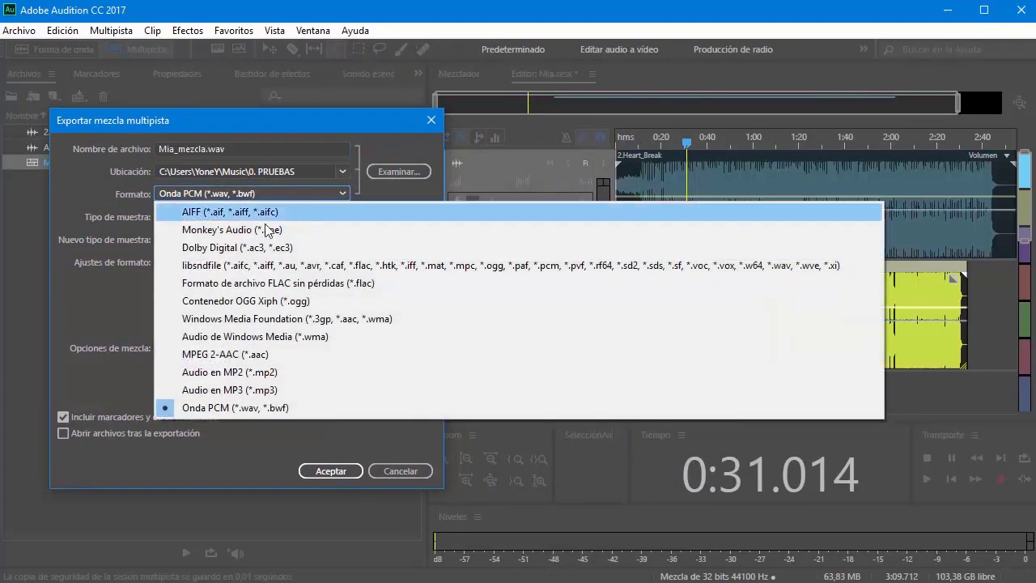